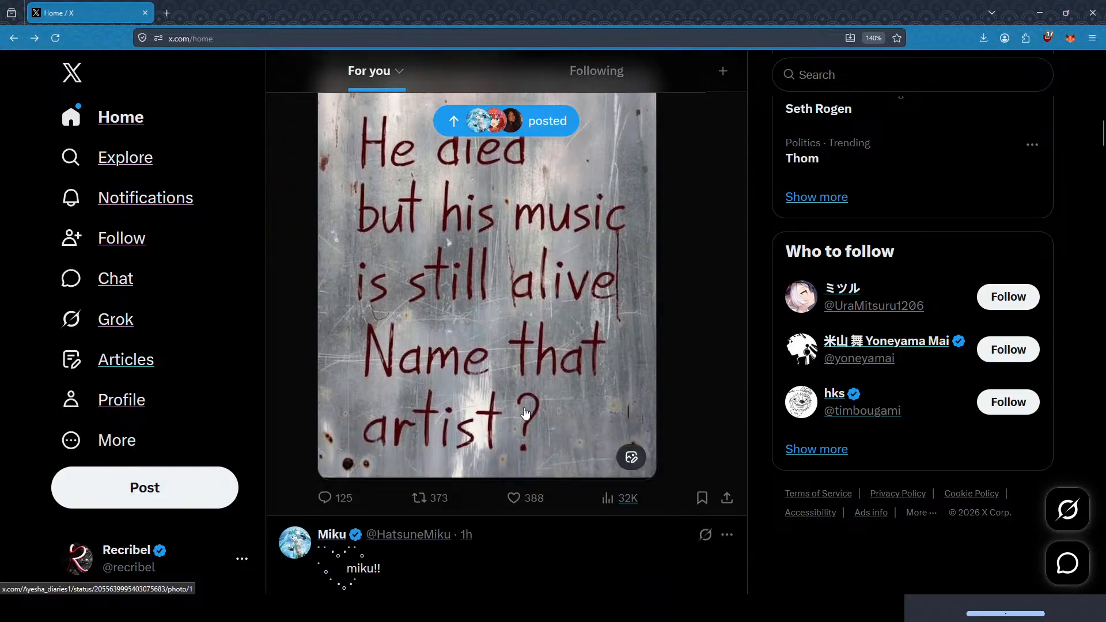
# Step: Find the "What would you name this cat?" post in the feed, open its black-and-white kitten photo and save the image
pyautogui.scroll(4, 541, 377)
pyautogui.scroll(-6, 544, 389)
pyautogui.scroll(-5, 544, 390)
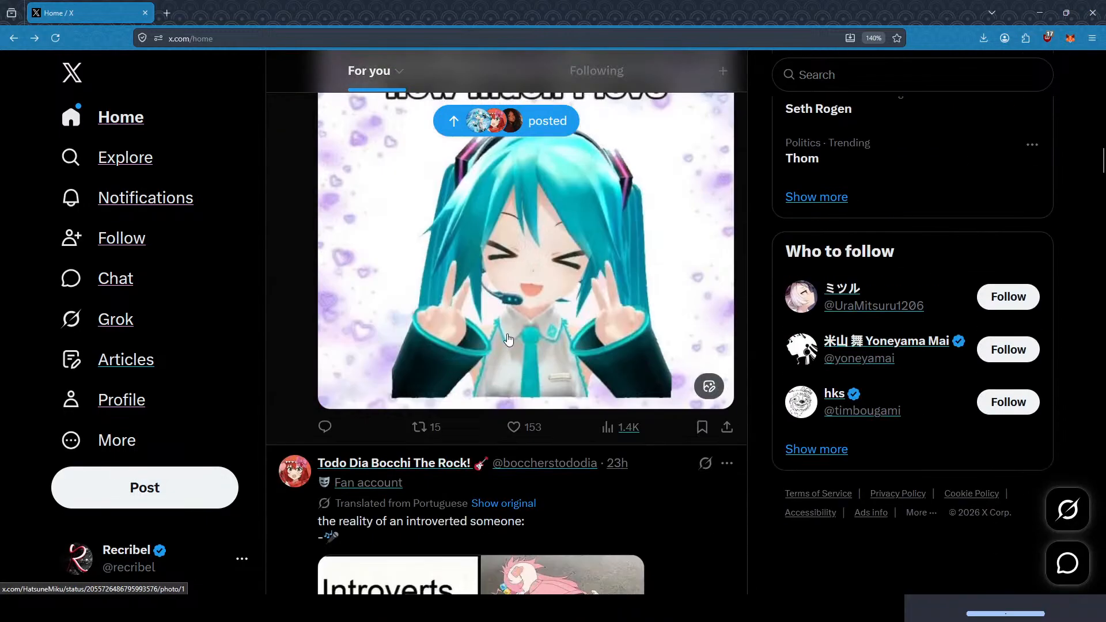
pyautogui.scroll(2, 565, 362)
pyautogui.scroll(10, 566, 361)
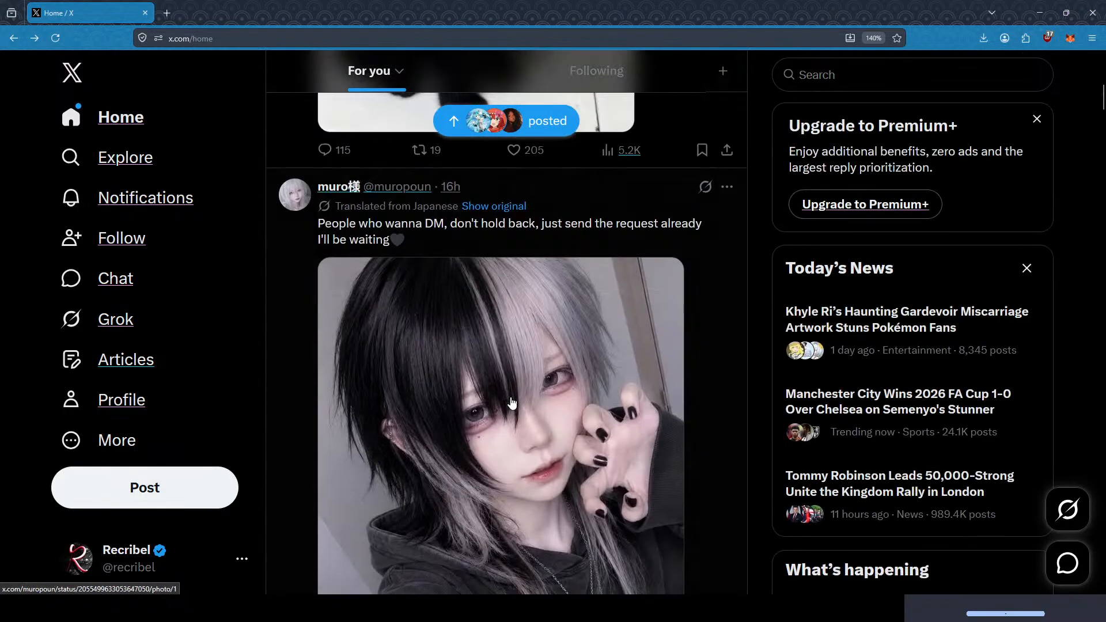
pyautogui.scroll(-3, 518, 322)
pyautogui.click(518, 322)
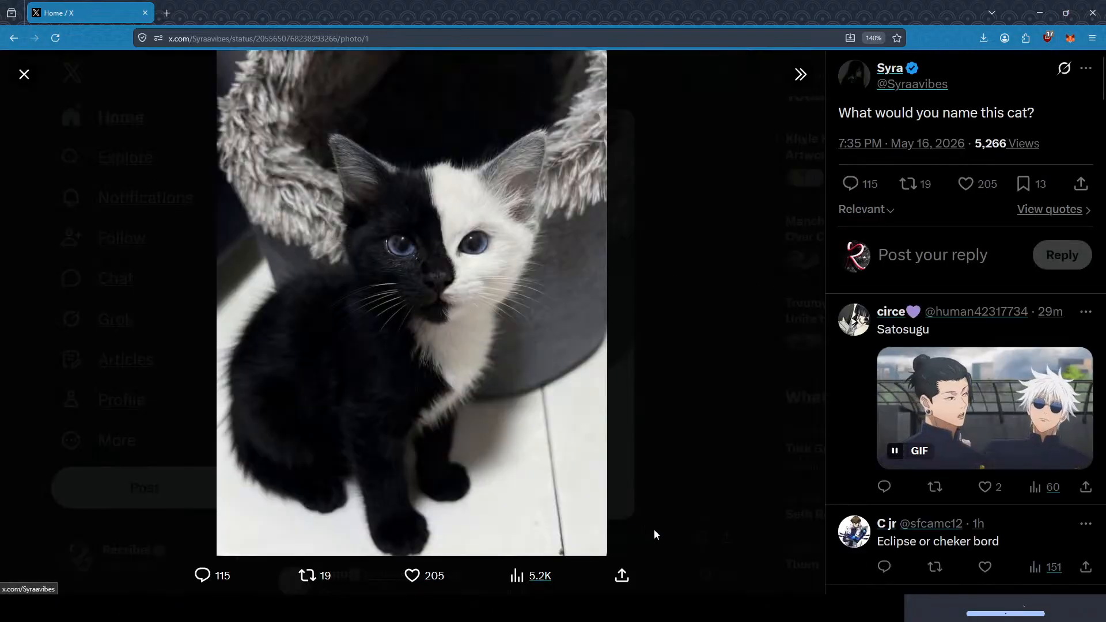
pyautogui.click(623, 575)
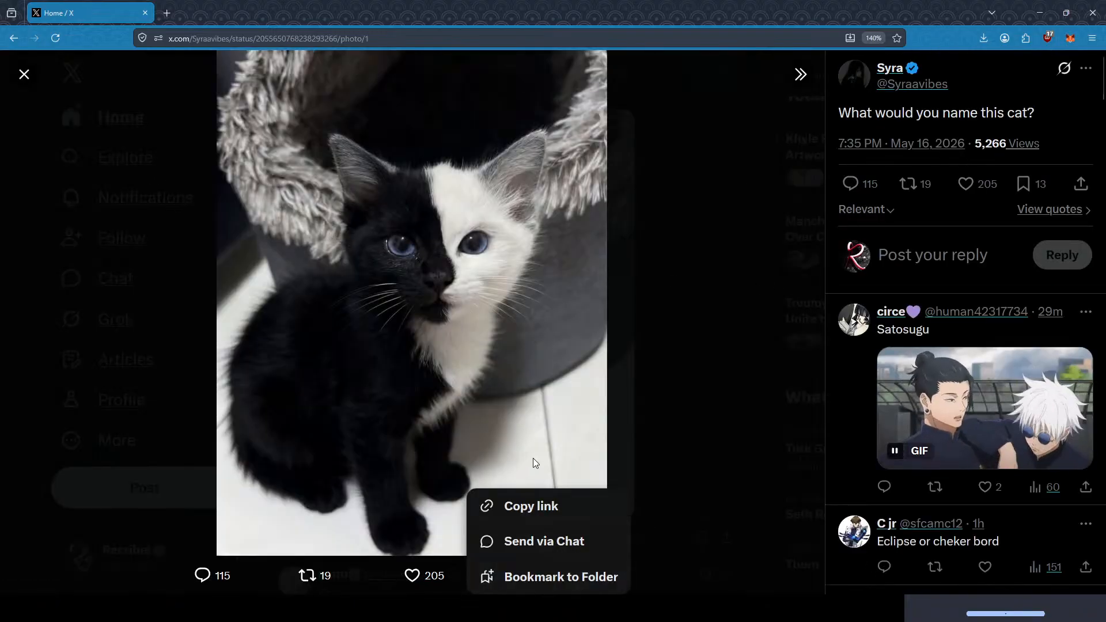
pyautogui.click(679, 431)
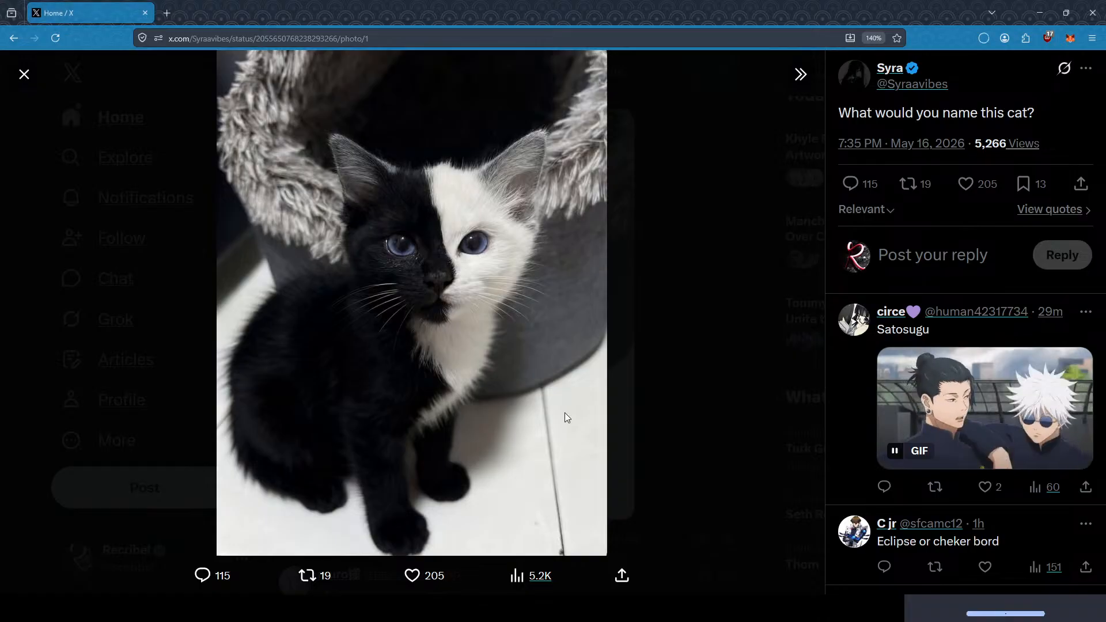
pyautogui.click(22, 79)
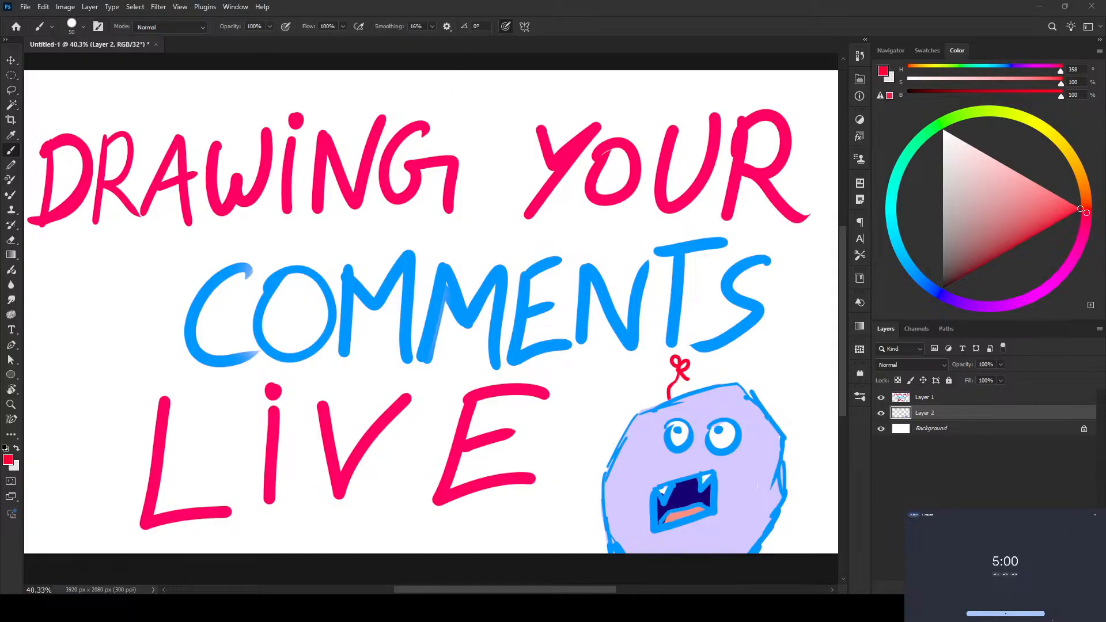
# Step: Switch to Photoshop and create a new blank 2222 x 2080 px document at 300 ppi
pyautogui.scroll(-2, 431, 303)
pyautogui.scroll(-7, 450, 200)
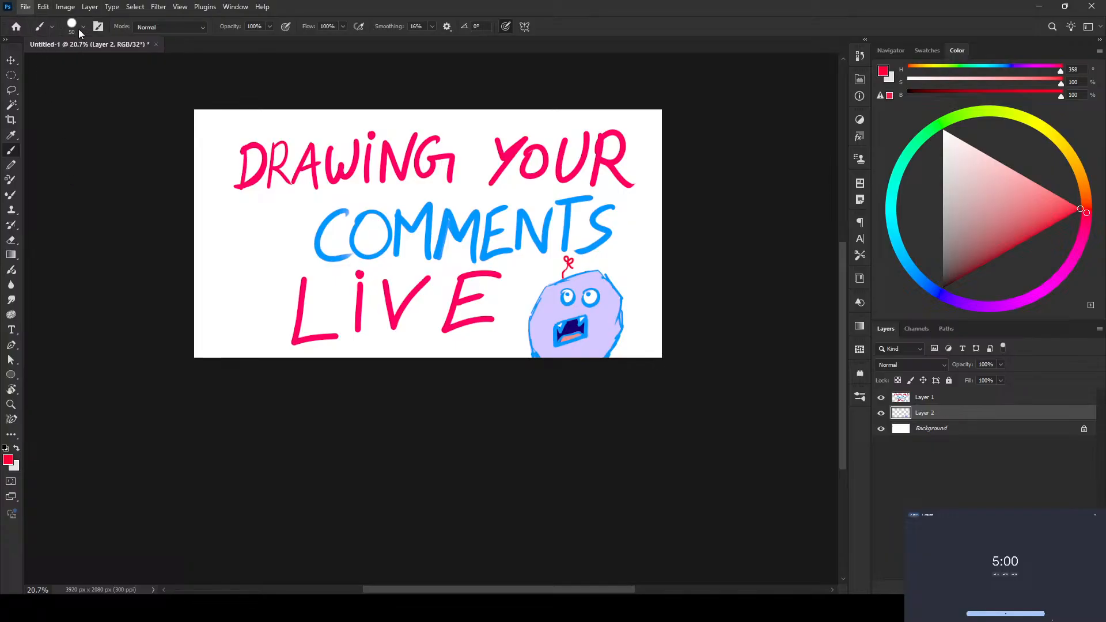
pyautogui.hotkey('alt', 'Tab')
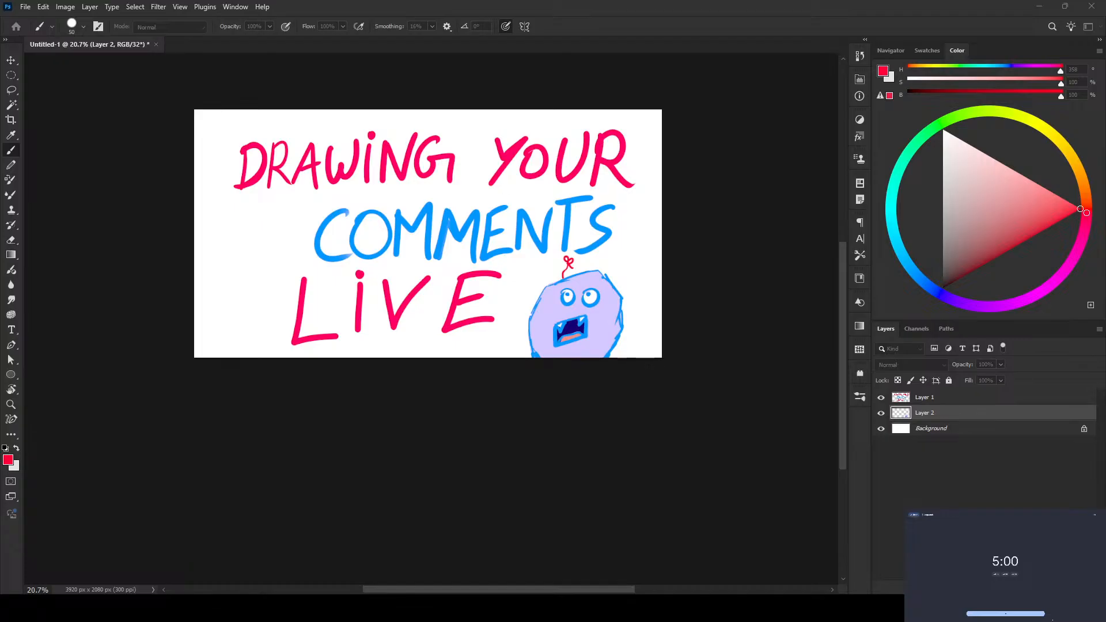
pyautogui.click(684, 136)
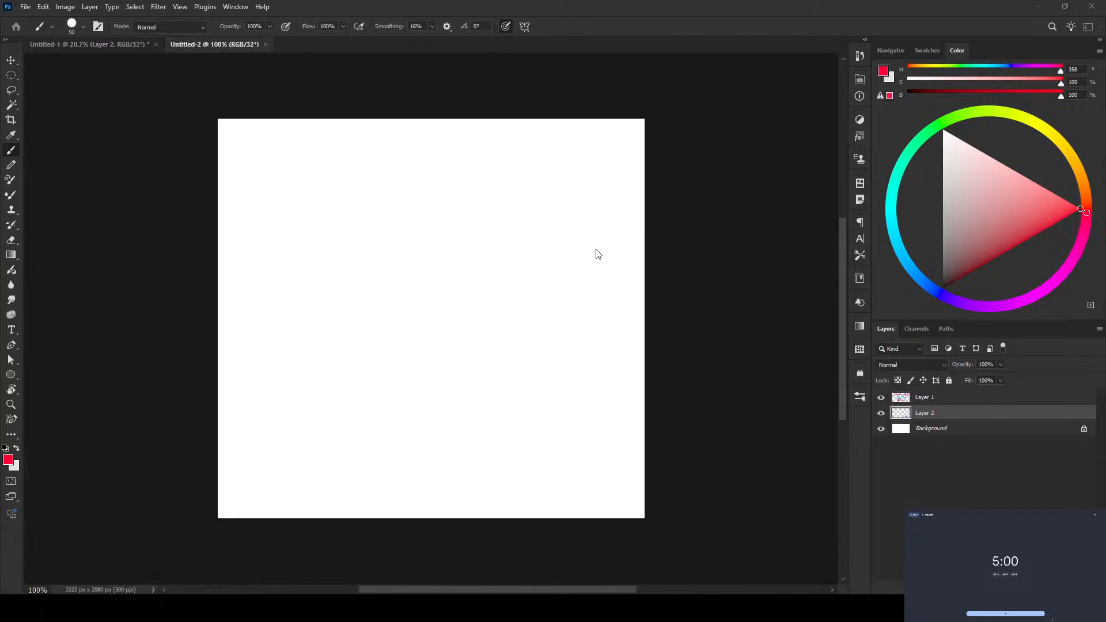
# Step: Set the foreground colour to a very dark red and paint brush strokes on the blank white canvas
pyautogui.scroll(5, 454, 301)
pyautogui.scroll(-5, 455, 302)
pyautogui.hscroll(-5, 455, 303)
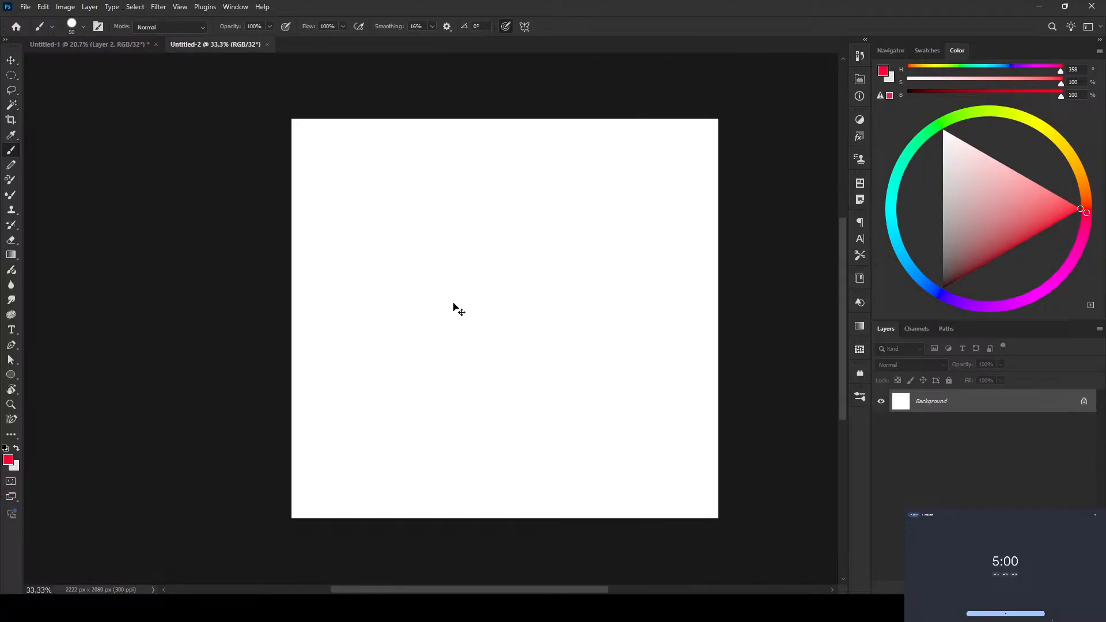
pyautogui.scroll(1, 510, 303)
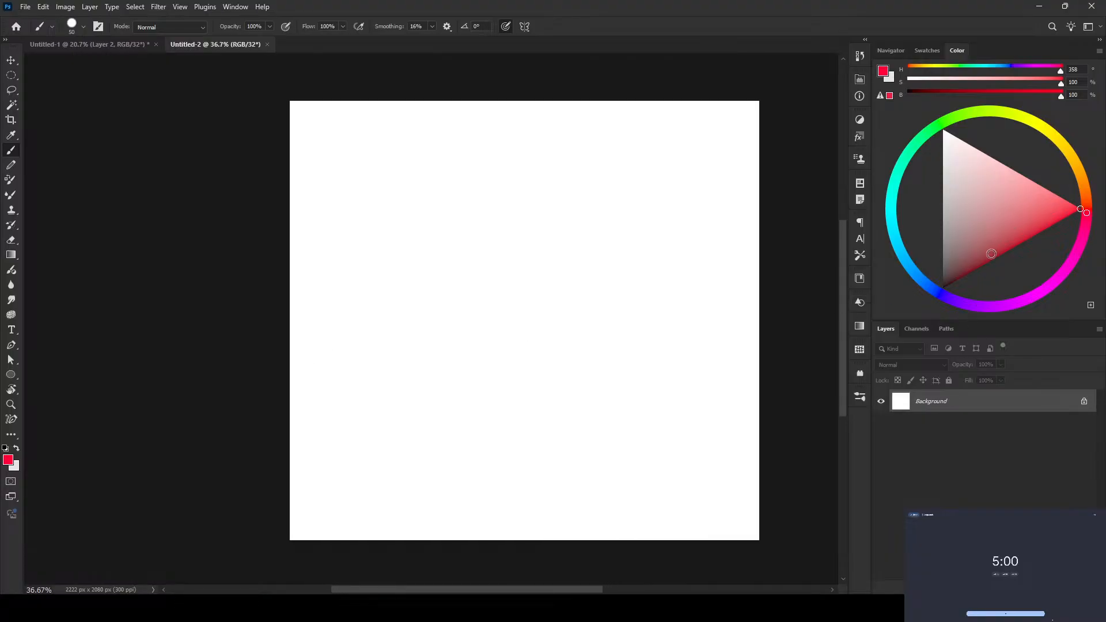
pyautogui.moveTo(989, 255)
pyautogui.mouseDown()
pyautogui.moveTo(964, 270)
pyautogui.moveTo(996, 294)
pyautogui.mouseUp()
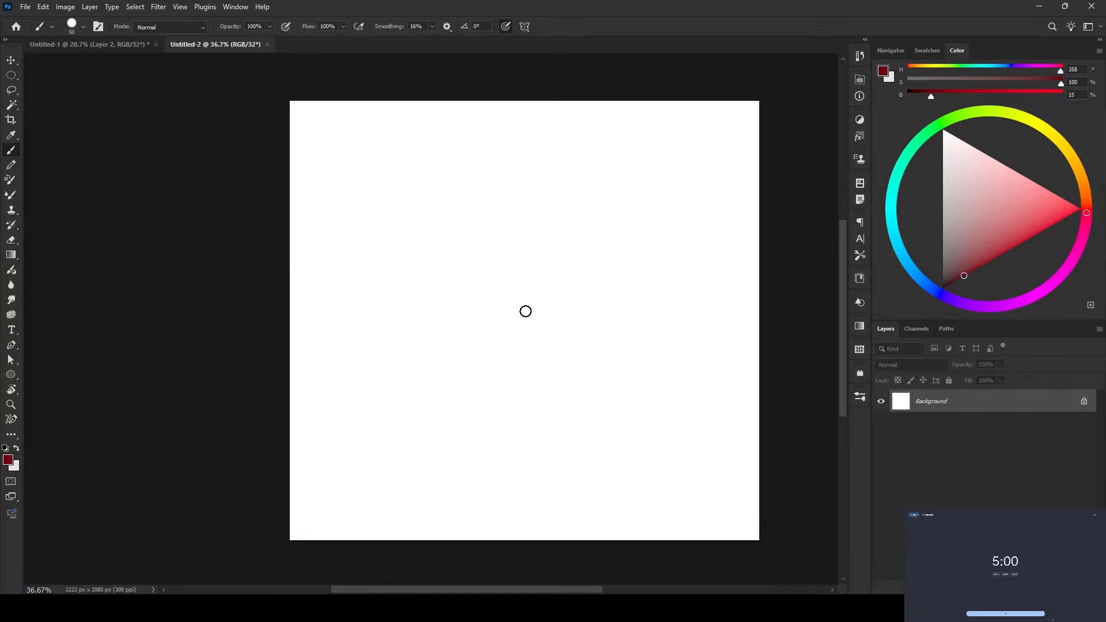
pyautogui.moveTo(494, 295); pyautogui.dragTo(563, 299)
pyautogui.scroll(-3, 554, 302)
pyautogui.scroll(-3, 554, 302)
pyautogui.moveTo(622, 267)
pyautogui.mouseDown()
pyautogui.moveTo(321, 213)
pyautogui.moveTo(547, 338)
pyautogui.moveTo(785, 281)
pyautogui.moveTo(288, 388)
pyautogui.moveTo(622, 420)
pyautogui.moveTo(461, 449)
pyautogui.moveTo(680, 368)
pyautogui.mouseUp()
pyautogui.scroll(2, 550, 306)
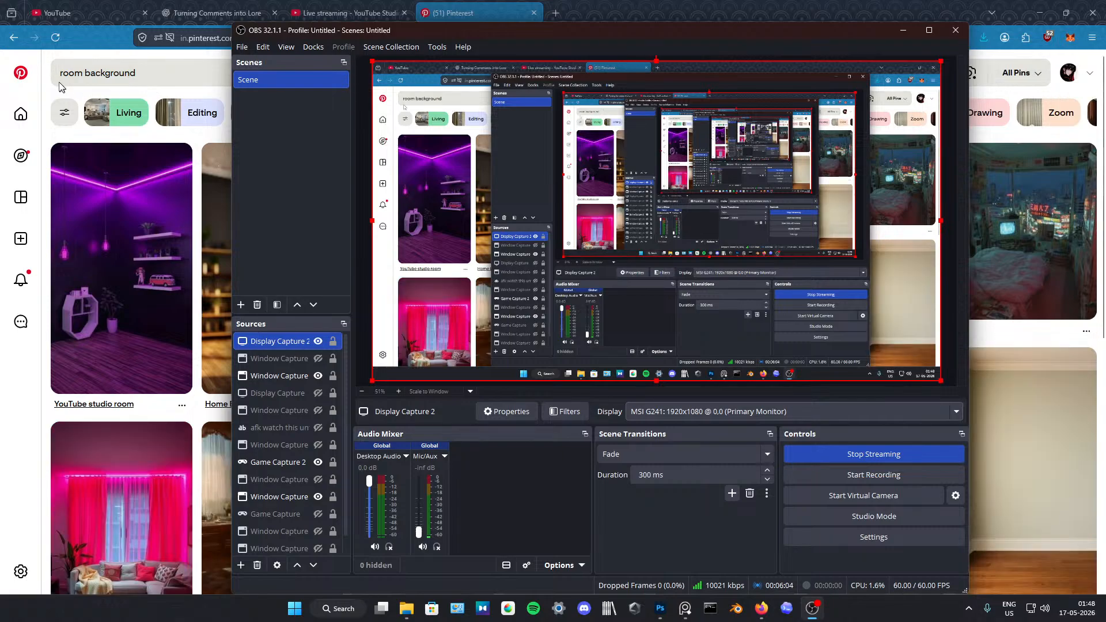
# Step: Switch to Pinterest in the browser, look through the "room background" pins and search for "cozy room background" instead
pyautogui.click(47, 57)
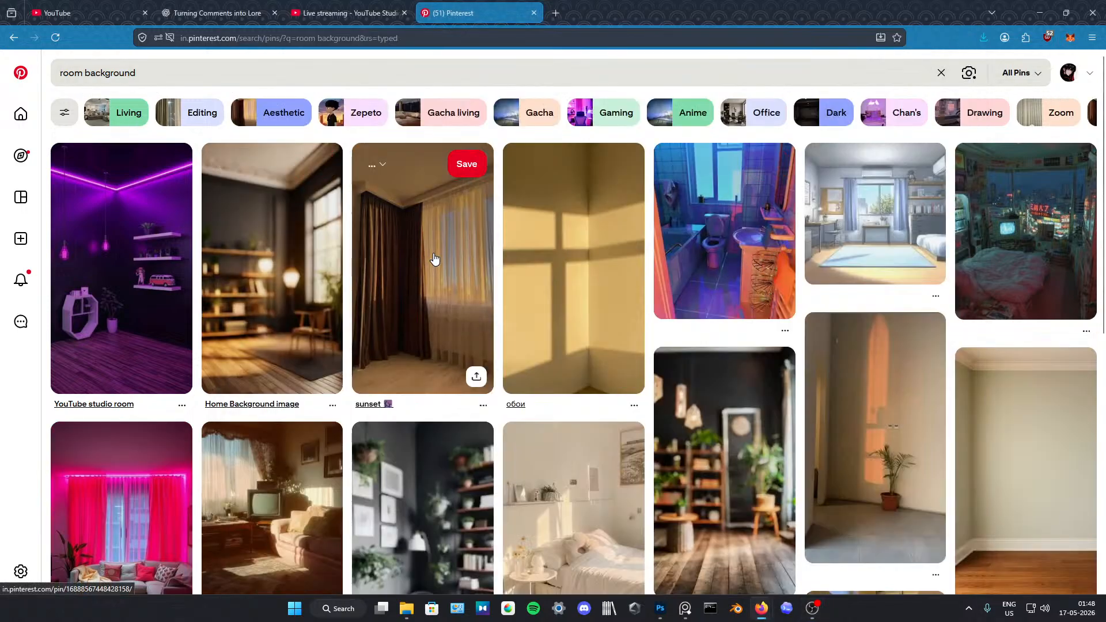
pyautogui.scroll(-4, 491, 257)
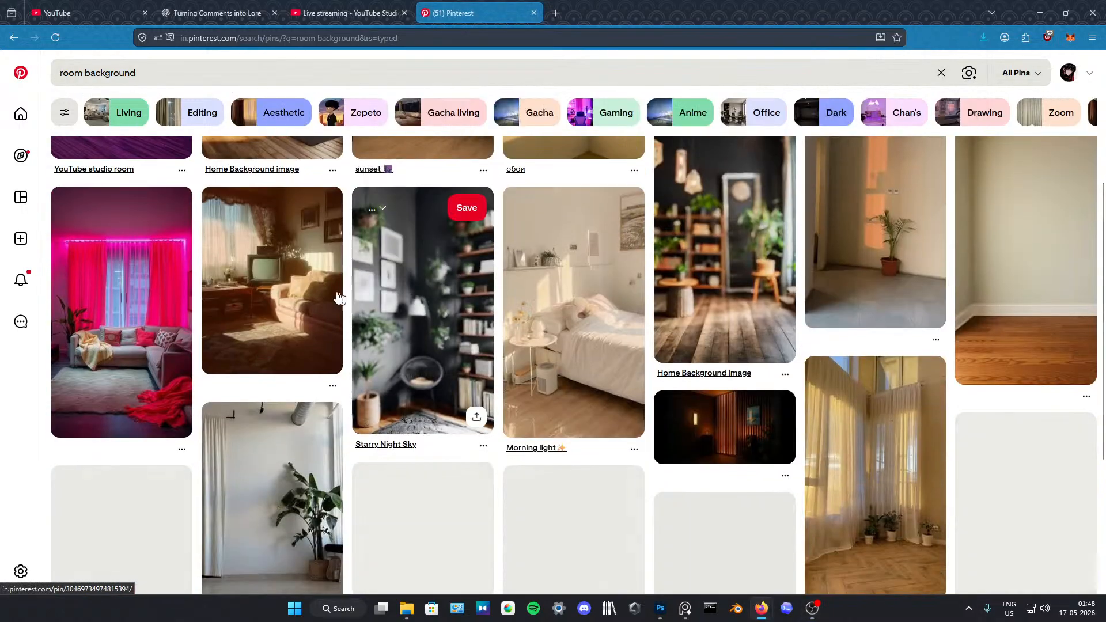
pyautogui.scroll(-3, 311, 322)
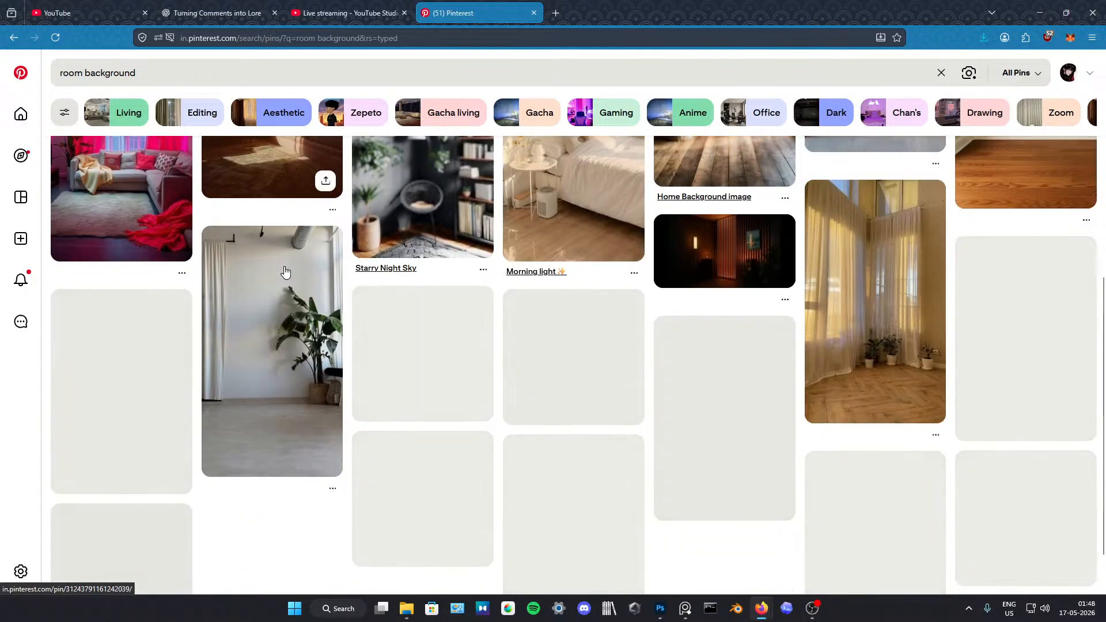
pyautogui.scroll(4, 706, 306)
pyautogui.scroll(-5, 622, 290)
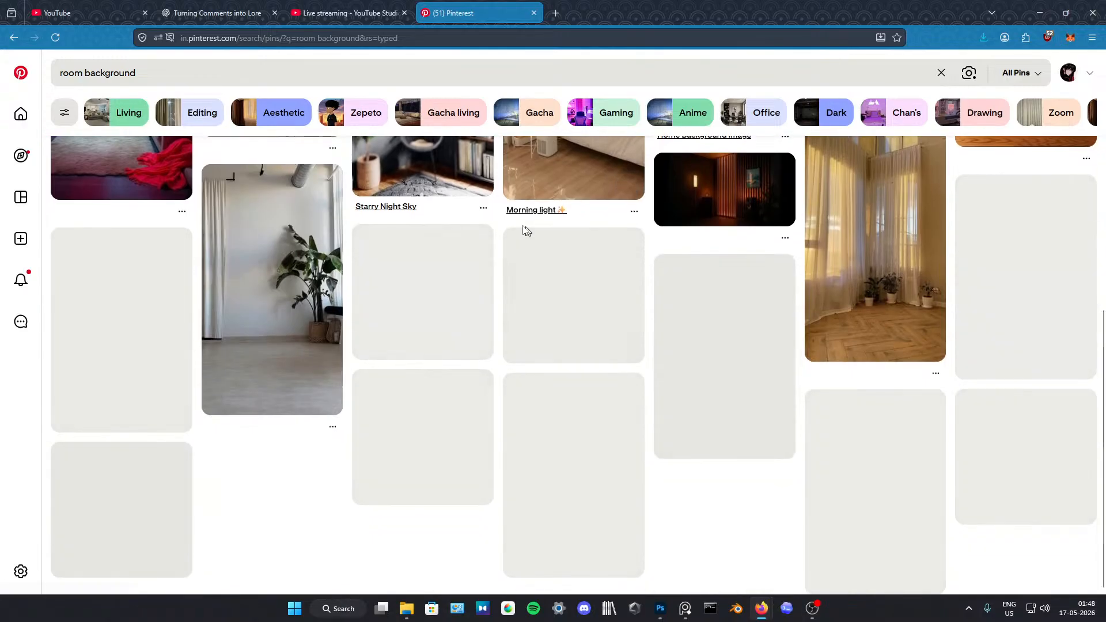
pyautogui.click(323, 79)
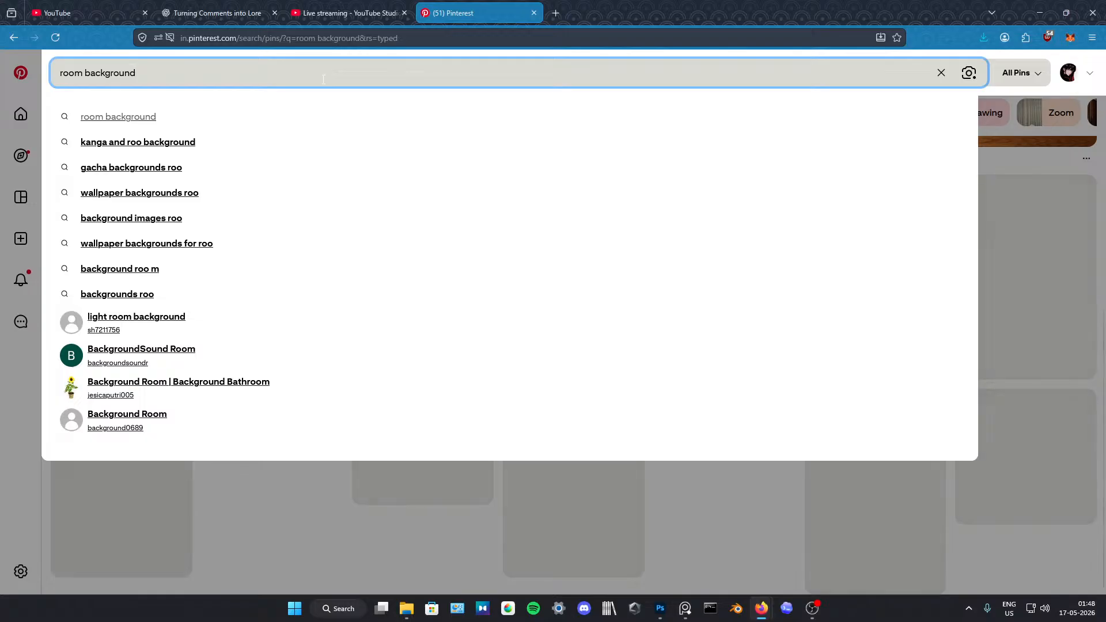
pyautogui.click(57, 77)
pyautogui.click(58, 77)
pyautogui.write('cozy')
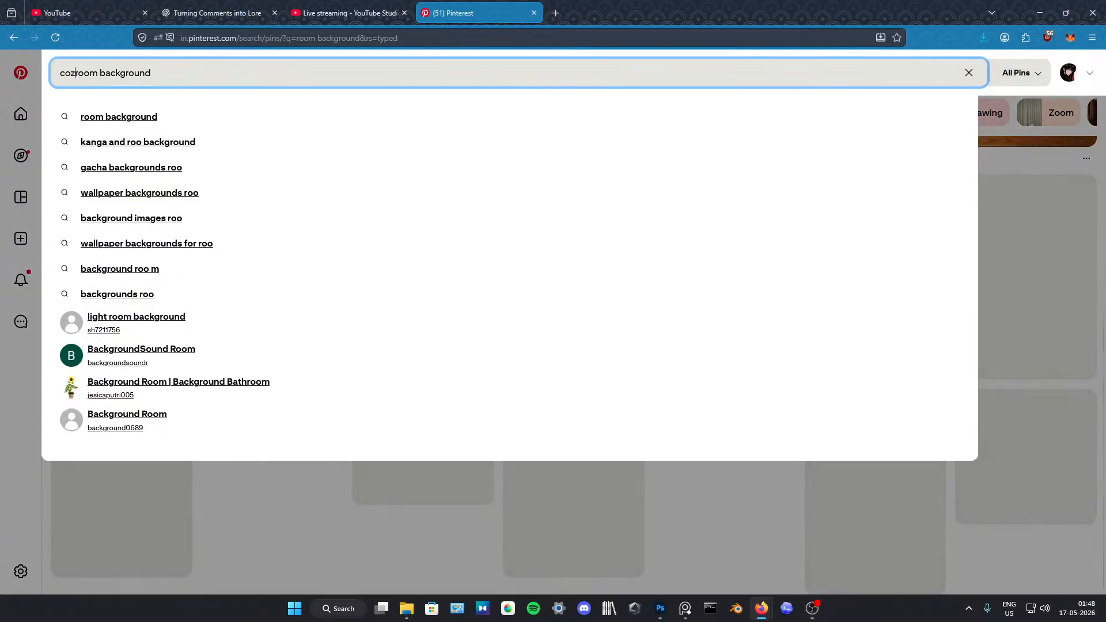
pyautogui.press('Return')
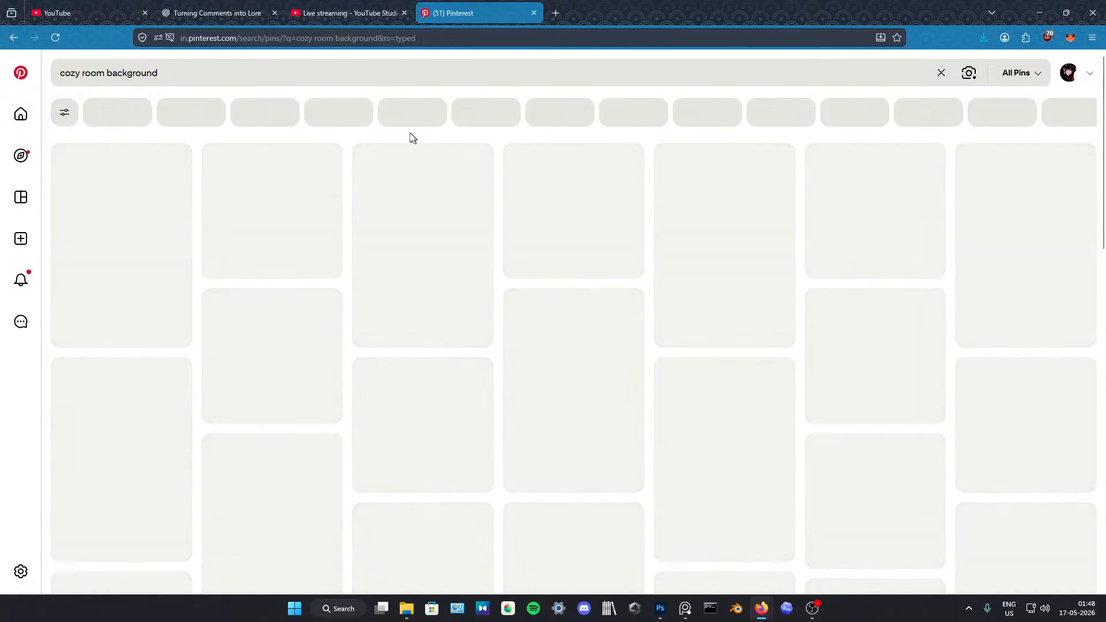
# Step: Check the live stream page, return to Pinterest, open the purple room pin with the starry window and load its image in a new tab
pyautogui.click(378, 7)
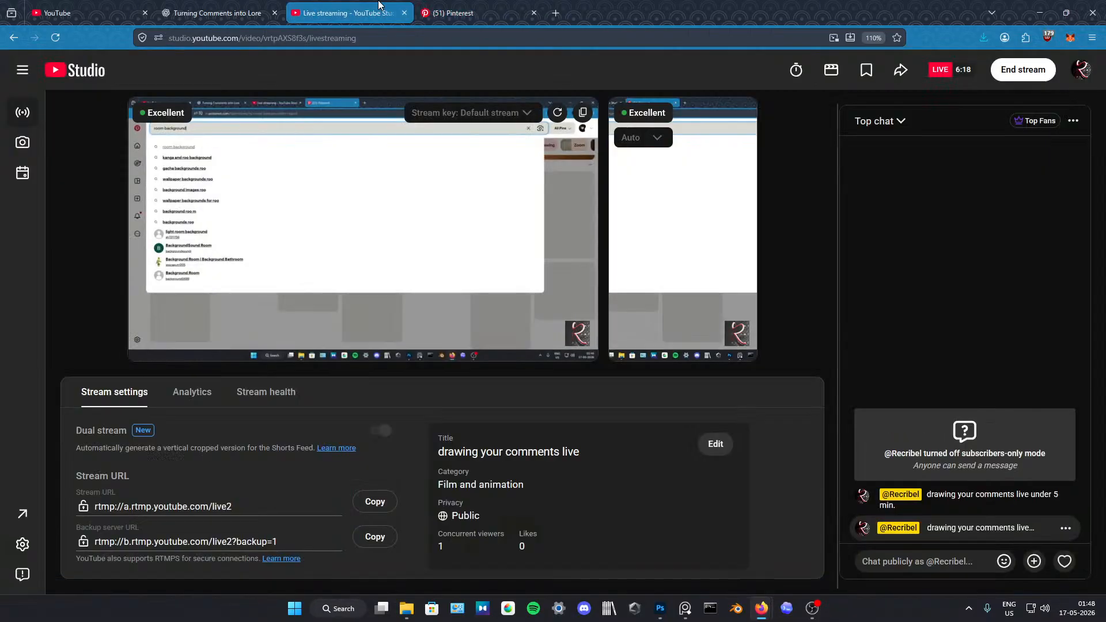
pyautogui.click(489, 8)
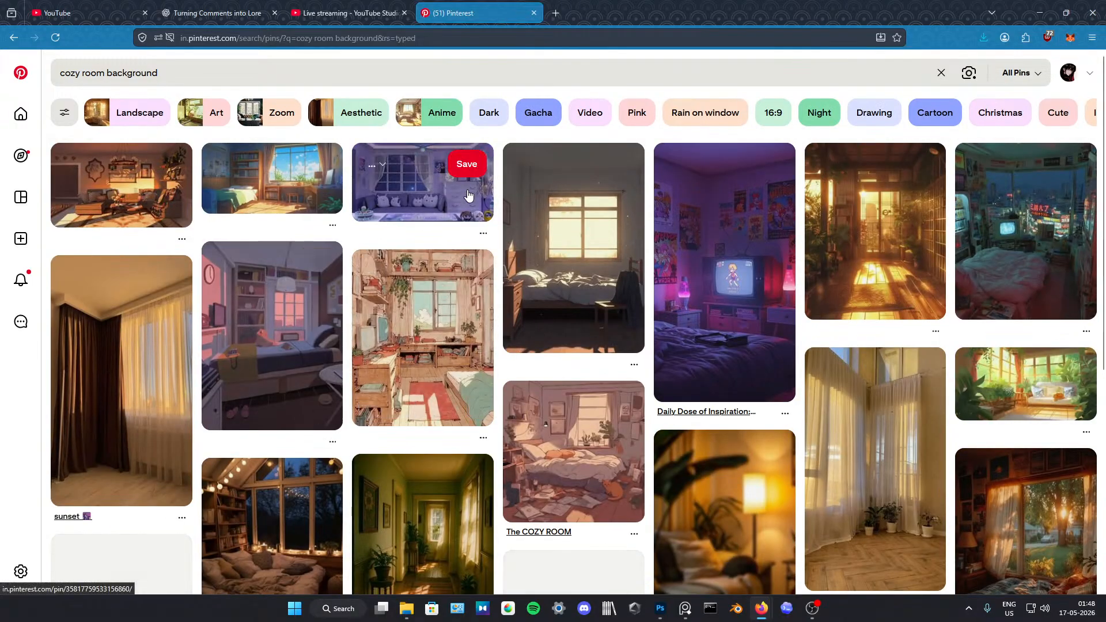
pyautogui.click(403, 182)
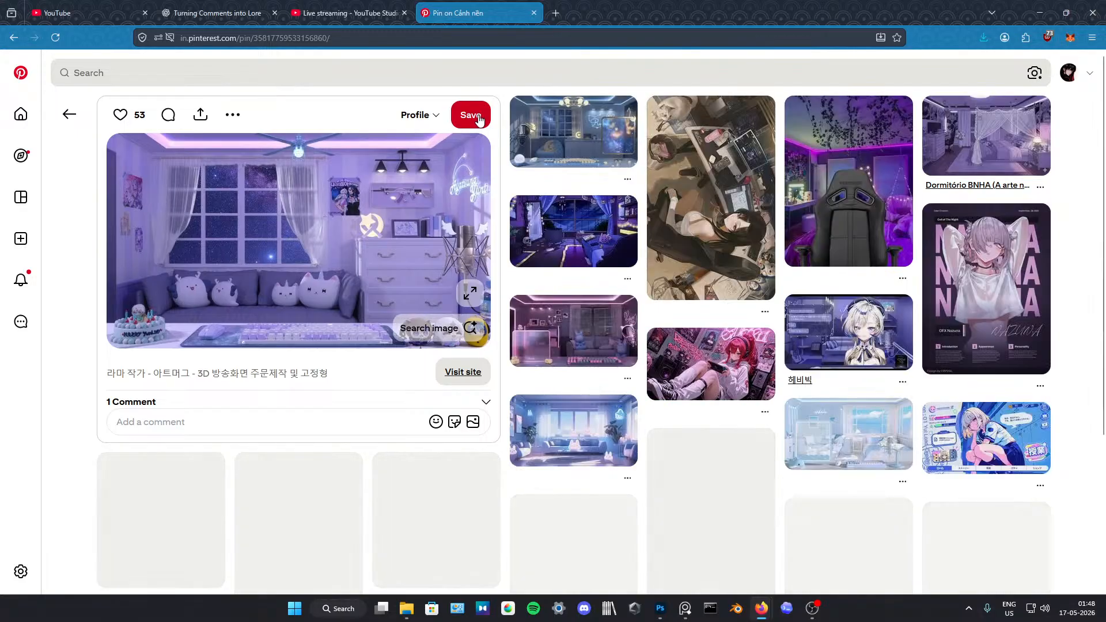
pyautogui.rightClick(357, 274)
pyautogui.click(402, 285)
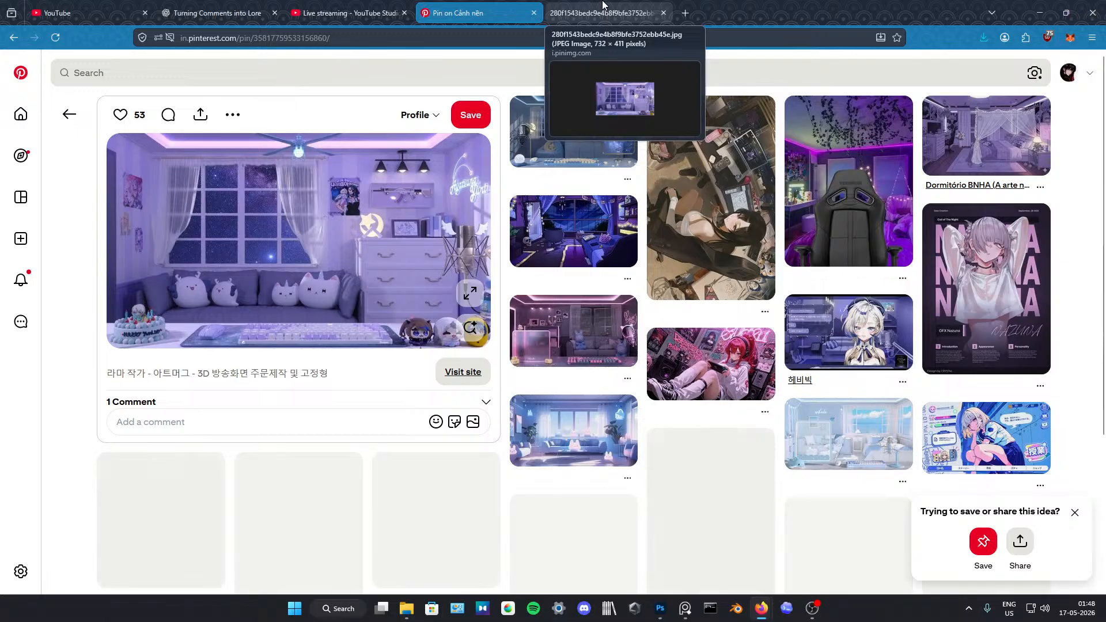
# Step: Save the full-size purple room image as a JPEG under its suggested file name
pyautogui.click(602, 6)
pyautogui.rightClick(548, 332)
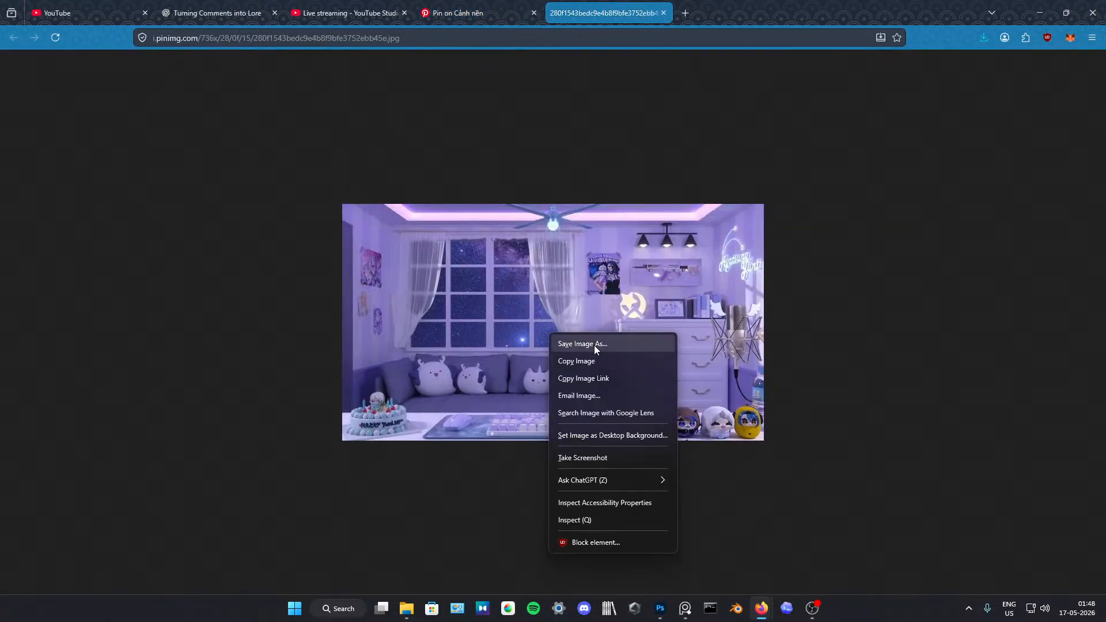
pyautogui.click(594, 344)
pyautogui.click(468, 403)
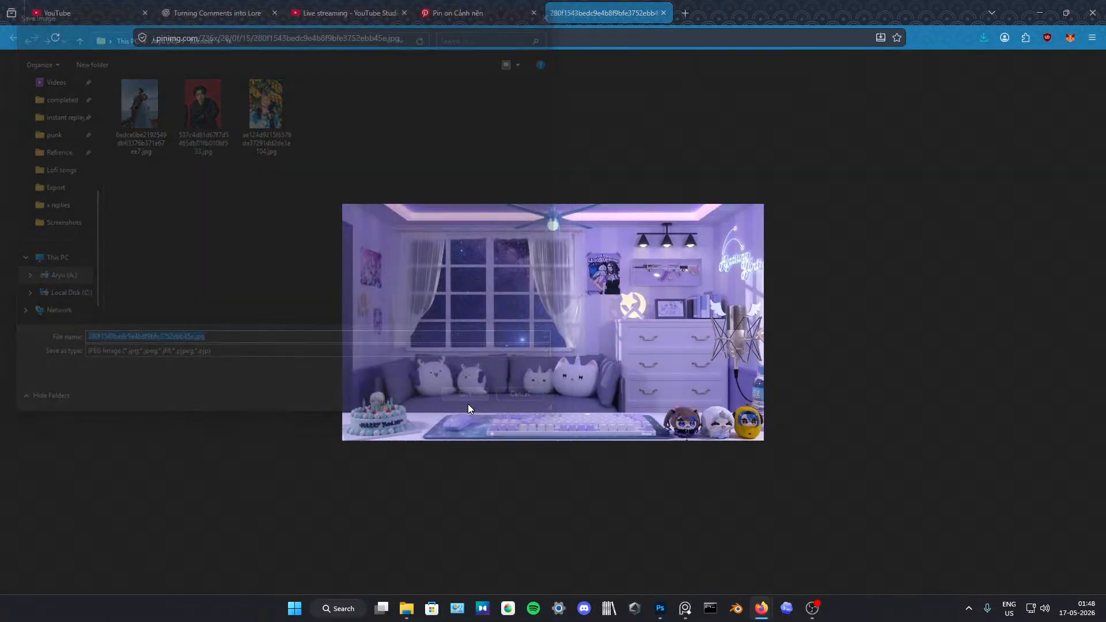
# Step: Close the "Turning Comments into Lore" tab and open ChatGPT in a new tab
pyautogui.click(684, 12)
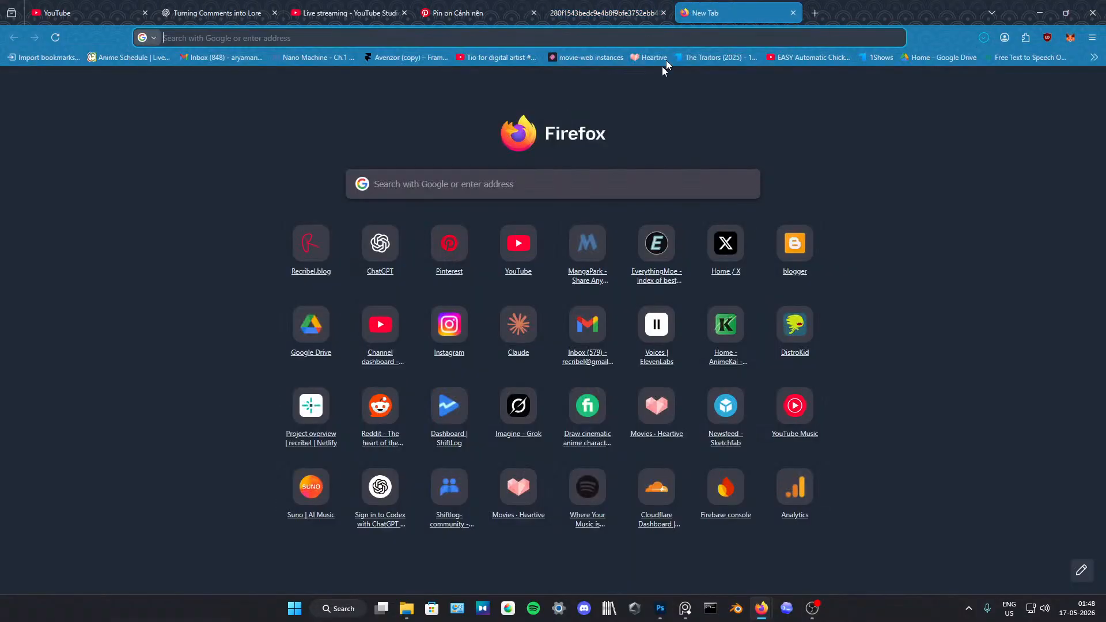
pyautogui.click(275, 13)
pyautogui.click(380, 242)
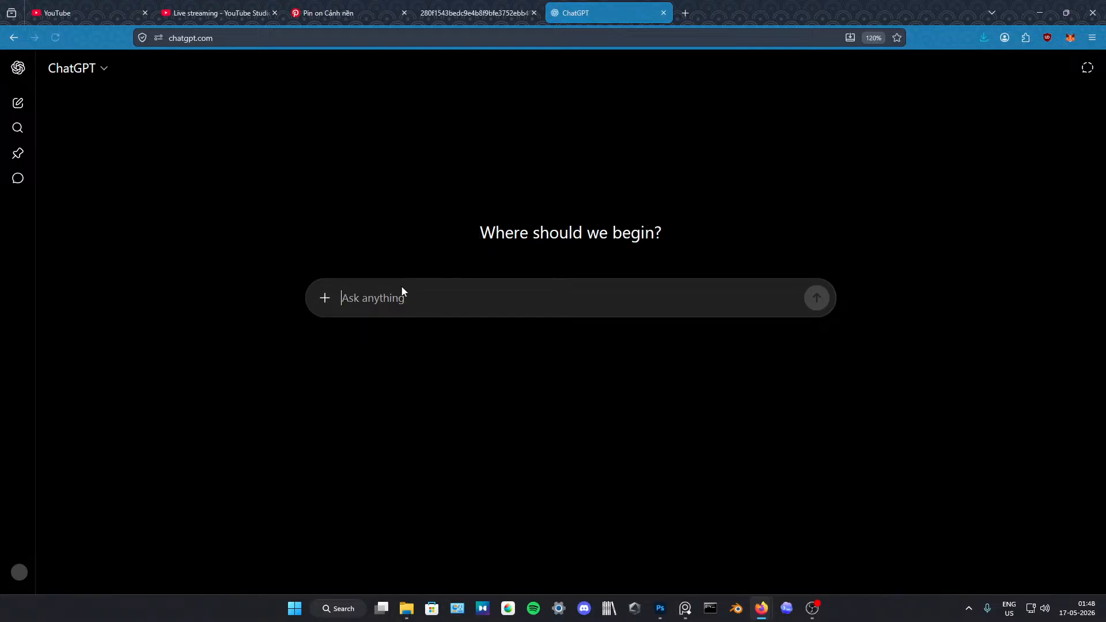
# Step: Attach the downloaded purple room image 280f1543bedc9e4b8f9bfe3752ebb45e.jpg to a new ChatGPT prompt
pyautogui.click(325, 298)
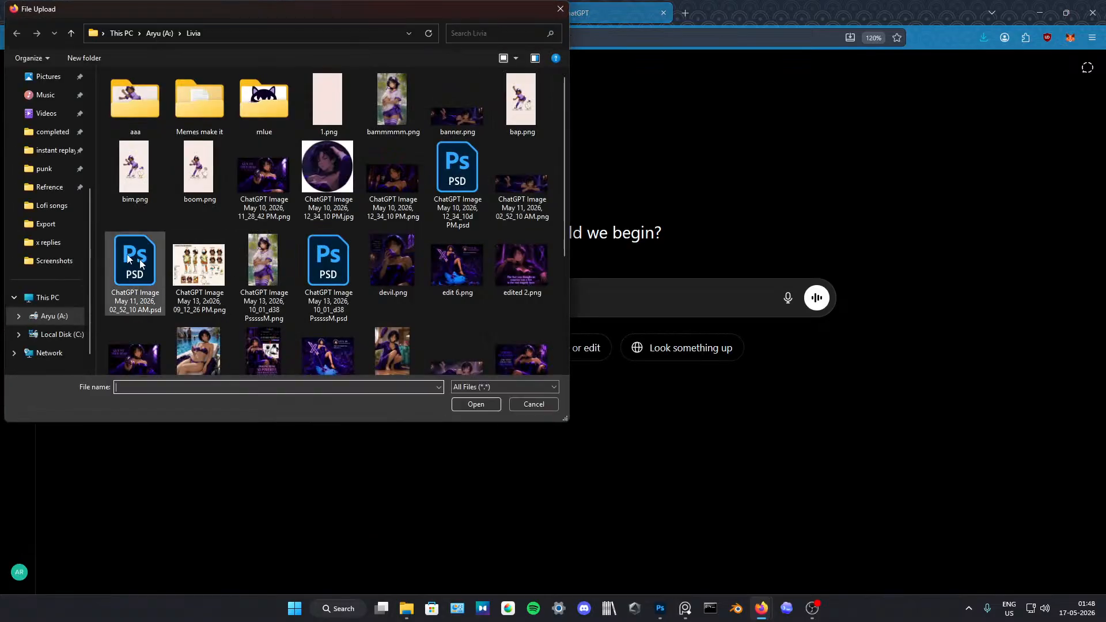
pyautogui.click(560, 10)
pyautogui.click(983, 38)
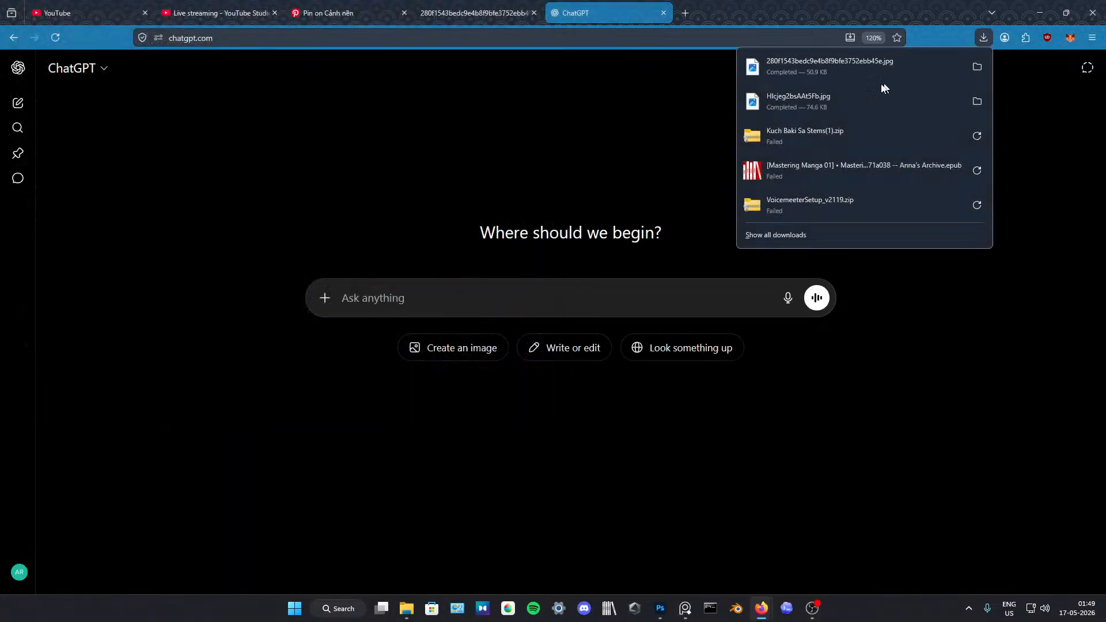
pyautogui.moveTo(829, 66); pyautogui.dragTo(738, 304)
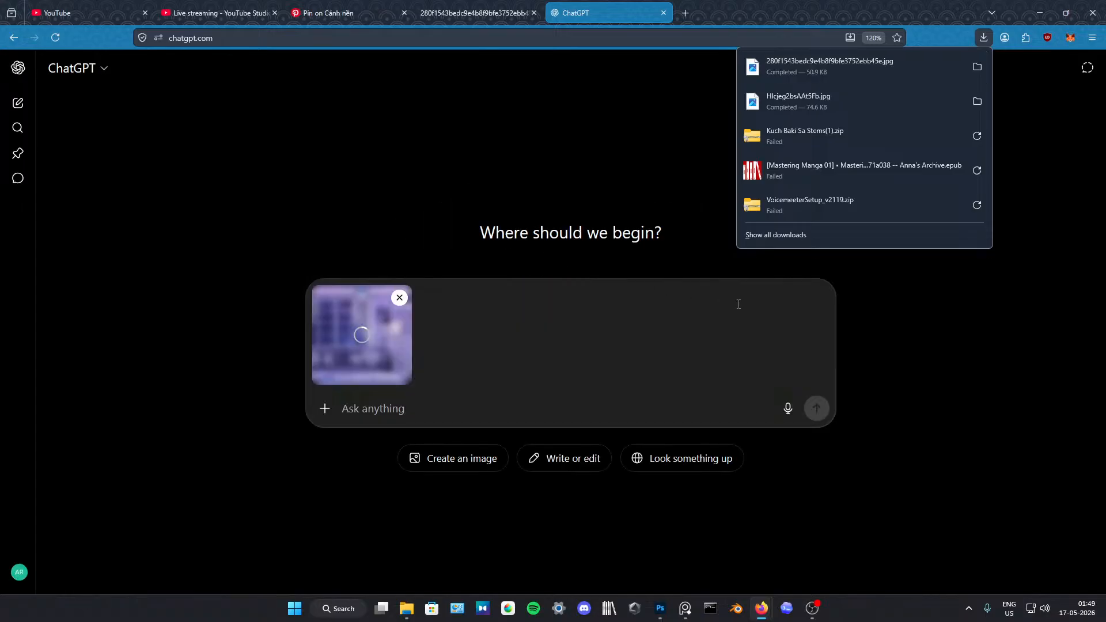
# Step: Send the attached room image with the prompt "upscale" and check the image generation
pyautogui.click(637, 408)
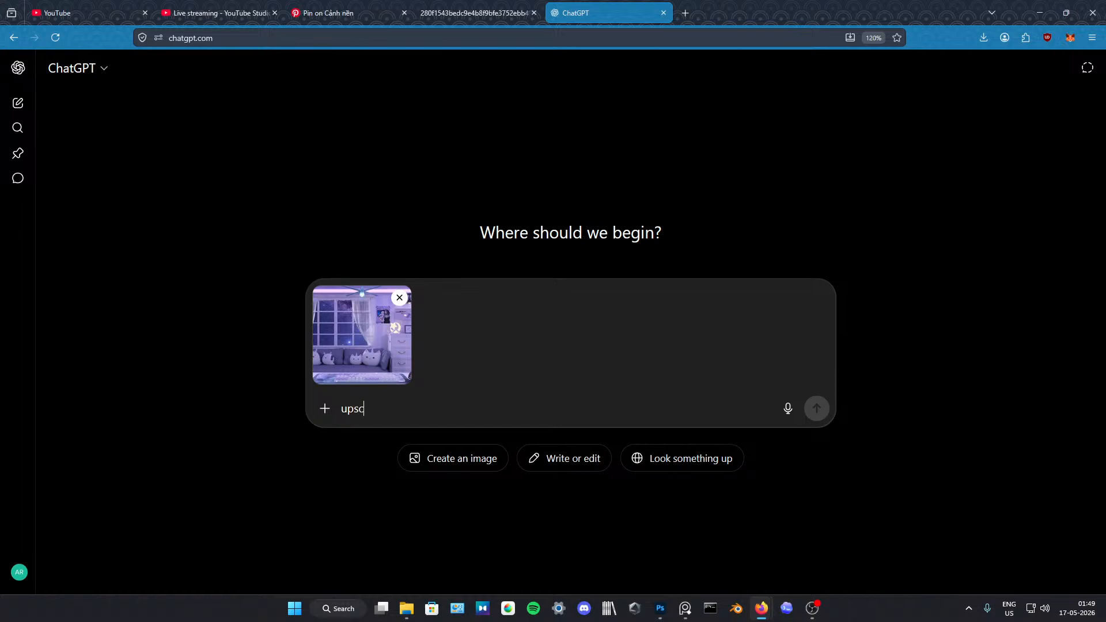
pyautogui.write('ale')
pyautogui.press('Return')
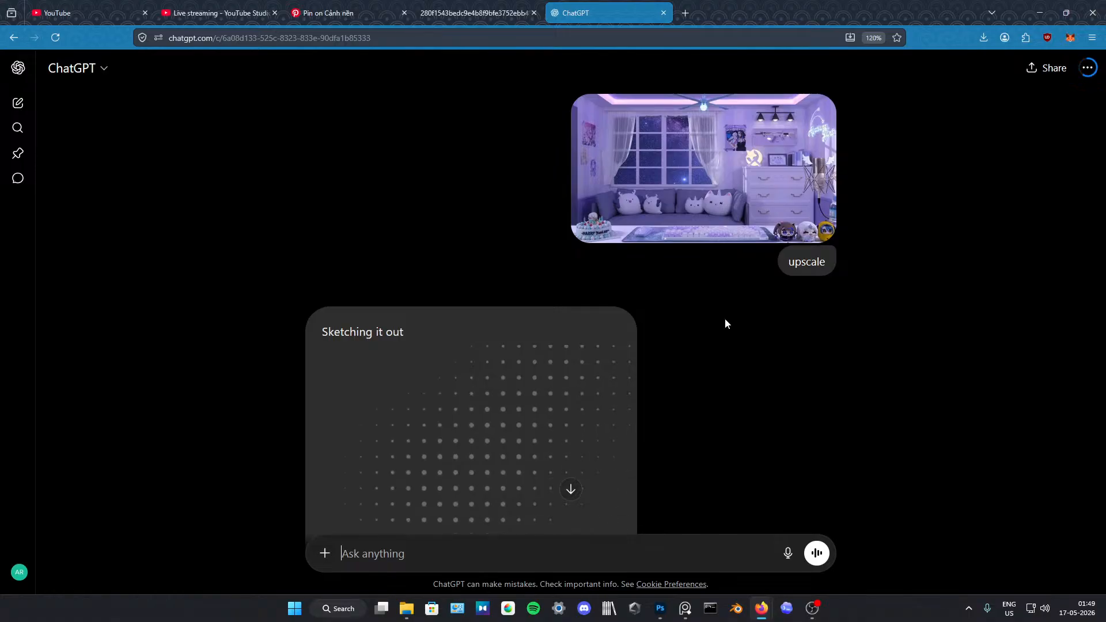
pyautogui.scroll(-3, 662, 296)
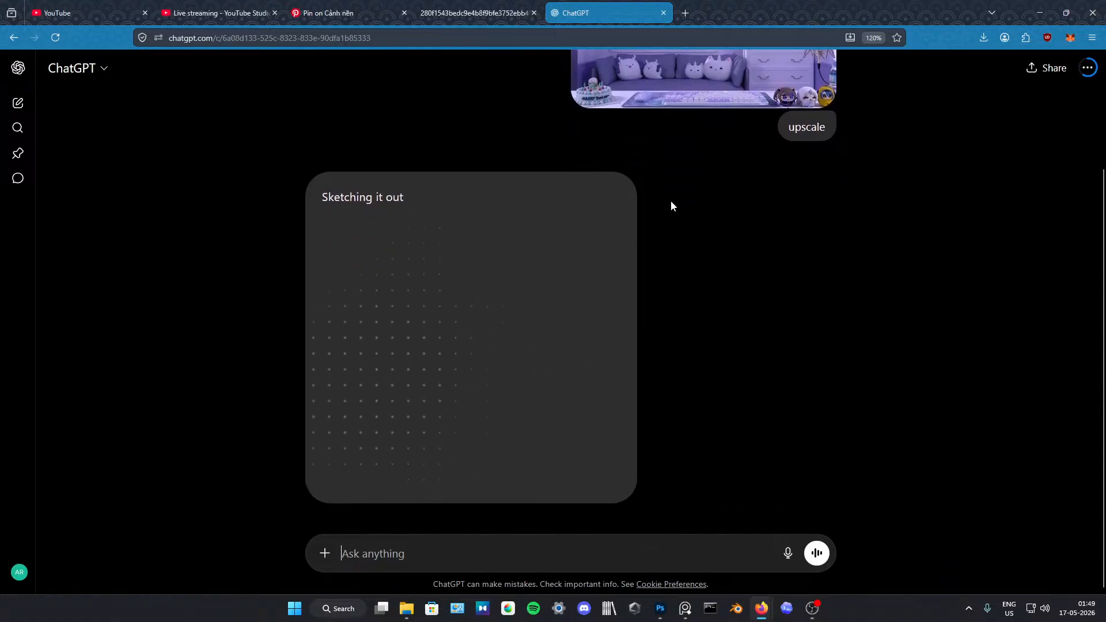
pyautogui.scroll(3, 672, 221)
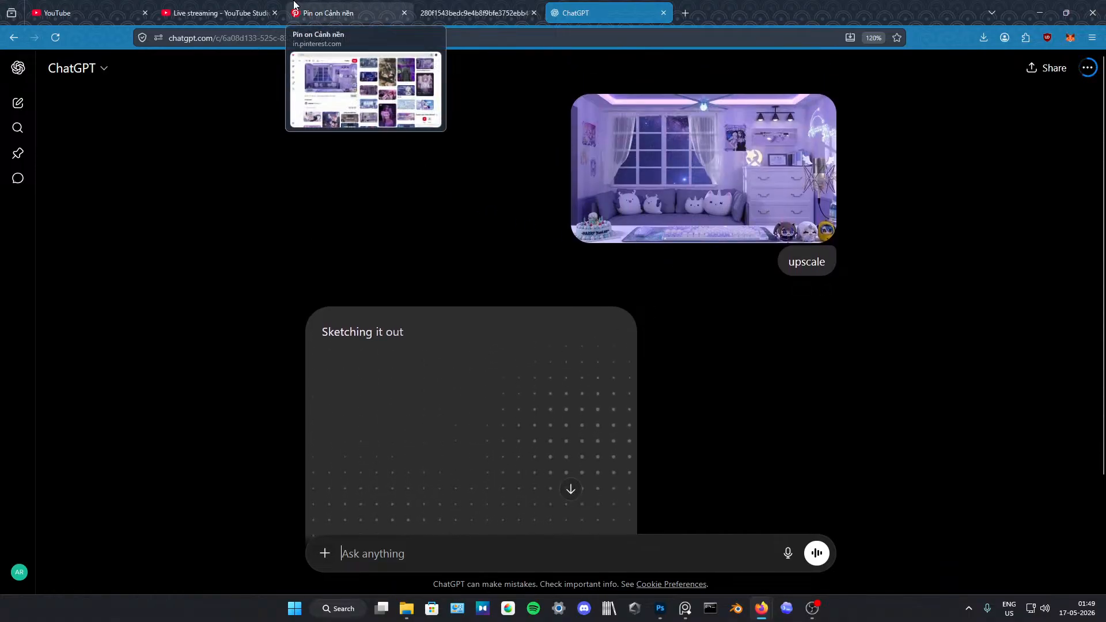
# Step: Check the YouTube Studio live chat for viewer comments and return to the ChatGPT upscale conversation
pyautogui.click(219, 13)
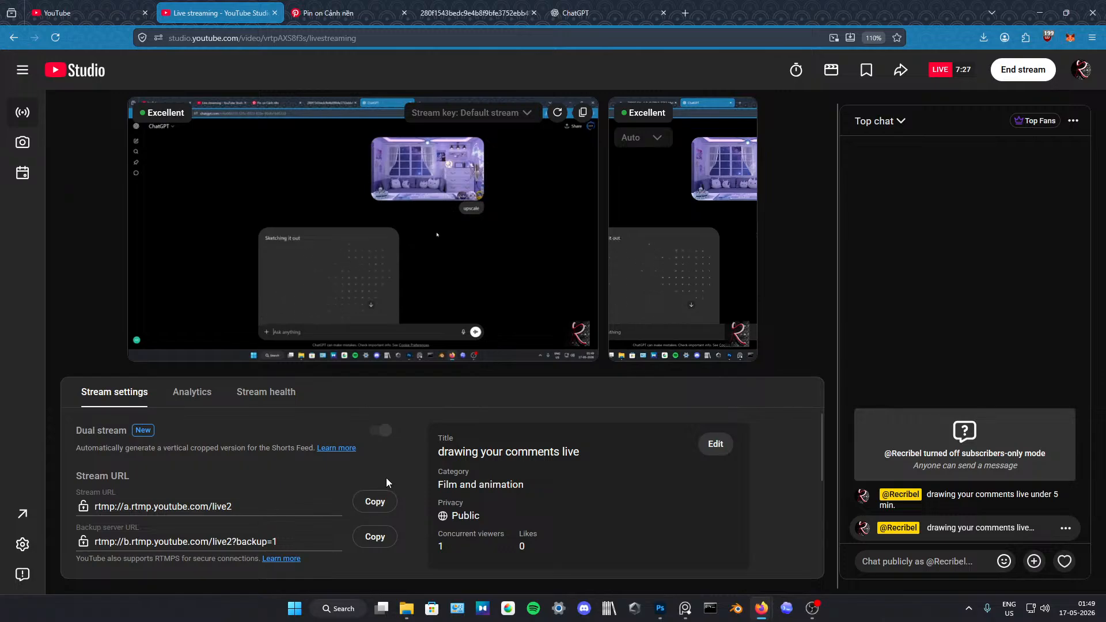
pyautogui.scroll(1, 386, 478)
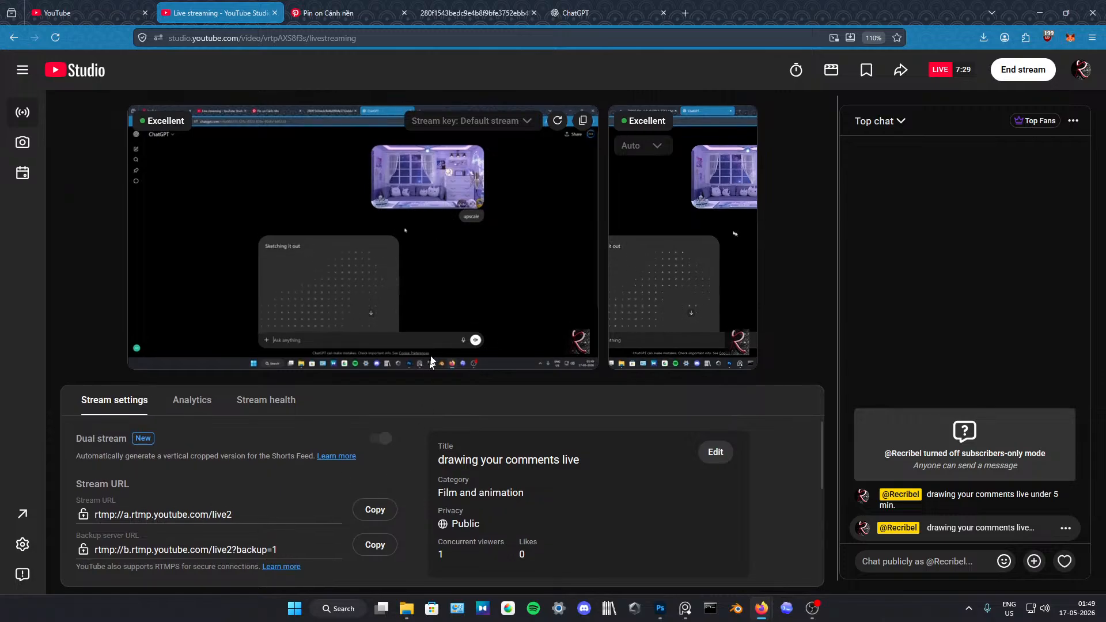
pyautogui.click(625, 10)
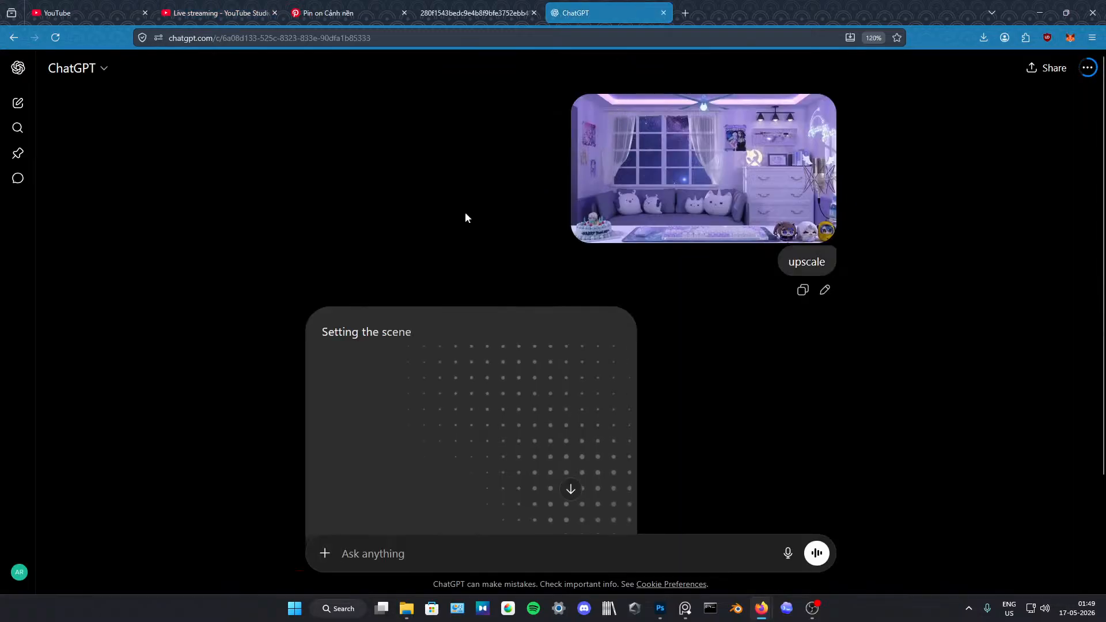
# Step: Open the upscaled purple room image in ChatGPT and download it
pyautogui.scroll(-2, 703, 403)
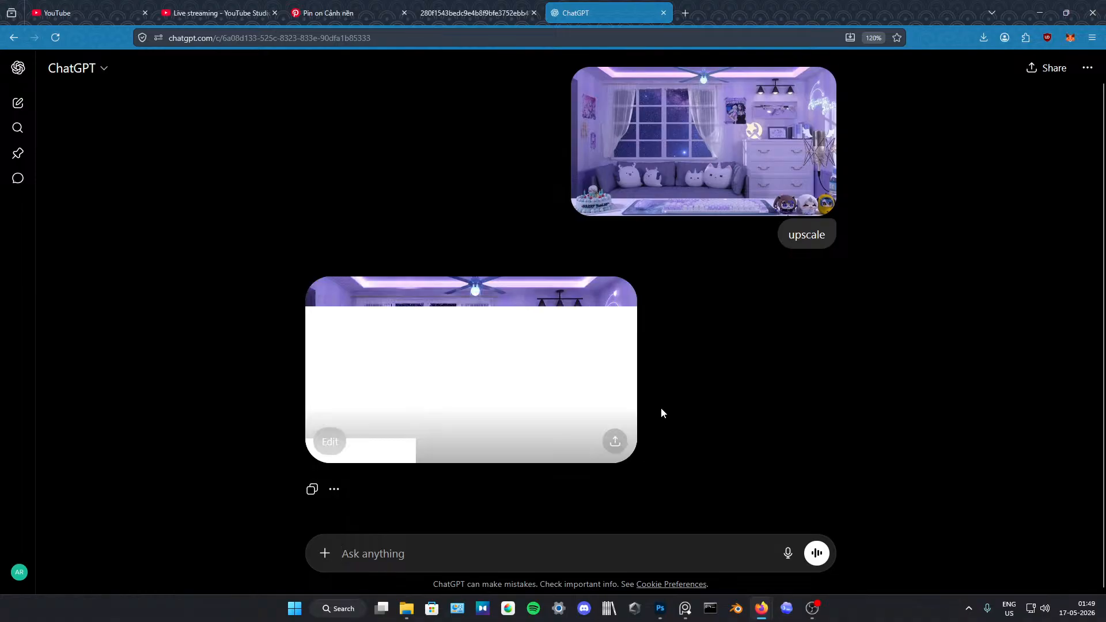
pyautogui.click(537, 370)
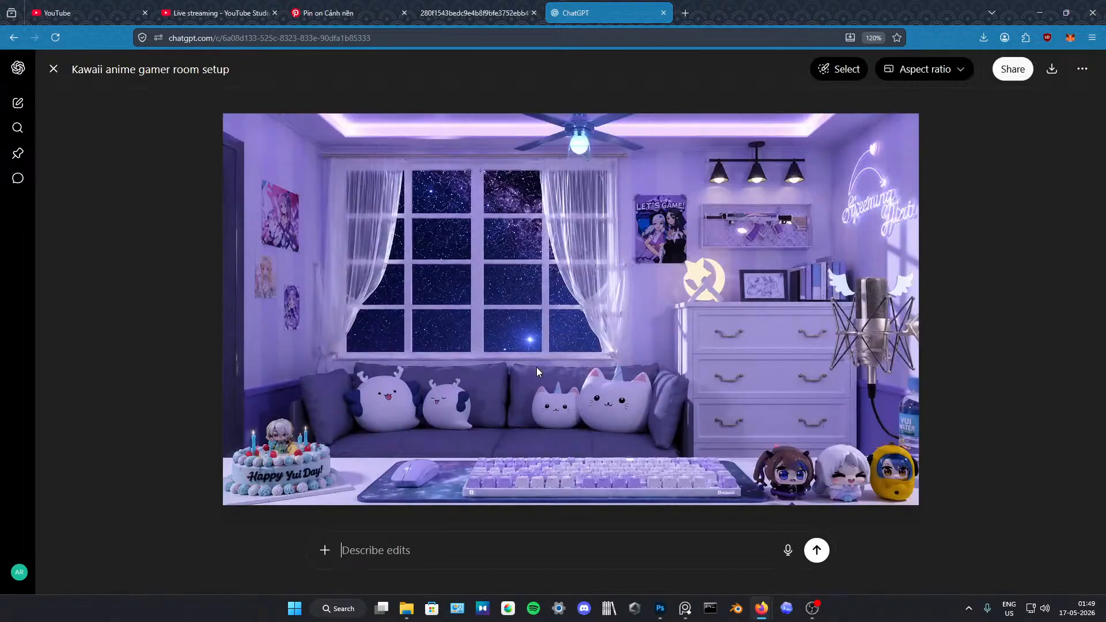
pyautogui.click(1051, 69)
pyautogui.click(1028, 278)
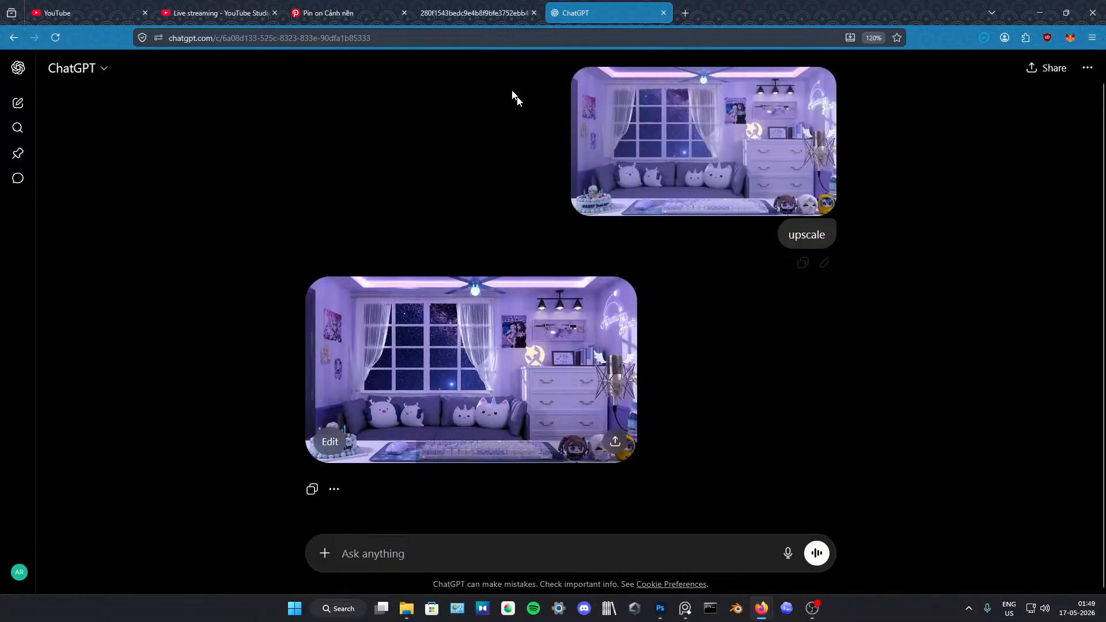
pyautogui.click(660, 608)
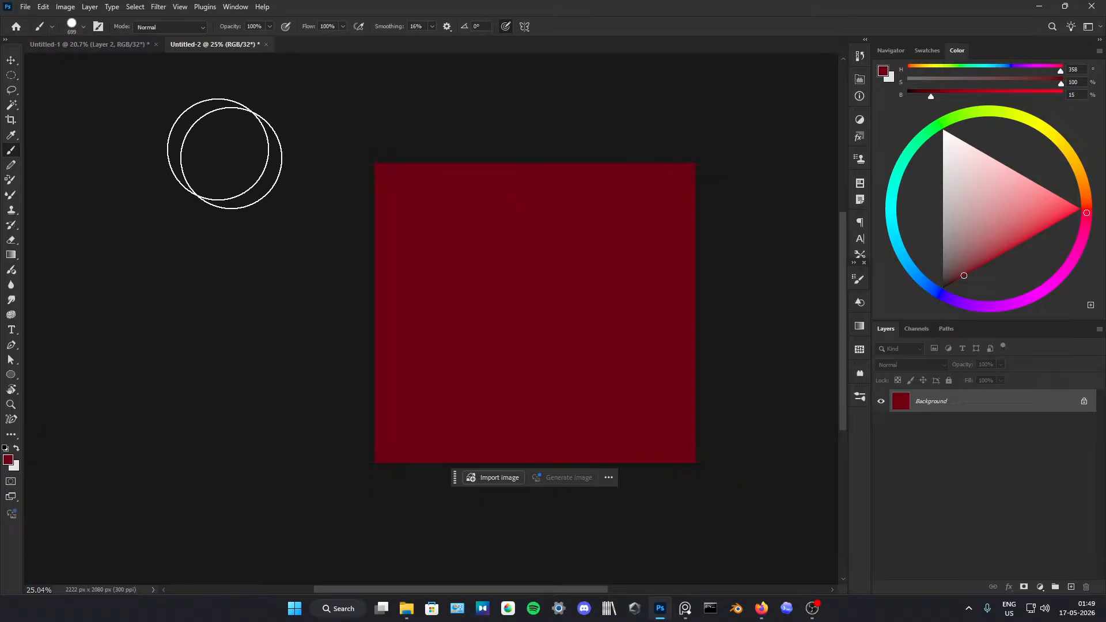
pyautogui.click(407, 608)
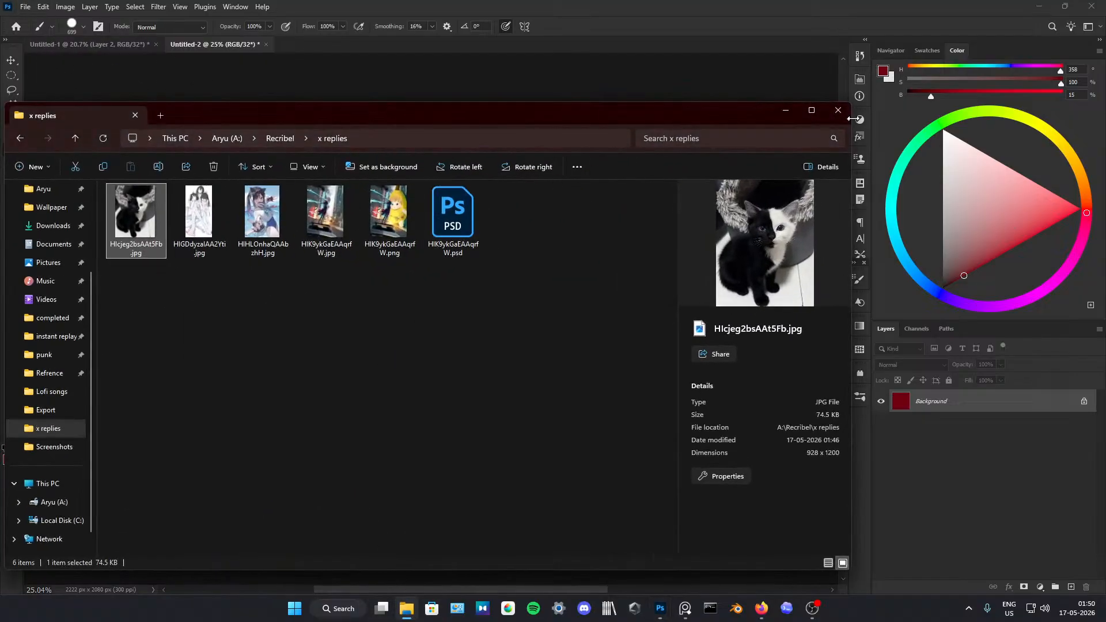
pyautogui.click(837, 110)
# Step: Place the downloaded ChatGPT room image from Firefox into the Photoshop document Untitled-2 and commit it at full canvas width
pyautogui.moveTo(762, 605)
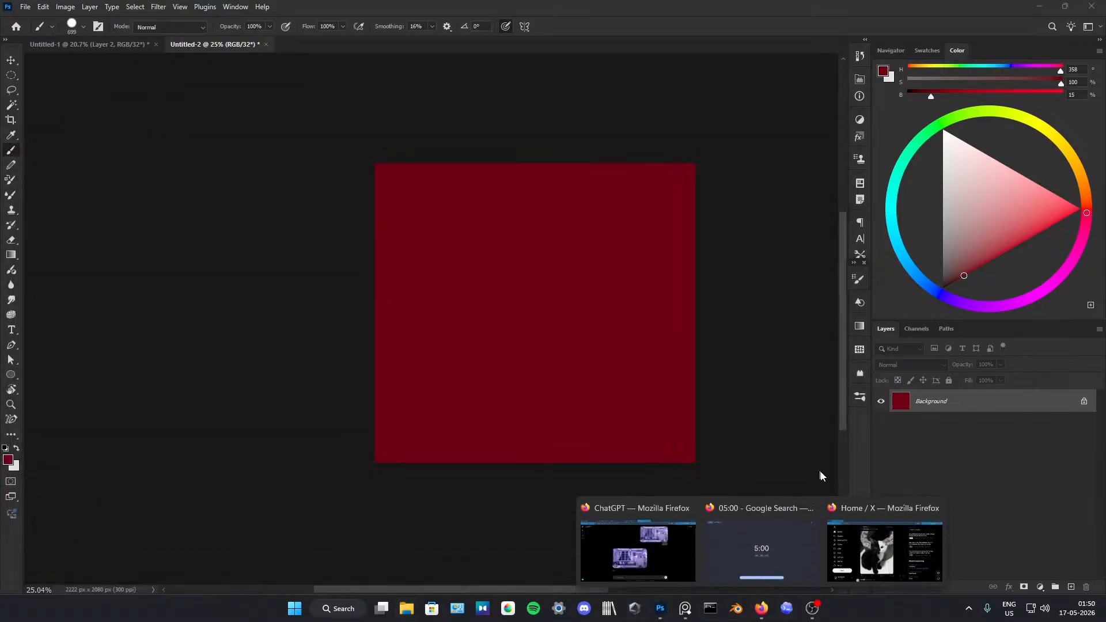
pyautogui.click(638, 570)
pyautogui.moveTo(944, 6); pyautogui.dragTo(881, 195)
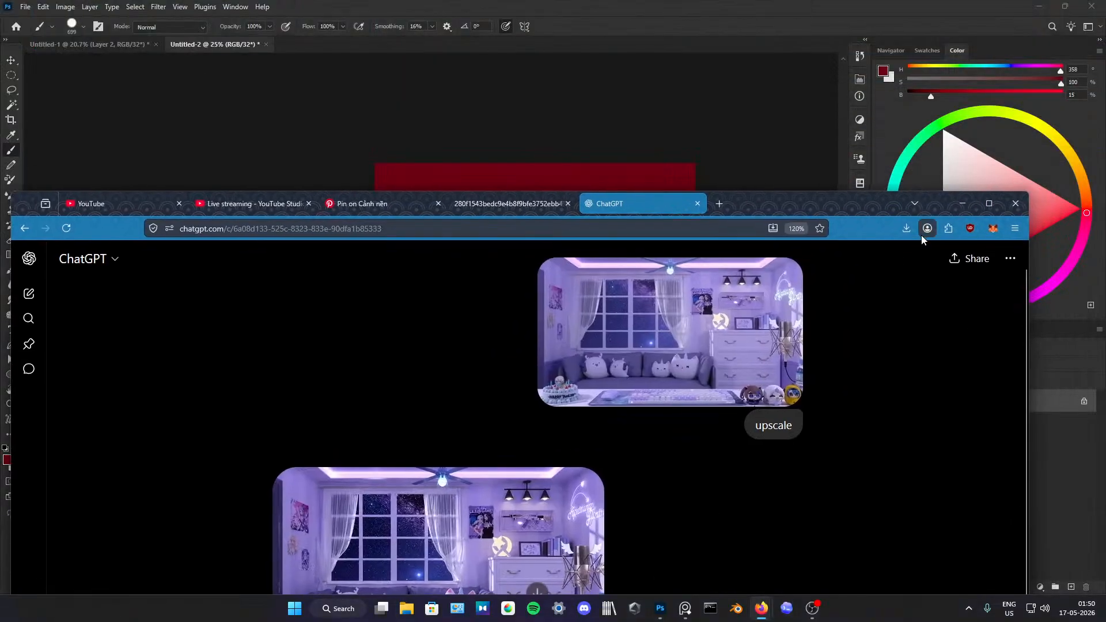
pyautogui.click(921, 235)
pyautogui.click(595, 172)
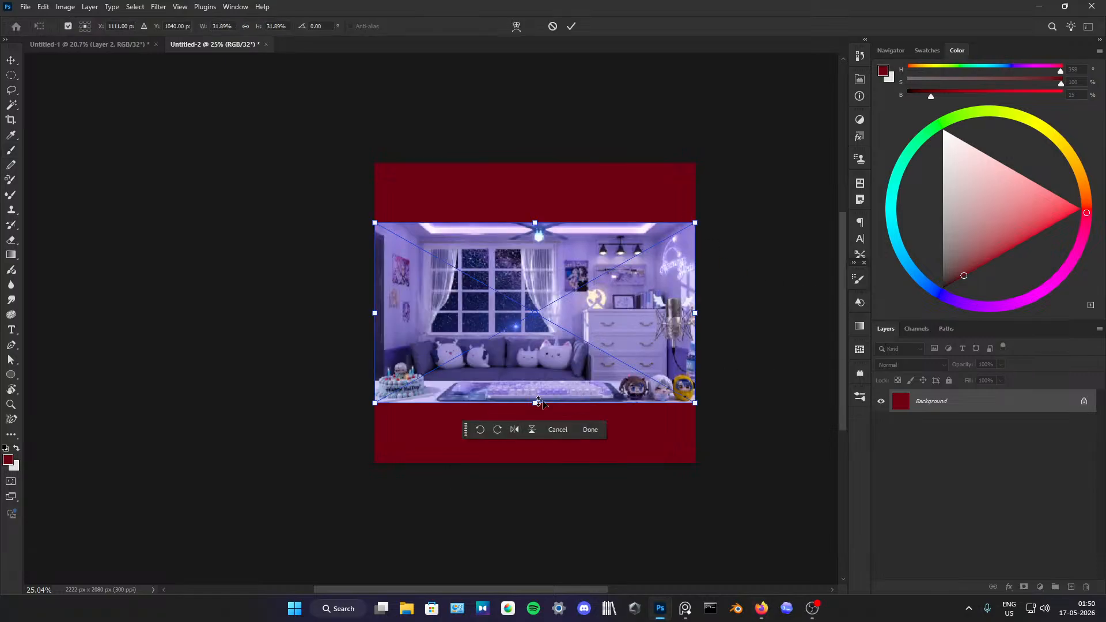
pyautogui.click(570, 26)
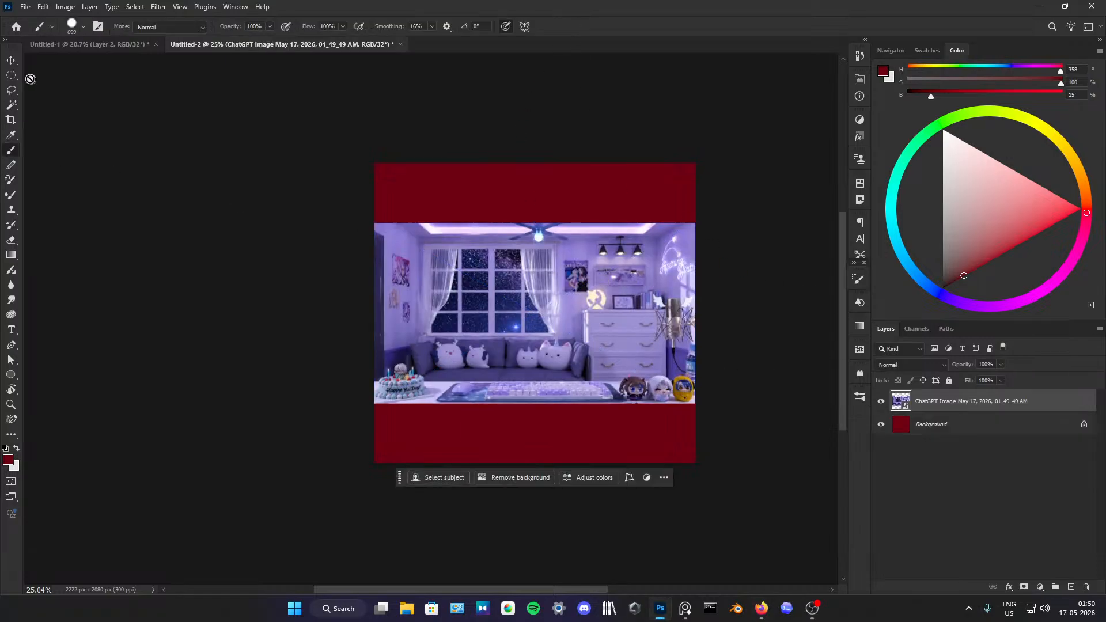
# Step: Crop the canvas to the upper and lower edges of the room image, removing the dark red bands
pyautogui.click(13, 120)
pyautogui.moveTo(533, 163); pyautogui.dragTo(532, 194)
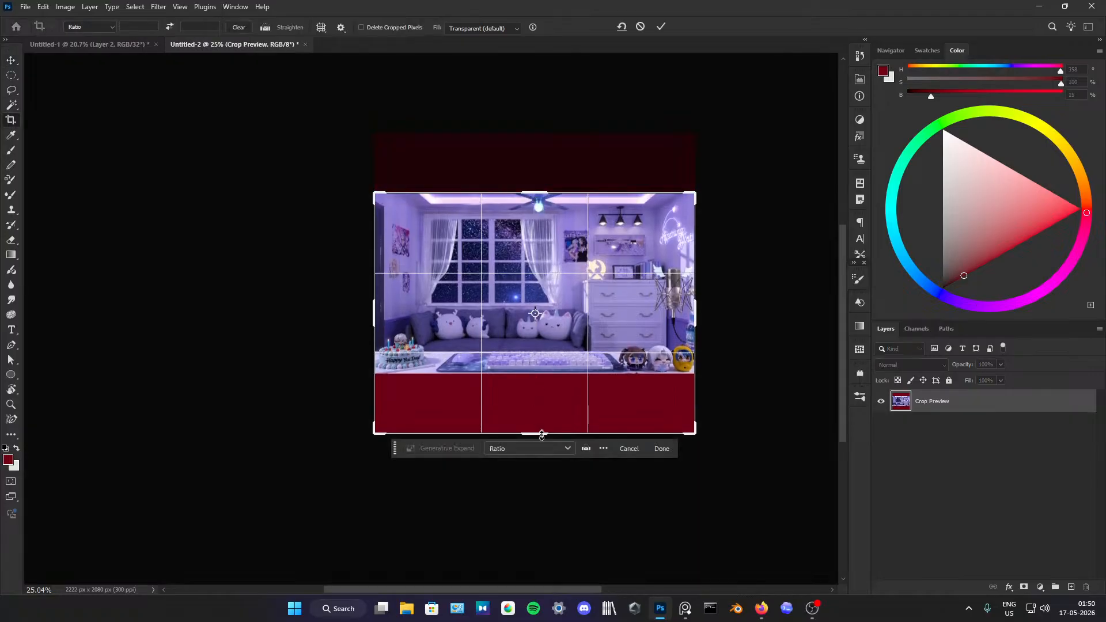
pyautogui.moveTo(541, 435); pyautogui.dragTo(545, 407)
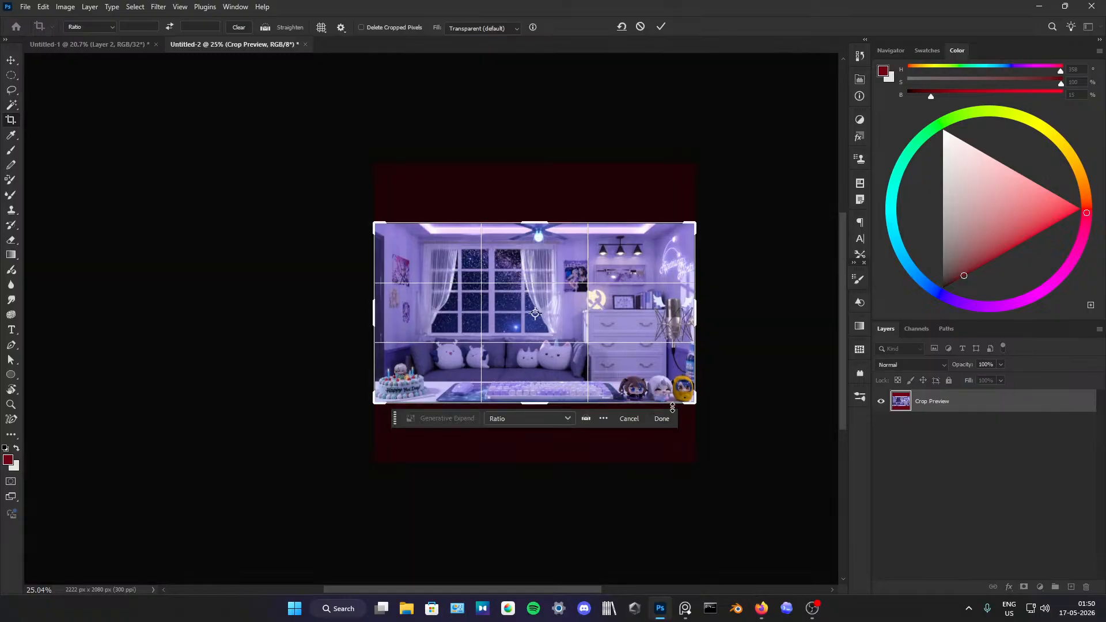
pyautogui.click(661, 419)
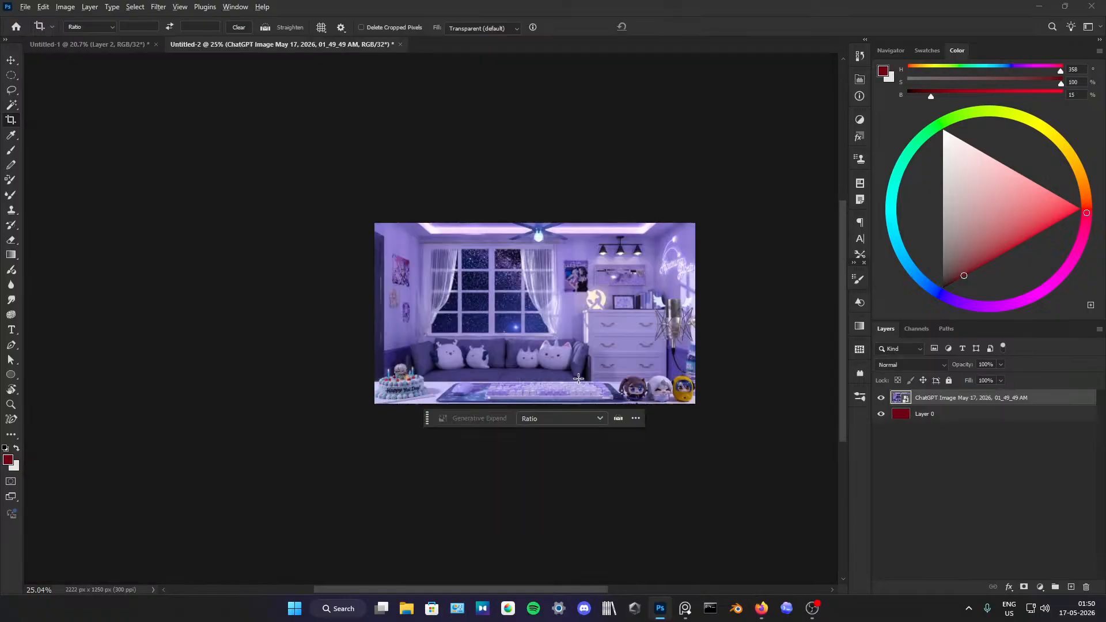
pyautogui.scroll(-3, 550, 350)
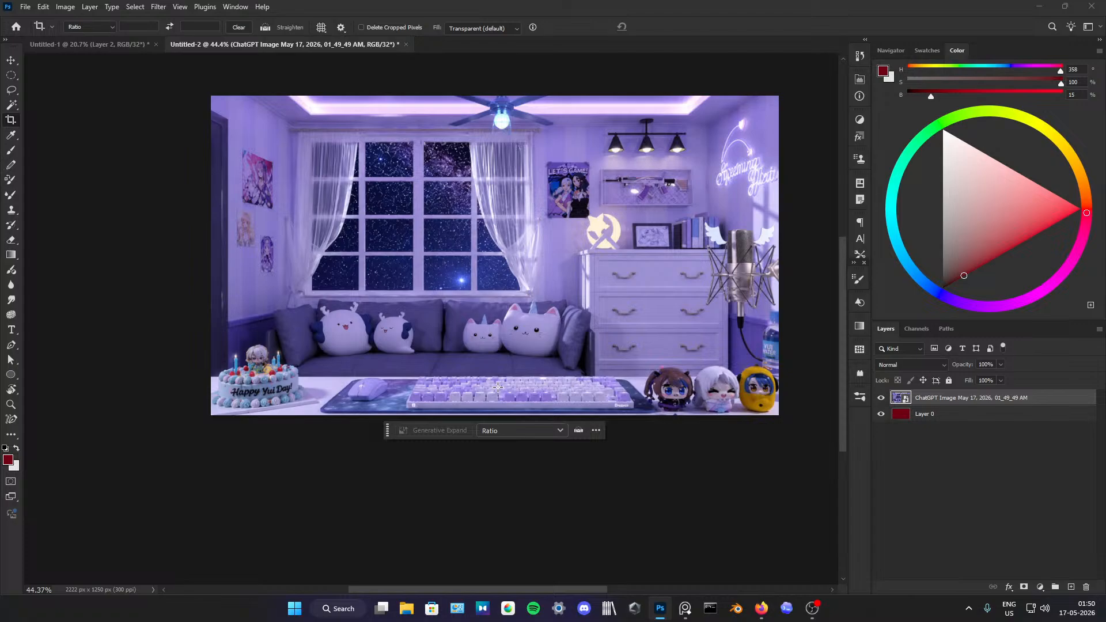
# Step: Add an empty layer above the room image and bring up the kitten reference photo beside the drawing area
pyautogui.click(1071, 586)
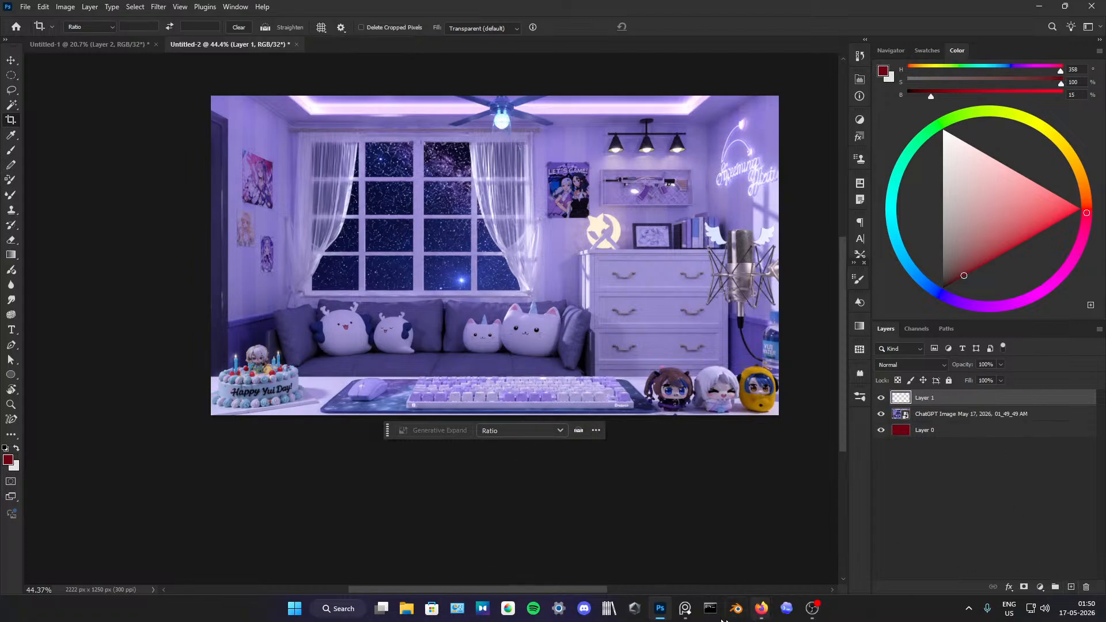
pyautogui.click(685, 608)
pyautogui.scroll(3, 545, 337)
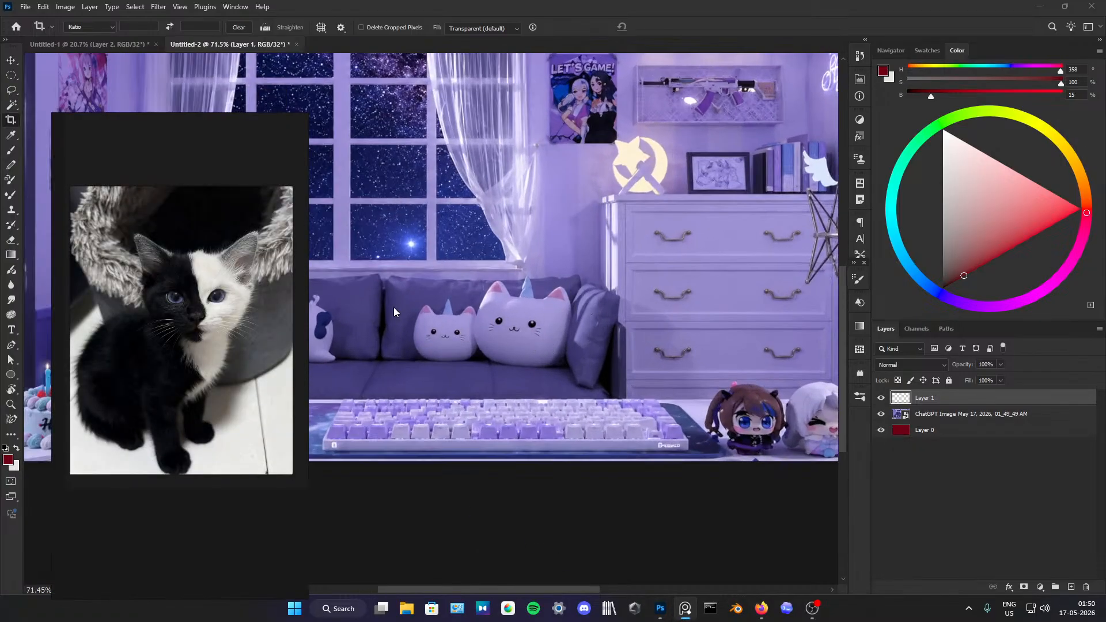
# Step: Activate the Brush and set the foreground colour to a near-black neutral grey with 0% saturation
pyautogui.click(11, 150)
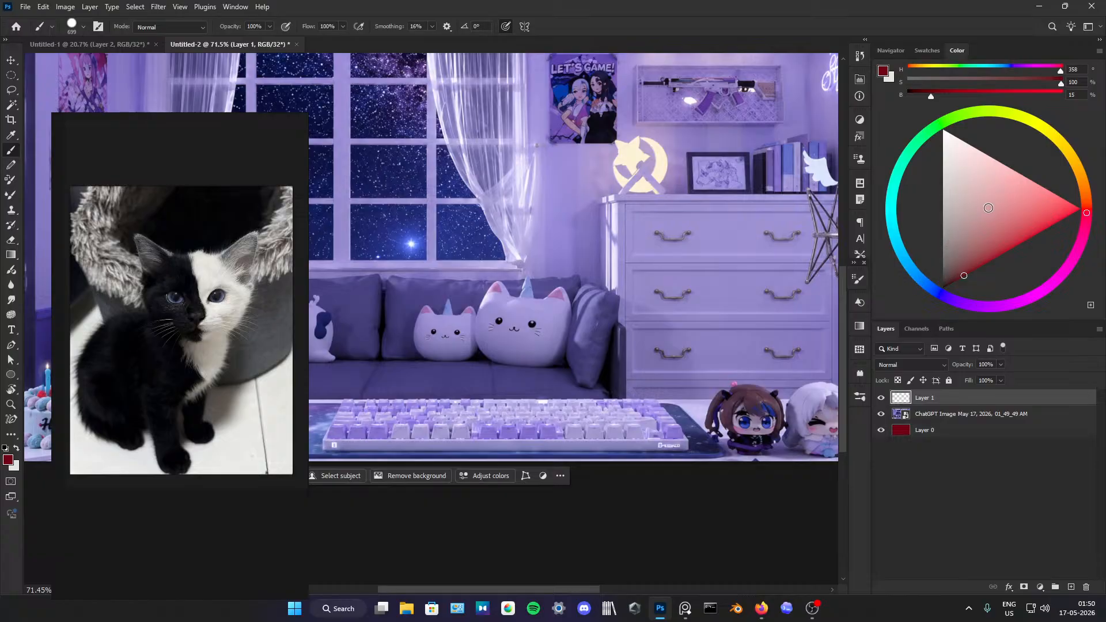
pyautogui.moveTo(972, 283); pyautogui.dragTo(947, 286)
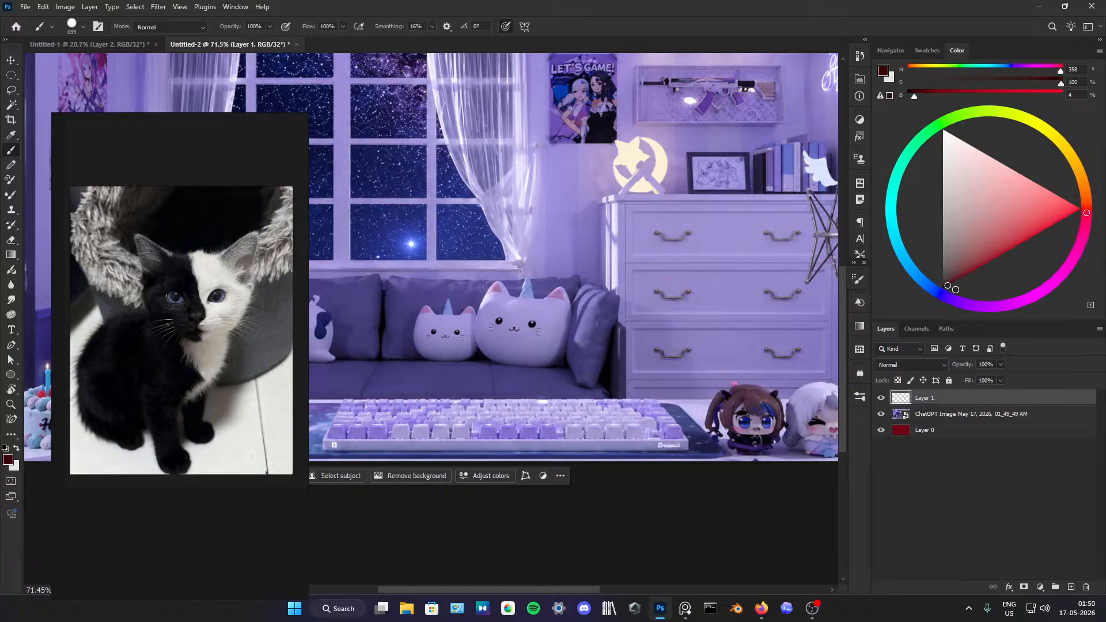
pyautogui.click(943, 287)
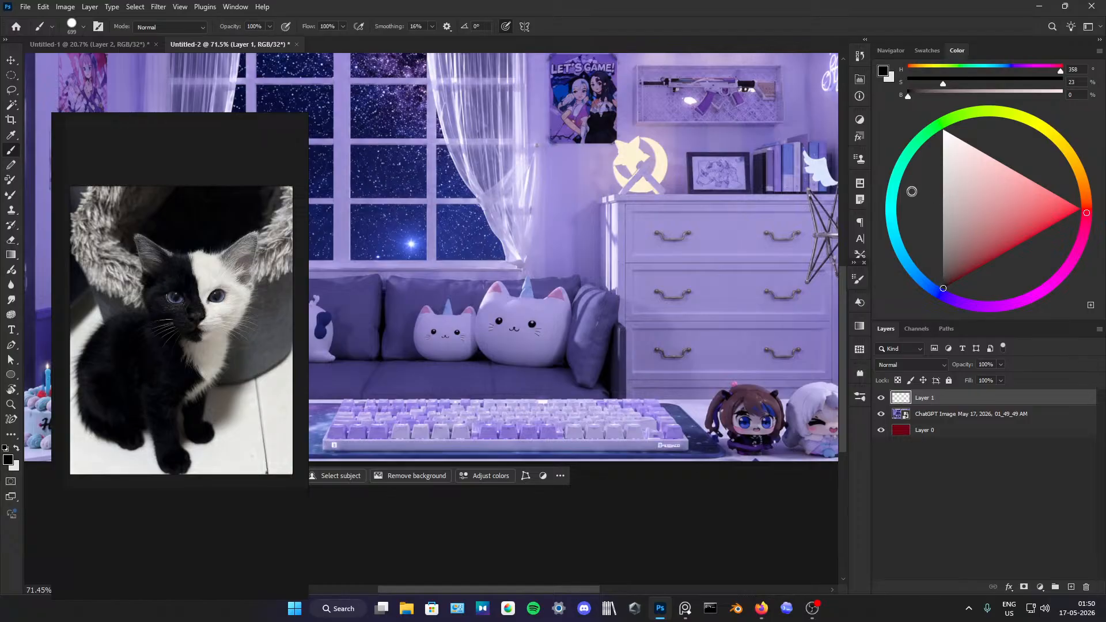
pyautogui.click(940, 281)
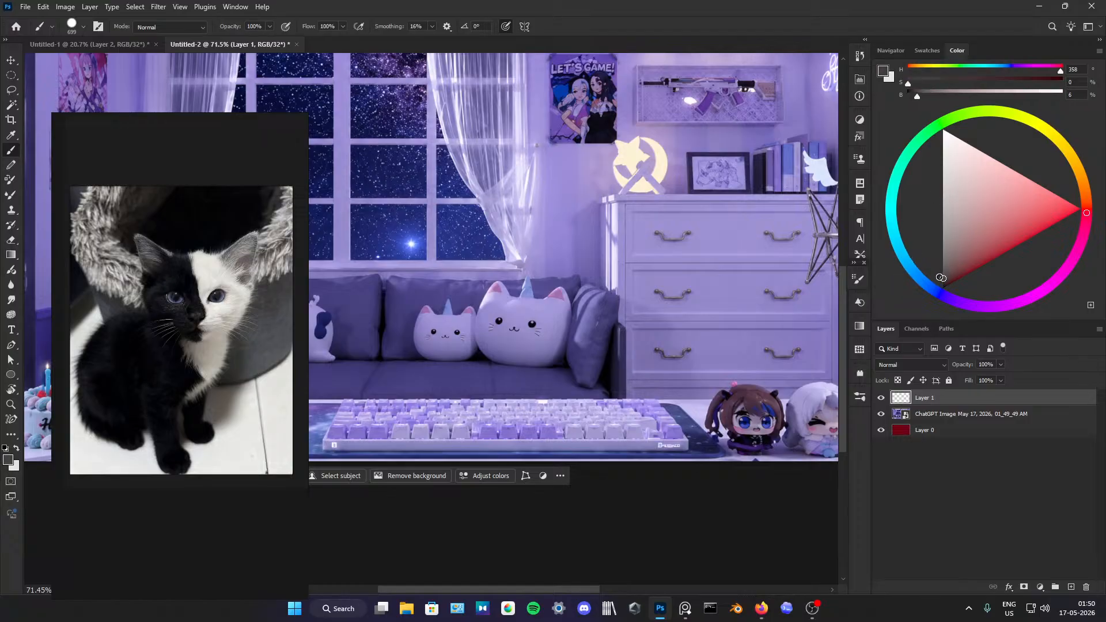
pyautogui.moveTo(612, 282)
pyautogui.mouseDown()
pyautogui.moveTo(548, 299)
pyautogui.moveTo(475, 297)
pyautogui.mouseUp()
pyautogui.moveTo(529, 412)
pyautogui.mouseDown()
pyautogui.moveTo(553, 381)
pyautogui.moveTo(529, 375)
pyautogui.moveTo(532, 399)
pyautogui.moveTo(554, 411)
pyautogui.moveTo(535, 412)
pyautogui.moveTo(546, 403)
pyautogui.moveTo(540, 423)
pyautogui.moveTo(550, 421)
pyautogui.moveTo(541, 391)
pyautogui.moveTo(531, 379)
pyautogui.moveTo(530, 415)
pyautogui.moveTo(516, 381)
pyautogui.moveTo(528, 377)
pyautogui.moveTo(507, 377)
pyautogui.moveTo(516, 350)
pyautogui.moveTo(526, 366)
pyautogui.moveTo(523, 341)
pyautogui.moveTo(524, 366)
pyautogui.moveTo(504, 369)
pyautogui.moveTo(508, 424)
pyautogui.mouseUp()
pyautogui.press('e')
pyautogui.moveTo(518, 382)
pyautogui.mouseDown()
pyautogui.moveTo(538, 417)
pyautogui.moveTo(553, 408)
pyautogui.moveTo(543, 340)
pyautogui.mouseUp()
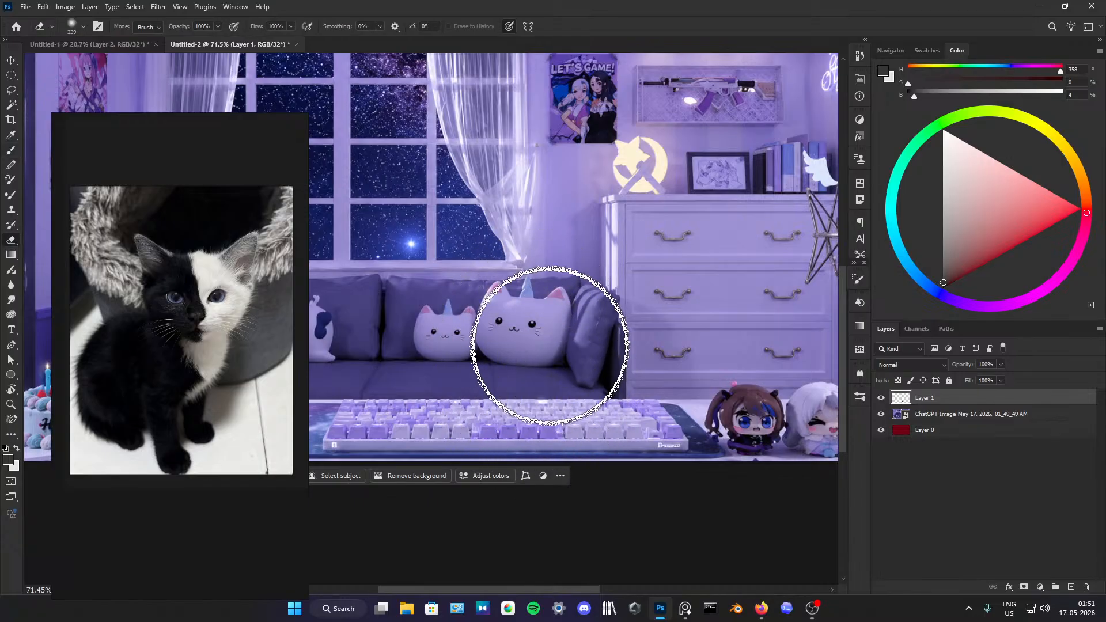
# Step: Give the Eraser the hard round 123 px tip with 100% hardness
pyautogui.click(857, 281)
pyautogui.click(745, 296)
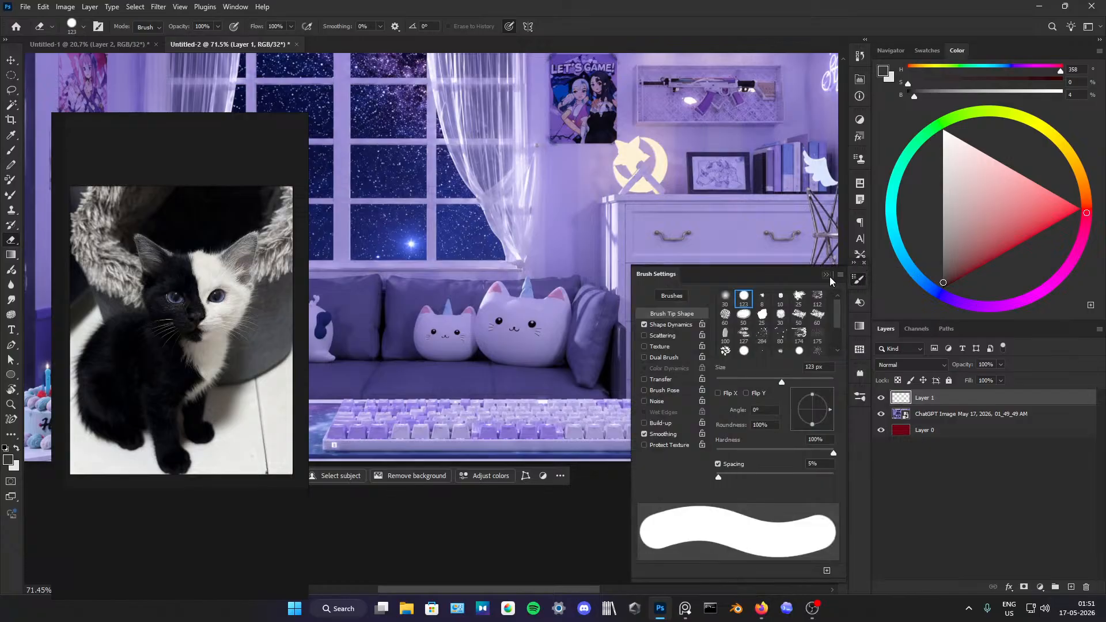
pyautogui.click(857, 279)
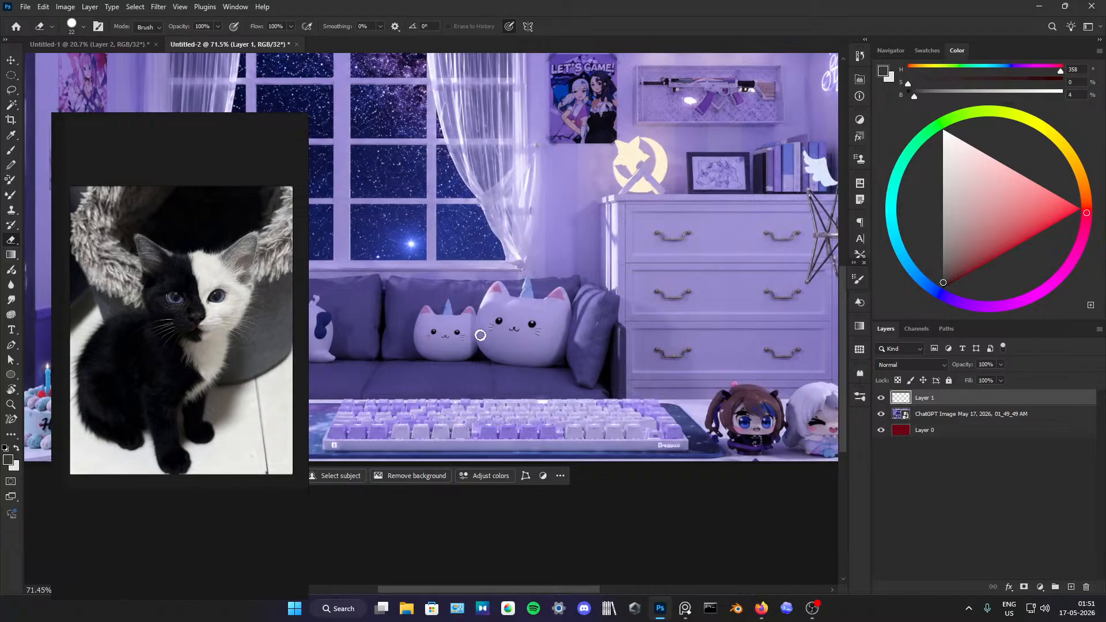
# Step: Sketch the kitten's front legs over the keyboard and its shaggy chest fur in dark grey with a 20 px brush
pyautogui.press('b')
pyautogui.moveTo(483, 355); pyautogui.dragTo(476, 354)
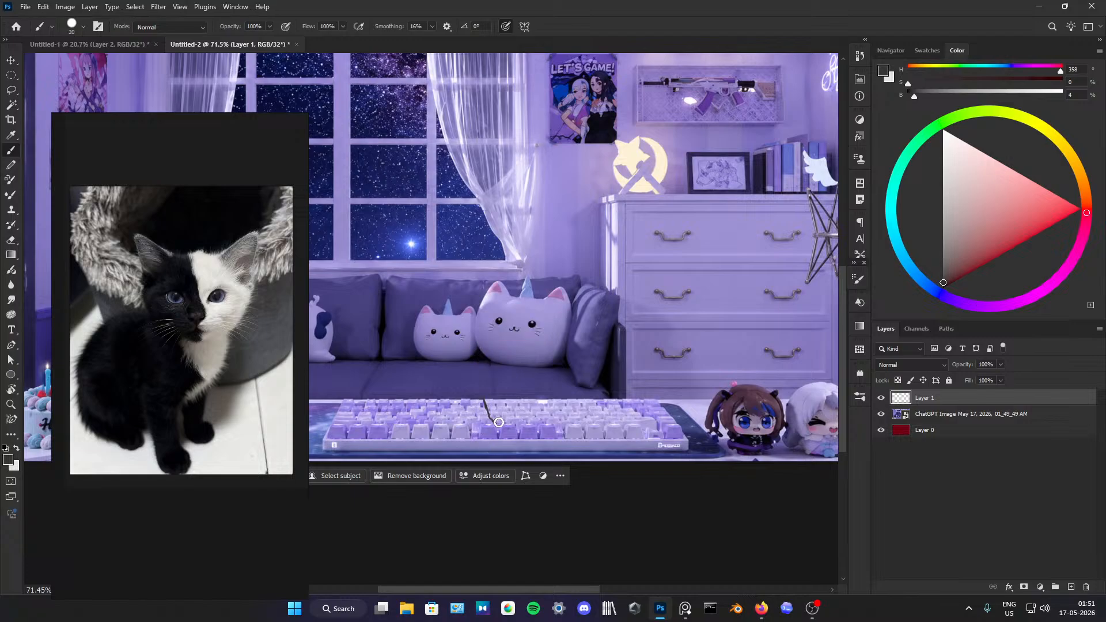
pyautogui.moveTo(507, 421)
pyautogui.mouseDown()
pyautogui.moveTo(521, 410)
pyautogui.moveTo(515, 392)
pyautogui.mouseUp()
pyautogui.moveTo(514, 351); pyautogui.dragTo(528, 381)
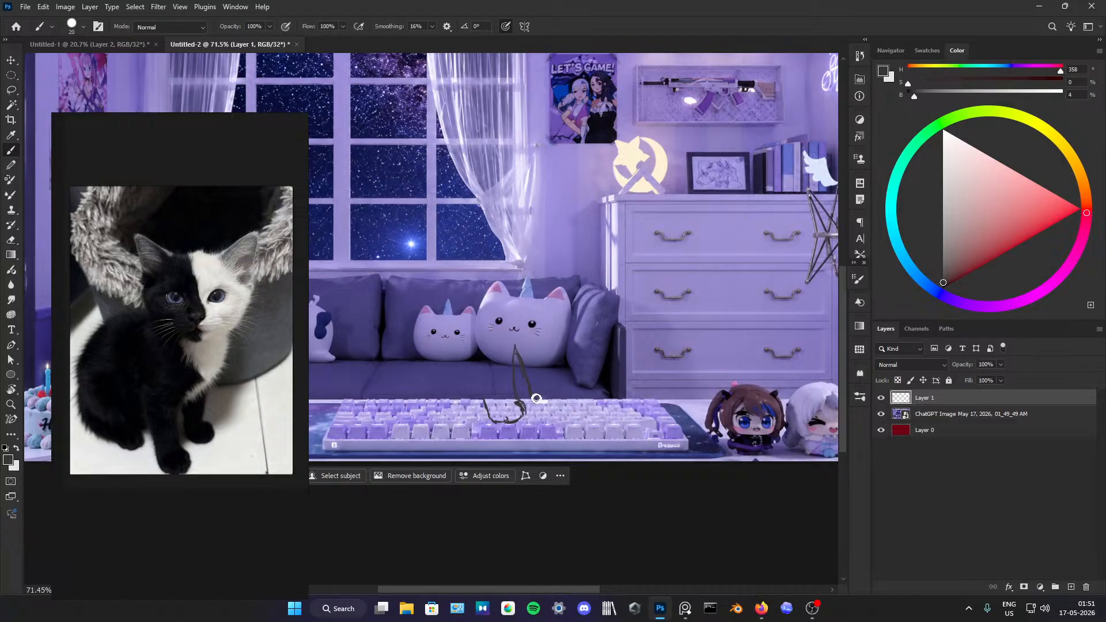
pyautogui.moveTo(553, 391)
pyautogui.mouseDown()
pyautogui.moveTo(531, 396)
pyautogui.moveTo(554, 401)
pyautogui.moveTo(547, 386)
pyautogui.moveTo(561, 394)
pyautogui.moveTo(545, 374)
pyautogui.moveTo(547, 332)
pyautogui.moveTo(520, 338)
pyautogui.moveTo(550, 316)
pyautogui.moveTo(510, 336)
pyautogui.moveTo(515, 344)
pyautogui.moveTo(526, 318)
pyautogui.moveTo(510, 345)
pyautogui.moveTo(544, 305)
pyautogui.moveTo(531, 340)
pyautogui.mouseUp()
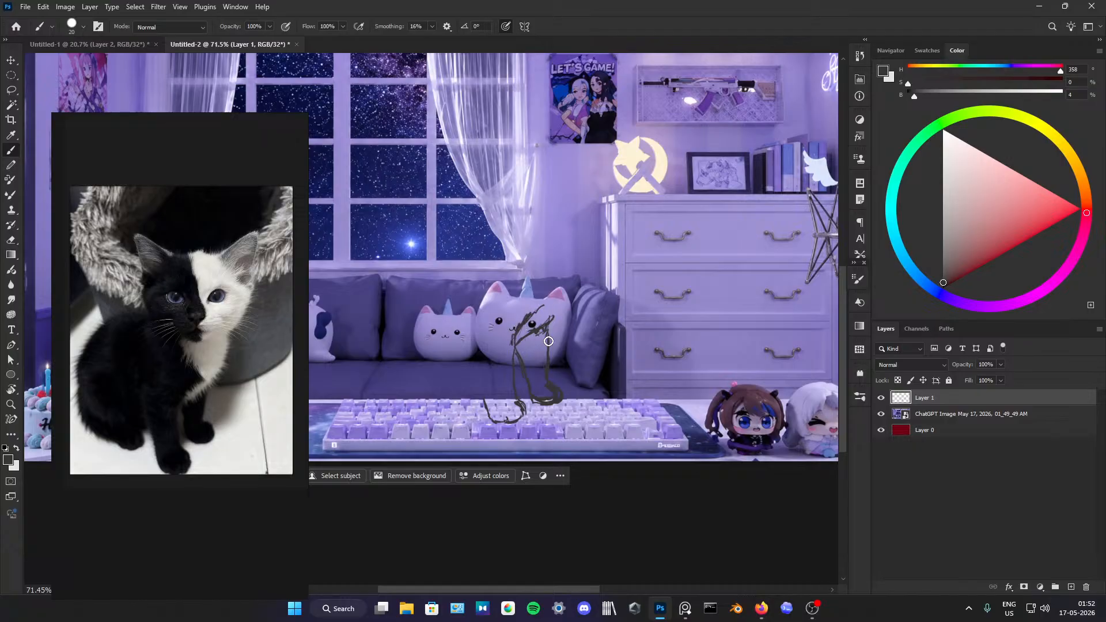
pyautogui.moveTo(535, 294)
pyautogui.mouseDown()
pyautogui.moveTo(516, 246)
pyautogui.moveTo(502, 256)
pyautogui.moveTo(516, 294)
pyautogui.mouseUp()
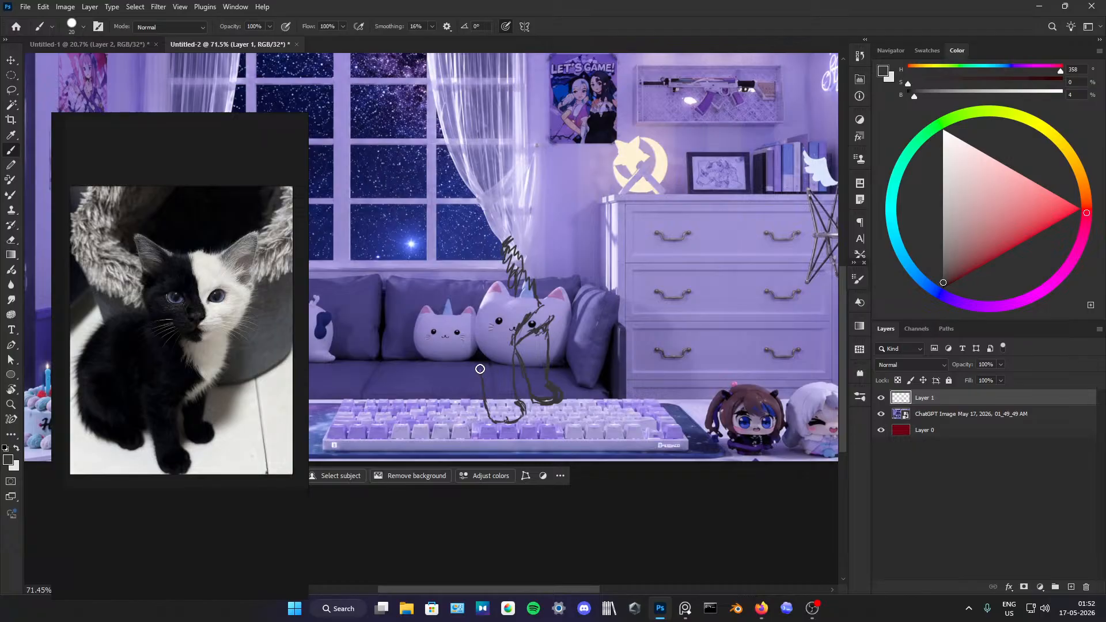
# Step: Sketch the kitten's inner body line, hind paw and furry underside, continuing up around the rump
pyautogui.moveTo(480, 369)
pyautogui.mouseDown()
pyautogui.moveTo(467, 300)
pyautogui.moveTo(475, 368)
pyautogui.mouseUp()
pyautogui.moveTo(474, 382)
pyautogui.mouseDown()
pyautogui.moveTo(473, 391)
pyautogui.moveTo(438, 386)
pyautogui.moveTo(450, 404)
pyautogui.mouseUp()
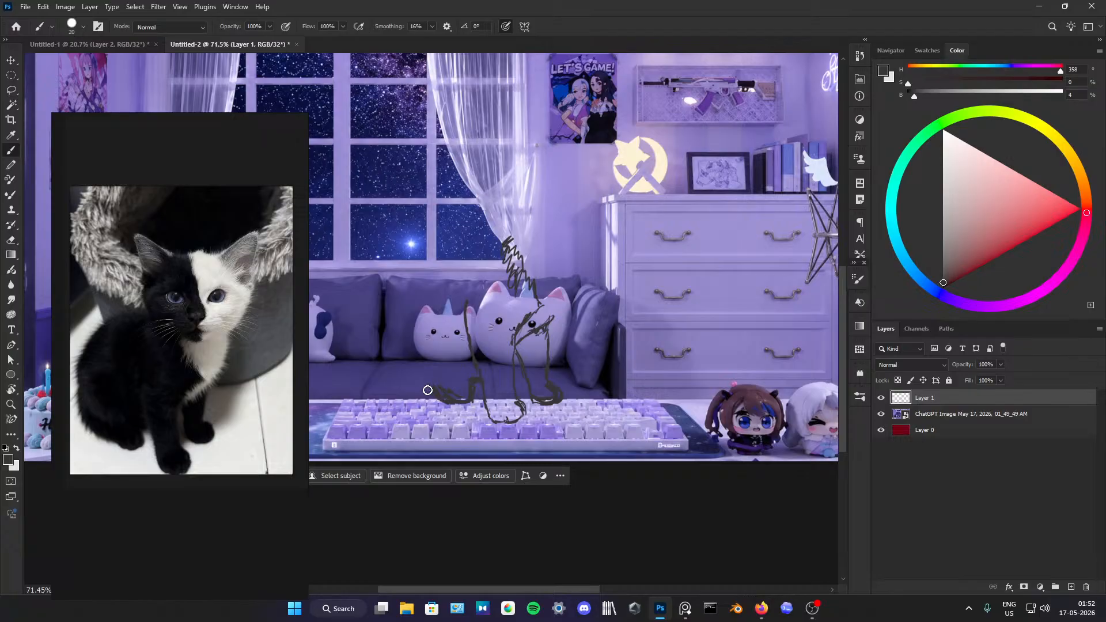
pyautogui.moveTo(416, 391); pyautogui.dragTo(398, 386)
pyautogui.moveTo(389, 340); pyautogui.dragTo(391, 384)
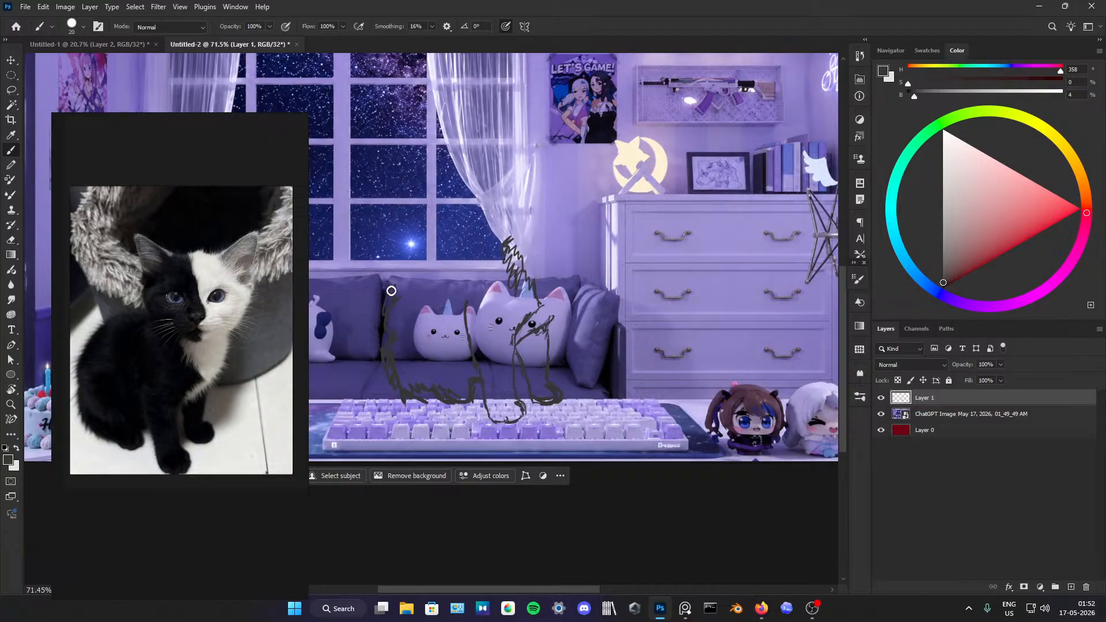
# Step: Outline the kitten's curved back up to the neck and thicken the contour around the rump with furry strokes
pyautogui.moveTo(385, 294); pyautogui.dragTo(430, 272)
pyautogui.moveTo(394, 308); pyautogui.dragTo(445, 255)
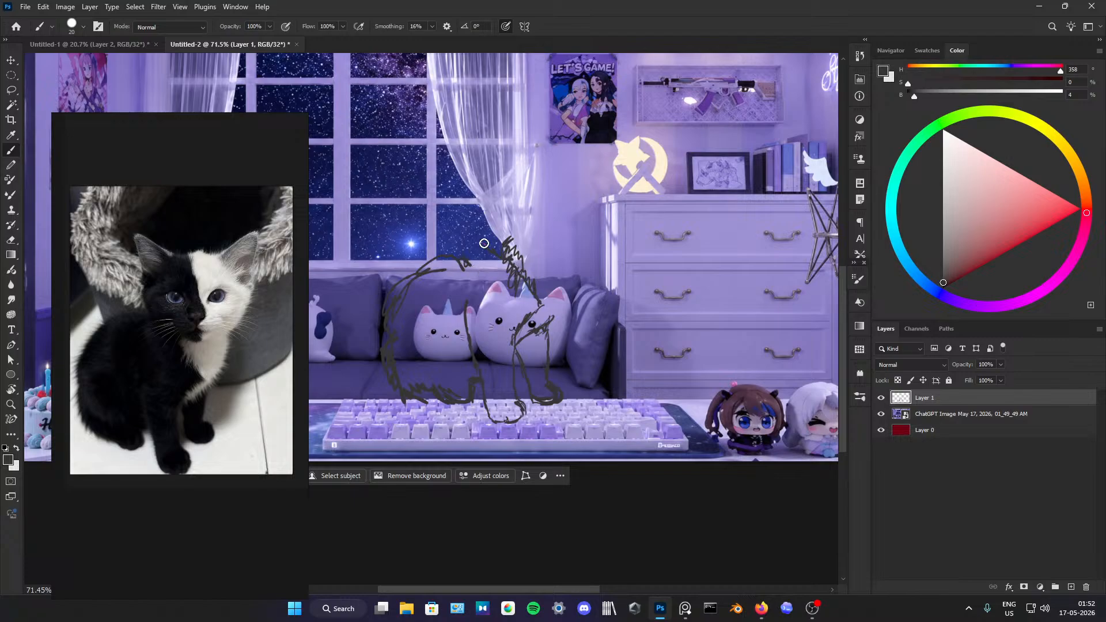
pyautogui.moveTo(455, 203)
pyautogui.mouseDown()
pyautogui.moveTo(463, 244)
pyautogui.moveTo(411, 273)
pyautogui.moveTo(389, 311)
pyautogui.mouseUp()
pyautogui.moveTo(388, 309)
pyautogui.mouseDown()
pyautogui.moveTo(364, 328)
pyautogui.moveTo(425, 271)
pyautogui.moveTo(427, 250)
pyautogui.moveTo(456, 244)
pyautogui.moveTo(411, 259)
pyautogui.moveTo(372, 365)
pyautogui.moveTo(370, 316)
pyautogui.moveTo(398, 387)
pyautogui.moveTo(383, 288)
pyautogui.moveTo(423, 255)
pyautogui.moveTo(374, 344)
pyautogui.moveTo(377, 321)
pyautogui.moveTo(386, 388)
pyautogui.moveTo(364, 341)
pyautogui.moveTo(375, 393)
pyautogui.moveTo(364, 373)
pyautogui.moveTo(408, 410)
pyautogui.moveTo(432, 391)
pyautogui.moveTo(417, 406)
pyautogui.moveTo(428, 409)
pyautogui.moveTo(417, 407)
pyautogui.moveTo(433, 406)
pyautogui.moveTo(430, 394)
pyautogui.moveTo(460, 407)
pyautogui.moveTo(459, 394)
pyautogui.moveTo(428, 403)
pyautogui.mouseUp()
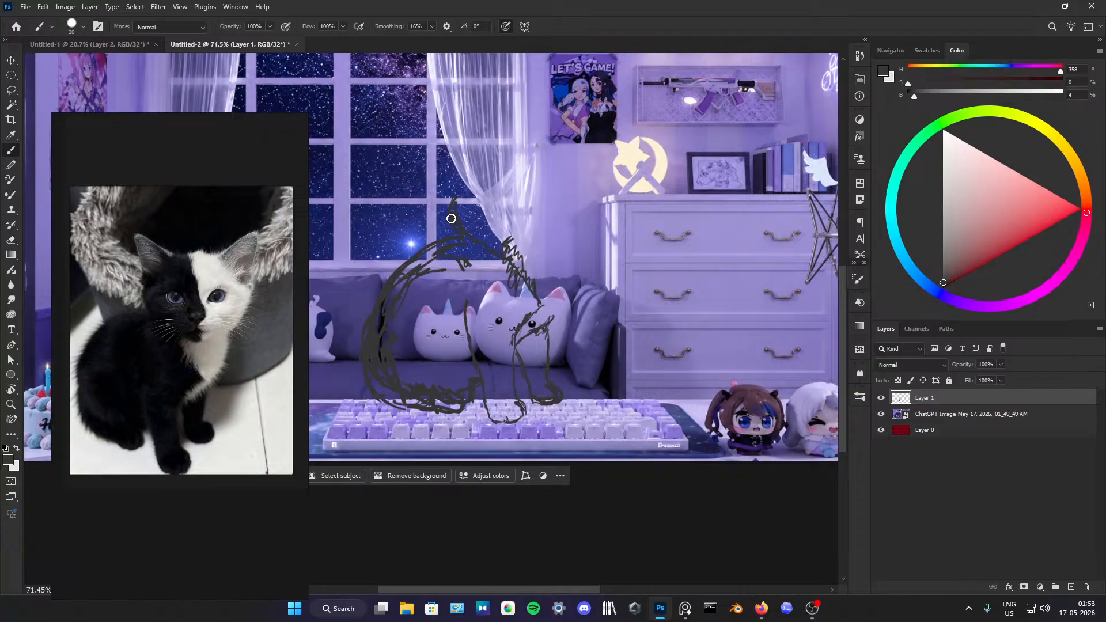
# Step: Sketch the kitten's head outline with two pointed ears and add ragged fur down the far side of the chest
pyautogui.moveTo(451, 217)
pyautogui.mouseDown()
pyautogui.moveTo(441, 131)
pyautogui.moveTo(467, 149)
pyautogui.moveTo(443, 167)
pyautogui.moveTo(446, 152)
pyautogui.moveTo(455, 179)
pyautogui.moveTo(443, 134)
pyautogui.moveTo(485, 161)
pyautogui.moveTo(453, 174)
pyautogui.moveTo(489, 153)
pyautogui.moveTo(446, 133)
pyautogui.moveTo(450, 178)
pyautogui.moveTo(474, 152)
pyautogui.moveTo(489, 161)
pyautogui.moveTo(505, 148)
pyautogui.moveTo(539, 159)
pyautogui.moveTo(527, 146)
pyautogui.moveTo(543, 158)
pyautogui.moveTo(536, 168)
pyautogui.moveTo(525, 151)
pyautogui.moveTo(550, 159)
pyautogui.moveTo(594, 132)
pyautogui.moveTo(590, 165)
pyautogui.moveTo(536, 255)
pyautogui.moveTo(513, 259)
pyautogui.moveTo(556, 251)
pyautogui.moveTo(590, 197)
pyautogui.moveTo(549, 234)
pyautogui.mouseUp()
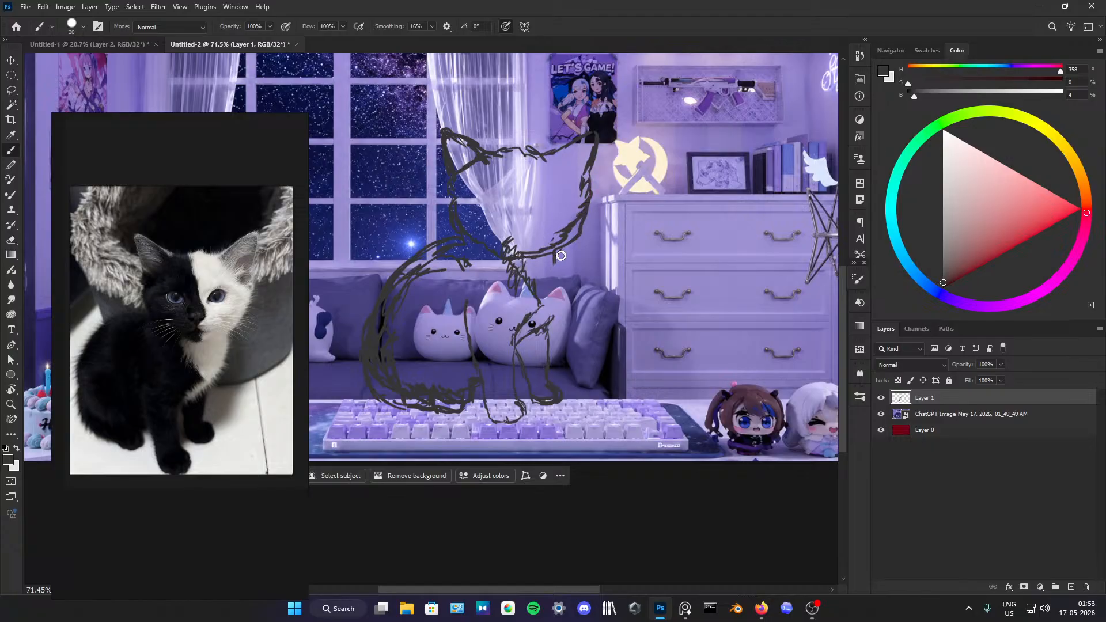
pyautogui.moveTo(561, 255)
pyautogui.mouseDown()
pyautogui.moveTo(555, 281)
pyautogui.moveTo(568, 245)
pyautogui.moveTo(574, 282)
pyautogui.moveTo(541, 321)
pyautogui.moveTo(572, 282)
pyautogui.moveTo(572, 245)
pyautogui.moveTo(583, 259)
pyautogui.moveTo(559, 315)
pyautogui.mouseUp()
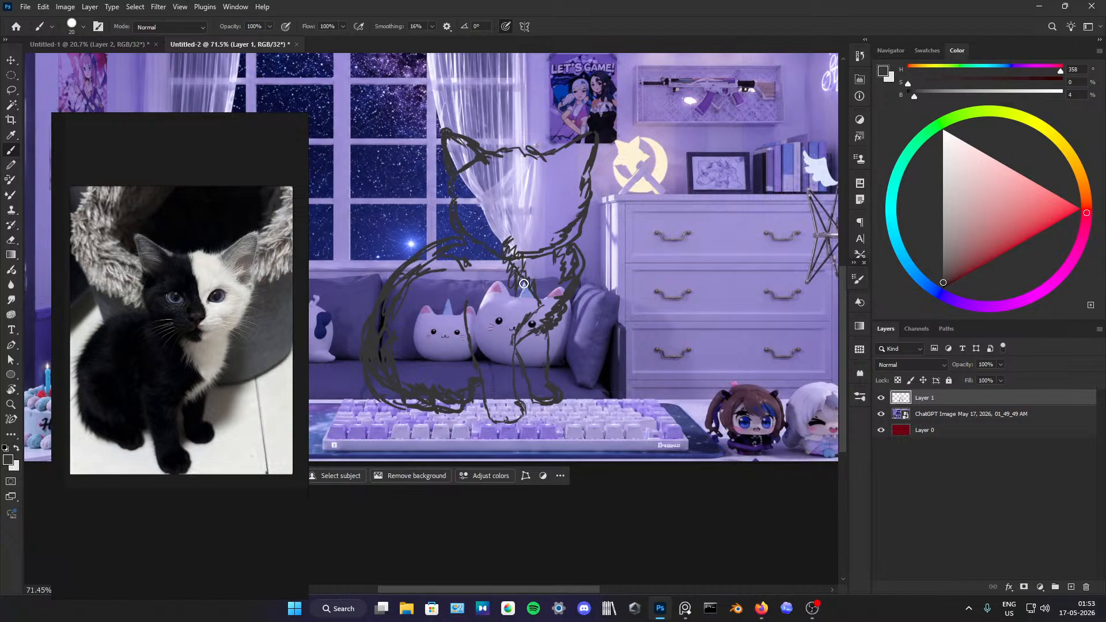
# Step: Close the gap between the kitten's chin and neck lines, set the colour to black, and add a layer directly above the room image
pyautogui.moveTo(466, 244); pyautogui.dragTo(508, 268)
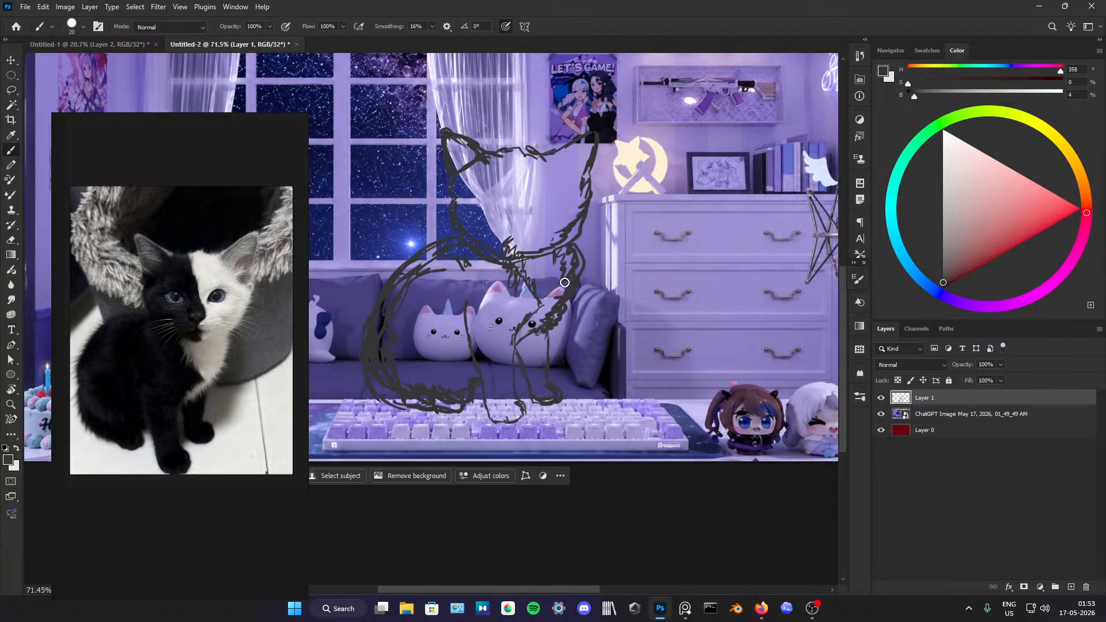
pyautogui.moveTo(933, 272); pyautogui.dragTo(936, 305)
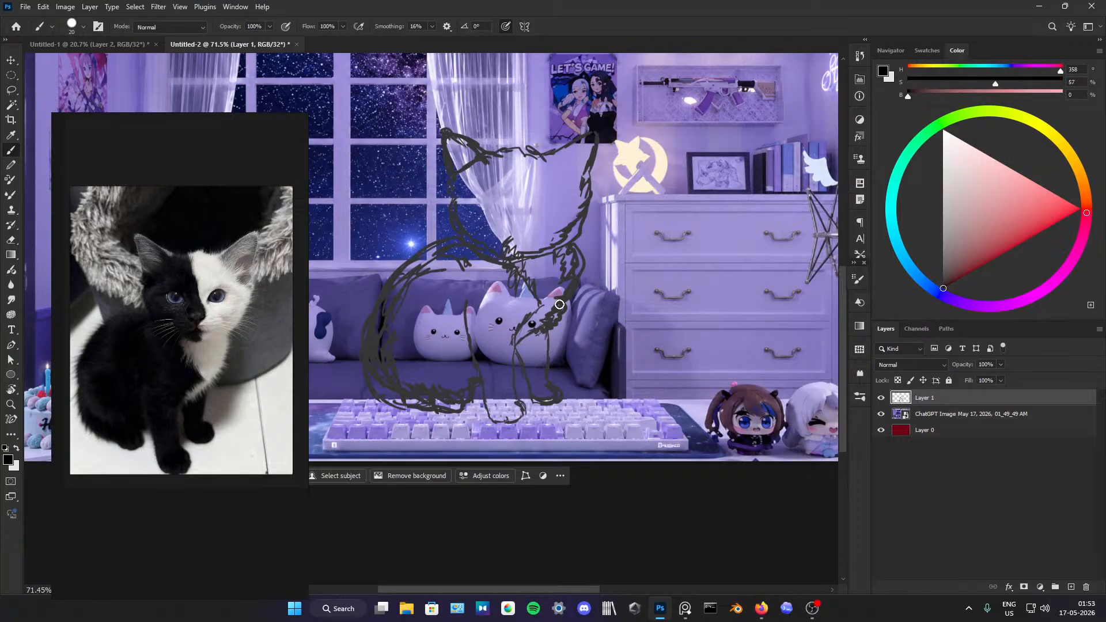
pyautogui.click(1026, 415)
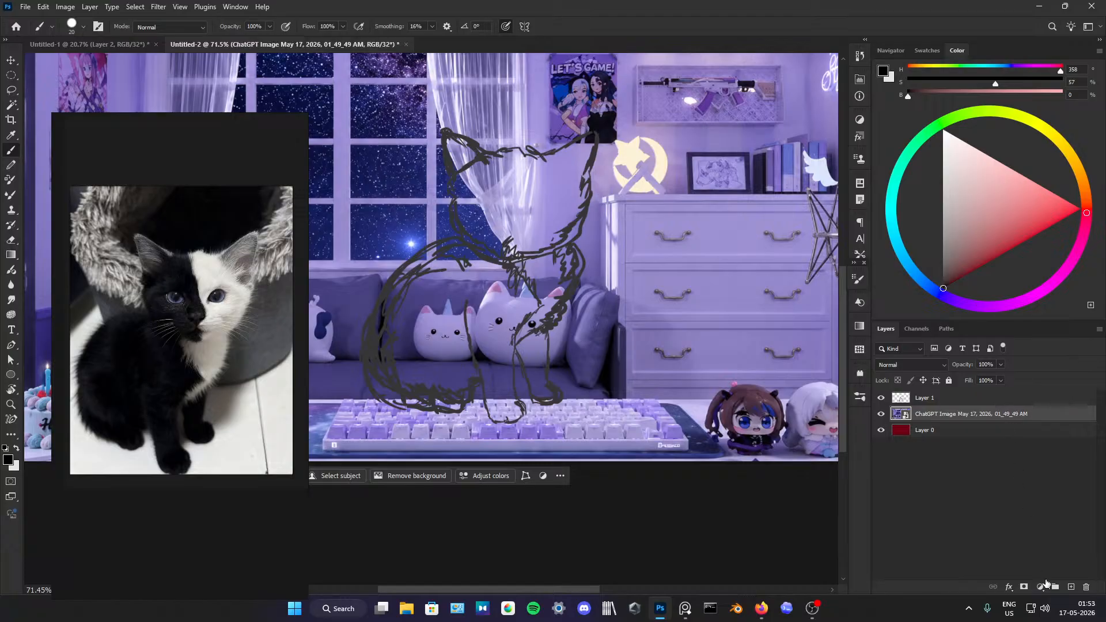
pyautogui.click(1071, 586)
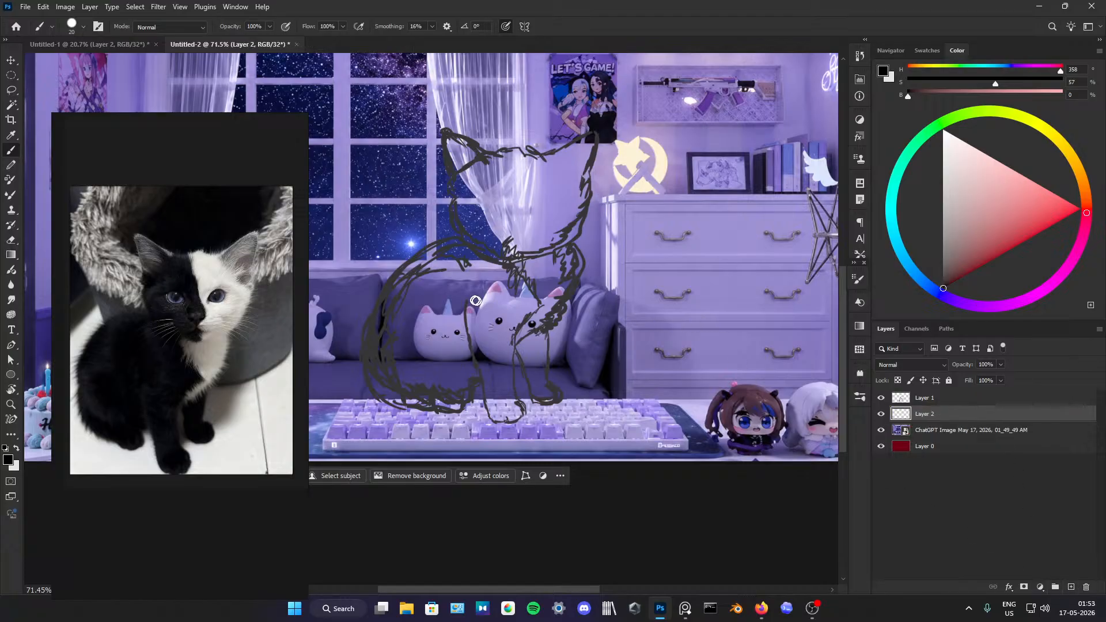
pyautogui.moveTo(442, 267)
pyautogui.mouseDown()
pyautogui.moveTo(403, 283)
pyautogui.moveTo(410, 249)
pyautogui.moveTo(427, 253)
pyautogui.moveTo(391, 297)
pyautogui.moveTo(424, 271)
pyautogui.moveTo(436, 350)
pyautogui.mouseUp()
pyautogui.hotkey('ctrl', 'z')
pyautogui.click(923, 399)
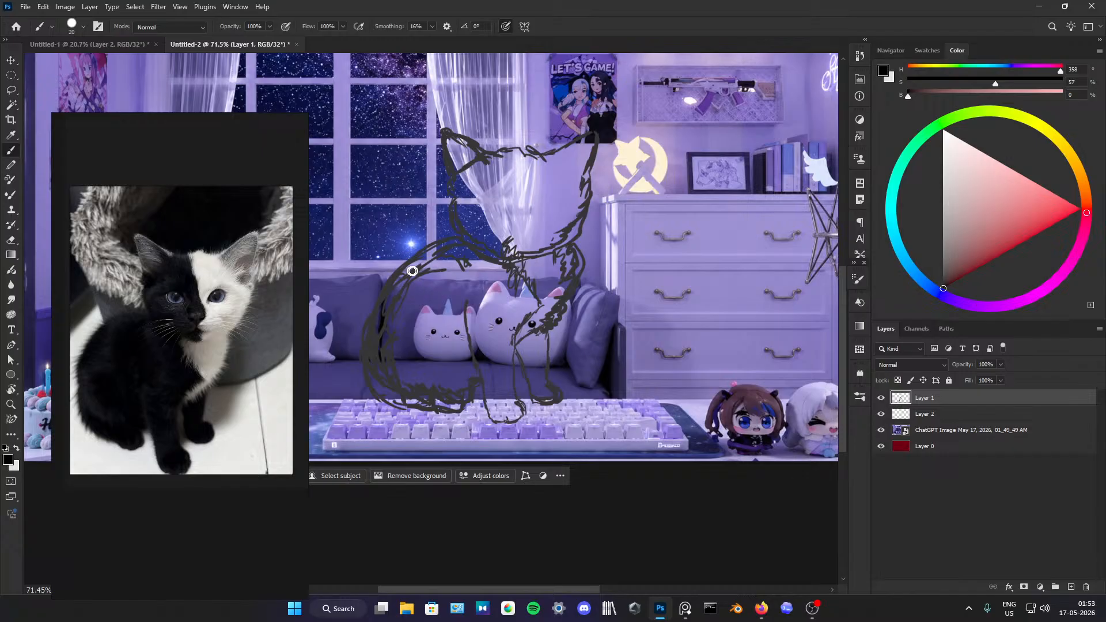
pyautogui.click(928, 416)
# Step: Fill the kitten's back, belly, near front leg and inner chest edge with solid black on the layer beneath the sketch
pyautogui.moveTo(425, 296)
pyautogui.mouseDown()
pyautogui.moveTo(409, 288)
pyautogui.moveTo(422, 261)
pyautogui.moveTo(412, 257)
pyautogui.moveTo(381, 331)
pyautogui.moveTo(371, 316)
pyautogui.moveTo(447, 244)
pyautogui.moveTo(458, 241)
pyautogui.moveTo(403, 289)
pyautogui.moveTo(428, 267)
pyautogui.moveTo(392, 323)
pyautogui.moveTo(403, 345)
pyautogui.moveTo(443, 276)
pyautogui.moveTo(483, 254)
pyautogui.moveTo(506, 265)
pyautogui.moveTo(475, 275)
pyautogui.moveTo(515, 294)
pyautogui.moveTo(524, 284)
pyautogui.moveTo(506, 380)
pyautogui.moveTo(479, 333)
pyautogui.moveTo(473, 353)
pyautogui.moveTo(473, 326)
pyautogui.moveTo(491, 401)
pyautogui.moveTo(497, 411)
pyautogui.moveTo(510, 358)
pyautogui.moveTo(519, 412)
pyautogui.moveTo(489, 402)
pyautogui.mouseUp()
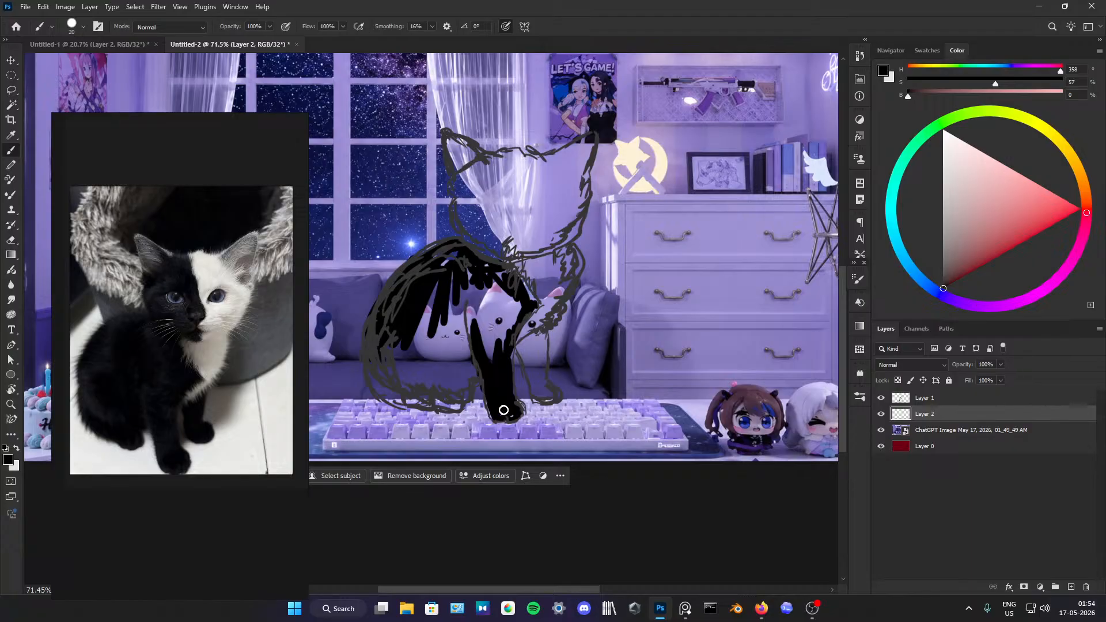
pyautogui.moveTo(483, 346)
pyautogui.mouseDown()
pyautogui.moveTo(453, 406)
pyautogui.moveTo(379, 393)
pyautogui.moveTo(366, 366)
pyautogui.moveTo(397, 383)
pyautogui.moveTo(401, 407)
pyautogui.moveTo(459, 405)
pyautogui.moveTo(379, 371)
pyautogui.moveTo(388, 399)
pyautogui.moveTo(408, 398)
pyautogui.moveTo(384, 341)
pyautogui.moveTo(406, 348)
pyautogui.moveTo(410, 325)
pyautogui.moveTo(411, 344)
pyautogui.moveTo(426, 340)
pyautogui.moveTo(460, 374)
pyautogui.moveTo(452, 404)
pyautogui.moveTo(407, 309)
pyautogui.moveTo(411, 336)
pyautogui.moveTo(422, 335)
pyautogui.moveTo(428, 314)
pyautogui.moveTo(442, 324)
pyautogui.moveTo(452, 300)
pyautogui.moveTo(464, 372)
pyautogui.moveTo(466, 327)
pyautogui.mouseUp()
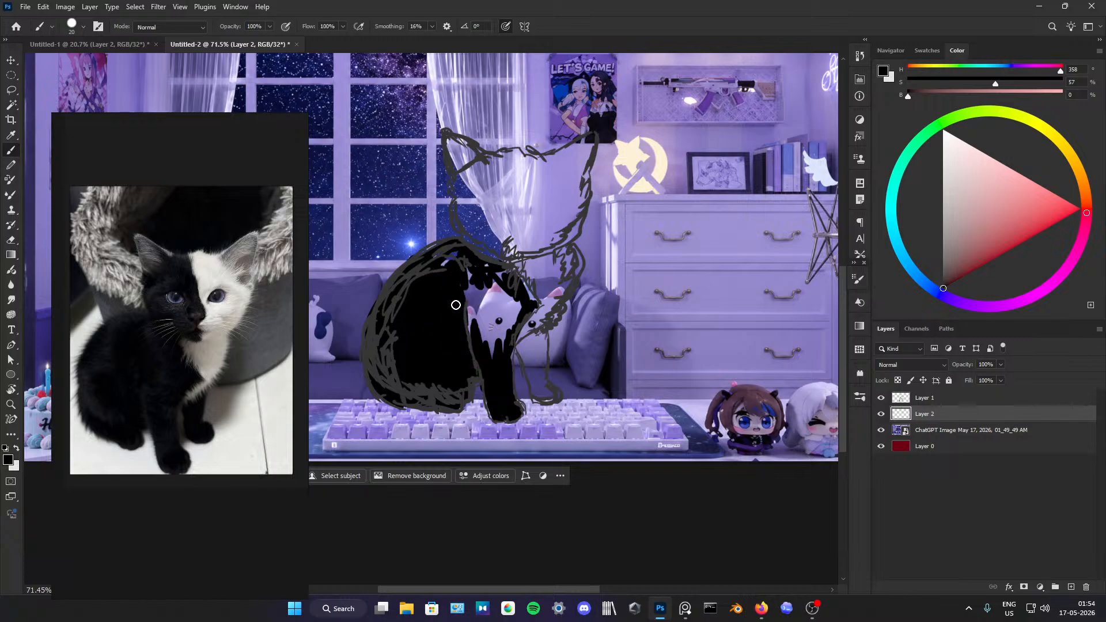
pyautogui.moveTo(446, 256)
pyautogui.mouseDown()
pyautogui.moveTo(487, 350)
pyautogui.moveTo(479, 277)
pyautogui.moveTo(507, 347)
pyautogui.moveTo(518, 311)
pyautogui.moveTo(508, 276)
pyautogui.moveTo(492, 282)
pyautogui.moveTo(513, 294)
pyautogui.moveTo(478, 285)
pyautogui.moveTo(488, 295)
pyautogui.moveTo(490, 282)
pyautogui.moveTo(471, 295)
pyautogui.moveTo(461, 269)
pyautogui.moveTo(498, 276)
pyautogui.mouseUp()
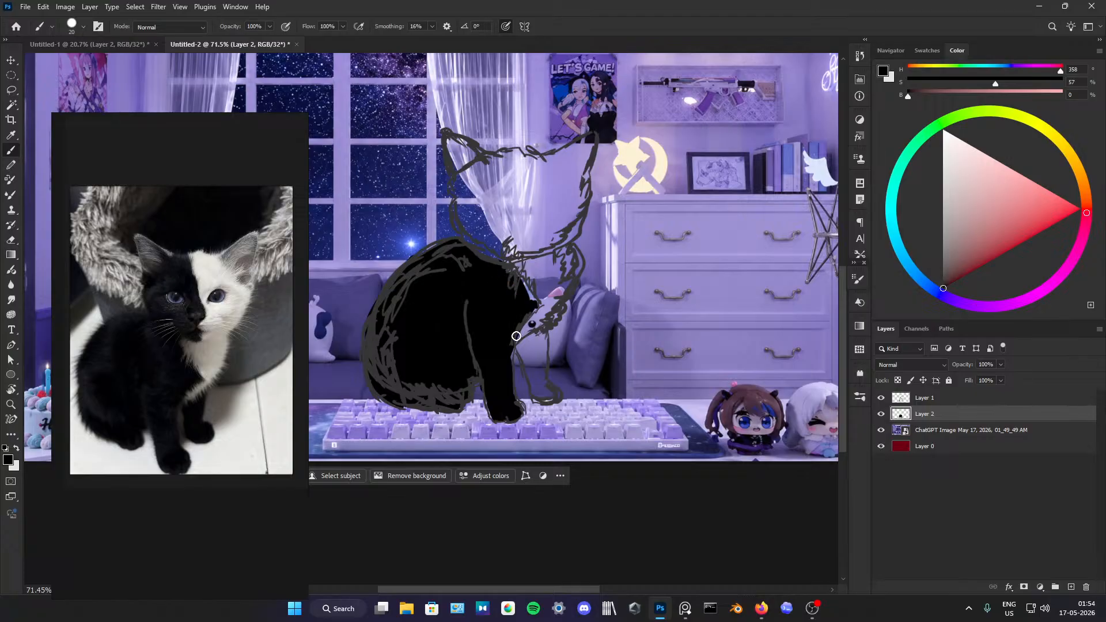
pyautogui.moveTo(523, 289); pyautogui.dragTo(539, 302)
# Step: Paint the black half of the kitten's face, shaping the nose and mouth edge and the dividing line up to the forehead
pyautogui.moveTo(517, 266); pyautogui.dragTo(525, 263)
pyautogui.moveTo(516, 249); pyautogui.dragTo(525, 231)
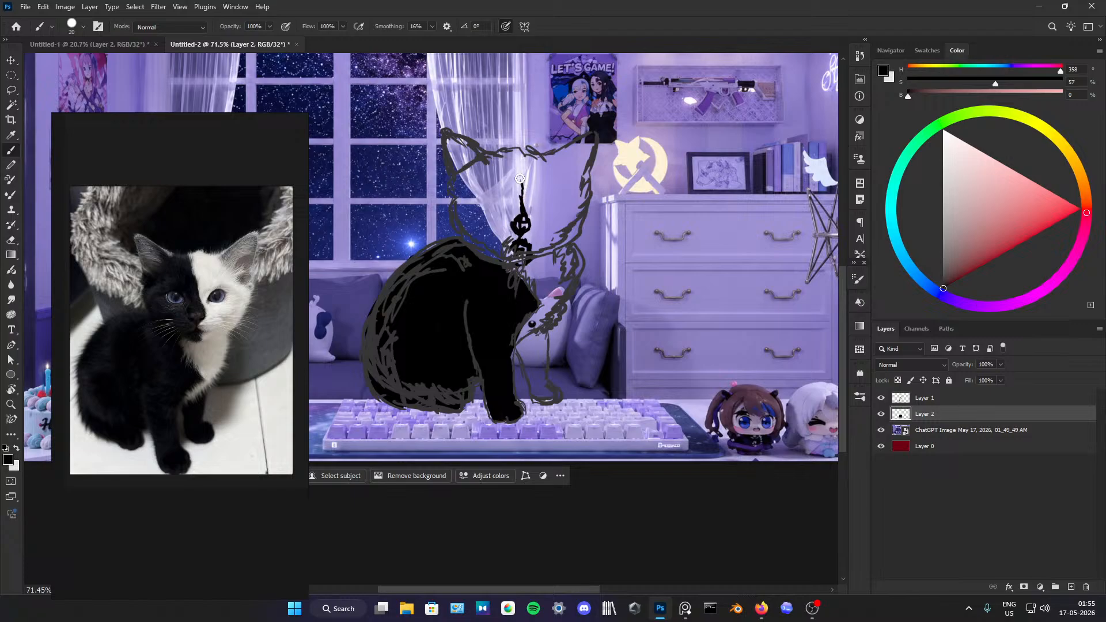
pyautogui.moveTo(495, 153)
pyautogui.mouseDown()
pyautogui.moveTo(451, 187)
pyautogui.moveTo(469, 247)
pyautogui.moveTo(474, 217)
pyautogui.moveTo(508, 236)
pyautogui.moveTo(506, 256)
pyautogui.moveTo(498, 241)
pyautogui.mouseUp()
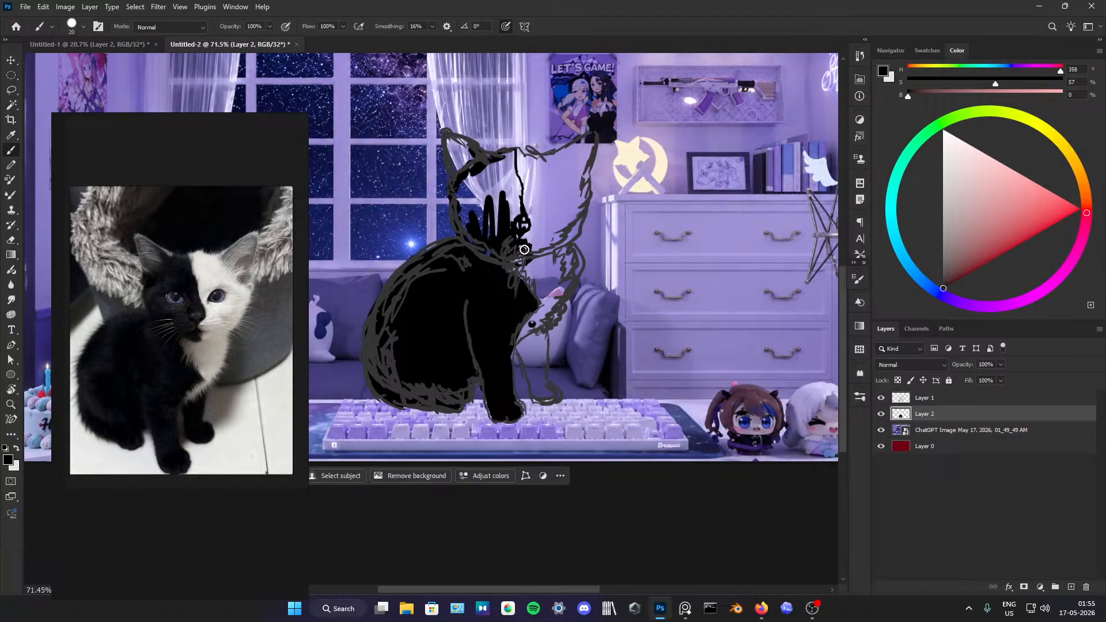
pyautogui.moveTo(486, 255)
pyautogui.mouseDown()
pyautogui.moveTo(460, 203)
pyautogui.moveTo(468, 174)
pyautogui.moveTo(466, 219)
pyautogui.moveTo(475, 202)
pyautogui.moveTo(463, 192)
pyautogui.moveTo(509, 153)
pyautogui.moveTo(487, 219)
pyautogui.moveTo(487, 179)
pyautogui.moveTo(496, 235)
pyautogui.moveTo(472, 200)
pyautogui.moveTo(506, 184)
pyautogui.moveTo(512, 165)
pyautogui.moveTo(502, 207)
pyautogui.moveTo(513, 174)
pyautogui.moveTo(519, 193)
pyautogui.moveTo(507, 205)
pyautogui.moveTo(517, 200)
pyautogui.moveTo(519, 211)
pyautogui.mouseUp()
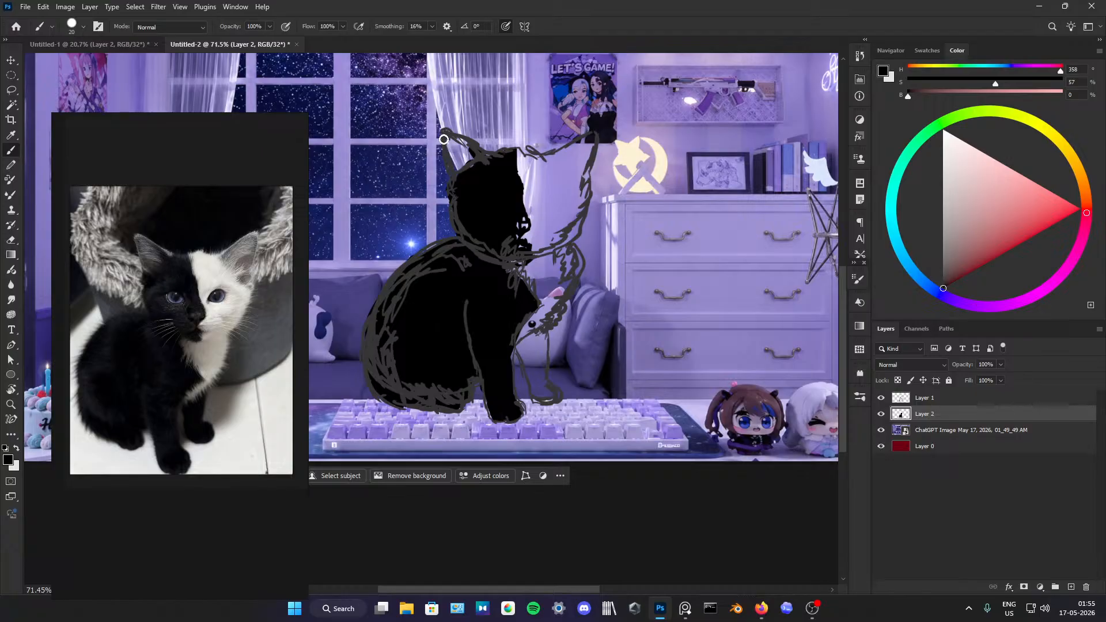
# Step: Paint the inside of the black side's ear in 24% brightness grey and add black fur strands at its base
pyautogui.click(939, 254)
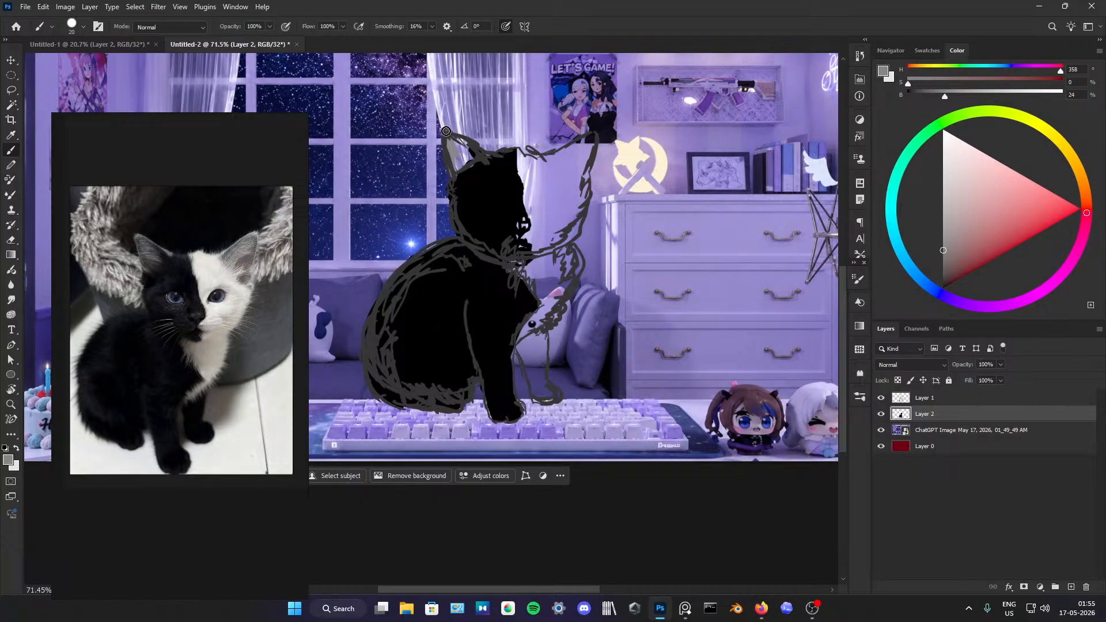
pyautogui.moveTo(477, 151)
pyautogui.mouseDown()
pyautogui.moveTo(454, 164)
pyautogui.moveTo(471, 158)
pyautogui.moveTo(462, 175)
pyautogui.moveTo(457, 148)
pyautogui.moveTo(473, 148)
pyautogui.moveTo(490, 165)
pyautogui.moveTo(461, 153)
pyautogui.moveTo(509, 191)
pyautogui.mouseUp()
pyautogui.keyDown('alt'); pyautogui.click(492, 172); pyautogui.keyUp('alt')
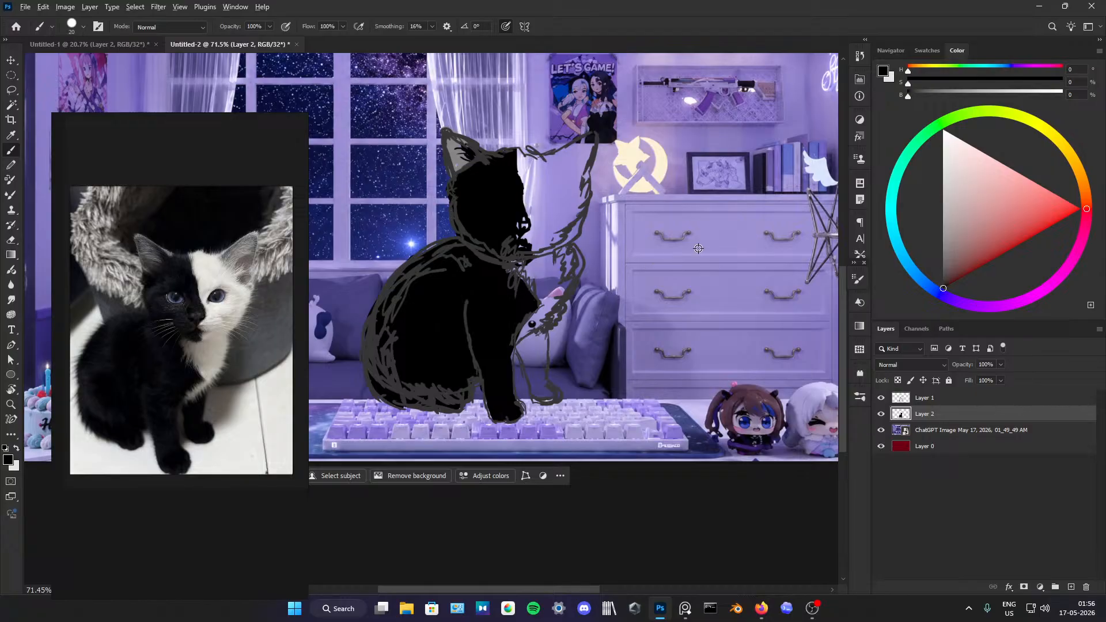
# Step: Paint light grey at 76% brightness along the face's dividing line and across the muzzle and cheek of the white half
pyautogui.click(942, 135)
pyautogui.moveTo(933, 130); pyautogui.dragTo(922, 157)
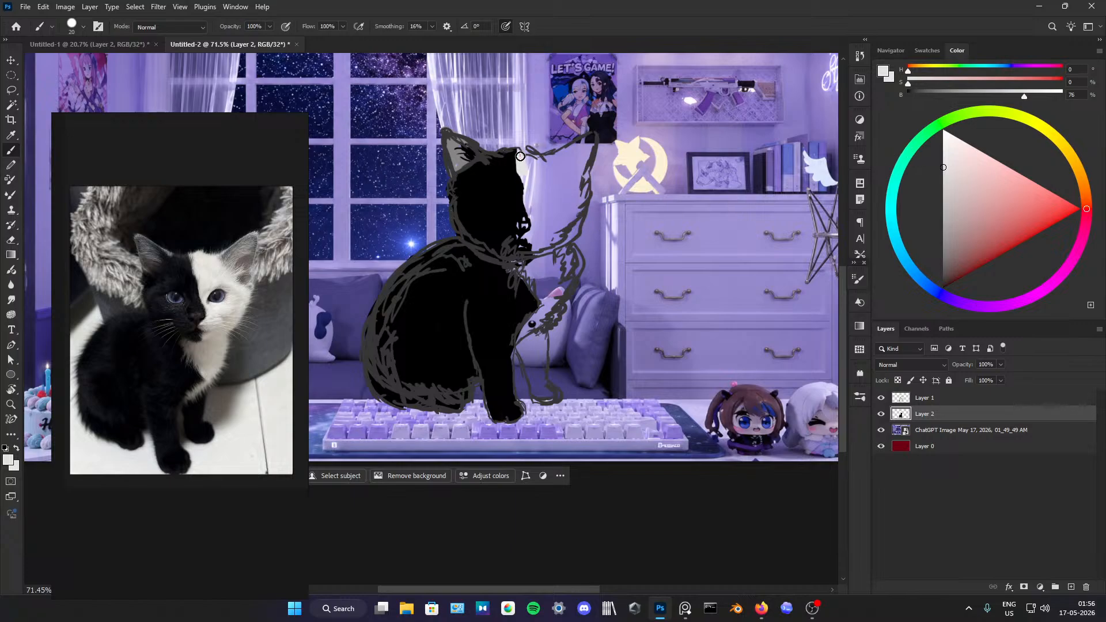
pyautogui.moveTo(520, 156)
pyautogui.mouseDown()
pyautogui.moveTo(544, 157)
pyautogui.moveTo(523, 199)
pyautogui.moveTo(518, 174)
pyautogui.moveTo(534, 210)
pyautogui.moveTo(535, 234)
pyautogui.moveTo(525, 235)
pyautogui.moveTo(541, 249)
pyautogui.mouseUp()
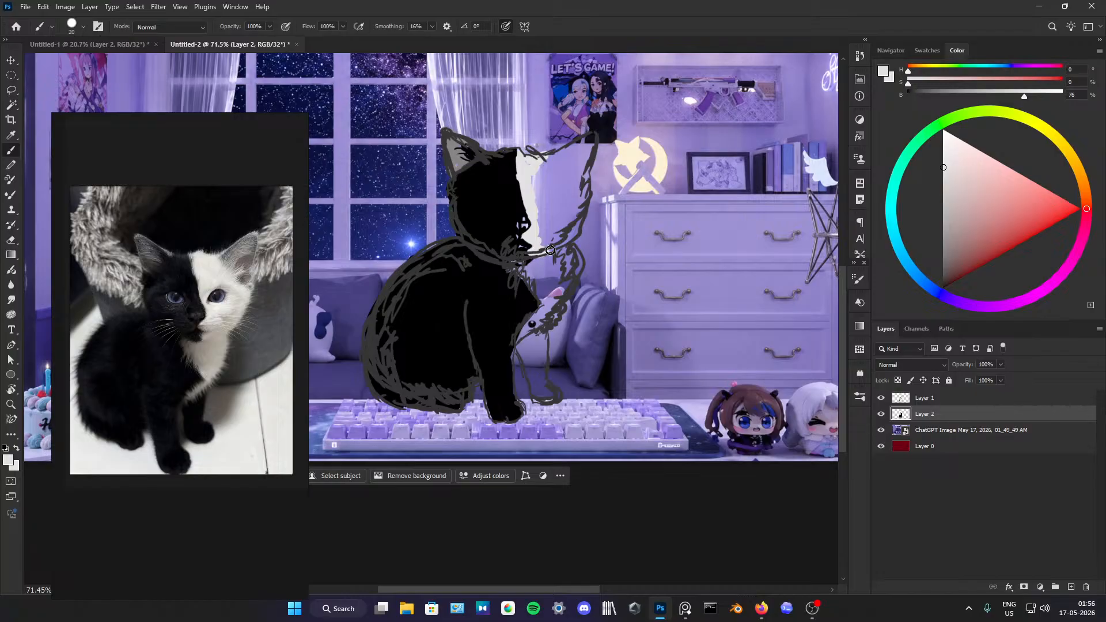
pyautogui.moveTo(548, 248)
pyautogui.mouseDown()
pyautogui.moveTo(578, 223)
pyautogui.moveTo(562, 241)
pyautogui.moveTo(570, 218)
pyautogui.moveTo(559, 203)
pyautogui.moveTo(536, 212)
pyautogui.moveTo(534, 191)
pyautogui.moveTo(550, 214)
pyautogui.mouseUp()
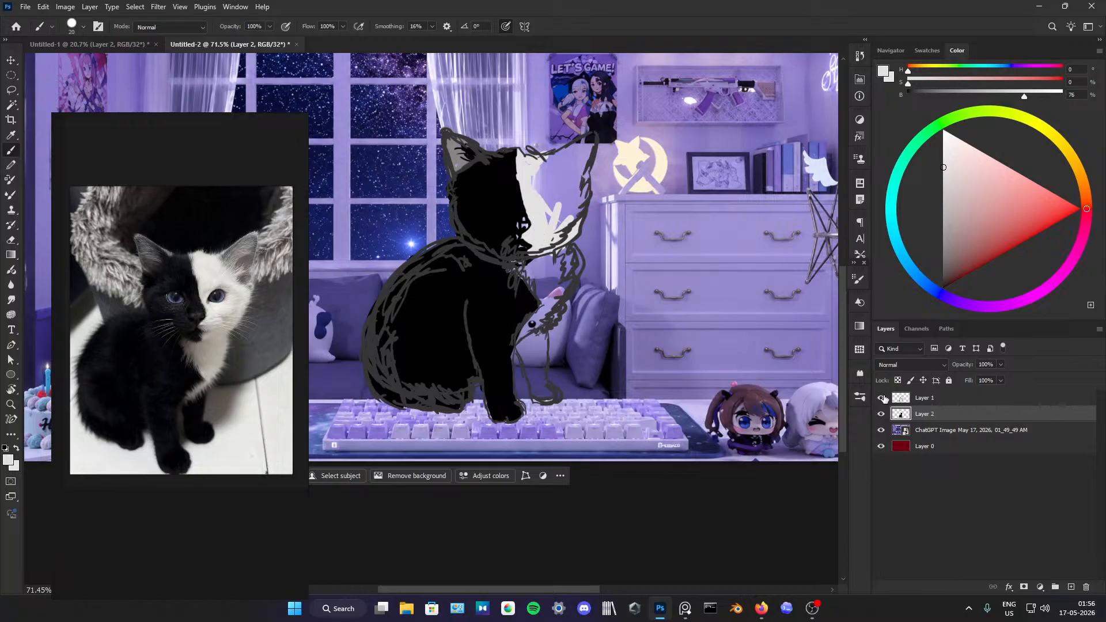
# Step: Toggle the sketch layer's visibility to check the colour fill with and without the line art
pyautogui.click(882, 398)
pyautogui.click(882, 398)
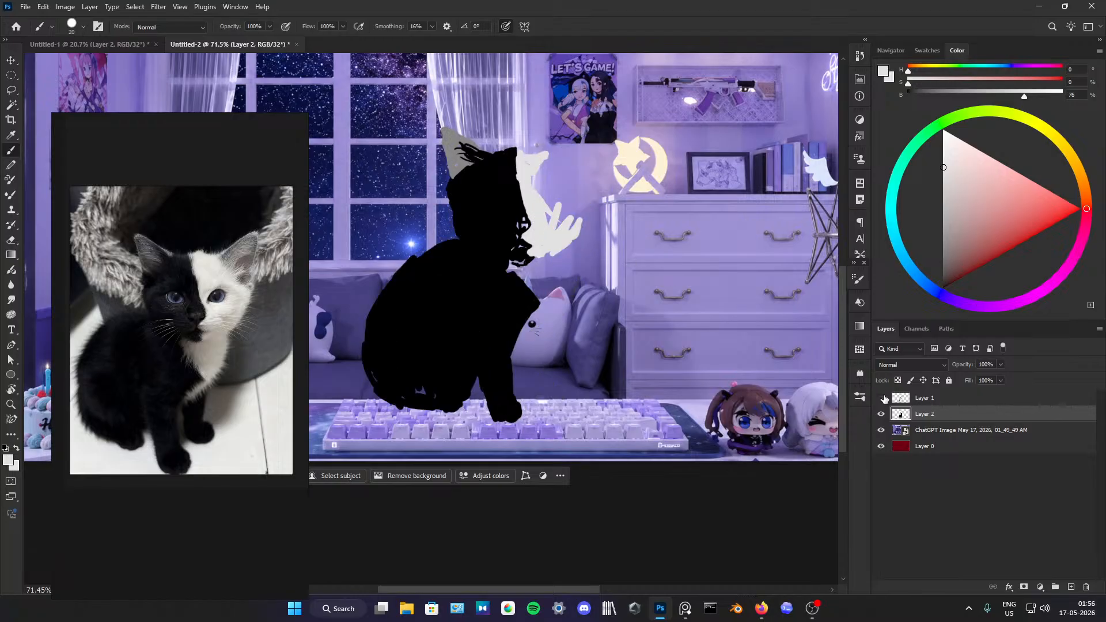
pyautogui.click(881, 398)
pyautogui.click(881, 398)
pyautogui.click(882, 397)
pyautogui.click(882, 398)
pyautogui.click(881, 398)
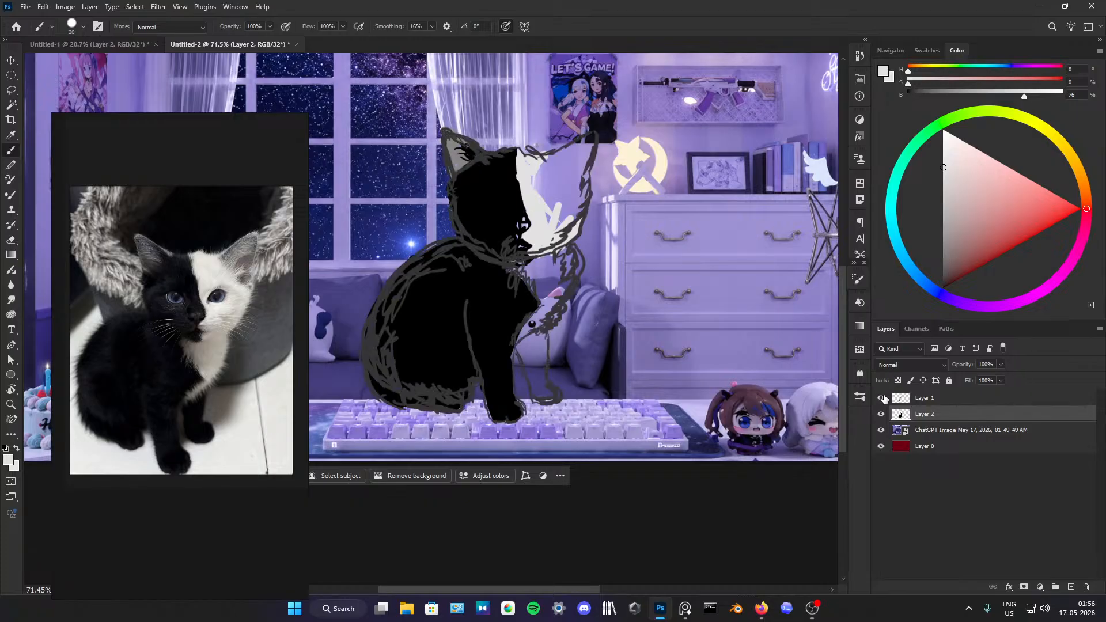
# Step: Fill the rest of the white face half, its ear and the chest with light grey, and paint the far front leg black
pyautogui.moveTo(559, 211)
pyautogui.mouseDown()
pyautogui.moveTo(546, 233)
pyautogui.moveTo(557, 240)
pyautogui.moveTo(581, 200)
pyautogui.moveTo(556, 196)
pyautogui.moveTo(559, 209)
pyautogui.moveTo(563, 196)
pyautogui.moveTo(540, 213)
pyautogui.moveTo(534, 175)
pyautogui.moveTo(559, 154)
pyautogui.moveTo(530, 164)
pyautogui.moveTo(559, 172)
pyautogui.moveTo(592, 135)
pyautogui.moveTo(577, 148)
pyautogui.moveTo(586, 178)
pyautogui.moveTo(570, 236)
pyautogui.moveTo(550, 241)
pyautogui.moveTo(534, 266)
pyautogui.moveTo(551, 289)
pyautogui.moveTo(512, 264)
pyautogui.moveTo(530, 275)
pyautogui.moveTo(521, 263)
pyautogui.moveTo(562, 251)
pyautogui.moveTo(547, 269)
pyautogui.moveTo(573, 260)
pyautogui.moveTo(557, 290)
pyautogui.moveTo(528, 280)
pyautogui.moveTo(559, 278)
pyautogui.moveTo(541, 313)
pyautogui.moveTo(542, 279)
pyautogui.moveTo(547, 311)
pyautogui.moveTo(521, 336)
pyautogui.moveTo(537, 324)
pyautogui.moveTo(530, 385)
pyautogui.moveTo(540, 329)
pyautogui.moveTo(545, 360)
pyautogui.moveTo(520, 349)
pyautogui.moveTo(549, 395)
pyautogui.mouseUp()
pyautogui.press('d')
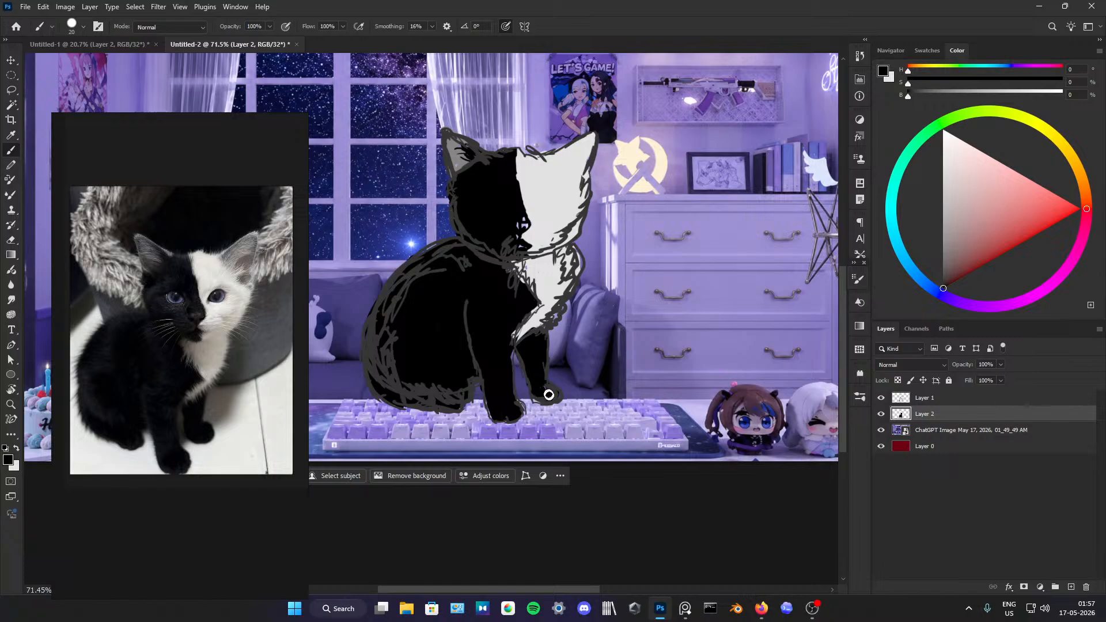
pyautogui.keyDown('alt'); pyautogui.click(543, 280); pyautogui.keyUp('alt')
pyautogui.moveTo(533, 293)
pyautogui.mouseDown()
pyautogui.moveTo(514, 274)
pyautogui.moveTo(534, 320)
pyautogui.moveTo(543, 281)
pyautogui.moveTo(562, 305)
pyautogui.moveTo(565, 287)
pyautogui.moveTo(571, 284)
pyautogui.mouseUp()
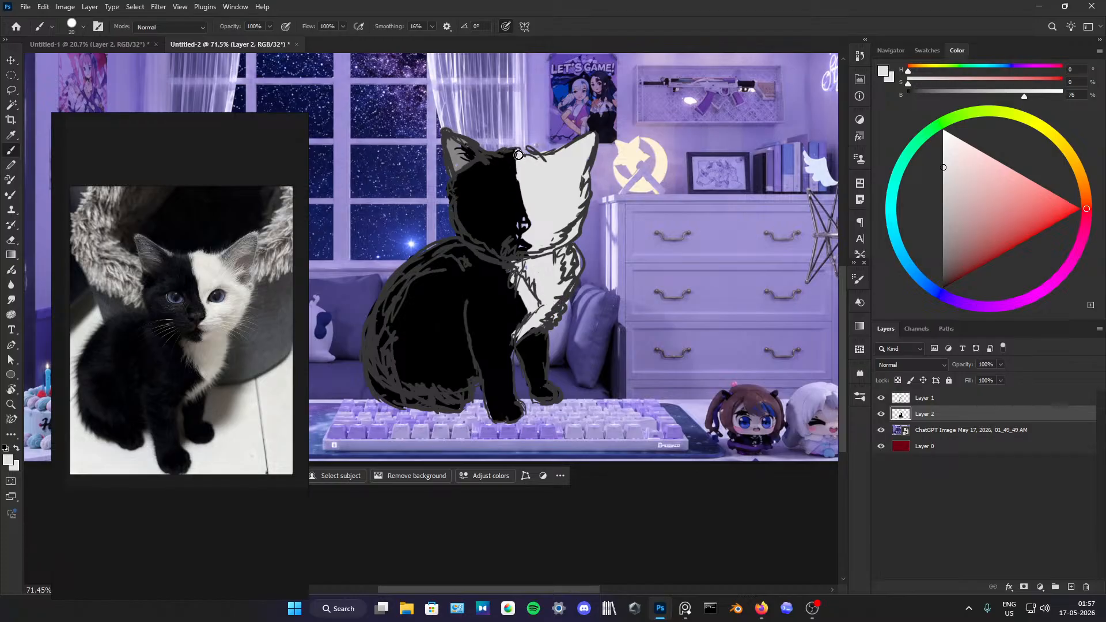
pyautogui.moveTo(517, 157); pyautogui.dragTo(513, 151)
# Step: Paint the base of both eyes with violet (hue 245) and blue (hue 229) at 78% saturation and 59% brightness
pyautogui.click(949, 285)
pyautogui.moveTo(969, 181); pyautogui.dragTo(1005, 230)
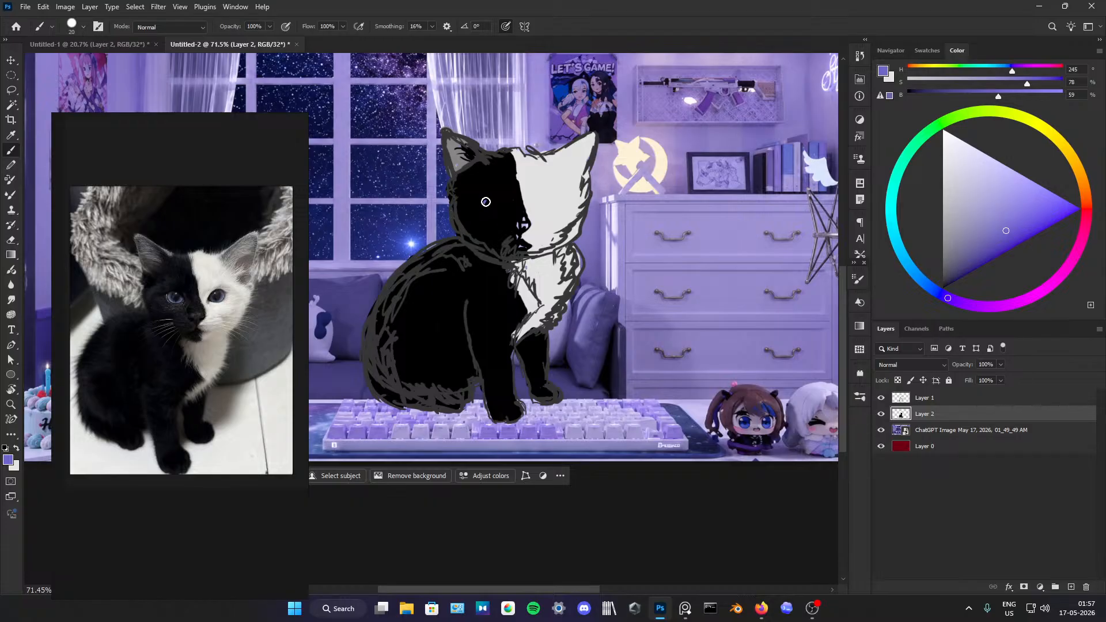
pyautogui.moveTo(487, 206); pyautogui.dragTo(498, 207)
pyautogui.moveTo(940, 286); pyautogui.dragTo(924, 283)
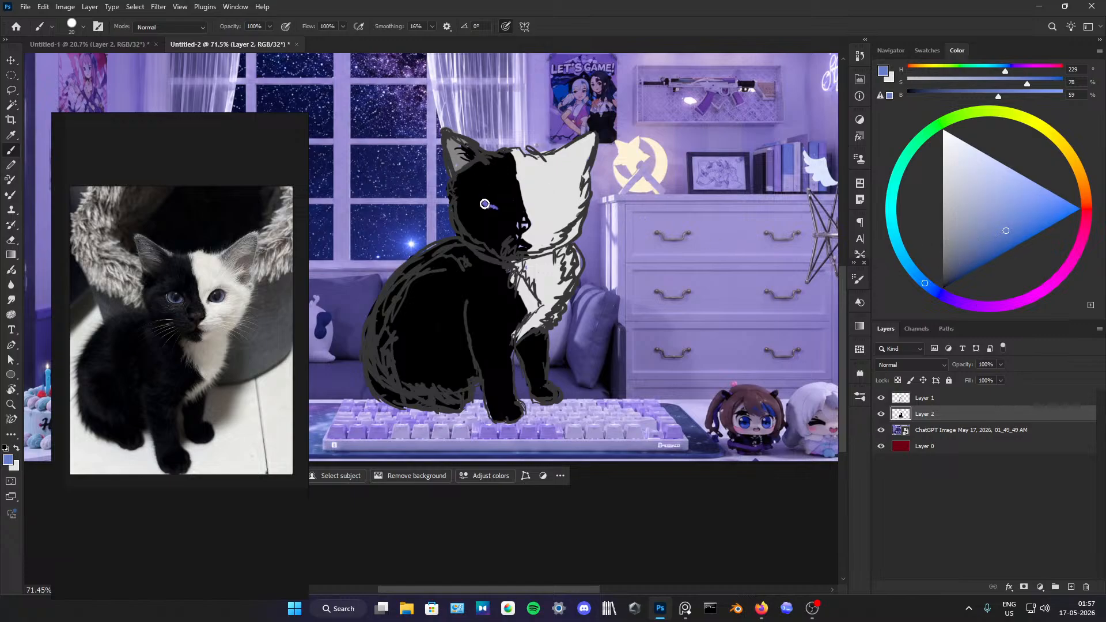
pyautogui.moveTo(484, 202); pyautogui.dragTo(496, 209)
pyautogui.moveTo(548, 207); pyautogui.dragTo(555, 205)
# Step: Widen both eyes into curved crescents with violet strokes and add blue to the iris on the white side
pyautogui.keyDown('alt'); pyautogui.click(486, 201); pyautogui.keyUp('alt')
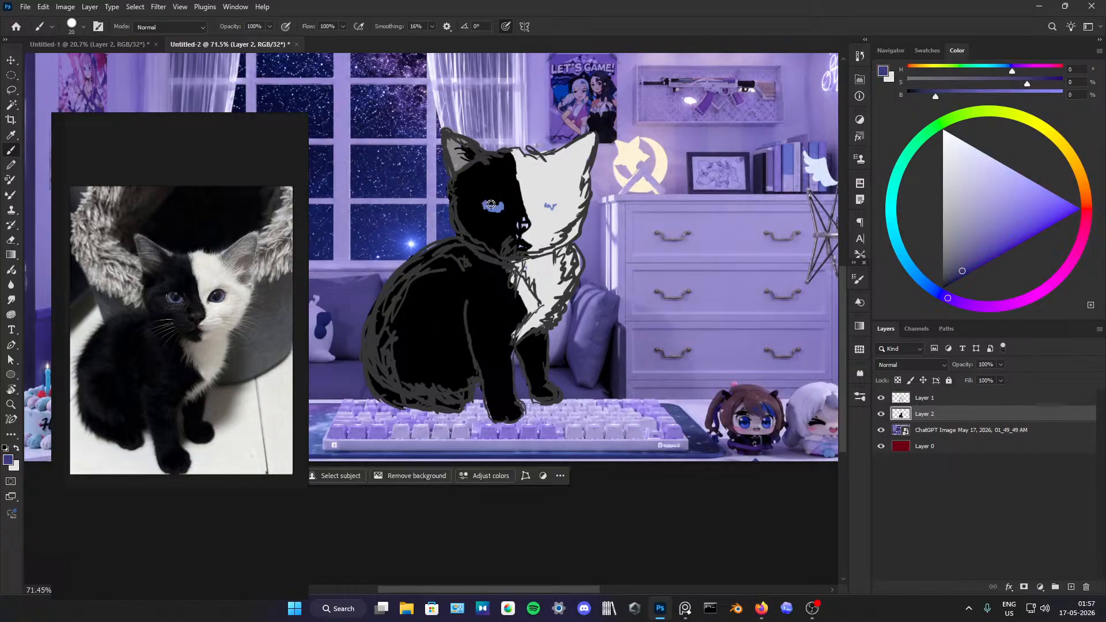
pyautogui.click(545, 205)
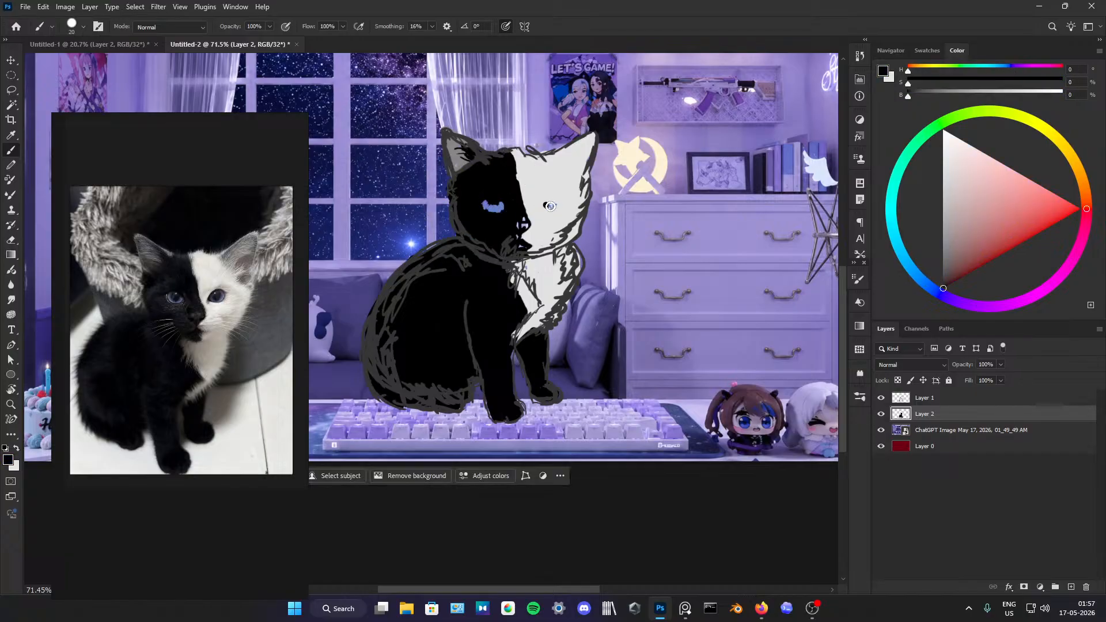
pyautogui.keyDown('alt'); pyautogui.click(486, 202); pyautogui.keyUp('alt')
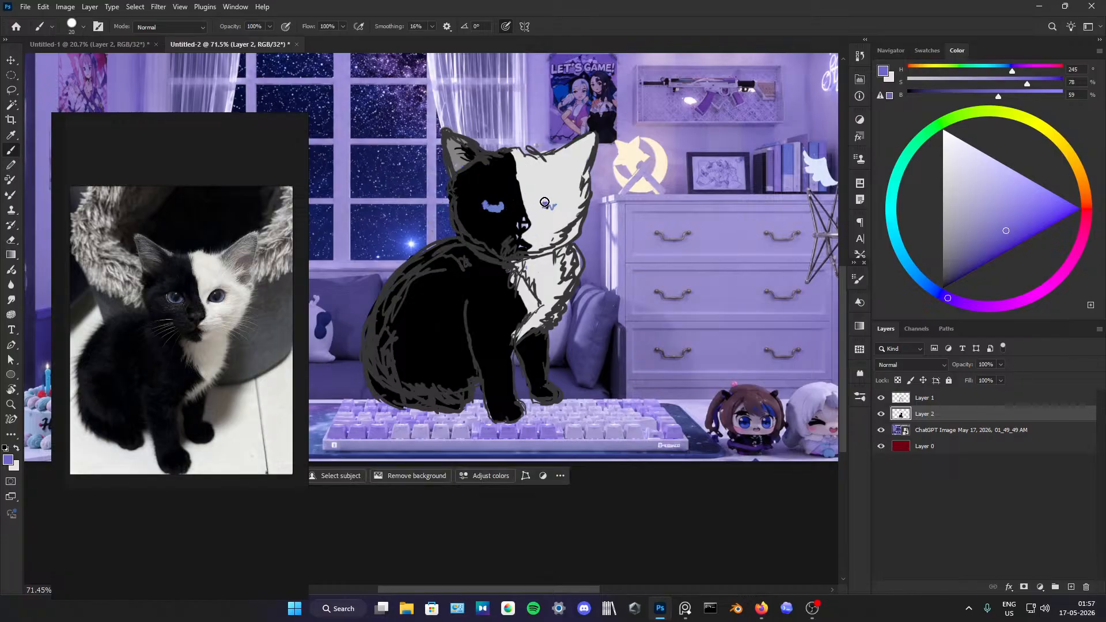
pyautogui.moveTo(549, 207); pyautogui.dragTo(564, 200)
pyautogui.moveTo(483, 202); pyautogui.dragTo(502, 204)
pyautogui.keyDown('alt'); pyautogui.click(496, 209); pyautogui.keyUp('alt')
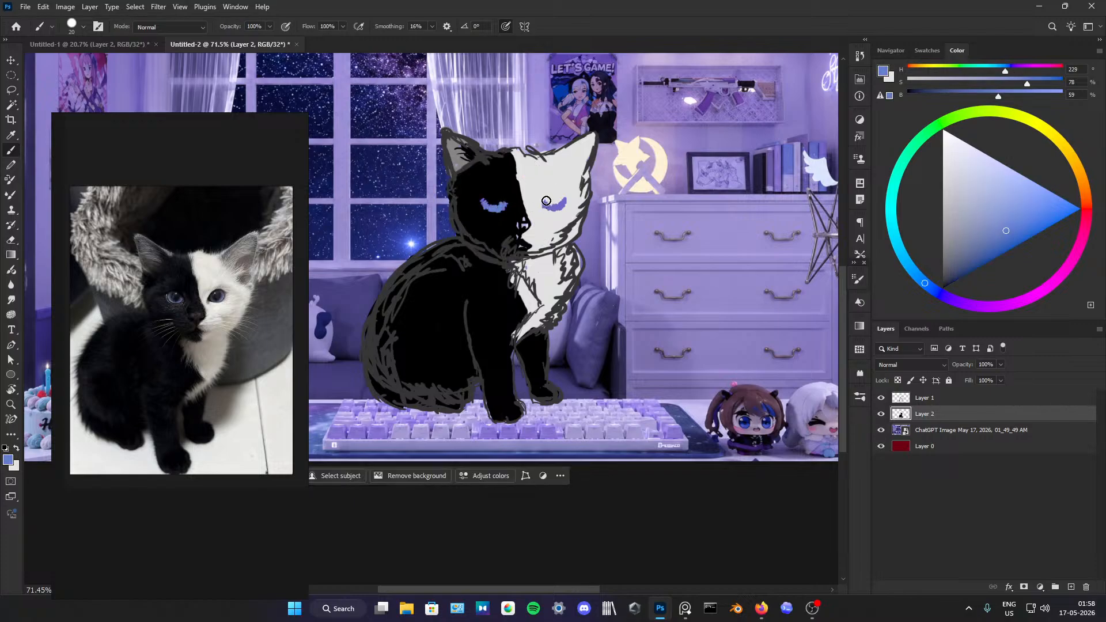
pyautogui.moveTo(549, 209); pyautogui.dragTo(555, 206)
# Step: Paint a large black pupil and a dark outline around the eye on the white half of the face
pyautogui.keyDown('alt'); pyautogui.click(496, 194); pyautogui.keyUp('alt')
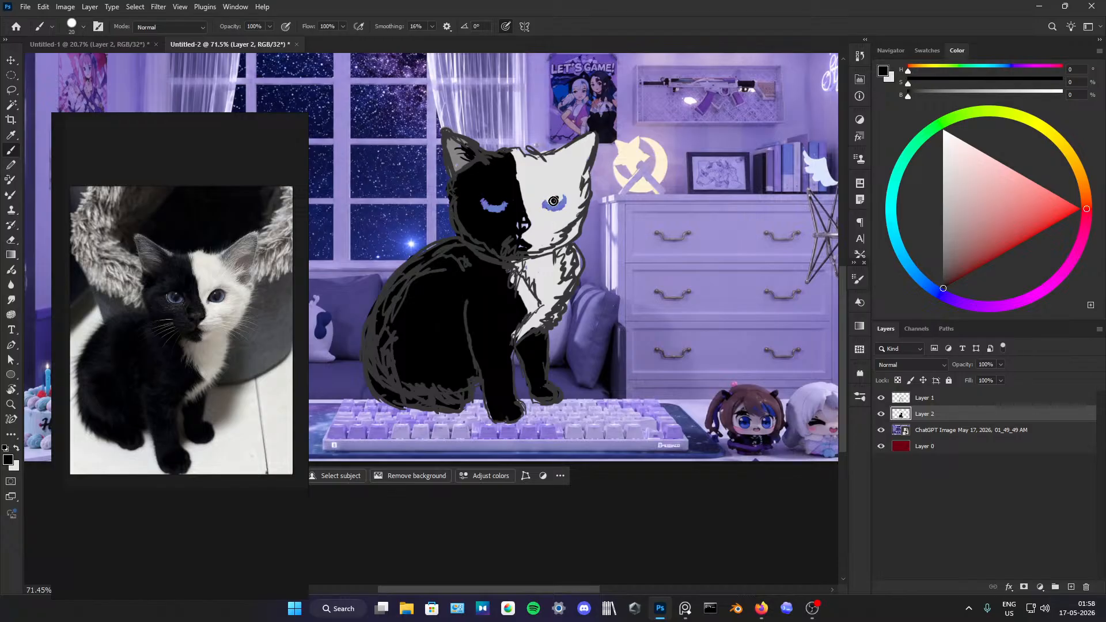
pyautogui.moveTo(553, 201); pyautogui.dragTo(558, 198)
pyautogui.moveTo(554, 192); pyautogui.dragTo(504, 185)
pyautogui.moveTo(550, 196)
pyautogui.mouseDown()
pyautogui.moveTo(540, 200)
pyautogui.moveTo(551, 190)
pyautogui.mouseUp()
# Step: Trim the outline of the white side's eye with light grey and dab a light highlight into its pupil
pyautogui.keyDown('alt'); pyautogui.click(542, 191); pyautogui.keyUp('alt')
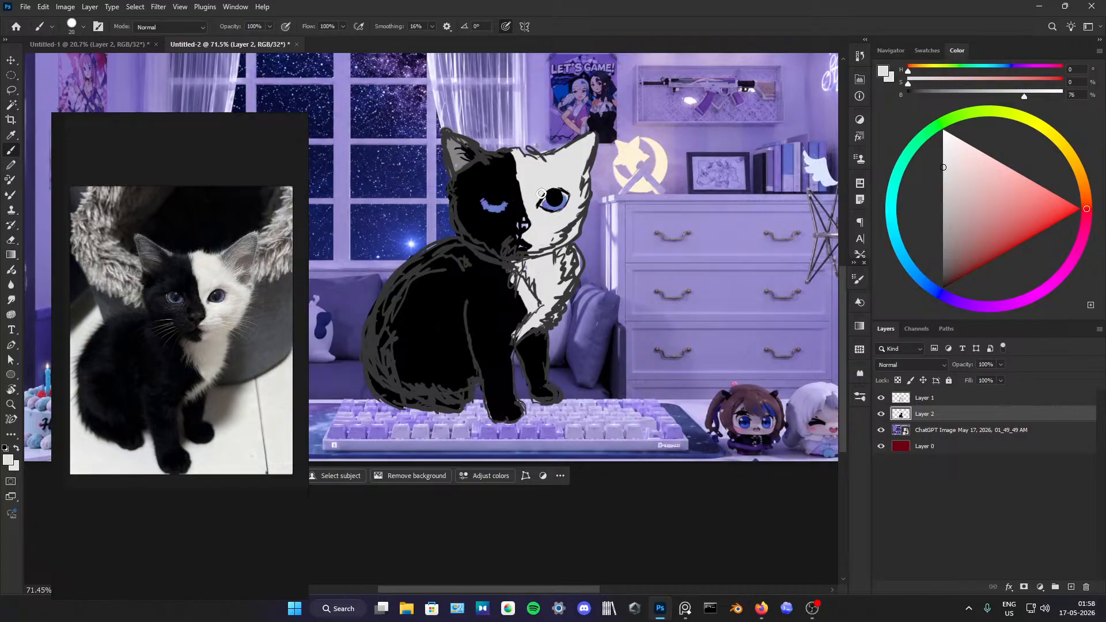
pyautogui.moveTo(562, 185)
pyautogui.mouseDown()
pyautogui.moveTo(550, 185)
pyautogui.moveTo(575, 202)
pyautogui.mouseUp()
pyautogui.keyDown('alt'); pyautogui.click(554, 185); pyautogui.keyUp('alt')
pyautogui.press('d')
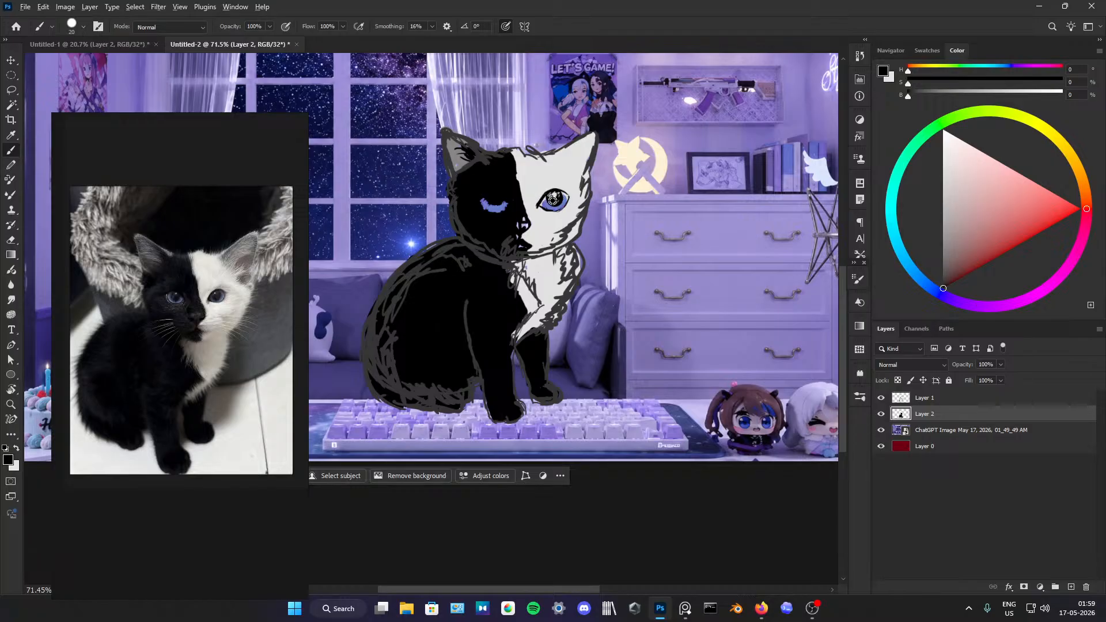
# Step: Refine the white side's eye with violet in the iris, black over the pupil and a repainted light grey highlight
pyautogui.keyDown('alt'); pyautogui.click(544, 201); pyautogui.keyUp('alt')
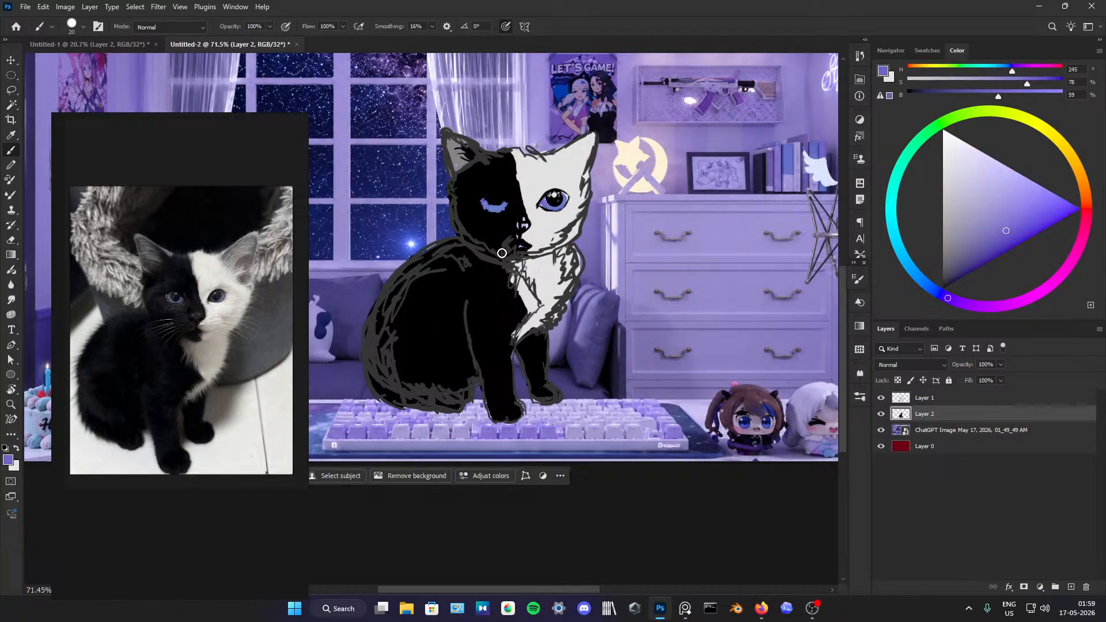
pyautogui.keyDown('alt'); pyautogui.click(555, 199); pyautogui.keyUp('alt')
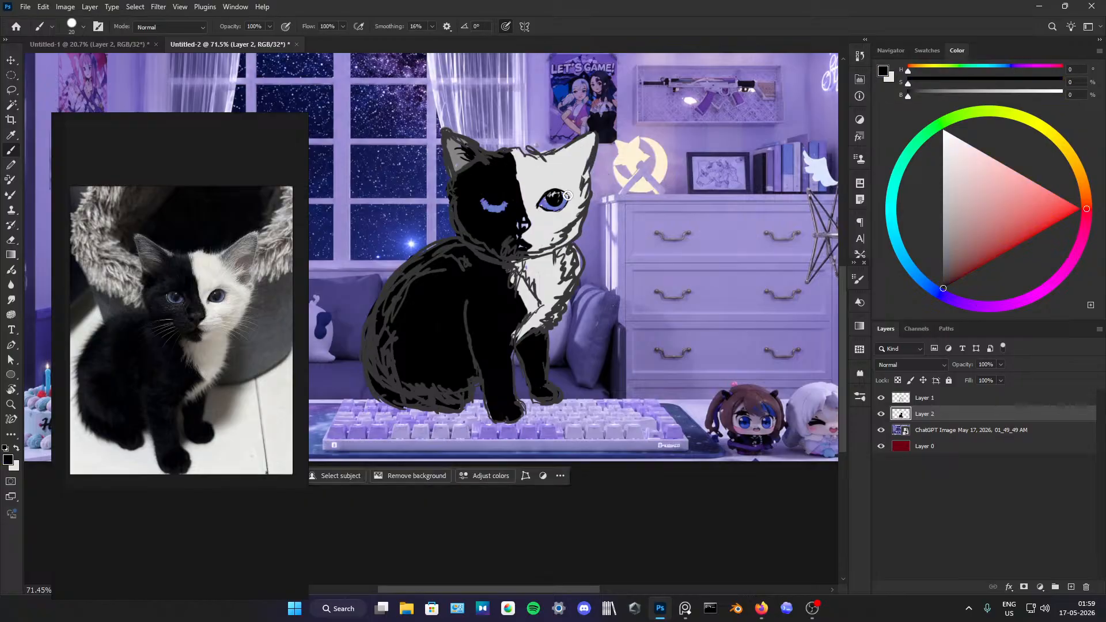
pyautogui.keyDown('alt'); pyautogui.click(554, 195); pyautogui.keyUp('alt')
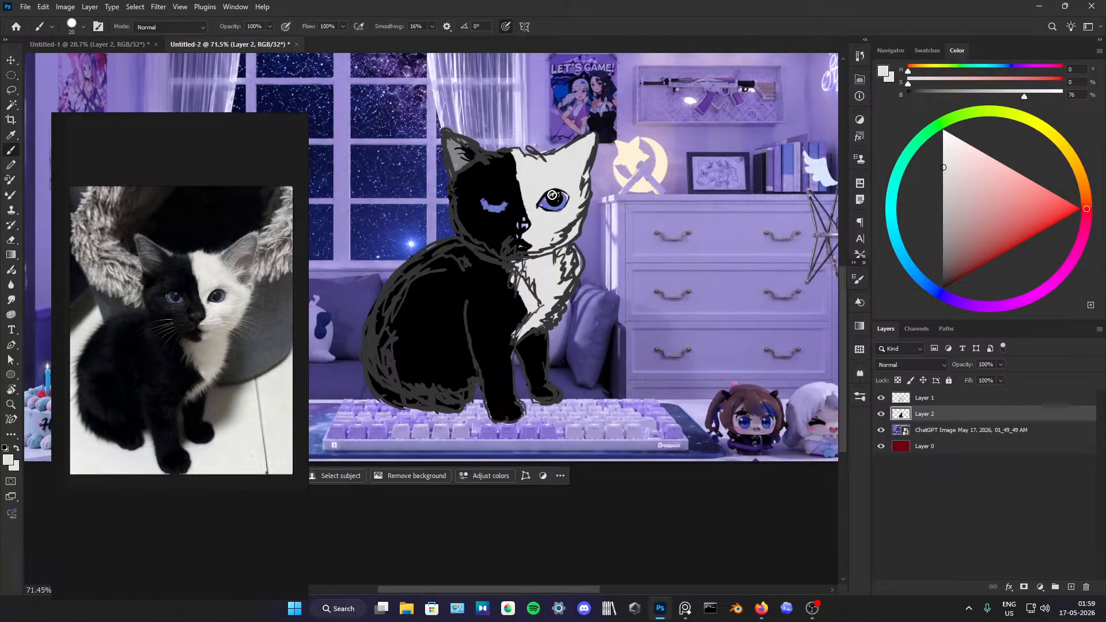
pyautogui.keyDown('alt'); pyautogui.click(554, 195); pyautogui.keyUp('alt')
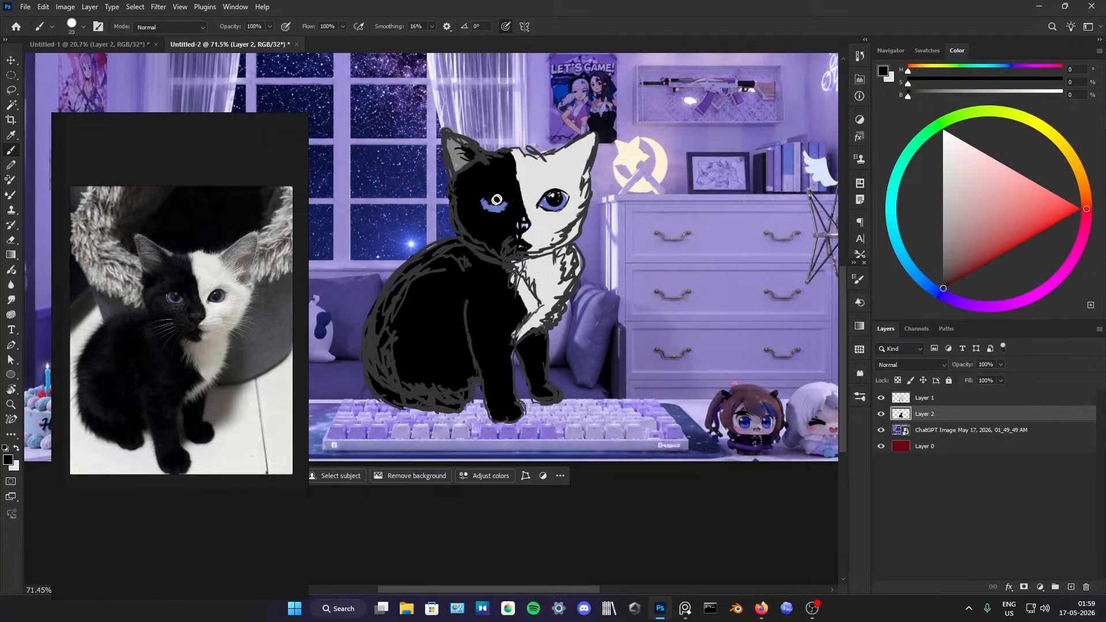
# Step: Paint black over the upper part of the iris in the eye on the black half of the face
pyautogui.press('x')
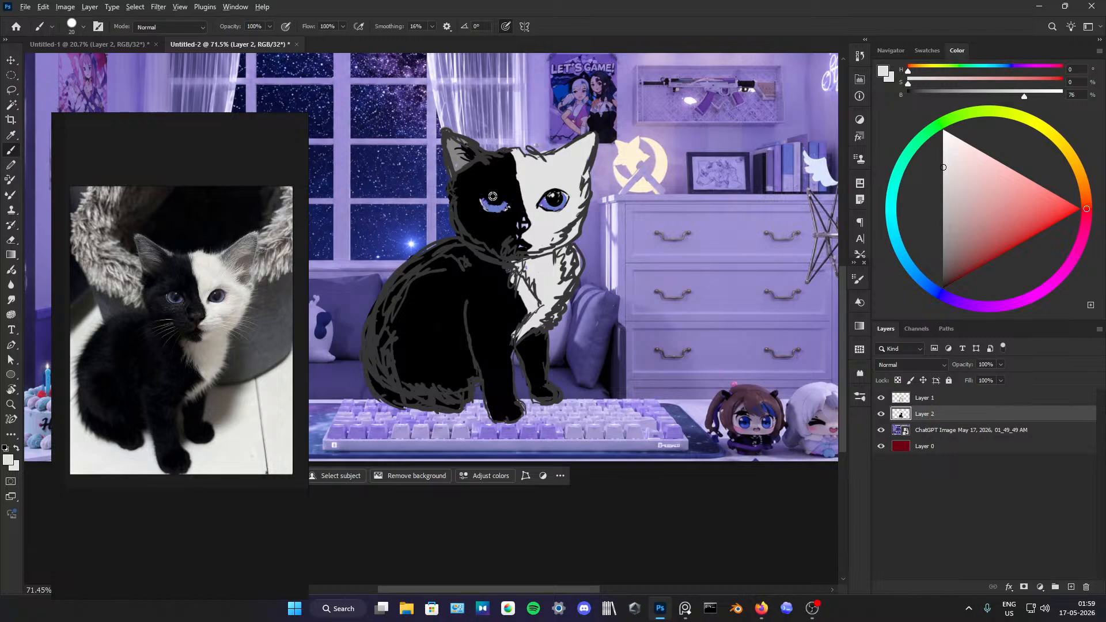
pyautogui.keyDown('alt'); pyautogui.click(493, 196); pyautogui.keyUp('alt')
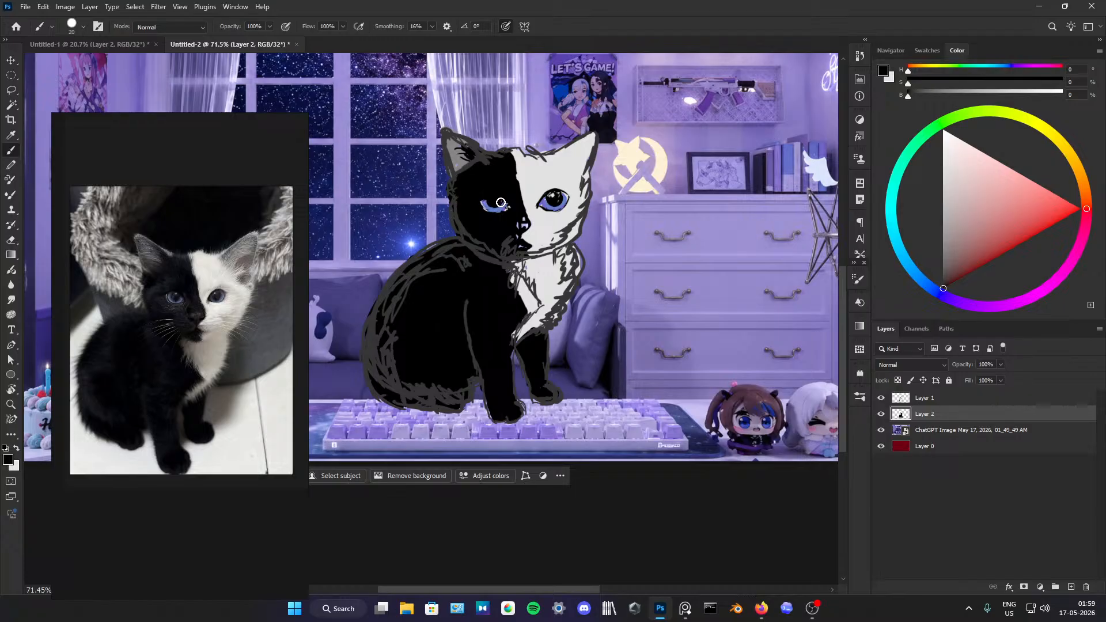
pyautogui.keyDown('alt'); pyautogui.click(524, 183); pyautogui.keyUp('alt')
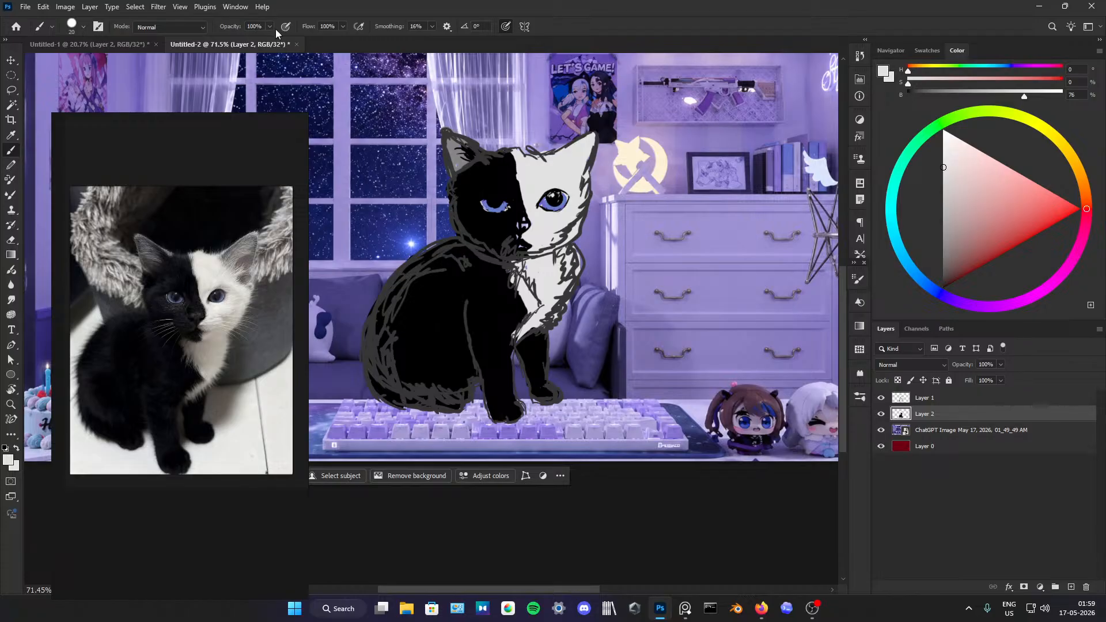
# Step: Lower the brush opacity to 70% and shade the fur around the black side's eye with dark grey
pyautogui.moveTo(238, 28); pyautogui.dragTo(222, 30)
pyautogui.moveTo(947, 222); pyautogui.dragTo(930, 269)
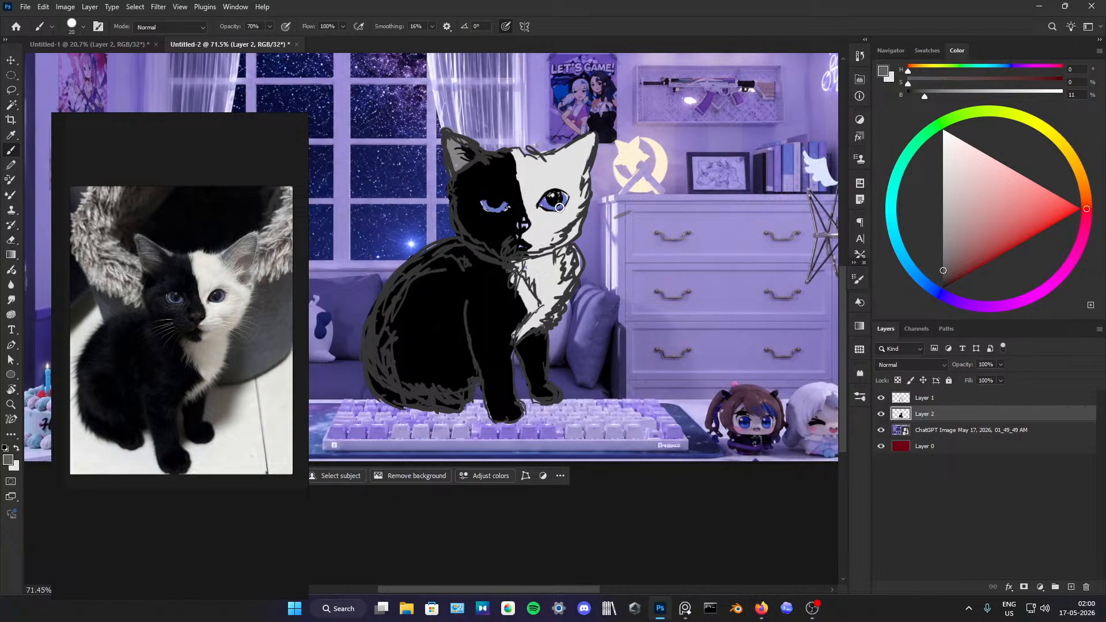
pyautogui.moveTo(939, 267); pyautogui.dragTo(935, 275)
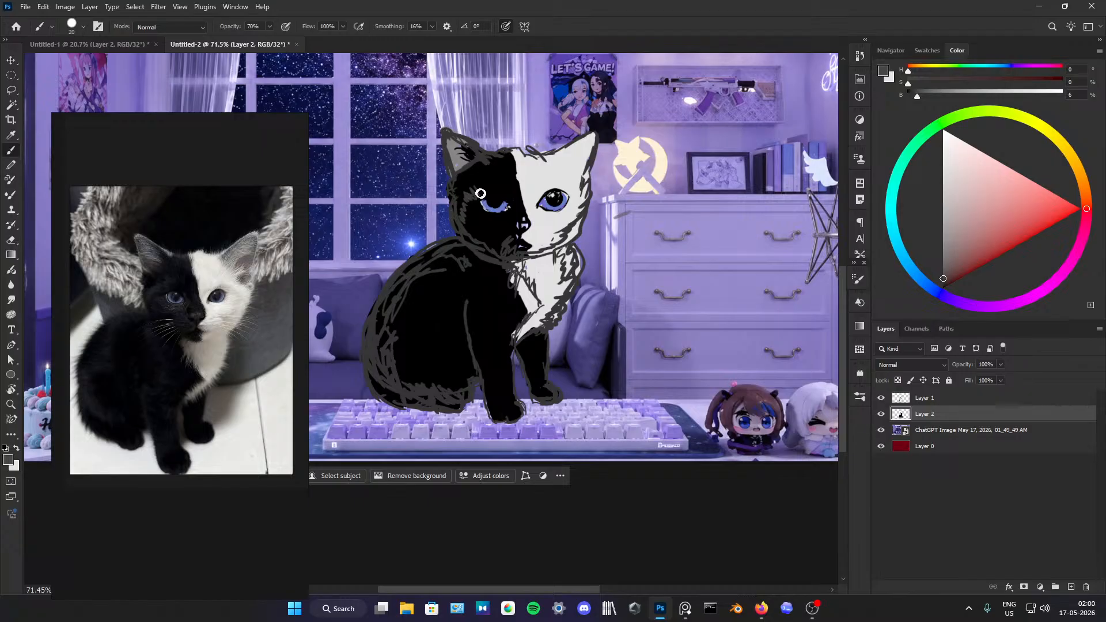
pyautogui.moveTo(491, 193)
pyautogui.mouseDown()
pyautogui.moveTo(493, 179)
pyautogui.moveTo(462, 208)
pyautogui.mouseUp()
pyautogui.keyDown('alt'); pyautogui.click(469, 219); pyautogui.keyUp('alt')
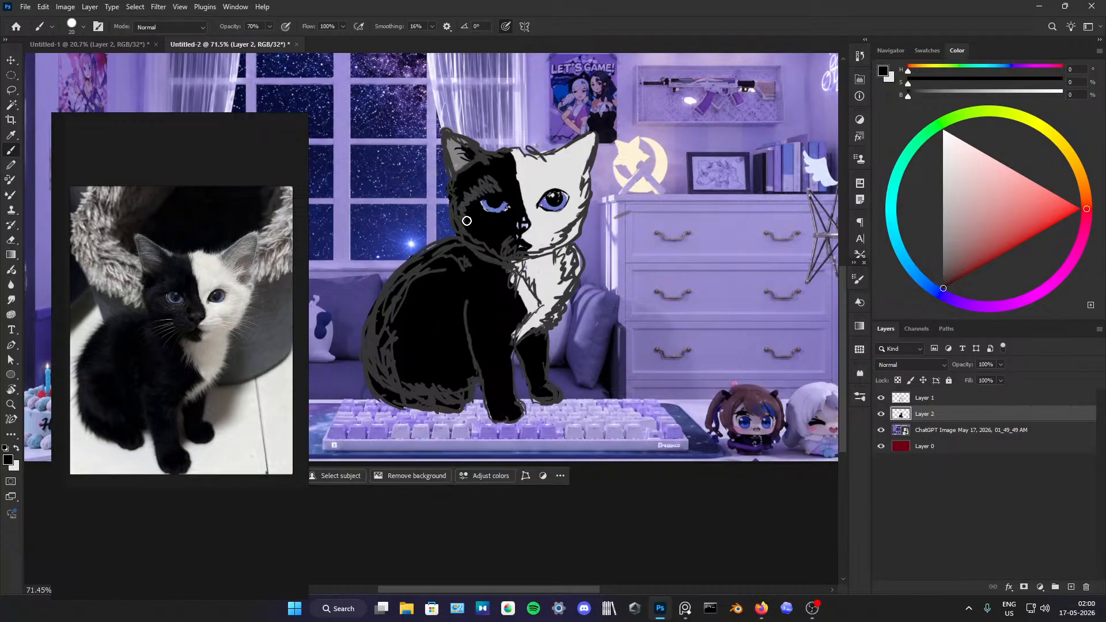
# Step: Blend the grey fur shading above the black side's eye with semi-transparent black strokes
pyautogui.moveTo(500, 192)
pyautogui.mouseDown()
pyautogui.moveTo(462, 211)
pyautogui.moveTo(483, 184)
pyautogui.moveTo(471, 180)
pyautogui.mouseUp()
pyautogui.keyDown('alt'); pyautogui.click(478, 195); pyautogui.keyUp('alt')
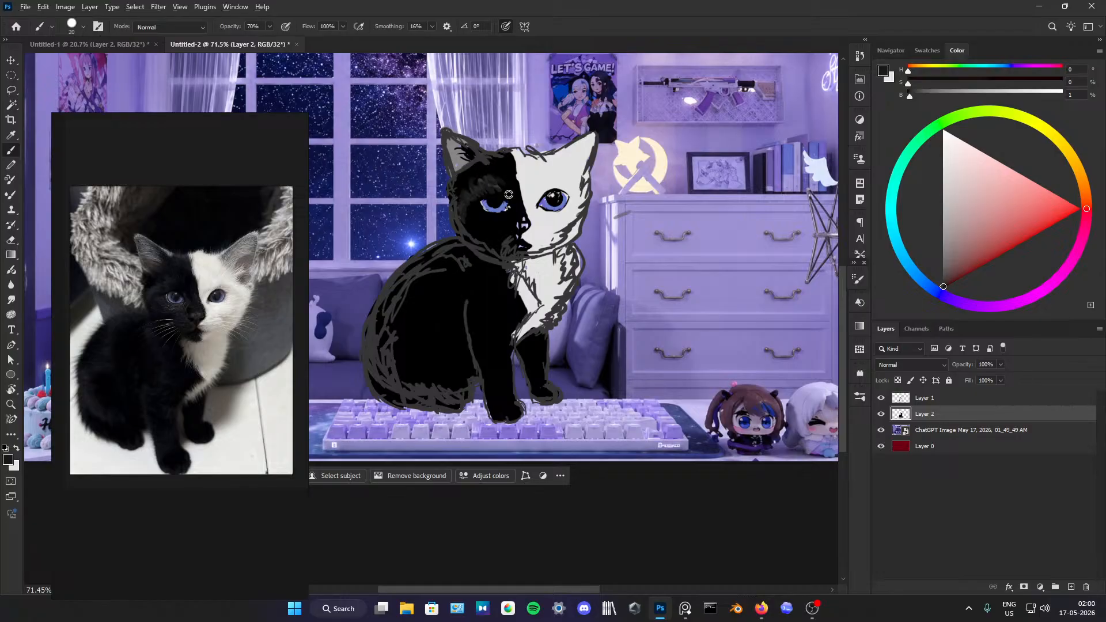
pyautogui.keyDown('alt'); pyautogui.click(493, 192); pyautogui.keyUp('alt')
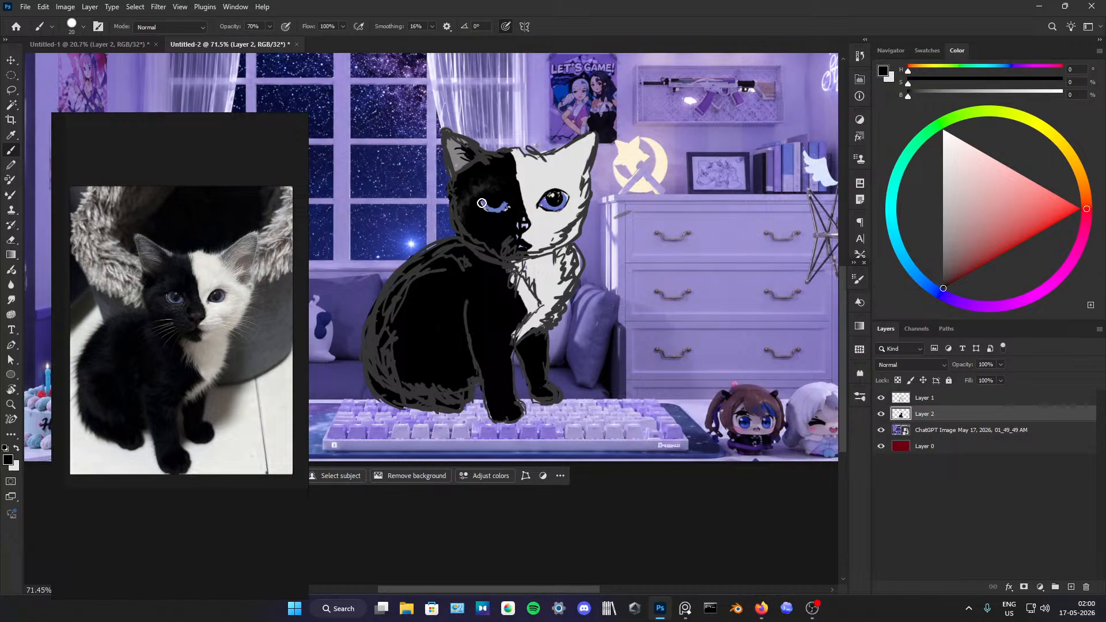
# Step: Dab bright highlights into the pupils of both eyes, raising the brush colour to pure white
pyautogui.keyDown('alt'); pyautogui.click(493, 206); pyautogui.keyUp('alt')
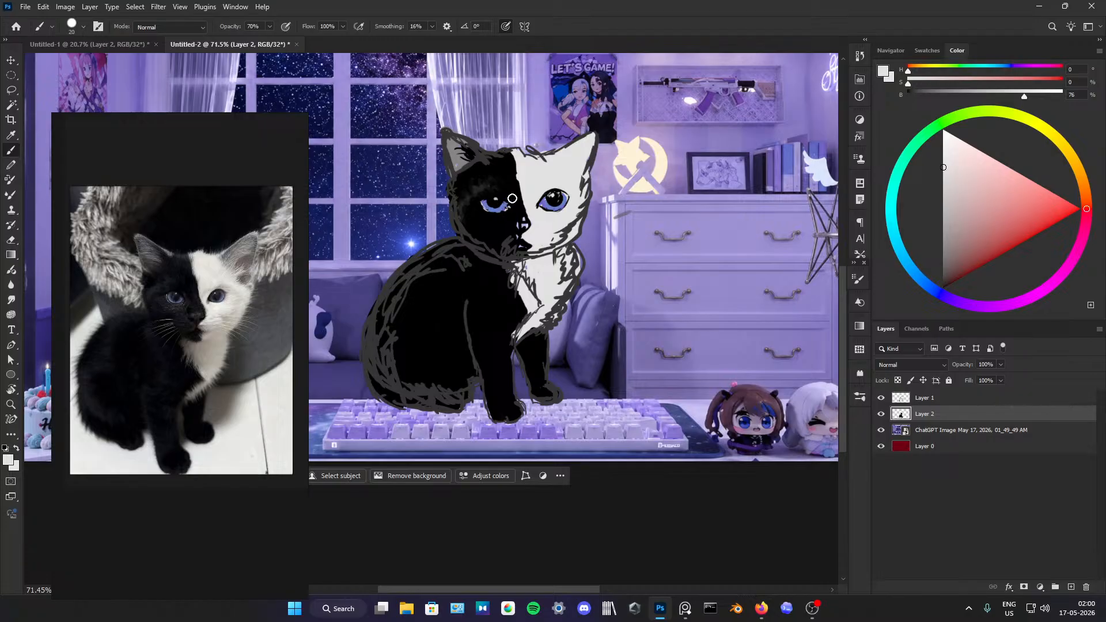
pyautogui.moveTo(943, 167); pyautogui.dragTo(942, 129)
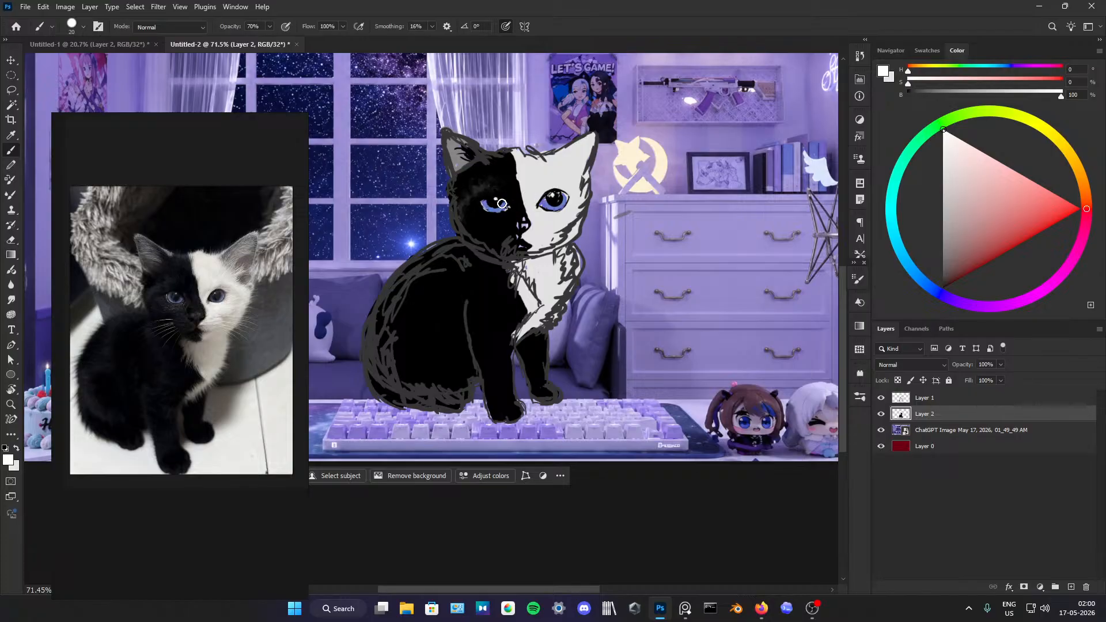
pyautogui.keyDown('alt'); pyautogui.click(554, 194); pyautogui.keyUp('alt')
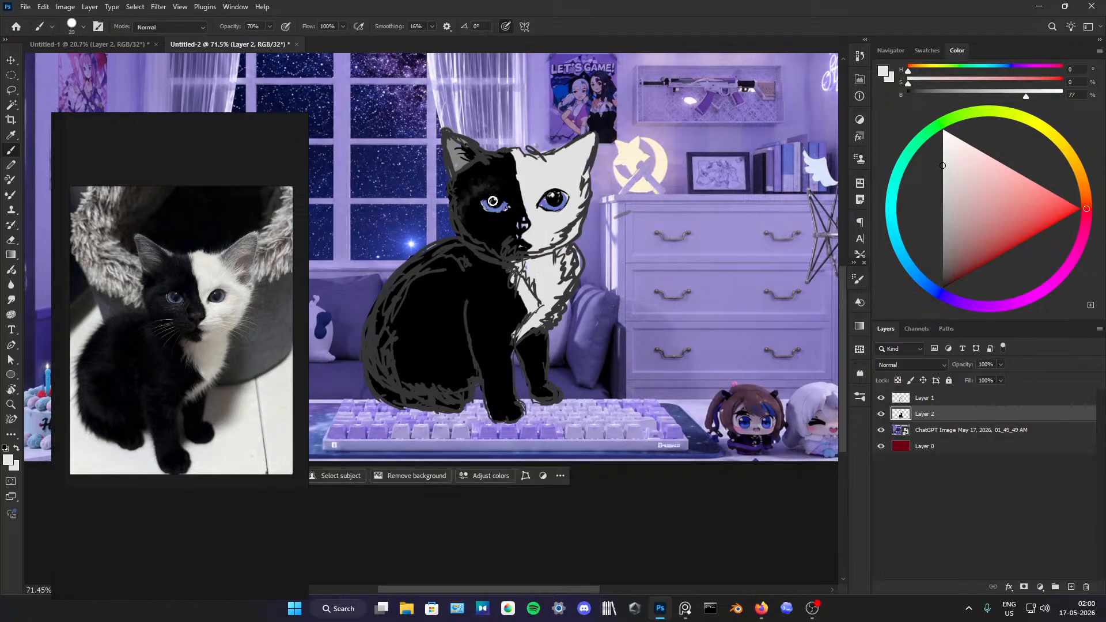
# Step: Refine the black side's eye with black around the lid, a light inner corner and more blue in the lower iris
pyautogui.keyDown('alt'); pyautogui.click(508, 189); pyautogui.keyUp('alt')
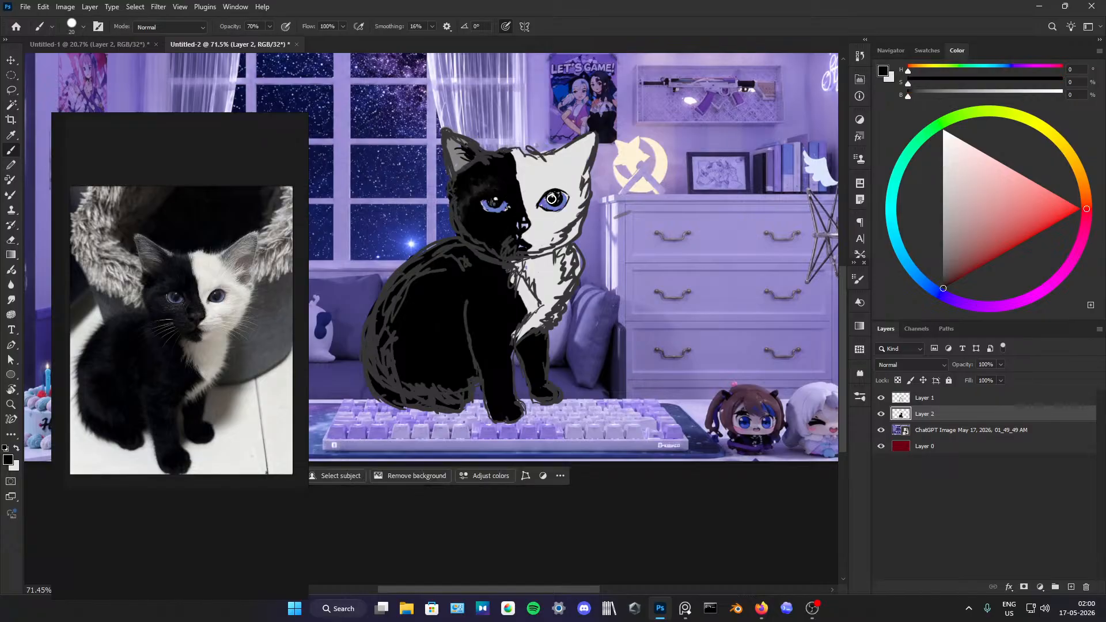
pyautogui.keyDown('alt'); pyautogui.click(513, 199); pyautogui.keyUp('alt')
pyautogui.keyDown('alt'); pyautogui.click(505, 198); pyautogui.keyUp('alt')
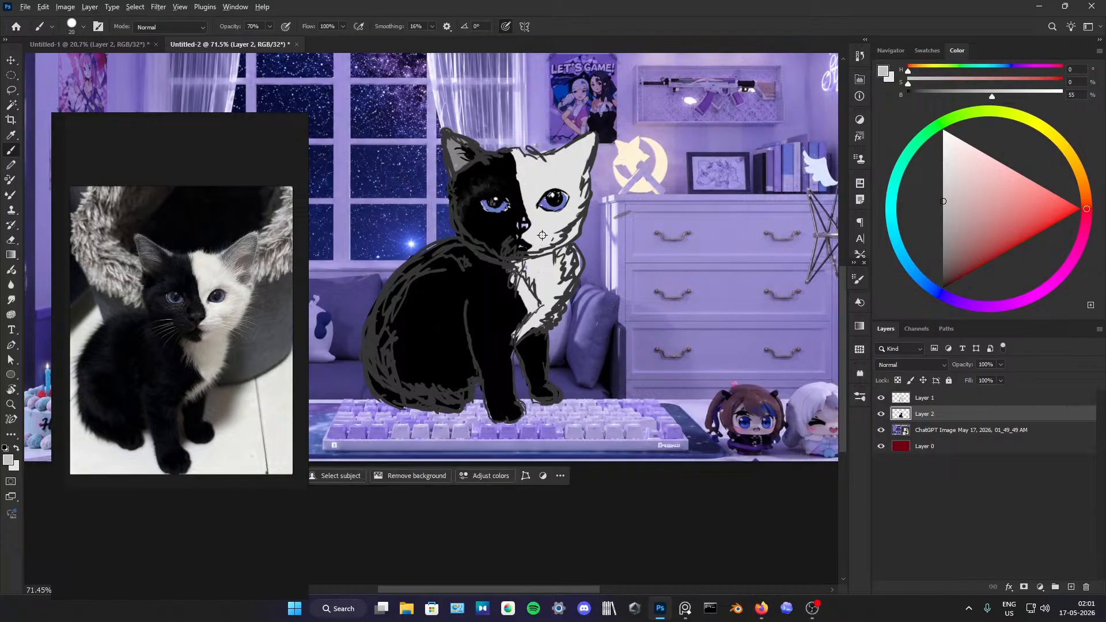
pyautogui.keyDown('alt'); pyautogui.click(499, 211); pyautogui.keyUp('alt')
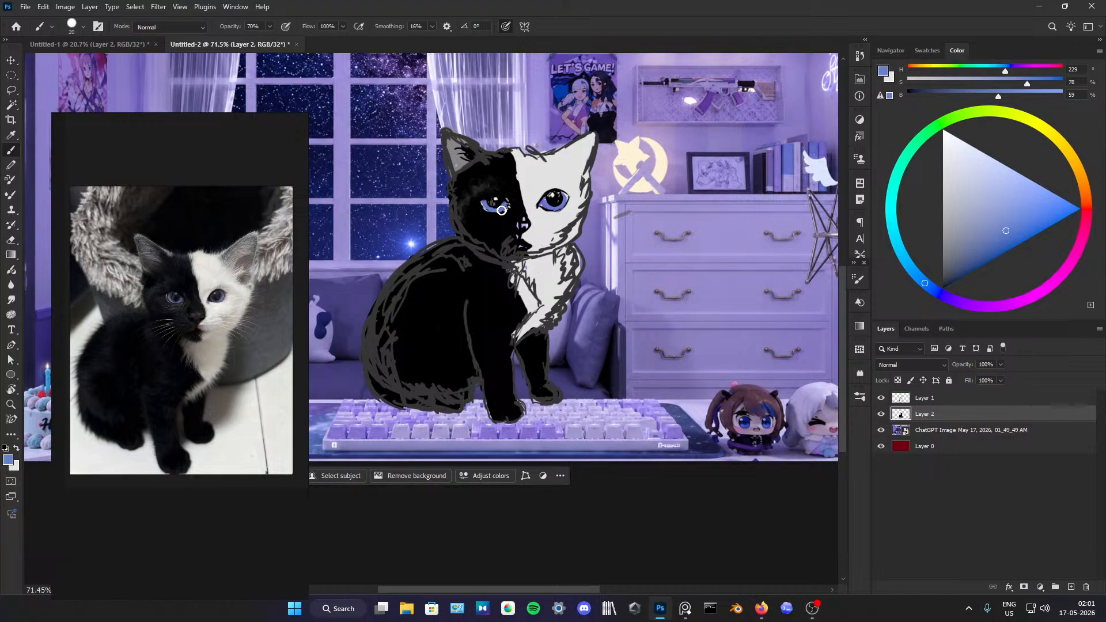
pyautogui.keyDown('alt'); pyautogui.click(500, 216); pyautogui.keyUp('alt')
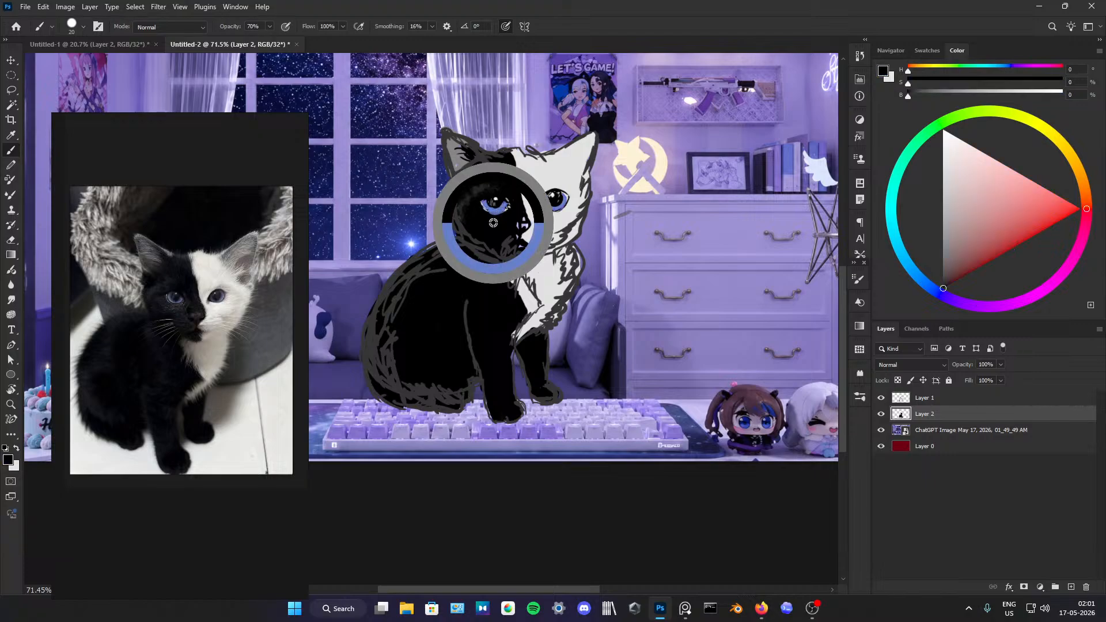
# Step: Shade the black side's brow and cheek with very dark grey, touch up below the eye and undo the last stroke
pyautogui.keyDown('alt'); pyautogui.click(475, 187); pyautogui.keyUp('alt')
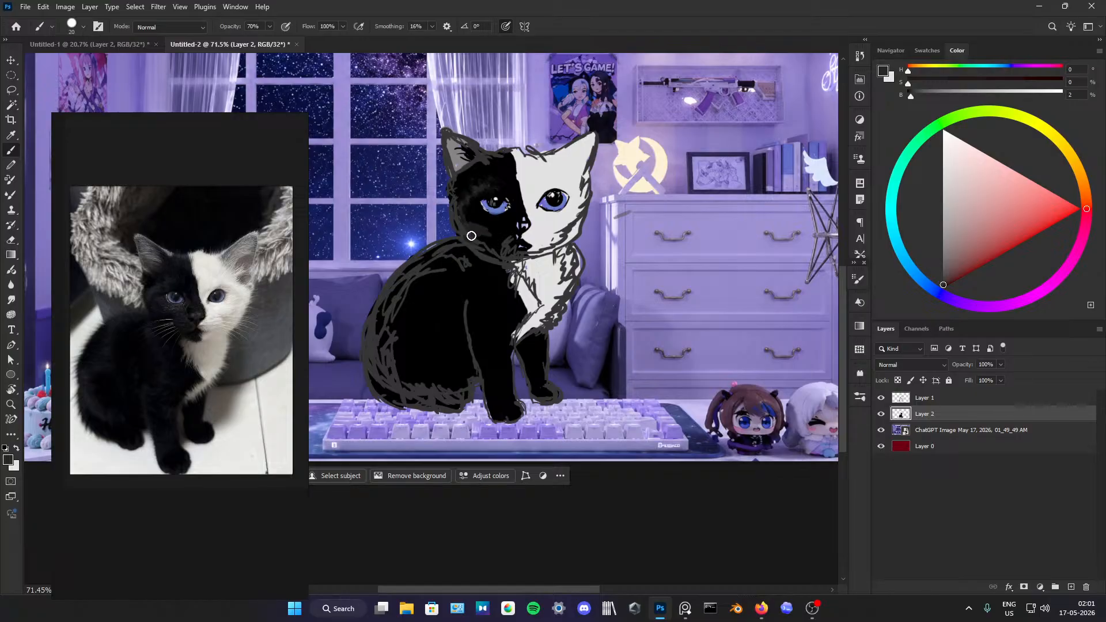
pyautogui.keyDown('alt'); pyautogui.click(482, 233); pyautogui.keyUp('alt')
pyautogui.keyDown('alt'); pyautogui.click(479, 226); pyautogui.keyUp('alt')
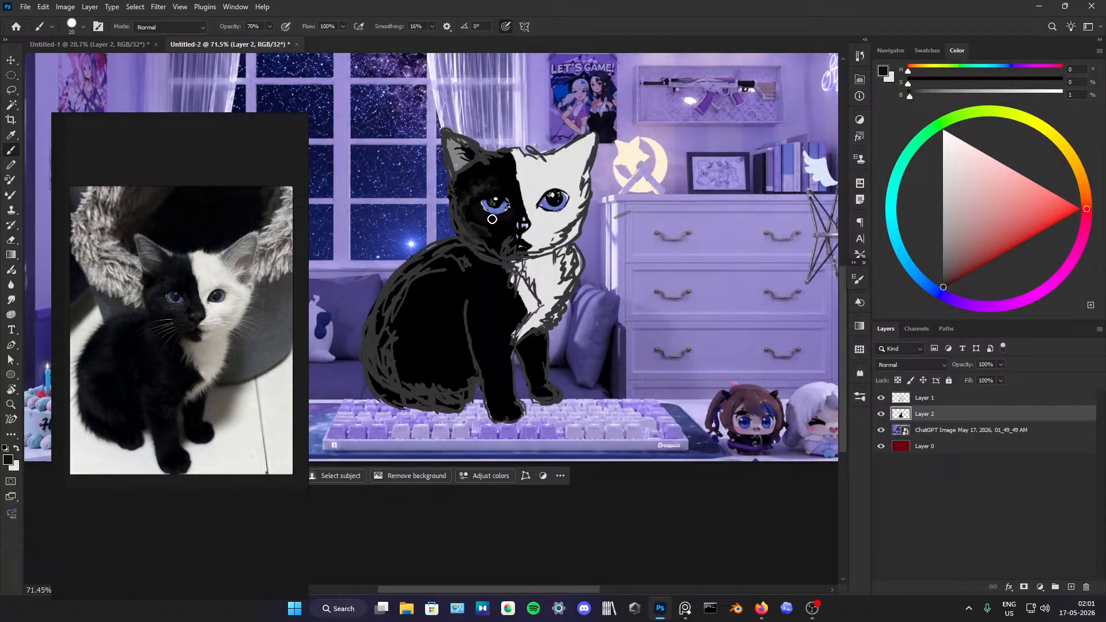
pyautogui.keyDown('alt'); pyautogui.click(480, 206); pyautogui.keyUp('alt')
pyautogui.moveTo(480, 206); pyautogui.dragTo(498, 219)
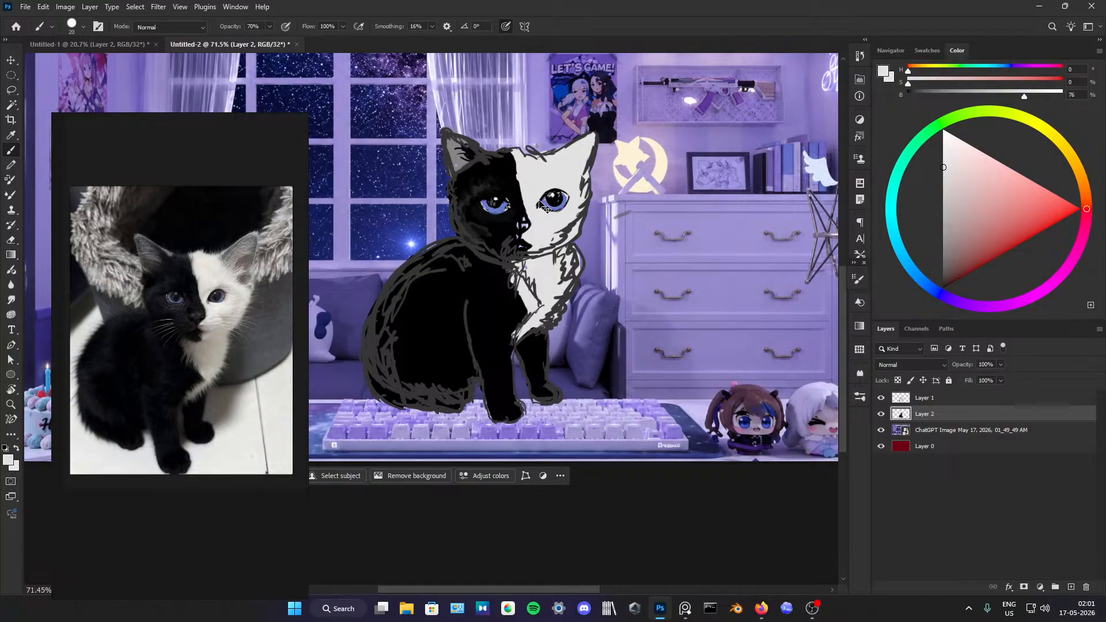
pyautogui.hotkey('ctrl', 'z')
# Step: Trim the outer and upper edges of the black side's eye with black
pyautogui.scroll(-3, 538, 213)
pyautogui.scroll(5, 547, 200)
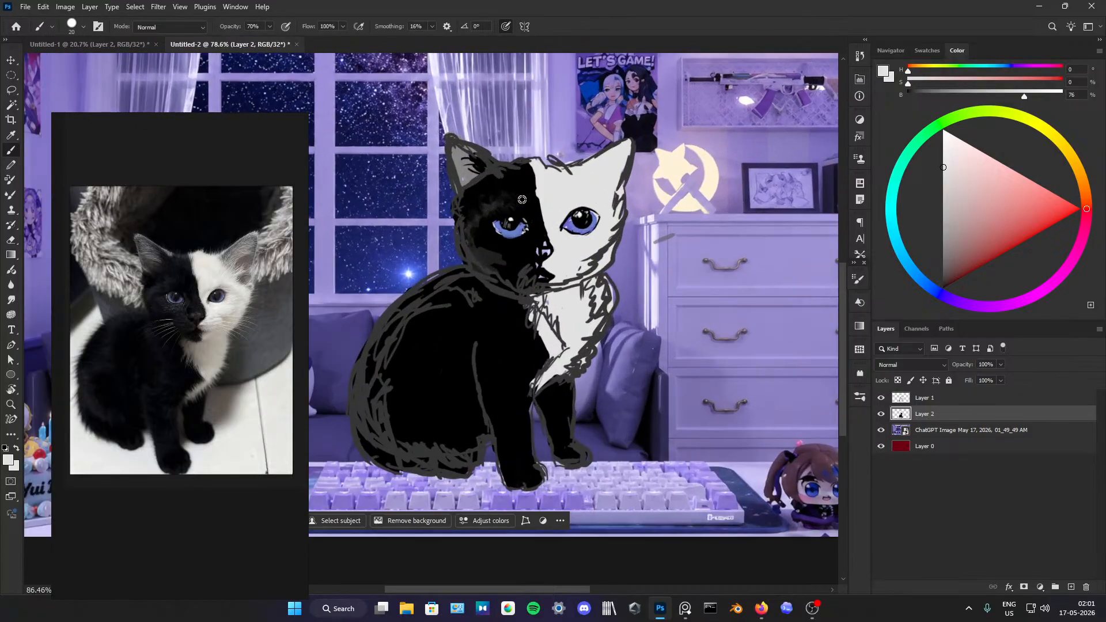
pyautogui.scroll(2, 521, 200)
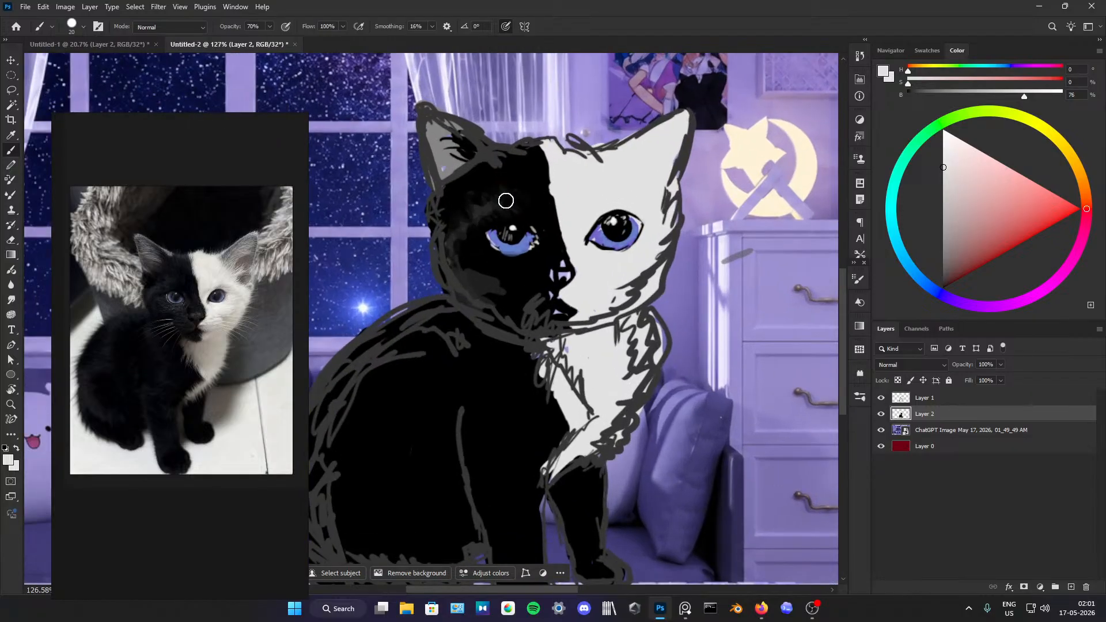
pyautogui.keyDown('alt'); pyautogui.click(484, 234); pyautogui.keyUp('alt')
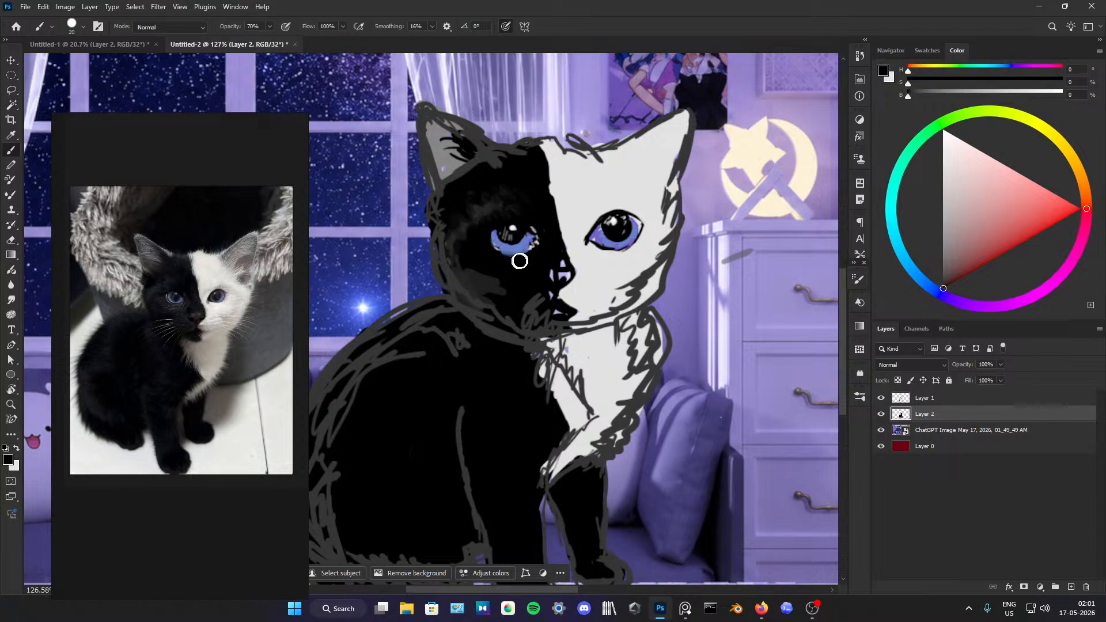
pyautogui.moveTo(524, 219); pyautogui.dragTo(545, 242)
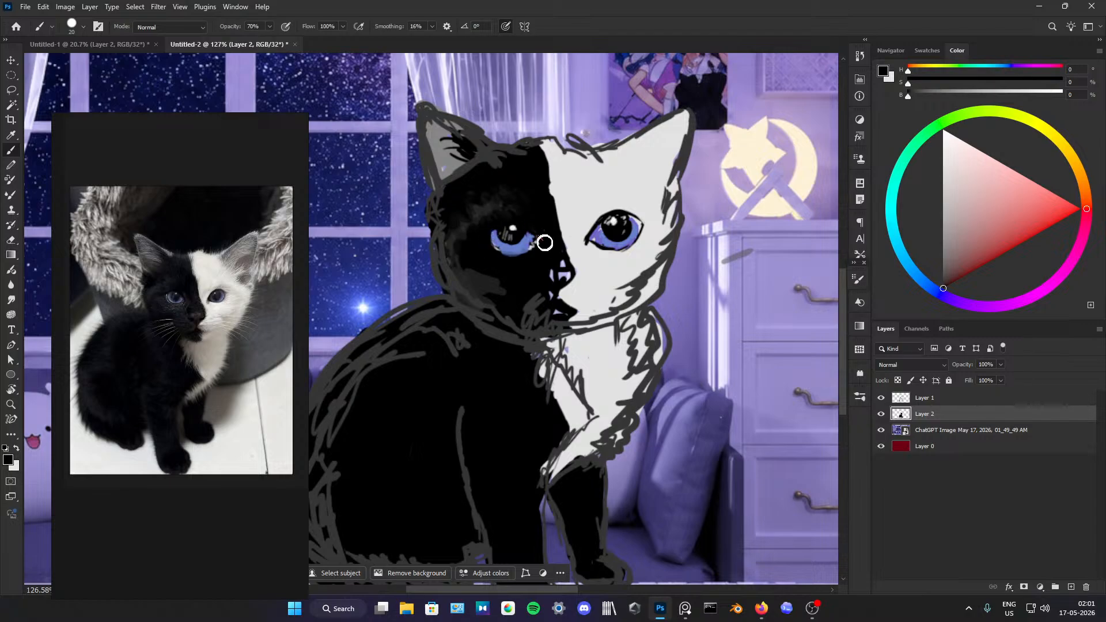
pyautogui.keyDown('alt'); pyautogui.click(510, 229); pyautogui.keyUp('alt')
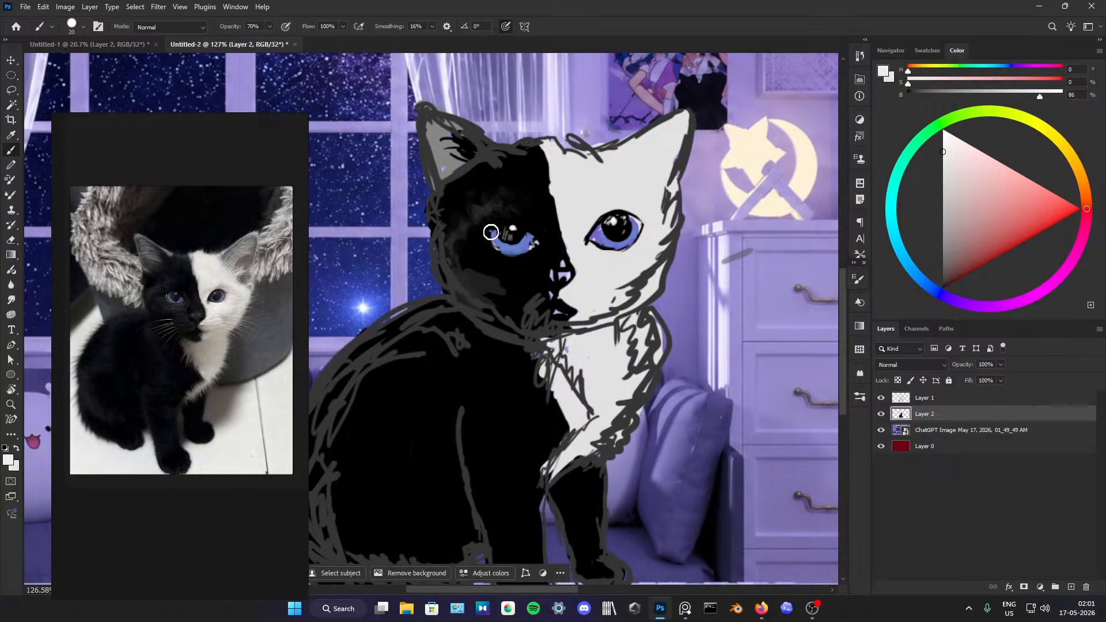
# Step: Add light grey to the outer corner of the black side's eye and touch up the iris and lid edges
pyautogui.moveTo(492, 242)
pyautogui.mouseDown()
pyautogui.moveTo(498, 250)
pyautogui.moveTo(487, 236)
pyautogui.mouseUp()
pyautogui.keyDown('alt'); pyautogui.click(616, 220); pyautogui.keyUp('alt')
pyautogui.keyDown('alt'); pyautogui.click(491, 238); pyautogui.keyUp('alt')
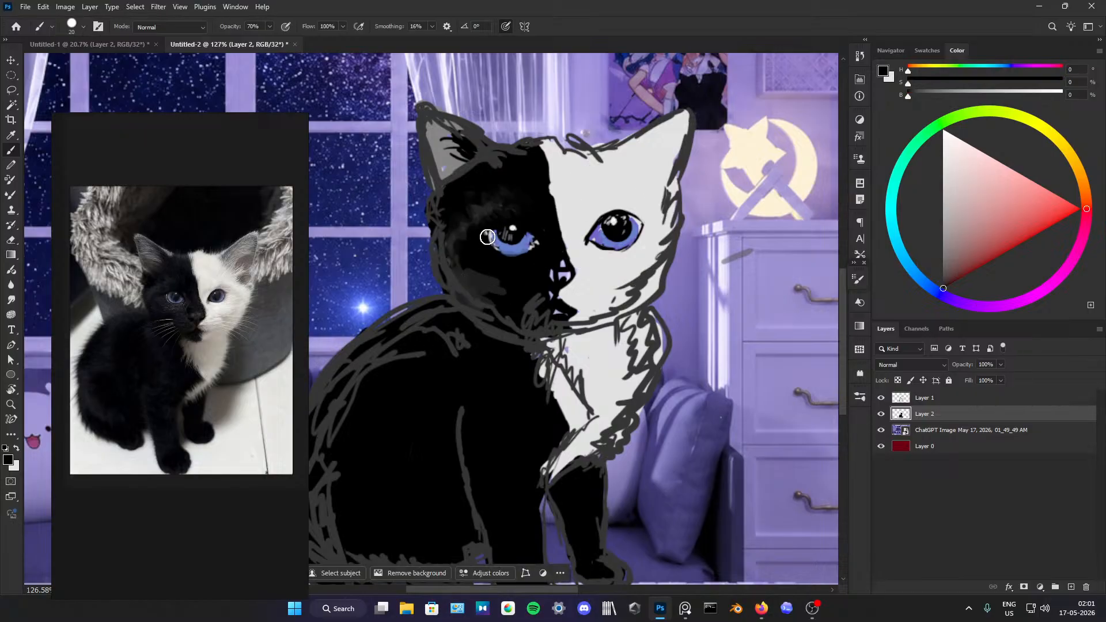
pyautogui.moveTo(492, 233); pyautogui.dragTo(507, 251)
pyautogui.keyDown('alt'); pyautogui.click(510, 237); pyautogui.keyUp('alt')
pyautogui.moveTo(528, 229); pyautogui.dragTo(541, 237)
pyautogui.keyDown('alt'); pyautogui.click(530, 222); pyautogui.keyUp('alt')
# Step: Thin the lower outline of the white side's eye with light grey and reshape its inner corner with black
pyautogui.keyDown('alt'); pyautogui.click(589, 254); pyautogui.keyUp('alt')
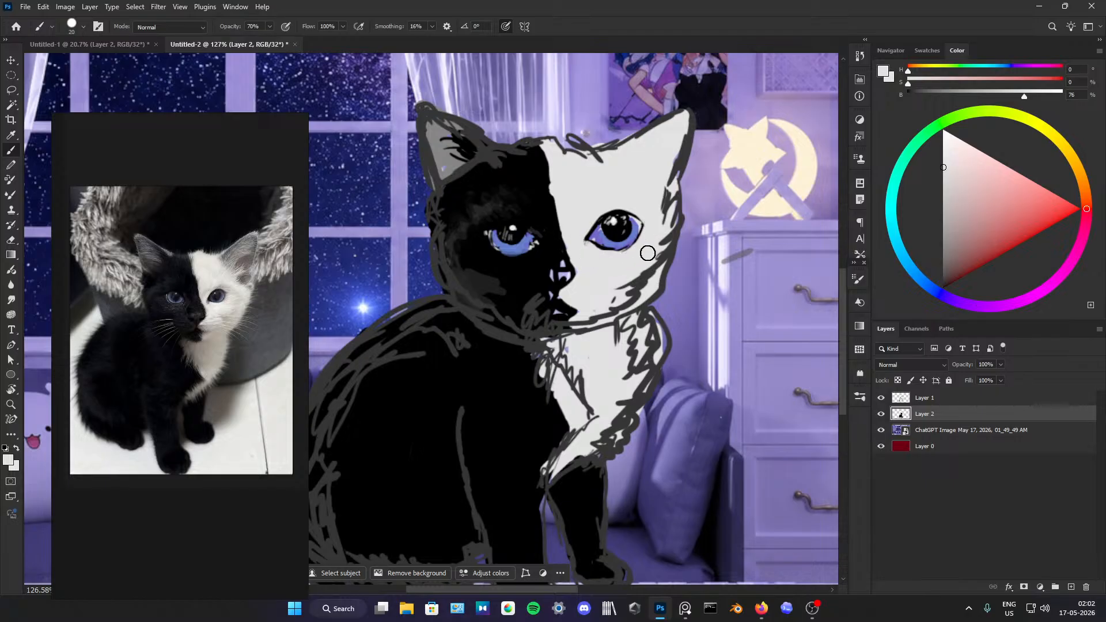
pyautogui.moveTo(636, 252)
pyautogui.mouseDown()
pyautogui.moveTo(595, 247)
pyautogui.moveTo(621, 252)
pyautogui.mouseUp()
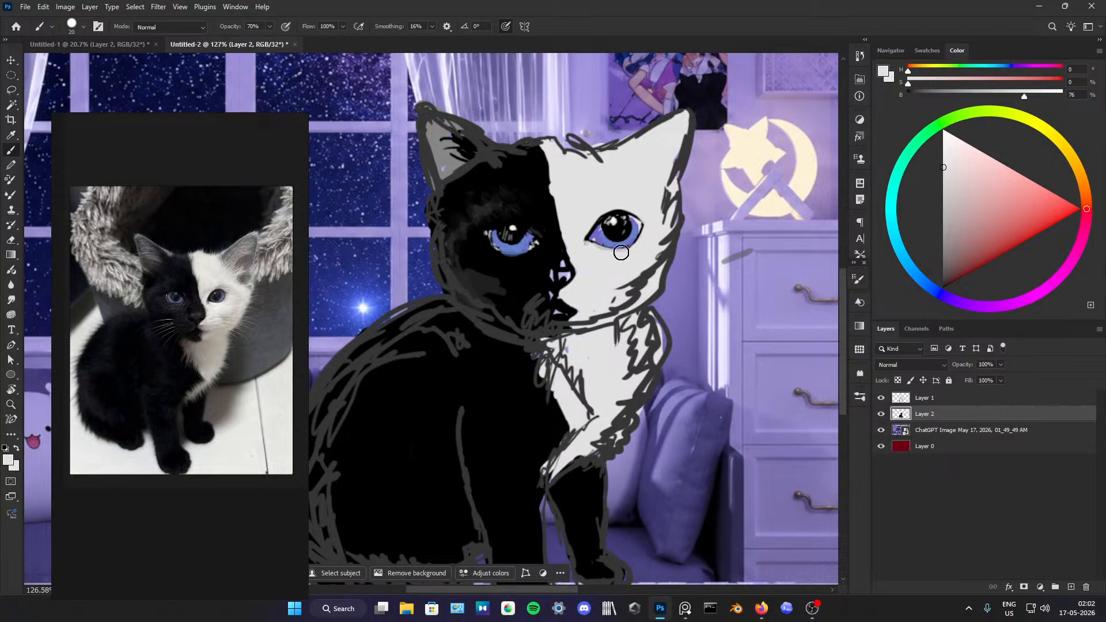
pyautogui.keyDown('alt'); pyautogui.click(592, 237); pyautogui.keyUp('alt')
pyautogui.keyDown('alt'); pyautogui.click(592, 237); pyautogui.keyUp('alt')
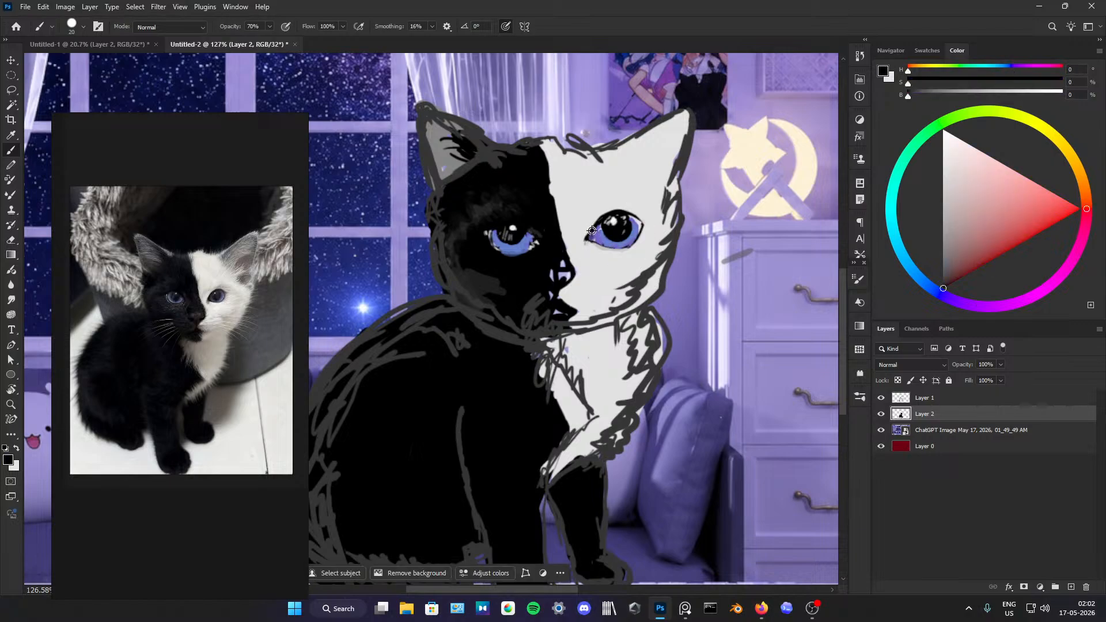
pyautogui.keyDown('alt'); pyautogui.click(594, 227); pyautogui.keyUp('alt')
pyautogui.keyDown('alt'); pyautogui.click(578, 227); pyautogui.keyUp('alt')
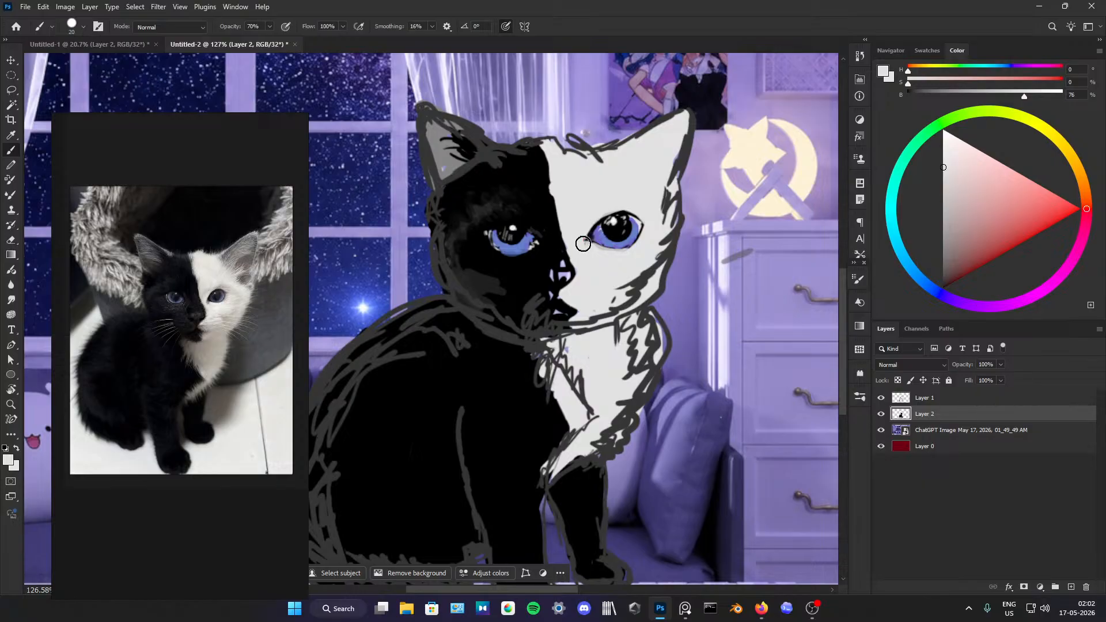
# Step: Clean up the outer edge of the white side's eye with light grey and black, and add blue to the iris
pyautogui.keyDown('alt'); pyautogui.click(639, 235); pyautogui.keyUp('alt')
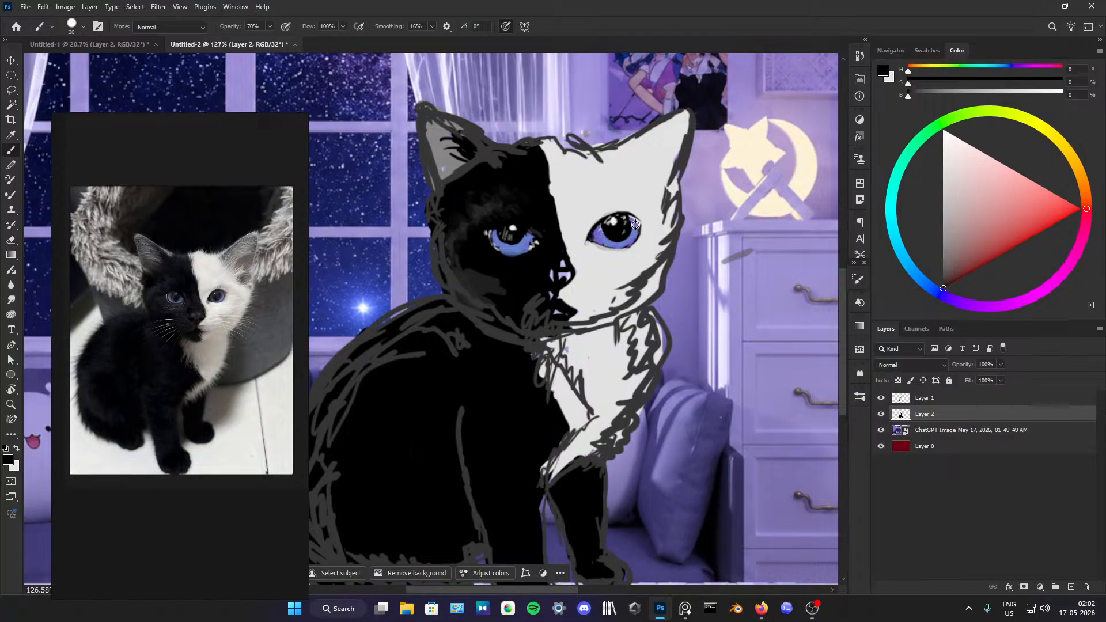
pyautogui.keyDown('alt'); pyautogui.click(635, 223); pyautogui.keyUp('alt')
pyautogui.keyDown('alt'); pyautogui.click(633, 223); pyautogui.keyUp('alt')
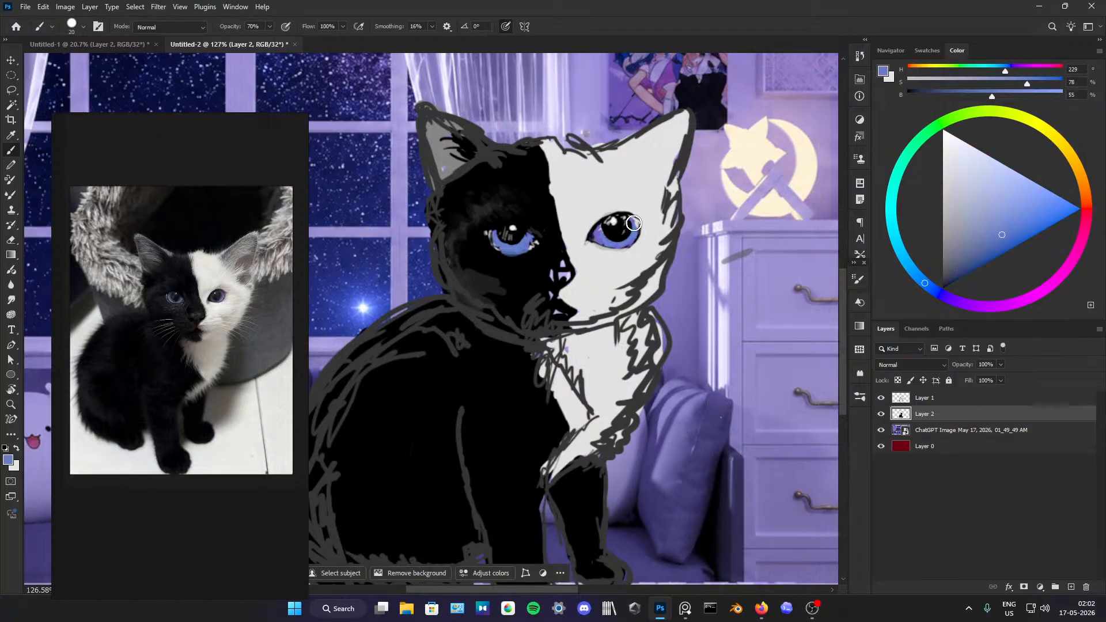
pyautogui.moveTo(635, 222)
pyautogui.mouseDown()
pyautogui.moveTo(629, 216)
pyautogui.moveTo(637, 227)
pyautogui.mouseUp()
# Step: Fill the kitten's nose with pale lavender and tidy the area beneath it with light grey and black
pyautogui.keyDown('alt'); pyautogui.click(561, 269); pyautogui.keyUp('alt')
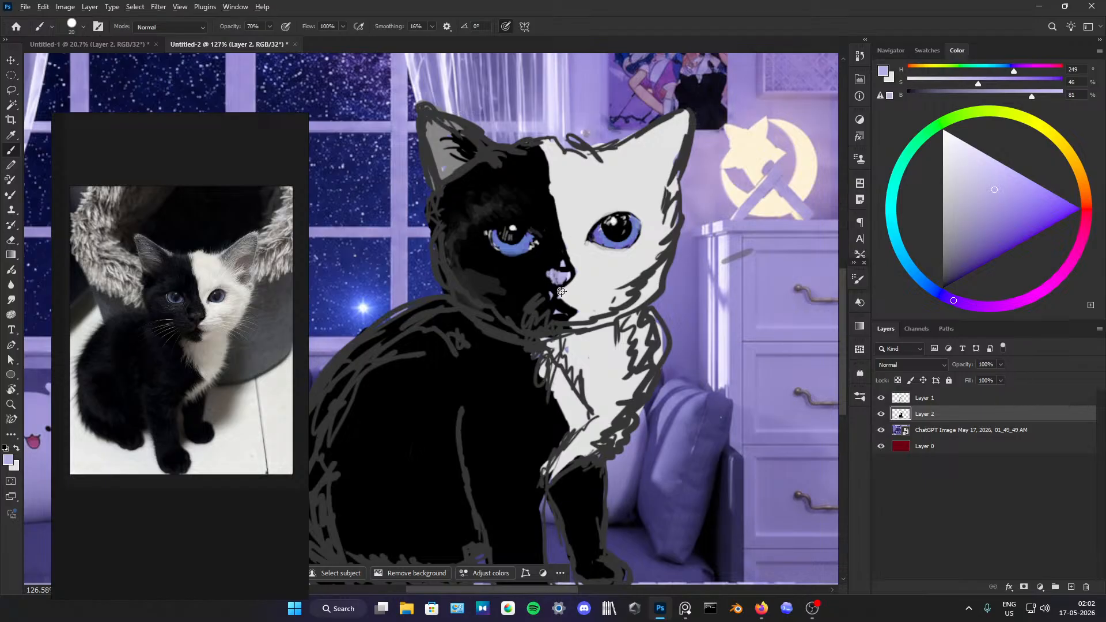
pyautogui.keyDown('alt'); pyautogui.click(569, 289); pyautogui.keyUp('alt')
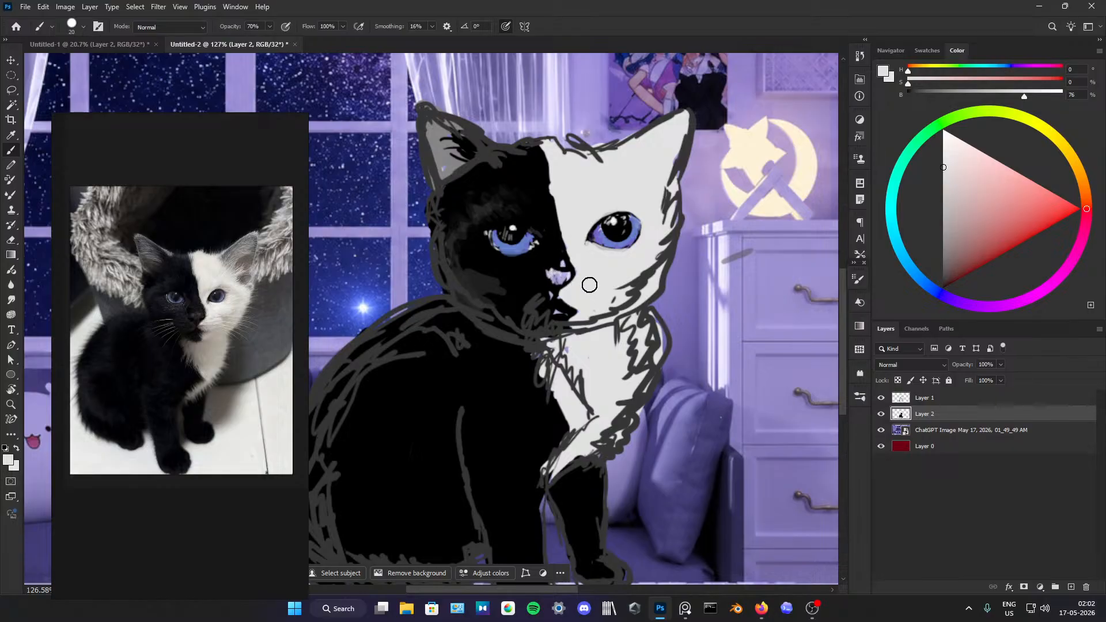
pyautogui.keyDown('alt'); pyautogui.click(541, 298); pyautogui.keyUp('alt')
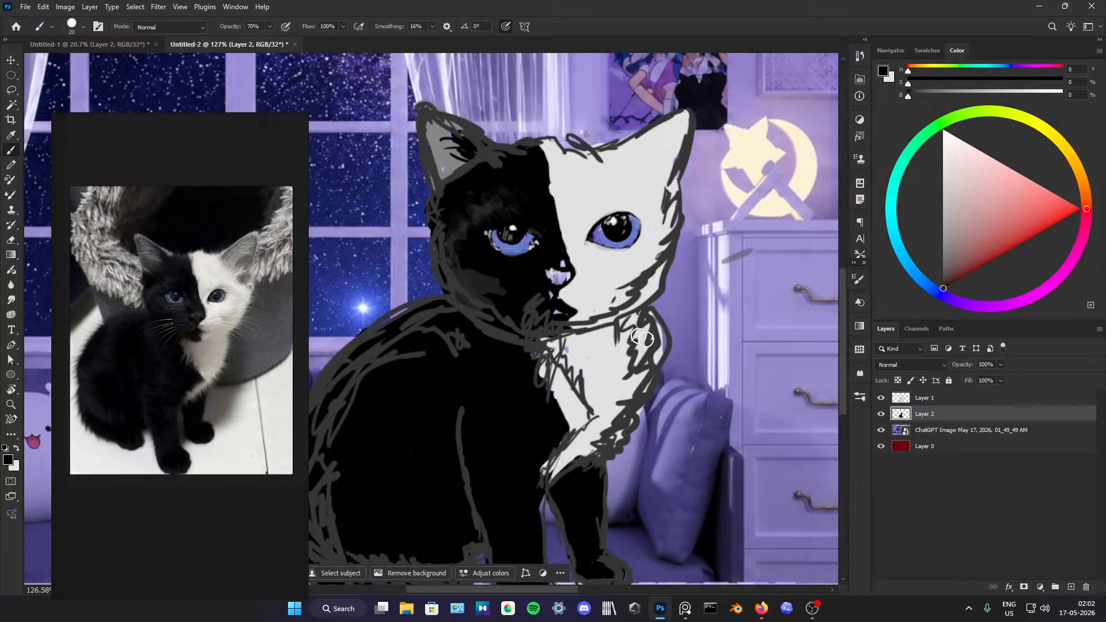
pyautogui.scroll(-8, 602, 271)
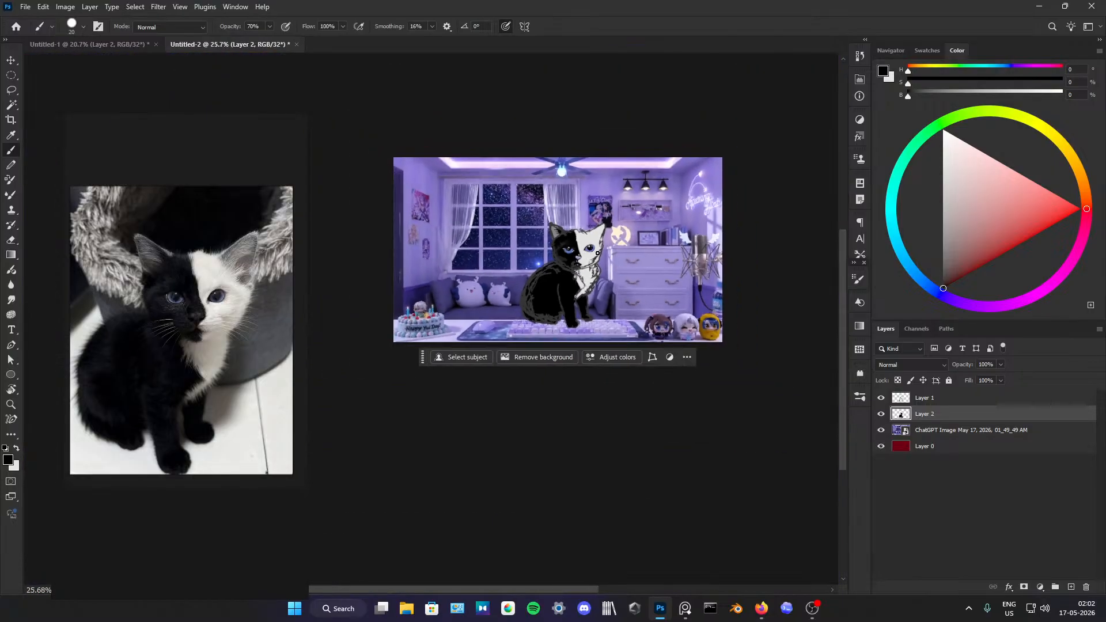
pyautogui.scroll(3, 597, 252)
pyautogui.scroll(2, 559, 286)
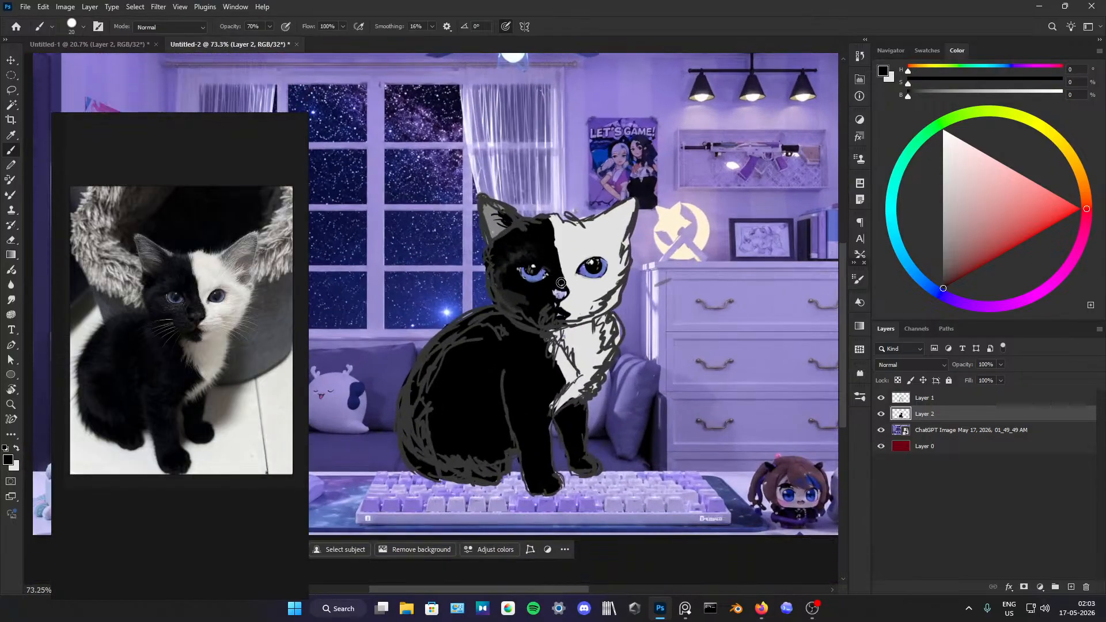
pyautogui.scroll(-3, 562, 283)
pyautogui.scroll(2, 591, 292)
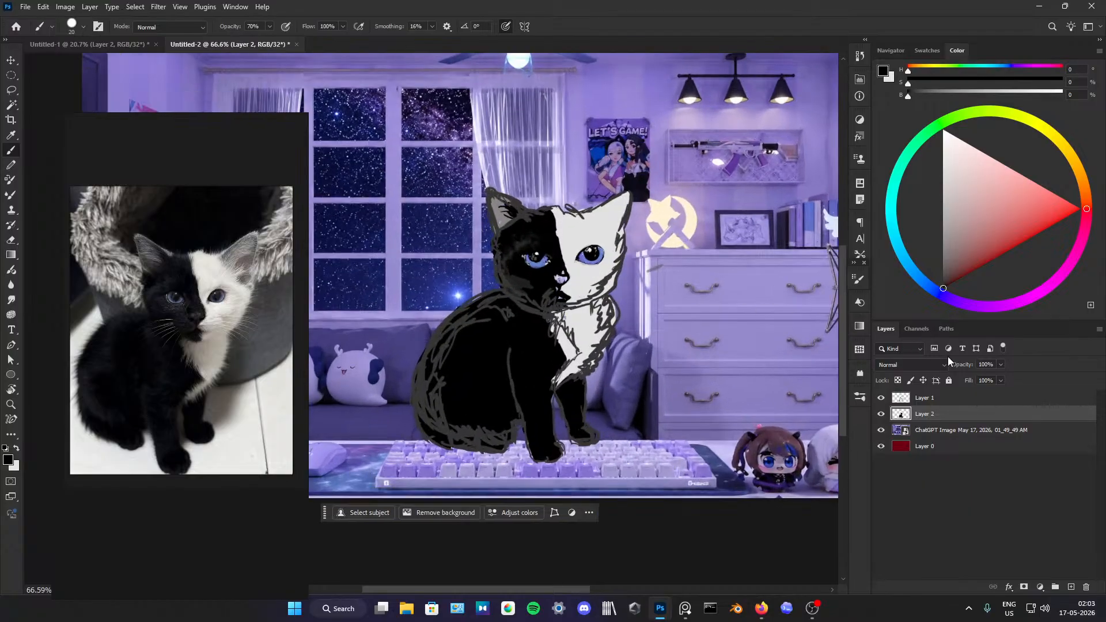
# Step: Compare the kitten with and without the sketch lines on Layer 1, leaving that layer hidden
pyautogui.click(944, 400)
pyautogui.click(881, 397)
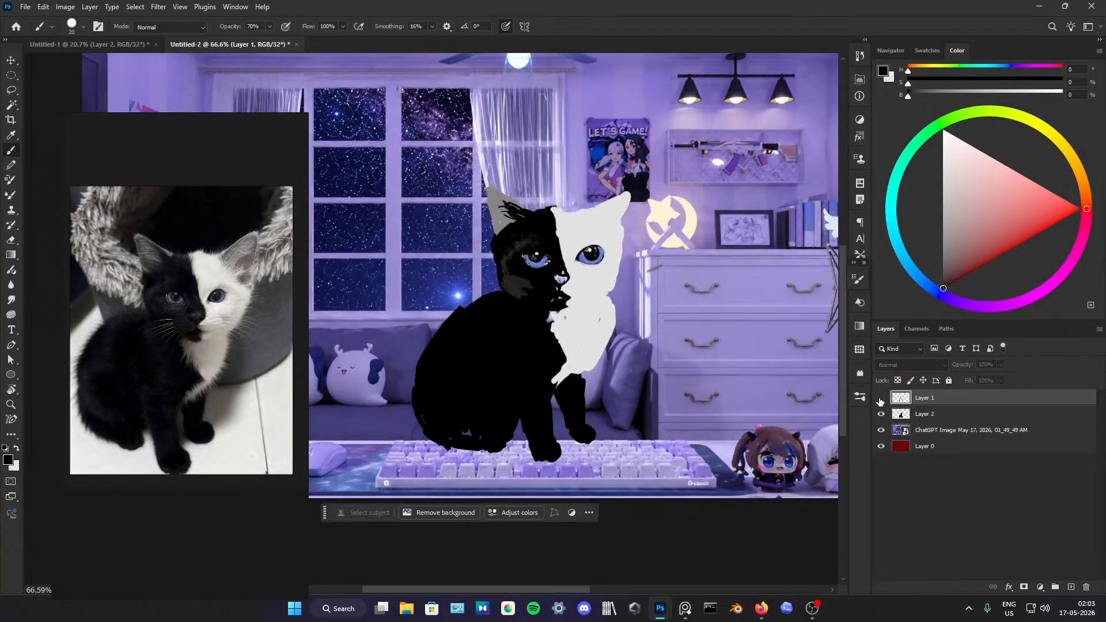
pyautogui.click(879, 398)
pyautogui.click(880, 399)
pyautogui.click(880, 398)
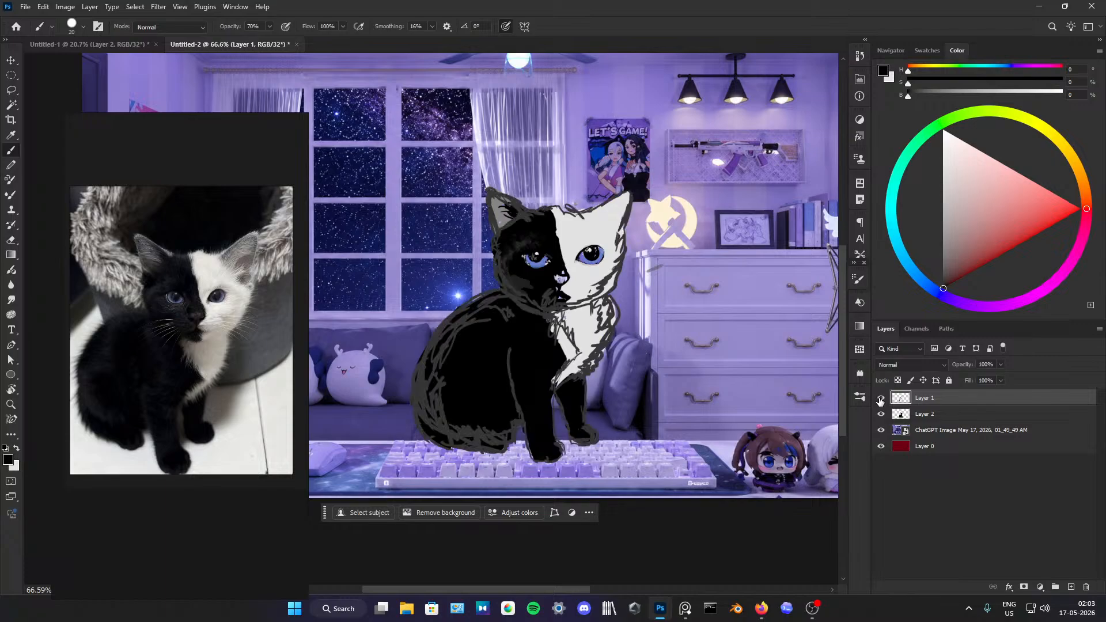
pyautogui.click(880, 398)
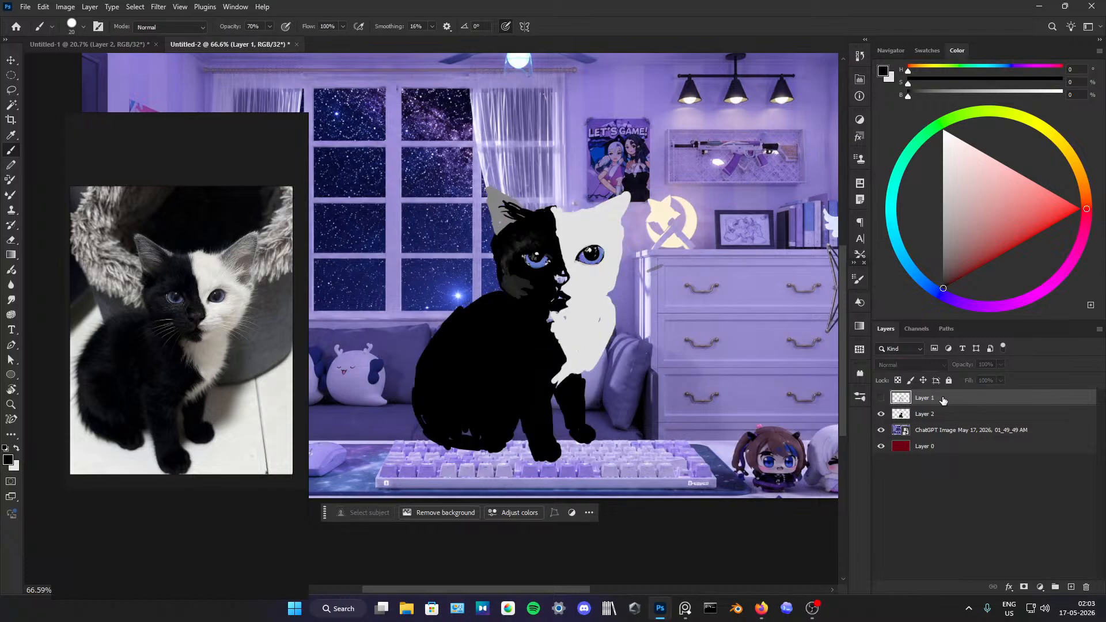
pyautogui.click(880, 397)
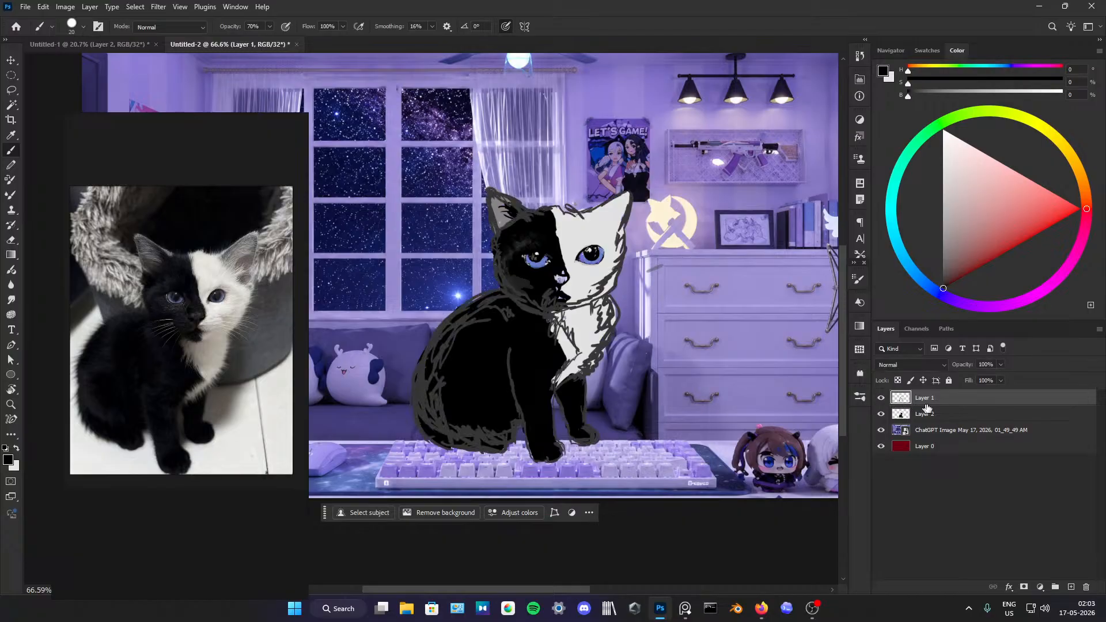
pyautogui.click(880, 398)
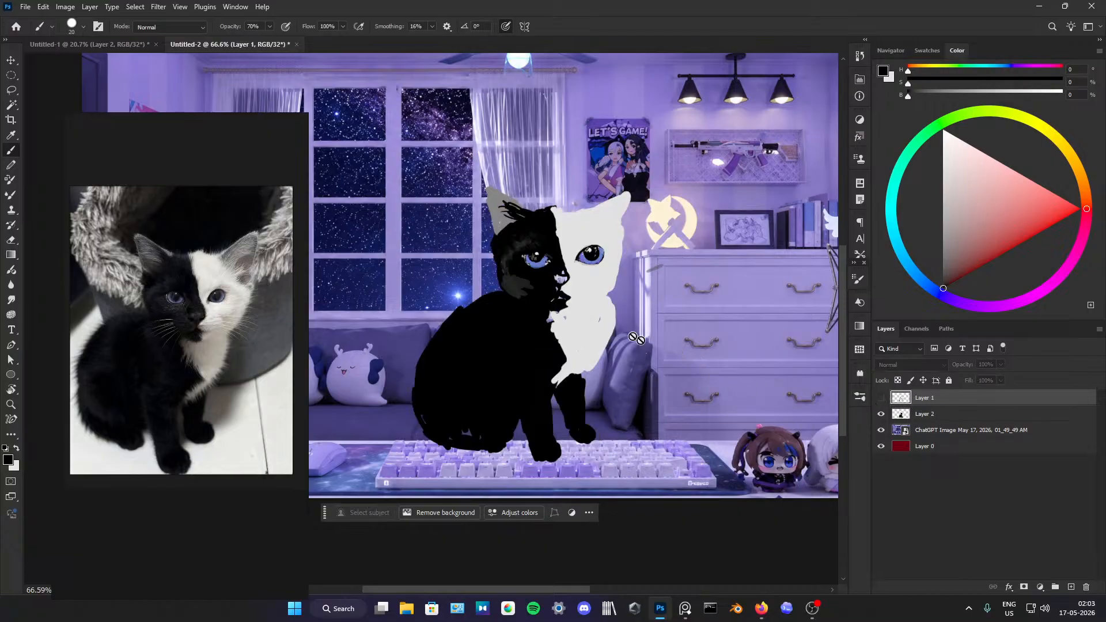
# Step: On Layer 2, fill the gaps in the kitten's white chest and along its neck edge with the chest's light grey
pyautogui.scroll(3, 566, 298)
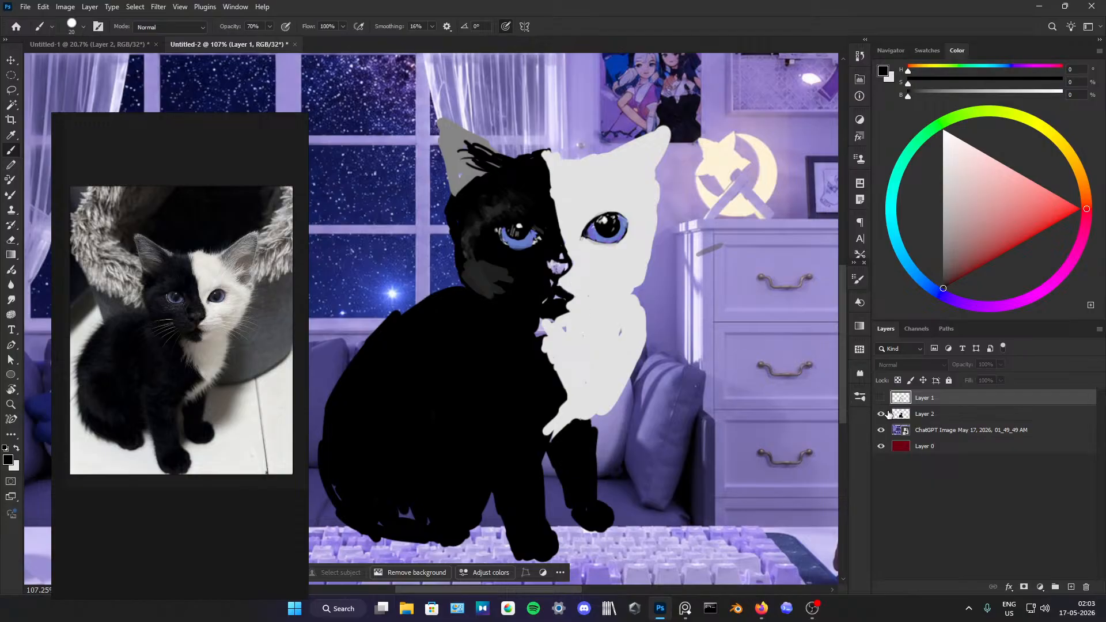
pyautogui.click(924, 414)
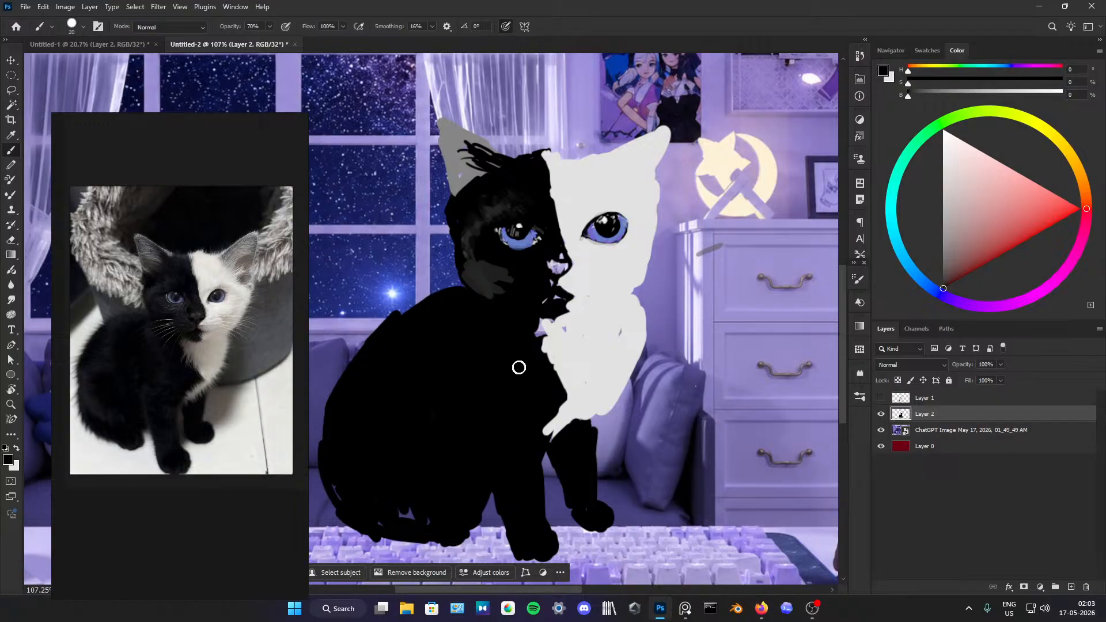
pyautogui.keyDown('alt'); pyautogui.click(550, 337); pyautogui.keyUp('alt')
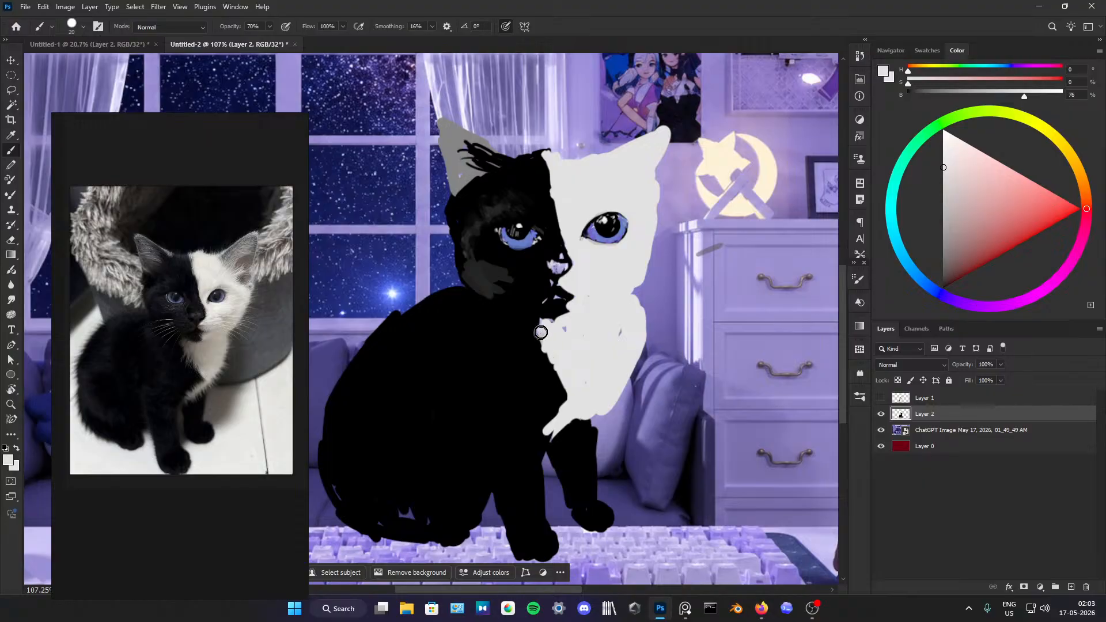
pyautogui.moveTo(547, 327)
pyautogui.mouseDown()
pyautogui.moveTo(567, 320)
pyautogui.moveTo(545, 339)
pyautogui.moveTo(542, 322)
pyautogui.moveTo(558, 351)
pyautogui.moveTo(547, 369)
pyautogui.moveTo(591, 359)
pyautogui.moveTo(615, 376)
pyautogui.moveTo(582, 399)
pyautogui.moveTo(590, 341)
pyautogui.moveTo(615, 335)
pyautogui.mouseUp()
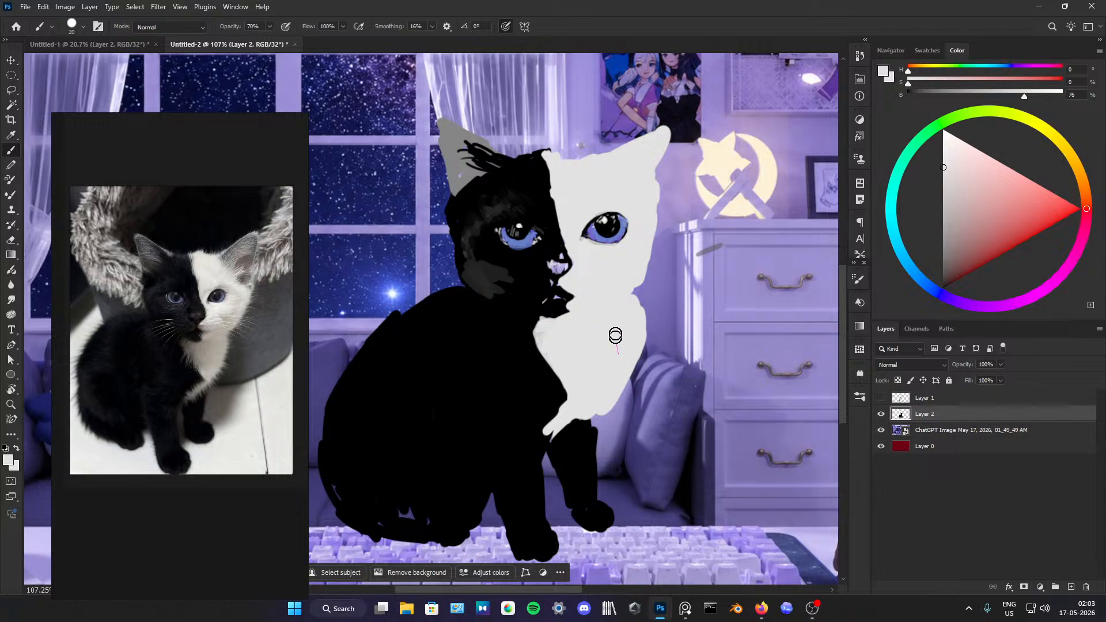
# Step: Shade the black side's ear with black strokes inside it and along its outer edge
pyautogui.keyDown('alt'); pyautogui.click(482, 154); pyautogui.keyUp('alt')
pyautogui.moveTo(467, 158)
pyautogui.mouseDown()
pyautogui.moveTo(452, 136)
pyautogui.moveTo(505, 166)
pyautogui.moveTo(454, 132)
pyautogui.moveTo(493, 167)
pyautogui.moveTo(464, 159)
pyautogui.moveTo(488, 181)
pyautogui.moveTo(454, 160)
pyautogui.moveTo(493, 180)
pyautogui.moveTo(473, 187)
pyautogui.moveTo(510, 166)
pyautogui.moveTo(500, 176)
pyautogui.moveTo(460, 158)
pyautogui.moveTo(471, 166)
pyautogui.moveTo(448, 140)
pyautogui.moveTo(459, 175)
pyautogui.mouseUp()
pyautogui.moveTo(442, 133)
pyautogui.mouseDown()
pyautogui.moveTo(459, 196)
pyautogui.moveTo(442, 125)
pyautogui.moveTo(453, 191)
pyautogui.mouseUp()
pyautogui.moveTo(438, 119); pyautogui.dragTo(451, 197)
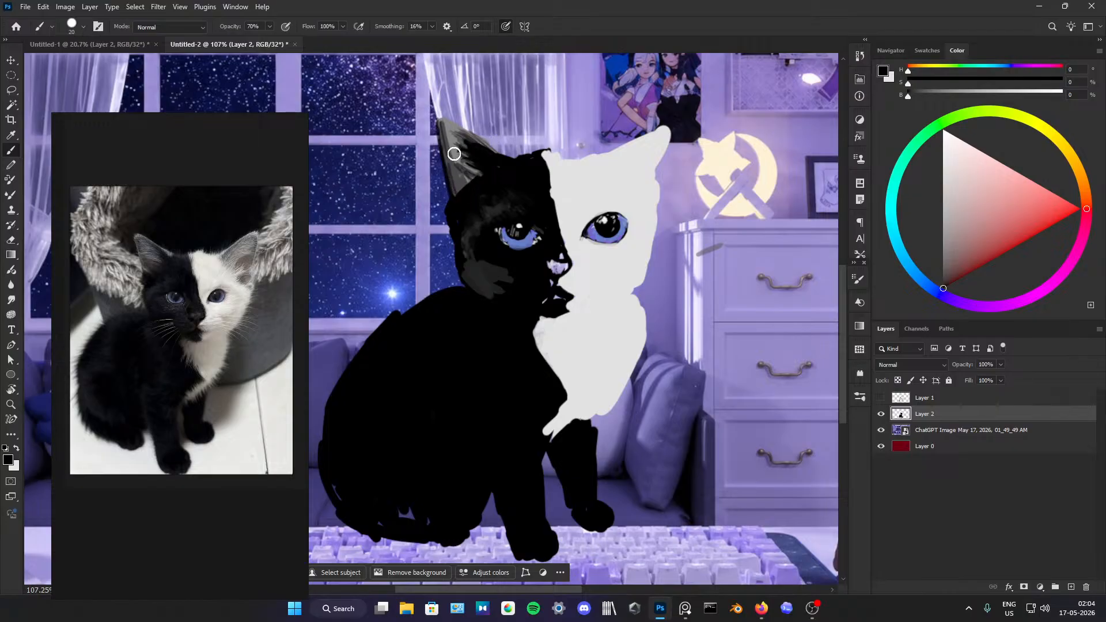
# Step: Add light grey fur strokes inside the black side's ear and break them up with thin black strokes
pyautogui.keyDown('alt'); pyautogui.click(582, 183); pyautogui.keyUp('alt')
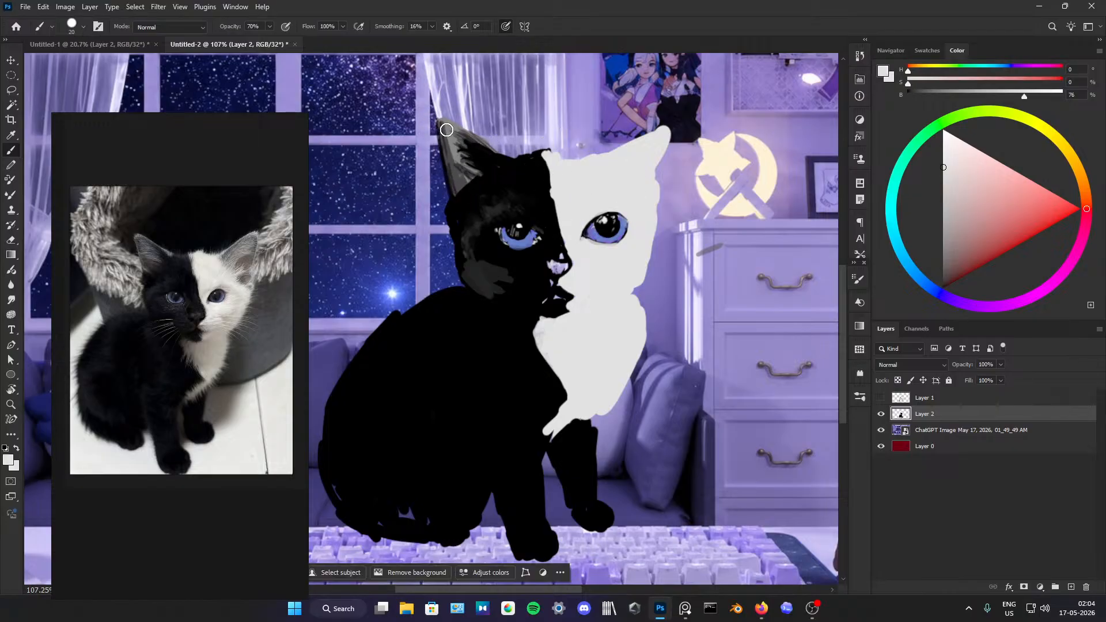
pyautogui.moveTo(457, 141); pyautogui.dragTo(465, 166)
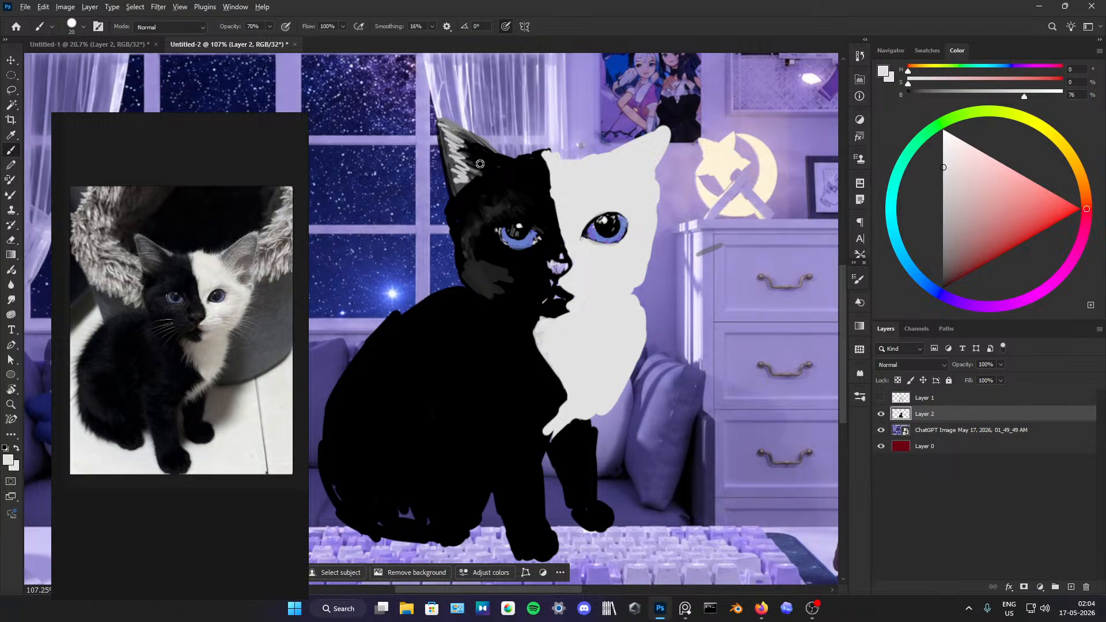
pyautogui.keyDown('alt'); pyautogui.click(476, 182); pyautogui.keyUp('alt')
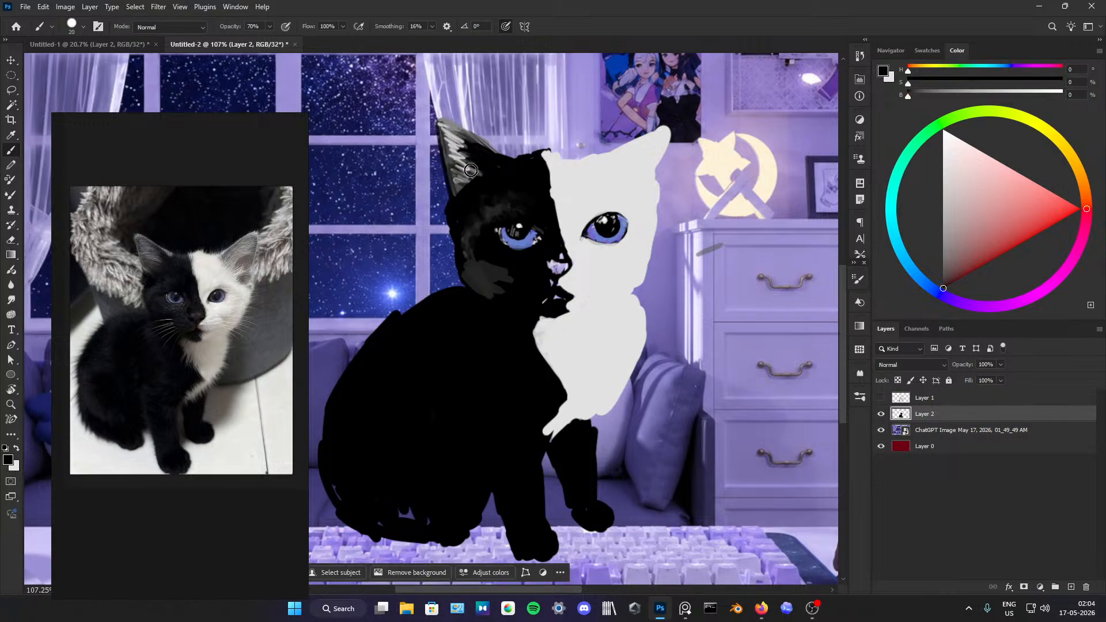
pyautogui.moveTo(470, 170)
pyautogui.mouseDown()
pyautogui.moveTo(449, 128)
pyautogui.moveTo(512, 168)
pyautogui.mouseUp()
pyautogui.moveTo(452, 127)
pyautogui.mouseDown()
pyautogui.moveTo(464, 166)
pyautogui.moveTo(492, 183)
pyautogui.moveTo(459, 185)
pyautogui.mouseUp()
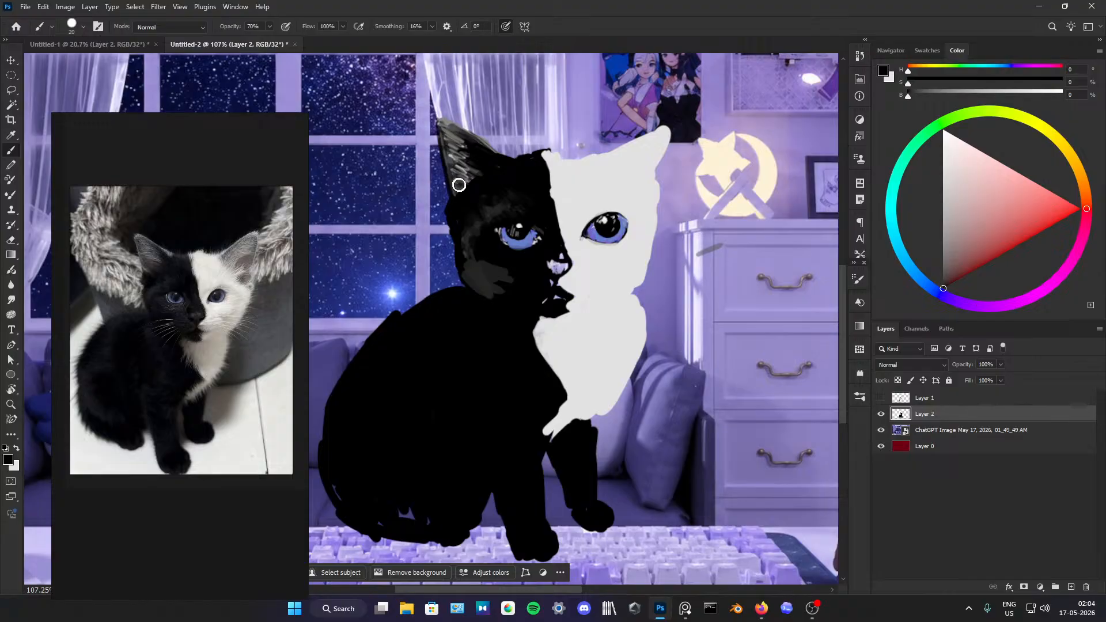
# Step: Blend a muted pinkish grey (H 0, S 31, B 50) and dark grey into the inside of the black side's ear
pyautogui.click(938, 213)
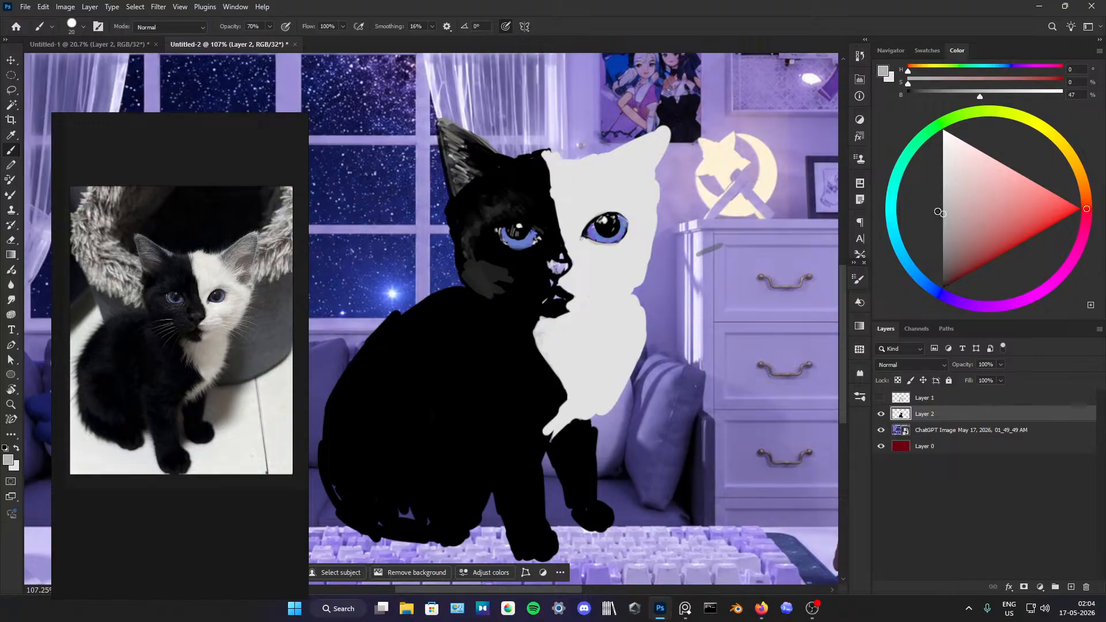
pyautogui.moveTo(939, 213); pyautogui.dragTo(964, 220)
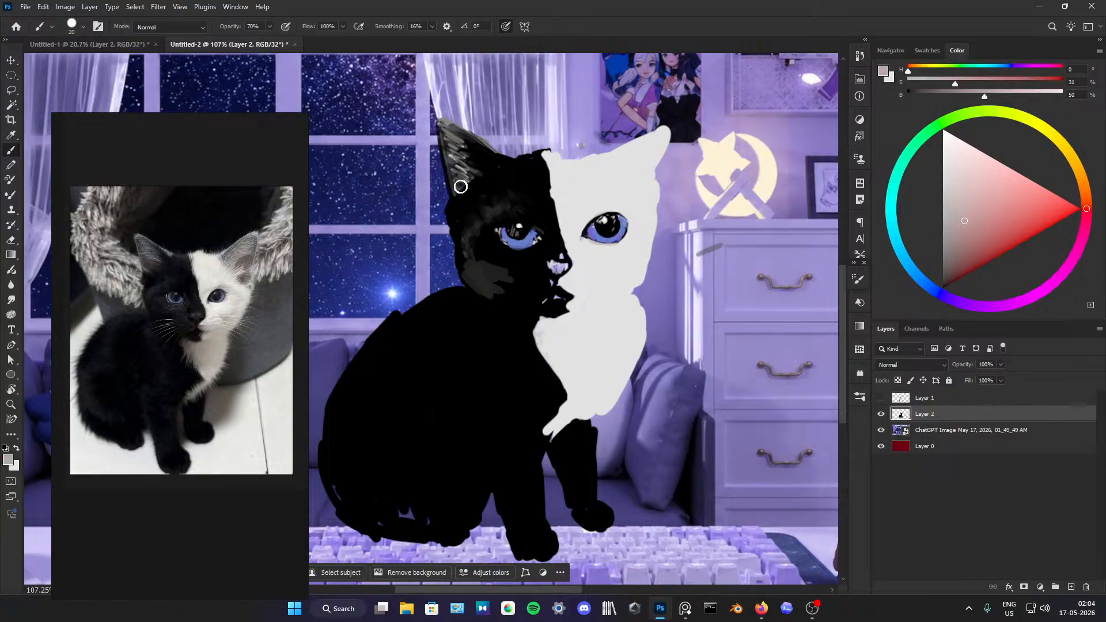
pyautogui.moveTo(461, 186)
pyautogui.mouseDown()
pyautogui.moveTo(475, 168)
pyautogui.moveTo(458, 157)
pyautogui.moveTo(458, 186)
pyautogui.mouseUp()
pyautogui.keyDown('alt'); pyautogui.click(453, 157); pyautogui.keyUp('alt')
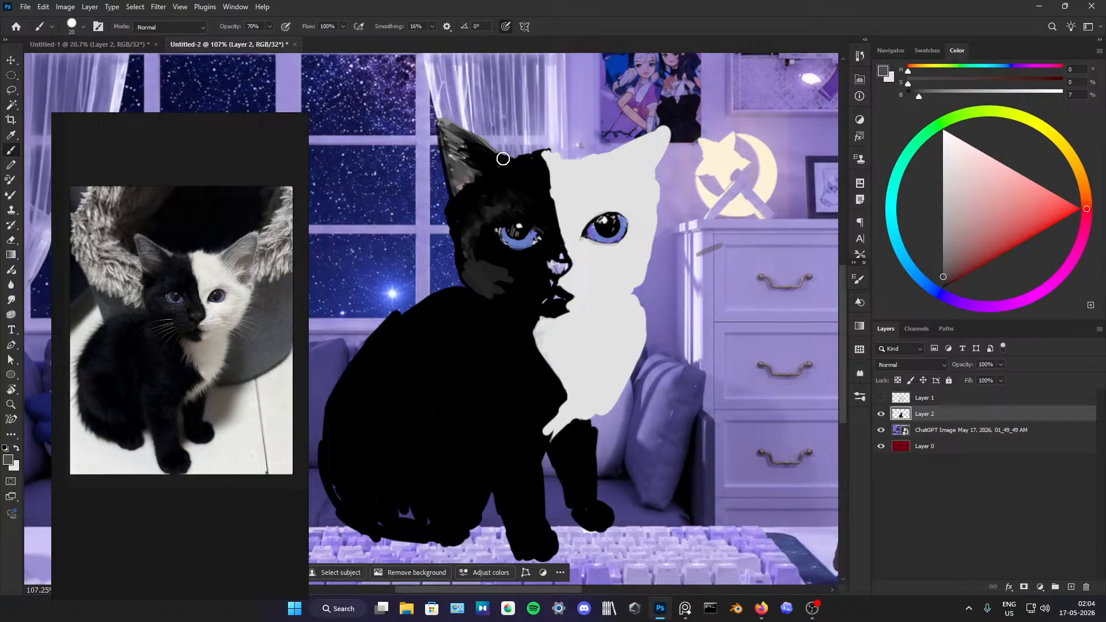
# Step: Repaint the kitten's nose in lavender tones and clean up its outline with black
pyautogui.scroll(-6, 461, 105)
pyautogui.scroll(6, 512, 132)
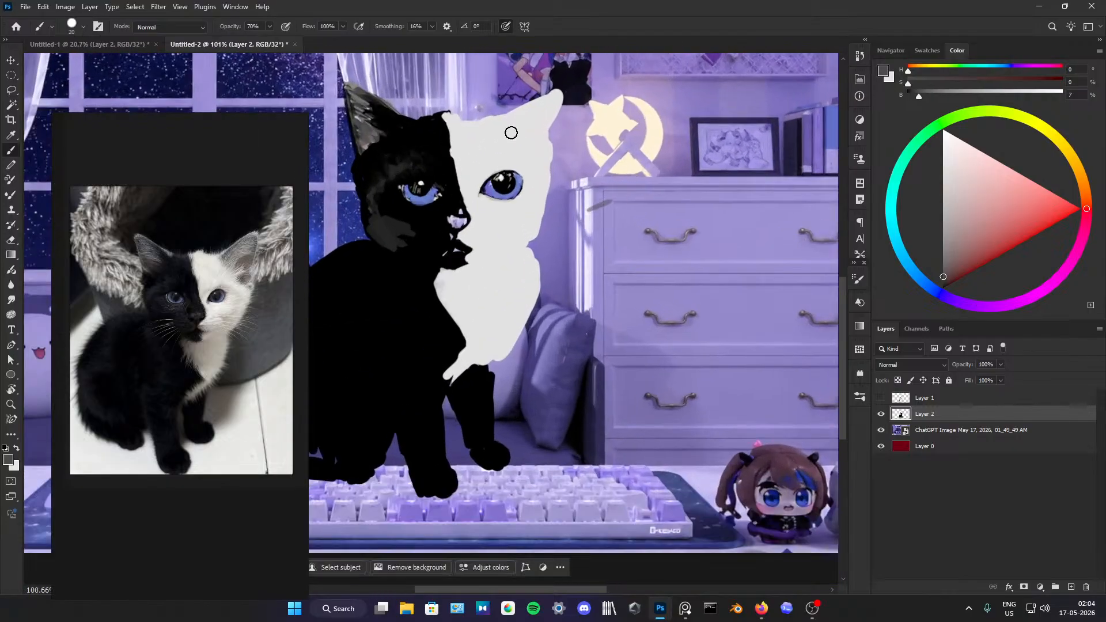
pyautogui.scroll(3, 512, 138)
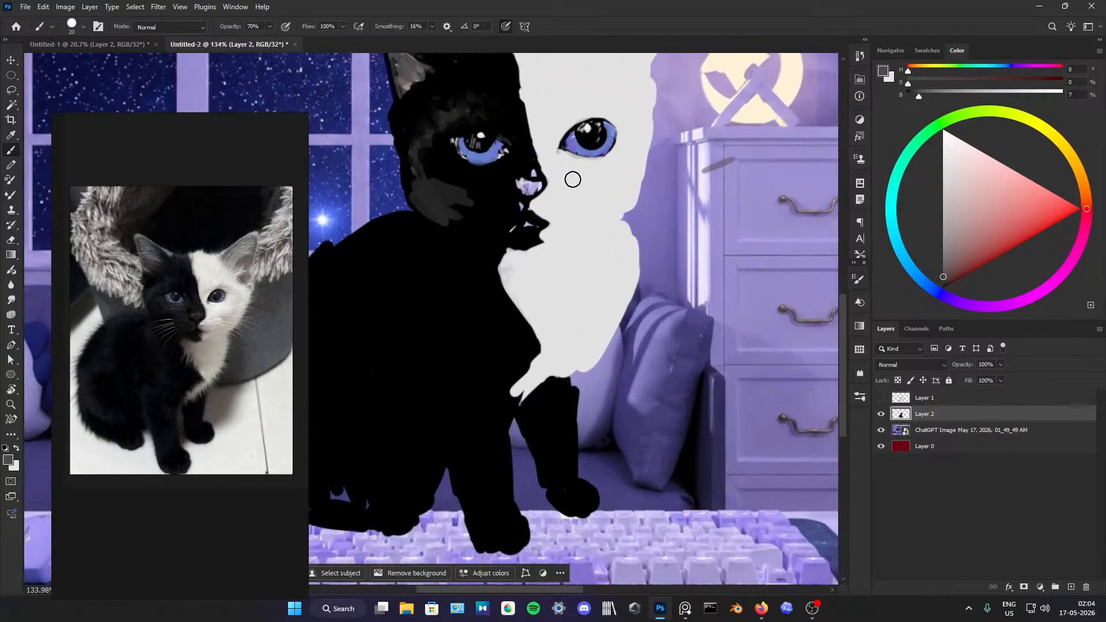
pyautogui.keyDown('alt'); pyautogui.click(525, 155); pyautogui.keyUp('alt')
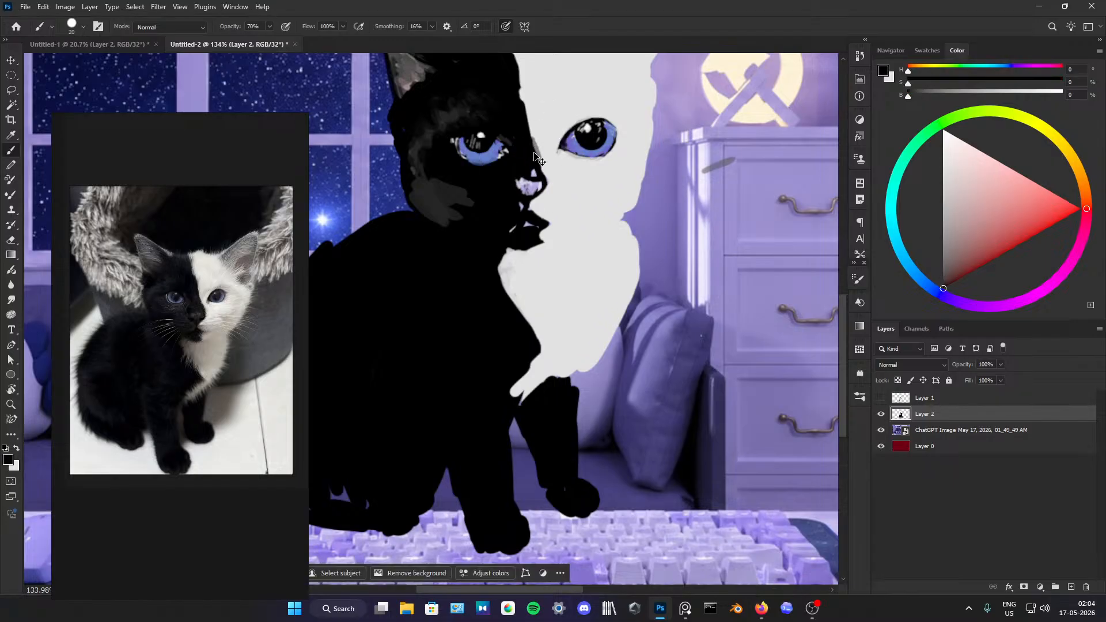
pyautogui.keyDown('alt'); pyautogui.click(527, 186); pyautogui.keyUp('alt')
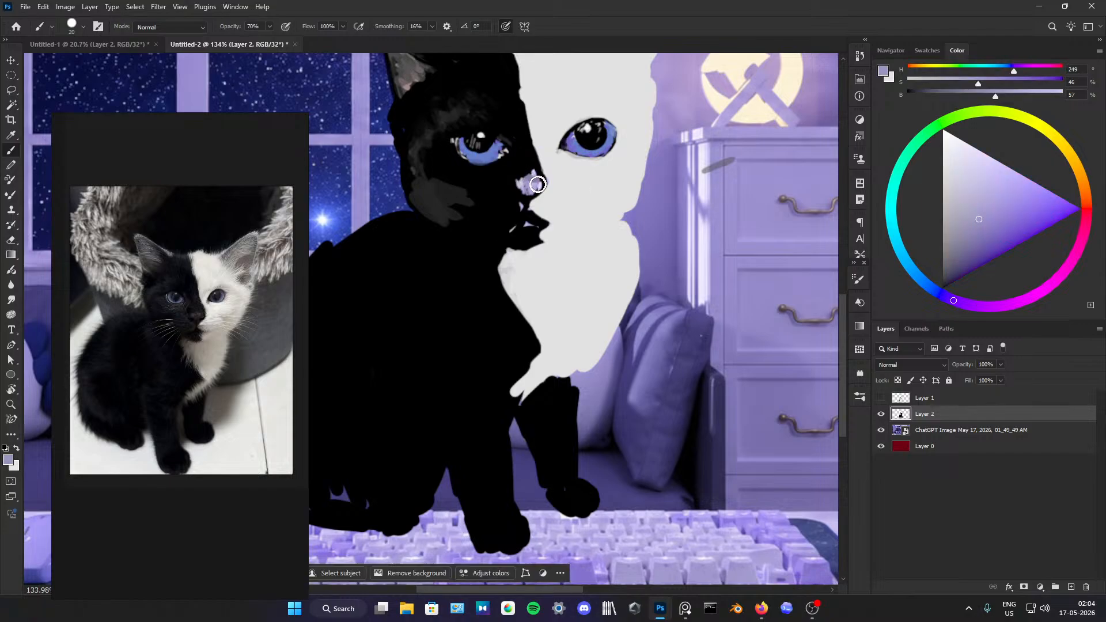
pyautogui.keyDown('alt'); pyautogui.click(524, 194); pyautogui.keyUp('alt')
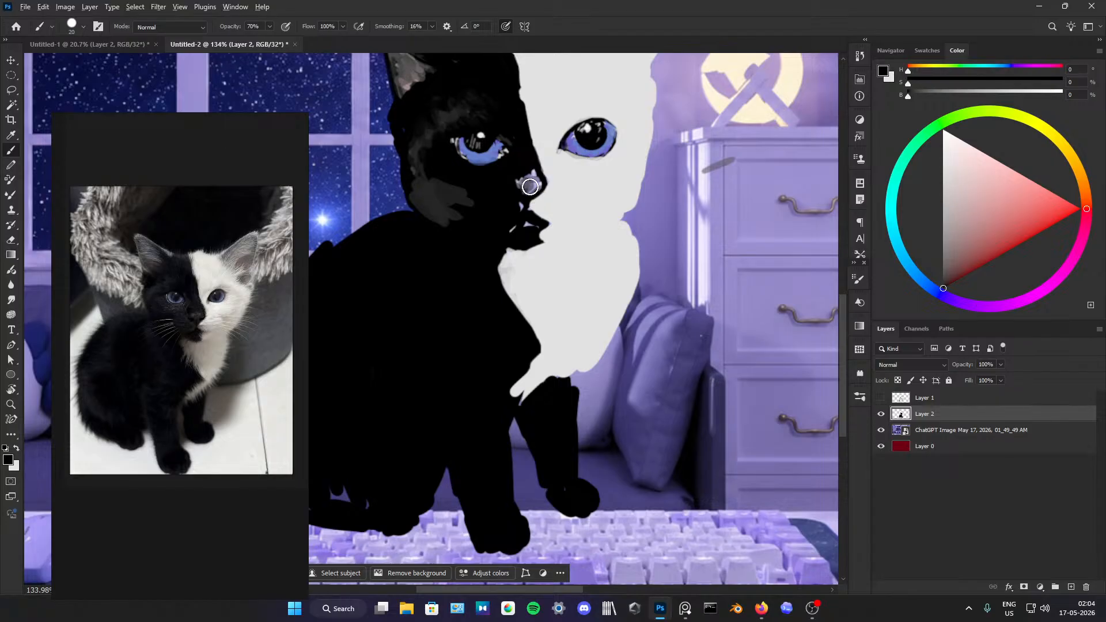
pyautogui.keyDown('alt'); pyautogui.click(530, 194); pyautogui.keyUp('alt')
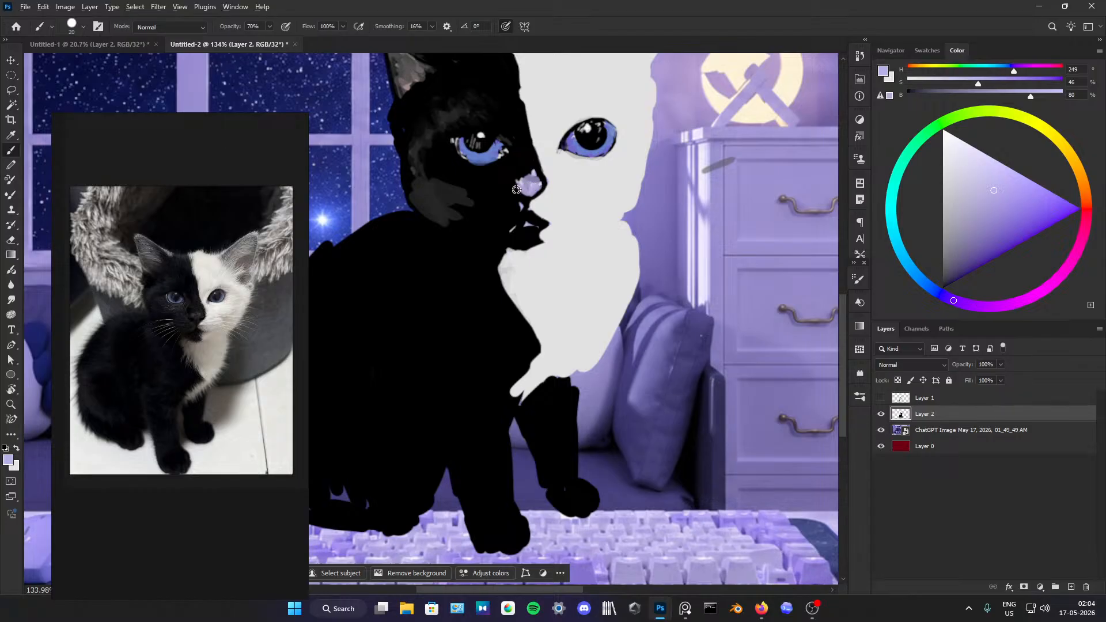
pyautogui.keyDown('alt'); pyautogui.click(516, 190); pyautogui.keyUp('alt')
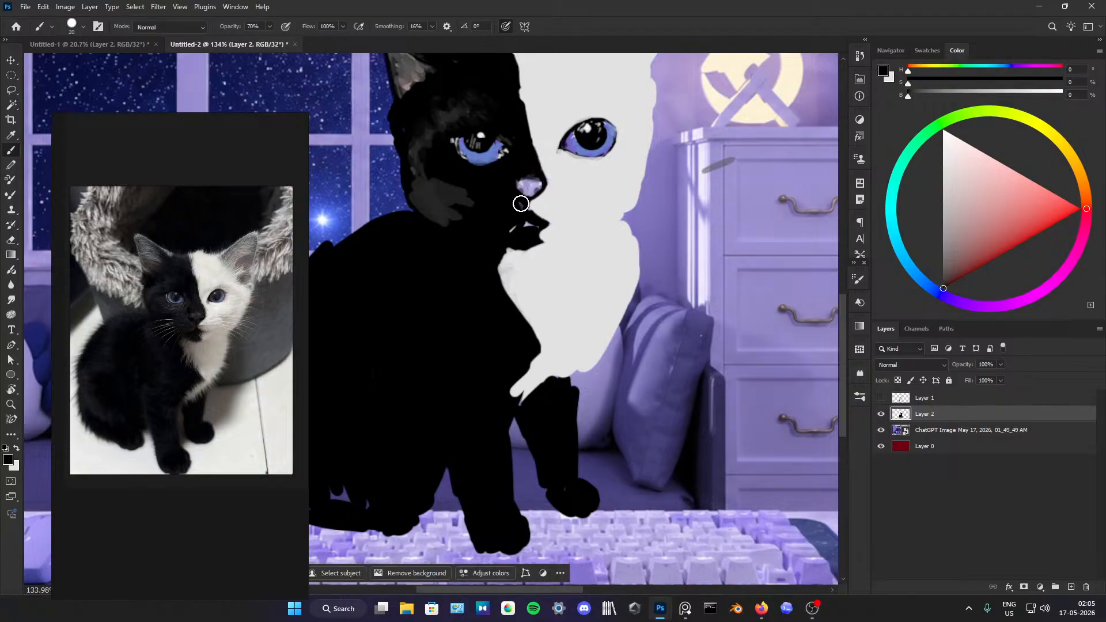
# Step: Undo the last stroke, trim the mouth's outline with light grey and fill the gaps around the mouth with black
pyautogui.hotkey('ctrl', 'z')
pyautogui.keyDown('alt'); pyautogui.click(547, 210); pyautogui.keyUp('alt')
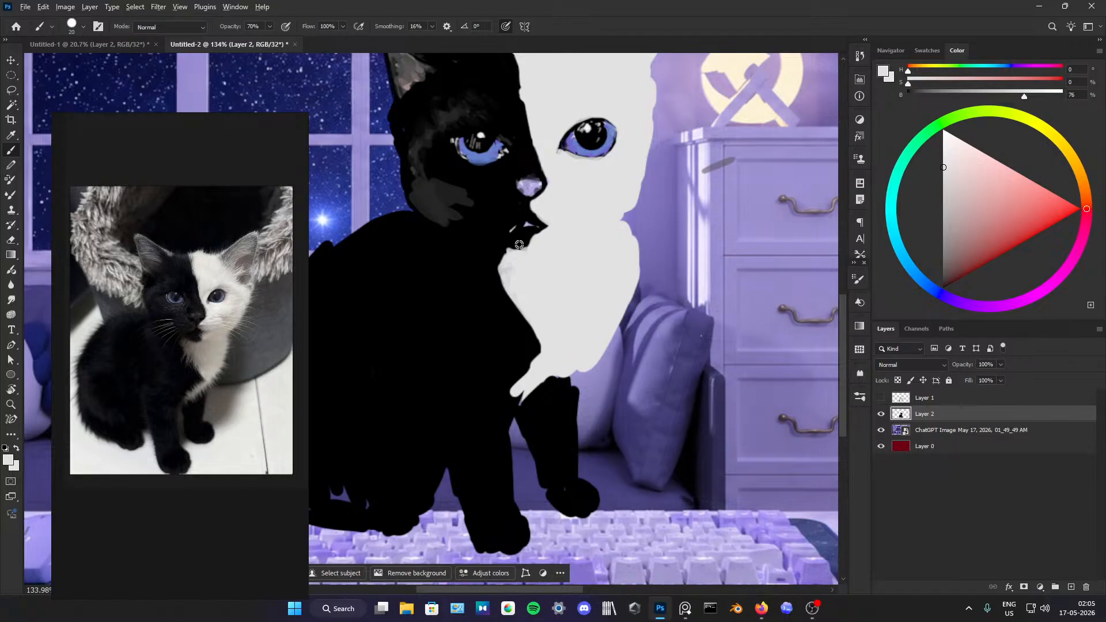
pyautogui.keyDown('alt'); pyautogui.click(520, 252); pyautogui.keyUp('alt')
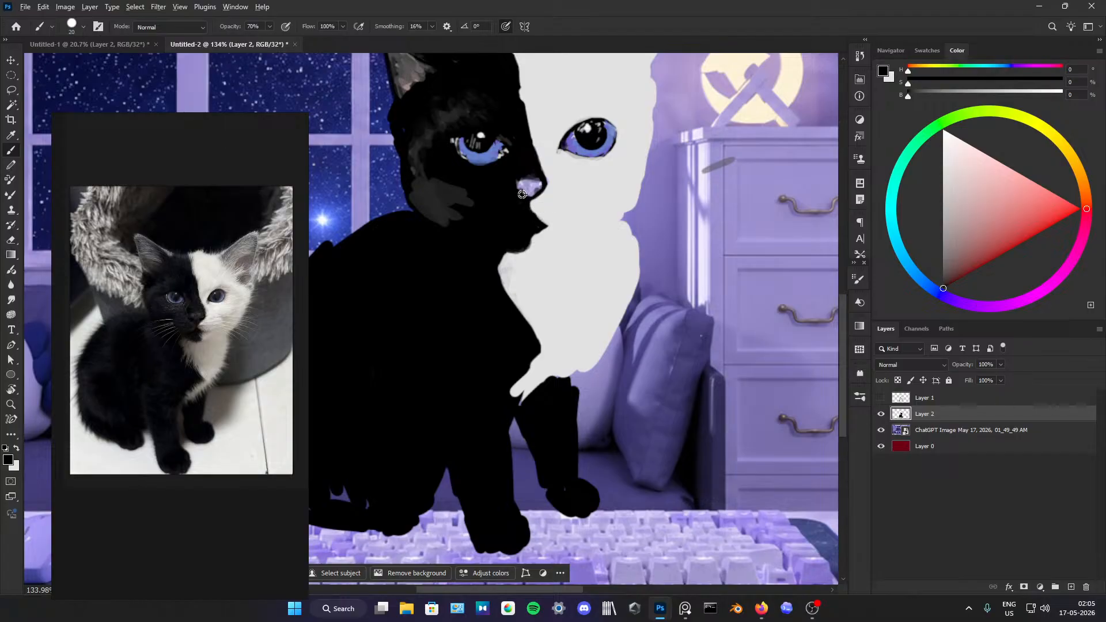
# Step: Darken the grey patches on the black side's cheek and forehead with black
pyautogui.scroll(-4, 518, 190)
pyautogui.scroll(4, 506, 168)
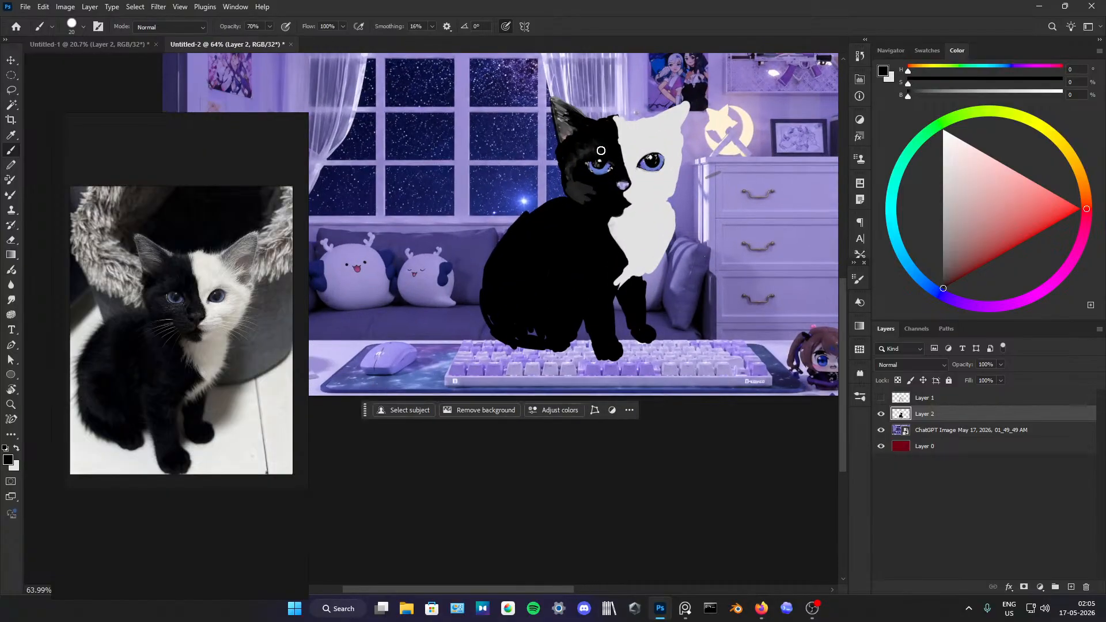
pyautogui.scroll(-3, 578, 195)
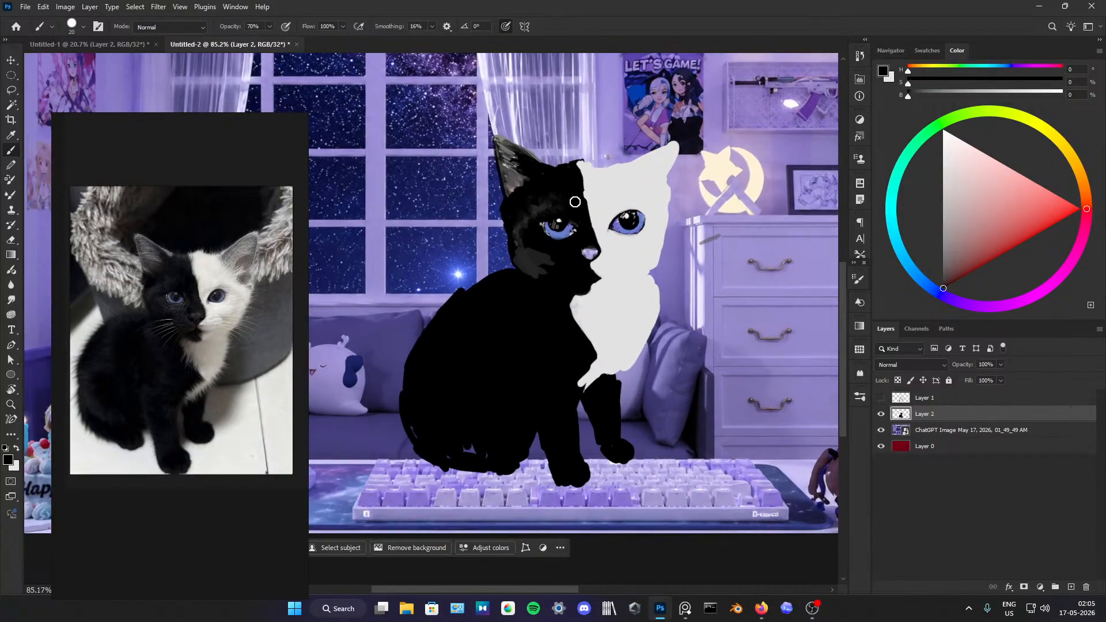
pyautogui.scroll(3, 576, 202)
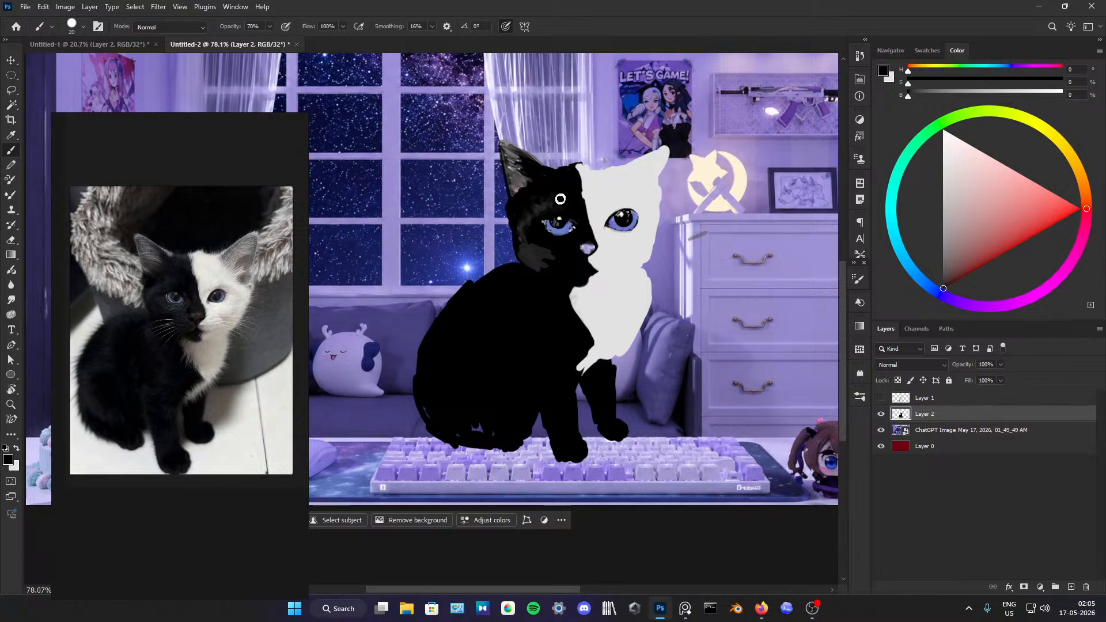
pyautogui.moveTo(555, 272)
pyautogui.mouseDown()
pyautogui.moveTo(532, 247)
pyautogui.moveTo(517, 217)
pyautogui.moveTo(528, 212)
pyautogui.moveTo(512, 206)
pyautogui.moveTo(515, 243)
pyautogui.moveTo(508, 205)
pyautogui.moveTo(522, 234)
pyautogui.mouseUp()
pyautogui.moveTo(563, 173)
pyautogui.mouseDown()
pyautogui.moveTo(551, 174)
pyautogui.moveTo(563, 170)
pyautogui.mouseUp()
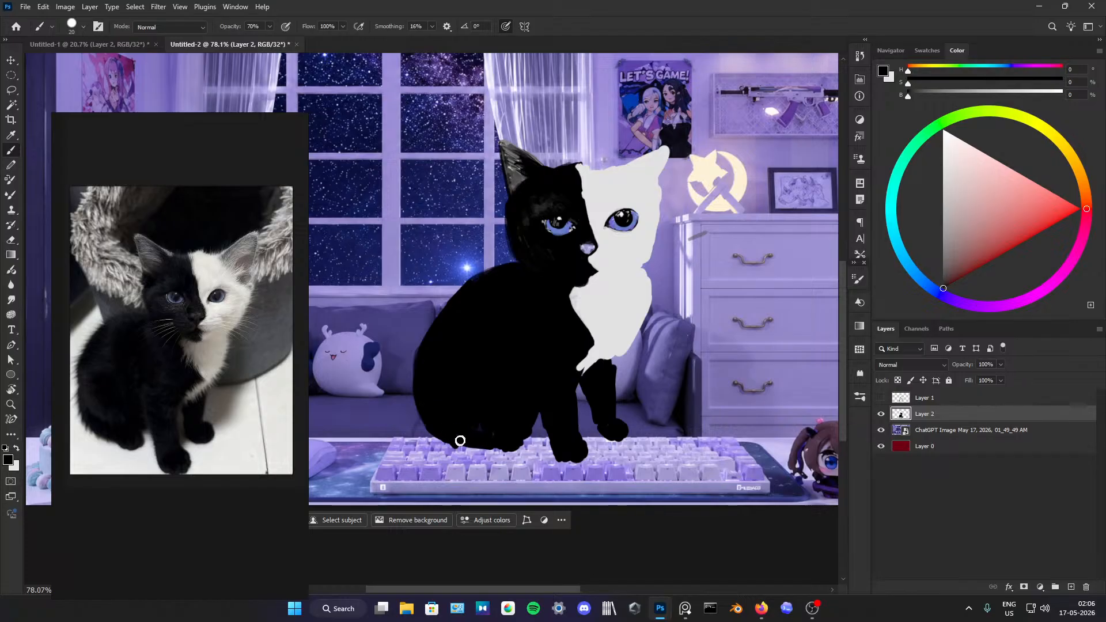
# Step: Fill the gaps along the bottom of the kitten's body and round out both front paws with black
pyautogui.moveTo(461, 441); pyautogui.dragTo(485, 449)
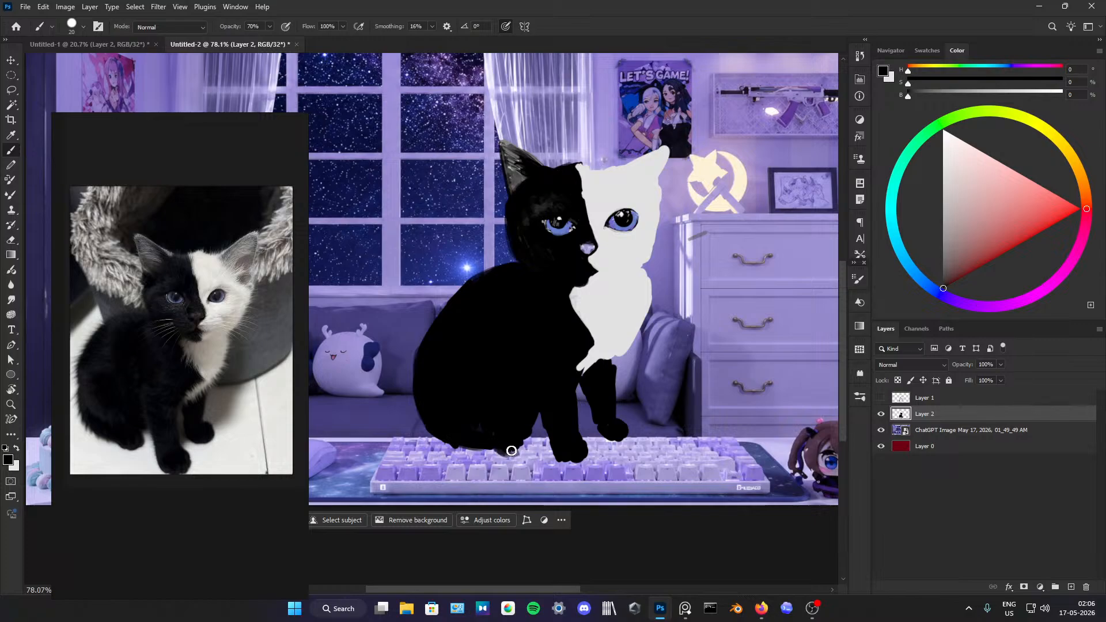
pyautogui.moveTo(516, 447); pyautogui.dragTo(472, 425)
pyautogui.moveTo(595, 430)
pyautogui.mouseDown()
pyautogui.moveTo(605, 436)
pyautogui.moveTo(591, 403)
pyautogui.mouseUp()
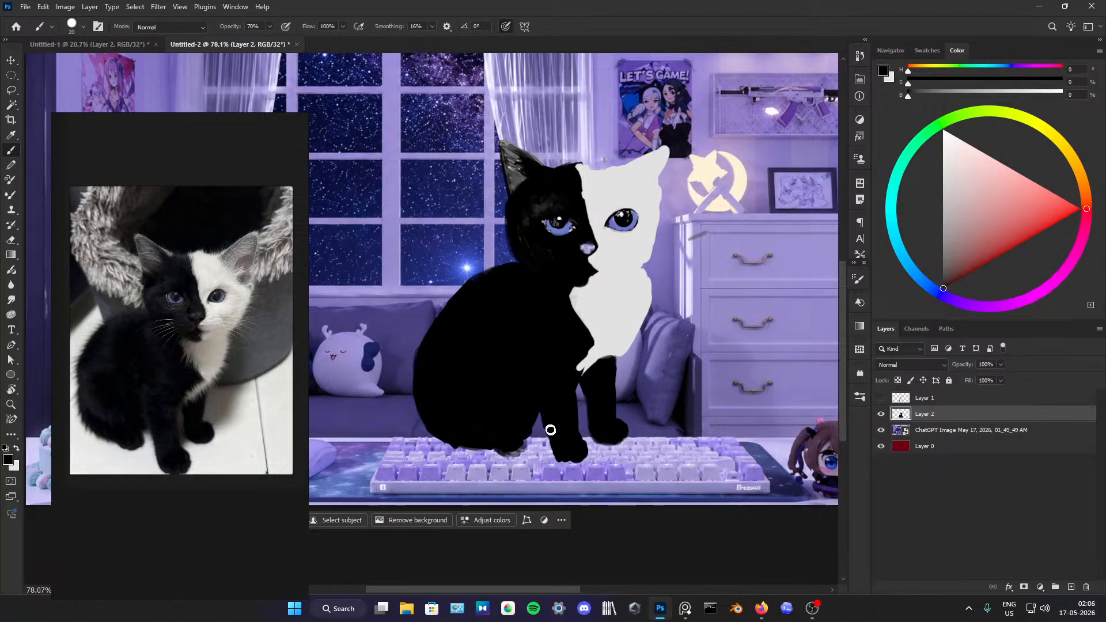
pyautogui.moveTo(550, 430); pyautogui.dragTo(566, 450)
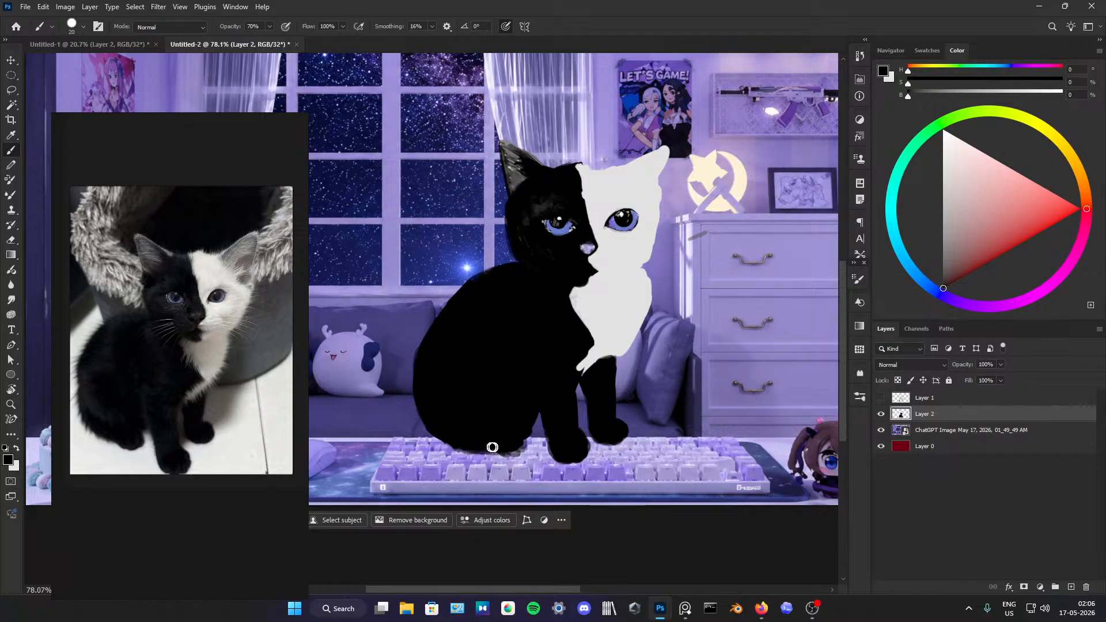
# Step: Draw thin light grey whiskers on the black side's cheek with a finer brush at 100% opacity, undoing the unsuitable trial strokes
pyautogui.keyDown('alt'); pyautogui.click(618, 281); pyautogui.keyUp('alt')
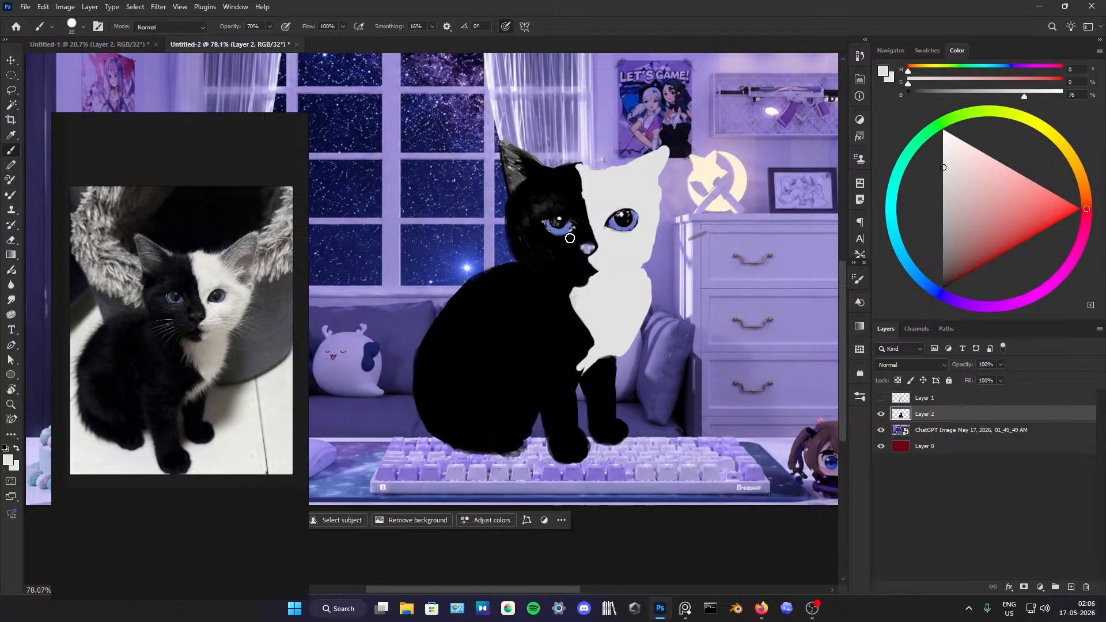
pyautogui.moveTo(562, 255); pyautogui.dragTo(501, 281)
pyautogui.hotkey('ctrl', 'z')
pyautogui.moveTo(233, 27); pyautogui.dragTo(305, 32)
pyautogui.keyDown('alt'); pyautogui.rightClick(573, 342); pyautogui.keyUp('alt')
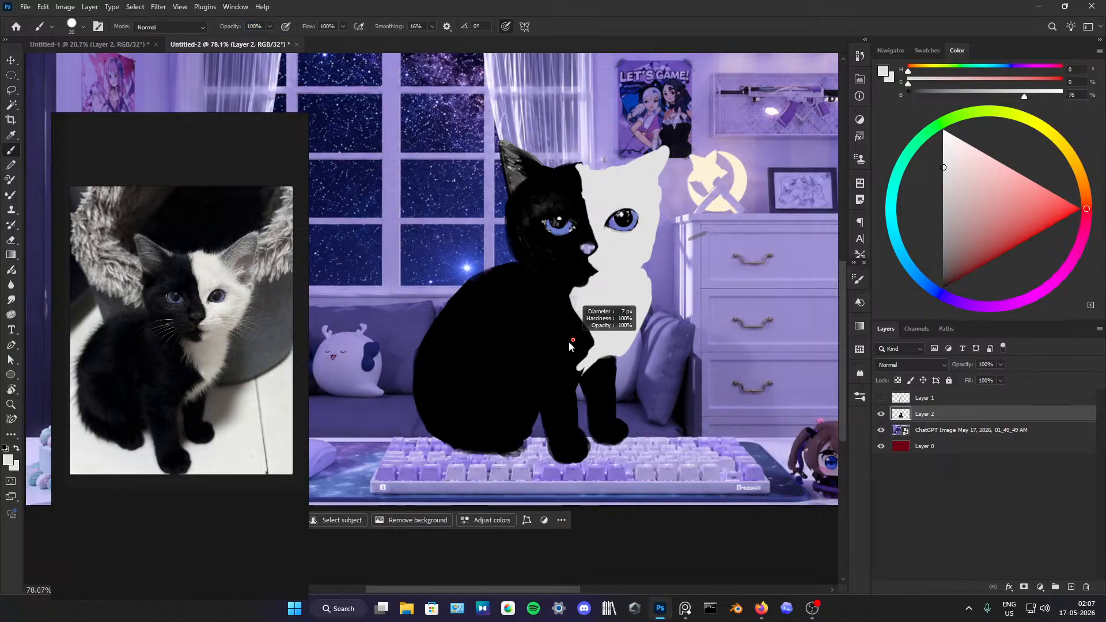
pyautogui.keyDown('alt'); pyautogui.rightClick(545, 245); pyautogui.keyUp('alt')
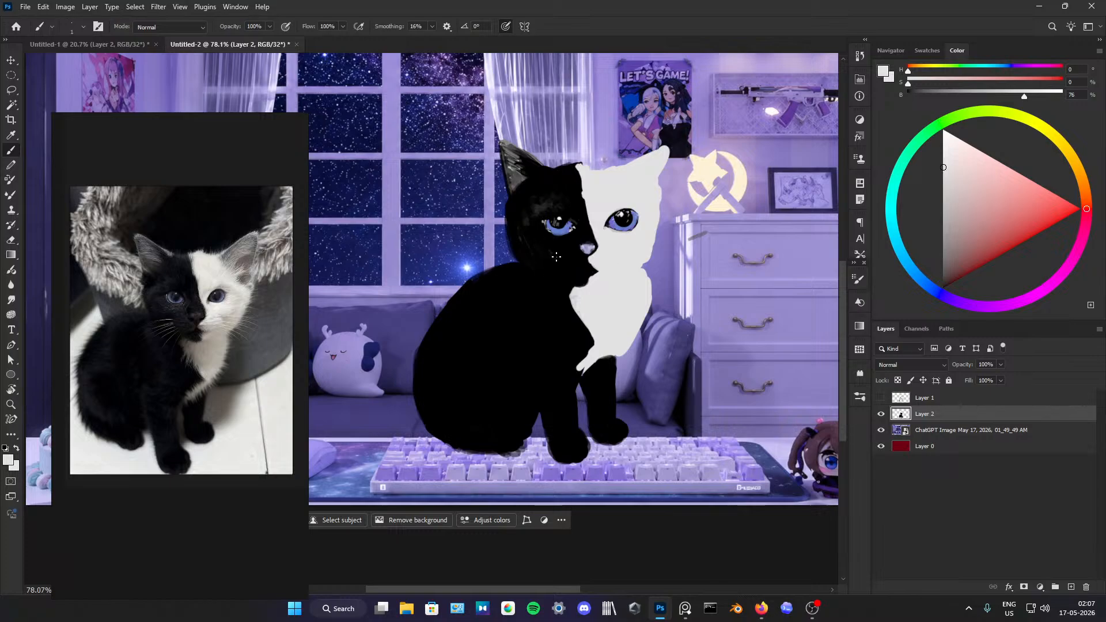
pyautogui.hotkey('ctrl', 'z')
pyautogui.moveTo(555, 256); pyautogui.dragTo(507, 286)
# Step: Undo the last stroke, then add a new layer above Layer 2 and draw thin light grey whiskers on both cheeks
pyautogui.hotkey('ctrl', 'z')
pyautogui.click(1071, 587)
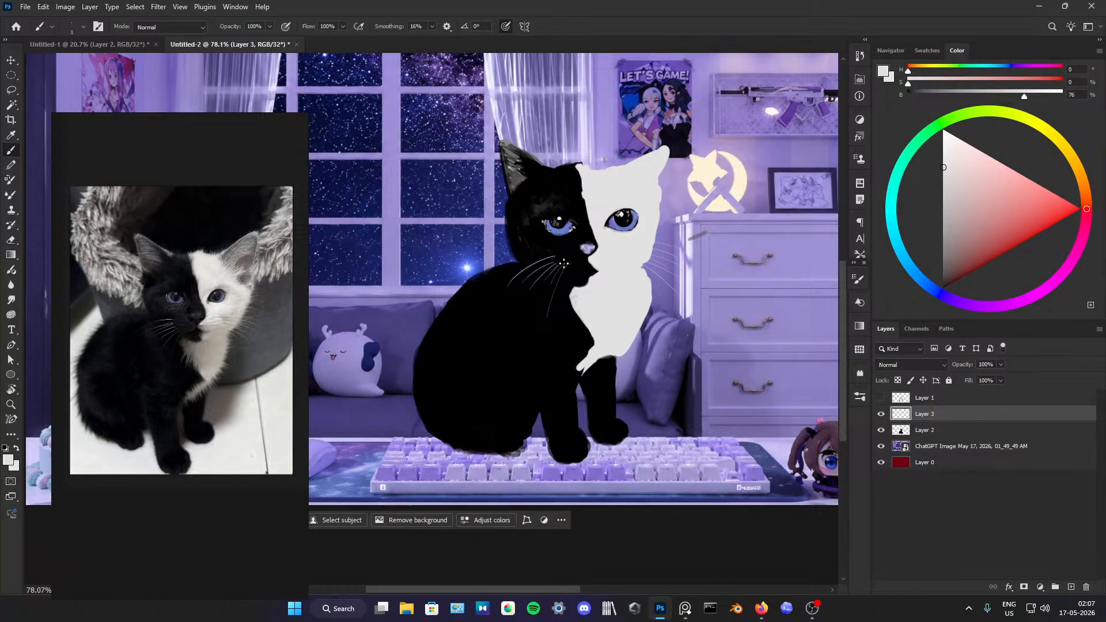
# Step: On Layer 2, shade the black side's cheek and forehead with a soft 30 px dark grey brush at 2% brightness, using pressure opacity and airbrush build-up
pyautogui.press('d')
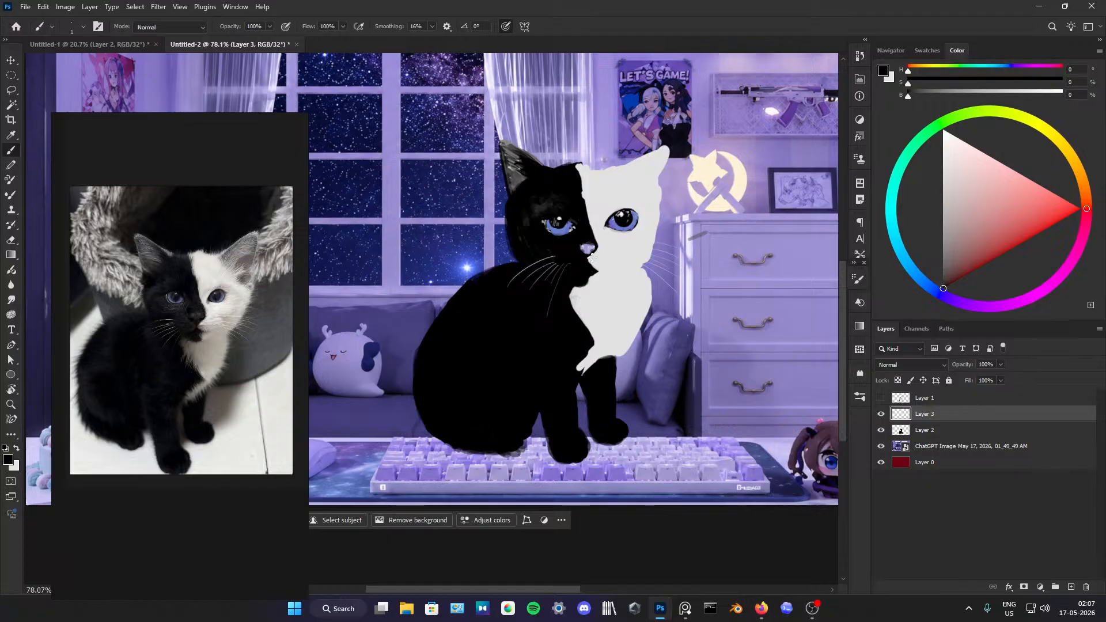
pyautogui.keyDown('alt'); pyautogui.click(594, 253); pyautogui.keyUp('alt')
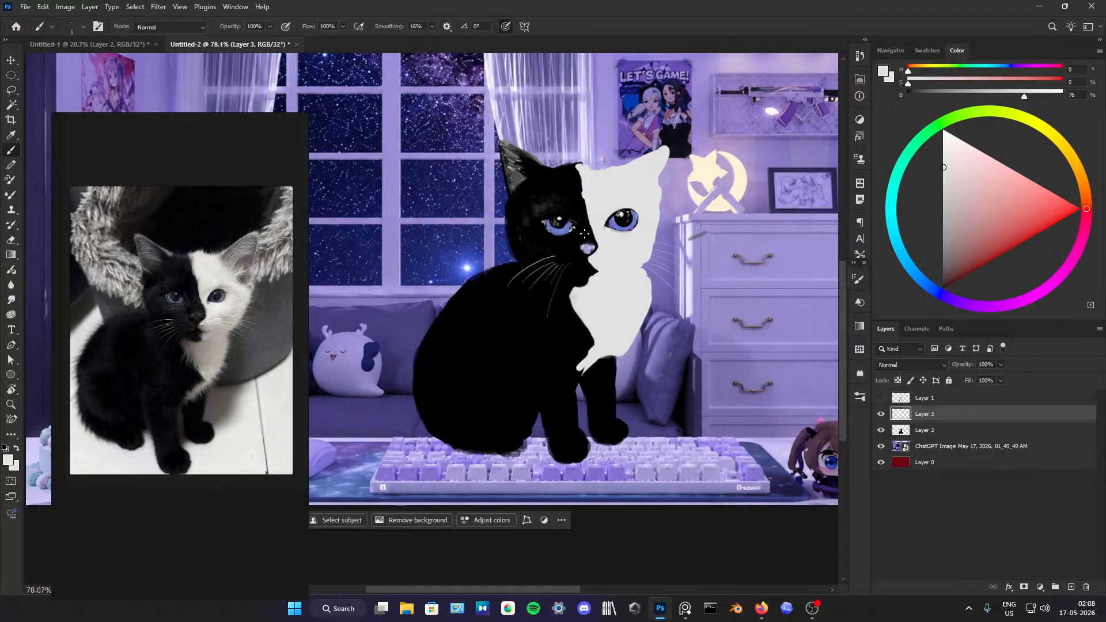
pyautogui.moveTo(937, 246); pyautogui.dragTo(942, 285)
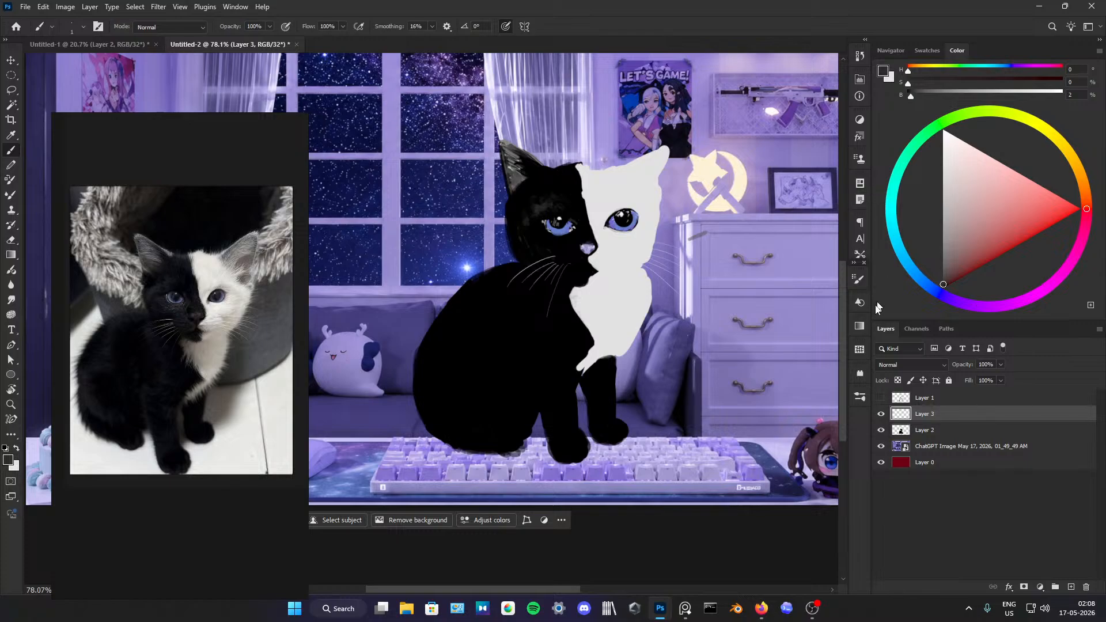
pyautogui.click(858, 279)
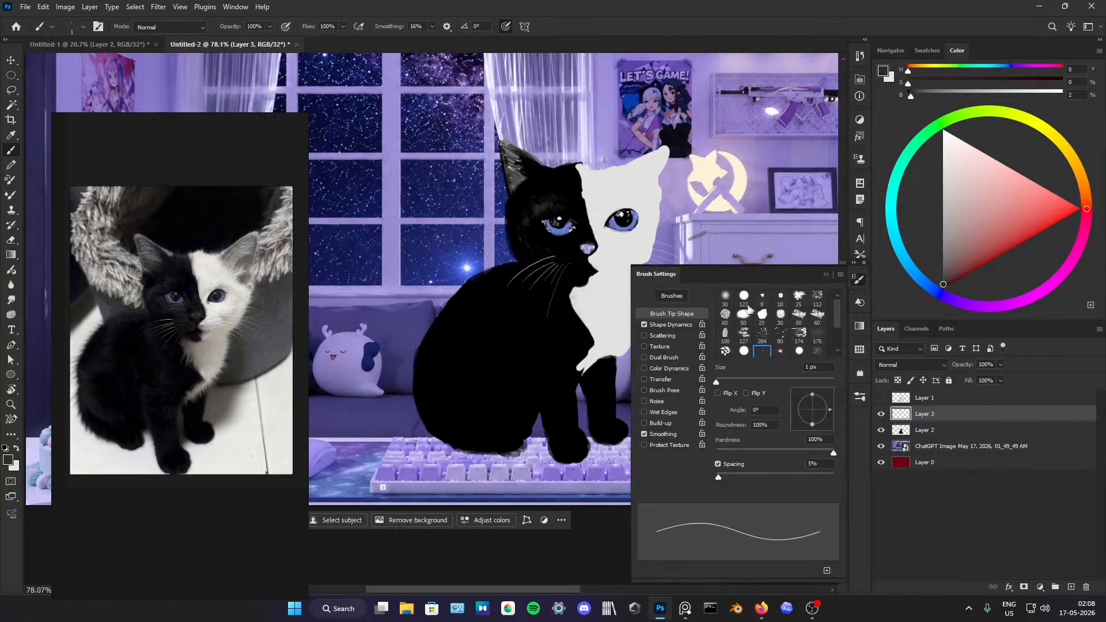
pyautogui.click(725, 296)
pyautogui.click(858, 279)
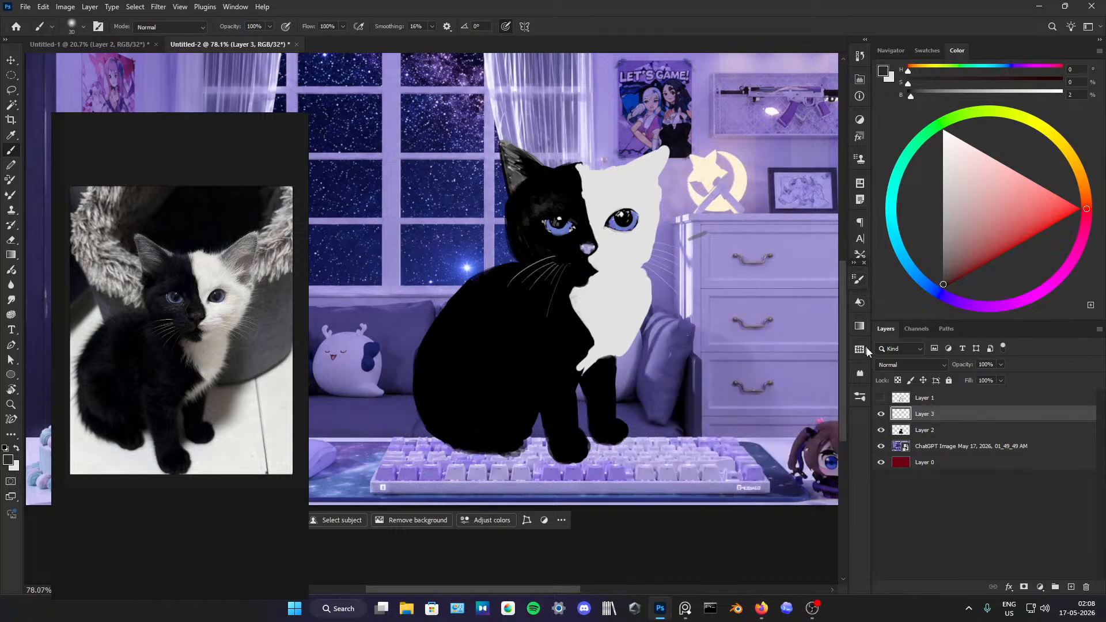
pyautogui.click(953, 430)
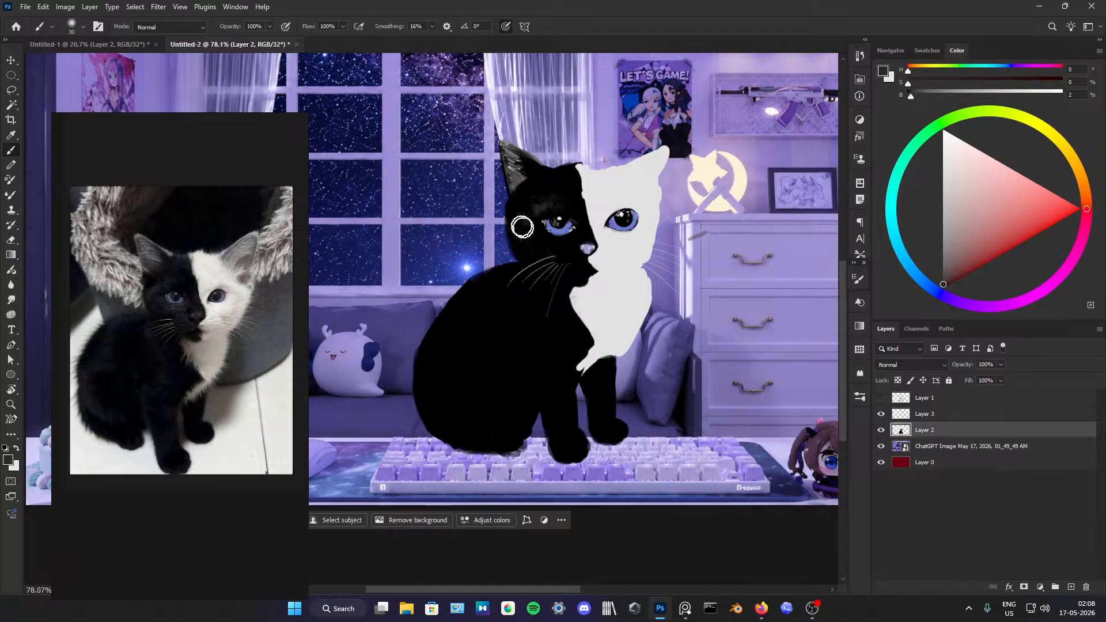
pyautogui.click(284, 28)
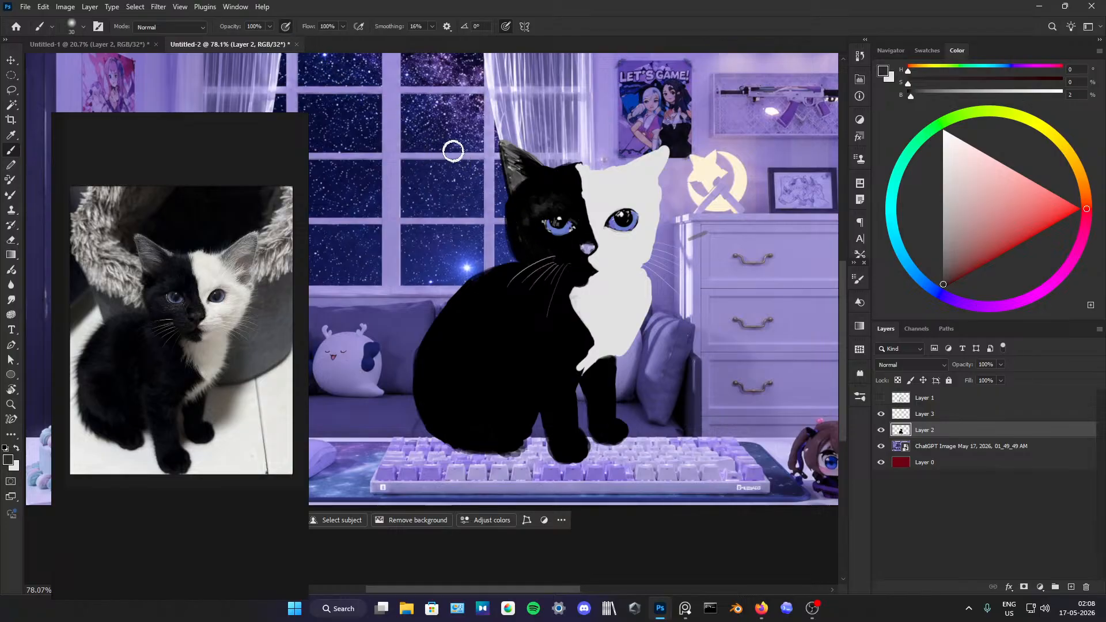
pyautogui.click(358, 27)
pyautogui.moveTo(580, 258)
pyautogui.mouseDown()
pyautogui.moveTo(566, 253)
pyautogui.moveTo(572, 246)
pyautogui.moveTo(582, 259)
pyautogui.moveTo(576, 271)
pyautogui.moveTo(576, 252)
pyautogui.moveTo(567, 265)
pyautogui.moveTo(562, 227)
pyautogui.moveTo(535, 239)
pyautogui.moveTo(531, 225)
pyautogui.moveTo(571, 263)
pyautogui.moveTo(534, 239)
pyautogui.moveTo(530, 181)
pyautogui.moveTo(516, 238)
pyautogui.moveTo(538, 188)
pyautogui.moveTo(557, 190)
pyautogui.moveTo(555, 202)
pyautogui.moveTo(538, 185)
pyautogui.moveTo(560, 197)
pyautogui.mouseUp()
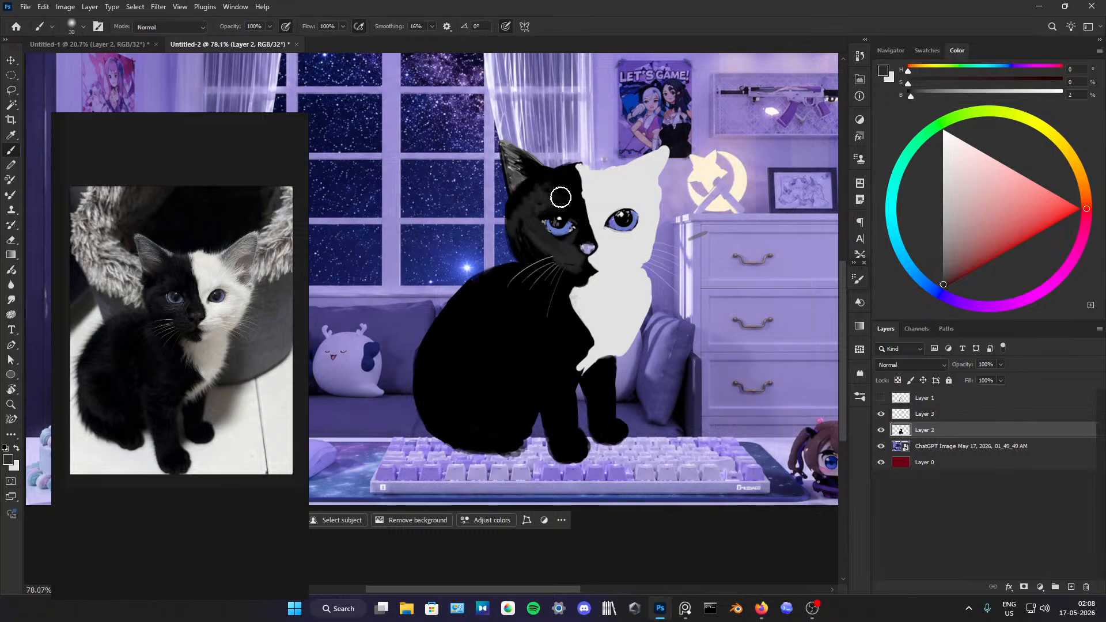
# Step: Check the livestream page and its chat in the browser, then return to Photoshop
pyautogui.moveTo(763, 615)
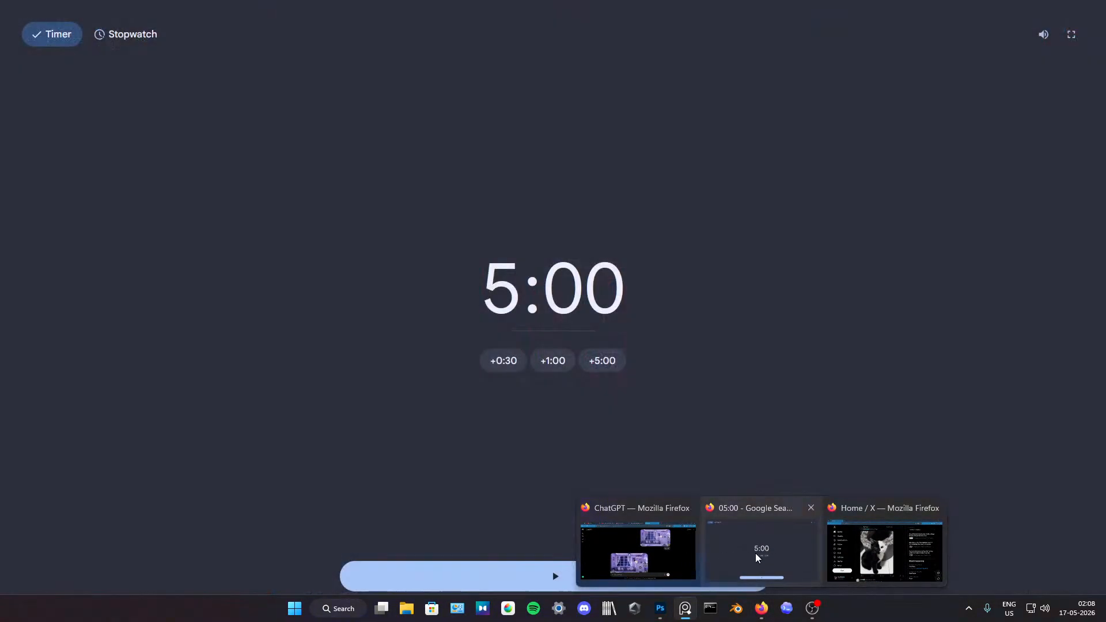
pyautogui.click(641, 547)
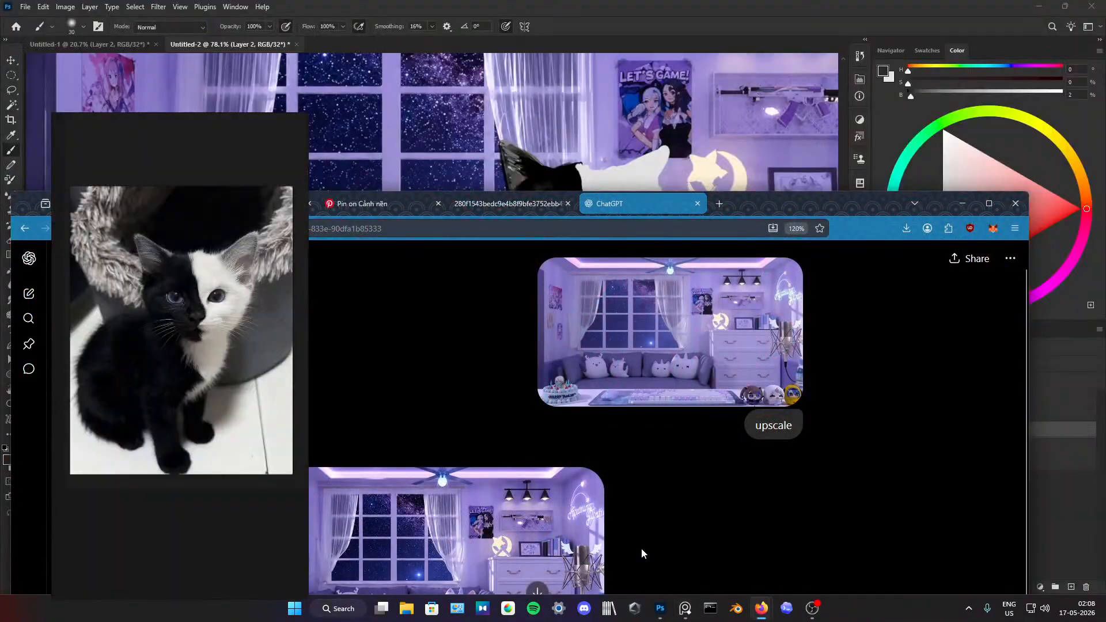
pyautogui.moveTo(783, 196); pyautogui.dragTo(785, 2)
pyautogui.click(240, 10)
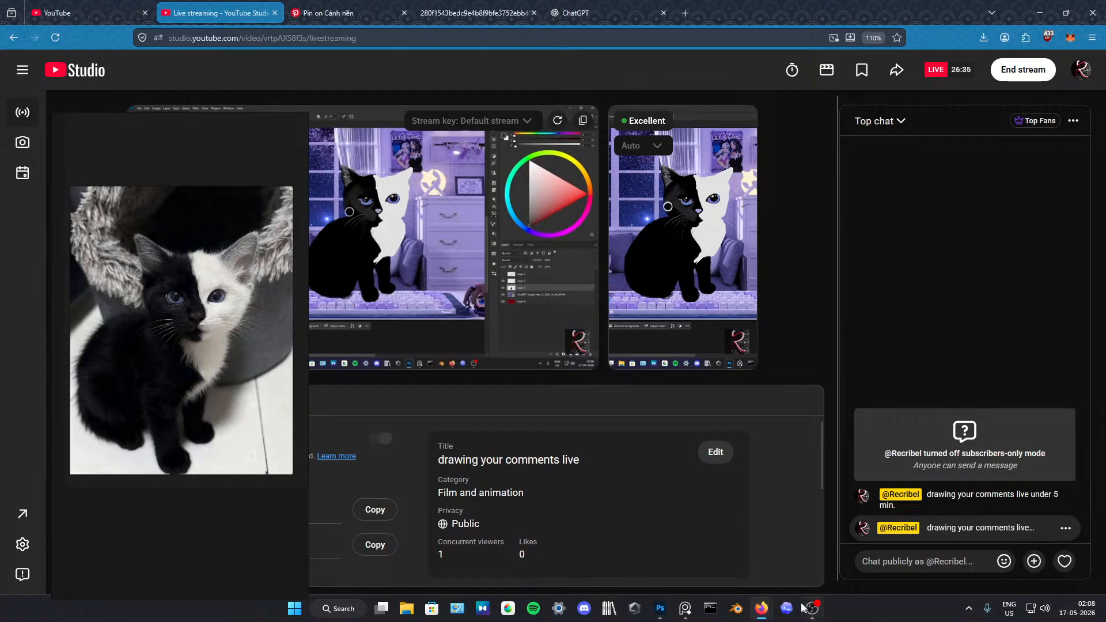
pyautogui.click(660, 608)
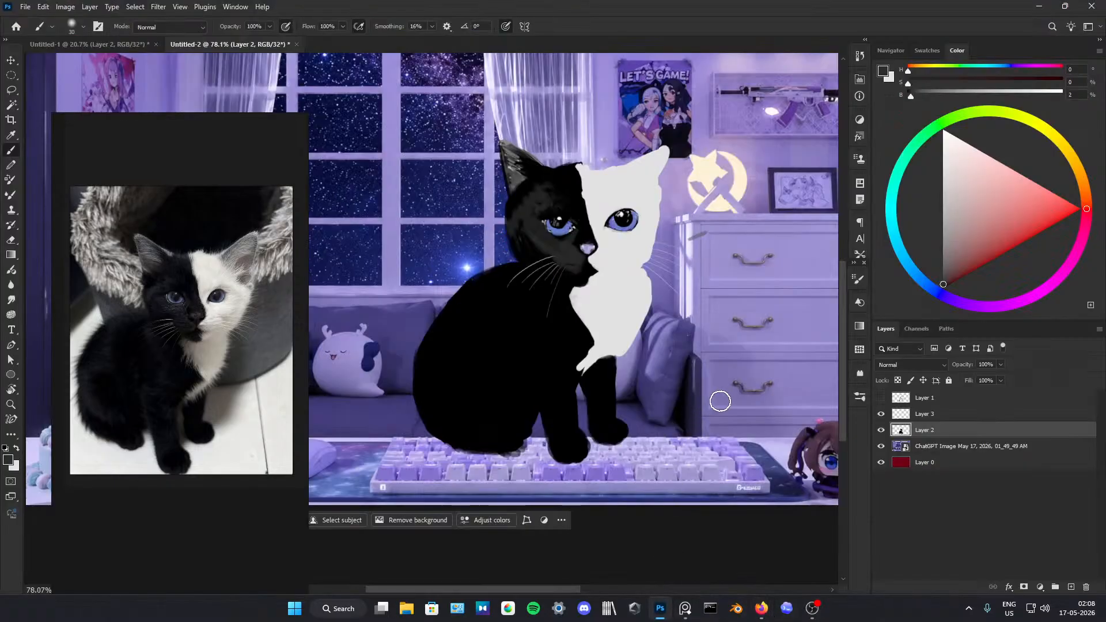
# Step: Refine the shading around the black side's eye, cheek and muzzle by alternating sampled black and dark grey
pyautogui.keyDown('alt'); pyautogui.click(521, 234); pyautogui.keyUp('alt')
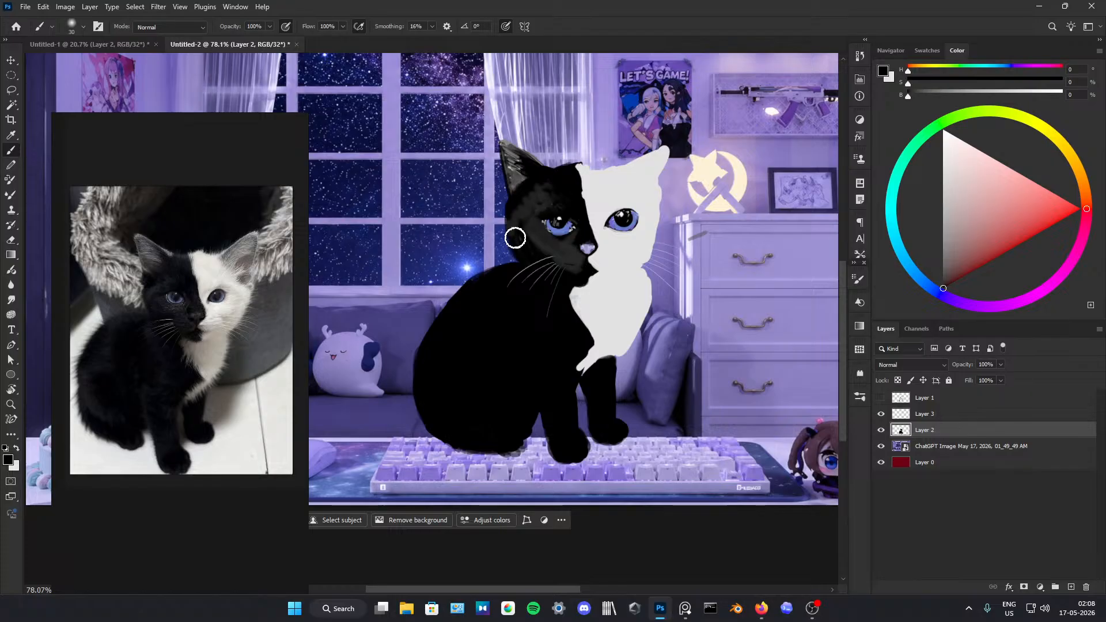
pyautogui.keyDown('alt'); pyautogui.click(567, 248); pyautogui.keyUp('alt')
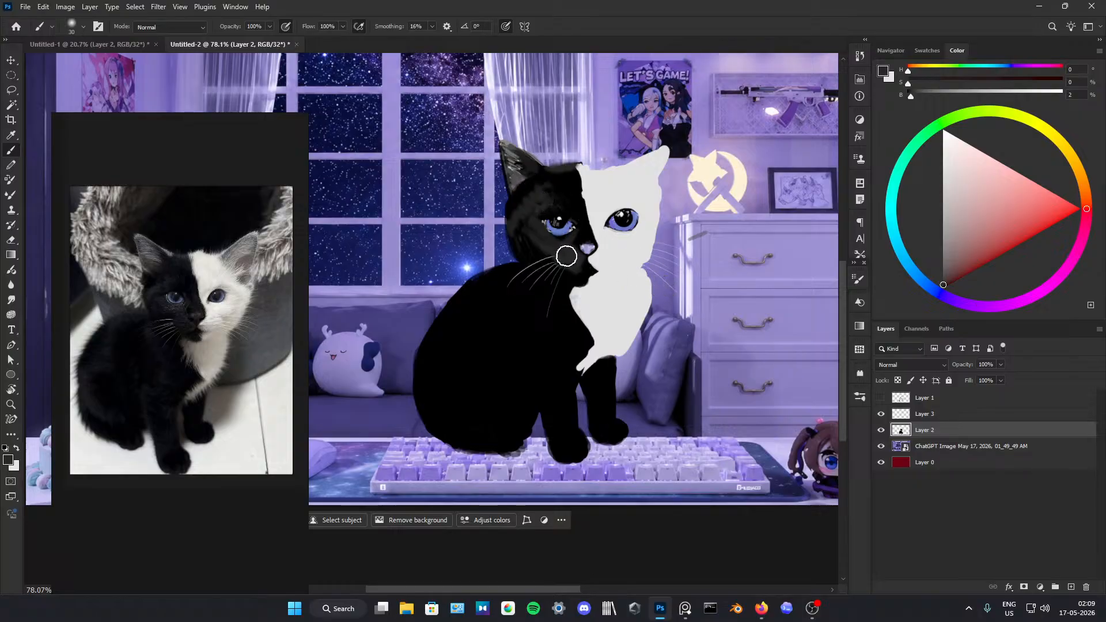
pyautogui.keyDown('alt'); pyautogui.click(601, 221); pyautogui.keyUp('alt')
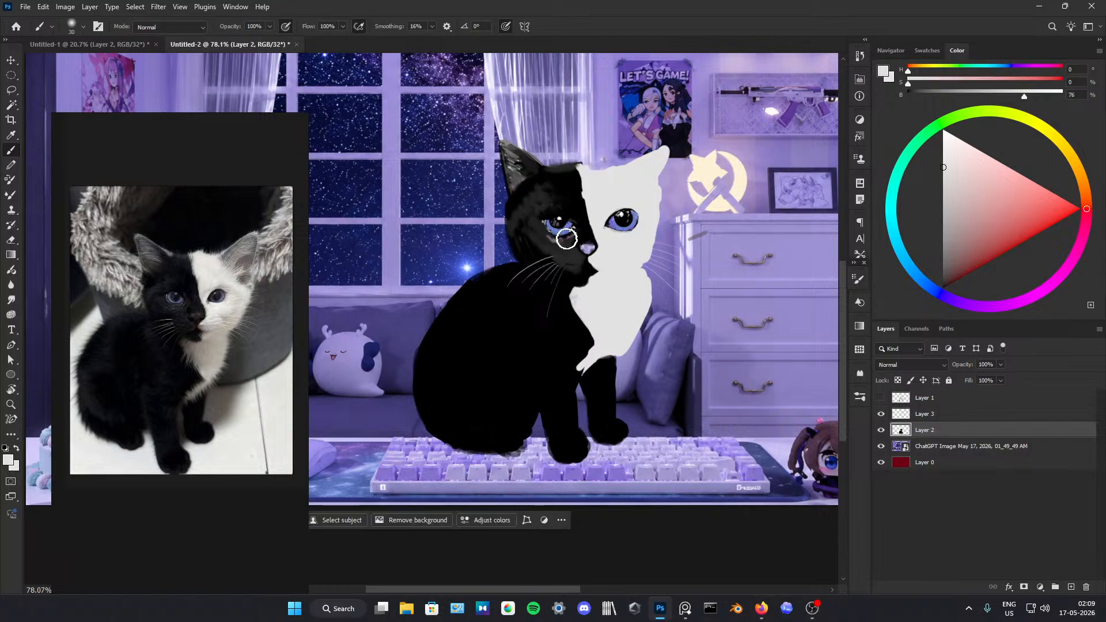
pyautogui.keyDown('alt'); pyautogui.click(541, 236); pyautogui.keyUp('alt')
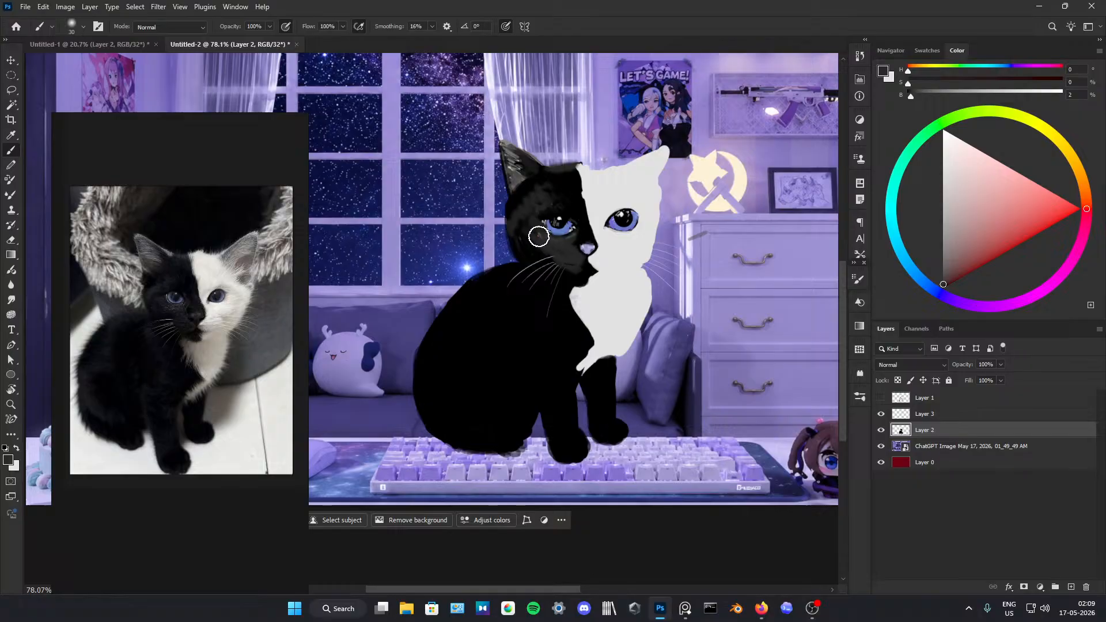
pyautogui.keyDown('alt'); pyautogui.click(583, 274); pyautogui.keyUp('alt')
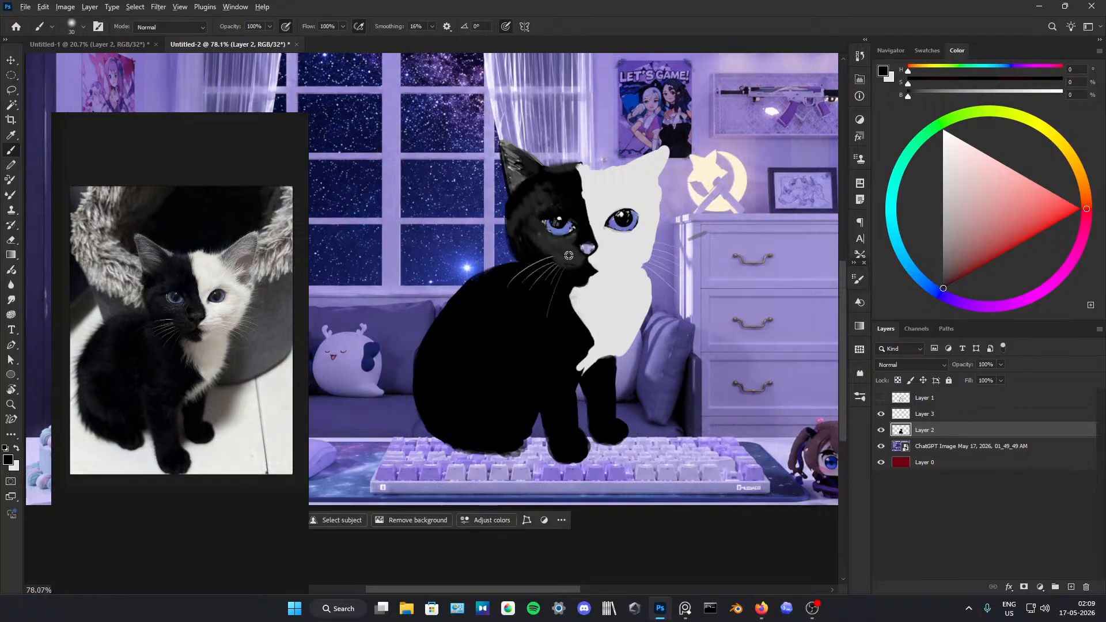
pyautogui.keyDown('alt'); pyautogui.click(568, 256); pyautogui.keyUp('alt')
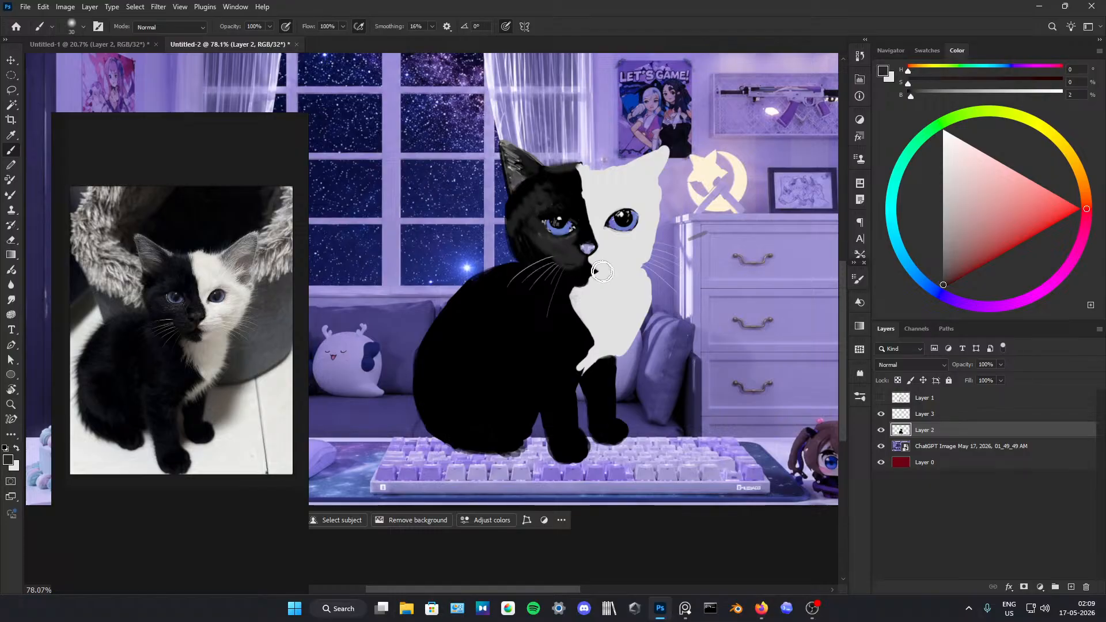
# Step: Paint soft dark grey fur highlights on Layer 2 along the kitten's back and haunch, undoing the unsuitable last stroke
pyautogui.click(915, 414)
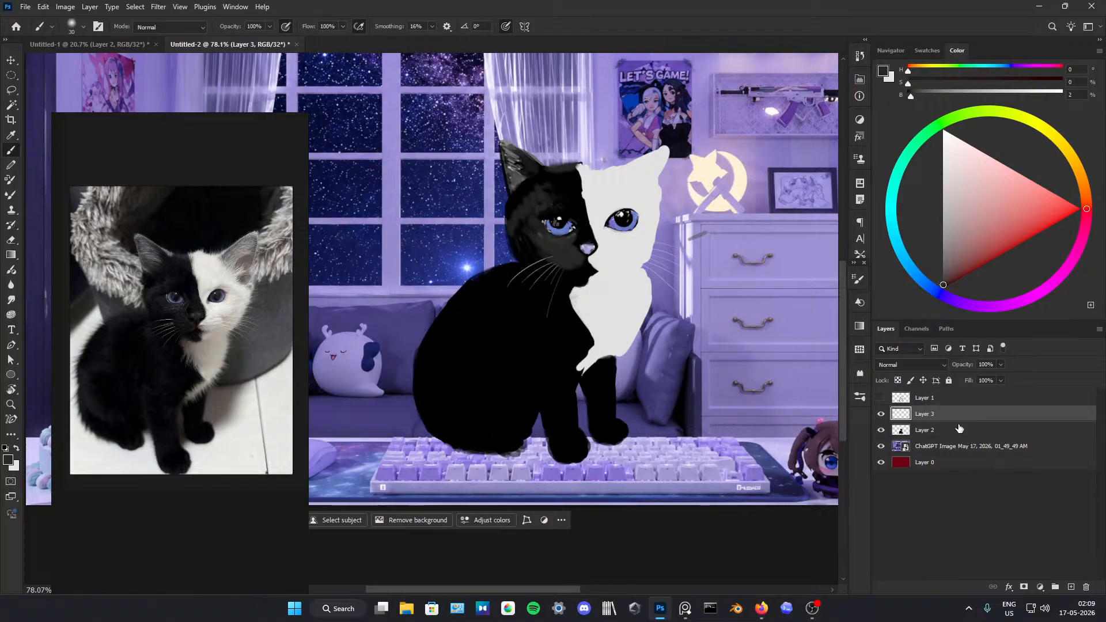
pyautogui.click(934, 430)
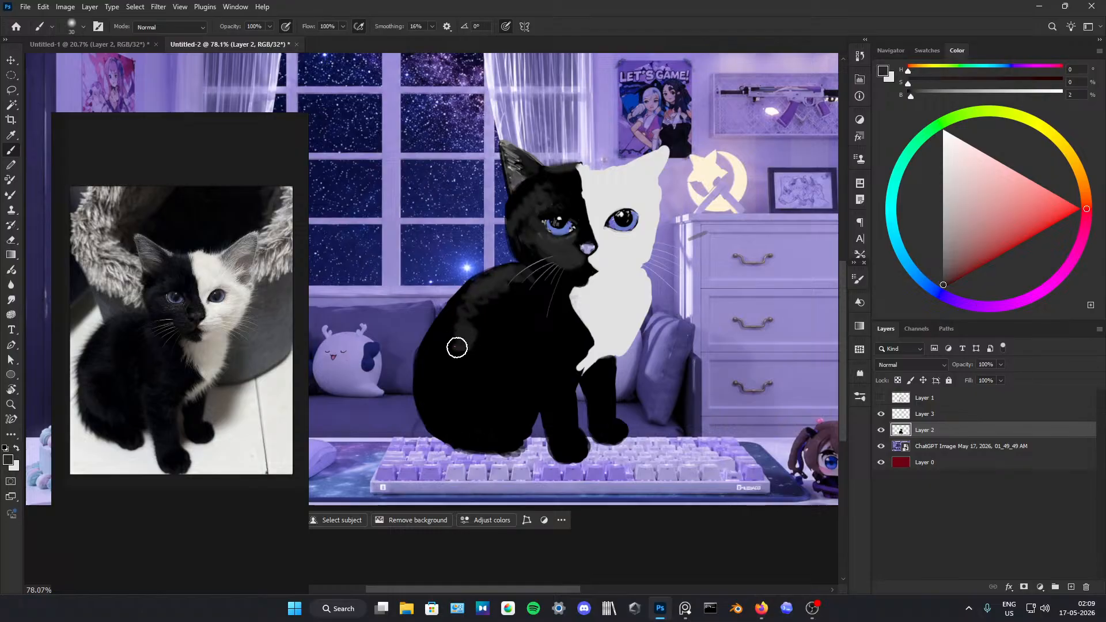
pyautogui.moveTo(445, 361)
pyautogui.mouseDown()
pyautogui.moveTo(426, 372)
pyautogui.moveTo(427, 412)
pyautogui.moveTo(479, 437)
pyautogui.moveTo(447, 411)
pyautogui.moveTo(463, 419)
pyautogui.mouseUp()
pyautogui.keyDown('alt'); pyautogui.click(447, 431); pyautogui.keyUp('alt')
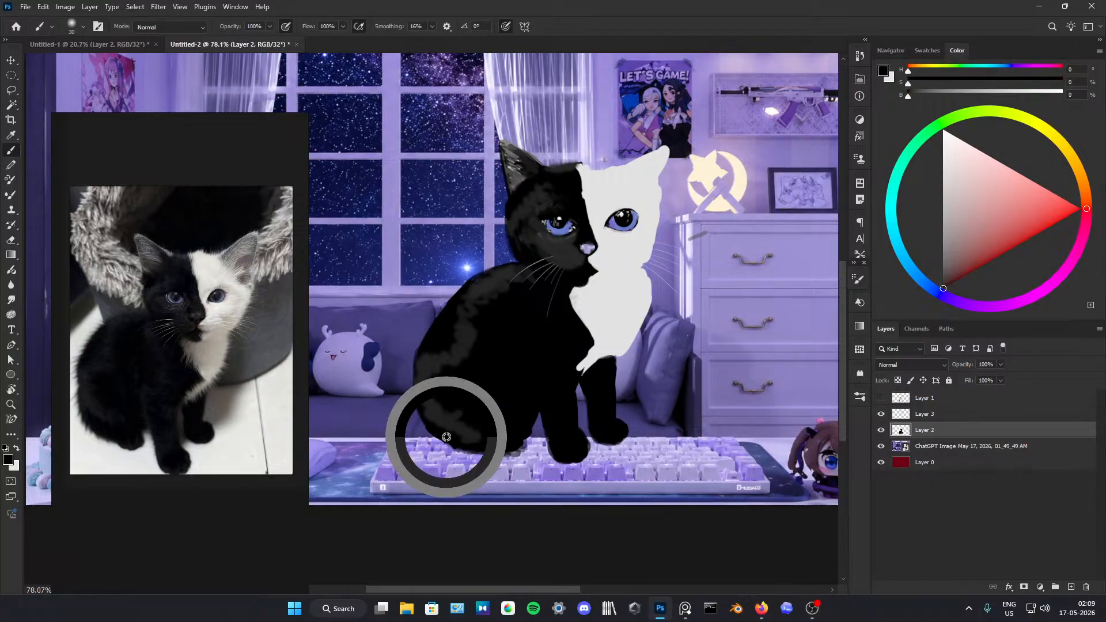
pyautogui.hotkey('ctrl', 'z')
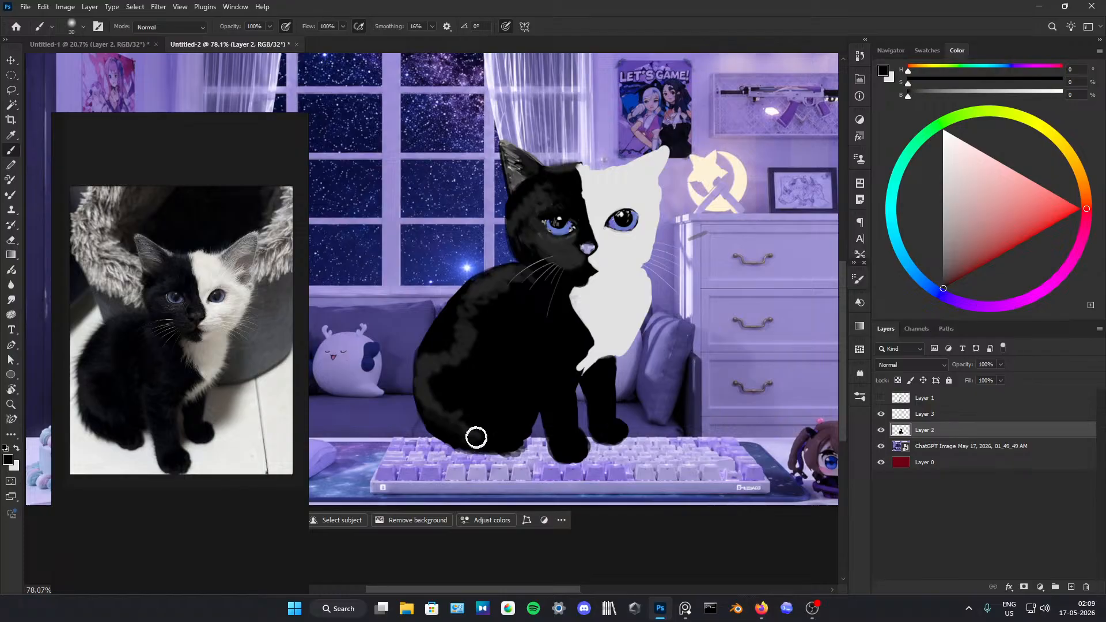
# Step: Paint dark grey fur highlights down the kitten's black chest and onto the nearer front leg
pyautogui.keyDown('alt'); pyautogui.click(512, 278); pyautogui.keyUp('alt')
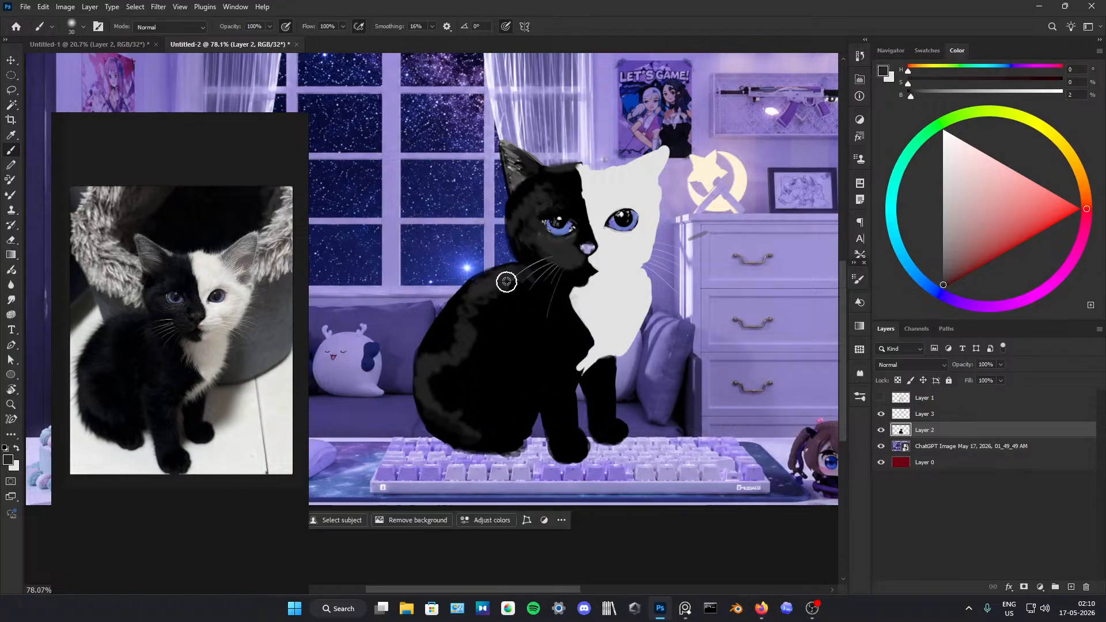
pyautogui.moveTo(571, 330)
pyautogui.mouseDown()
pyautogui.moveTo(579, 353)
pyautogui.moveTo(557, 385)
pyautogui.mouseUp()
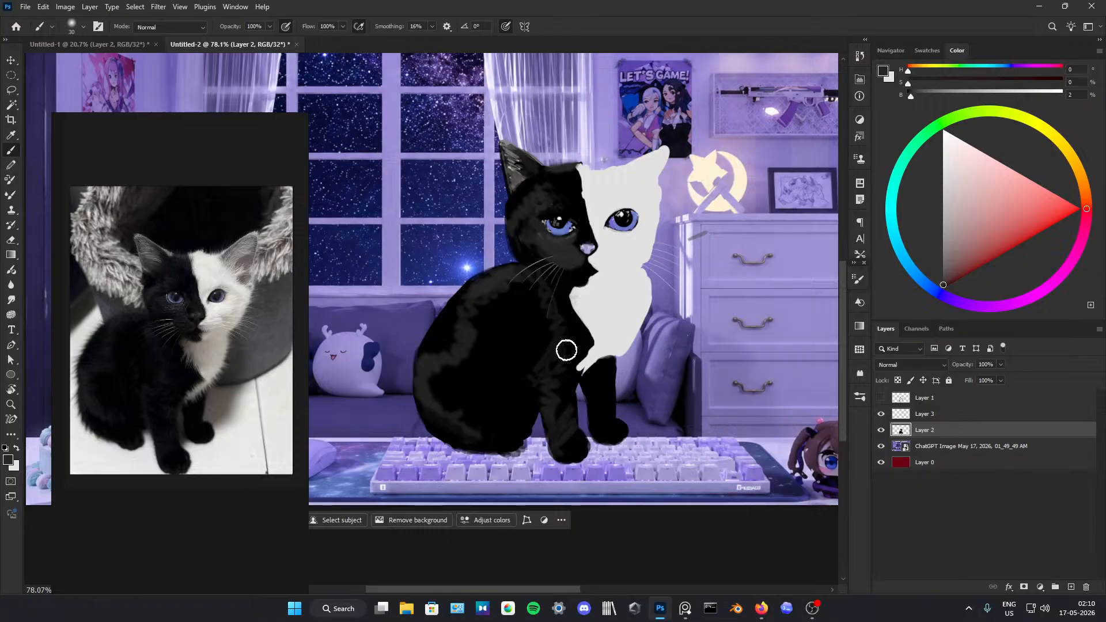
pyautogui.keyDown('alt'); pyautogui.click(570, 297); pyautogui.keyUp('alt')
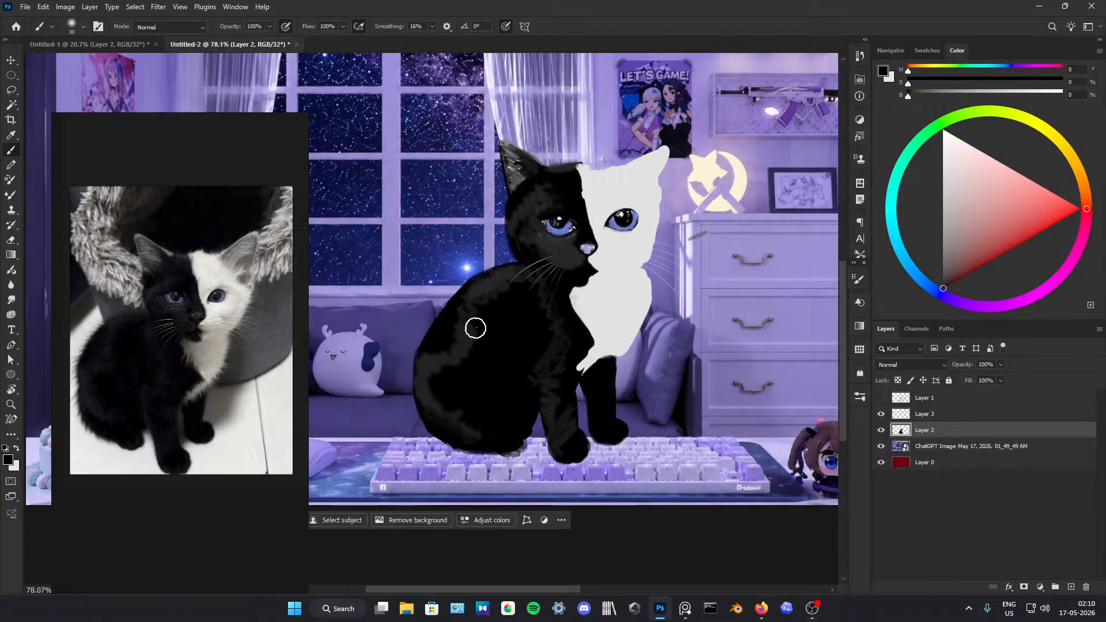
# Step: Try a light grey highlight along the kitten's back and haunch, soften it with black, and undo the strokes
pyautogui.keyDown('alt'); pyautogui.click(597, 205); pyautogui.keyUp('alt')
pyautogui.click(469, 289)
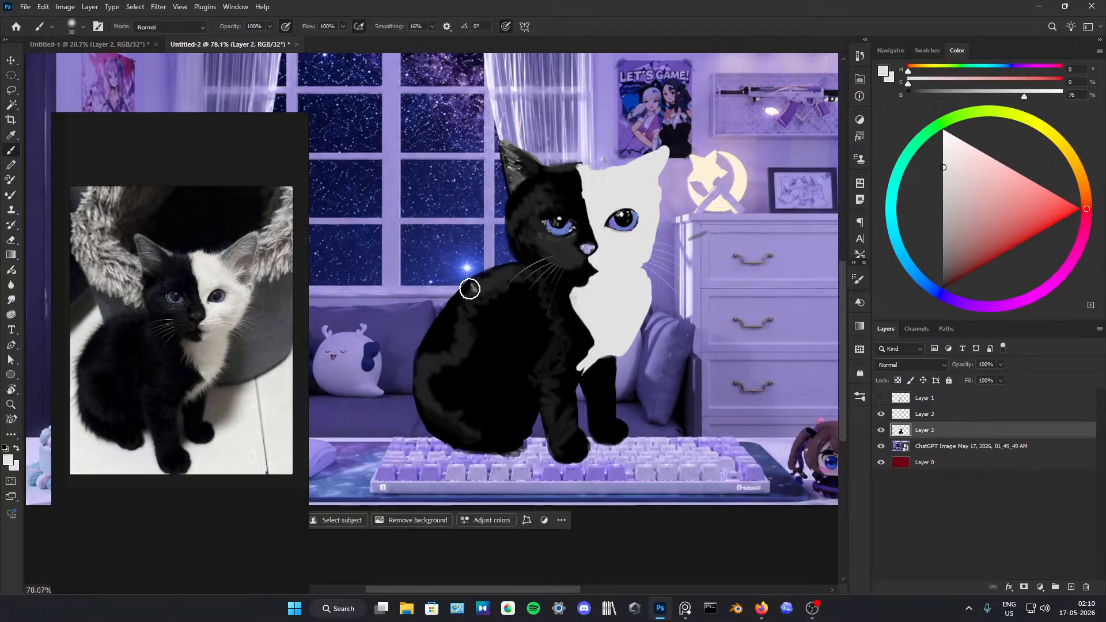
pyautogui.hotkey('ctrl', 'z')
pyautogui.moveTo(470, 290)
pyautogui.mouseDown()
pyautogui.moveTo(462, 320)
pyautogui.moveTo(473, 295)
pyautogui.moveTo(463, 298)
pyautogui.moveTo(466, 317)
pyautogui.moveTo(482, 281)
pyautogui.moveTo(525, 267)
pyautogui.moveTo(471, 296)
pyautogui.moveTo(458, 359)
pyautogui.moveTo(425, 367)
pyautogui.moveTo(432, 402)
pyautogui.moveTo(471, 432)
pyautogui.mouseUp()
pyautogui.hotkey('ctrl', 'z')
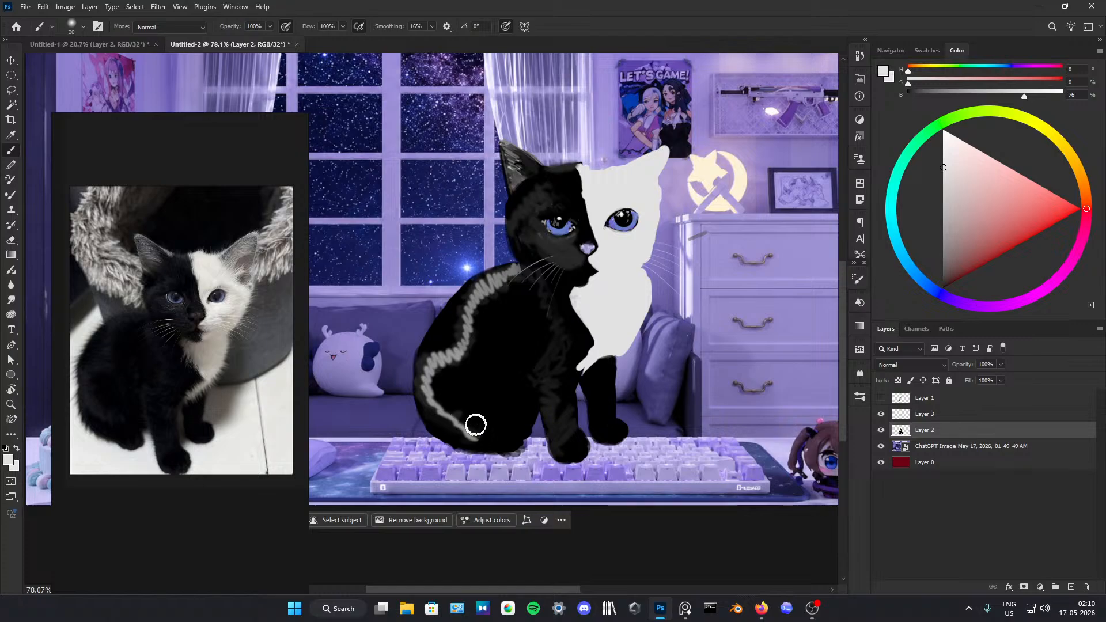
pyautogui.keyDown('alt'); pyautogui.click(495, 316); pyautogui.keyUp('alt')
pyautogui.moveTo(467, 296)
pyautogui.mouseDown()
pyautogui.moveTo(472, 358)
pyautogui.moveTo(425, 350)
pyautogui.moveTo(427, 369)
pyautogui.moveTo(472, 311)
pyautogui.mouseUp()
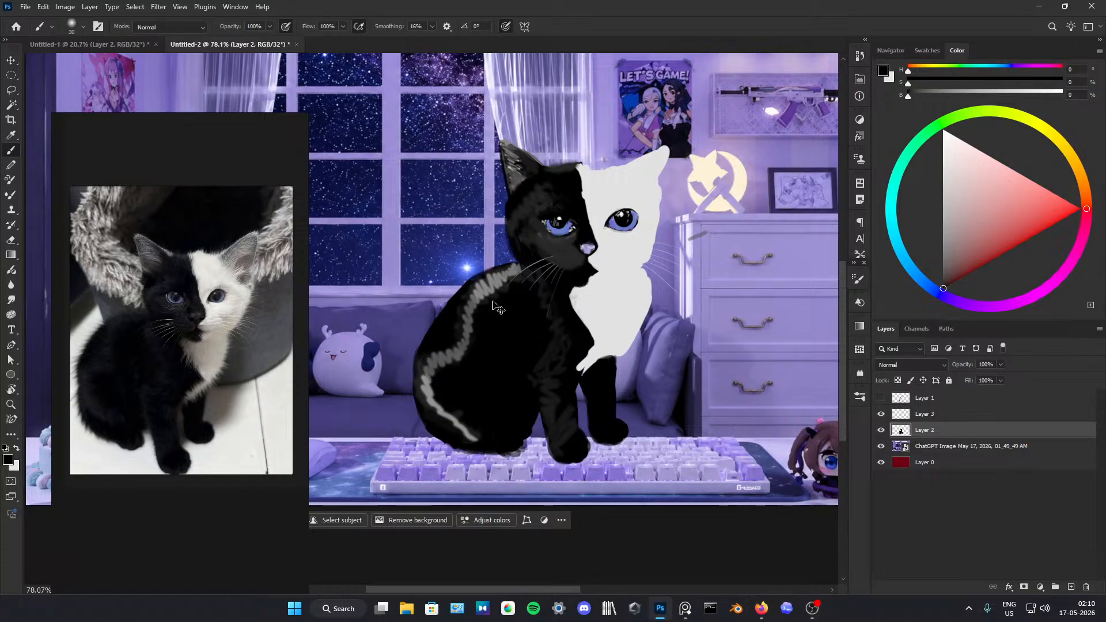
pyautogui.hotkey('ctrl', 'z')
pyautogui.hotkey('ctrl', 'z')
# Step: Sample the back's dark grey, raise its brightness to 8% and paint lighter fur highlights along the back
pyautogui.keyDown('alt'); pyautogui.click(483, 286); pyautogui.keyUp('alt')
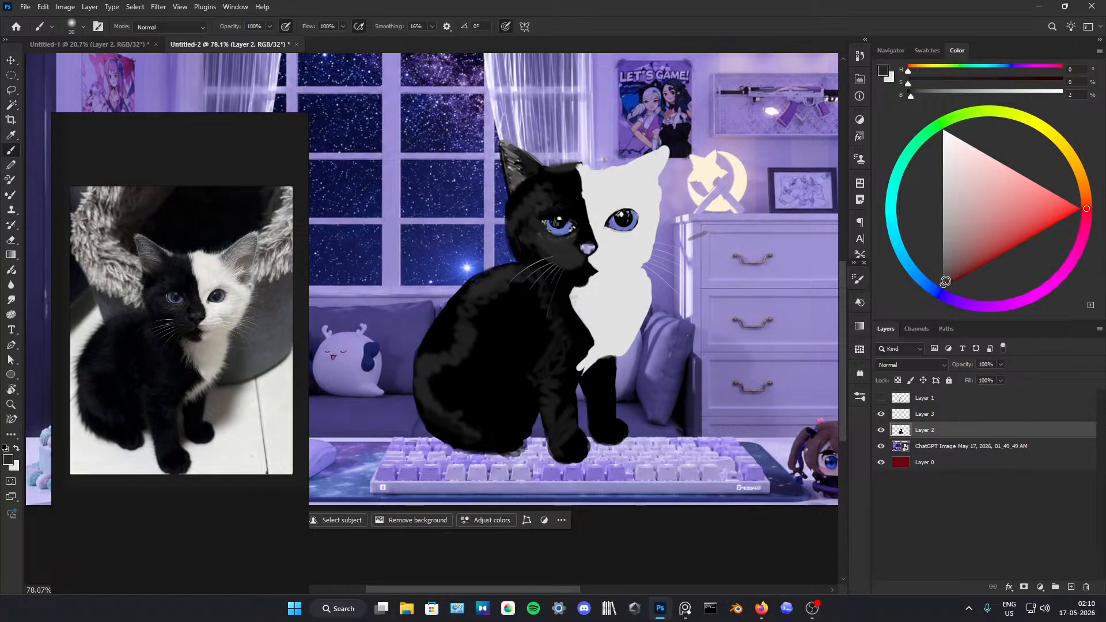
pyautogui.moveTo(945, 283); pyautogui.dragTo(941, 274)
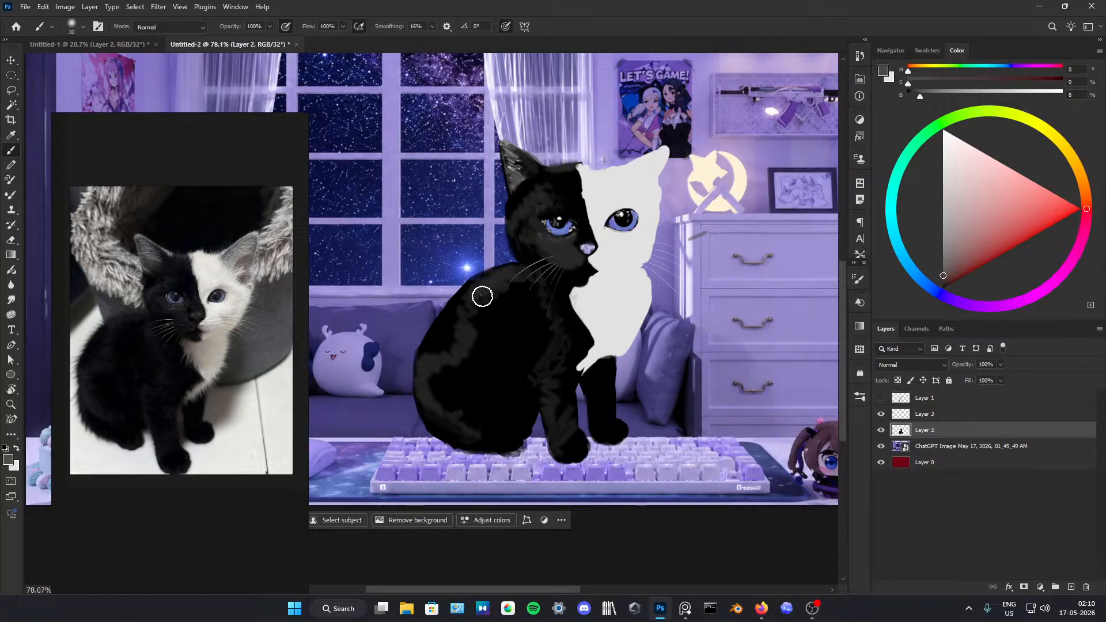
pyautogui.moveTo(482, 296)
pyautogui.mouseDown()
pyautogui.moveTo(519, 270)
pyautogui.moveTo(520, 282)
pyautogui.moveTo(469, 289)
pyautogui.moveTo(469, 339)
pyautogui.moveTo(456, 352)
pyautogui.moveTo(468, 342)
pyautogui.moveTo(448, 342)
pyautogui.moveTo(461, 348)
pyautogui.moveTo(442, 394)
pyautogui.mouseUp()
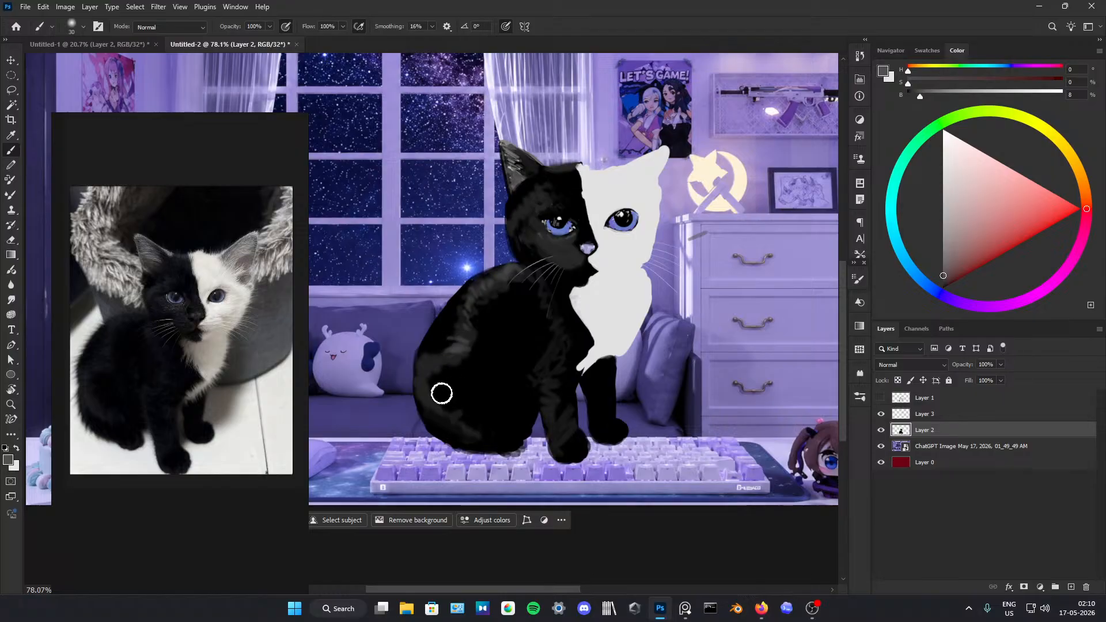
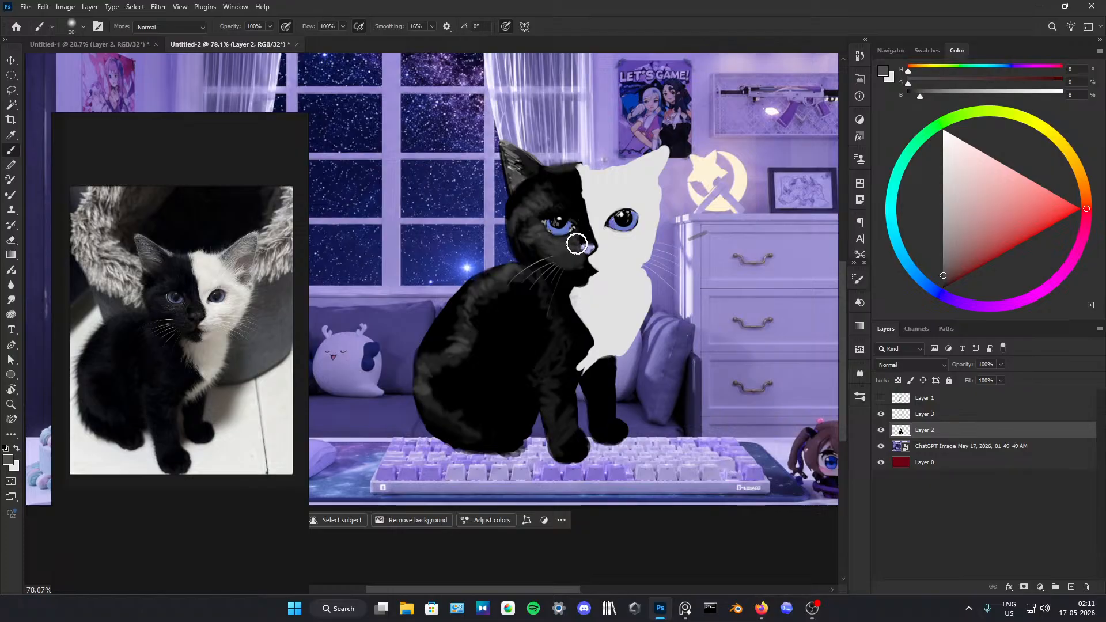
# Step: Touch up the black fur beside the nose and paint a soft grey transition where the black fur meets the white chest
pyautogui.keyDown('alt'); pyautogui.click(581, 228); pyautogui.keyUp('alt')
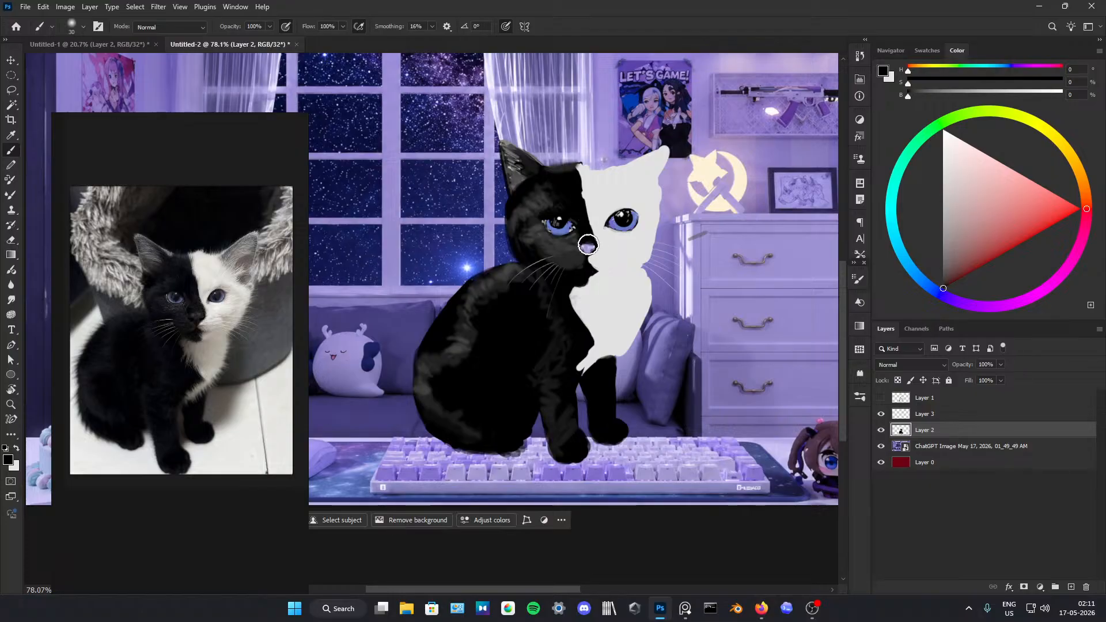
pyautogui.keyDown('alt'); pyautogui.click(587, 249); pyautogui.keyUp('alt')
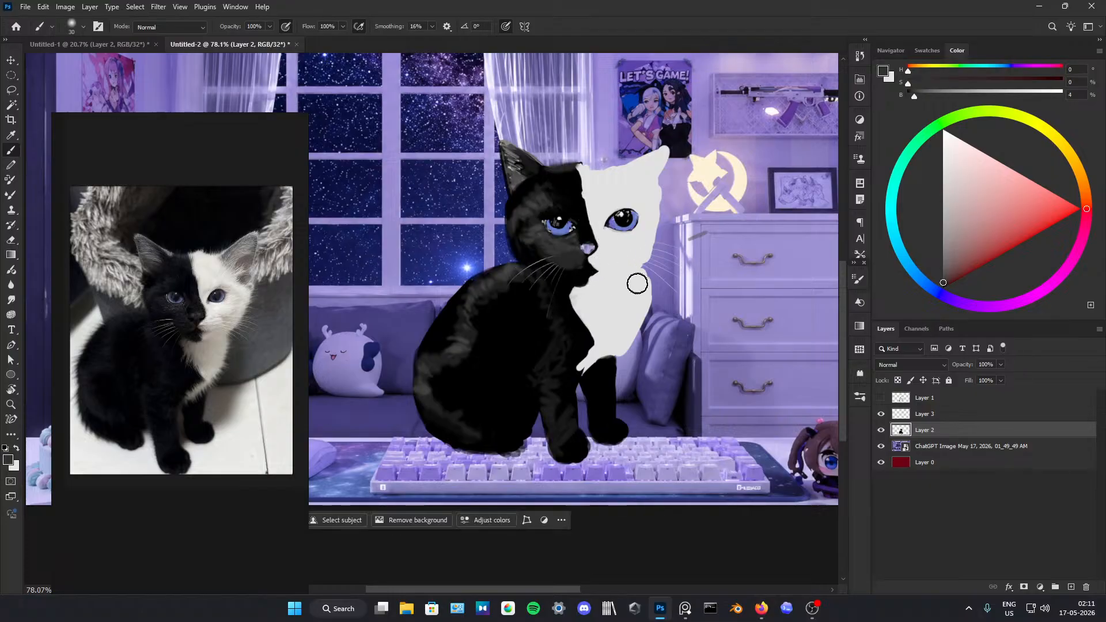
pyautogui.keyDown('alt'); pyautogui.click(571, 294); pyautogui.keyUp('alt')
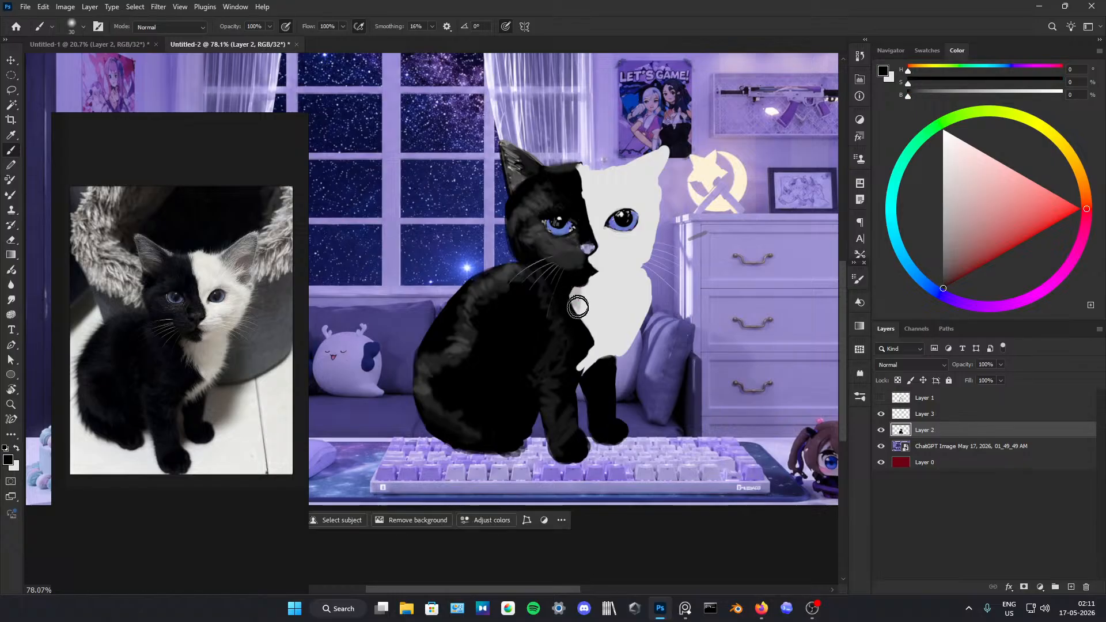
pyautogui.moveTo(586, 287)
pyautogui.mouseDown()
pyautogui.moveTo(572, 318)
pyautogui.moveTo(592, 301)
pyautogui.moveTo(573, 315)
pyautogui.moveTo(572, 290)
pyautogui.moveTo(593, 358)
pyautogui.mouseUp()
pyautogui.keyDown('alt'); pyautogui.click(581, 299); pyautogui.keyUp('alt')
pyautogui.keyDown('alt'); pyautogui.click(577, 339); pyautogui.keyUp('alt')
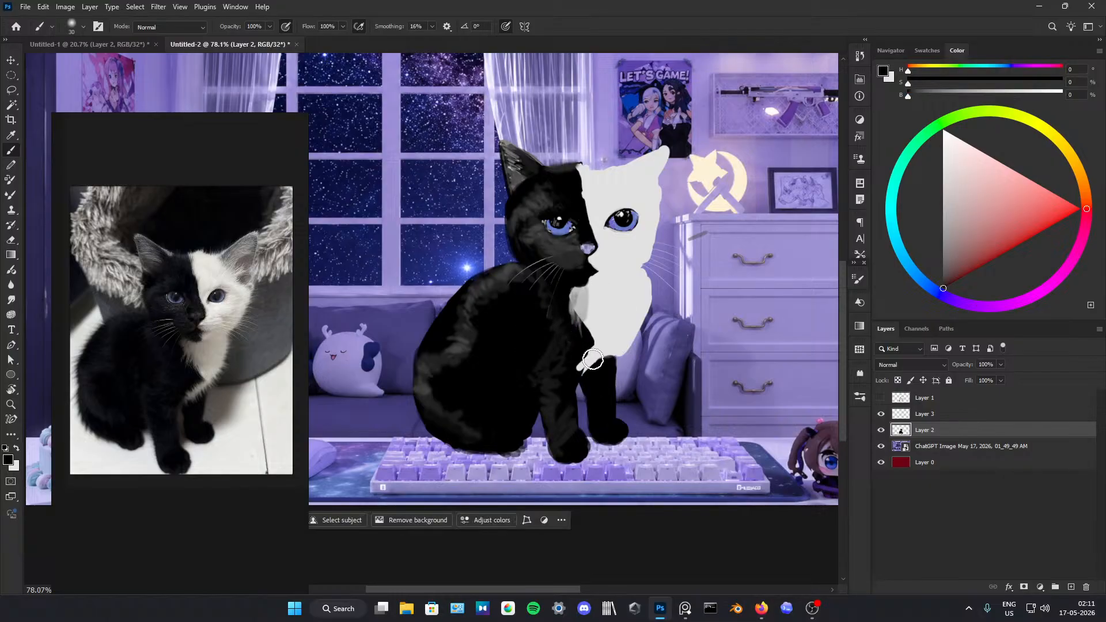
# Step: Paint a soft light grey shadow beneath the white chin, blending it into the white chest with sampled greys and white
pyautogui.keyDown('alt'); pyautogui.click(583, 297); pyautogui.keyUp('alt')
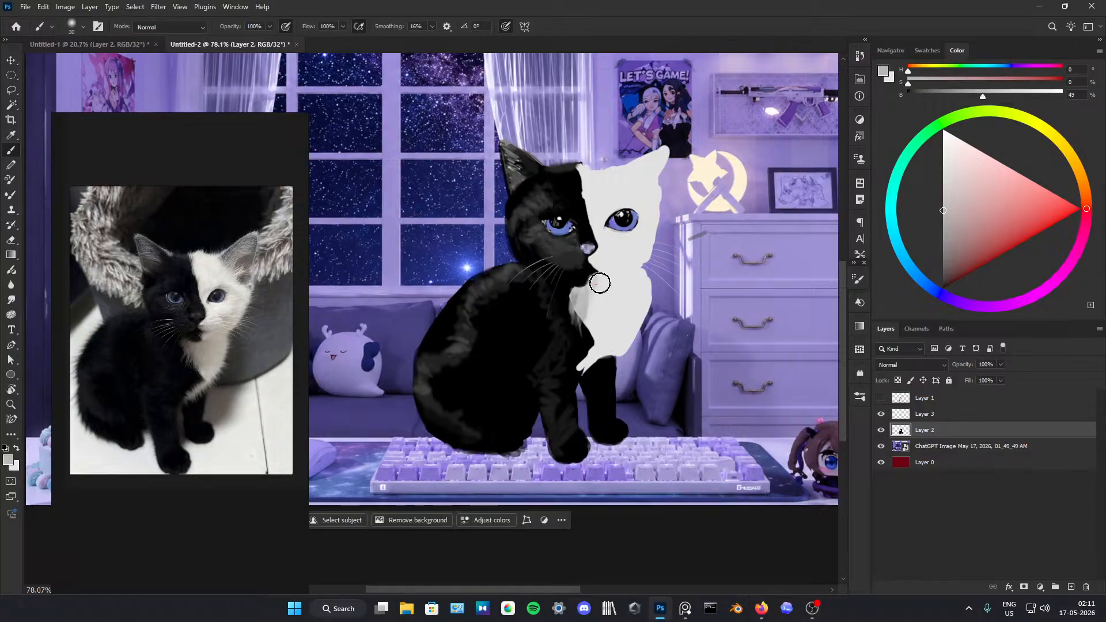
pyautogui.keyDown('alt'); pyautogui.click(601, 274); pyautogui.keyUp('alt')
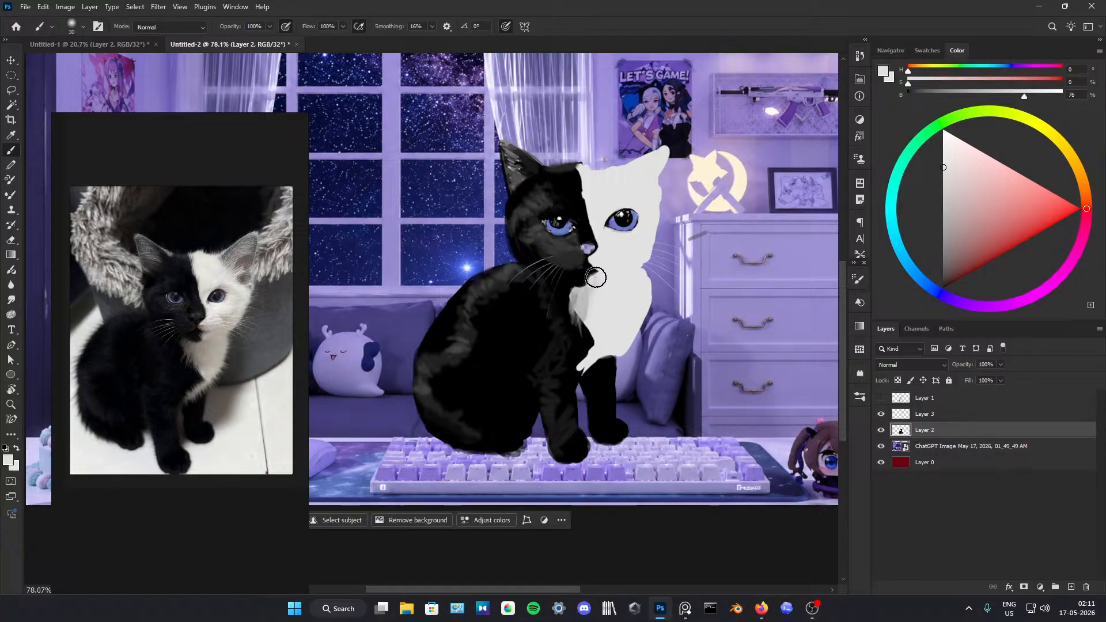
pyautogui.keyDown('alt'); pyautogui.click(582, 298); pyautogui.keyUp('alt')
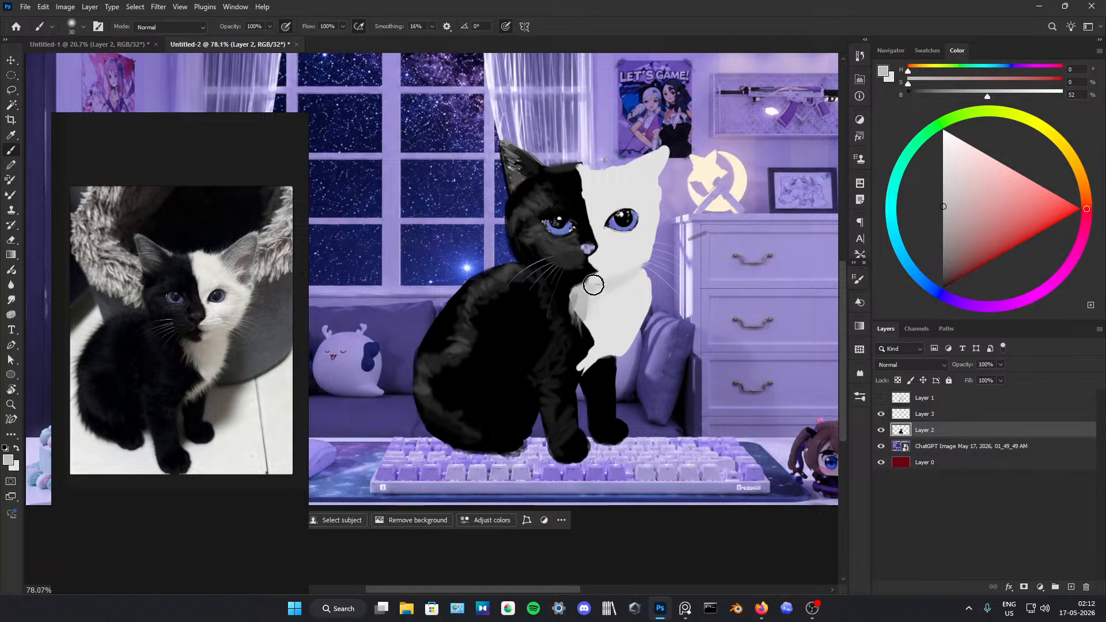
pyautogui.keyDown('alt'); pyautogui.click(558, 282); pyautogui.keyUp('alt')
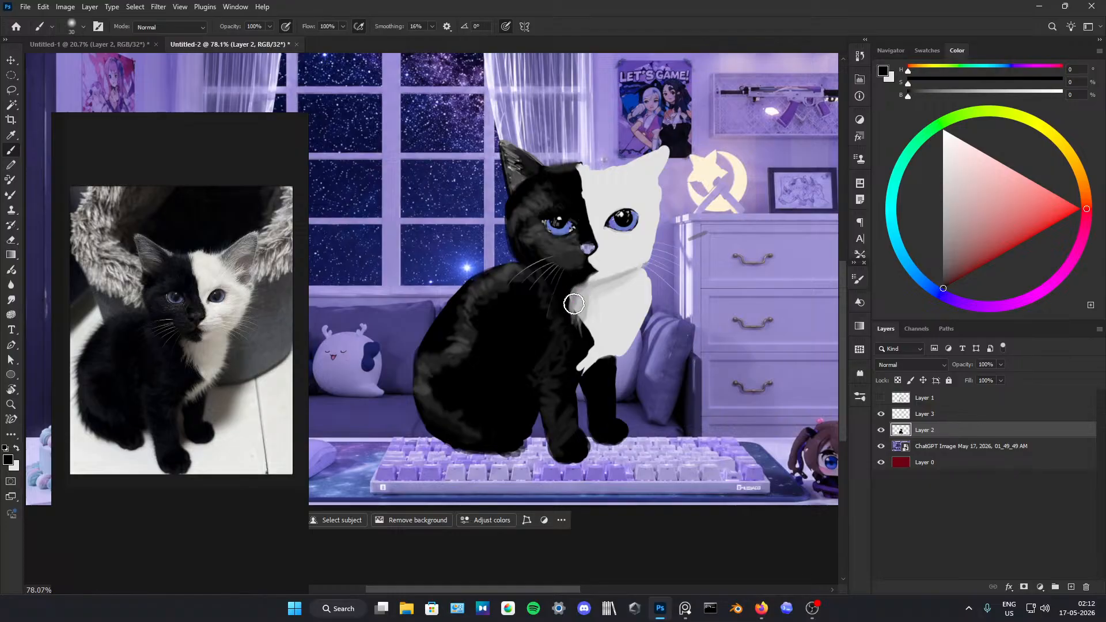
# Step: Shade the white chest with light grey fur strokes and touch up its outer edge beside the sofa
pyautogui.keyDown('alt'); pyautogui.click(579, 293); pyautogui.keyUp('alt')
pyautogui.moveTo(580, 297)
pyautogui.mouseDown()
pyautogui.moveTo(592, 332)
pyautogui.moveTo(609, 328)
pyautogui.moveTo(601, 307)
pyautogui.moveTo(625, 320)
pyautogui.moveTo(617, 329)
pyautogui.moveTo(636, 274)
pyautogui.moveTo(640, 318)
pyautogui.moveTo(611, 318)
pyautogui.mouseUp()
pyautogui.moveTo(630, 282)
pyautogui.mouseDown()
pyautogui.moveTo(641, 323)
pyautogui.moveTo(607, 334)
pyautogui.mouseUp()
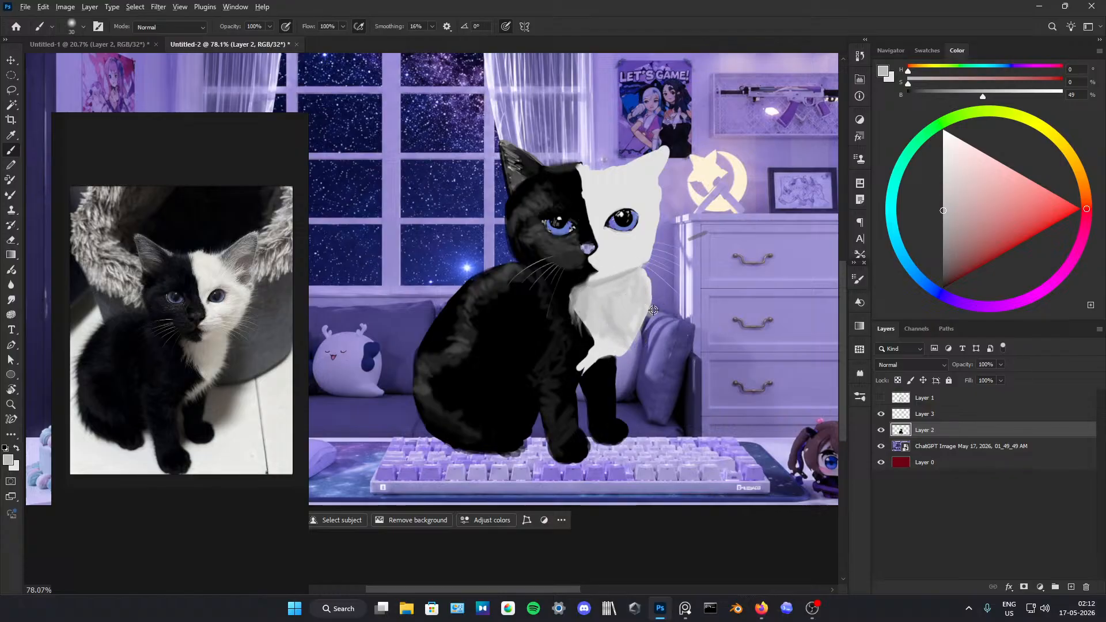
pyautogui.press('e')
pyautogui.hotkey('alt', 'e')
pyautogui.press('b')
pyautogui.moveTo(655, 305)
pyautogui.mouseDown()
pyautogui.moveTo(647, 328)
pyautogui.moveTo(660, 300)
pyautogui.moveTo(639, 350)
pyautogui.mouseUp()
pyautogui.press('e')
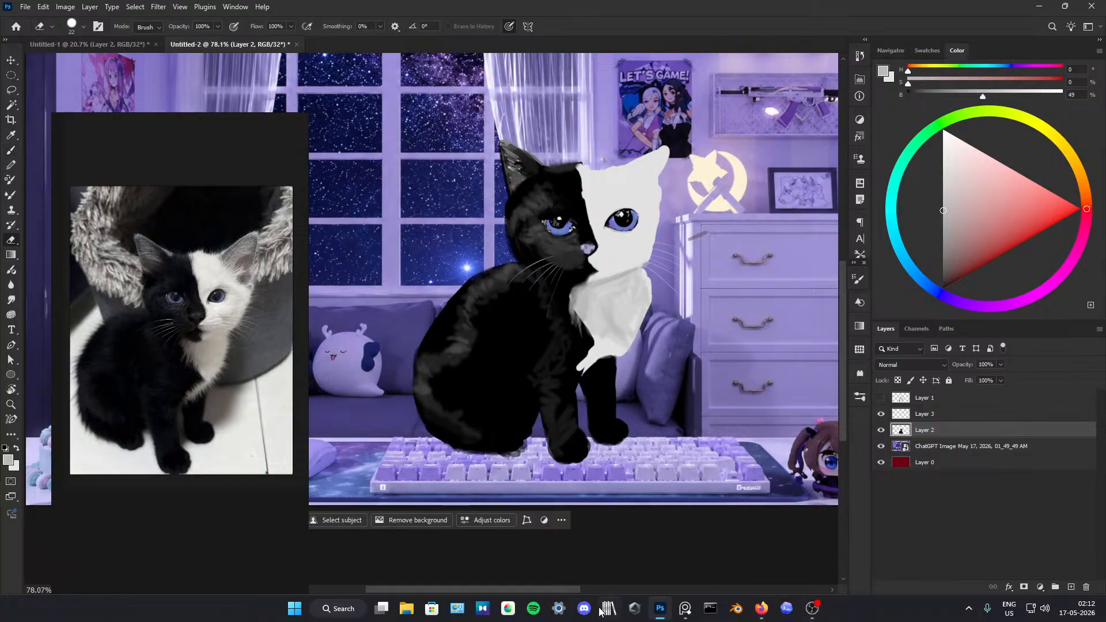
# Step: Switch to Firefox, browse the YouTube home feed and play the video "I Posted Every Day For 365 Days (Q&A)"
pyautogui.moveTo(761, 608)
pyautogui.click(639, 541)
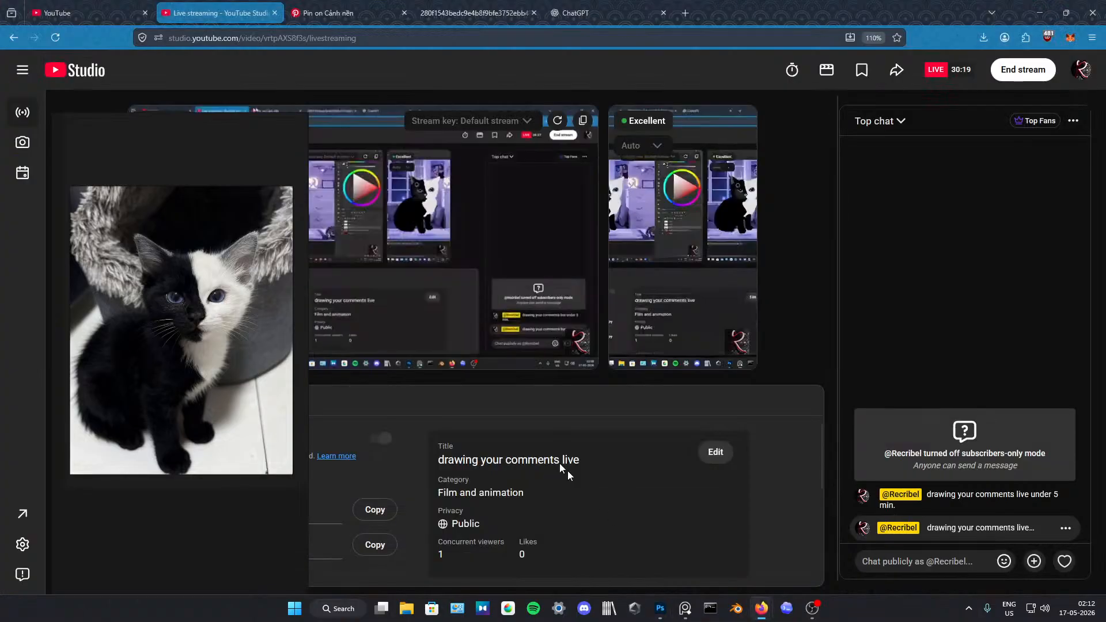
pyautogui.click(75, 12)
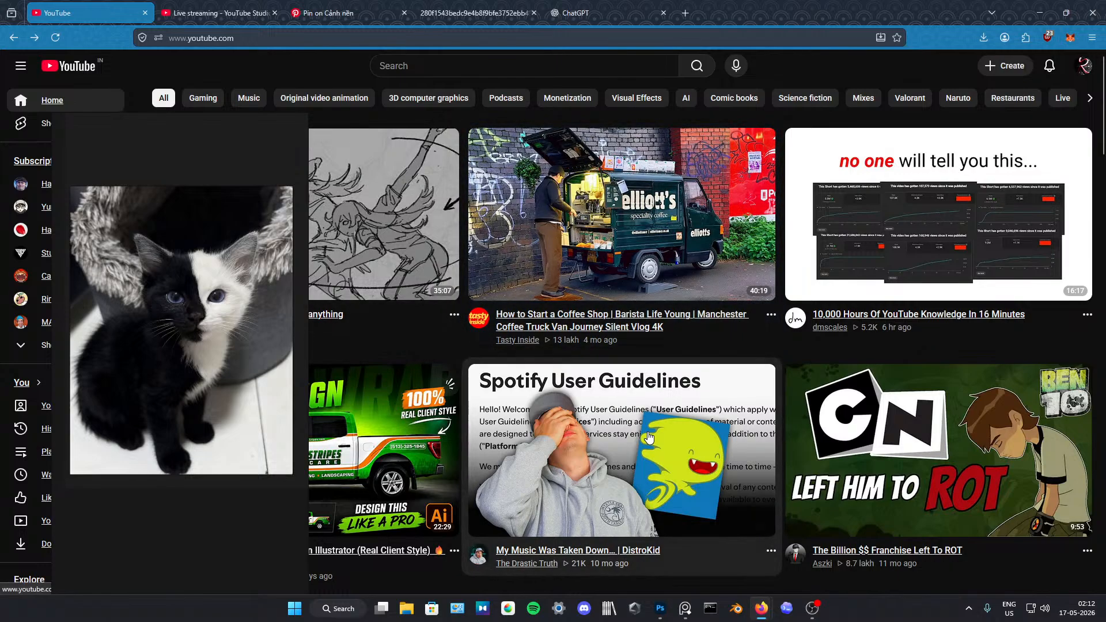
pyautogui.scroll(-3, 631, 328)
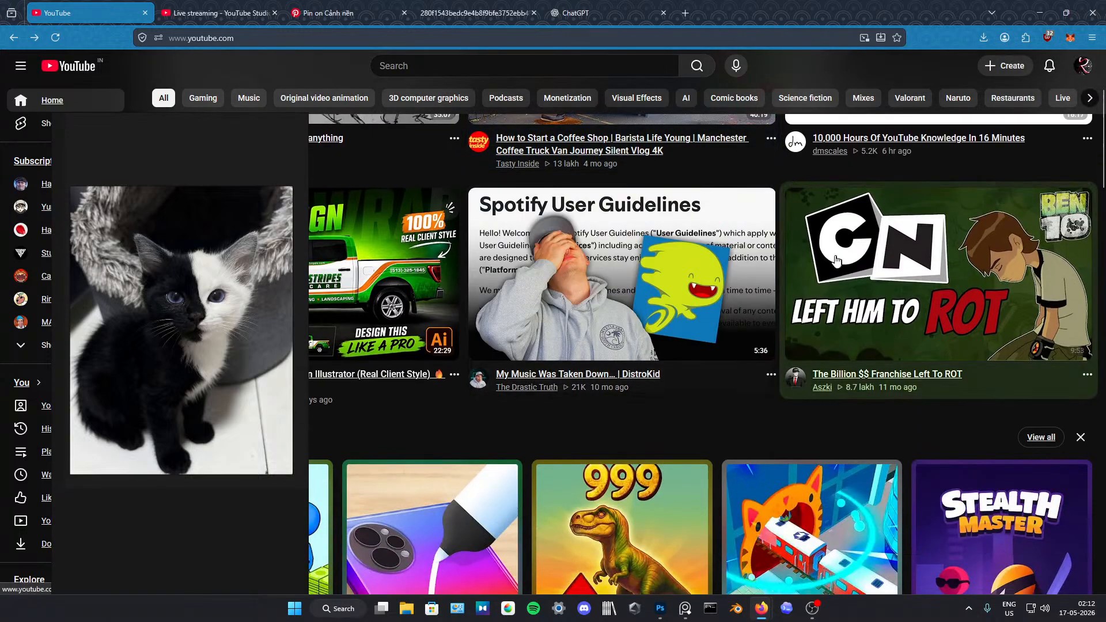
pyautogui.scroll(-15, 413, 256)
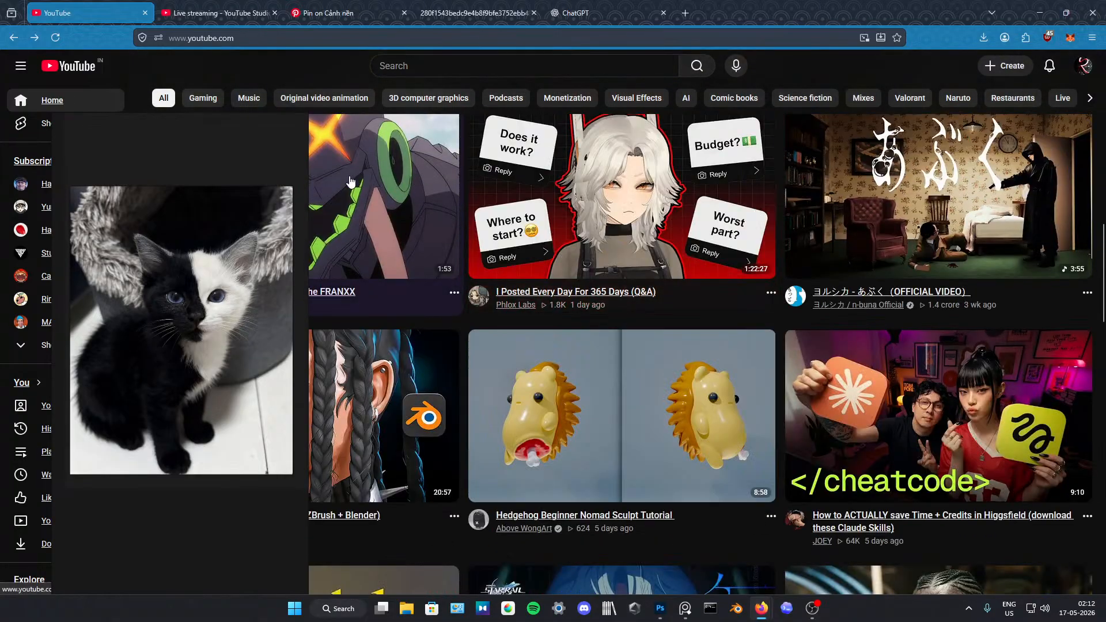
pyautogui.click(644, 177)
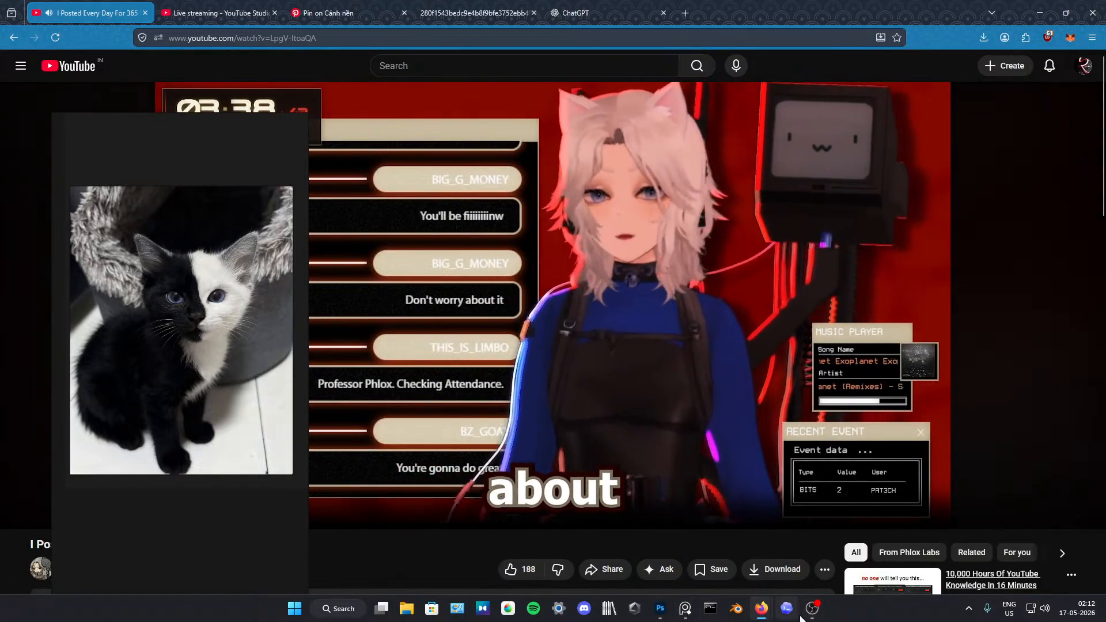
# Step: Return to Photoshop and paint black along the border between the kitten's black fur and white chest on Layer 2
pyautogui.click(660, 608)
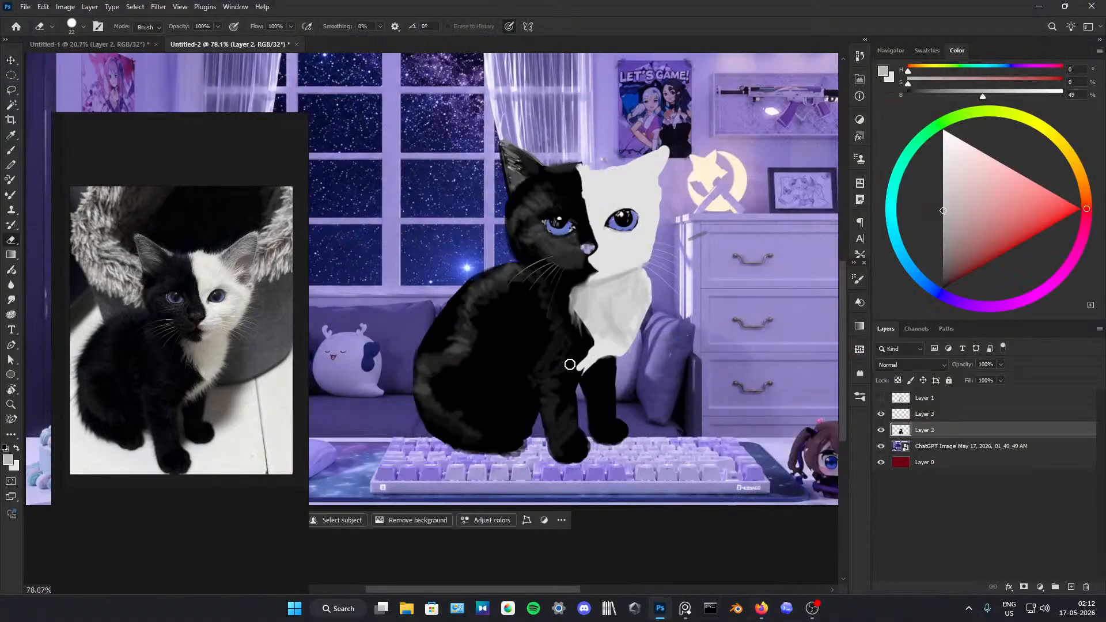
pyautogui.click(575, 333)
pyautogui.press('Return')
pyautogui.press('b')
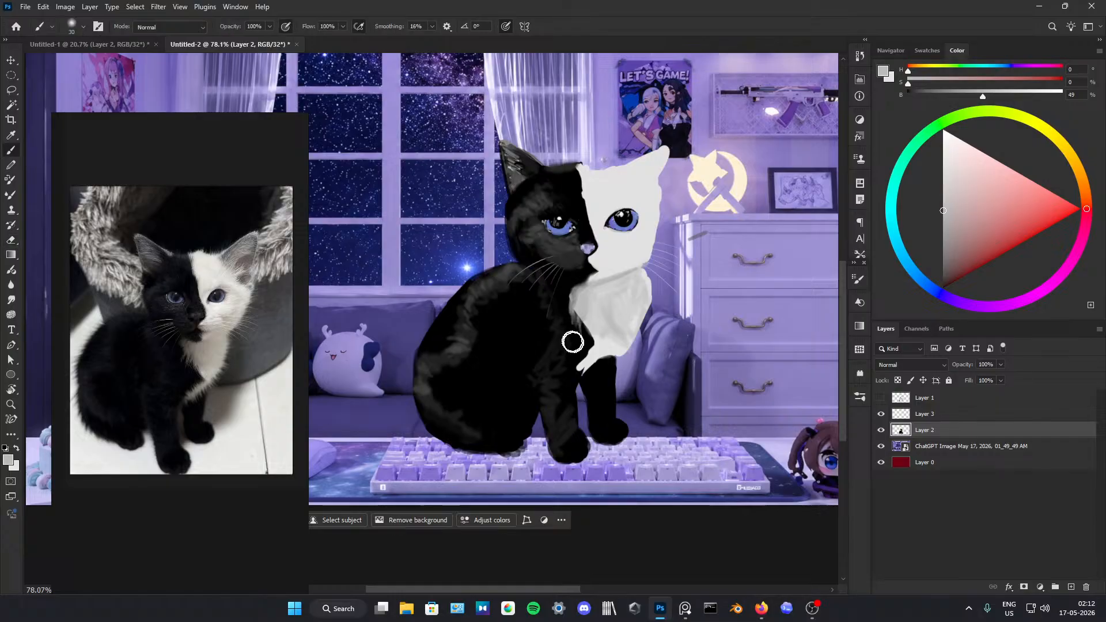
pyautogui.press('d')
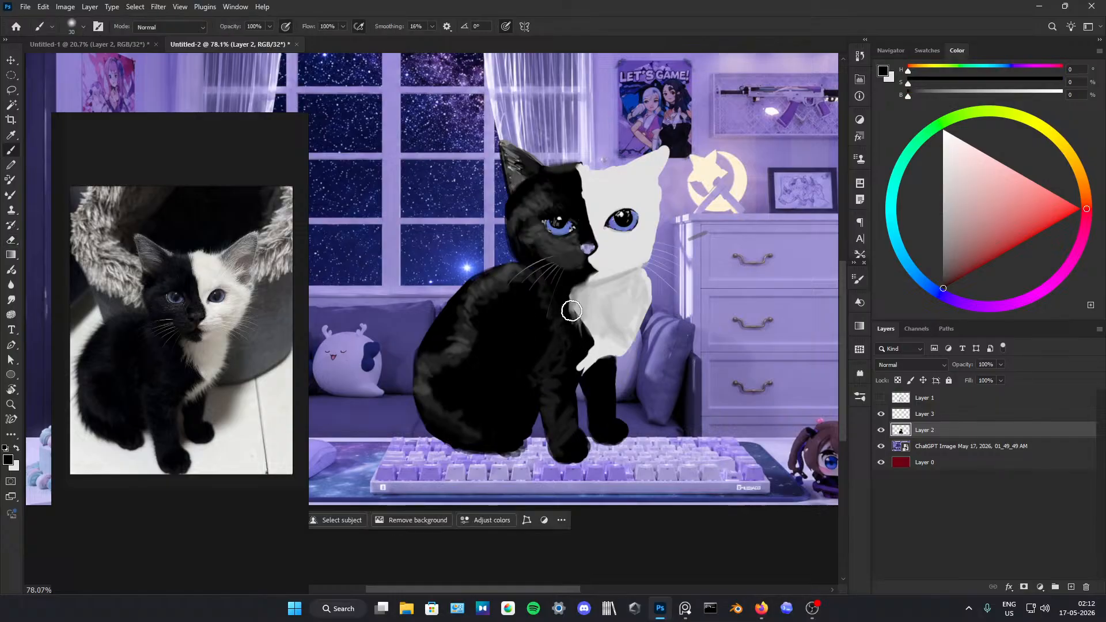
pyautogui.moveTo(572, 311); pyautogui.dragTo(600, 361)
# Step: Extend the white fur at the chest's lower tip between the front legs and smooth the chest with light grey shading
pyautogui.keyDown('alt'); pyautogui.click(583, 366); pyautogui.keyUp('alt')
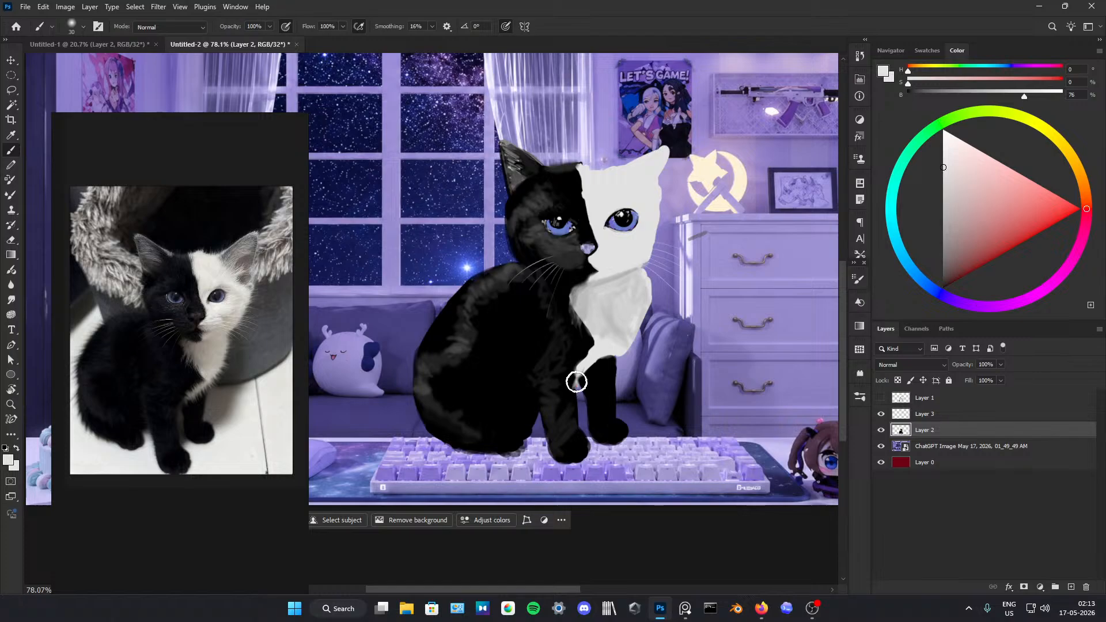
pyautogui.keyDown('alt'); pyautogui.click(603, 333); pyautogui.keyUp('alt')
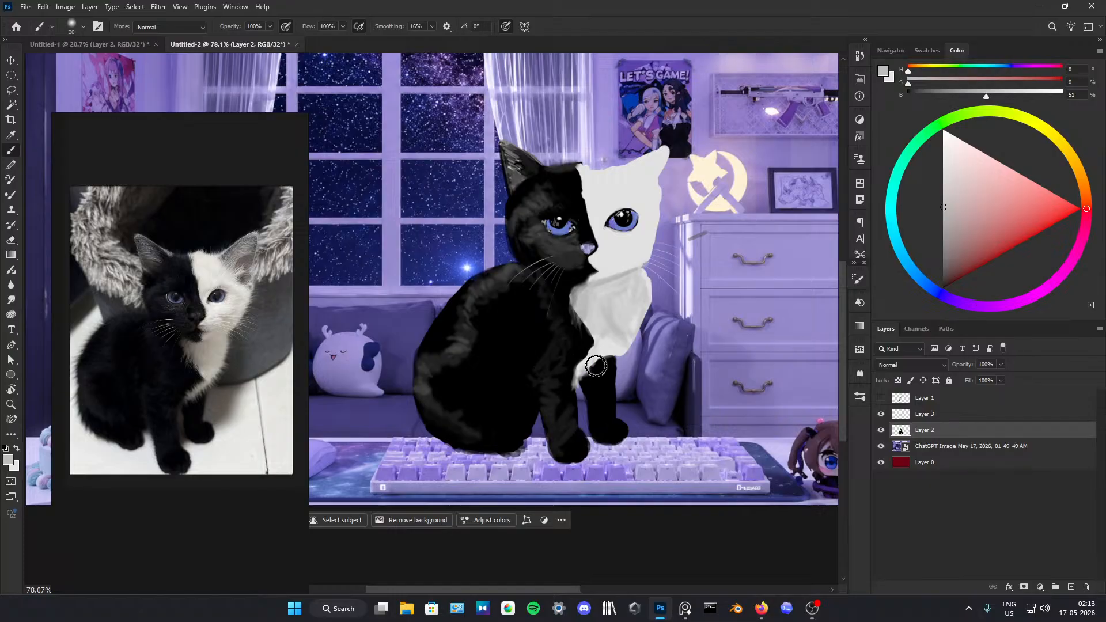
pyautogui.moveTo(611, 357)
pyautogui.mouseDown()
pyautogui.moveTo(643, 309)
pyautogui.moveTo(616, 313)
pyautogui.moveTo(639, 296)
pyautogui.moveTo(622, 342)
pyautogui.moveTo(616, 316)
pyautogui.moveTo(590, 310)
pyautogui.moveTo(631, 281)
pyautogui.moveTo(614, 331)
pyautogui.moveTo(607, 296)
pyautogui.moveTo(608, 345)
pyautogui.moveTo(597, 341)
pyautogui.moveTo(628, 319)
pyautogui.moveTo(643, 271)
pyautogui.moveTo(625, 327)
pyautogui.mouseUp()
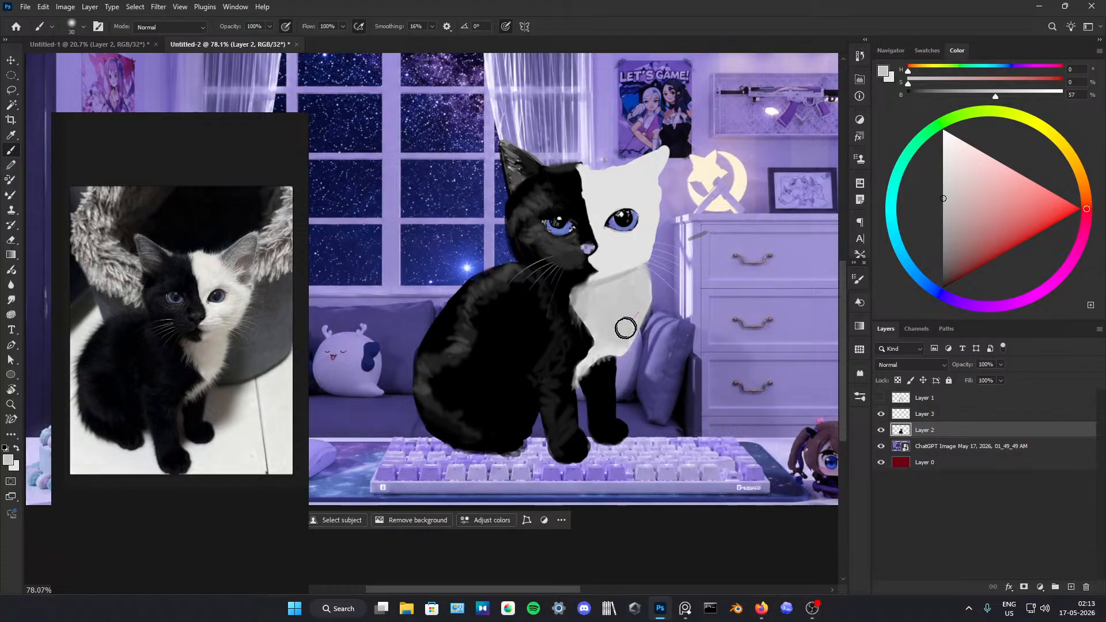
# Step: Touch up the white half of the face and refine the white ear's outline with the sampled off-white
pyautogui.moveTo(590, 206); pyautogui.dragTo(612, 208)
pyautogui.keyDown('alt'); pyautogui.click(654, 166); pyautogui.keyUp('alt')
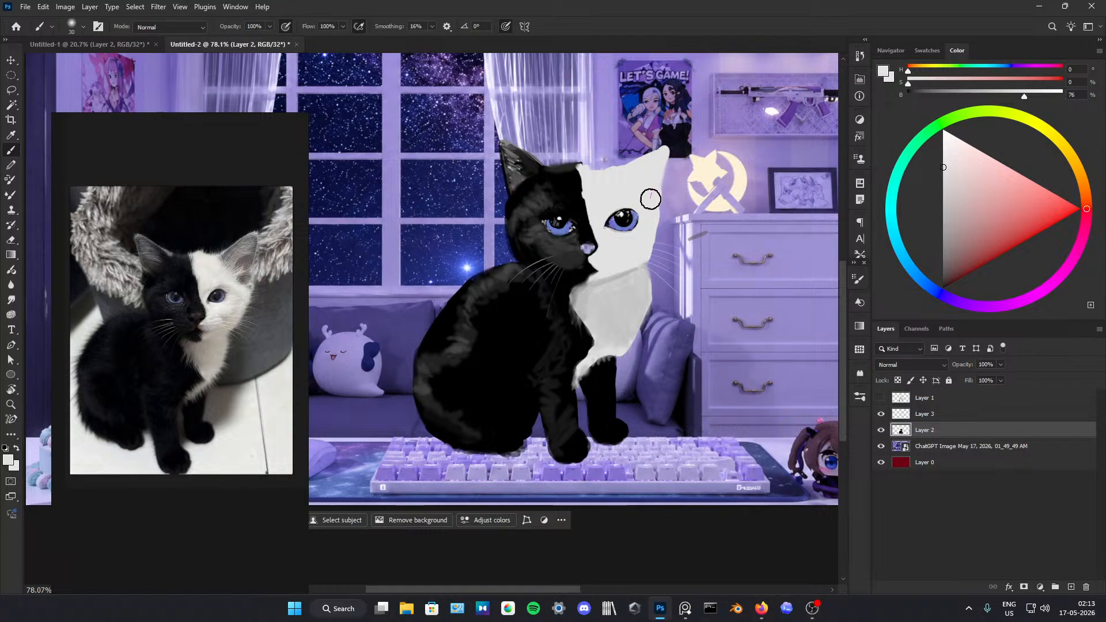
pyautogui.moveTo(661, 153); pyautogui.dragTo(649, 159)
# Step: Shade the inside of the white ear with dark grey sampled from the black ear, softening it with sampled white
pyautogui.keyDown('alt'); pyautogui.click(515, 179); pyautogui.keyUp('alt')
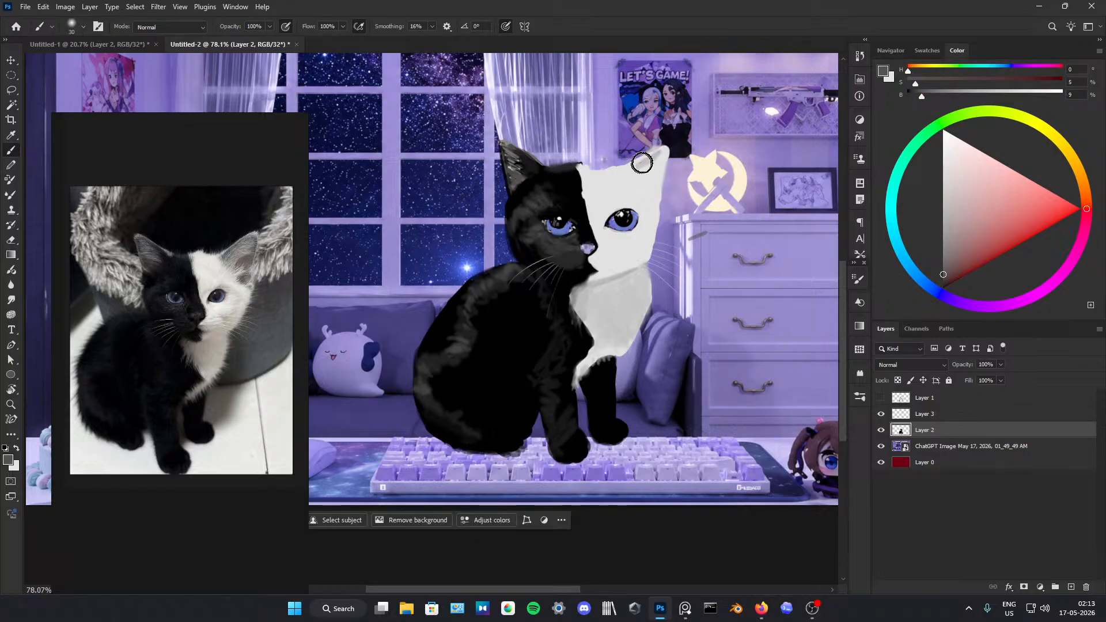
pyautogui.moveTo(663, 153); pyautogui.dragTo(658, 172)
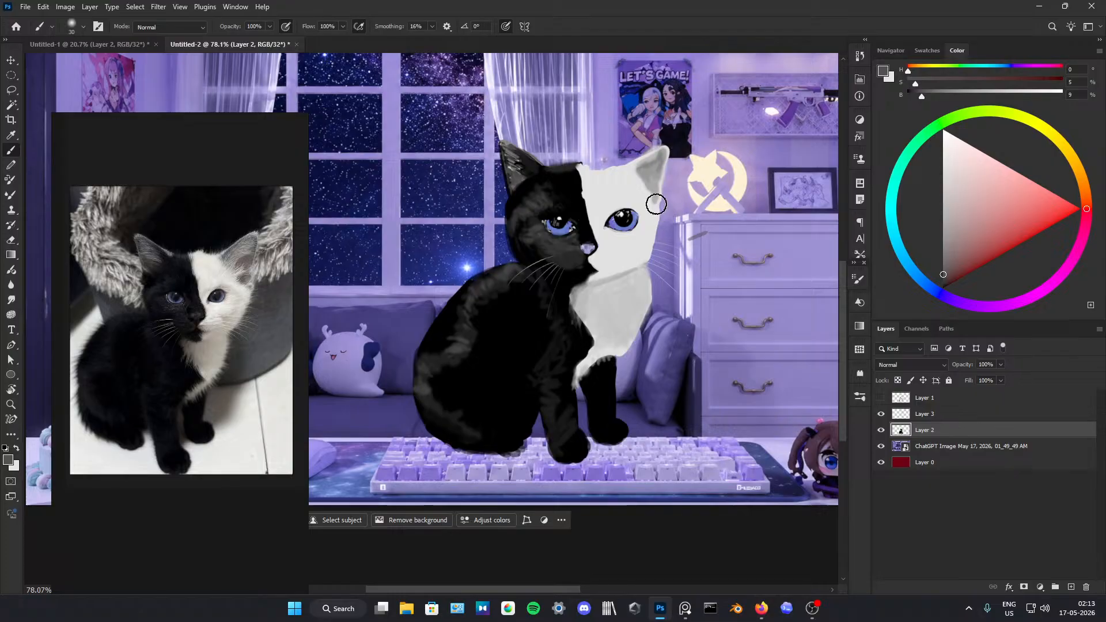
pyautogui.keyDown('alt'); pyautogui.click(654, 200); pyautogui.keyUp('alt')
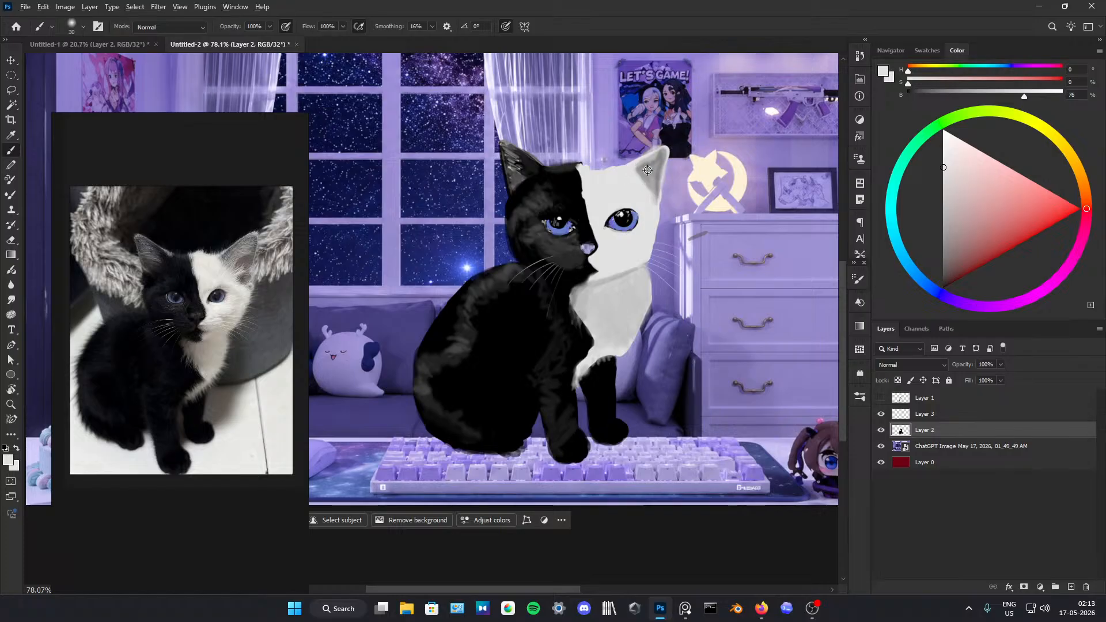
pyautogui.keyDown('alt'); pyautogui.click(638, 166); pyautogui.keyUp('alt')
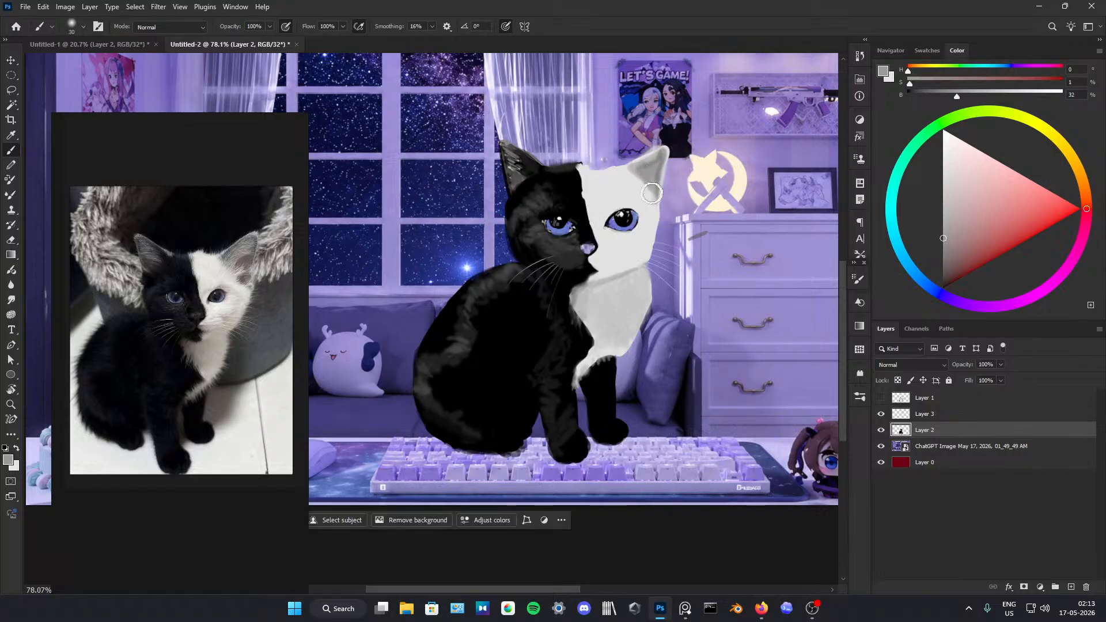
# Step: Try a pale pink with 29% saturation and 94% brightness on the inside of the white ear
pyautogui.press('d')
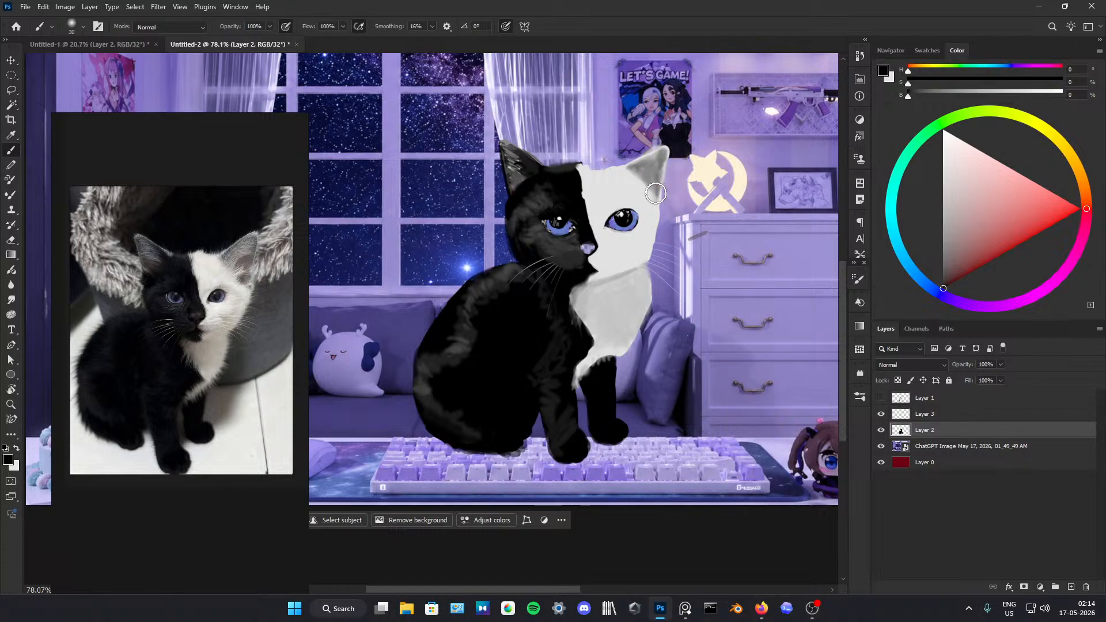
pyautogui.keyDown('alt'); pyautogui.click(519, 181); pyautogui.keyUp('alt')
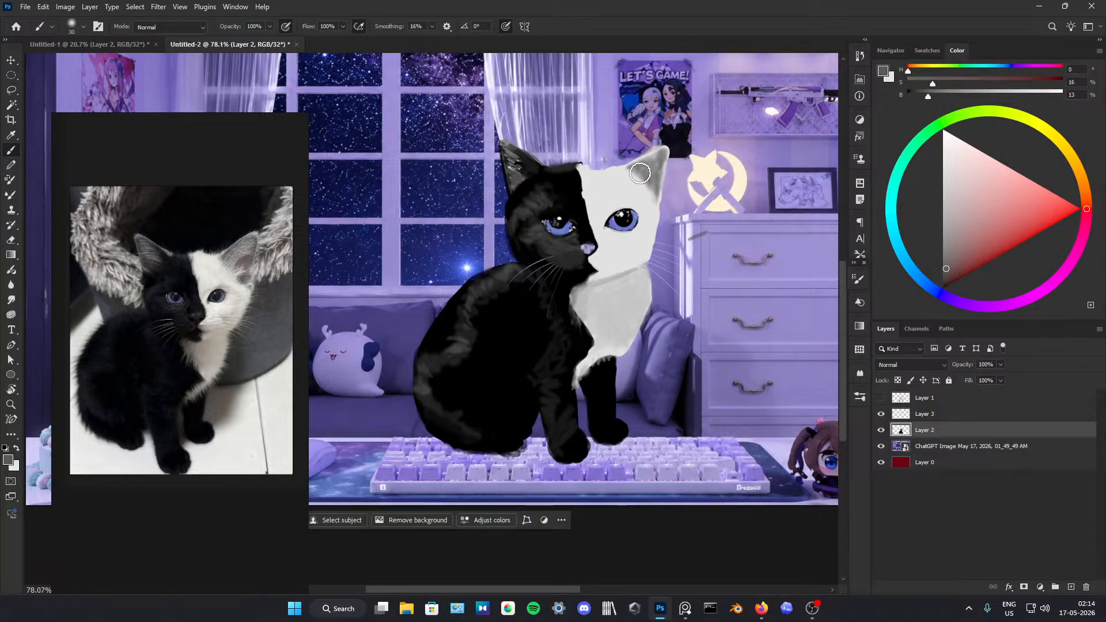
pyautogui.click(988, 203)
pyautogui.moveTo(988, 204); pyautogui.dragTo(979, 159)
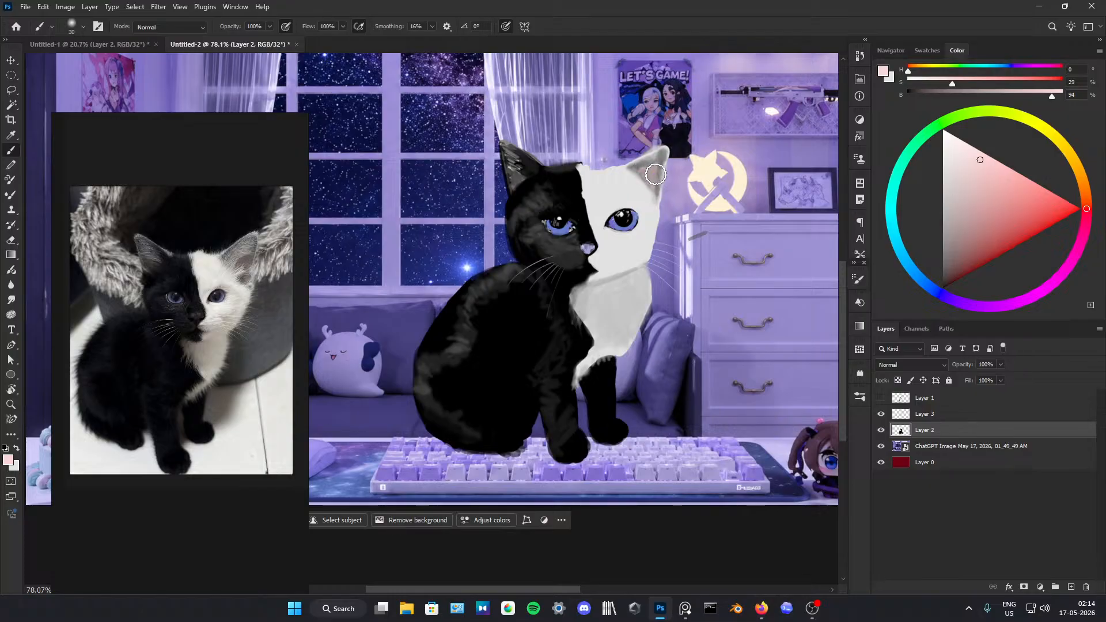
# Step: Rework the inner shading of the white ear with sampled dark greys and black, blending its lower edge with off-white
pyautogui.keyDown('alt'); pyautogui.click(508, 167); pyautogui.keyUp('alt')
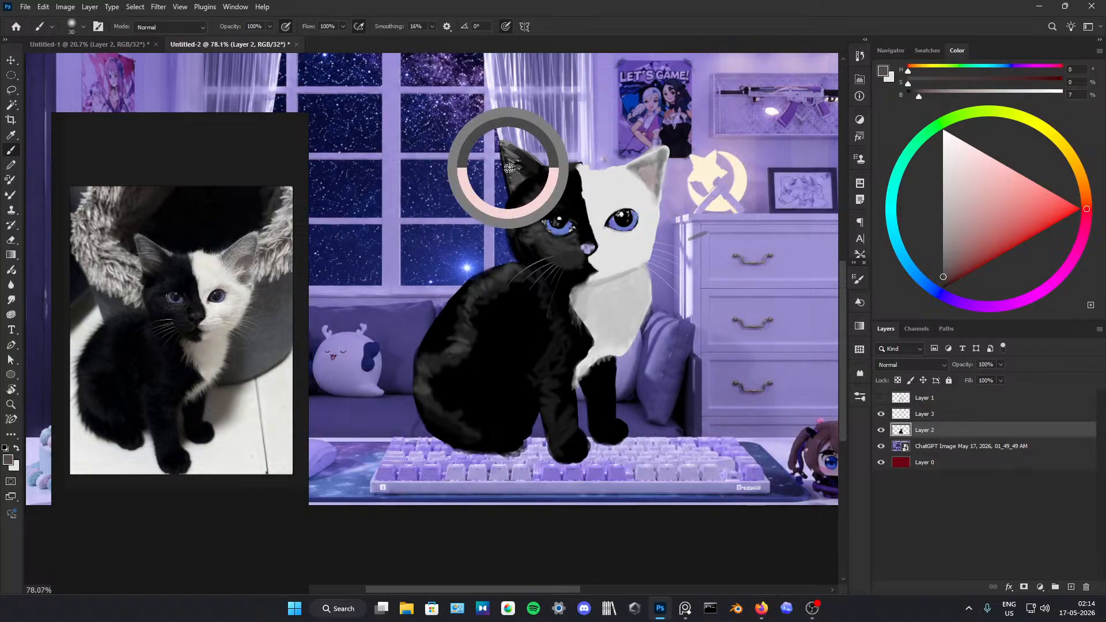
pyautogui.keyDown('alt'); pyautogui.click(508, 168); pyautogui.keyUp('alt')
pyautogui.keyDown('alt'); pyautogui.click(508, 167); pyautogui.keyUp('alt')
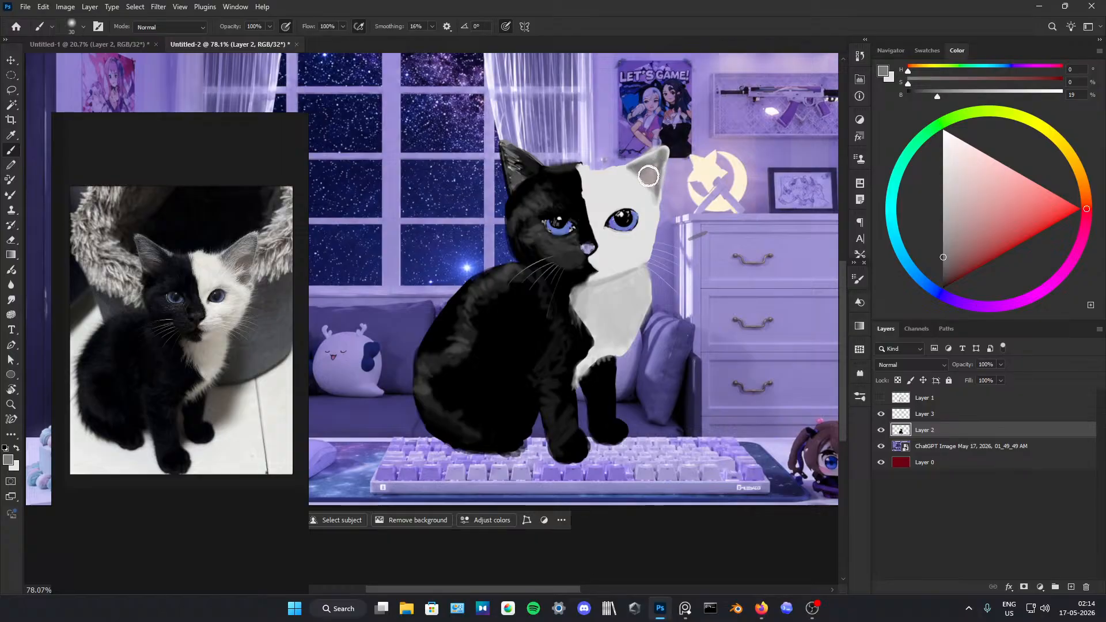
pyautogui.keyDown('alt'); pyautogui.click(633, 182); pyautogui.keyUp('alt')
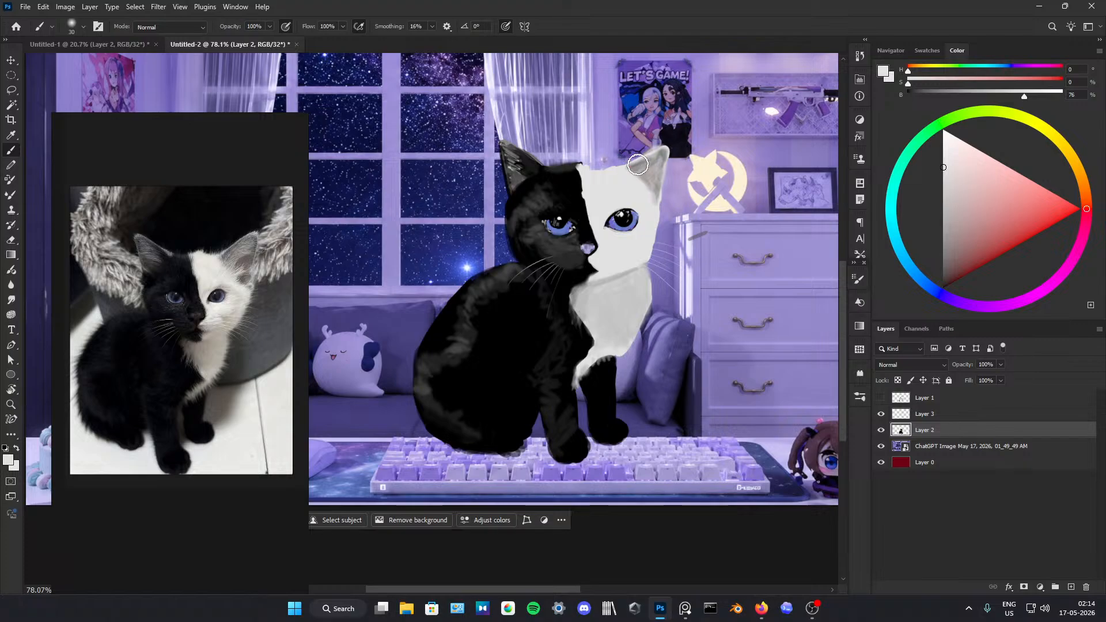
pyautogui.press('d')
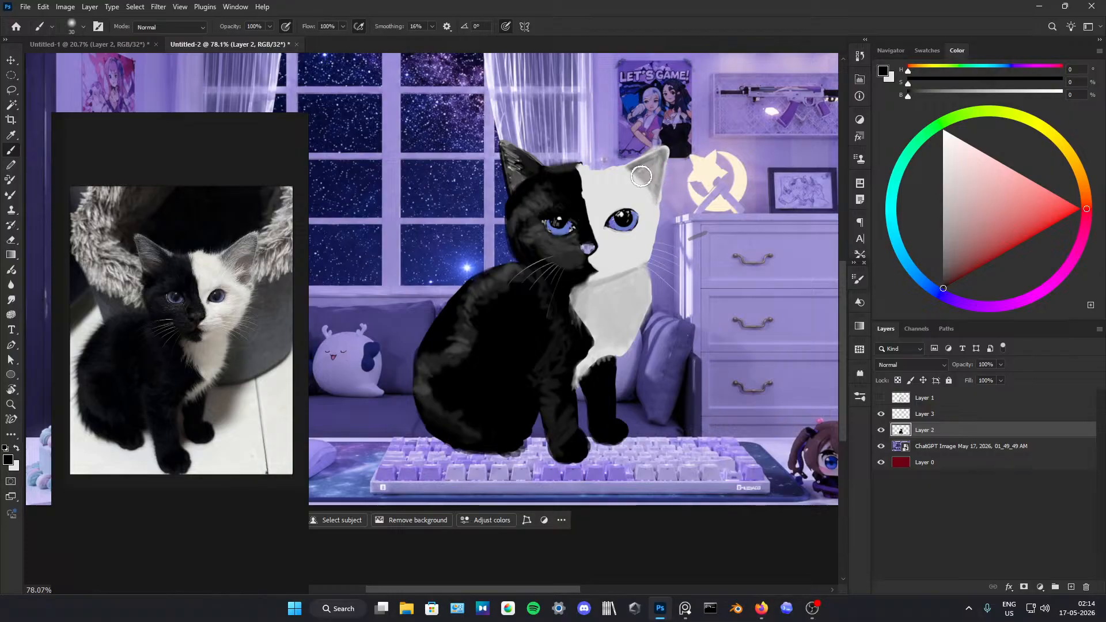
pyautogui.keyDown('alt'); pyautogui.click(627, 185); pyautogui.keyUp('alt')
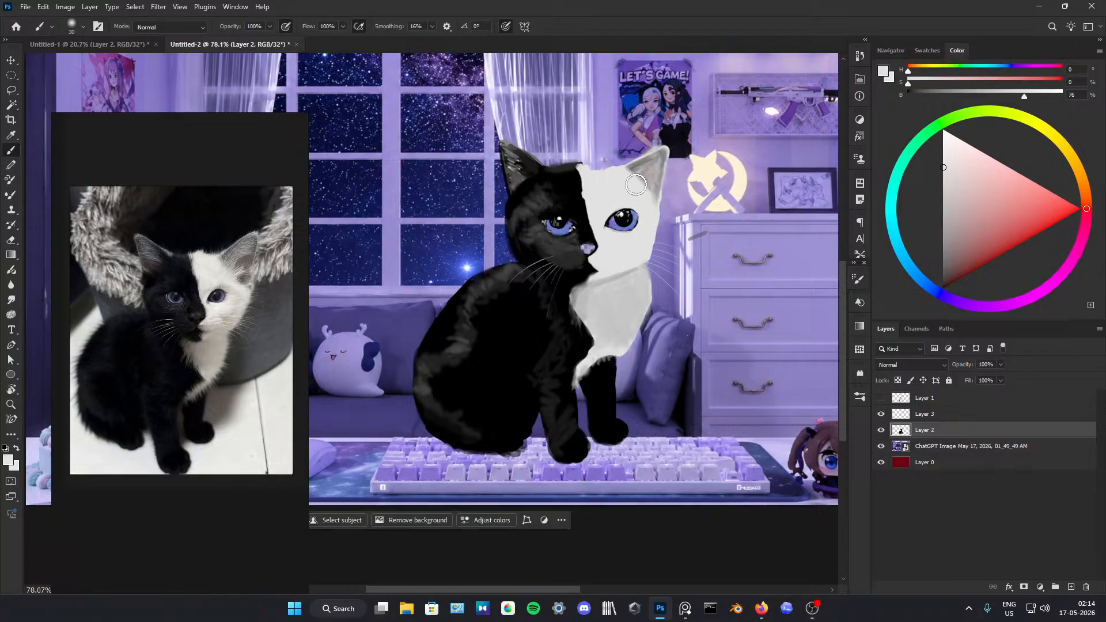
pyautogui.keyDown('alt'); pyautogui.click(526, 161); pyautogui.keyUp('alt')
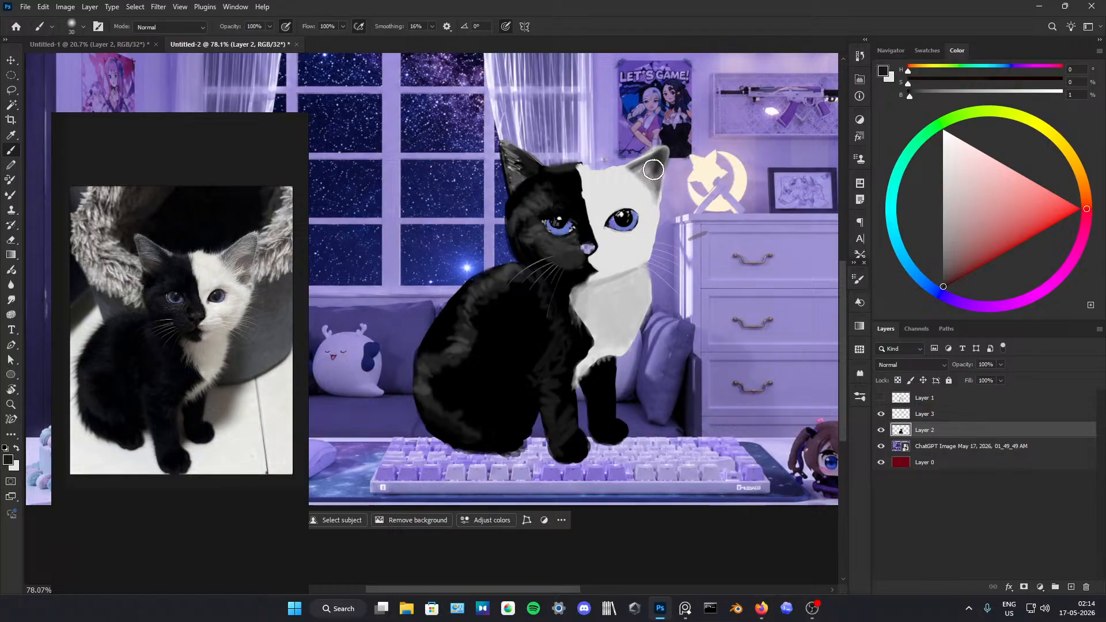
# Step: Touch up the white forehead from the ear's inner edge and black-white dividing line down to the eye, using sampled grey, black and off-white
pyautogui.keyDown('alt'); pyautogui.click(646, 170); pyautogui.keyUp('alt')
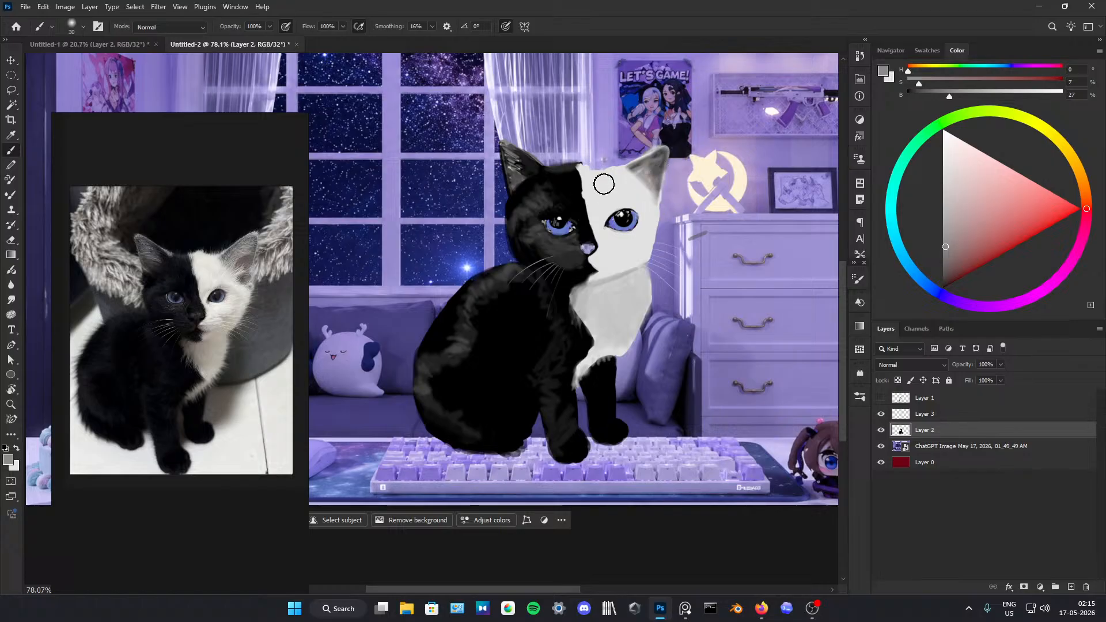
pyautogui.keyDown('alt'); pyautogui.click(631, 171); pyautogui.keyUp('alt')
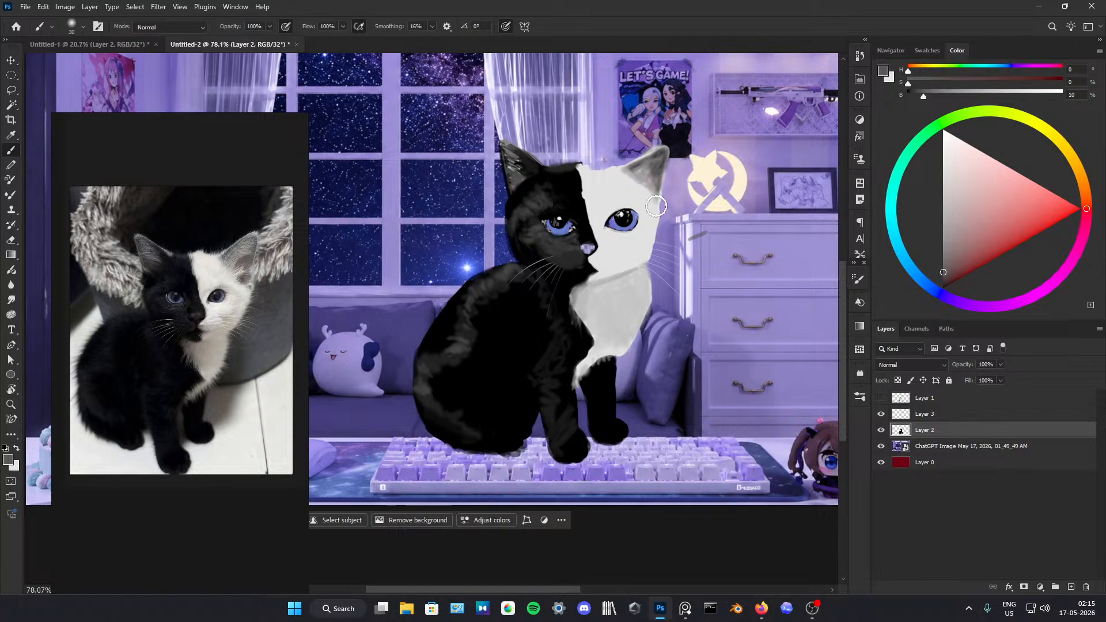
pyautogui.keyDown('alt'); pyautogui.click(578, 190); pyautogui.keyUp('alt')
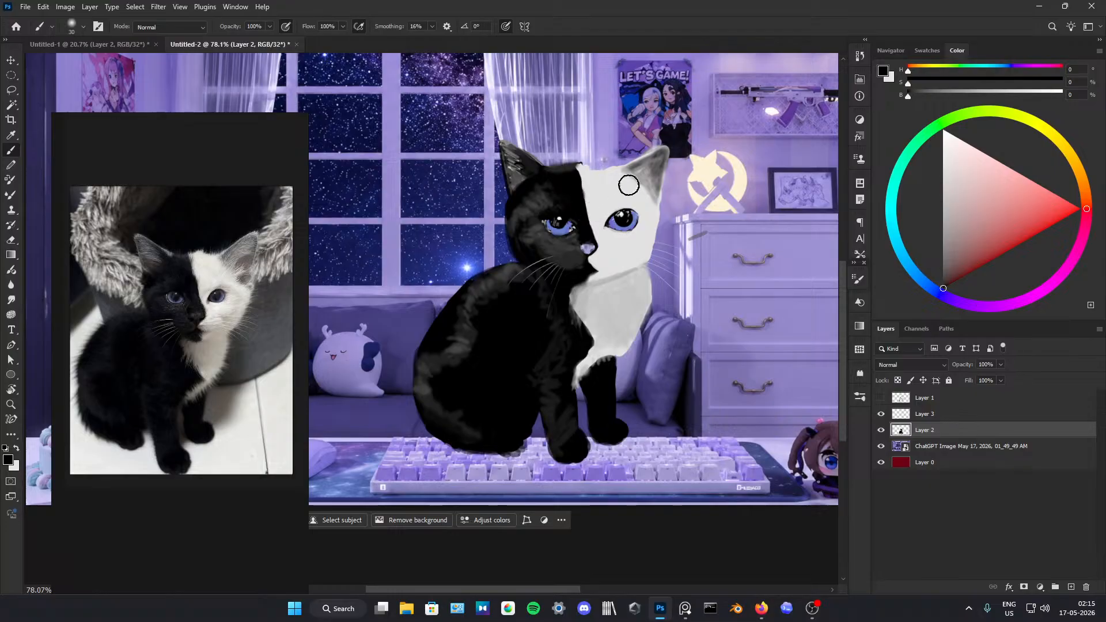
pyautogui.keyDown('alt'); pyautogui.click(594, 177); pyautogui.keyUp('alt')
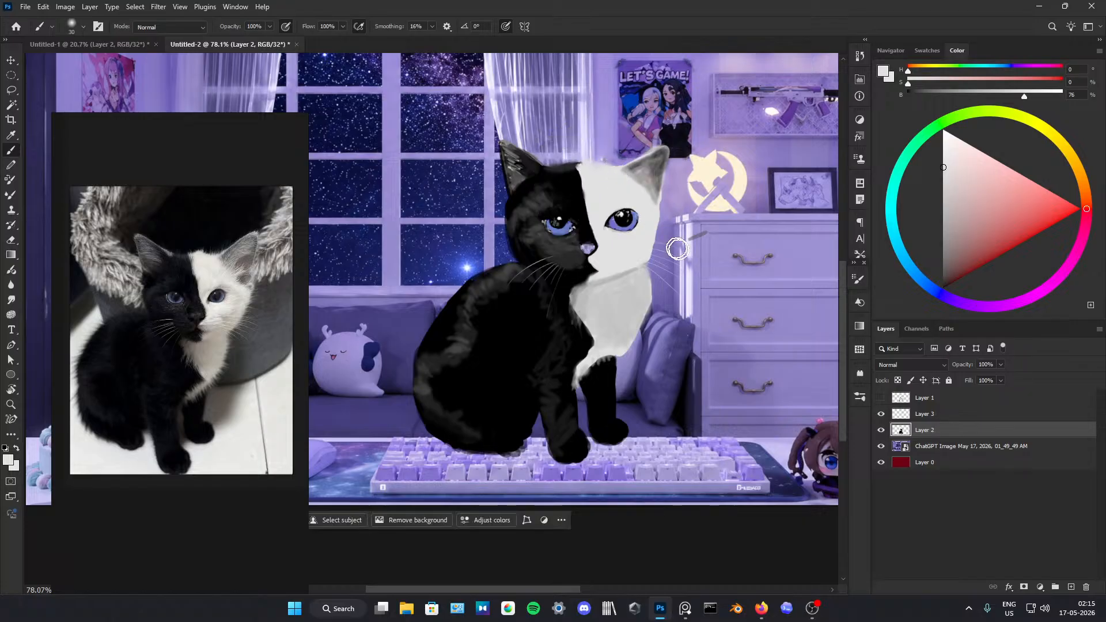
pyautogui.keyDown('alt'); pyautogui.click(615, 222); pyautogui.keyUp('alt')
pyautogui.moveTo(614, 216); pyautogui.dragTo(625, 208)
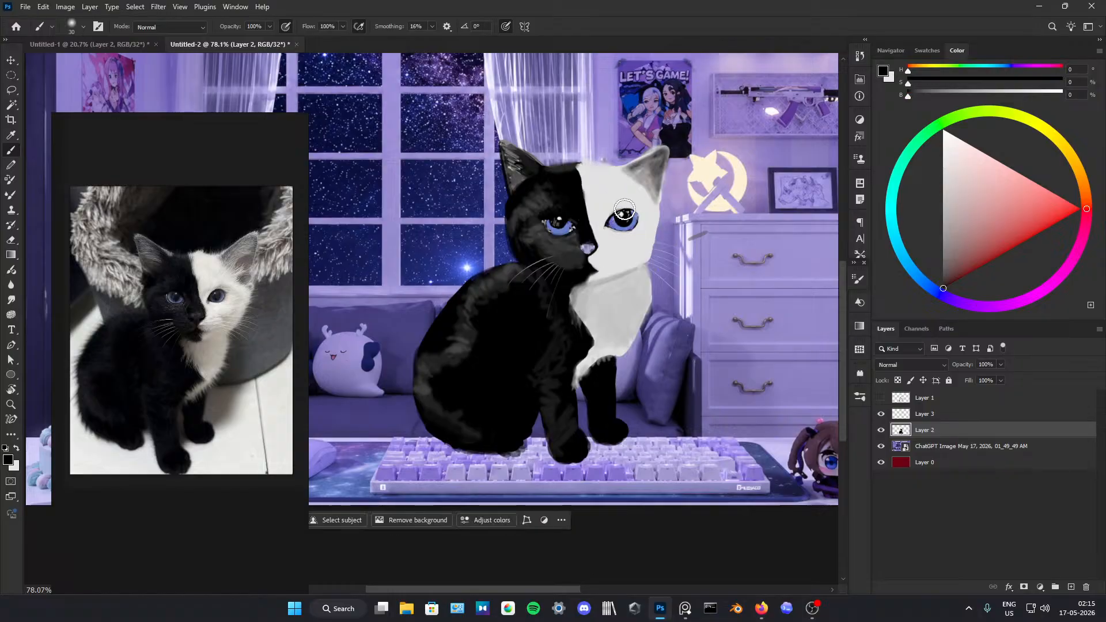
# Step: Reshape the black-and-white boundary at the mouth and chin below the nose with sampled black and off-white
pyautogui.keyDown('alt'); pyautogui.click(593, 266); pyautogui.keyUp('alt')
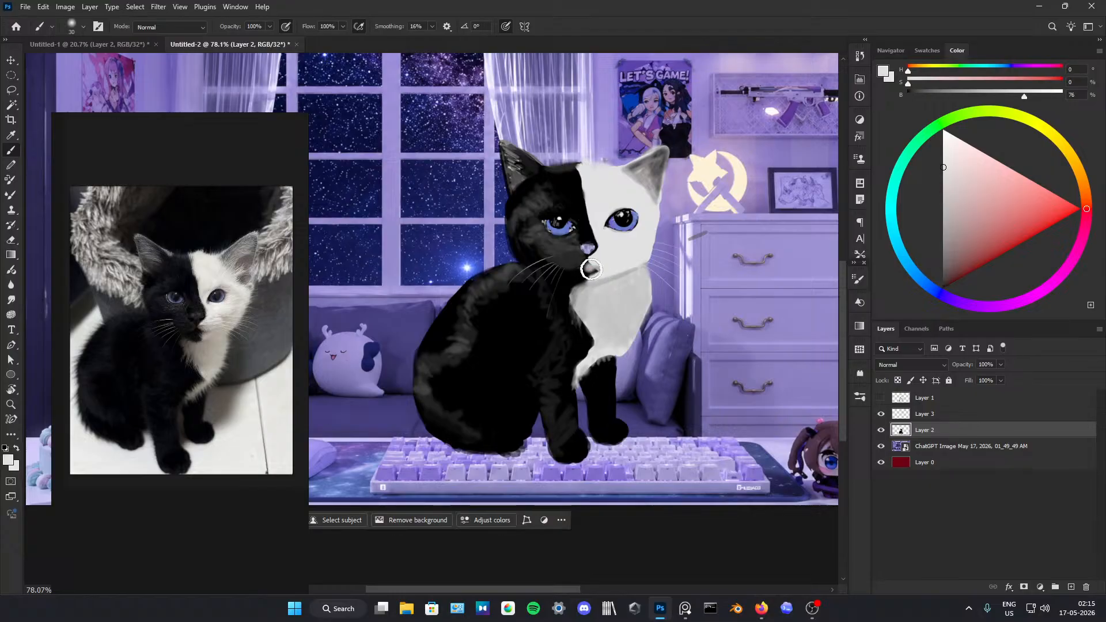
pyautogui.keyDown('alt'); pyautogui.click(581, 273); pyautogui.keyUp('alt')
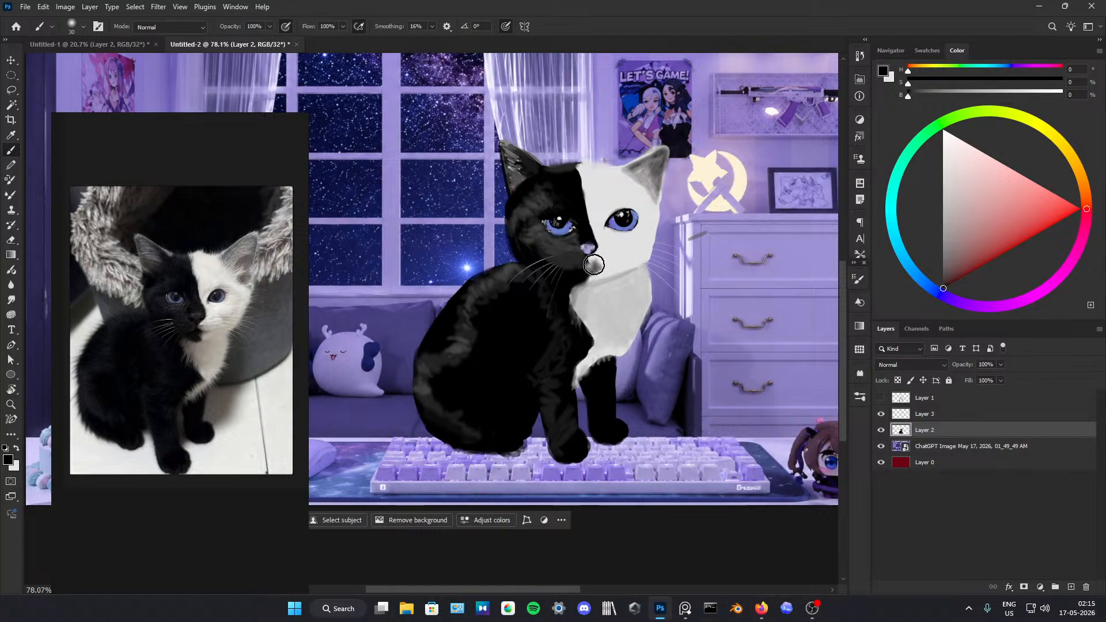
pyautogui.keyDown('alt'); pyautogui.click(599, 264); pyautogui.keyUp('alt')
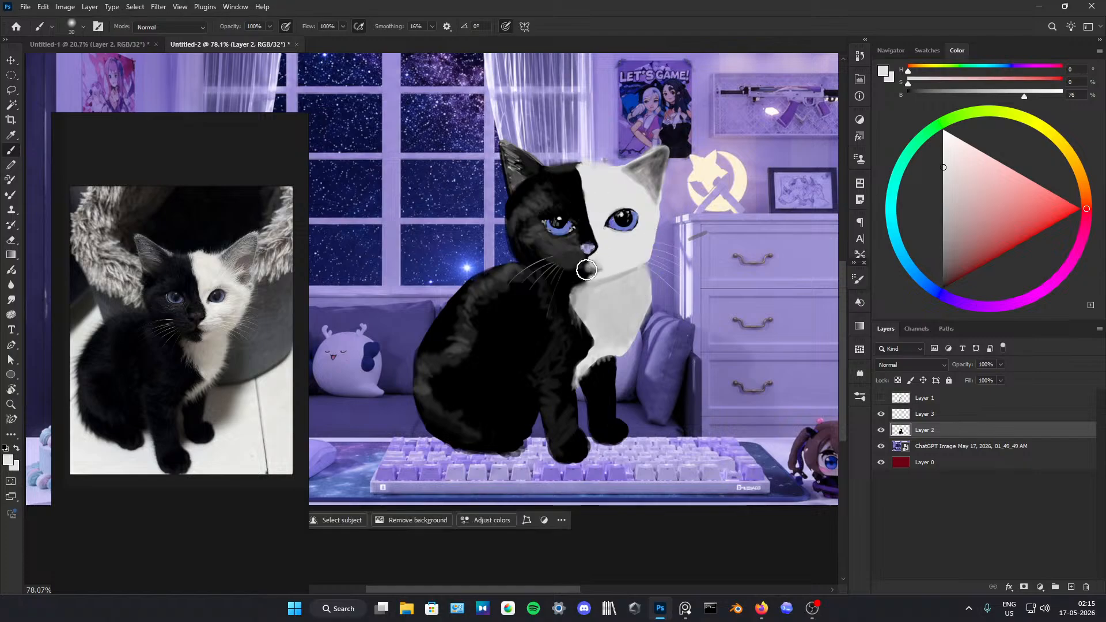
pyautogui.keyDown('alt'); pyautogui.click(580, 274); pyautogui.keyUp('alt')
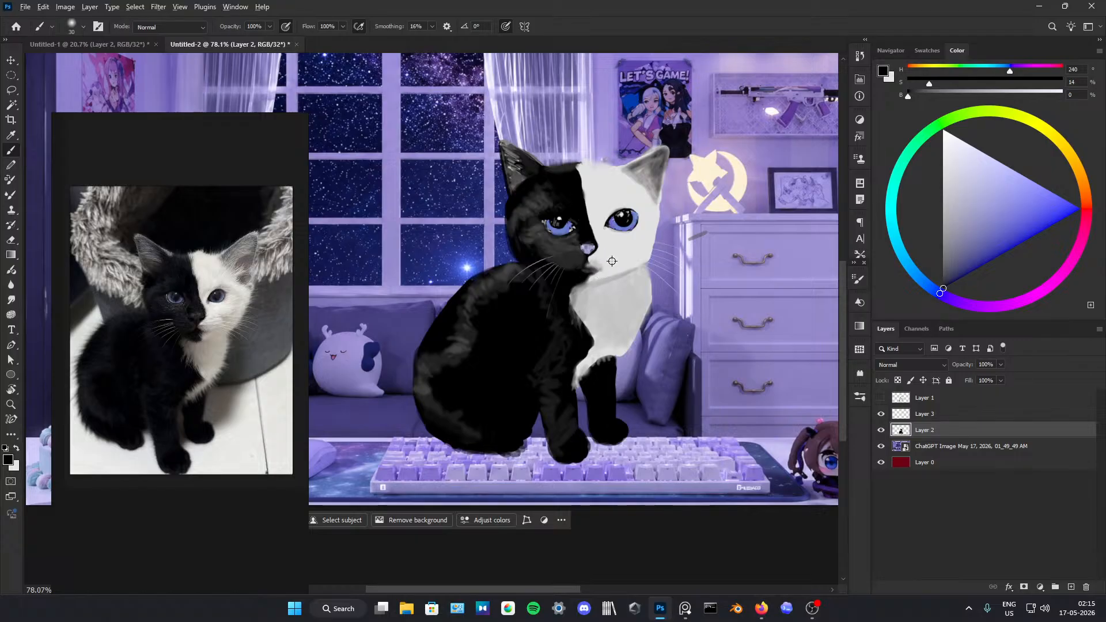
pyautogui.keyDown('alt'); pyautogui.click(611, 261); pyautogui.keyUp('alt')
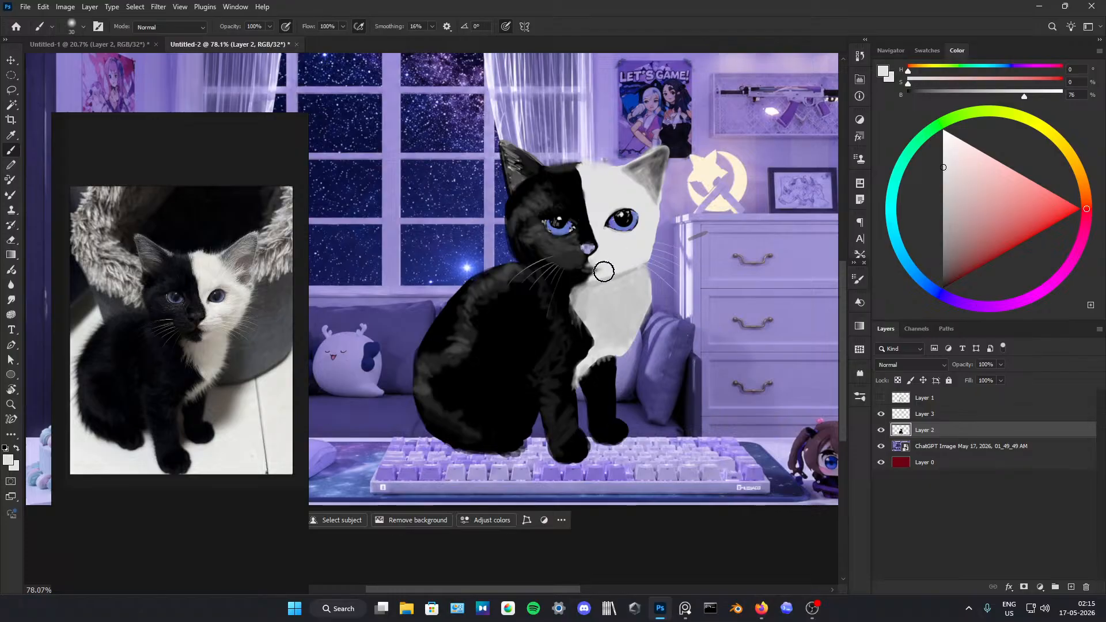
# Step: Add faint whisker spots to the white muzzle and shade the white side of the face around the eye with sampled light greys
pyautogui.keyDown('alt'); pyautogui.click(590, 259); pyautogui.keyUp('alt')
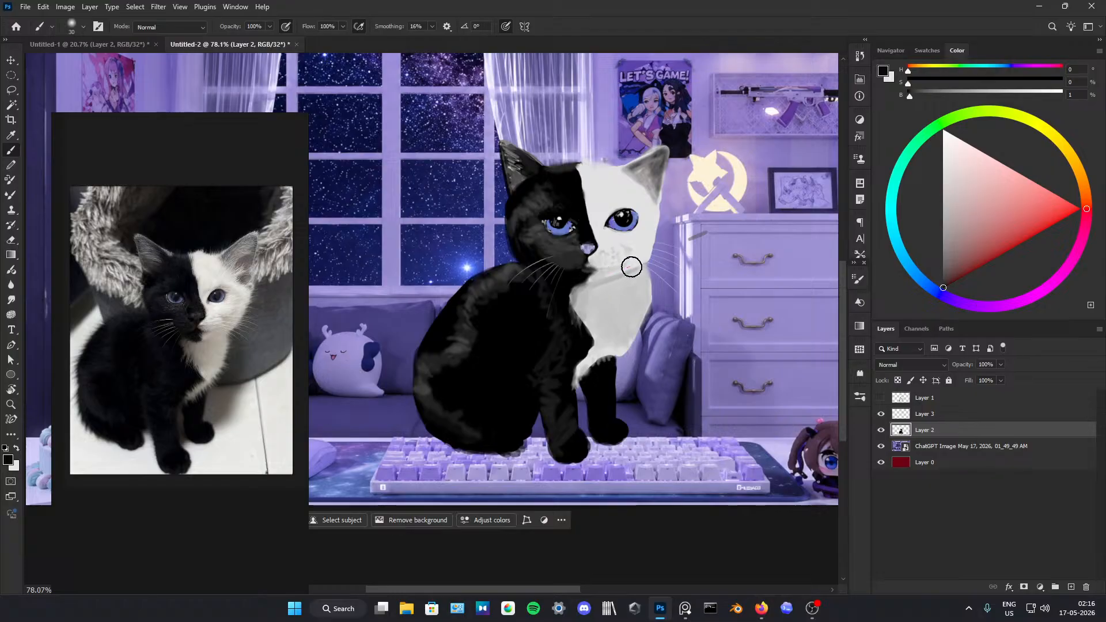
pyautogui.keyDown('alt'); pyautogui.click(628, 264); pyautogui.keyUp('alt')
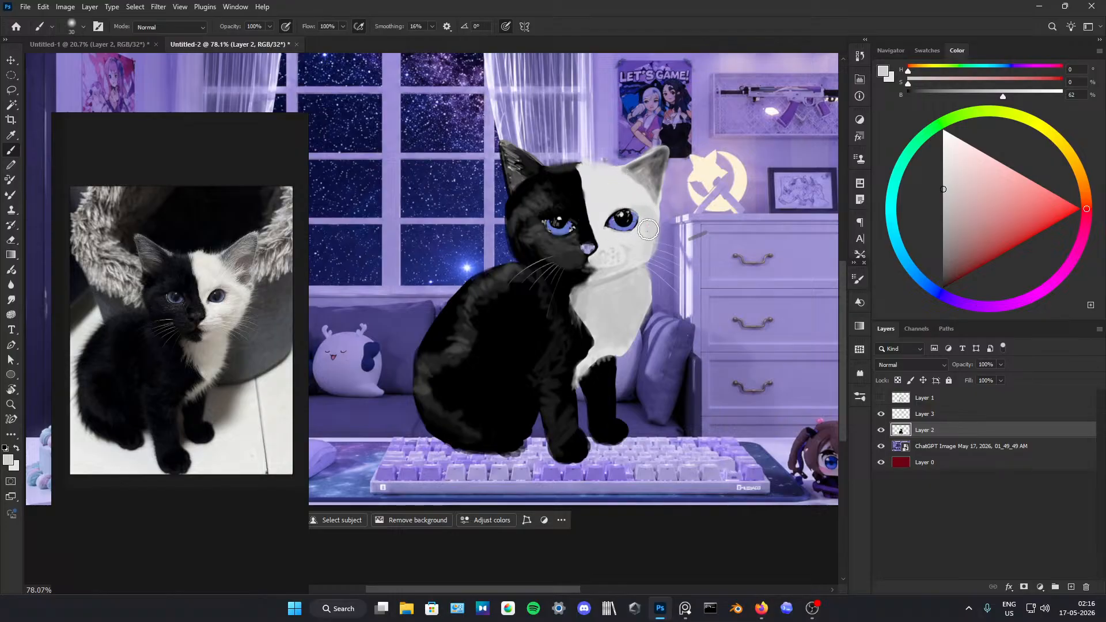
pyautogui.keyDown('alt'); pyautogui.click(614, 245); pyautogui.keyUp('alt')
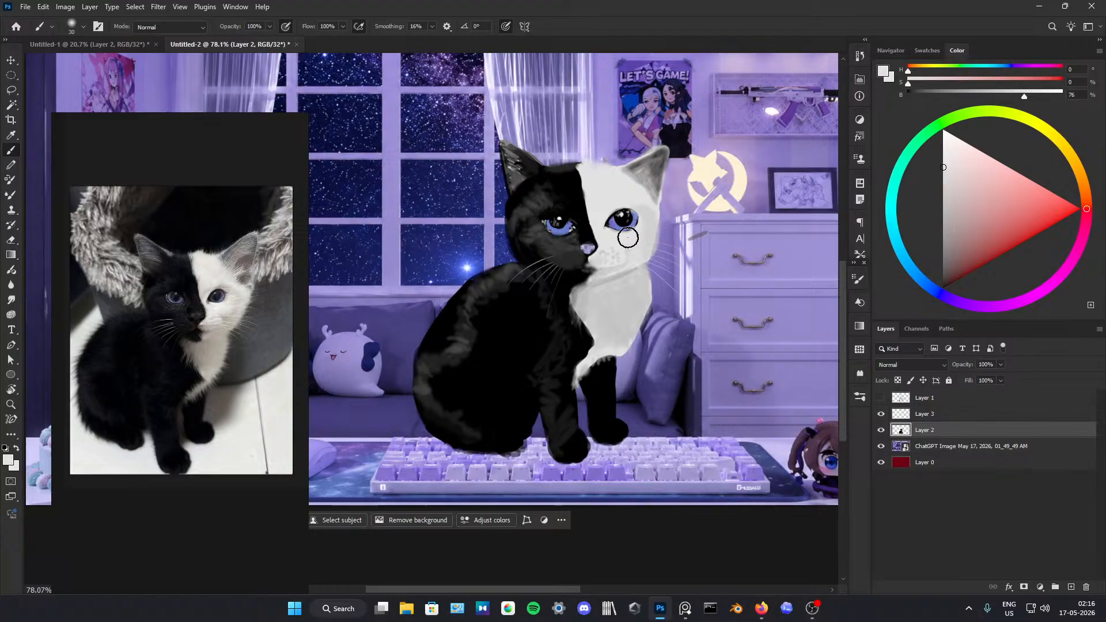
pyautogui.keyDown('alt'); pyautogui.click(603, 221); pyautogui.keyUp('alt')
pyautogui.moveTo(597, 228); pyautogui.dragTo(637, 207)
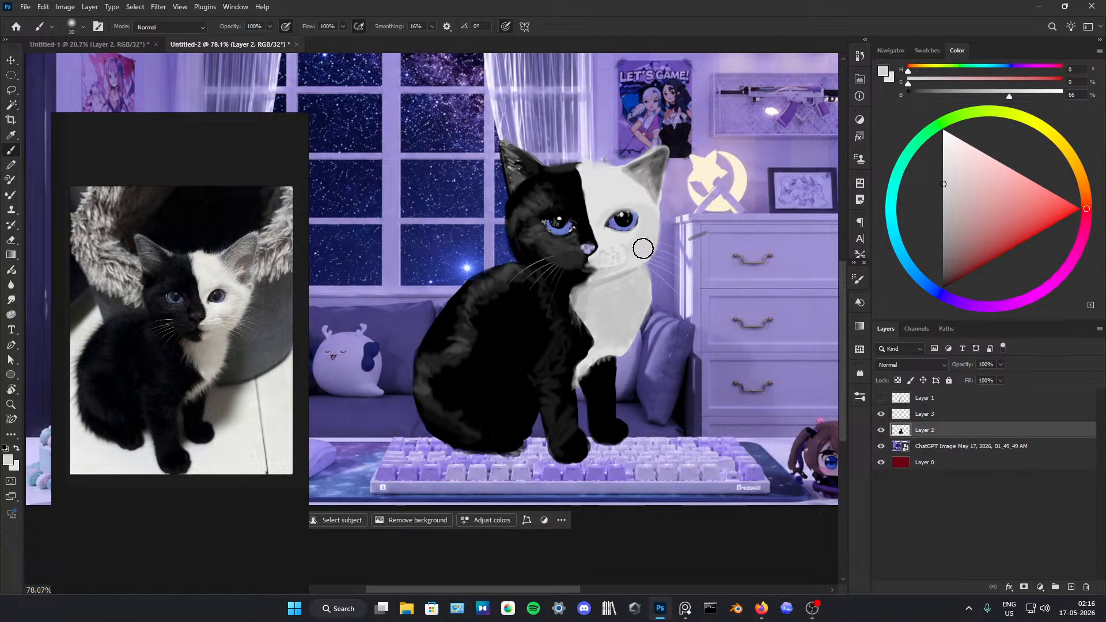
pyautogui.keyDown('alt'); pyautogui.click(631, 168); pyautogui.keyUp('alt')
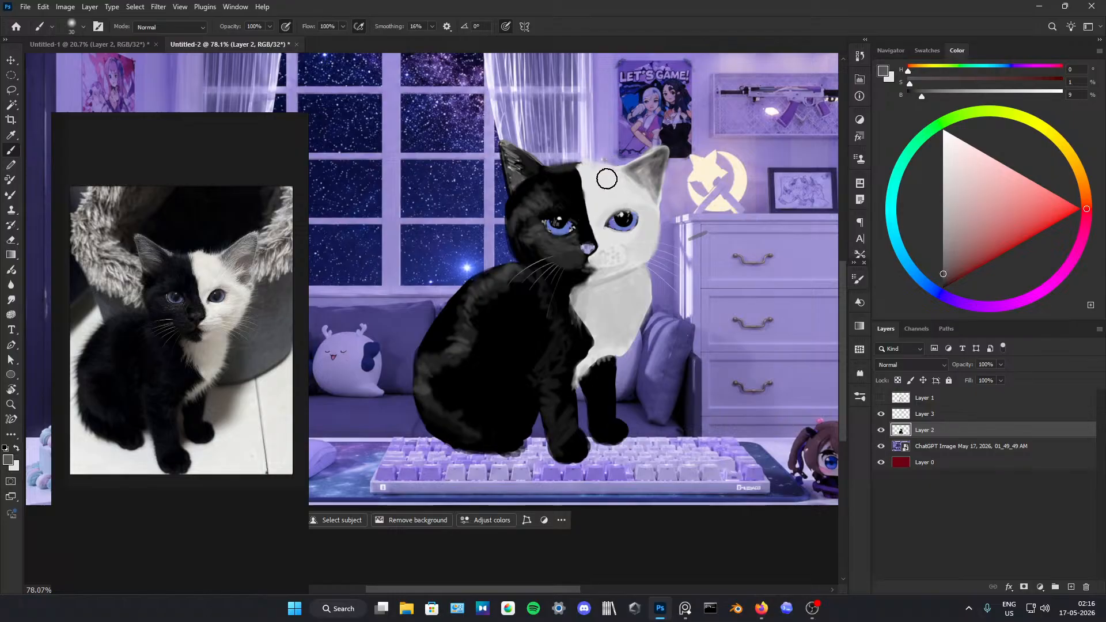
pyautogui.keyDown('alt'); pyautogui.click(605, 171); pyautogui.keyUp('alt')
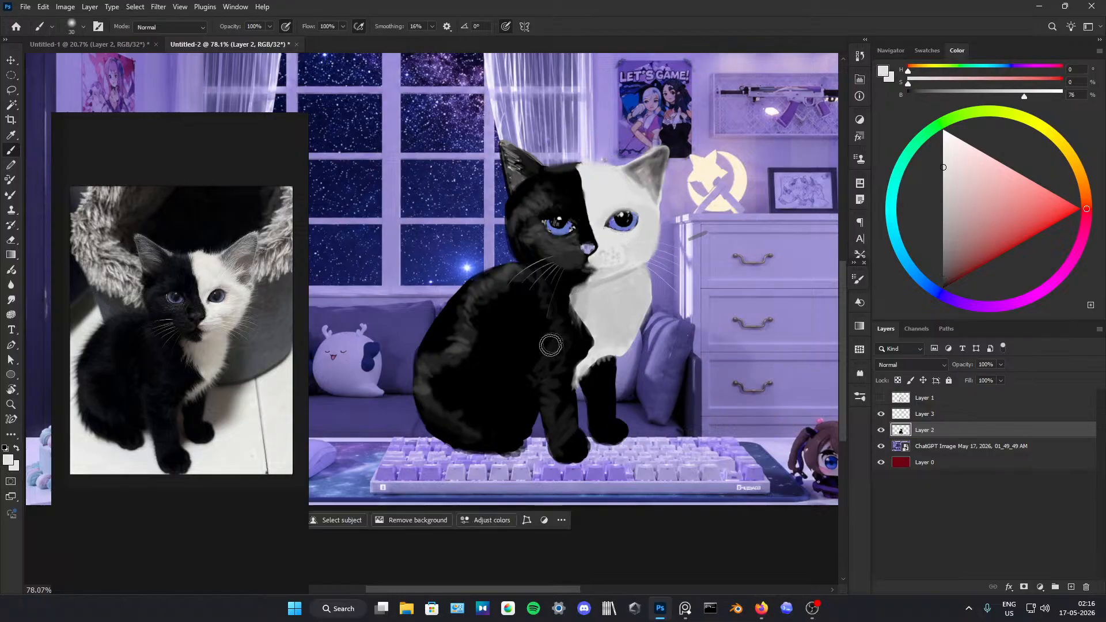
# Step: Set the paint colour to pure white at 100% brightness and choose the 112 px textured brush tip
pyautogui.keyDown('alt'); pyautogui.click(493, 350); pyautogui.keyUp('alt')
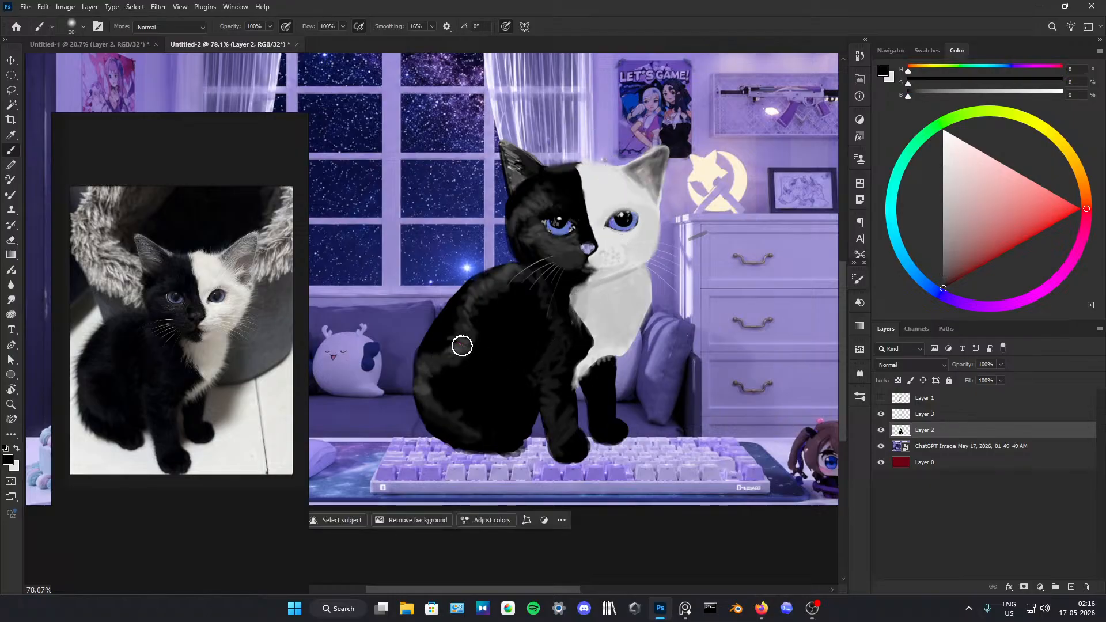
pyautogui.moveTo(946, 145); pyautogui.dragTo(917, 89)
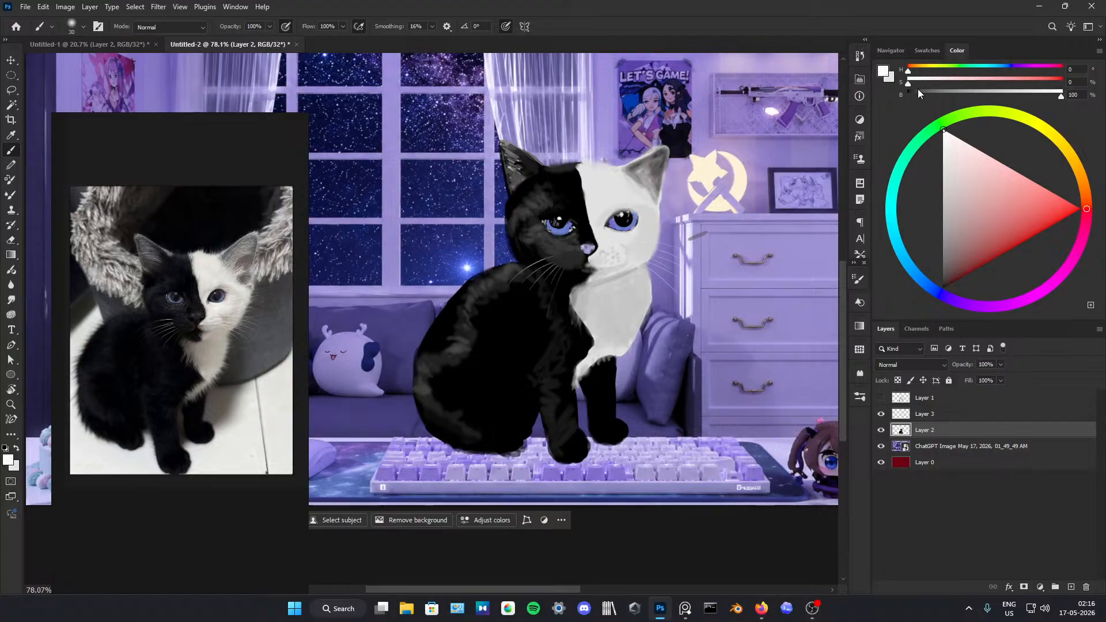
pyautogui.click(854, 281)
pyautogui.click(744, 295)
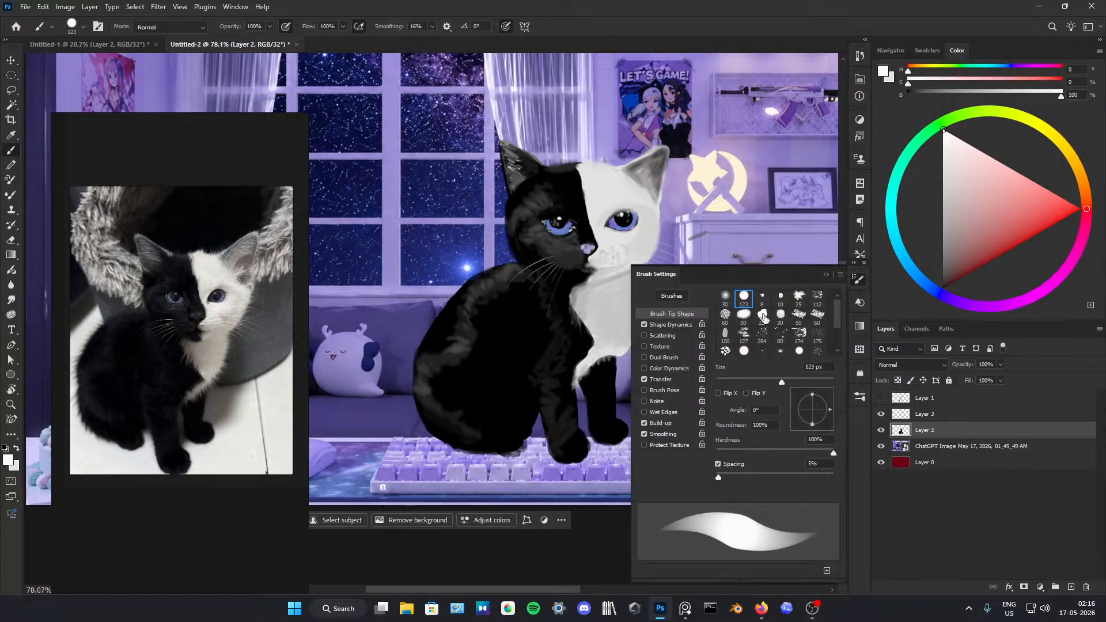
pyautogui.click(799, 296)
pyautogui.click(817, 298)
pyautogui.click(801, 300)
pyautogui.click(814, 298)
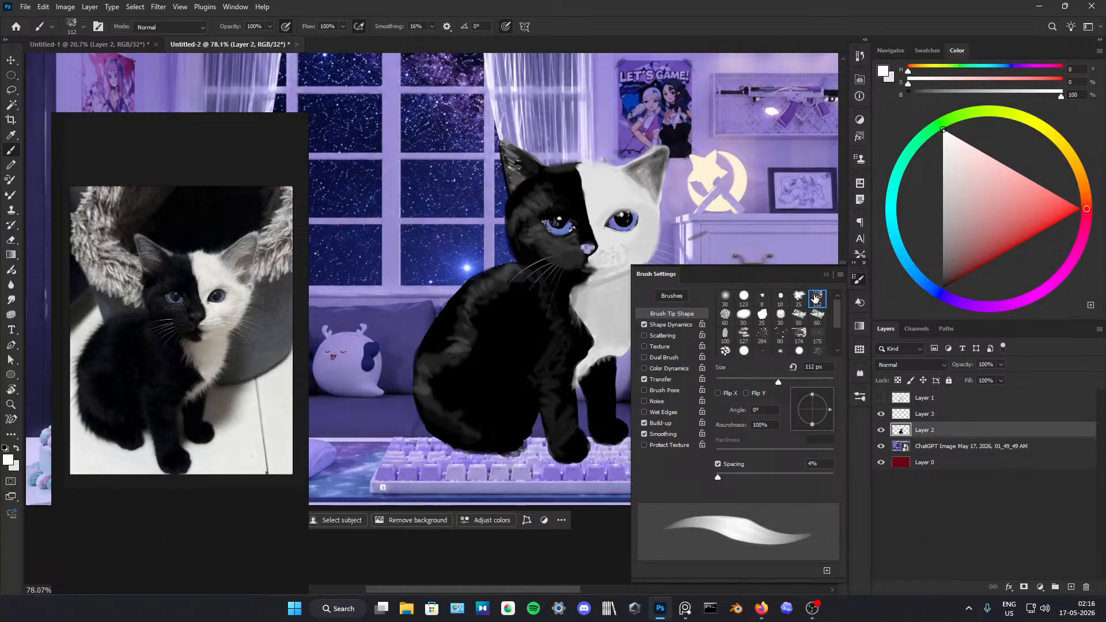
pyautogui.click(836, 276)
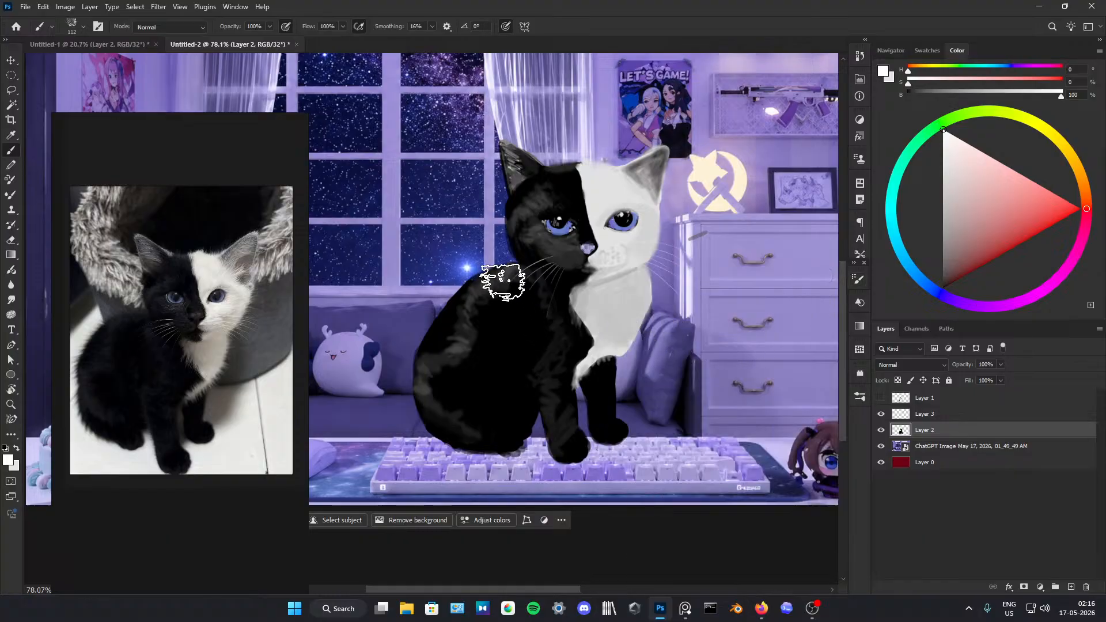
# Step: Try fur highlights by painting white textured strokes at 304 px along the kitten's black back and haunch
pyautogui.moveTo(499, 321); pyautogui.dragTo(474, 326)
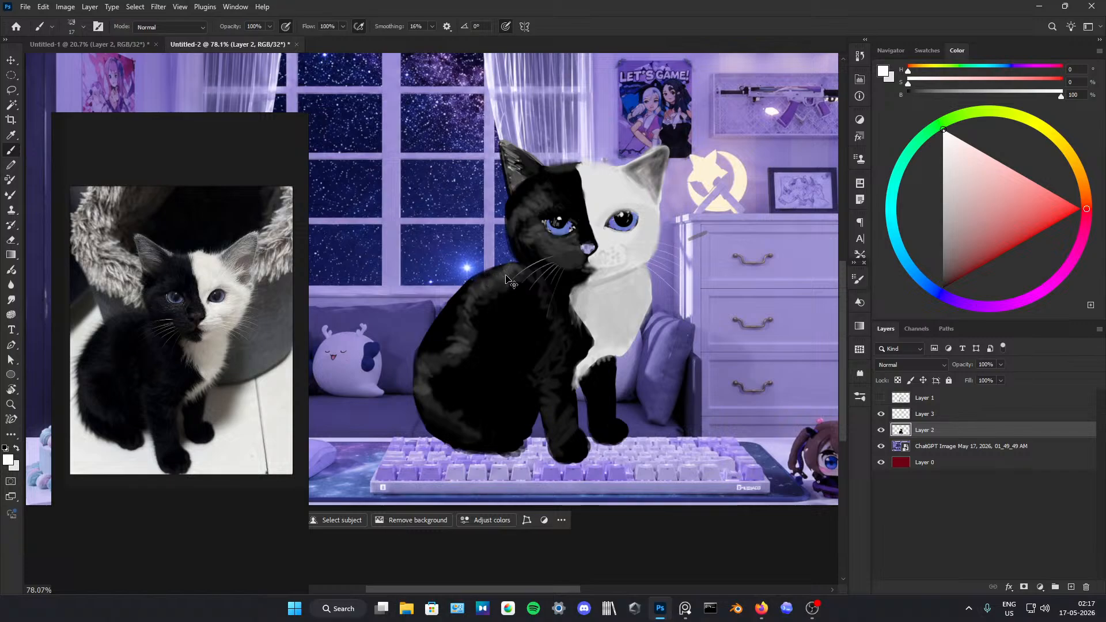
pyautogui.moveTo(511, 337); pyautogui.dragTo(593, 337)
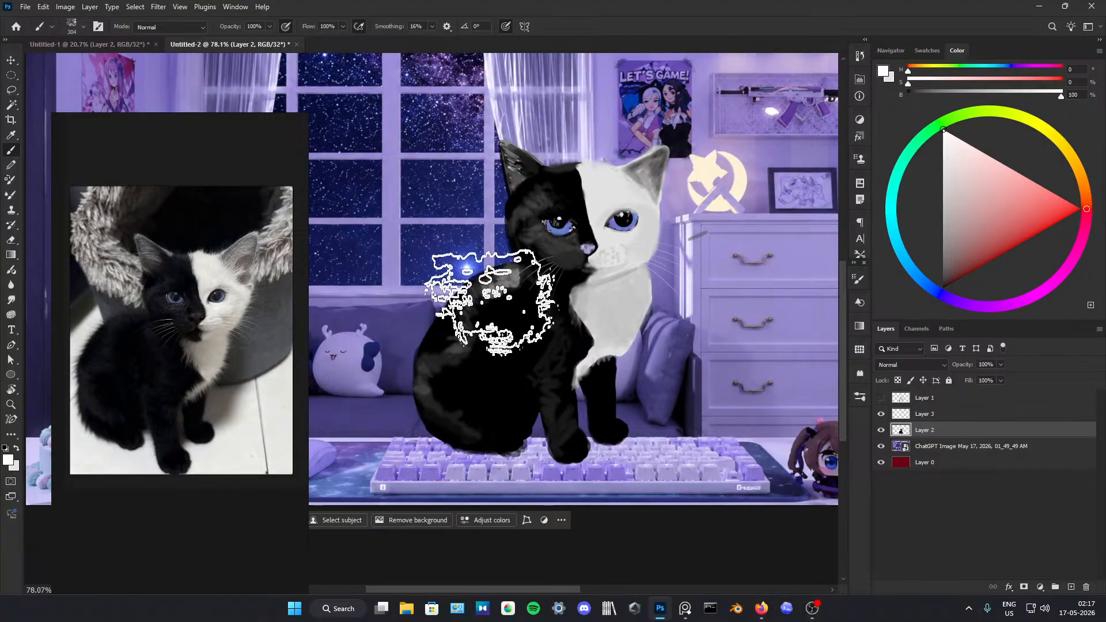
pyautogui.moveTo(470, 309)
pyautogui.mouseDown()
pyautogui.moveTo(457, 361)
pyautogui.moveTo(427, 373)
pyautogui.moveTo(422, 389)
pyautogui.mouseUp()
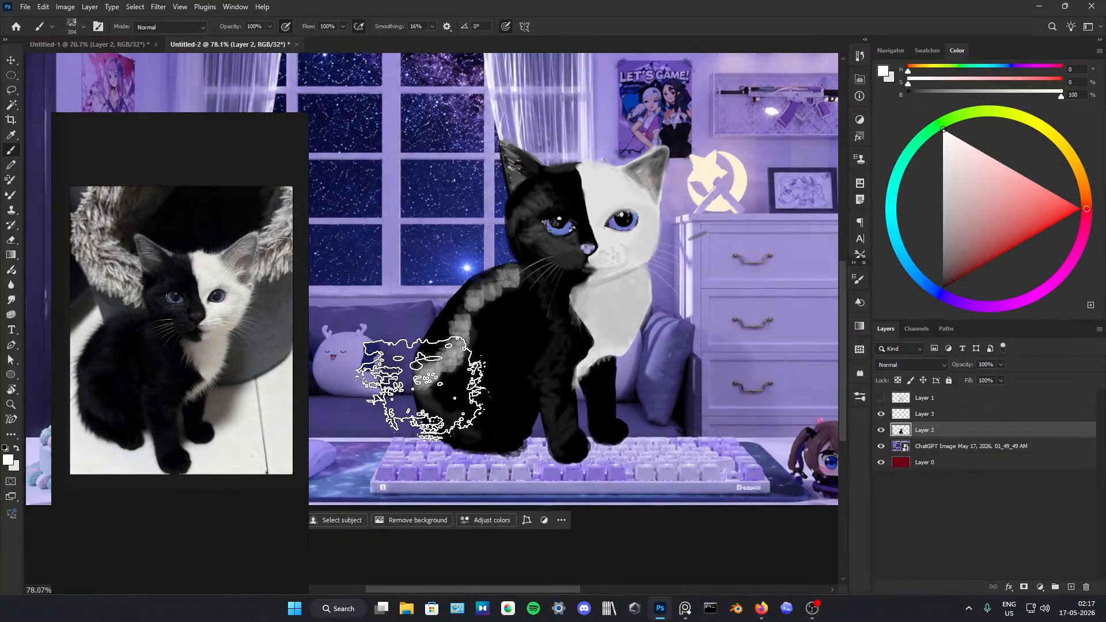
pyautogui.keyDown('alt'); pyautogui.click(465, 401); pyautogui.keyUp('alt')
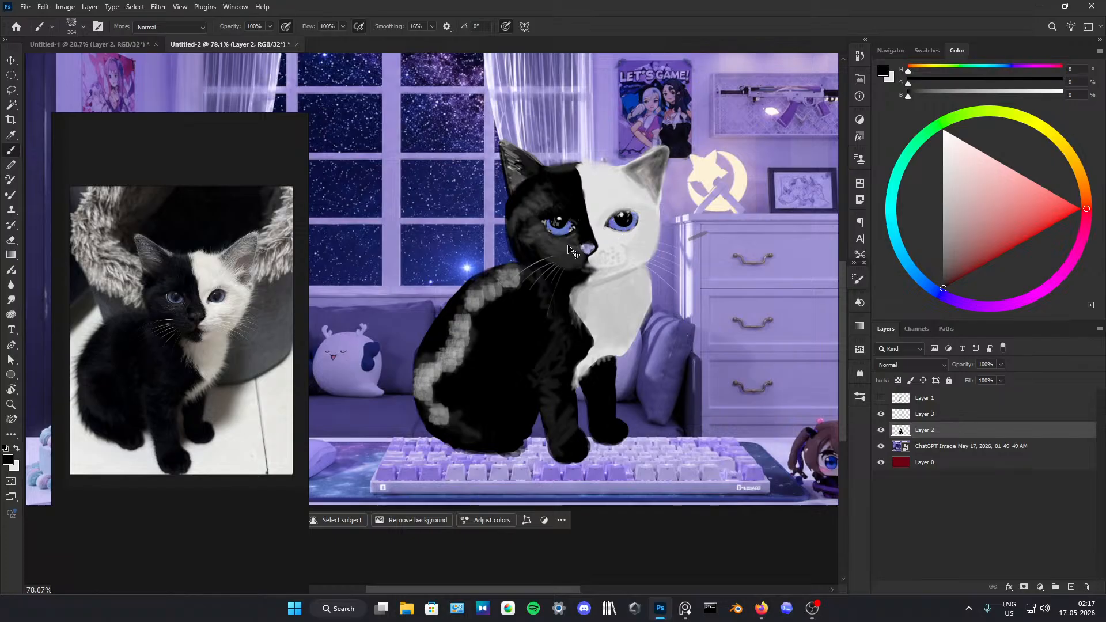
# Step: Undo the white textured strokes on the kitten's back and haunch
pyautogui.hotkey('ctrl', 'z')
pyautogui.hotkey('ctrl', 'z')
pyautogui.hotkey('ctrl', 'z')
pyautogui.hotkey('ctrl', 'z')
pyautogui.hotkey('ctrl', 'z')
pyautogui.hotkey('ctrl', 'z')
pyautogui.hotkey('ctrl', 'z')
pyautogui.hotkey('ctrl', 'z')
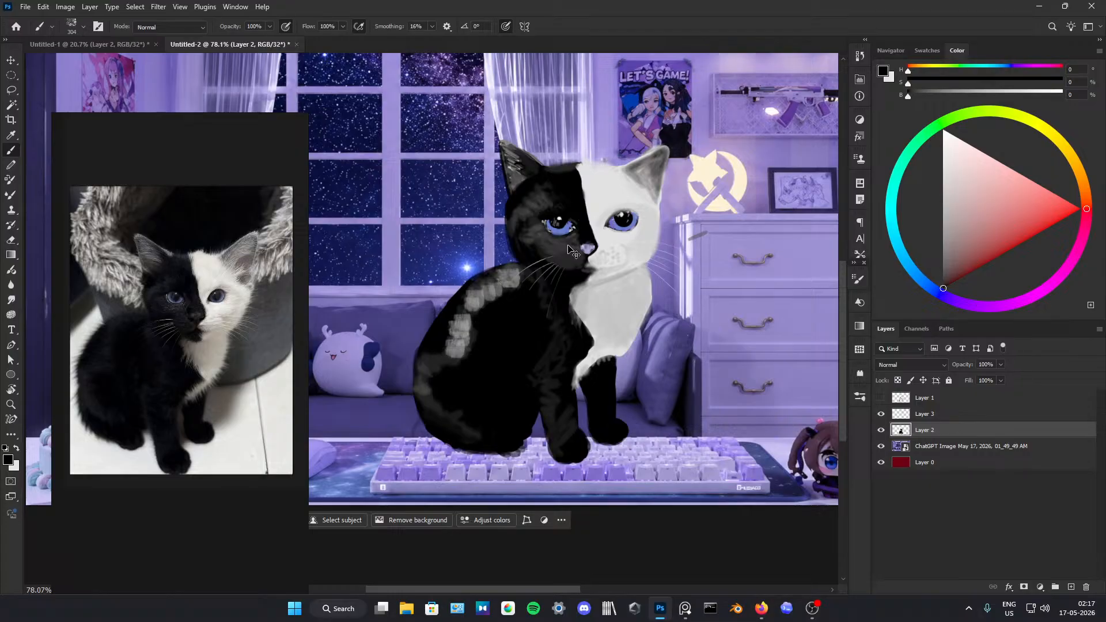
pyautogui.hotkey('ctrl', 'z')
pyautogui.hotkey('ctrl', 'z')
pyautogui.hotkey('ctrl', 'z')
pyautogui.hotkey('ctrl', 'z')
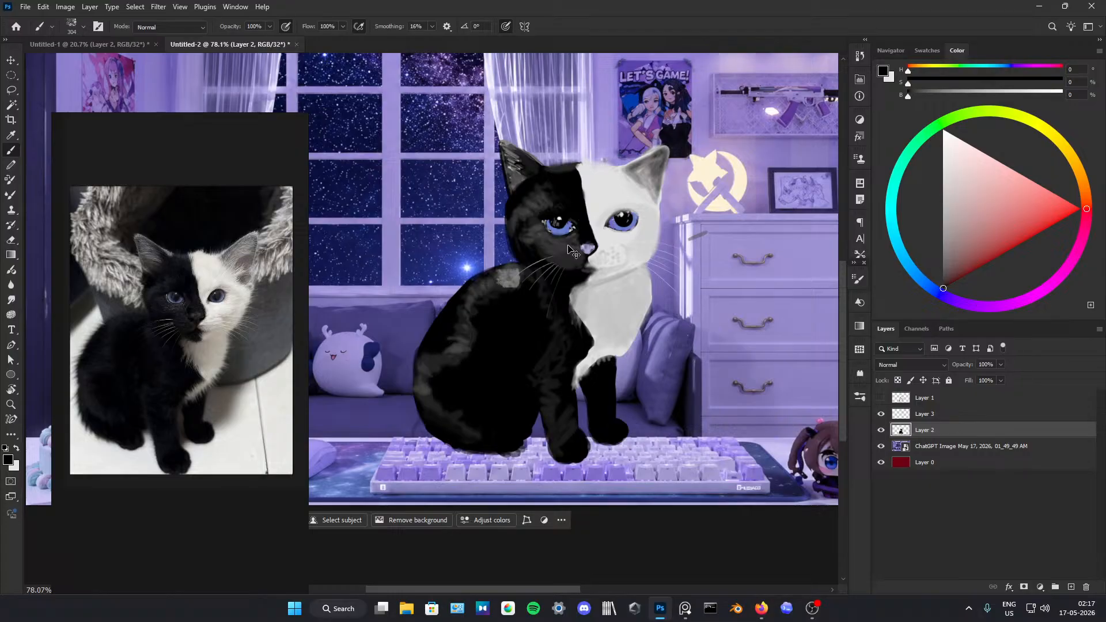
pyautogui.hotkey('ctrl', 'z')
# Step: Try the 174 px bristle brush tip, then switch to the 123 px hard round tip
pyautogui.click(860, 279)
pyautogui.click(799, 334)
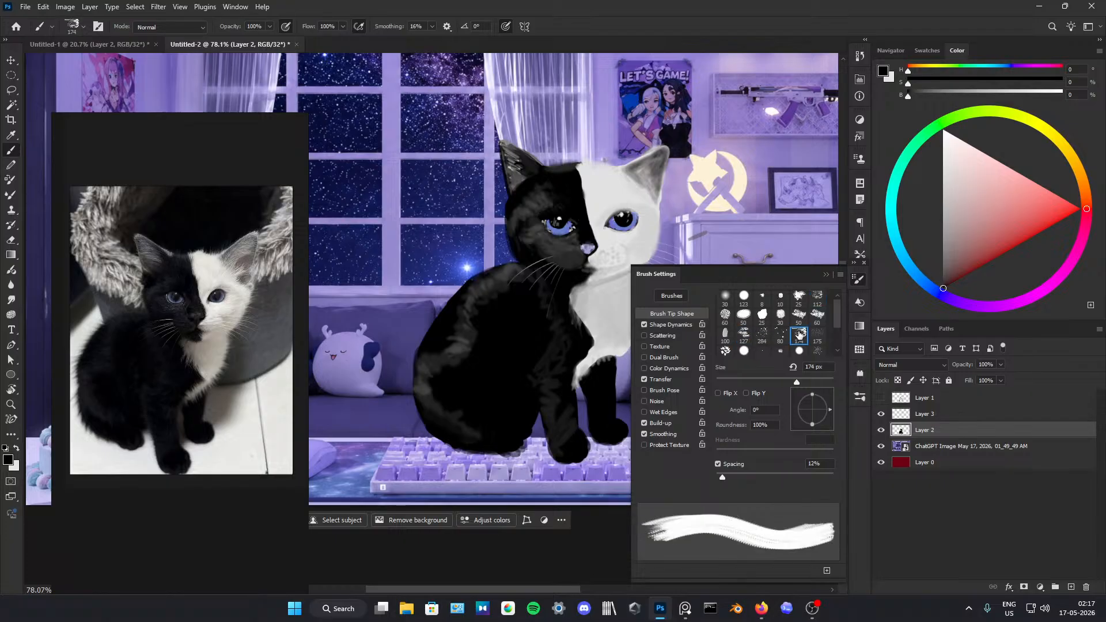
pyautogui.scroll(-1, 791, 326)
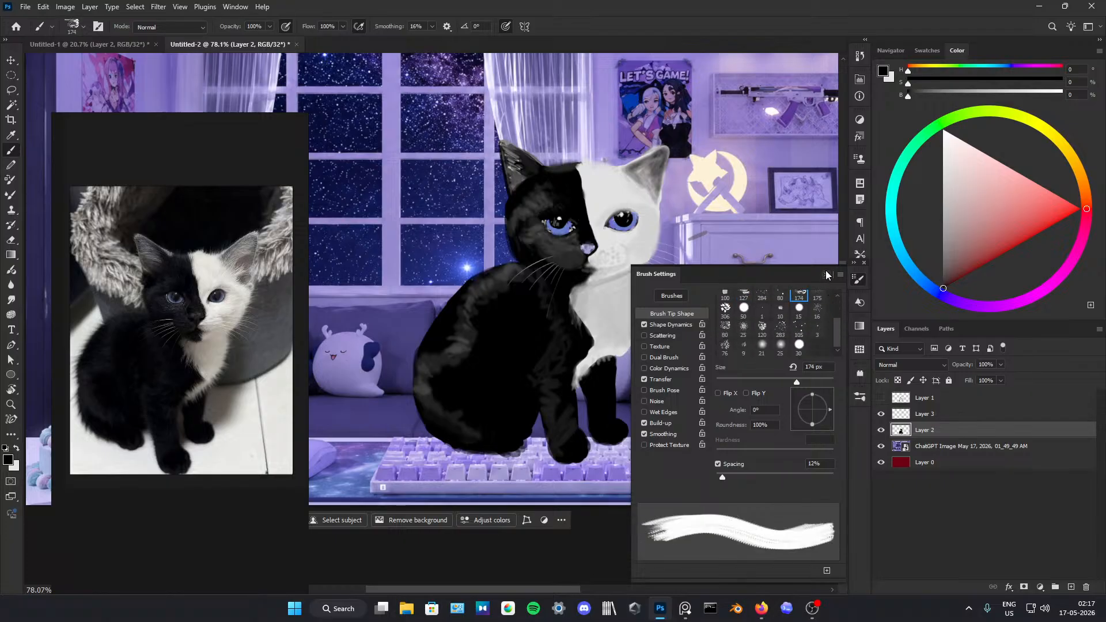
pyautogui.scroll(2, 782, 325)
pyautogui.click(742, 297)
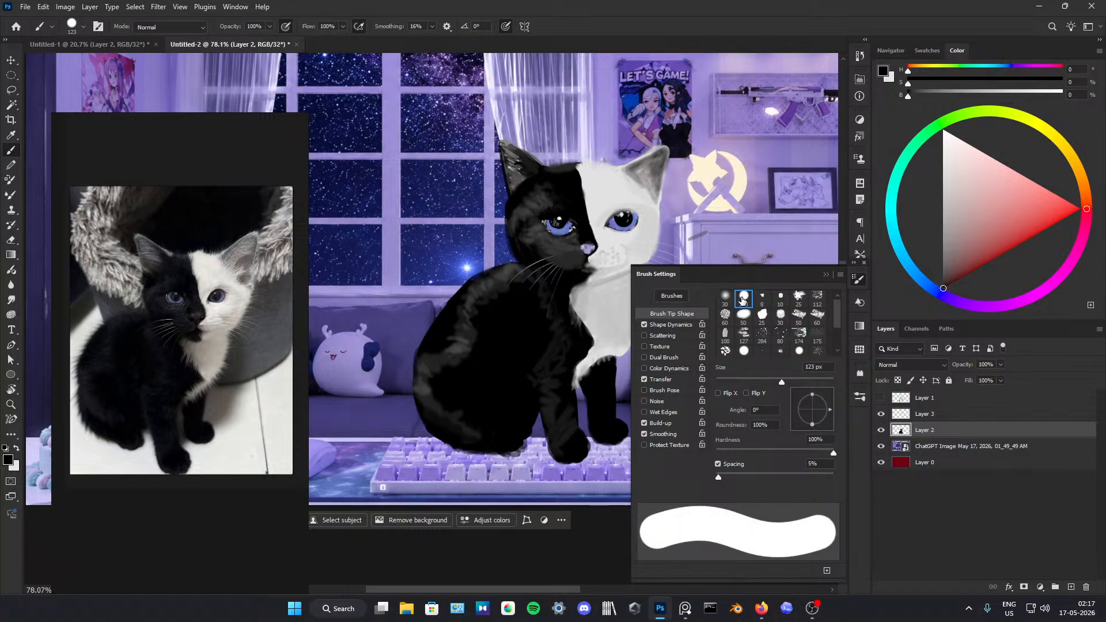
pyautogui.click(834, 273)
# Step: Choose the 175 px scratch-textured smudge preset from Kyle's Concept Brushes and smudge the black fur across the kitten's back
pyautogui.click(860, 397)
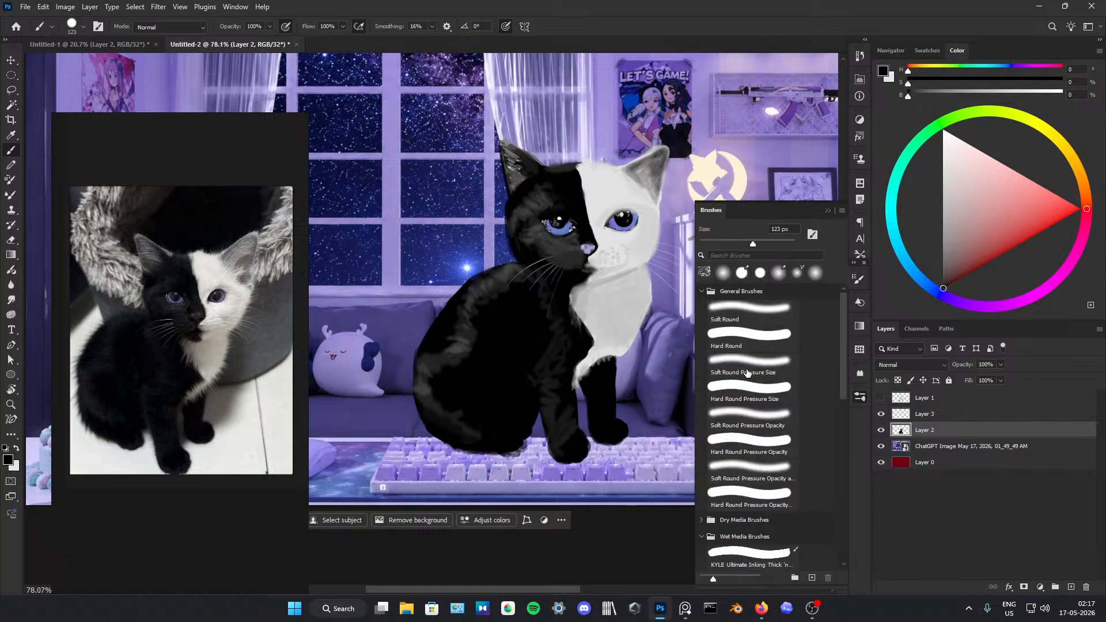
pyautogui.scroll(-3, 747, 373)
pyautogui.scroll(-5, 747, 372)
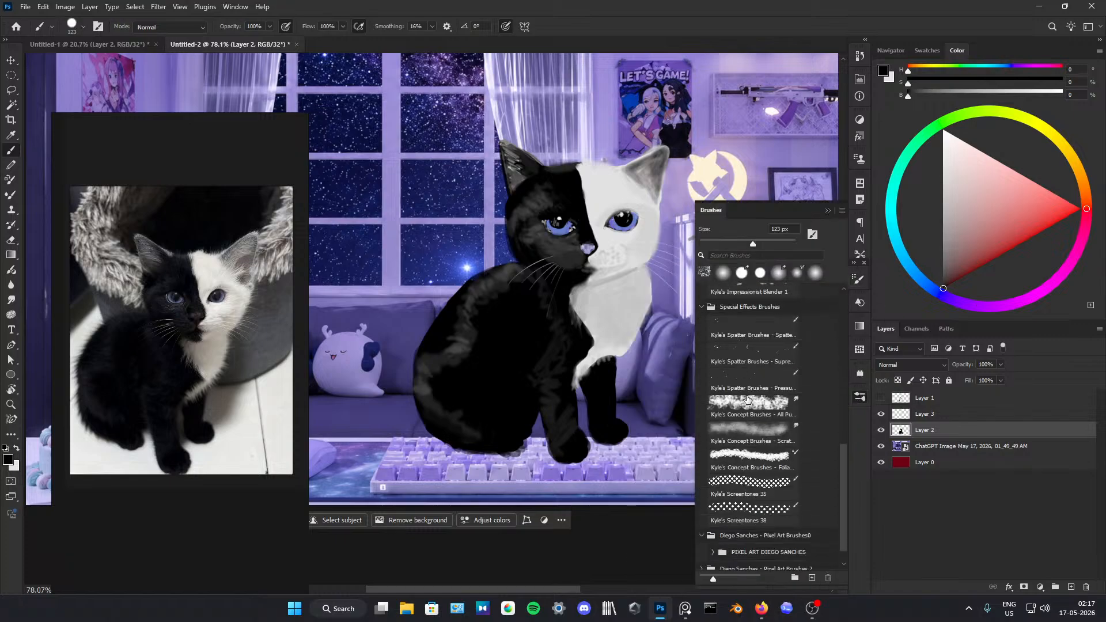
pyautogui.click(764, 349)
pyautogui.scroll(-1, 759, 395)
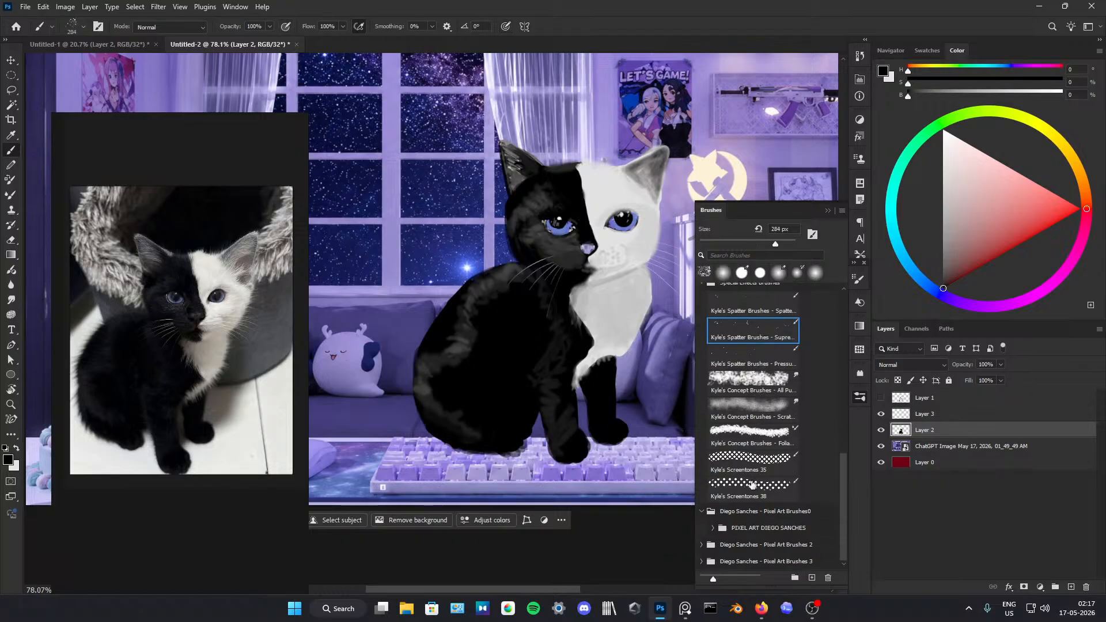
pyautogui.click(703, 512)
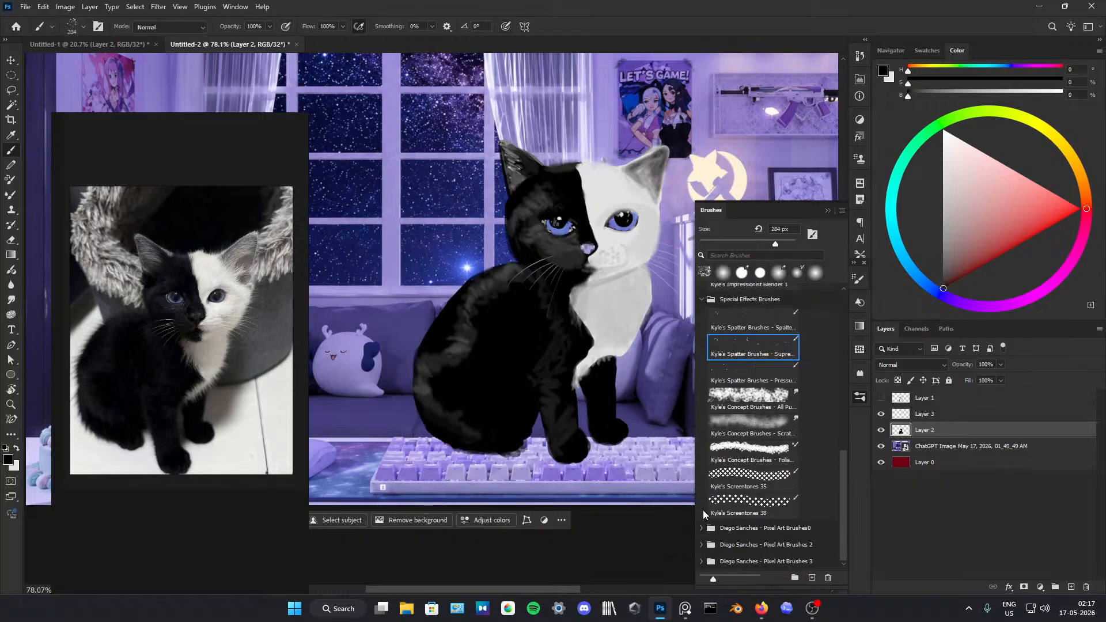
pyautogui.click(755, 410)
pyautogui.click(755, 418)
pyautogui.moveTo(470, 318); pyautogui.dragTo(523, 383)
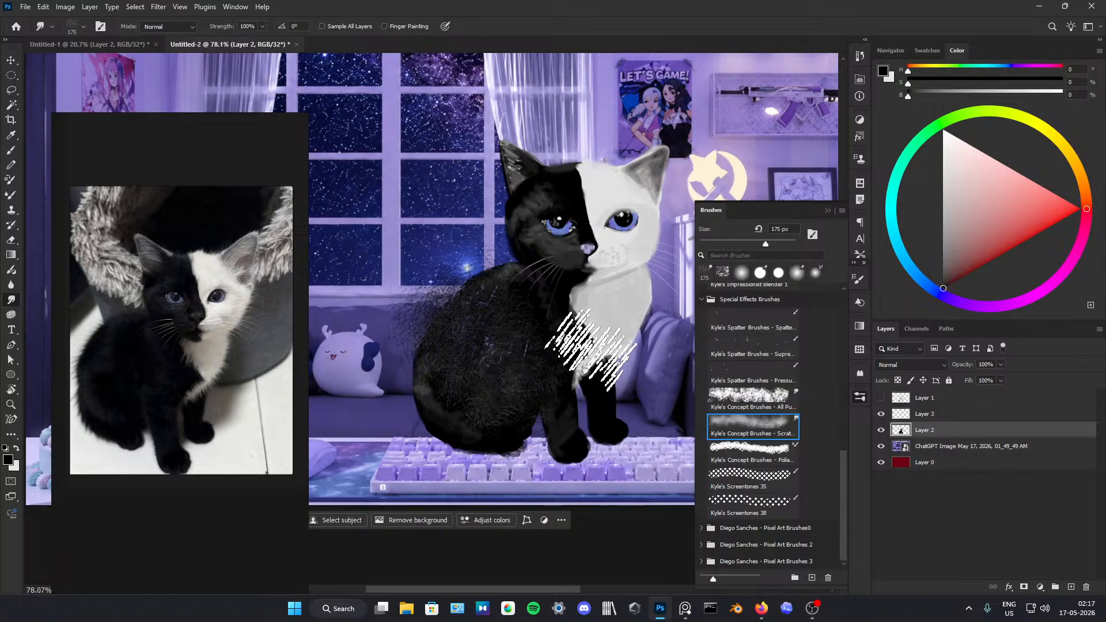
# Step: Undo the scratch-textured smudge on the kitten's back and another test smudge across its white chest
pyautogui.click(827, 210)
pyautogui.hotkey('ctrl', 'z')
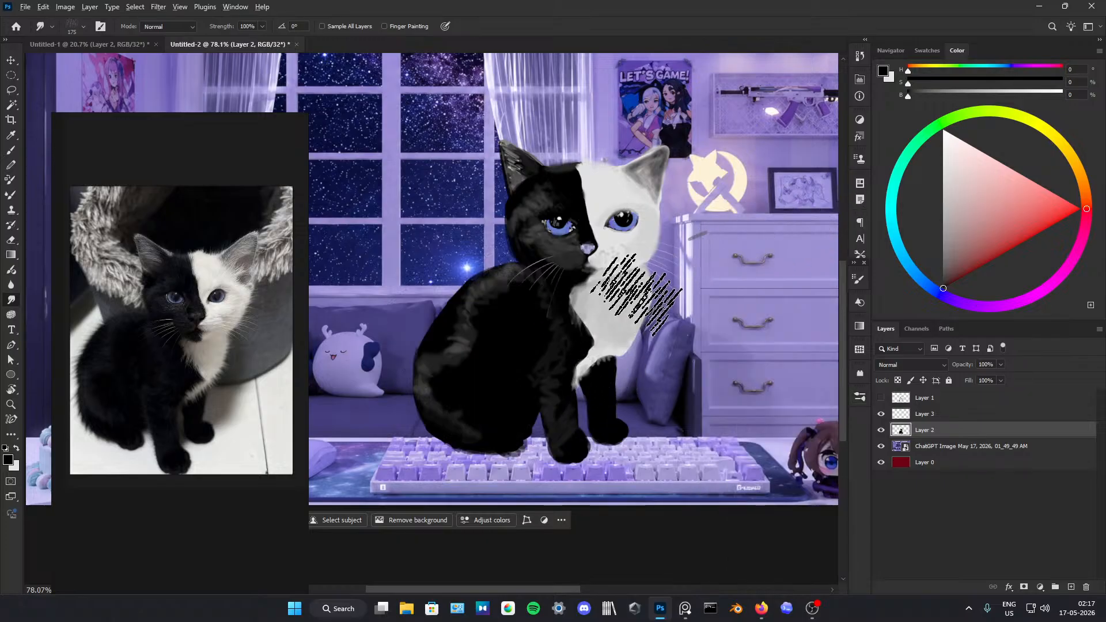
pyautogui.moveTo(636, 294); pyautogui.dragTo(614, 297)
pyautogui.hotkey('ctrl', 'z')
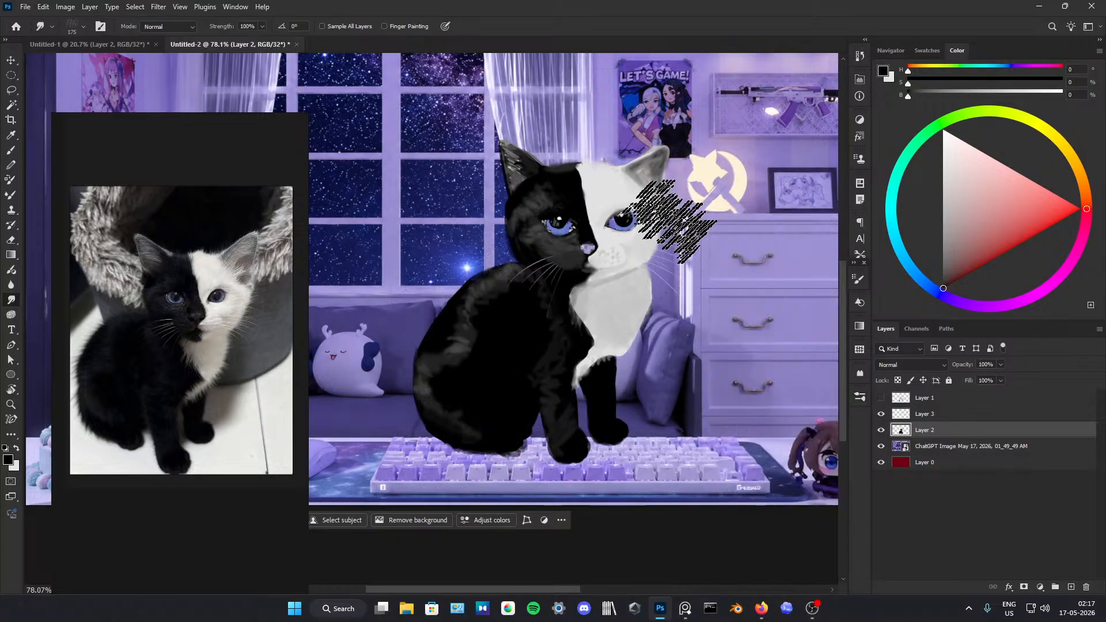
# Step: Try painting white spatter over the kitten's black back with the 284 px spatter brush, and undo it
pyautogui.moveTo(941, 199); pyautogui.dragTo(905, 101)
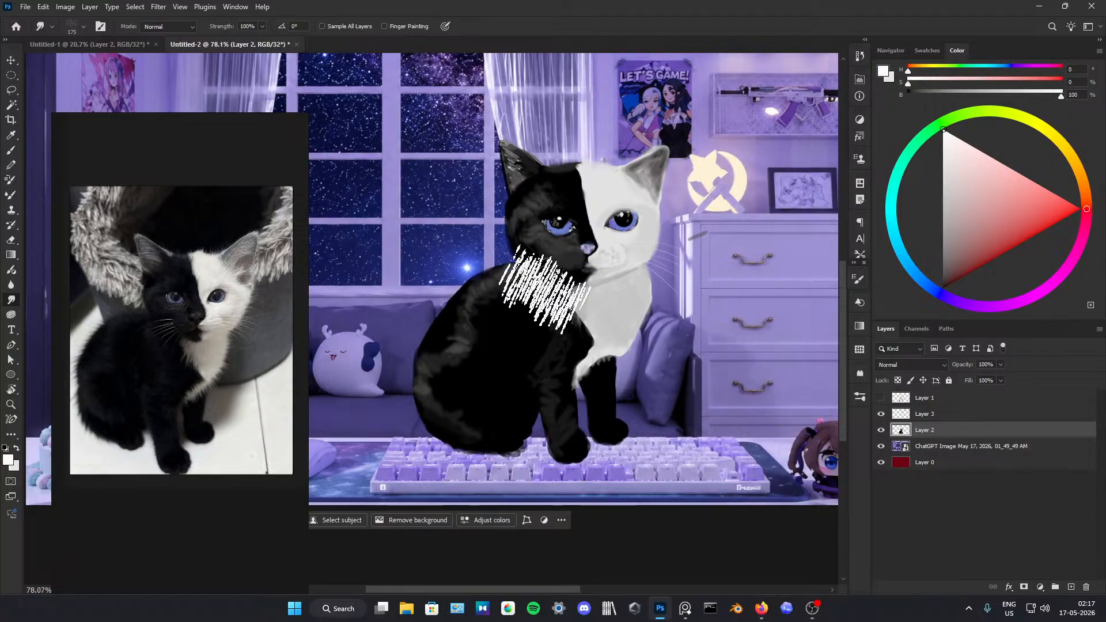
pyautogui.press('b')
pyautogui.moveTo(513, 341); pyautogui.dragTo(528, 339)
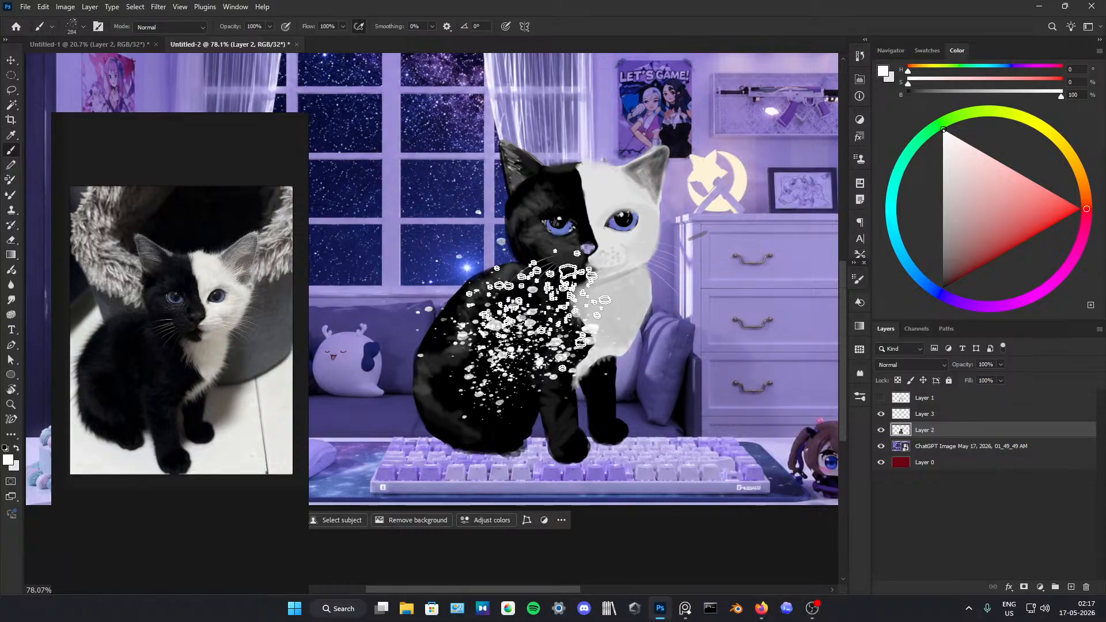
pyautogui.press('z')
pyautogui.hotkey('ctrl', 'z')
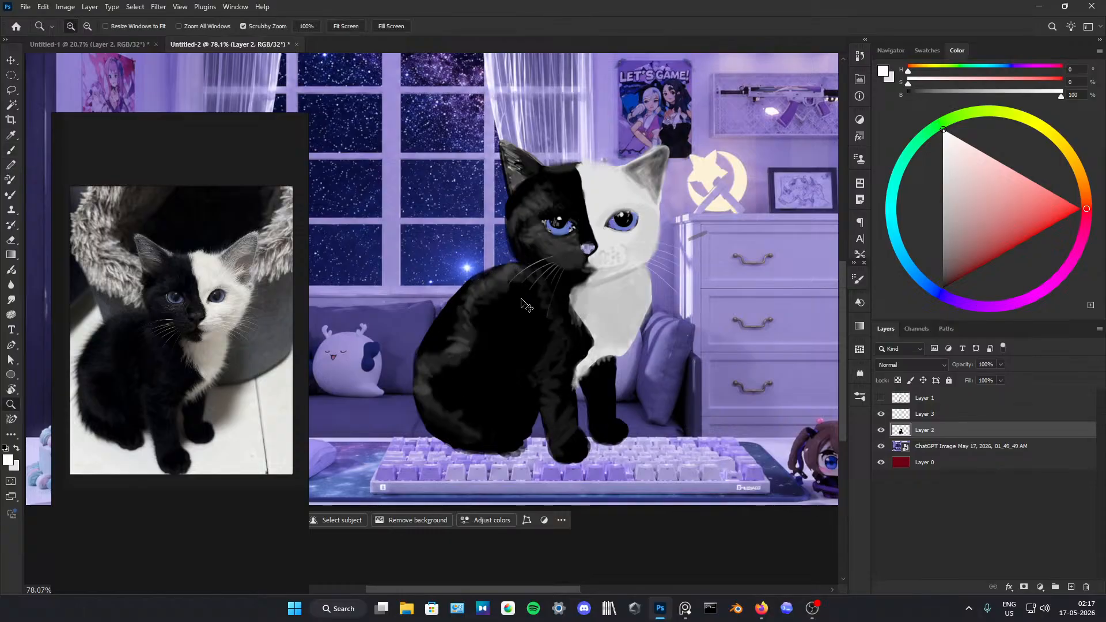
# Step: Try smudging the kitten's black back and face with the 175 px scratch preset from Kyle's Concept Brushes, and undo the smears
pyautogui.click(858, 395)
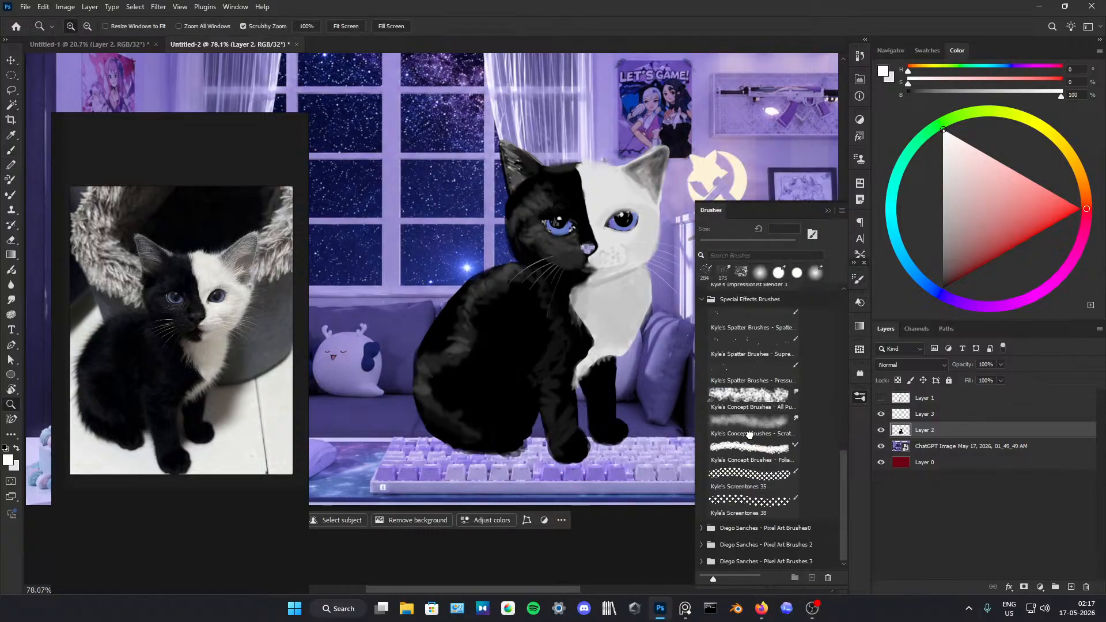
pyautogui.click(748, 433)
pyautogui.click(824, 211)
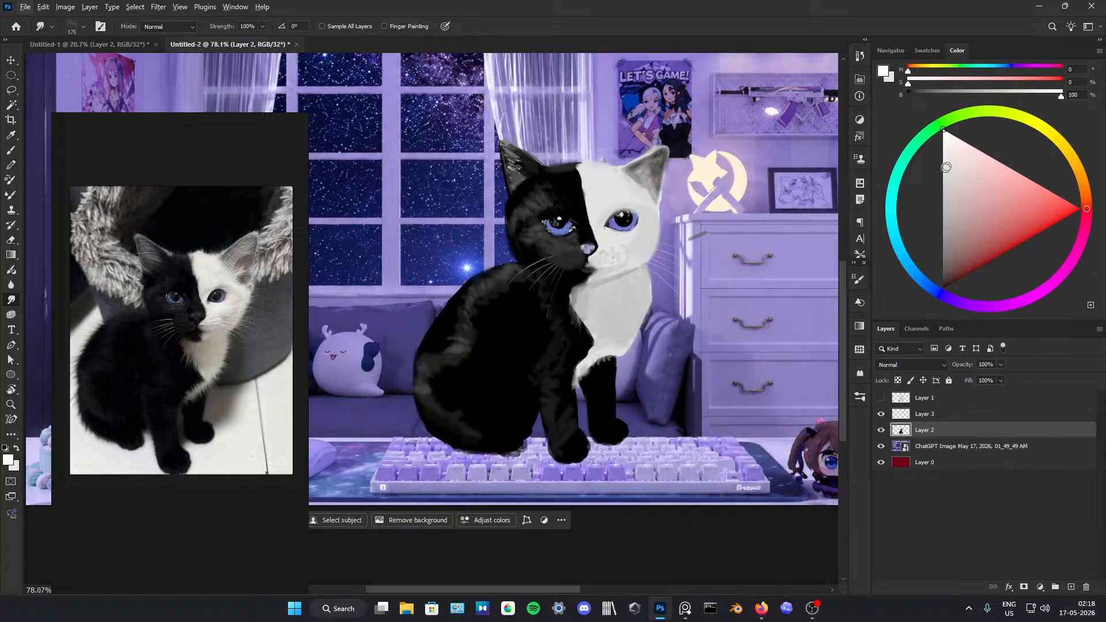
pyautogui.moveTo(543, 327)
pyautogui.mouseDown()
pyautogui.moveTo(594, 395)
pyautogui.moveTo(648, 345)
pyautogui.moveTo(649, 313)
pyautogui.moveTo(475, 311)
pyautogui.moveTo(432, 288)
pyautogui.moveTo(418, 354)
pyautogui.moveTo(487, 334)
pyautogui.moveTo(501, 269)
pyautogui.moveTo(552, 253)
pyautogui.mouseUp()
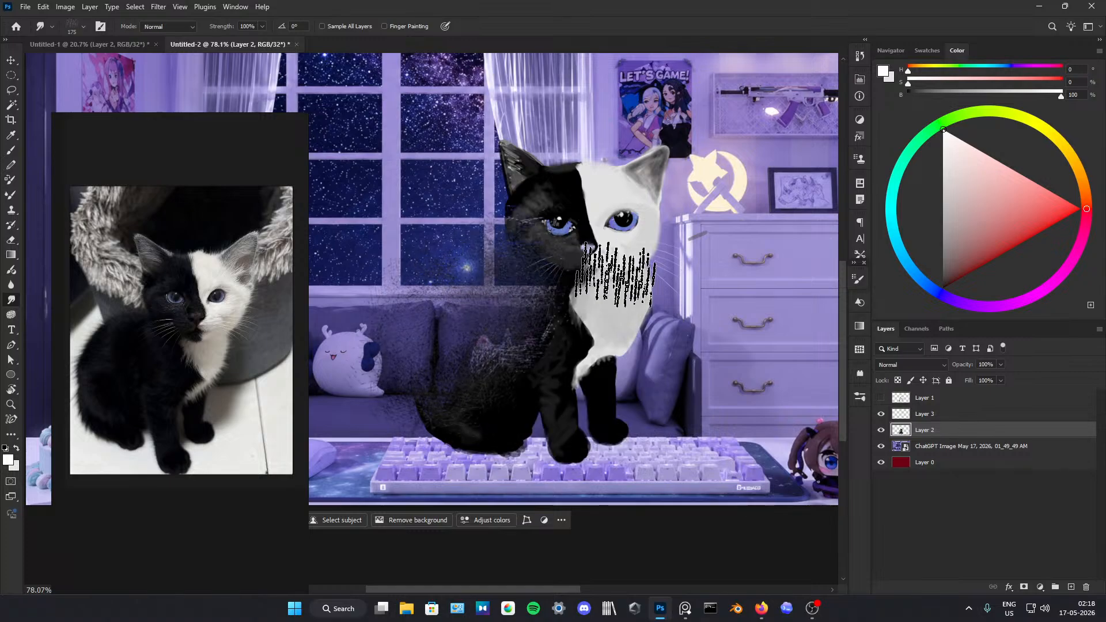
pyautogui.hotkey('ctrl', 'z')
pyautogui.hotkey('ctrl', 'z')
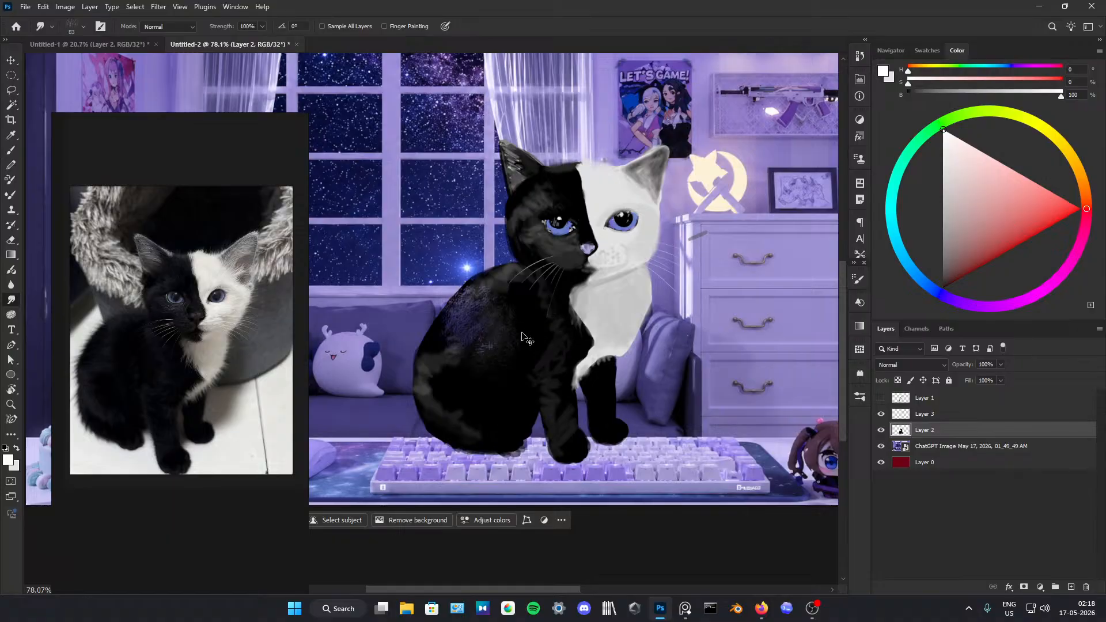
# Step: Undo the remaining scratch texture and blend the grey shading across the kitten's black fur with the Smudge tool at 39 px
pyautogui.hotkey('ctrl', 'z')
pyautogui.moveTo(508, 282)
pyautogui.mouseDown()
pyautogui.moveTo(480, 343)
pyautogui.moveTo(465, 349)
pyautogui.mouseUp()
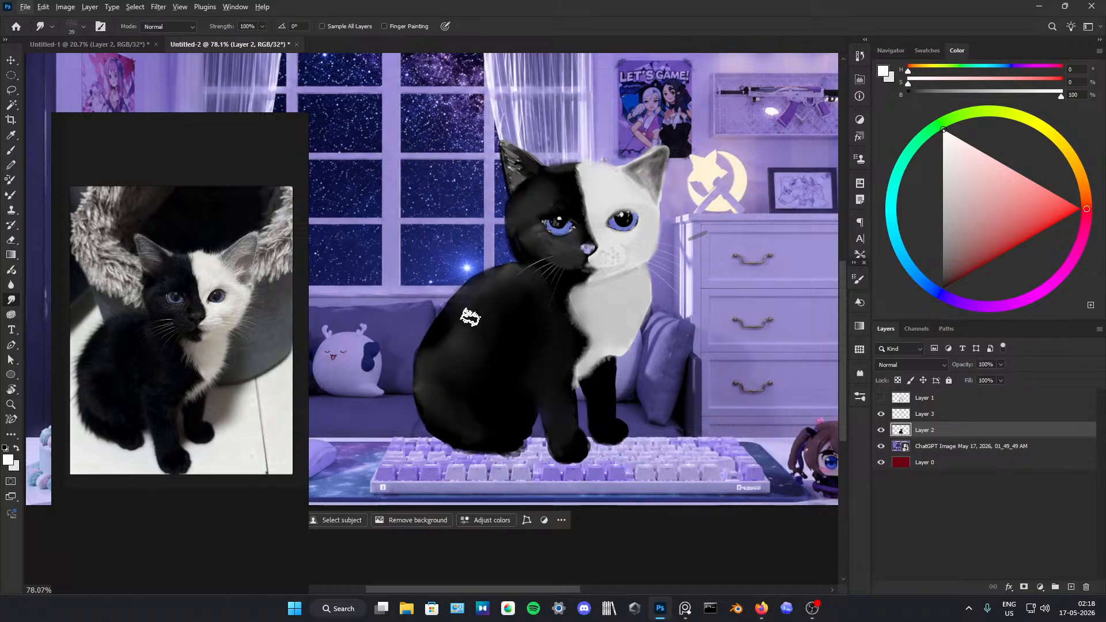
# Step: Switch to the Hard Round Pressure Opacity brush at 61 px and sample black from the kitten's body, undoing the test stroke on its back
pyautogui.press('b')
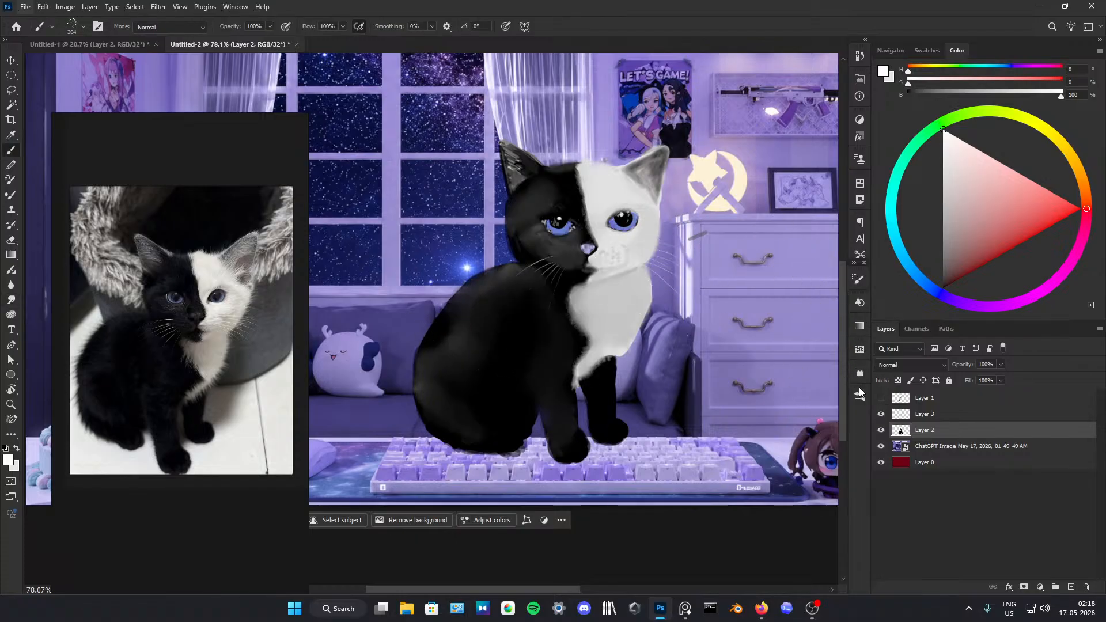
pyautogui.click(858, 392)
pyautogui.scroll(5, 769, 367)
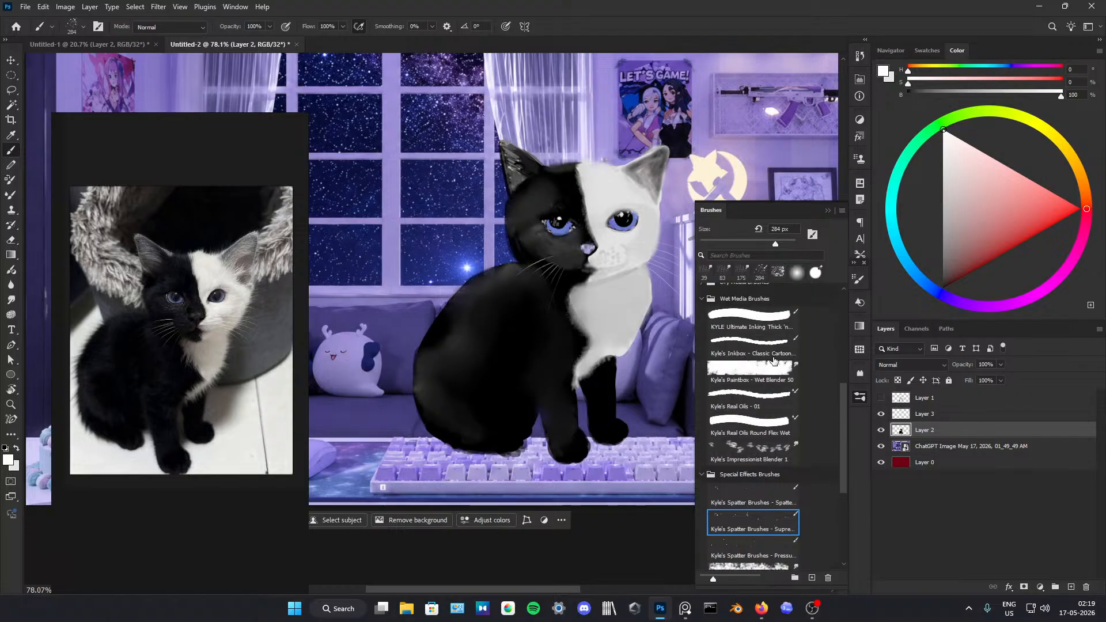
pyautogui.click(794, 318)
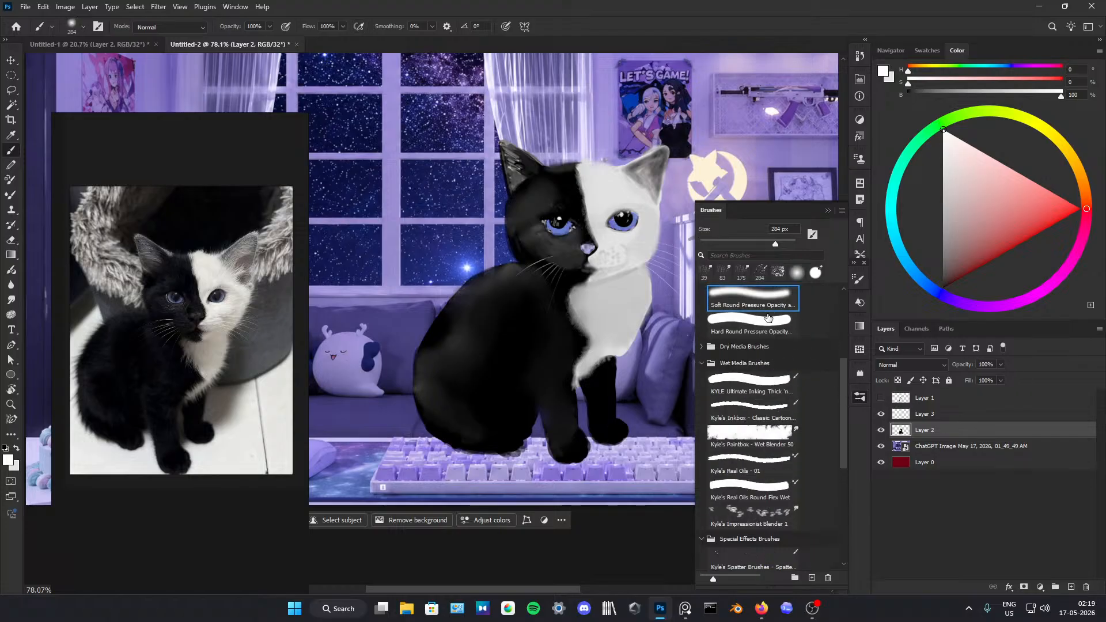
pyautogui.click(827, 210)
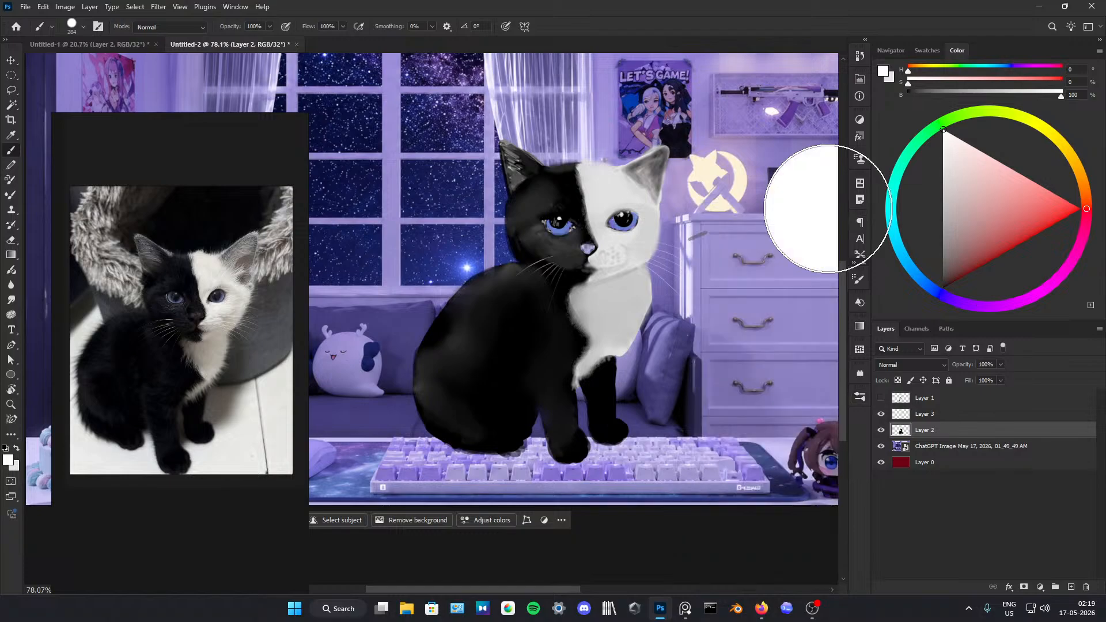
pyautogui.keyDown('alt'); pyautogui.click(524, 400); pyautogui.keyUp('alt')
pyautogui.moveTo(501, 291)
pyautogui.mouseDown()
pyautogui.moveTo(451, 305)
pyautogui.moveTo(489, 292)
pyautogui.moveTo(468, 311)
pyautogui.moveTo(489, 286)
pyautogui.moveTo(499, 315)
pyautogui.mouseUp()
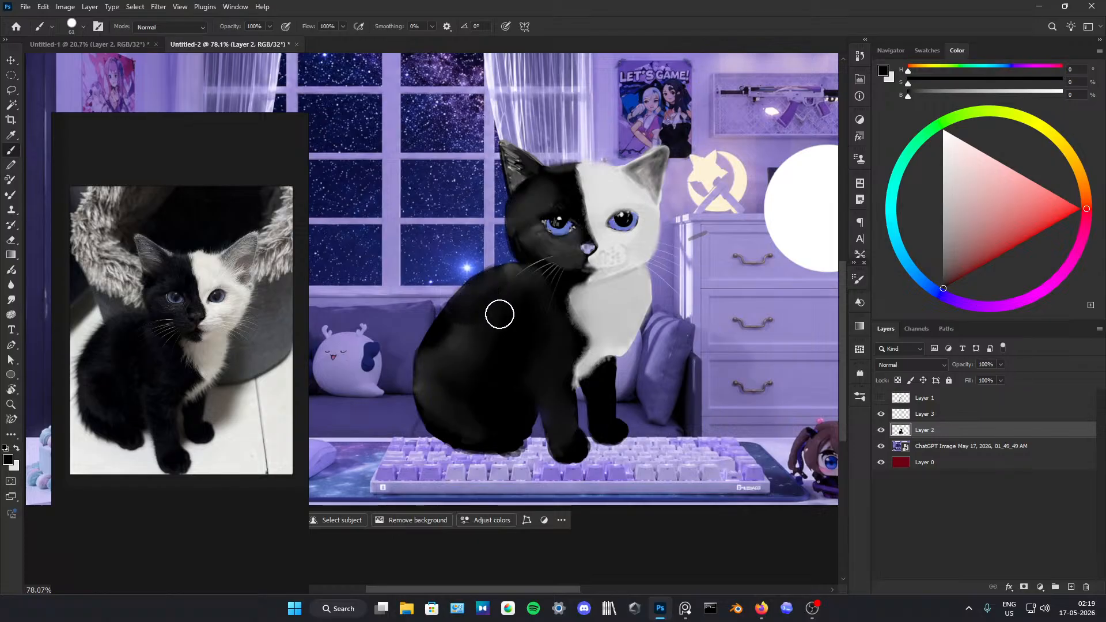
pyautogui.hotkey('ctrl', 'z')
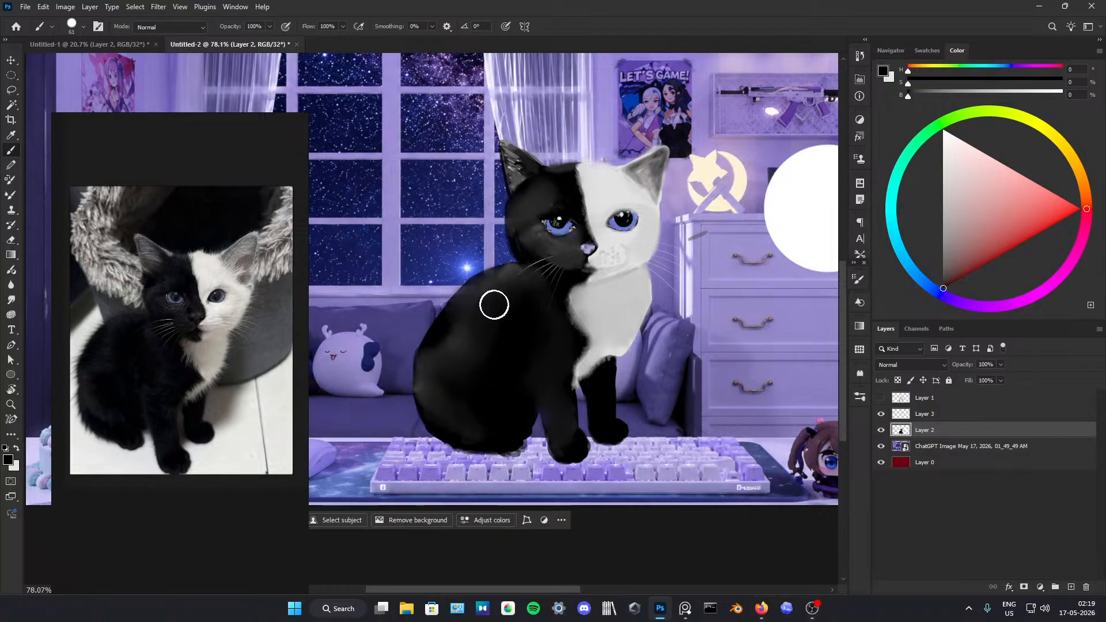
# Step: Add an empty layer directly above the room background image and sample light grey from the kitten's white fur
pyautogui.click(941, 448)
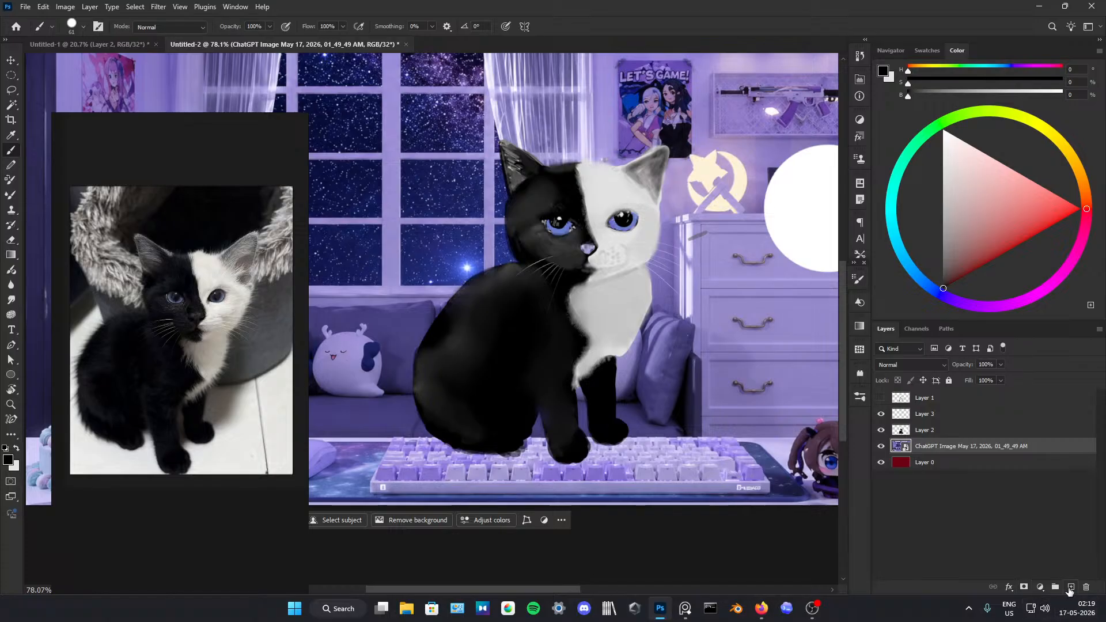
pyautogui.click(1070, 587)
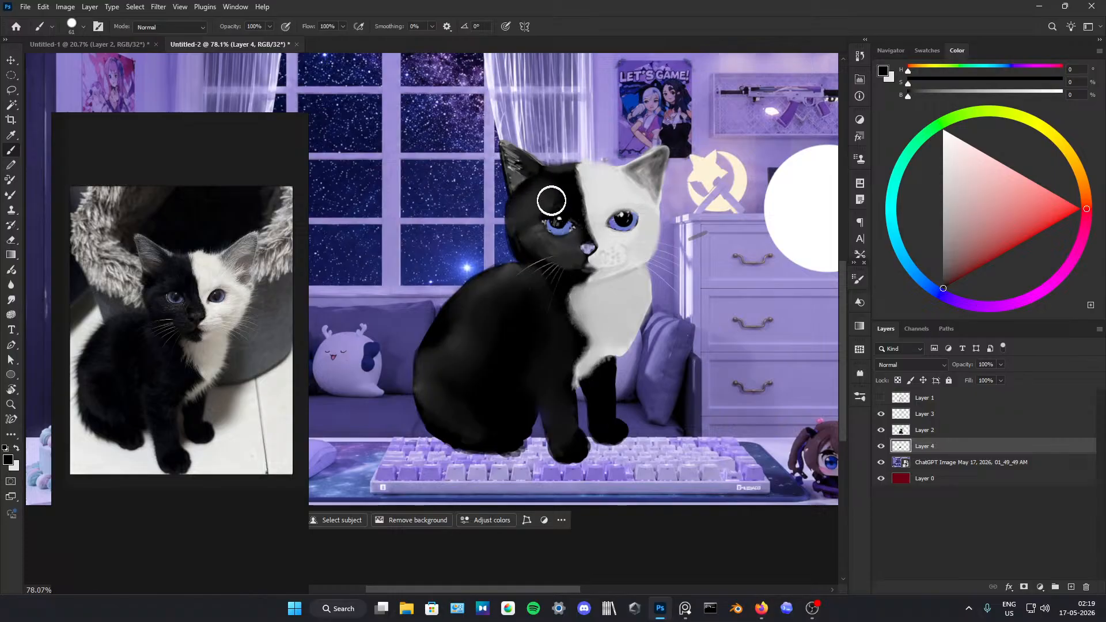
pyautogui.keyDown('alt'); pyautogui.click(585, 190); pyautogui.keyUp('alt')
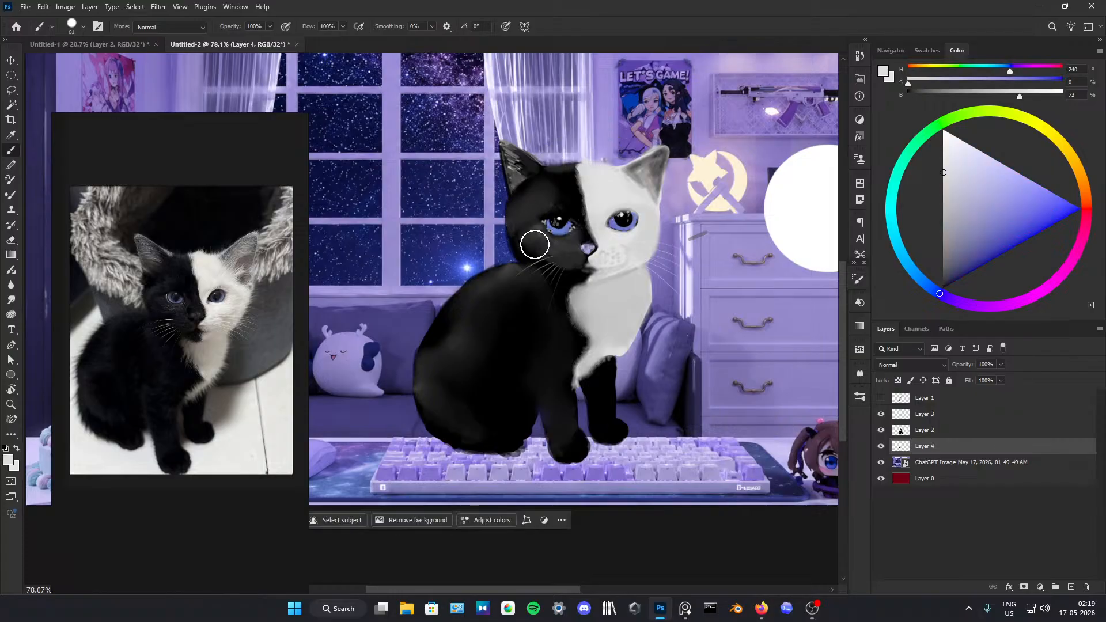
pyautogui.keyDown('alt'); pyautogui.click(586, 272); pyautogui.keyUp('alt')
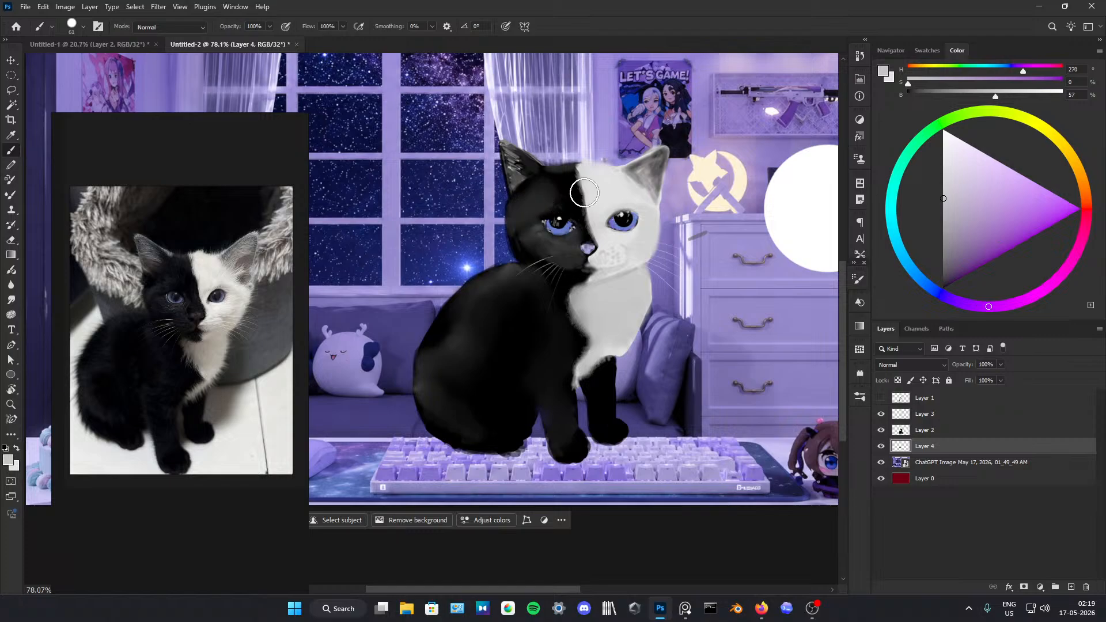
# Step: On Layer 2, paint light grey highlight strokes above the eye on the black half of the face with a 12 px brush
pyautogui.click(923, 431)
pyautogui.click(915, 416)
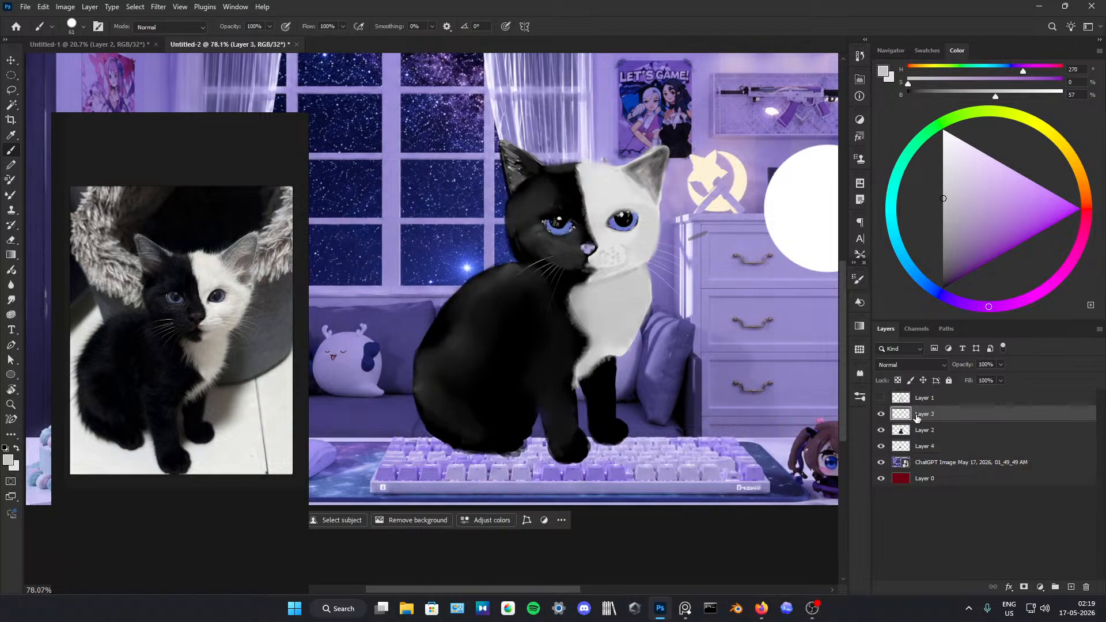
pyautogui.click(923, 430)
pyautogui.click(943, 178)
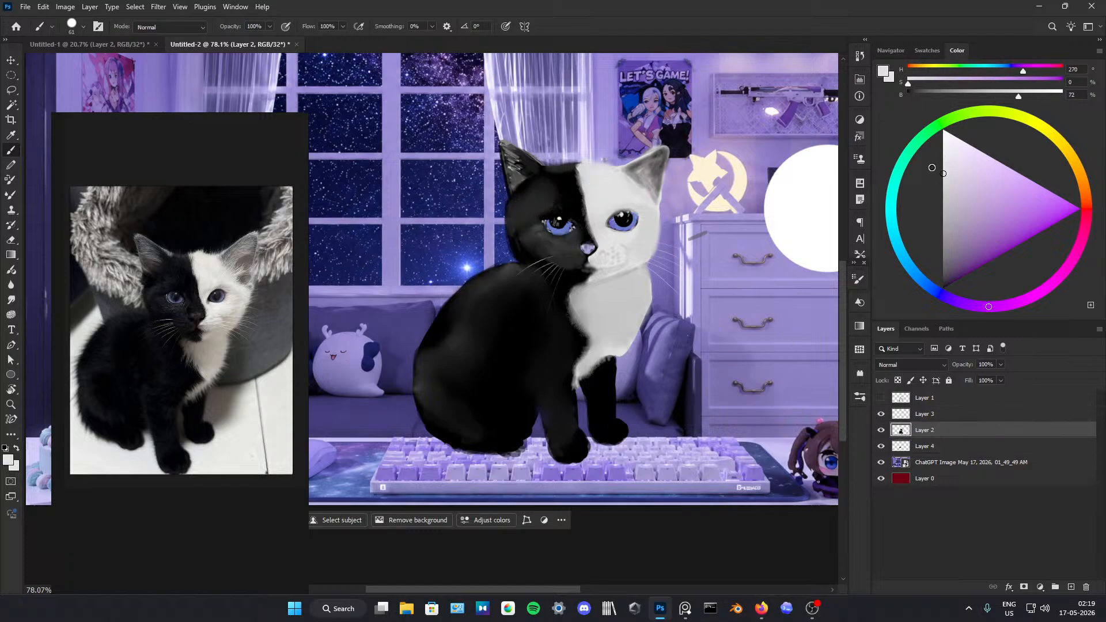
pyautogui.moveTo(587, 257); pyautogui.dragTo(580, 253)
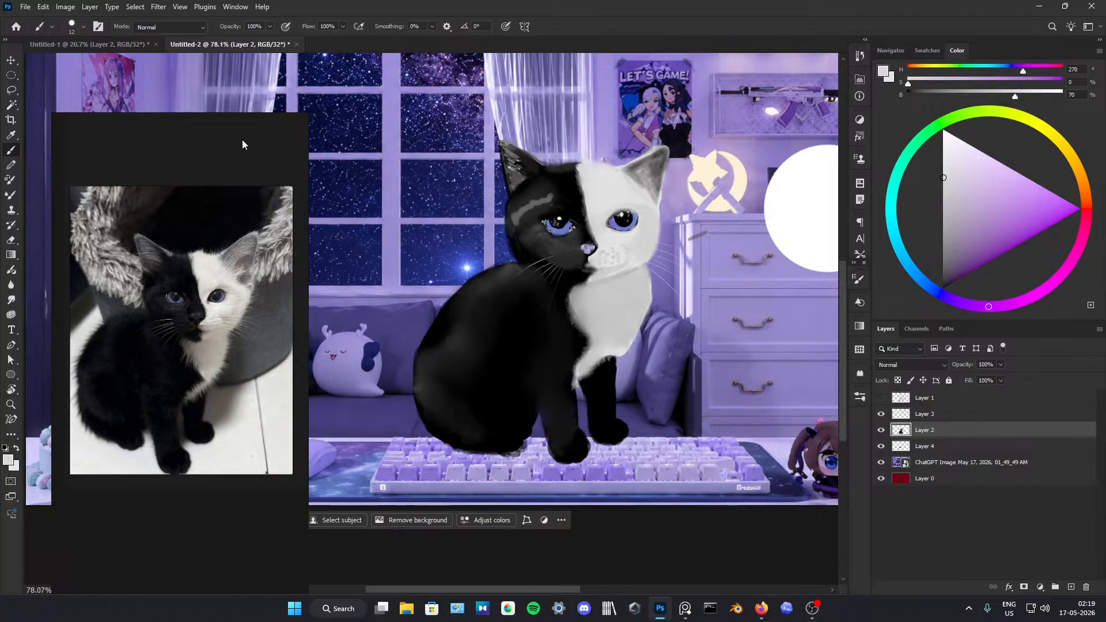
# Step: Tone down the grey highlight above the eye with a dark colour sampled from the black side of the face
pyautogui.click(14, 242)
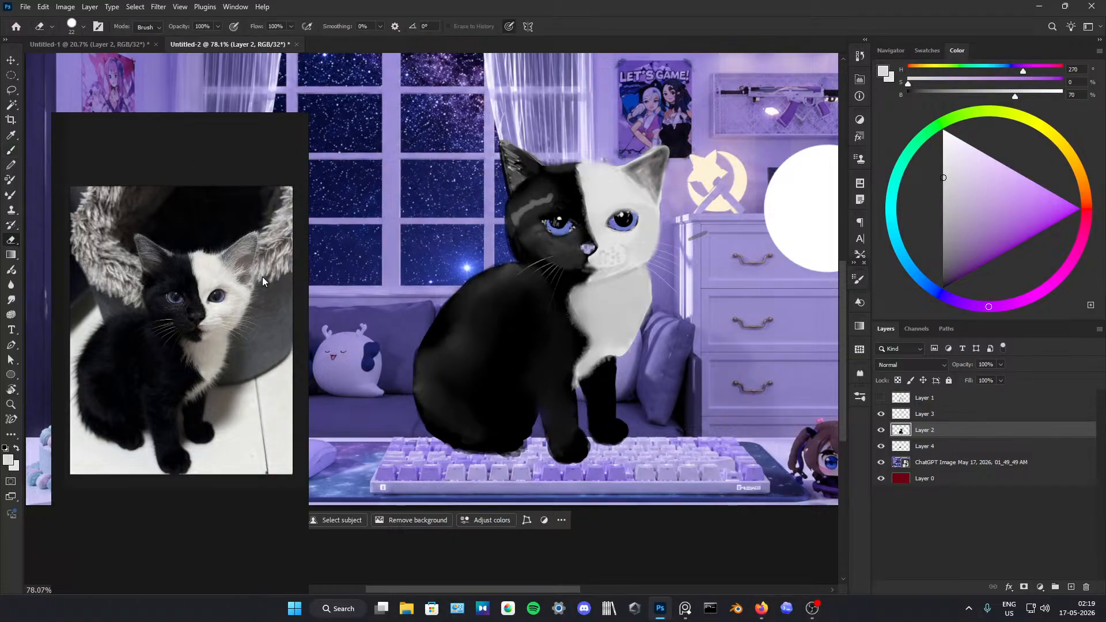
pyautogui.press('b')
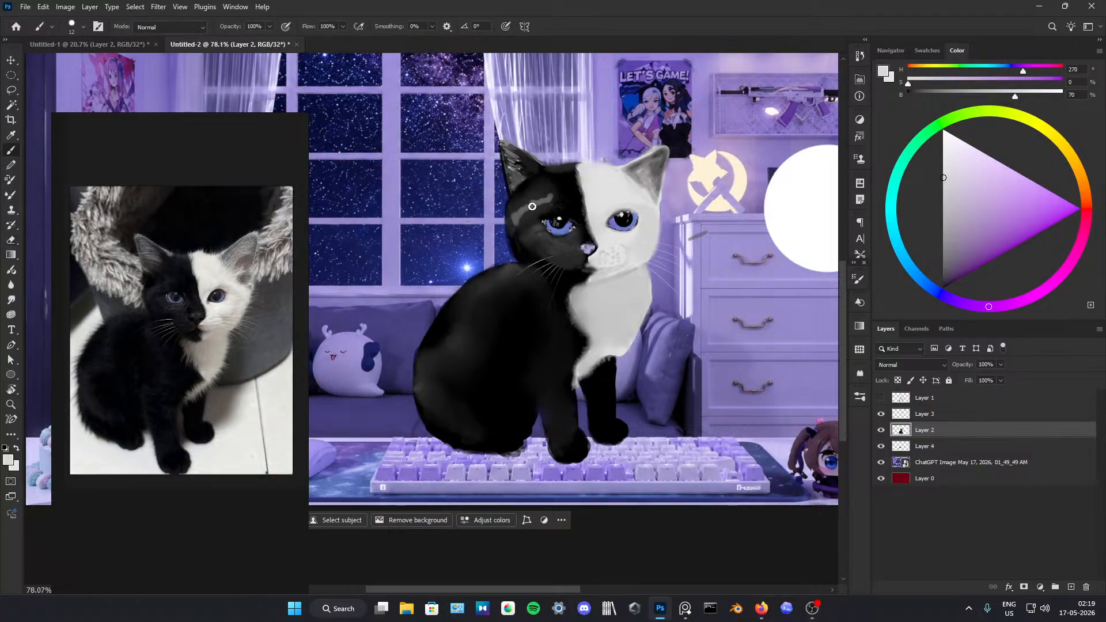
pyautogui.keyDown('alt'); pyautogui.click(515, 209); pyautogui.keyUp('alt')
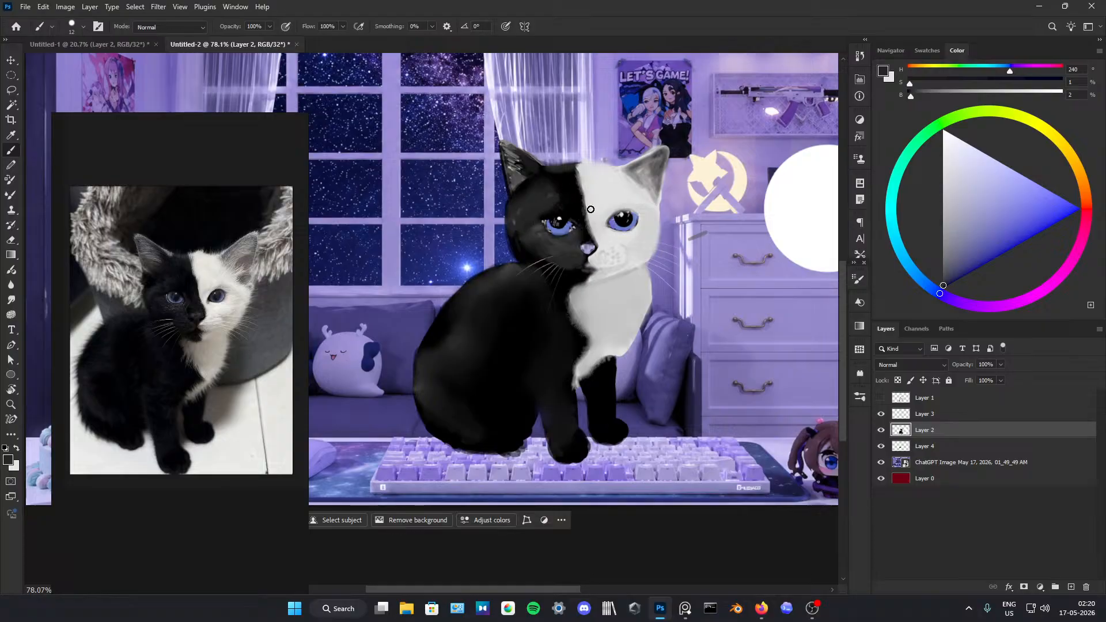
# Step: Paint a light grey highlight on the kitten's black shoulder, darken it with black, and smudge it into the fur
pyautogui.keyDown('alt'); pyautogui.click(620, 219); pyautogui.keyUp('alt')
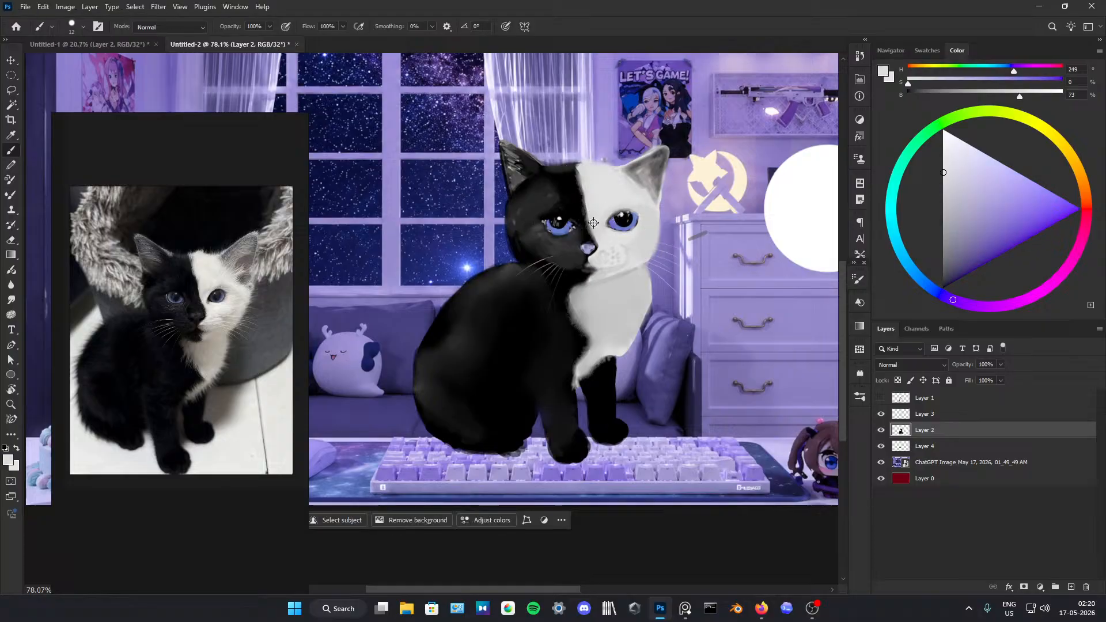
pyautogui.moveTo(520, 281); pyautogui.dragTo(517, 289)
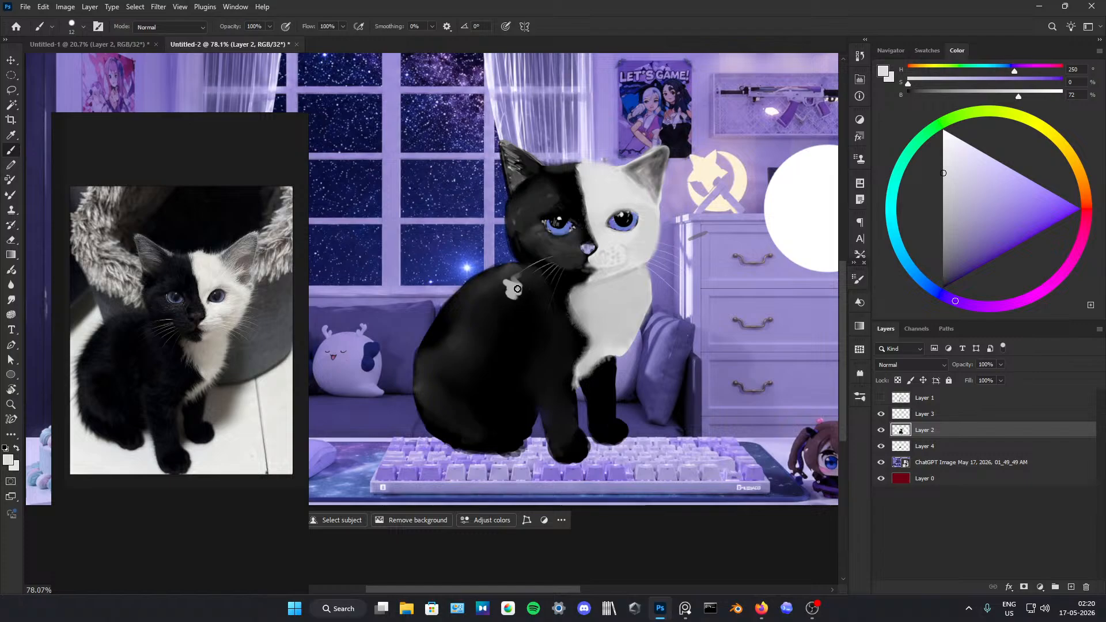
pyautogui.press('d')
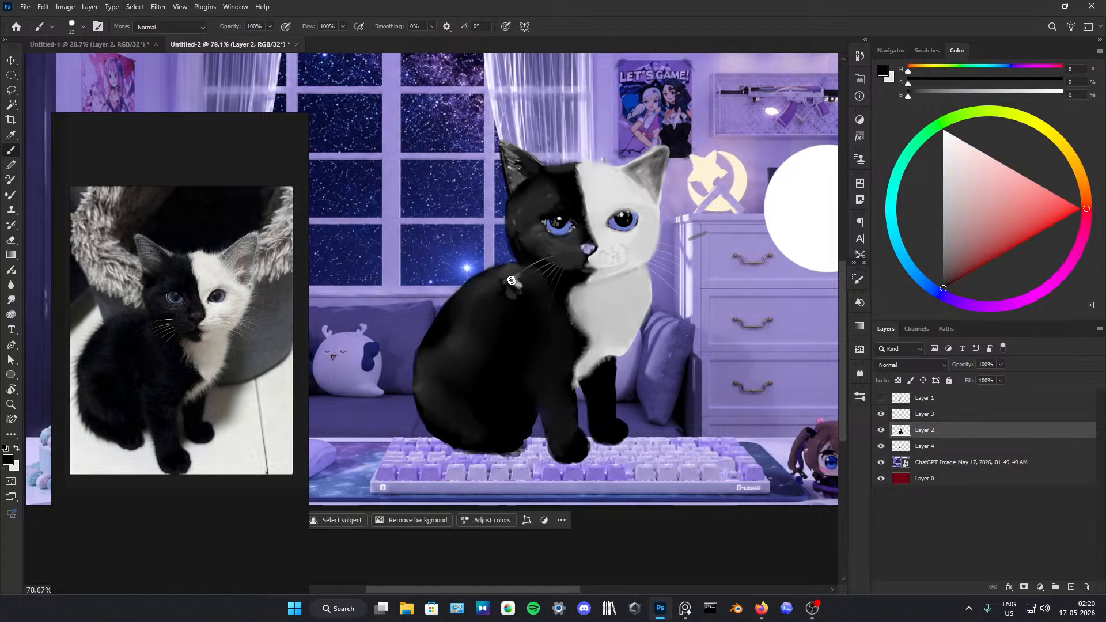
pyautogui.keyDown('alt'); pyautogui.click(509, 274); pyautogui.keyUp('alt')
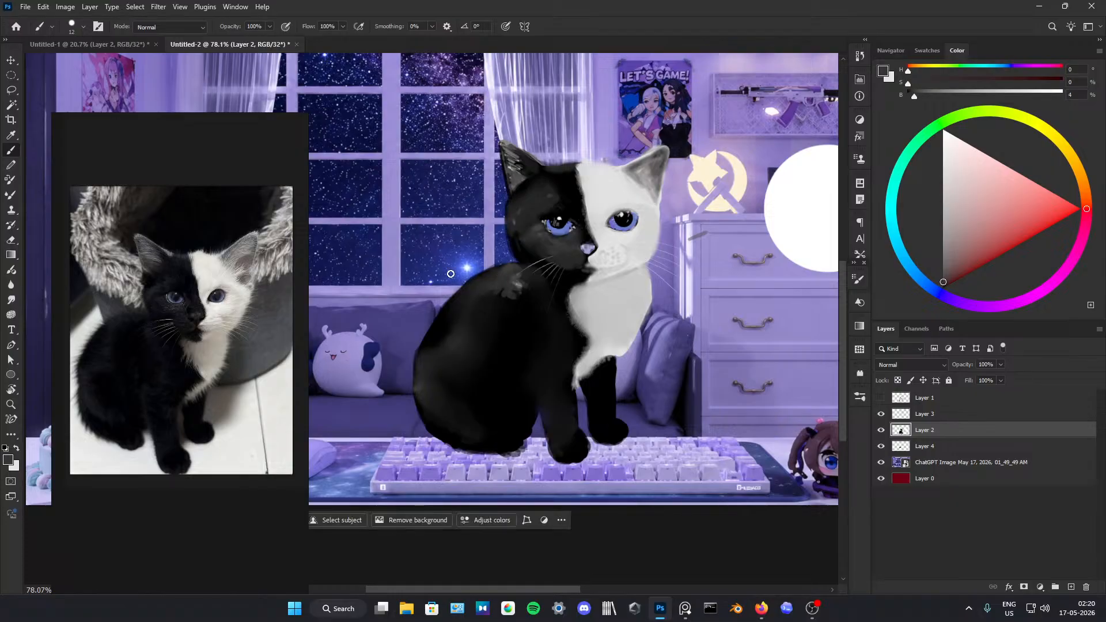
pyautogui.click(11, 299)
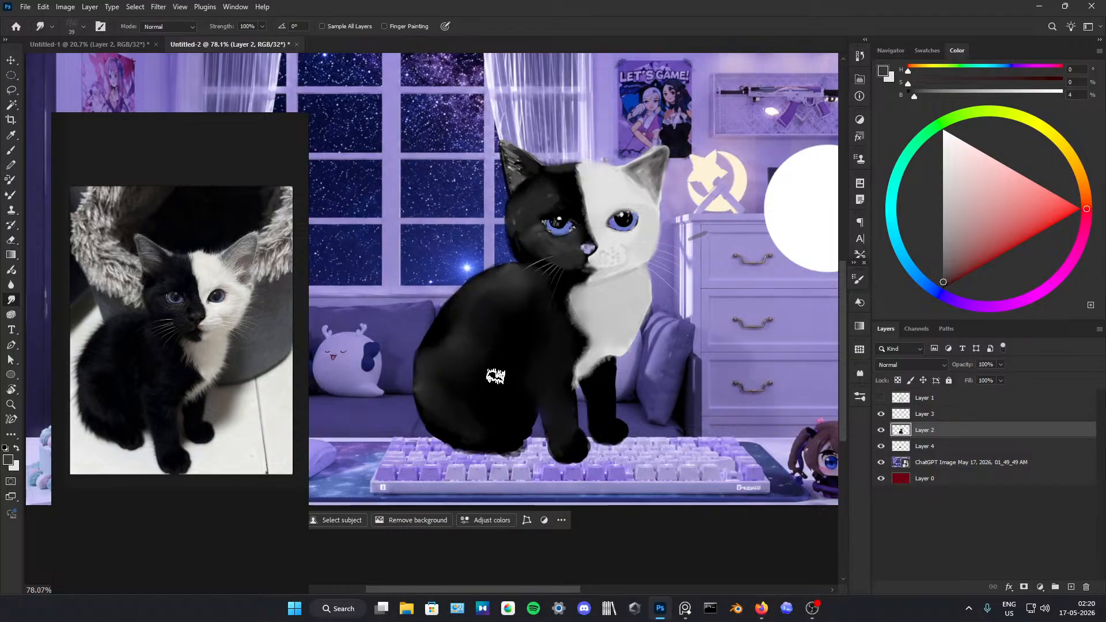
# Step: Paint dark grey strokes on the middle of the kitten's black flank and smudge them into the surrounding fur
pyautogui.press('b')
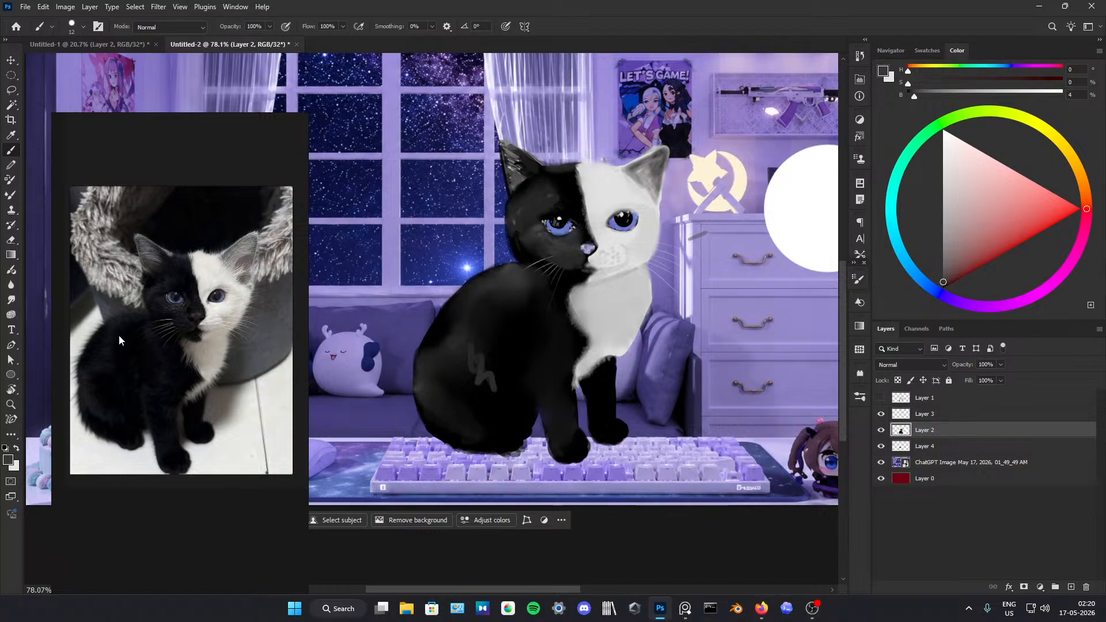
pyautogui.click(12, 299)
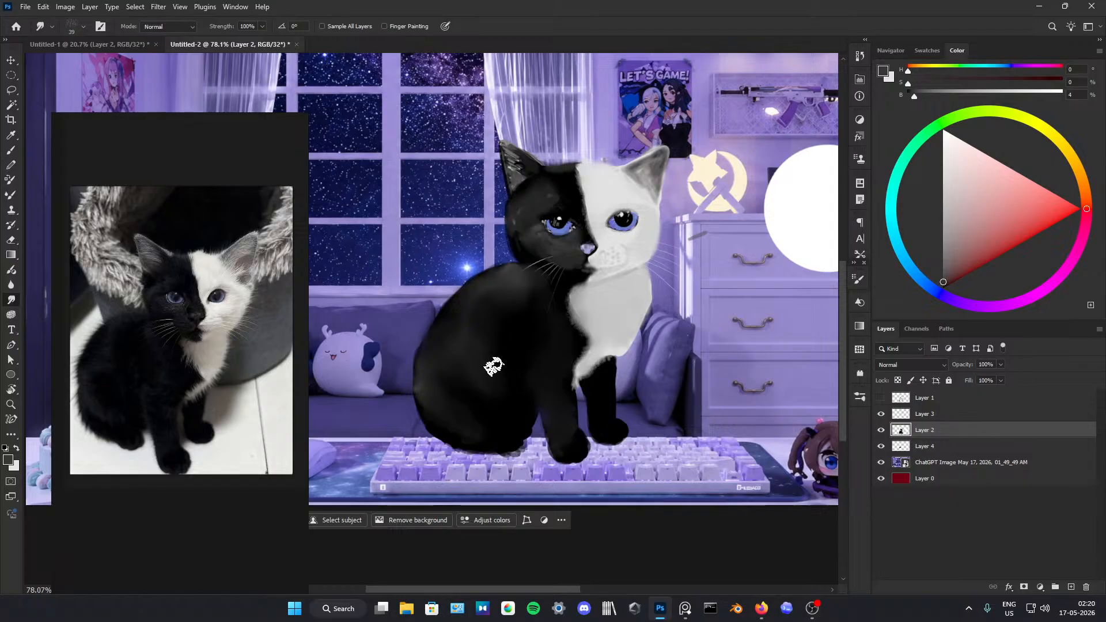
# Step: Paint grey strokes on the kitten's upper front leg beside the white chest and smudge them into a soft patch
pyautogui.press('b')
pyautogui.keyDown('alt'); pyautogui.click(486, 361); pyautogui.keyUp('alt')
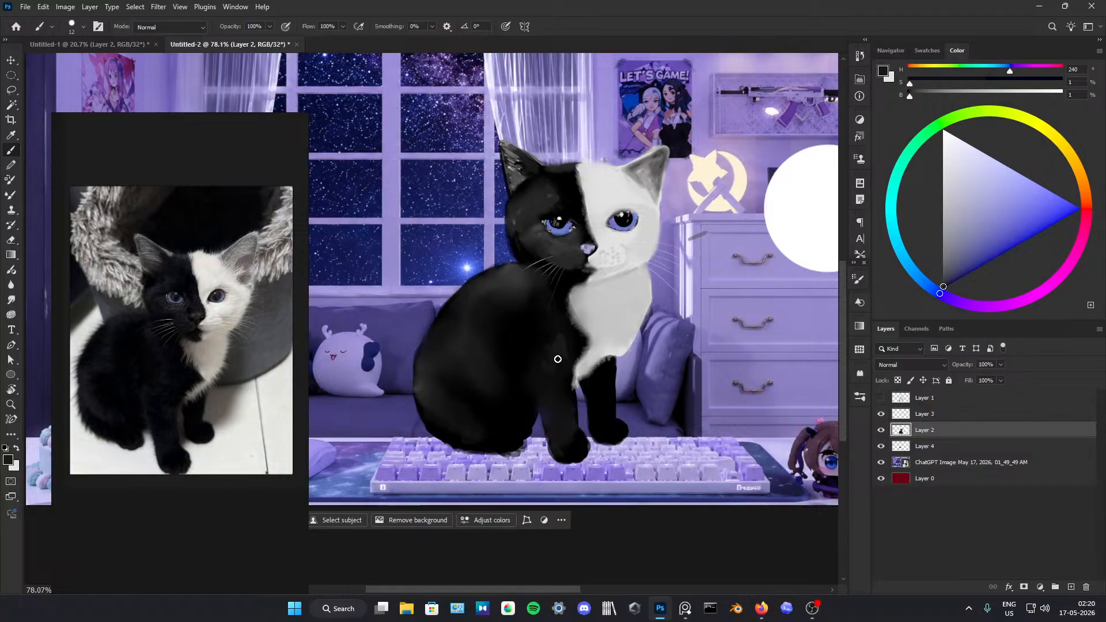
pyautogui.keyDown('alt'); pyautogui.click(597, 311); pyautogui.keyUp('alt')
pyautogui.moveTo(561, 352)
pyautogui.mouseDown()
pyautogui.moveTo(544, 378)
pyautogui.moveTo(565, 338)
pyautogui.mouseUp()
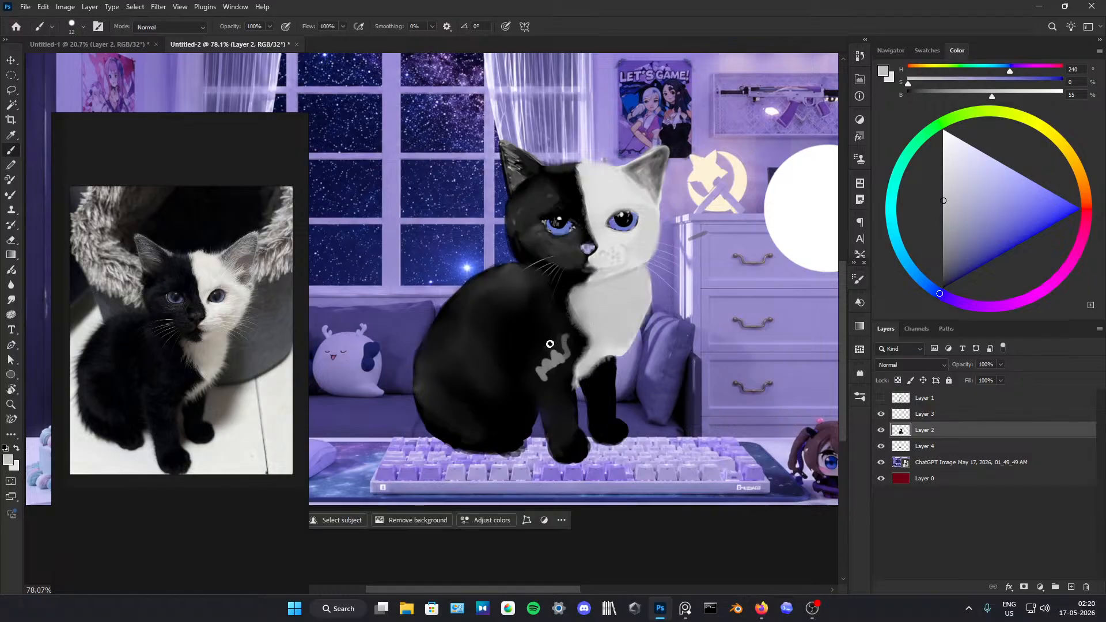
pyautogui.press('d')
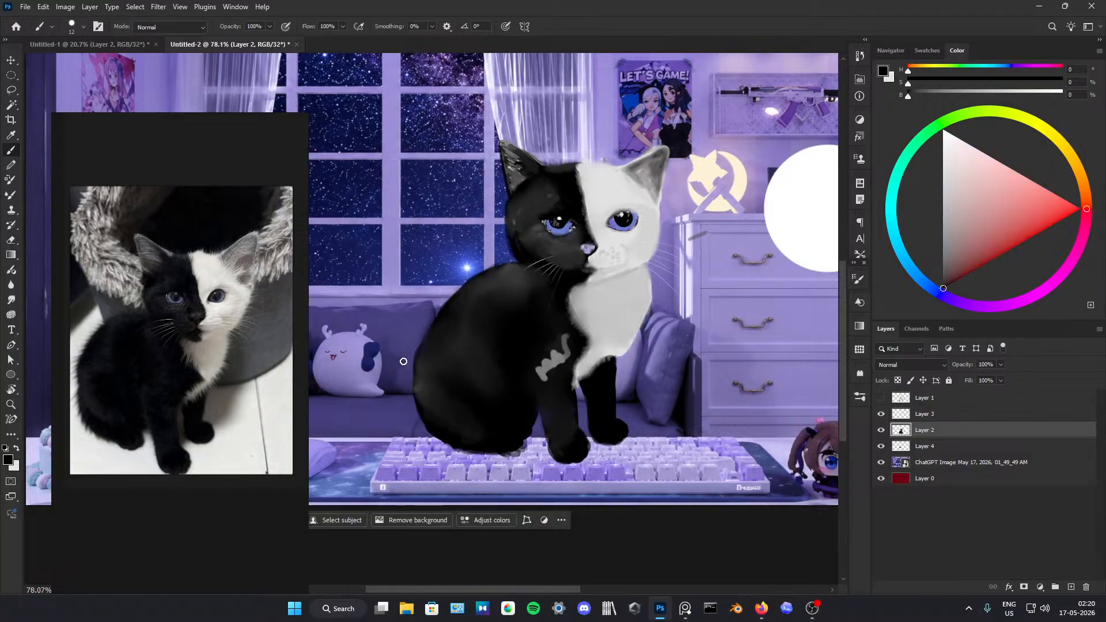
pyautogui.click(11, 299)
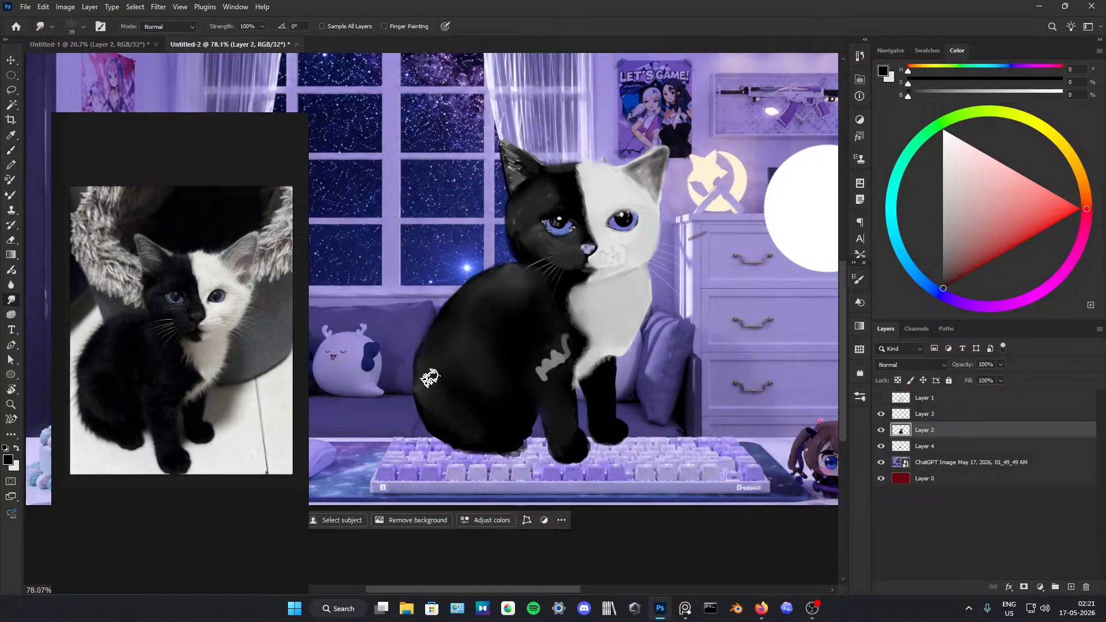
pyautogui.moveTo(539, 370)
pyautogui.mouseDown()
pyautogui.moveTo(564, 347)
pyautogui.moveTo(557, 368)
pyautogui.moveTo(533, 372)
pyautogui.moveTo(539, 379)
pyautogui.moveTo(527, 344)
pyautogui.mouseUp()
# Step: Paint black strokes over the grey patch on the upper front leg and smudge them to tone the highlight down
pyautogui.press('b')
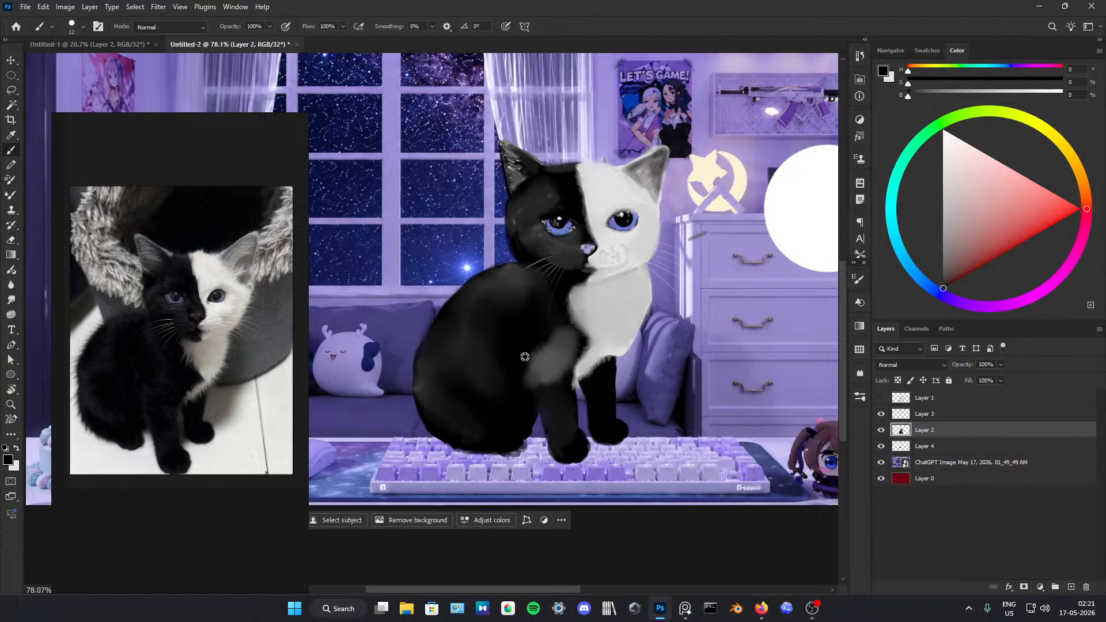
pyautogui.keyDown('alt'); pyautogui.click(530, 345); pyautogui.keyUp('alt')
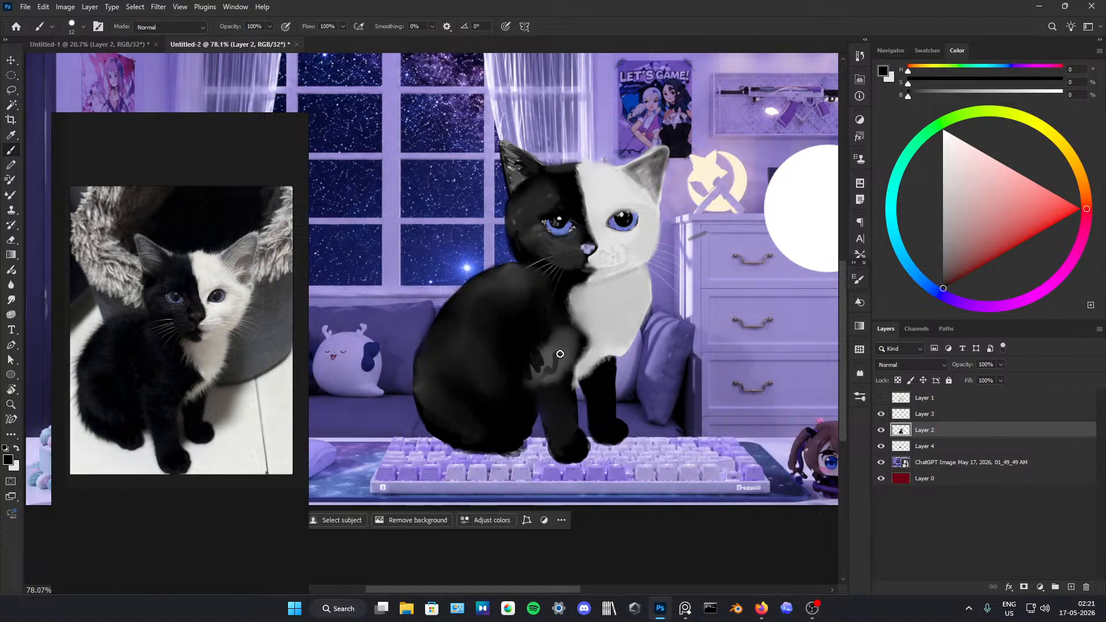
pyautogui.moveTo(560, 354)
pyautogui.mouseDown()
pyautogui.moveTo(551, 382)
pyautogui.moveTo(537, 378)
pyautogui.moveTo(555, 352)
pyautogui.mouseUp()
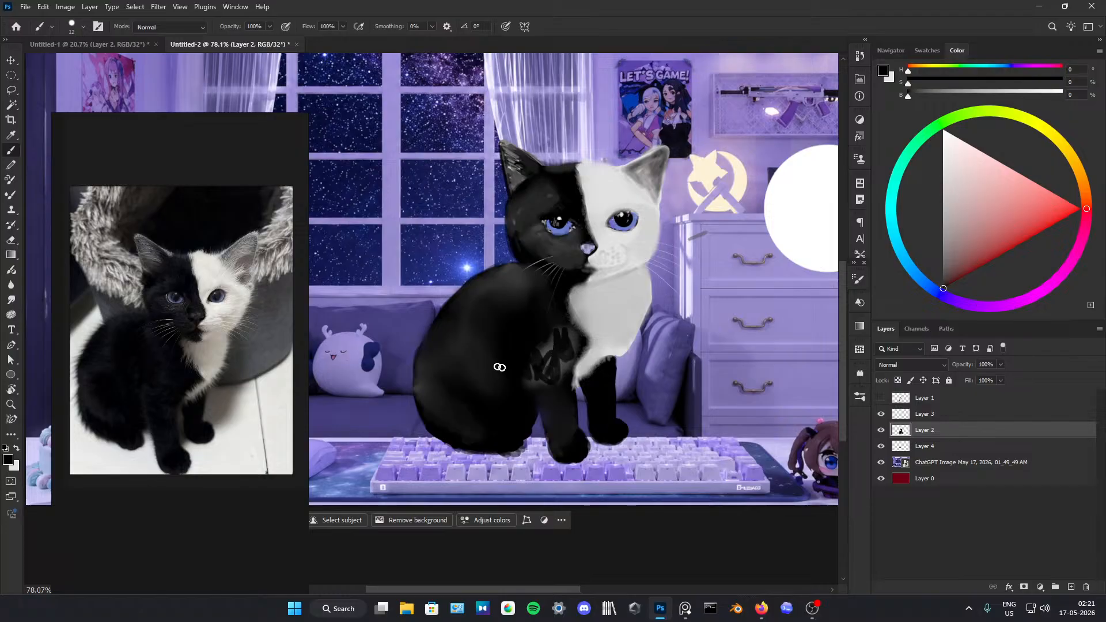
pyautogui.click(11, 300)
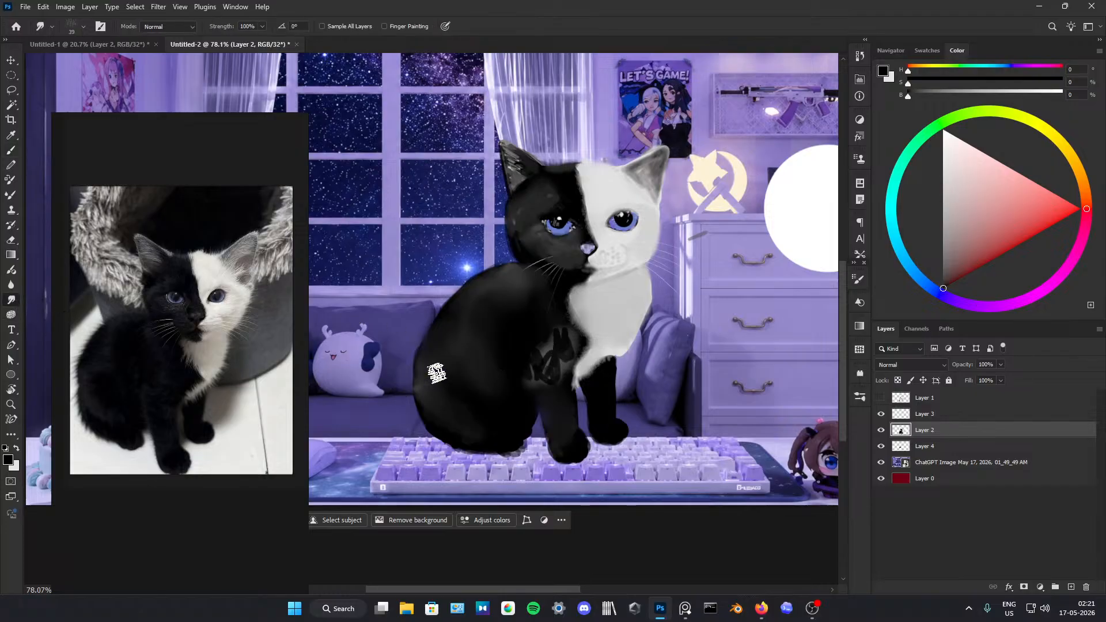
pyautogui.moveTo(530, 379)
pyautogui.mouseDown()
pyautogui.moveTo(555, 390)
pyautogui.moveTo(564, 356)
pyautogui.moveTo(544, 386)
pyautogui.moveTo(530, 339)
pyautogui.moveTo(547, 346)
pyautogui.moveTo(555, 326)
pyautogui.moveTo(569, 330)
pyautogui.moveTo(526, 360)
pyautogui.moveTo(562, 378)
pyautogui.moveTo(576, 350)
pyautogui.mouseUp()
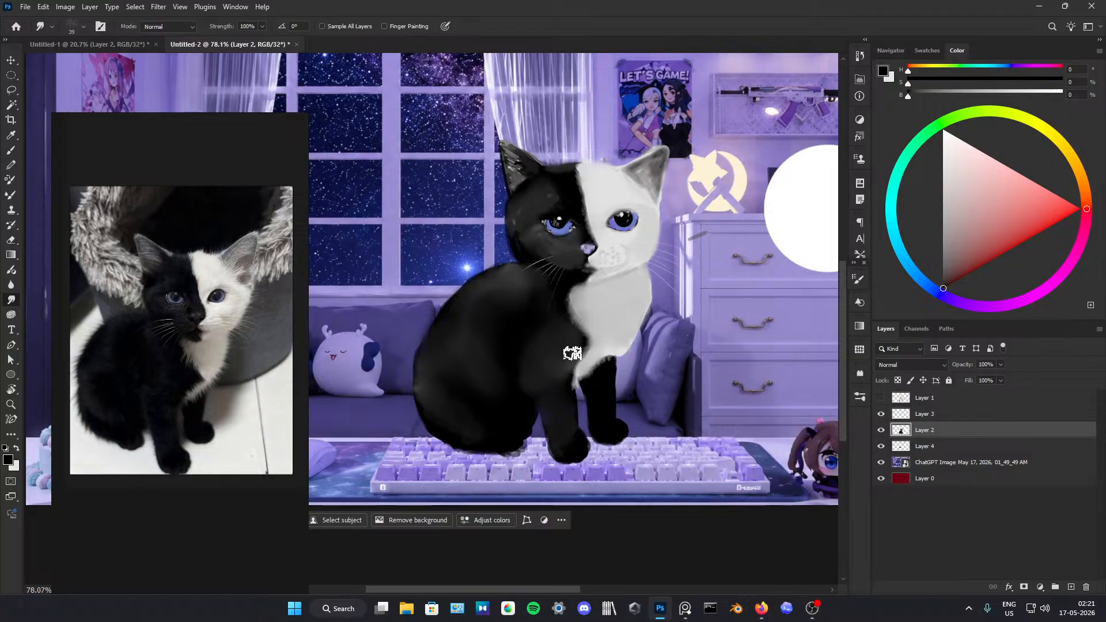
# Step: Darken the front leg from shoulder to paw with black strokes, smudge them smooth, and sample the dark fur colour for the brush
pyautogui.press('b')
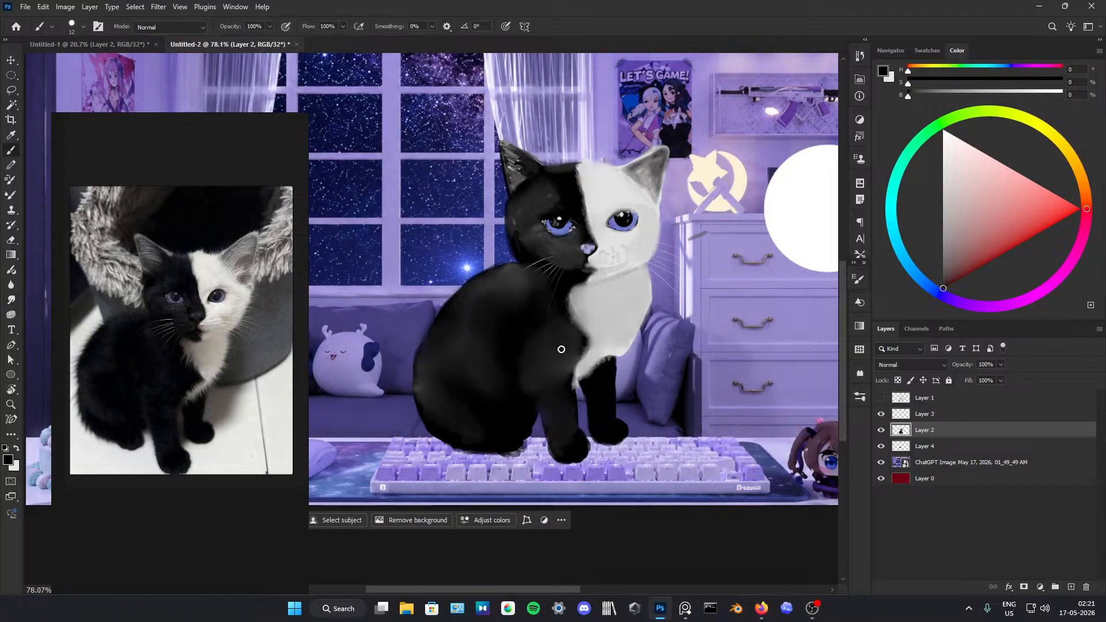
pyautogui.keyDown('alt'); pyautogui.click(517, 336); pyautogui.keyUp('alt')
pyautogui.moveTo(562, 345)
pyautogui.mouseDown()
pyautogui.moveTo(548, 355)
pyautogui.moveTo(573, 353)
pyautogui.moveTo(547, 363)
pyautogui.moveTo(565, 368)
pyautogui.moveTo(557, 413)
pyautogui.moveTo(557, 398)
pyautogui.mouseUp()
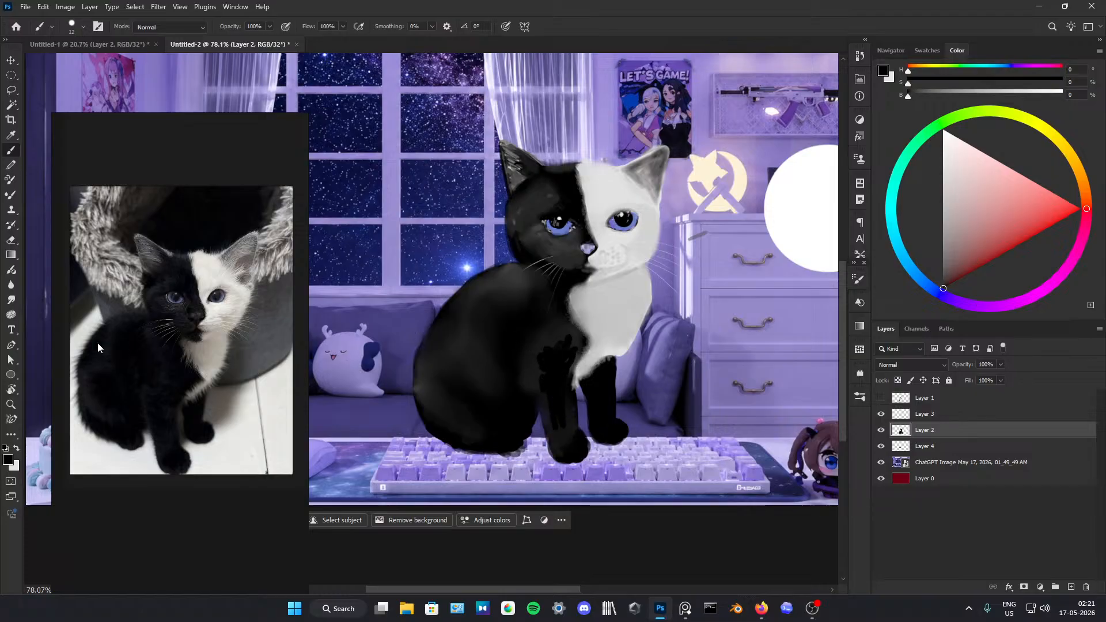
pyautogui.click(11, 300)
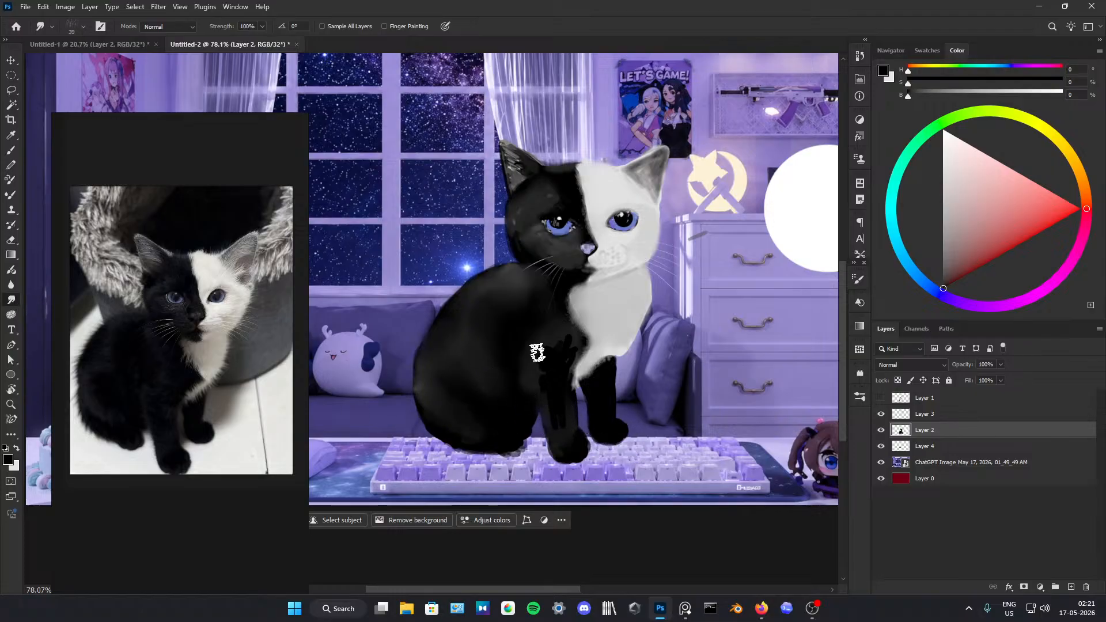
pyautogui.moveTo(533, 375)
pyautogui.mouseDown()
pyautogui.moveTo(550, 356)
pyautogui.moveTo(570, 349)
pyautogui.moveTo(555, 398)
pyautogui.moveTo(561, 410)
pyautogui.moveTo(566, 363)
pyautogui.moveTo(562, 420)
pyautogui.moveTo(551, 385)
pyautogui.moveTo(557, 417)
pyautogui.moveTo(565, 375)
pyautogui.moveTo(553, 363)
pyautogui.moveTo(557, 375)
pyautogui.moveTo(557, 362)
pyautogui.moveTo(567, 367)
pyautogui.moveTo(549, 379)
pyautogui.moveTo(540, 365)
pyautogui.moveTo(562, 399)
pyautogui.moveTo(550, 381)
pyautogui.moveTo(569, 348)
pyautogui.moveTo(567, 371)
pyautogui.mouseUp()
pyautogui.press('alt')
pyautogui.press('b')
pyautogui.keyDown('alt'); pyautogui.click(548, 365); pyautogui.keyUp('alt')
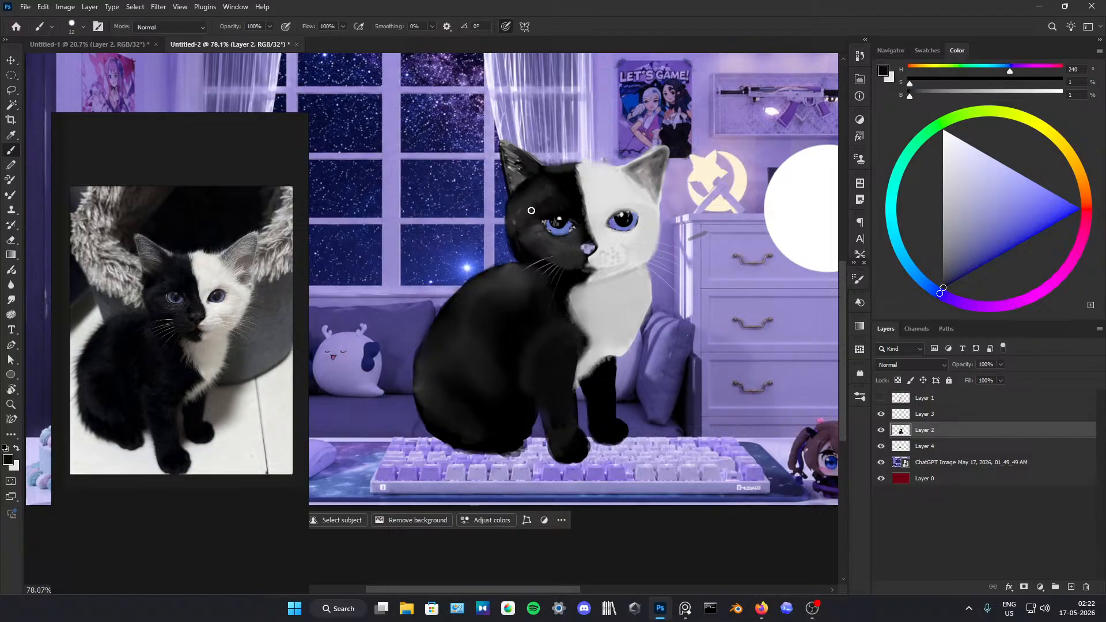
# Step: Switch to Firefox, pop the YouTube video out as a picture-in-picture player, and minimize the browser to return to Photoshop
pyautogui.moveTo(761, 608)
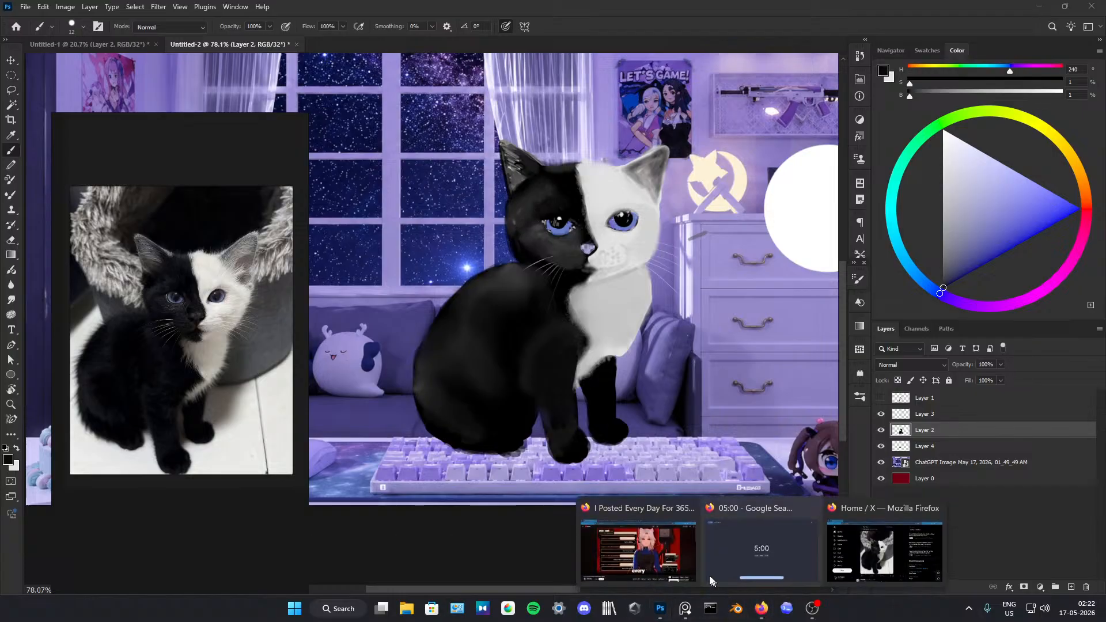
pyautogui.click(688, 543)
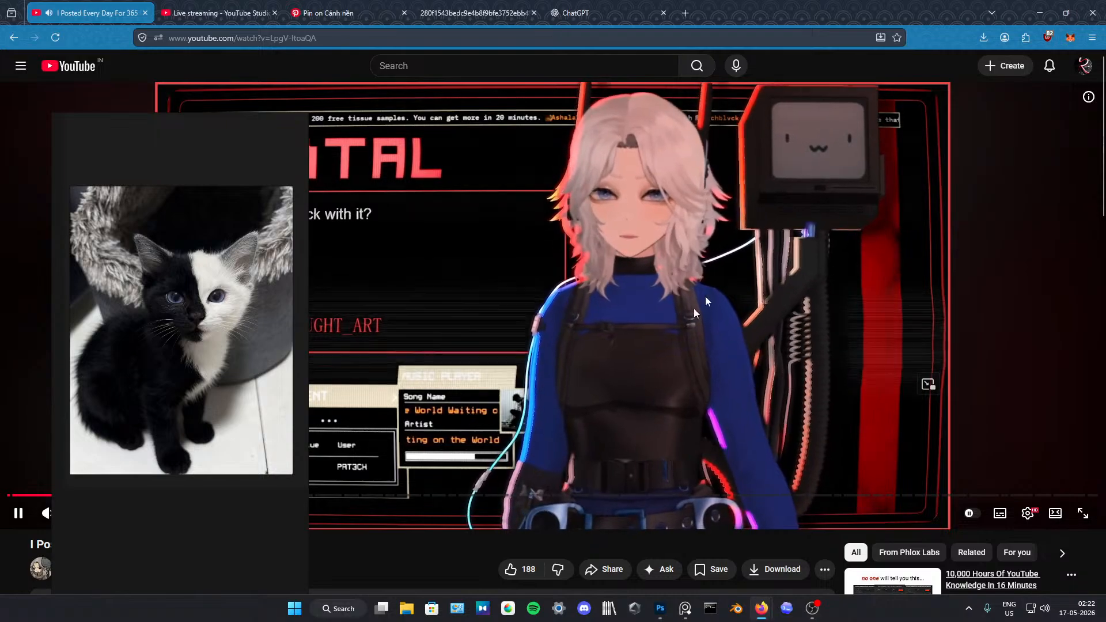
pyautogui.click(1036, 11)
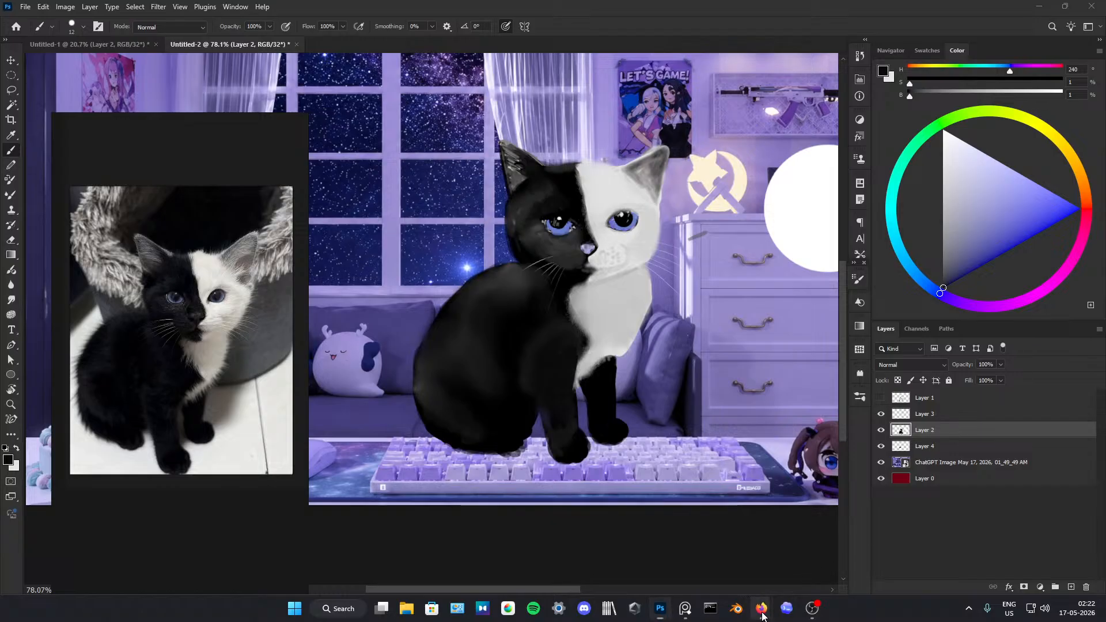
pyautogui.moveTo(762, 608)
pyautogui.click(634, 550)
pyautogui.click(926, 385)
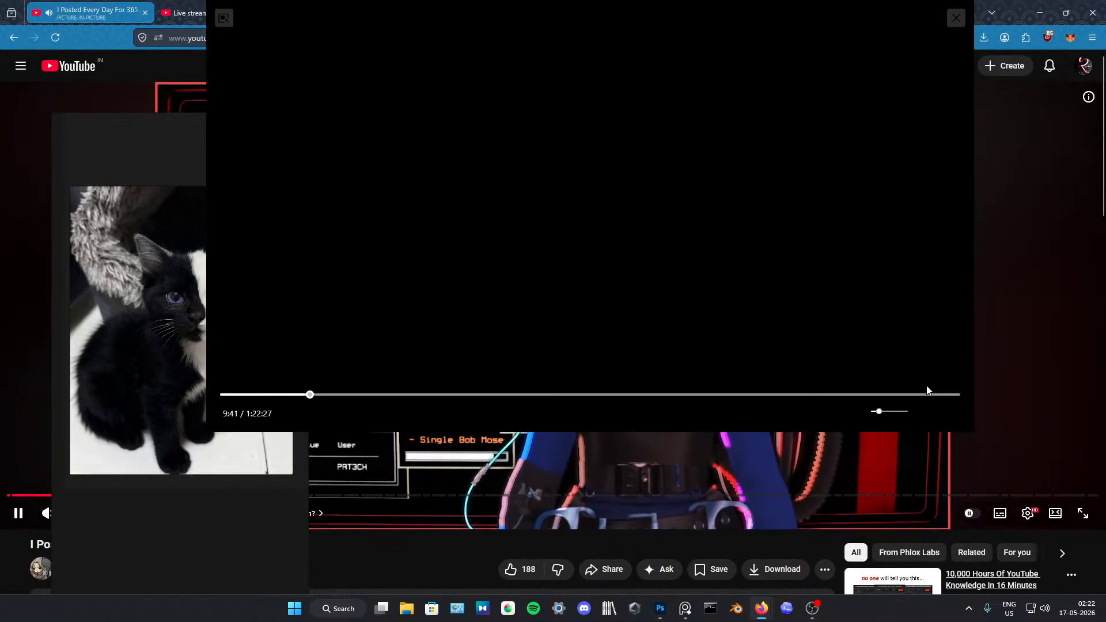
pyautogui.click(1041, 14)
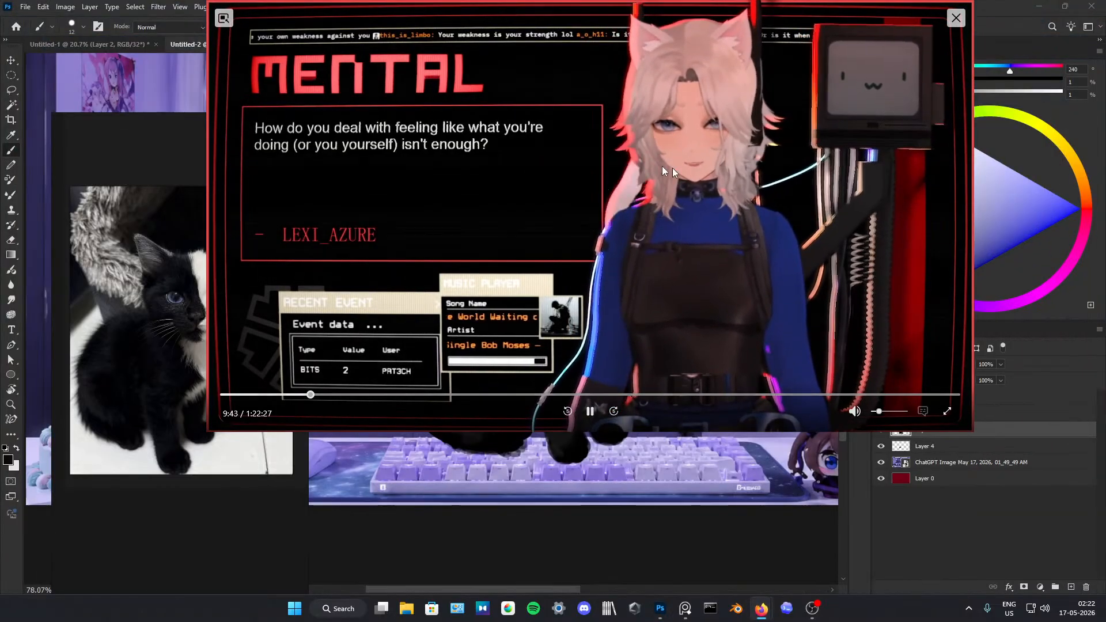
# Step: Shrink the floating video player and park it in the corner away from the kitten drawing
pyautogui.moveTo(208, 398); pyautogui.dragTo(794, 405)
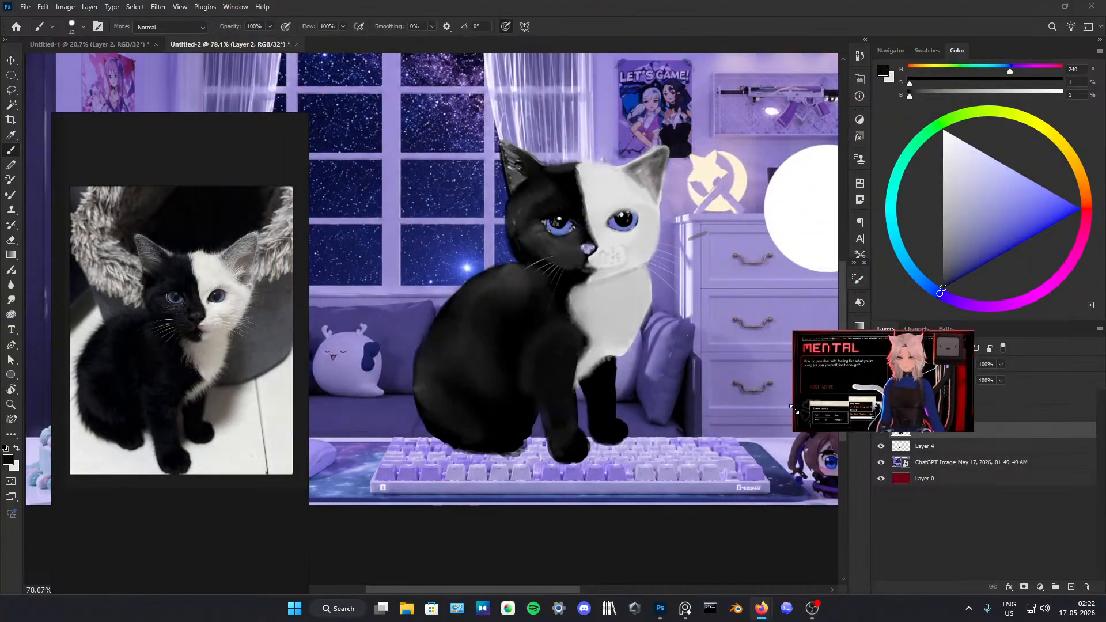
pyautogui.moveTo(906, 389); pyautogui.dragTo(1021, 543)
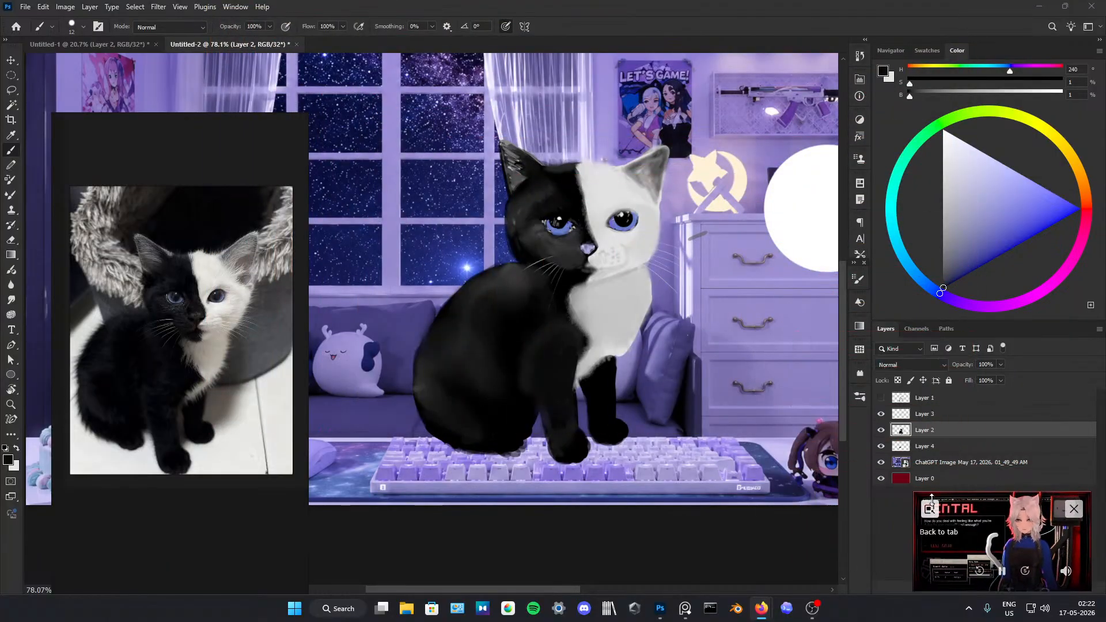
pyautogui.moveTo(912, 489); pyautogui.dragTo(942, 521)
pyautogui.moveTo(859, 495); pyautogui.dragTo(891, 514)
pyautogui.click(728, 531)
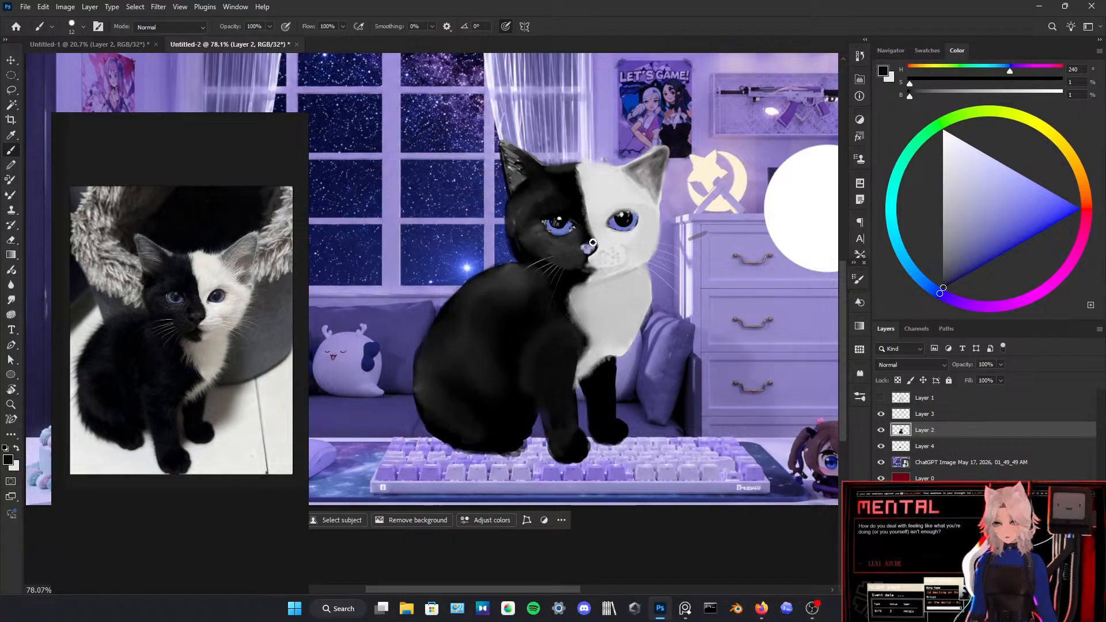
# Step: Sample a dark colour from the black side of the face, try a stroke beside the eye on the white half, and undo it
pyautogui.keyDown('alt'); pyautogui.click(515, 219); pyautogui.keyUp('alt')
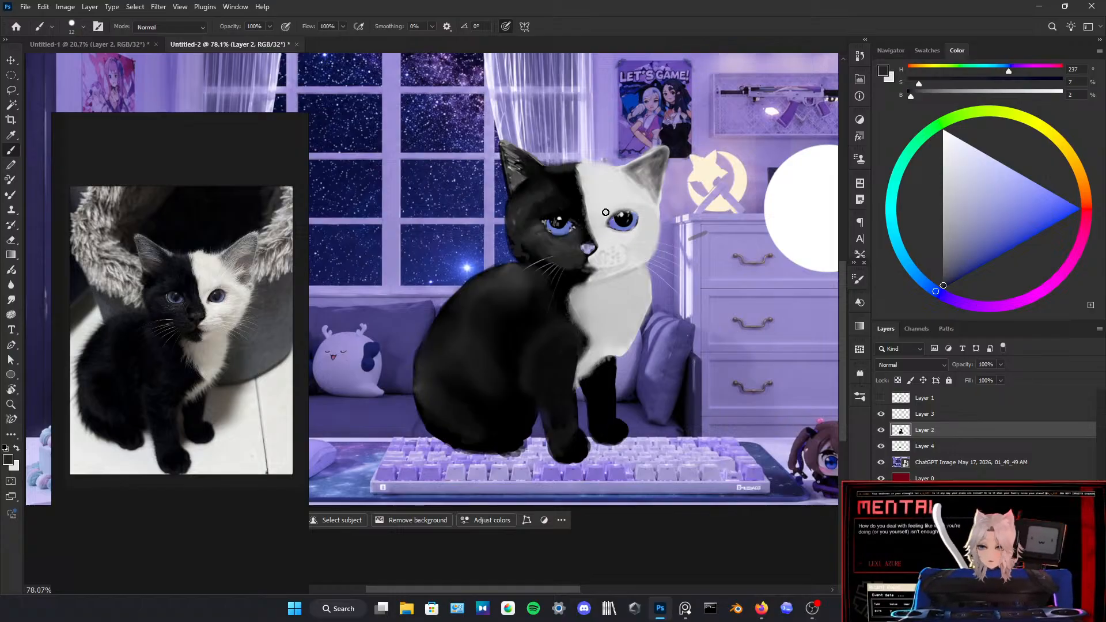
pyautogui.moveTo(599, 223); pyautogui.dragTo(616, 206)
pyautogui.hotkey('ctrl', 'z')
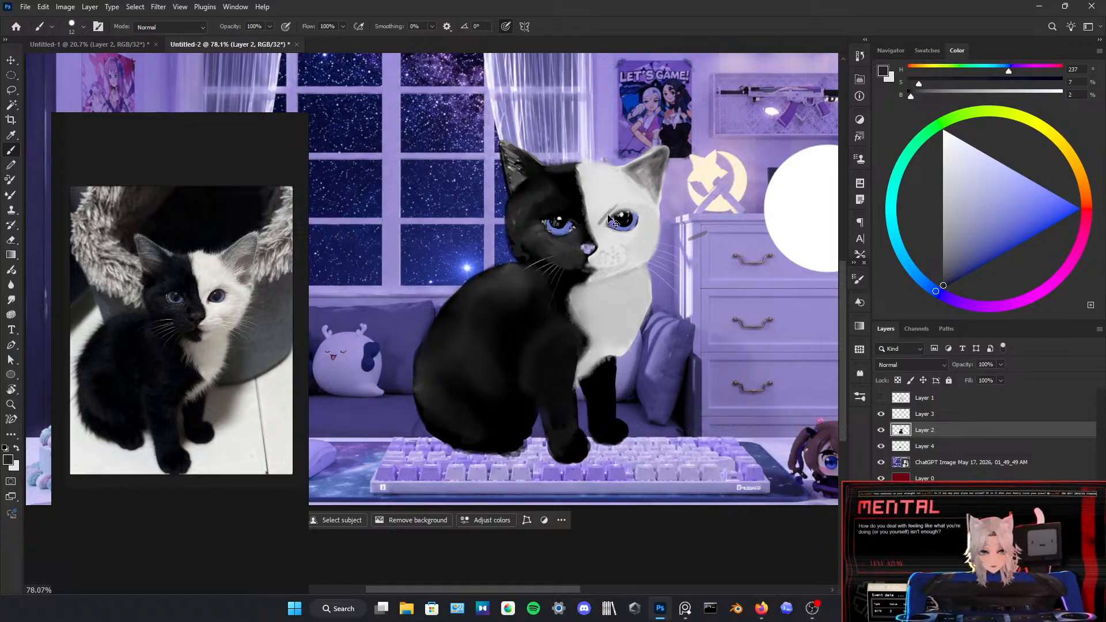
# Step: Add a new layer above Layer 3 and paint faint grey fur shading around the eye and cheek on the white half, smudging it smooth
pyautogui.click(944, 414)
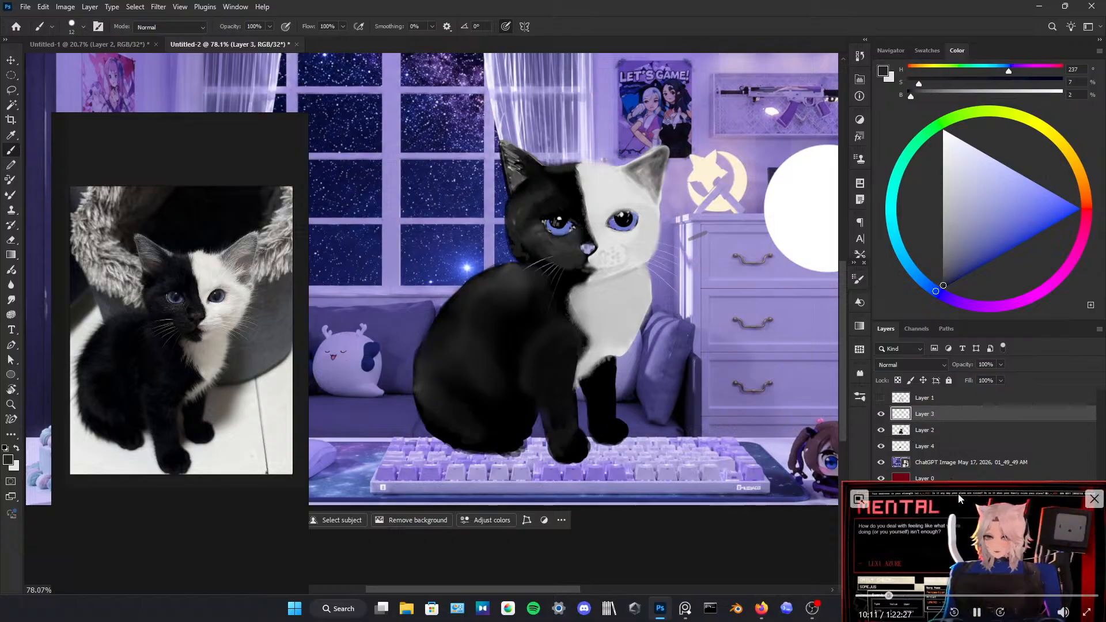
pyautogui.click(1071, 587)
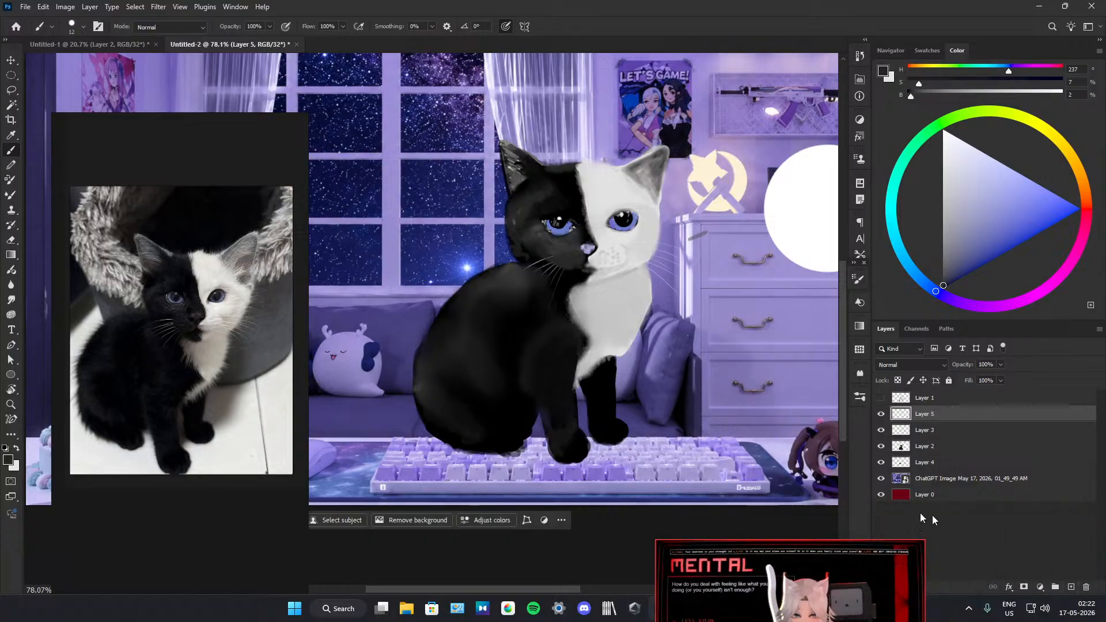
pyautogui.moveTo(799, 581); pyautogui.dragTo(989, 520)
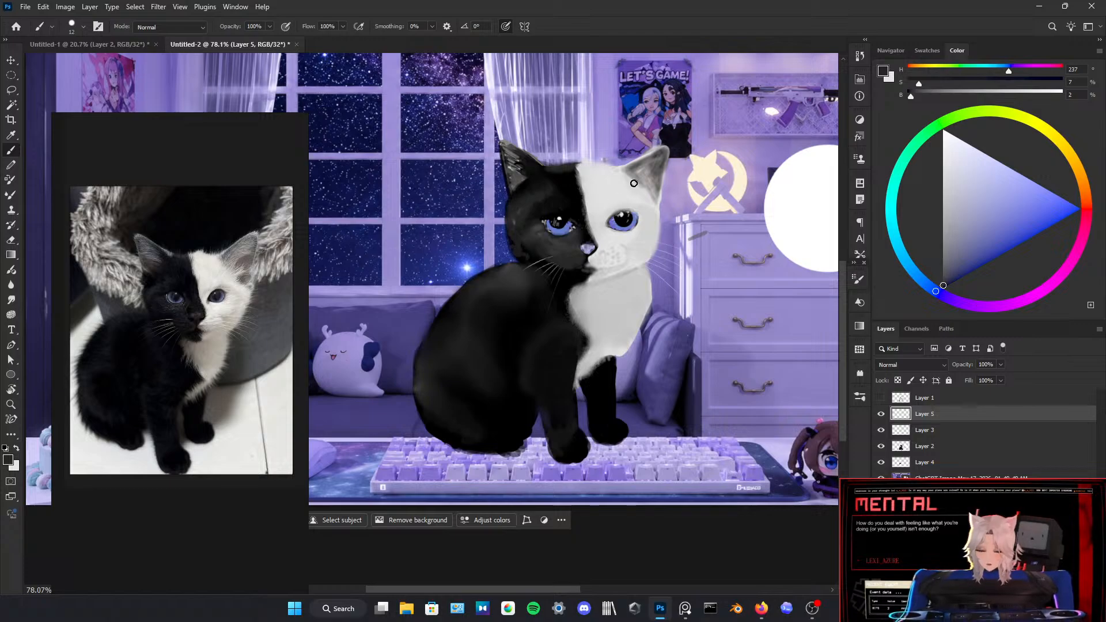
pyautogui.moveTo(623, 185); pyautogui.dragTo(596, 212)
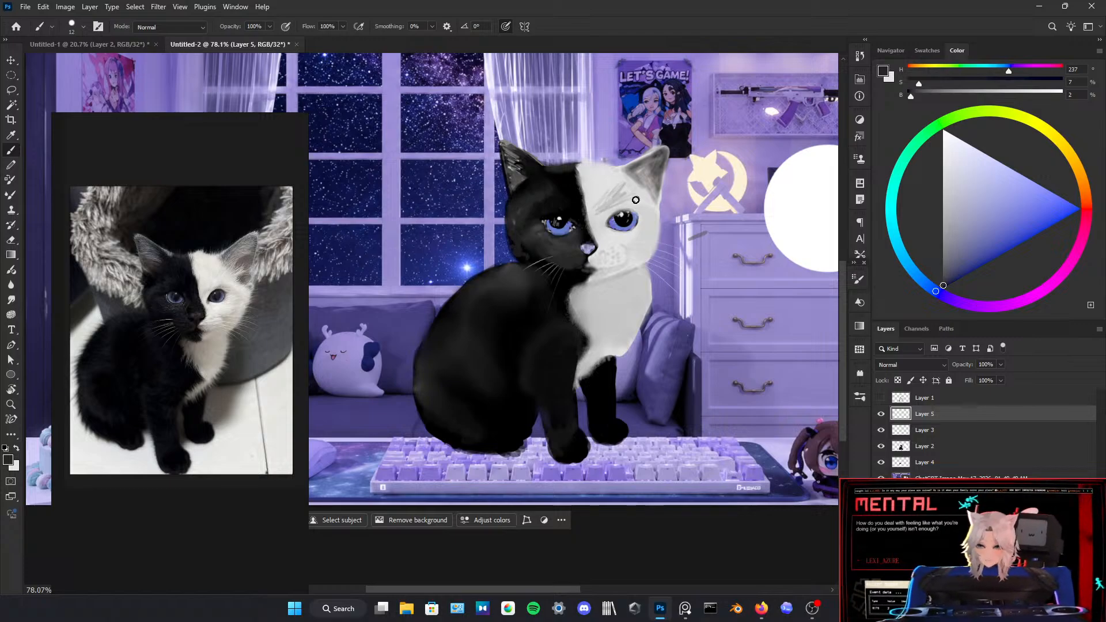
pyautogui.moveTo(648, 218)
pyautogui.mouseDown()
pyautogui.moveTo(632, 257)
pyautogui.moveTo(601, 272)
pyautogui.moveTo(616, 266)
pyautogui.mouseUp()
pyautogui.keyDown('alt'); pyautogui.click(615, 266); pyautogui.keyUp('alt')
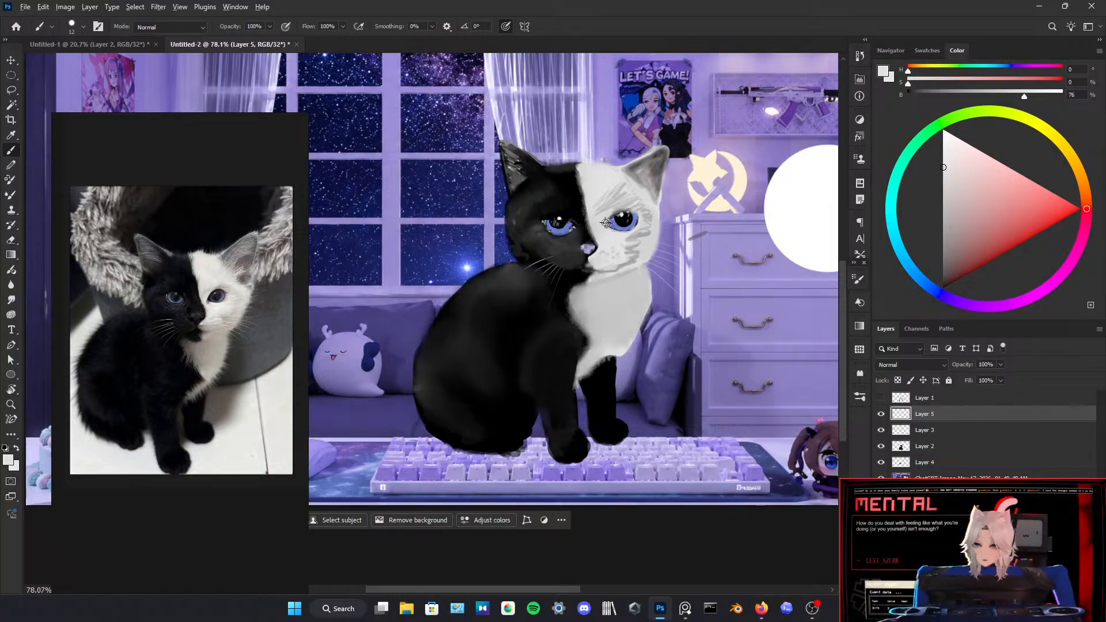
pyautogui.click(12, 299)
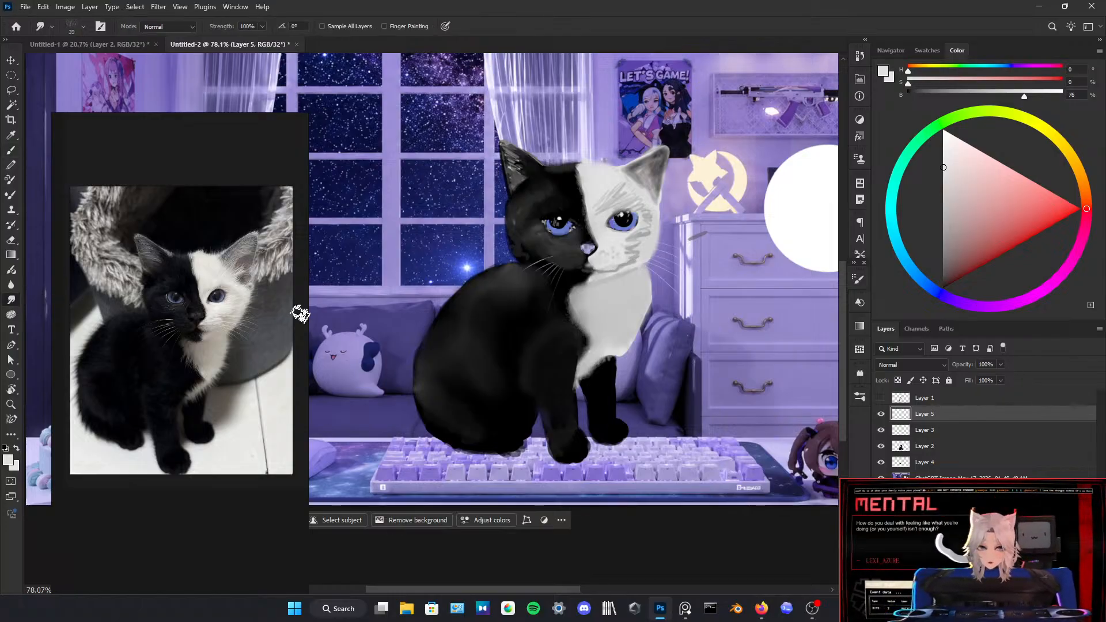
pyautogui.moveTo(598, 212)
pyautogui.mouseDown()
pyautogui.moveTo(615, 192)
pyautogui.moveTo(641, 205)
pyautogui.moveTo(646, 231)
pyautogui.moveTo(646, 221)
pyautogui.moveTo(640, 240)
pyautogui.moveTo(625, 241)
pyautogui.moveTo(640, 231)
pyautogui.moveTo(625, 265)
pyautogui.moveTo(629, 248)
pyautogui.mouseUp()
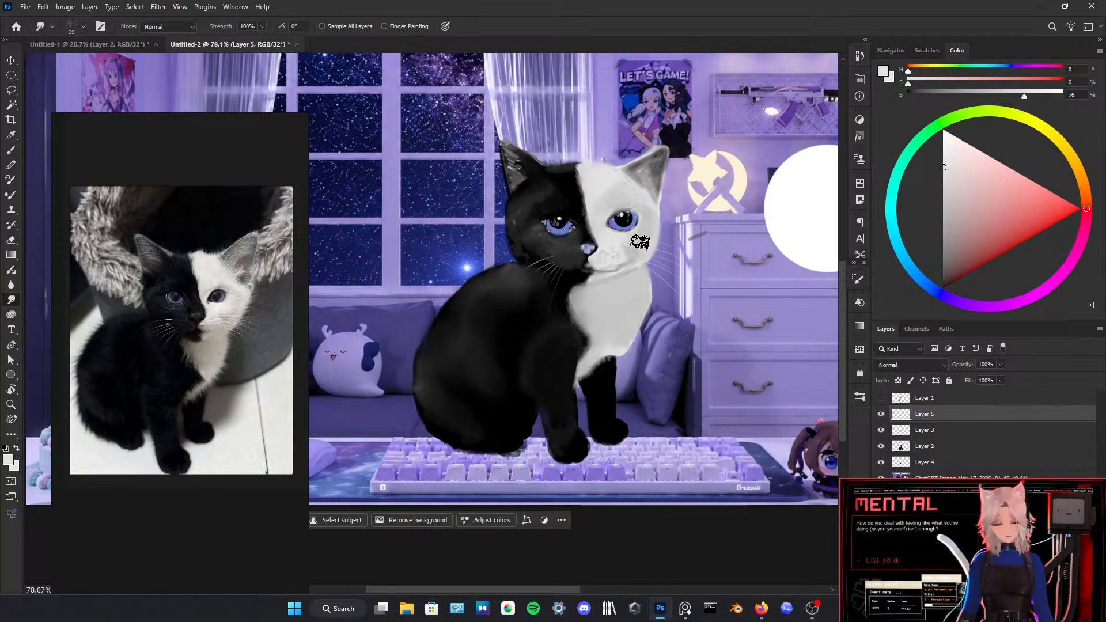
# Step: Brush small touch-ups around both of the kitten's eyes on Layer 5 using sampled grey and near-black colours
pyautogui.press('b')
pyautogui.keyDown('alt'); pyautogui.click(617, 239); pyautogui.keyUp('alt')
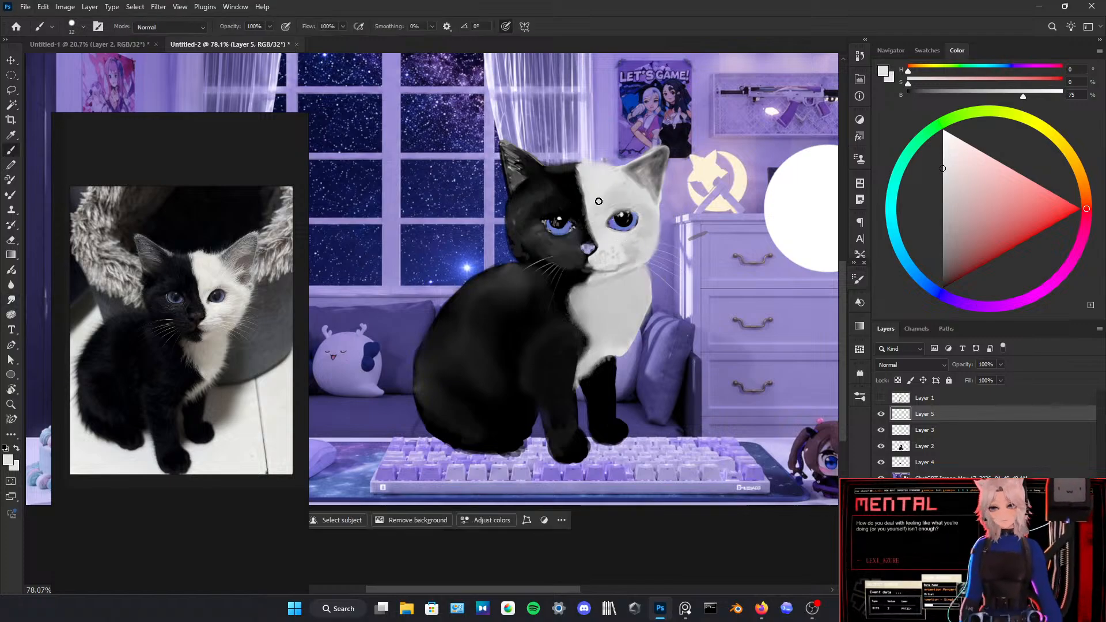
pyautogui.keyDown('alt'); pyautogui.click(606, 222); pyautogui.keyUp('alt')
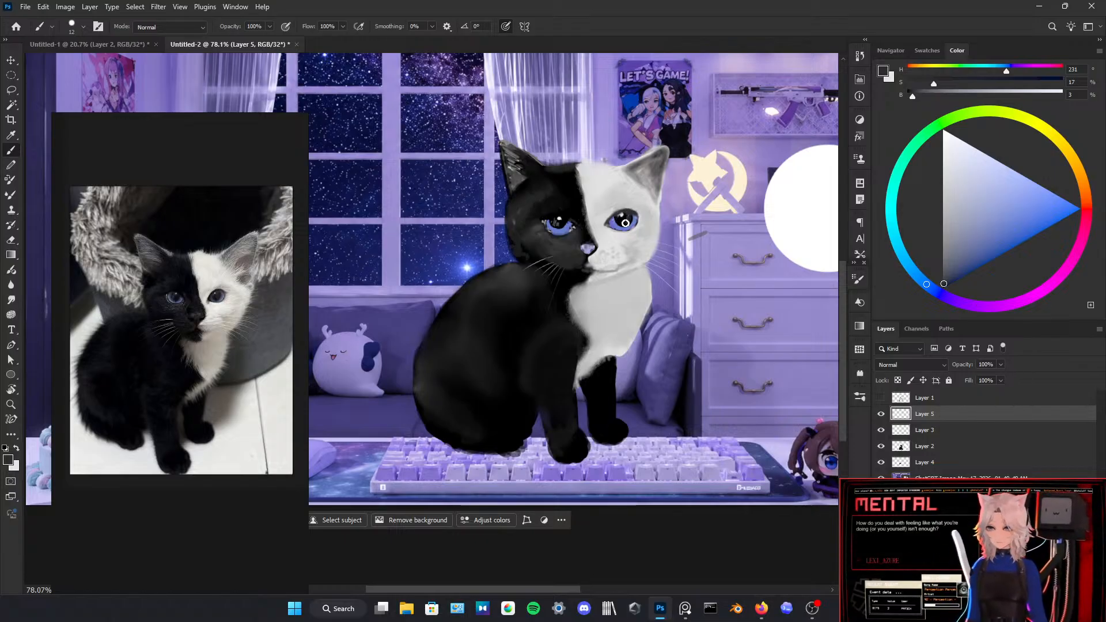
pyautogui.keyDown('alt'); pyautogui.click(565, 221); pyautogui.keyUp('alt')
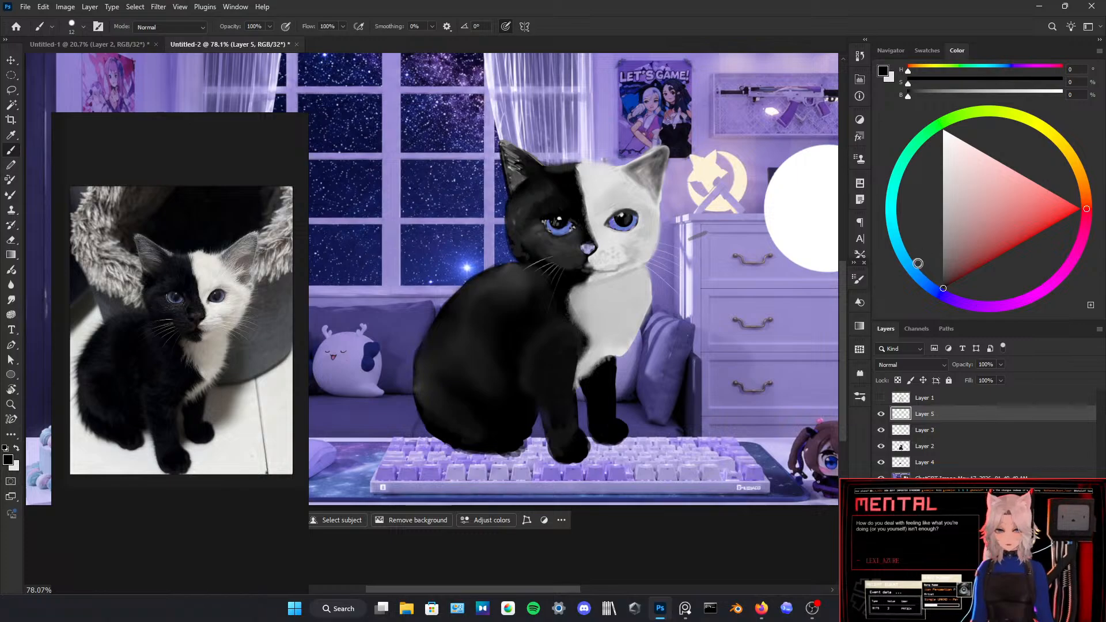
# Step: Mix a medium blue (H 231, S 81, B 54) and paint it into the irises of both eyes
pyautogui.moveTo(917, 263); pyautogui.dragTo(926, 283)
pyautogui.moveTo(993, 249); pyautogui.dragTo(1002, 237)
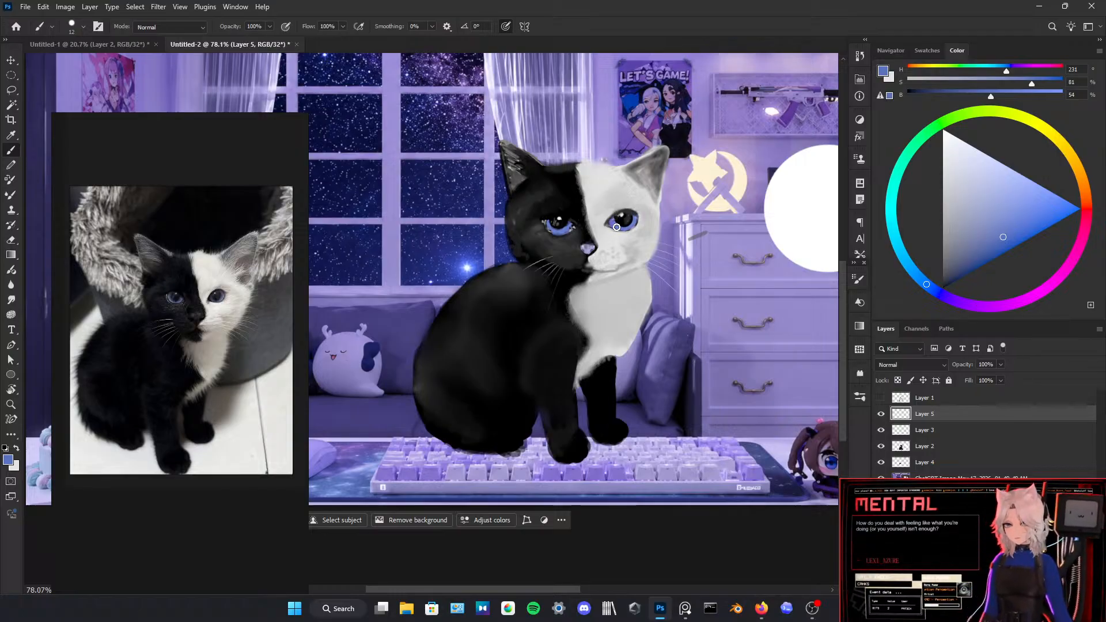
pyautogui.click(858, 280)
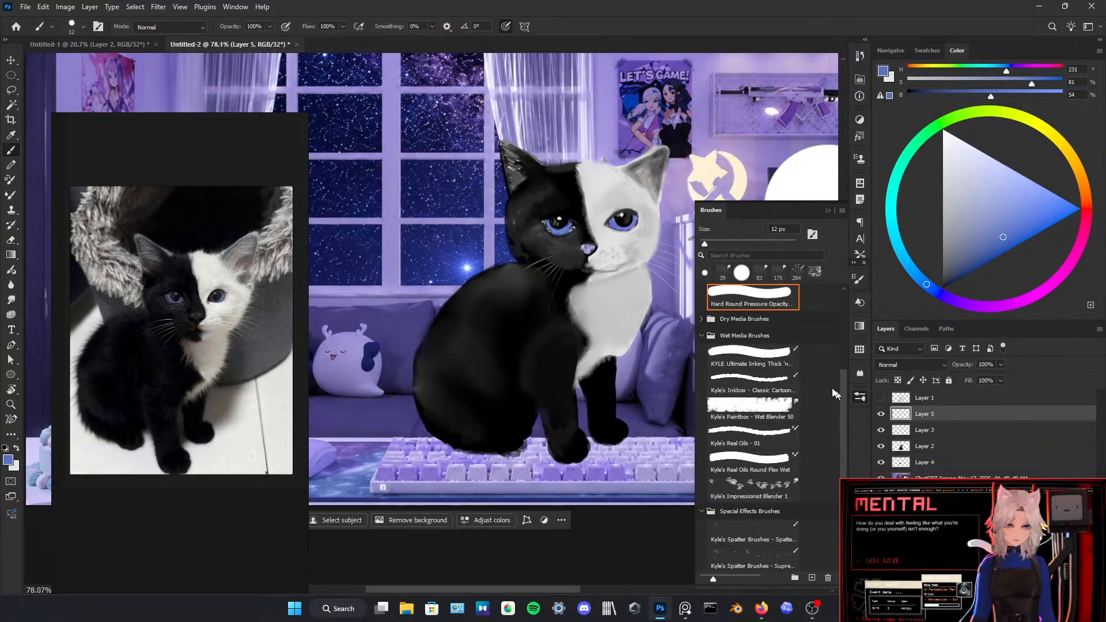
pyautogui.click(827, 211)
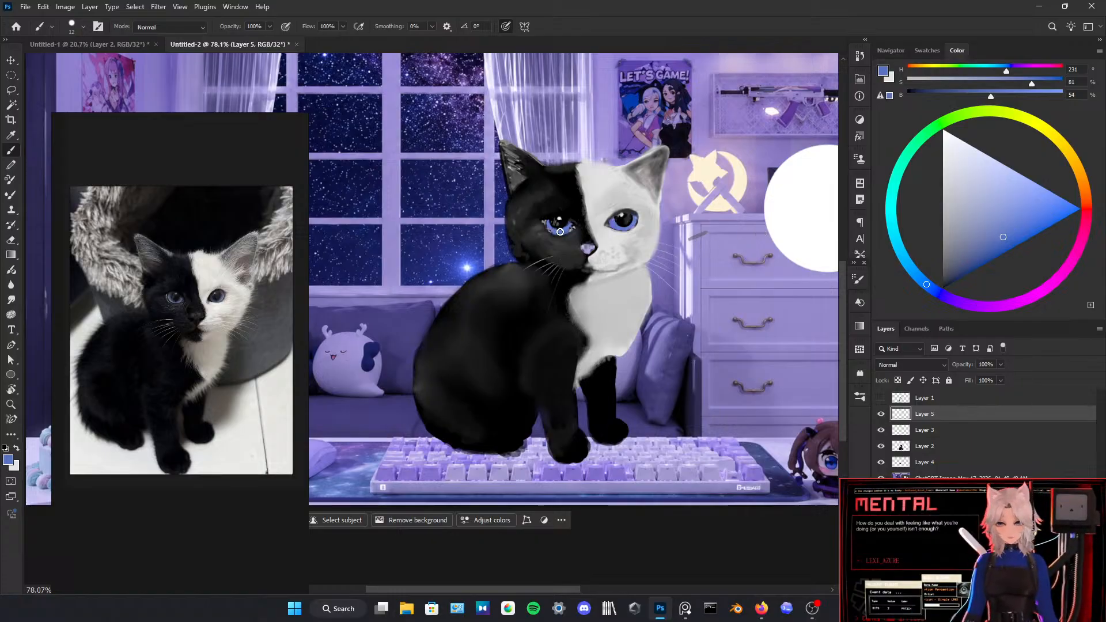
# Step: Add pale blue (H 231, S 53, B 95) and cyan (H 195, S 60, B 100) iris highlights, then sample black from the white-side pupil
pyautogui.moveTo(966, 193)
pyautogui.mouseDown()
pyautogui.moveTo(1009, 163)
pyautogui.moveTo(1016, 179)
pyautogui.mouseUp()
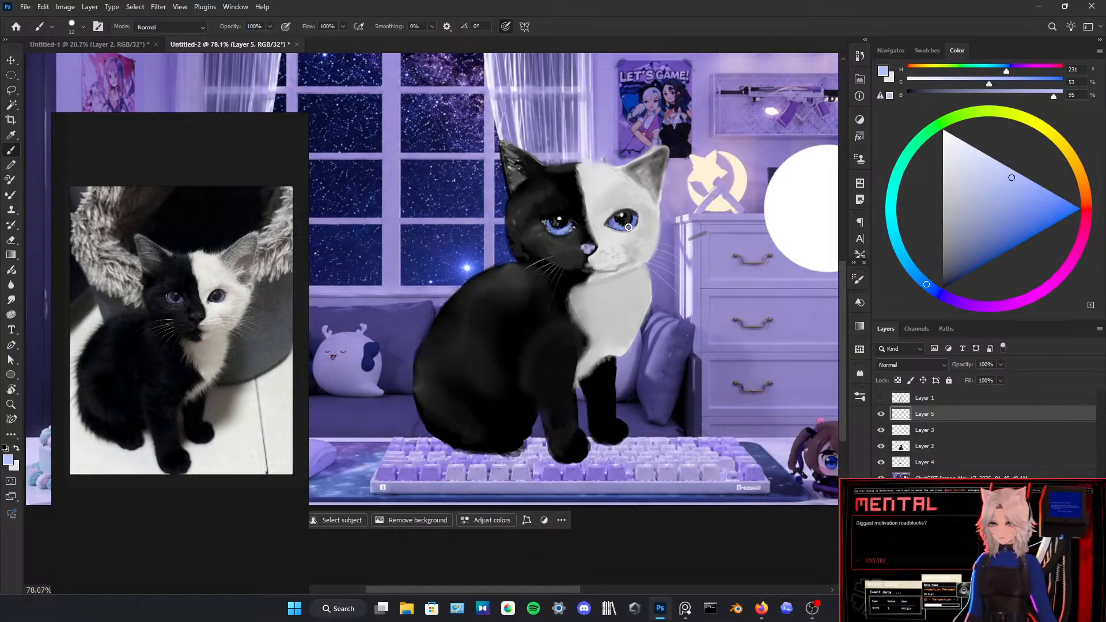
pyautogui.click(894, 234)
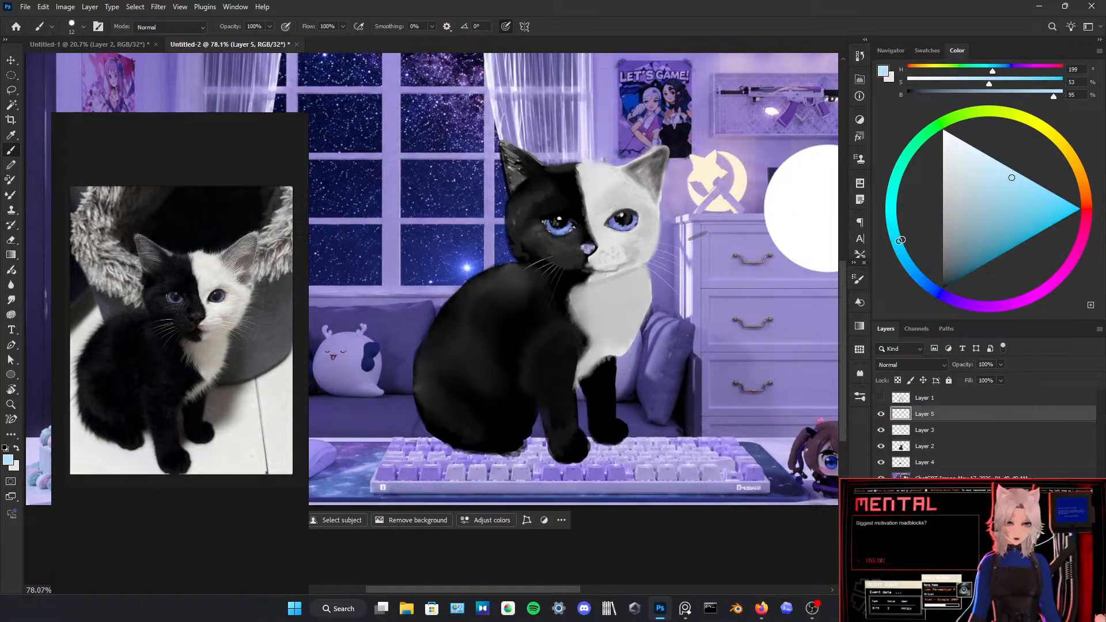
pyautogui.click(1034, 182)
pyautogui.click(1025, 176)
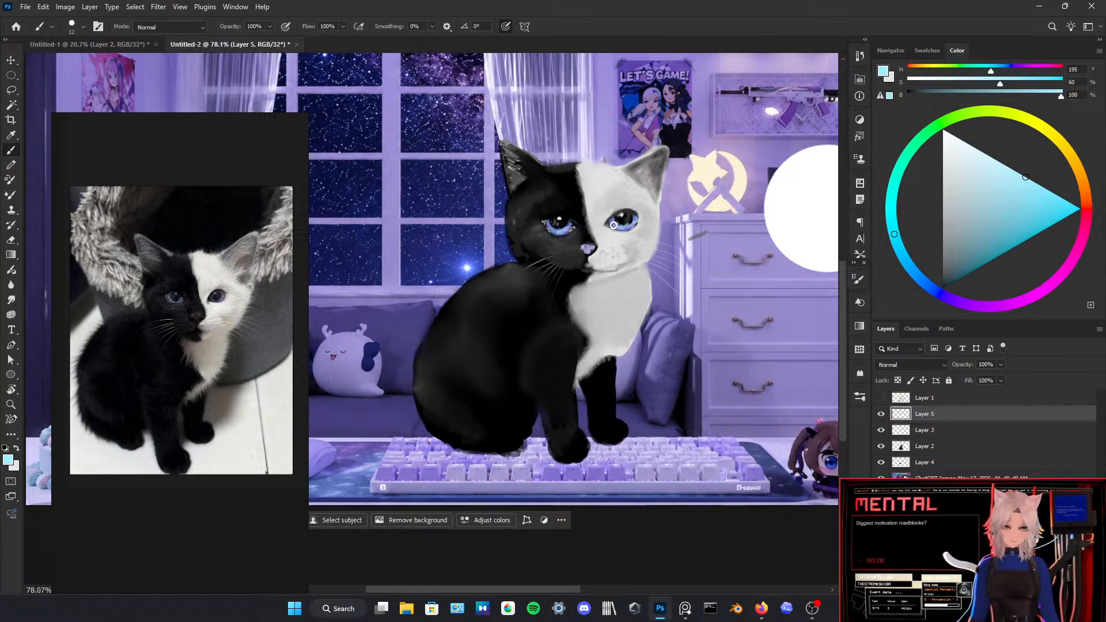
pyautogui.keyDown('alt'); pyautogui.click(625, 219); pyautogui.keyUp('alt')
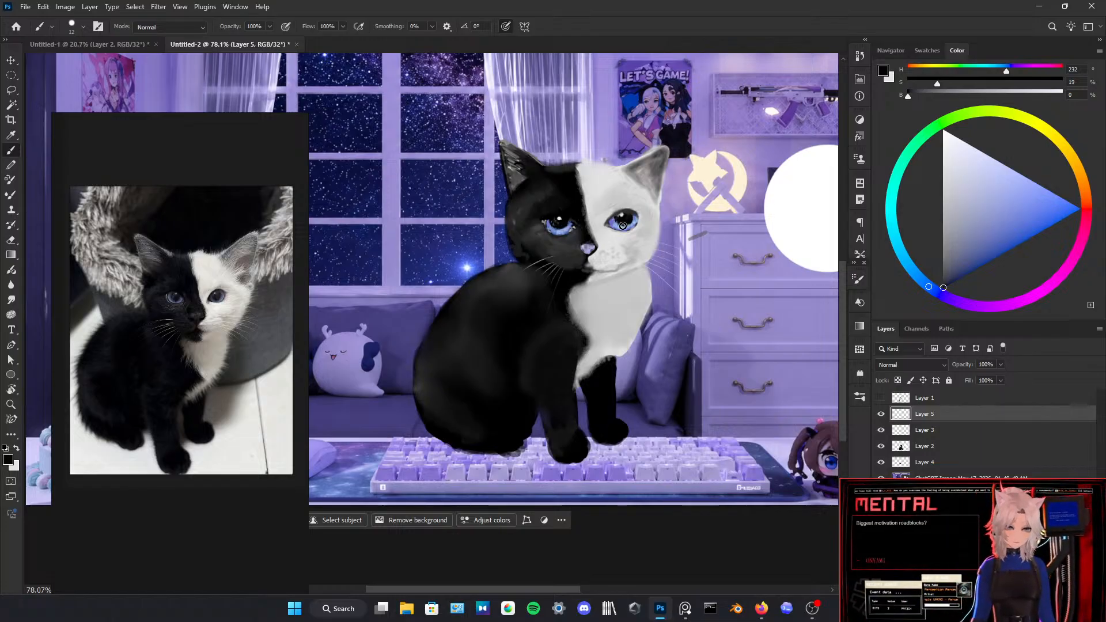
# Step: Paint fine grey and near-black fur strands inside the ear on the white half, sampling shades from the drawing
pyautogui.keyDown('alt'); pyautogui.click(630, 179); pyautogui.keyUp('alt')
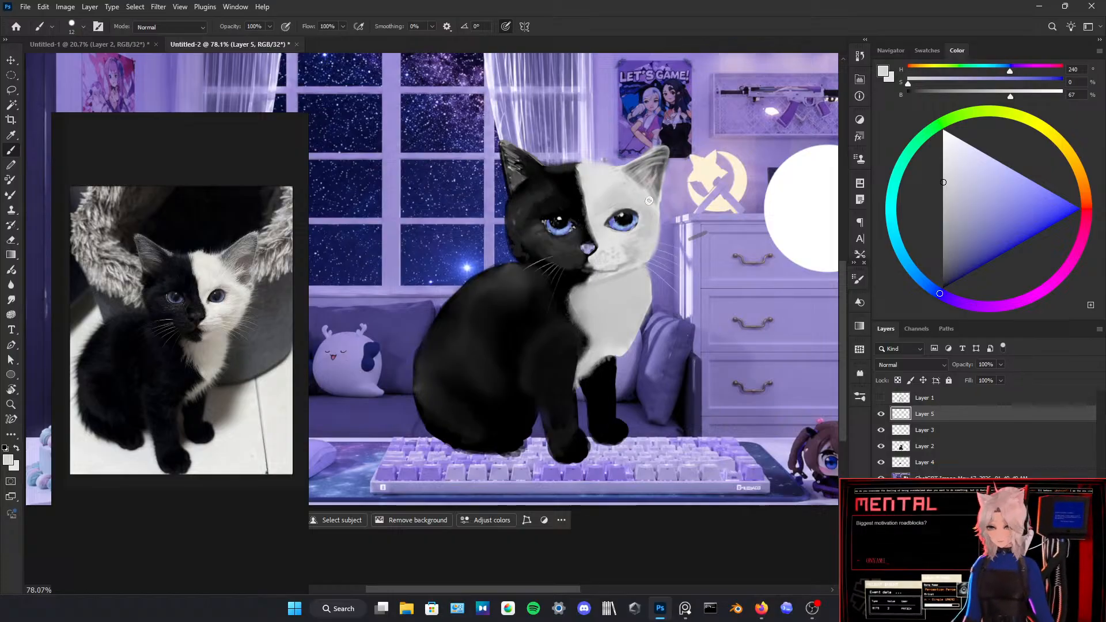
pyautogui.press('x')
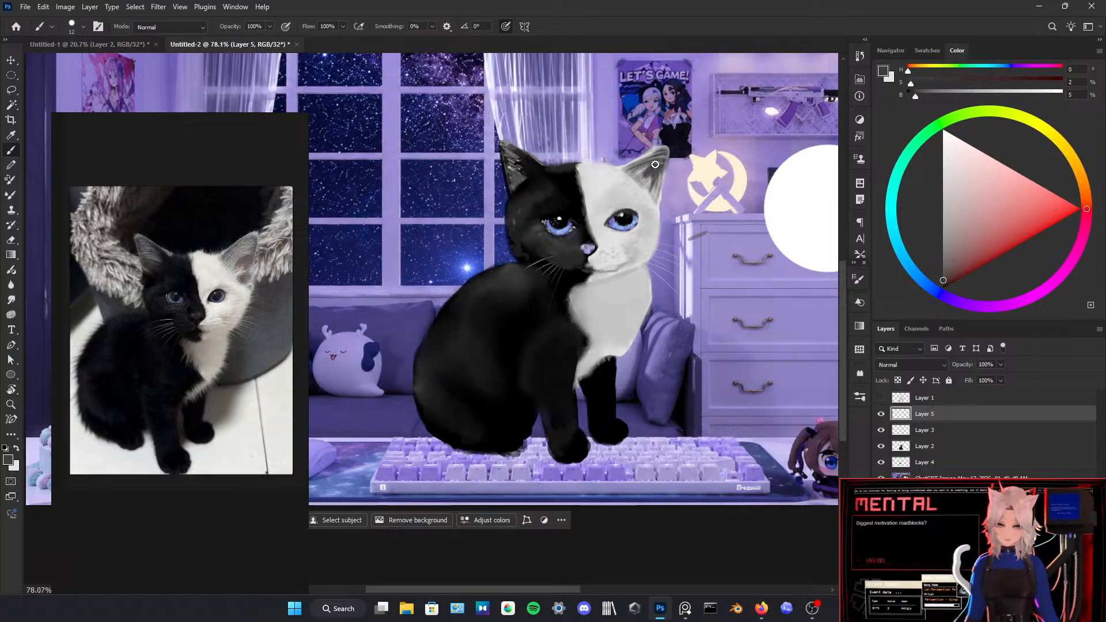
pyautogui.keyDown('alt'); pyautogui.click(646, 175); pyautogui.keyUp('alt')
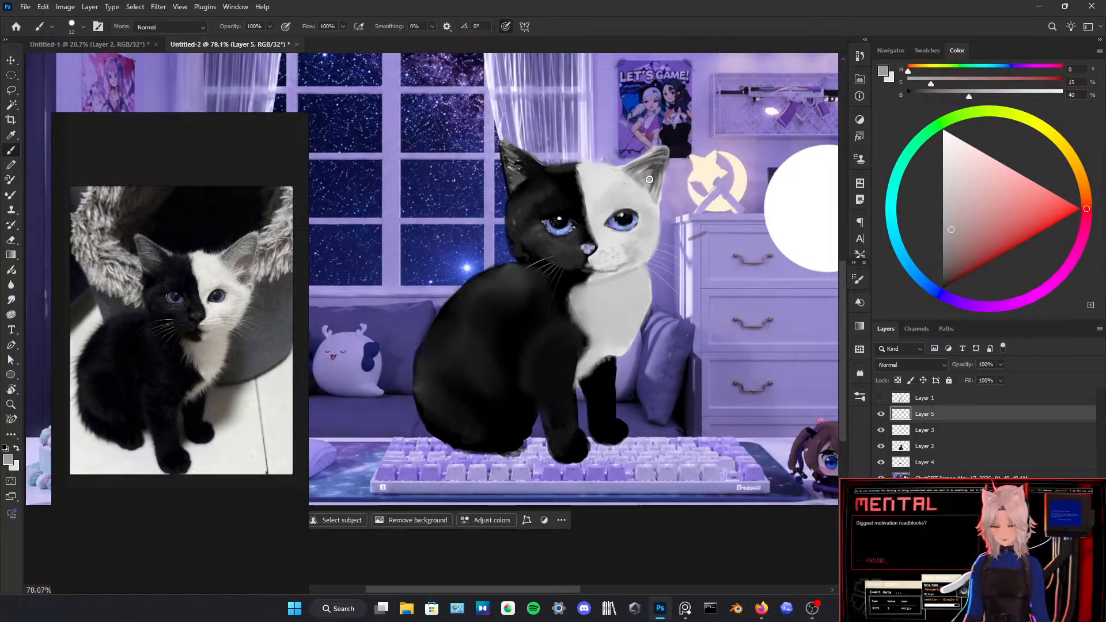
pyautogui.keyDown('alt'); pyautogui.click(659, 171); pyautogui.keyUp('alt')
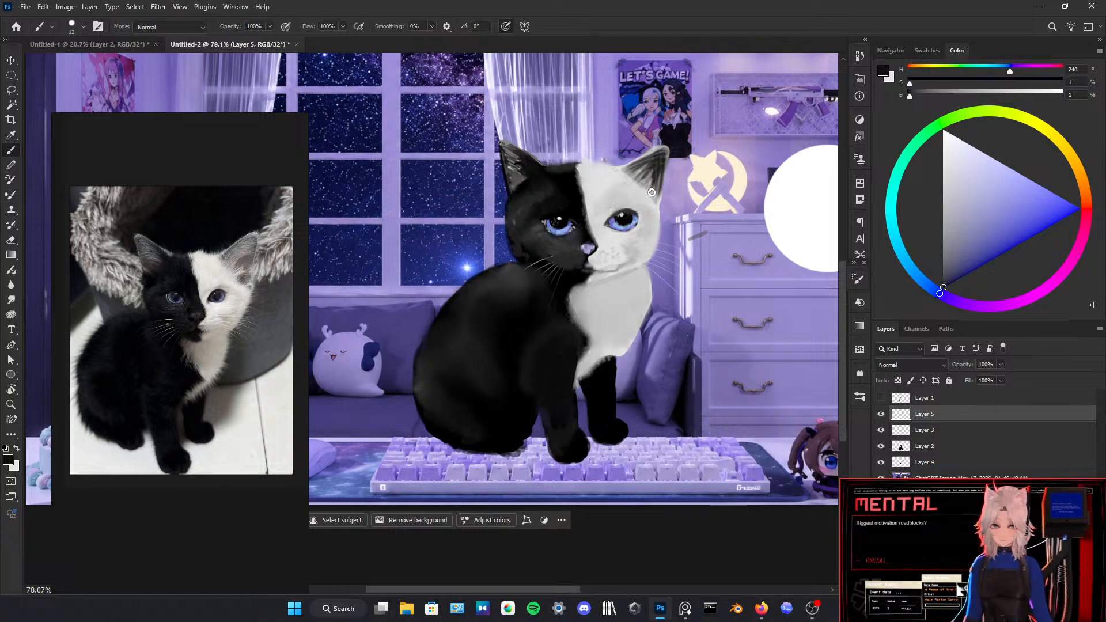
pyautogui.keyDown('alt'); pyautogui.click(653, 172); pyautogui.keyUp('alt')
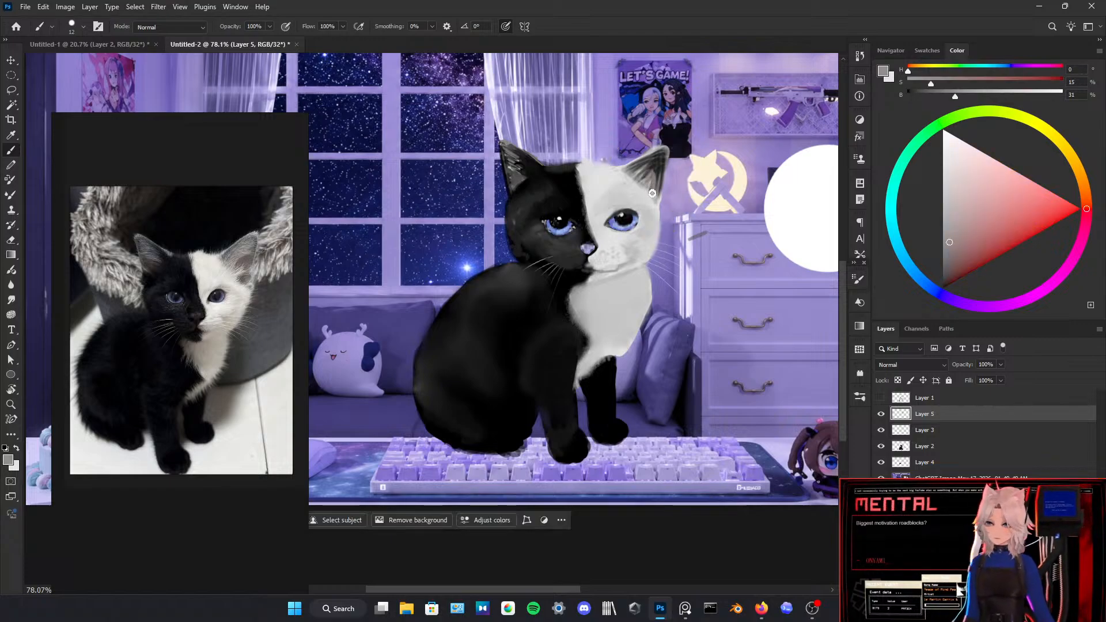
# Step: Brush light grey hairs over the white-side ear's inner edge and touch up its dark strands
pyautogui.keyDown('alt'); pyautogui.click(604, 174); pyautogui.keyUp('alt')
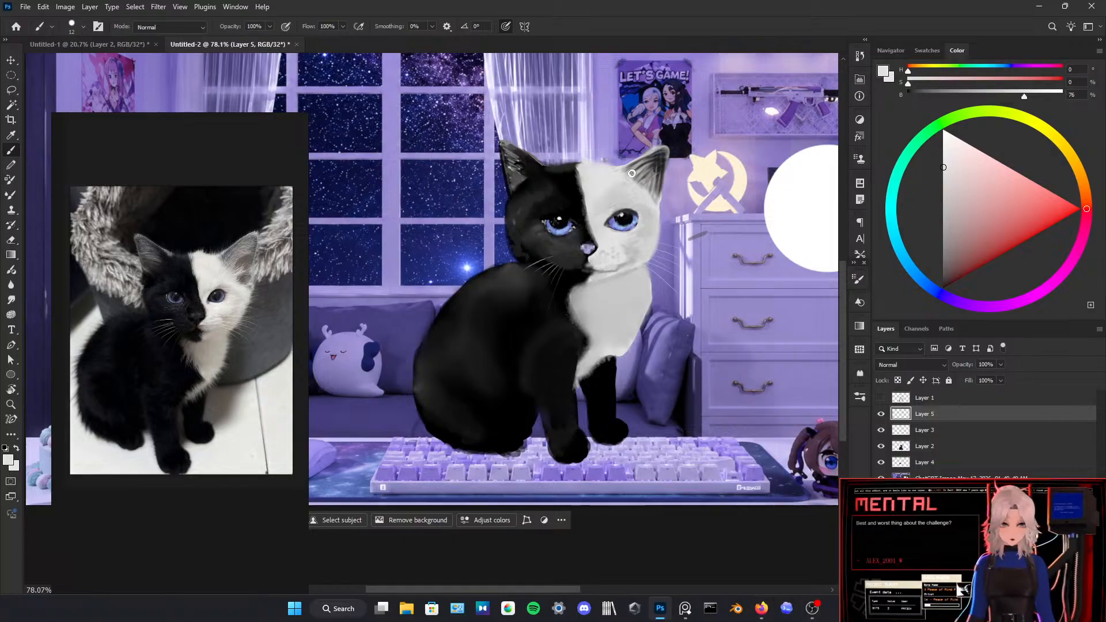
pyautogui.moveTo(632, 174); pyautogui.dragTo(650, 163)
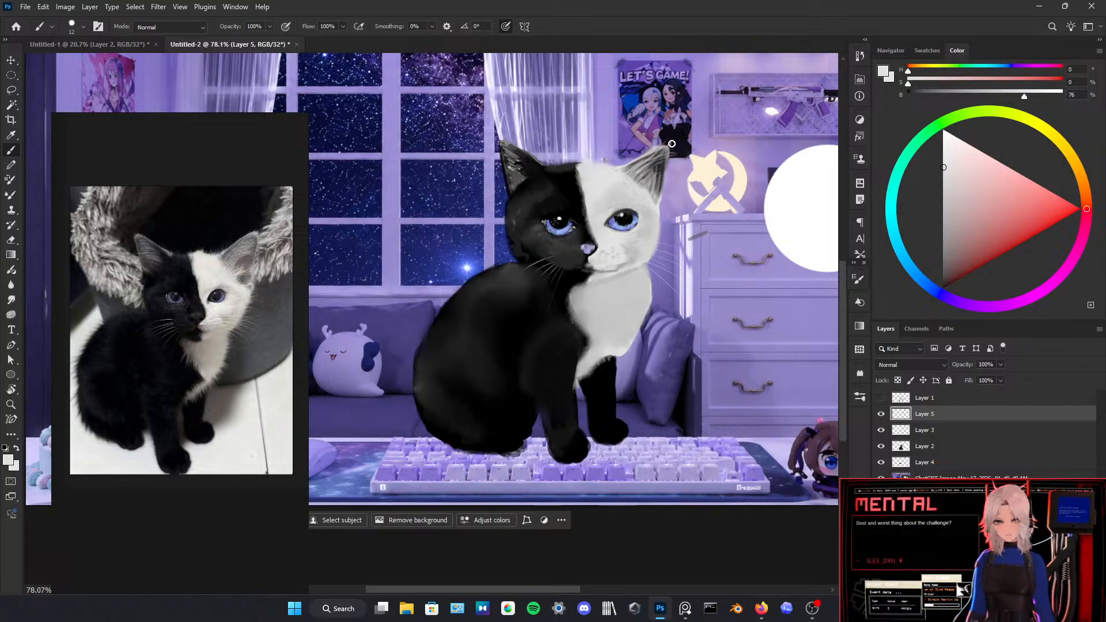
pyautogui.press('e')
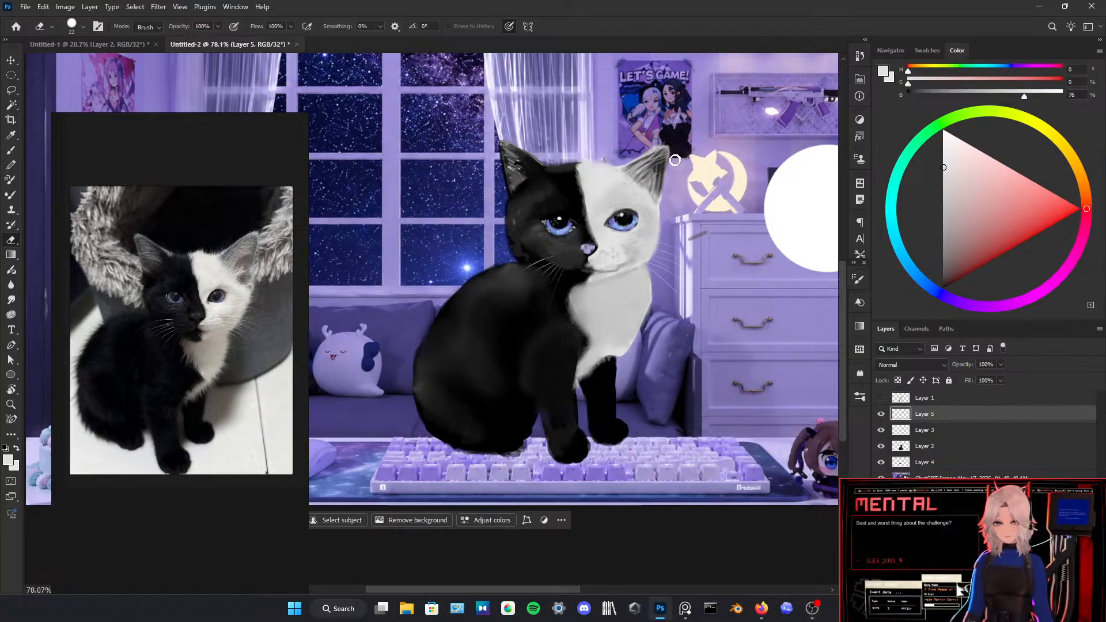
pyautogui.press('b')
pyautogui.keyDown('alt'); pyautogui.click(651, 169); pyautogui.keyUp('alt')
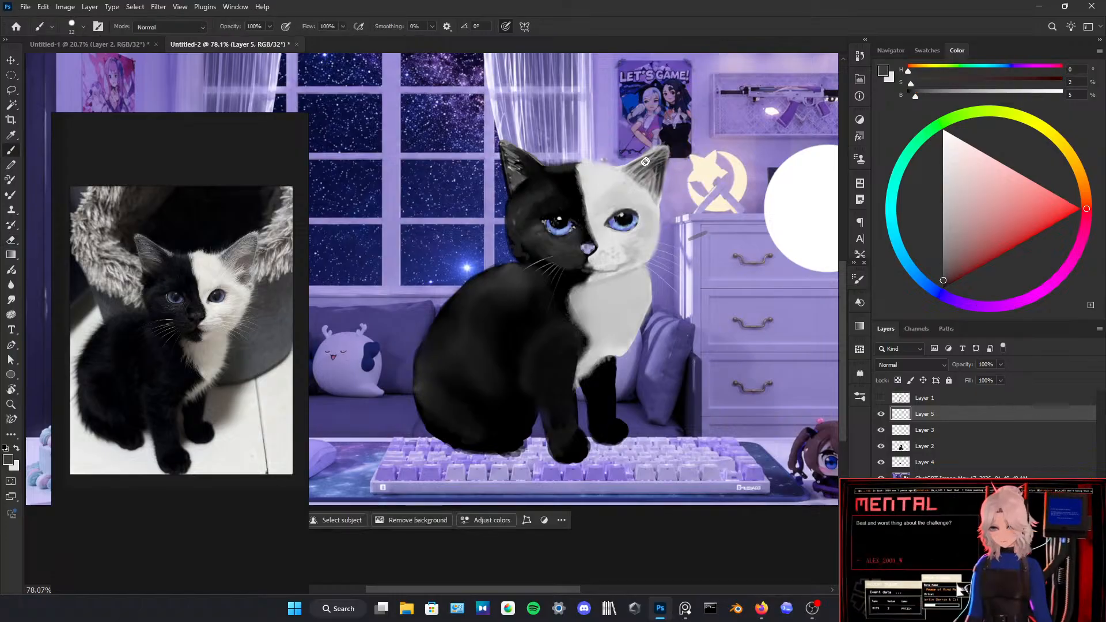
pyautogui.press('d')
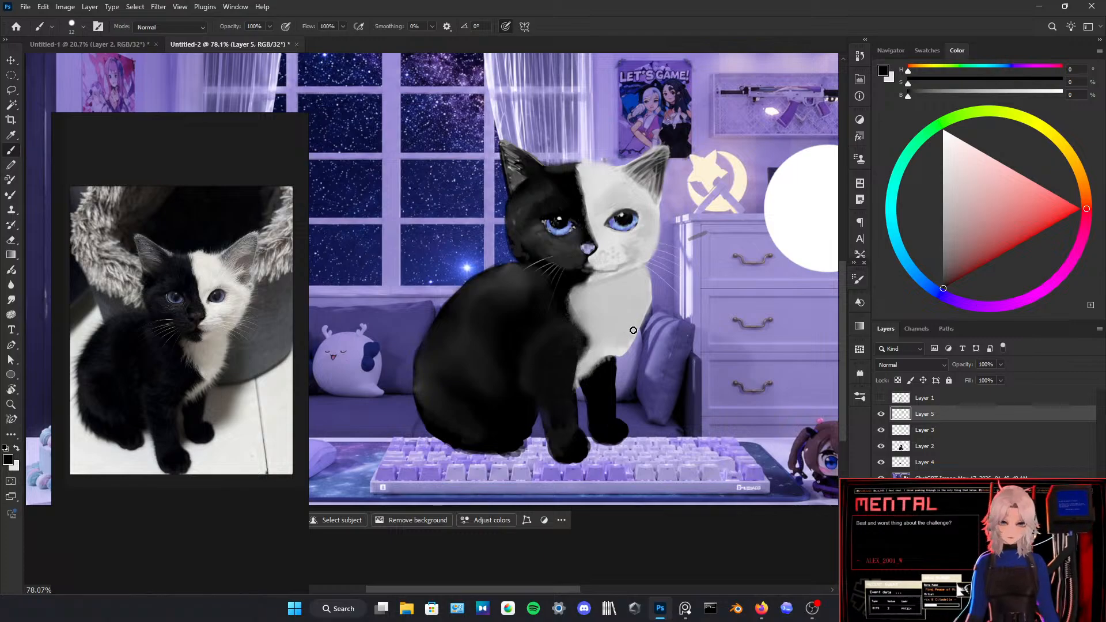
# Step: Brush light grey fur along the white chest's lower edge, and erase a jagged fur outline into its outer edge on Layer 2
pyautogui.keyDown('alt'); pyautogui.click(609, 358); pyautogui.keyUp('alt')
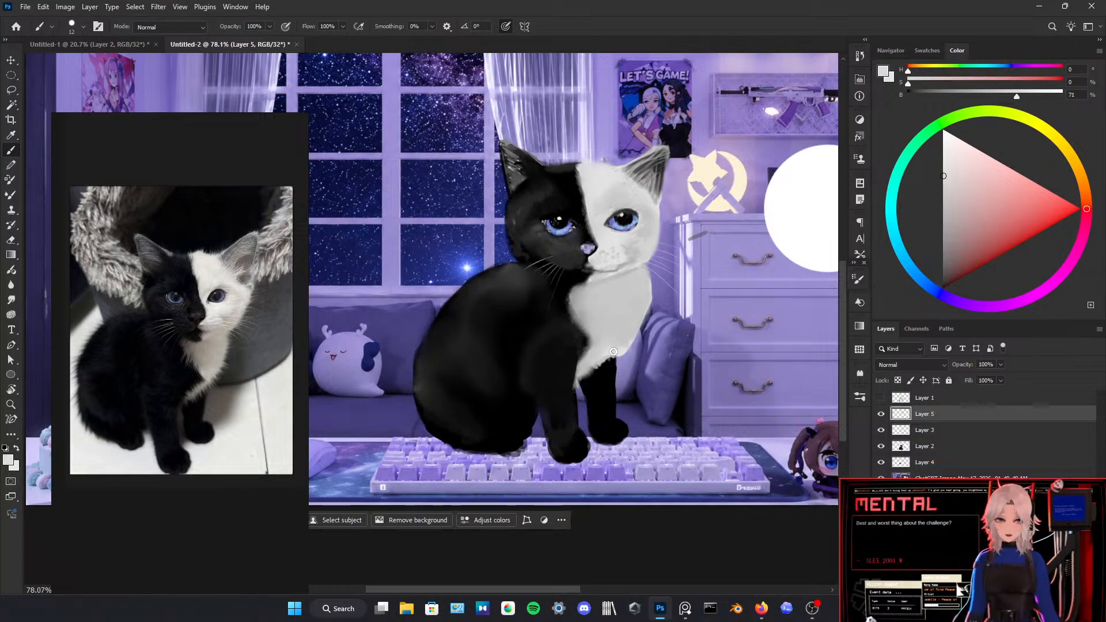
pyautogui.press('e')
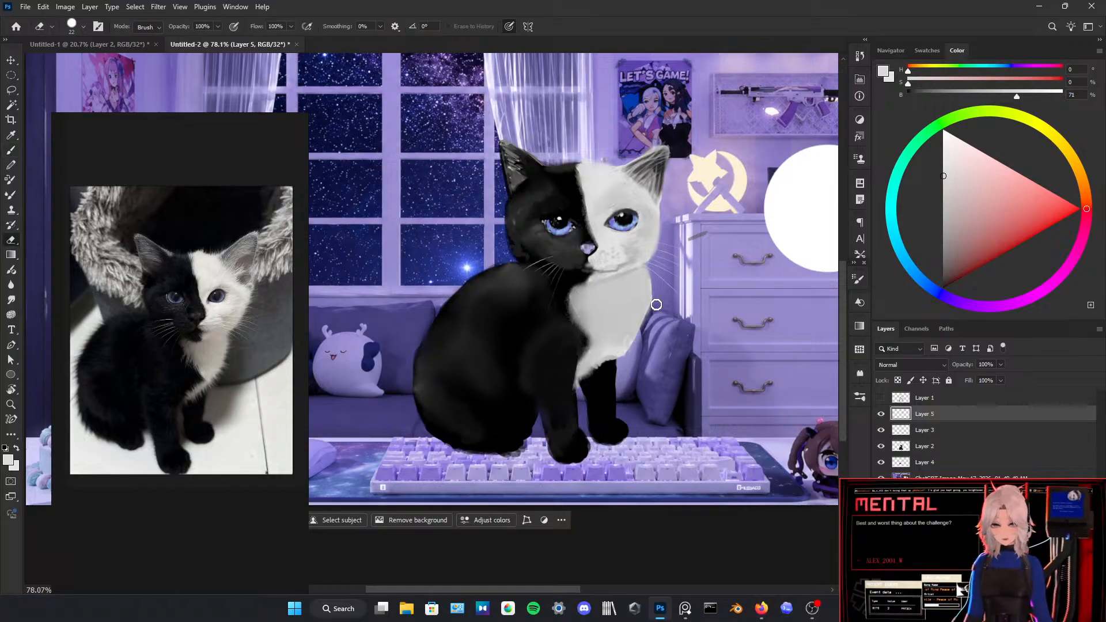
pyautogui.click(917, 448)
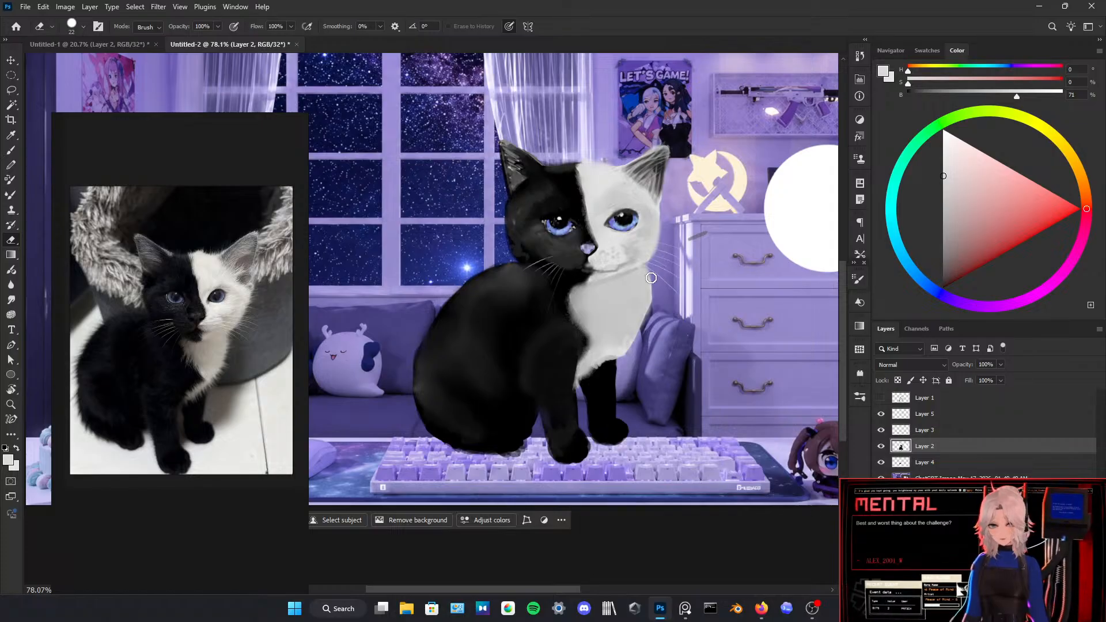
pyautogui.moveTo(653, 283)
pyautogui.mouseDown()
pyautogui.moveTo(622, 361)
pyautogui.moveTo(680, 329)
pyautogui.moveTo(622, 355)
pyautogui.mouseUp()
# Step: Return to Layer 5 and brush sampled light grey fur shading near the white chest's outer edge
pyautogui.click(903, 414)
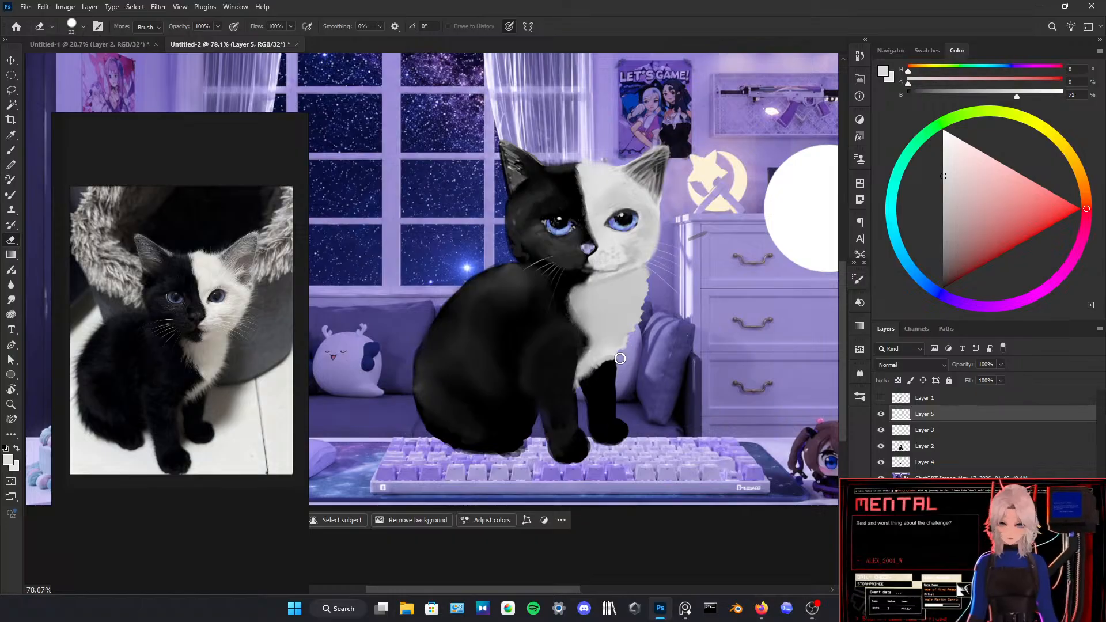
pyautogui.keyDown('alt'); pyautogui.click(634, 308); pyautogui.keyUp('alt')
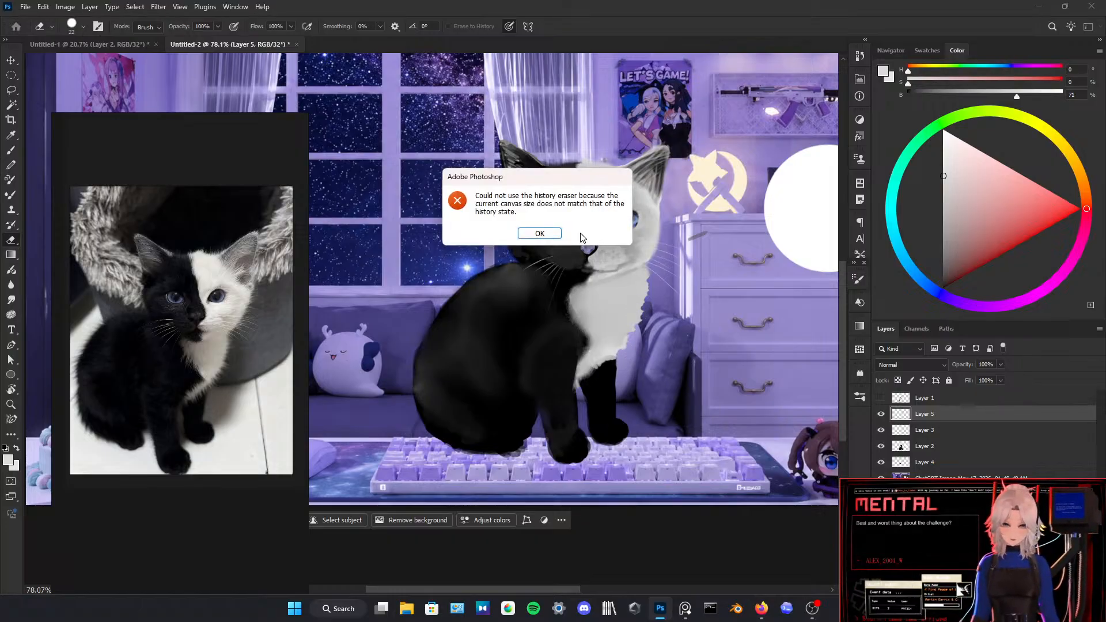
pyautogui.click(544, 236)
pyautogui.press('b')
pyautogui.keyDown('alt'); pyautogui.click(634, 303); pyautogui.keyUp('alt')
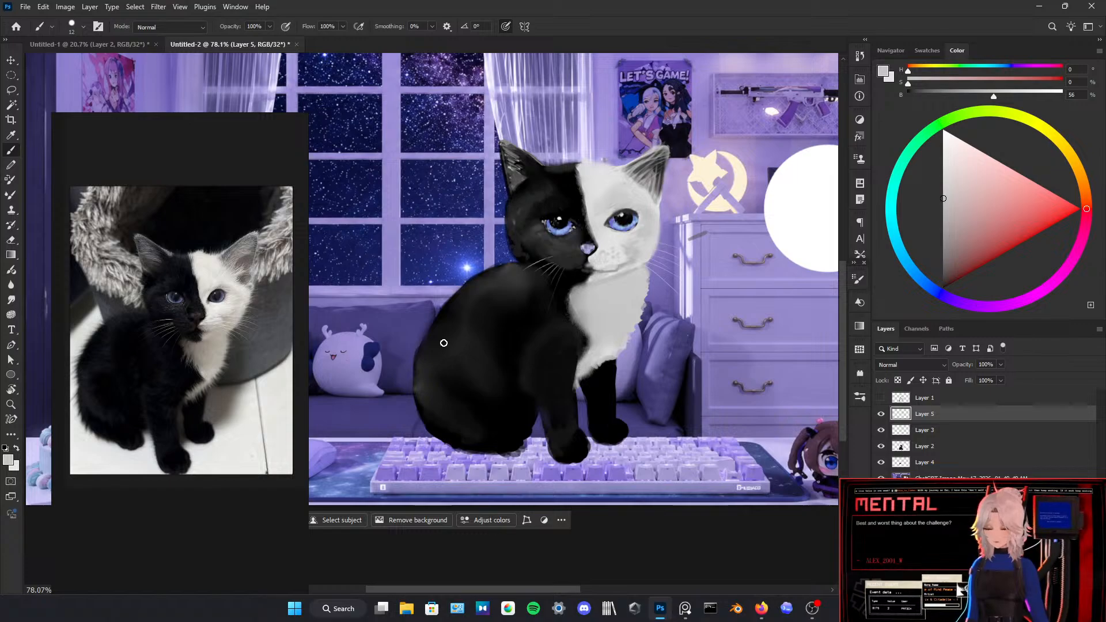
# Step: Paint near-black fur tufts around the back, rump and underside outline, and erase the excess along the lower edge
pyautogui.keyDown('alt'); pyautogui.click(415, 368); pyautogui.keyUp('alt')
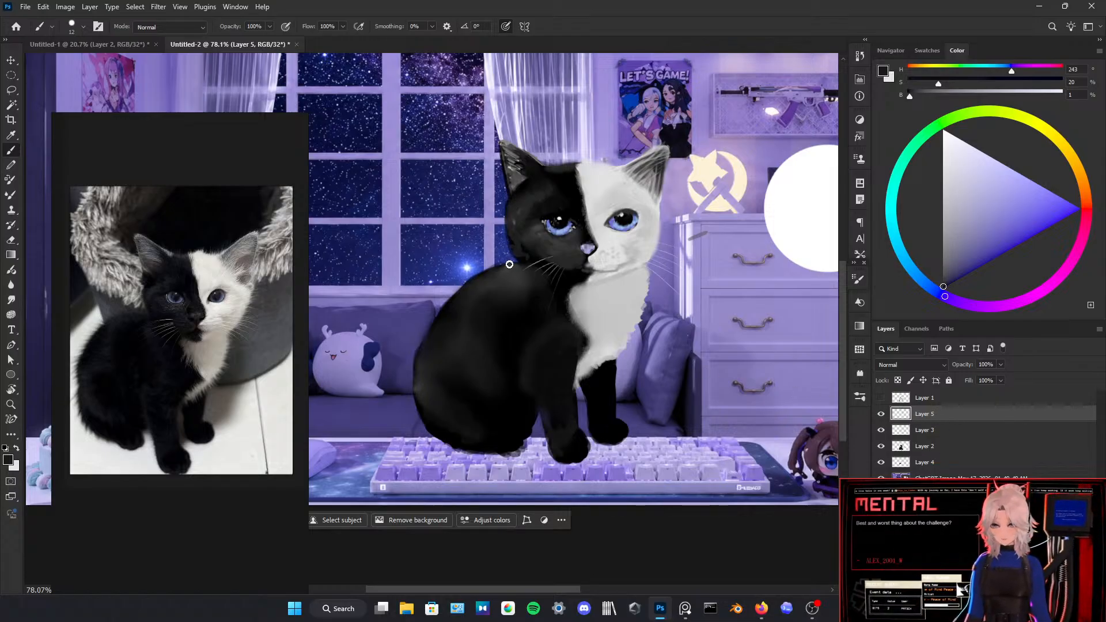
pyautogui.moveTo(513, 263)
pyautogui.mouseDown()
pyautogui.moveTo(483, 271)
pyautogui.moveTo(512, 264)
pyautogui.moveTo(470, 277)
pyautogui.moveTo(450, 311)
pyautogui.moveTo(432, 310)
pyautogui.moveTo(436, 326)
pyautogui.moveTo(417, 340)
pyautogui.moveTo(422, 361)
pyautogui.moveTo(407, 370)
pyautogui.moveTo(410, 398)
pyautogui.moveTo(428, 397)
pyautogui.moveTo(418, 421)
pyautogui.moveTo(429, 442)
pyautogui.moveTo(513, 456)
pyautogui.mouseUp()
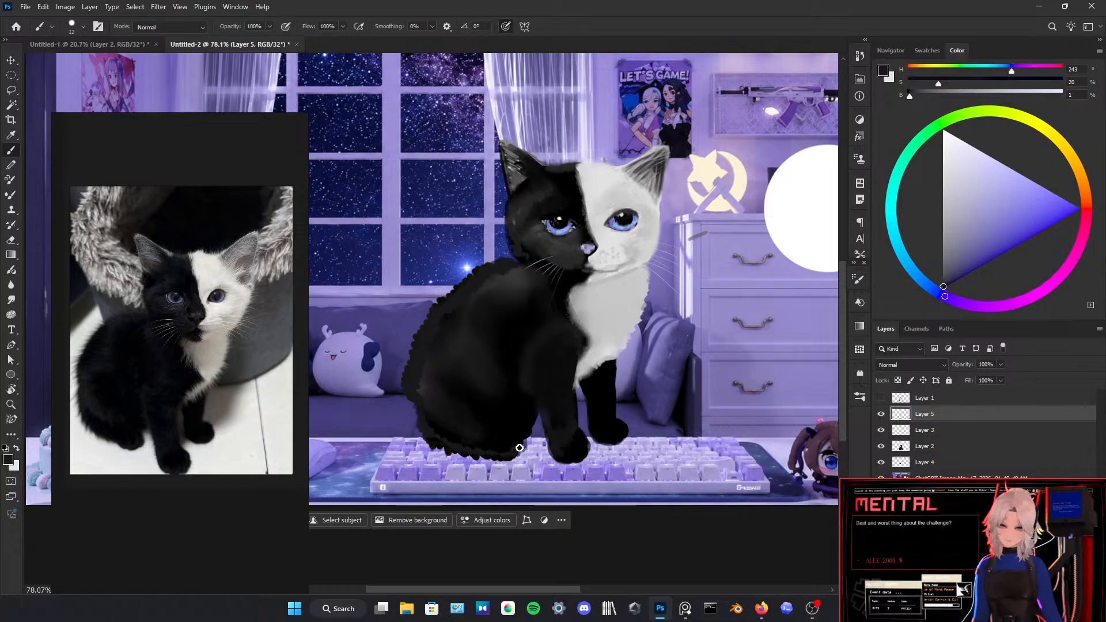
pyautogui.press('e')
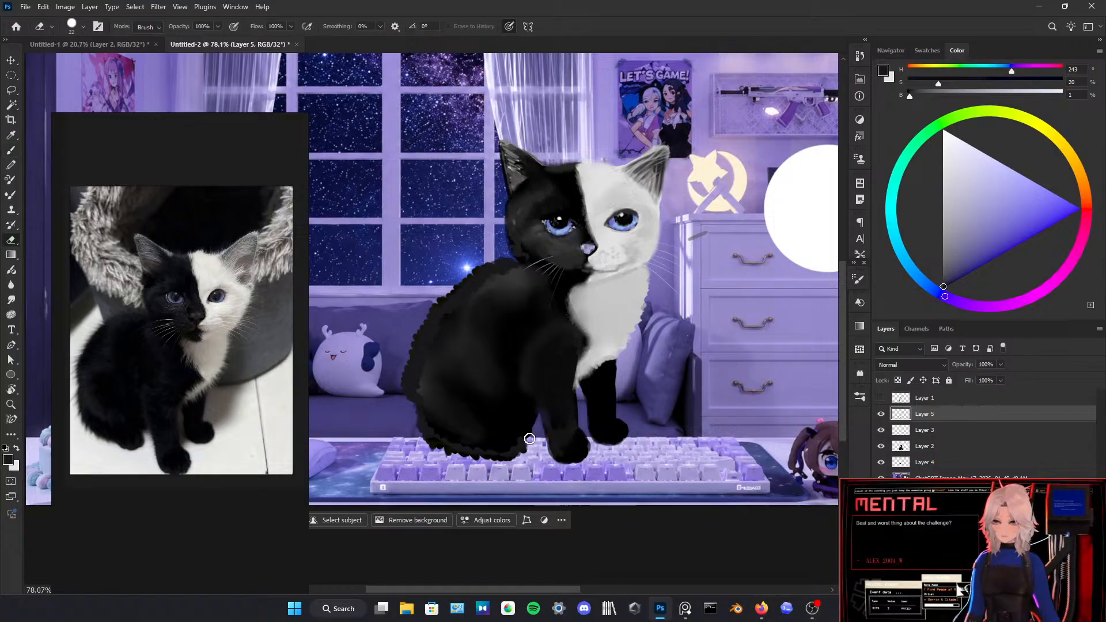
pyautogui.moveTo(526, 451); pyautogui.dragTo(499, 463)
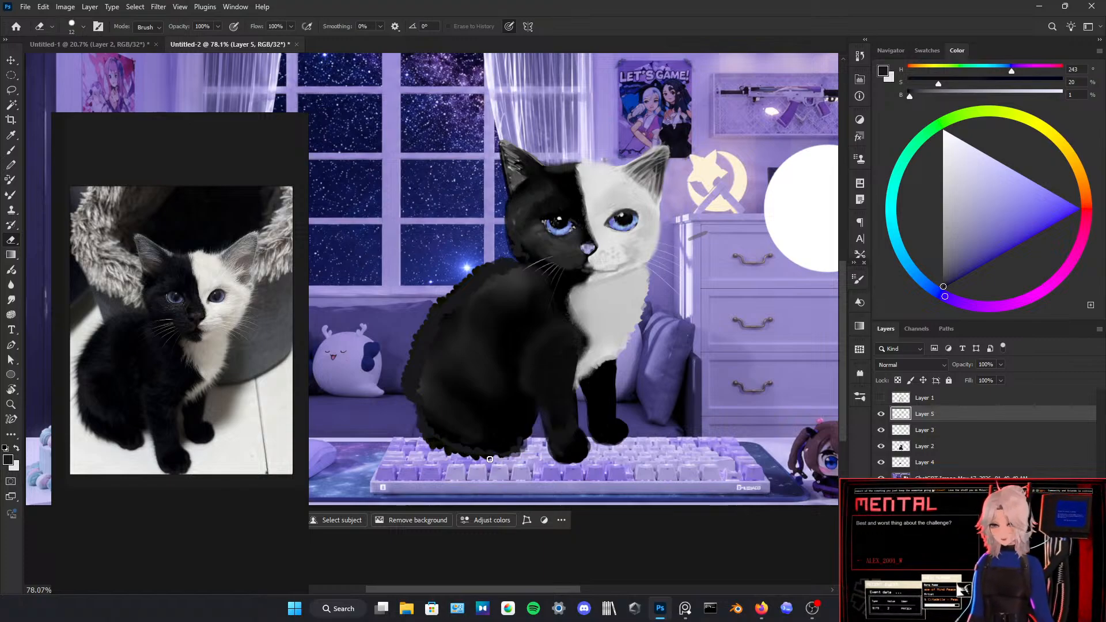
pyautogui.moveTo(470, 455)
pyautogui.mouseDown()
pyautogui.moveTo(428, 439)
pyautogui.moveTo(418, 448)
pyautogui.moveTo(418, 421)
pyautogui.mouseUp()
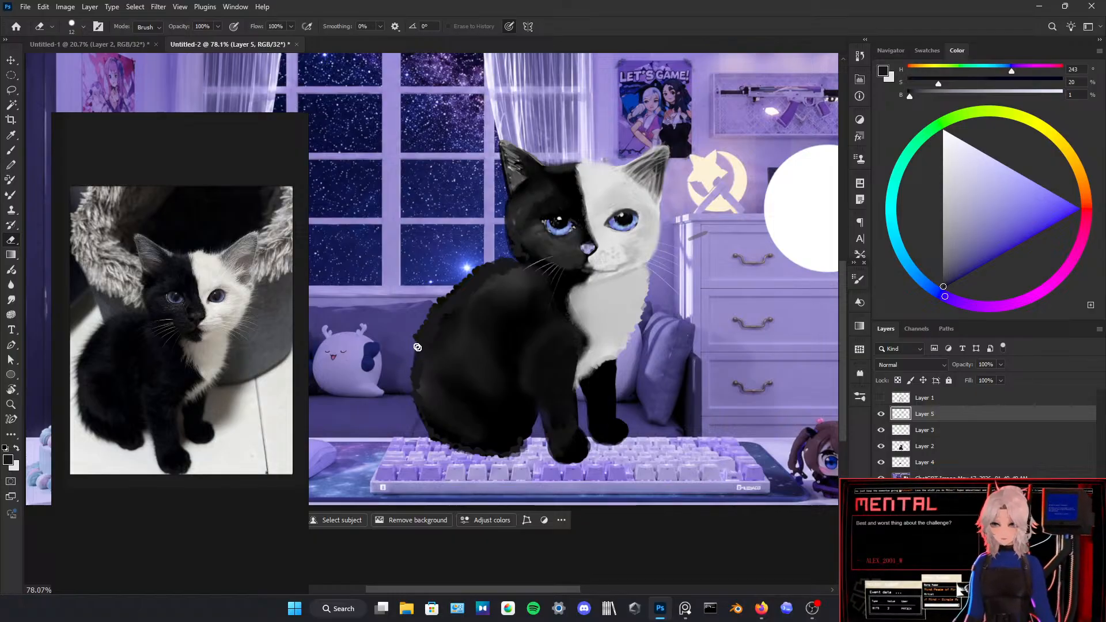
pyautogui.moveTo(418, 347); pyautogui.dragTo(418, 329)
pyautogui.hotkey('ctrl', 'z')
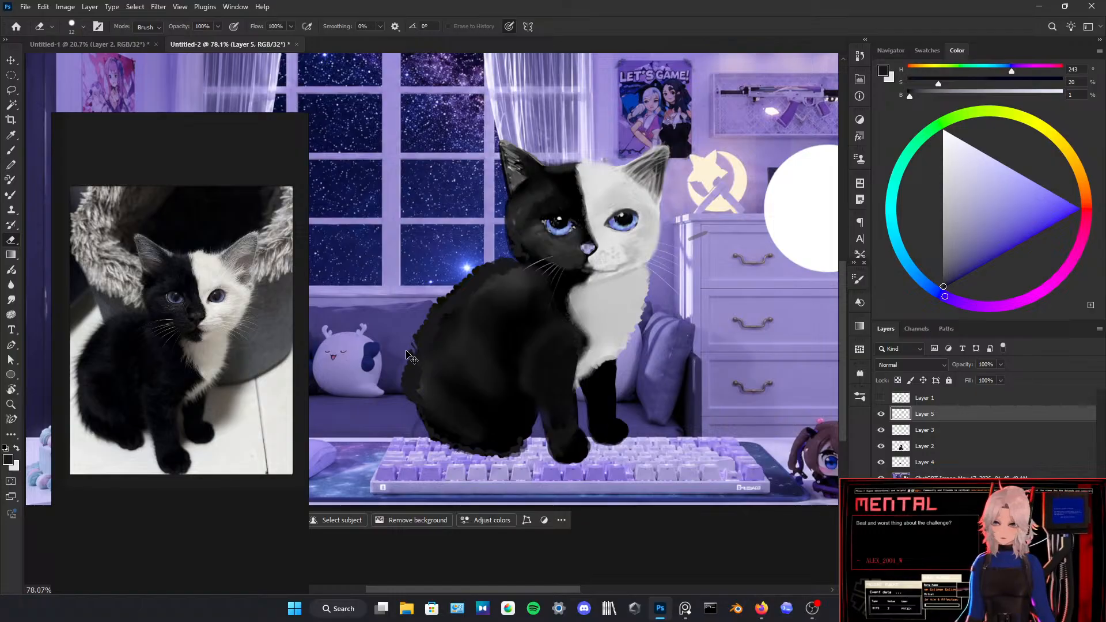
pyautogui.moveTo(413, 398)
pyautogui.mouseDown()
pyautogui.moveTo(398, 372)
pyautogui.moveTo(410, 372)
pyautogui.moveTo(405, 357)
pyautogui.mouseUp()
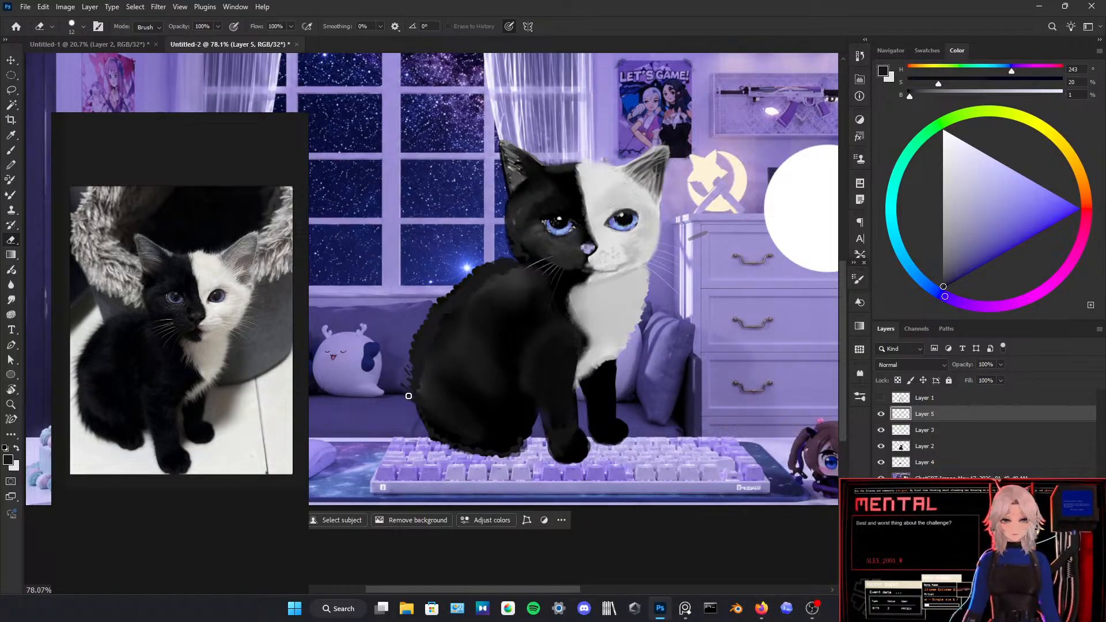
pyautogui.hotkey('ctrl', 'z')
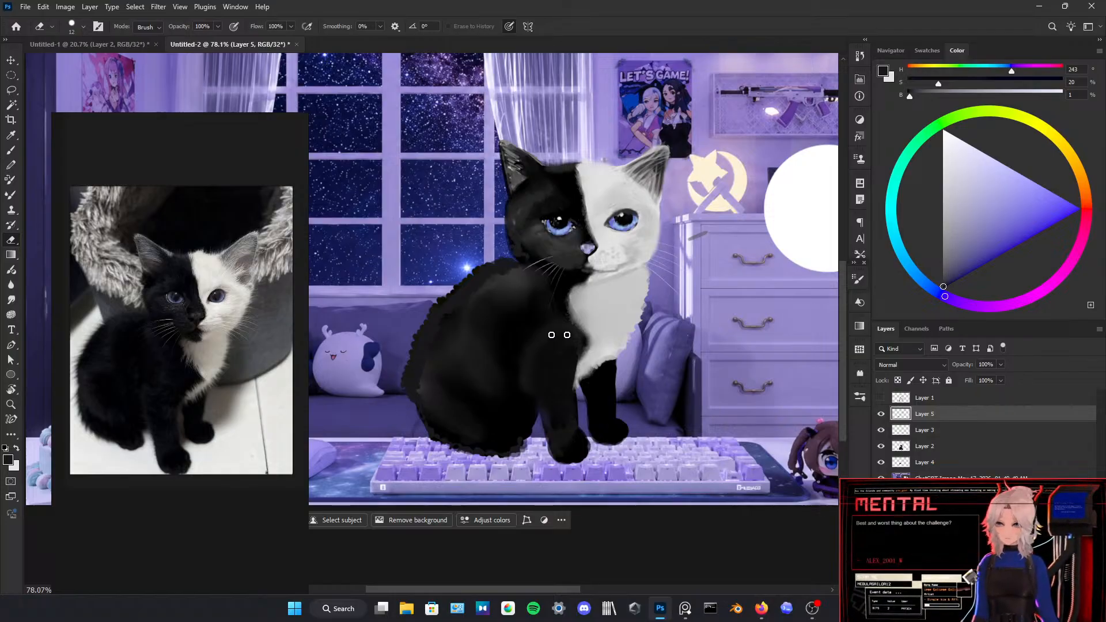
# Step: Look through the special effects and Diego Sanches pixel art brush sets for a brush suited to fur
pyautogui.click(856, 397)
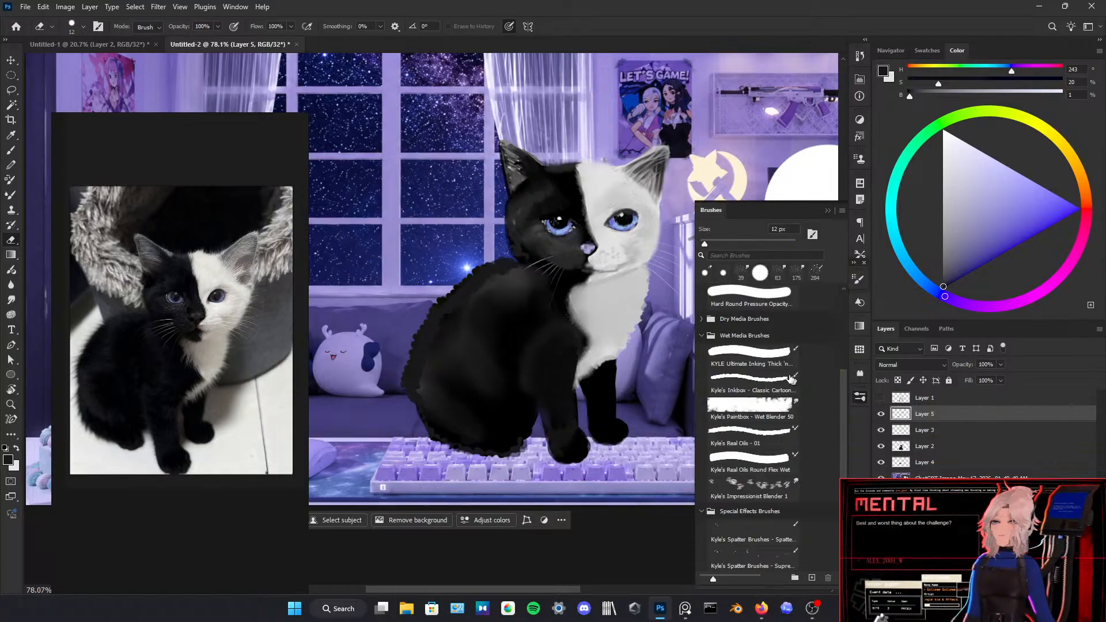
pyautogui.scroll(-3, 749, 372)
pyautogui.scroll(-3, 748, 372)
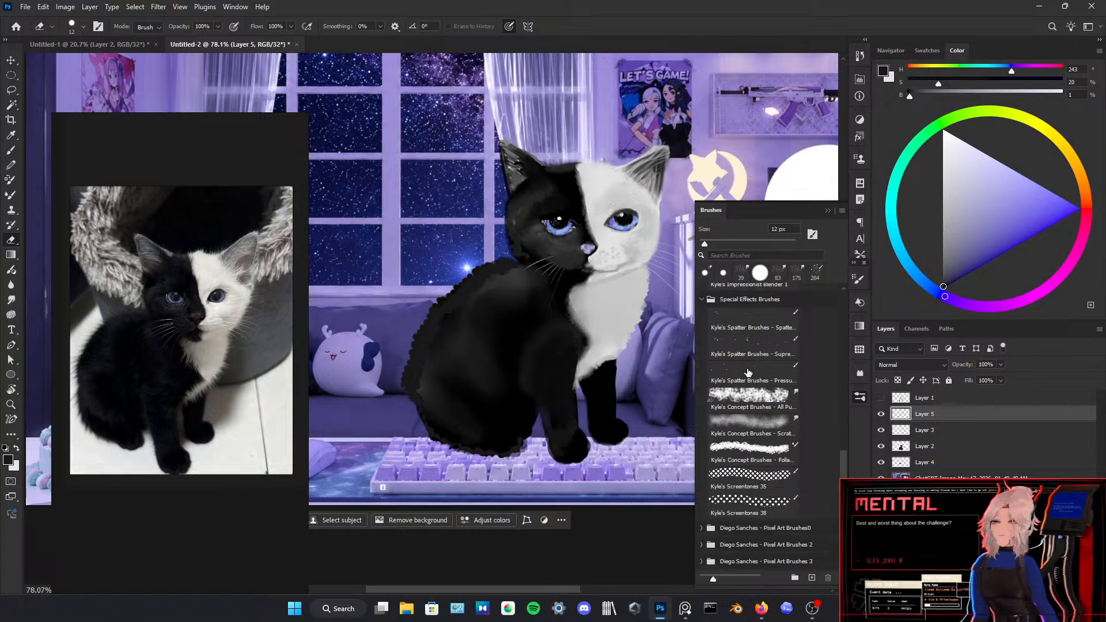
pyautogui.click(764, 421)
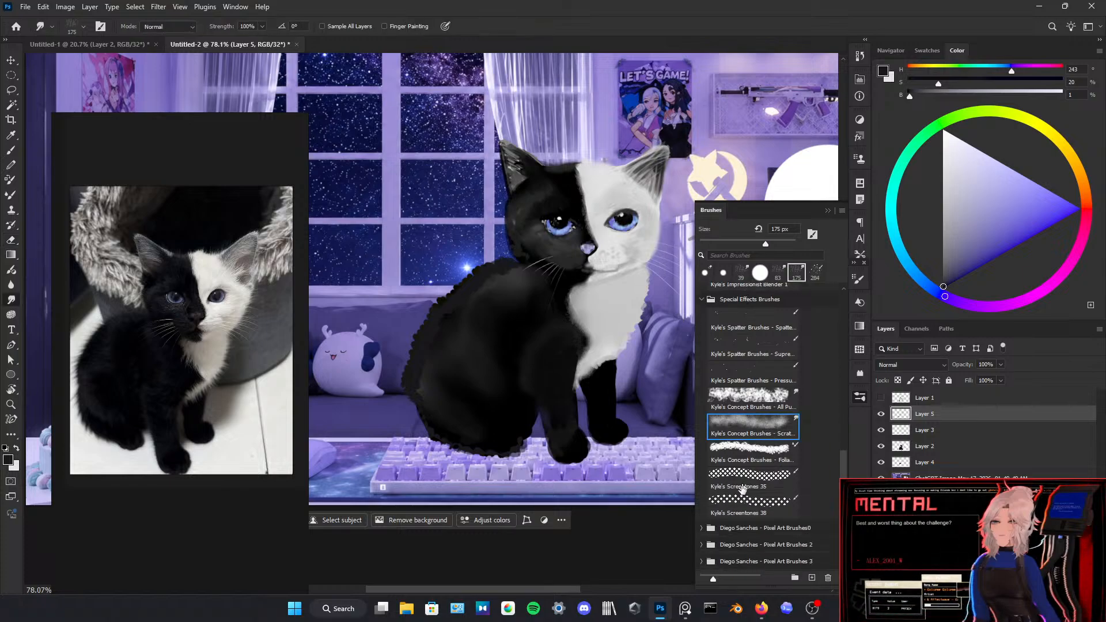
pyautogui.click(707, 528)
pyautogui.scroll(-1, 708, 518)
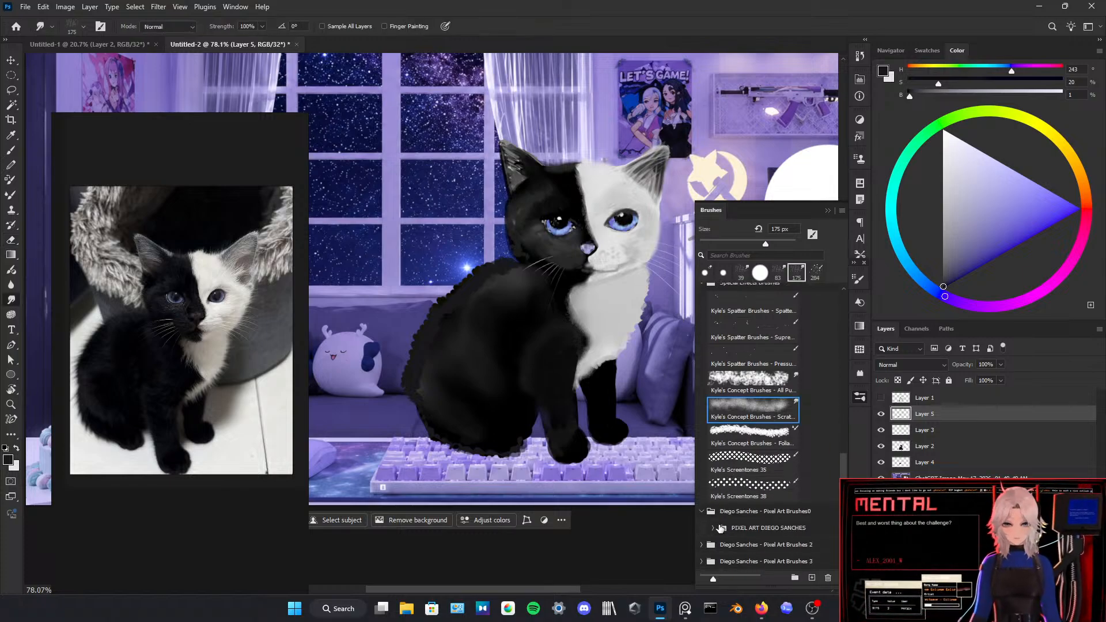
pyautogui.scroll(-6, 731, 501)
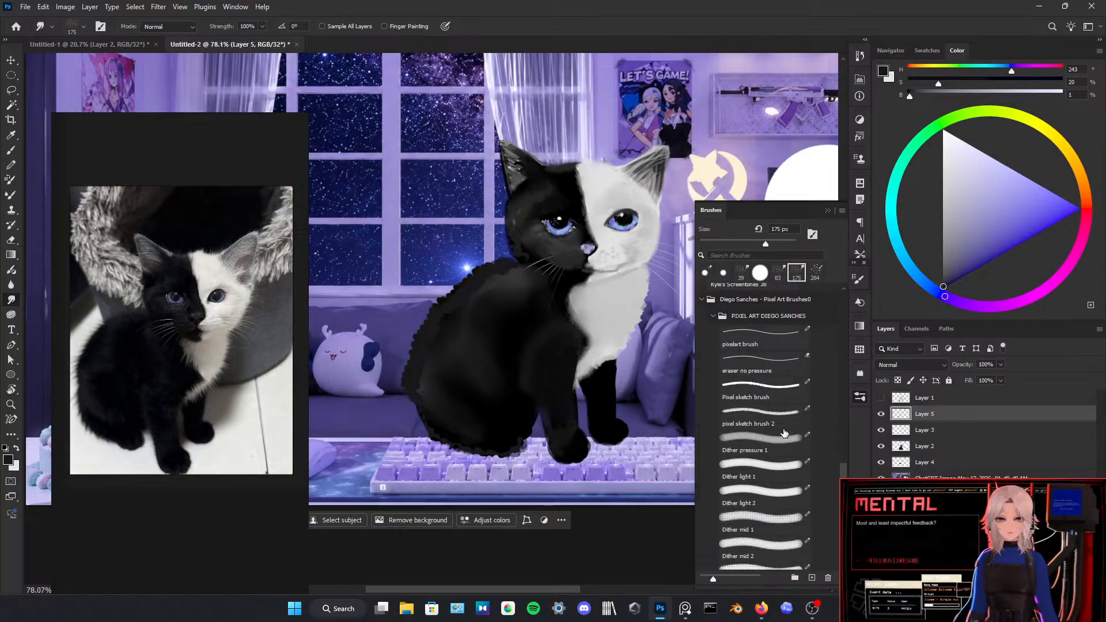
pyautogui.scroll(-4, 762, 462)
pyautogui.click(701, 545)
pyautogui.scroll(-1, 730, 499)
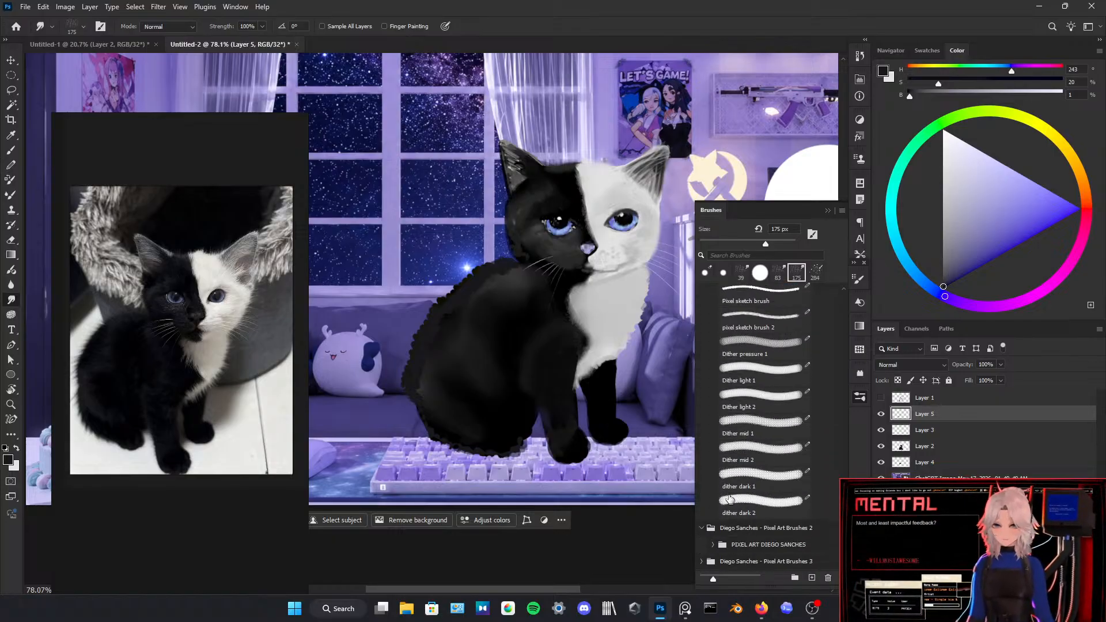
pyautogui.click(714, 544)
pyautogui.scroll(-7, 735, 515)
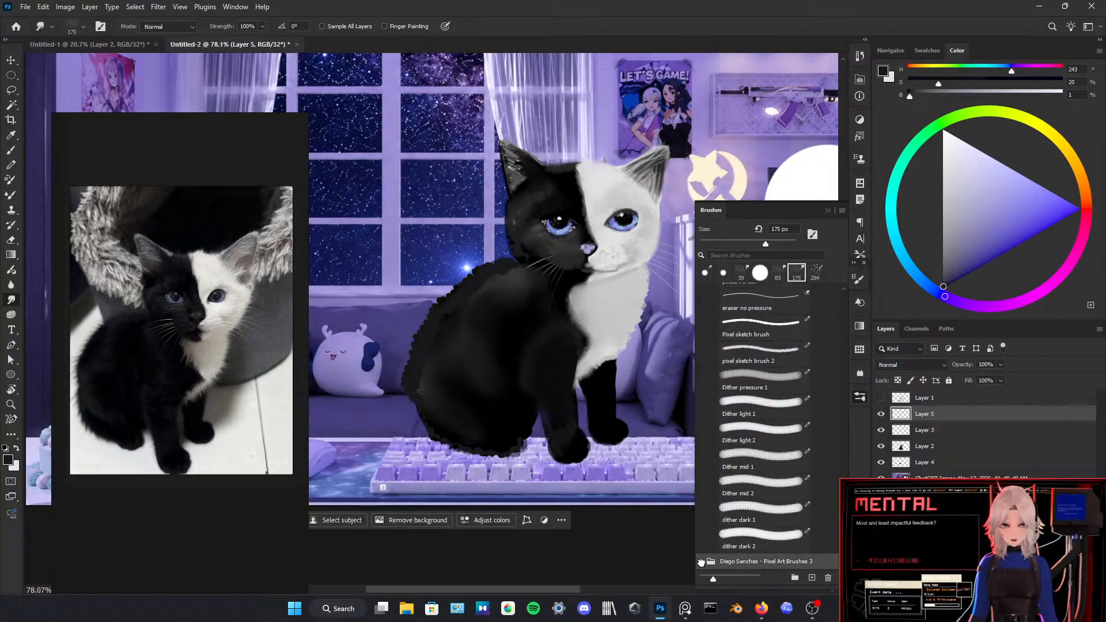
pyautogui.click(701, 561)
pyautogui.scroll(-1, 732, 520)
pyautogui.click(714, 561)
pyautogui.scroll(-5, 740, 530)
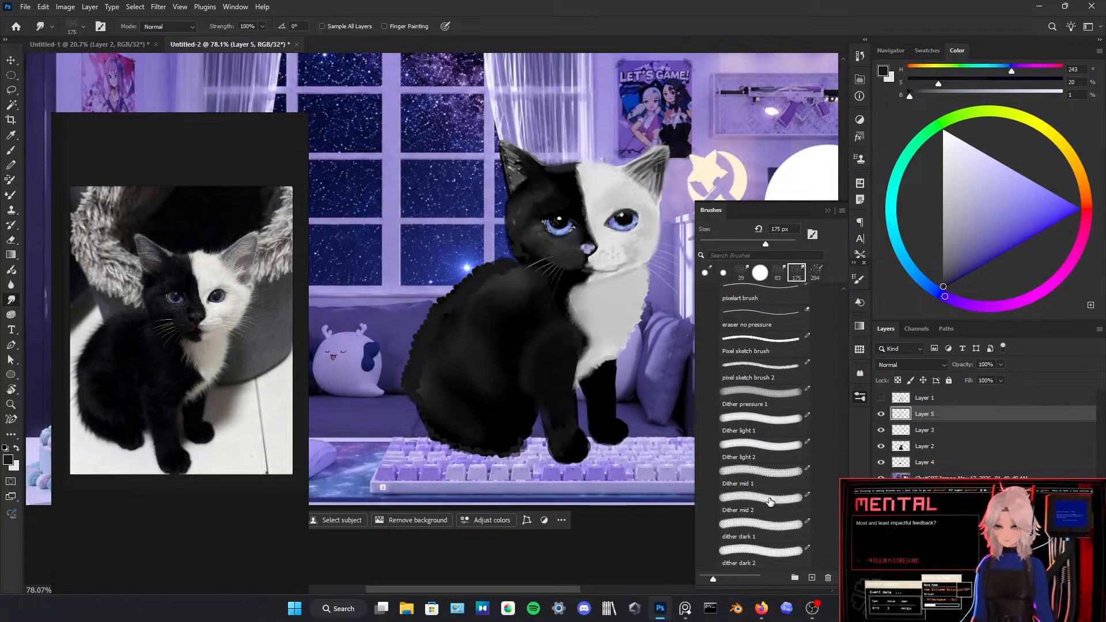
pyautogui.scroll(-6, 742, 501)
pyautogui.scroll(-14, 742, 418)
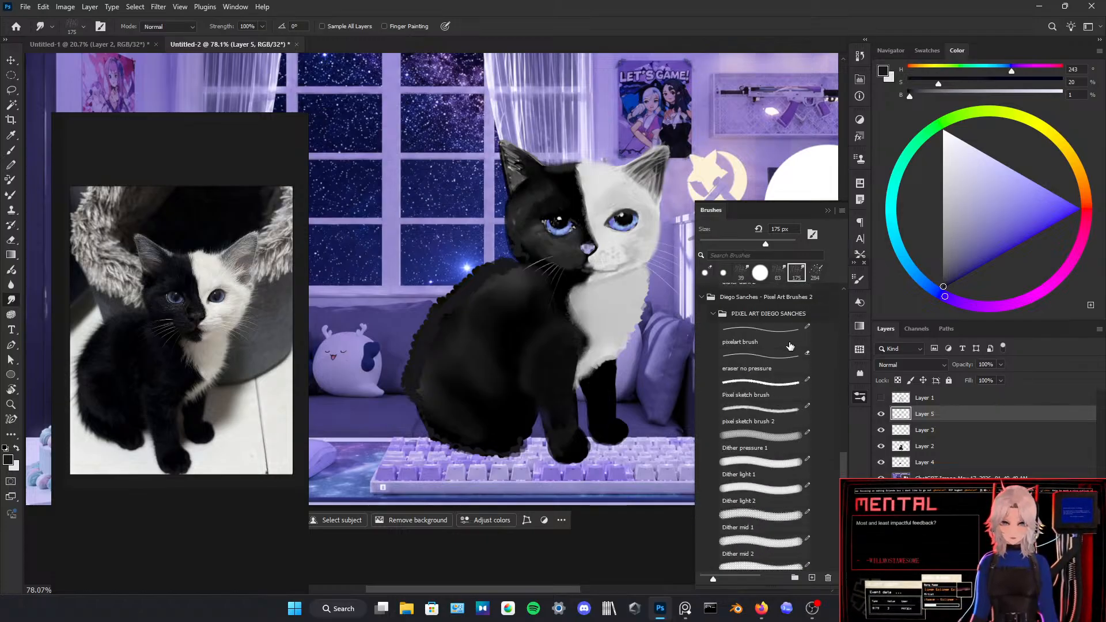
# Step: Choose the Hard Round brush for the Smudge tool and smudge the fur outline along the kitten's back
pyautogui.moveTo(839, 455); pyautogui.dragTo(825, 262)
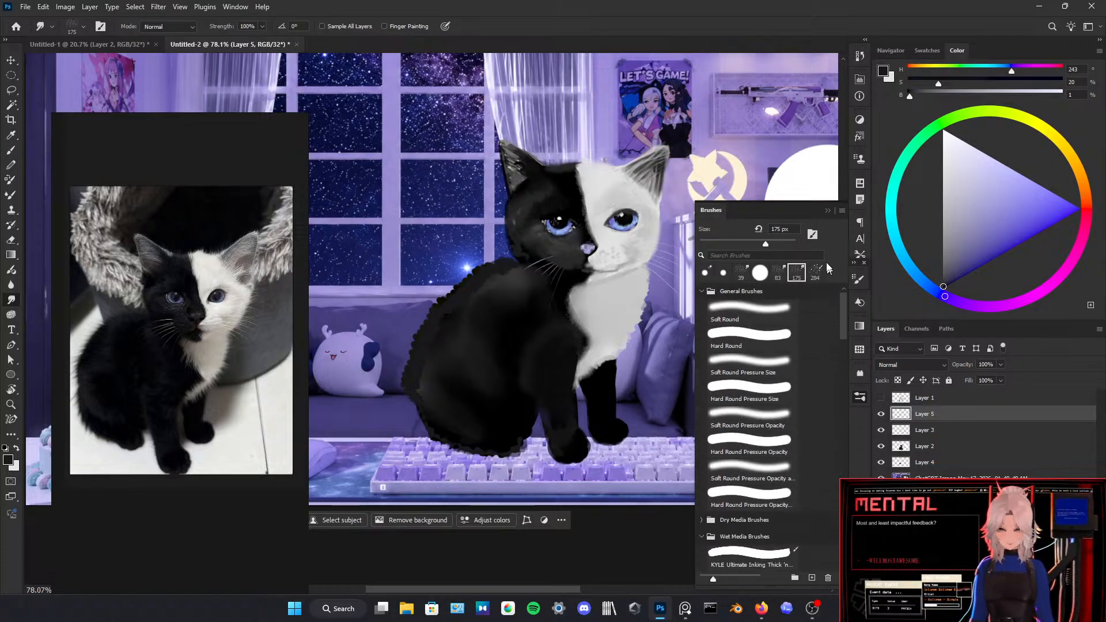
pyautogui.click(752, 334)
pyautogui.click(827, 211)
pyautogui.moveTo(486, 298); pyautogui.dragTo(434, 316)
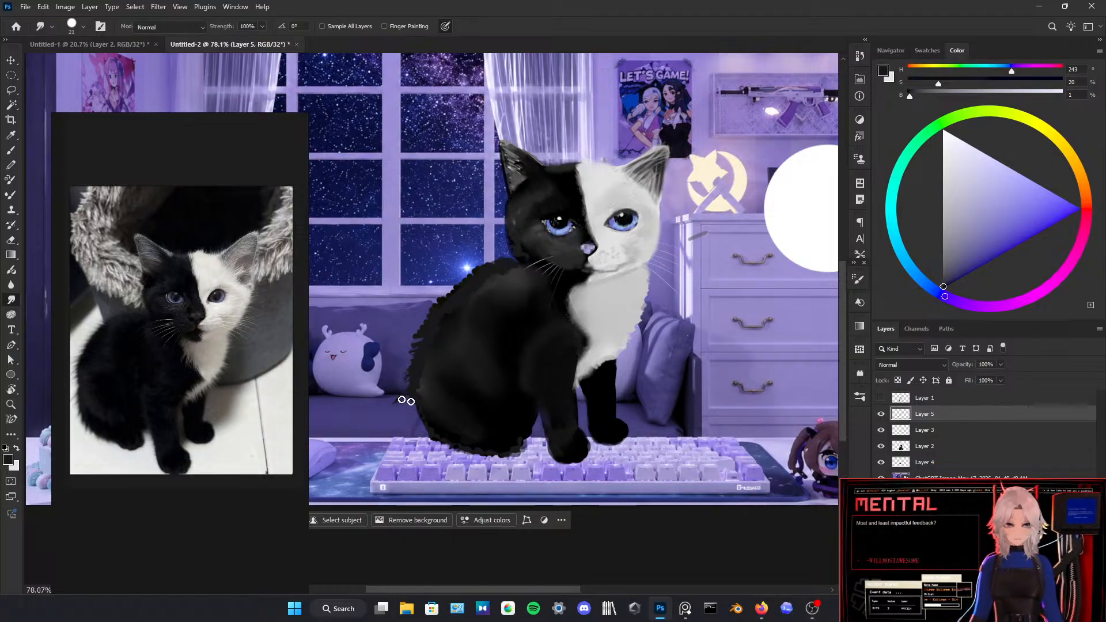
# Step: Erase the stray smudged tufts along the back's outer edge, undoing the unwanted stroke
pyautogui.press('b')
pyautogui.press('e')
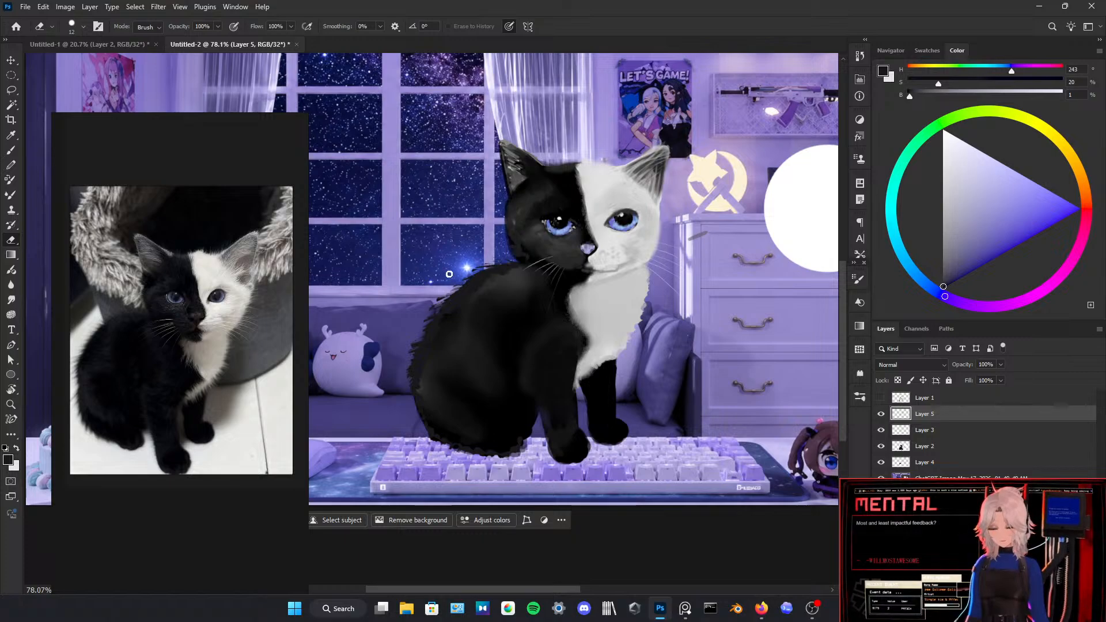
pyautogui.moveTo(434, 305); pyautogui.dragTo(489, 262)
pyautogui.hotkey('ctrl', 'z')
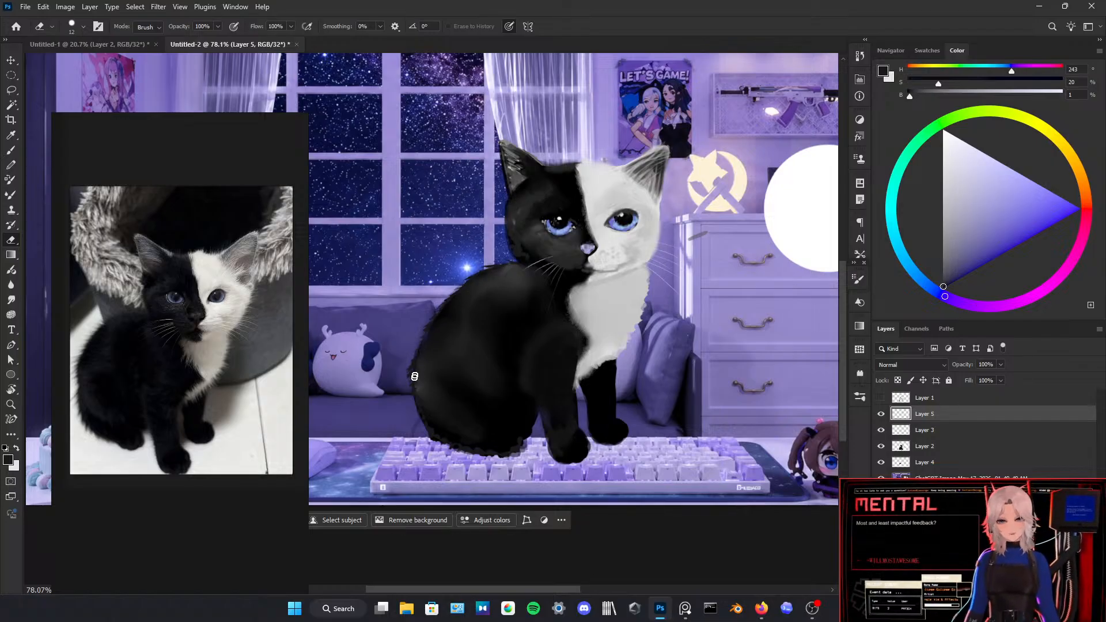
# Step: Brush sampled near-black fur strokes along the outline of the back and rump
pyautogui.press('b')
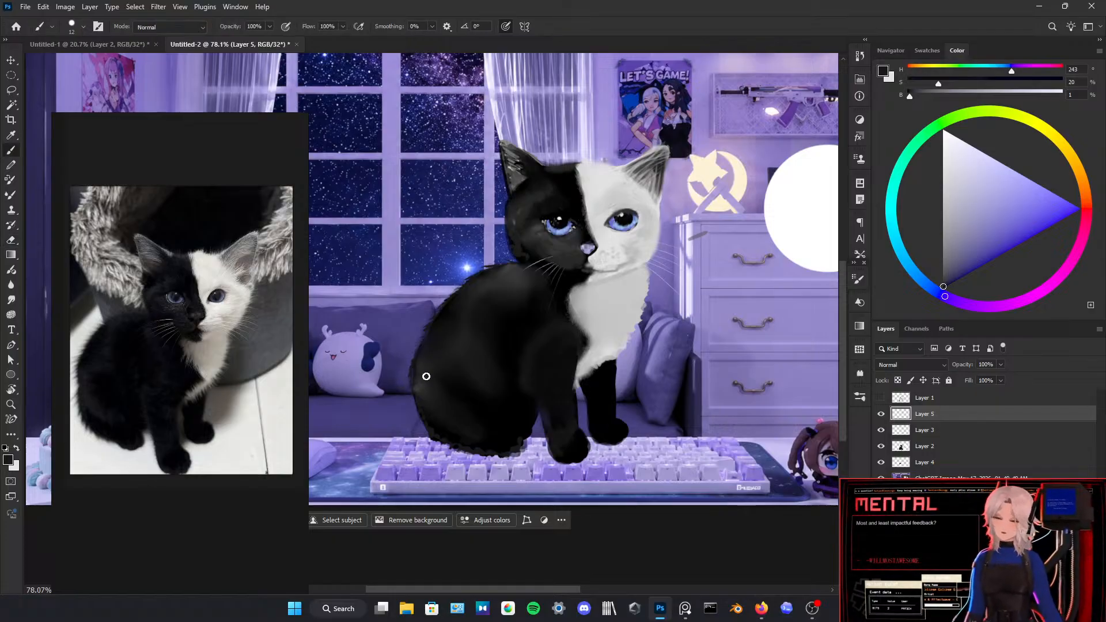
pyautogui.keyDown('alt'); pyautogui.click(414, 372); pyautogui.keyUp('alt')
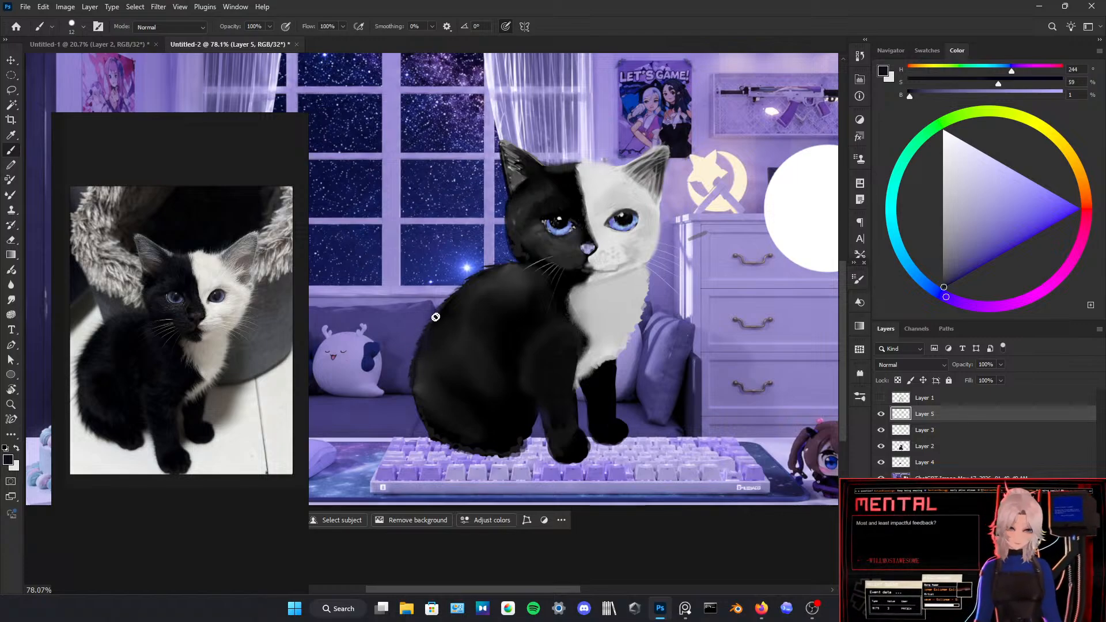
pyautogui.moveTo(459, 286); pyautogui.dragTo(472, 276)
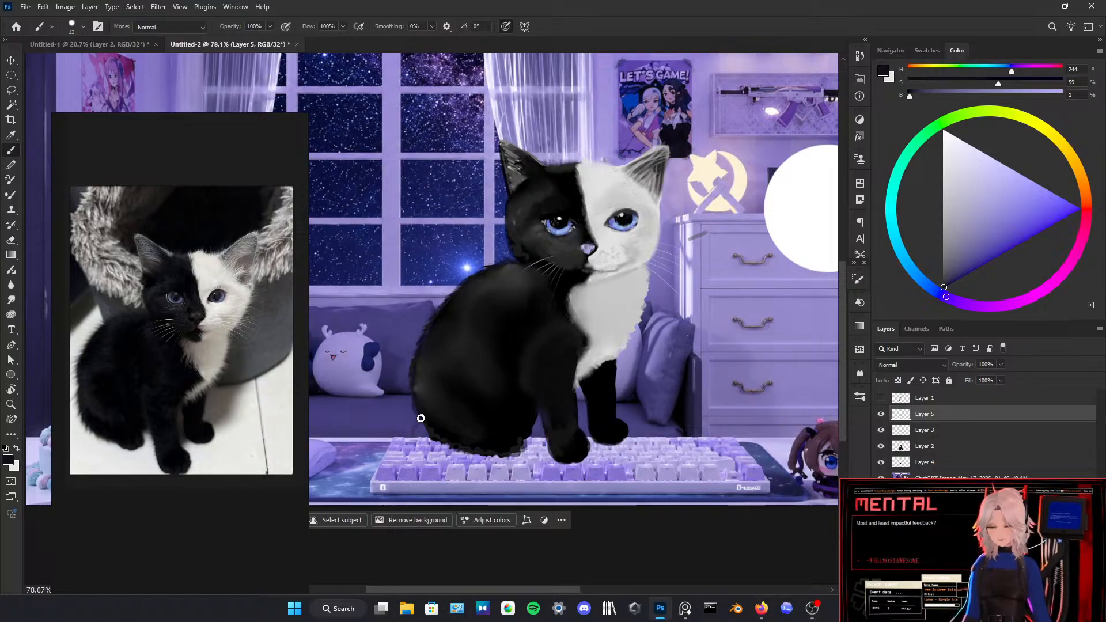
pyautogui.press('e')
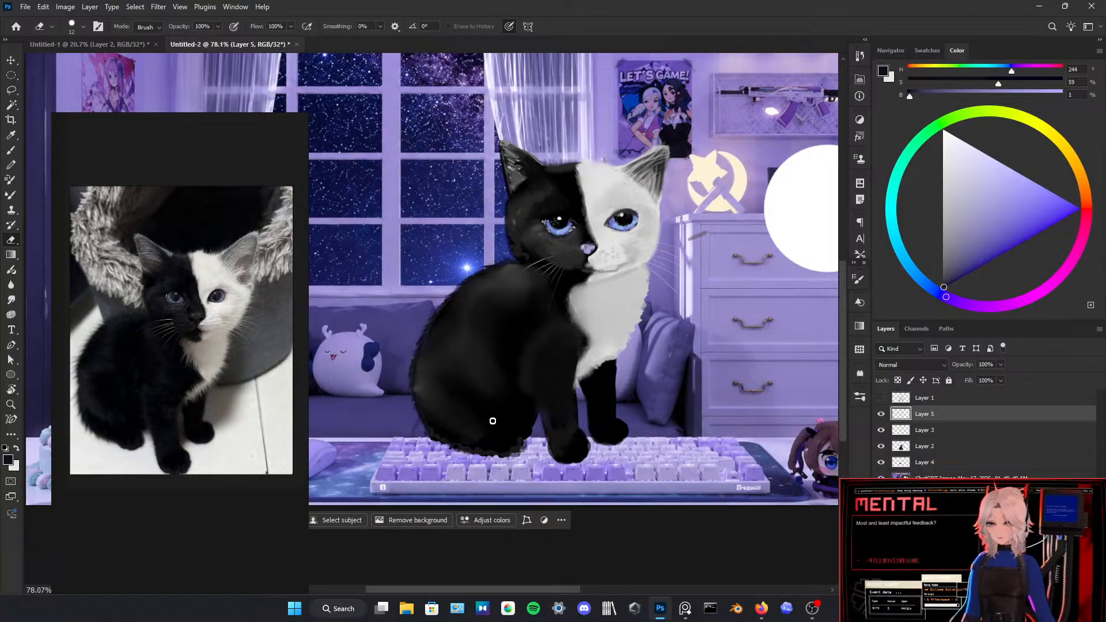
# Step: Sample near-black from the body and paint fur along the rump's lower edge over the keyboard
pyautogui.press('b')
pyautogui.press('d')
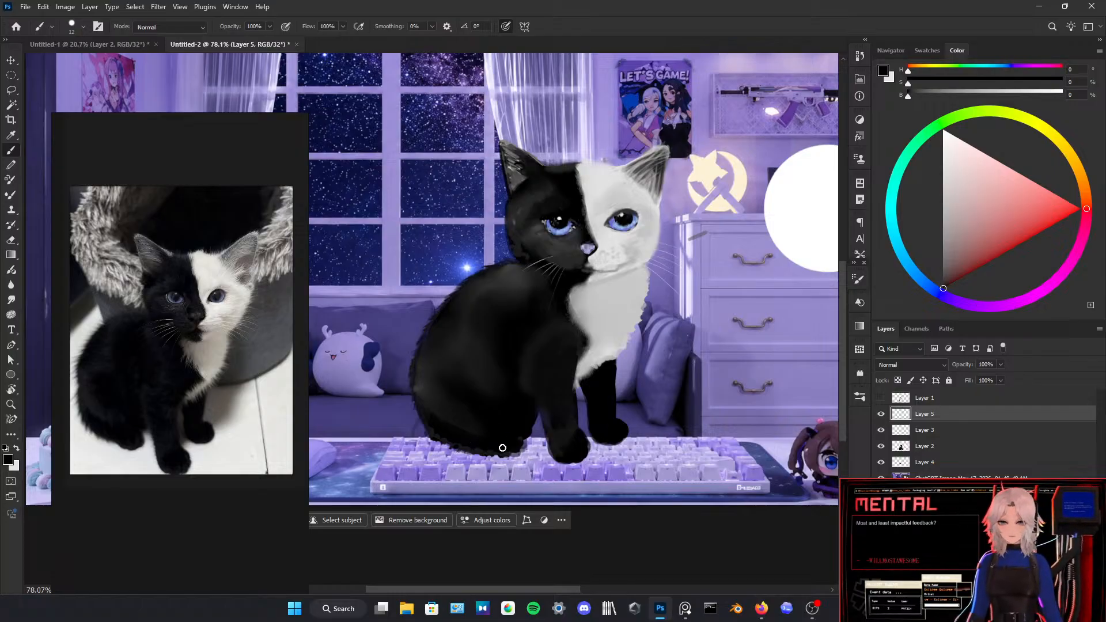
pyautogui.keyDown('alt'); pyautogui.click(459, 417); pyautogui.keyUp('alt')
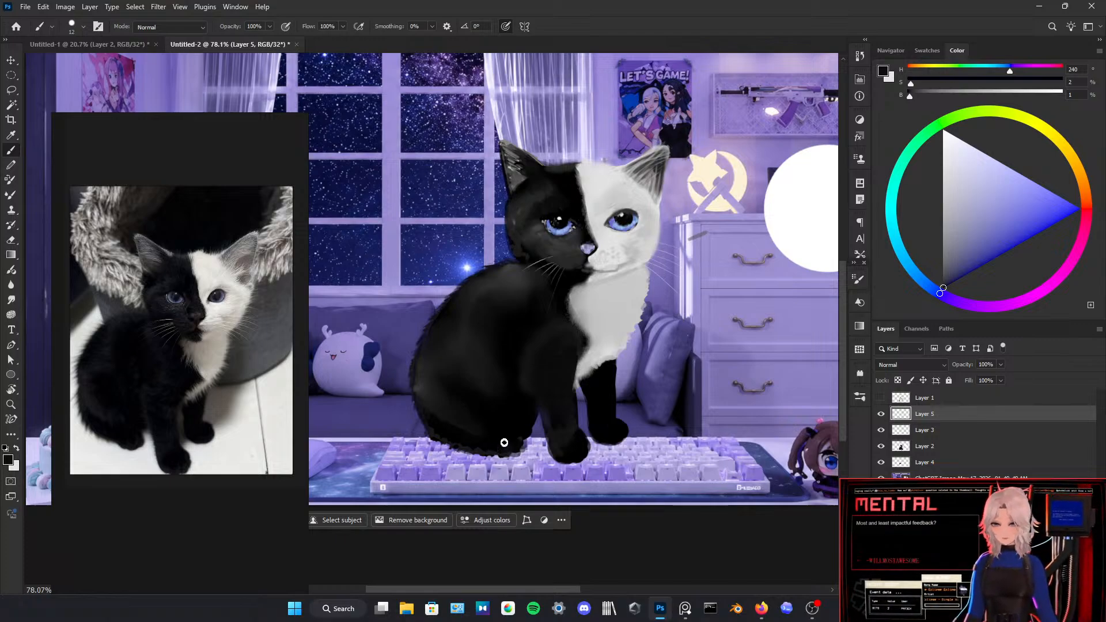
pyautogui.keyDown('alt'); pyautogui.click(434, 397); pyautogui.keyUp('alt')
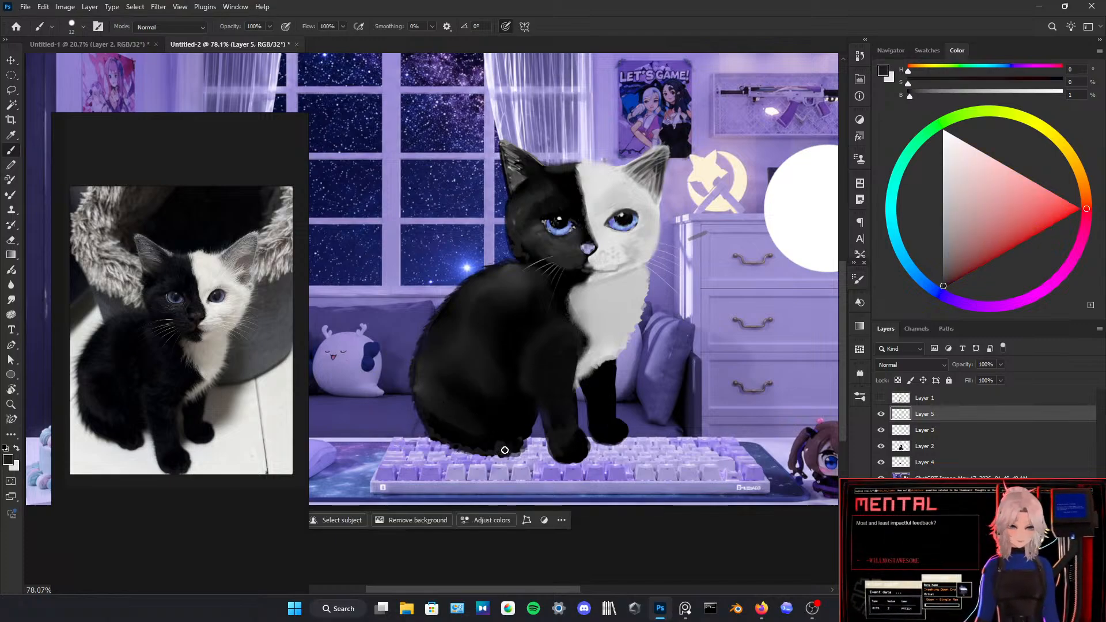
pyautogui.keyDown('alt'); pyautogui.click(500, 457); pyautogui.keyUp('alt')
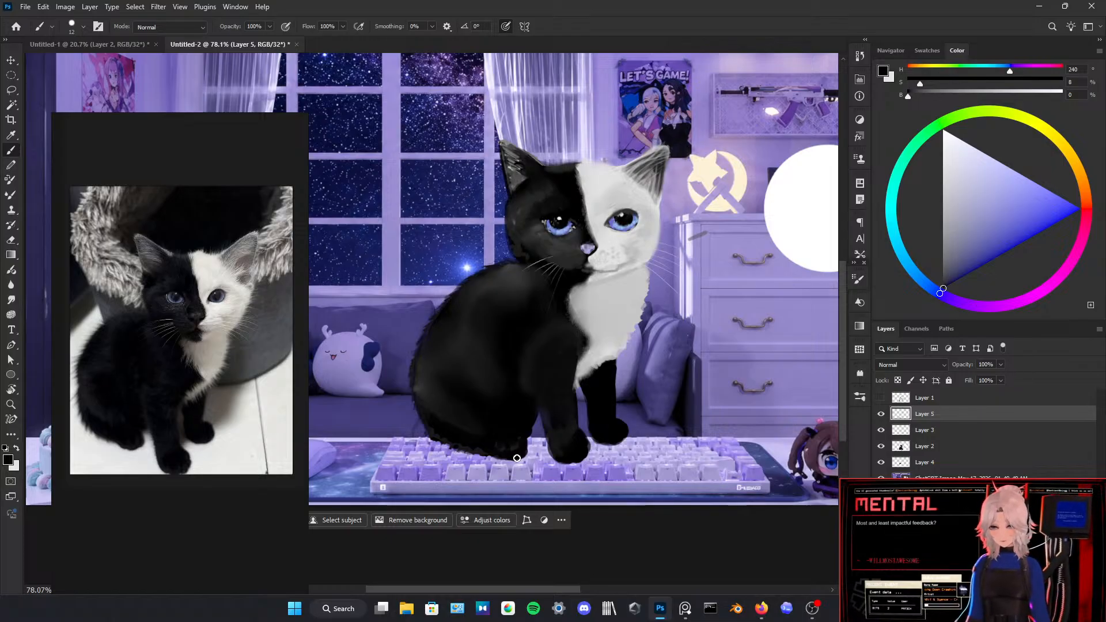
# Step: Touch up the rump's lower edge by alternately erasing excess fur and brushing black back in
pyautogui.press('e')
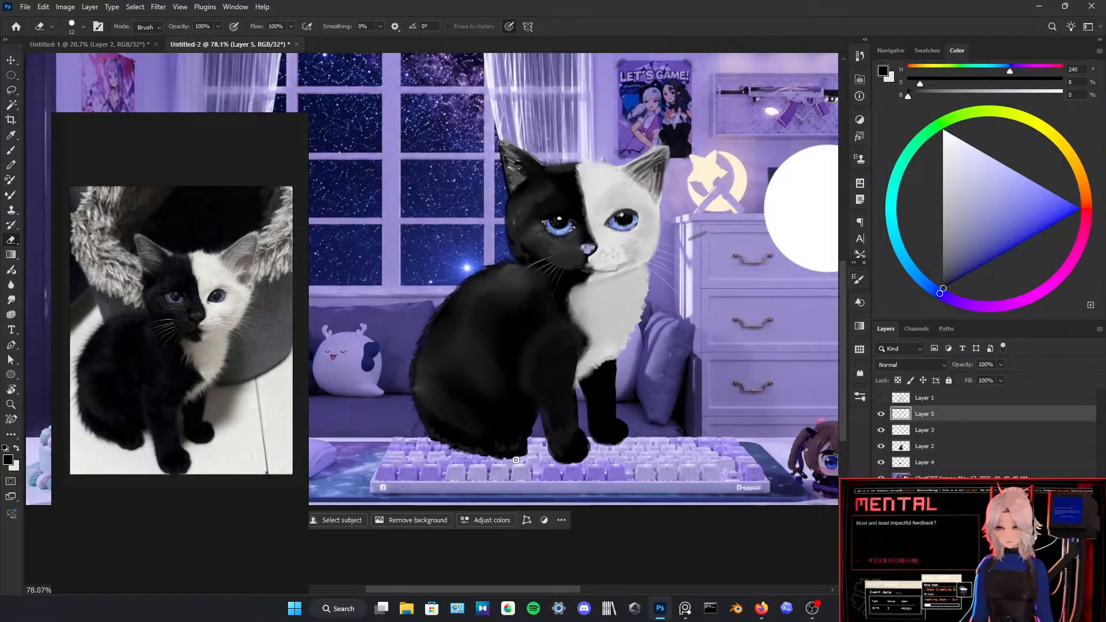
pyautogui.press('b')
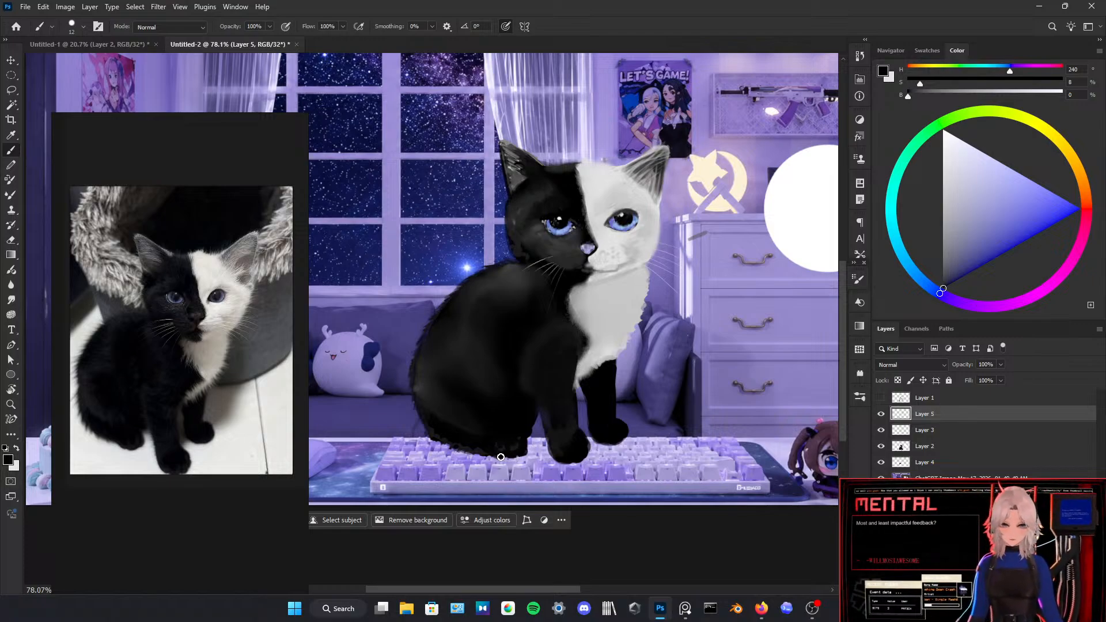
pyautogui.press('alt')
pyautogui.press('e')
pyautogui.press('Escape')
pyautogui.press('b')
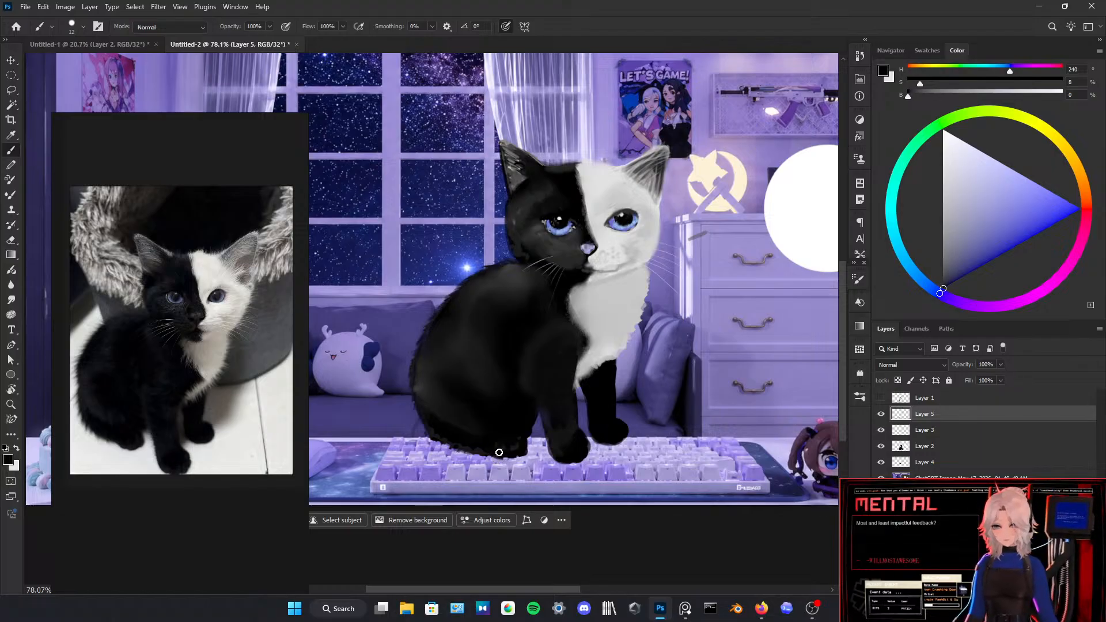
pyautogui.press('e')
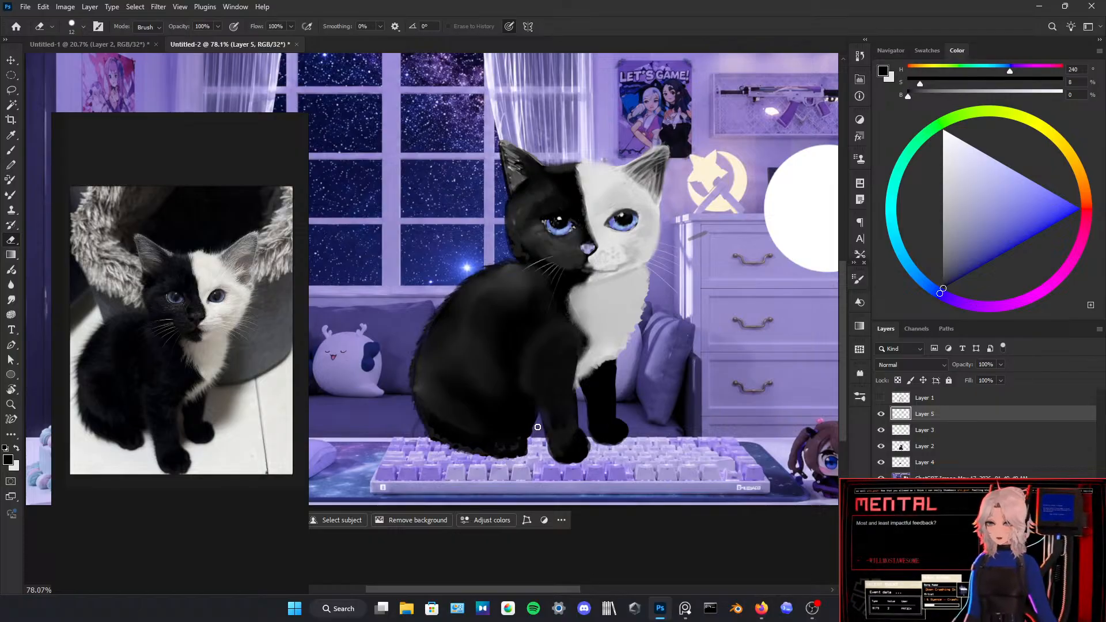
# Step: Brush sampled near-black tones between the rump and the front leg to blend the shading there
pyautogui.press('b')
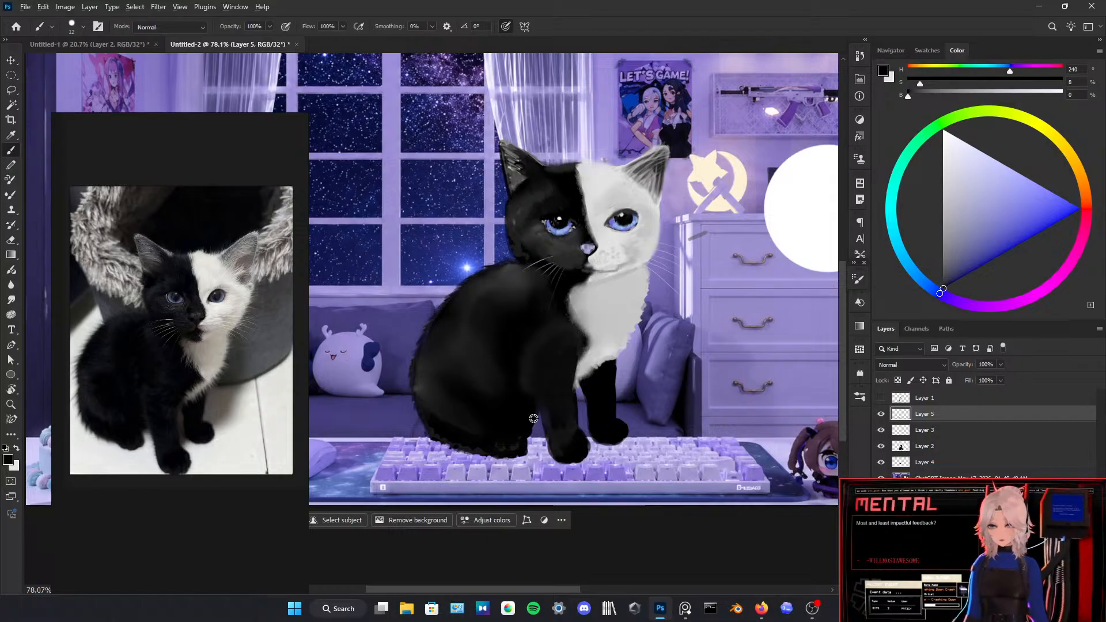
pyautogui.keyDown('alt'); pyautogui.click(534, 417); pyautogui.keyUp('alt')
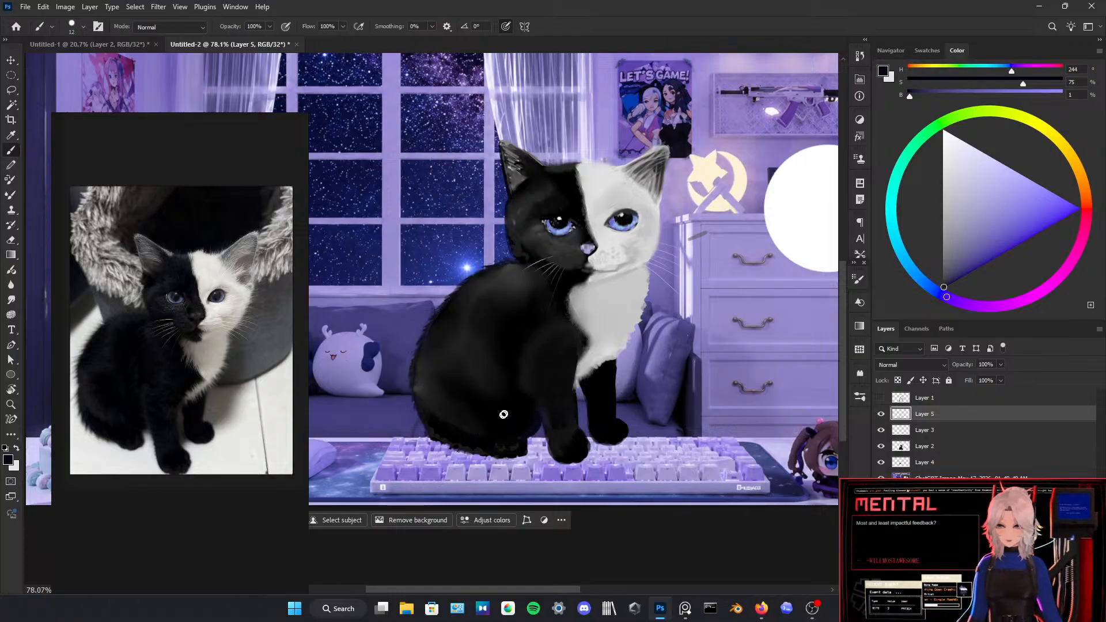
pyautogui.keyDown('alt'); pyautogui.click(539, 412); pyautogui.keyUp('alt')
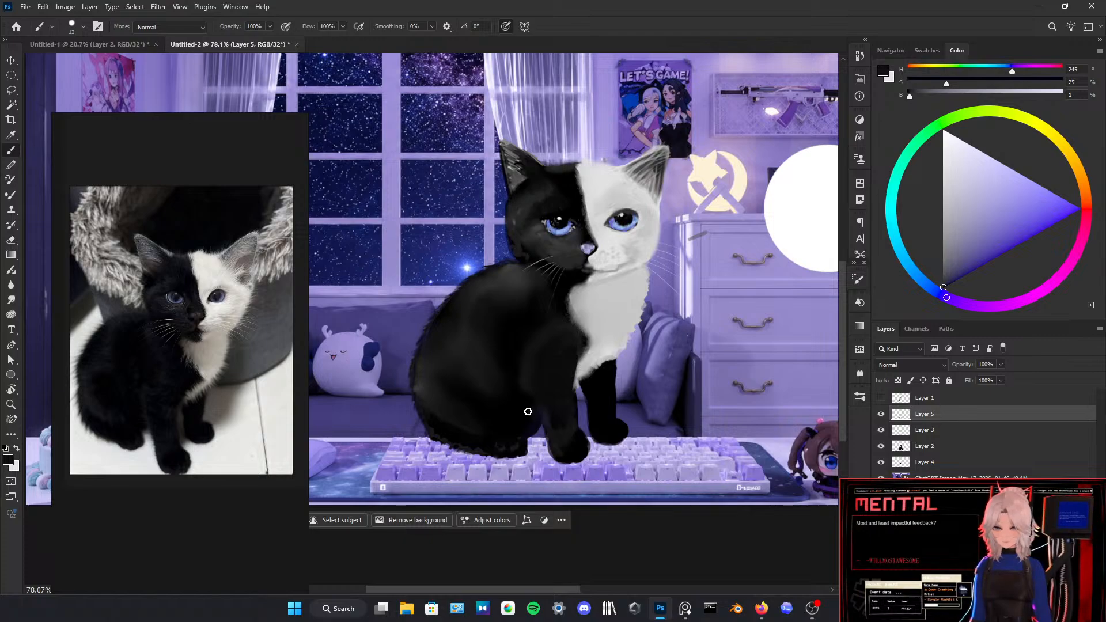
pyautogui.keyDown('alt'); pyautogui.click(548, 418); pyautogui.keyUp('alt')
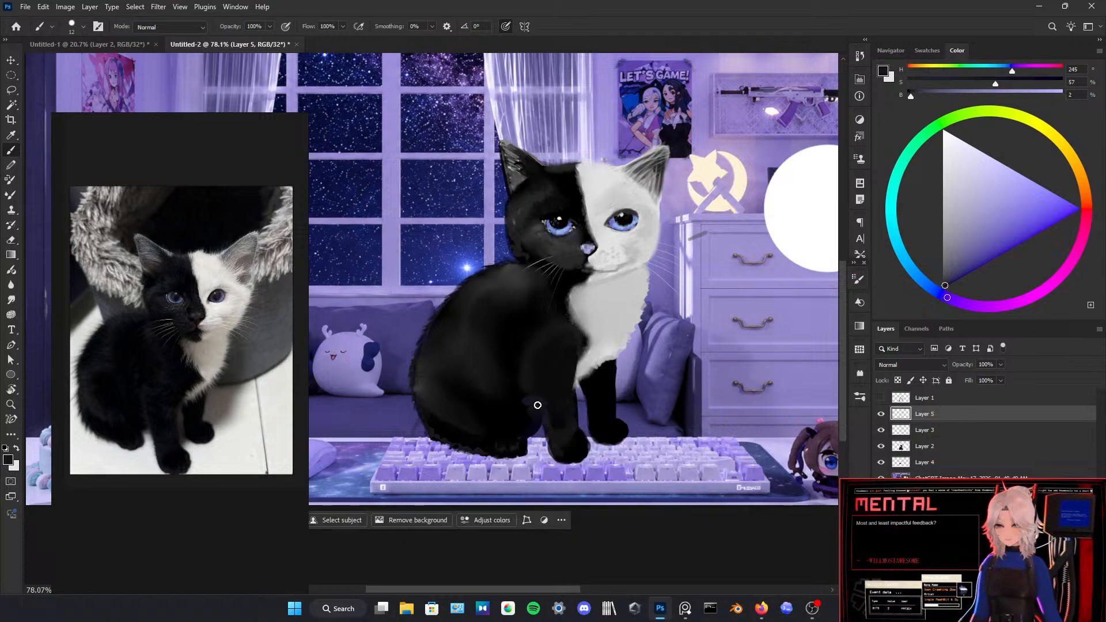
pyautogui.keyDown('alt'); pyautogui.click(543, 388); pyautogui.keyUp('alt')
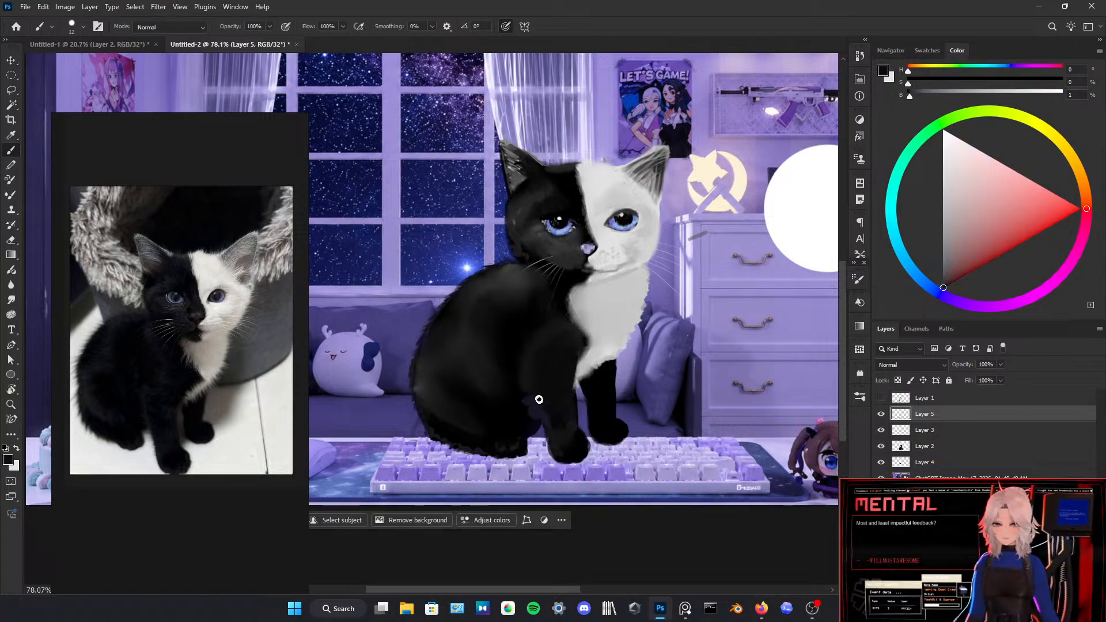
pyautogui.keyDown('alt'); pyautogui.click(520, 409); pyautogui.keyUp('alt')
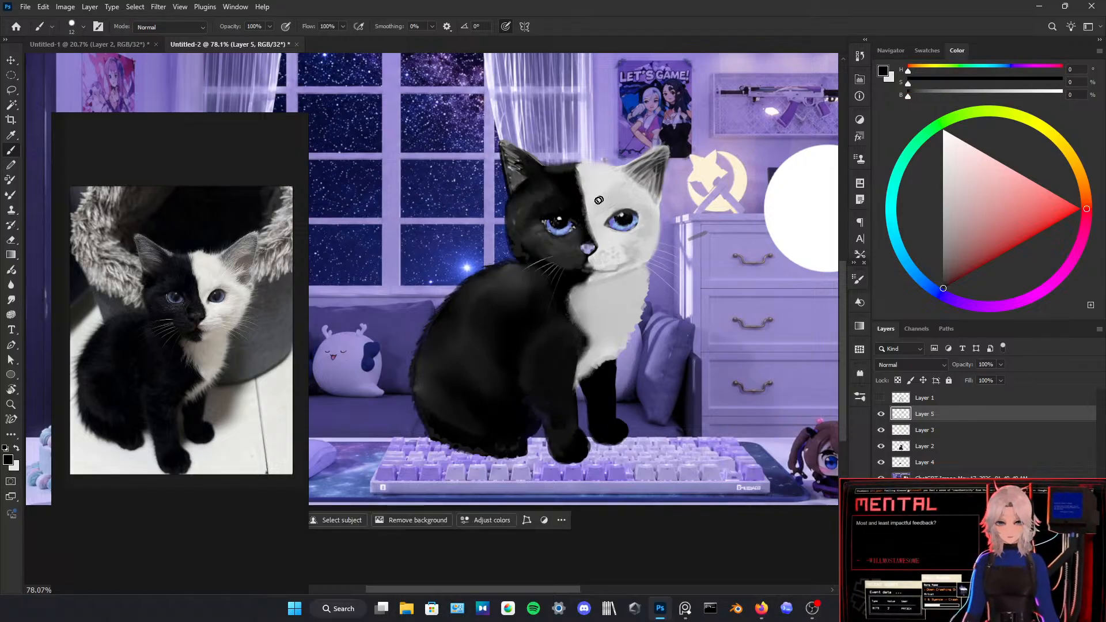
# Step: Sample pure white and brush fine fur strokes over the forehead and cheek on the white half of the face
pyautogui.scroll(-5, 602, 207)
pyautogui.scroll(5, 601, 206)
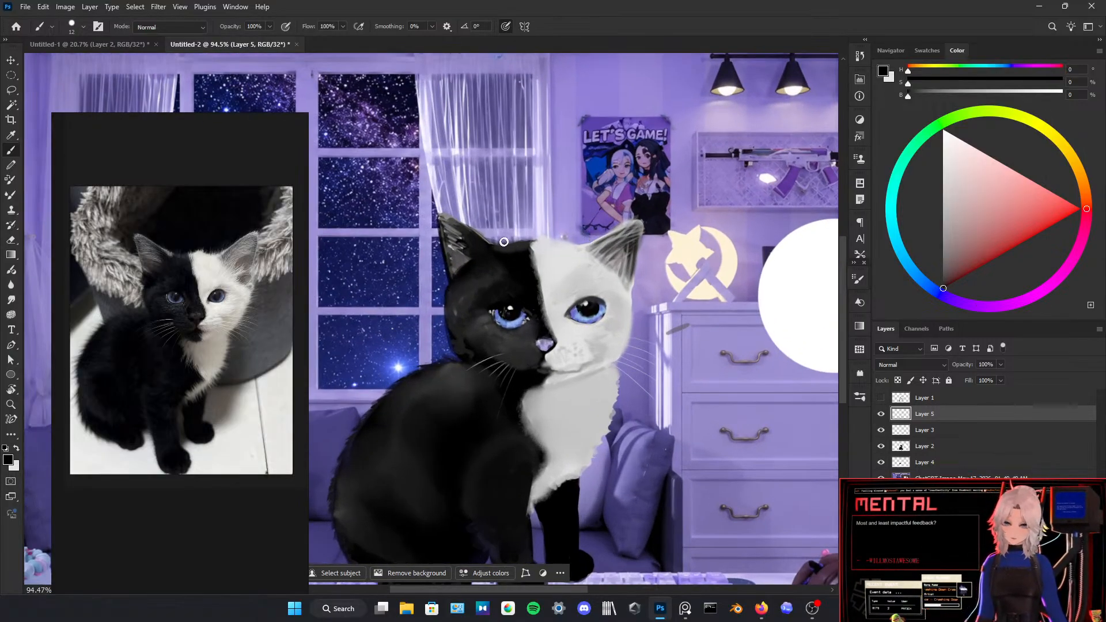
pyautogui.keyDown('alt'); pyautogui.click(540, 246); pyautogui.keyUp('alt')
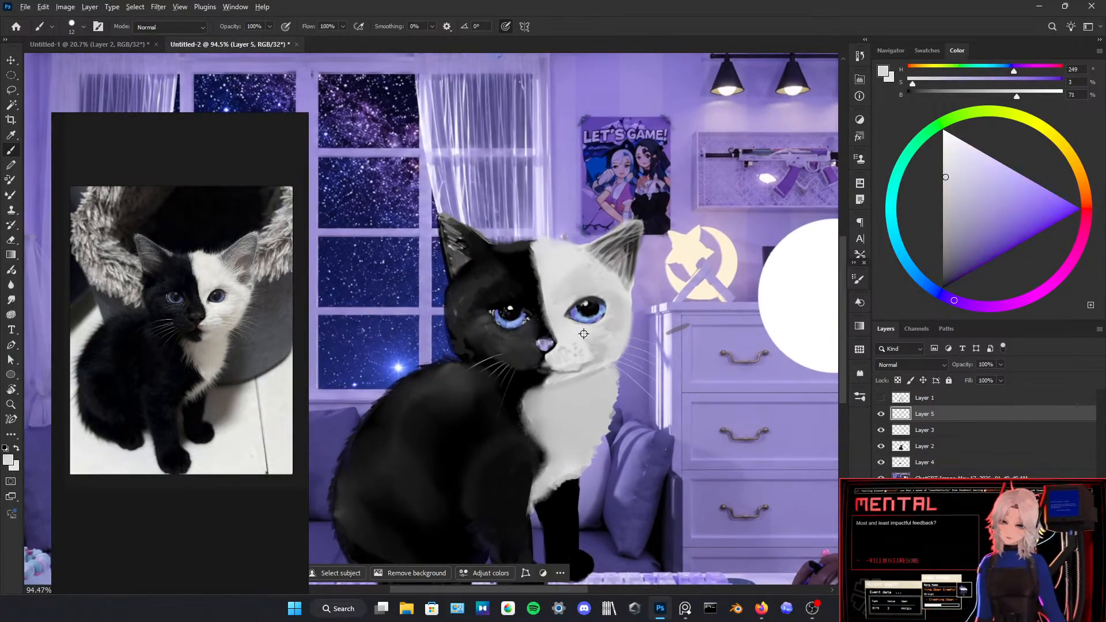
pyautogui.keyDown('alt'); pyautogui.click(795, 298); pyautogui.keyUp('alt')
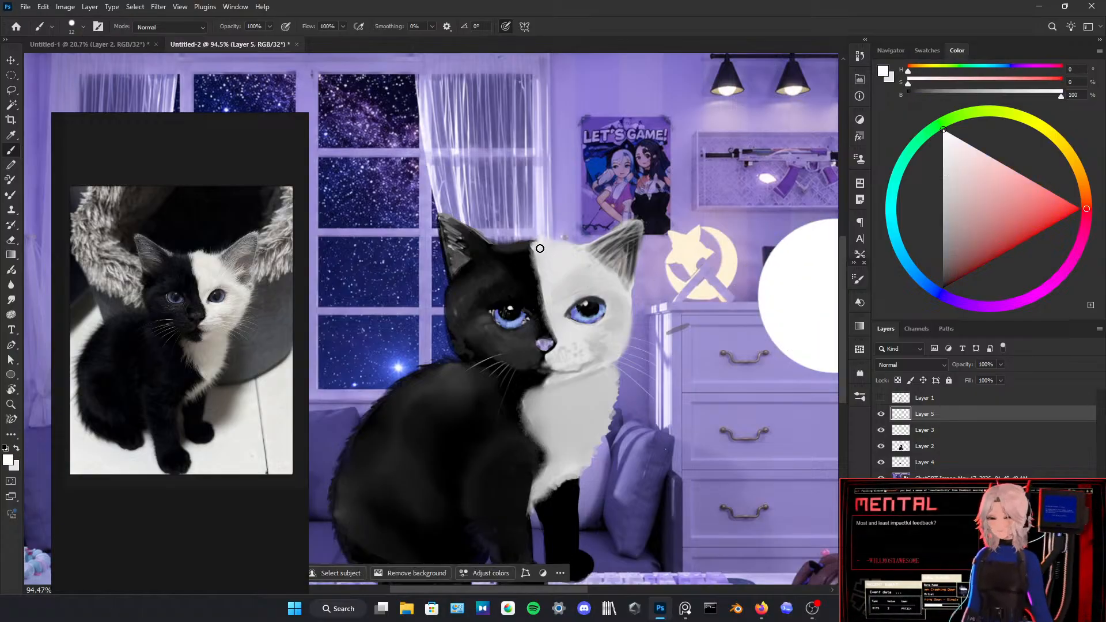
pyautogui.moveTo(545, 251)
pyautogui.mouseDown()
pyautogui.moveTo(575, 254)
pyautogui.moveTo(569, 272)
pyautogui.moveTo(571, 249)
pyautogui.moveTo(547, 252)
pyautogui.moveTo(544, 289)
pyautogui.moveTo(553, 255)
pyautogui.moveTo(541, 257)
pyautogui.moveTo(565, 251)
pyautogui.mouseUp()
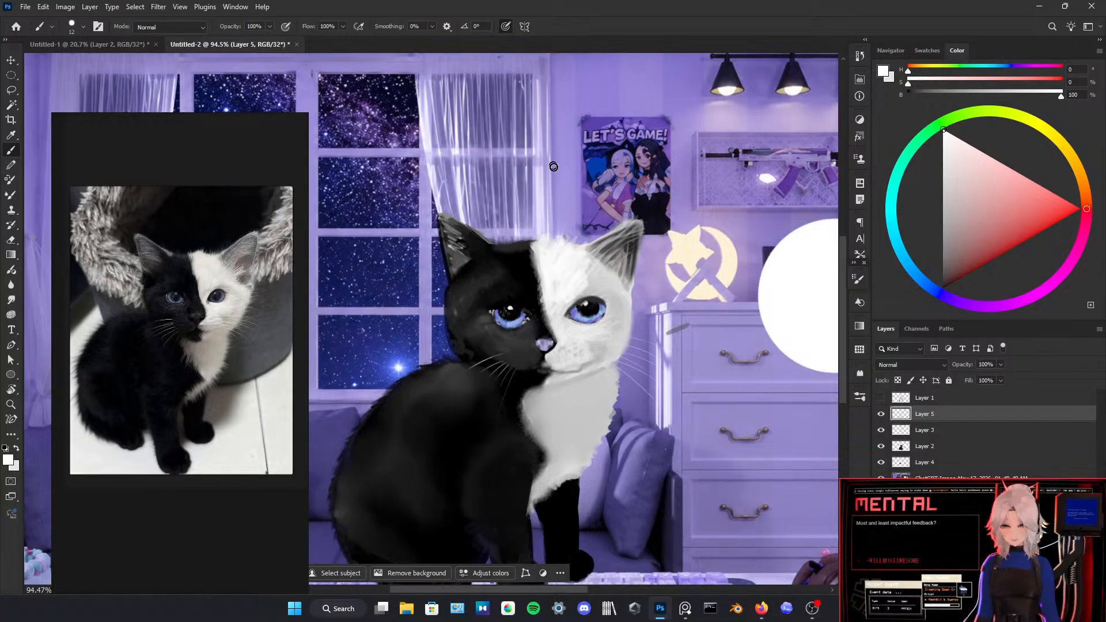
# Step: Undo a test stroke across the dresser, switch to the Huion tablet software, and open the digital pen's pressure sensitivity adjustment
pyautogui.moveTo(686, 268)
pyautogui.mouseDown()
pyautogui.moveTo(641, 271)
pyautogui.moveTo(740, 406)
pyautogui.mouseUp()
pyautogui.hotkey('ctrl', 'z')
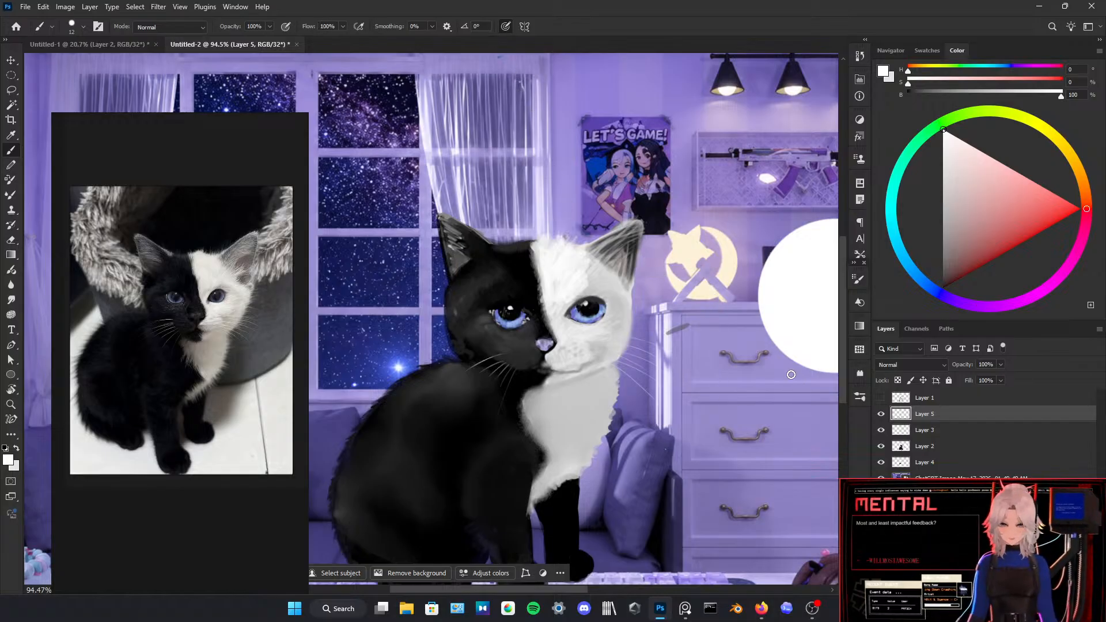
pyautogui.click(357, 610)
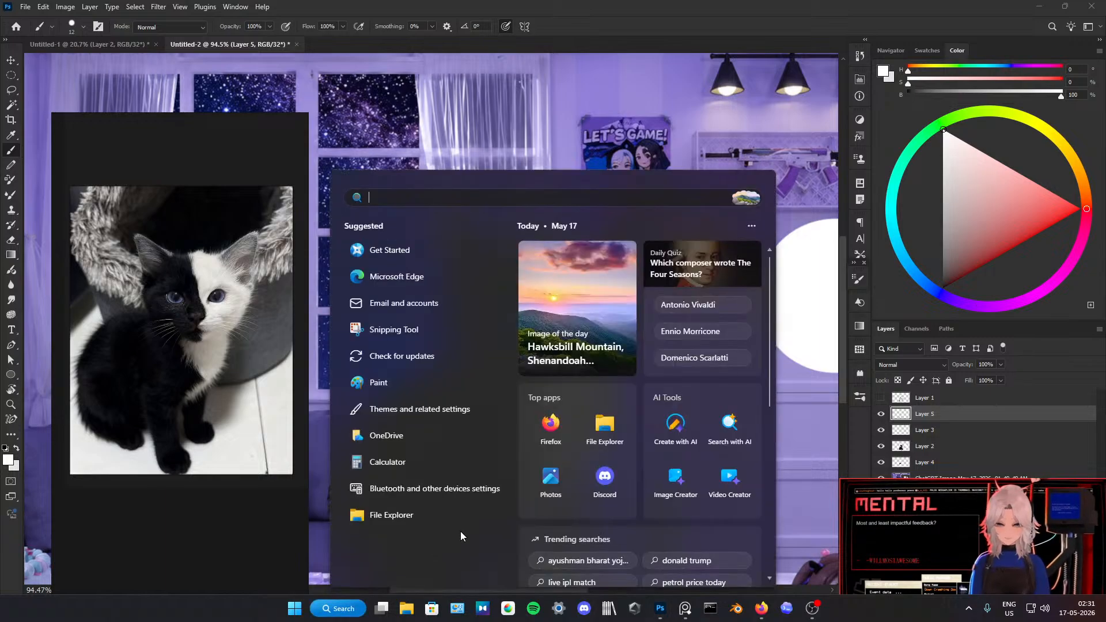
pyautogui.write('huion tablet')
pyautogui.press('Return')
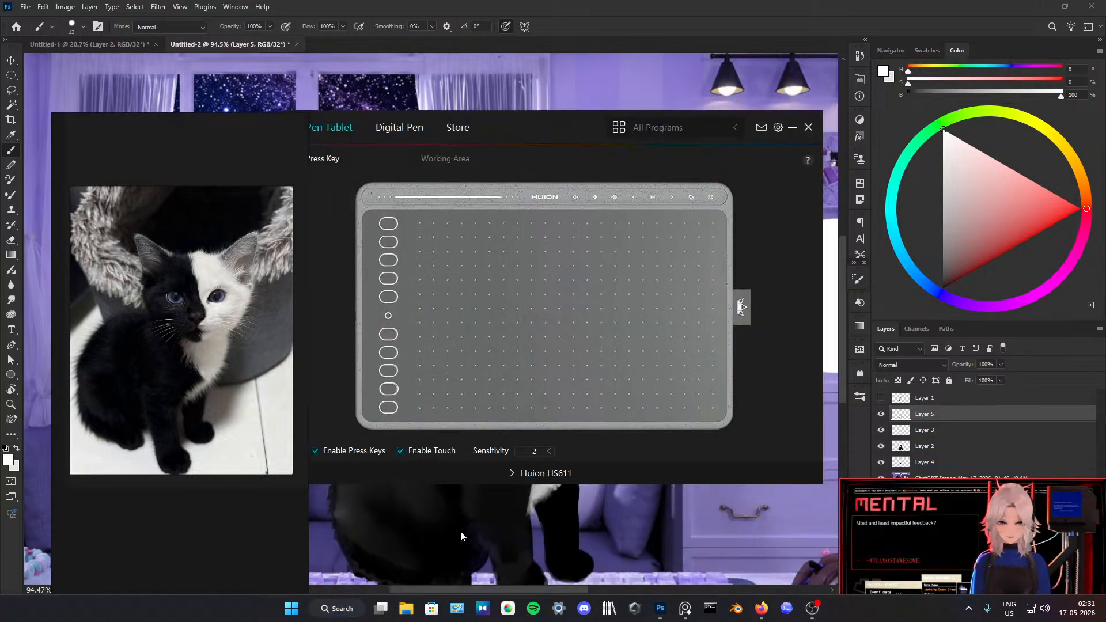
pyautogui.click(413, 132)
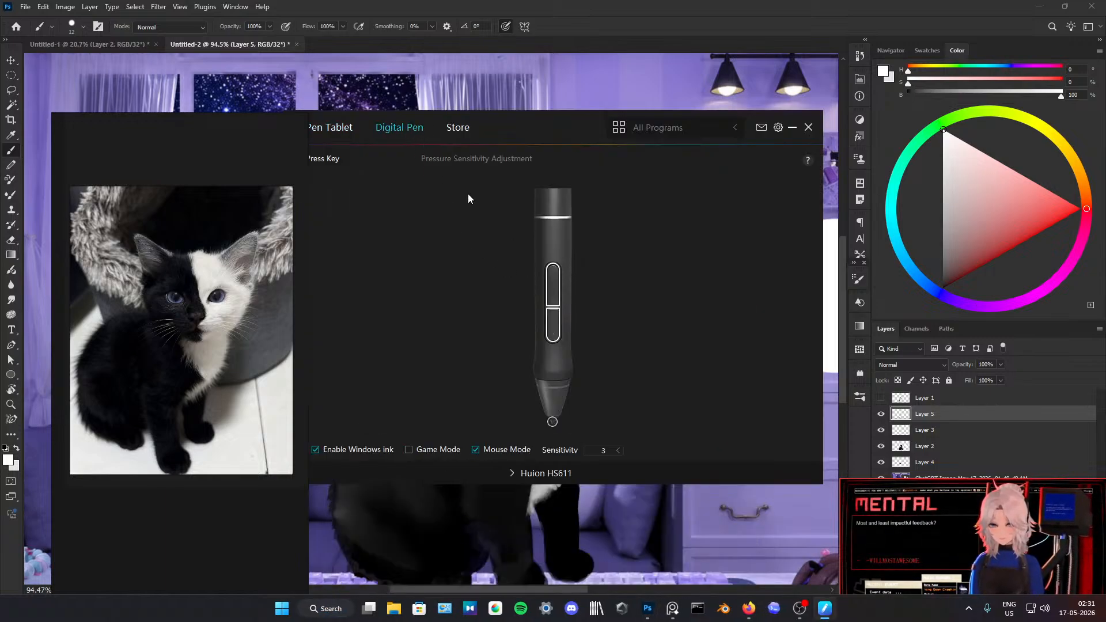
pyautogui.click(476, 159)
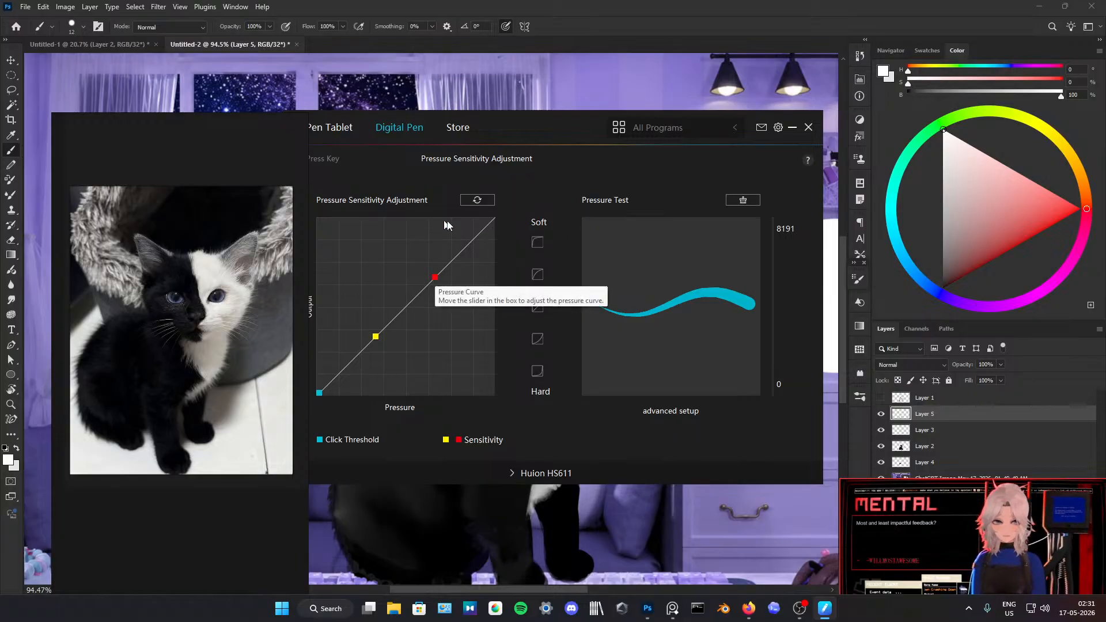
# Step: Compare the pen pressure curve presets, apply the second-hardest one, and return to Photoshop
pyautogui.click(537, 242)
pyautogui.click(537, 276)
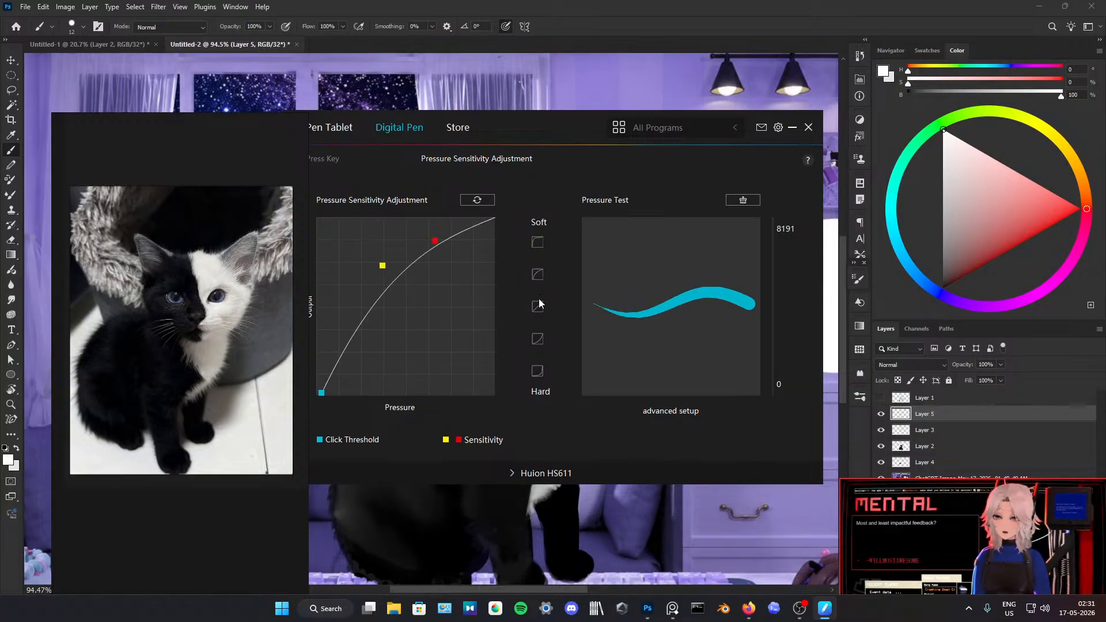
pyautogui.click(539, 314)
pyautogui.click(537, 339)
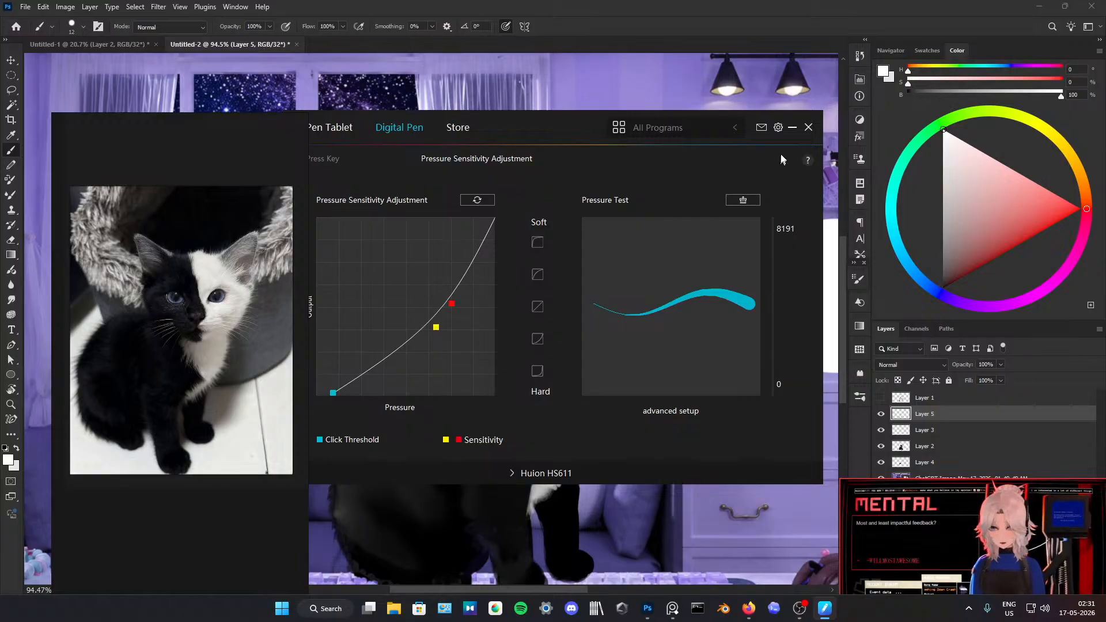
pyautogui.click(789, 129)
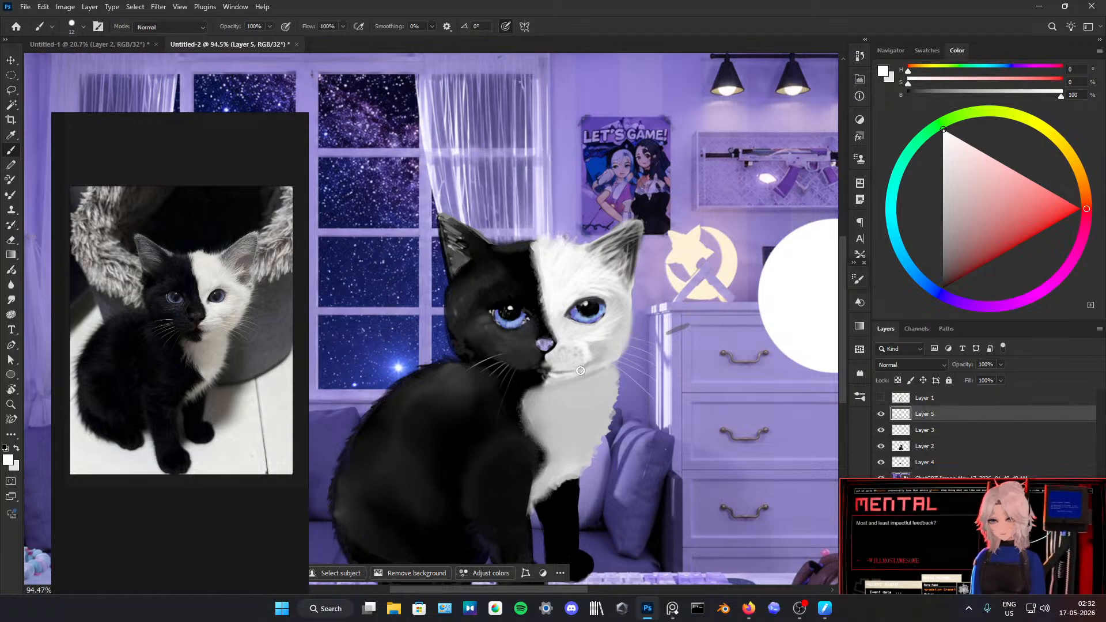
# Step: Sample black, grey and near-white tones from the face and retouch the mouth line and the fur around the white-side eye
pyautogui.keyDown('alt'); pyautogui.click(530, 364); pyautogui.keyUp('alt')
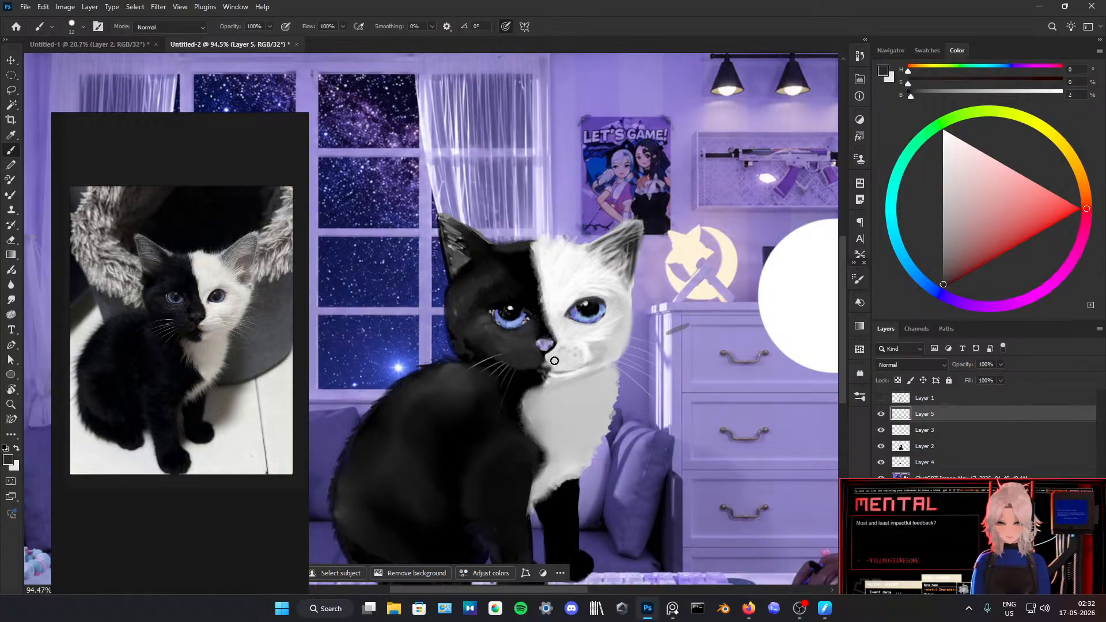
pyautogui.keyDown('alt'); pyautogui.click(529, 373); pyautogui.keyUp('alt')
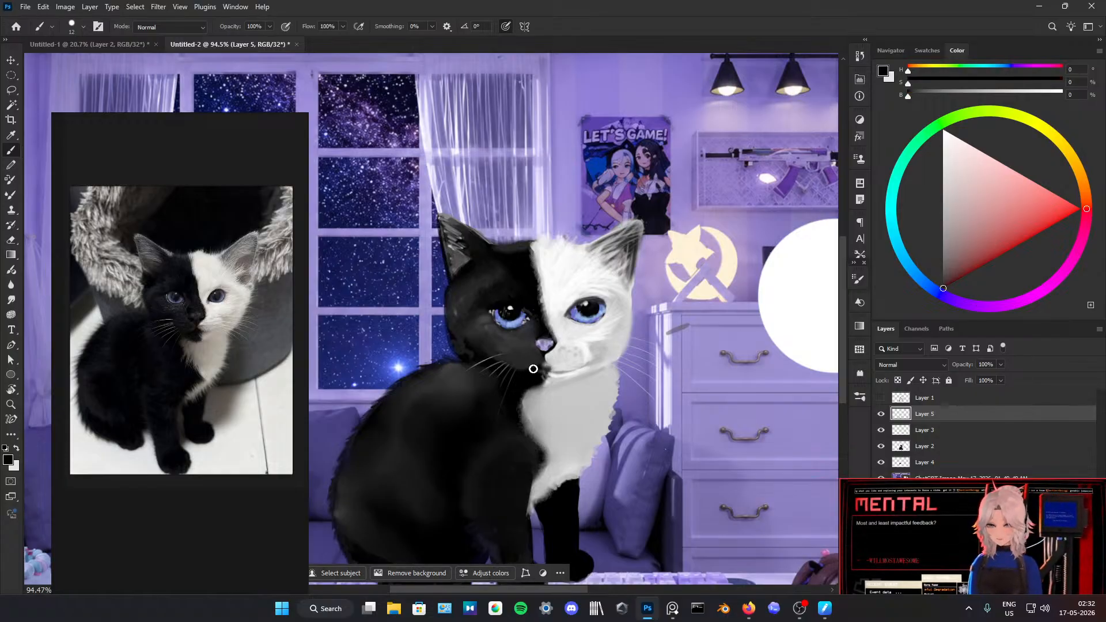
pyautogui.keyDown('alt'); pyautogui.click(549, 365); pyautogui.keyUp('alt')
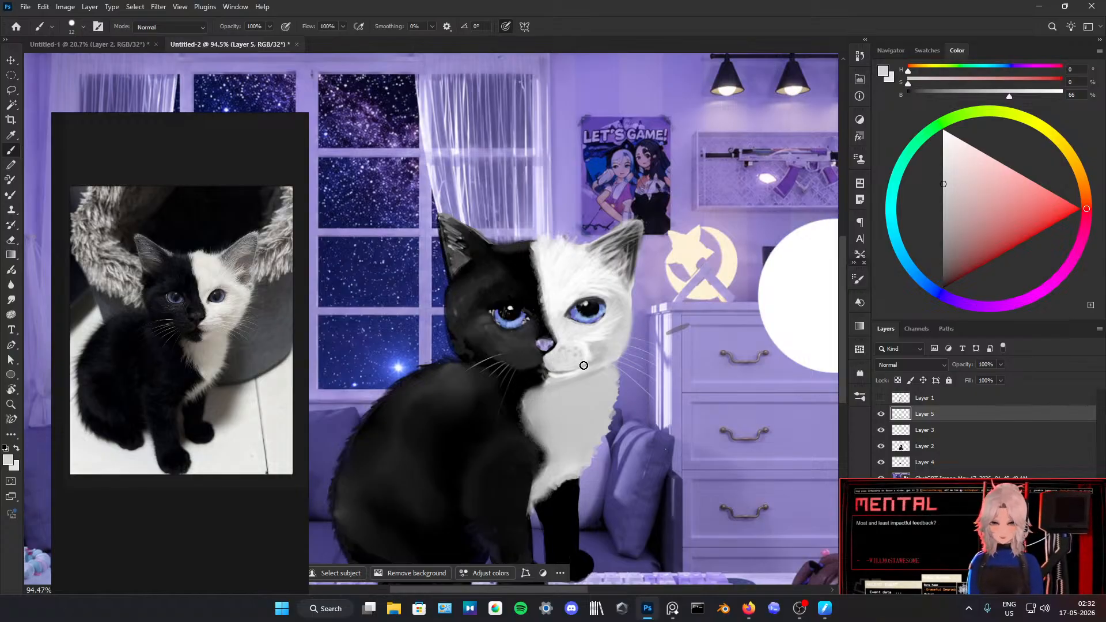
pyautogui.keyDown('alt'); pyautogui.click(564, 292); pyautogui.keyUp('alt')
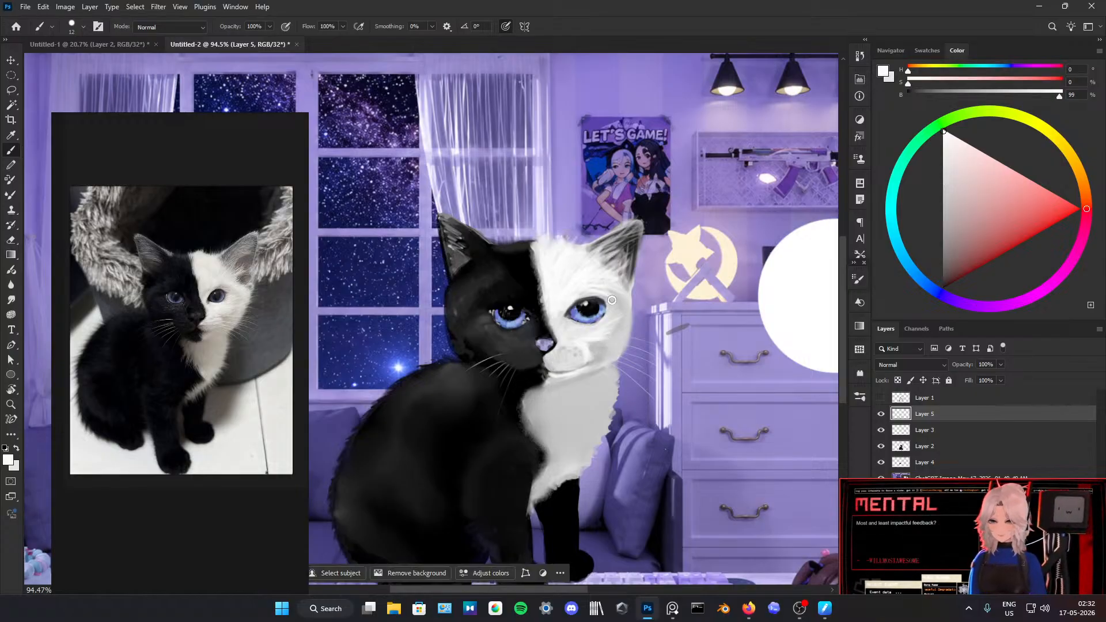
pyautogui.keyDown('alt'); pyautogui.click(599, 294); pyautogui.keyUp('alt')
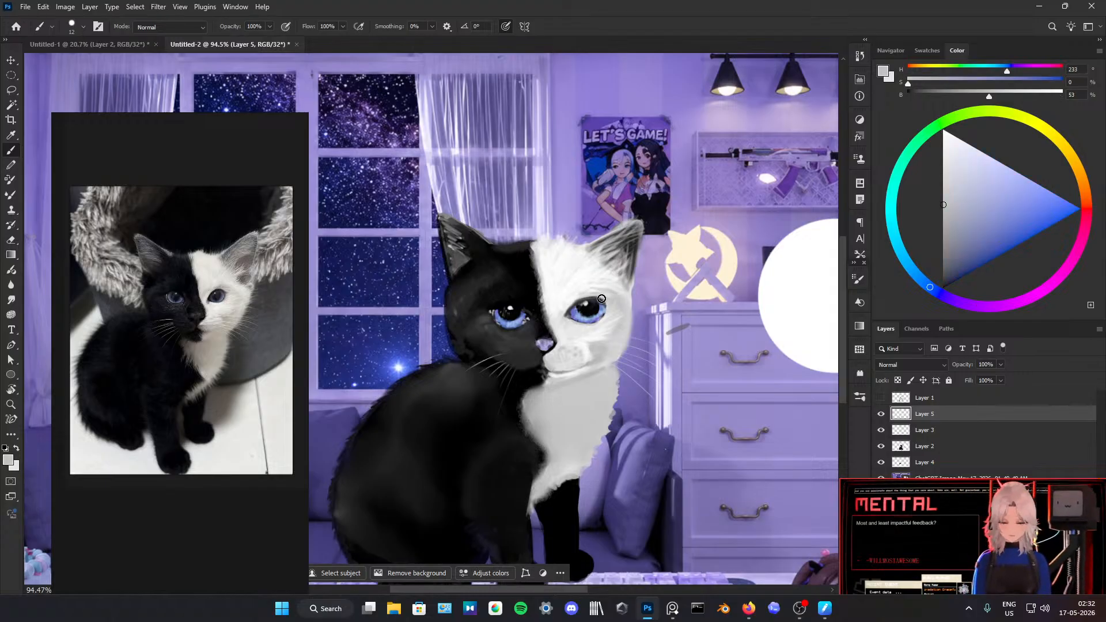
# Step: Sample light tones and brush short fur strokes along the white chest's outer edge and its border with the black body
pyautogui.keyDown('alt'); pyautogui.click(598, 336); pyautogui.keyUp('alt')
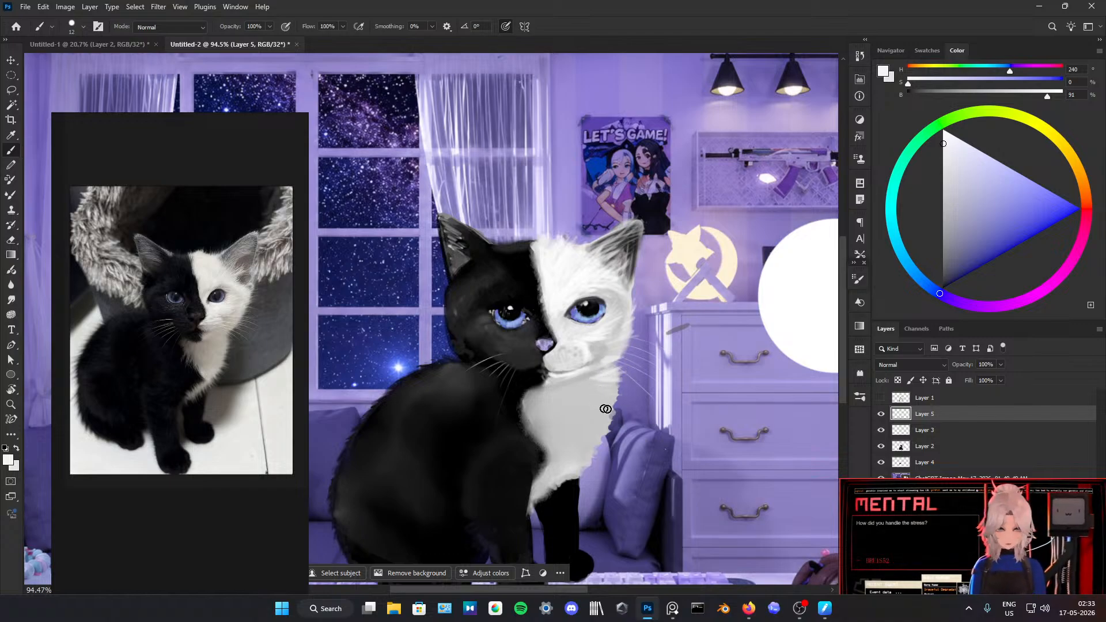
pyautogui.moveTo(608, 397)
pyautogui.mouseDown()
pyautogui.moveTo(627, 422)
pyautogui.moveTo(622, 406)
pyautogui.moveTo(595, 416)
pyautogui.moveTo(603, 434)
pyautogui.moveTo(612, 426)
pyautogui.moveTo(597, 475)
pyautogui.moveTo(607, 442)
pyautogui.mouseUp()
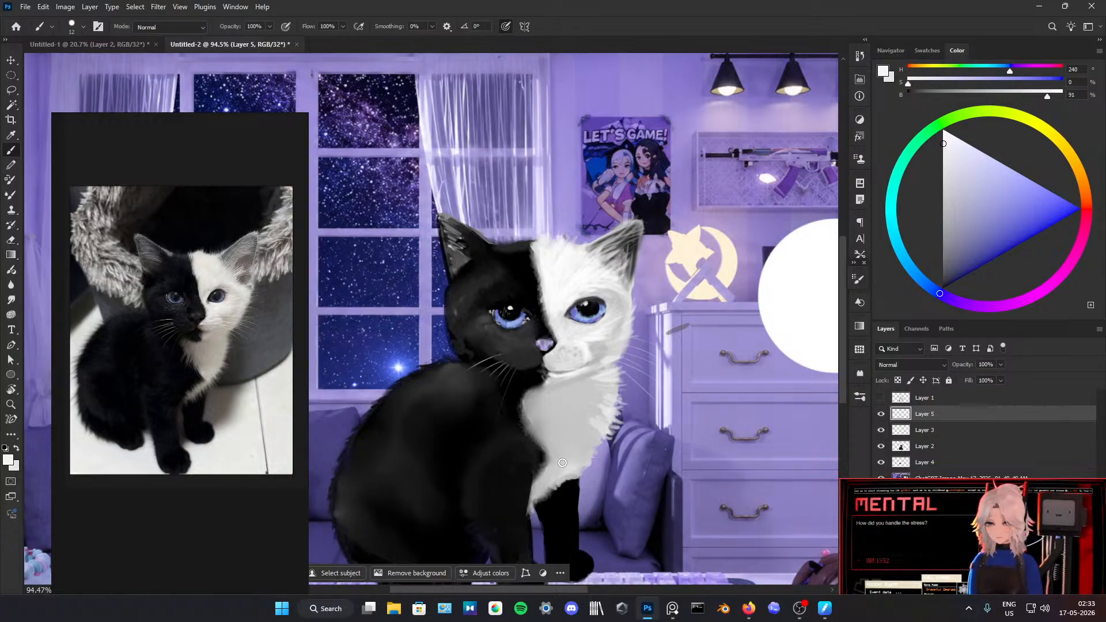
pyautogui.keyDown('alt'); pyautogui.click(730, 306); pyautogui.keyUp('alt')
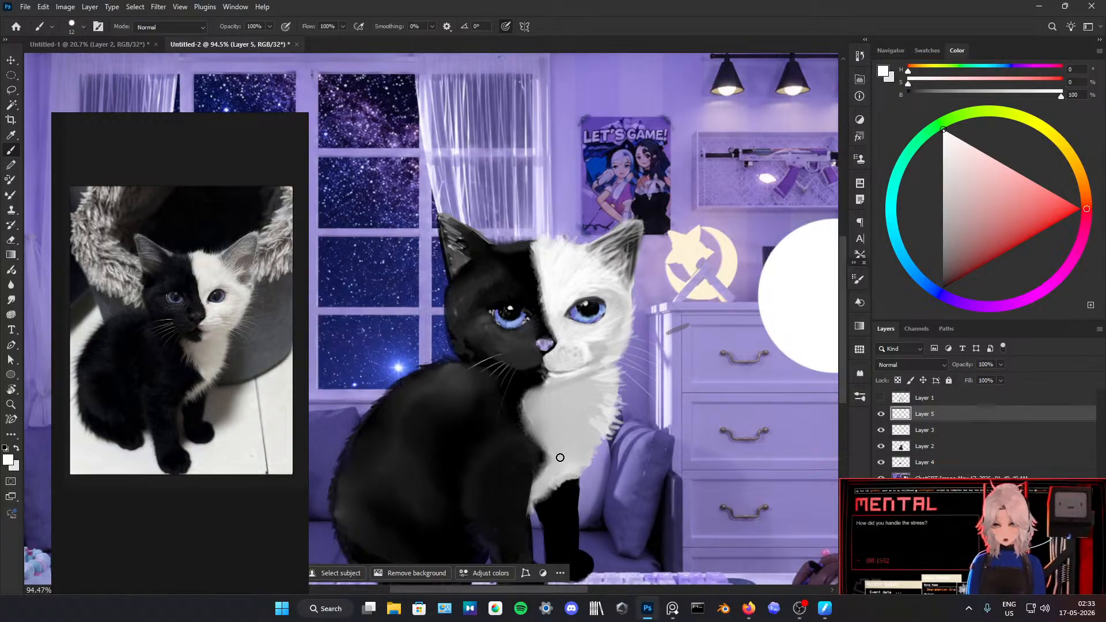
pyautogui.moveTo(535, 438)
pyautogui.mouseDown()
pyautogui.moveTo(531, 447)
pyautogui.moveTo(515, 429)
pyautogui.mouseUp()
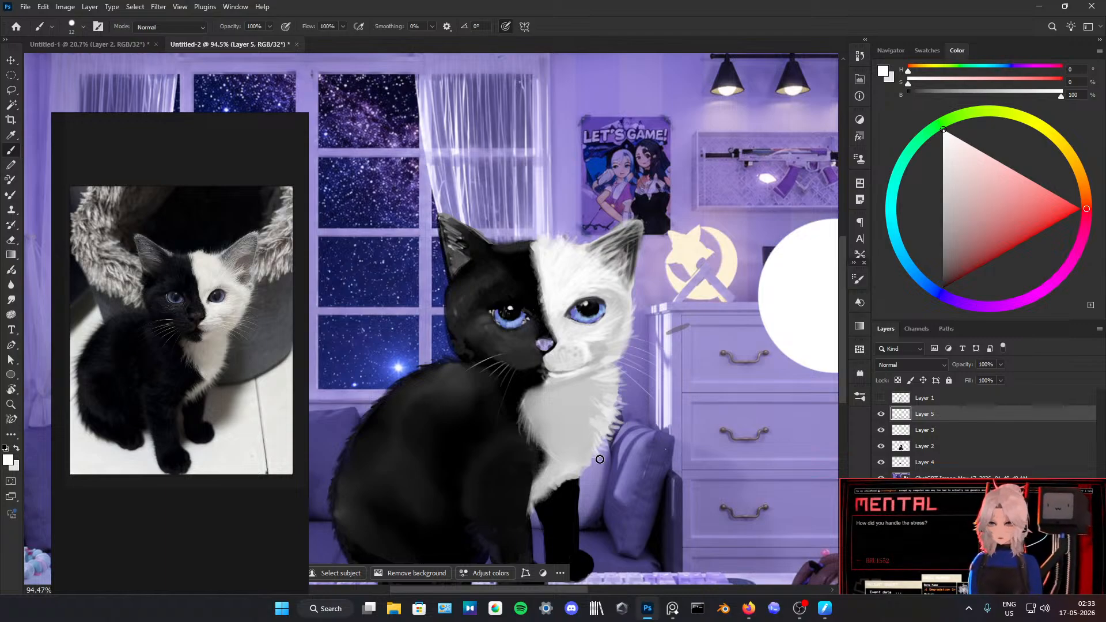
# Step: Erase excess fur strokes along the white chest's outer edge
pyautogui.press('e')
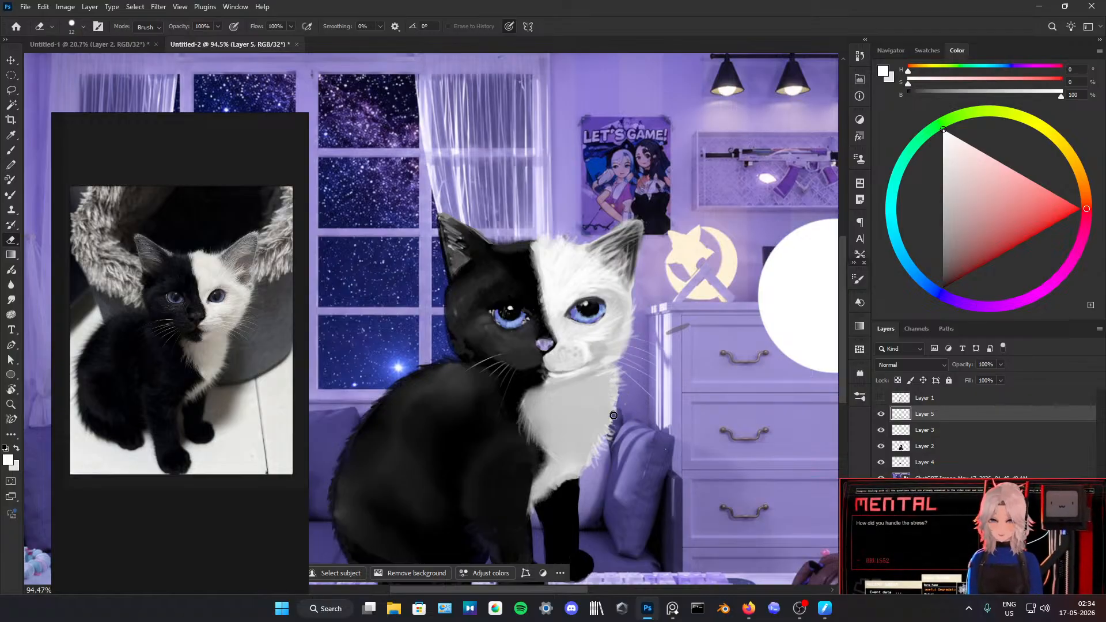
pyautogui.keyDown('alt'); pyautogui.click(590, 354); pyautogui.keyUp('alt')
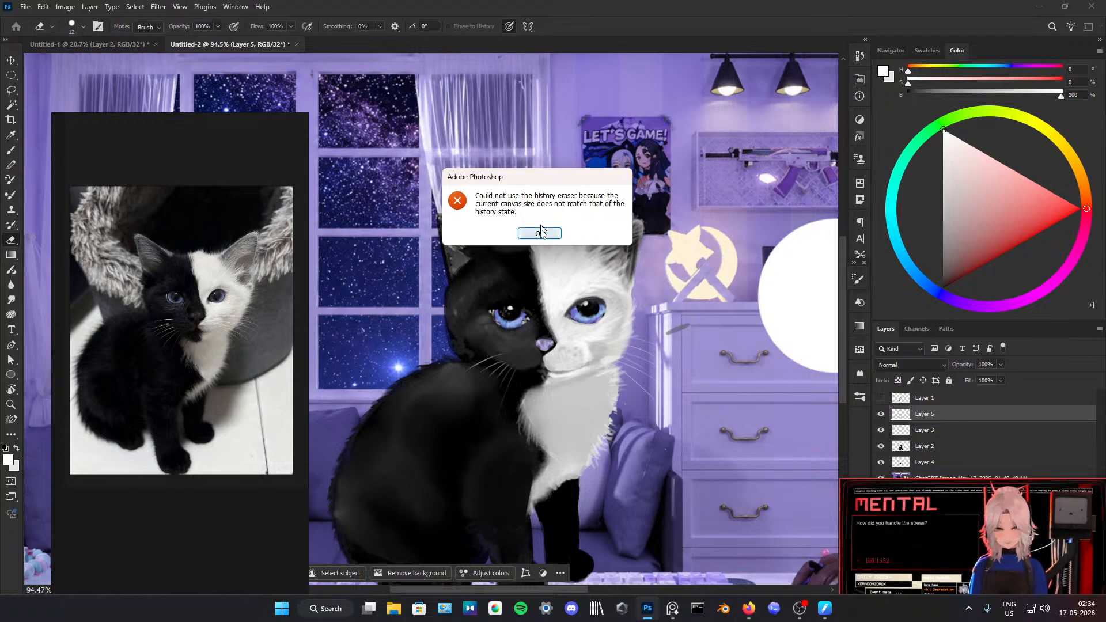
pyautogui.press('Return')
pyautogui.keyDown('alt'); pyautogui.click(585, 349); pyautogui.keyUp('alt')
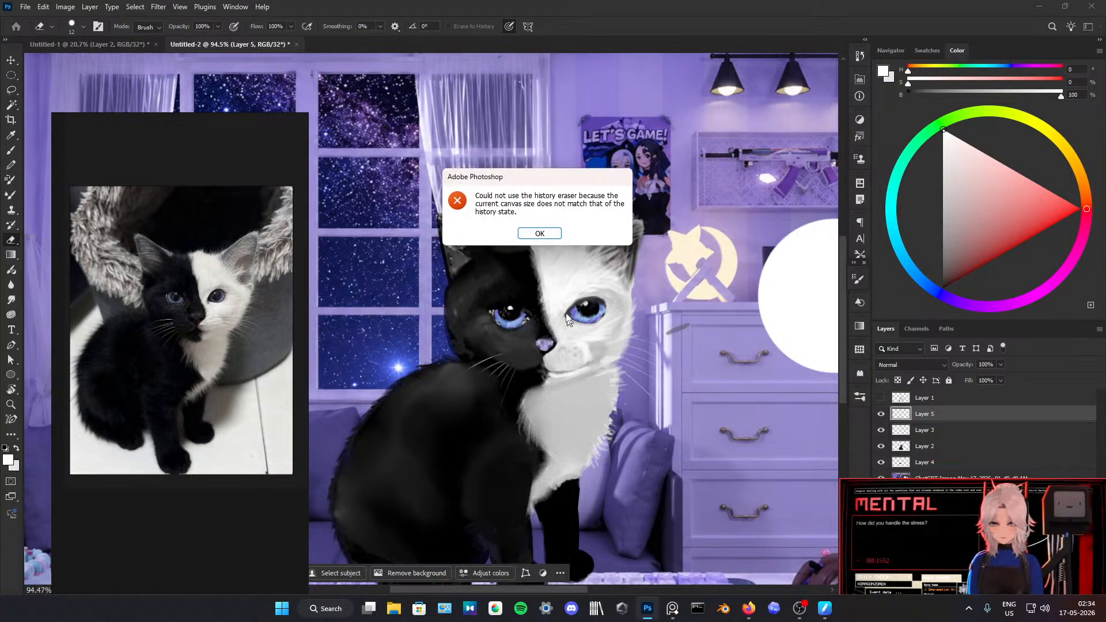
pyautogui.click(547, 233)
# Step: Brush with near-white sampled from the muzzle to add fur strokes across the lower chest and up its inner edge
pyautogui.press('b')
pyautogui.keyDown('alt'); pyautogui.click(585, 346); pyautogui.keyUp('alt')
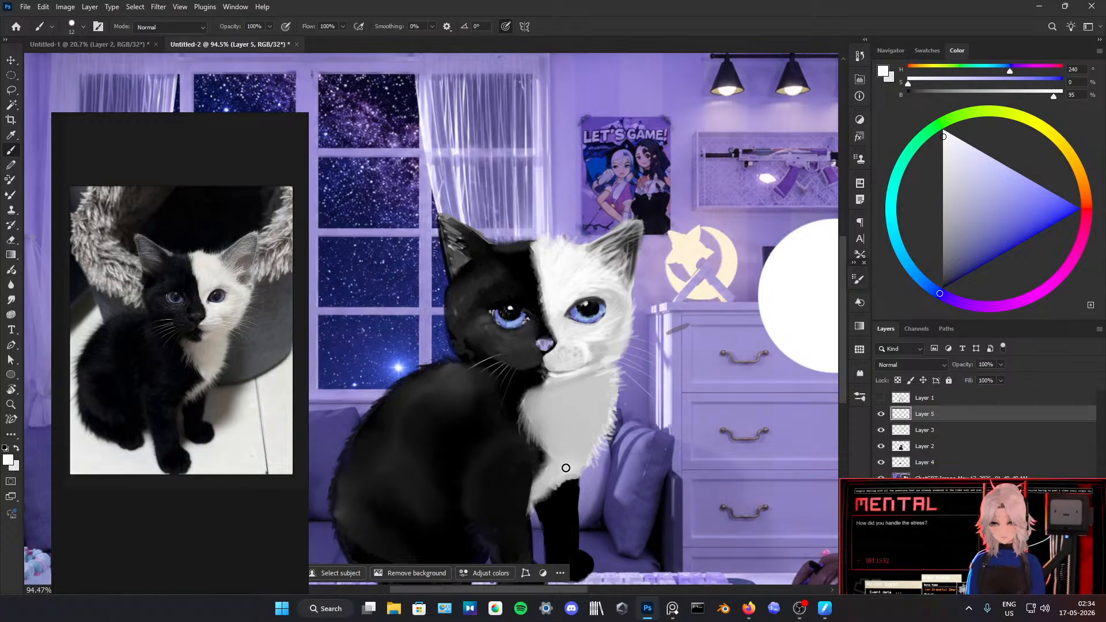
pyautogui.moveTo(570, 470); pyautogui.dragTo(578, 454)
pyautogui.moveTo(583, 460)
pyautogui.mouseDown()
pyautogui.moveTo(562, 414)
pyautogui.moveTo(555, 402)
pyautogui.moveTo(564, 428)
pyautogui.moveTo(540, 384)
pyautogui.mouseUp()
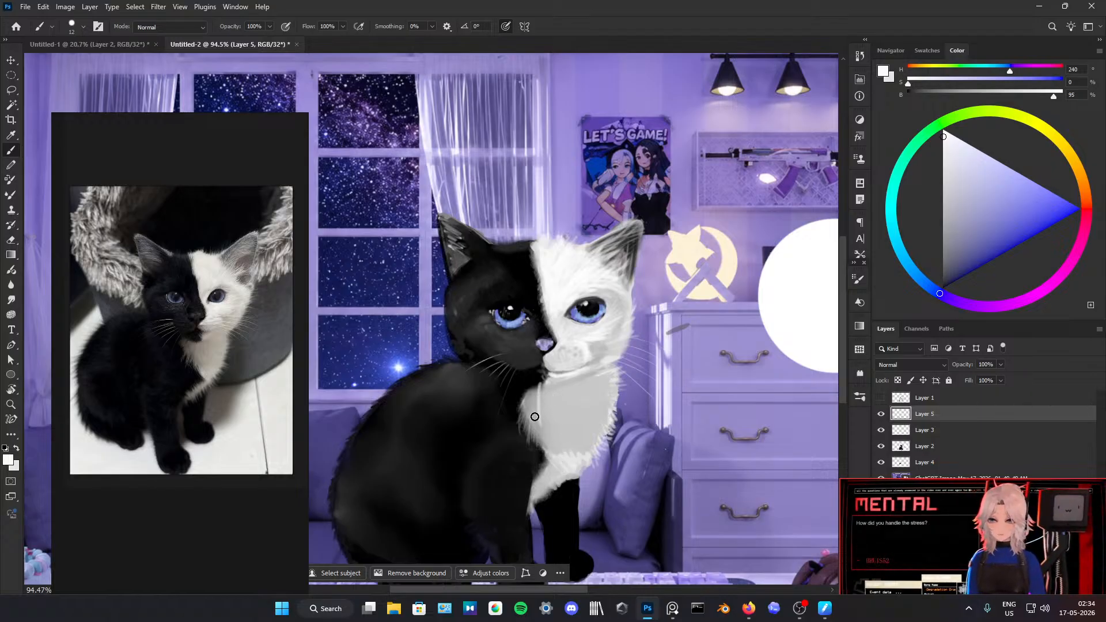
# Step: Sample grey and near-white from the lower face and brush over the upper chest to build up its fur
pyautogui.keyDown('alt'); pyautogui.click(607, 356); pyautogui.keyUp('alt')
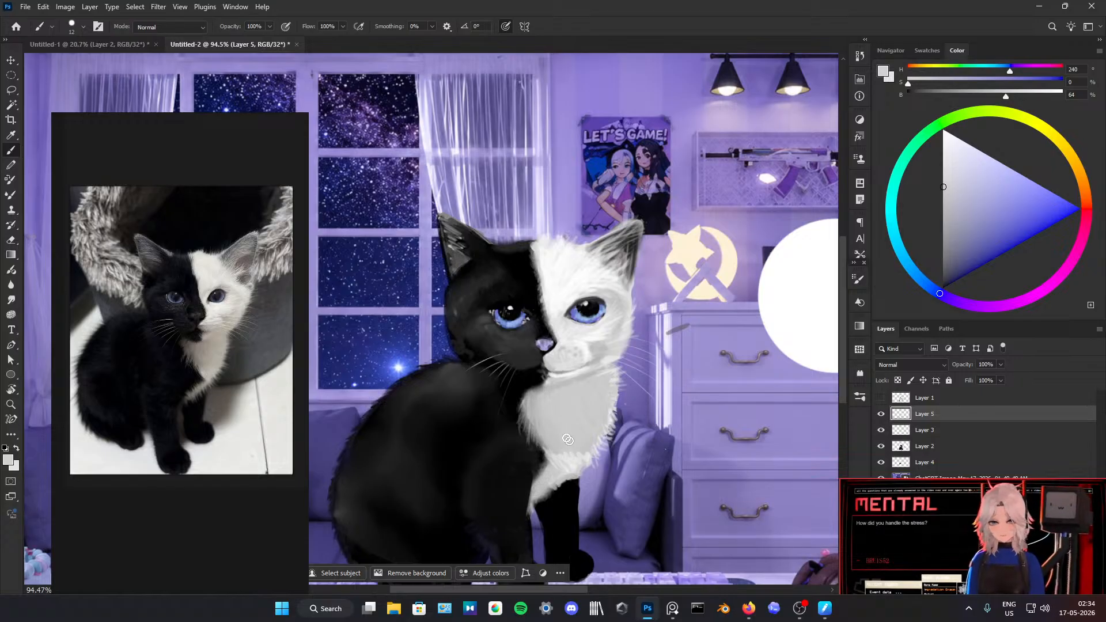
pyautogui.keyDown('alt'); pyautogui.click(585, 353); pyautogui.keyUp('alt')
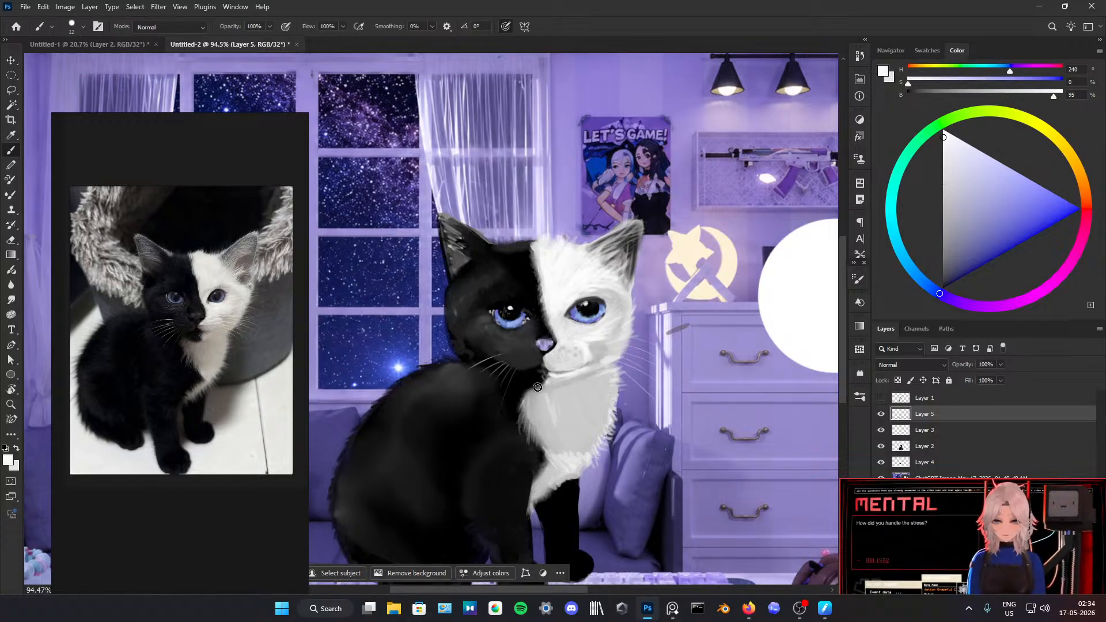
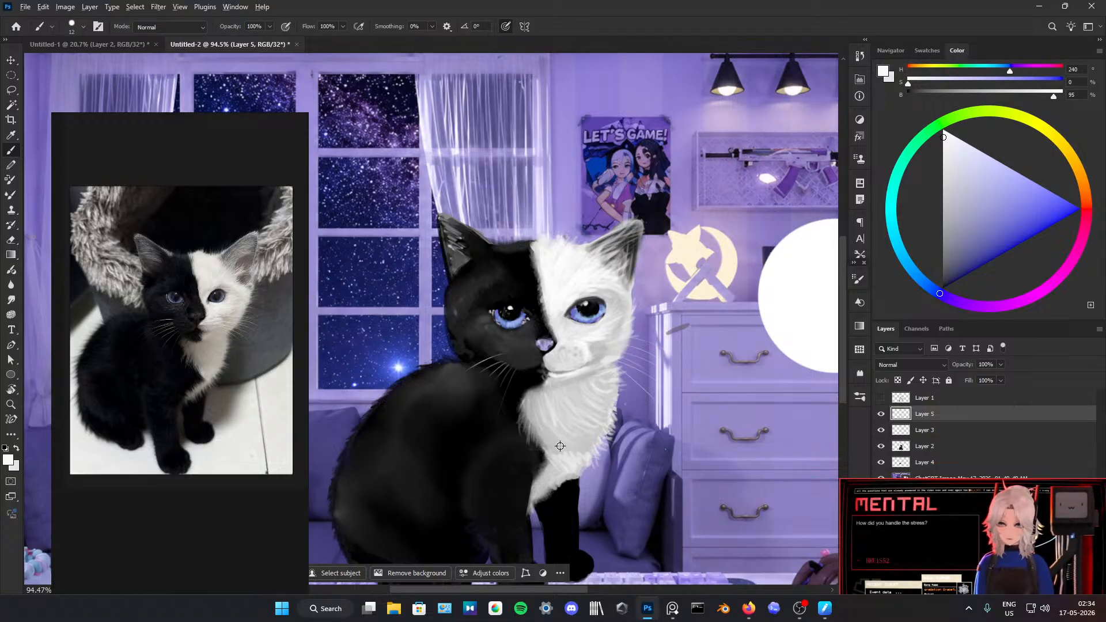
# Step: Sample grey and near-white tones from the kitten's fur and touch up the white chest and the black ear's tip
pyautogui.keyDown('alt'); pyautogui.click(562, 436); pyautogui.keyUp('alt')
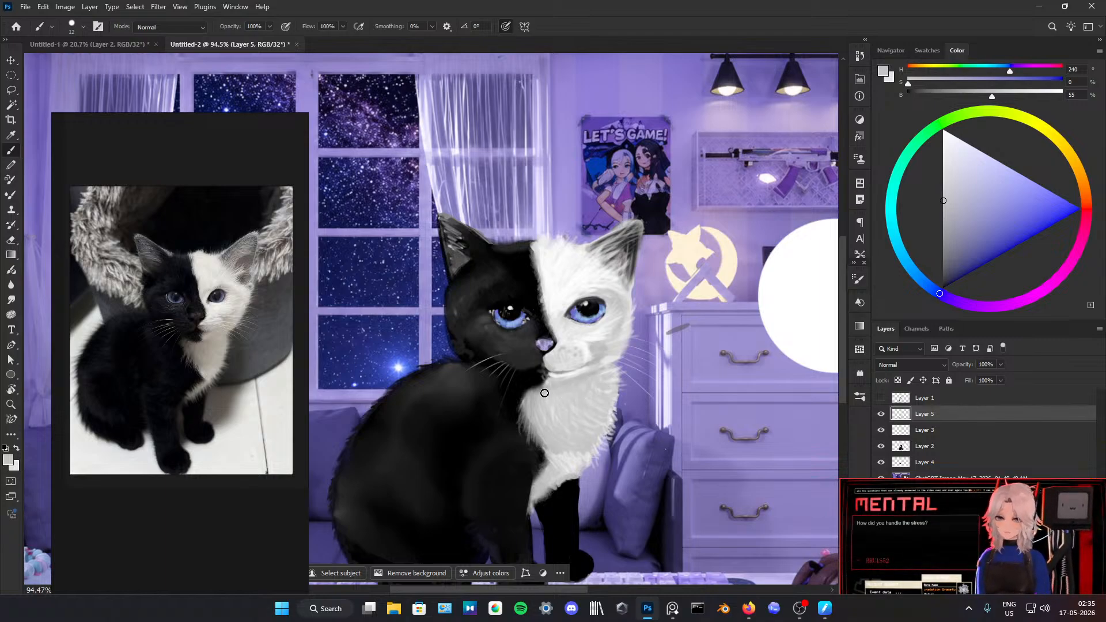
pyautogui.press('e')
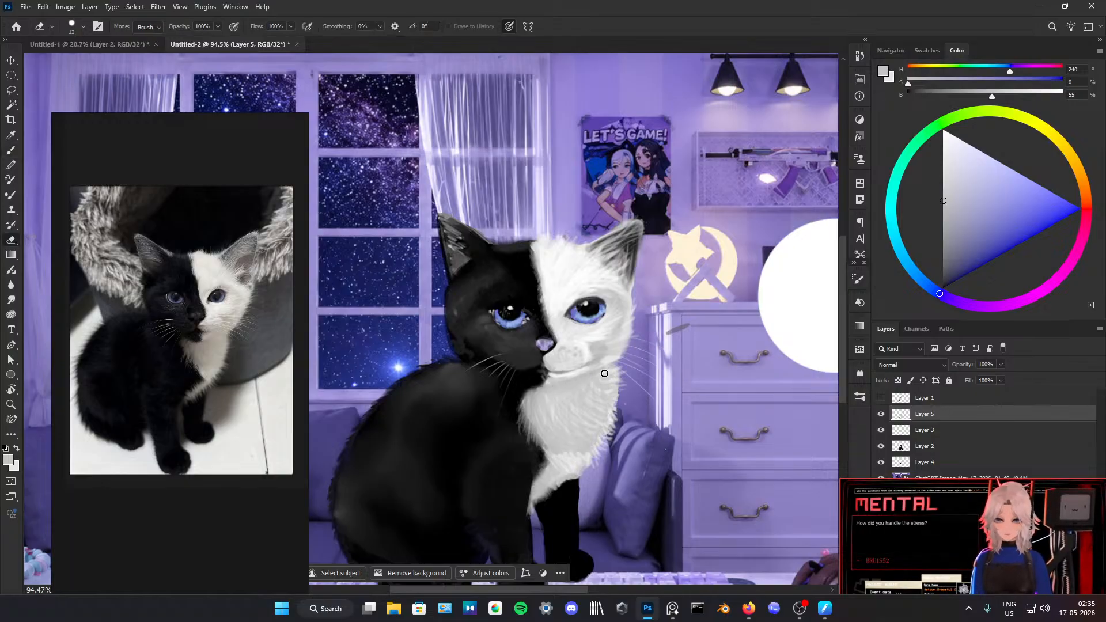
pyautogui.scroll(-5, 604, 373)
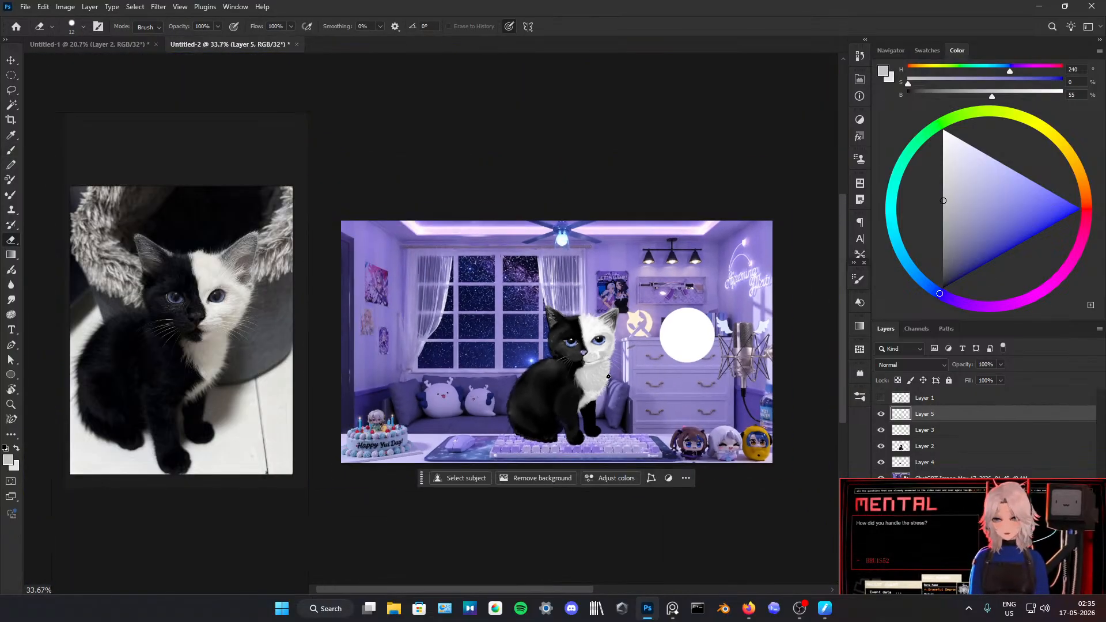
pyautogui.scroll(4, 611, 373)
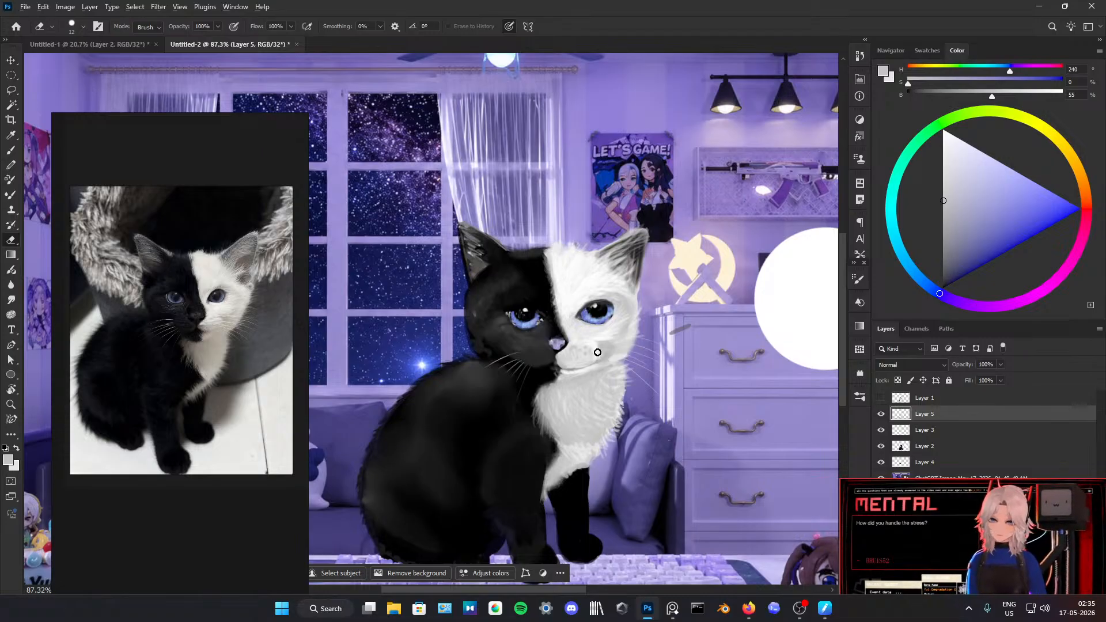
pyautogui.press('b')
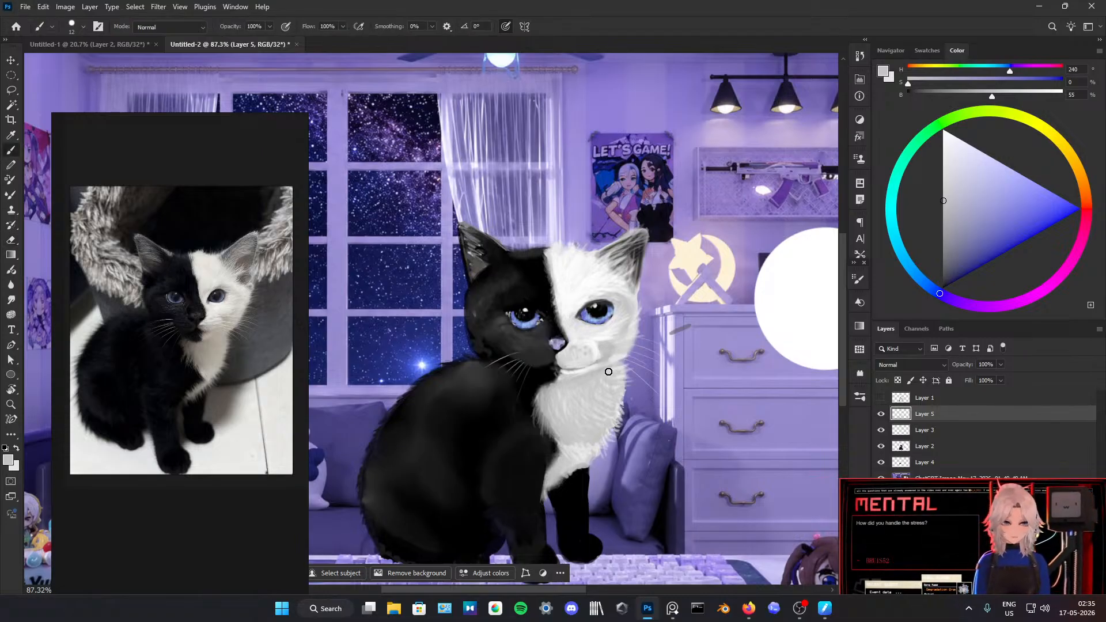
pyautogui.keyDown('alt'); pyautogui.click(602, 353); pyautogui.keyUp('alt')
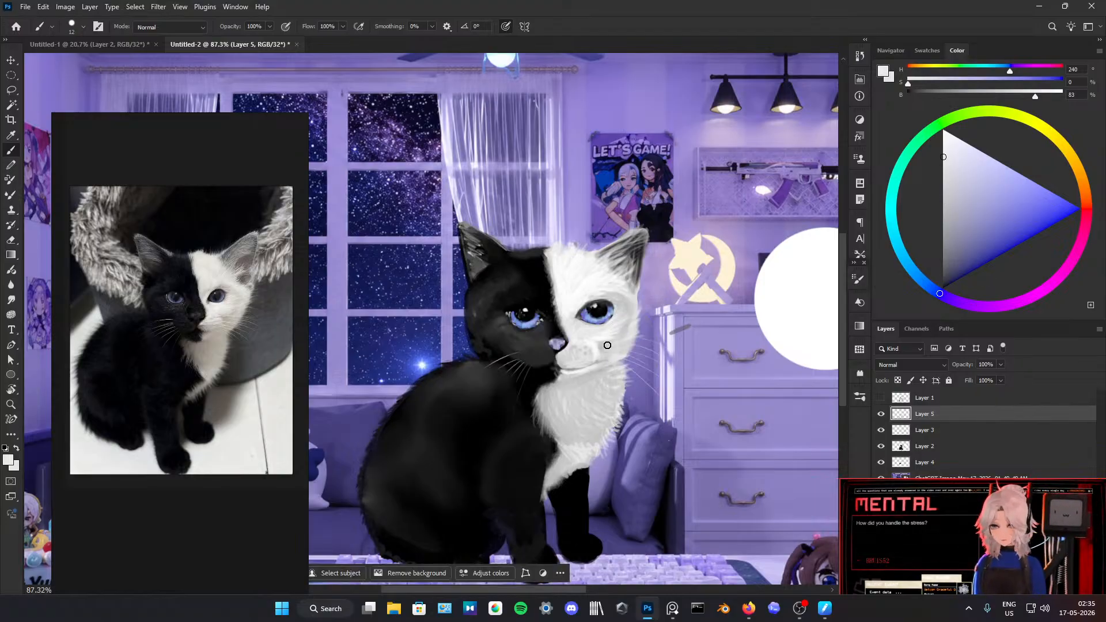
pyautogui.keyDown('alt'); pyautogui.click(528, 259); pyautogui.keyUp('alt')
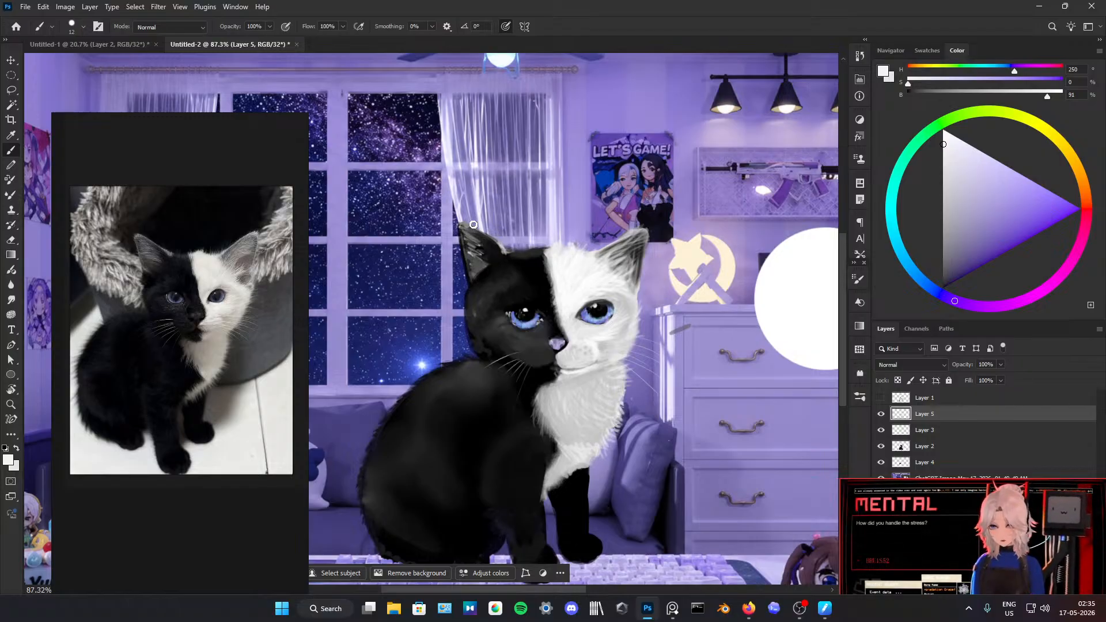
pyautogui.moveTo(473, 228)
pyautogui.mouseDown()
pyautogui.moveTo(497, 243)
pyautogui.moveTo(460, 229)
pyautogui.mouseUp()
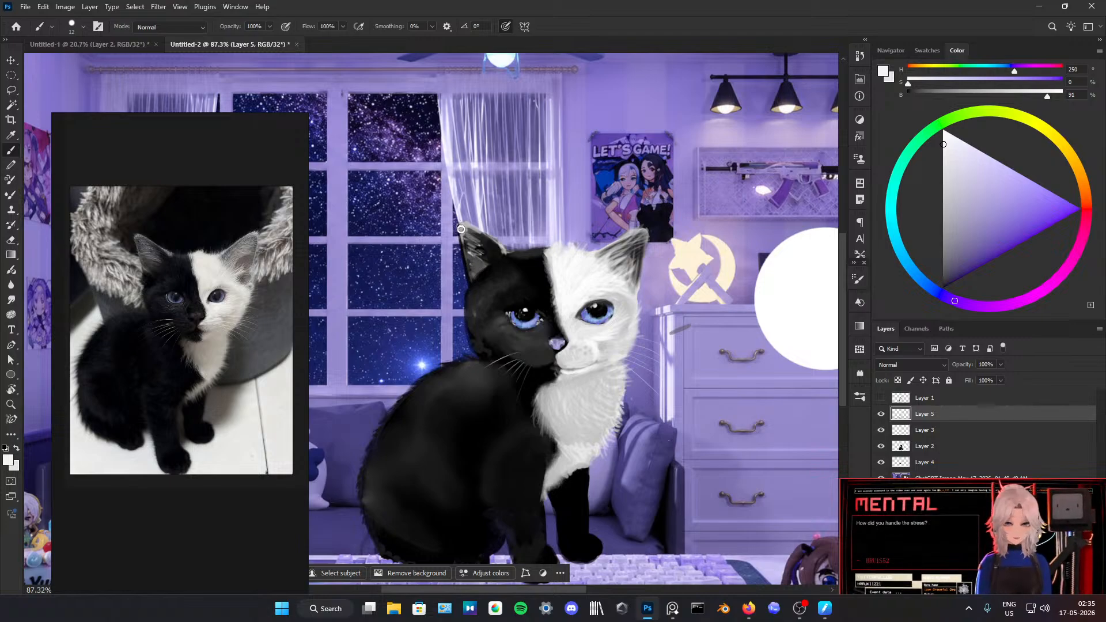
pyautogui.keyDown('alt'); pyautogui.click(558, 282); pyautogui.keyUp('alt')
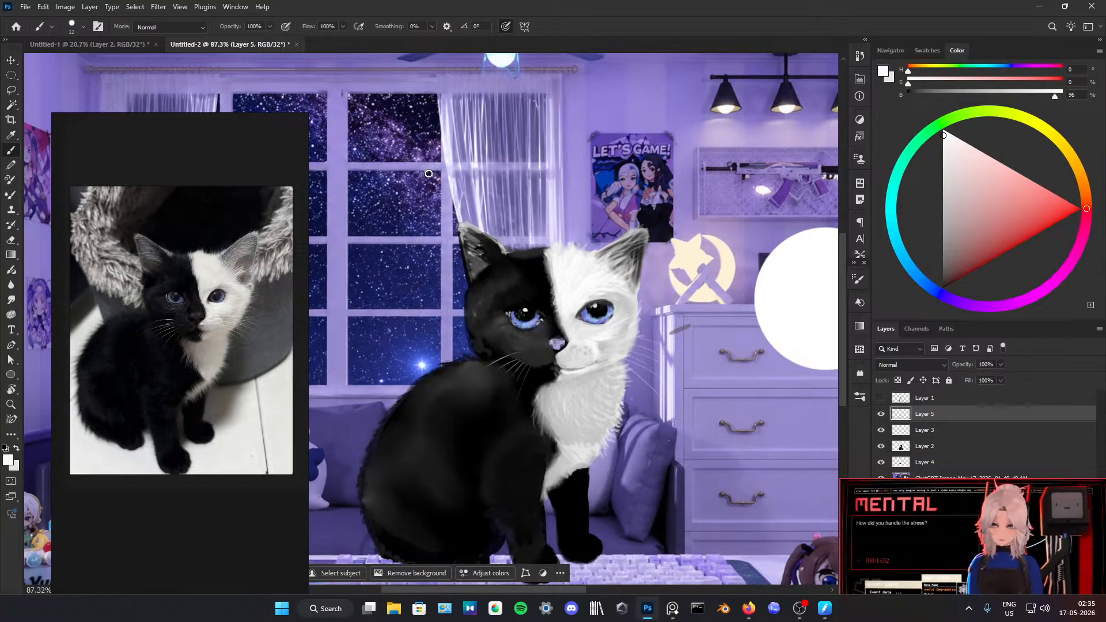
# Step: Undo the long test stroke across the kitten and set the brush colour to pure white at 100% brightness
pyautogui.moveTo(541, 188)
pyautogui.mouseDown()
pyautogui.moveTo(639, 373)
pyautogui.moveTo(600, 515)
pyautogui.mouseUp()
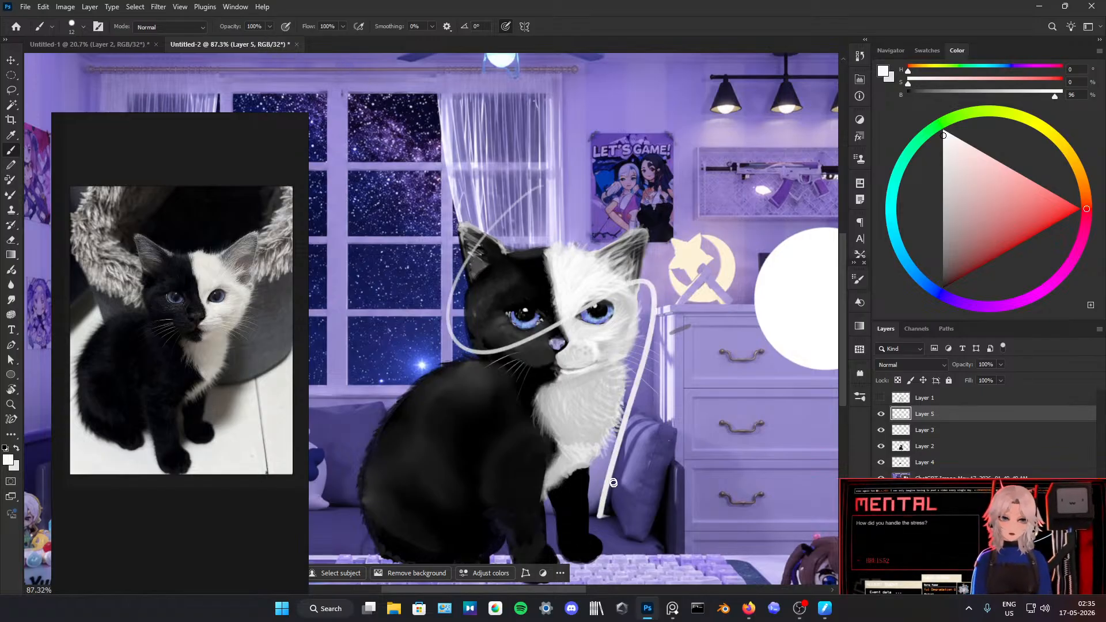
pyautogui.hotkey('ctrl', 'z')
pyautogui.moveTo(946, 183); pyautogui.dragTo(943, 131)
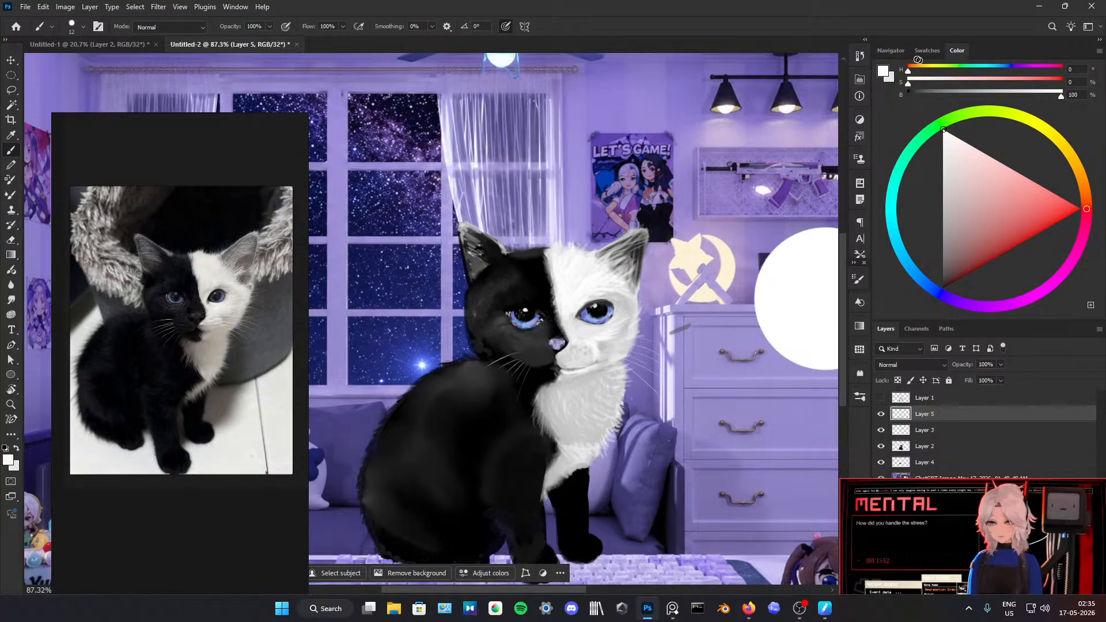
pyautogui.moveTo(495, 254)
pyautogui.mouseDown()
pyautogui.moveTo(518, 357)
pyautogui.moveTo(556, 314)
pyautogui.mouseUp()
pyautogui.moveTo(608, 291); pyautogui.dragTo(673, 408)
pyautogui.hotkey('ctrl', 'z')
pyautogui.hotkey('ctrl', 'z')
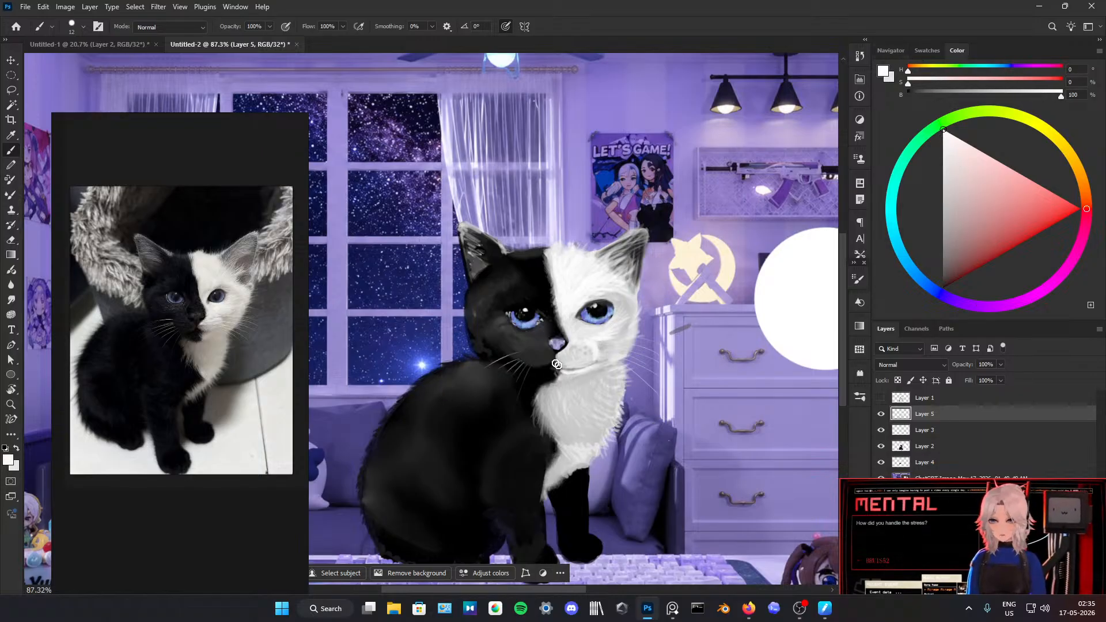
pyautogui.moveTo(674, 227)
pyautogui.mouseDown()
pyautogui.moveTo(518, 317)
pyautogui.moveTo(640, 340)
pyautogui.mouseUp()
pyautogui.hotkey('ctrl', 'z')
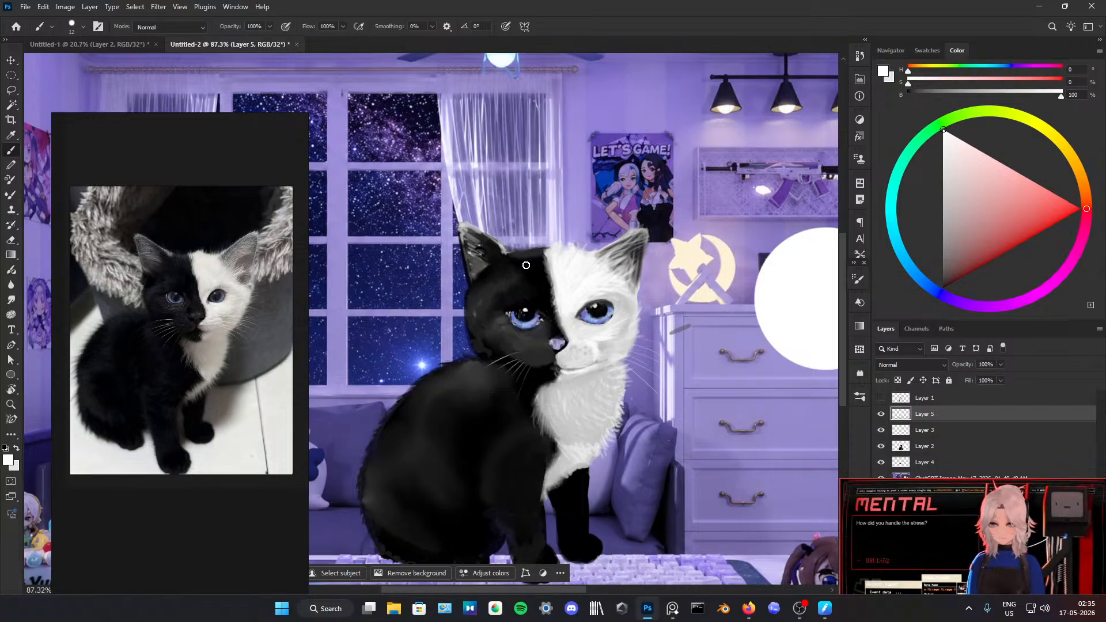
pyautogui.moveTo(536, 427)
pyautogui.mouseDown()
pyautogui.moveTo(521, 309)
pyautogui.moveTo(614, 469)
pyautogui.mouseUp()
pyautogui.hotkey('ctrl', 'z')
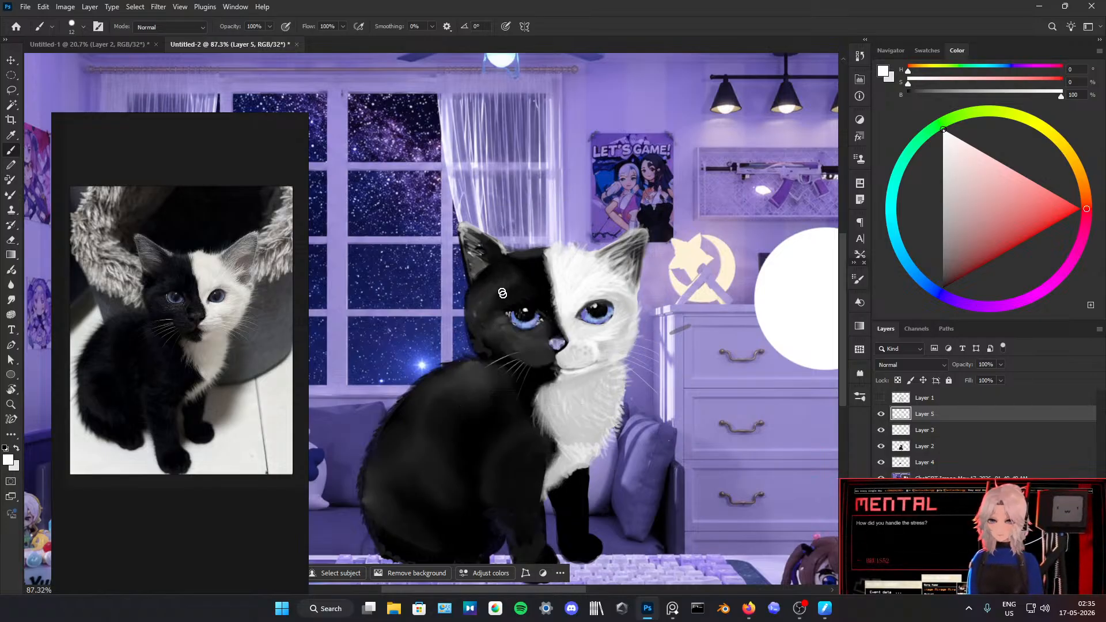
# Step: Turn off Smoothing in the brush settings and test the brush with white strokes over the kitten, undoing each one
pyautogui.click(857, 280)
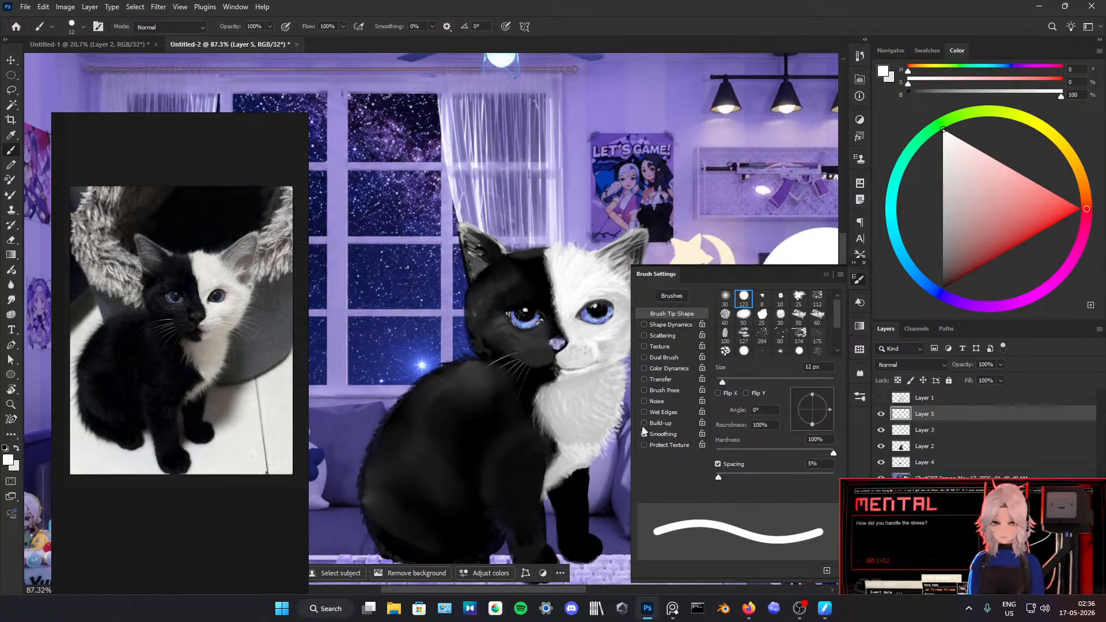
pyautogui.click(825, 275)
pyautogui.moveTo(507, 294)
pyautogui.mouseDown()
pyautogui.moveTo(559, 386)
pyautogui.moveTo(703, 397)
pyautogui.mouseUp()
pyautogui.hotkey('ctrl', 'z')
pyautogui.moveTo(606, 334)
pyautogui.mouseDown()
pyautogui.moveTo(512, 305)
pyautogui.moveTo(554, 405)
pyautogui.mouseUp()
pyautogui.hotkey('ctrl', 'z')
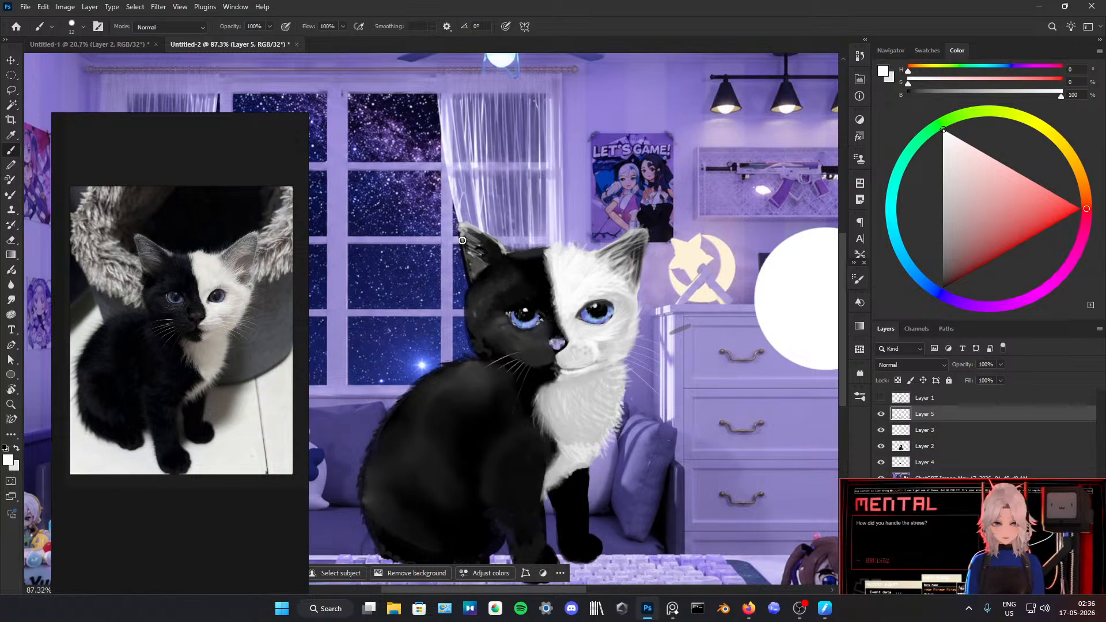
pyautogui.moveTo(482, 303); pyautogui.dragTo(521, 321)
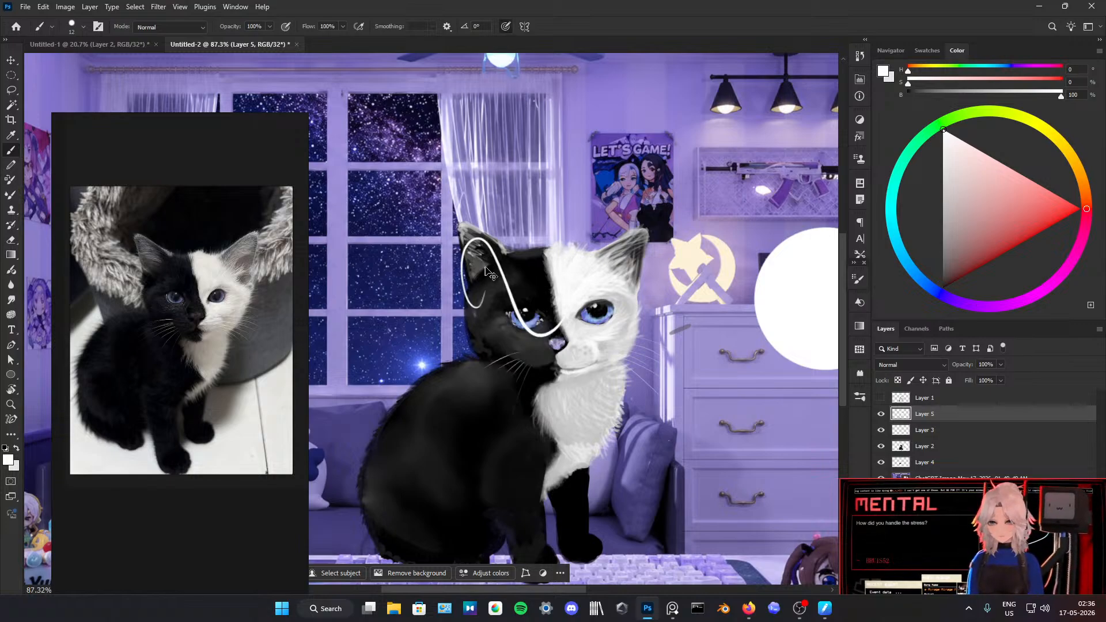
pyautogui.hotkey('ctrl', 'z')
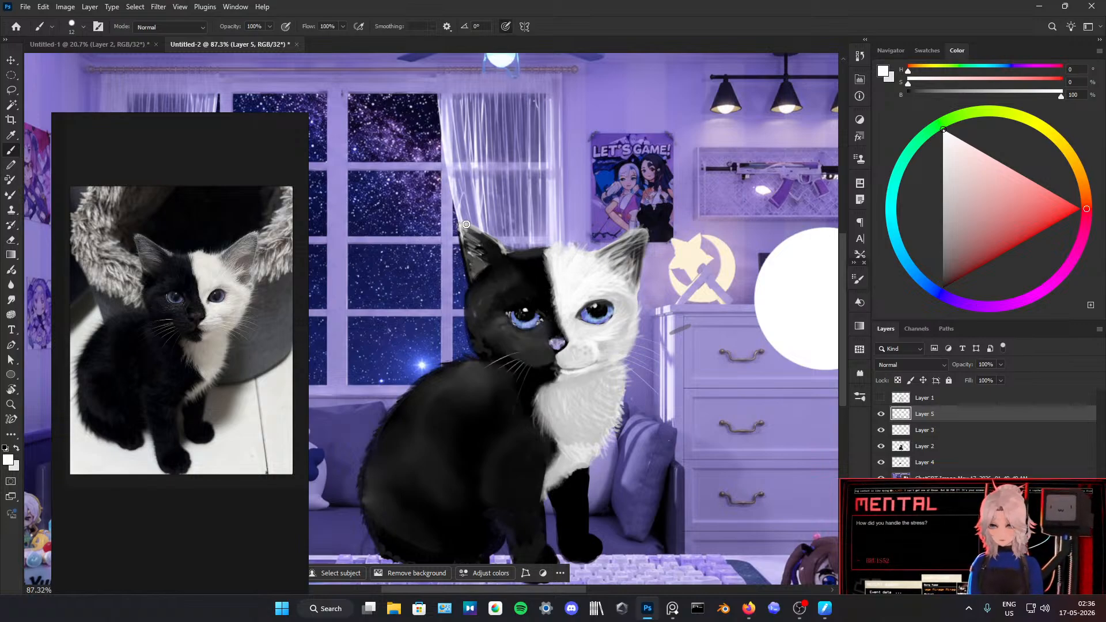
# Step: Brush thin pure-white highlights along the rims of the black ear and the white-side ear
pyautogui.moveTo(465, 224); pyautogui.dragTo(502, 248)
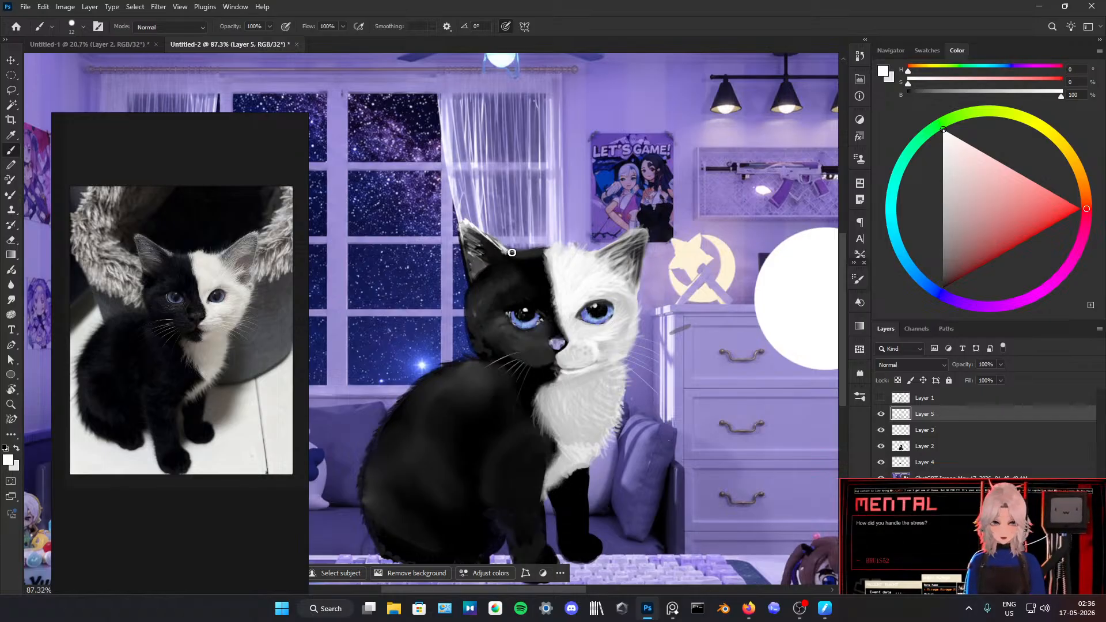
pyautogui.moveTo(464, 239); pyautogui.dragTo(472, 278)
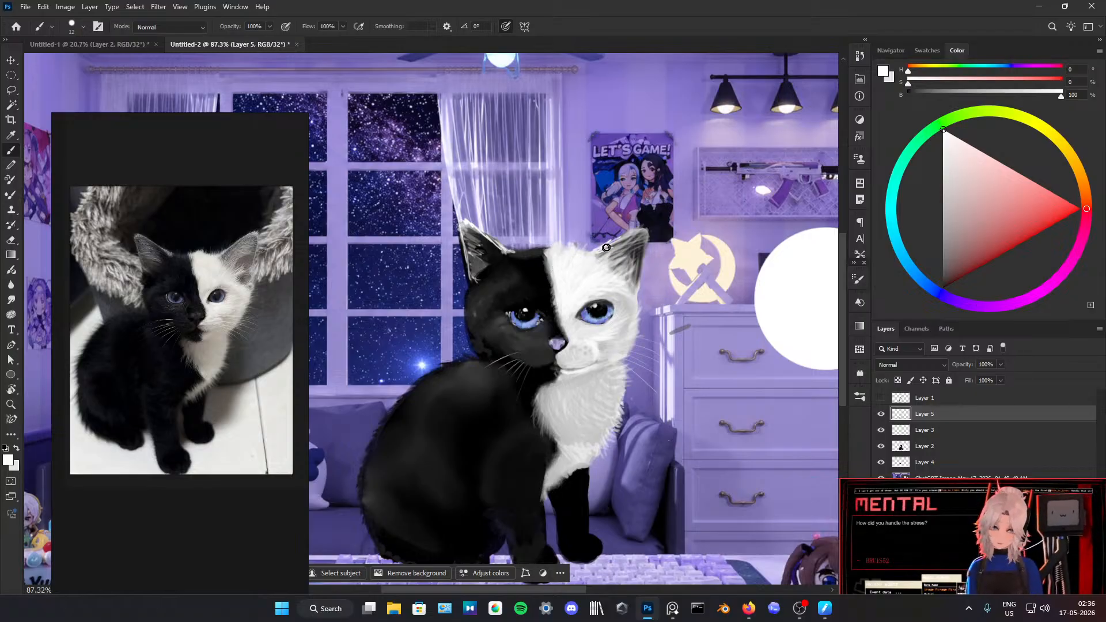
pyautogui.moveTo(635, 233)
pyautogui.mouseDown()
pyautogui.moveTo(648, 230)
pyautogui.moveTo(637, 302)
pyautogui.mouseUp()
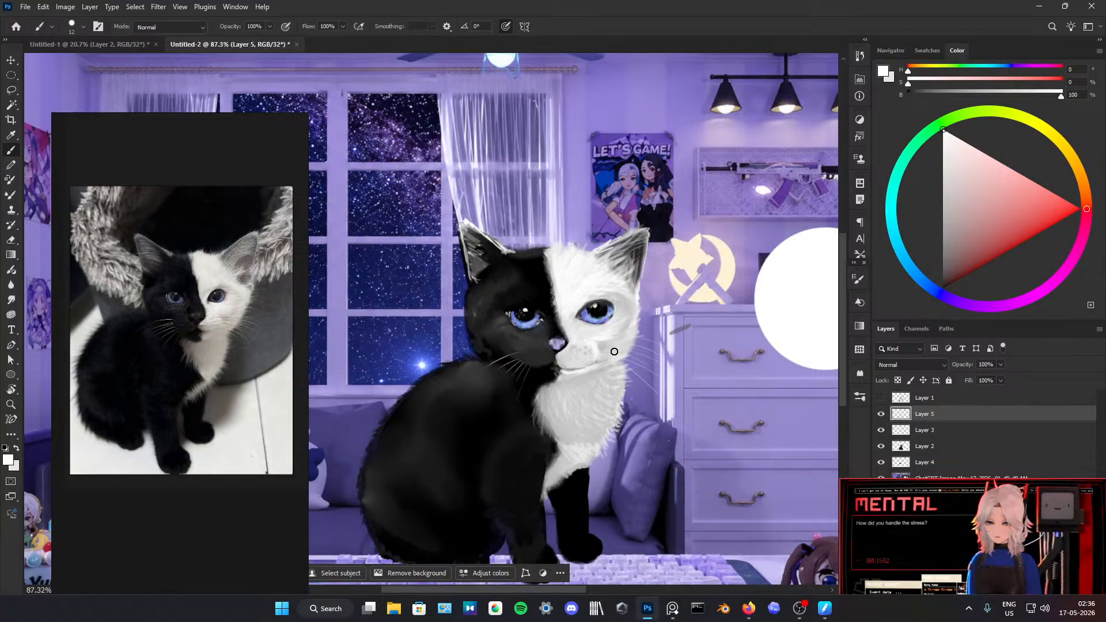
# Step: Paint long curved white whiskers from the white side of the muzzle out past the cheek, redoing misplaced strokes
pyautogui.moveTo(608, 344); pyautogui.dragTo(667, 340)
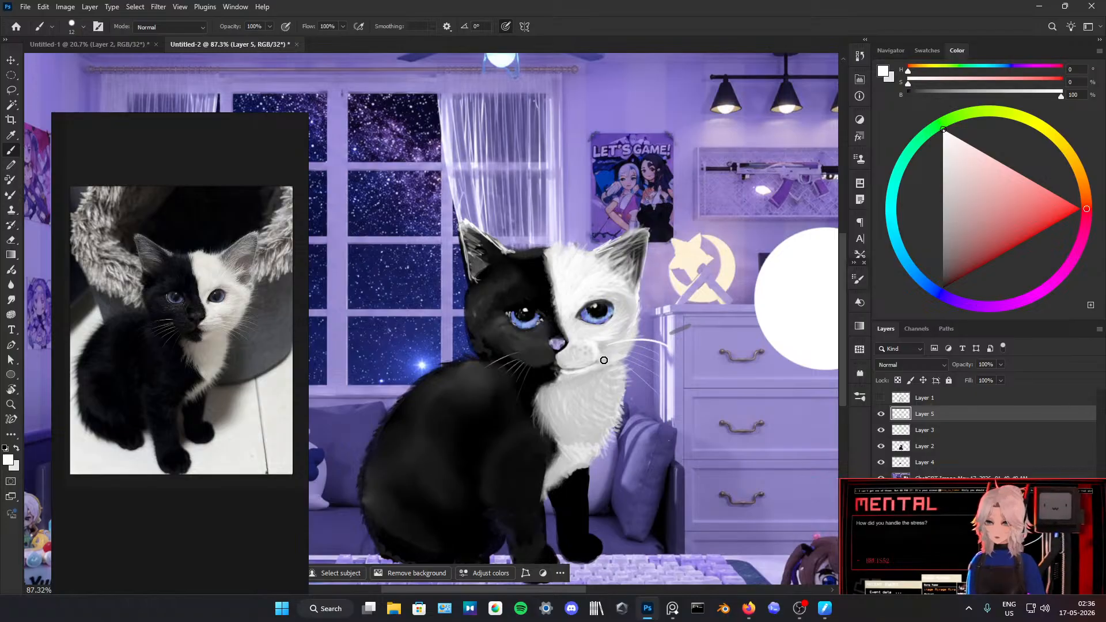
pyautogui.hotkey('ctrl', 'z')
pyautogui.moveTo(582, 352)
pyautogui.mouseDown()
pyautogui.moveTo(668, 345)
pyautogui.moveTo(619, 349)
pyautogui.moveTo(656, 359)
pyautogui.moveTo(668, 377)
pyautogui.mouseUp()
pyautogui.hotkey('ctrl', 'z')
pyautogui.hotkey('ctrl', 'z')
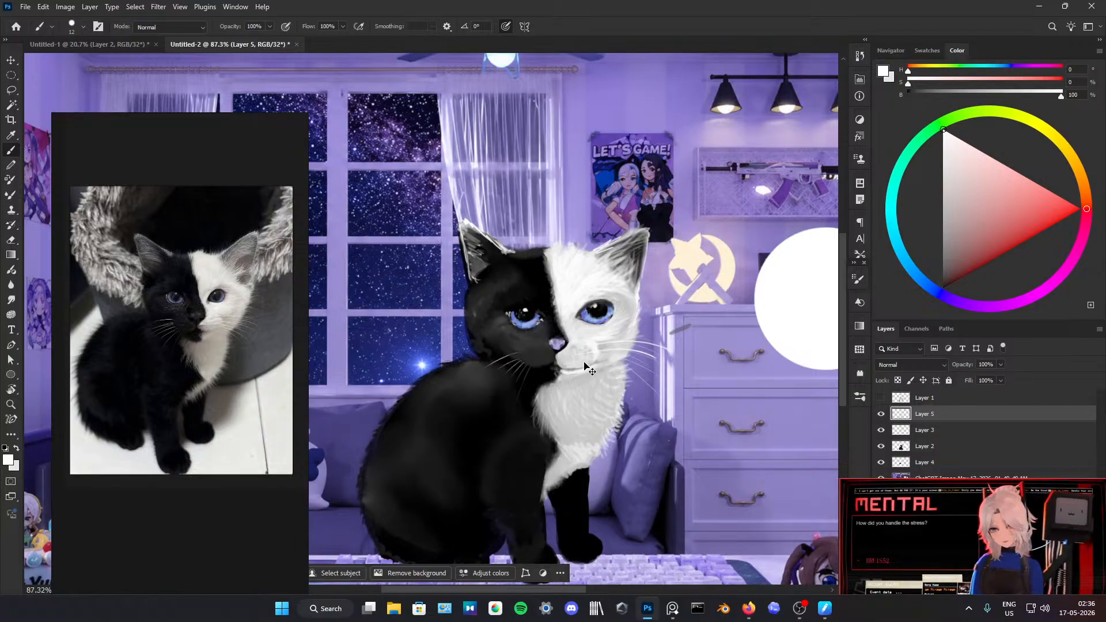
pyautogui.moveTo(599, 354); pyautogui.dragTo(652, 377)
pyautogui.hotkey('ctrl', 'z')
pyautogui.moveTo(593, 356); pyautogui.dragTo(660, 373)
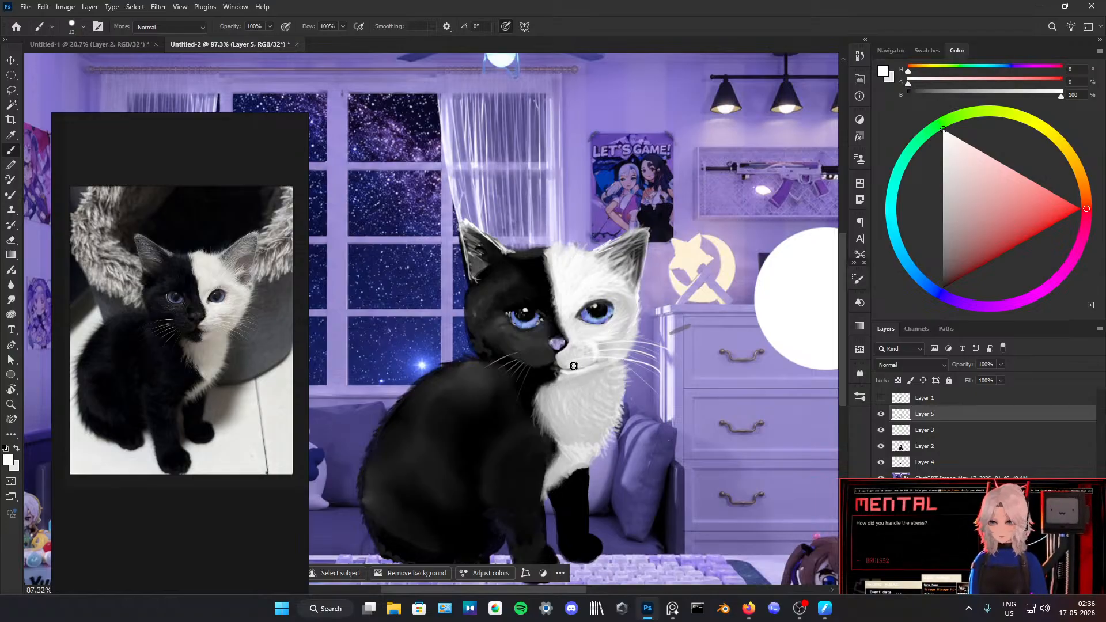
pyautogui.moveTo(578, 363); pyautogui.dragTo(662, 382)
pyautogui.hotkey('ctrl', 'z')
pyautogui.moveTo(580, 363); pyautogui.dragTo(655, 390)
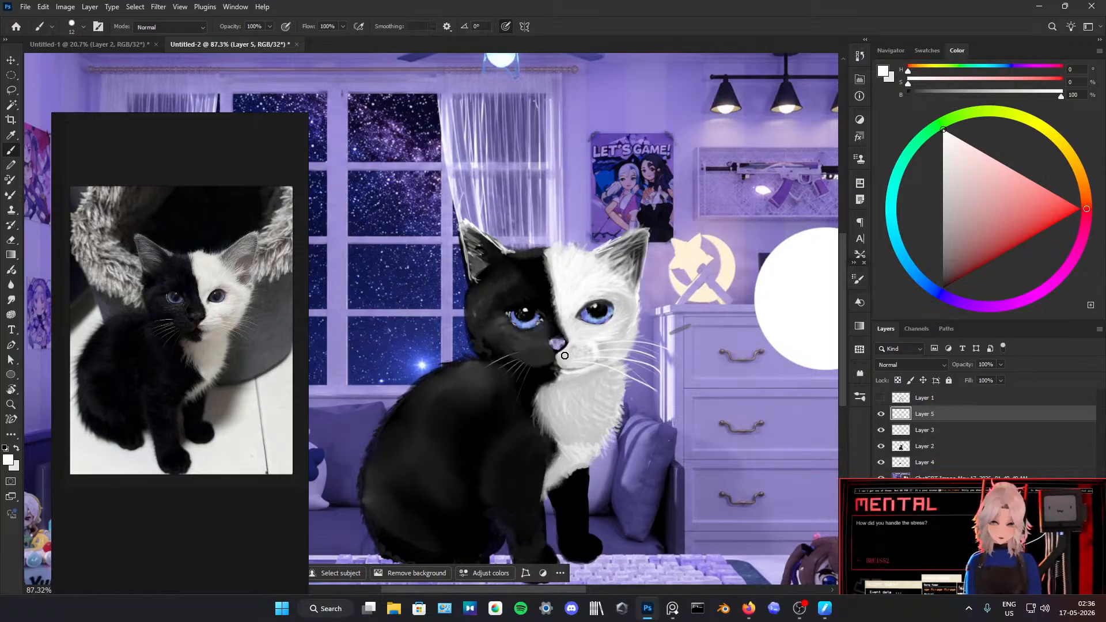
pyautogui.moveTo(544, 347); pyautogui.dragTo(449, 393)
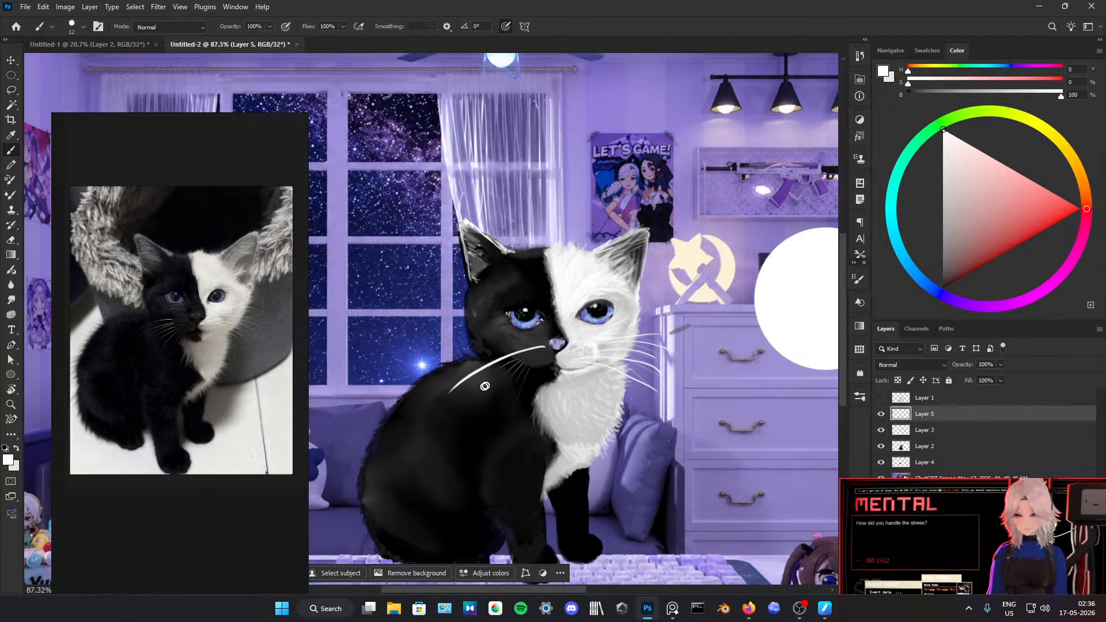
pyautogui.hotkey('ctrl', 'z')
pyautogui.moveTo(538, 347); pyautogui.dragTo(429, 411)
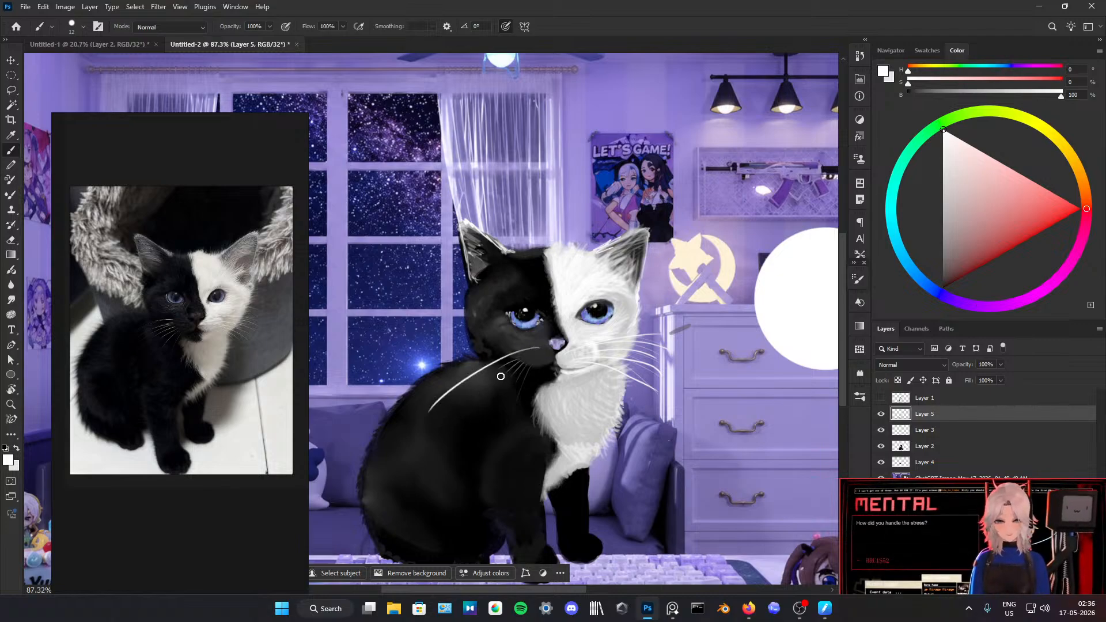
pyautogui.hotkey('ctrl', 'z')
pyautogui.moveTo(526, 356); pyautogui.dragTo(449, 413)
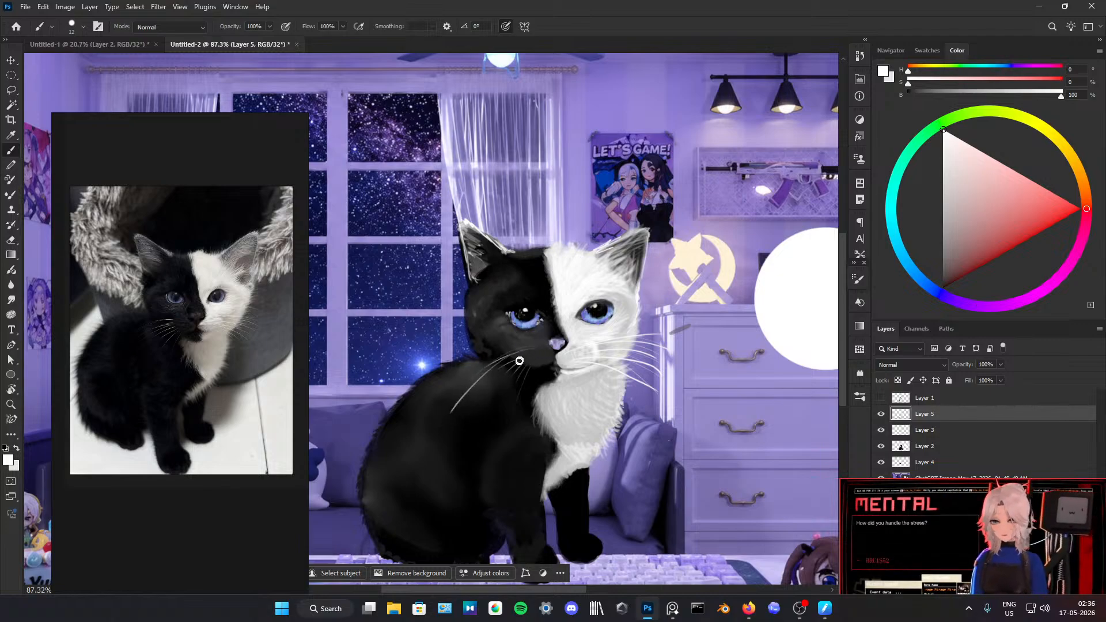
pyautogui.hotkey('ctrl', 'z')
pyautogui.moveTo(530, 351); pyautogui.dragTo(478, 385)
pyautogui.moveTo(528, 359); pyautogui.dragTo(477, 406)
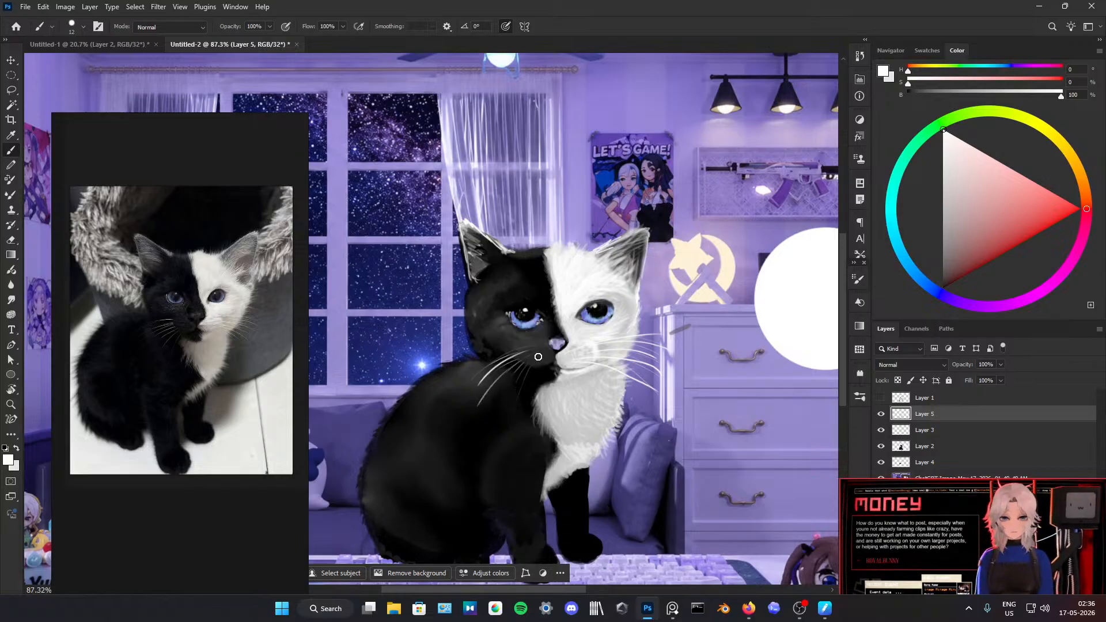
pyautogui.moveTo(526, 362)
pyautogui.mouseDown()
pyautogui.moveTo(499, 408)
pyautogui.moveTo(508, 413)
pyautogui.mouseUp()
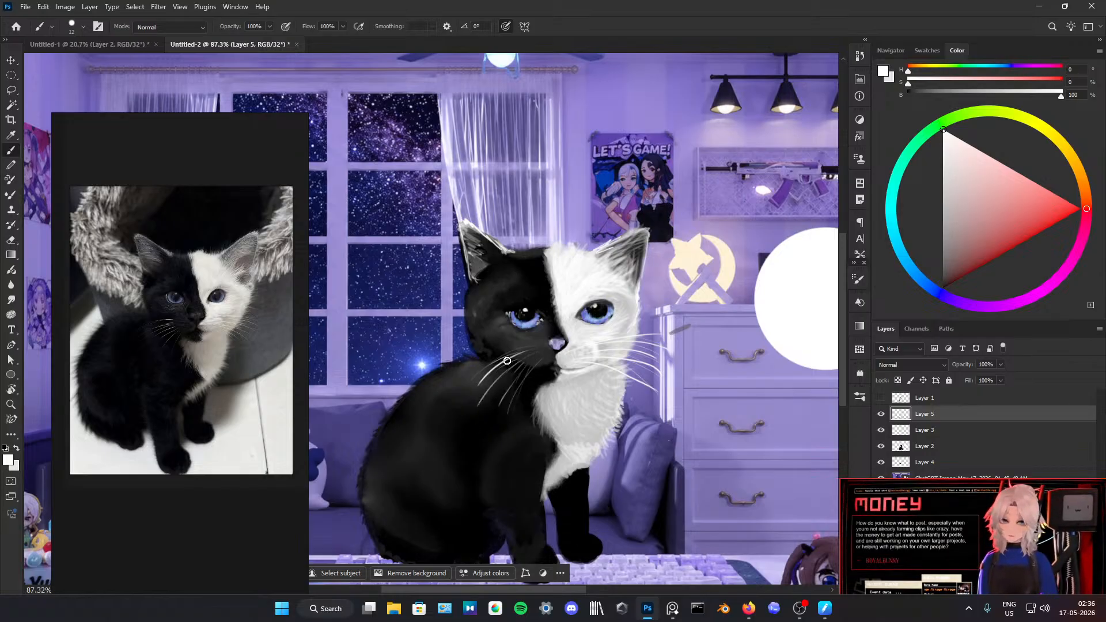
pyautogui.hotkey('ctrl', 'z')
pyautogui.hotkey('ctrl', 'z')
pyautogui.hotkey('ctrl', 'z')
pyautogui.hotkey('ctrl', 'z')
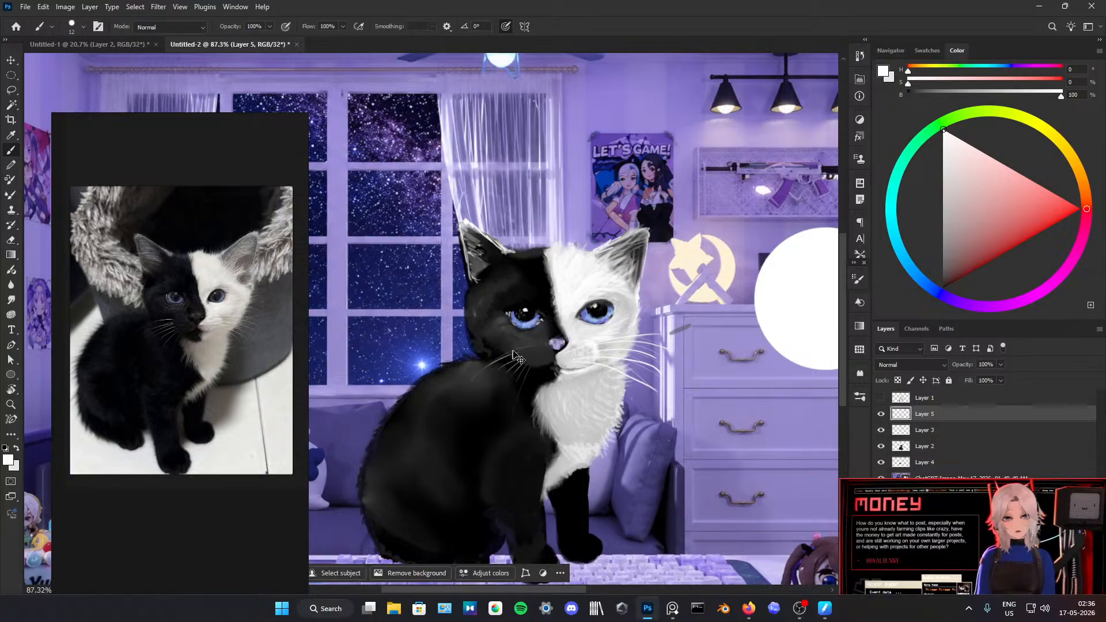
# Step: Paint the upper white whiskers curving from the black side of the muzzle down over the shoulder, redoing misplaced strokes
pyautogui.moveTo(529, 349); pyautogui.dragTo(447, 394)
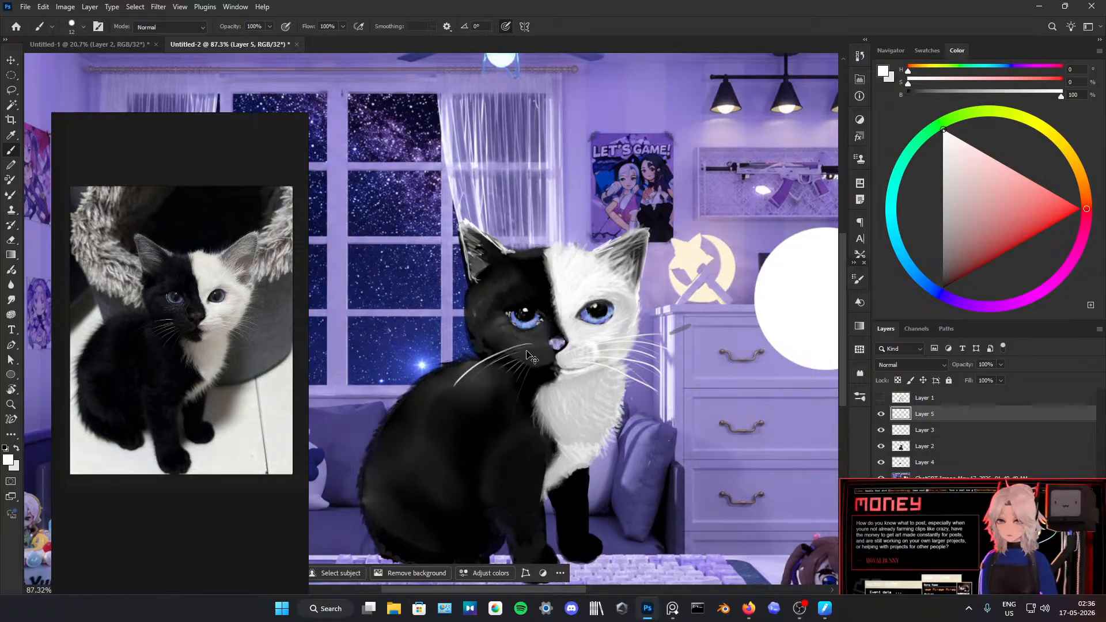
pyautogui.hotkey('ctrl', 'z')
pyautogui.moveTo(529, 345); pyautogui.dragTo(458, 388)
pyautogui.hotkey('ctrl', 'z')
pyautogui.moveTo(529, 345); pyautogui.dragTo(458, 384)
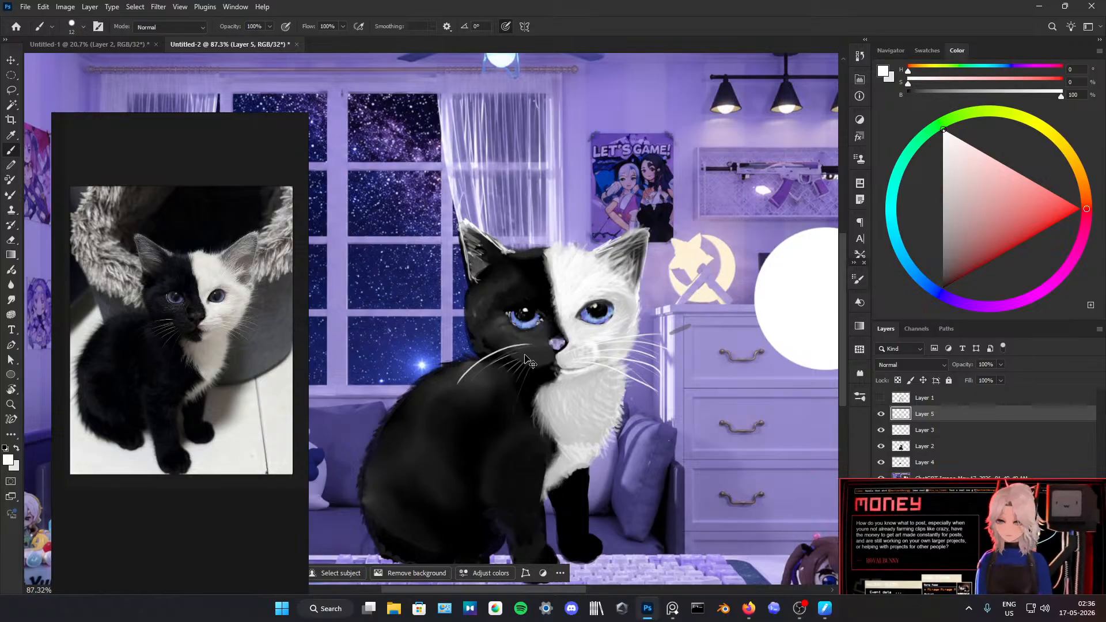
pyautogui.hotkey('ctrl', 'z')
pyautogui.moveTo(530, 345); pyautogui.dragTo(459, 385)
pyautogui.moveTo(532, 349); pyautogui.dragTo(472, 383)
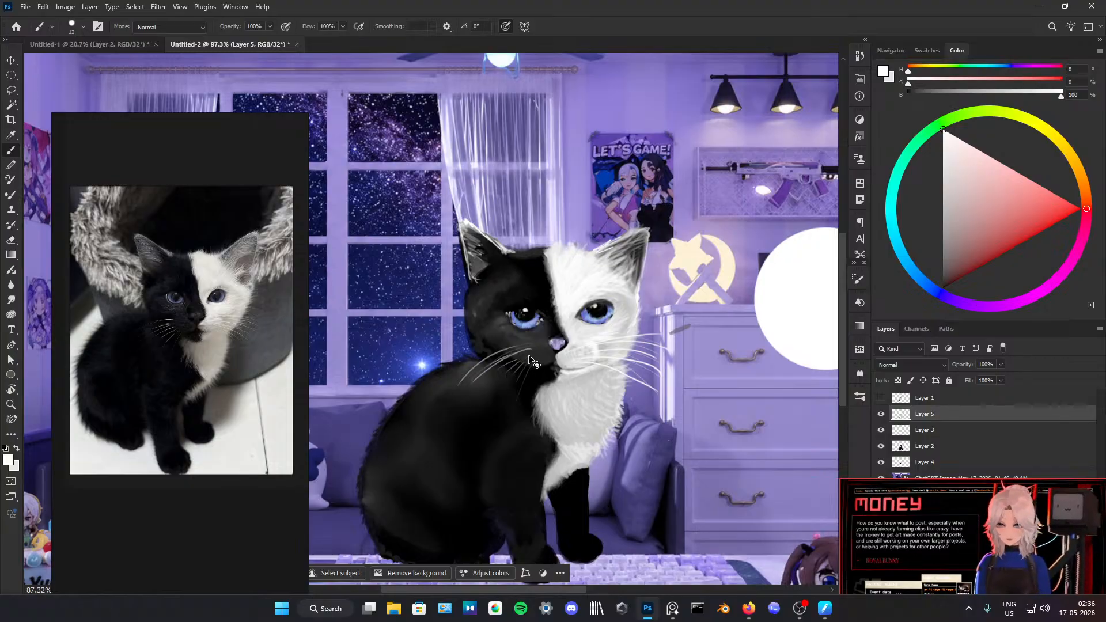
pyautogui.hotkey('ctrl', 'z')
pyautogui.moveTo(531, 352); pyautogui.dragTo(456, 404)
# Step: Add lower, steeper white whiskers below the first ones on the black side of the muzzle, redoing misplaced strokes
pyautogui.moveTo(538, 351)
pyautogui.mouseDown()
pyautogui.moveTo(489, 386)
pyautogui.moveTo(516, 370)
pyautogui.moveTo(489, 401)
pyautogui.mouseUp()
pyautogui.hotkey('ctrl', 'z')
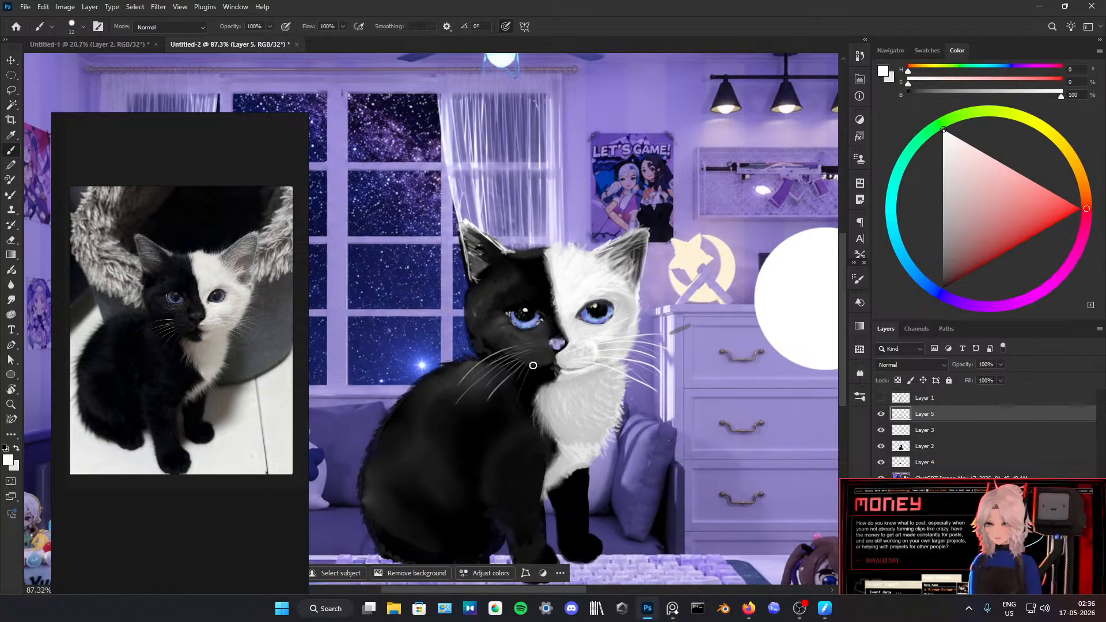
pyautogui.moveTo(541, 355); pyautogui.dragTo(498, 401)
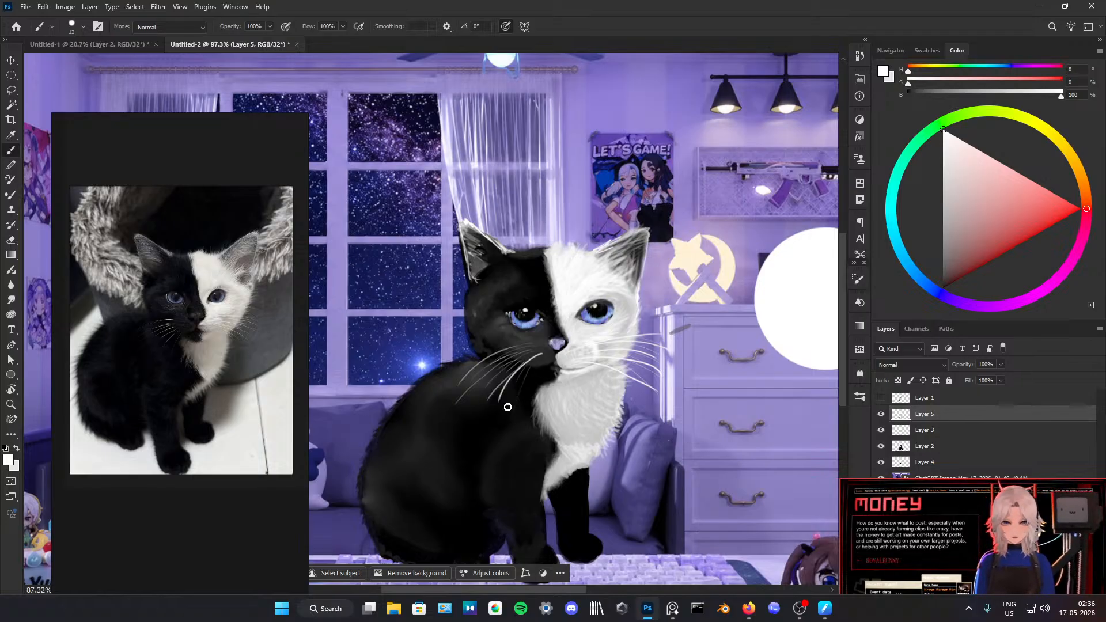
pyautogui.hotkey('ctrl', 'z')
pyautogui.moveTo(540, 359); pyautogui.dragTo(496, 403)
pyautogui.hotkey('ctrl', 'z')
pyautogui.moveTo(538, 358); pyautogui.dragTo(487, 415)
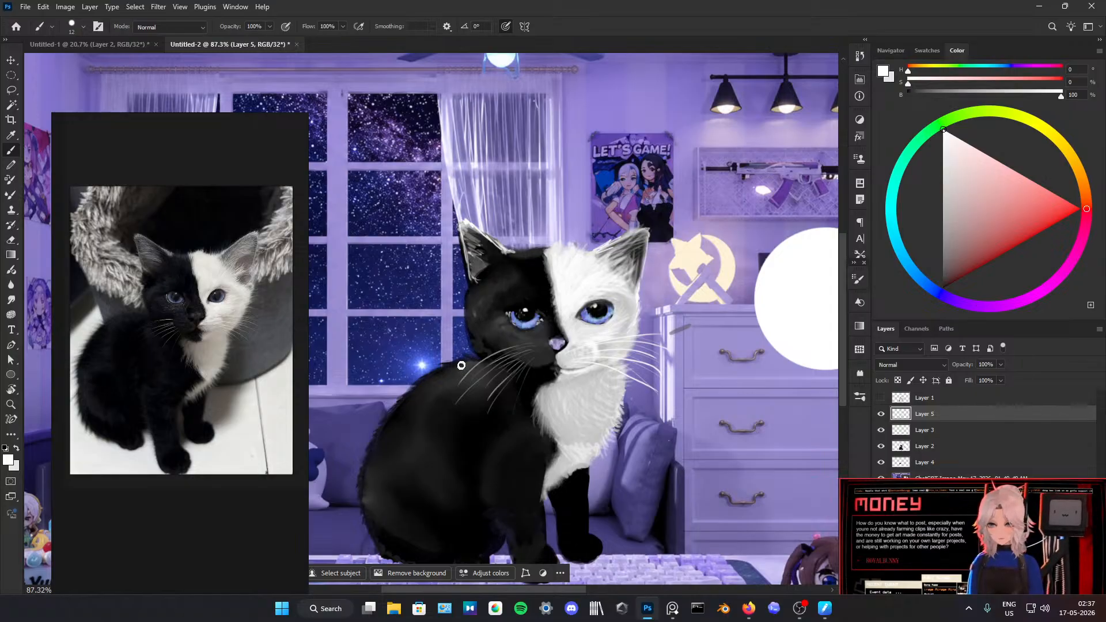
# Step: Brush thin white zigzag fur lines on the black side of the head and along the back down to the haunch
pyautogui.moveTo(497, 281); pyautogui.dragTo(476, 315)
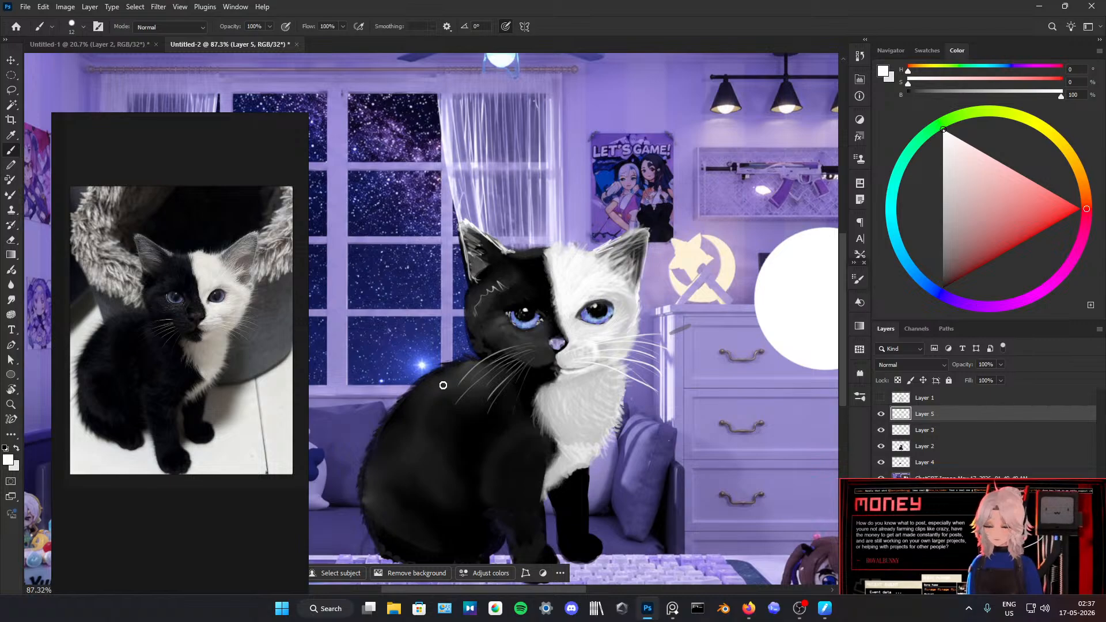
pyautogui.moveTo(439, 386); pyautogui.dragTo(414, 432)
pyautogui.hotkey('ctrl', 'z')
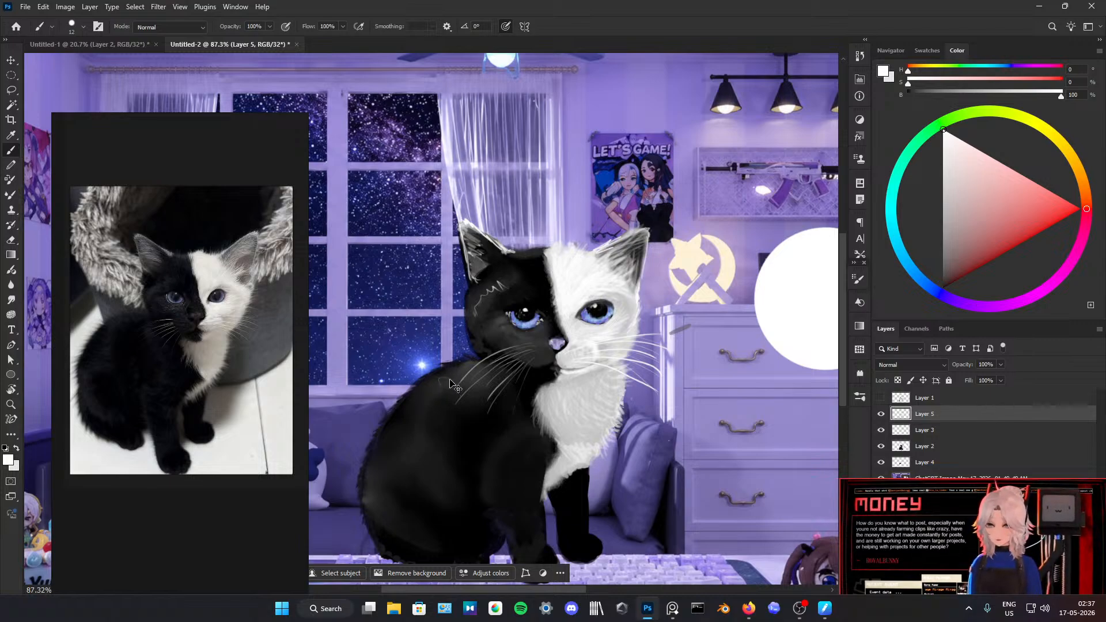
pyautogui.moveTo(446, 378)
pyautogui.mouseDown()
pyautogui.moveTo(405, 452)
pyautogui.moveTo(363, 489)
pyautogui.moveTo(380, 538)
pyautogui.moveTo(420, 548)
pyautogui.mouseUp()
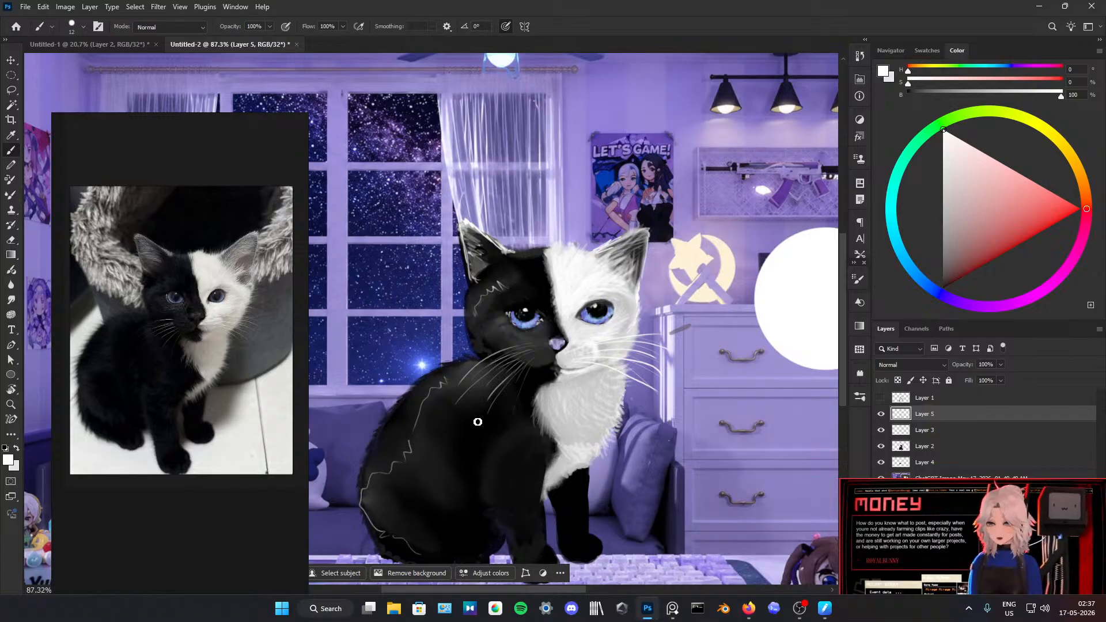
# Step: Brush jagged white fur lines down the kitten's near shoulder and front leg, replacing the first attempts
pyautogui.moveTo(493, 412)
pyautogui.mouseDown()
pyautogui.moveTo(483, 473)
pyautogui.moveTo(490, 491)
pyautogui.moveTo(548, 494)
pyautogui.mouseUp()
pyautogui.scroll(-5, 549, 493)
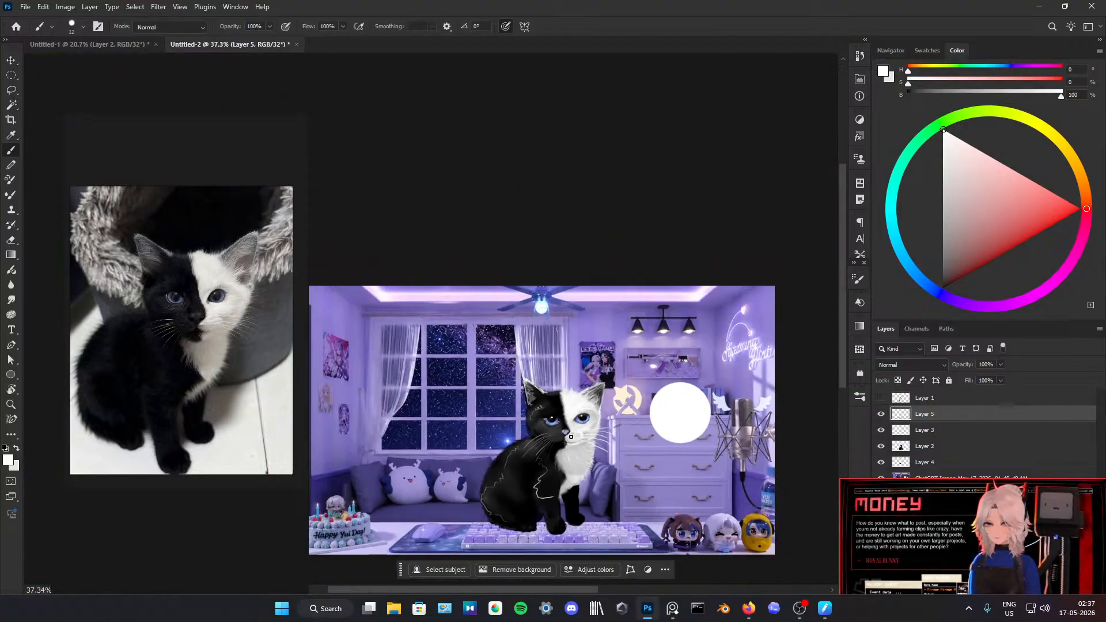
pyautogui.scroll(3, 565, 424)
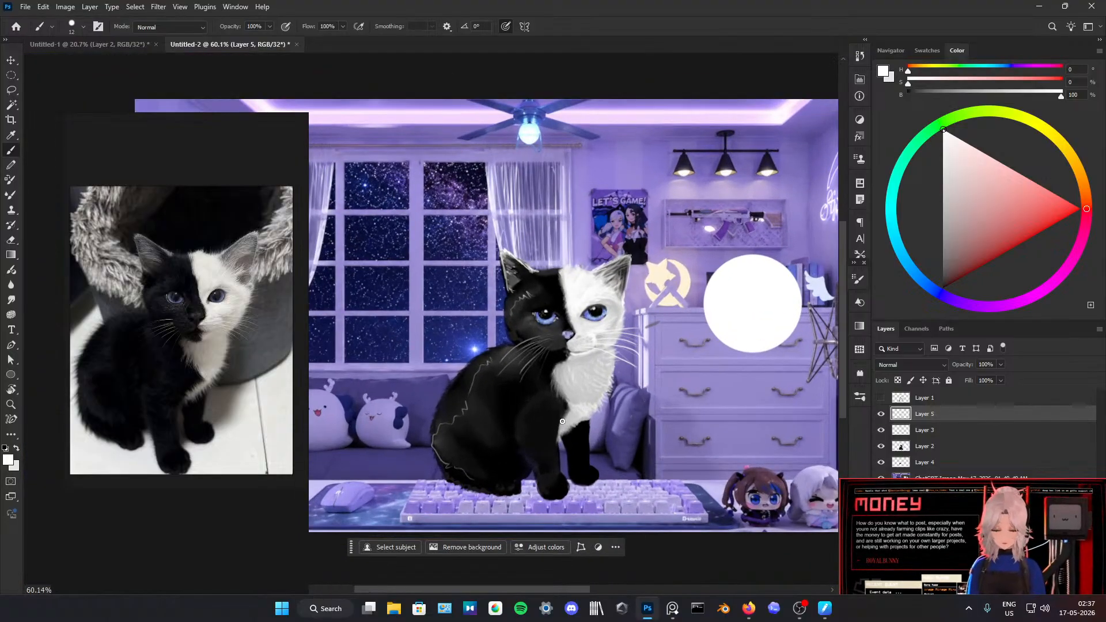
pyautogui.moveTo(525, 359)
pyautogui.mouseDown()
pyautogui.moveTo(522, 389)
pyautogui.moveTo(542, 398)
pyautogui.moveTo(522, 427)
pyautogui.moveTo(547, 425)
pyautogui.mouseUp()
pyautogui.hotkey('ctrl', 'z')
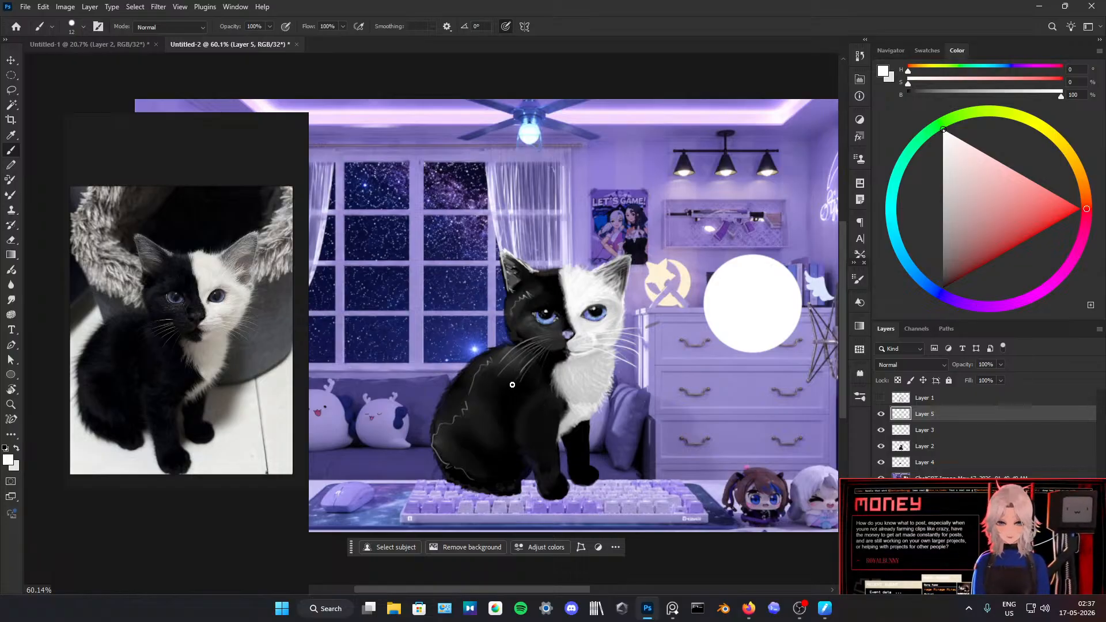
pyautogui.moveTo(541, 406)
pyautogui.mouseDown()
pyautogui.moveTo(526, 435)
pyautogui.moveTo(541, 471)
pyautogui.mouseUp()
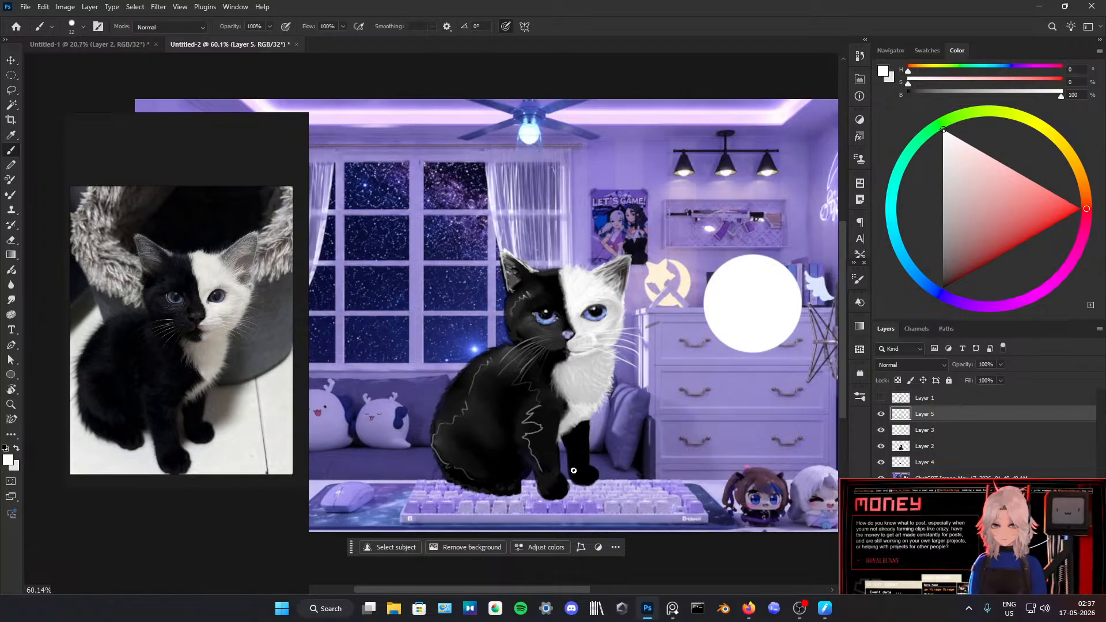
# Step: Touch up the far front leg with sampled near-black and paint sampled light-grey fur tufts along the chest's lower edge
pyautogui.keyDown('alt'); pyautogui.click(549, 480); pyautogui.keyUp('alt')
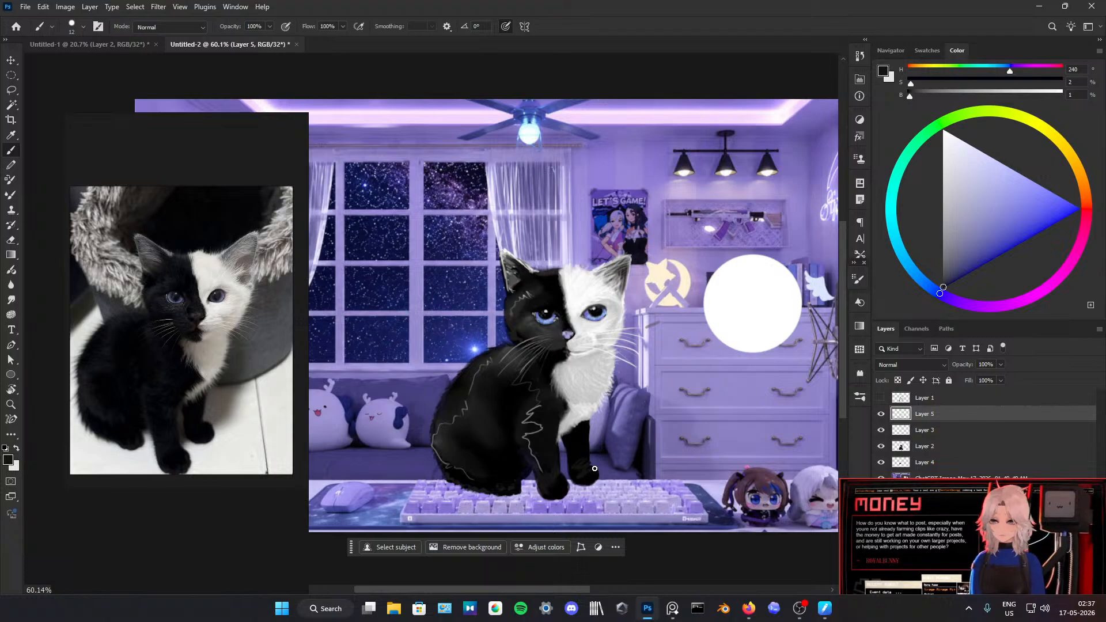
pyautogui.moveTo(583, 439); pyautogui.dragTo(585, 455)
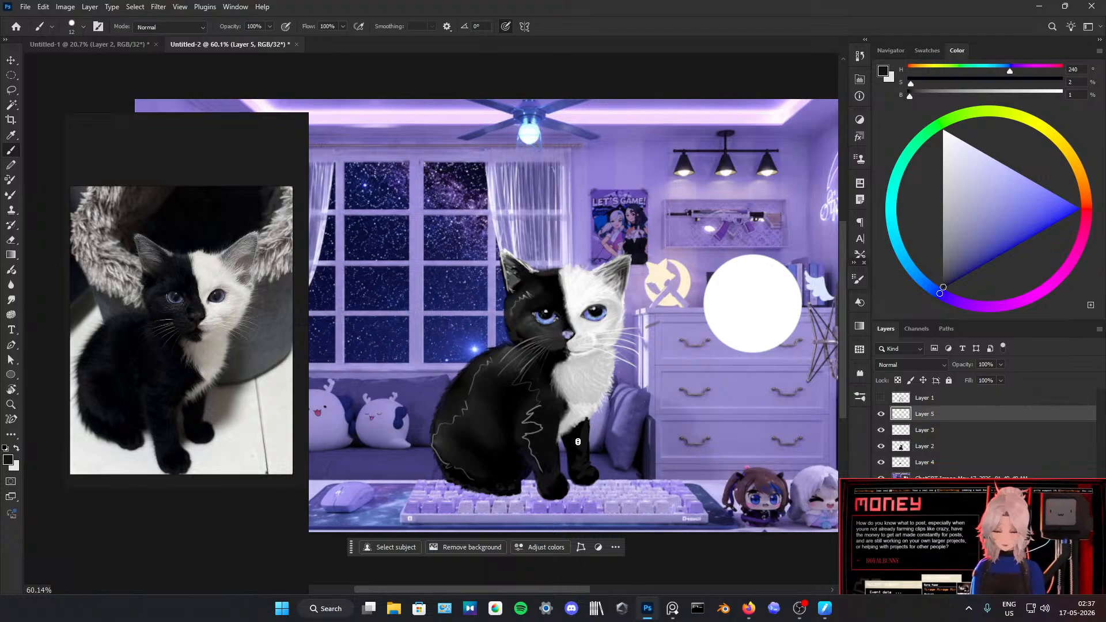
pyautogui.keyDown('alt'); pyautogui.click(580, 424); pyautogui.keyUp('alt')
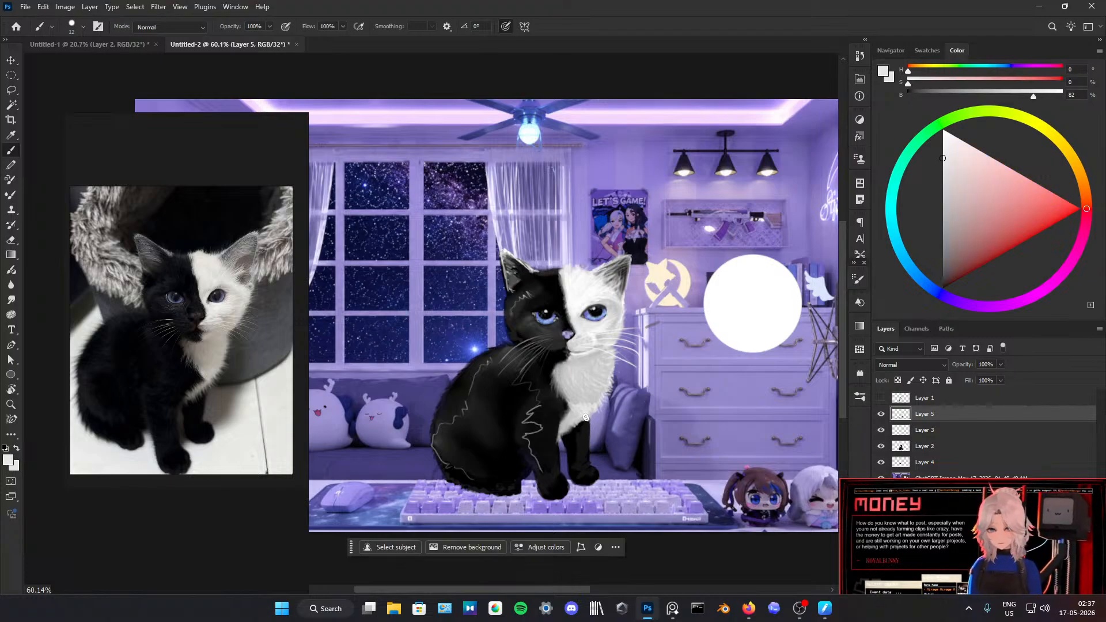
pyautogui.keyDown('alt'); pyautogui.click(571, 423); pyautogui.keyUp('alt')
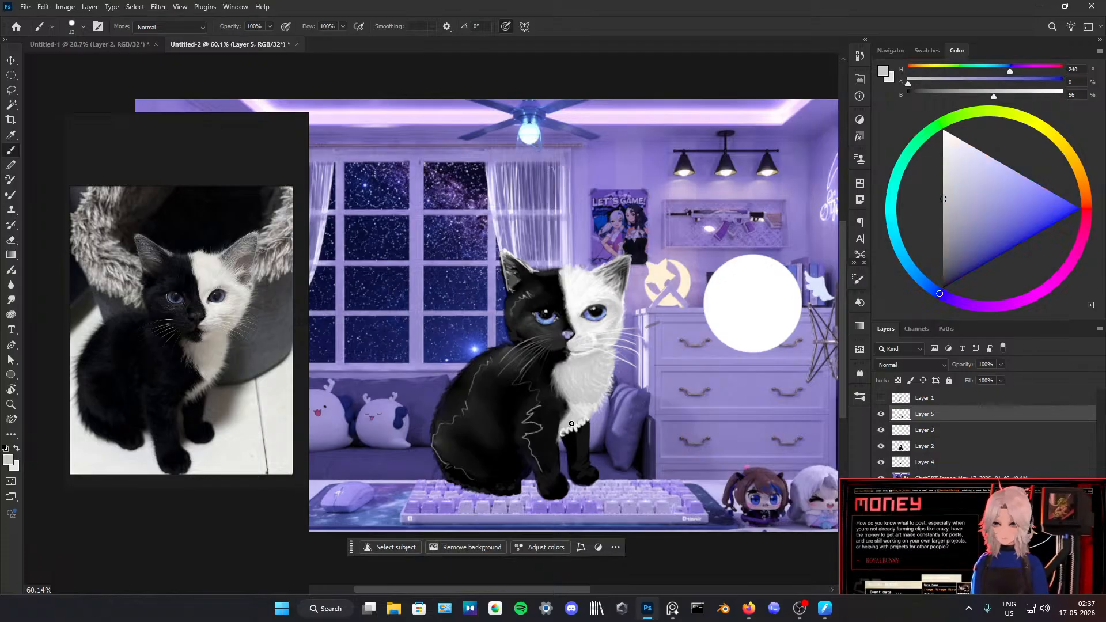
pyautogui.moveTo(562, 438); pyautogui.dragTo(577, 423)
pyautogui.keyDown('alt'); pyautogui.click(583, 414); pyautogui.keyUp('alt')
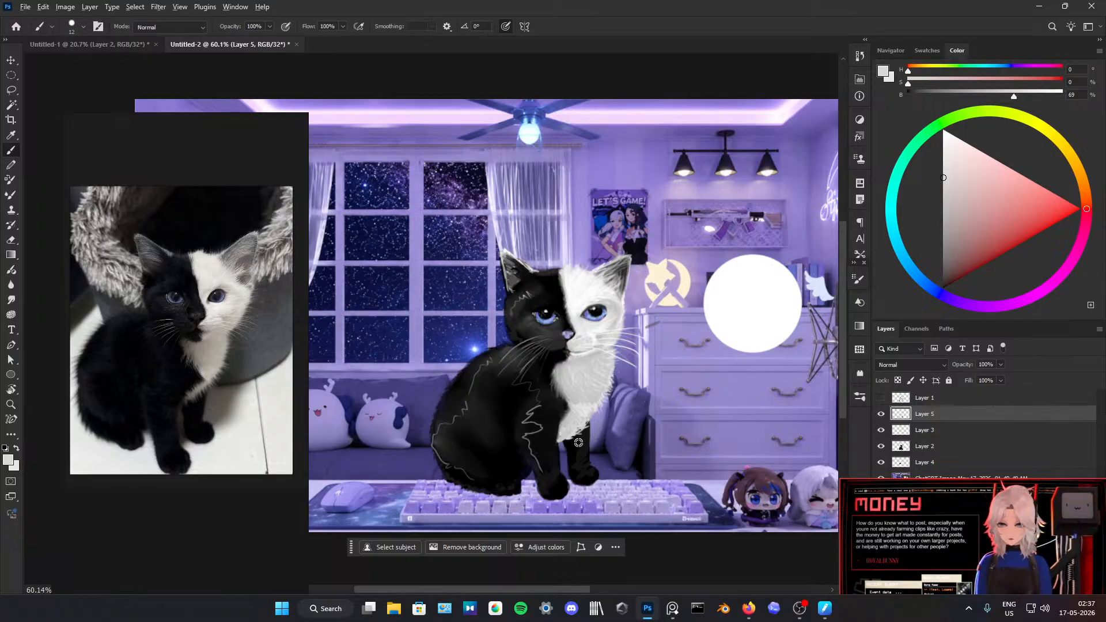
# Step: Reshape and enlarge both front paws over the keyboard with near-black brush strokes sampled from the fur
pyautogui.keyDown('alt'); pyautogui.click(568, 438); pyautogui.keyUp('alt')
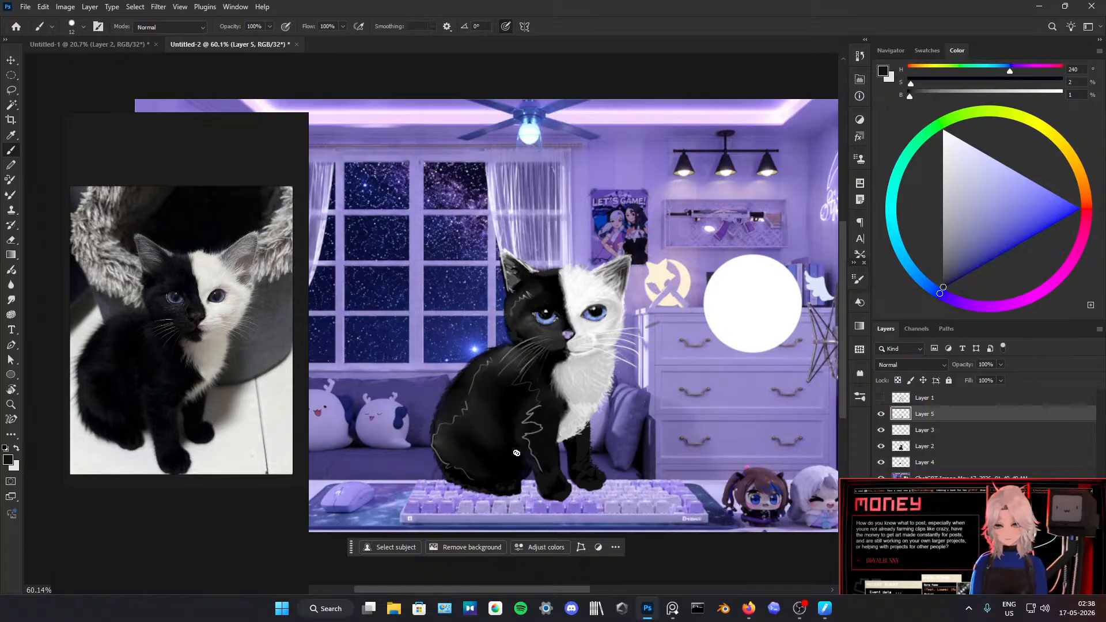
pyautogui.keyDown('alt'); pyautogui.click(568, 477); pyautogui.keyUp('alt')
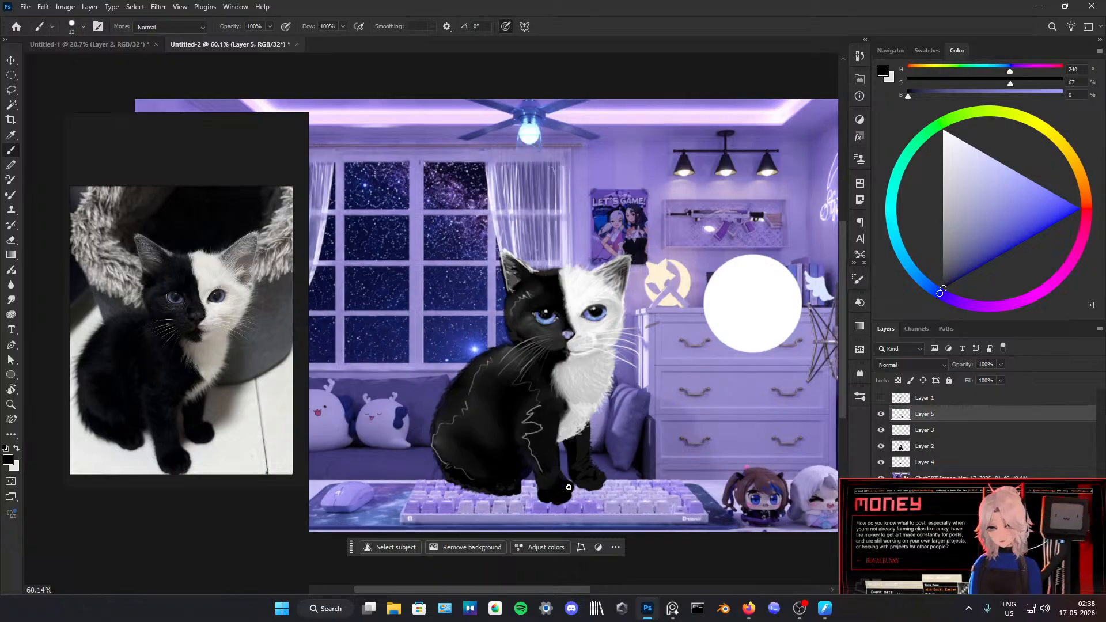
pyautogui.moveTo(594, 484); pyautogui.dragTo(590, 486)
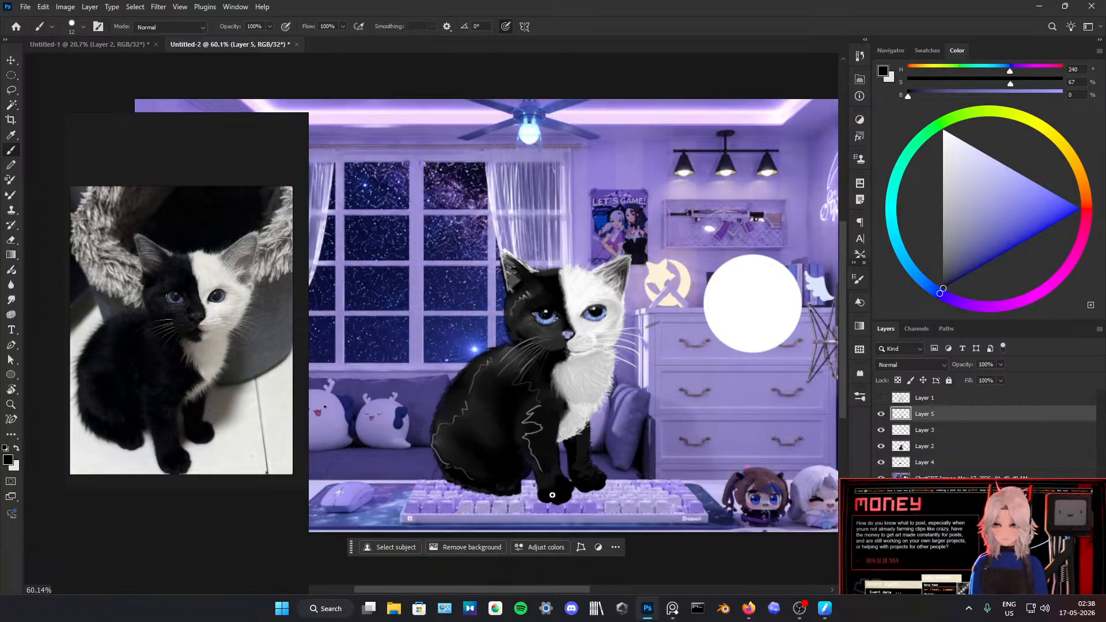
pyautogui.keyDown('alt'); pyautogui.click(535, 482); pyautogui.keyUp('alt')
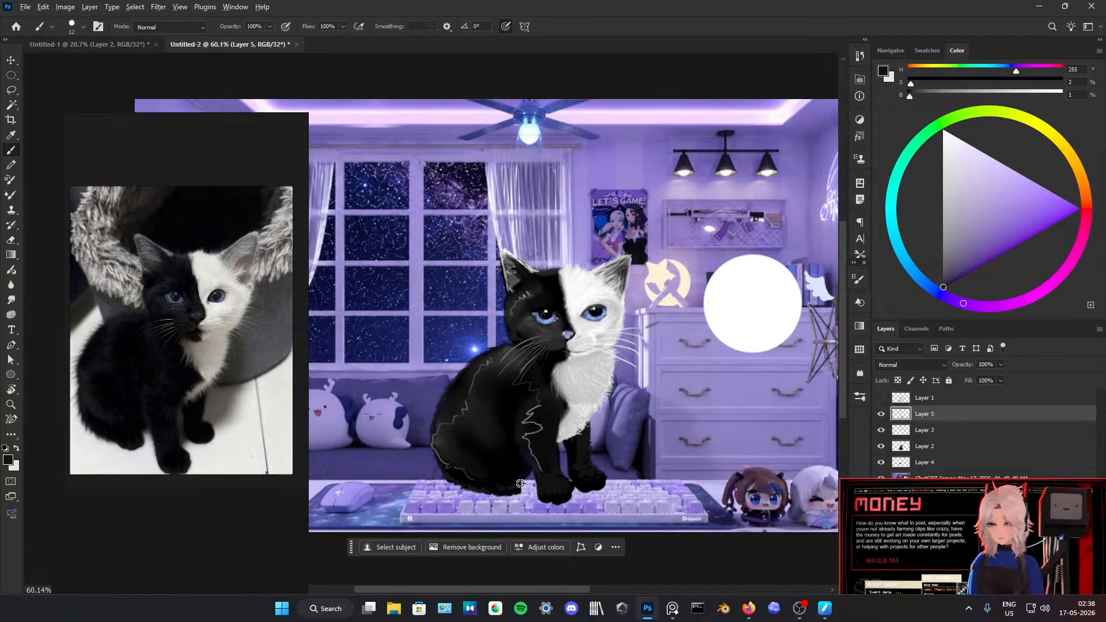
# Step: Paint the kitten's rear paw with toes in near-black shades sampled from the surrounding fur
pyautogui.hotkey('alt', 'e')
pyautogui.press('Escape')
pyautogui.press('b')
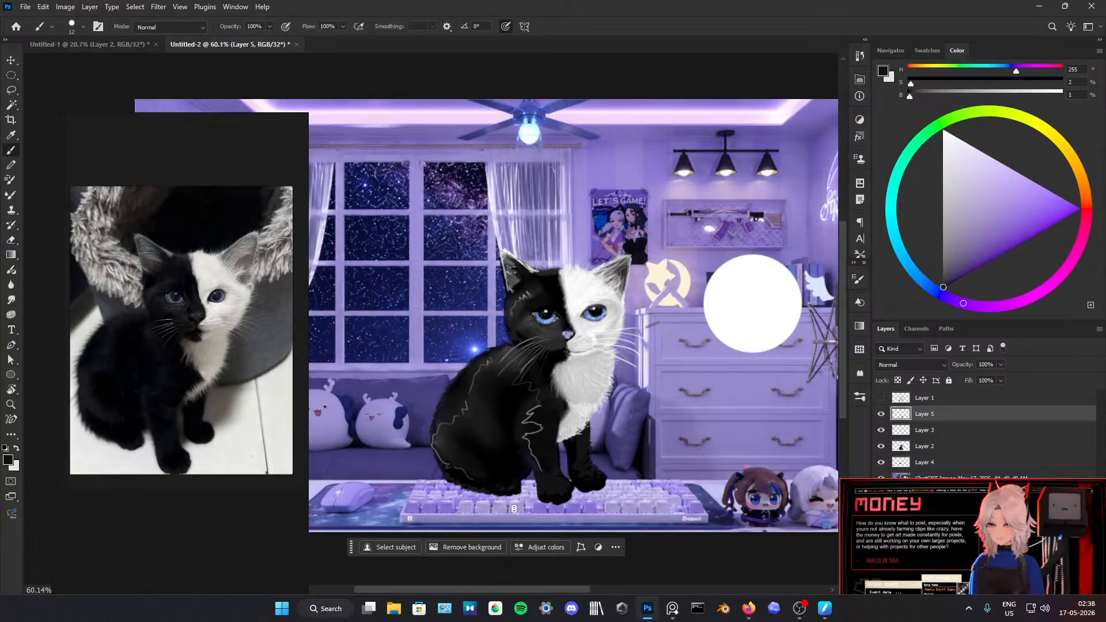
pyautogui.keyDown('alt'); pyautogui.click(516, 486); pyautogui.keyUp('alt')
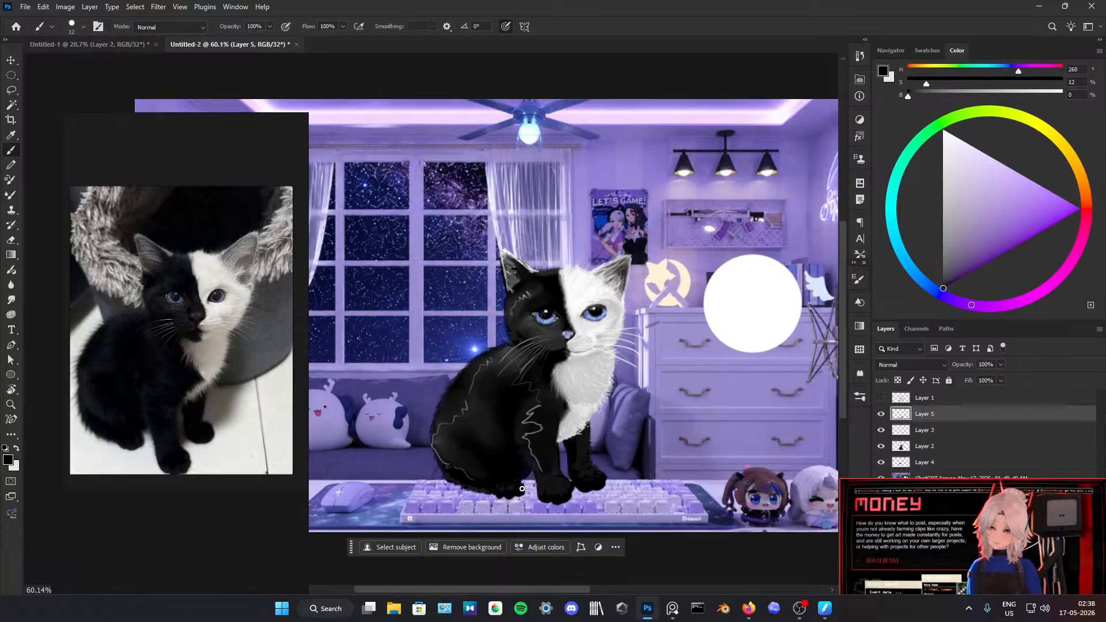
pyautogui.keyDown('alt'); pyautogui.click(482, 484); pyautogui.keyUp('alt')
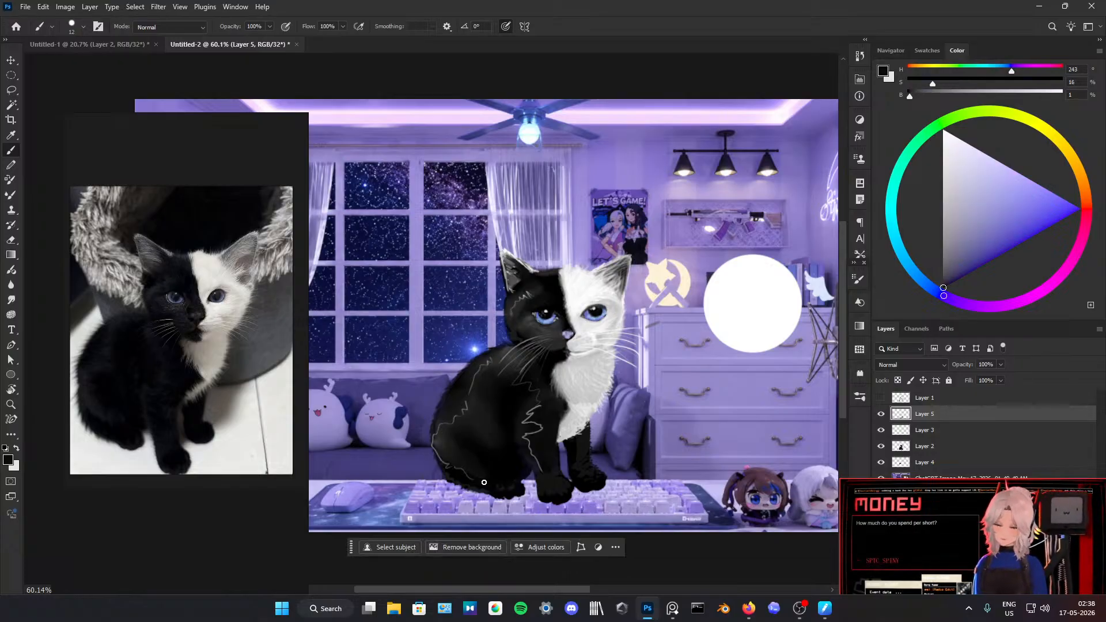
pyautogui.keyDown('alt'); pyautogui.click(484, 487); pyautogui.keyUp('alt')
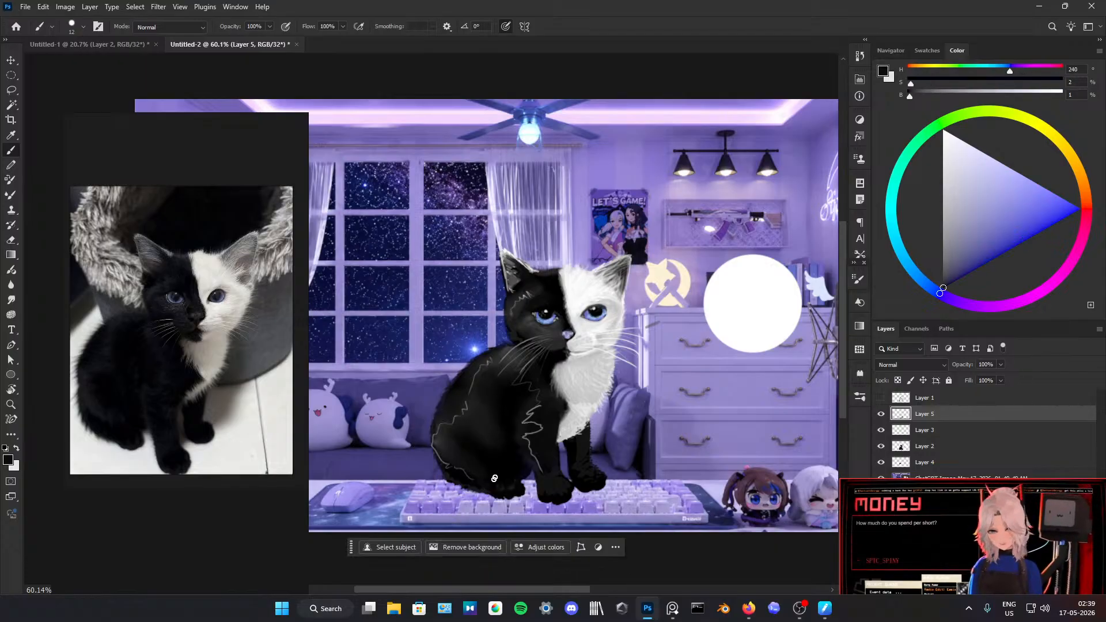
# Step: Brush black fur strokes along the lower edge of the haunch and above the rear paw
pyautogui.keyDown('alt'); pyautogui.click(446, 447); pyautogui.keyUp('alt')
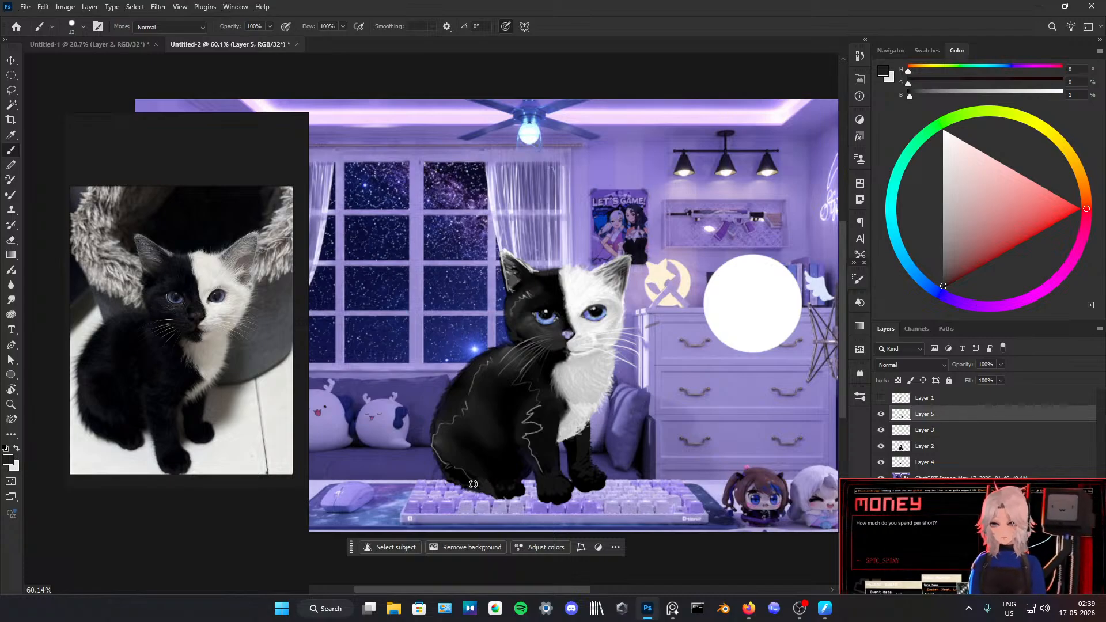
pyautogui.keyDown('alt'); pyautogui.click(473, 484); pyautogui.keyUp('alt')
pyautogui.moveTo(486, 491); pyautogui.dragTo(494, 499)
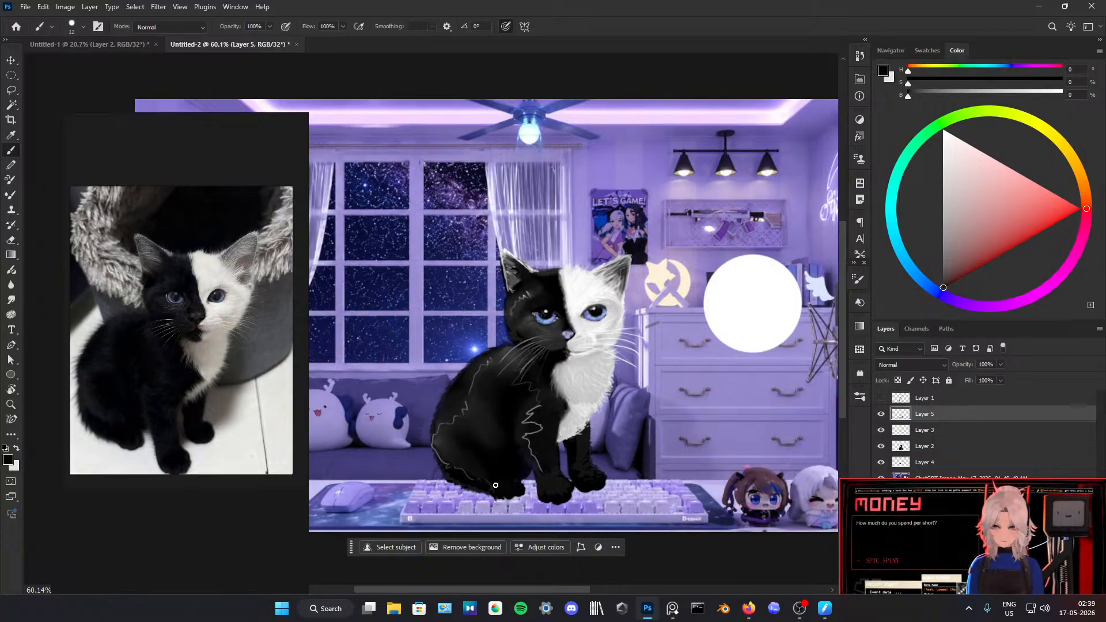
pyautogui.keyDown('alt'); pyautogui.click(486, 468); pyautogui.keyUp('alt')
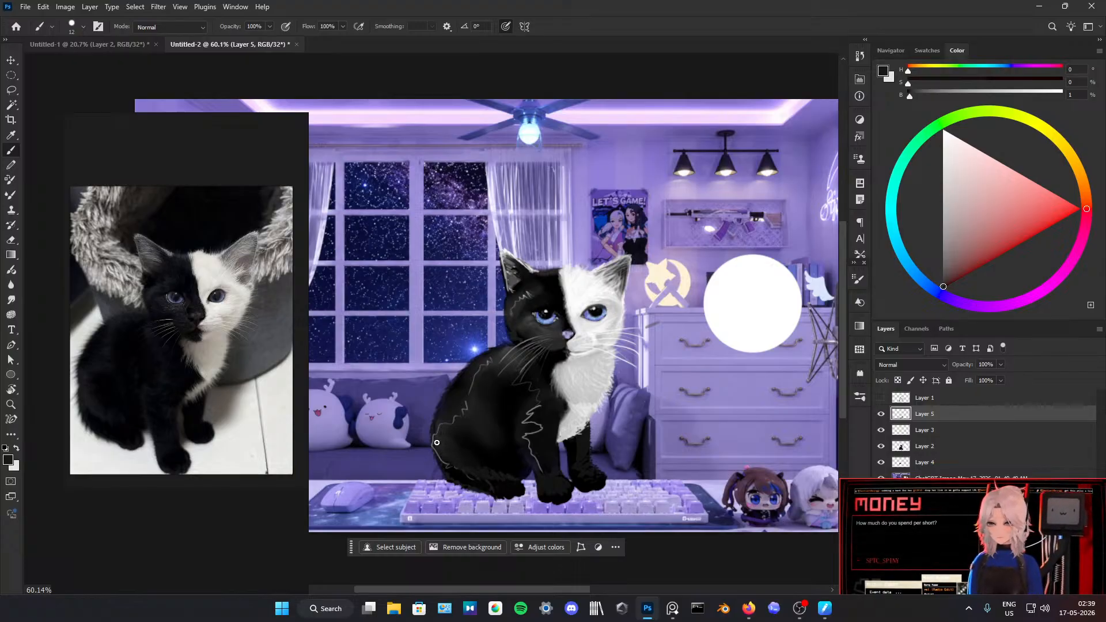
# Step: Sample a mid grey and brush zigzag fur strokes along the back, the haunch and its lower edge
pyautogui.keyDown('alt'); pyautogui.click(509, 413); pyautogui.keyUp('alt')
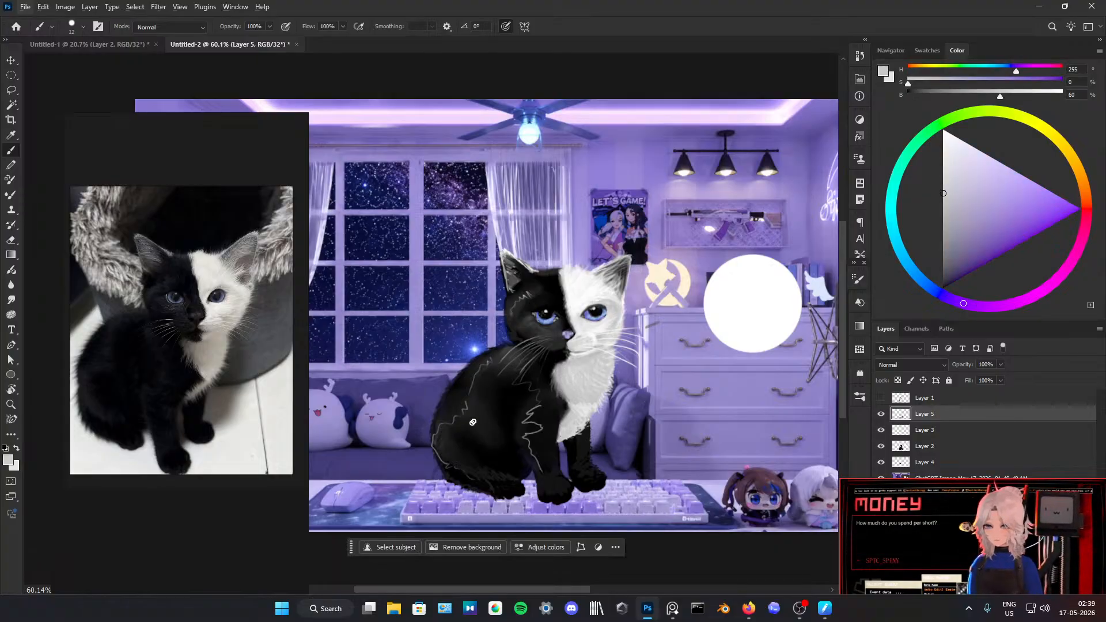
pyautogui.keyDown('alt'); pyautogui.click(563, 421); pyautogui.keyUp('alt')
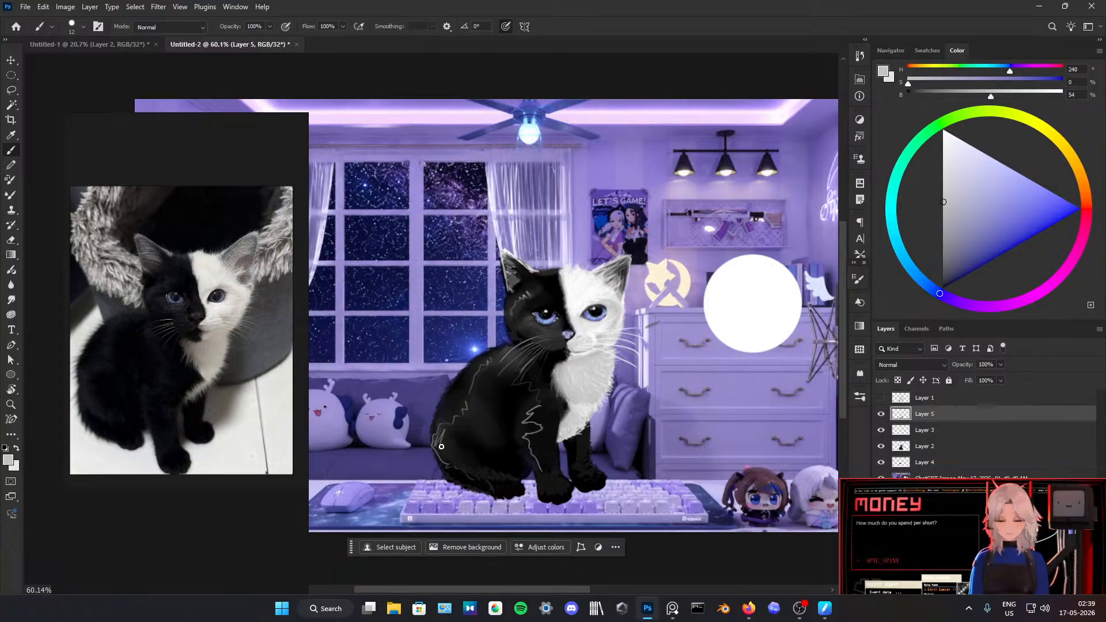
pyautogui.moveTo(489, 474); pyautogui.dragTo(521, 476)
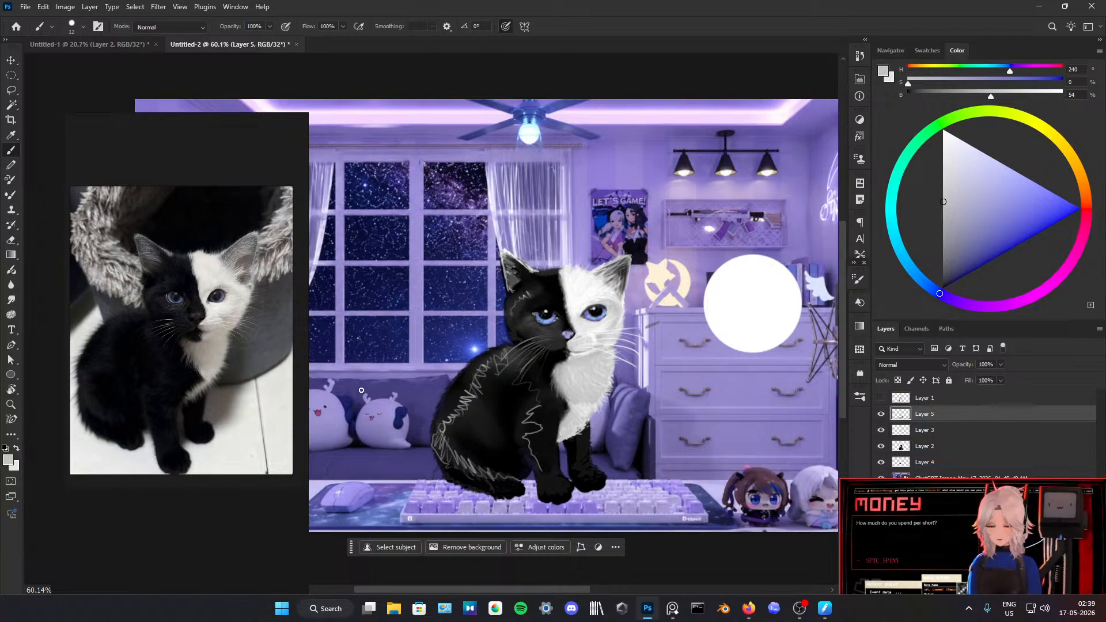
# Step: Try blending the grey zigzag fur strokes on the back with the Smudge tool, undoing the attempts
pyautogui.click(12, 298)
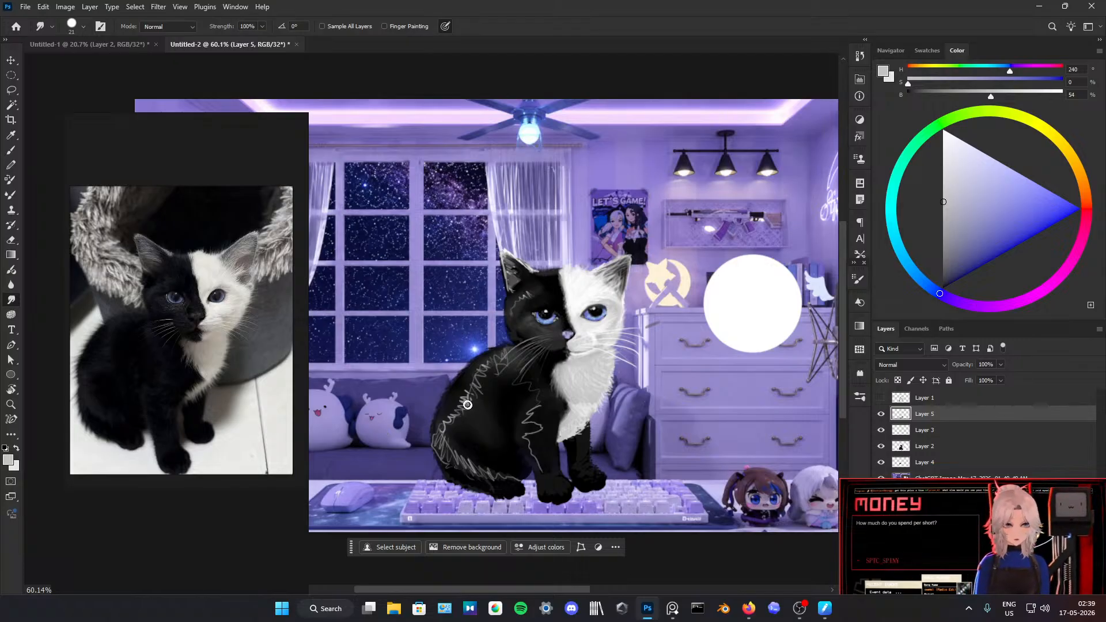
pyautogui.hotkey('ctrl', 'z')
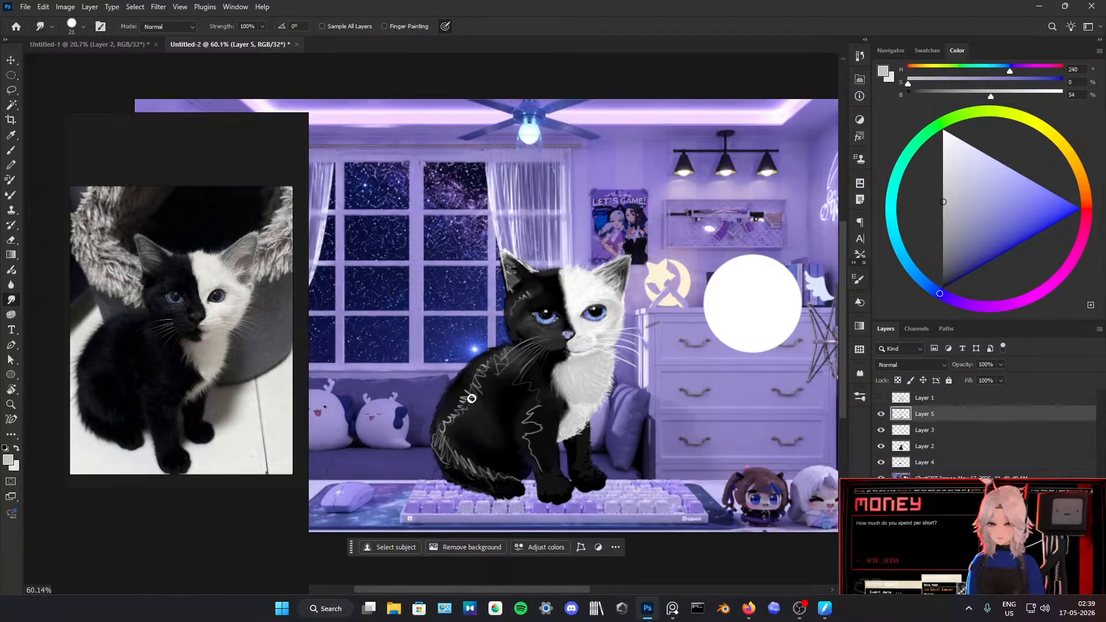
pyautogui.hotkey('ctrl', 'z')
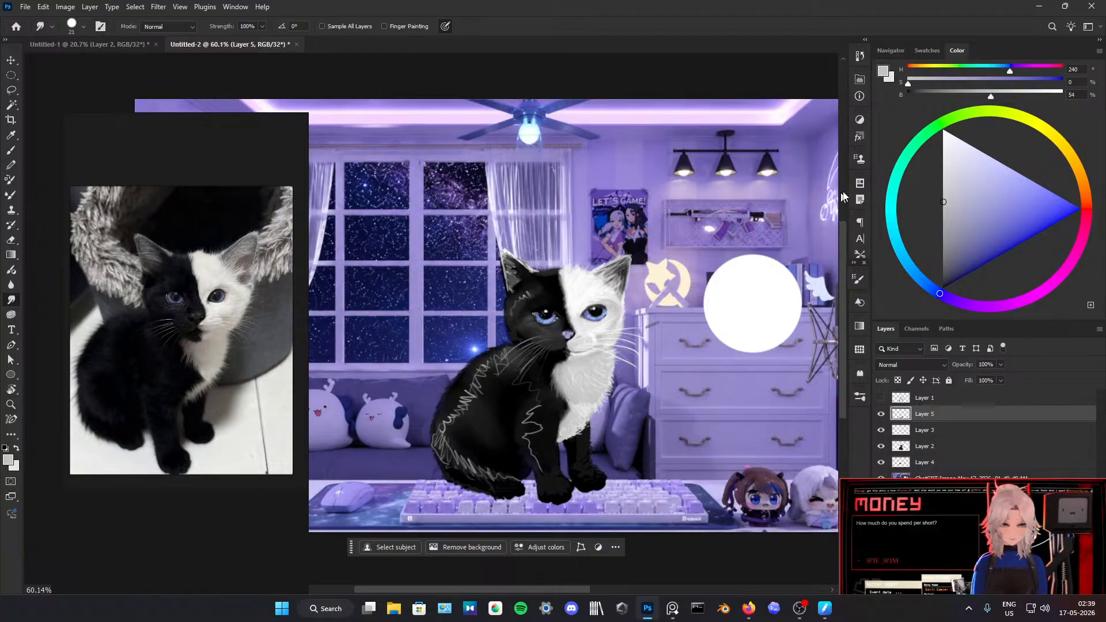
# Step: Try smudging the grey fur strokes on the haunch with the textured 25 px brush tip
pyautogui.click(857, 279)
pyautogui.click(802, 297)
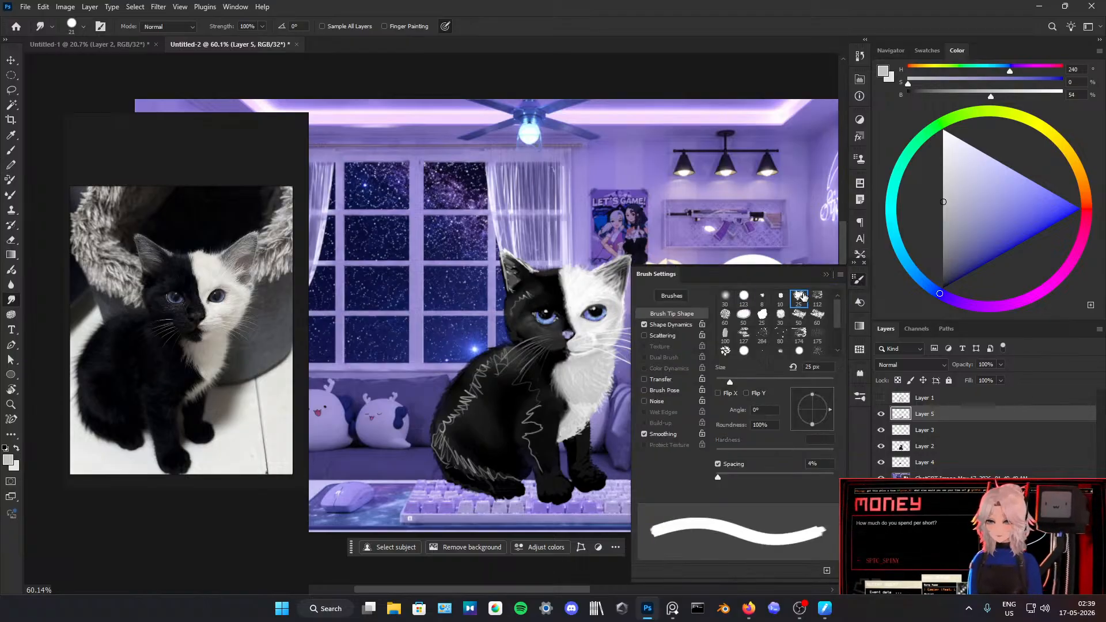
pyautogui.click(826, 275)
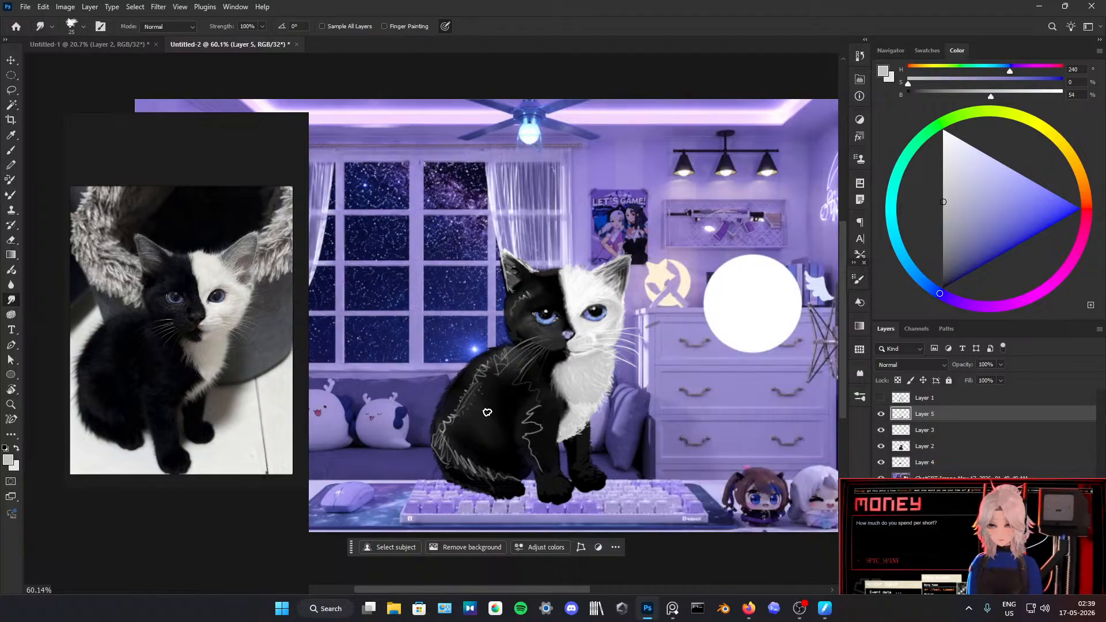
pyautogui.hotkey('ctrl', 'z')
pyautogui.moveTo(497, 422); pyautogui.dragTo(510, 424)
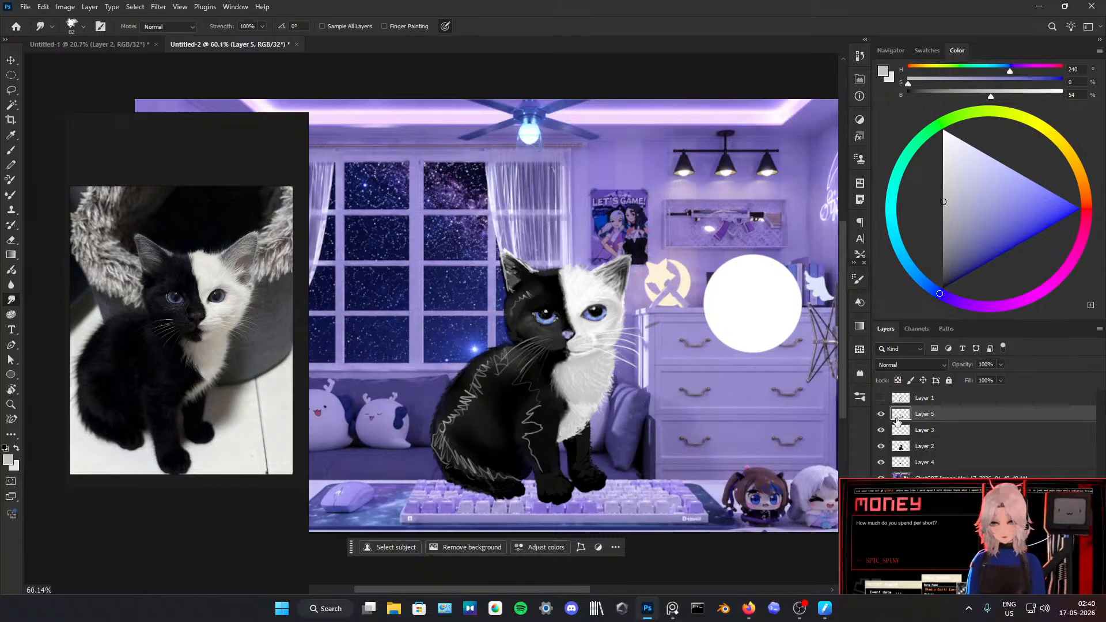
# Step: Switch the Smudge tool to the oval 50 px brush tip and enable Transfer with strength controlled by pen pressure
pyautogui.click(857, 281)
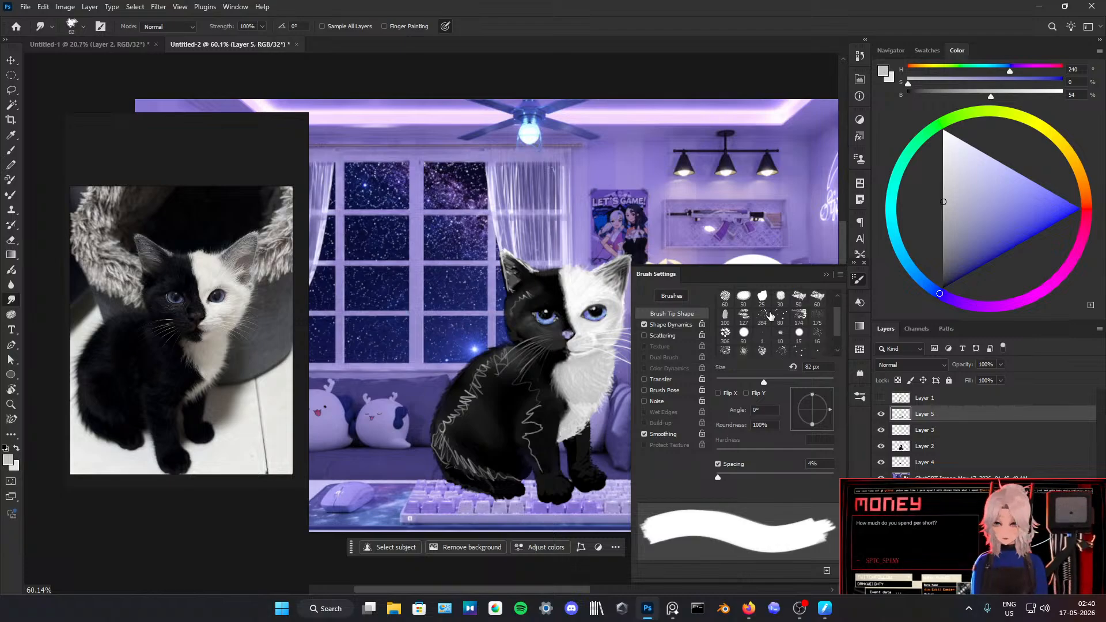
pyautogui.click(745, 298)
pyautogui.click(825, 276)
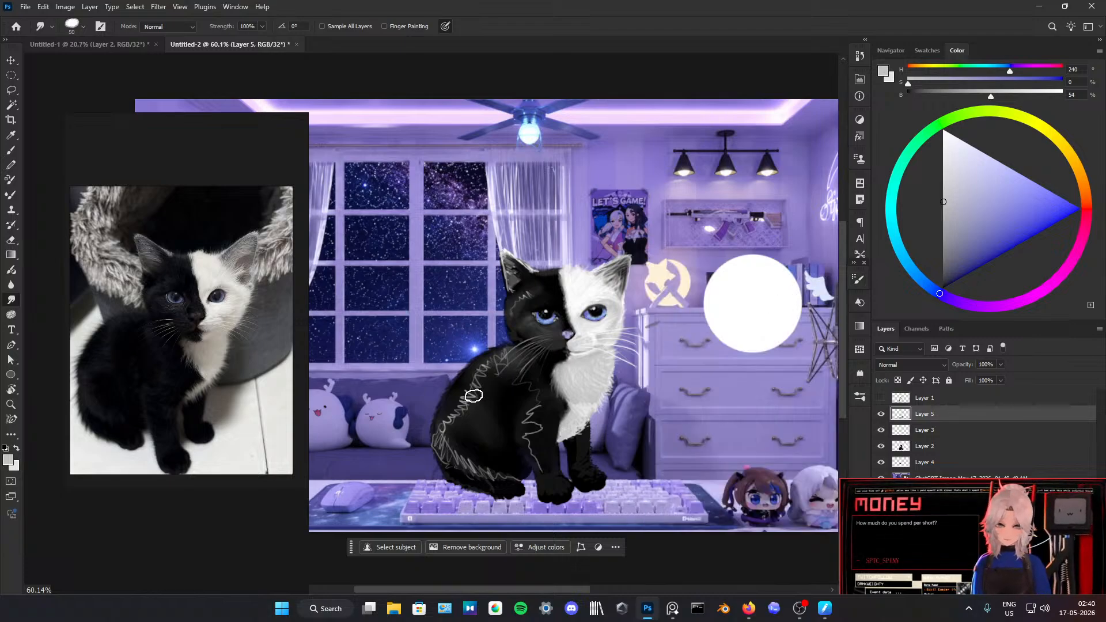
pyautogui.click(861, 326)
pyautogui.click(860, 326)
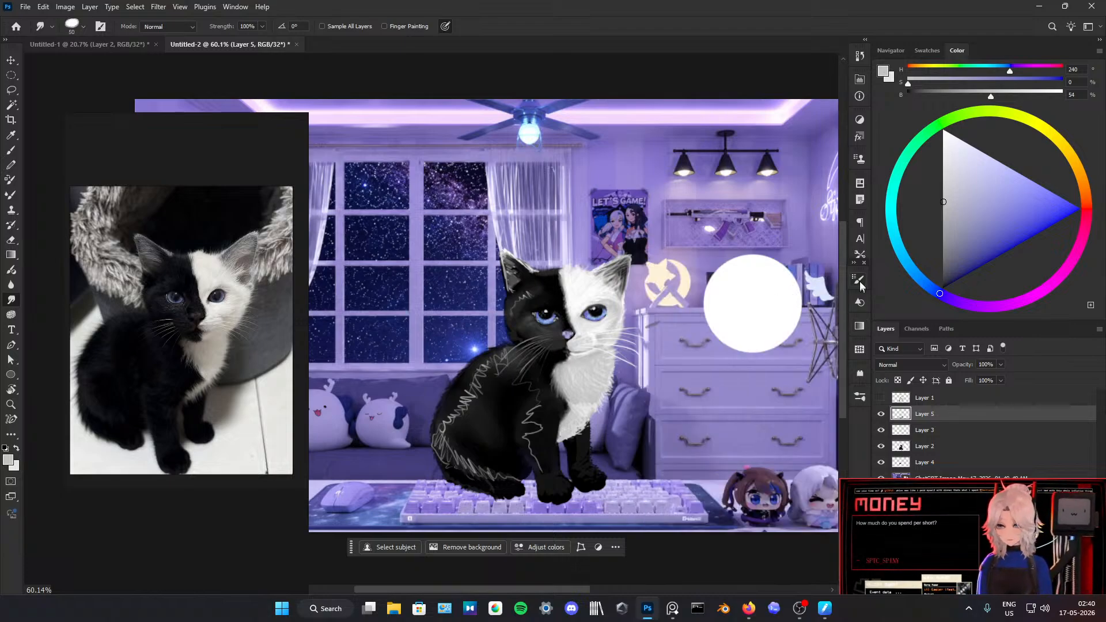
pyautogui.click(858, 281)
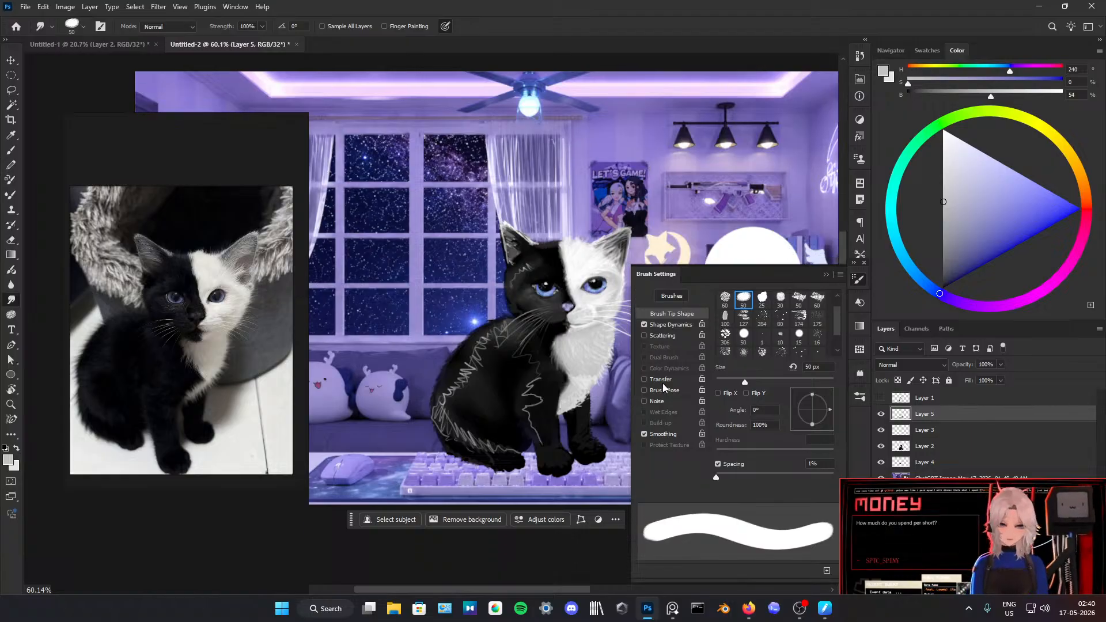
pyautogui.click(678, 375)
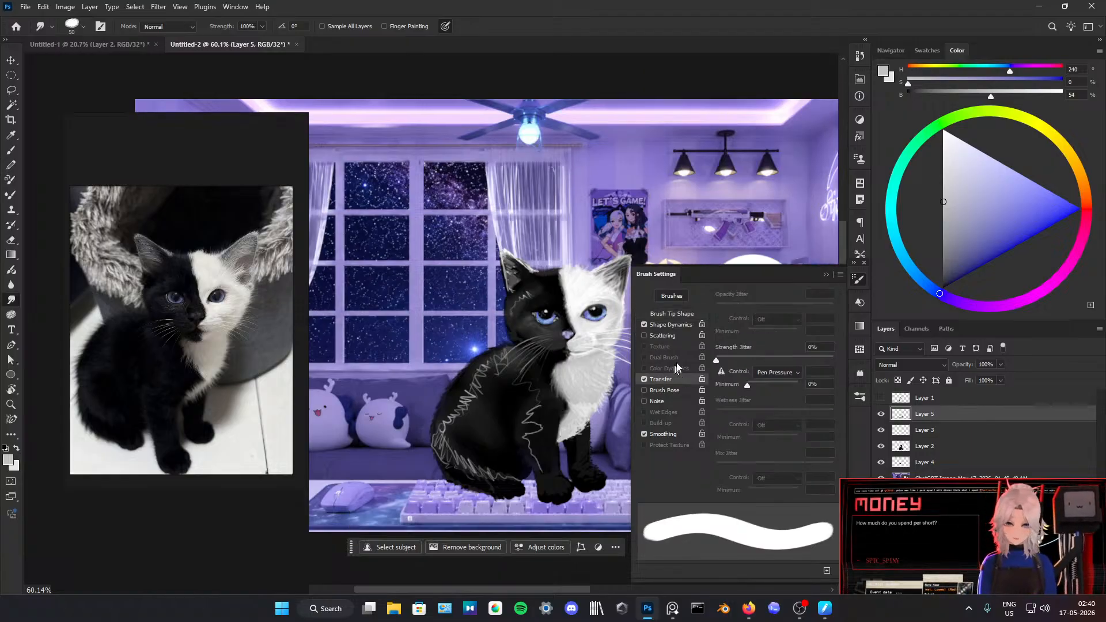
pyautogui.click(826, 278)
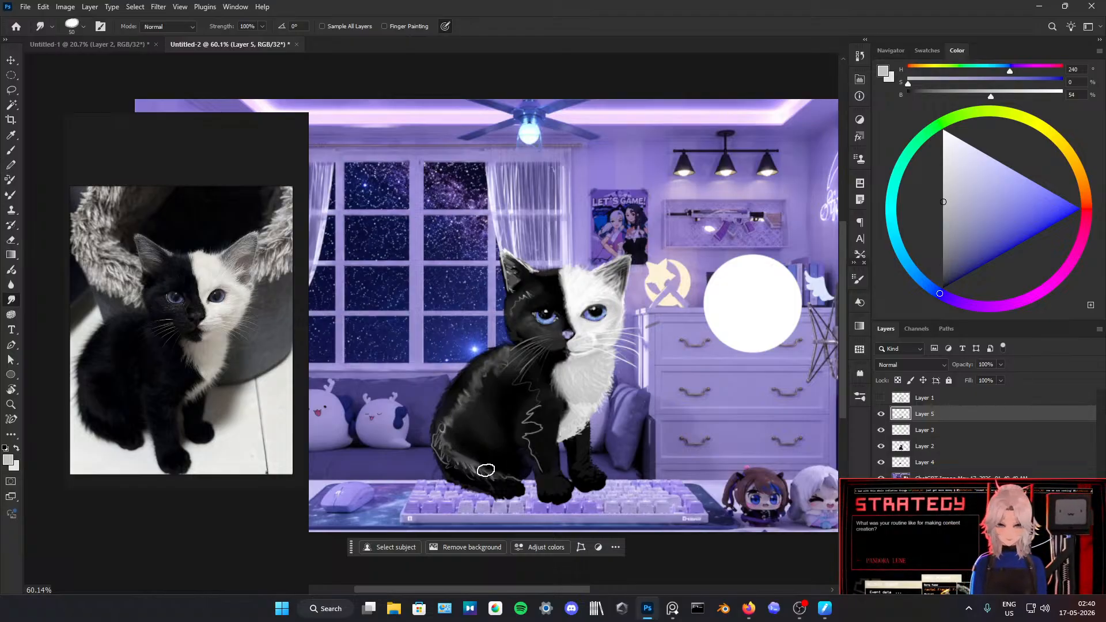
# Step: Smudge the grey zigzag strokes along the kitten's back, haunch and lower edge into soft fur highlights
pyautogui.scroll(-5, 540, 332)
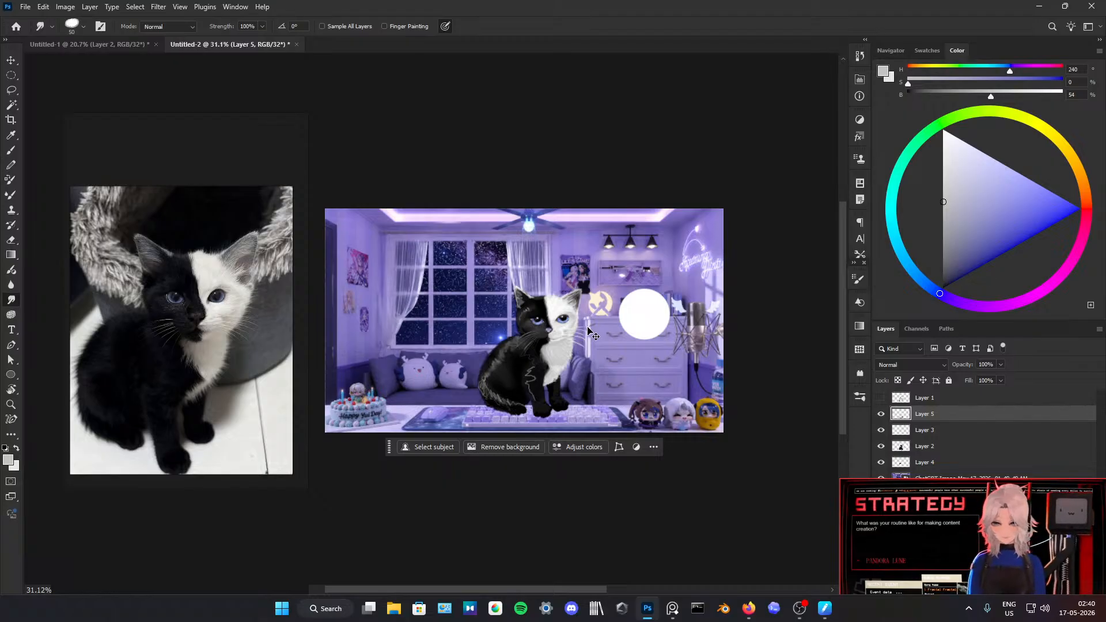
pyautogui.scroll(5, 517, 367)
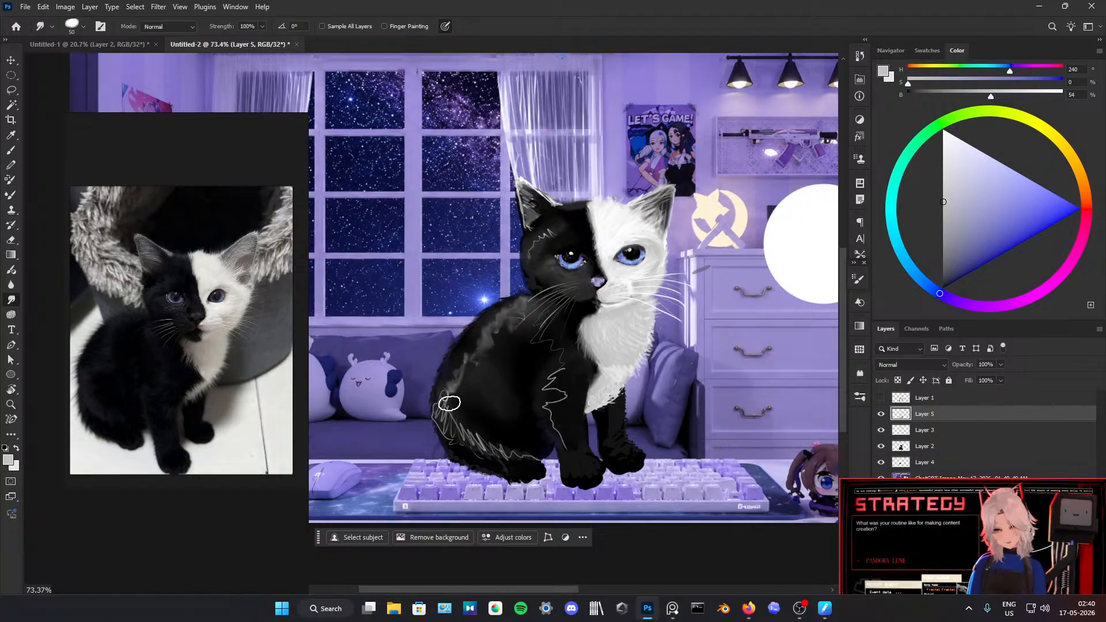
pyautogui.moveTo(445, 418)
pyautogui.mouseDown()
pyautogui.moveTo(476, 429)
pyautogui.moveTo(534, 461)
pyautogui.moveTo(490, 446)
pyautogui.moveTo(487, 427)
pyautogui.moveTo(468, 431)
pyautogui.moveTo(511, 452)
pyautogui.moveTo(465, 435)
pyautogui.moveTo(508, 457)
pyautogui.moveTo(523, 447)
pyautogui.moveTo(454, 420)
pyautogui.moveTo(439, 398)
pyautogui.moveTo(449, 415)
pyautogui.moveTo(444, 384)
pyautogui.moveTo(436, 421)
pyautogui.moveTo(443, 397)
pyautogui.moveTo(436, 418)
pyautogui.moveTo(442, 403)
pyautogui.moveTo(452, 445)
pyautogui.moveTo(465, 442)
pyautogui.moveTo(462, 357)
pyautogui.moveTo(471, 361)
pyautogui.moveTo(472, 379)
pyautogui.moveTo(455, 385)
pyautogui.moveTo(467, 347)
pyautogui.moveTo(466, 364)
pyautogui.moveTo(489, 359)
pyautogui.moveTo(494, 321)
pyautogui.mouseUp()
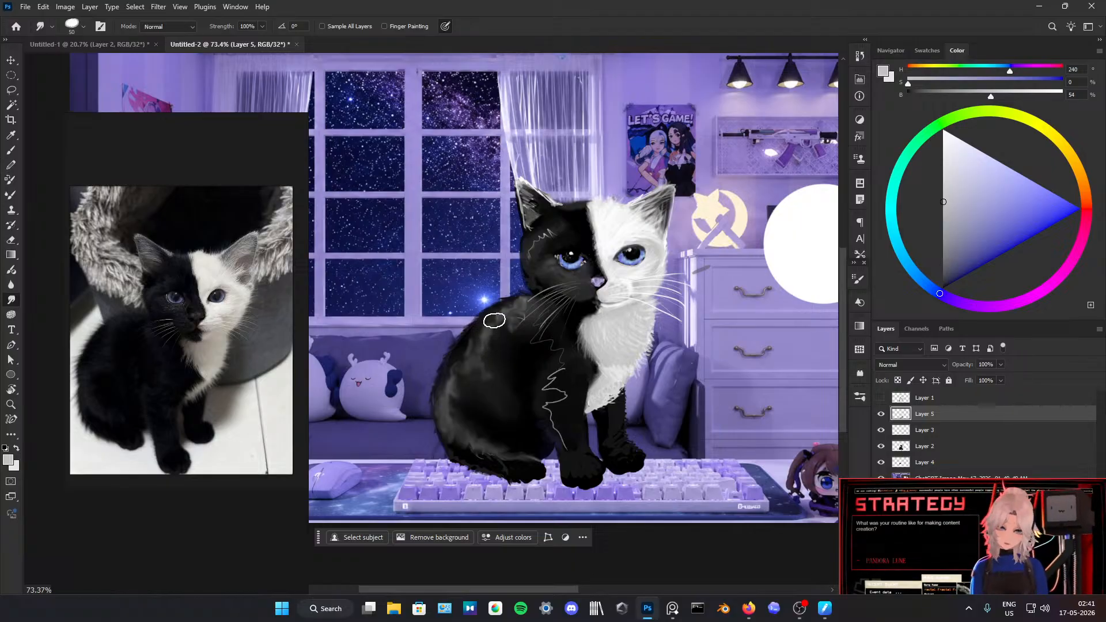
pyautogui.moveTo(454, 392)
pyautogui.mouseDown()
pyautogui.moveTo(458, 402)
pyautogui.moveTo(455, 378)
pyautogui.mouseUp()
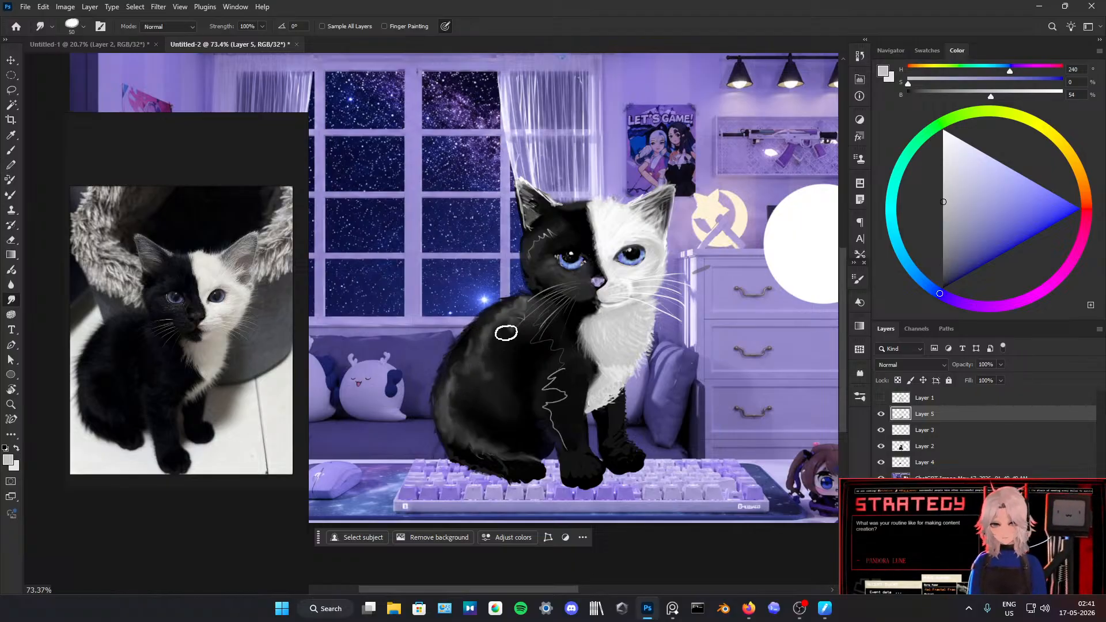
pyautogui.moveTo(522, 317)
pyautogui.mouseDown()
pyautogui.moveTo(510, 321)
pyautogui.moveTo(516, 308)
pyautogui.moveTo(525, 328)
pyautogui.moveTo(529, 312)
pyautogui.mouseUp()
pyautogui.moveTo(472, 339); pyautogui.dragTo(475, 350)
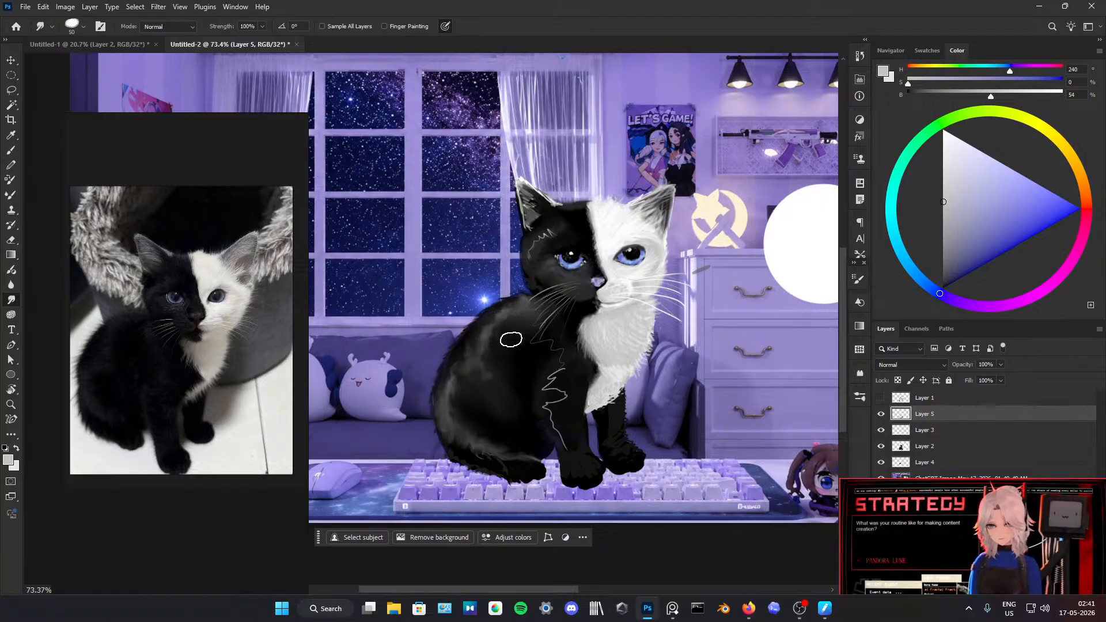
# Step: Brush black strokes over the grey highlights along the haunch's rear and lower edge, and smudge them into the fur
pyautogui.scroll(-8, 483, 285)
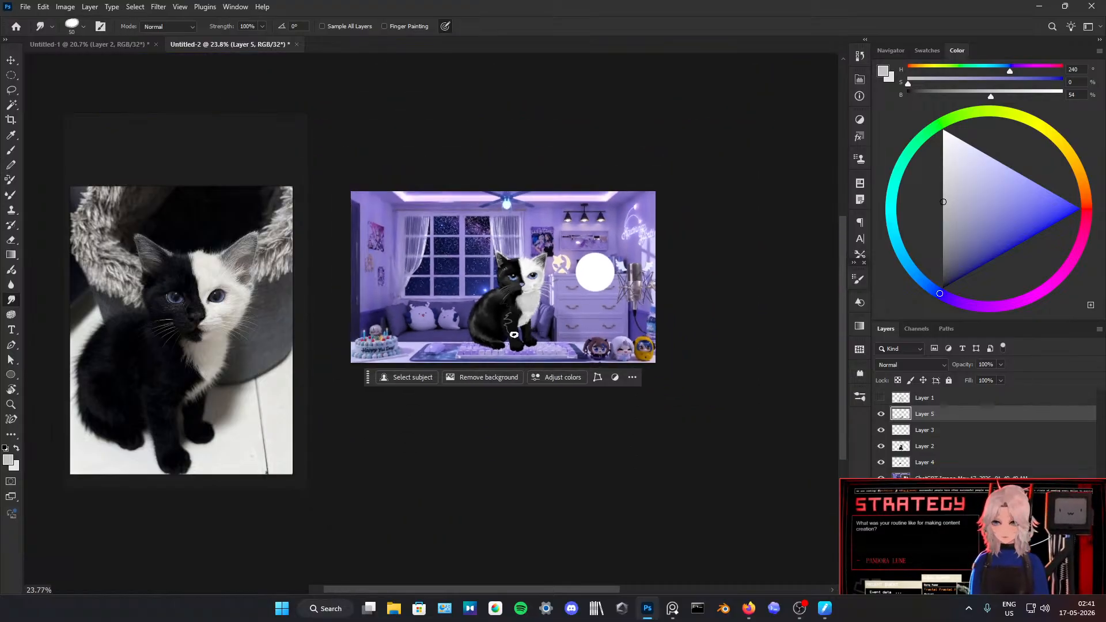
pyautogui.scroll(10, 513, 334)
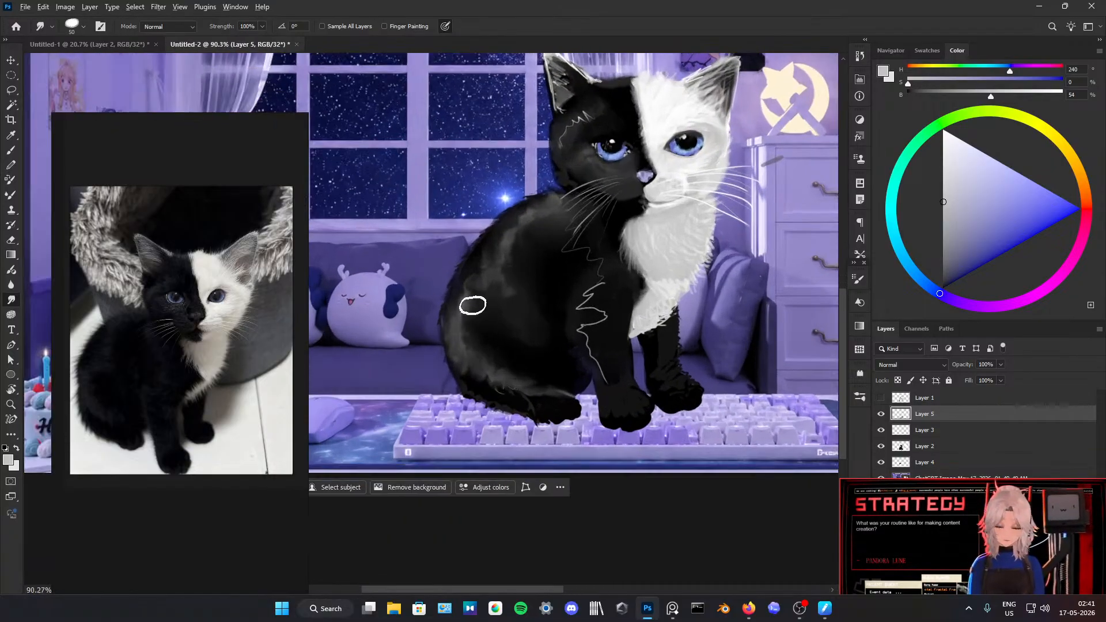
pyautogui.press('b')
pyautogui.press('d')
pyautogui.moveTo(452, 309); pyautogui.dragTo(460, 326)
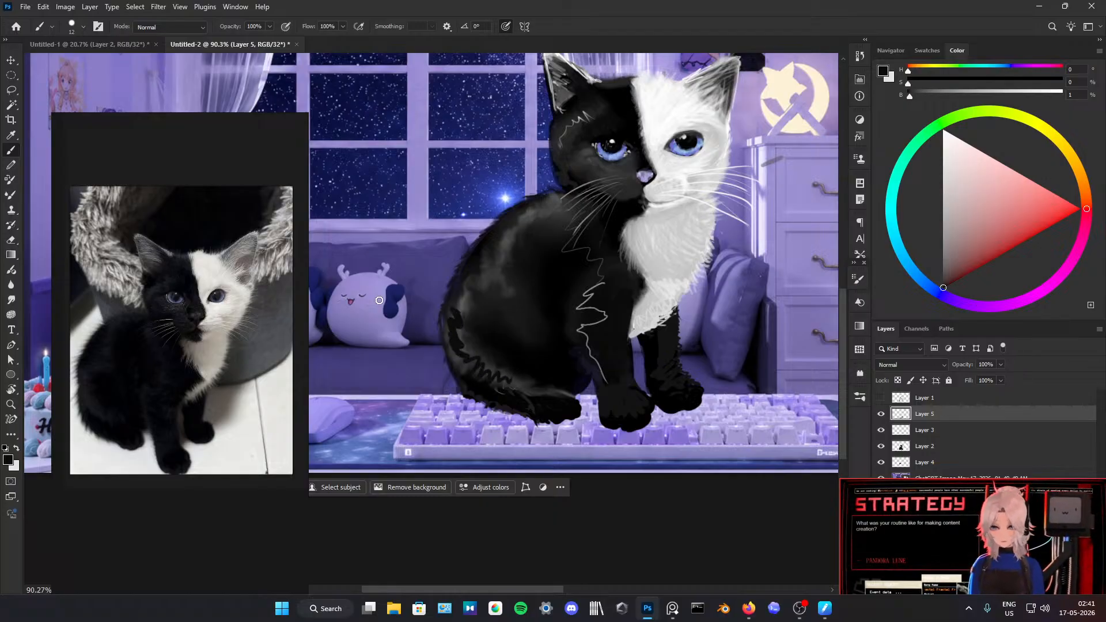
pyautogui.click(12, 300)
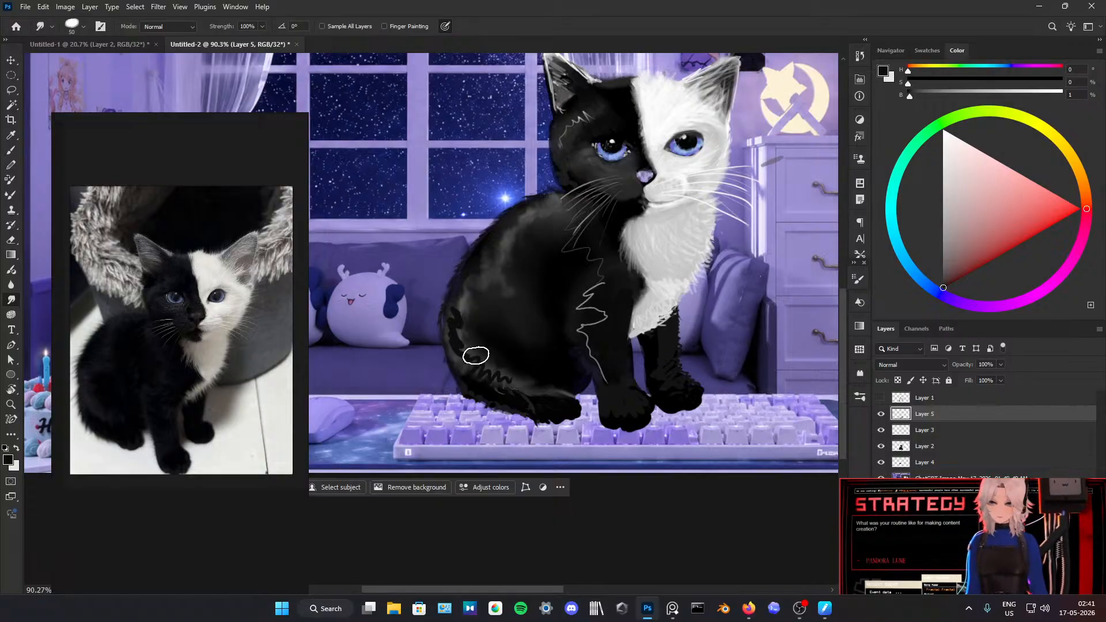
pyautogui.moveTo(452, 313)
pyautogui.mouseDown()
pyautogui.moveTo(474, 345)
pyautogui.moveTo(471, 330)
pyautogui.moveTo(461, 362)
pyautogui.moveTo(479, 365)
pyautogui.moveTo(474, 373)
pyautogui.moveTo(480, 360)
pyautogui.moveTo(479, 374)
pyautogui.moveTo(467, 360)
pyautogui.moveTo(512, 384)
pyautogui.mouseUp()
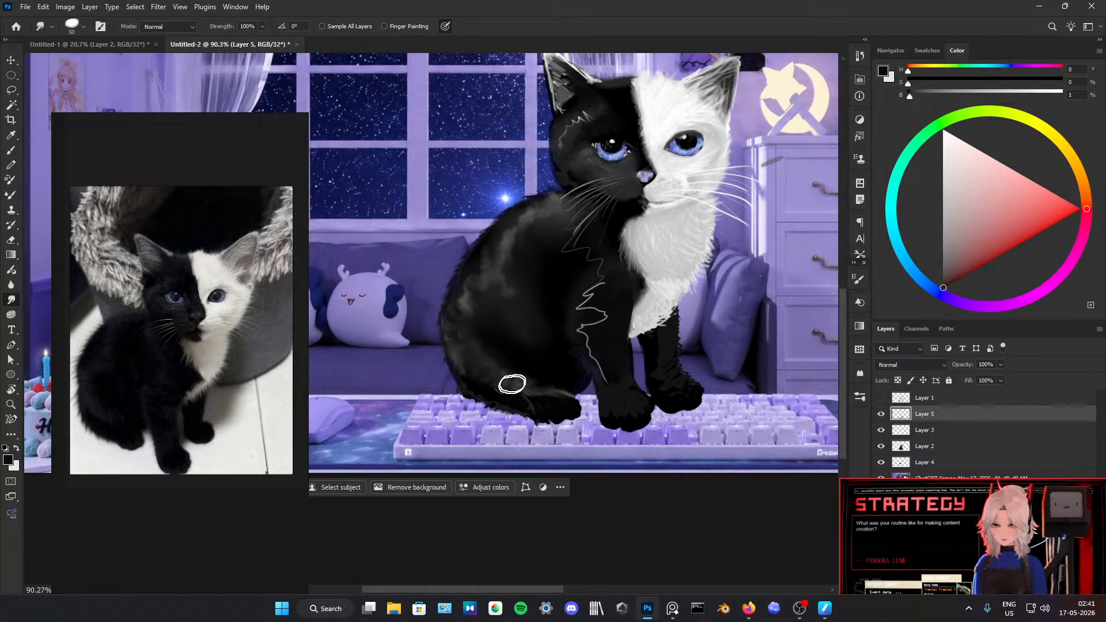
# Step: Brush denser black zigzag strokes over the rear and lower haunch down to the rear paw, and blend them with the Smudge tool
pyautogui.press('b')
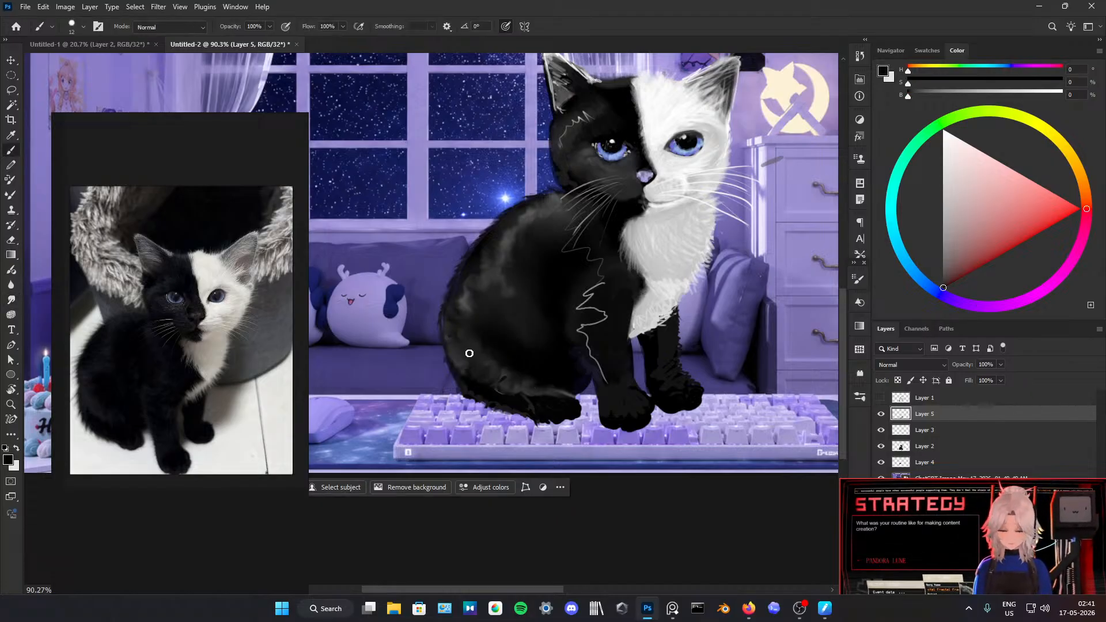
pyautogui.moveTo(469, 353)
pyautogui.mouseDown()
pyautogui.moveTo(476, 341)
pyautogui.moveTo(497, 370)
pyautogui.mouseUp()
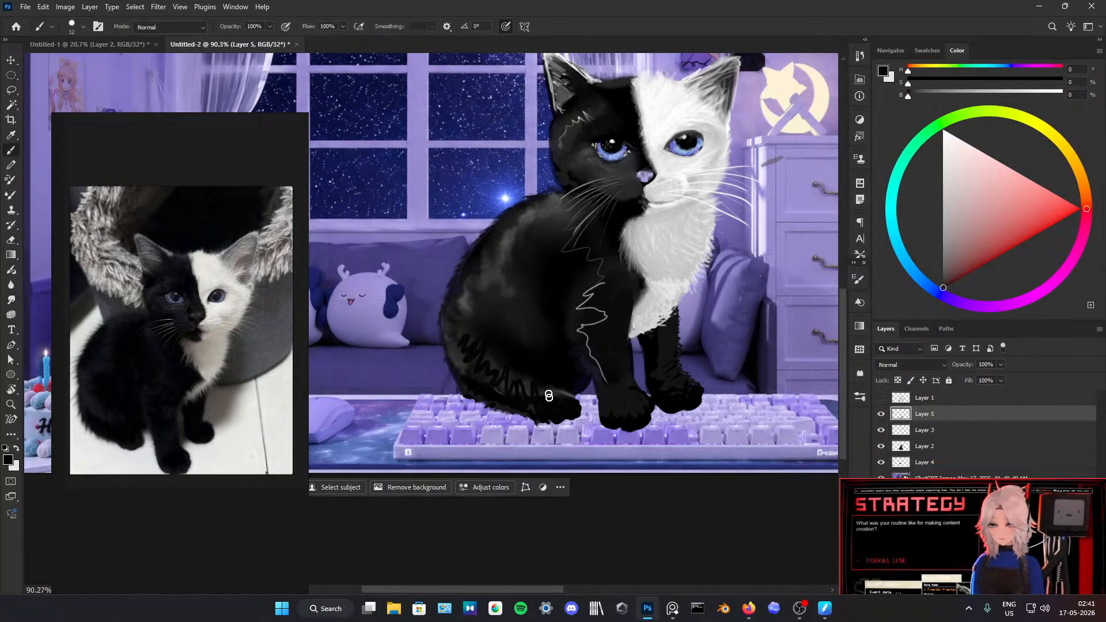
pyautogui.moveTo(469, 319)
pyautogui.mouseDown()
pyautogui.moveTo(450, 316)
pyautogui.moveTo(475, 349)
pyautogui.mouseUp()
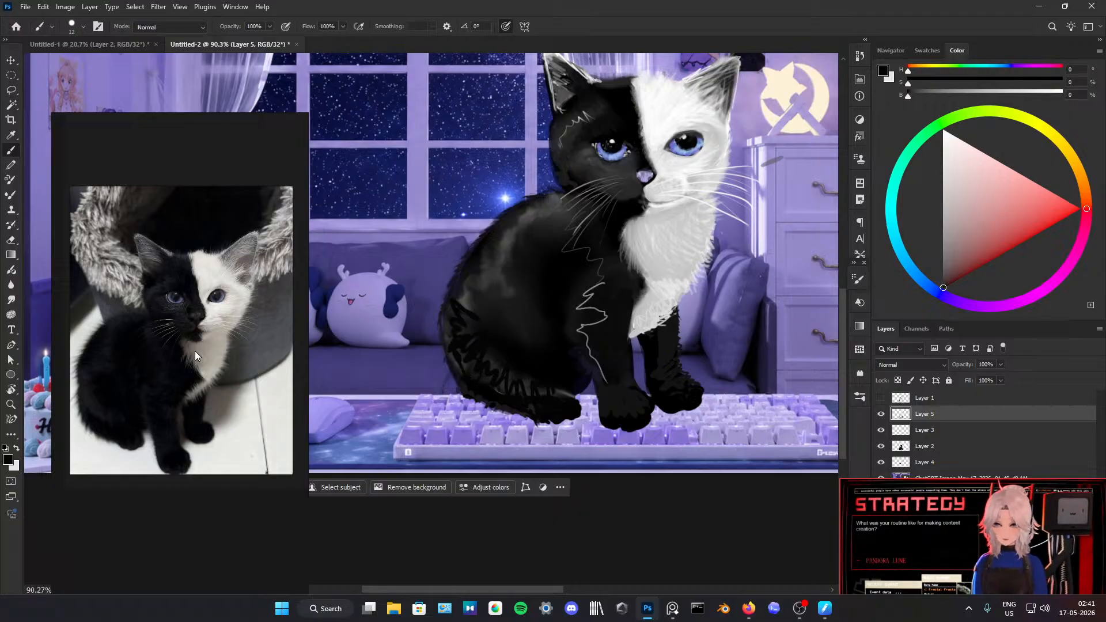
pyautogui.click(11, 315)
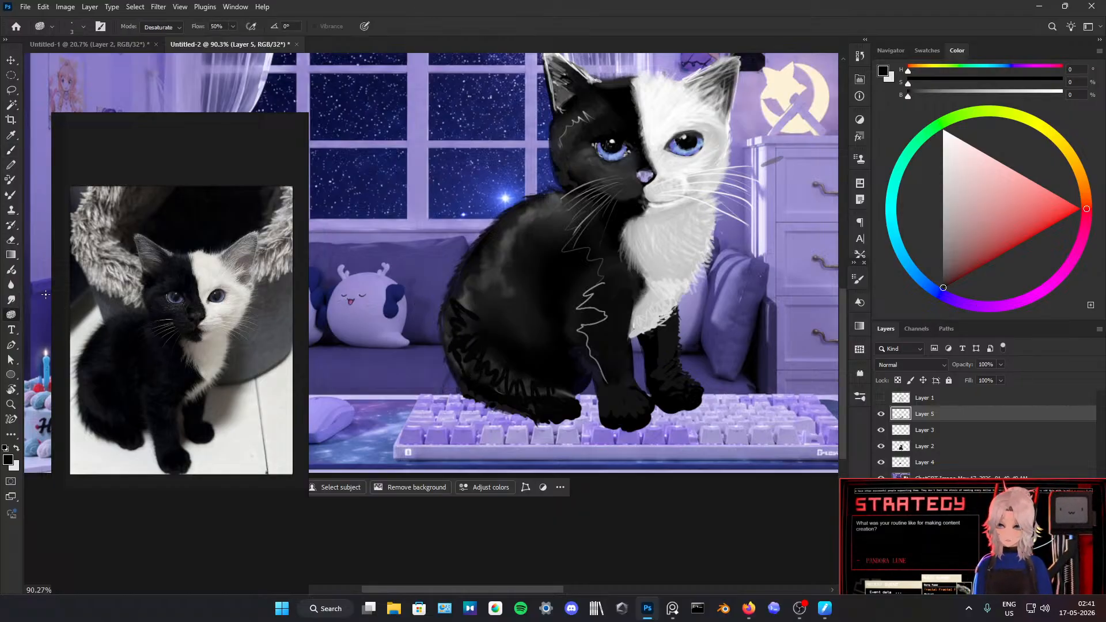
pyautogui.click(11, 299)
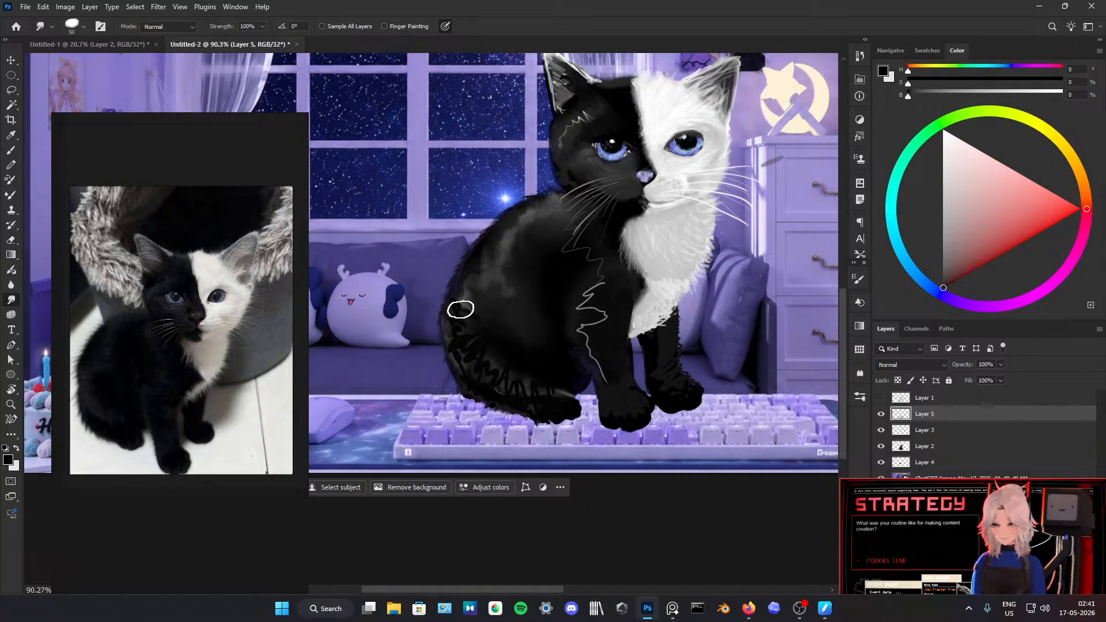
pyautogui.moveTo(461, 310)
pyautogui.mouseDown()
pyautogui.moveTo(469, 322)
pyautogui.moveTo(454, 318)
pyautogui.moveTo(473, 320)
pyautogui.moveTo(458, 300)
pyautogui.moveTo(456, 323)
pyautogui.moveTo(449, 316)
pyautogui.moveTo(469, 366)
pyautogui.moveTo(455, 346)
pyautogui.moveTo(471, 364)
pyautogui.moveTo(489, 363)
pyautogui.moveTo(468, 323)
pyautogui.moveTo(491, 345)
pyautogui.moveTo(487, 369)
pyautogui.moveTo(511, 375)
pyautogui.moveTo(501, 382)
pyautogui.moveTo(513, 360)
pyautogui.moveTo(487, 357)
pyautogui.moveTo(511, 388)
pyautogui.moveTo(547, 393)
pyautogui.moveTo(557, 382)
pyautogui.moveTo(522, 380)
pyautogui.mouseUp()
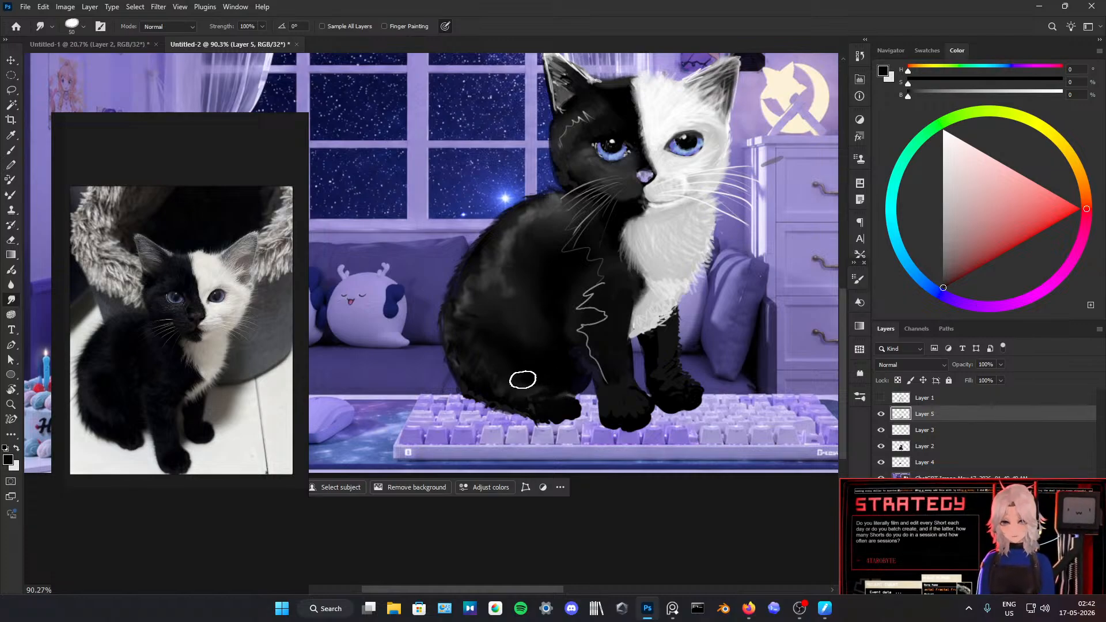
# Step: Brush curly black strokes over the grey highlights on the upper back and smudge them into the fur
pyautogui.scroll(-5, 543, 331)
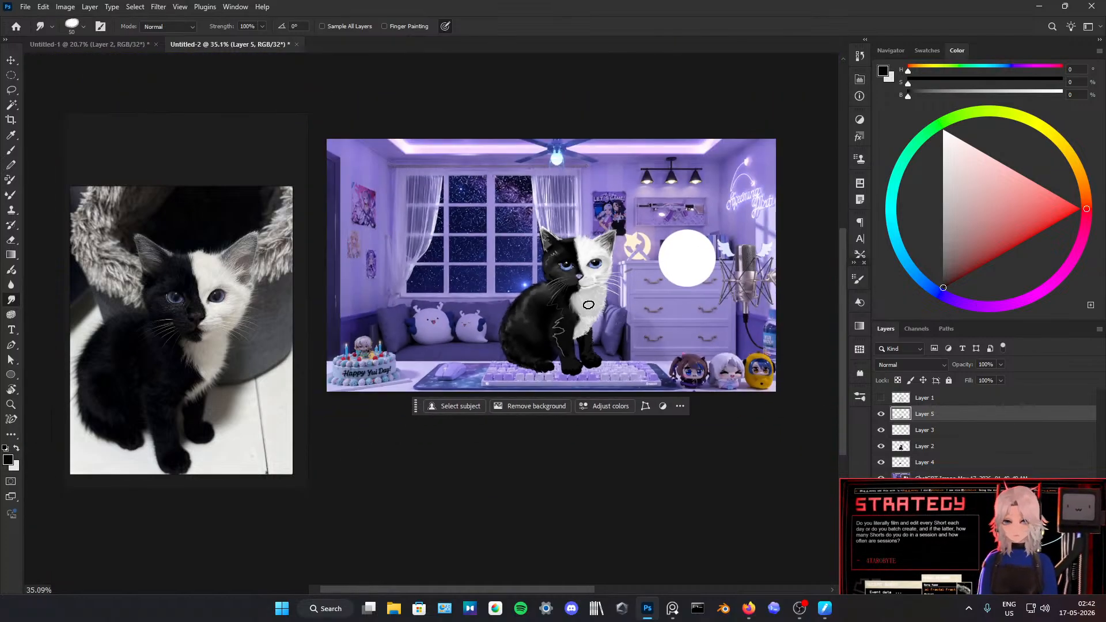
pyautogui.scroll(4, 588, 305)
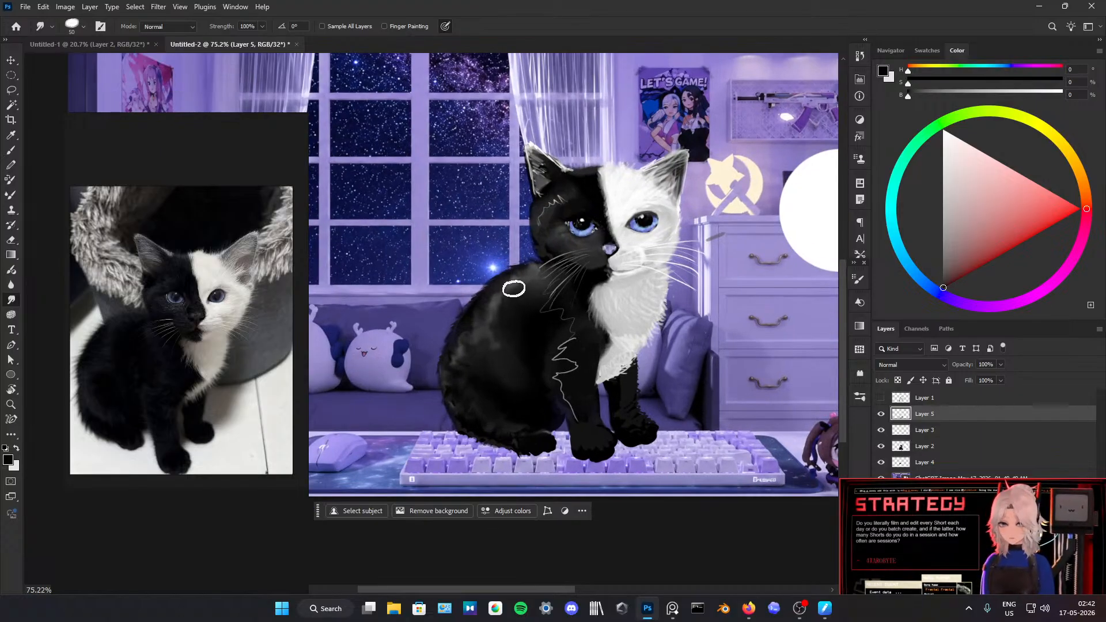
pyautogui.press('b')
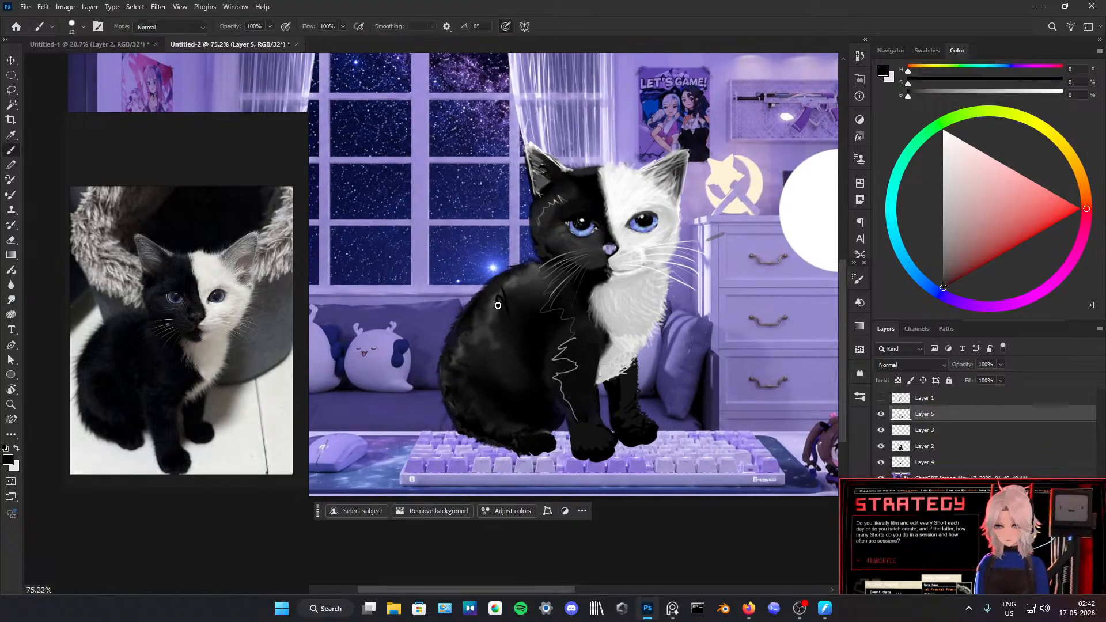
pyautogui.hotkey('ctrl', 'z')
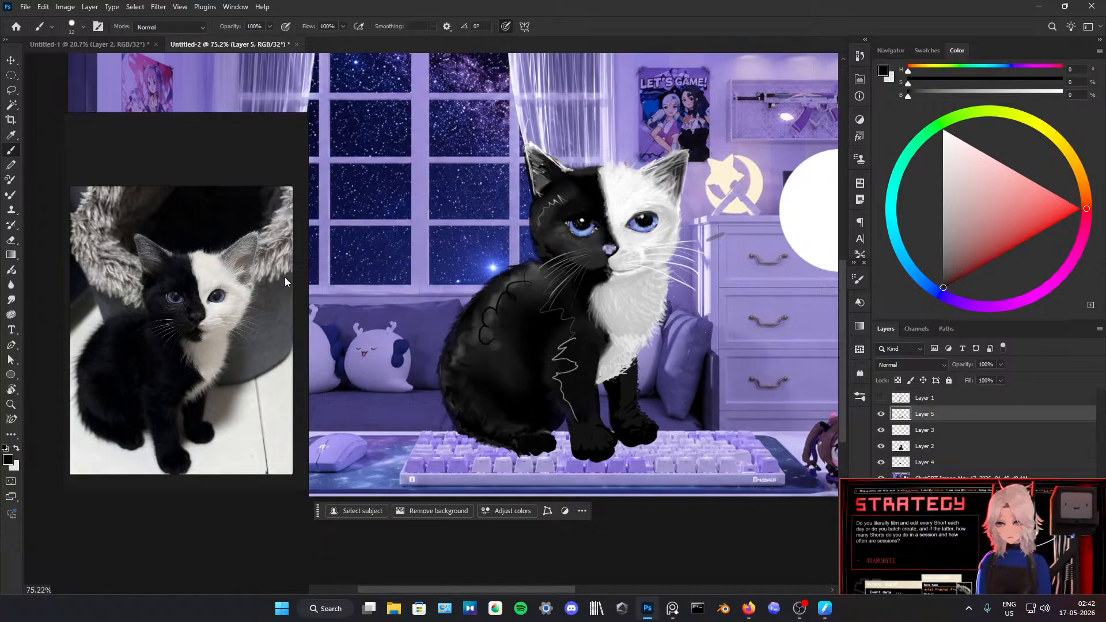
pyautogui.click(11, 300)
pyautogui.moveTo(500, 321)
pyautogui.mouseDown()
pyautogui.moveTo(481, 338)
pyautogui.moveTo(492, 312)
pyautogui.mouseUp()
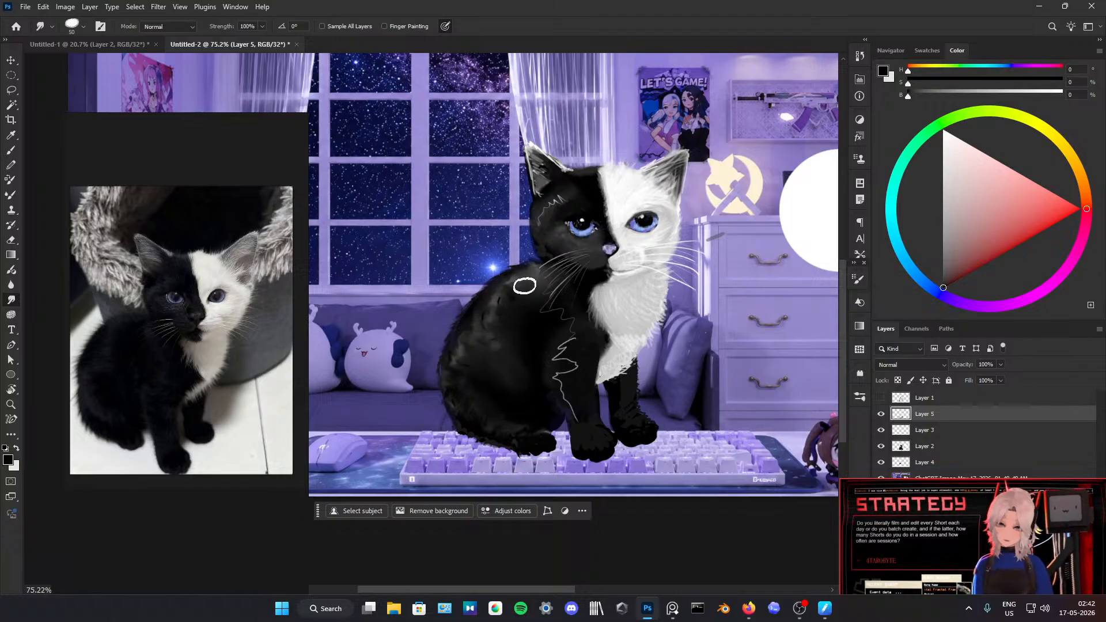
# Step: Smudge the grey zigzag strokes on the shoulder and front leg into soft fur highlights
pyautogui.scroll(3, 536, 285)
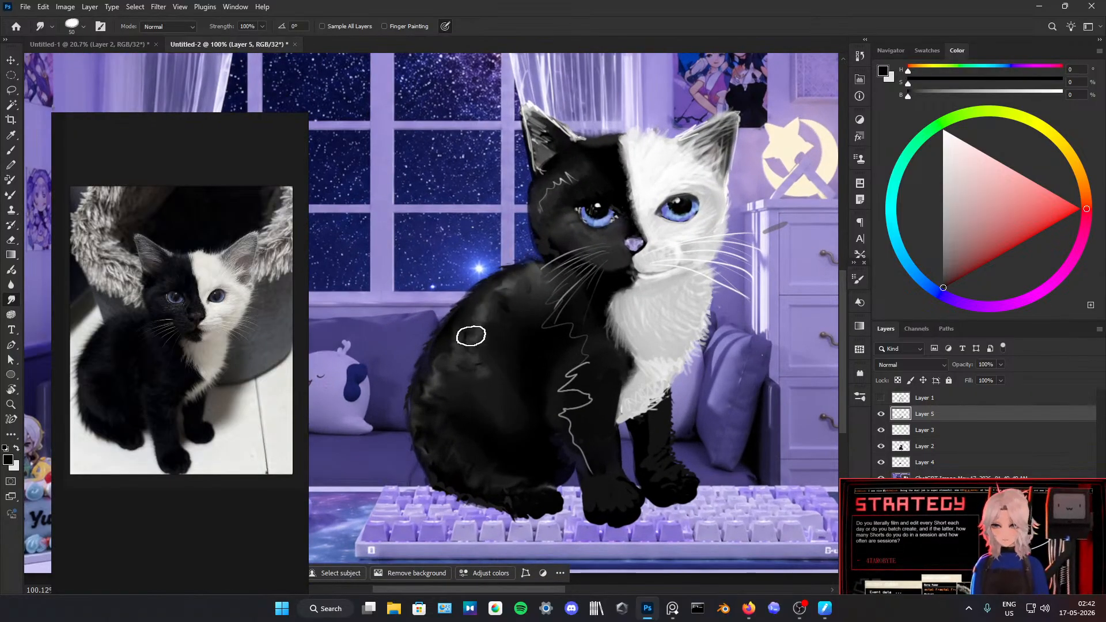
pyautogui.scroll(-5, 481, 316)
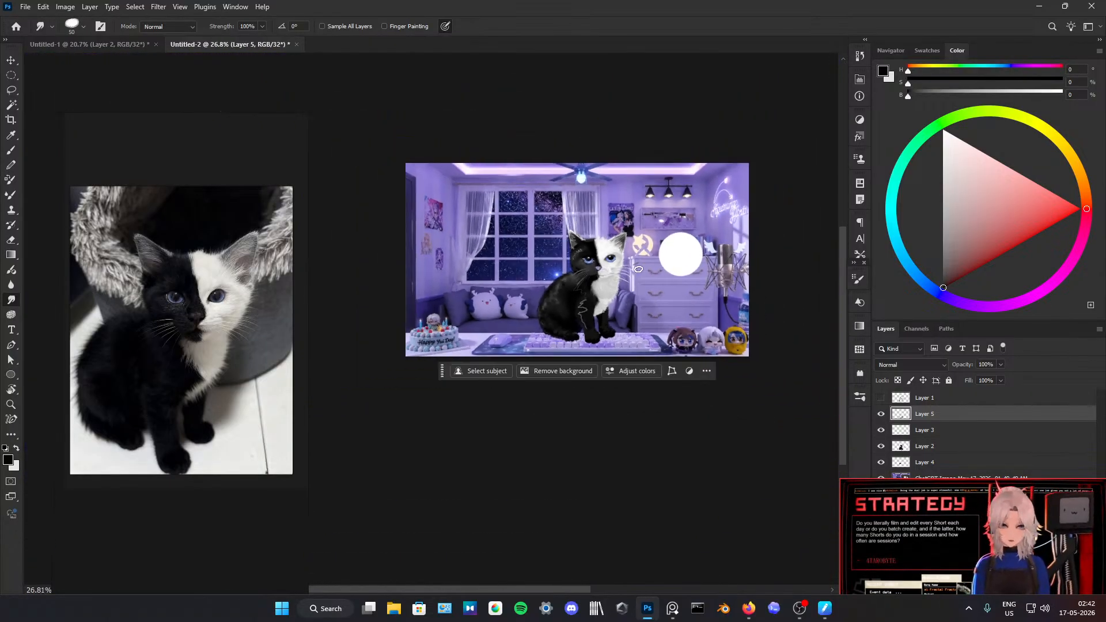
pyautogui.scroll(5, 606, 231)
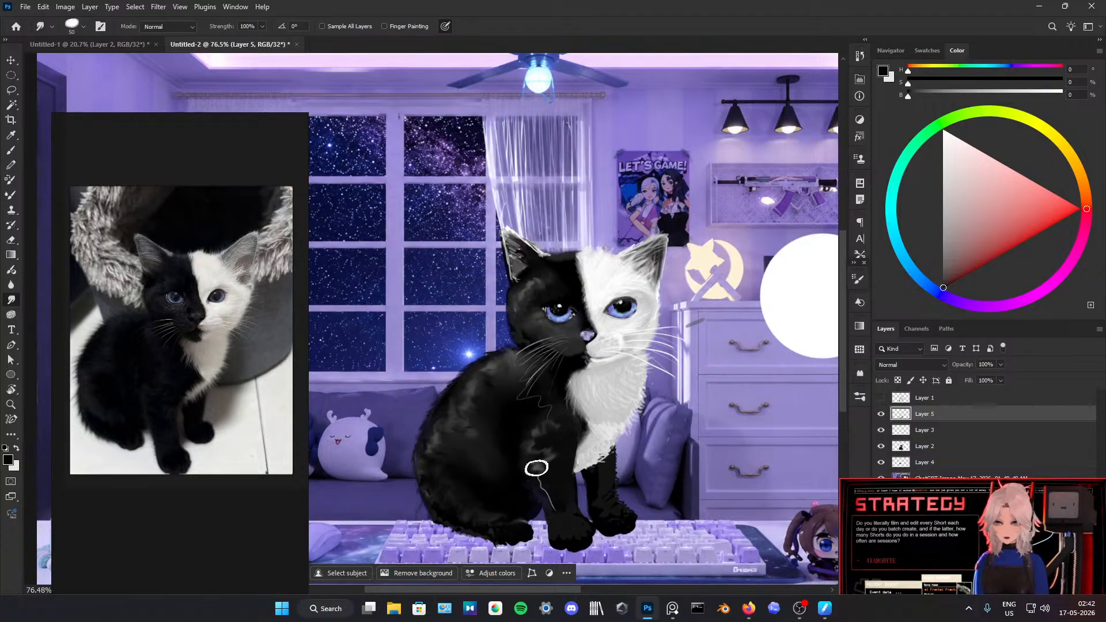
pyautogui.moveTo(536, 469)
pyautogui.mouseDown()
pyautogui.moveTo(556, 510)
pyautogui.moveTo(543, 466)
pyautogui.mouseUp()
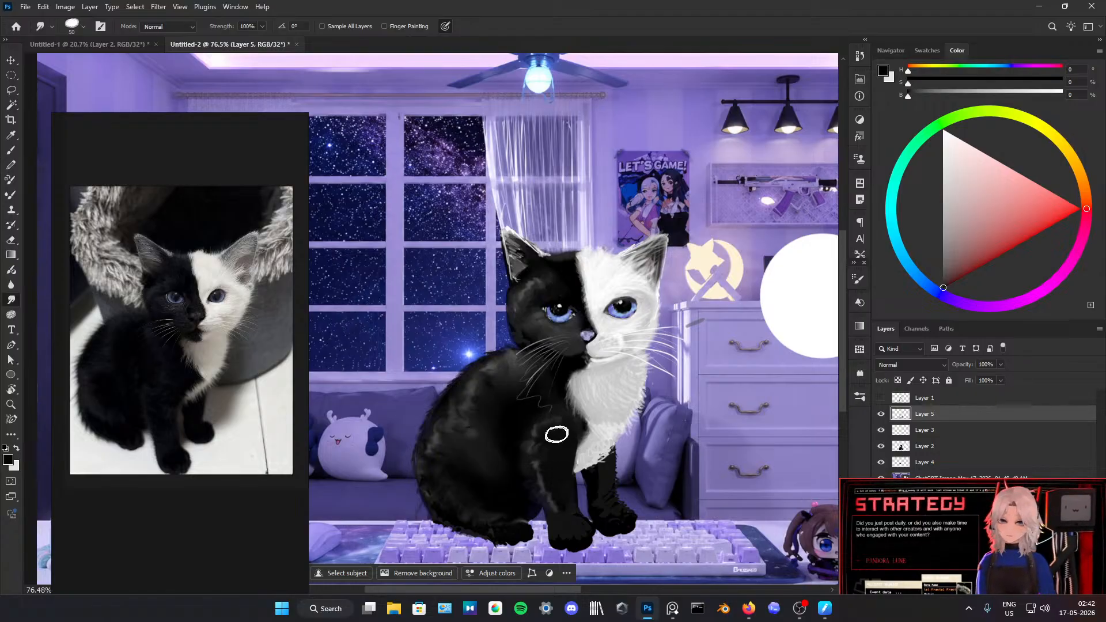
pyautogui.scroll(-3, 600, 409)
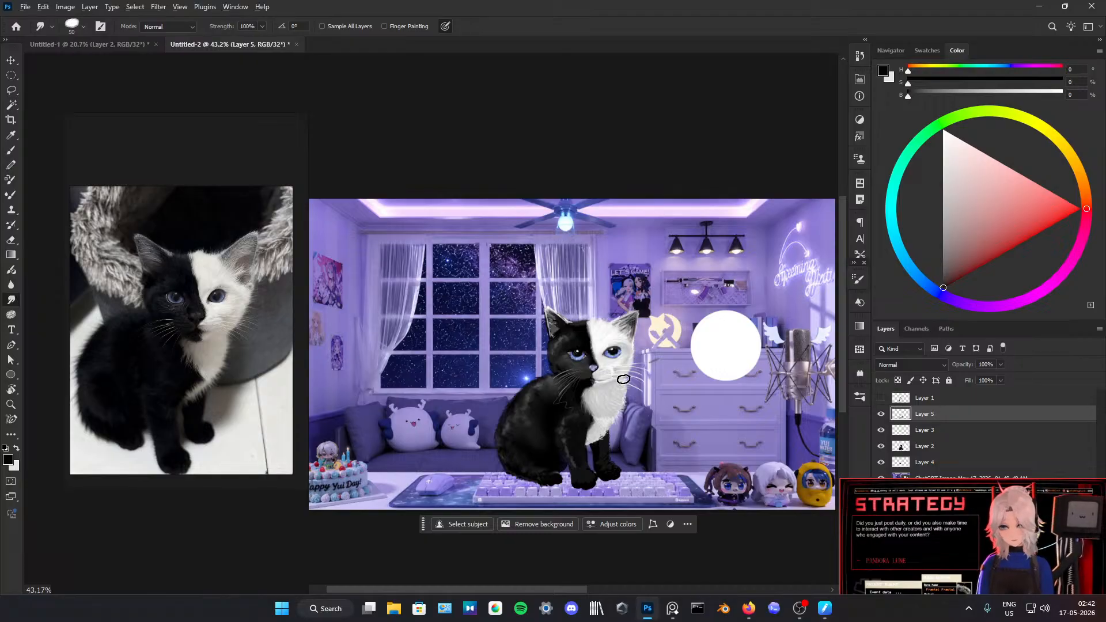
# Step: Sample light and dark tones around the eye on the white half of the face, and touch up its dark areas with the Brush
pyautogui.scroll(2, 623, 379)
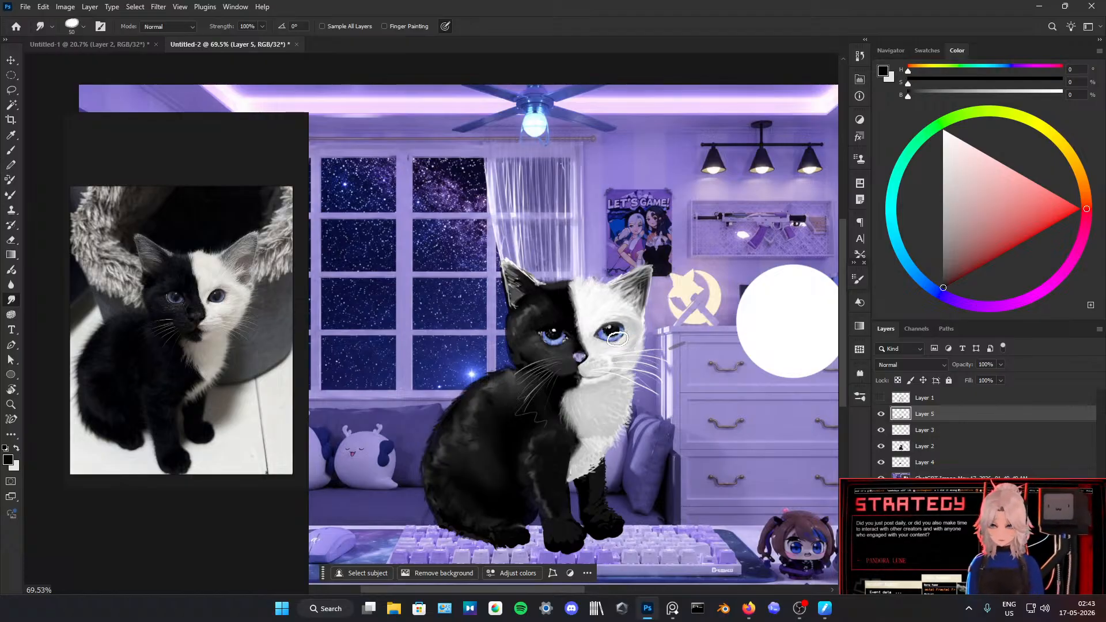
pyautogui.press('b')
pyautogui.keyDown('alt'); pyautogui.click(627, 337); pyautogui.keyUp('alt')
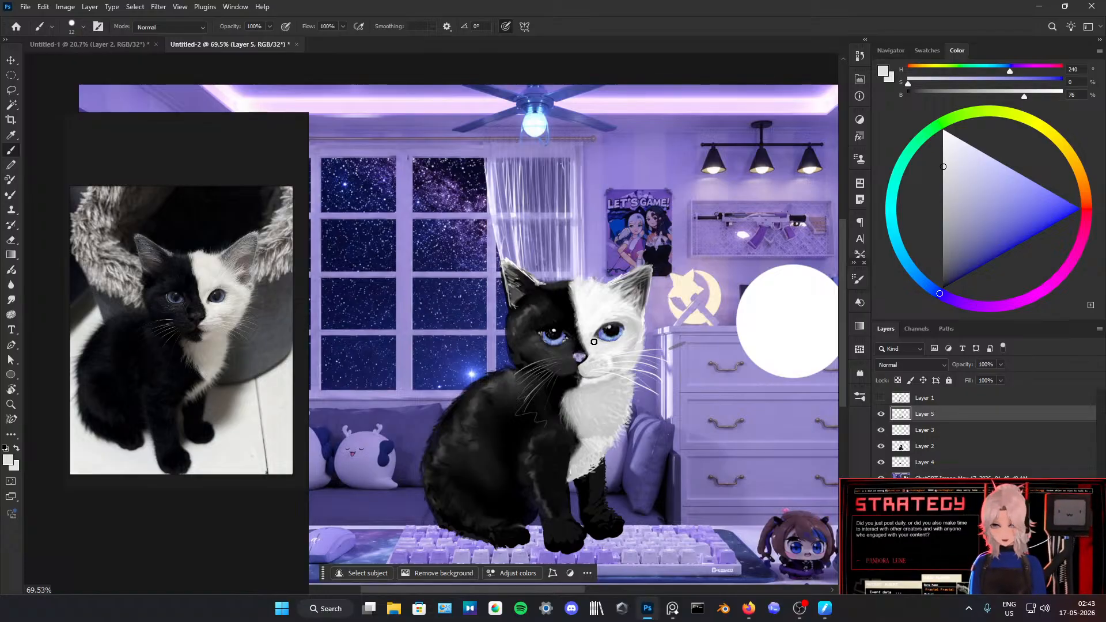
pyautogui.keyDown('alt'); pyautogui.click(599, 332); pyautogui.keyUp('alt')
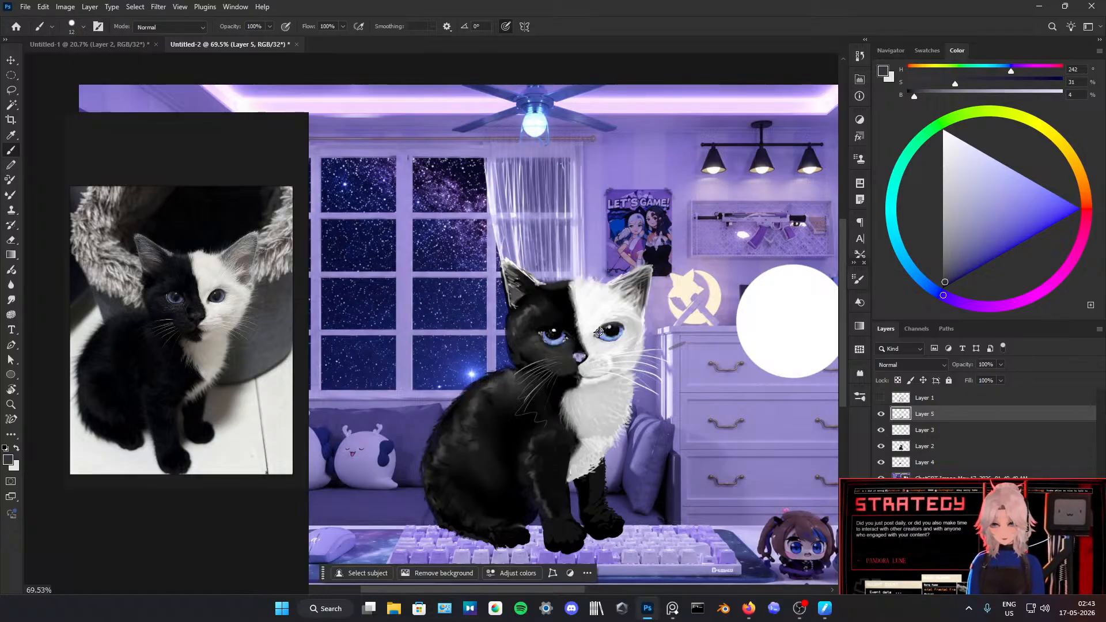
pyautogui.keyDown('alt'); pyautogui.click(609, 334); pyautogui.keyUp('alt')
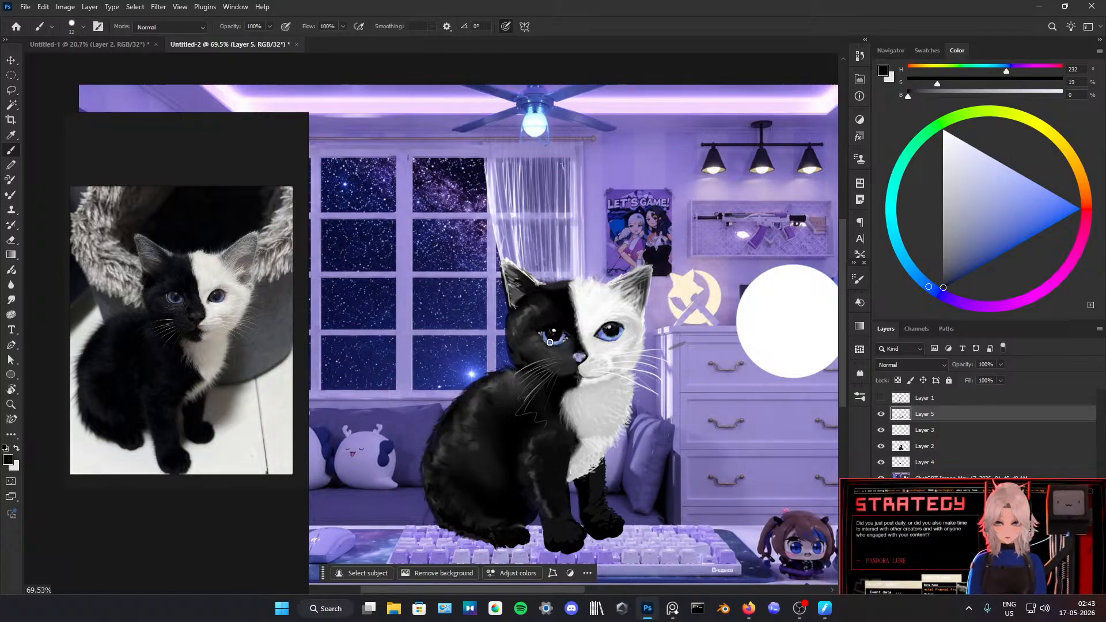
# Step: Sample grey tones from the white chest fur, and switch the brush colour to white for retouching the muzzle
pyautogui.scroll(5, 562, 327)
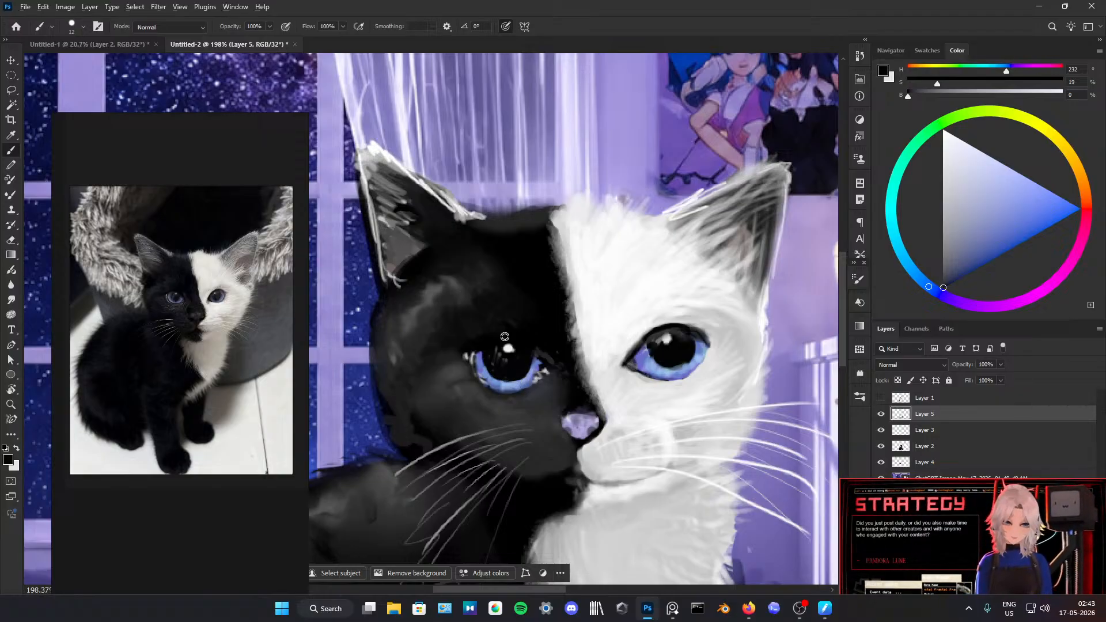
pyautogui.scroll(-10, 501, 334)
pyautogui.scroll(-2, 558, 318)
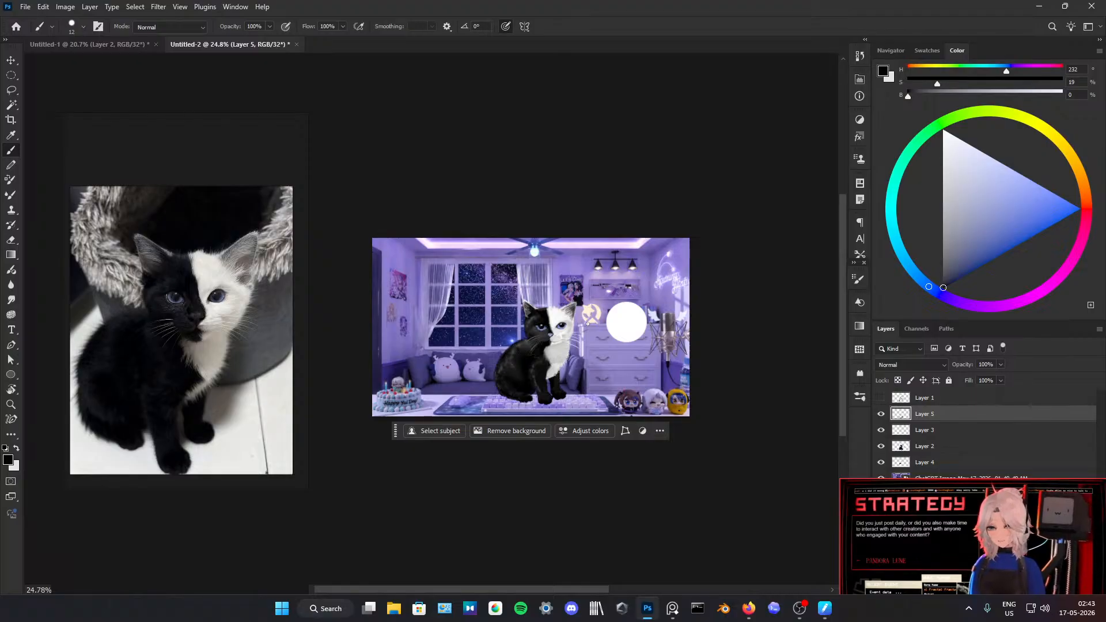
pyautogui.scroll(5, 560, 342)
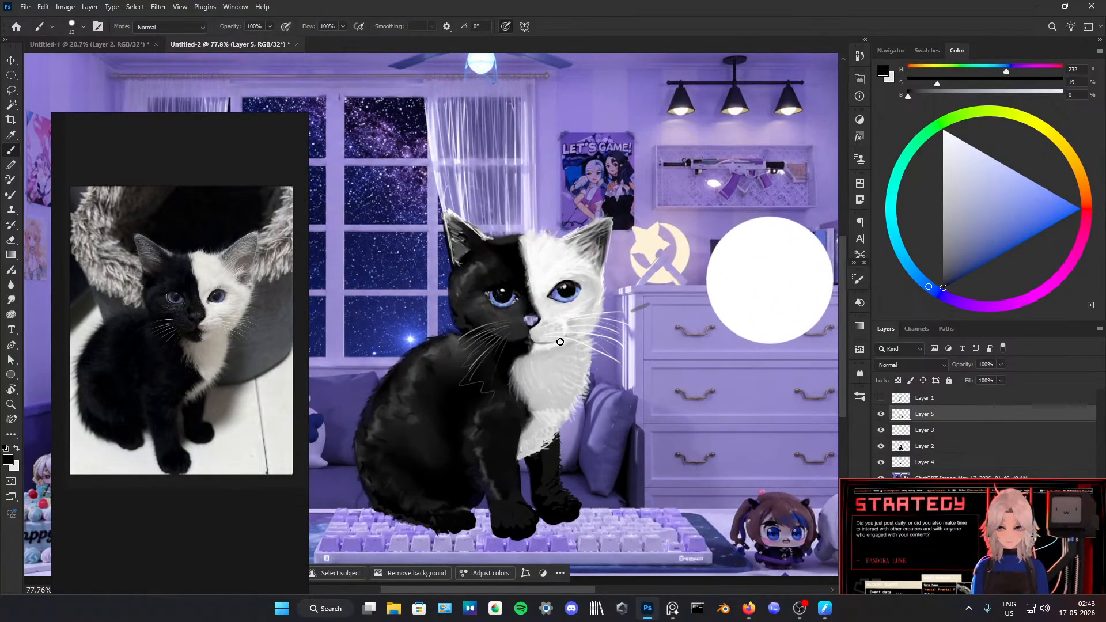
pyautogui.keyDown('alt'); pyautogui.click(549, 412); pyautogui.keyUp('alt')
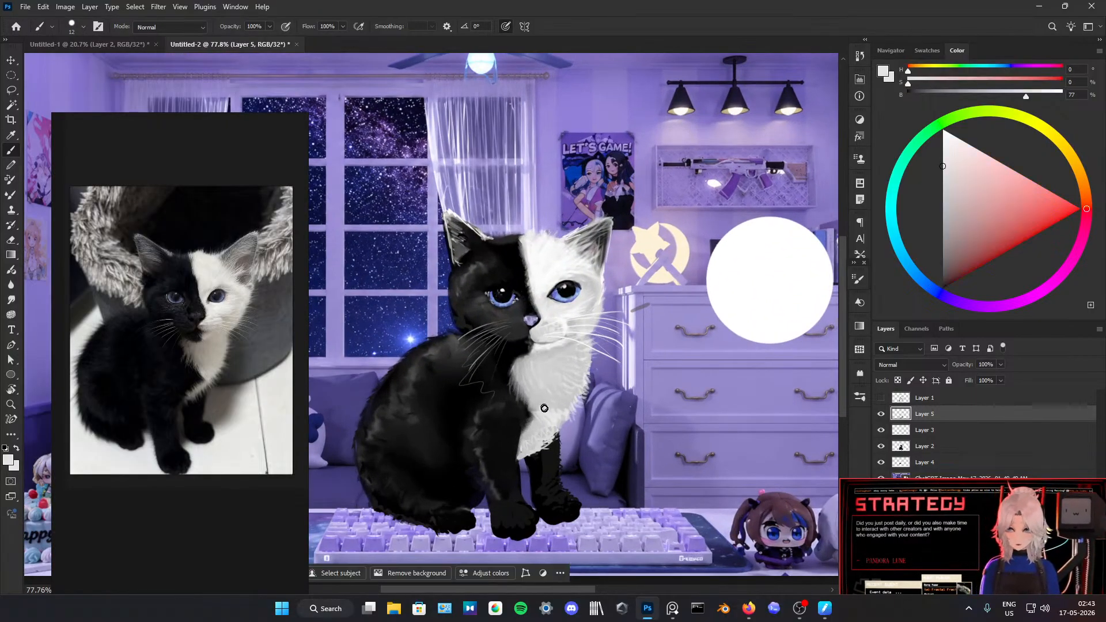
pyautogui.keyDown('alt'); pyautogui.click(538, 402); pyautogui.keyUp('alt')
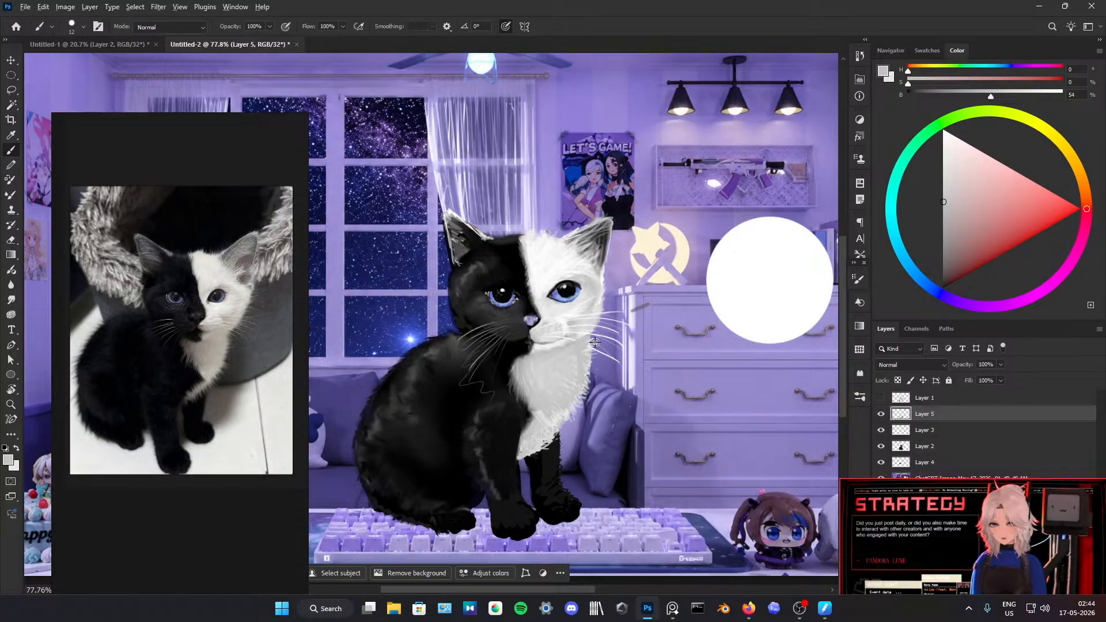
pyautogui.press('x')
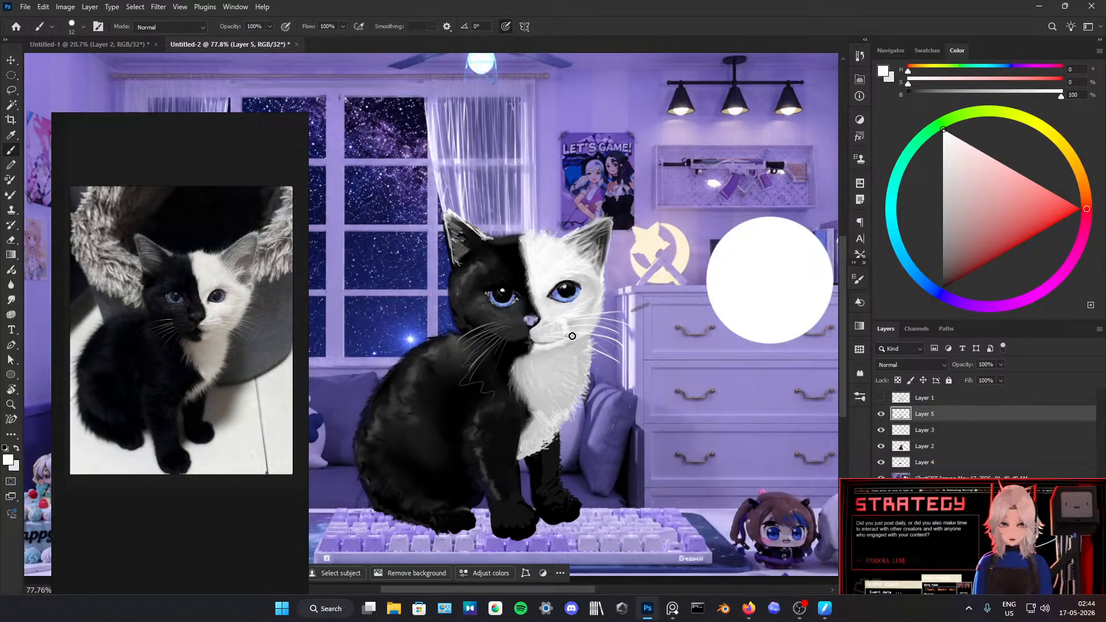
# Step: Sample black from the front leg and touch up the edge where the leg meets the white chest fur
pyautogui.scroll(3, 572, 336)
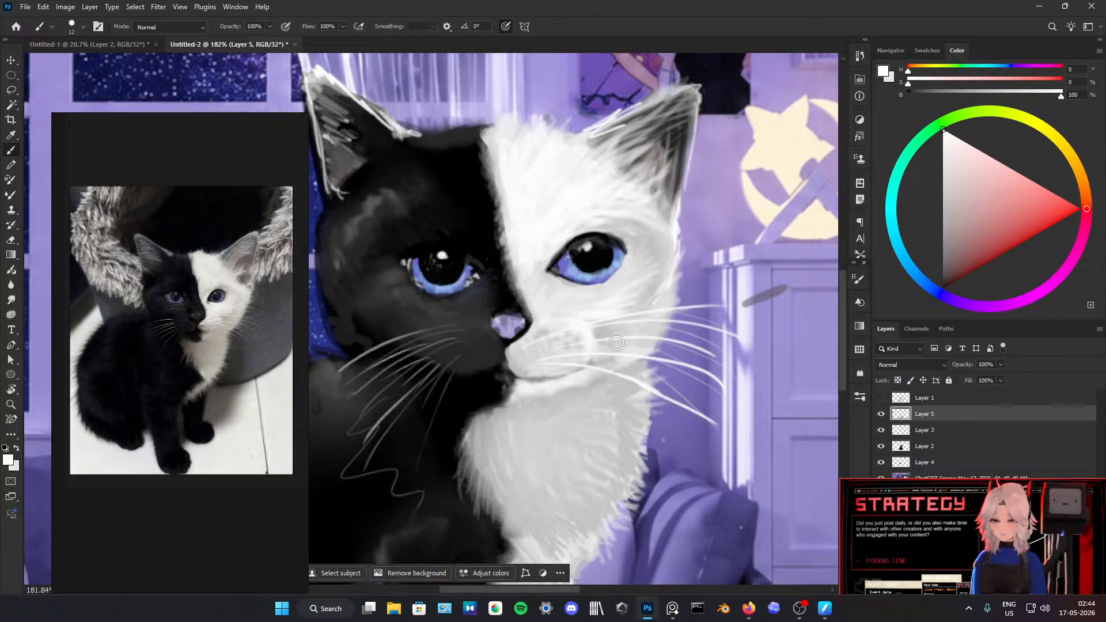
pyautogui.scroll(-6, 616, 343)
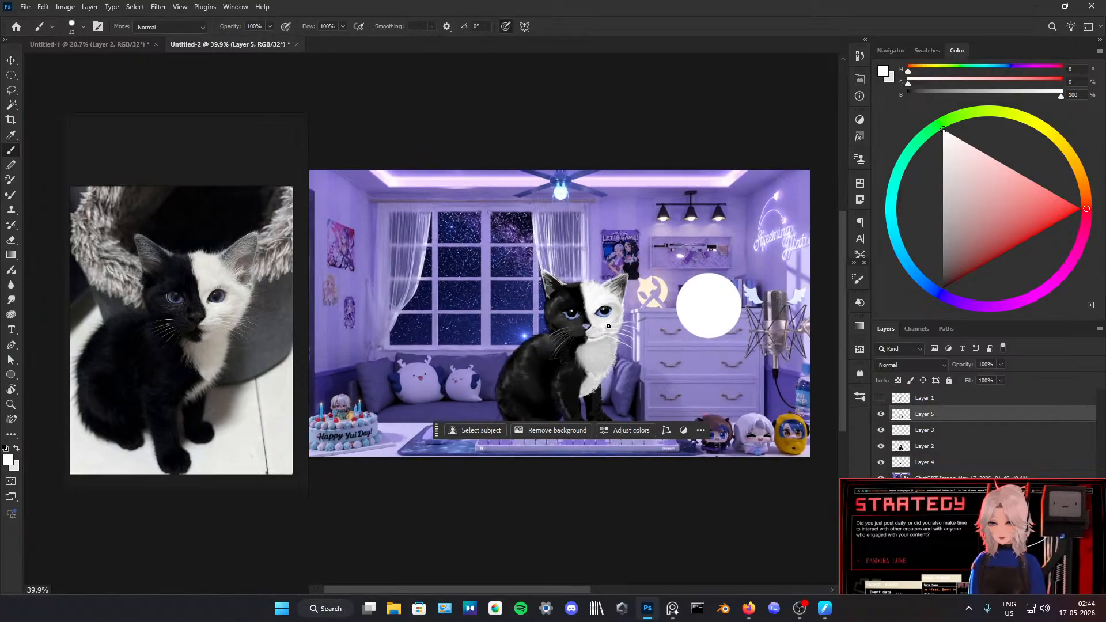
pyautogui.scroll(1, 608, 326)
pyautogui.scroll(-2, 691, 315)
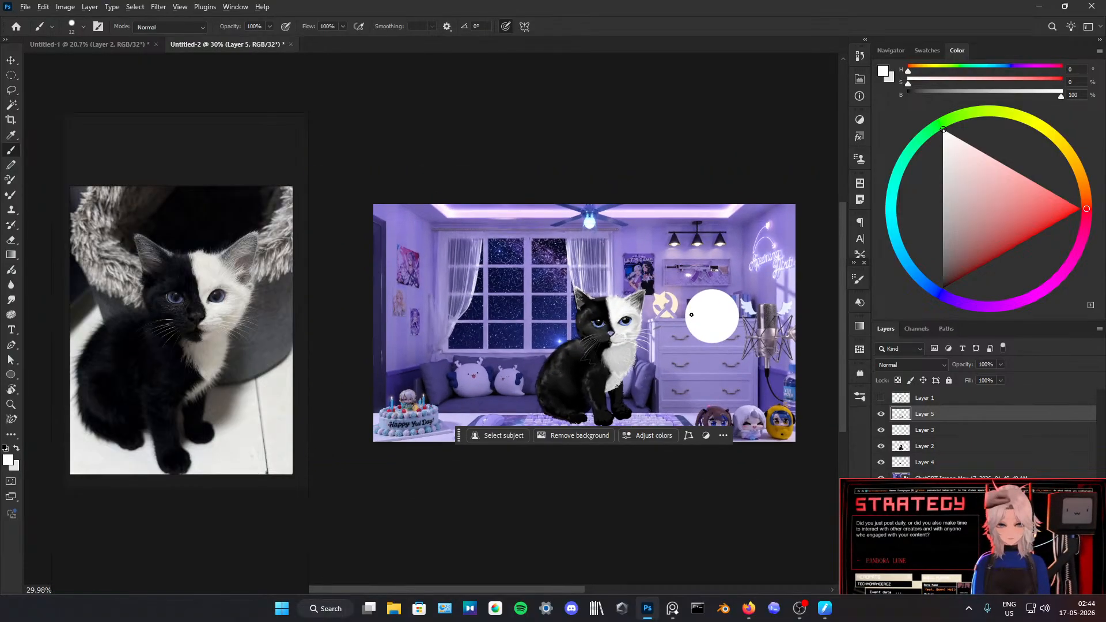
pyautogui.scroll(1, 645, 369)
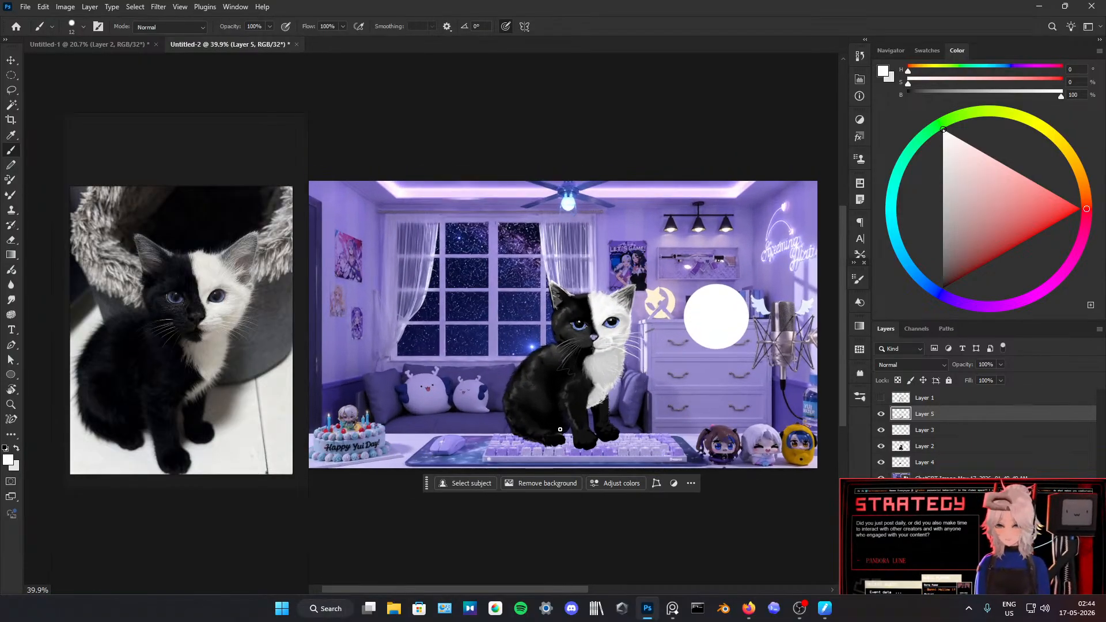
pyautogui.scroll(7, 595, 430)
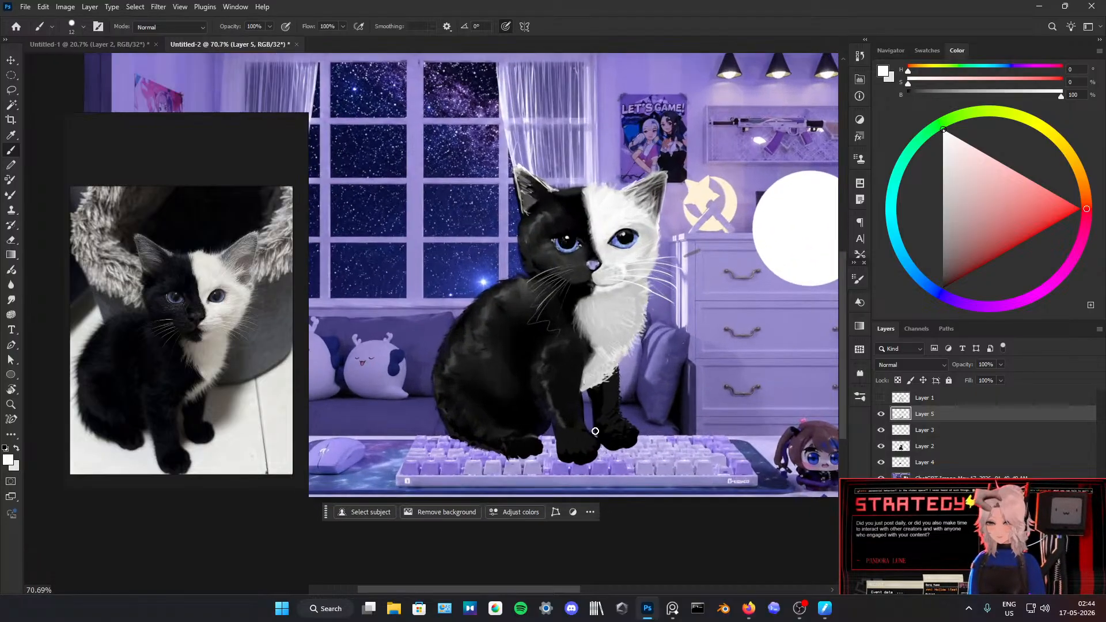
pyautogui.keyDown('alt'); pyautogui.click(578, 382); pyautogui.keyUp('alt')
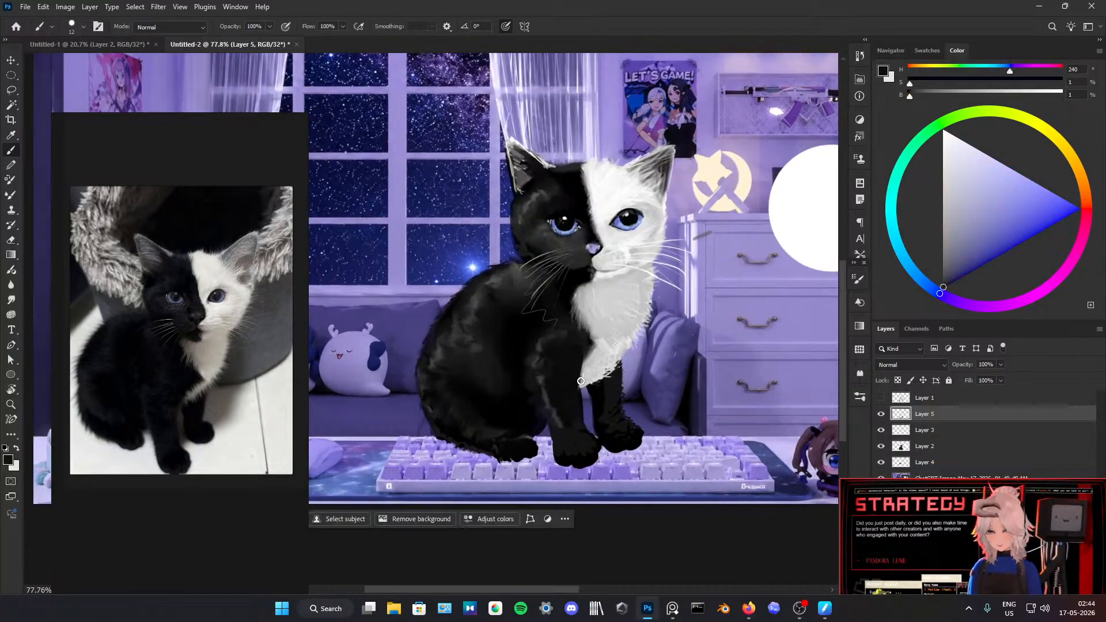
pyautogui.keyDown('alt'); pyautogui.click(579, 380); pyautogui.keyUp('alt')
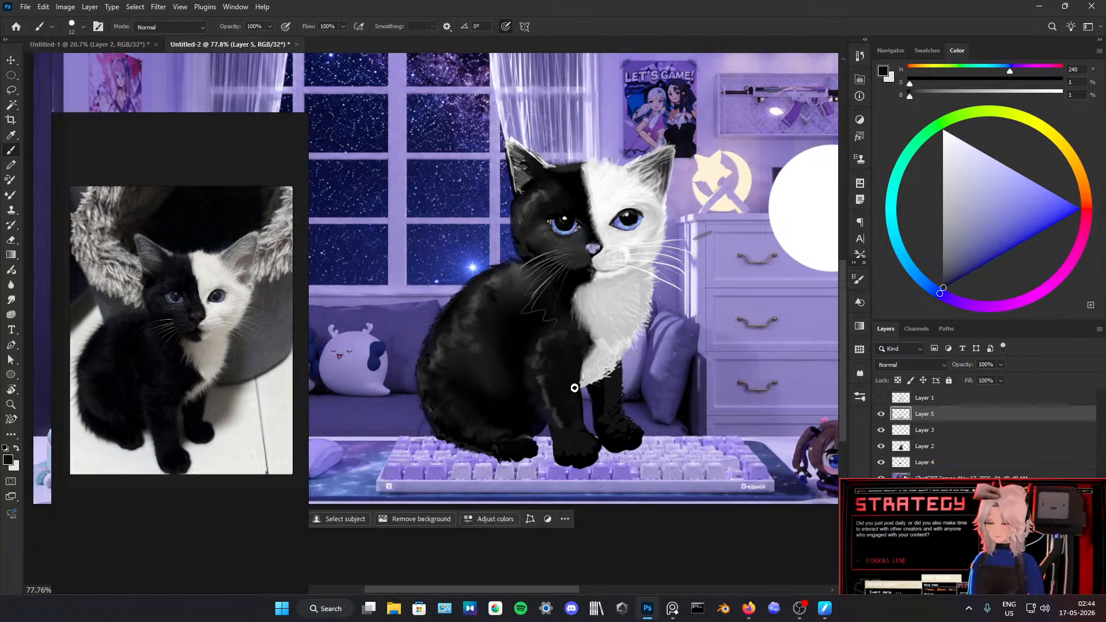
pyautogui.scroll(-4, 600, 384)
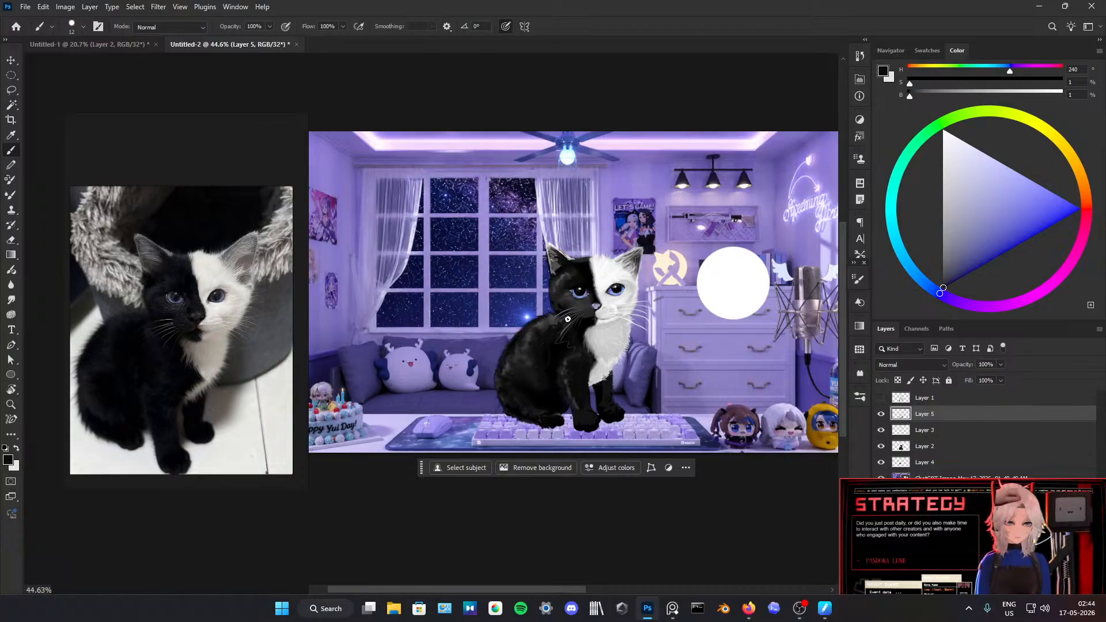
# Step: Sample white from the round swatch and brush brighter whiskers over the black cheek, undoing unwanted strokes
pyautogui.keyDown('alt'); pyautogui.click(712, 278); pyautogui.keyUp('alt')
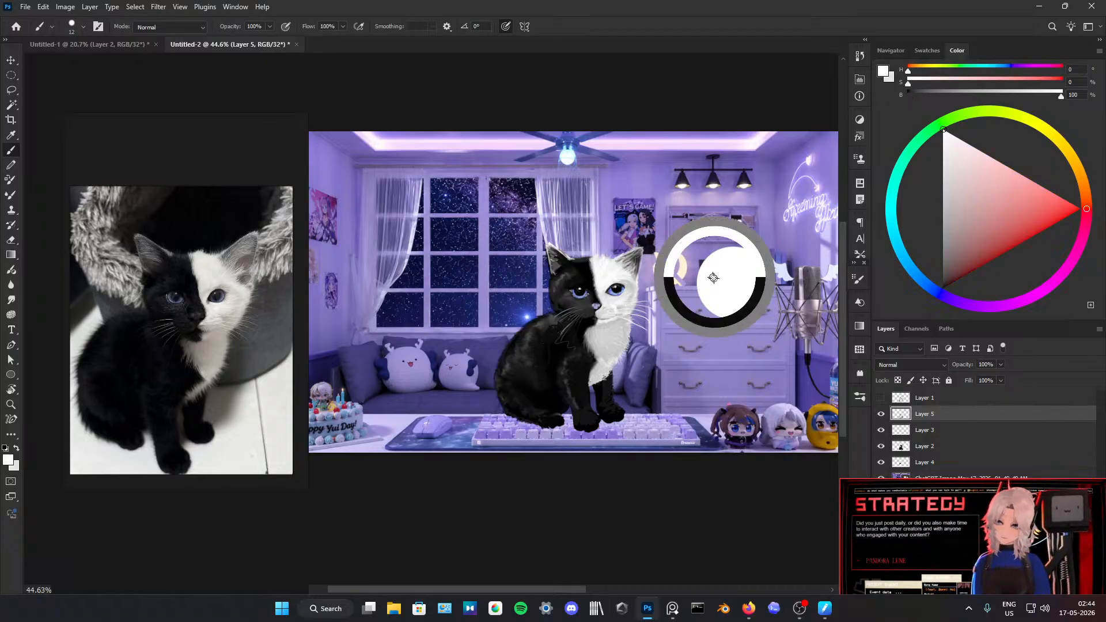
pyautogui.hotkey('ctrl', 'z')
pyautogui.moveTo(579, 312); pyautogui.dragTo(547, 346)
pyautogui.hotkey('ctrl', 'z')
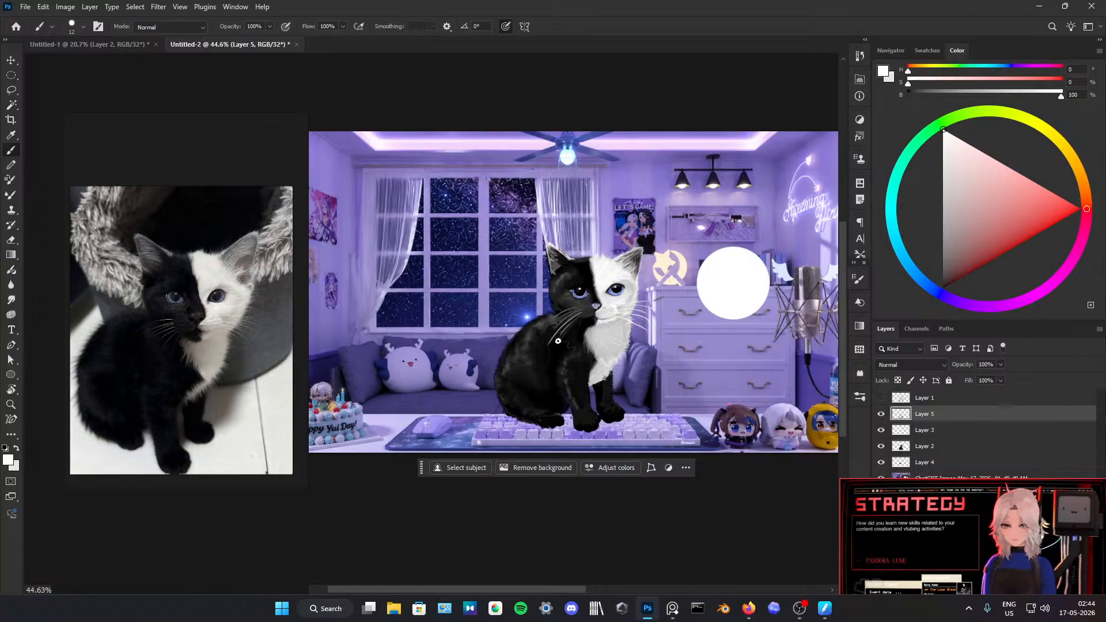
# Step: Brush black and sampled dark tones over the fur on the kitten's haunch and lower body
pyautogui.press('d')
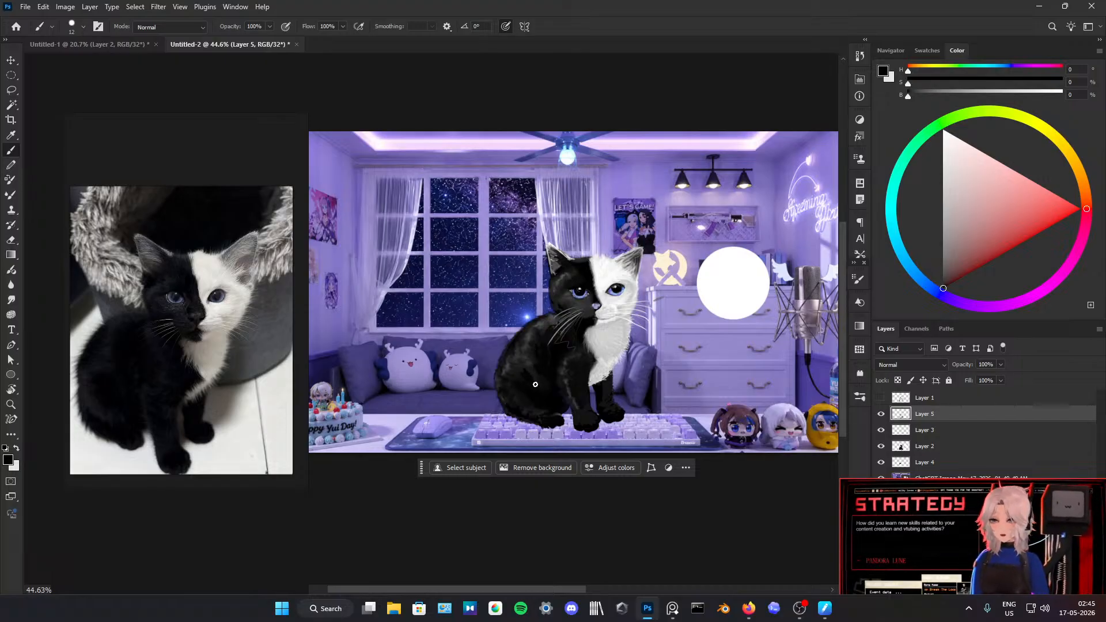
pyautogui.keyDown('alt'); pyautogui.click(520, 366); pyautogui.keyUp('alt')
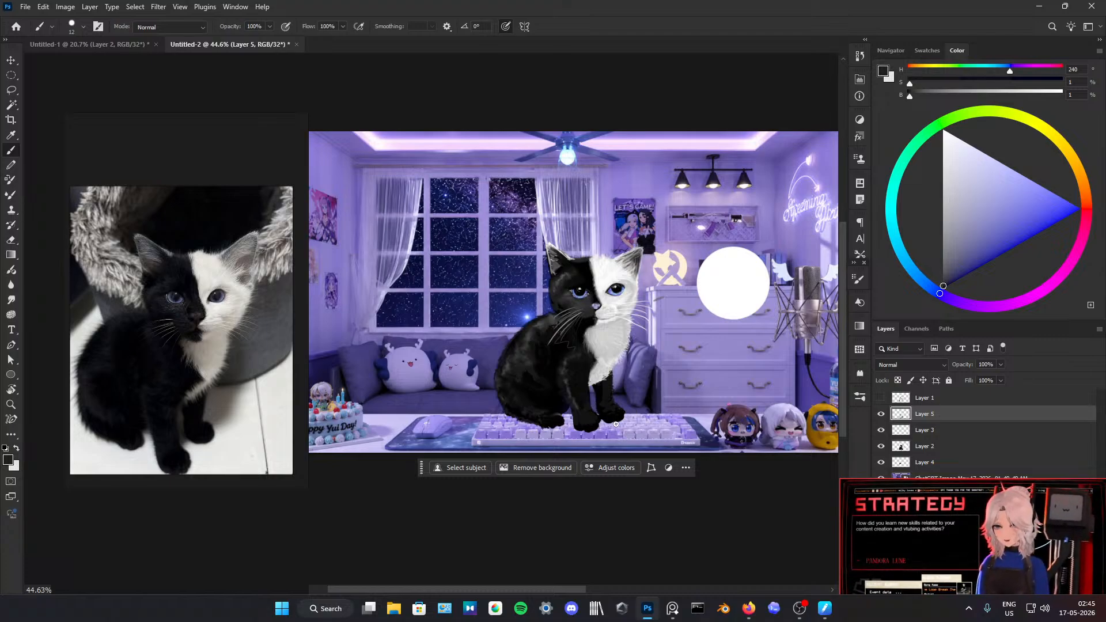
pyautogui.keyDown('alt'); pyautogui.click(566, 408); pyautogui.keyUp('alt')
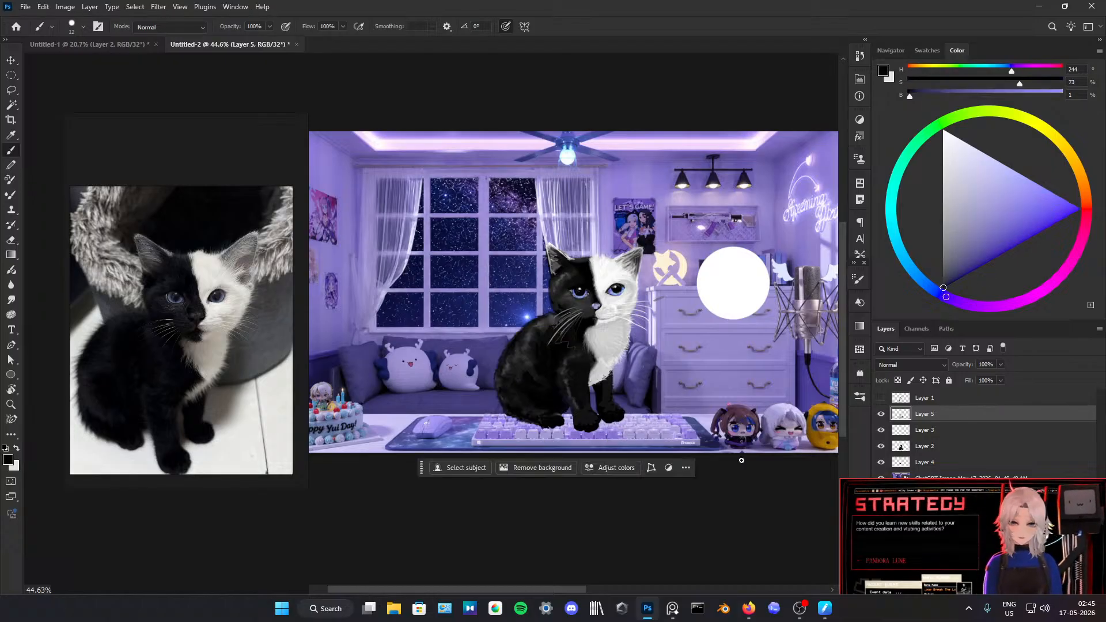
# Step: Add a new layer directly above the ChatGPT Image room layer and set its blend mode to Multiply
pyautogui.moveTo(979, 504); pyautogui.dragTo(640, 489)
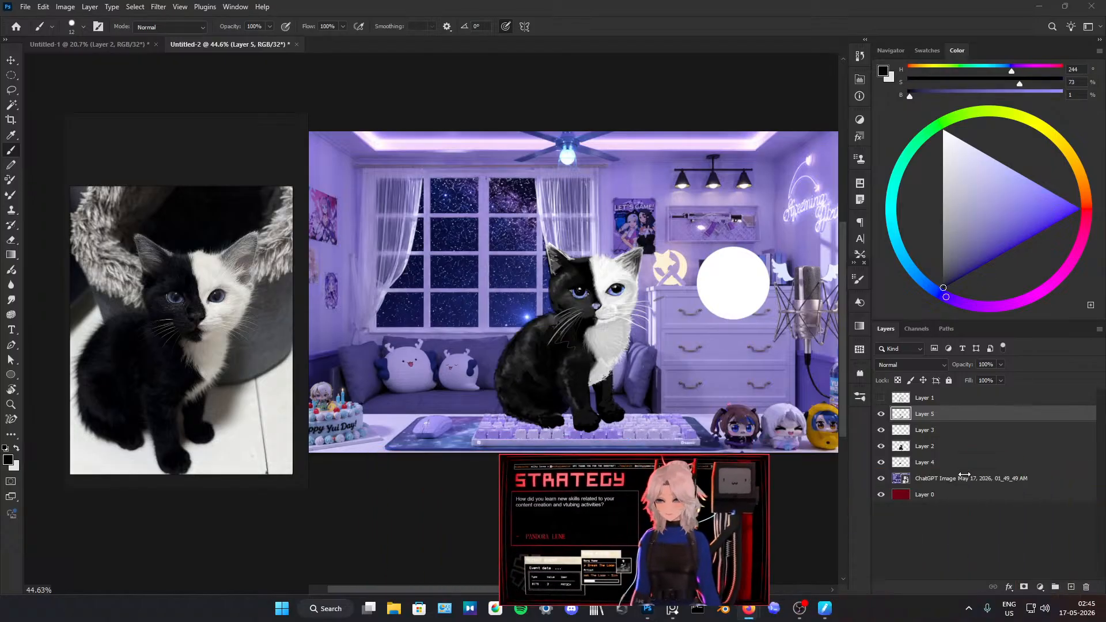
pyautogui.click(1006, 479)
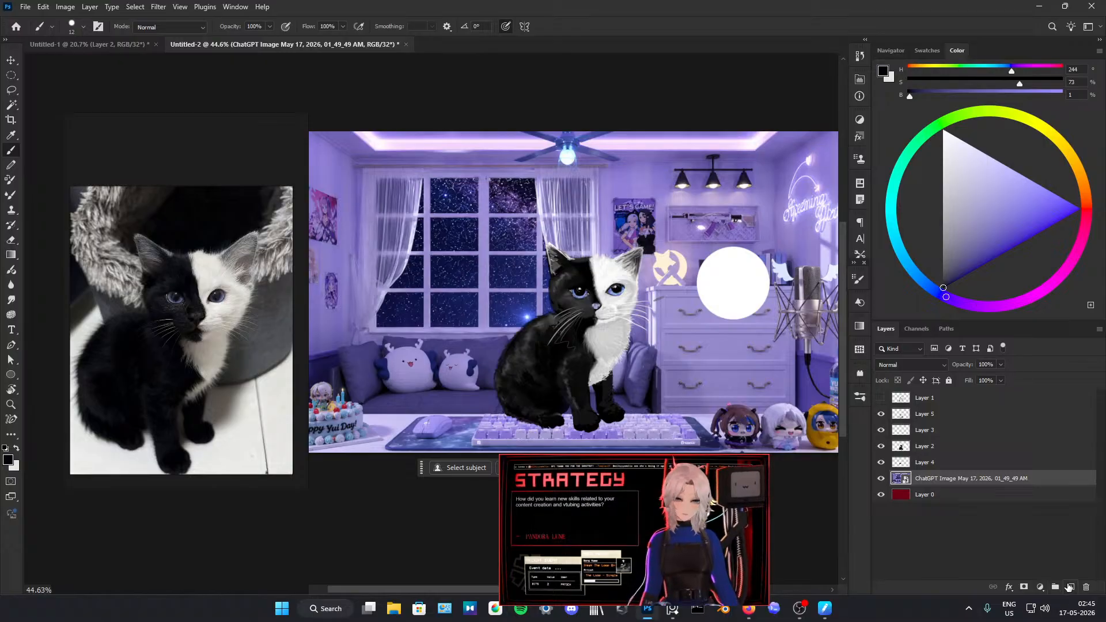
pyautogui.hotkey('ctrl', 'shift', 'alt', 'n')
pyautogui.click(909, 364)
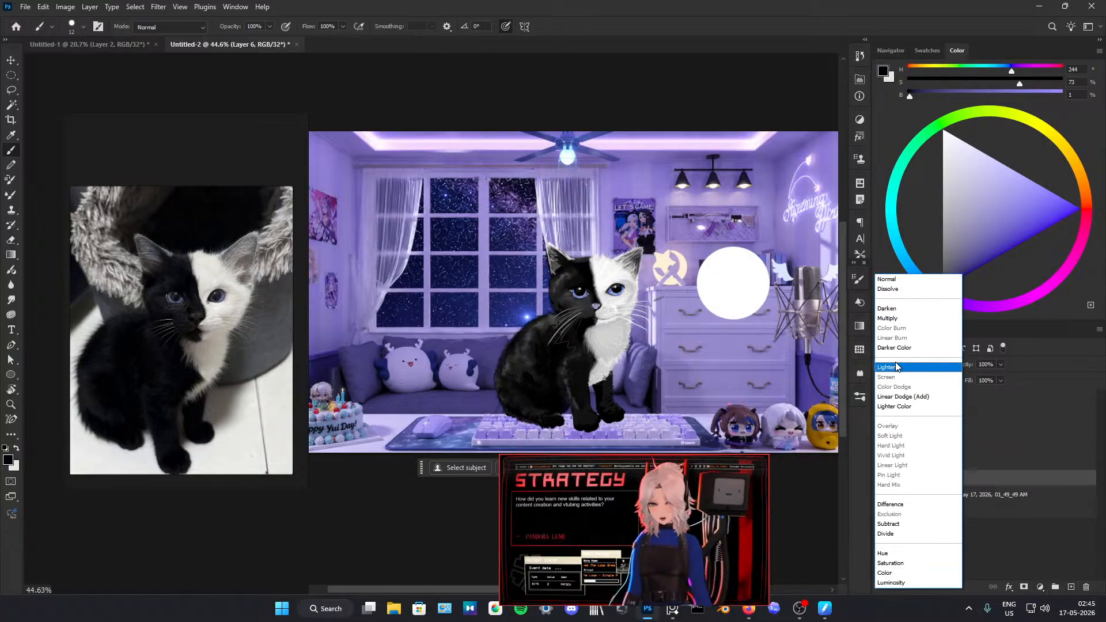
pyautogui.click(902, 318)
pyautogui.moveTo(603, 491); pyautogui.dragTo(942, 494)
# Step: Brush a dark purple shadow around the kitten on the Multiply layer with a larger brush, and set the layer opacity to 95%
pyautogui.click(582, 422)
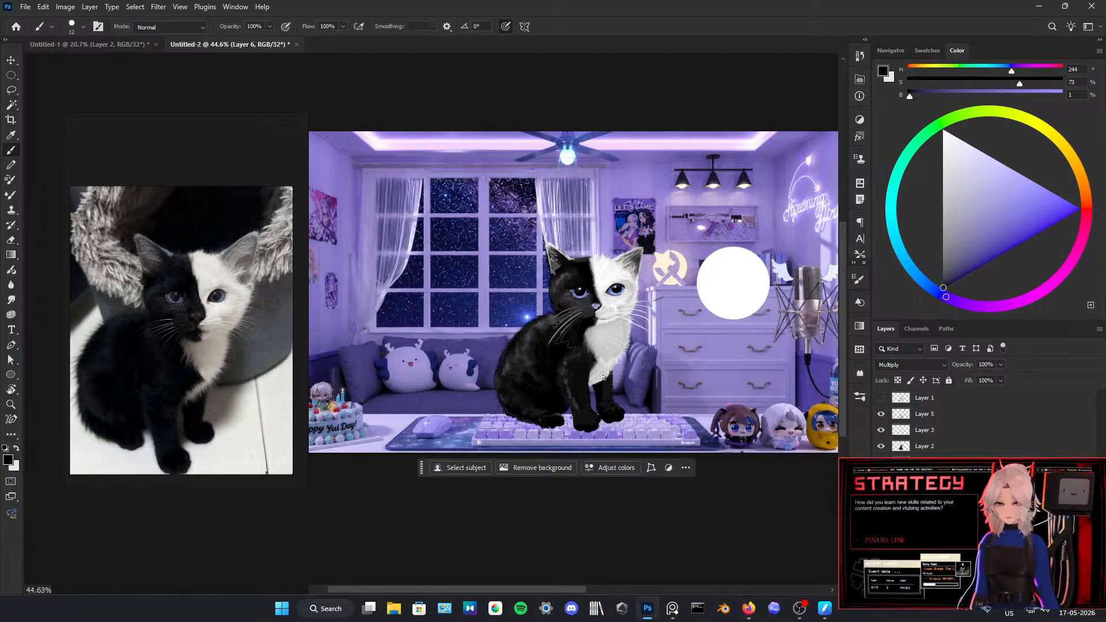
pyautogui.moveTo(593, 421)
pyautogui.mouseDown()
pyautogui.moveTo(628, 422)
pyautogui.moveTo(565, 407)
pyautogui.moveTo(659, 371)
pyautogui.mouseUp()
pyautogui.keyDown('alt'); pyautogui.click(592, 414); pyautogui.keyUp('alt')
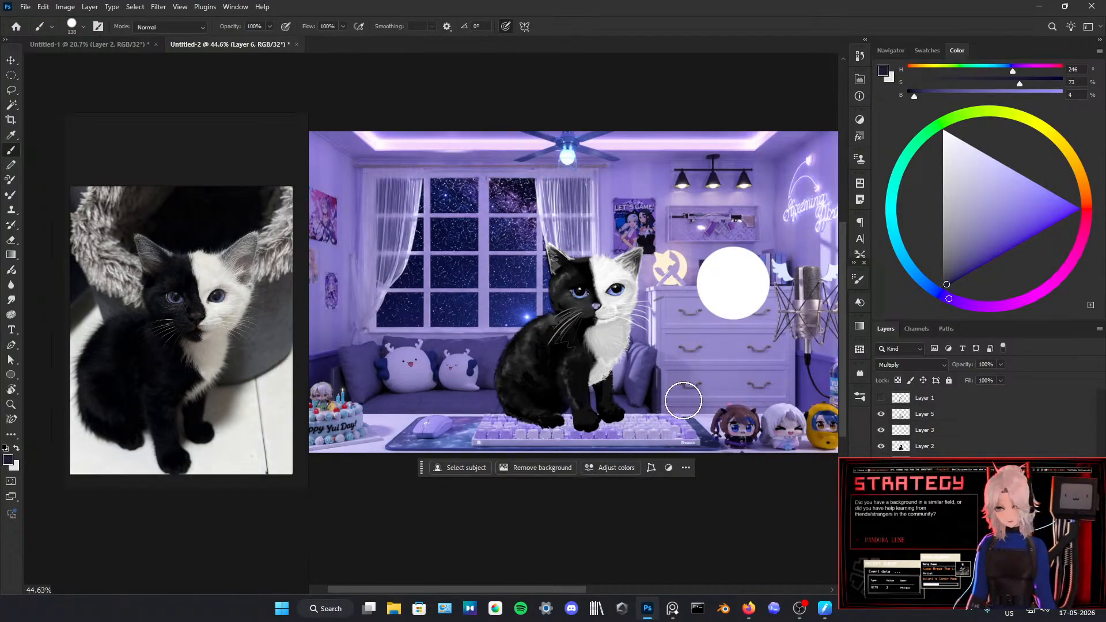
pyautogui.moveTo(960, 365); pyautogui.dragTo(925, 374)
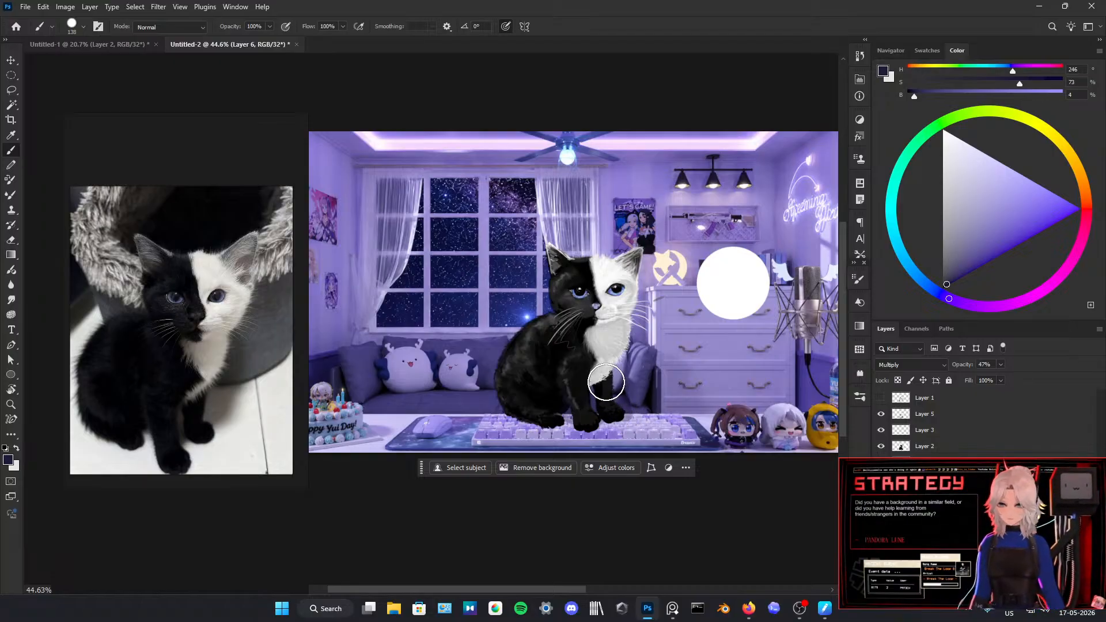
pyautogui.press('e')
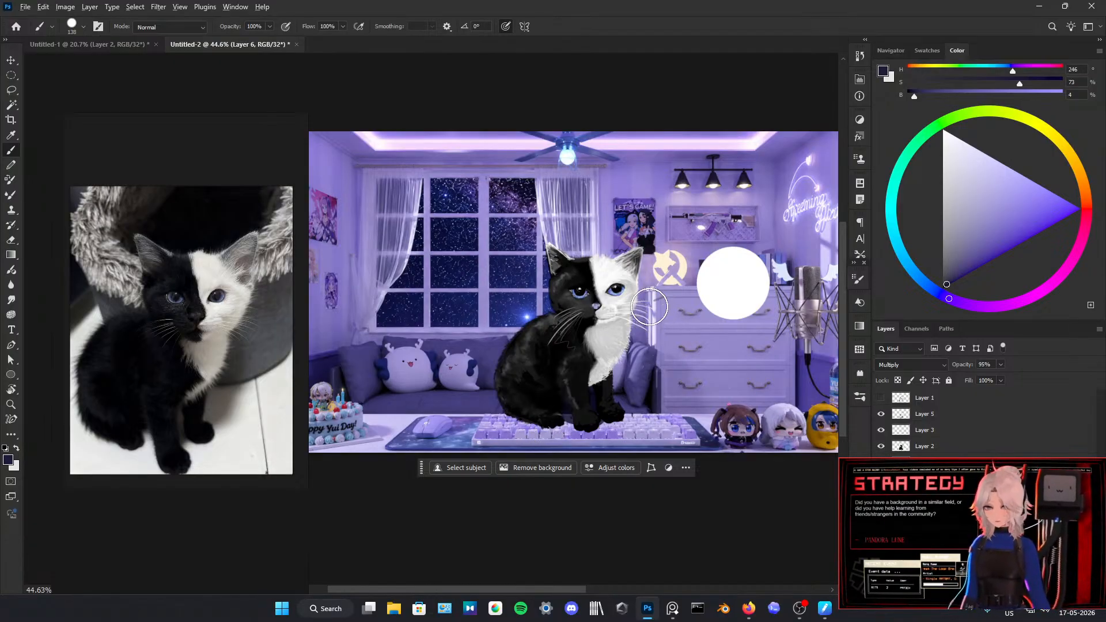
# Step: Examine the whole composition at different magnifications to judge the kitten and its shadow against the room
pyautogui.scroll(-6, 649, 307)
pyautogui.hscroll(-5, 649, 307)
pyautogui.hscroll(10, 650, 306)
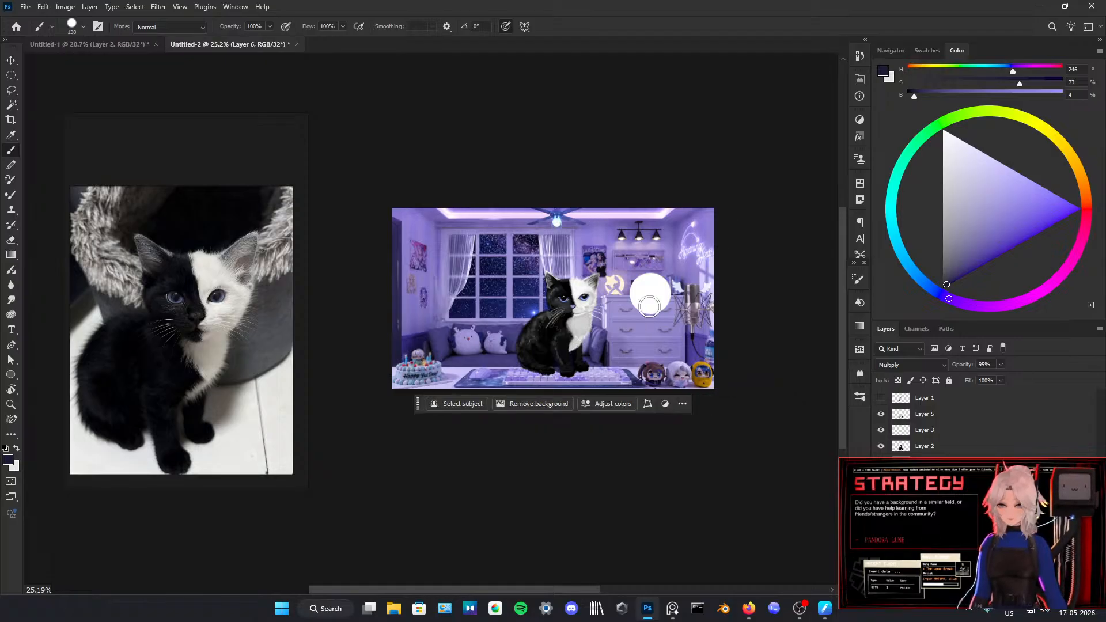
pyautogui.scroll(4, 649, 306)
pyautogui.scroll(-3, 649, 306)
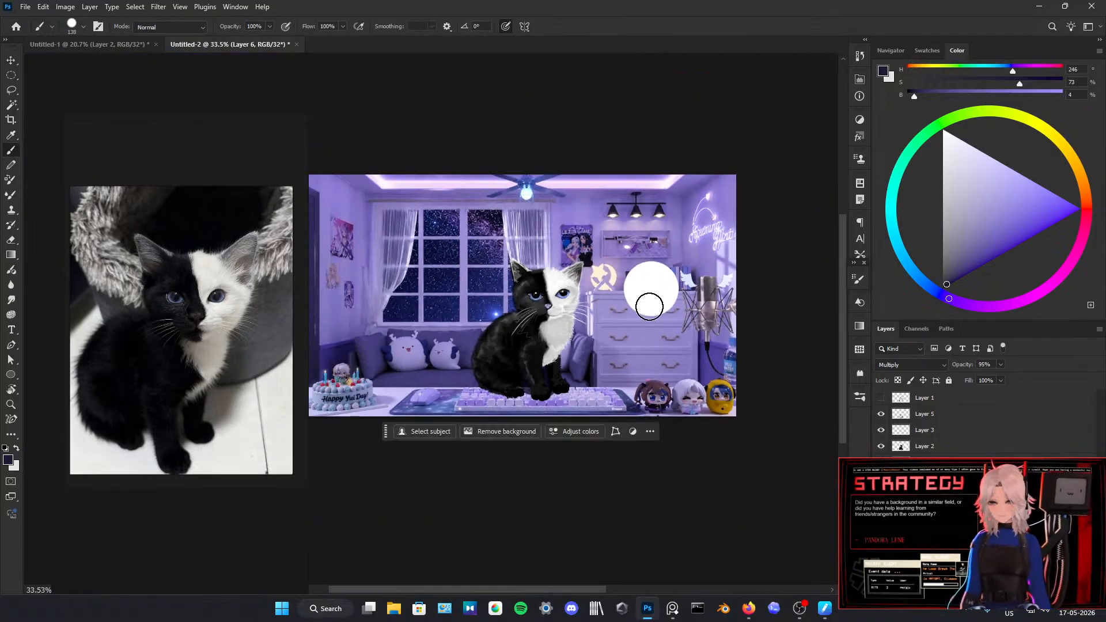
pyautogui.scroll(-2, 650, 306)
pyautogui.scroll(2, 649, 306)
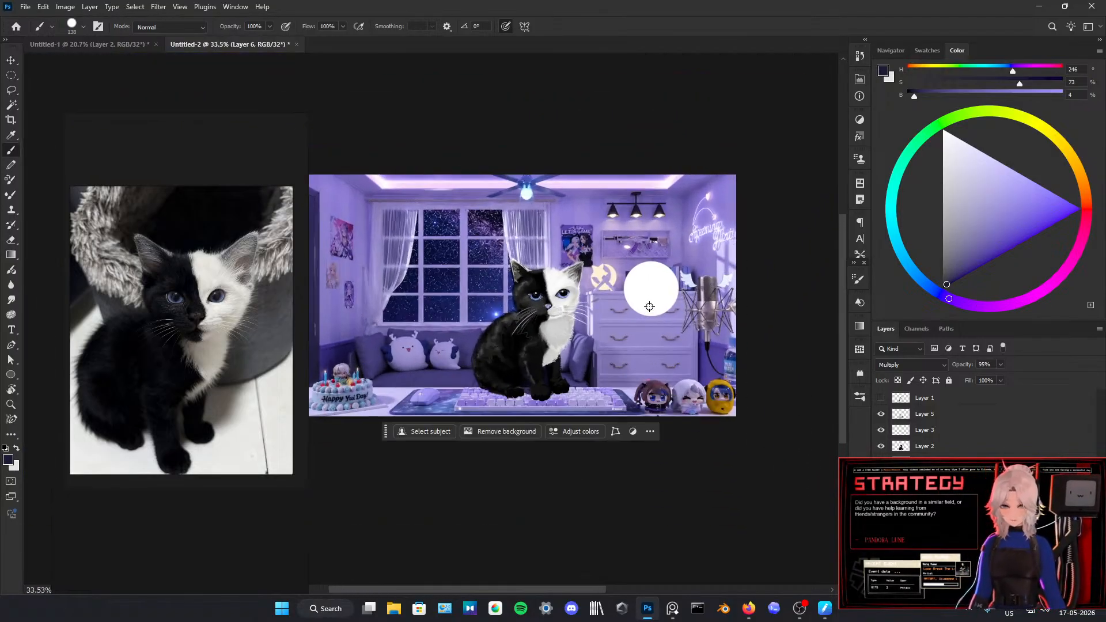
pyautogui.scroll(-1, 649, 306)
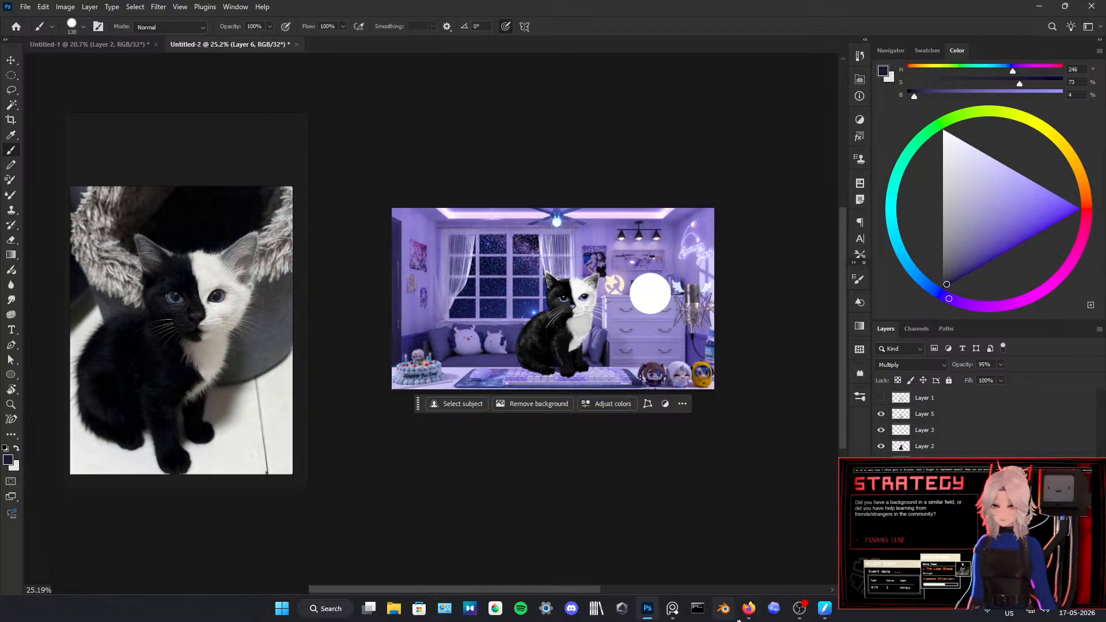
# Step: Switch to the Firefox window showing the YouTube video
pyautogui.moveTo(742, 610)
pyautogui.click(578, 541)
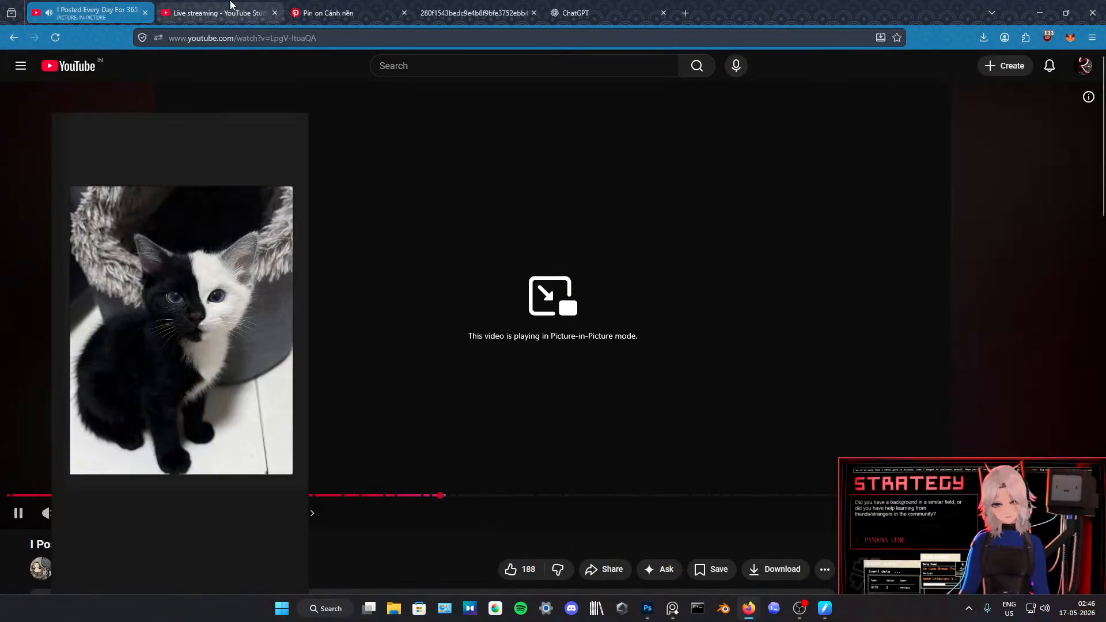
# Step: Open the Pinterest page, view the purple night room pin, and browse the cozy room background results
pyautogui.click(230, 9)
pyautogui.click(325, 13)
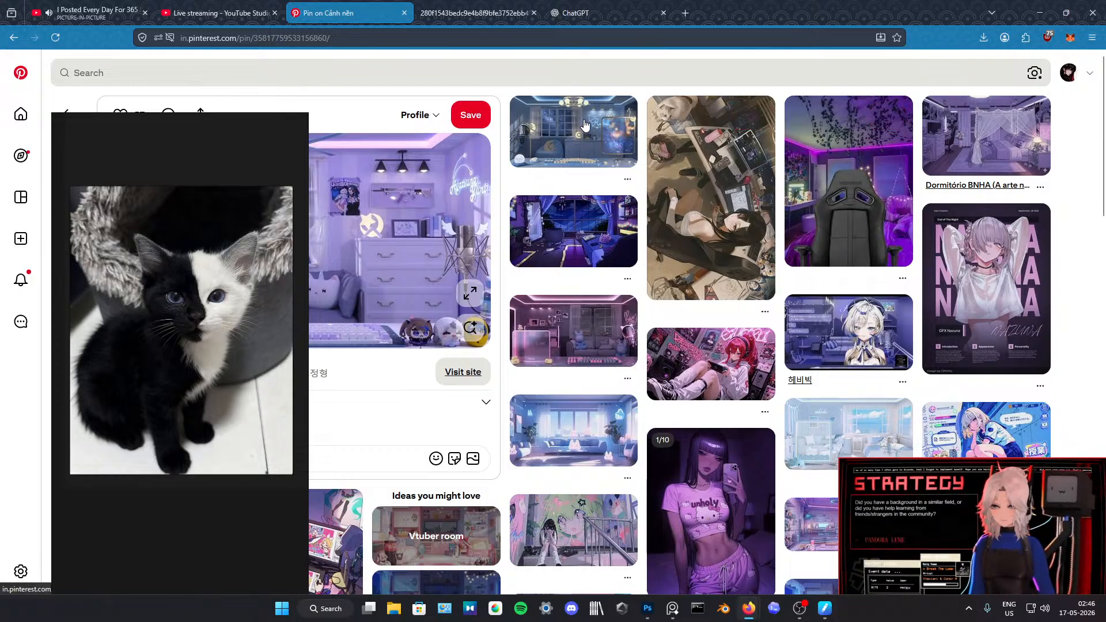
pyautogui.click(572, 247)
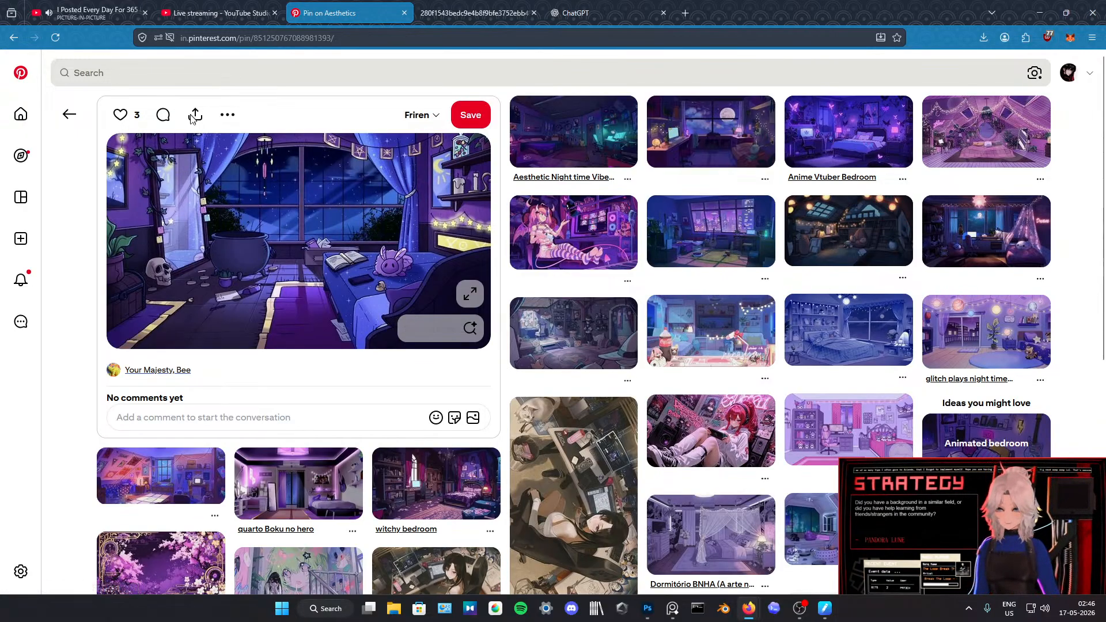
pyautogui.hotkey('alt', 'Left')
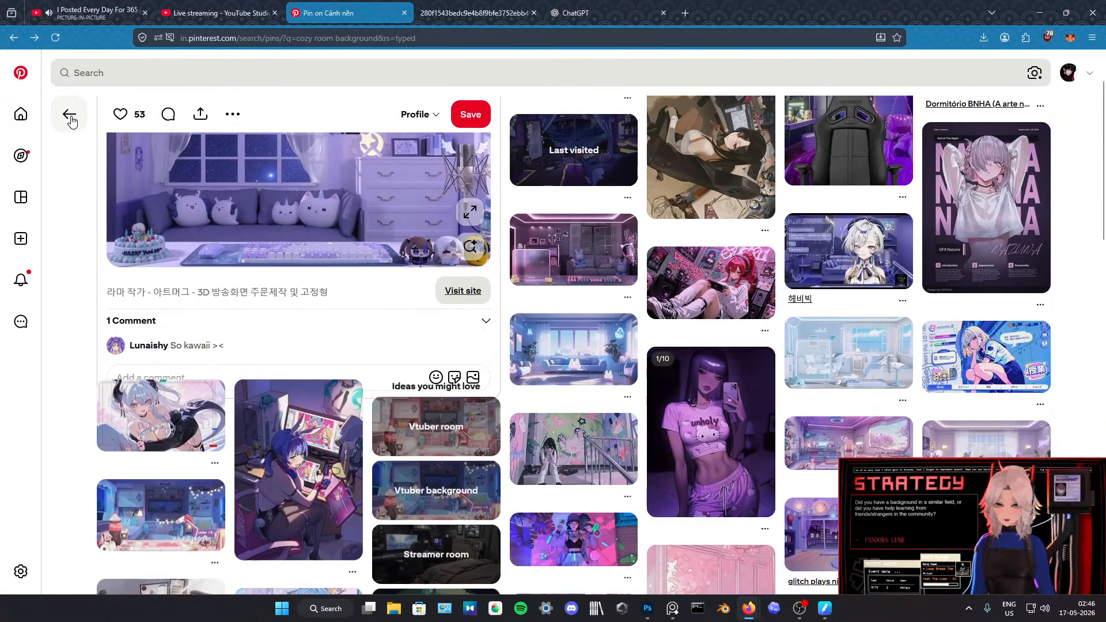
pyautogui.click(70, 115)
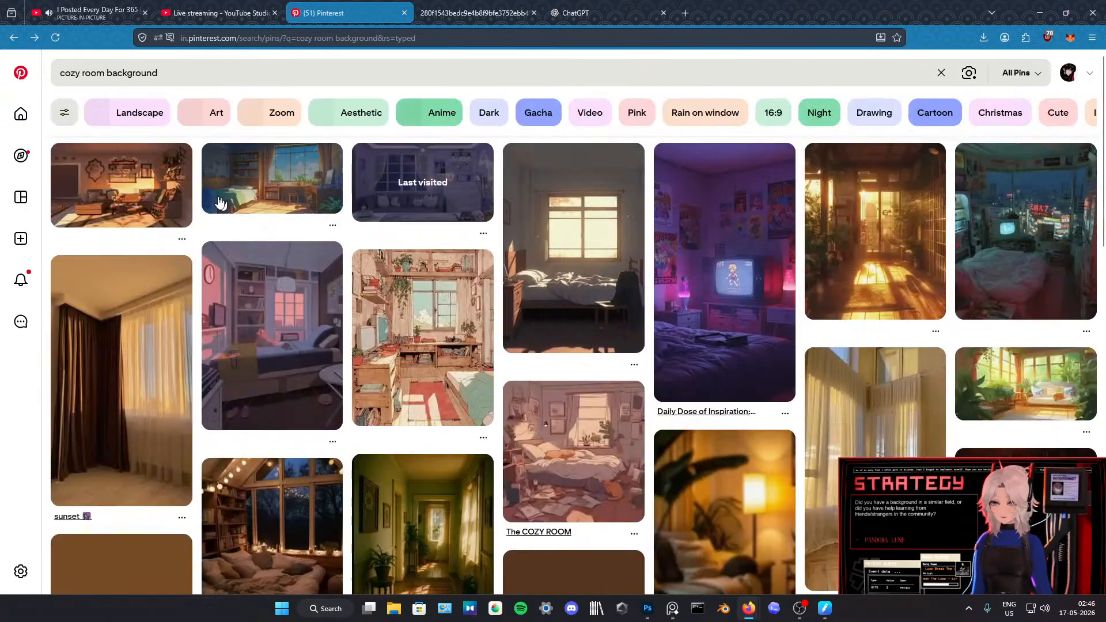
pyautogui.scroll(-18, 354, 281)
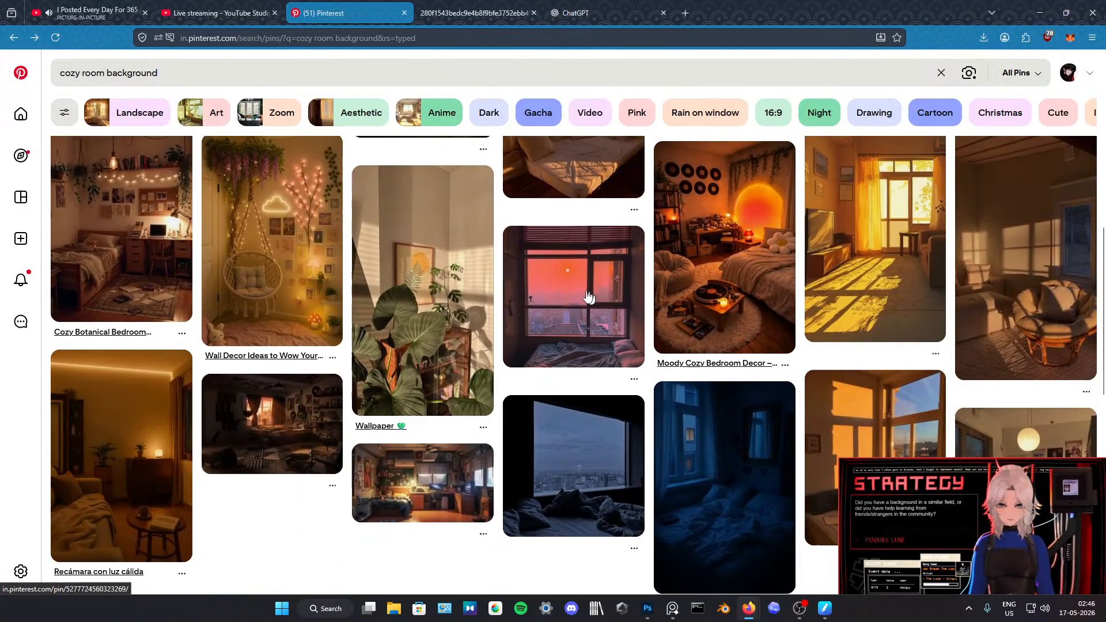
pyautogui.scroll(-15, 438, 283)
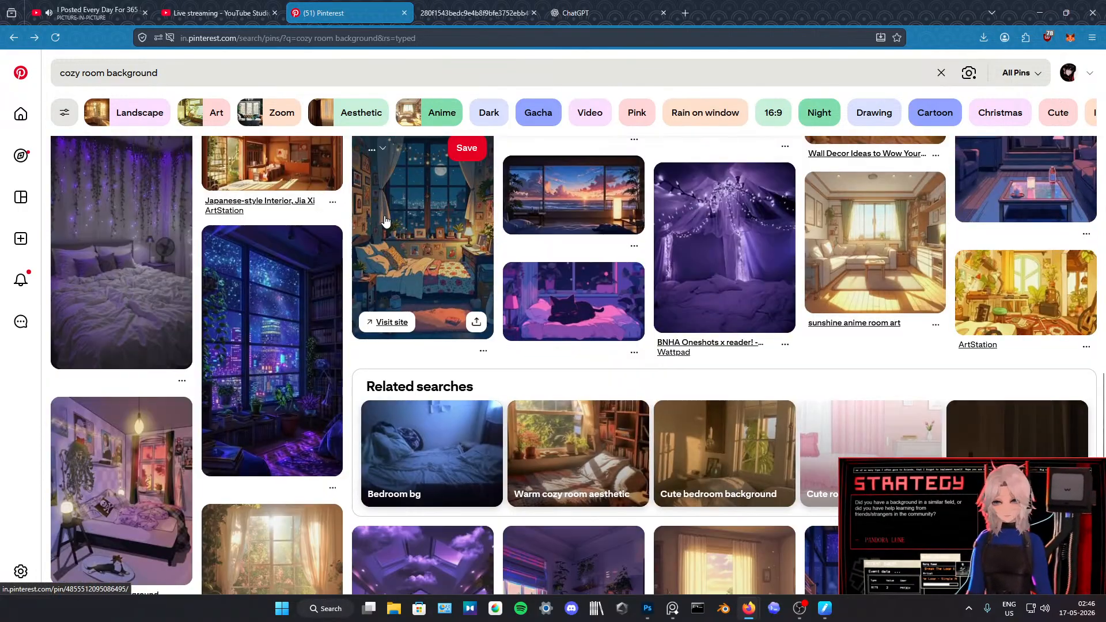
pyautogui.scroll(-15, 426, 259)
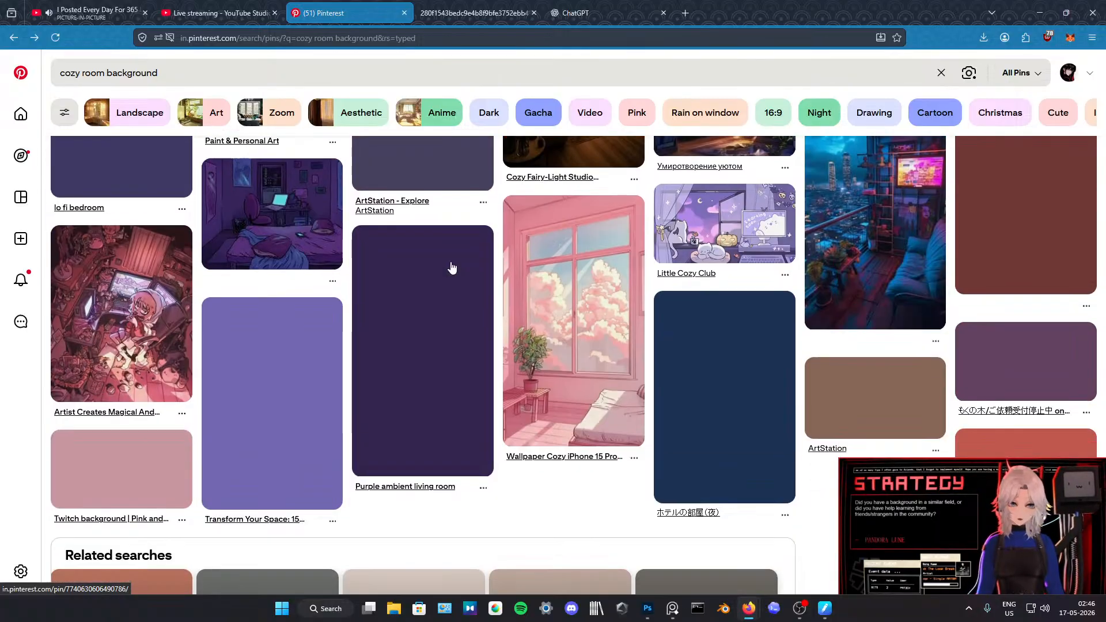
pyautogui.scroll(-3, 553, 288)
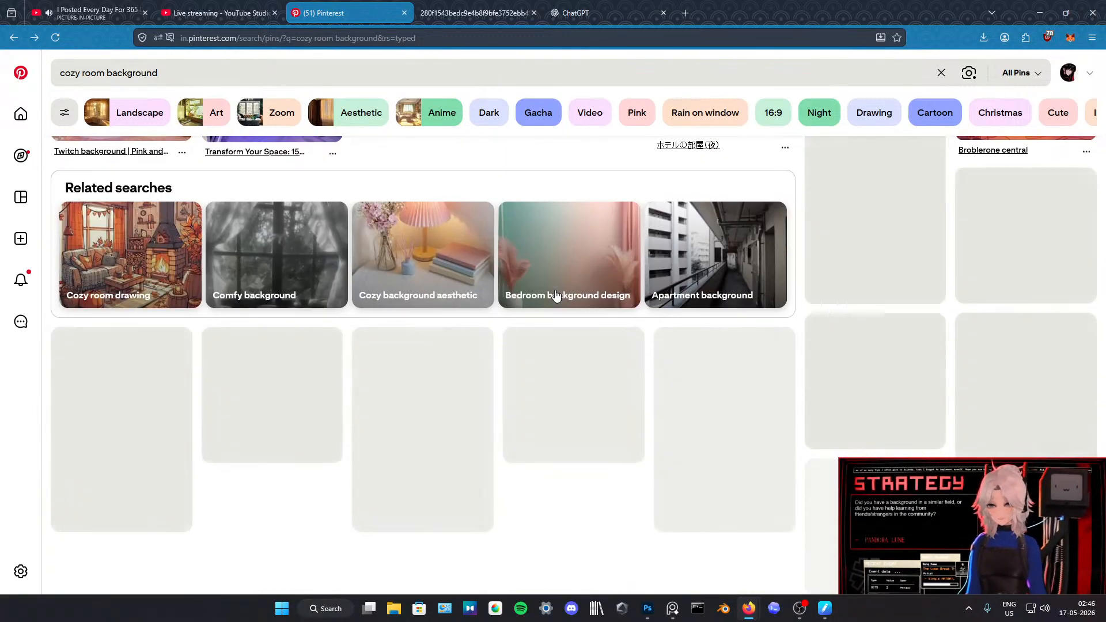
# Step: Search Pinterest for "cat" and browse the results for cat pictures
pyautogui.tripleClick(321, 83)
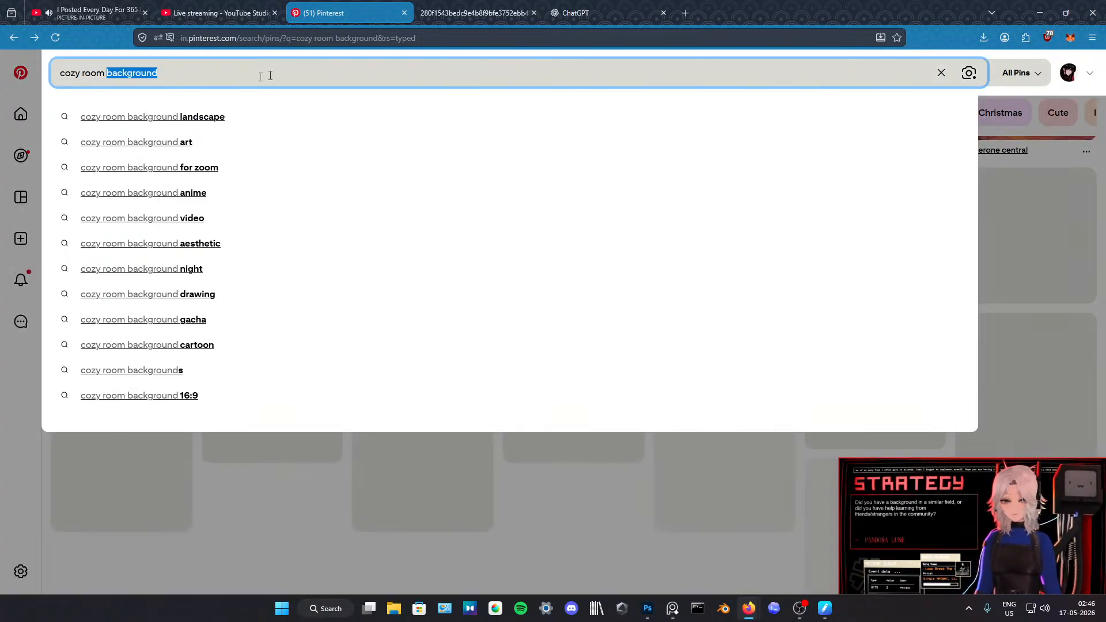
pyautogui.write('cat')
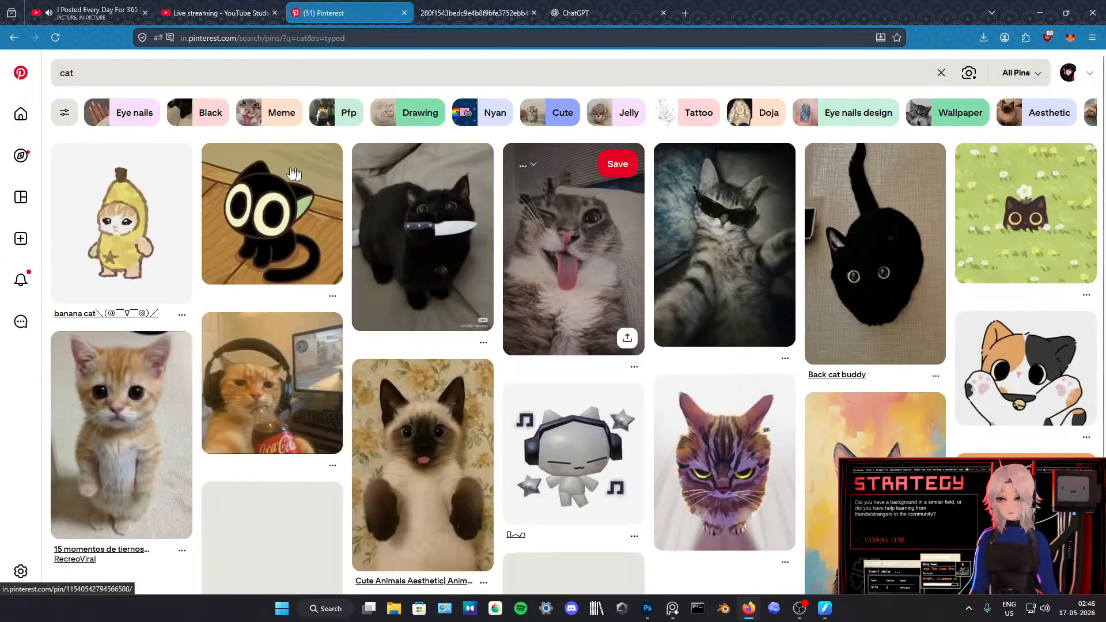
pyautogui.scroll(-2, 567, 212)
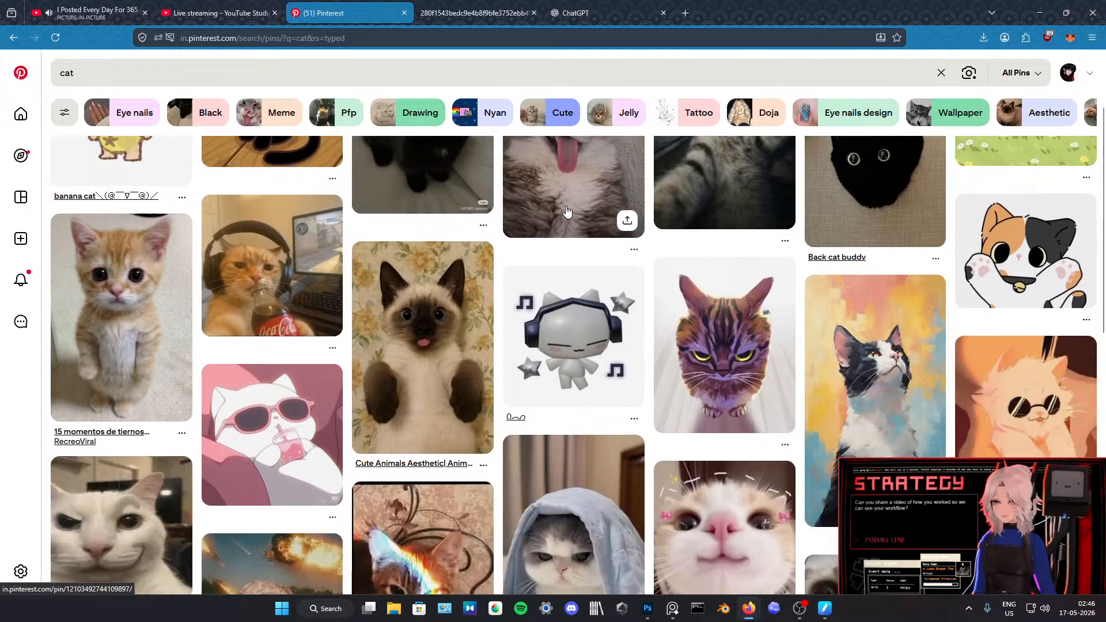
pyautogui.scroll(-3, 567, 212)
pyautogui.scroll(-4, 455, 273)
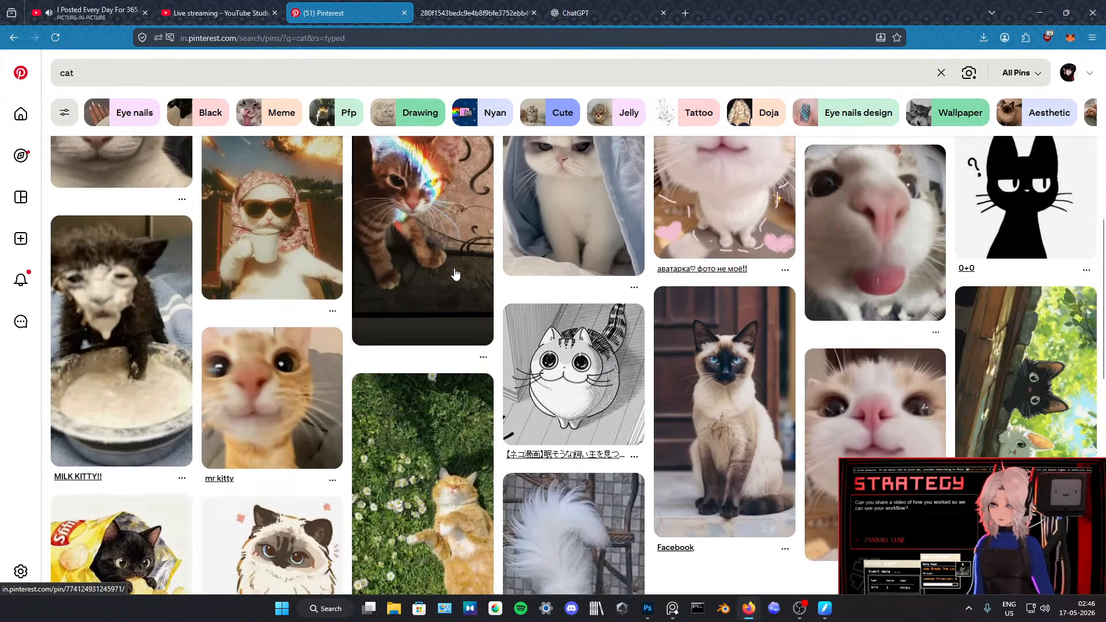
pyautogui.scroll(-4, 455, 273)
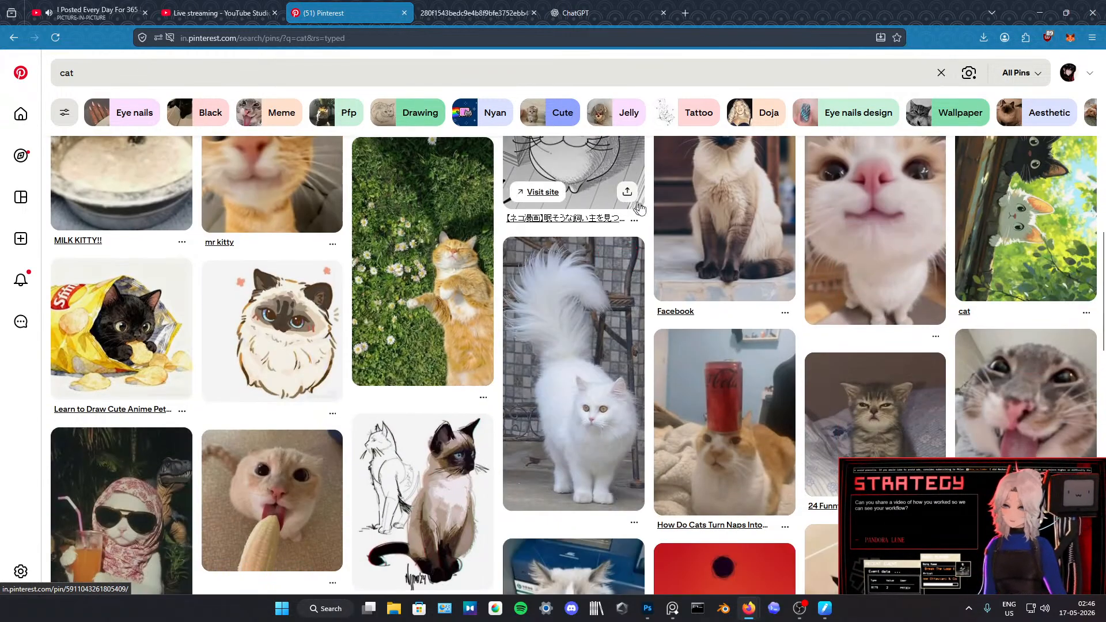
pyautogui.scroll(-5, 518, 259)
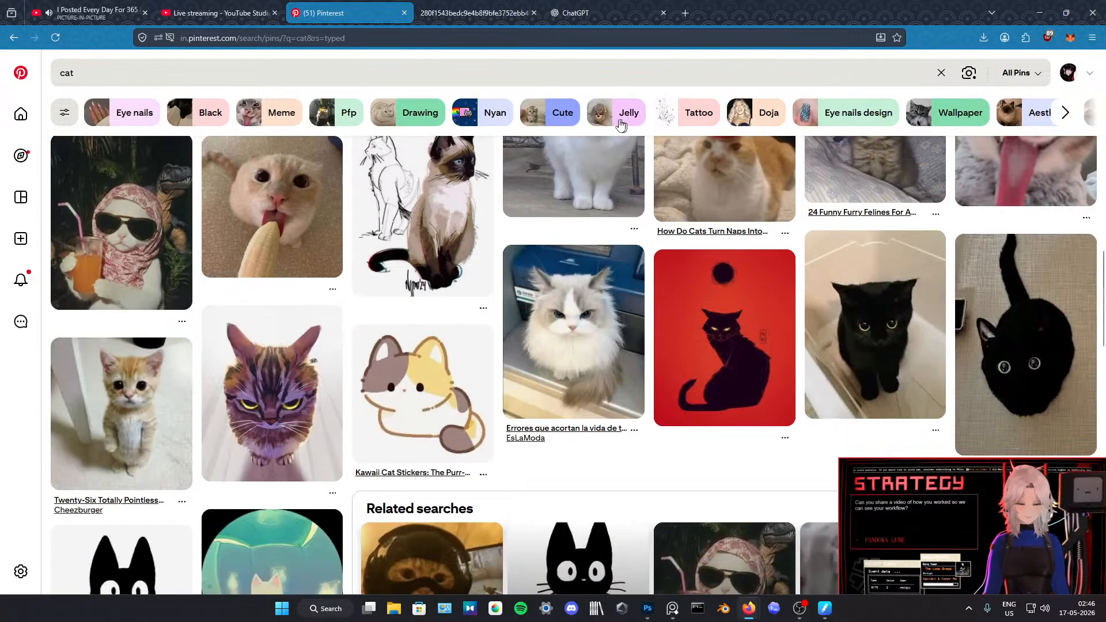
pyautogui.scroll(-6, 443, 285)
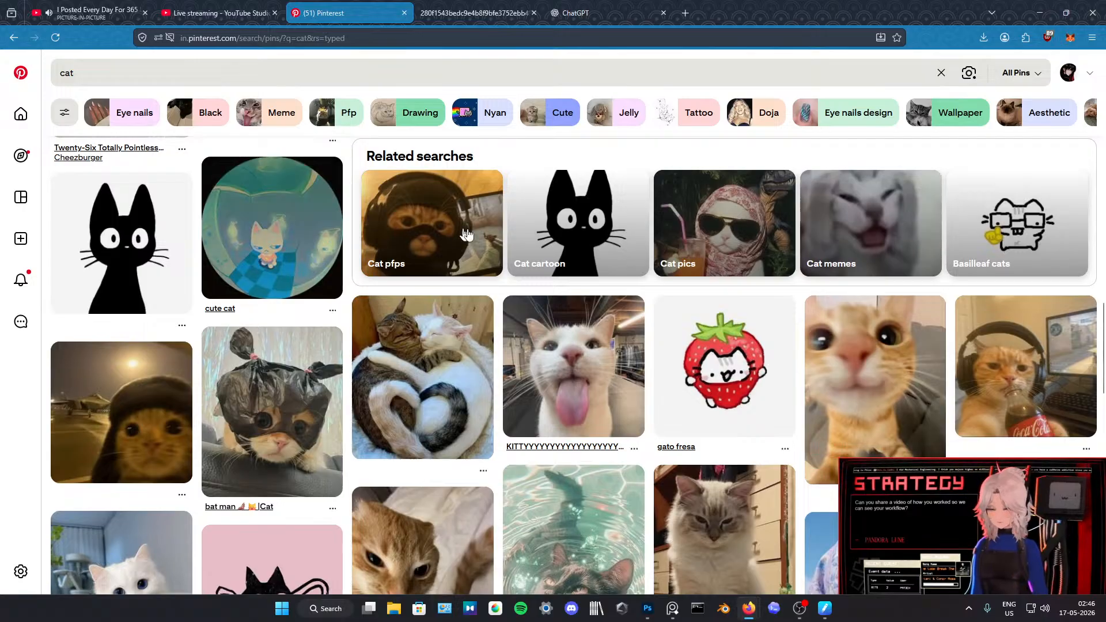
pyautogui.scroll(-4, 472, 239)
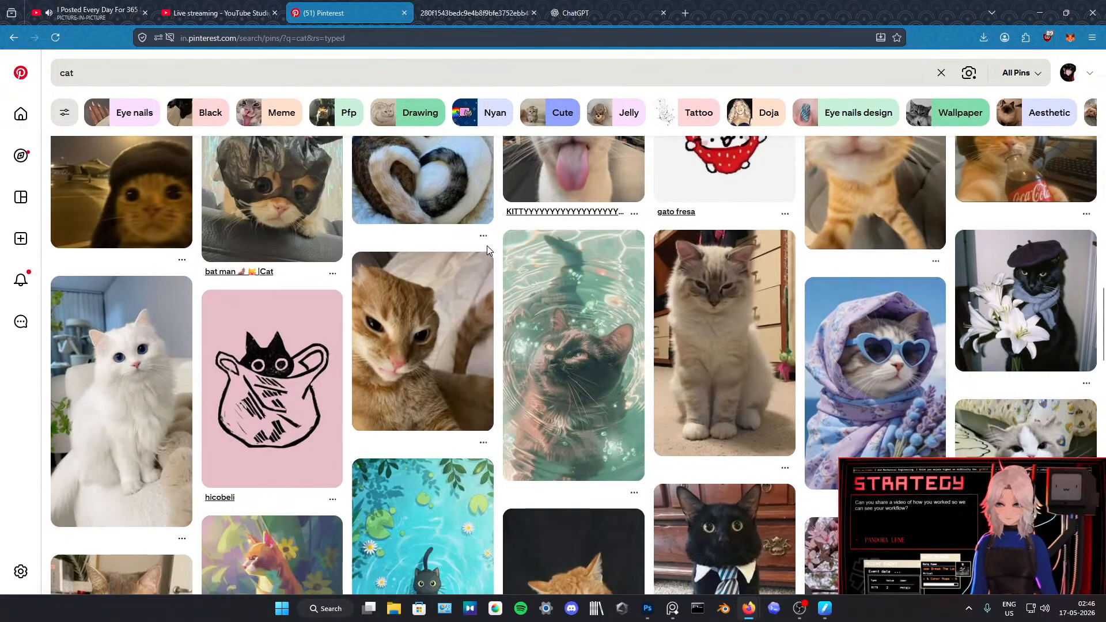
pyautogui.scroll(-20, 486, 245)
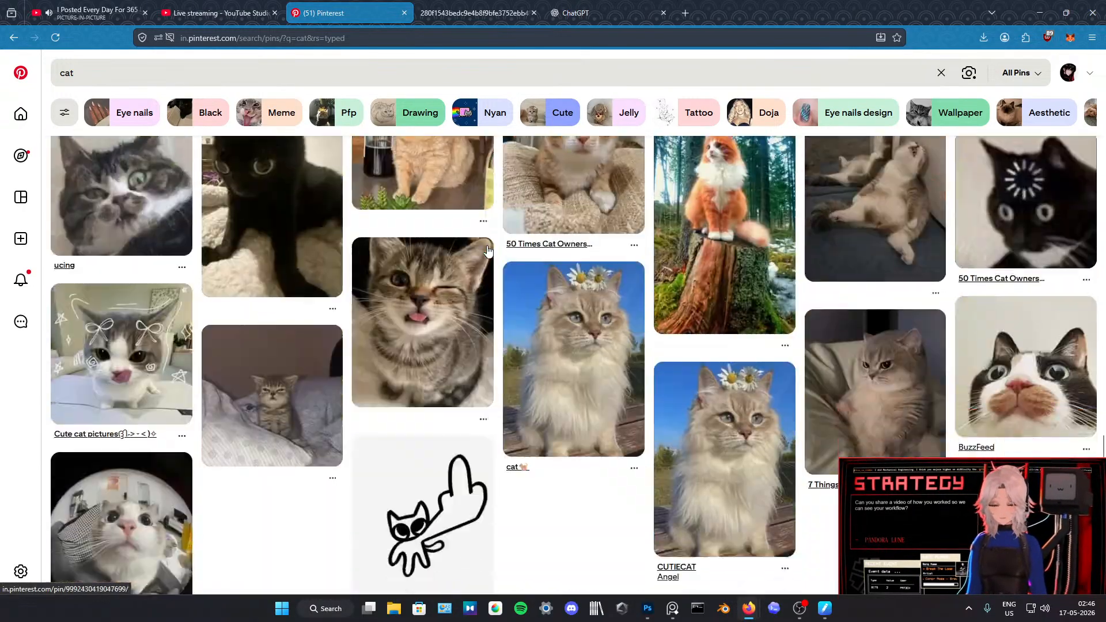
pyautogui.scroll(-15, 486, 245)
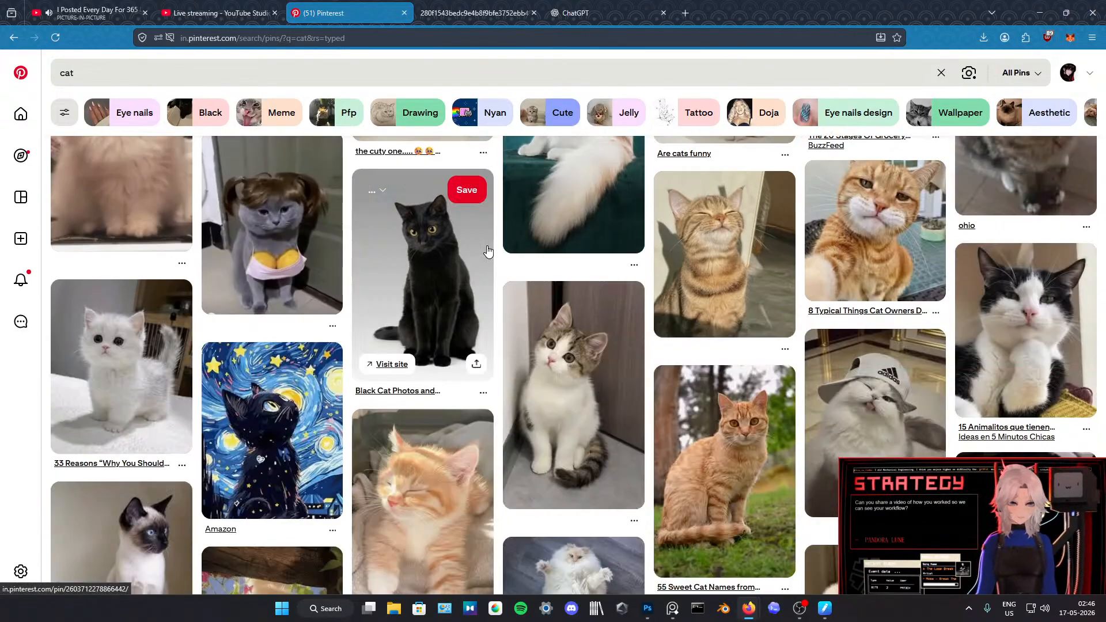
pyautogui.scroll(-4, 486, 251)
# Step: Search Pinterest for "triangle"
pyautogui.click(334, 79)
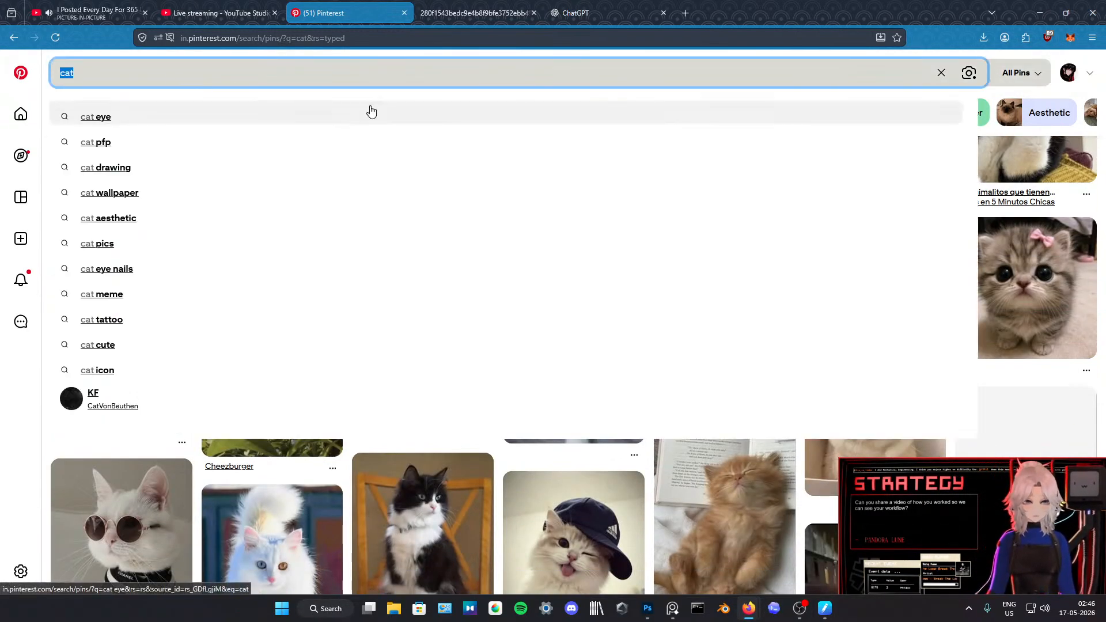
pyautogui.press('BackSpace')
pyautogui.write('tria')
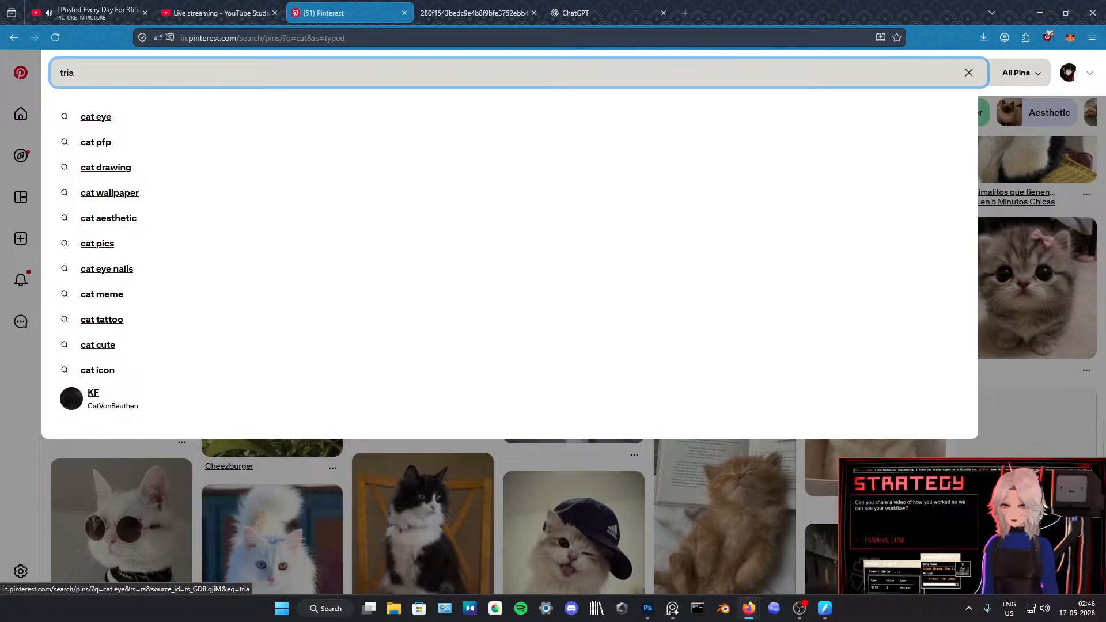
pyautogui.write('ngle')
pyautogui.press('Return')
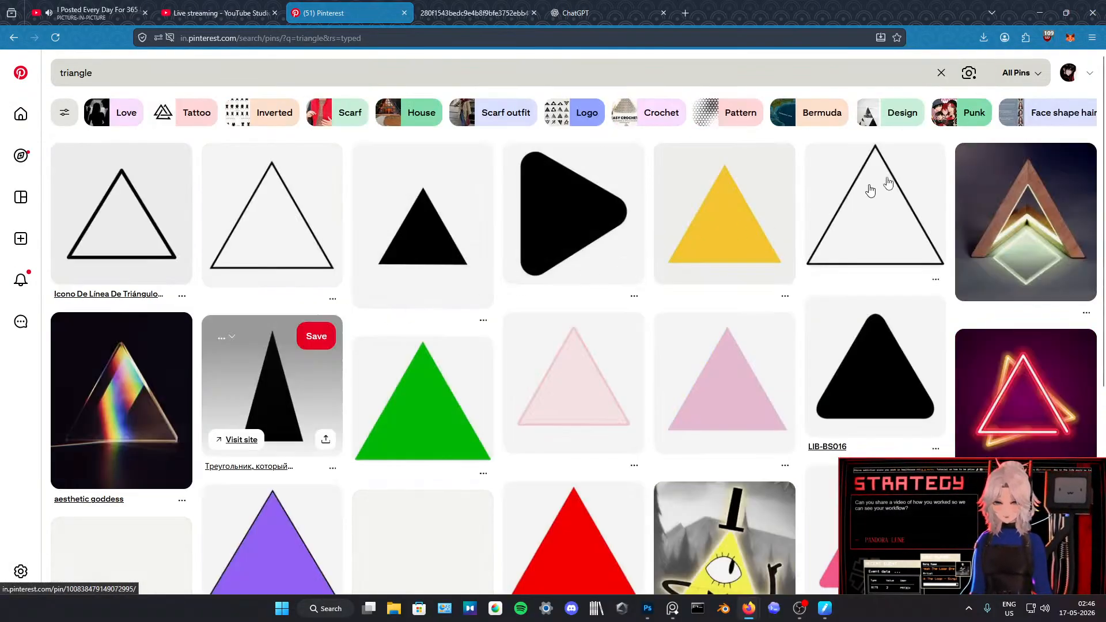
# Step: Switch back to Photoshop and toggle the visibility of the room and kitten layers to find which one holds the white circle
pyautogui.hotkey('alt', 'Tab')
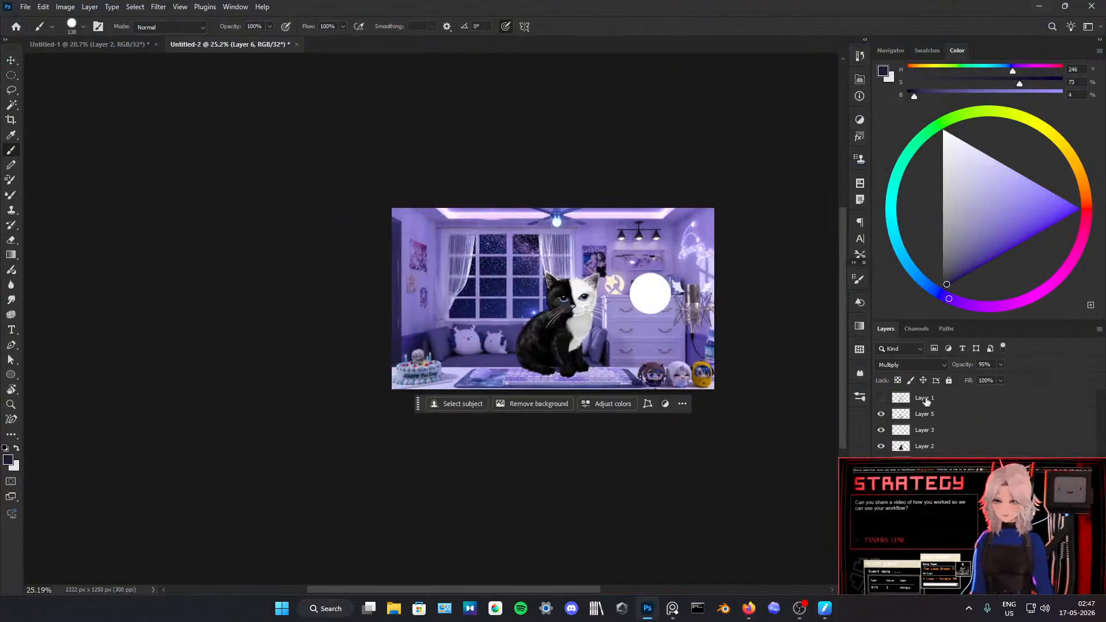
pyautogui.moveTo(951, 476); pyautogui.dragTo(178, 342)
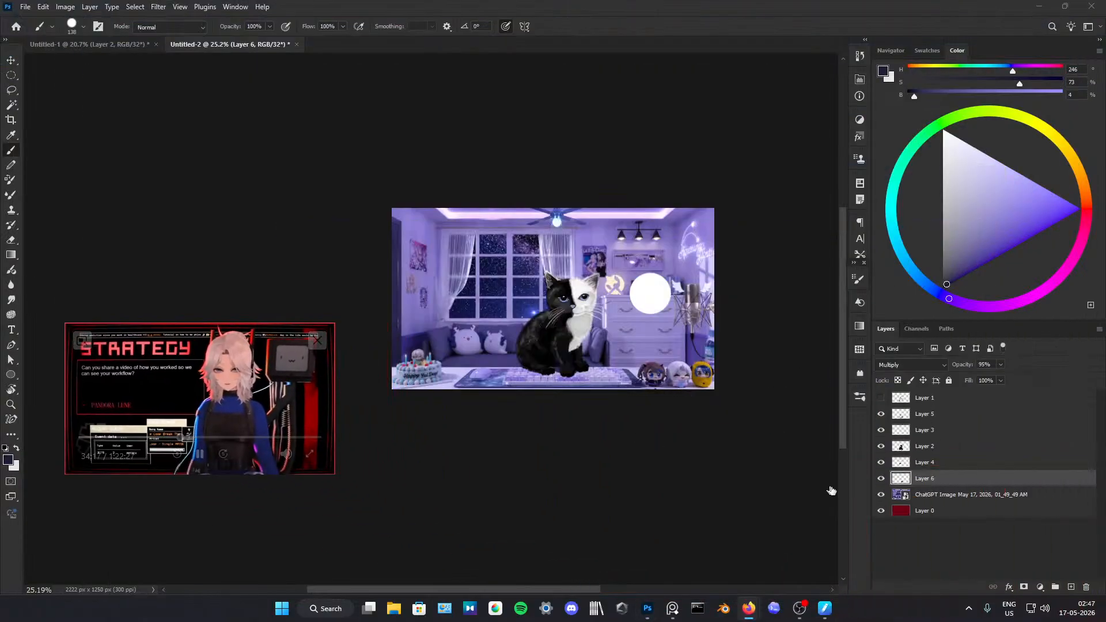
pyautogui.click(880, 494)
pyautogui.click(934, 495)
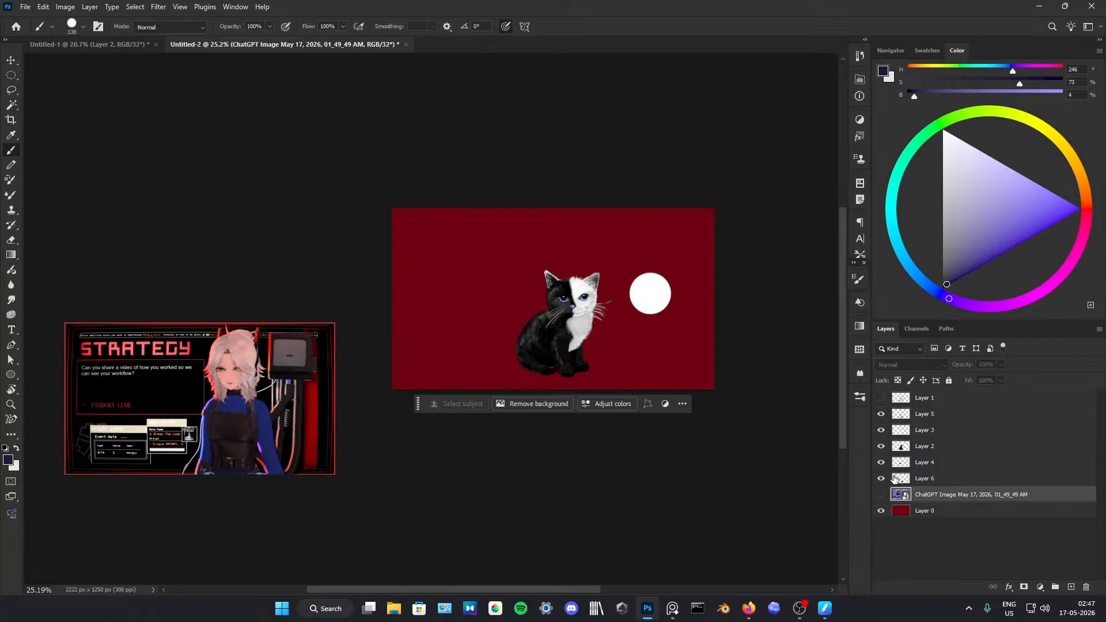
pyautogui.click(880, 495)
pyautogui.click(916, 399)
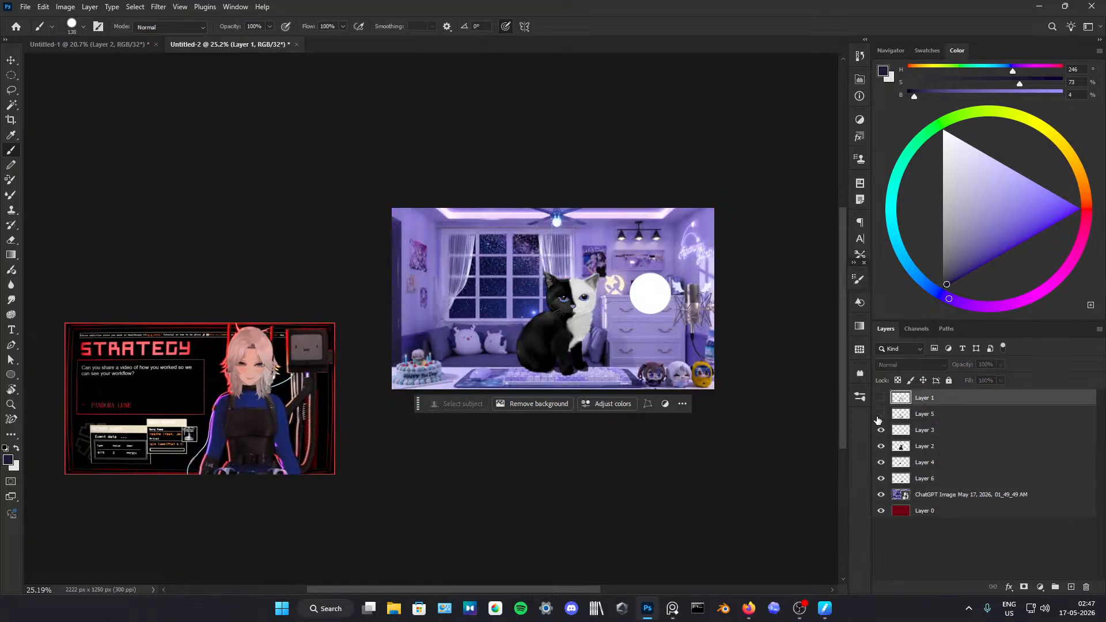
pyautogui.click(880, 447)
pyautogui.click(880, 446)
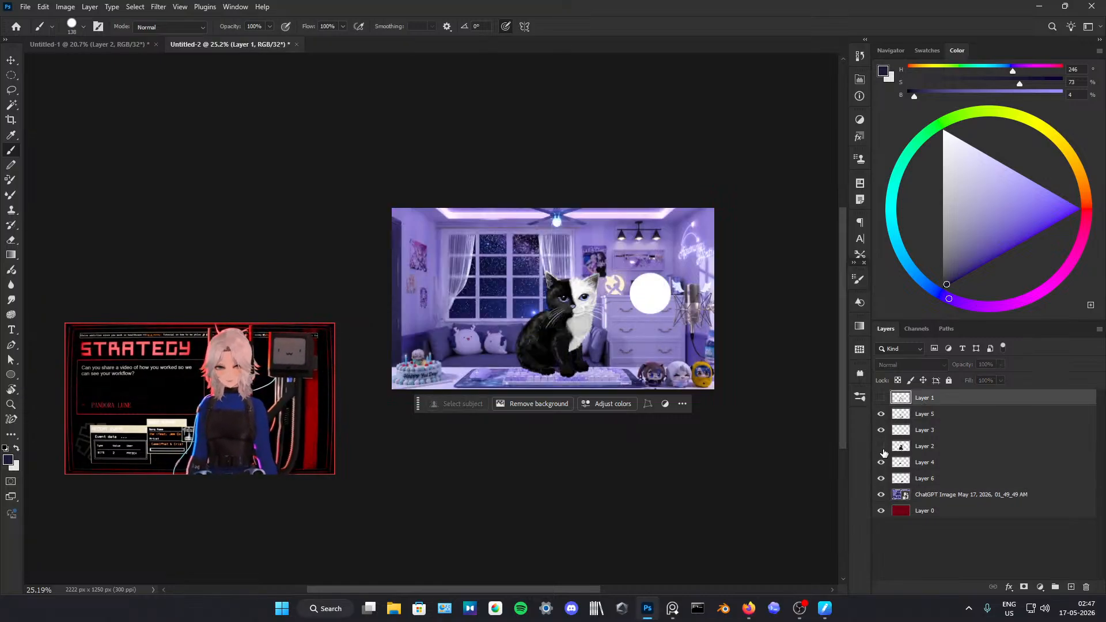
pyautogui.click(880, 447)
pyautogui.click(880, 446)
# Step: Erase the stray white circle beside the kitten from Layer 2 with a 258 px eraser
pyautogui.click(924, 446)
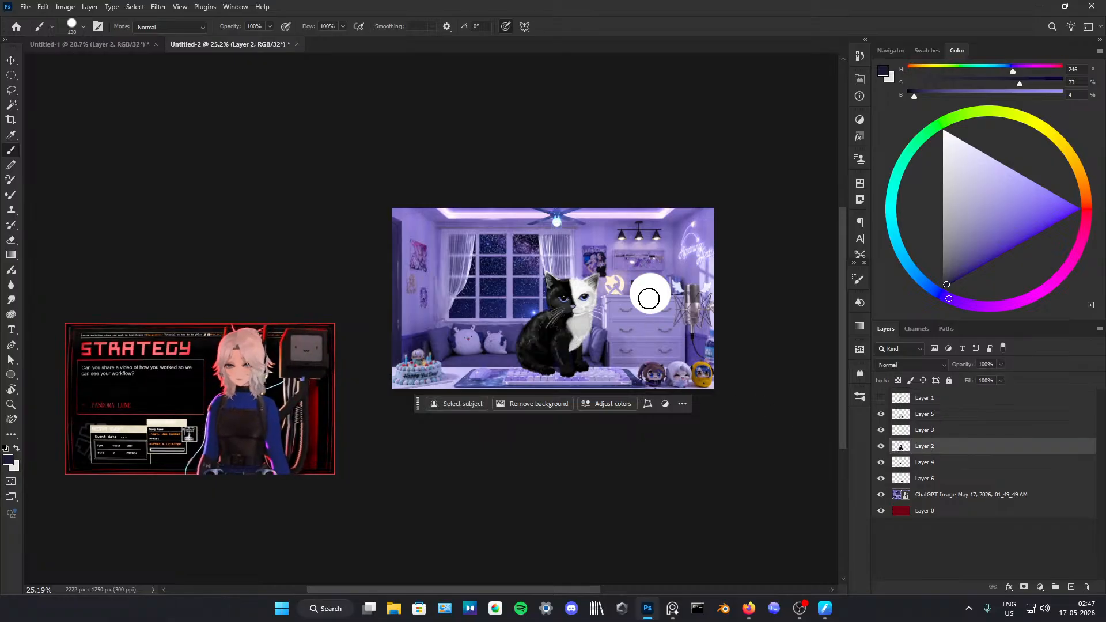
pyautogui.press('e')
pyautogui.moveTo(669, 299); pyautogui.dragTo(679, 300)
pyautogui.click(652, 282)
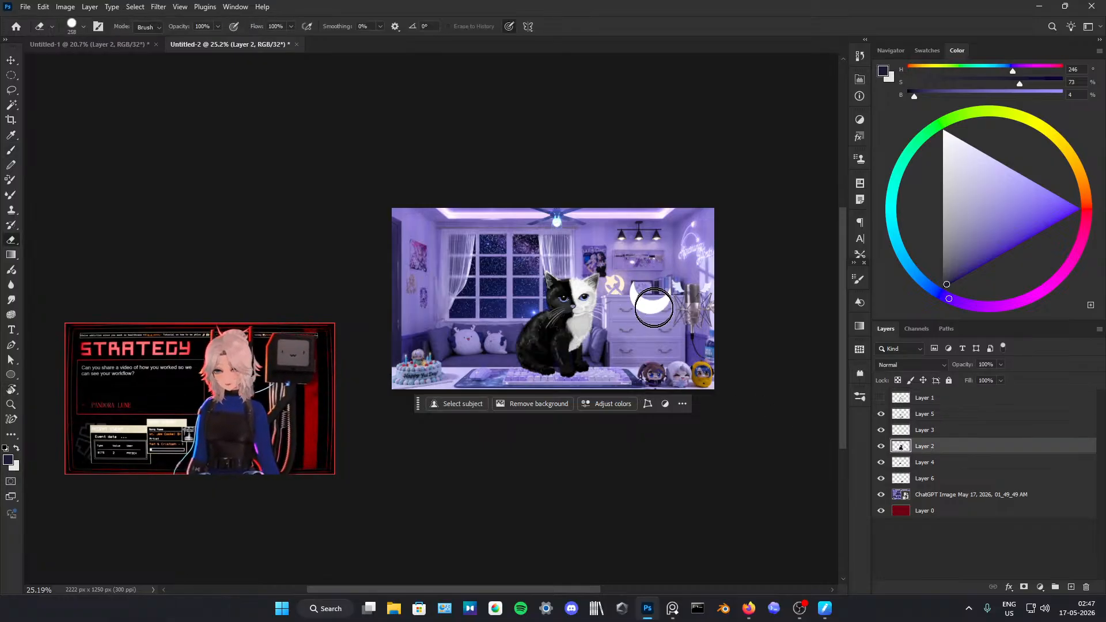
pyautogui.scroll(7, 607, 323)
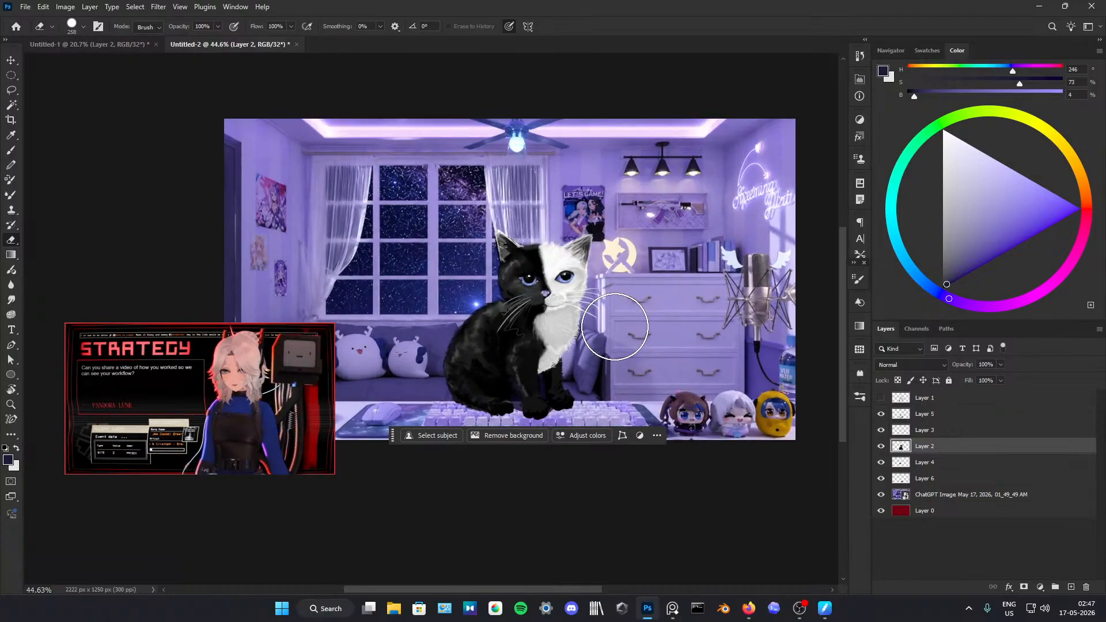
pyautogui.scroll(-5, 634, 340)
# Step: Add a new layer above Layer 5 and brush one large light purple circle (HSB 246, 48, 100) over the kitten at size 1042
pyautogui.click(939, 401)
pyautogui.click(941, 416)
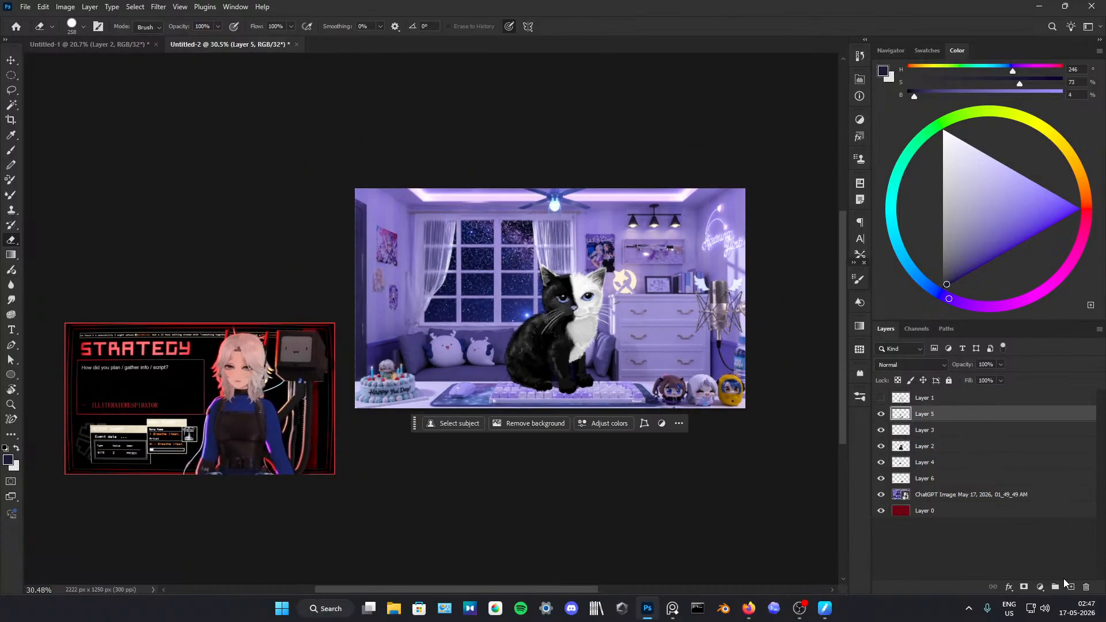
pyautogui.click(1071, 587)
pyautogui.moveTo(641, 318)
pyautogui.mouseDown()
pyautogui.moveTo(650, 319)
pyautogui.moveTo(619, 302)
pyautogui.mouseUp()
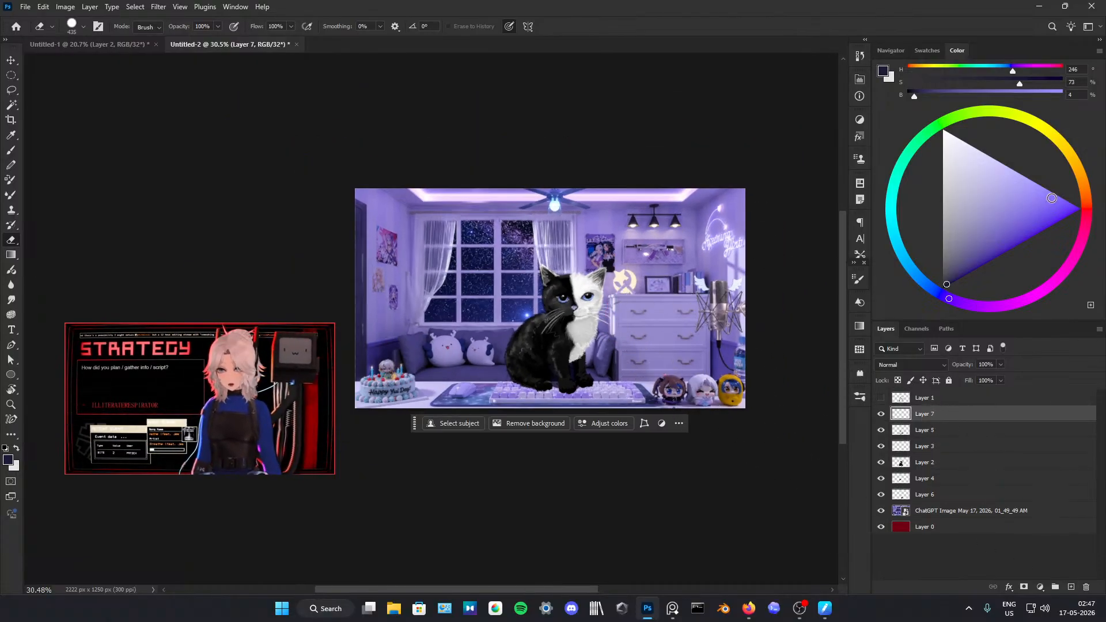
pyautogui.moveTo(1052, 198); pyautogui.dragTo(1009, 161)
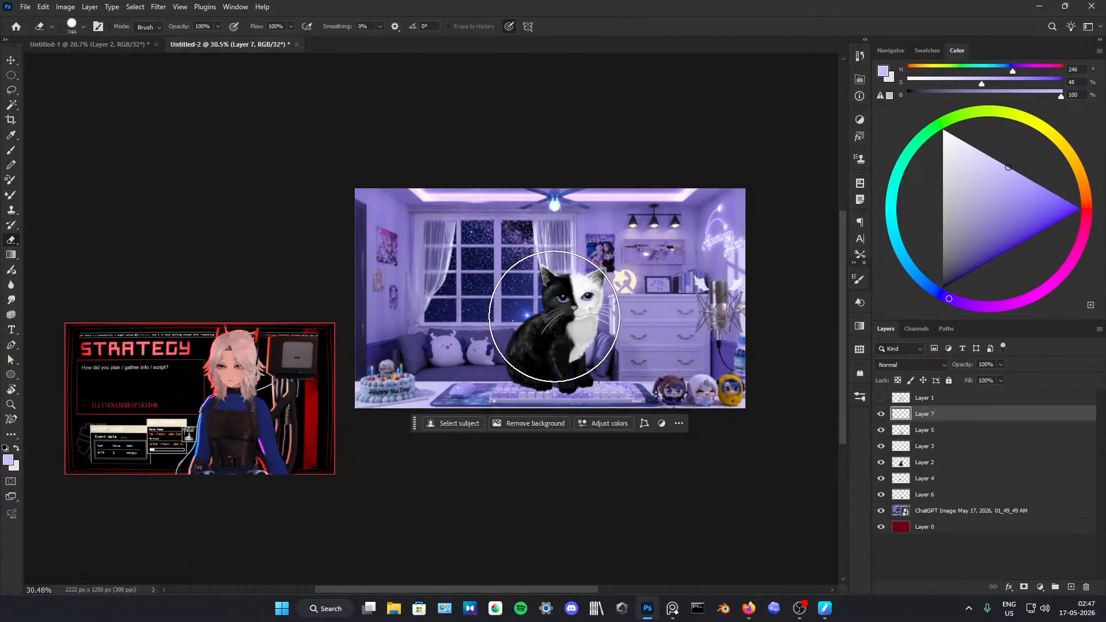
pyautogui.press('b')
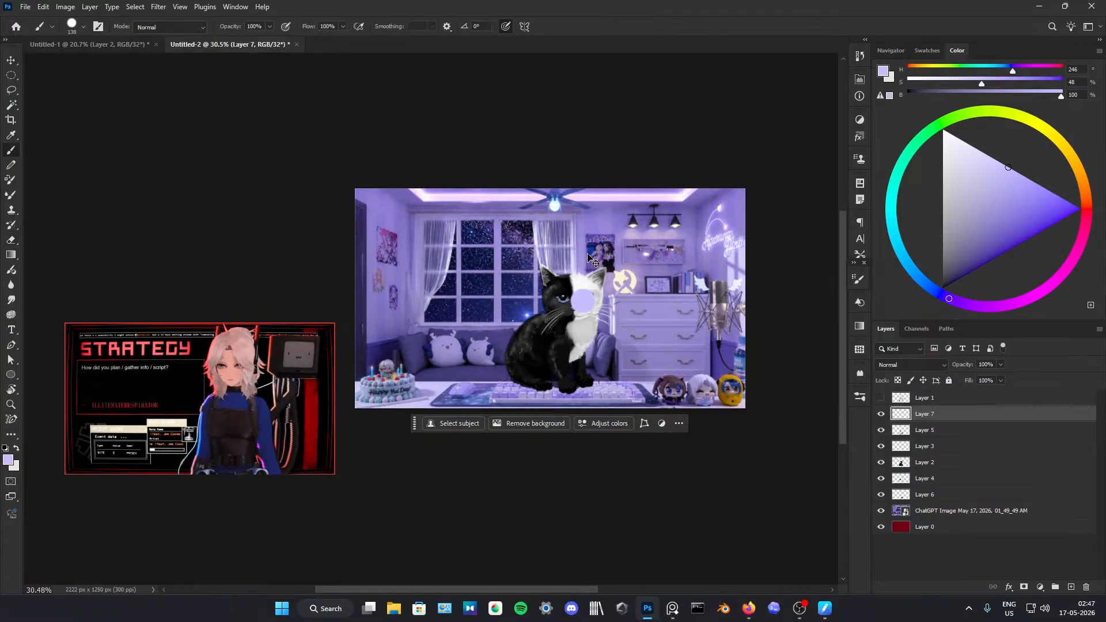
pyautogui.moveTo(591, 259); pyautogui.dragTo(634, 259)
pyautogui.click(558, 300)
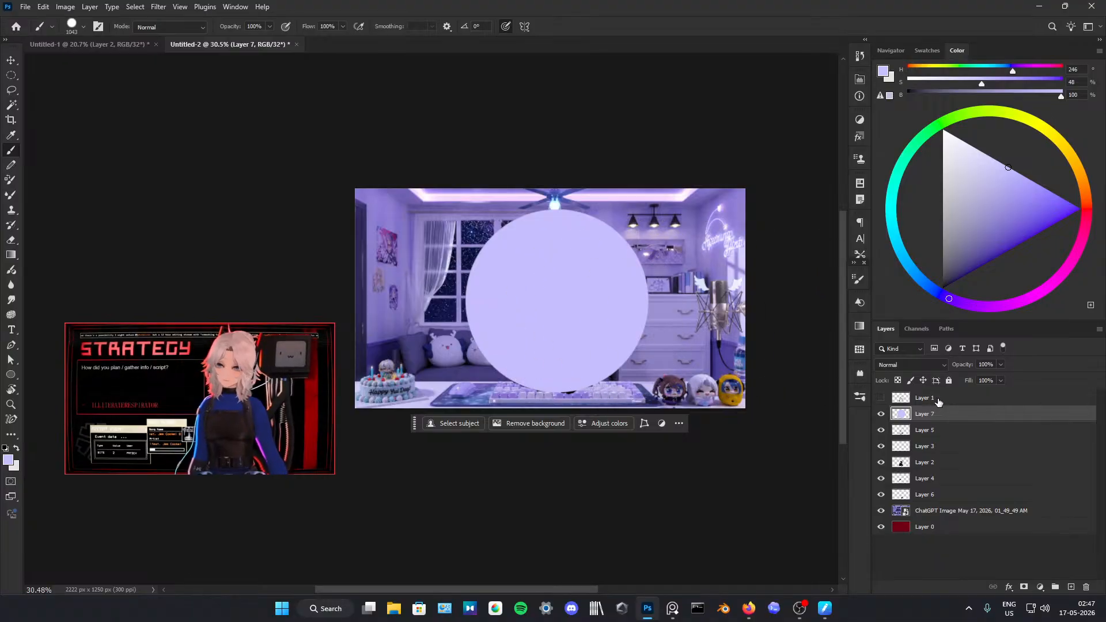
# Step: Try Layer 7's purple circle at 52% opacity and with the Lighten blend mode
pyautogui.moveTo(949, 369); pyautogui.dragTo(944, 372)
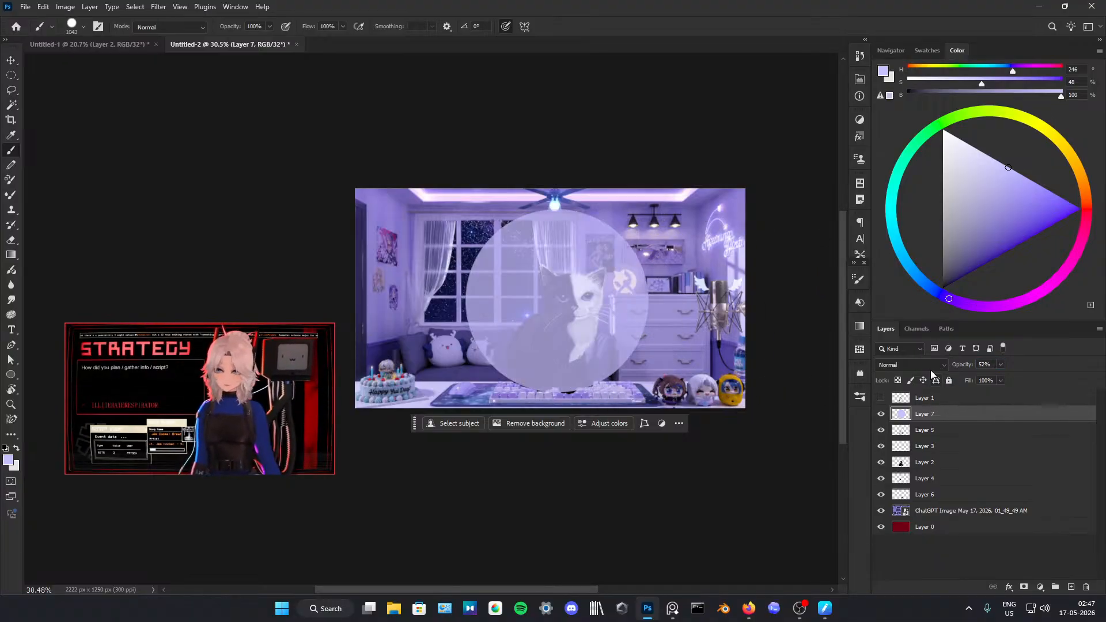
pyautogui.click(928, 366)
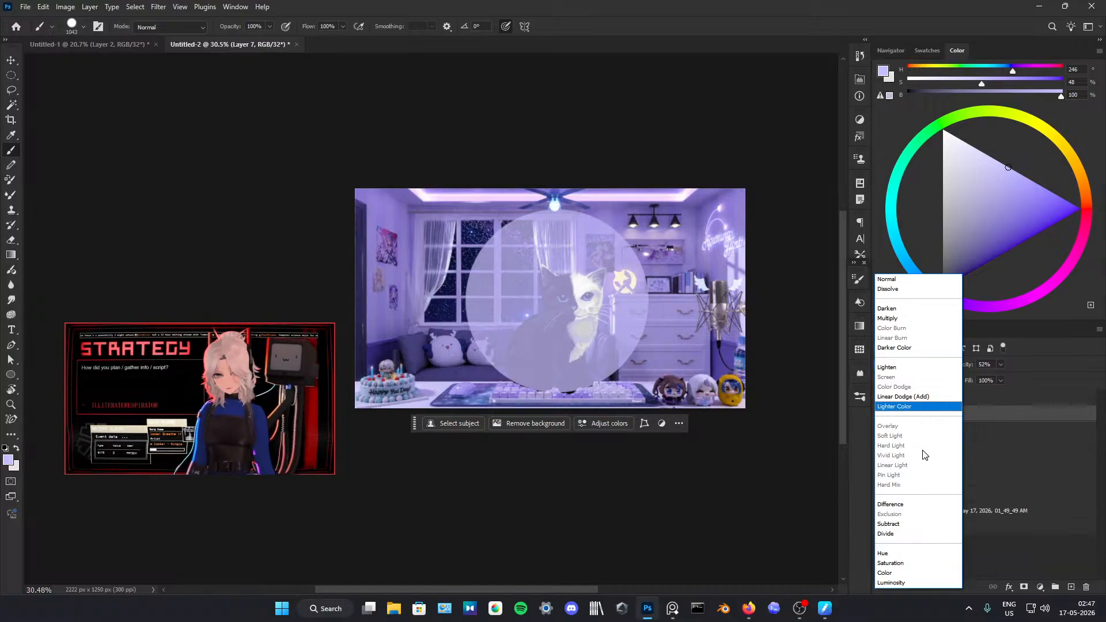
pyautogui.click(903, 369)
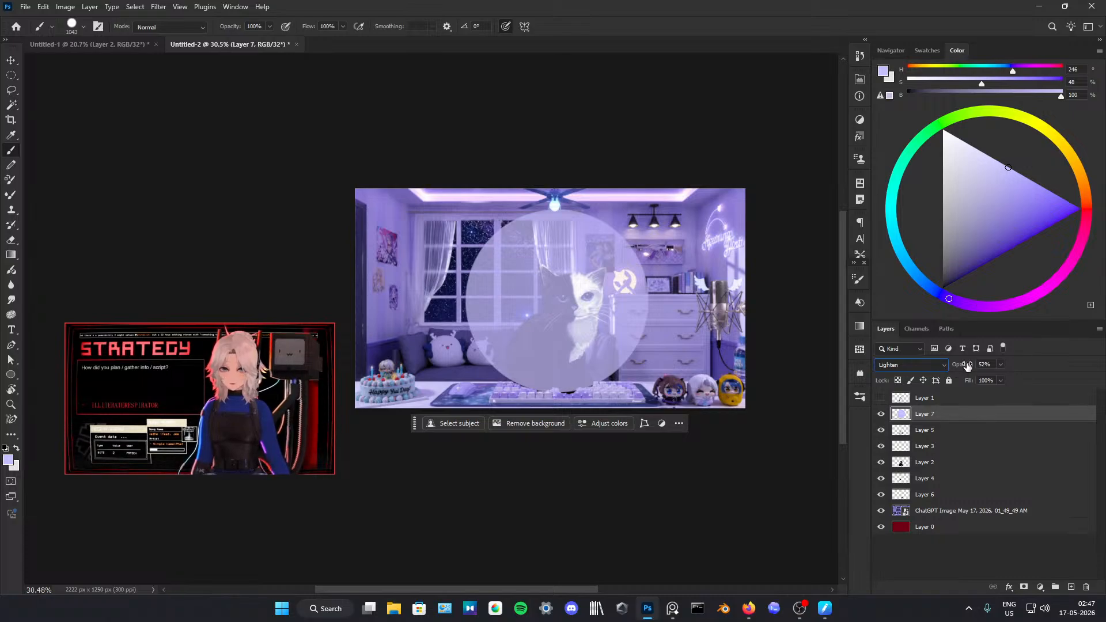
pyautogui.click(916, 365)
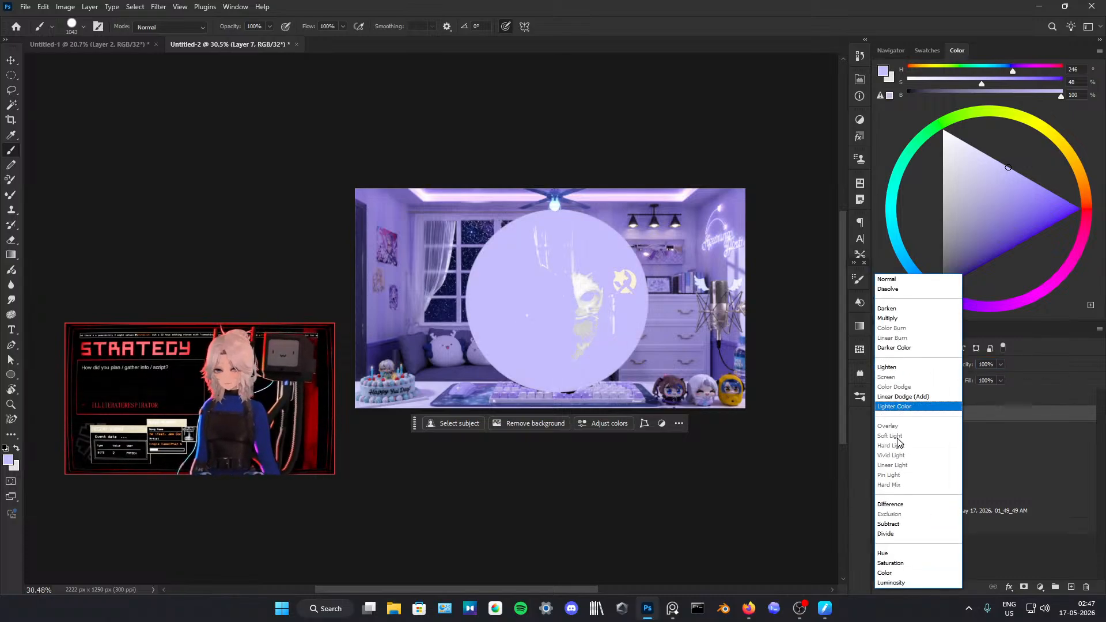
pyautogui.click(746, 460)
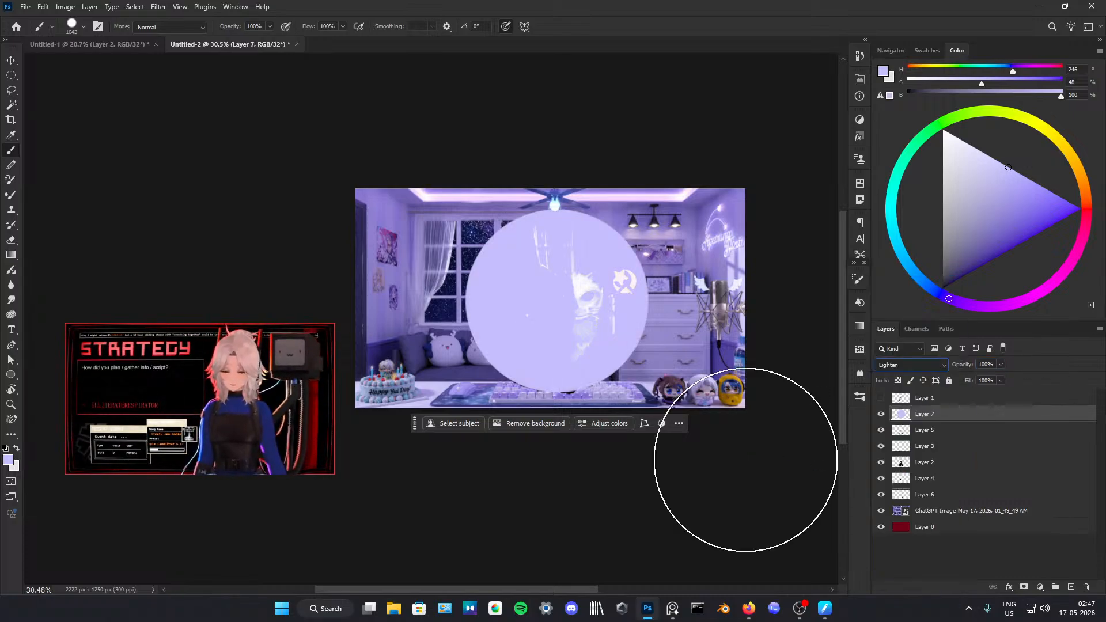
# Step: Delete Layer 7 with the light purple circle covering the kitten
pyautogui.rightClick(920, 421)
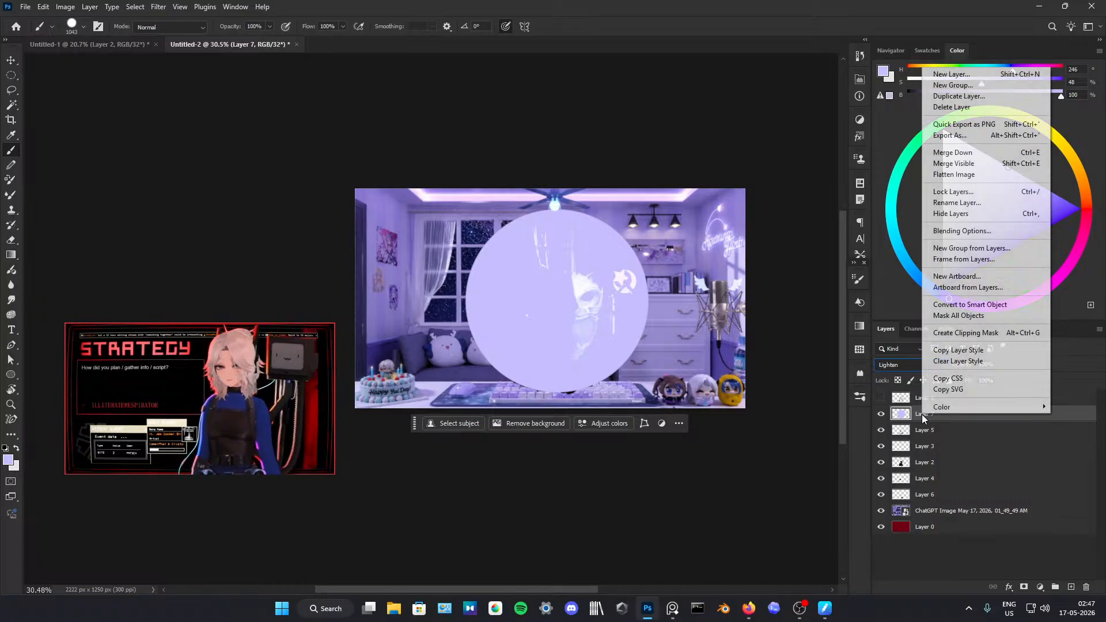
pyautogui.click(818, 468)
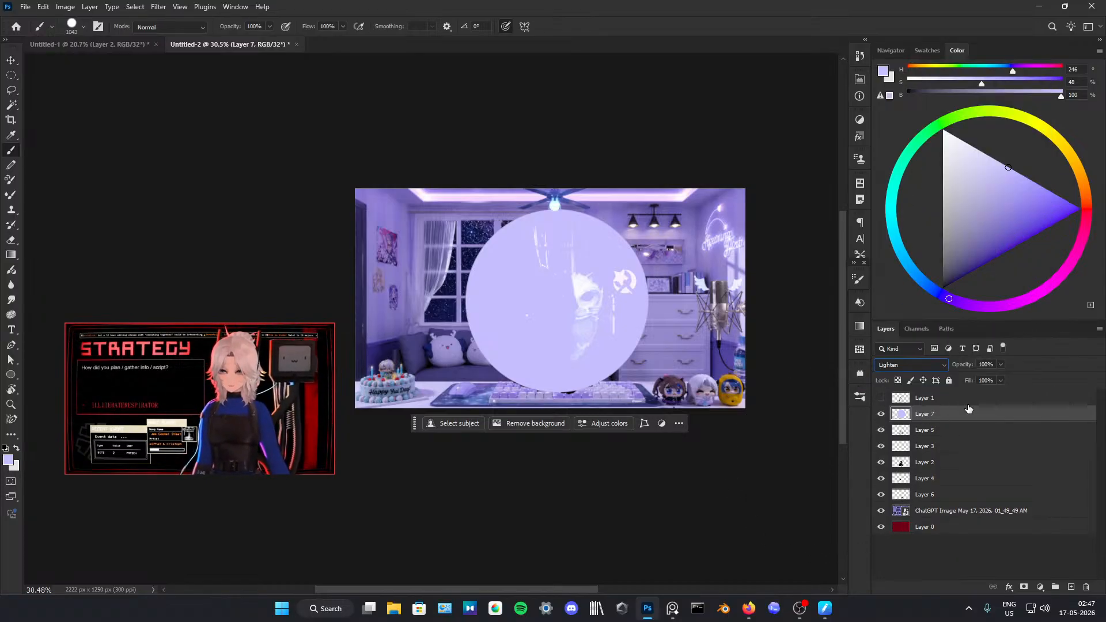
pyautogui.rightClick(981, 420)
pyautogui.click(921, 575)
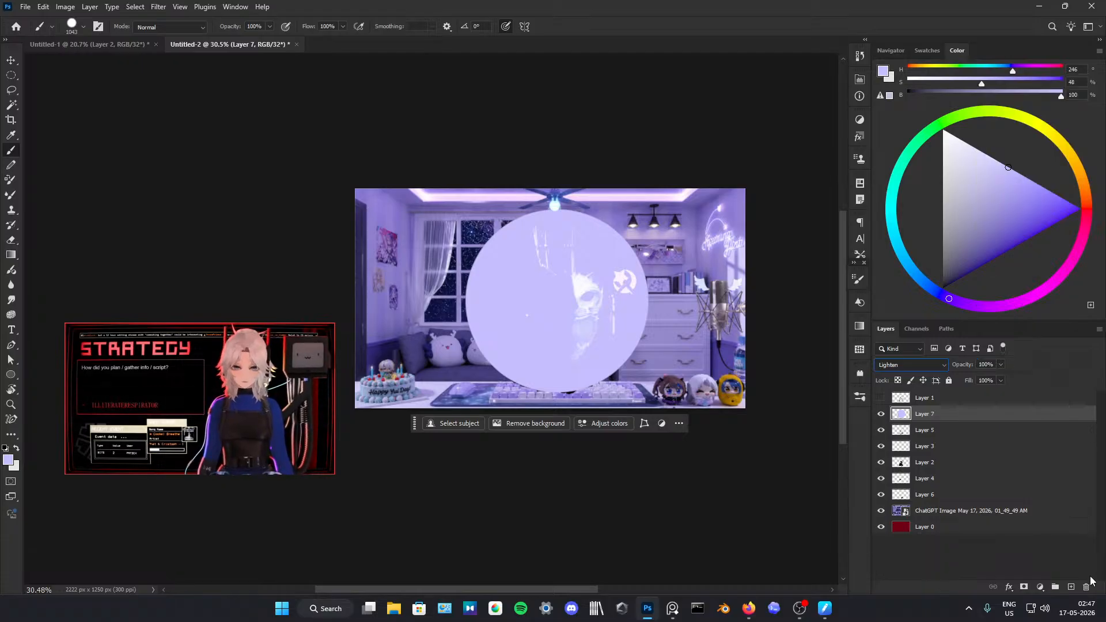
pyautogui.click(1085, 587)
pyautogui.click(500, 225)
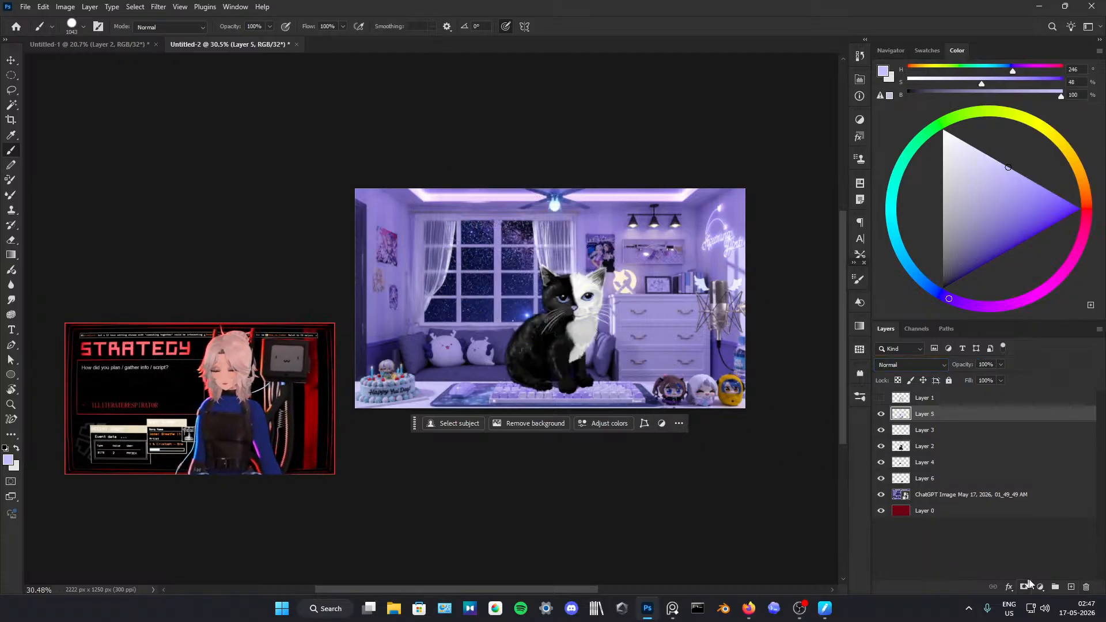
# Step: On a new layer above Layer 5, brush a large purple circle (HSB 246, 82, 72) over the kitten and set the layer to Multiply
pyautogui.click(881, 397)
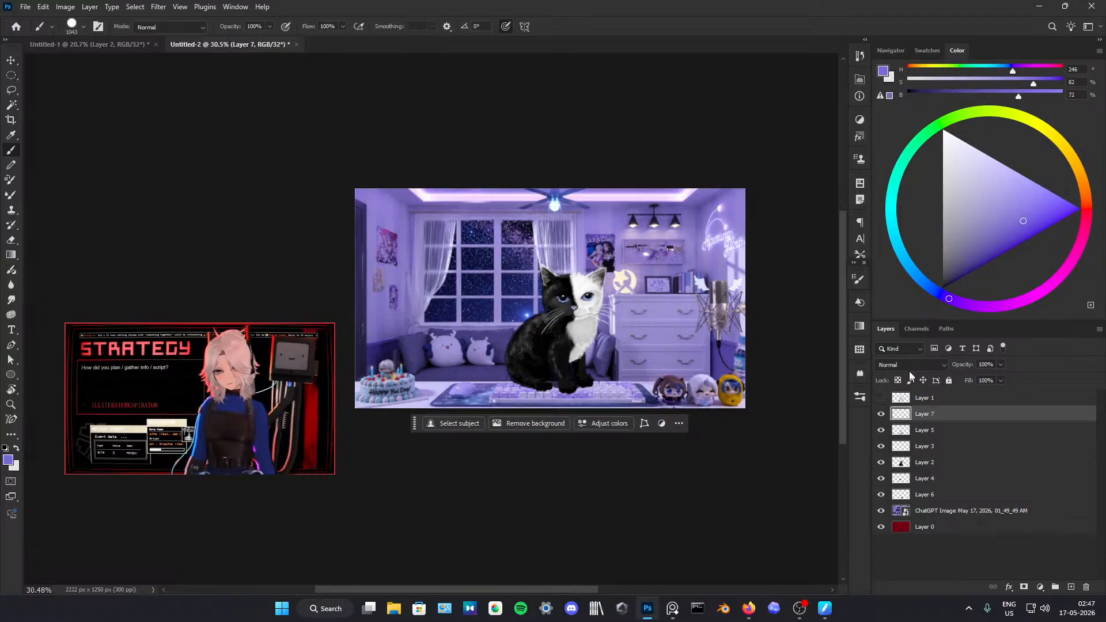
pyautogui.click(922, 363)
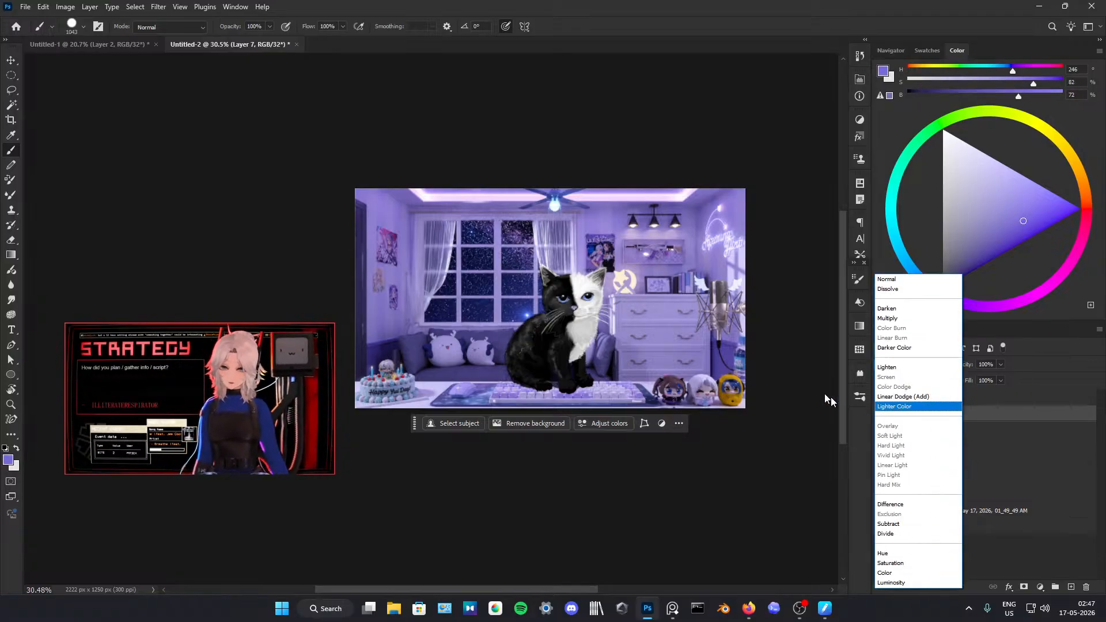
pyautogui.click(828, 400)
pyautogui.moveTo(603, 307); pyautogui.dragTo(570, 314)
pyautogui.click(920, 363)
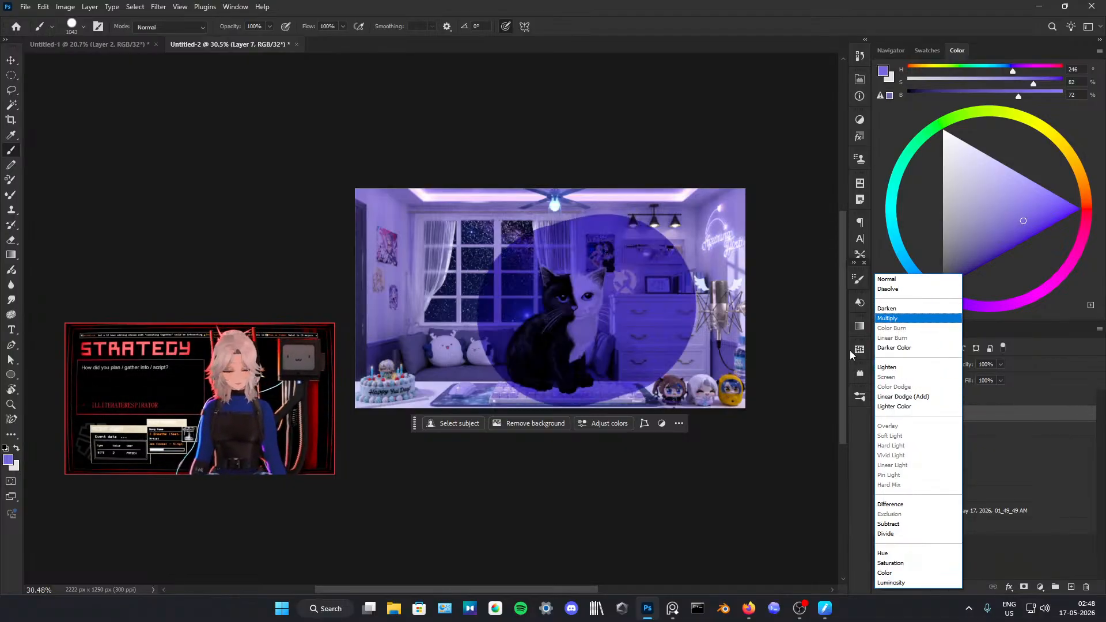
pyautogui.click(889, 318)
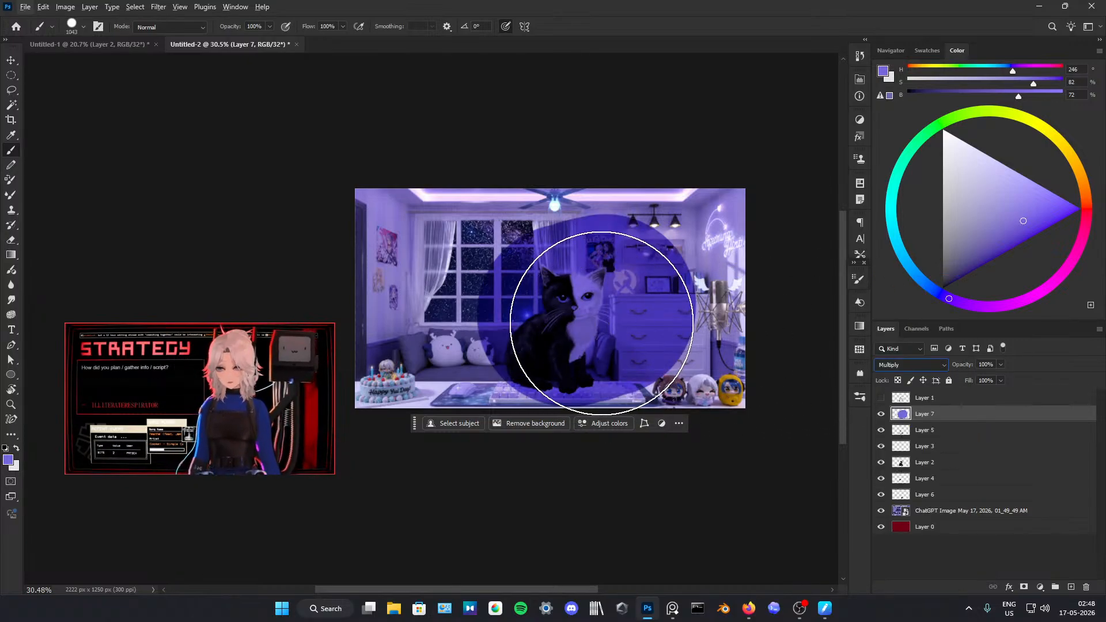
# Step: Try to erase the lower part of the purple circle with a hard eraser, and undo the erasure
pyautogui.scroll(2, 601, 323)
pyautogui.press('e')
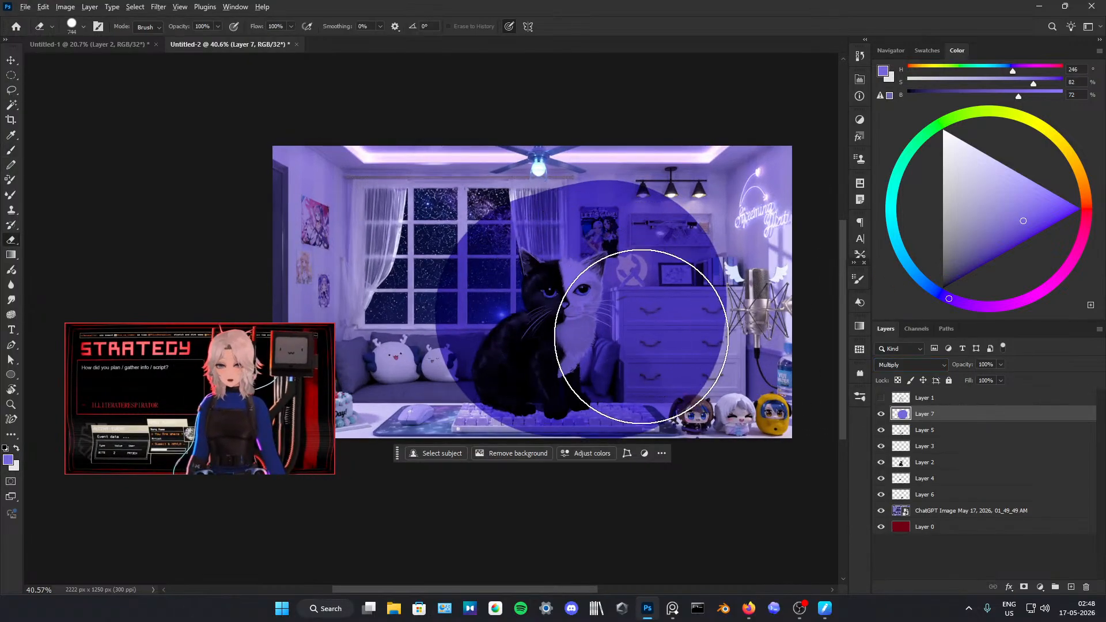
pyautogui.moveTo(629, 334)
pyautogui.mouseDown()
pyautogui.moveTo(667, 344)
pyautogui.moveTo(651, 420)
pyautogui.moveTo(635, 389)
pyautogui.moveTo(553, 390)
pyautogui.moveTo(655, 385)
pyautogui.mouseUp()
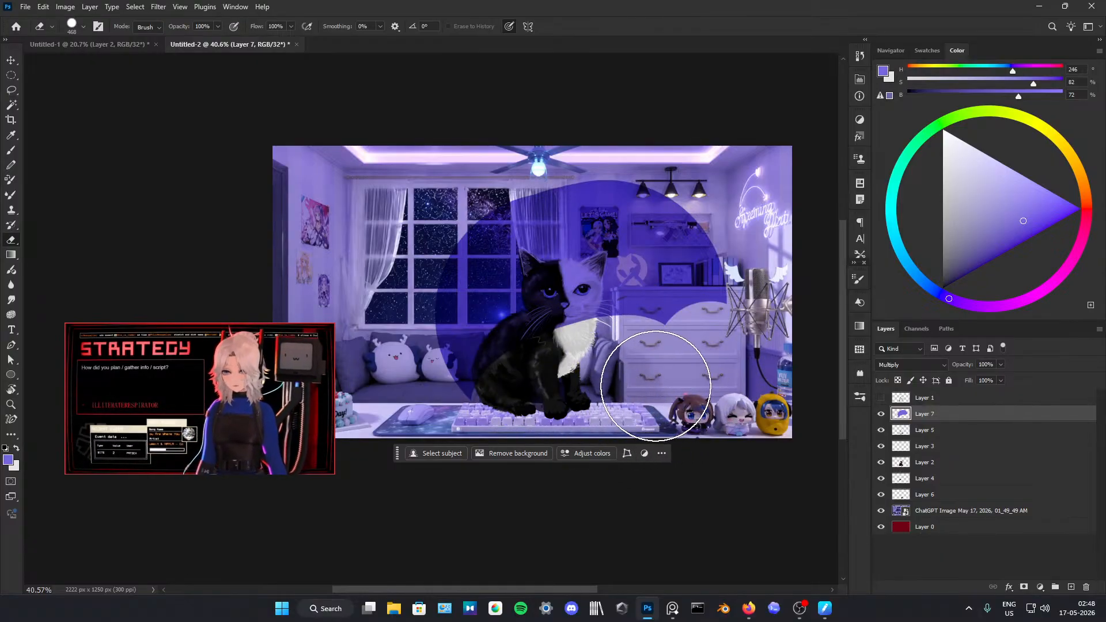
pyautogui.hotkey('ctrl', 'z')
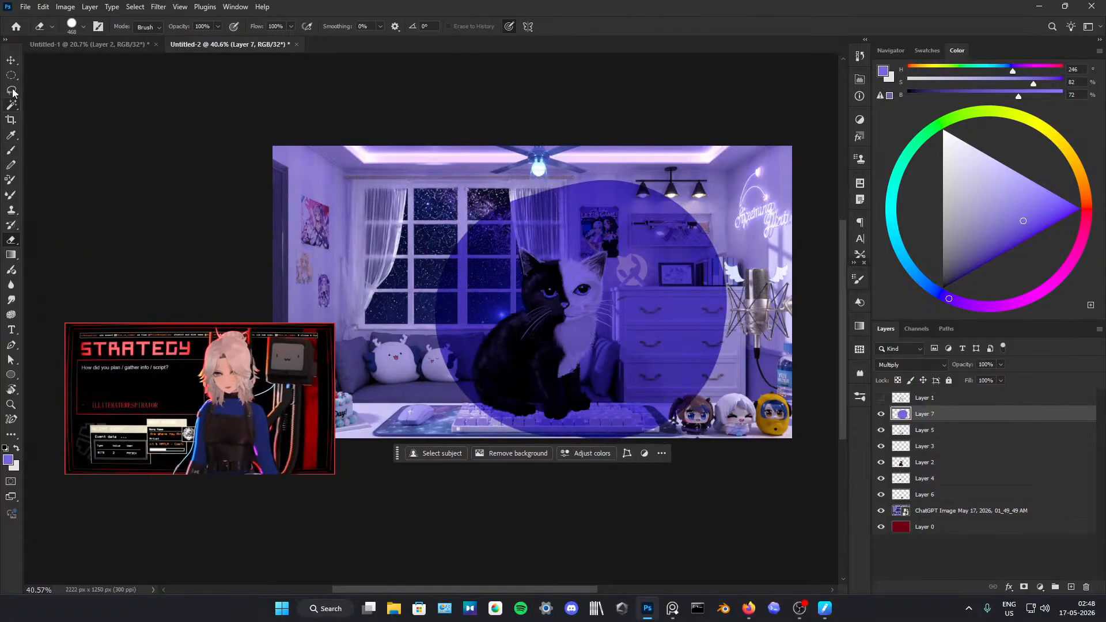
pyautogui.click(11, 300)
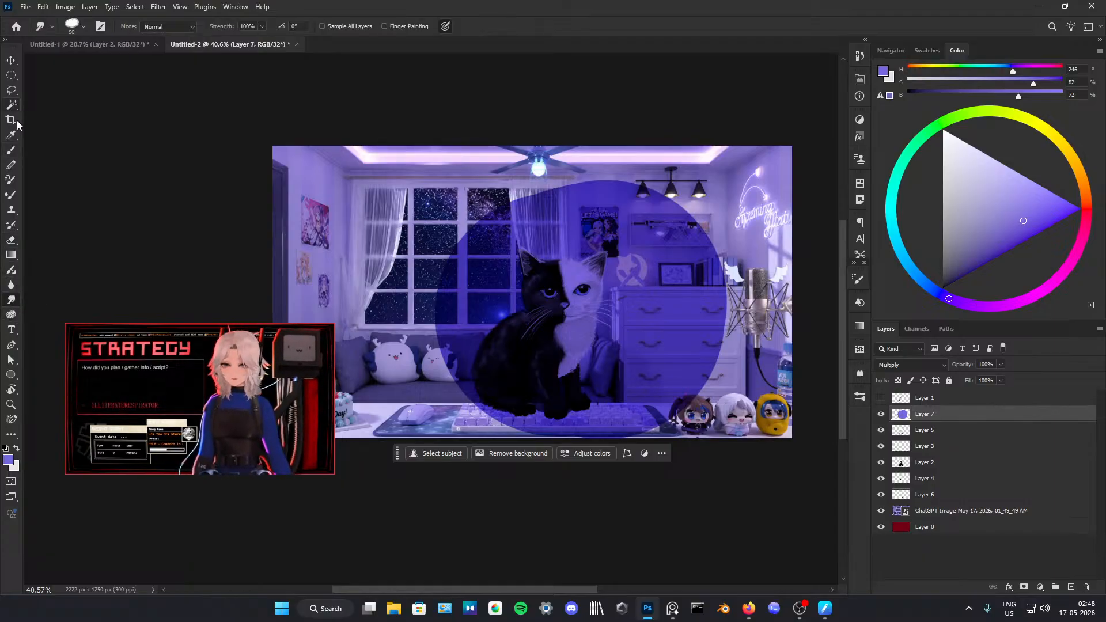
pyautogui.press('e')
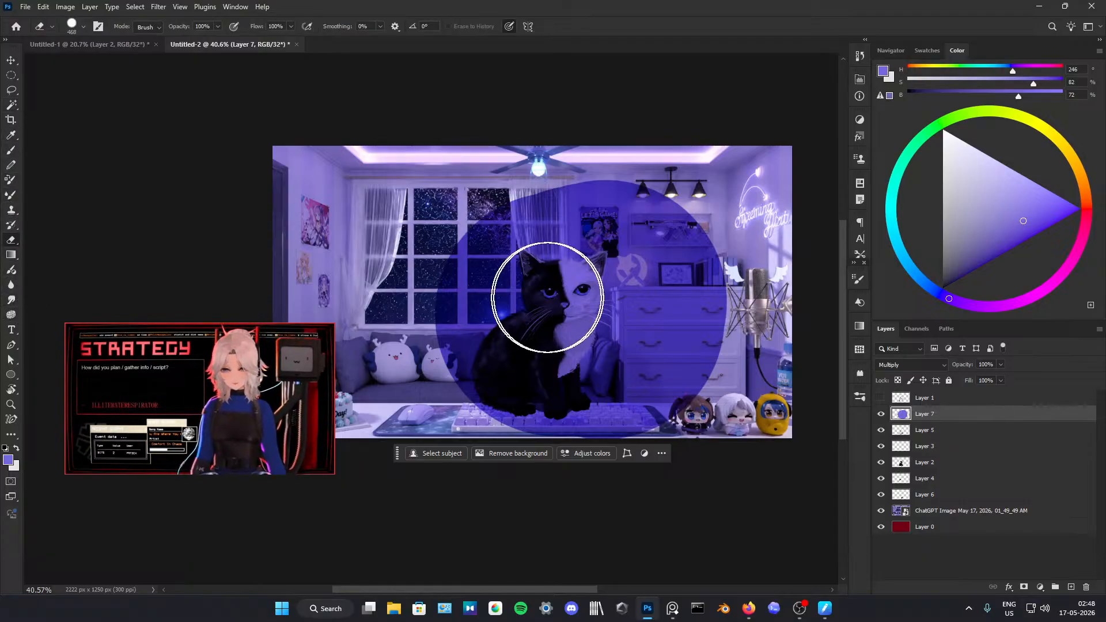
# Step: Erase the dark purple circle from the kitten and its surroundings on Layer 7 with a soft eraser, reducing it to 295 px
pyautogui.click(857, 280)
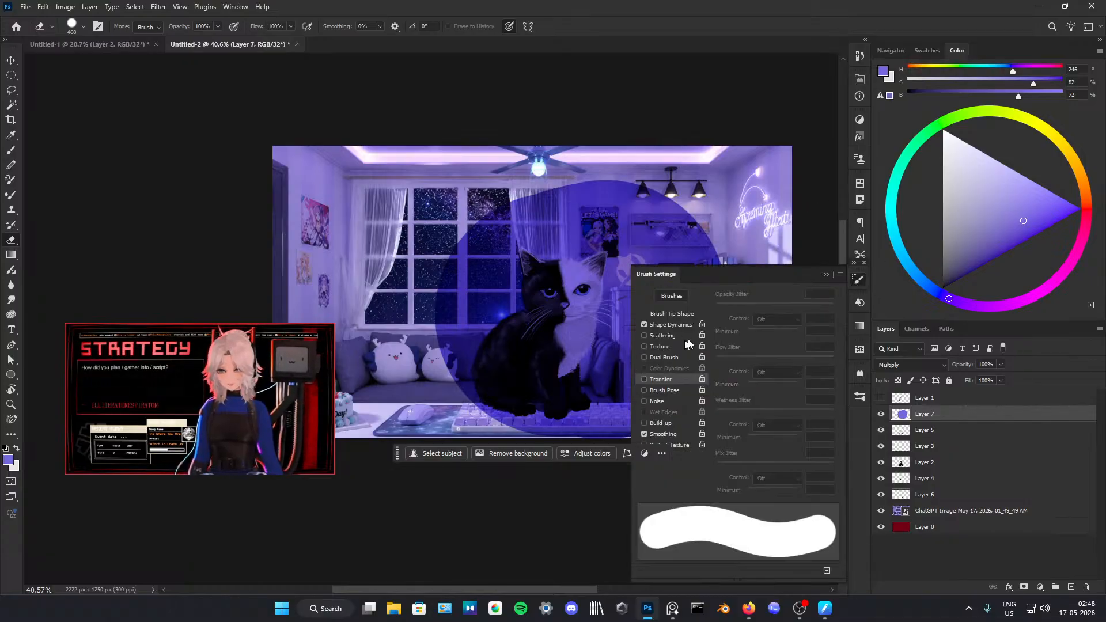
pyautogui.click(826, 274)
pyautogui.click(860, 396)
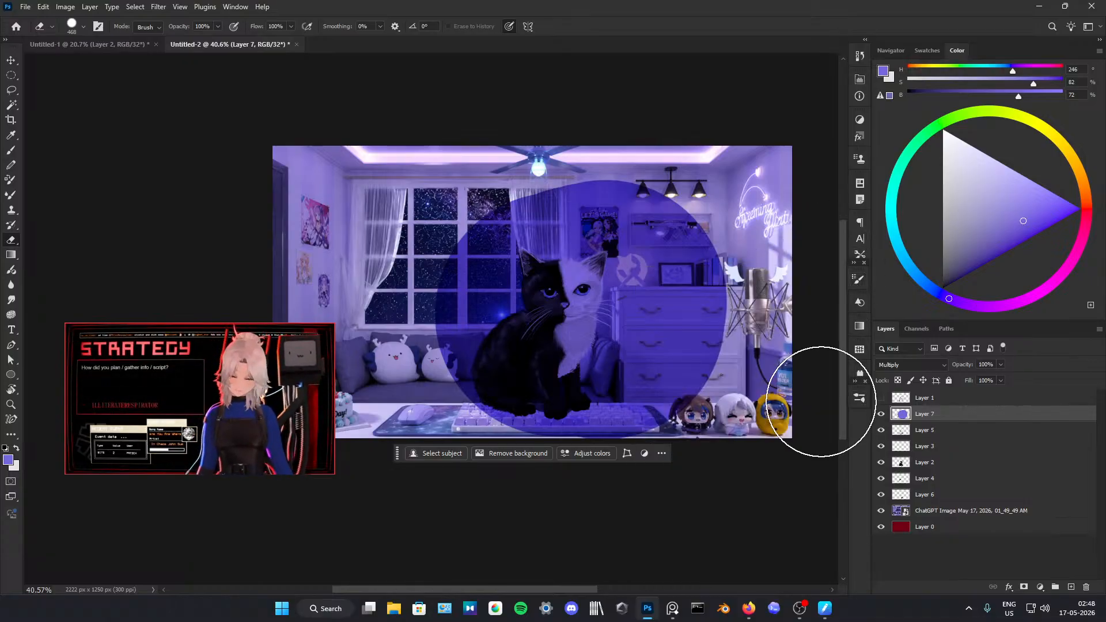
pyautogui.click(827, 211)
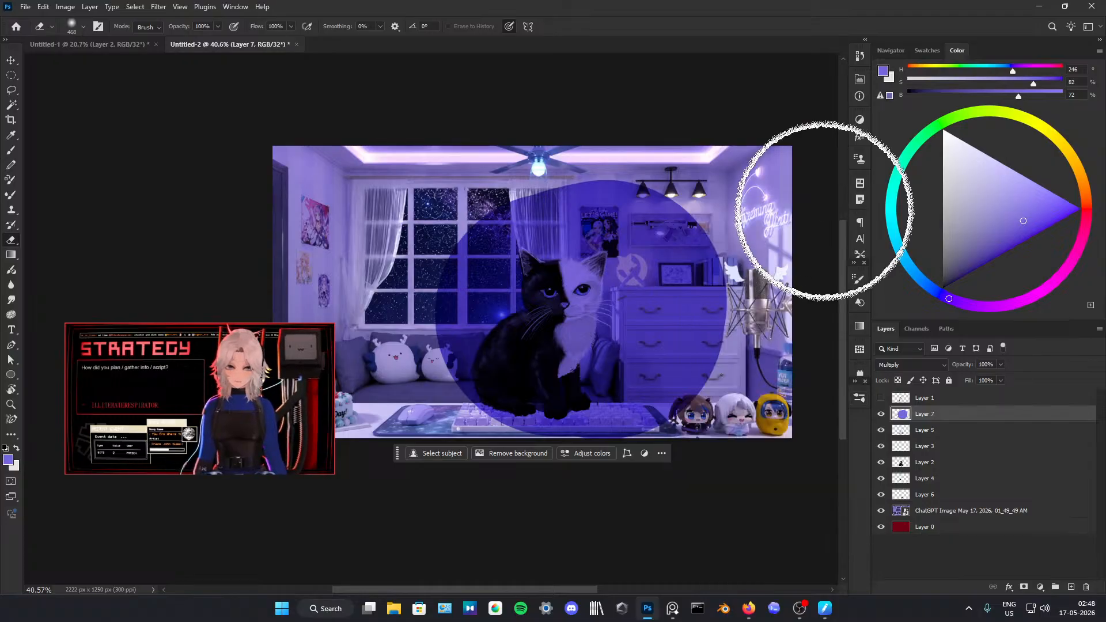
pyautogui.moveTo(555, 365)
pyautogui.mouseDown()
pyautogui.moveTo(650, 386)
pyautogui.moveTo(555, 391)
pyautogui.moveTo(599, 398)
pyautogui.moveTo(706, 350)
pyautogui.moveTo(682, 232)
pyautogui.moveTo(498, 160)
pyautogui.moveTo(392, 196)
pyautogui.moveTo(423, 230)
pyautogui.mouseUp()
pyautogui.click(662, 430)
pyautogui.click(658, 430)
pyautogui.moveTo(465, 277)
pyautogui.mouseDown()
pyautogui.moveTo(293, 283)
pyautogui.moveTo(433, 353)
pyautogui.moveTo(525, 430)
pyautogui.moveTo(569, 446)
pyautogui.mouseUp()
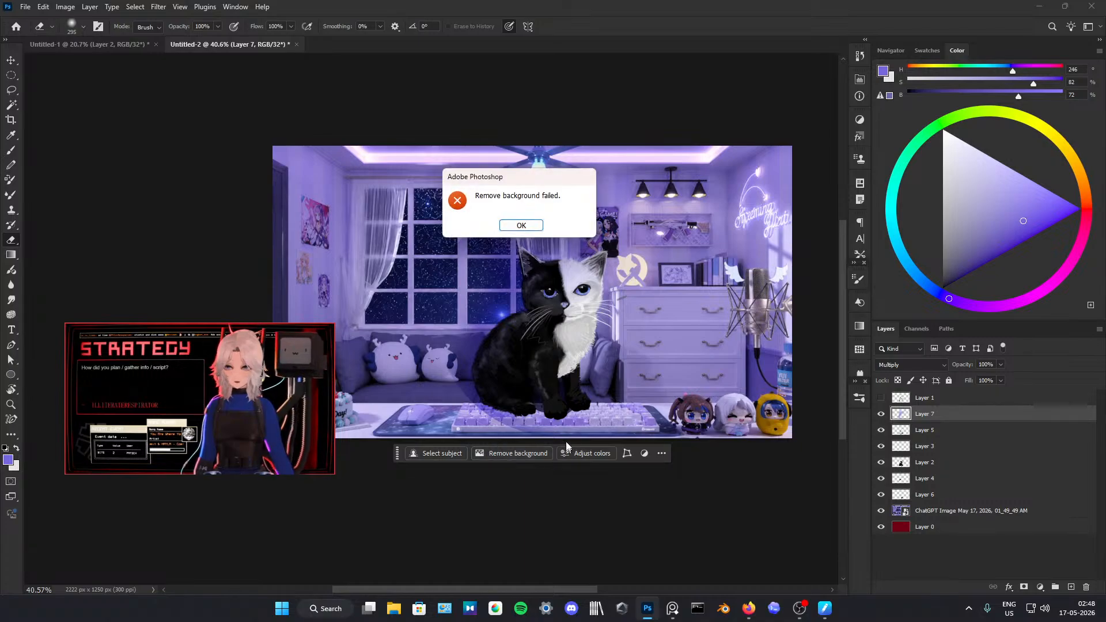
# Step: Dismiss the error dialog and hide the contextual task bar
pyautogui.click(520, 225)
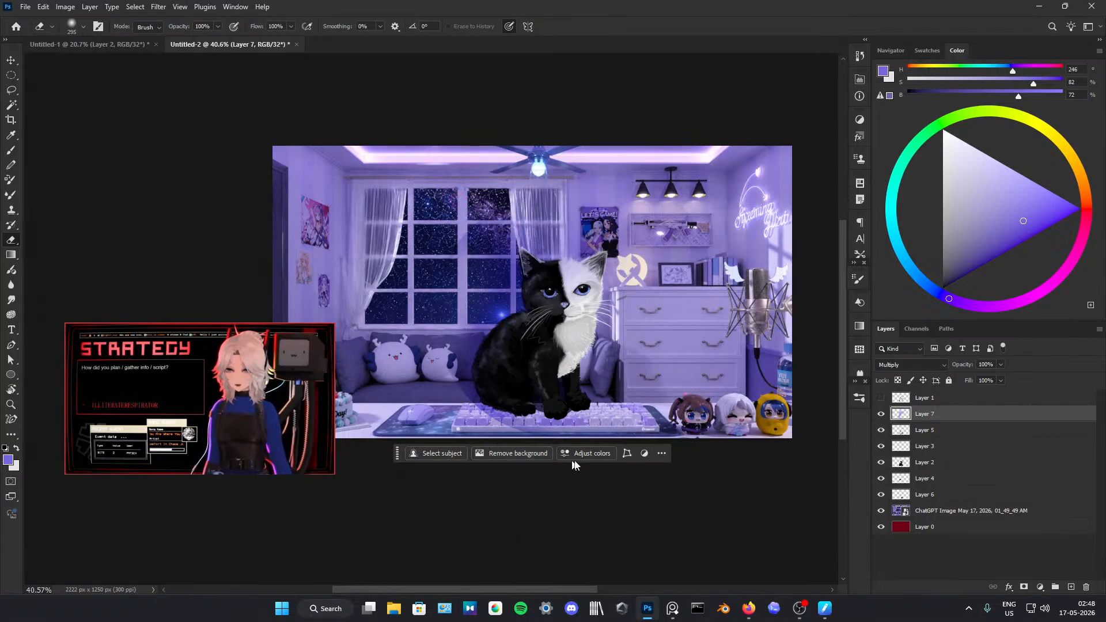
pyautogui.click(662, 454)
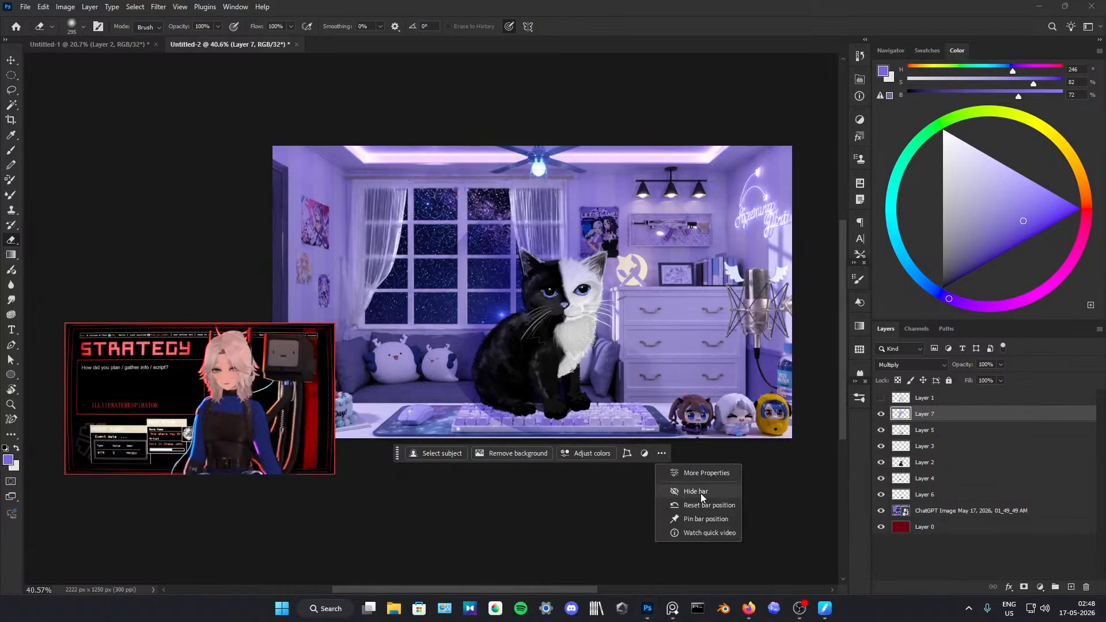
pyautogui.click(673, 493)
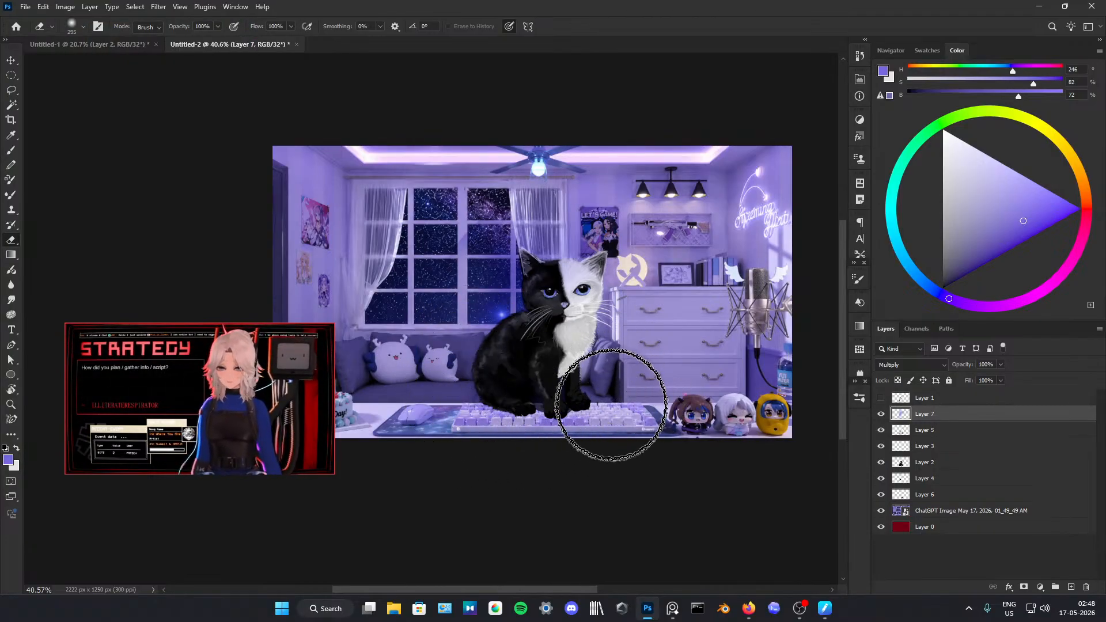
# Step: Try a large dark purple circle over the keyboard and lower kitten, and erase it with the soft 295 px eraser
pyautogui.press('b')
pyautogui.click(591, 400)
pyautogui.hotkey('ctrl', 'z')
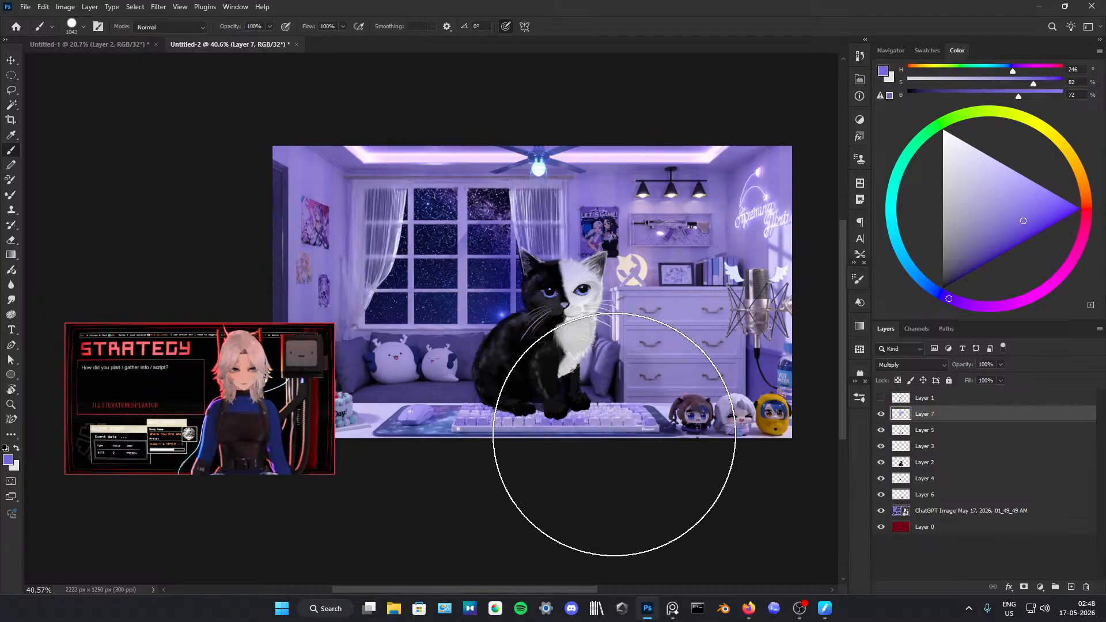
pyautogui.click(613, 447)
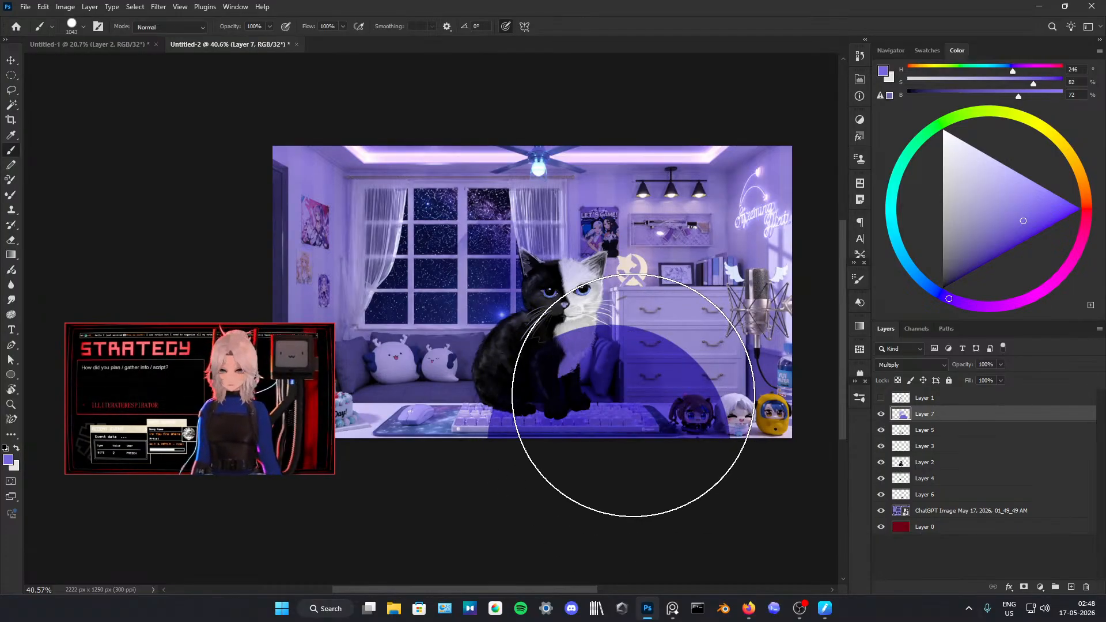
pyautogui.press('e')
pyautogui.moveTo(612, 312)
pyautogui.mouseDown()
pyautogui.moveTo(660, 341)
pyautogui.moveTo(563, 335)
pyautogui.moveTo(540, 371)
pyautogui.moveTo(558, 374)
pyautogui.moveTo(541, 374)
pyautogui.moveTo(570, 377)
pyautogui.moveTo(641, 335)
pyautogui.moveTo(697, 355)
pyautogui.moveTo(631, 336)
pyautogui.moveTo(715, 381)
pyautogui.moveTo(655, 349)
pyautogui.moveTo(741, 426)
pyautogui.moveTo(734, 456)
pyautogui.moveTo(505, 474)
pyautogui.moveTo(673, 464)
pyautogui.moveTo(604, 440)
pyautogui.moveTo(425, 452)
pyautogui.moveTo(667, 482)
pyautogui.mouseUp()
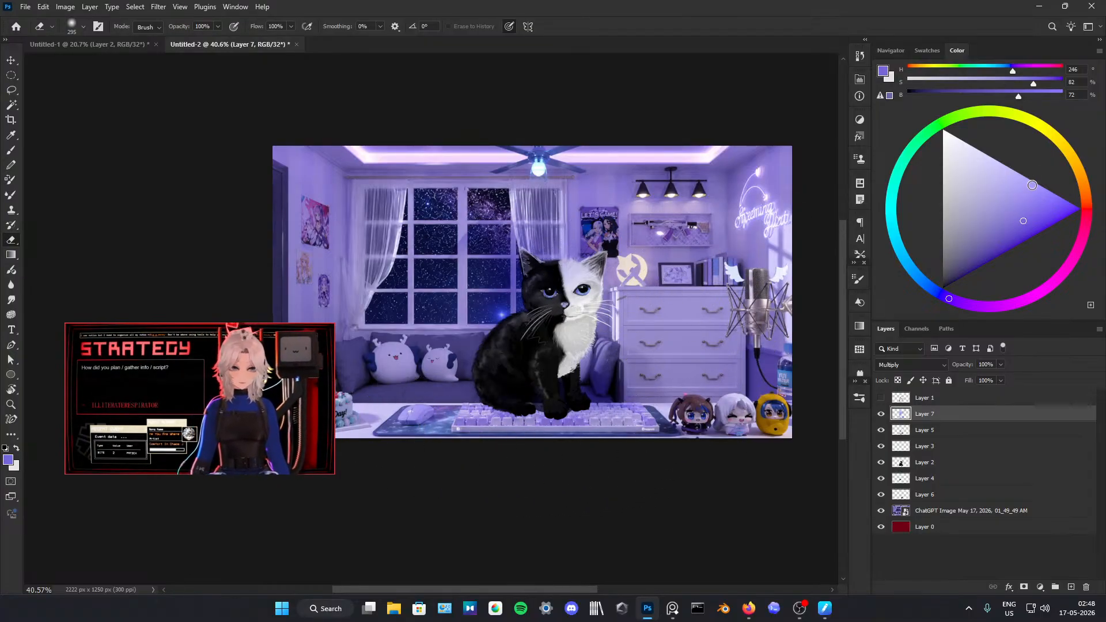
# Step: Brush large overlapping circles over the kitten and dresser on Layer 7 in lighter purples, HSB 259, 63, 96 and HSB 259, 68, 100
pyautogui.click(1025, 183)
pyautogui.press('b')
pyautogui.moveTo(594, 262); pyautogui.dragTo(611, 261)
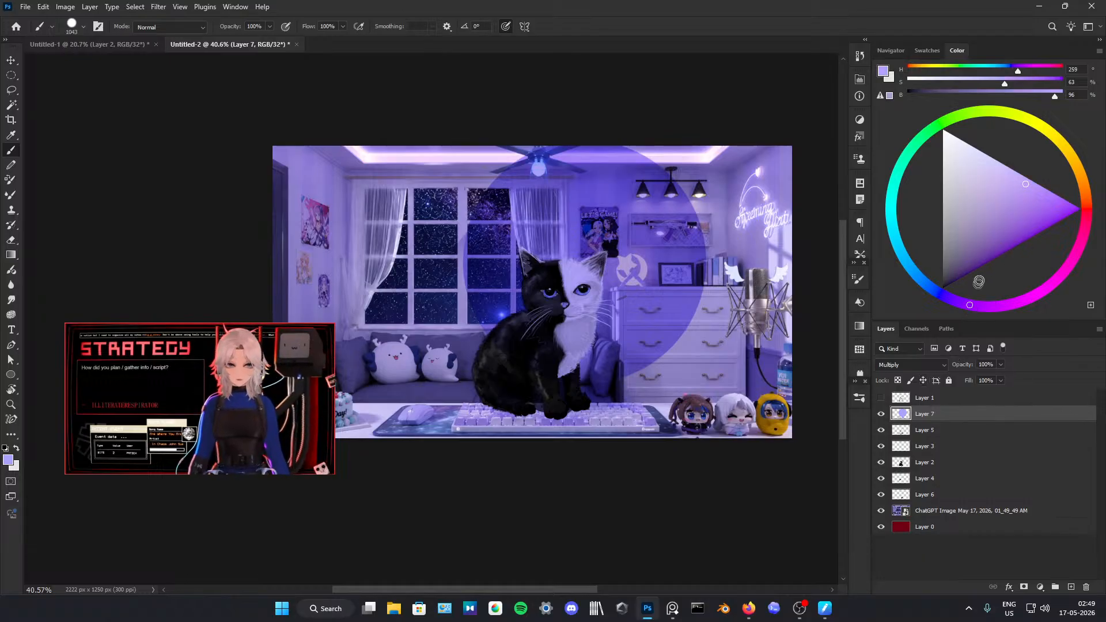
pyautogui.click(1046, 171)
pyautogui.moveTo(601, 255); pyautogui.dragTo(644, 276)
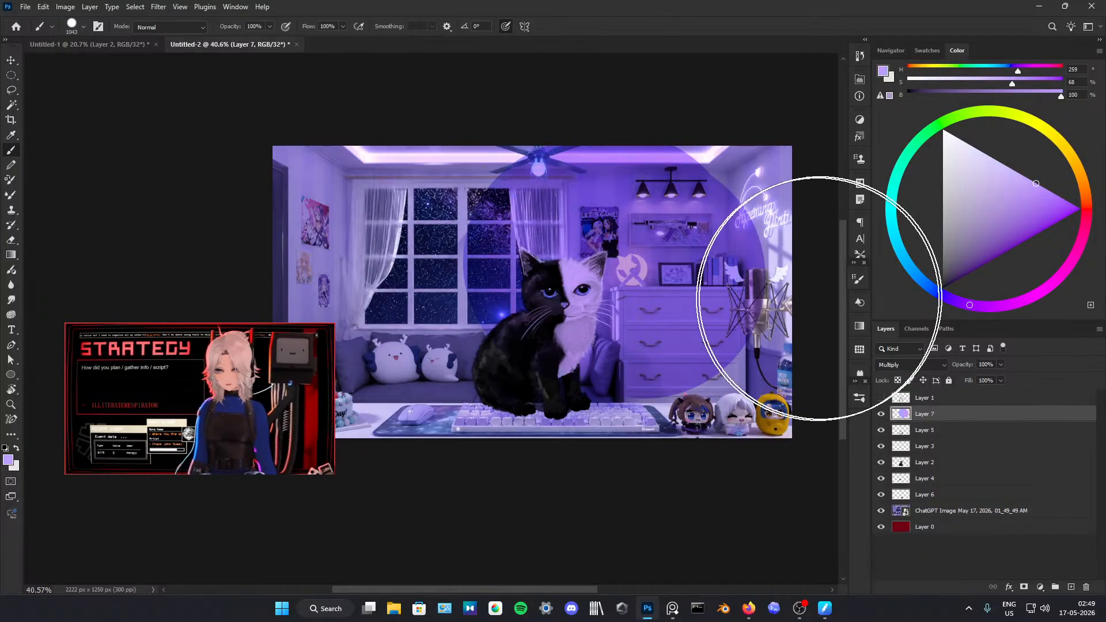
# Step: Erase the purple tint from the kitten's white chest, face and ears with a 0% hardness eraser, varying its size from 295 to 34 px
pyautogui.press('e')
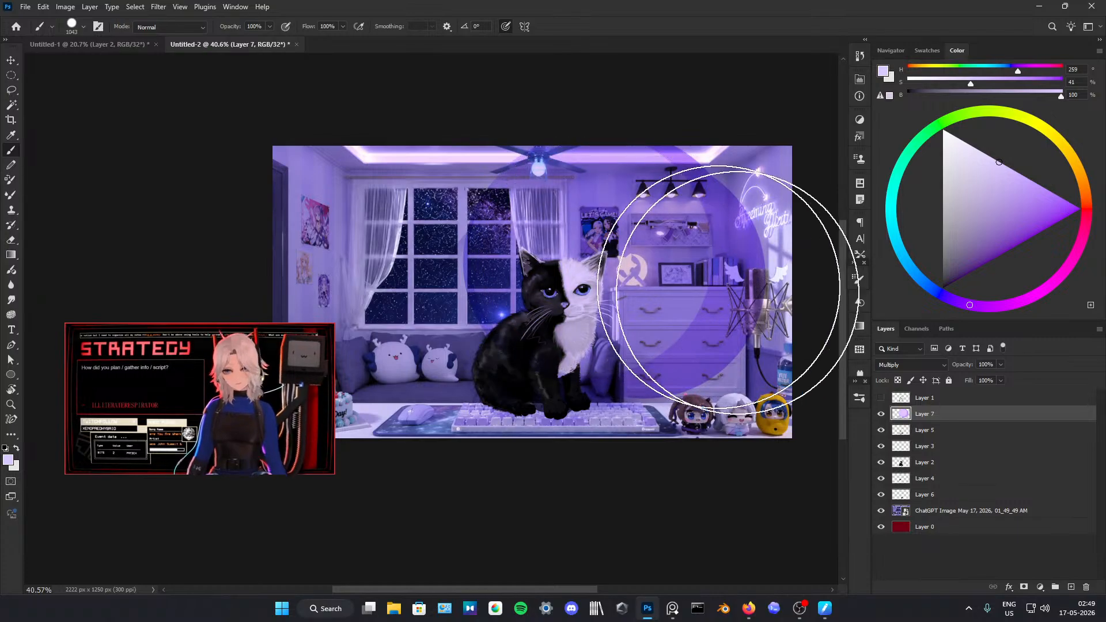
pyautogui.rightClick(640, 365)
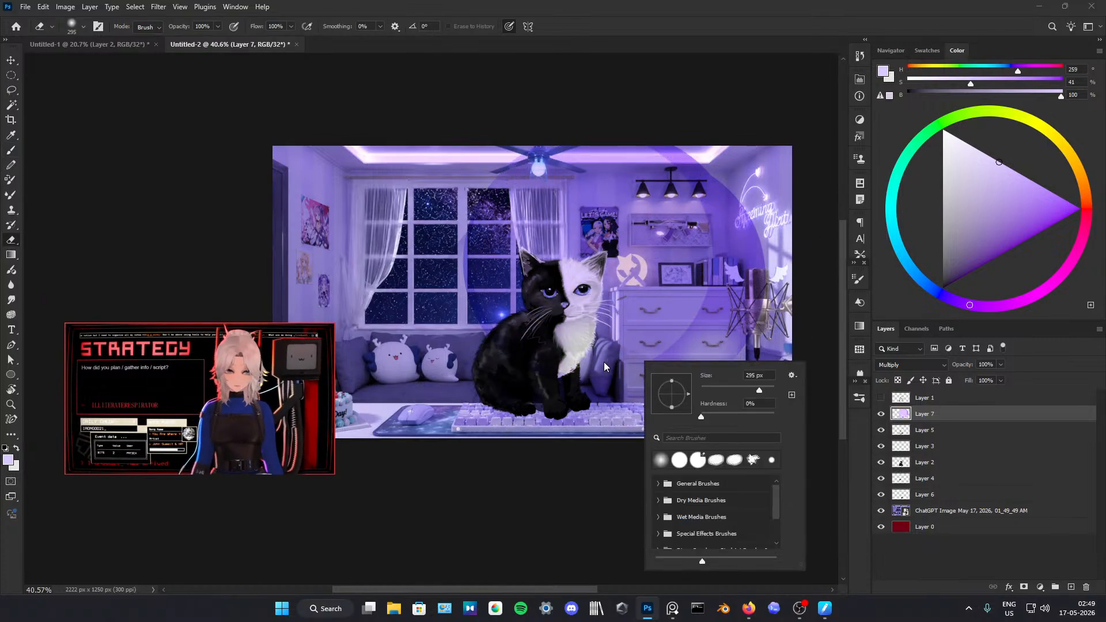
pyautogui.moveTo(610, 335); pyautogui.dragTo(582, 331)
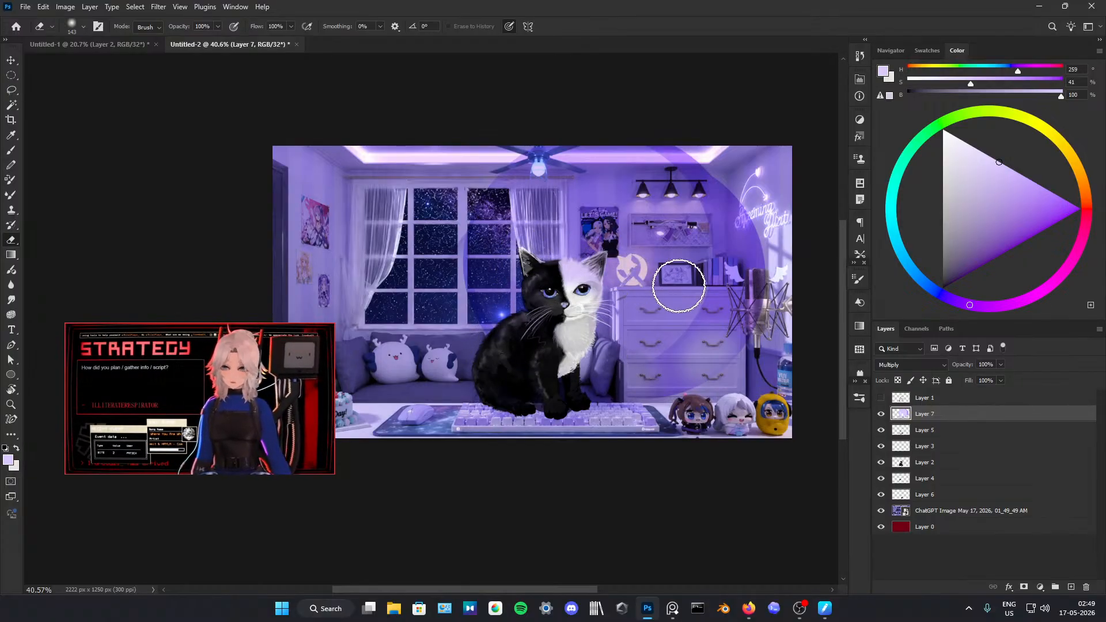
pyautogui.moveTo(596, 269); pyautogui.dragTo(586, 271)
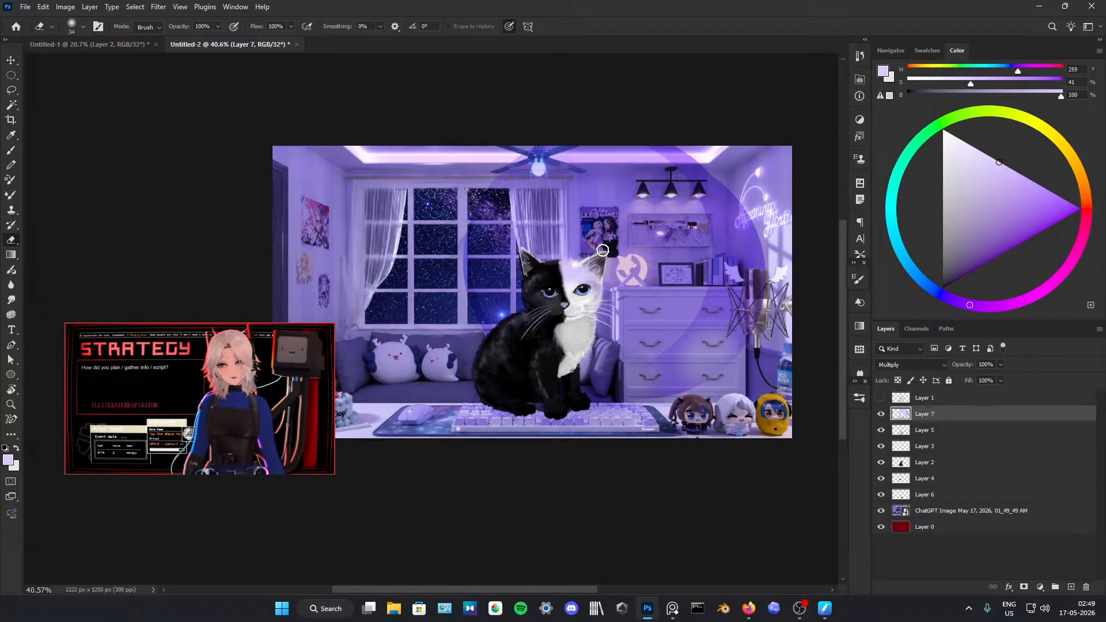
pyautogui.moveTo(557, 258); pyautogui.dragTo(560, 238)
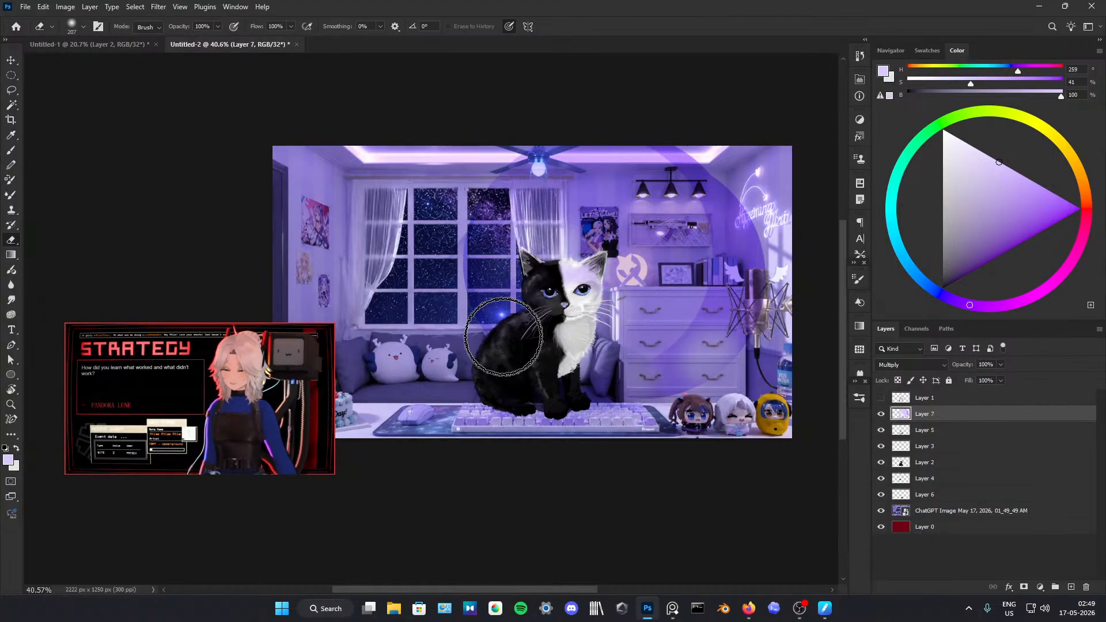
# Step: Erase the remaining purple circles on Layer 7 over the kitten and dresser with a soft eraser, enlarging it to 335 px
pyautogui.moveTo(530, 332); pyautogui.dragTo(525, 325)
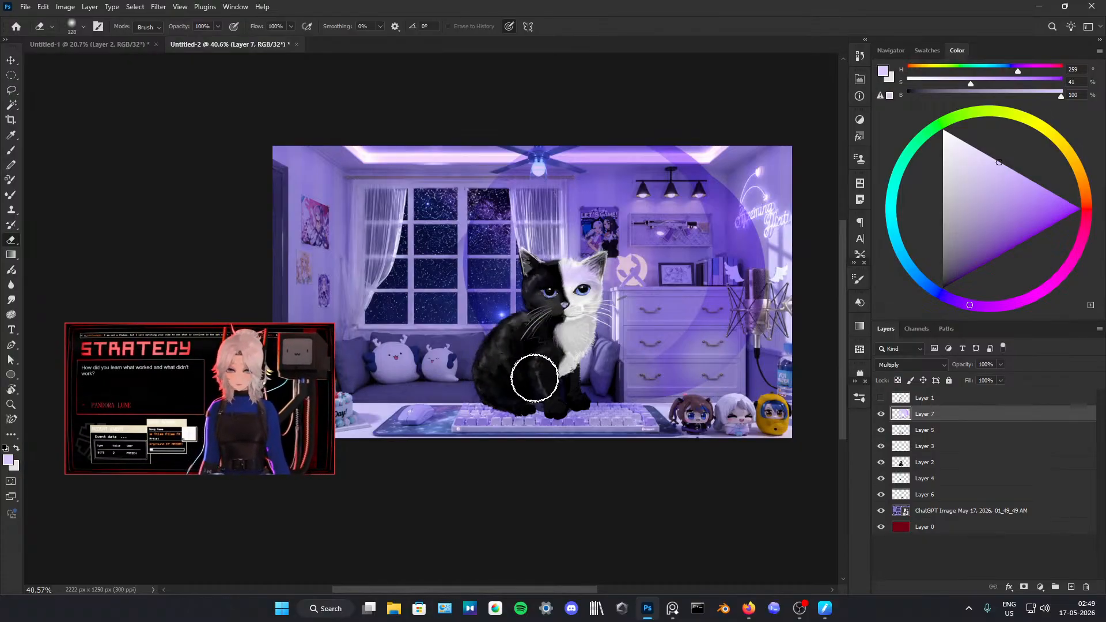
pyautogui.moveTo(667, 378)
pyautogui.mouseDown()
pyautogui.moveTo(686, 387)
pyautogui.moveTo(709, 375)
pyautogui.moveTo(614, 136)
pyautogui.moveTo(547, 136)
pyautogui.moveTo(468, 237)
pyautogui.moveTo(524, 195)
pyautogui.moveTo(660, 195)
pyautogui.mouseUp()
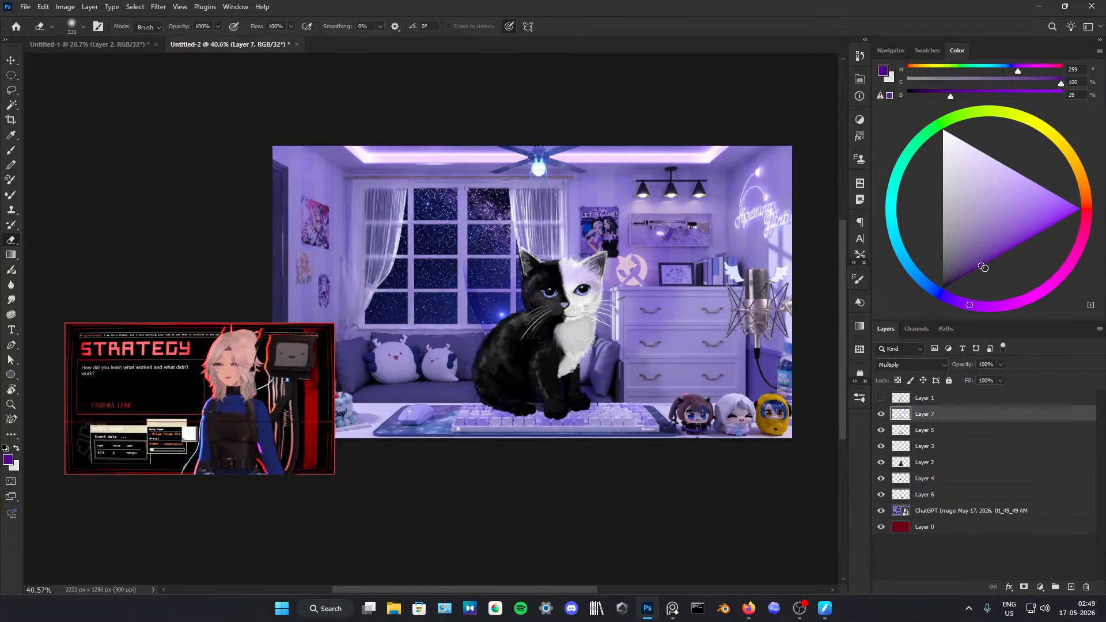
# Step: Add a new layer directly above the ChatGPT room image, beneath Layer 6
pyautogui.click(949, 496)
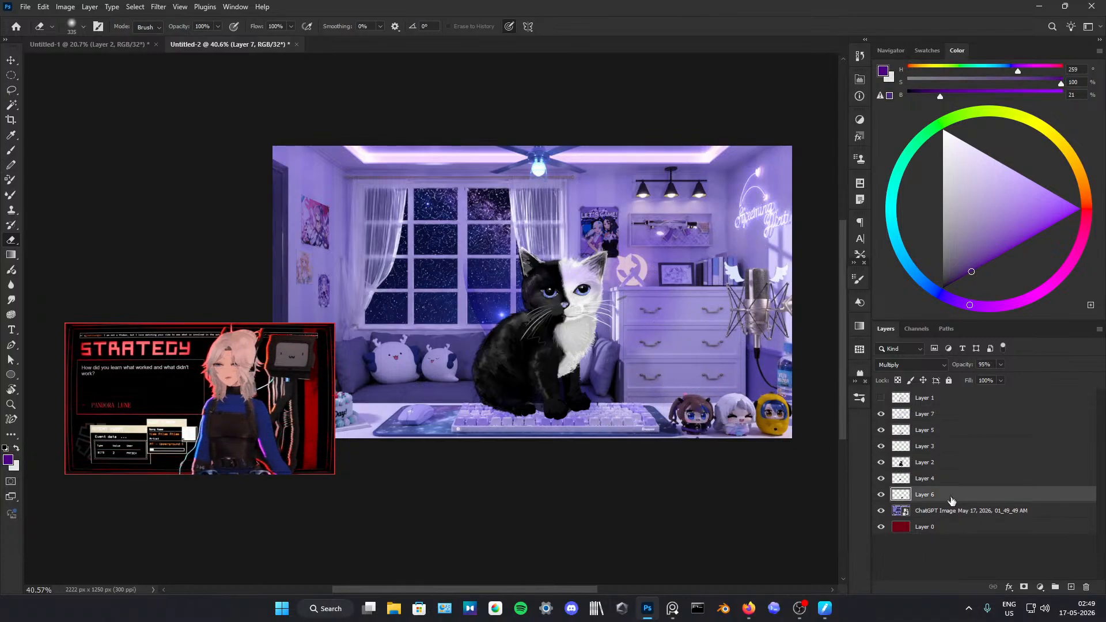
pyautogui.click(962, 512)
pyautogui.click(1071, 587)
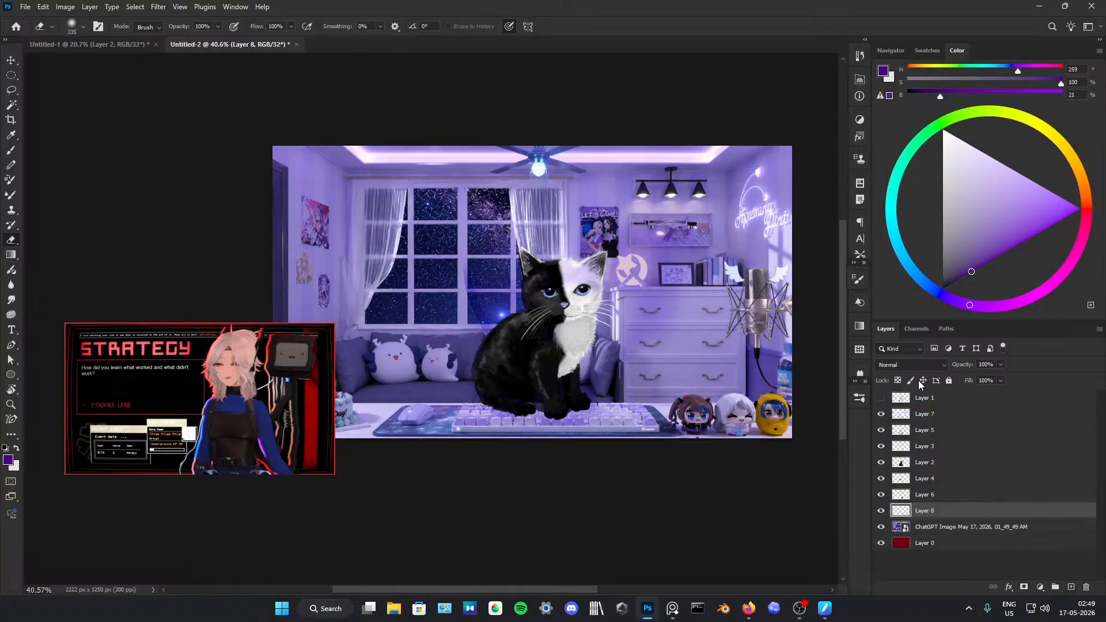
# Step: Try clipping the new layer to the room image, and release the clipping mask
pyautogui.click(920, 369)
pyautogui.click(846, 491)
pyautogui.rightClick(945, 508)
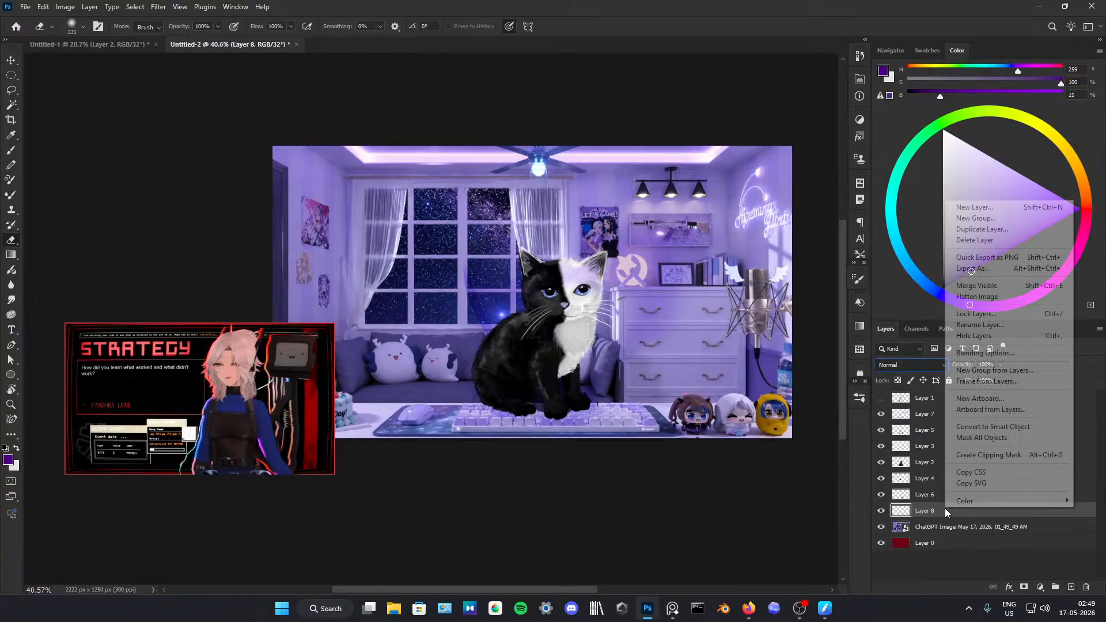
pyautogui.click(987, 454)
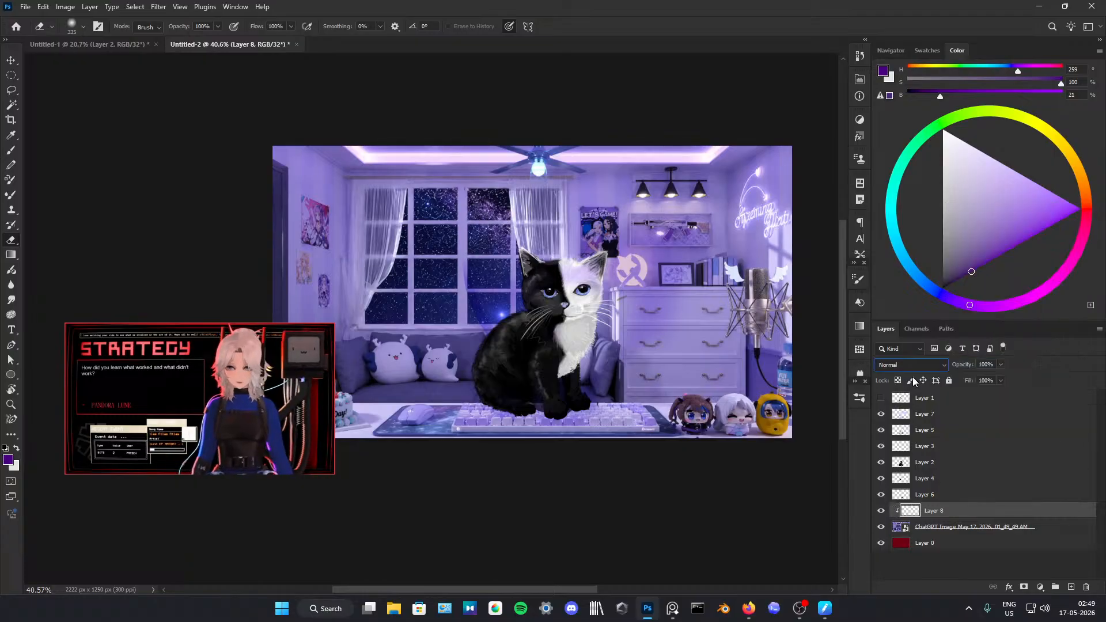
pyautogui.click(912, 368)
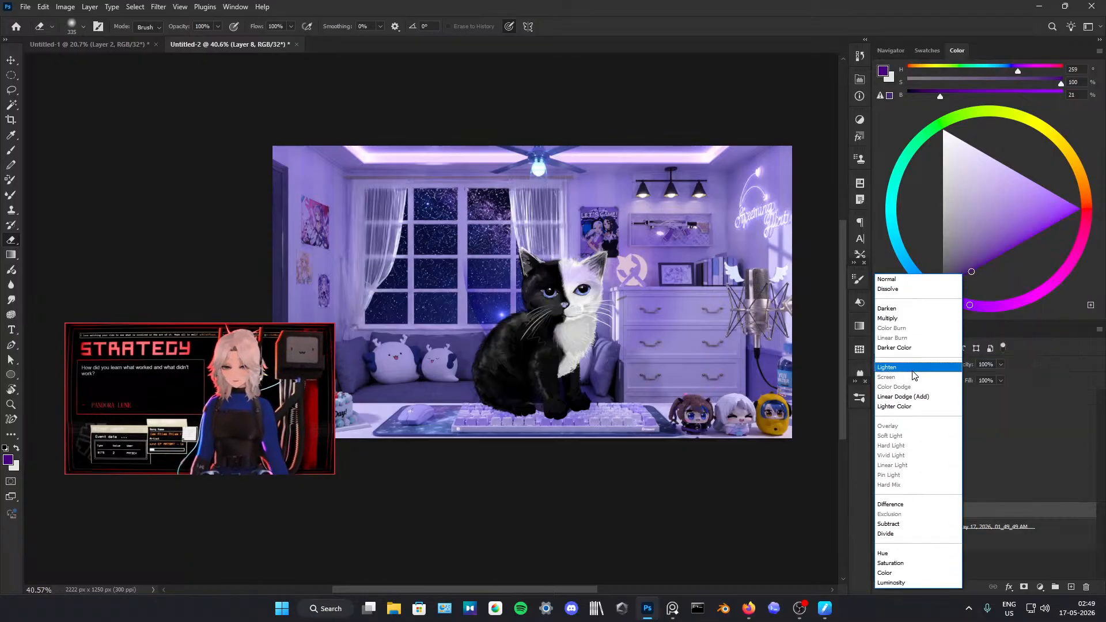
pyautogui.click(791, 442)
pyautogui.moveTo(641, 338); pyautogui.dragTo(713, 337)
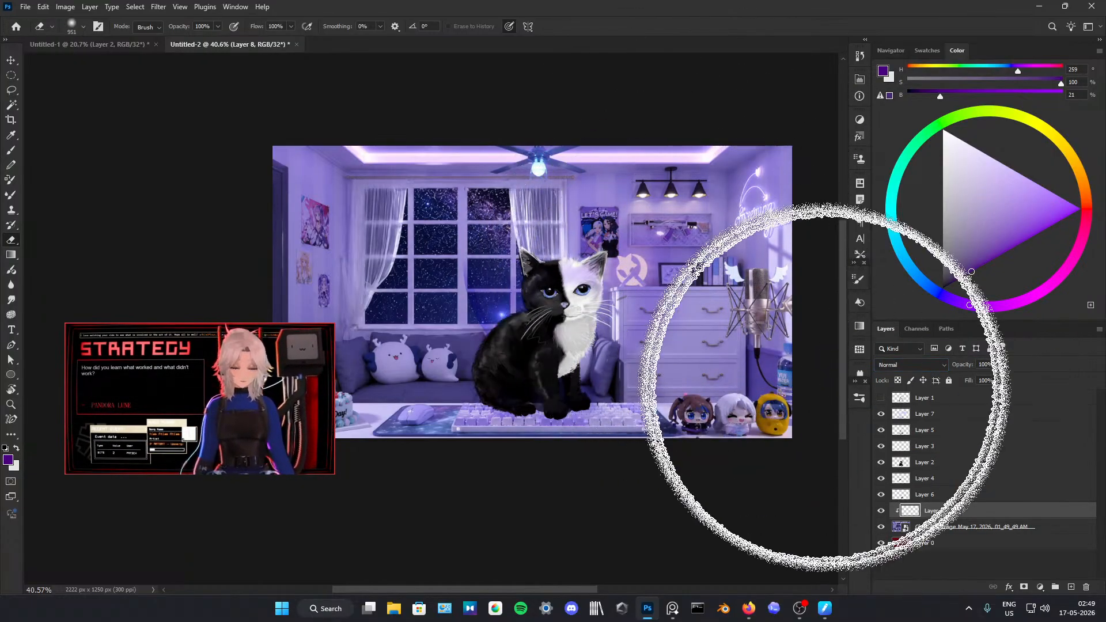
pyautogui.rightClick(913, 513)
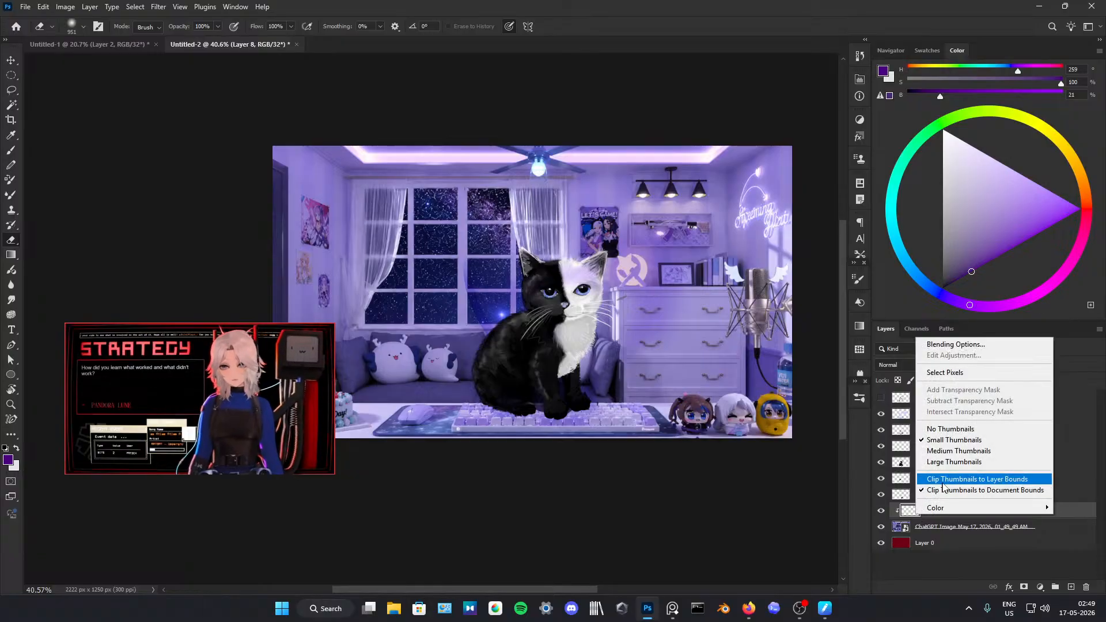
pyautogui.click(912, 512)
pyautogui.rightClick(922, 507)
pyautogui.click(941, 454)
# Step: Cover the room on Layer 8 with dark purple, HSB 259, 100, 21, using a 1042 px hard brush, undoing the first stroke
pyautogui.press('b')
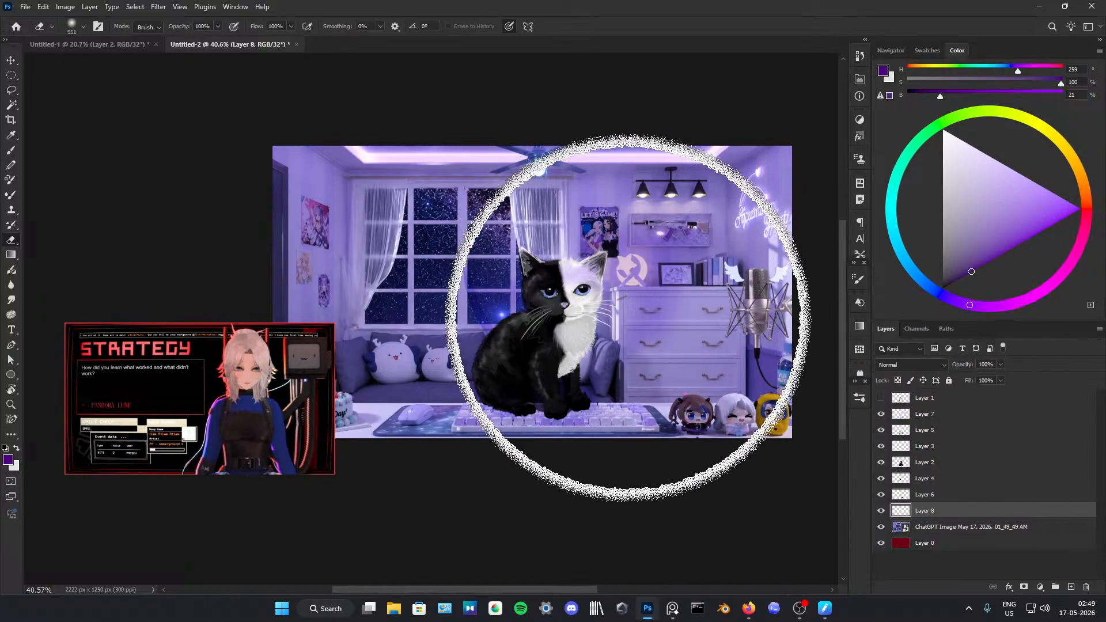
pyautogui.moveTo(617, 270); pyautogui.dragTo(602, 313)
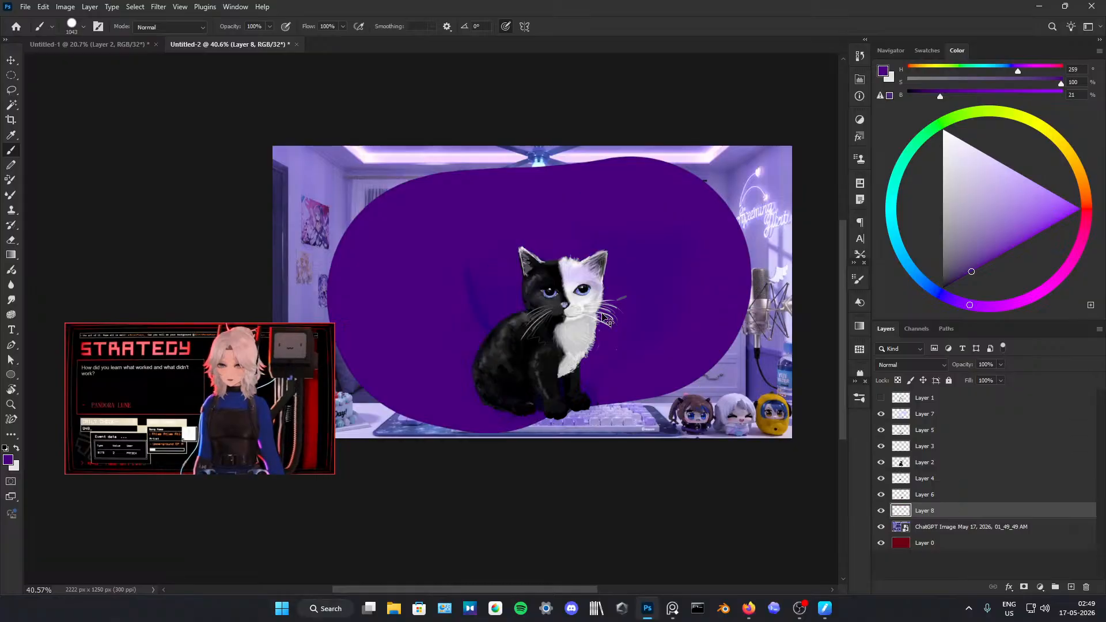
pyautogui.hotkey('ctrl', 'z')
pyautogui.moveTo(518, 321)
pyautogui.mouseDown()
pyautogui.moveTo(559, 284)
pyautogui.moveTo(323, 202)
pyautogui.moveTo(306, 379)
pyautogui.mouseUp()
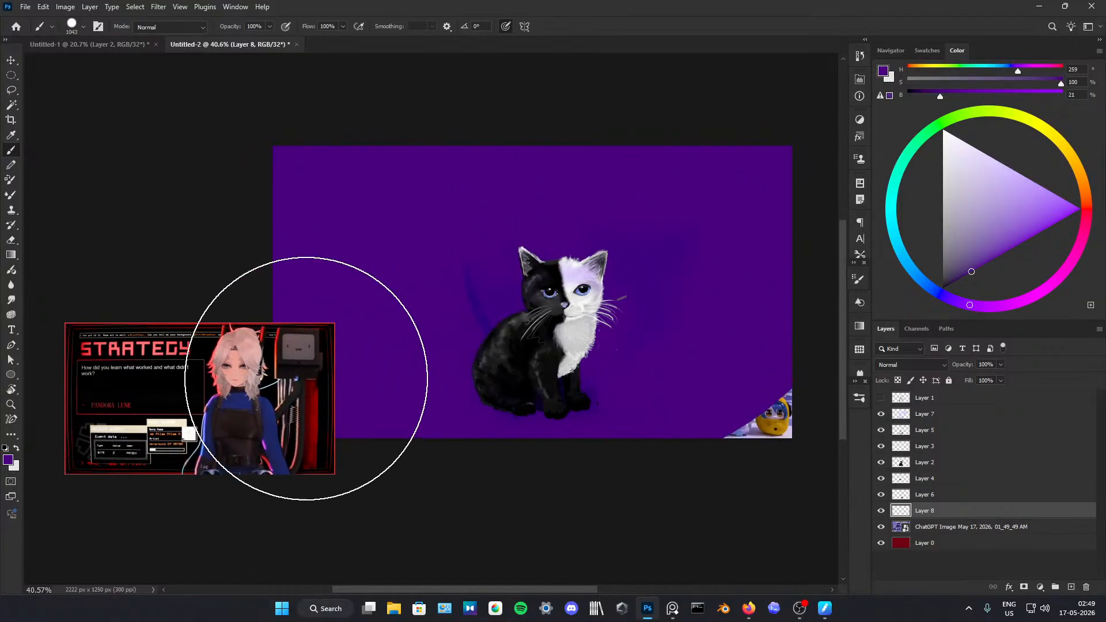
# Step: Set Layer 8's blend mode to Multiply and repaint it in a darker purple, HSB 259, 100, 7
pyautogui.click(910, 364)
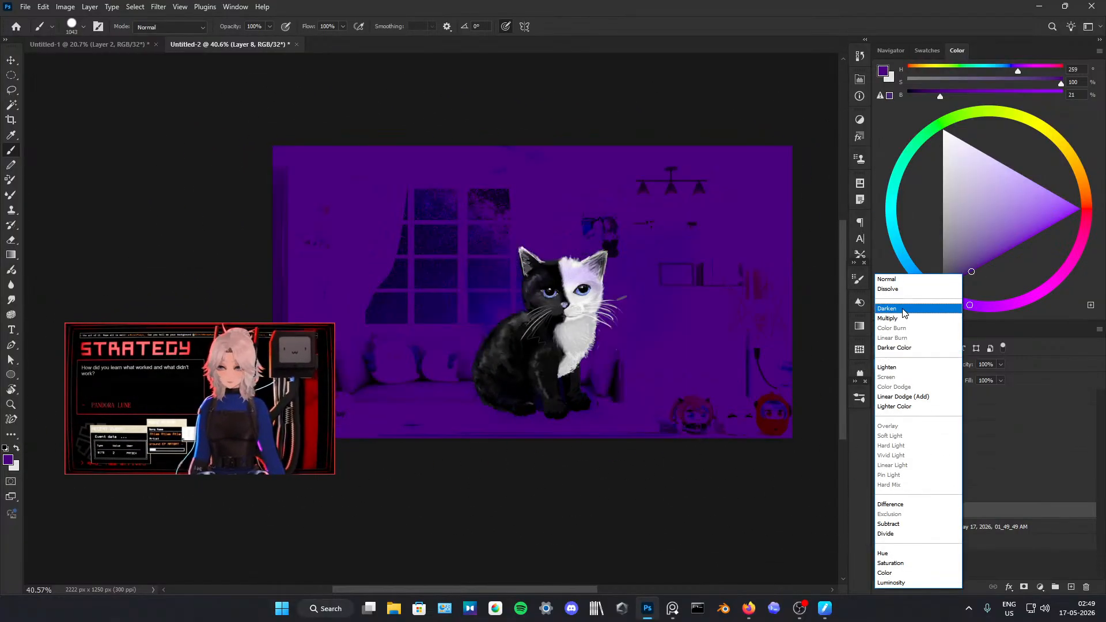
pyautogui.click(899, 318)
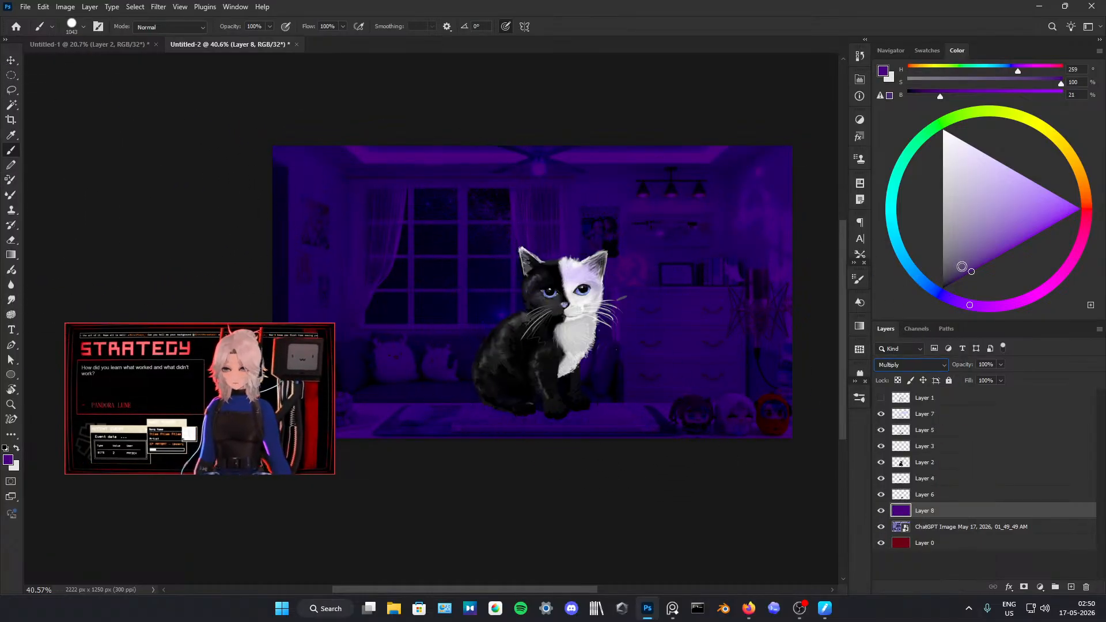
pyautogui.moveTo(962, 269); pyautogui.dragTo(953, 283)
pyautogui.moveTo(716, 309)
pyautogui.mouseDown()
pyautogui.moveTo(692, 254)
pyautogui.moveTo(245, 202)
pyautogui.moveTo(600, 280)
pyautogui.moveTo(858, 389)
pyautogui.moveTo(449, 416)
pyautogui.mouseUp()
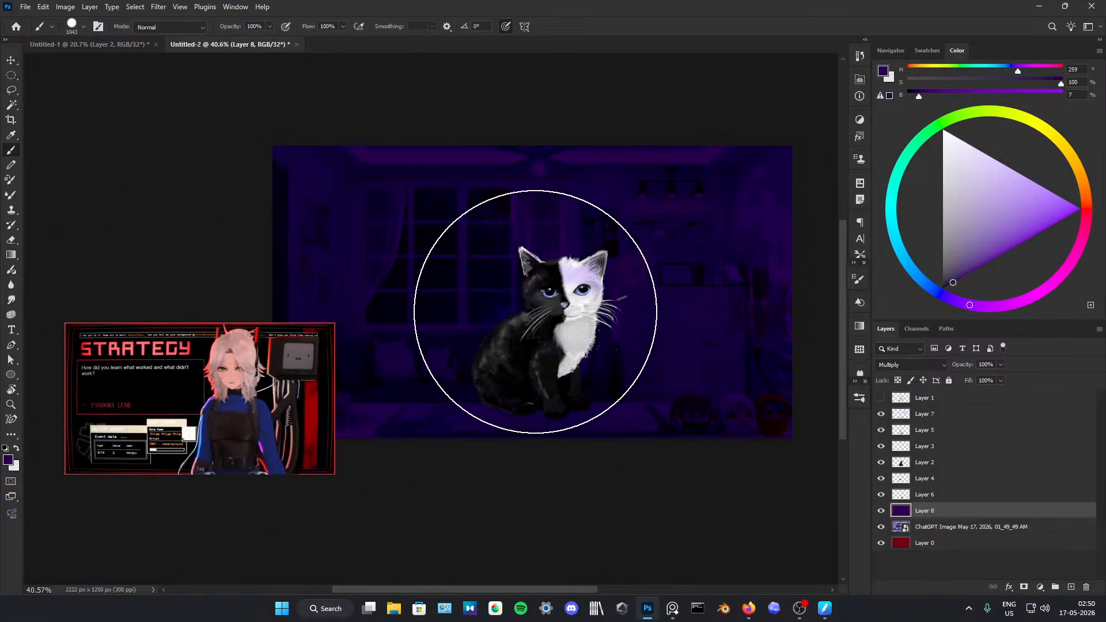
# Step: Erase the dark purple below the ceiling light and around the kitten with a soft eraser to form a glow, undoing the first attempts
pyautogui.press('e')
pyautogui.keyDown('alt'); pyautogui.rightClick(619, 279); pyautogui.keyUp('alt')
pyautogui.moveTo(541, 159)
pyautogui.mouseDown()
pyautogui.moveTo(540, 285)
pyautogui.moveTo(581, 265)
pyautogui.moveTo(588, 247)
pyautogui.moveTo(570, 282)
pyautogui.moveTo(624, 293)
pyautogui.mouseUp()
pyautogui.hotkey('ctrl', 'z')
pyautogui.hotkey('ctrl', 'z')
pyautogui.moveTo(539, 266); pyautogui.dragTo(544, 322)
pyautogui.moveTo(668, 234); pyautogui.dragTo(591, 248)
# Step: Pick a warm yellow, HSB 43, 71, 87, and try a hard brush stroke near the wall lamps, undoing it
pyautogui.click(1060, 142)
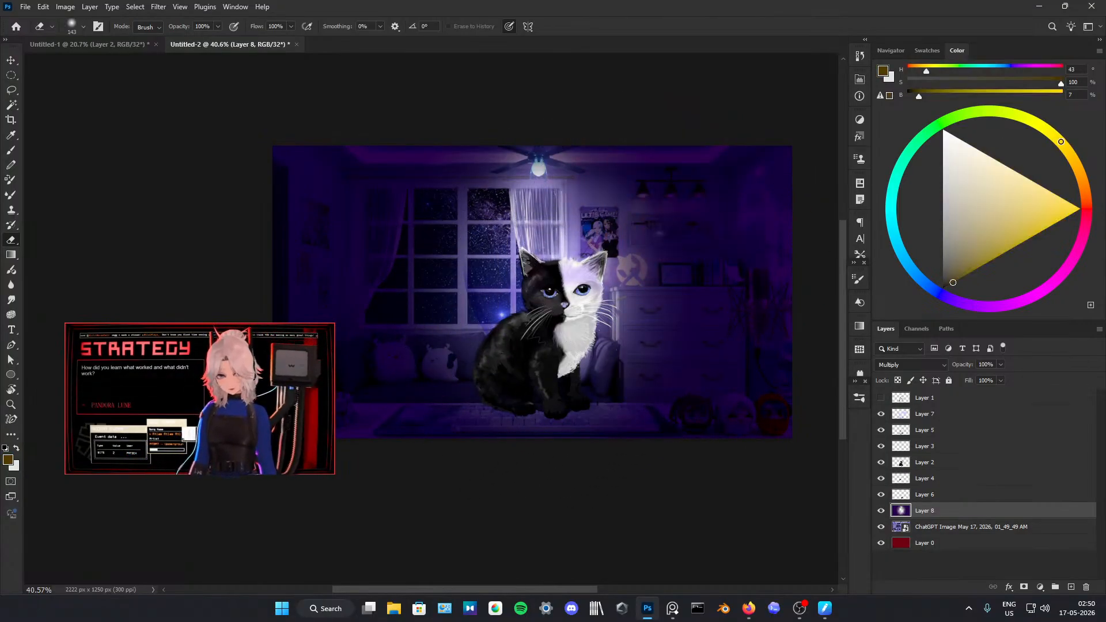
pyautogui.moveTo(950, 254); pyautogui.dragTo(1027, 199)
pyautogui.press('b')
pyautogui.moveTo(668, 214)
pyautogui.mouseDown()
pyautogui.moveTo(680, 236)
pyautogui.moveTo(624, 239)
pyautogui.mouseUp()
pyautogui.hotkey('ctrl', 'z')
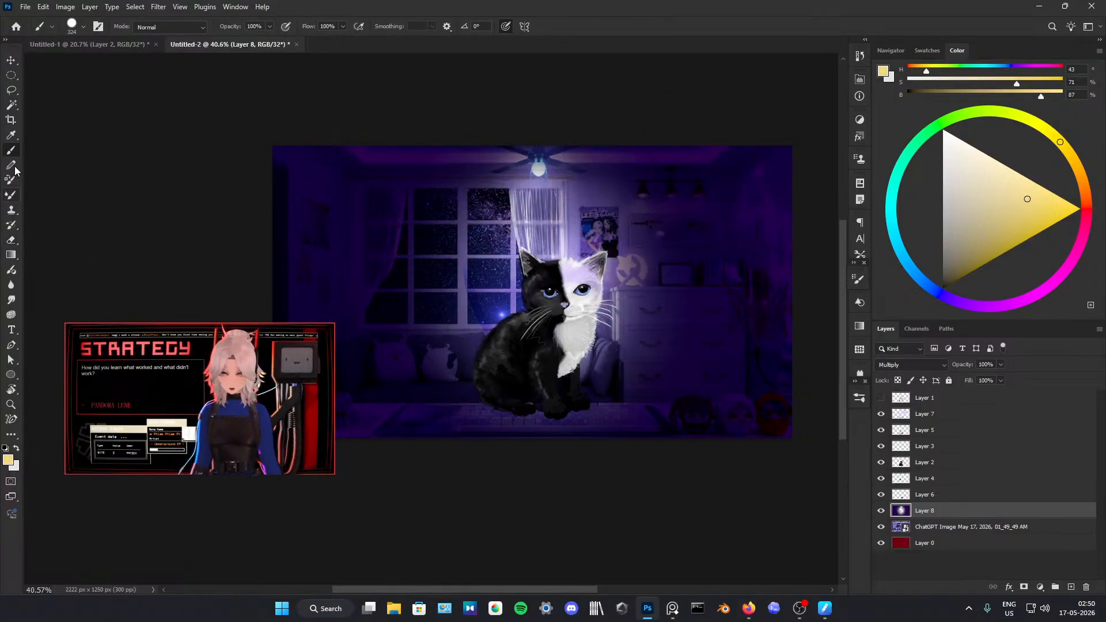
# Step: Paint warm yellow light over the wall lamps, shelf and dresser with a large soft brush, lowering its opacity to 1% and its size to 679 px
pyautogui.click(859, 280)
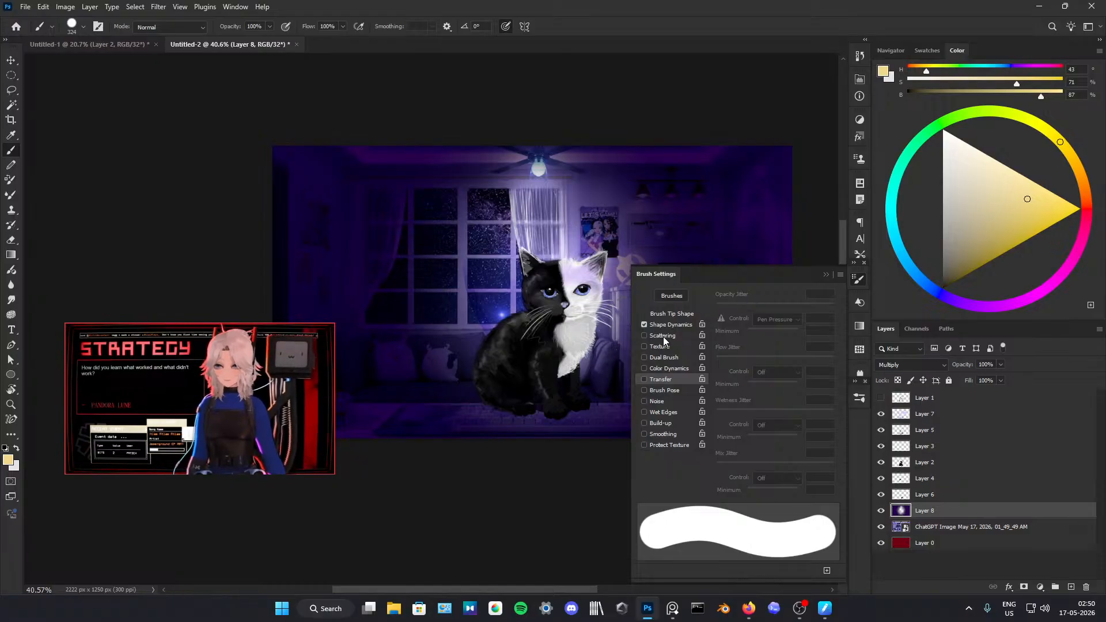
pyautogui.click(825, 277)
pyautogui.click(855, 401)
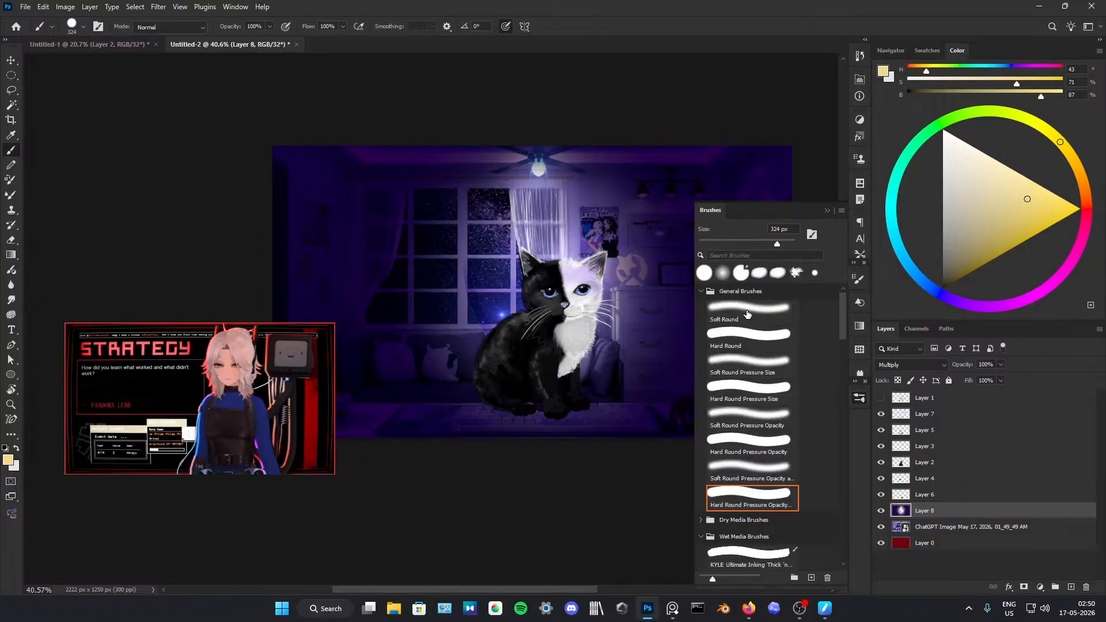
pyautogui.click(825, 213)
pyautogui.moveTo(662, 222)
pyautogui.mouseDown()
pyautogui.moveTo(673, 226)
pyautogui.moveTo(666, 257)
pyautogui.moveTo(708, 288)
pyautogui.mouseUp()
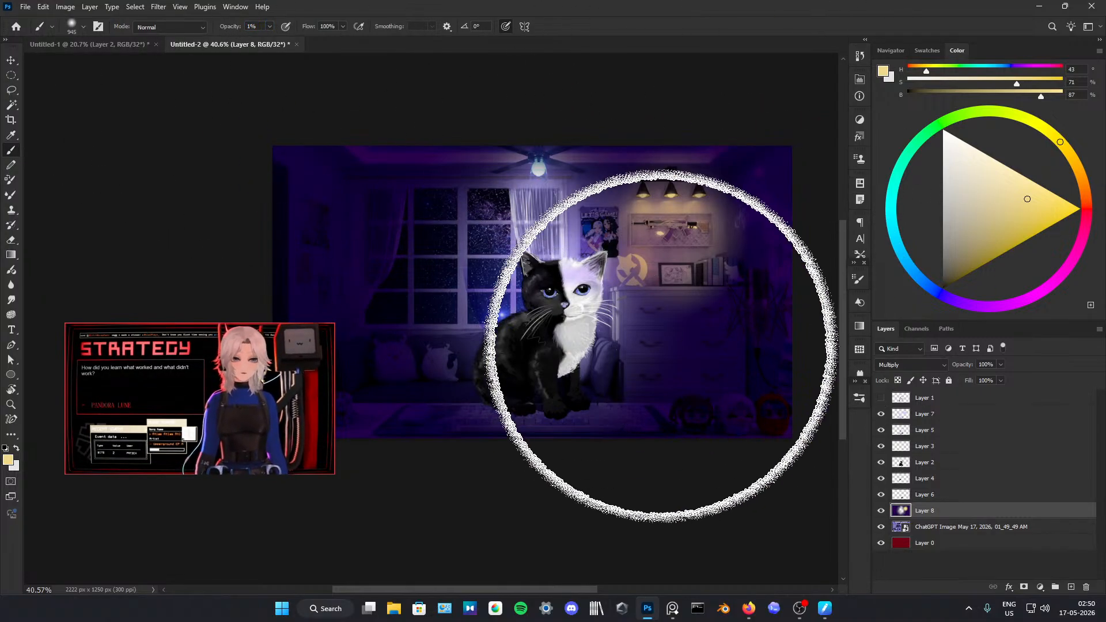
pyautogui.moveTo(664, 342)
pyautogui.mouseDown()
pyautogui.moveTo(706, 338)
pyautogui.moveTo(690, 326)
pyautogui.moveTo(647, 331)
pyautogui.mouseUp()
pyautogui.moveTo(662, 330)
pyautogui.mouseDown()
pyautogui.moveTo(708, 338)
pyautogui.moveTo(657, 312)
pyautogui.moveTo(681, 331)
pyautogui.moveTo(699, 312)
pyautogui.mouseUp()
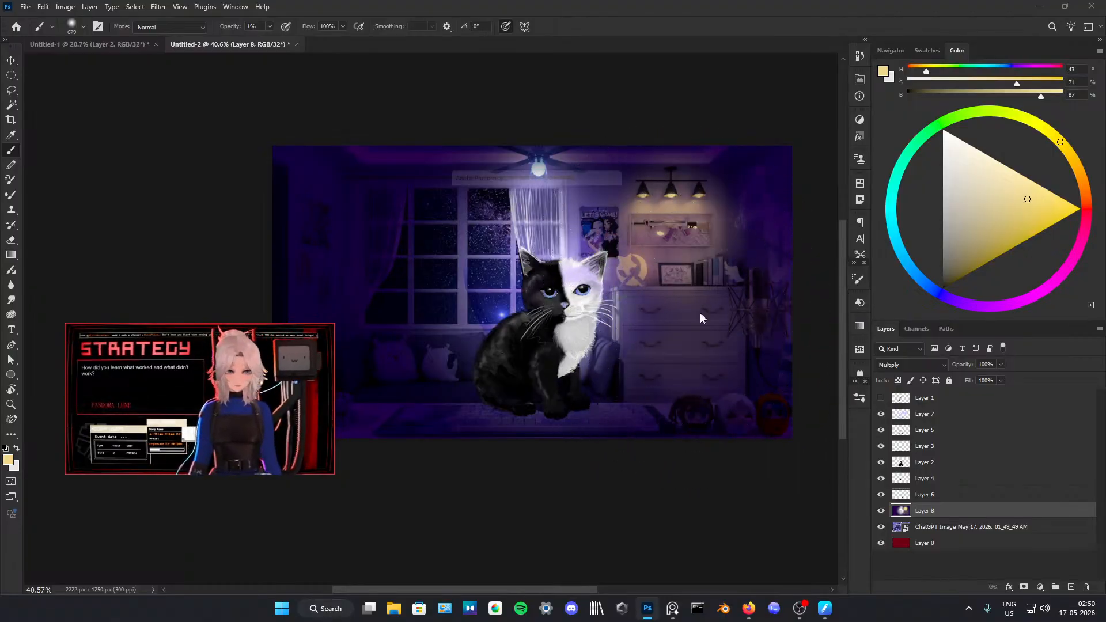
pyautogui.click(544, 225)
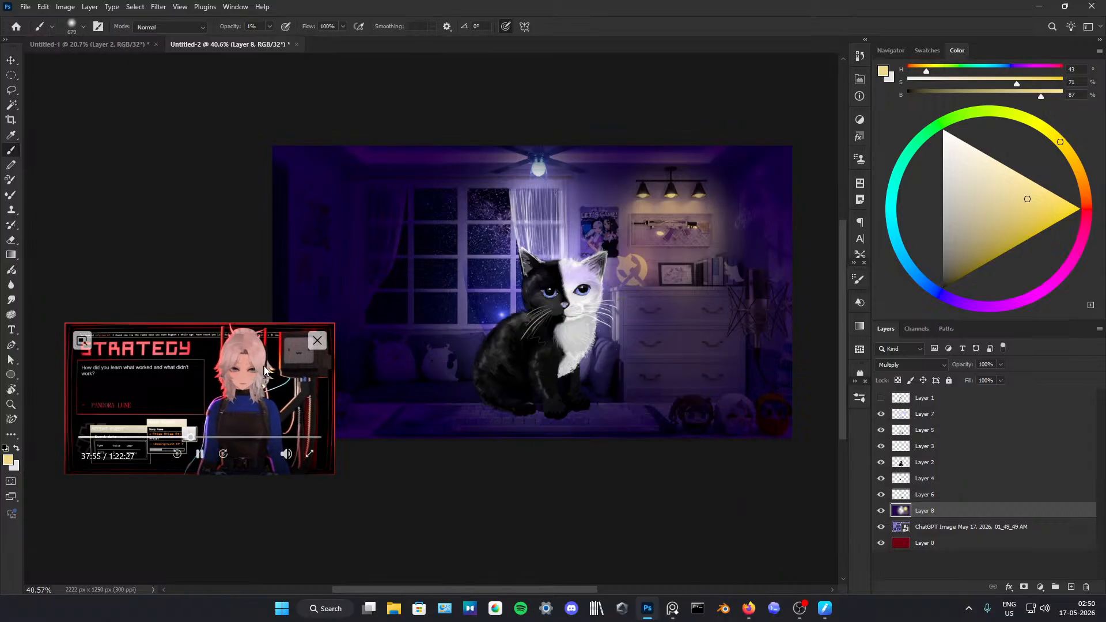
pyautogui.click(699, 357)
pyautogui.click(544, 226)
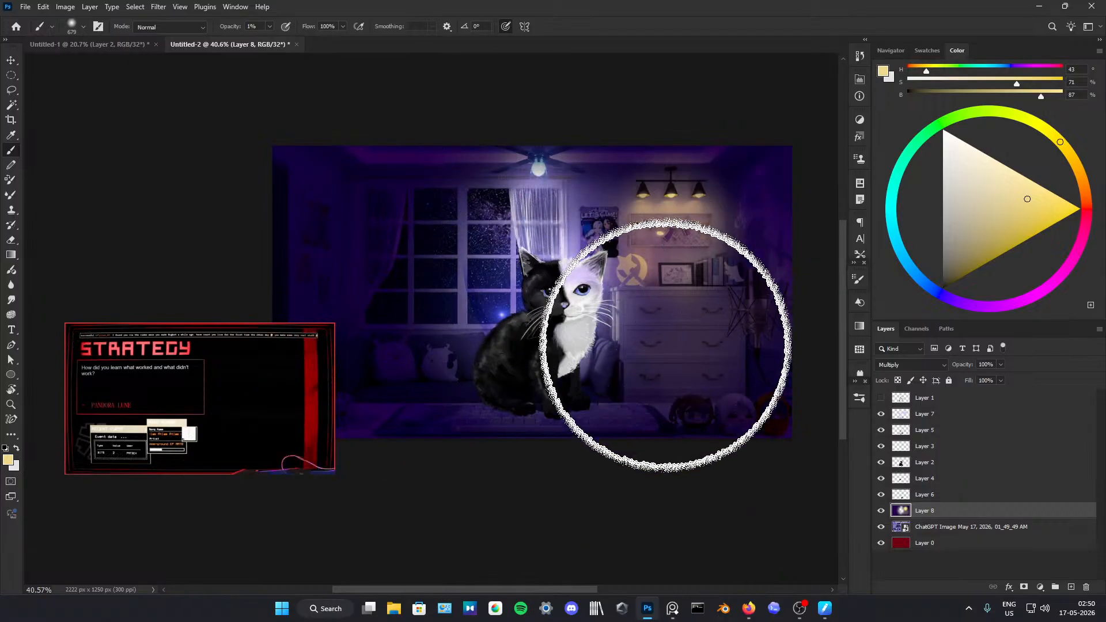
# Step: Save the document as kitty.psd in the Files folder with Maximize Compatibility enabled
pyautogui.click(25, 6)
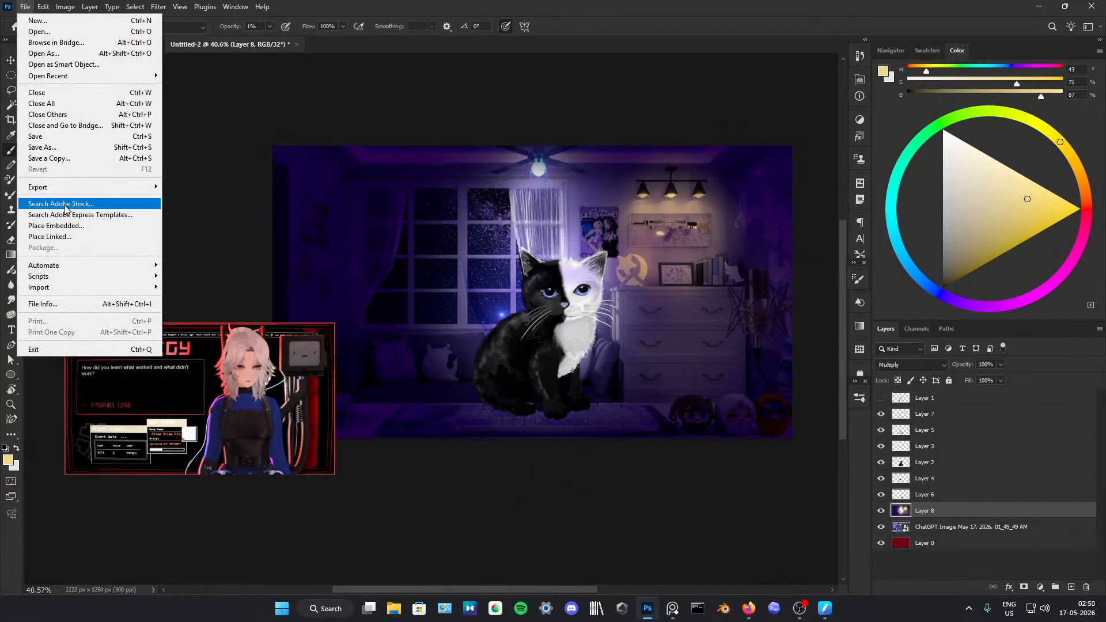
pyautogui.click(205, 163)
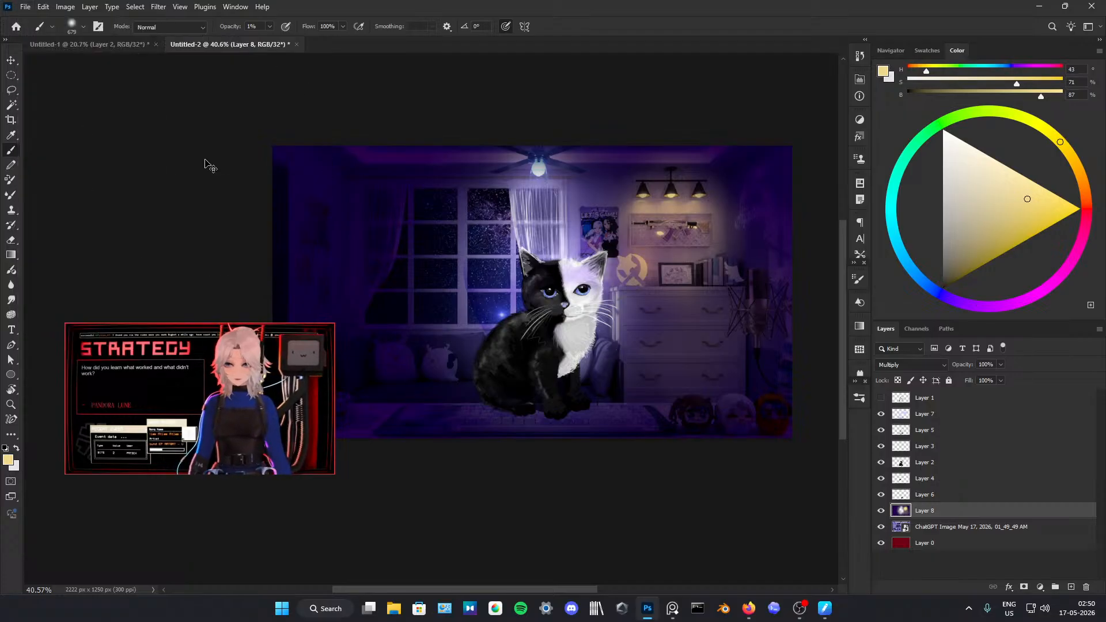
pyautogui.hotkey('ctrl', 's')
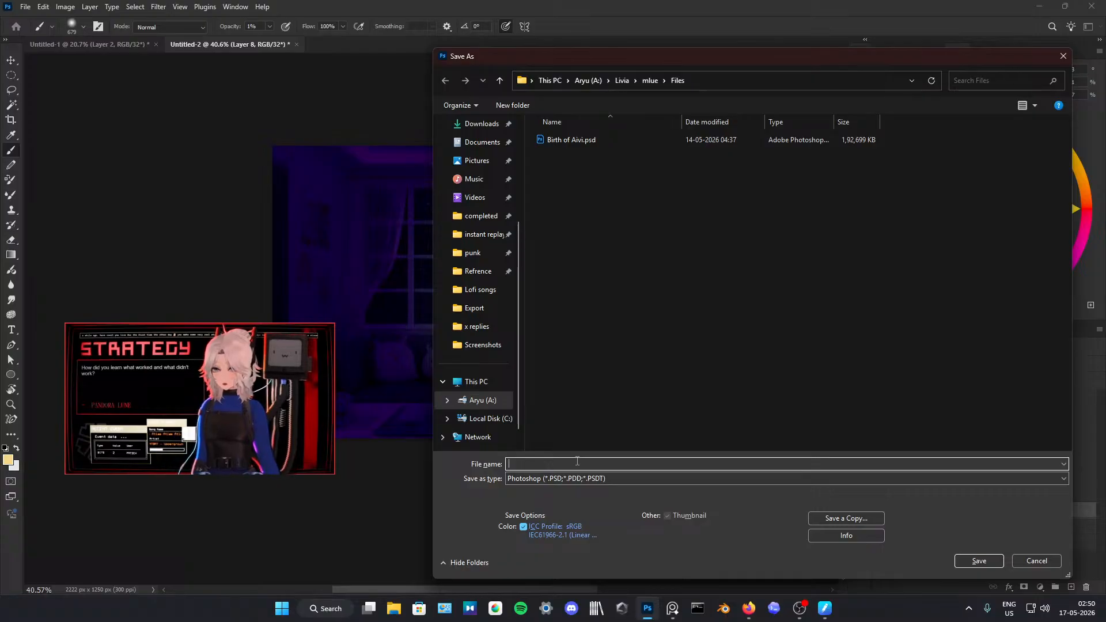
pyautogui.press('Return')
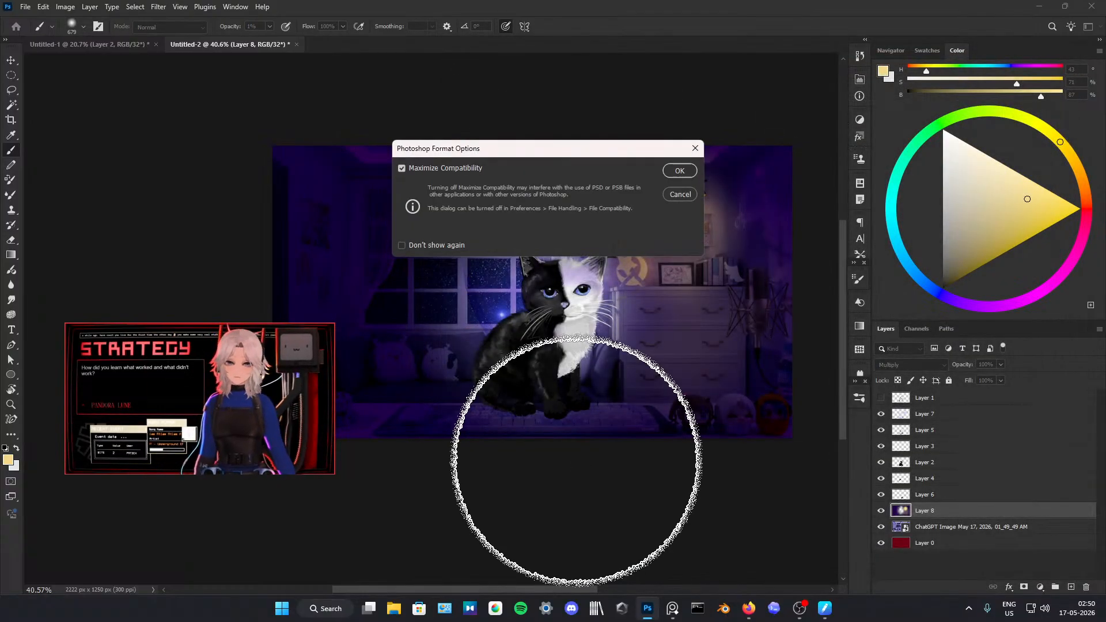
pyautogui.click(681, 171)
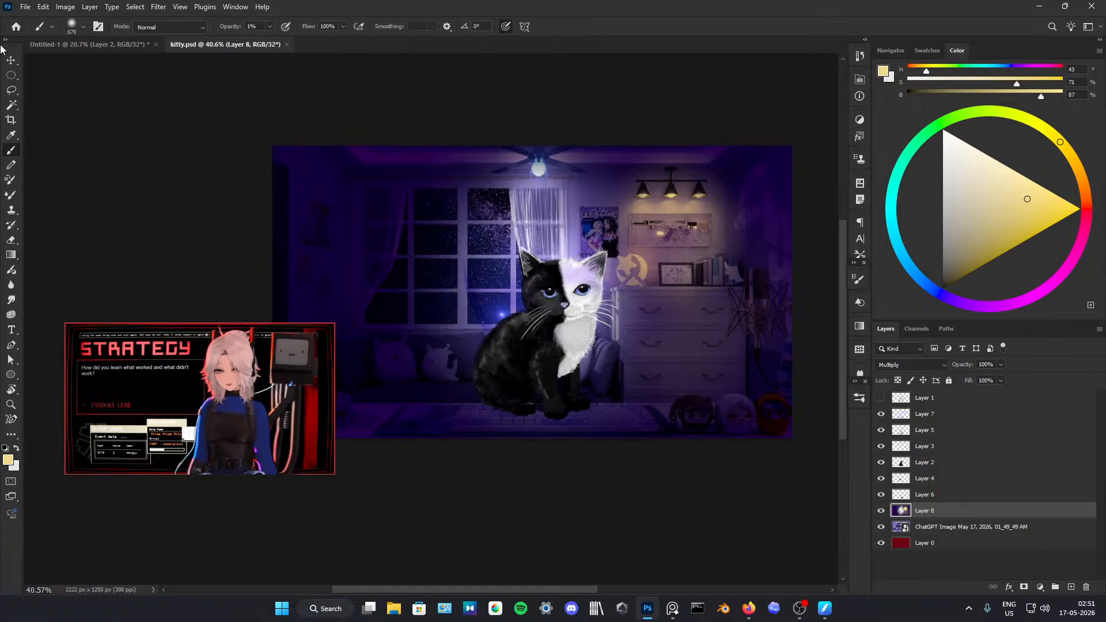
# Step: Quick-export the kitten artwork as the PNG file kitty.png
pyautogui.click(26, 8)
pyautogui.moveTo(91, 185)
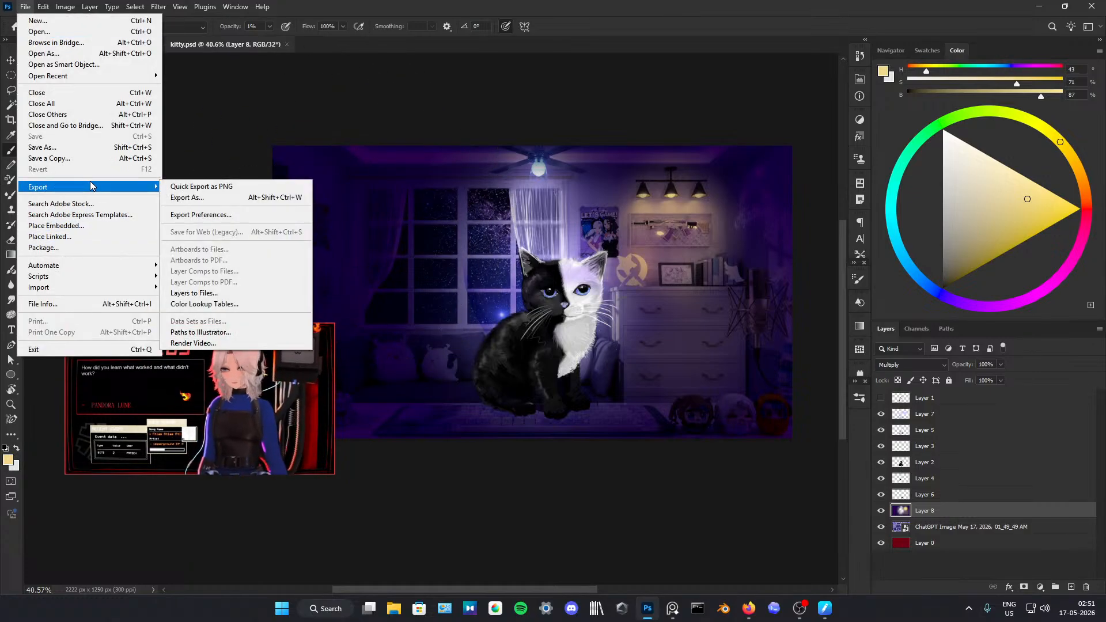
pyautogui.click(214, 190)
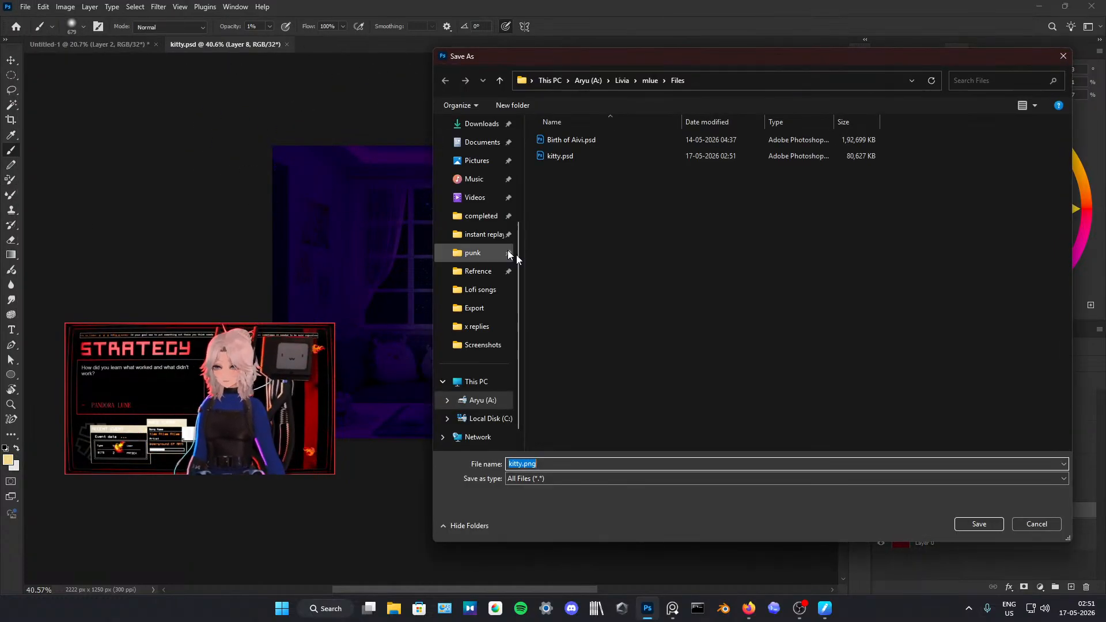
pyautogui.click(972, 523)
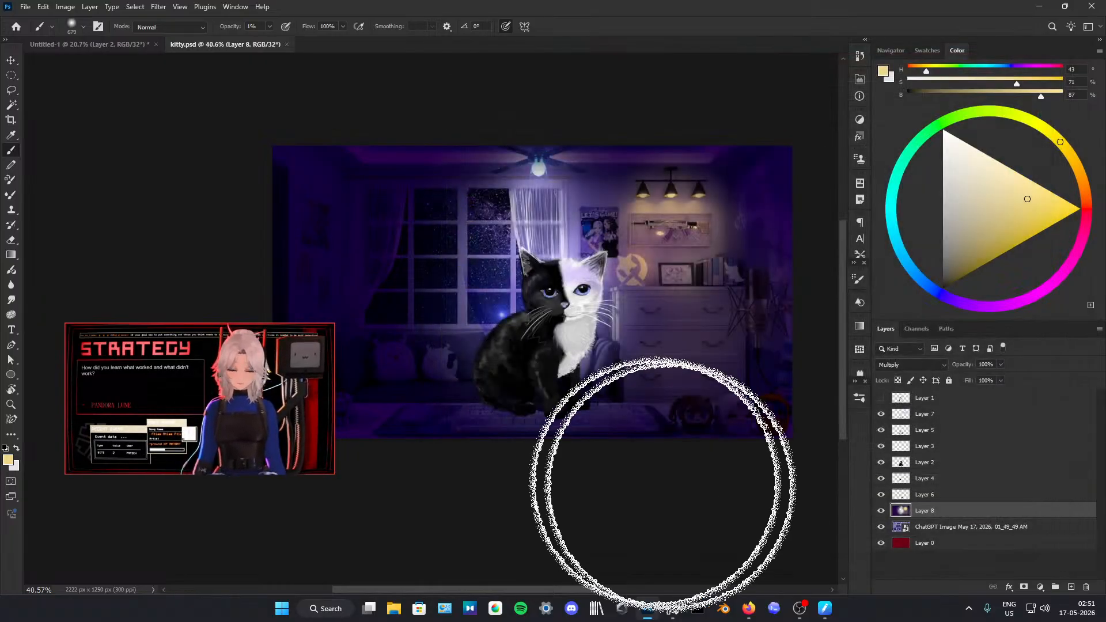
pyautogui.click(25, 7)
pyautogui.moveTo(90, 185)
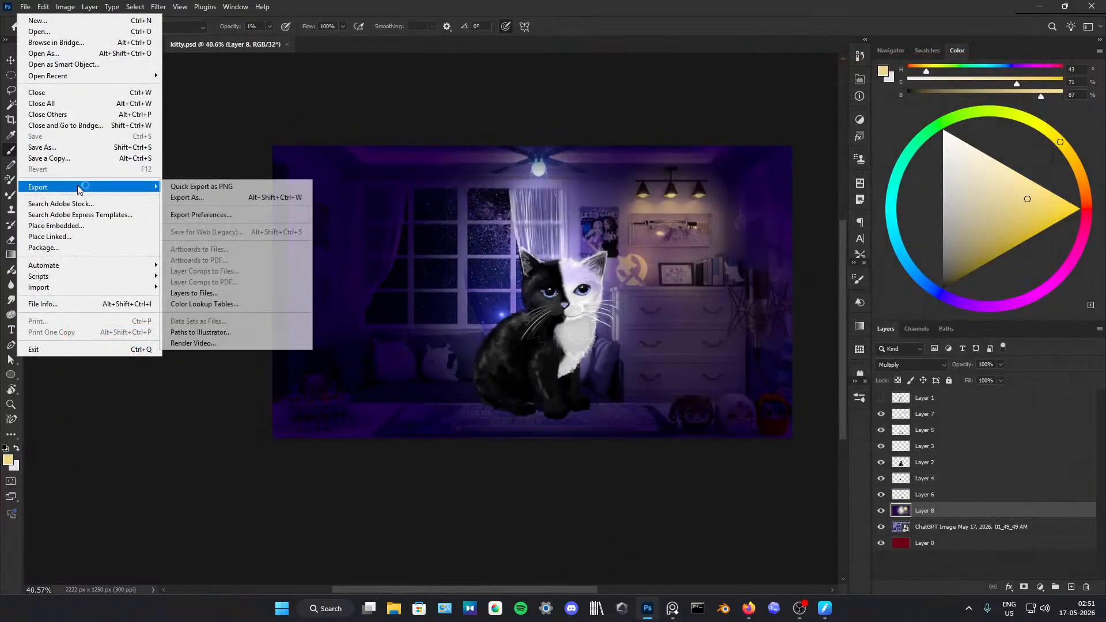
pyautogui.click(222, 182)
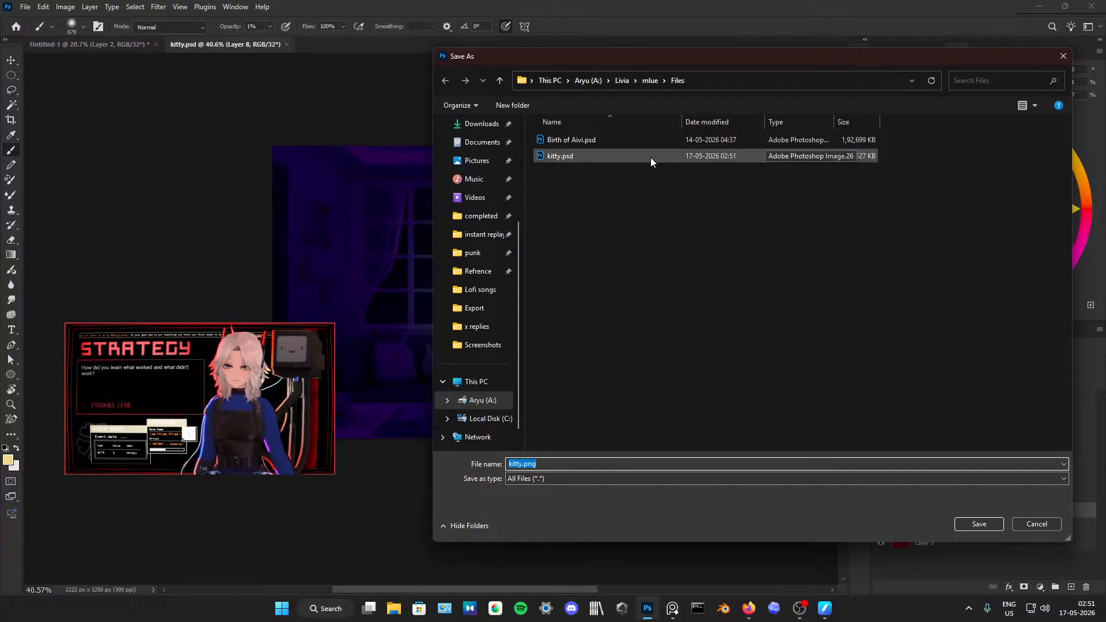
pyautogui.click(1063, 55)
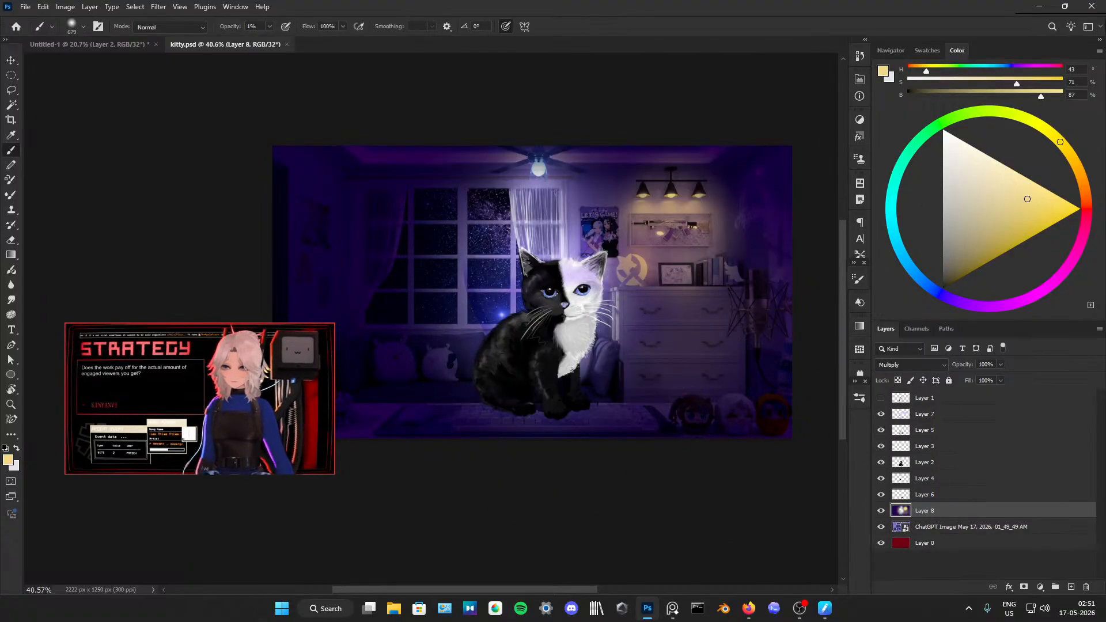
# Step: Quit Photoshop, saving the untitled "Drawing your comments live" document as "i draw ur comments" in PSD format in the Files folder
pyautogui.click(1090, 7)
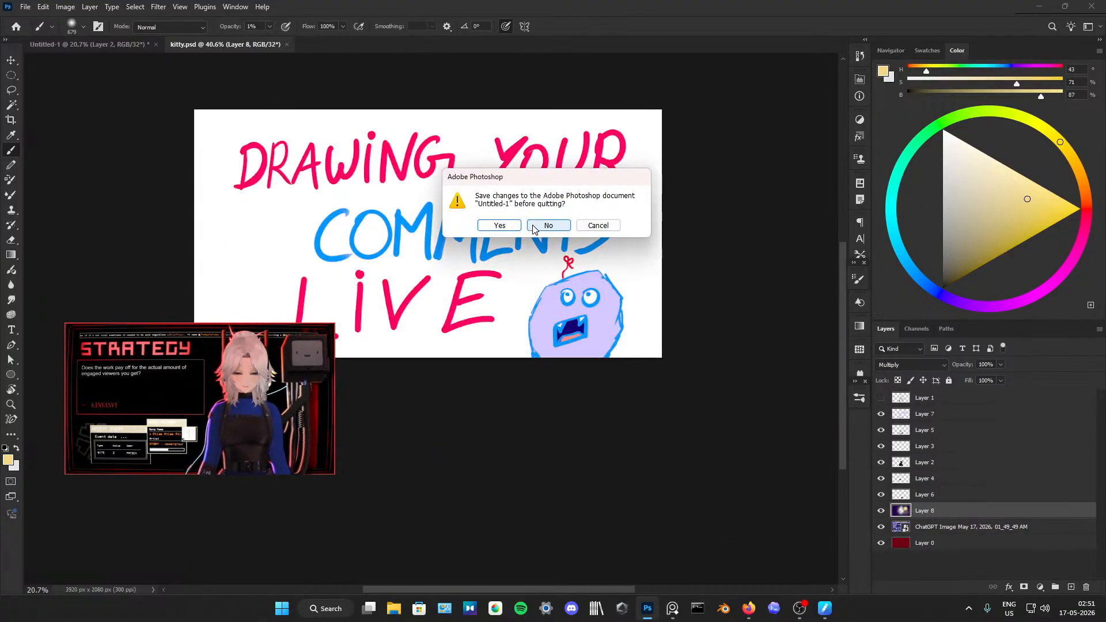
pyautogui.click(499, 225)
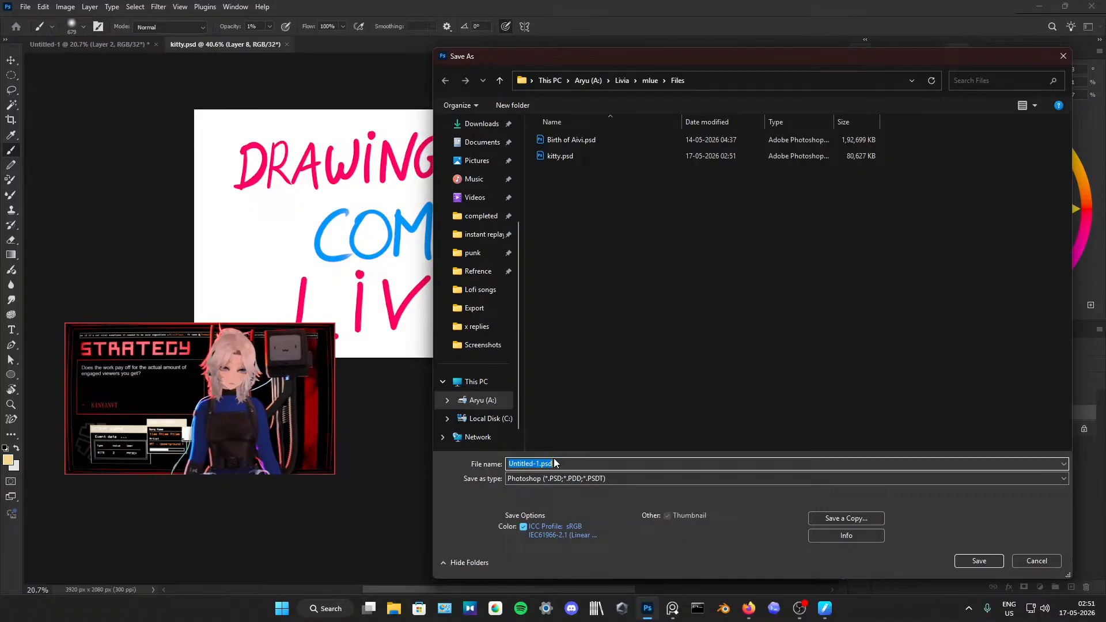
pyautogui.write('i draw ur comment')
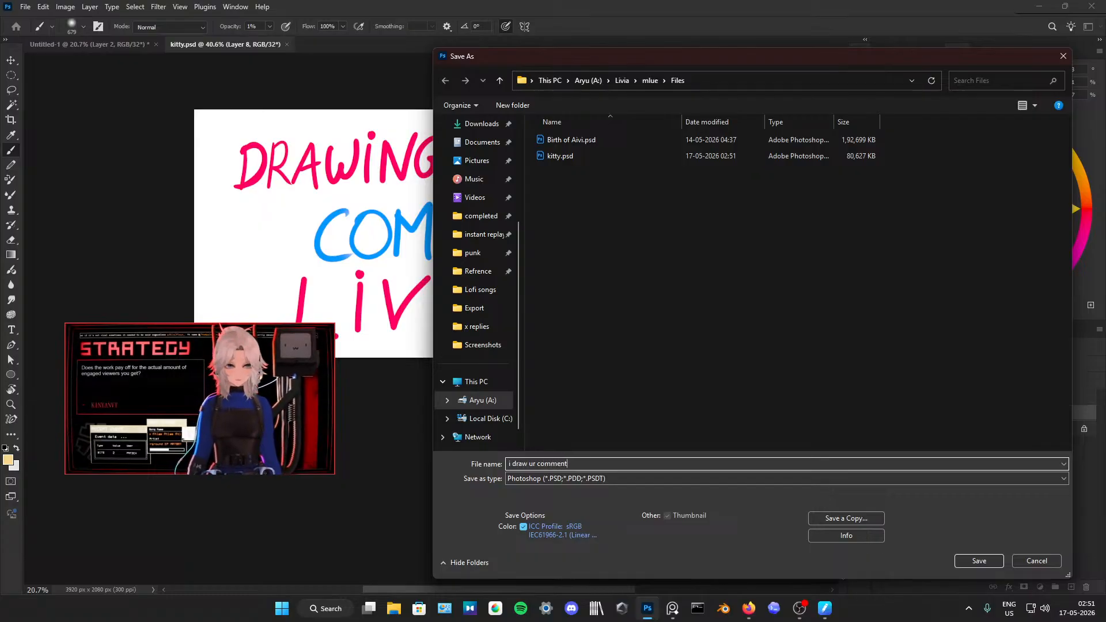
pyautogui.press('Return')
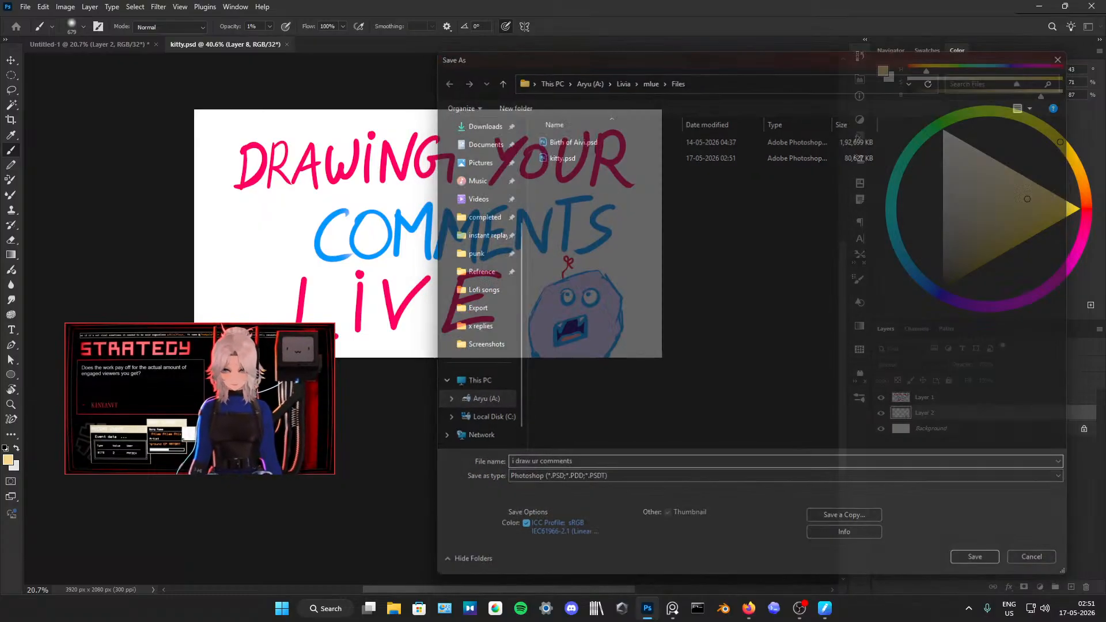
pyautogui.click(678, 171)
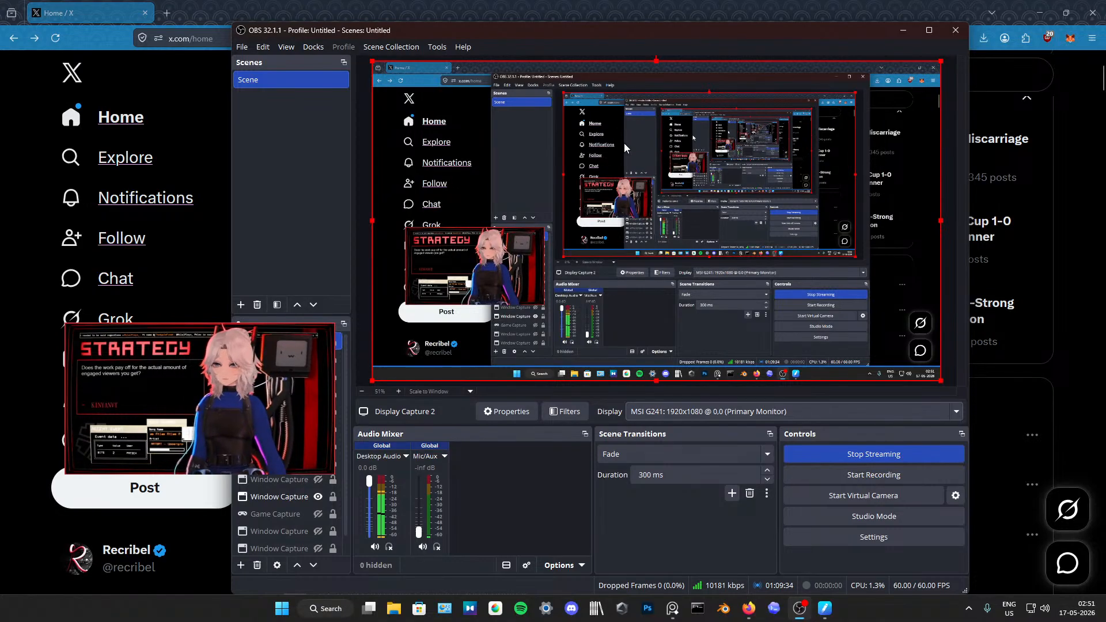
# Step: Minimize OBS and close the browser windows showing the X home feed and the full-screen Google timer
pyautogui.click(902, 31)
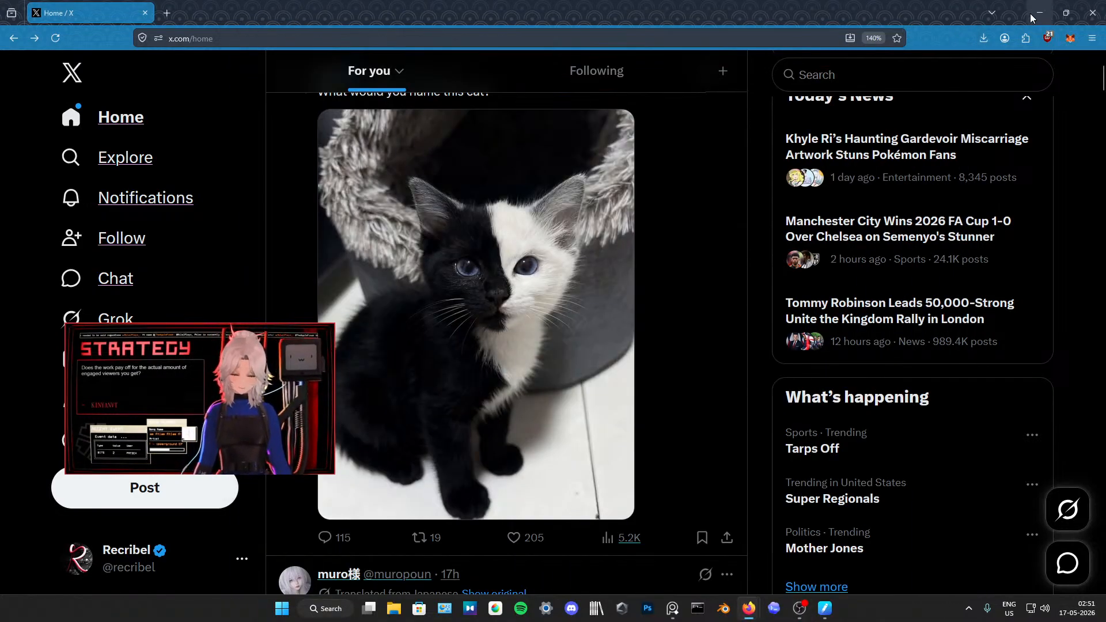
pyautogui.click(1094, 11)
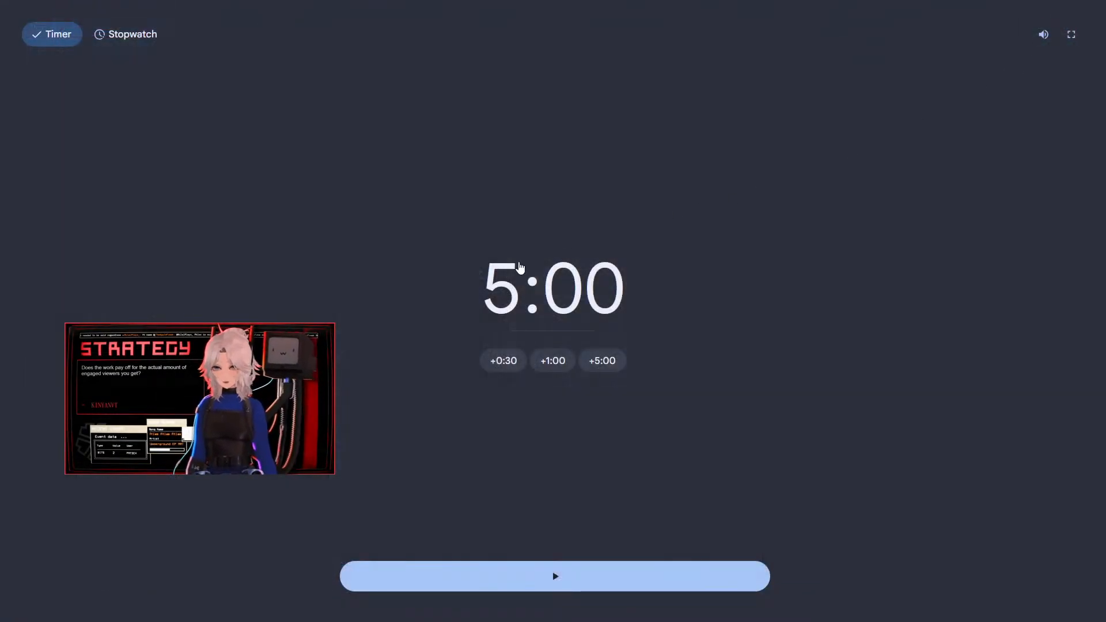
pyautogui.press('Escape')
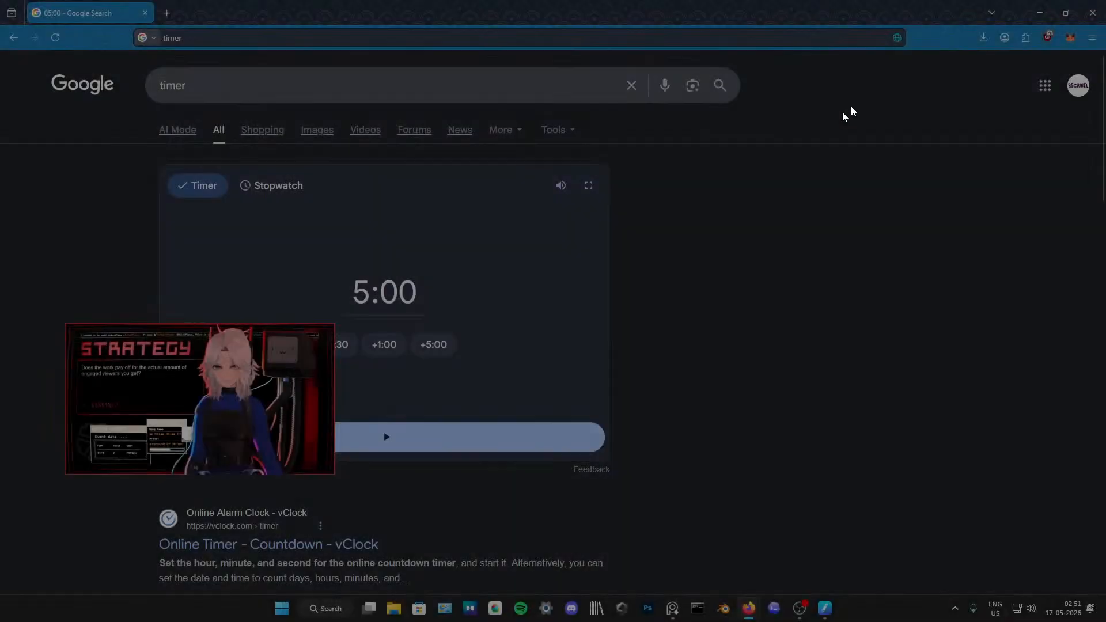
pyautogui.click(1093, 6)
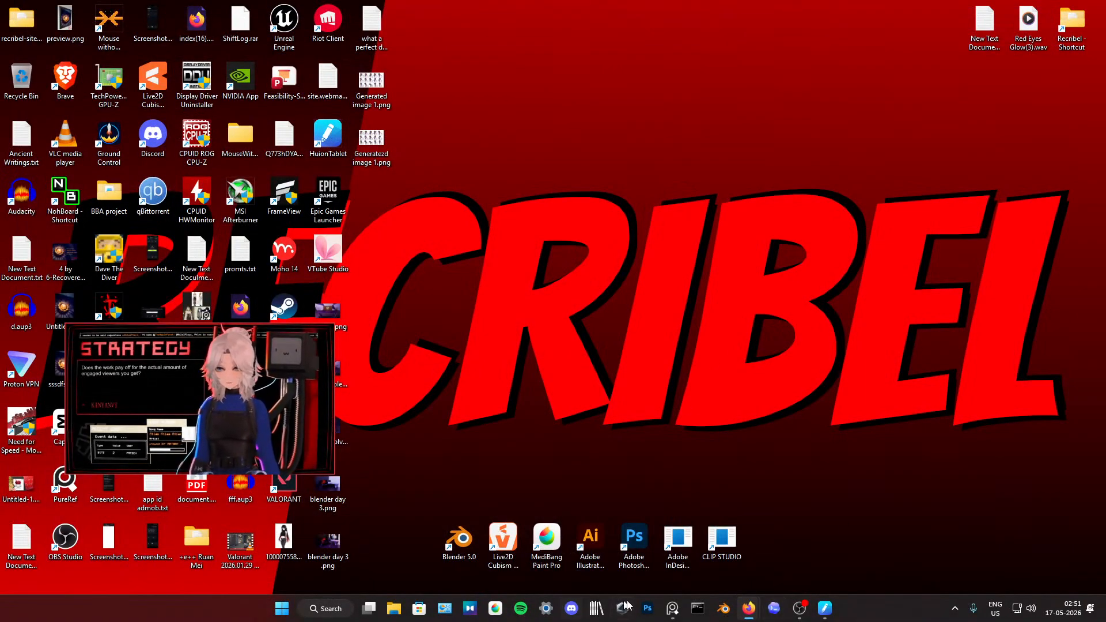
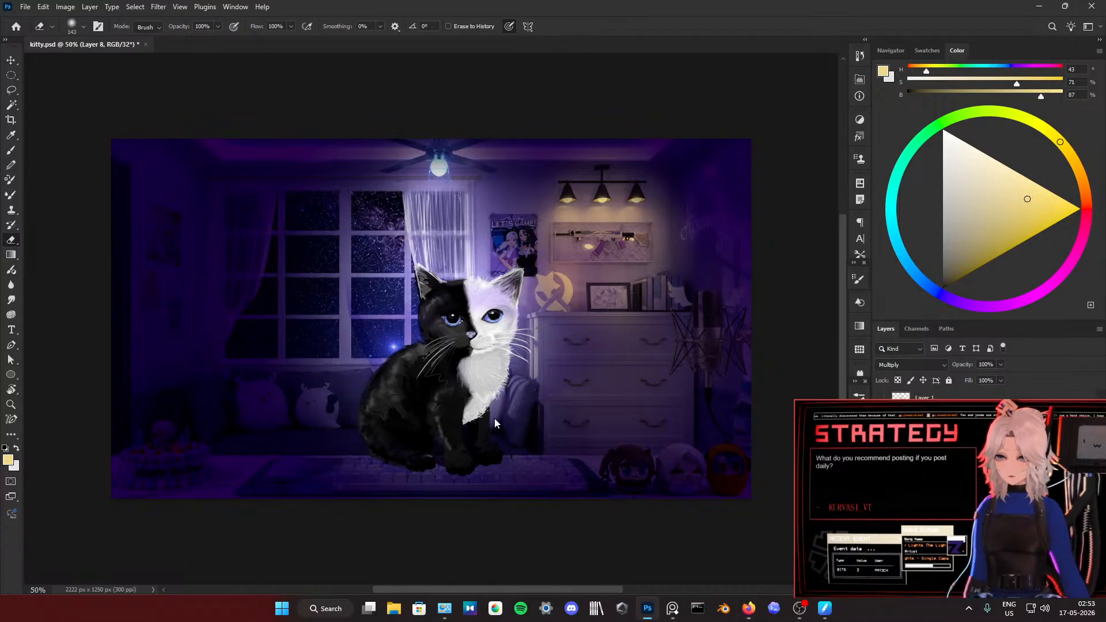
# Step: Select Layer 7 and set the Eraser to 583 px at 53% opacity
pyautogui.moveTo(496, 397)
pyautogui.keyDown('alt'); pyautogui.mouseDown()
pyautogui.moveTo(520, 398)
pyautogui.moveTo(448, 445)
pyautogui.moveTo(432, 437)
pyautogui.moveTo(438, 425)
pyautogui.moveTo(474, 426)
pyautogui.mouseUp(); pyautogui.keyUp('alt')
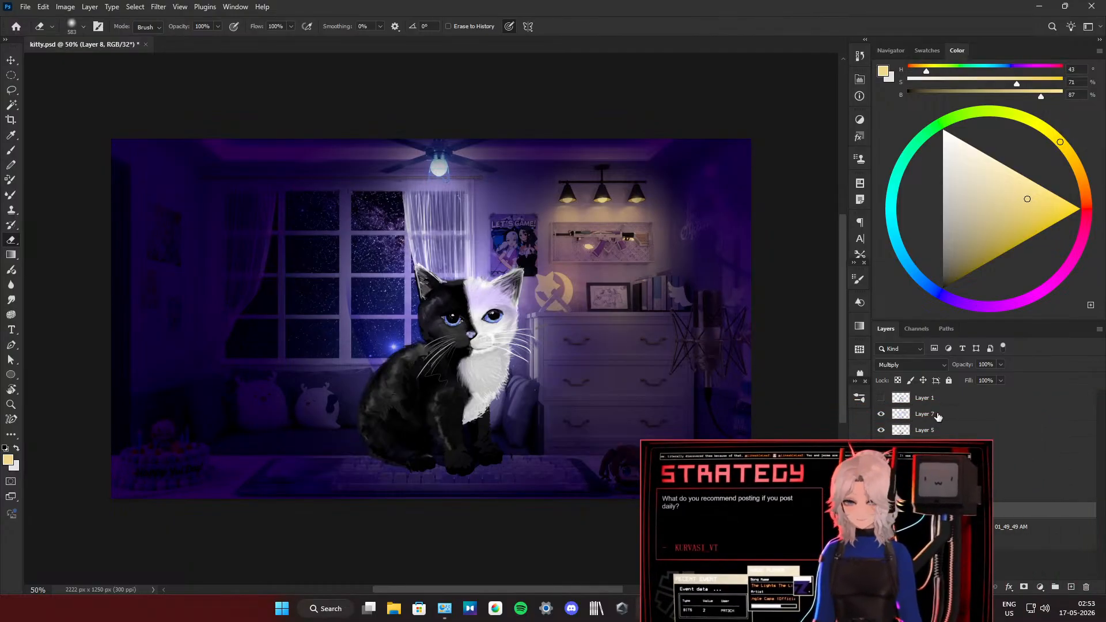
pyautogui.click(937, 416)
pyautogui.moveTo(789, 487)
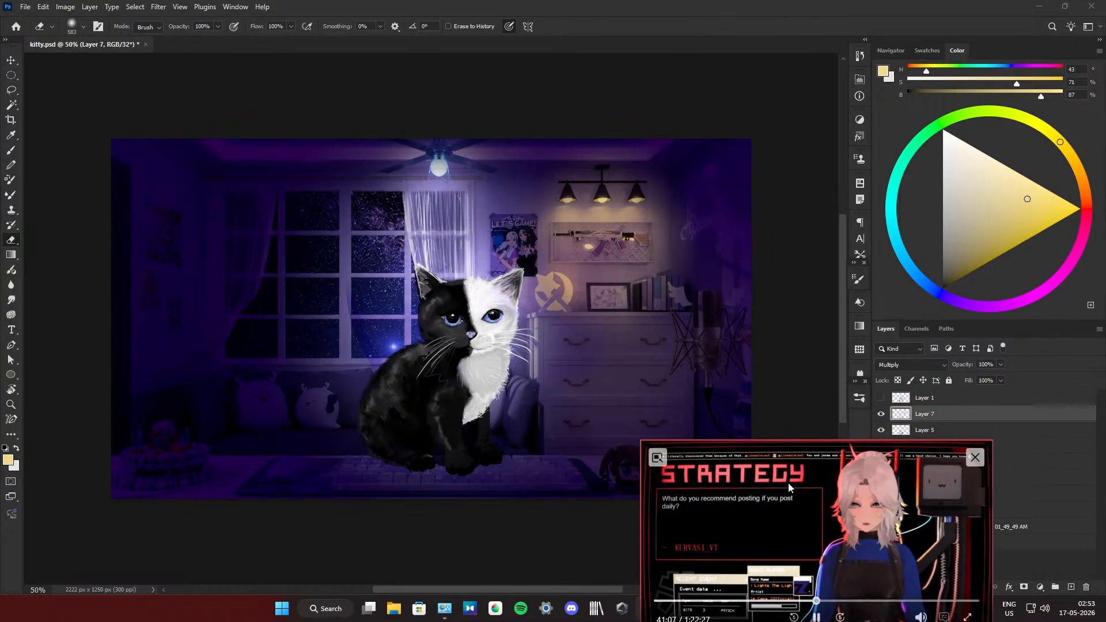
pyautogui.moveTo(789, 487); pyautogui.dragTo(905, 463)
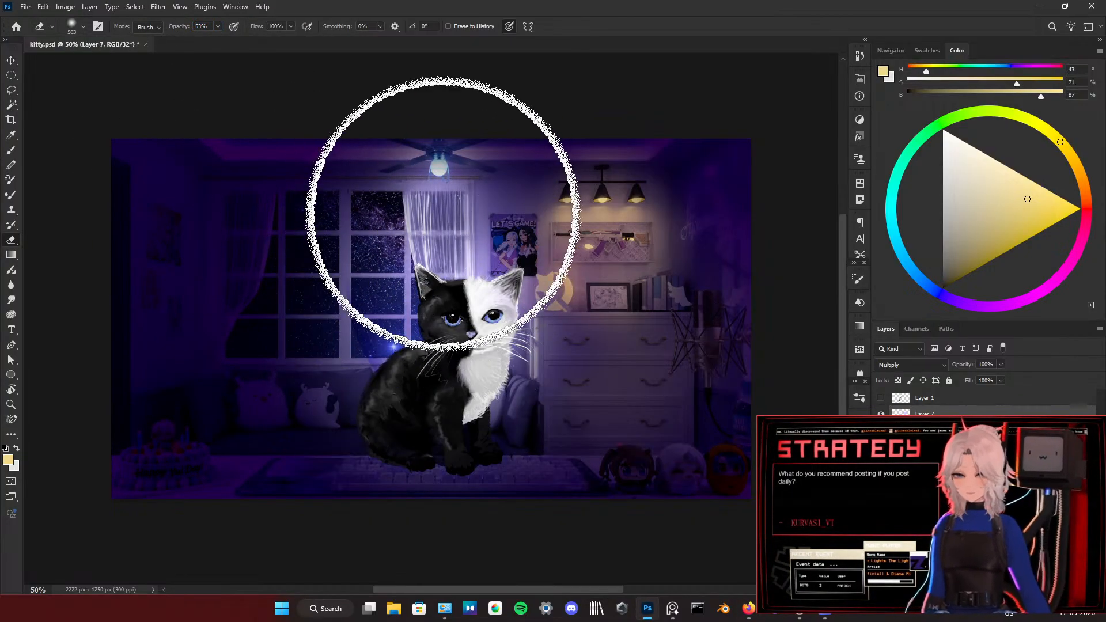
# Step: Darken the window and curtain on Layer 8 with a 395 px dark purple brush at 61% opacity
pyautogui.press('b')
pyautogui.keyDown('alt'); pyautogui.click(530, 168); pyautogui.keyUp('alt')
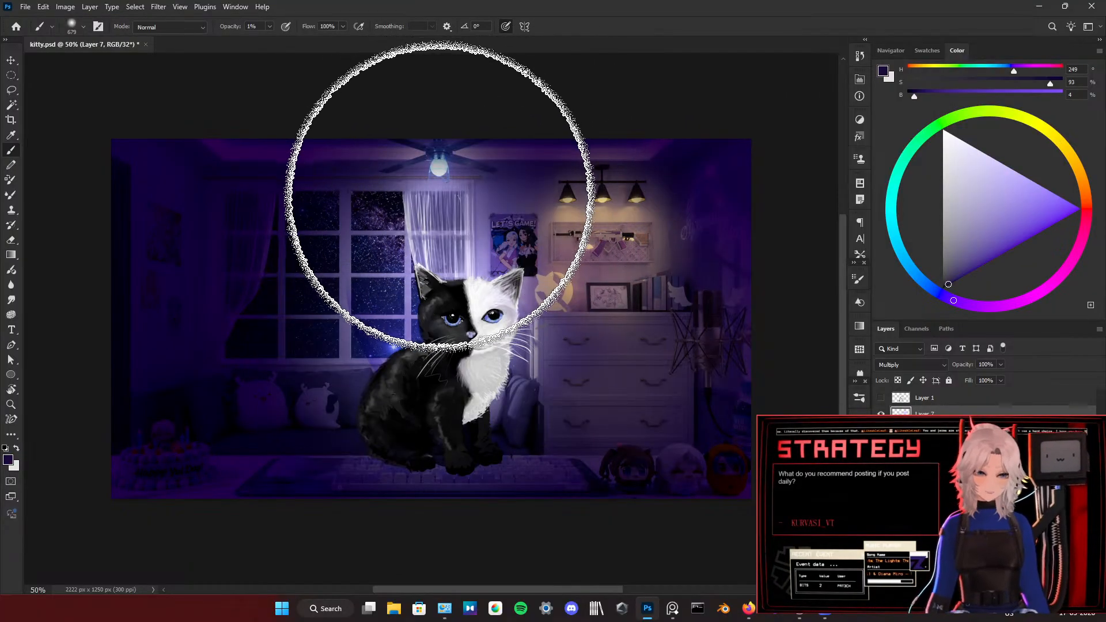
pyautogui.moveTo(864, 495); pyautogui.dragTo(712, 312)
pyautogui.click(943, 507)
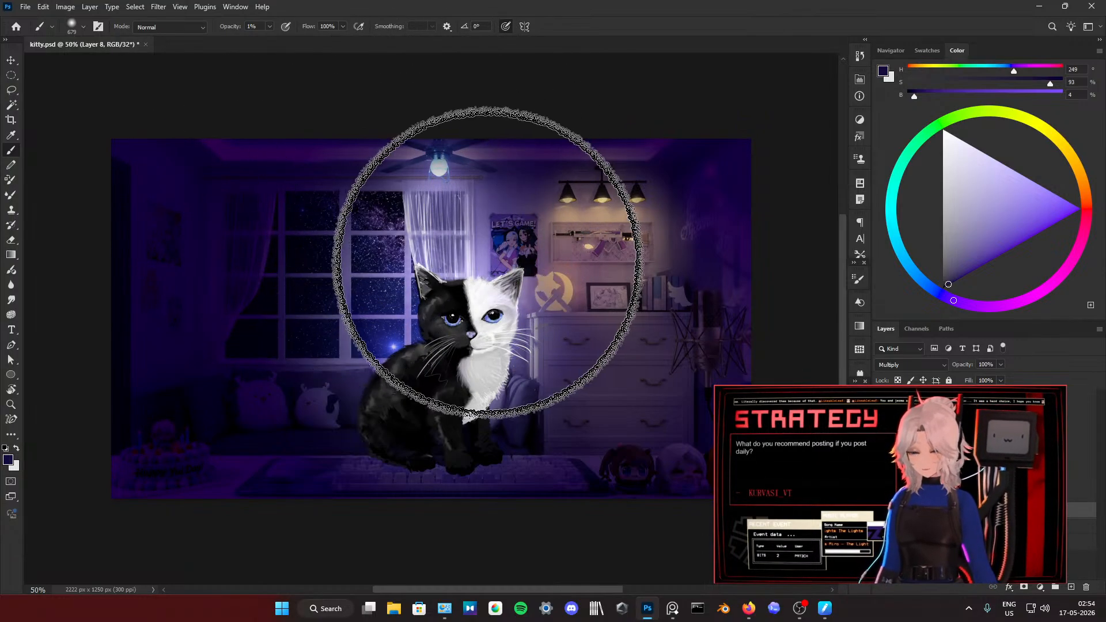
pyautogui.moveTo(496, 264); pyautogui.dragTo(491, 196)
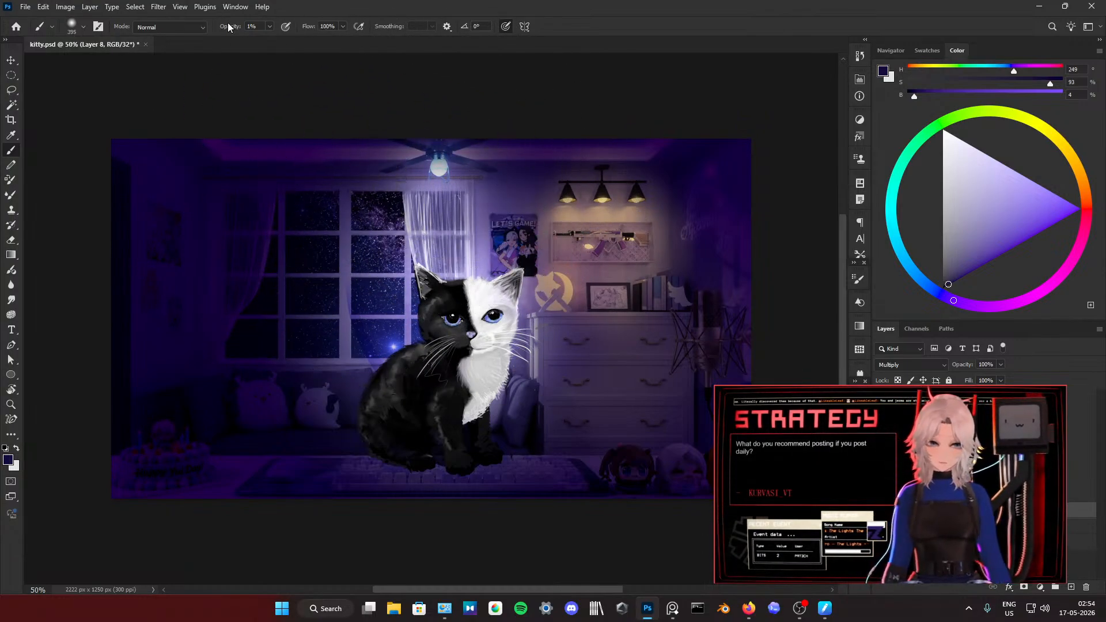
pyautogui.write('61')
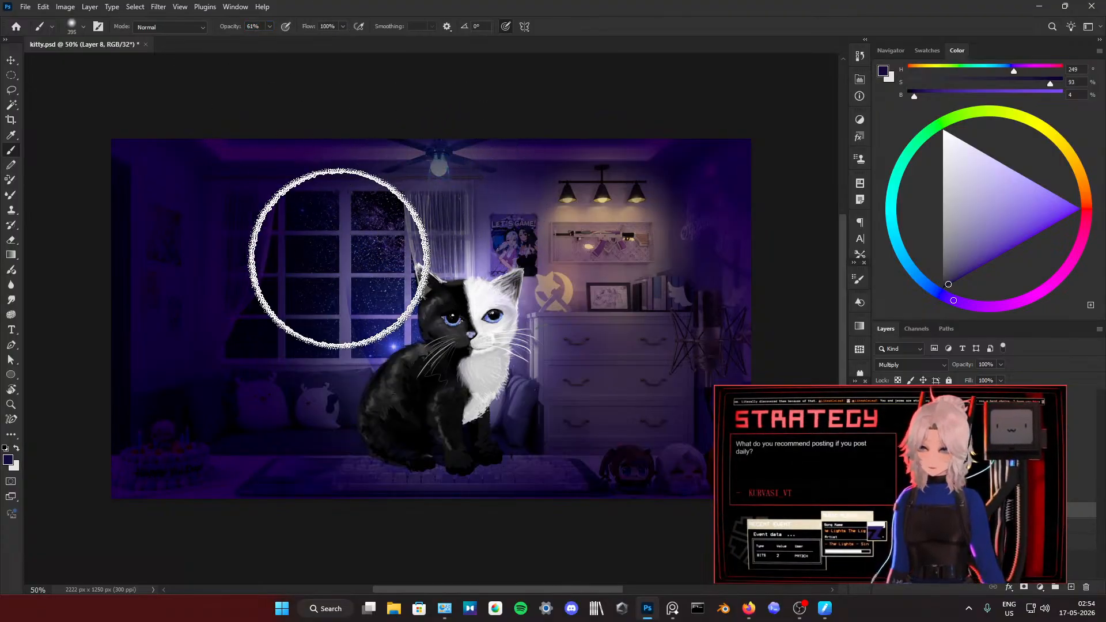
pyautogui.keyDown('alt'); pyautogui.click(475, 295); pyautogui.keyUp('alt')
# Step: Erase the shading around the ceiling lamp and curtain above the kitten with a 235 px eraser at 53% opacity
pyautogui.press('e')
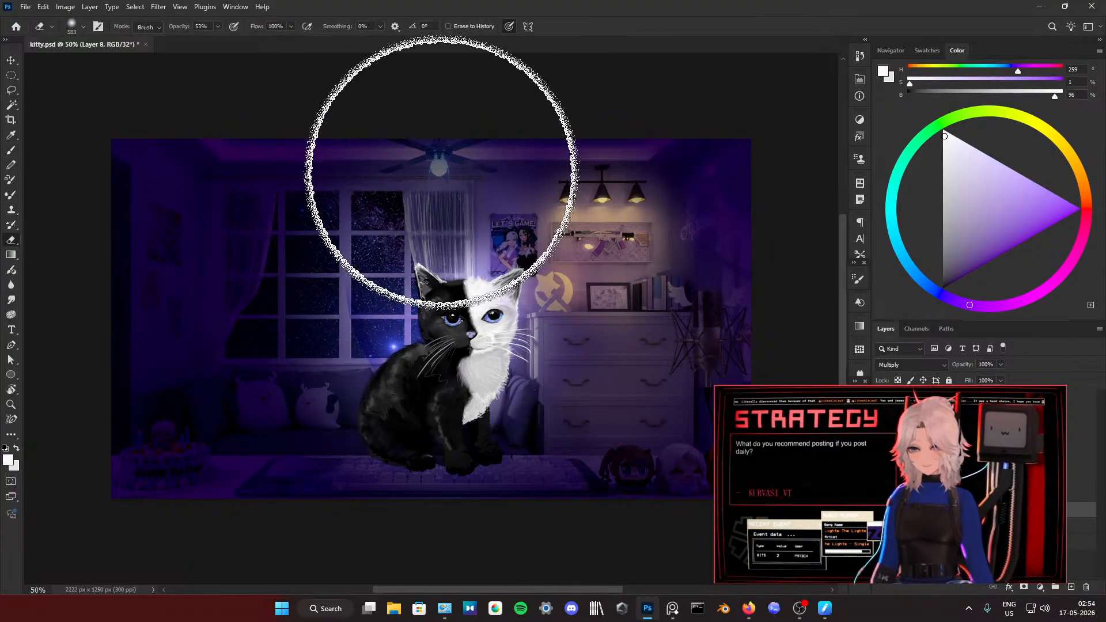
pyautogui.moveTo(444, 182); pyautogui.dragTo(394, 195)
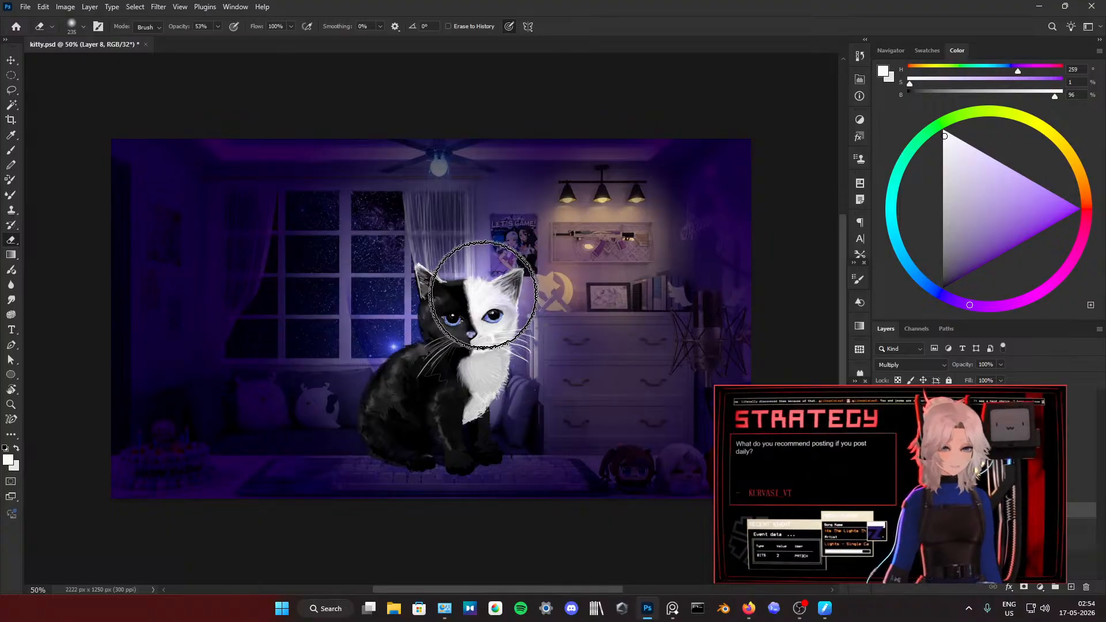
pyautogui.rightClick(469, 262)
pyautogui.click(461, 277)
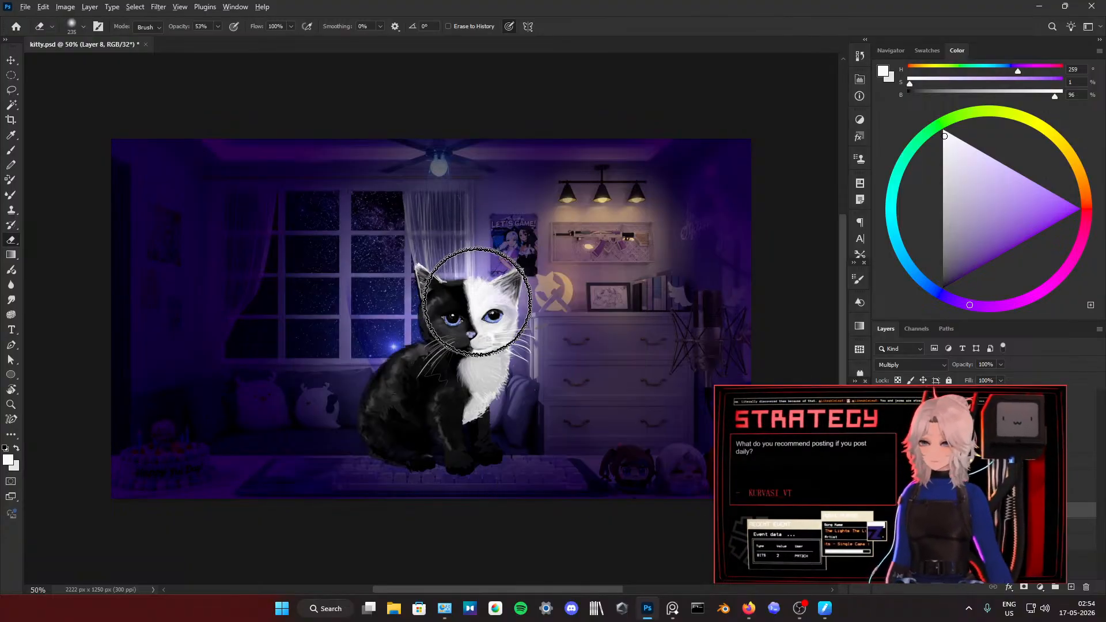
pyautogui.click(443, 161)
pyautogui.click(440, 182)
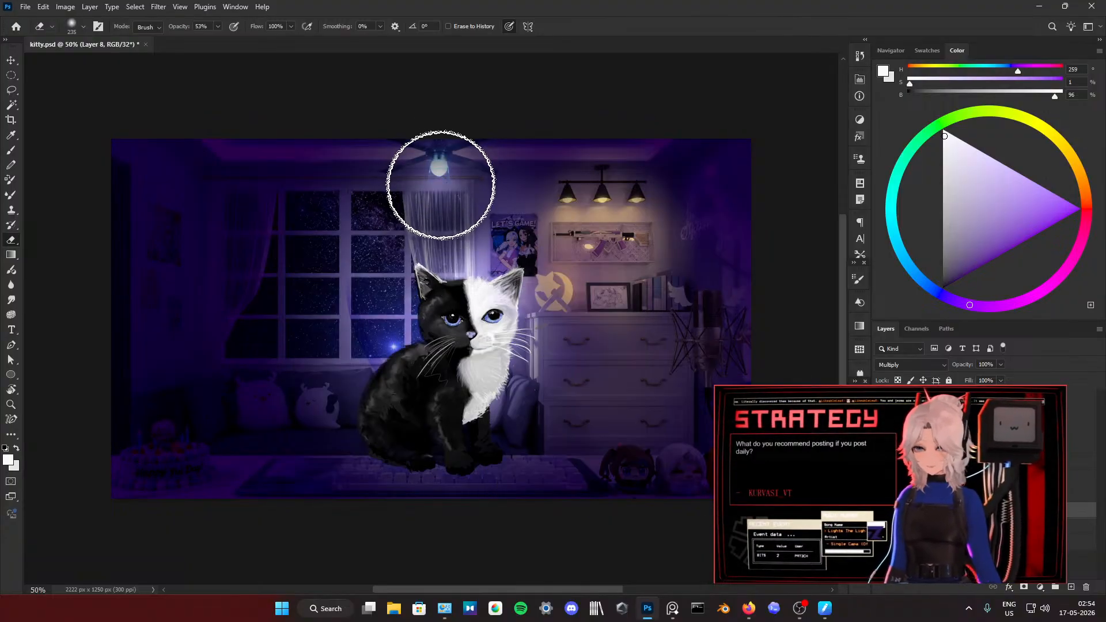
pyautogui.click(441, 187)
pyautogui.click(442, 199)
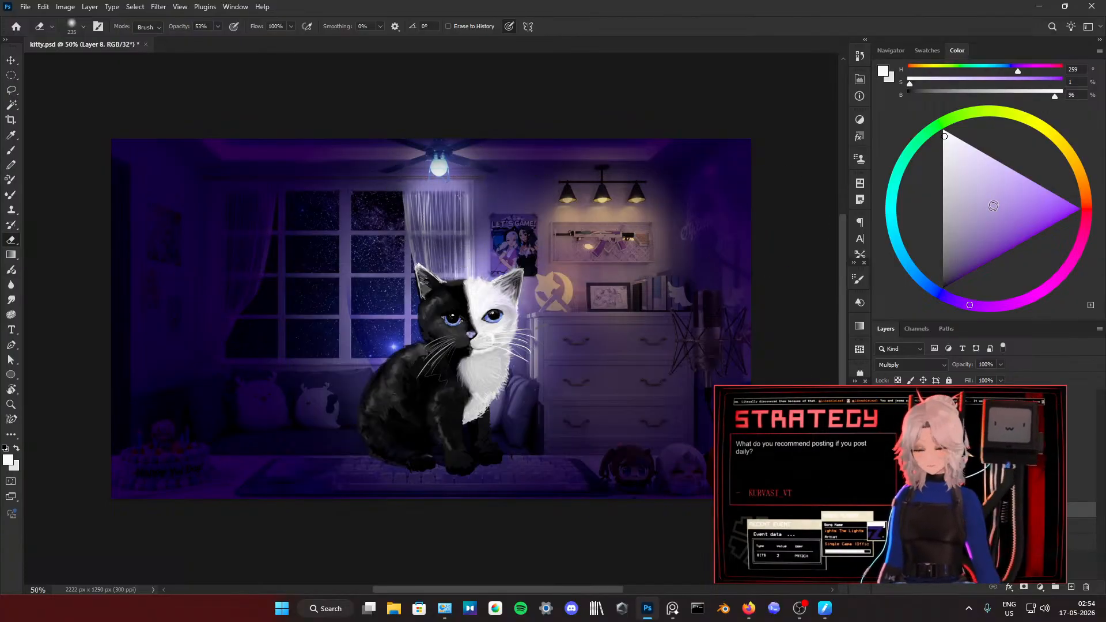
# Step: Pick a light purple and erase Layer 8's dark shading over the cake, sofa, window and desk with a 743 px eraser
pyautogui.click(1087, 195)
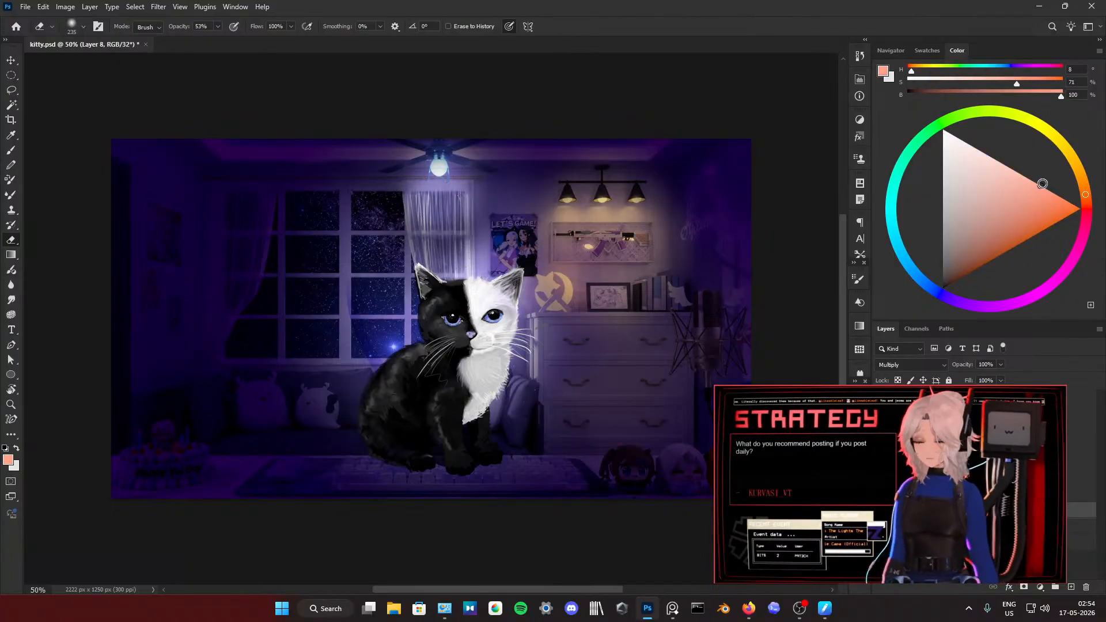
pyautogui.click(956, 301)
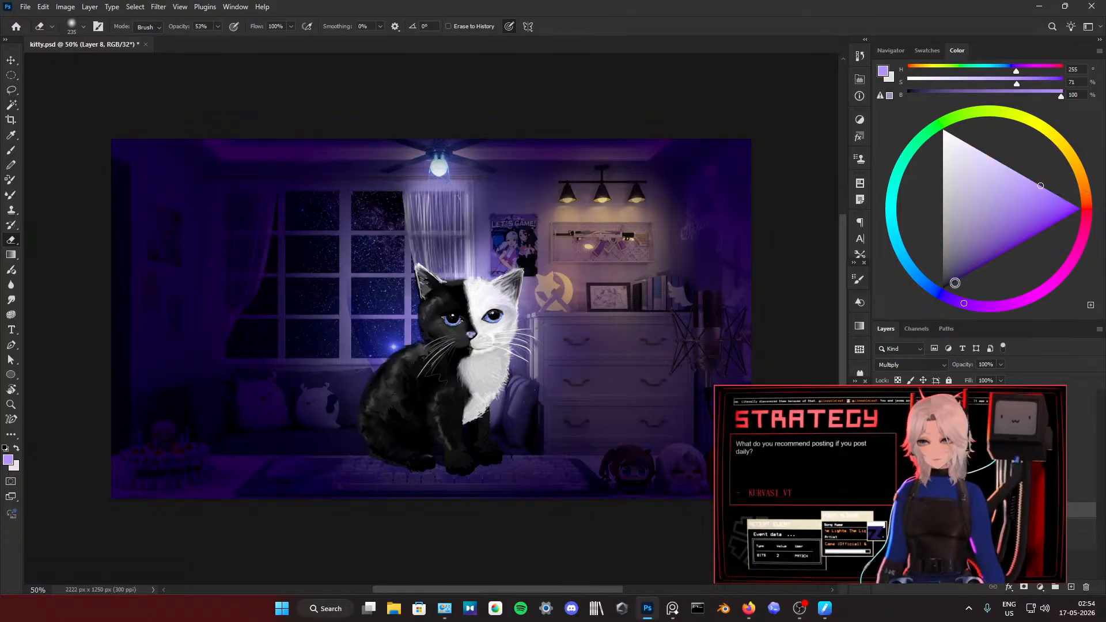
pyautogui.moveTo(443, 221)
pyautogui.mouseDown()
pyautogui.moveTo(437, 294)
pyautogui.moveTo(345, 390)
pyautogui.moveTo(162, 478)
pyautogui.moveTo(236, 481)
pyautogui.mouseUp()
pyautogui.press(']')
pyautogui.press(']')
pyautogui.press(']')
pyautogui.press(']')
pyautogui.press(']')
pyautogui.press(']')
pyautogui.press(']')
pyautogui.moveTo(642, 489); pyautogui.dragTo(488, 490)
pyautogui.moveTo(864, 502)
pyautogui.mouseDown()
pyautogui.moveTo(499, 367)
pyautogui.moveTo(142, 186)
pyautogui.mouseUp()
pyautogui.moveTo(461, 491)
pyautogui.mouseDown()
pyautogui.moveTo(476, 458)
pyautogui.moveTo(289, 475)
pyautogui.moveTo(415, 427)
pyautogui.moveTo(555, 349)
pyautogui.moveTo(522, 368)
pyautogui.moveTo(514, 353)
pyautogui.moveTo(531, 399)
pyautogui.moveTo(577, 410)
pyautogui.mouseUp()
pyautogui.moveTo(569, 403)
pyautogui.mouseDown()
pyautogui.moveTo(556, 407)
pyautogui.moveTo(579, 377)
pyautogui.mouseUp()
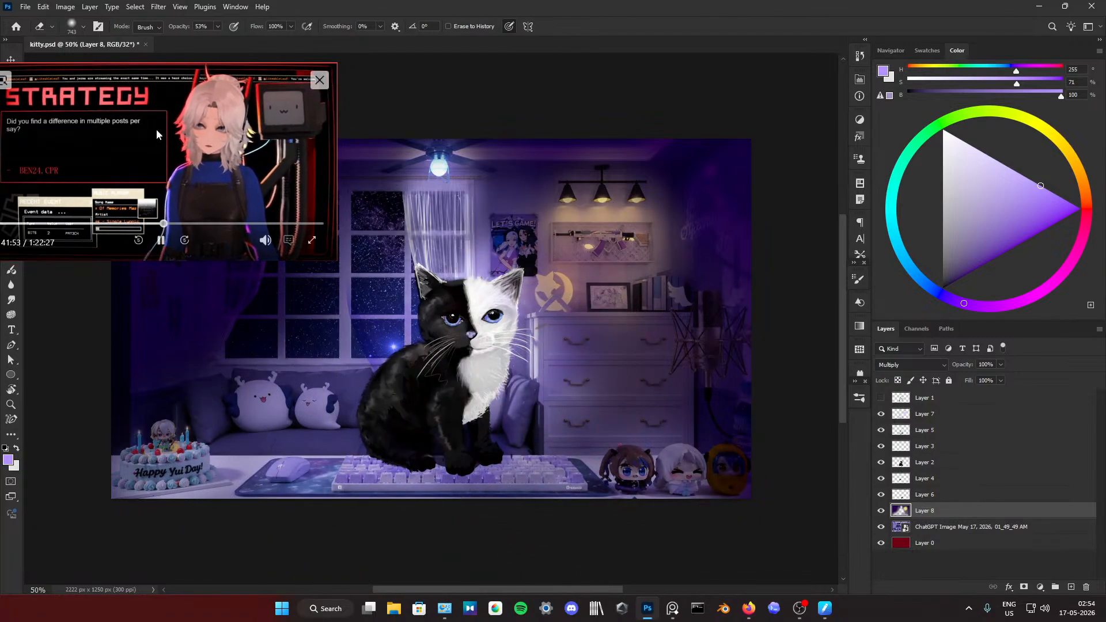
# Step: Set the eraser opacity to 33% and lighten the shading over the microphone, figurines and dresser on Layer 8
pyautogui.moveTo(158, 133); pyautogui.dragTo(205, 164)
pyautogui.click(212, 29)
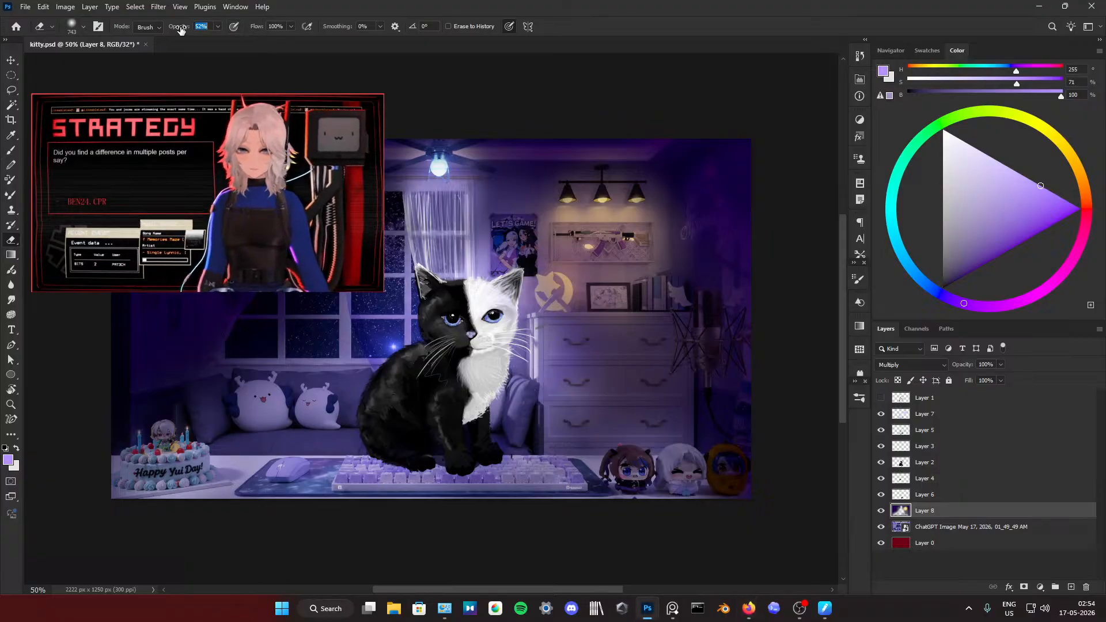
pyautogui.write('33')
pyautogui.moveTo(700, 380)
pyautogui.mouseDown()
pyautogui.moveTo(672, 321)
pyautogui.moveTo(536, 378)
pyautogui.moveTo(518, 333)
pyautogui.moveTo(484, 363)
pyautogui.moveTo(222, 395)
pyautogui.moveTo(180, 419)
pyautogui.moveTo(358, 425)
pyautogui.moveTo(358, 451)
pyautogui.moveTo(464, 412)
pyautogui.moveTo(643, 465)
pyautogui.moveTo(631, 478)
pyautogui.mouseUp()
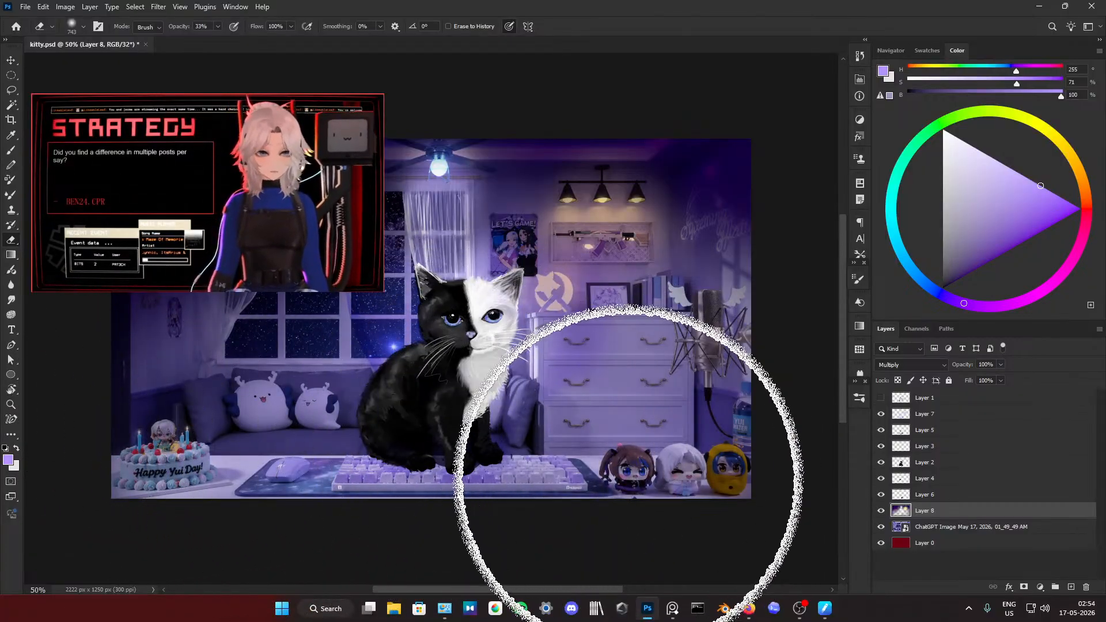
pyautogui.moveTo(646, 385)
pyautogui.mouseDown()
pyautogui.moveTo(537, 403)
pyautogui.moveTo(563, 386)
pyautogui.mouseUp()
# Step: Paint a warm cream glow (H 37, S 61, B 100) over the wall lights, shelf and dresser at 61% opacity
pyautogui.moveTo(976, 220); pyautogui.dragTo(982, 128)
pyautogui.click(1070, 139)
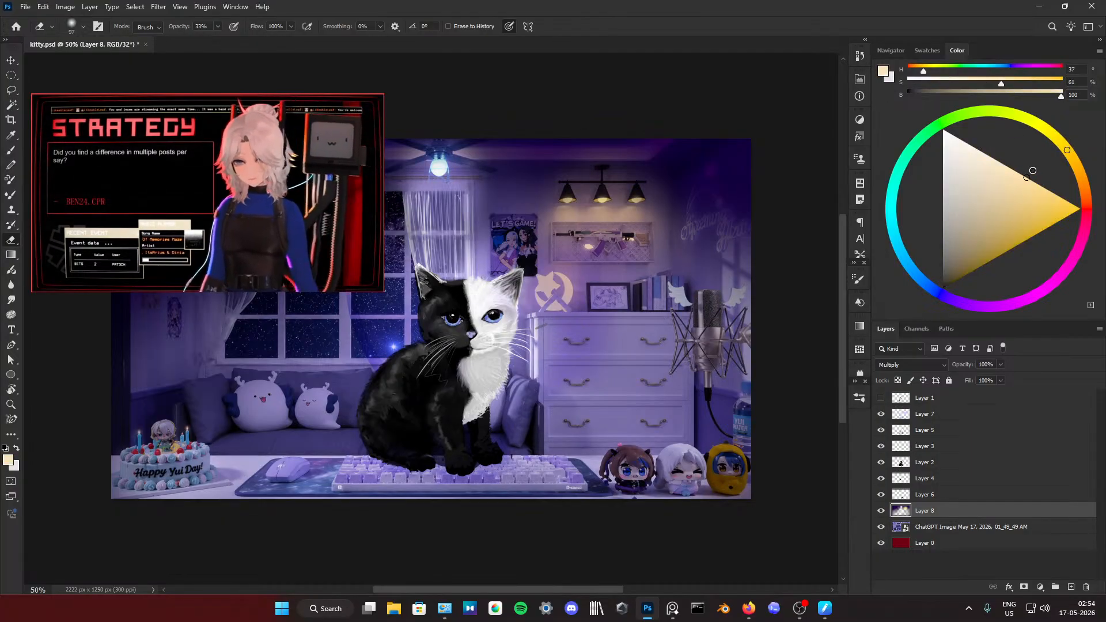
pyautogui.moveTo(566, 257); pyautogui.dragTo(595, 258)
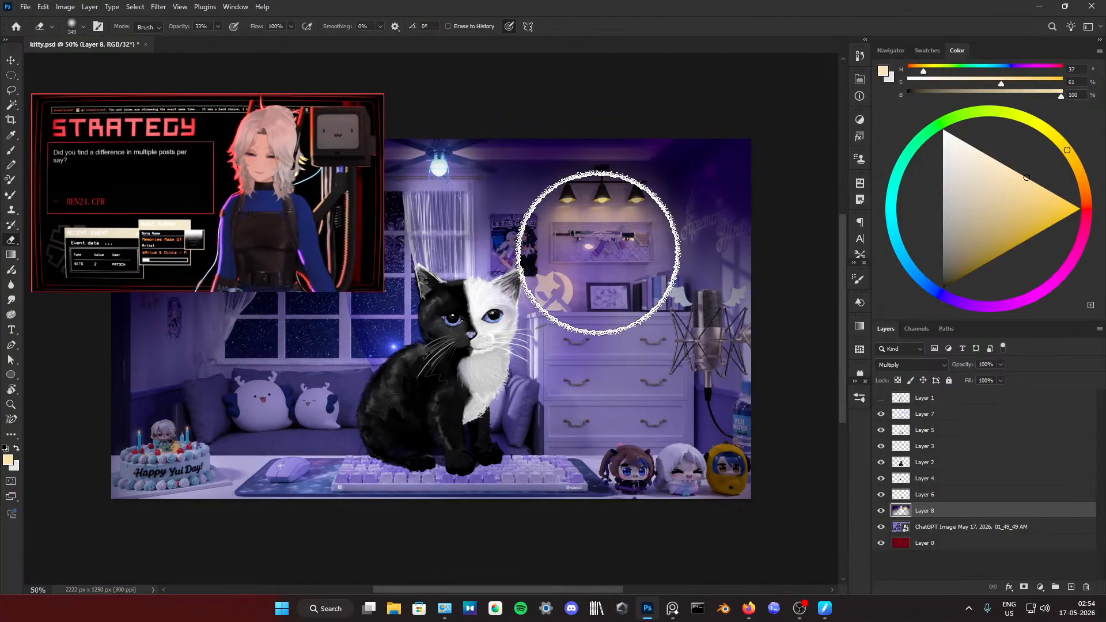
pyautogui.press('b')
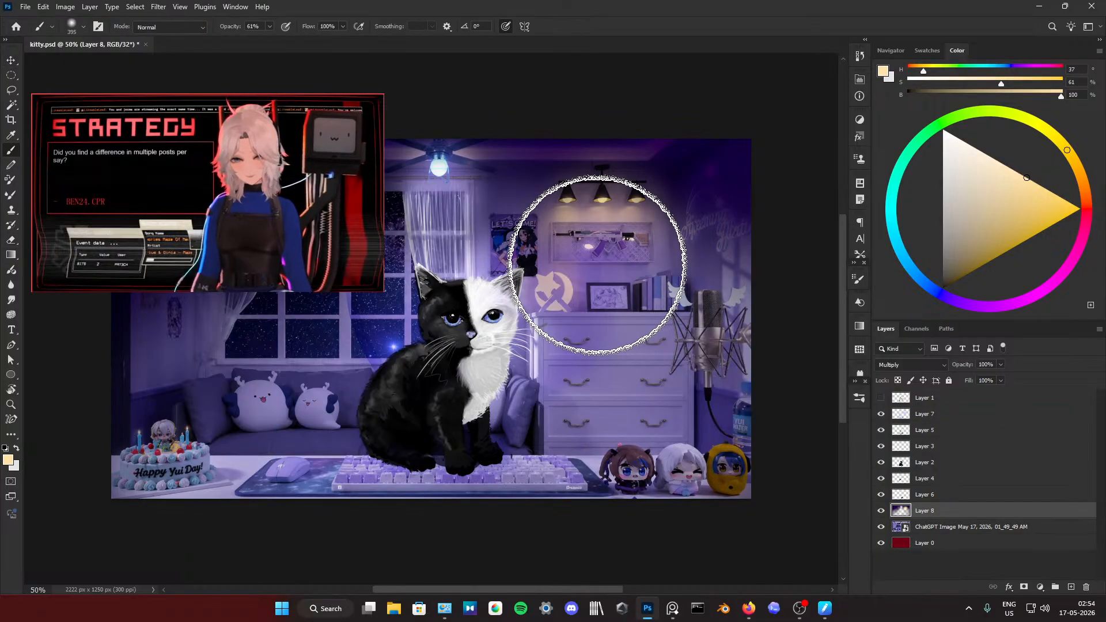
pyautogui.moveTo(592, 264); pyautogui.dragTo(615, 269)
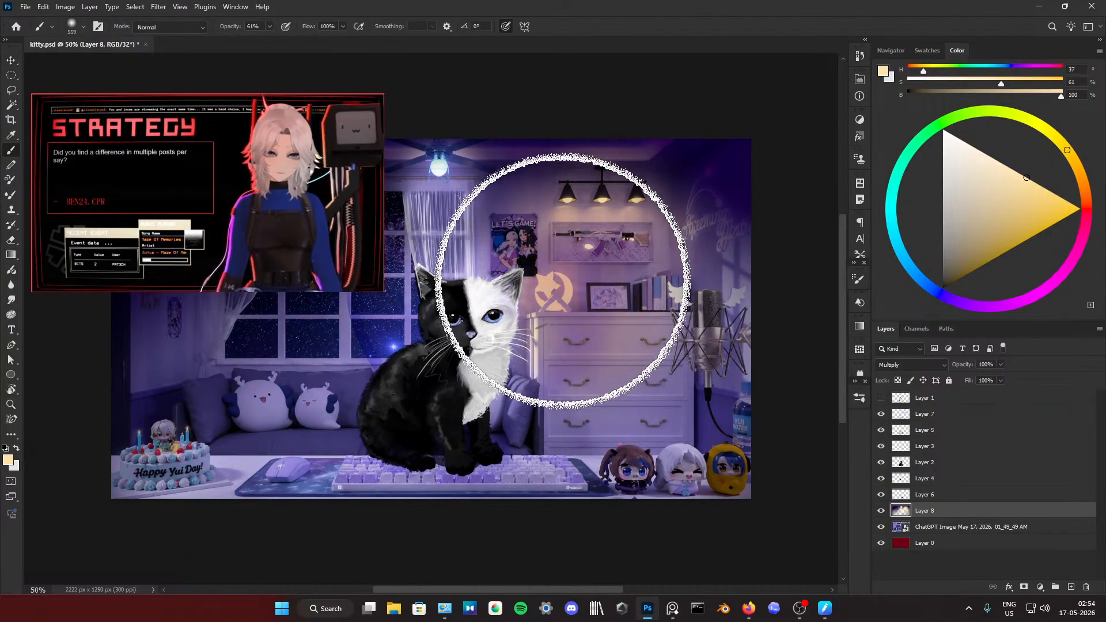
pyautogui.moveTo(605, 322); pyautogui.dragTo(559, 306)
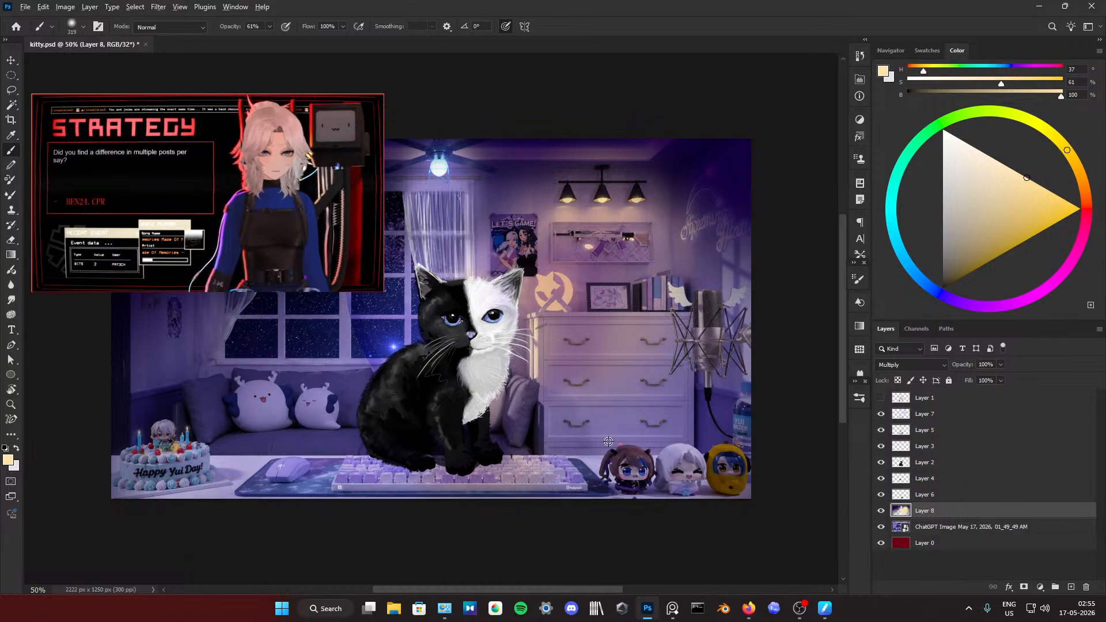
# Step: Sample the sofa's purple, lighten it to pale lavender (H 244, S 18, B 100), and set the brush to 60 px at 100% opacity
pyautogui.keyDown('alt'); pyautogui.click(585, 453); pyautogui.keyUp('alt')
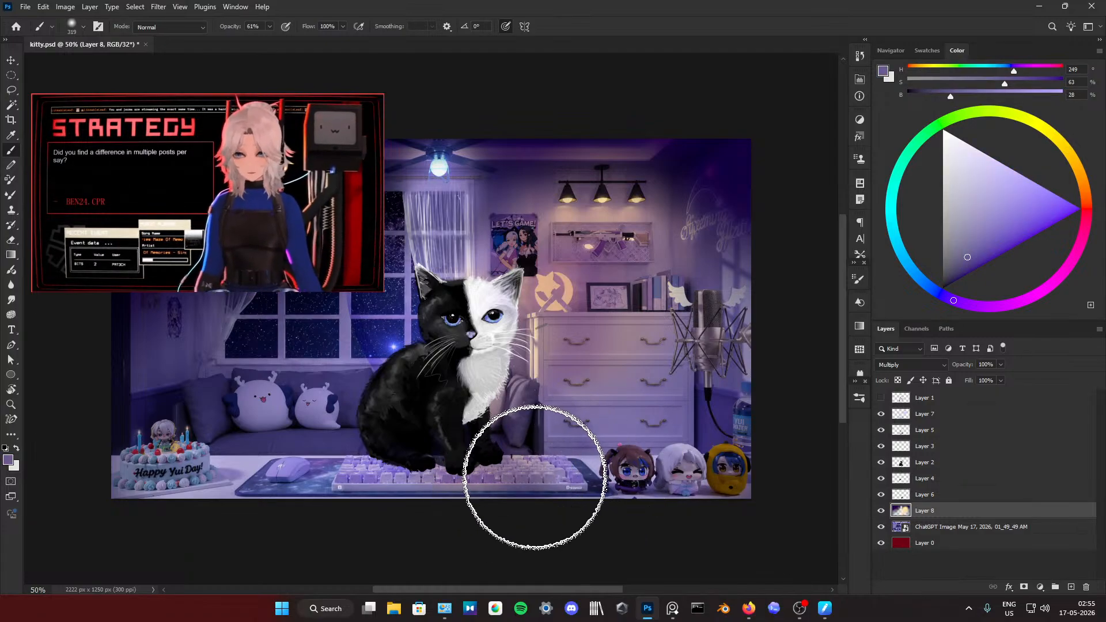
pyautogui.keyDown('alt'); pyautogui.click(353, 406); pyautogui.keyUp('alt')
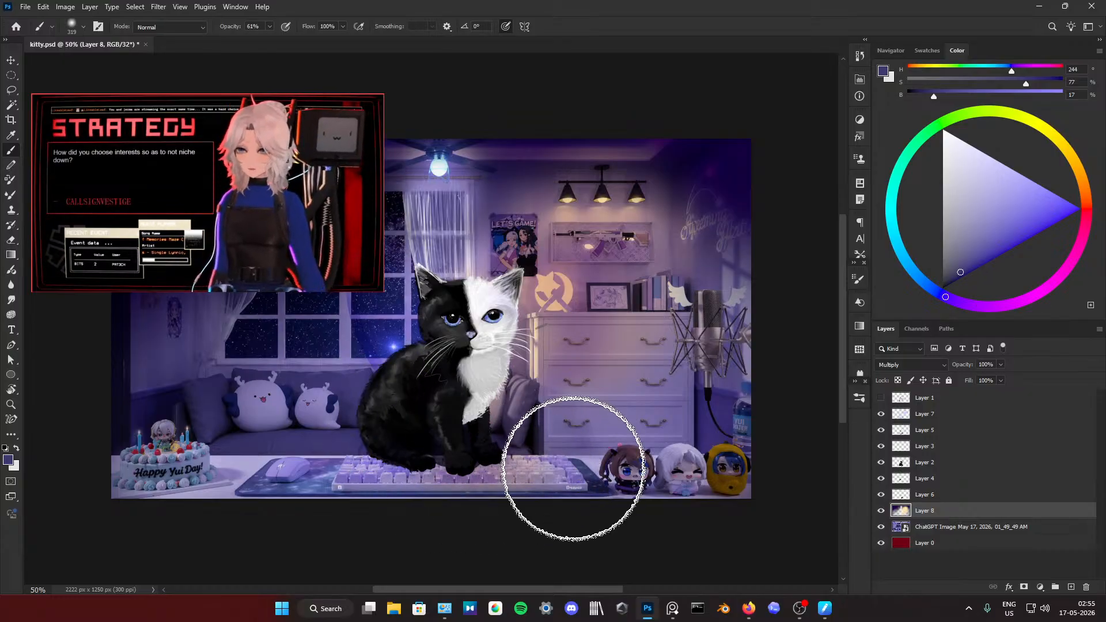
pyautogui.press('e')
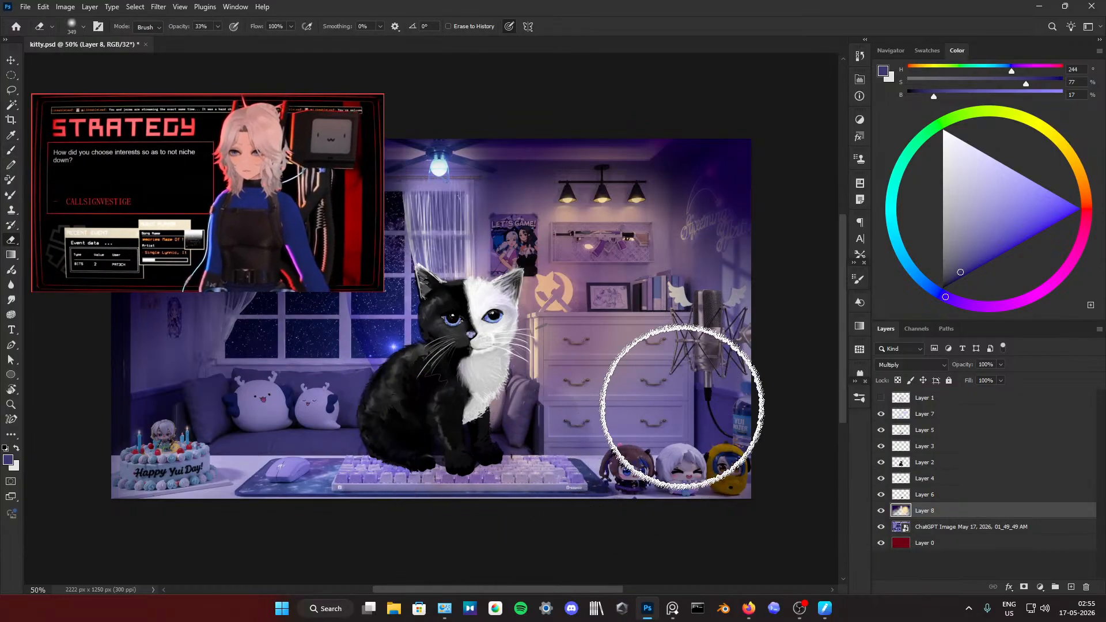
pyautogui.press('b')
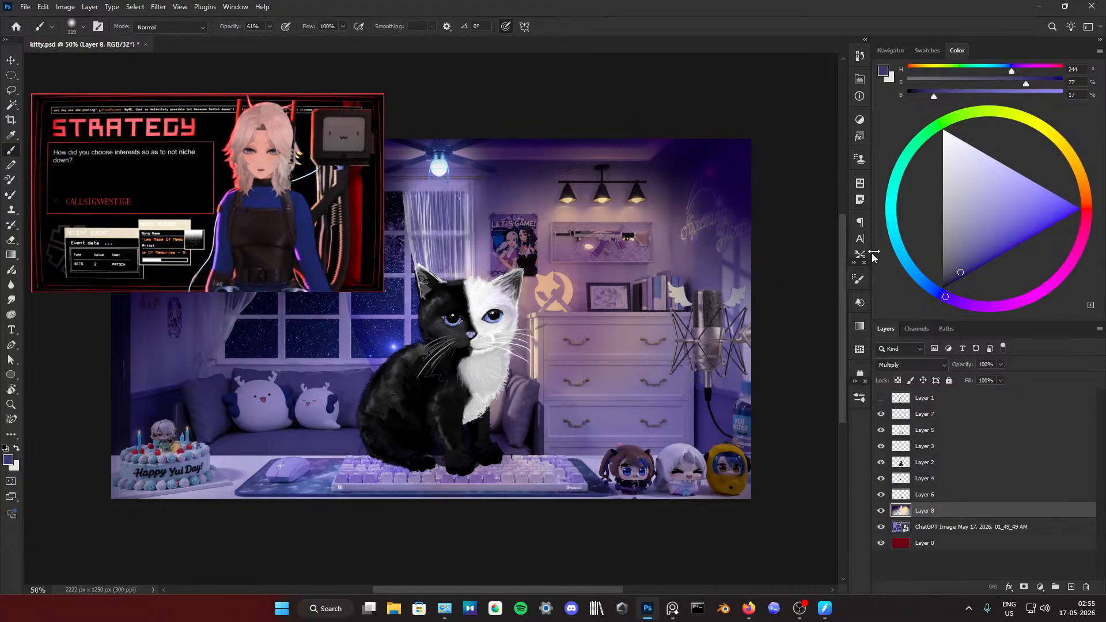
pyautogui.click(969, 145)
pyautogui.moveTo(972, 126); pyautogui.dragTo(971, 124)
pyautogui.rightClick(736, 335)
pyautogui.rightClick(672, 328)
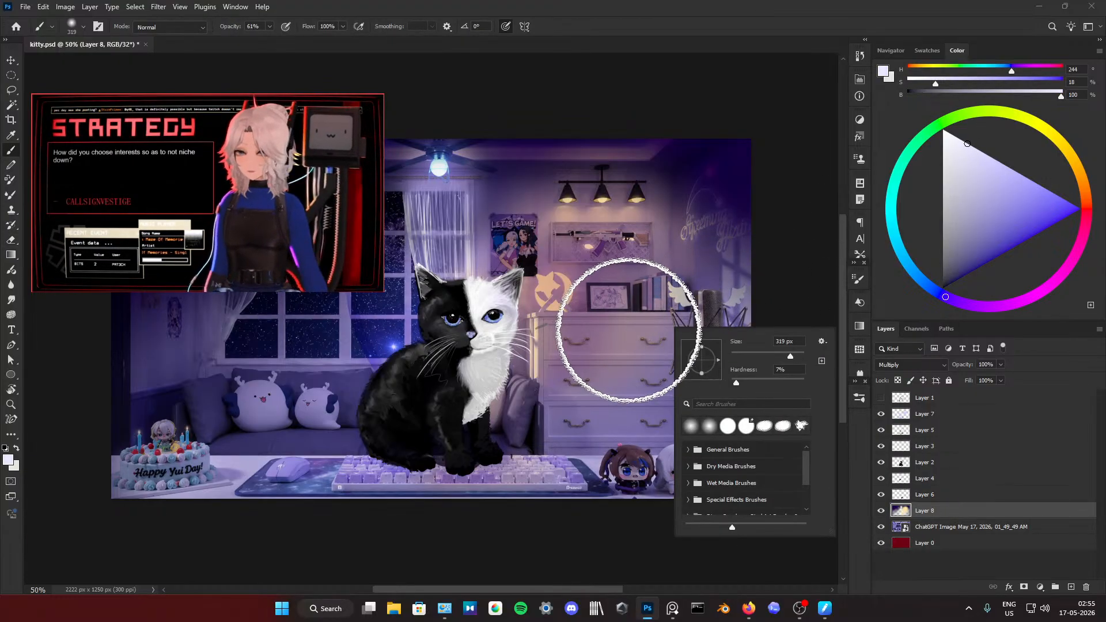
pyautogui.click(777, 233)
pyautogui.moveTo(634, 309); pyautogui.dragTo(600, 313)
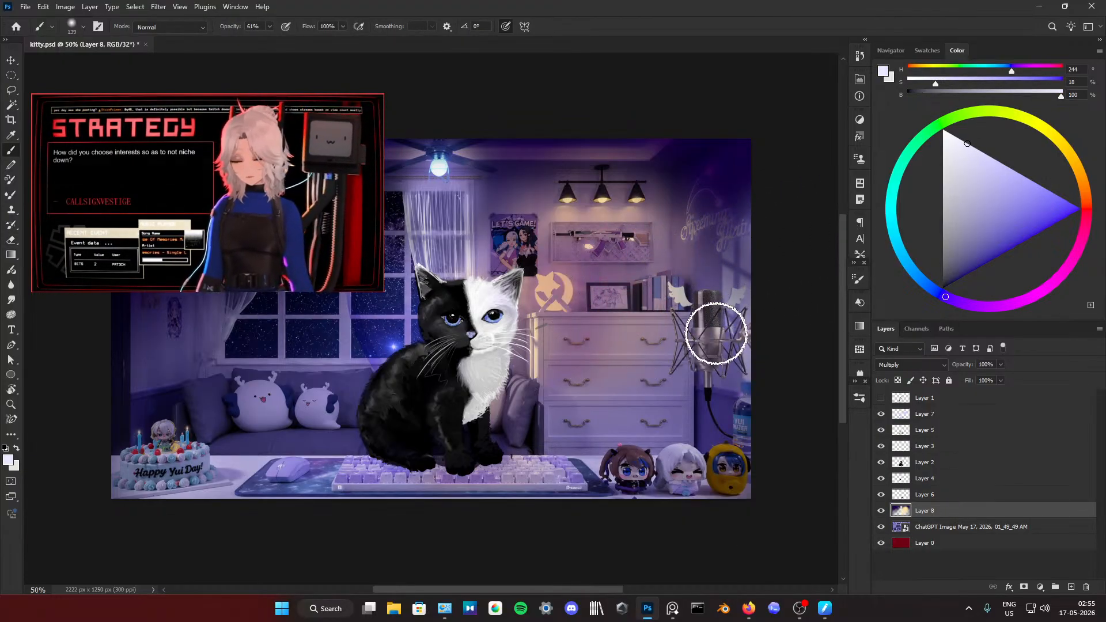
pyautogui.moveTo(713, 334)
pyautogui.mouseDown()
pyautogui.moveTo(711, 358)
pyautogui.moveTo(710, 333)
pyautogui.mouseUp()
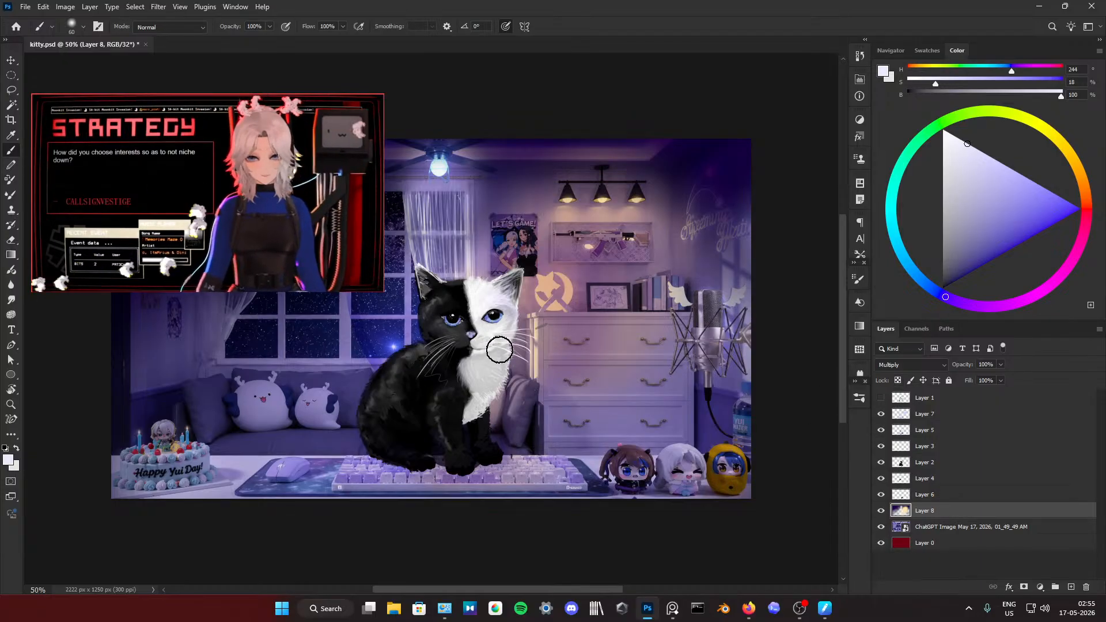
# Step: Add a new layer above Layer 8 in Normal blend mode and set the layer filter type to Name
pyautogui.click(1069, 586)
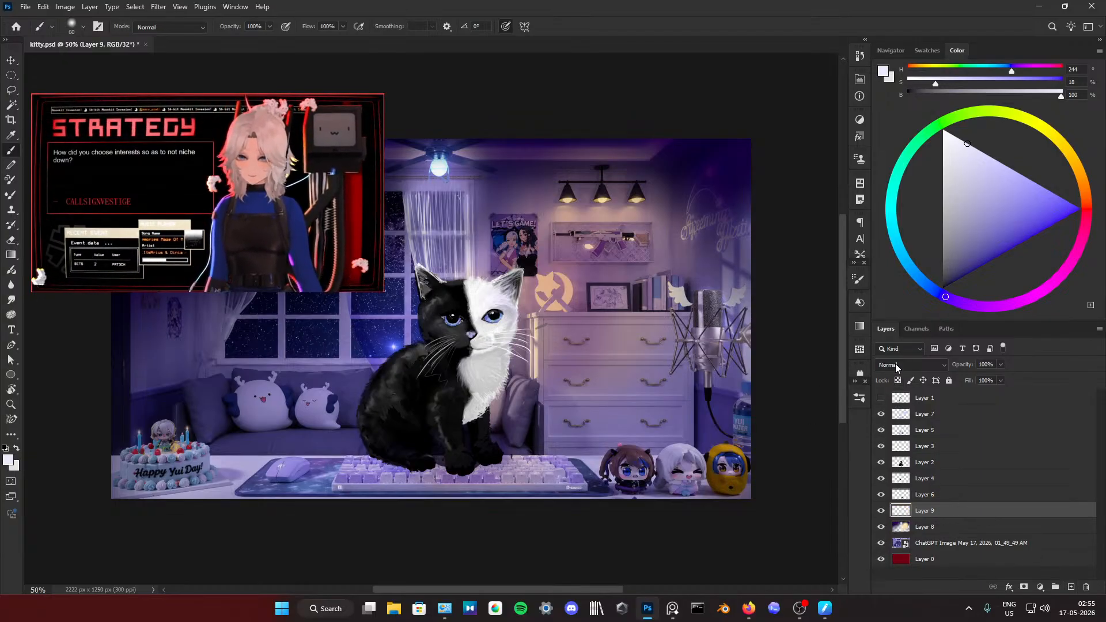
pyautogui.click(896, 366)
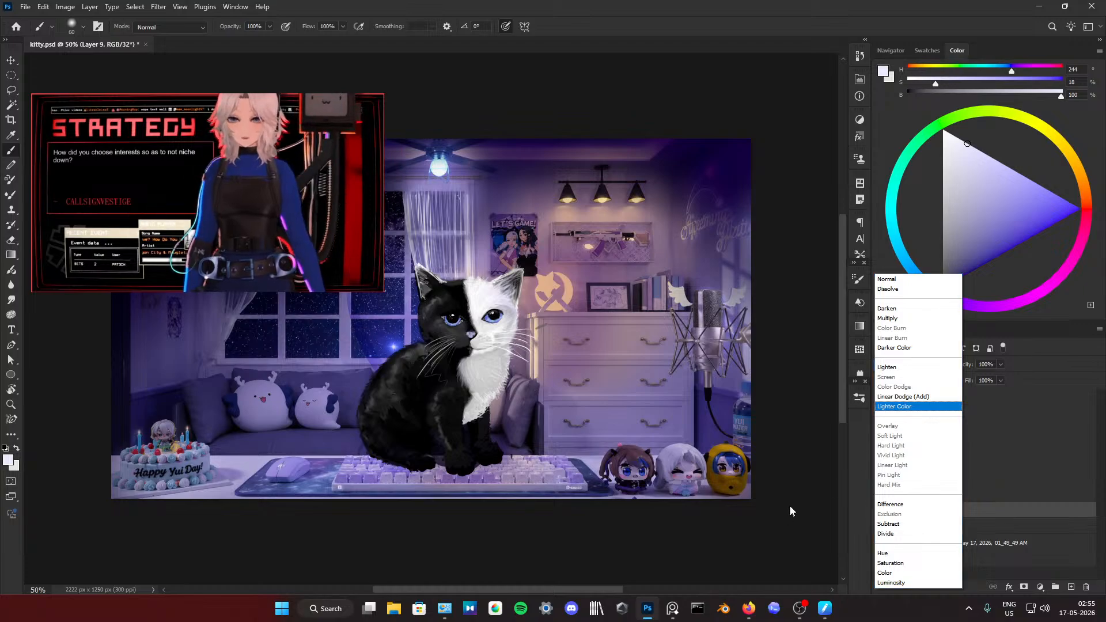
pyautogui.scroll(-5, 836, 458)
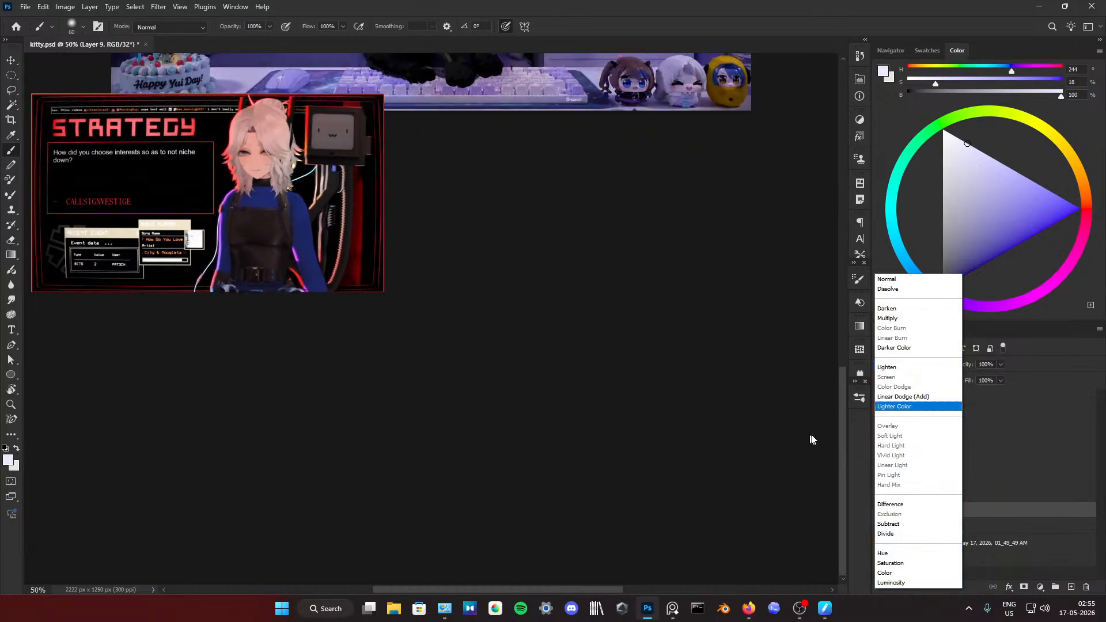
pyautogui.moveTo(842, 432); pyautogui.dragTo(838, 266)
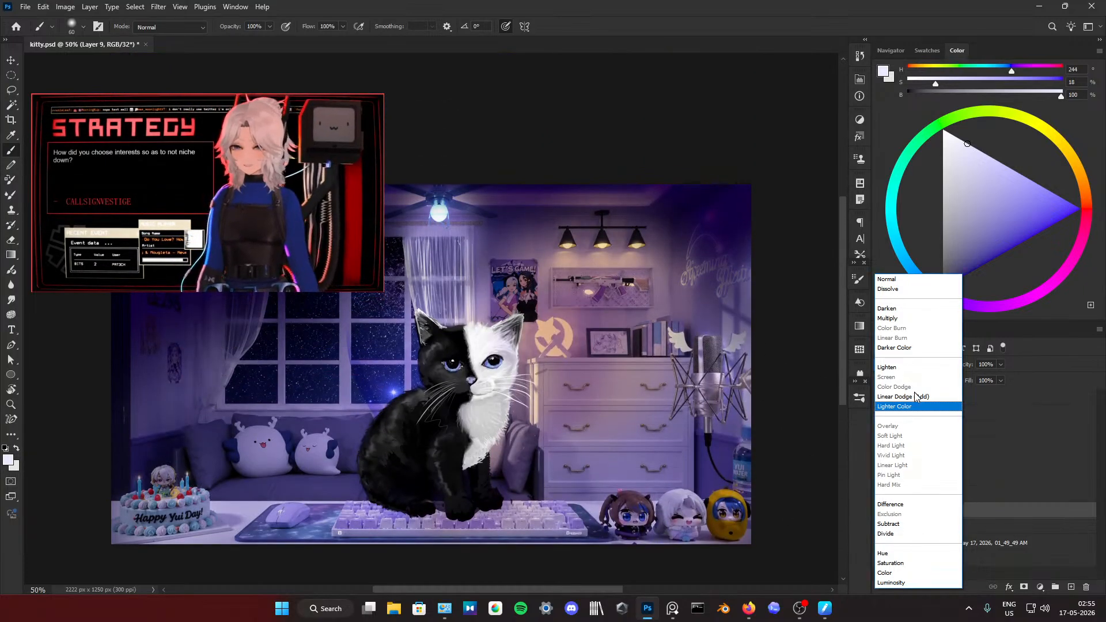
pyautogui.click(912, 280)
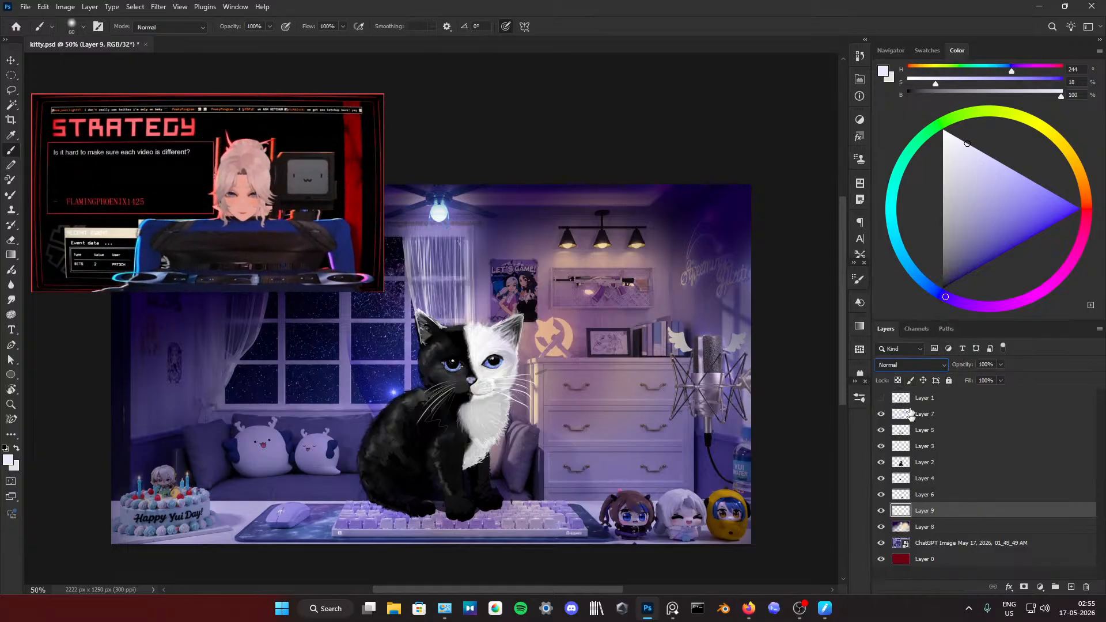
pyautogui.click(919, 348)
pyautogui.click(911, 371)
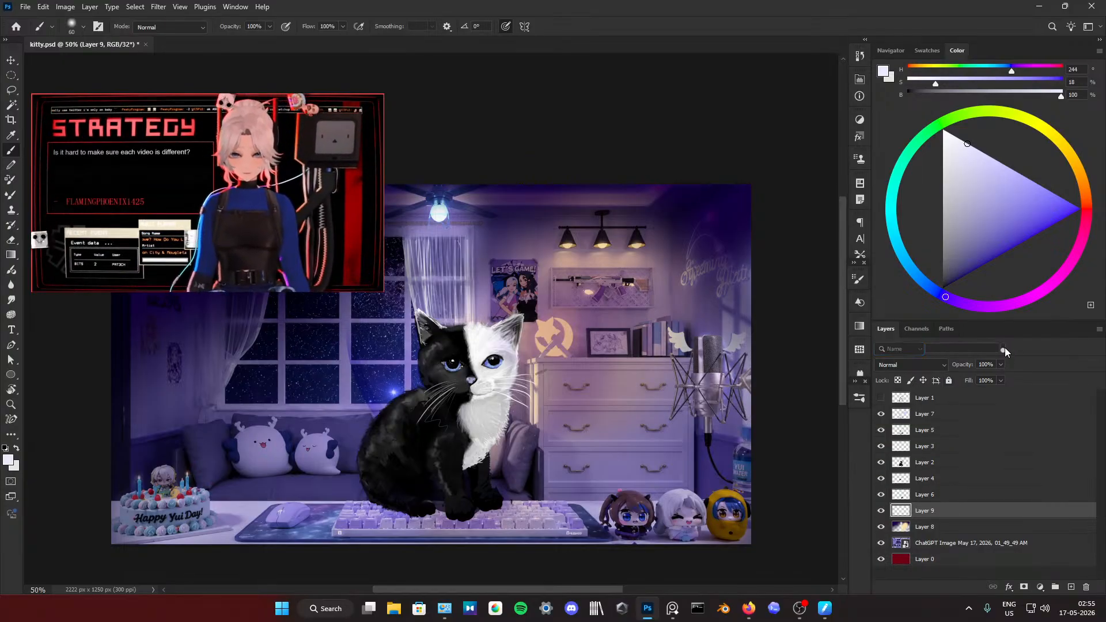
# Step: Check which blend modes are available for Layer 9 and Layer 6
pyautogui.click(925, 367)
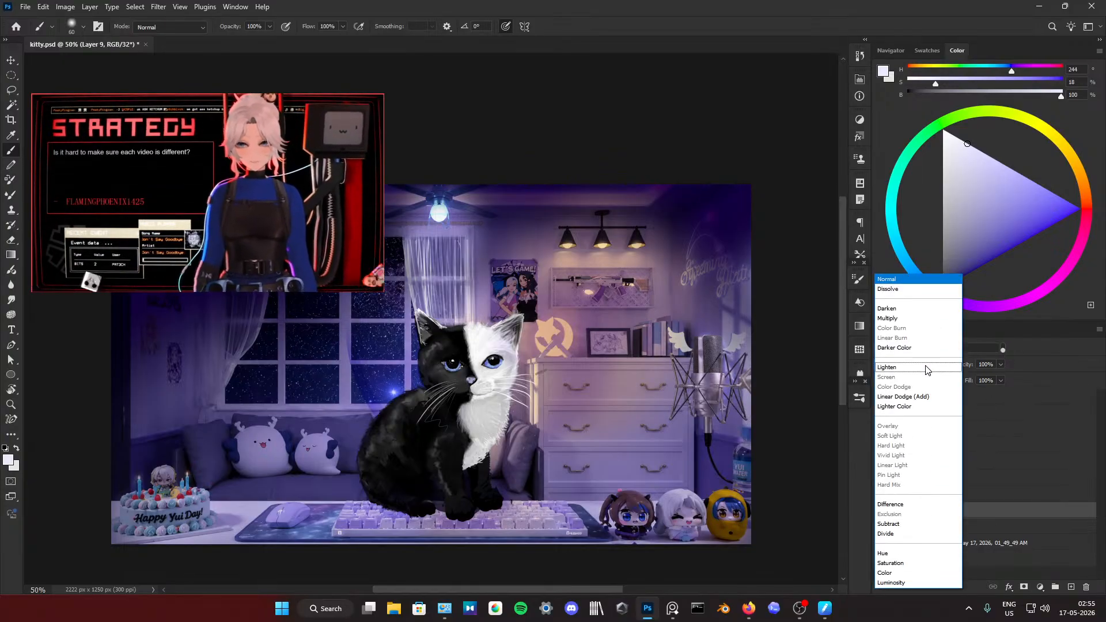
pyautogui.click(998, 483)
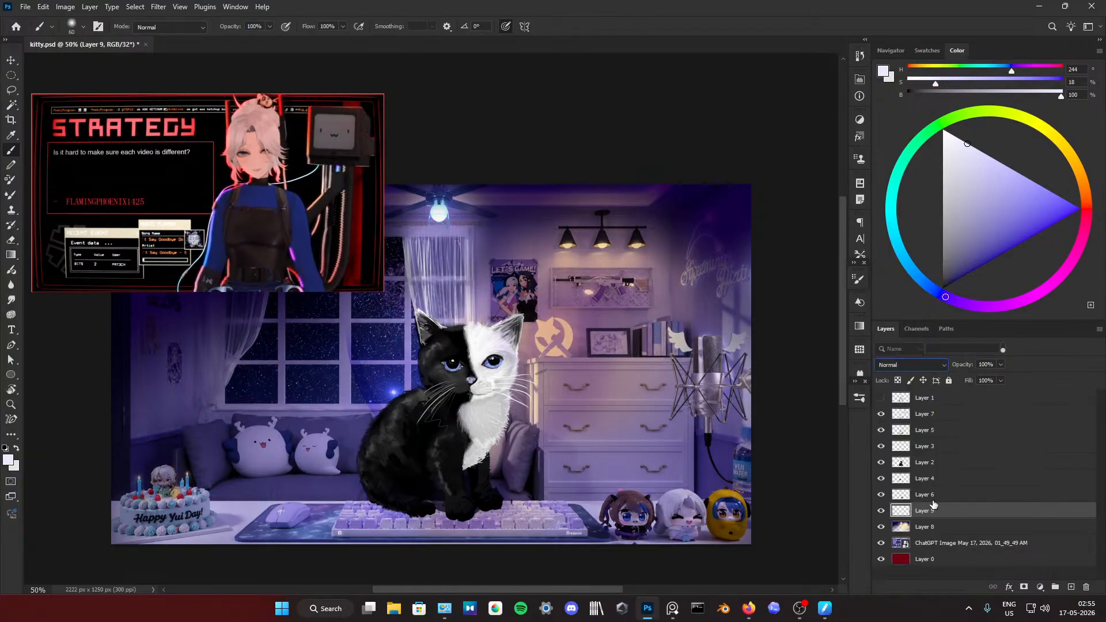
pyautogui.click(993, 494)
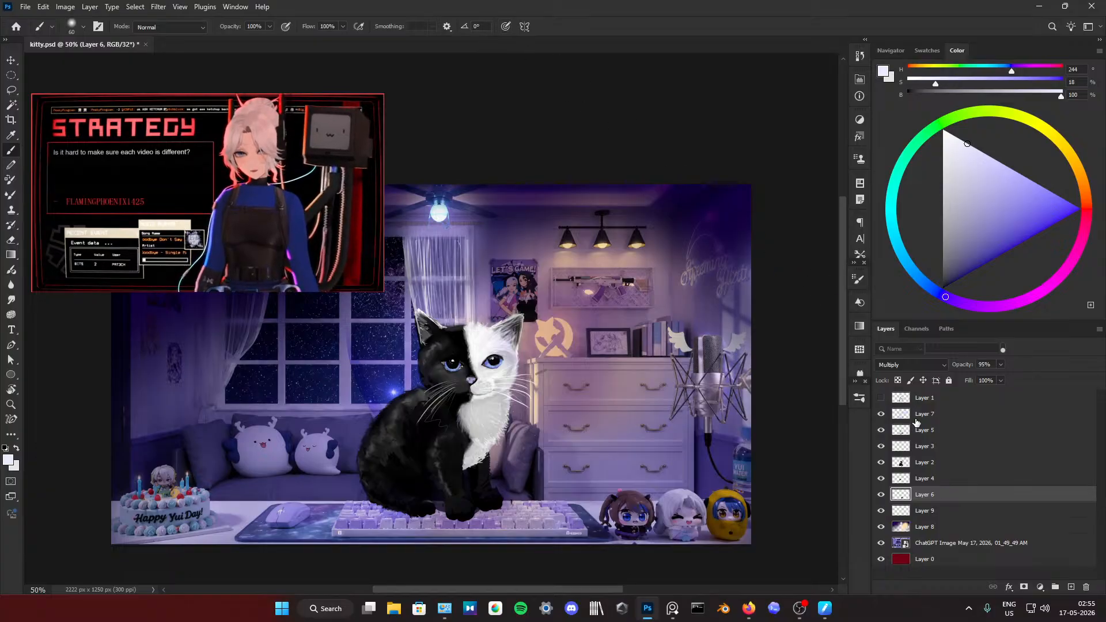
pyautogui.click(909, 364)
pyautogui.click(827, 431)
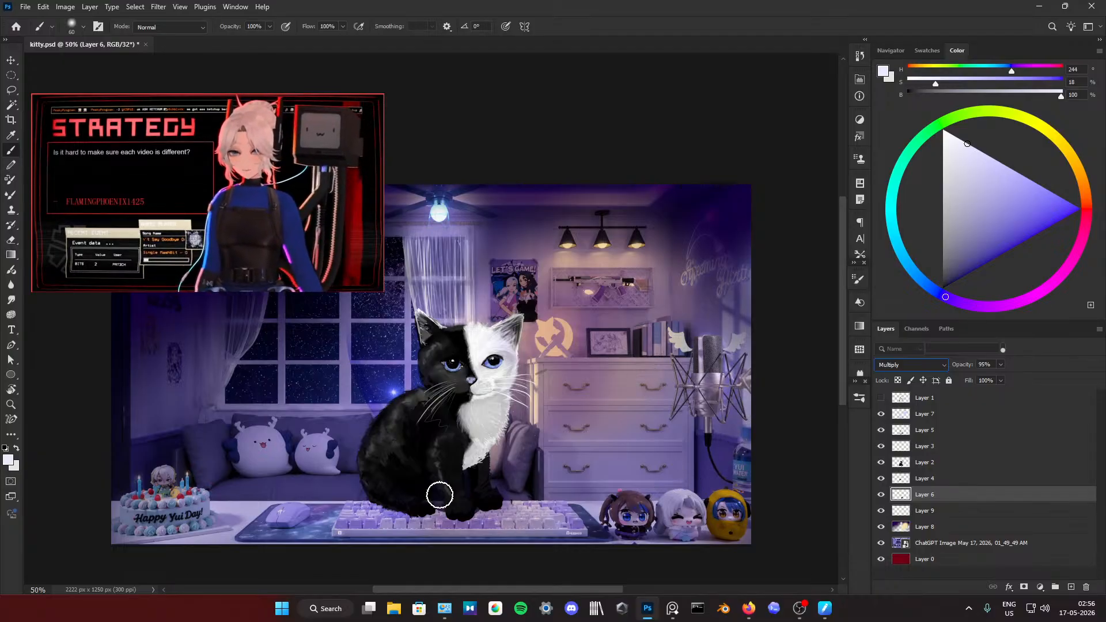
# Step: Add a new layer above Layer 1 and check its available blend modes
pyautogui.click(925, 399)
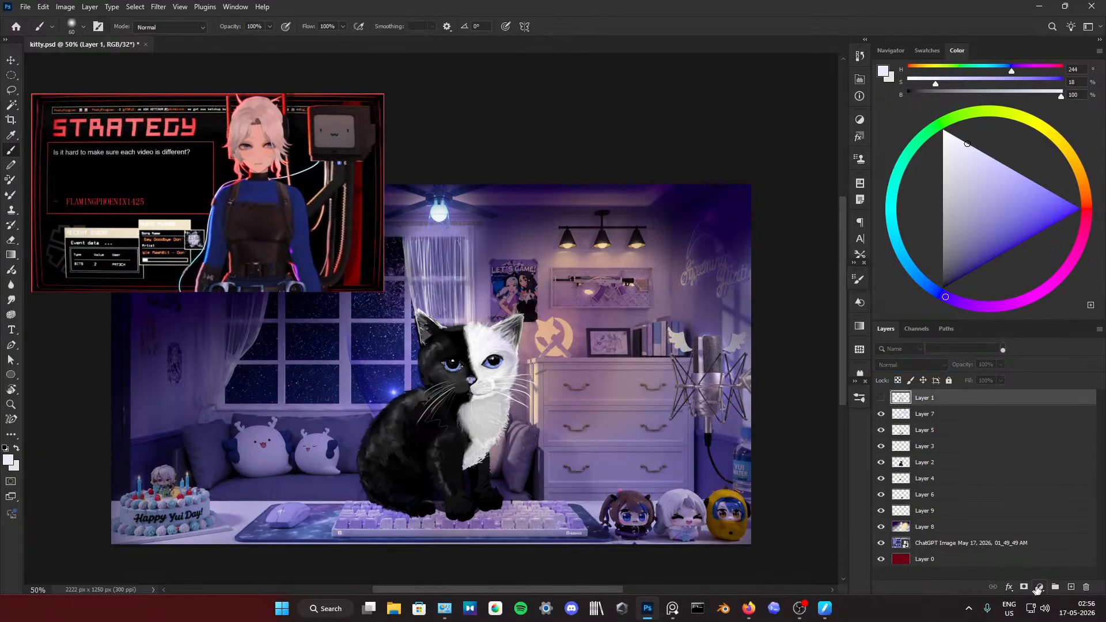
pyautogui.click(1070, 587)
pyautogui.click(910, 365)
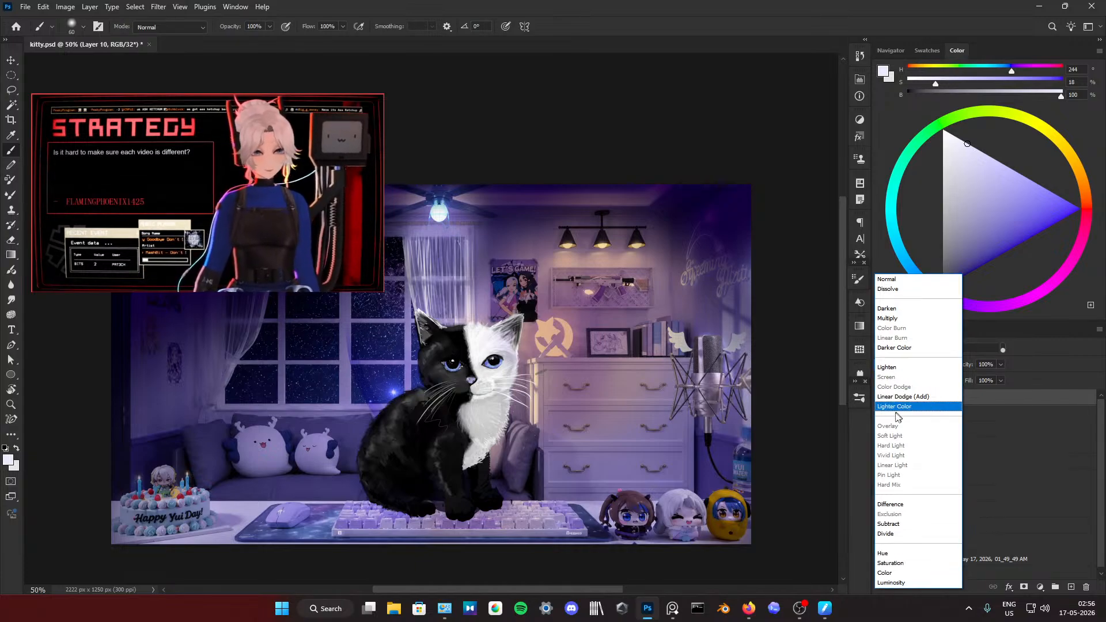
pyautogui.click(773, 327)
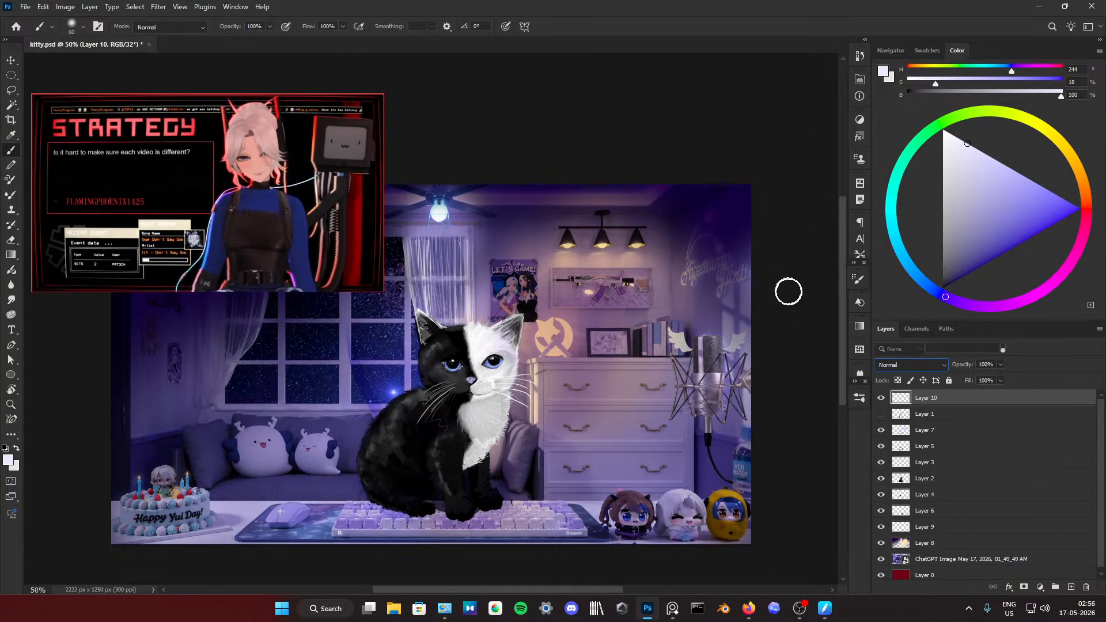
# Step: Choose the soft round 30 px brush tip and check the new layer's blend modes again
pyautogui.press('F5')
pyautogui.click(731, 299)
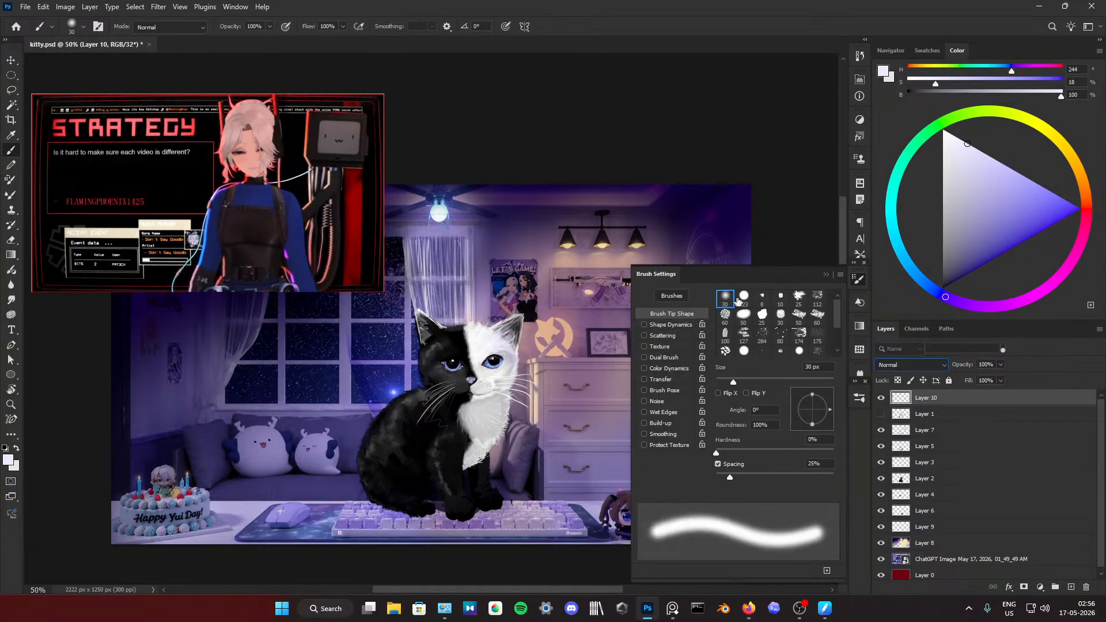
pyautogui.click(830, 276)
pyautogui.click(901, 361)
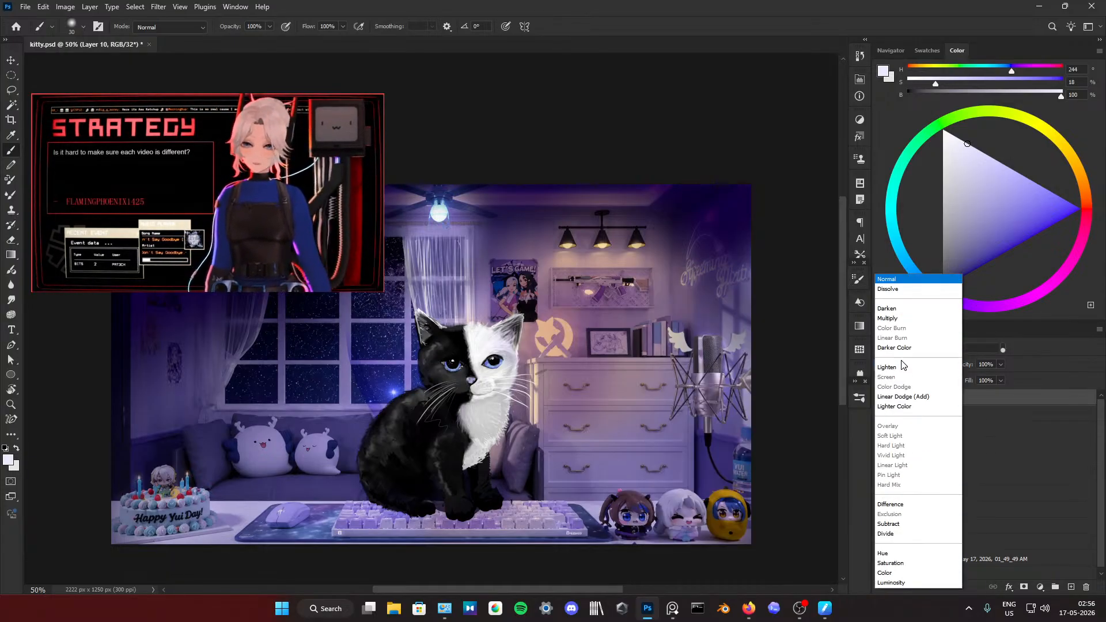
pyautogui.click(781, 355)
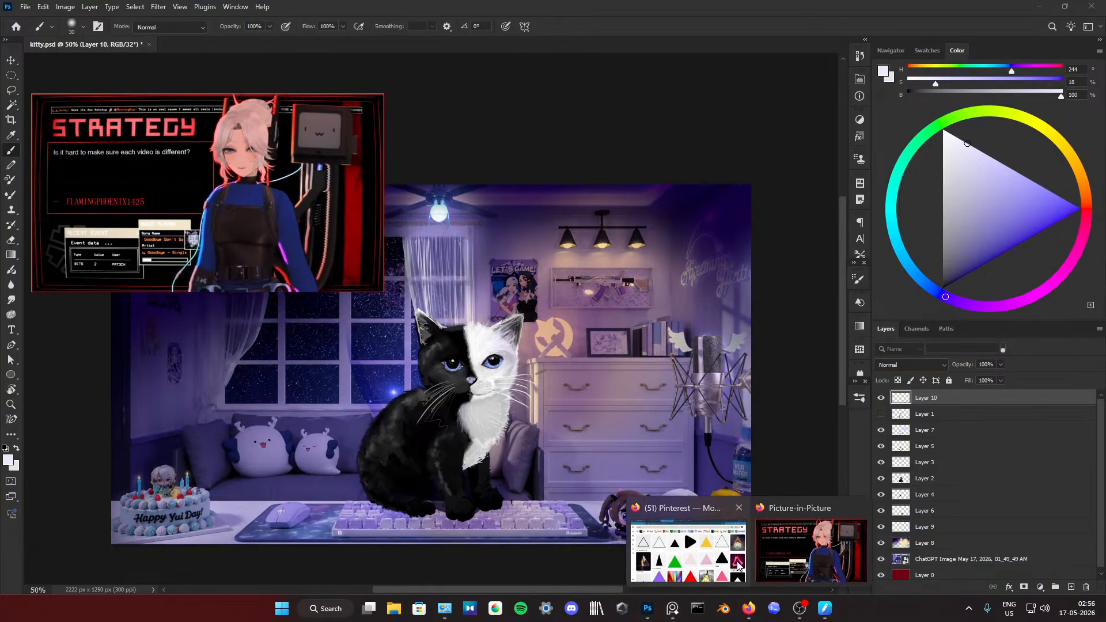
# Step: Switch to ChatGPT in Firefox and ask "ps overaly filter not working on layers"
pyautogui.click(818, 552)
pyautogui.click(611, 8)
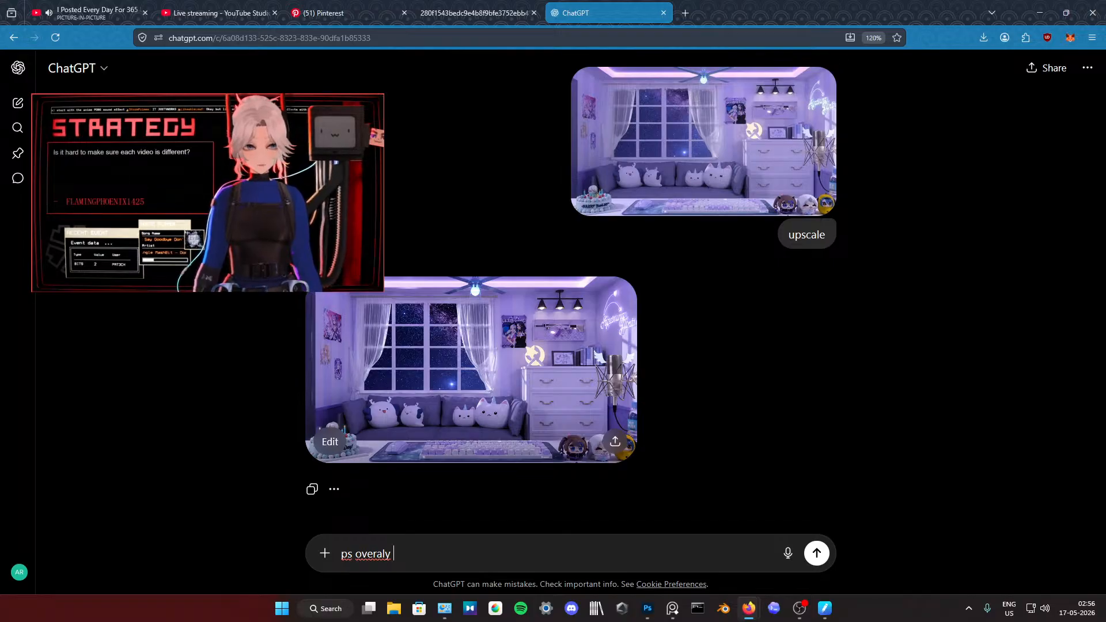
pyautogui.write('ter not working on layers')
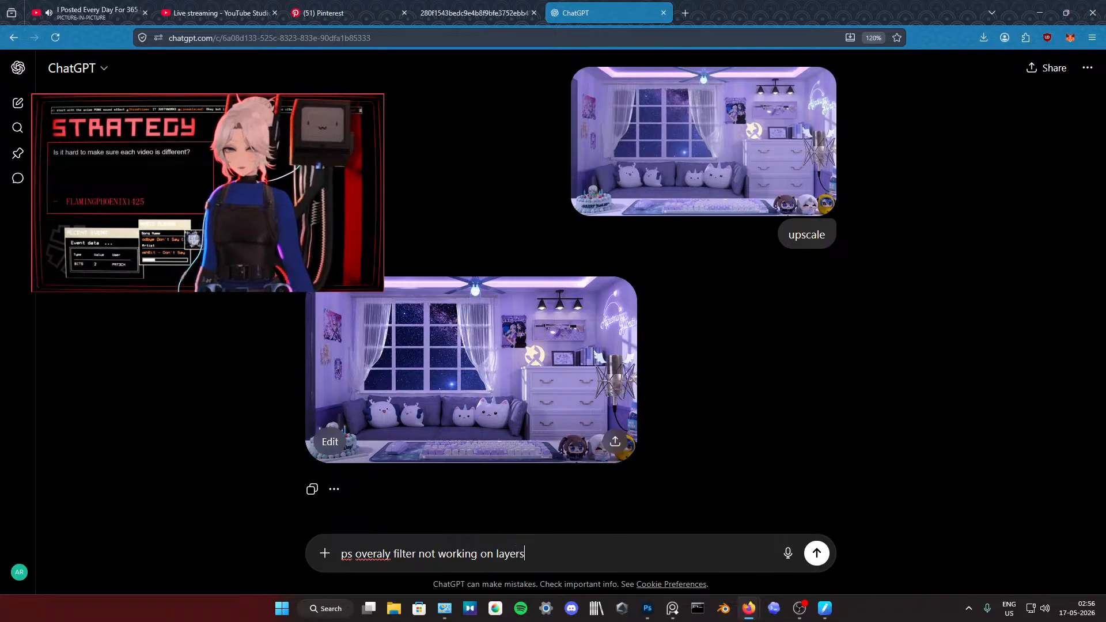
pyautogui.press('Return')
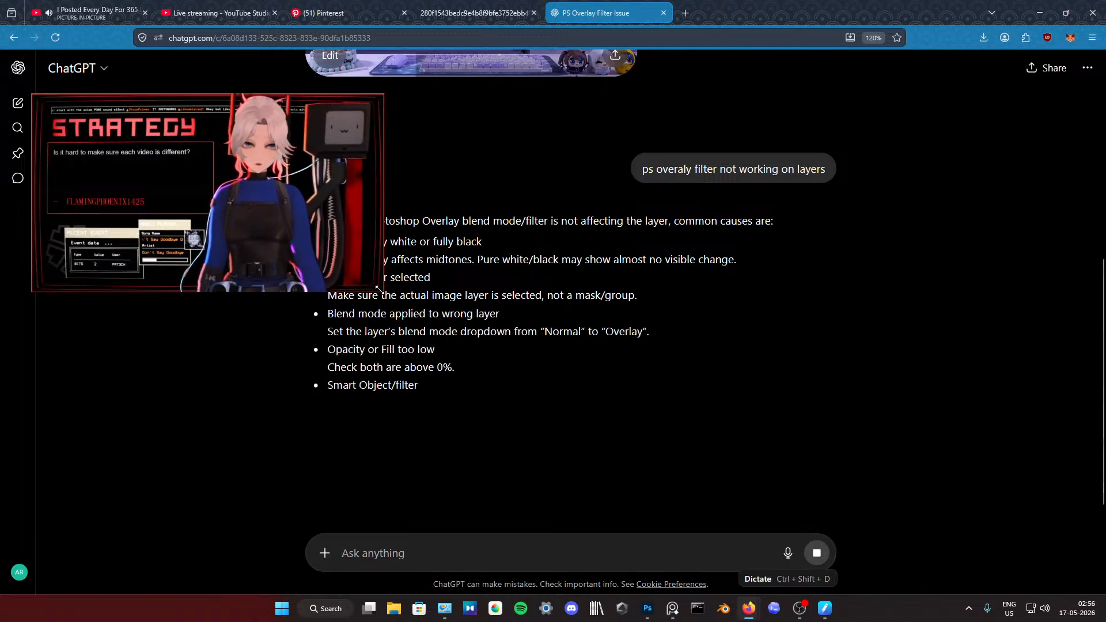
# Step: Shrink the floating video, read ChatGPT's suggested causes for the Overlay problem, and return to Photoshop
pyautogui.moveTo(378, 288); pyautogui.dragTo(300, 250)
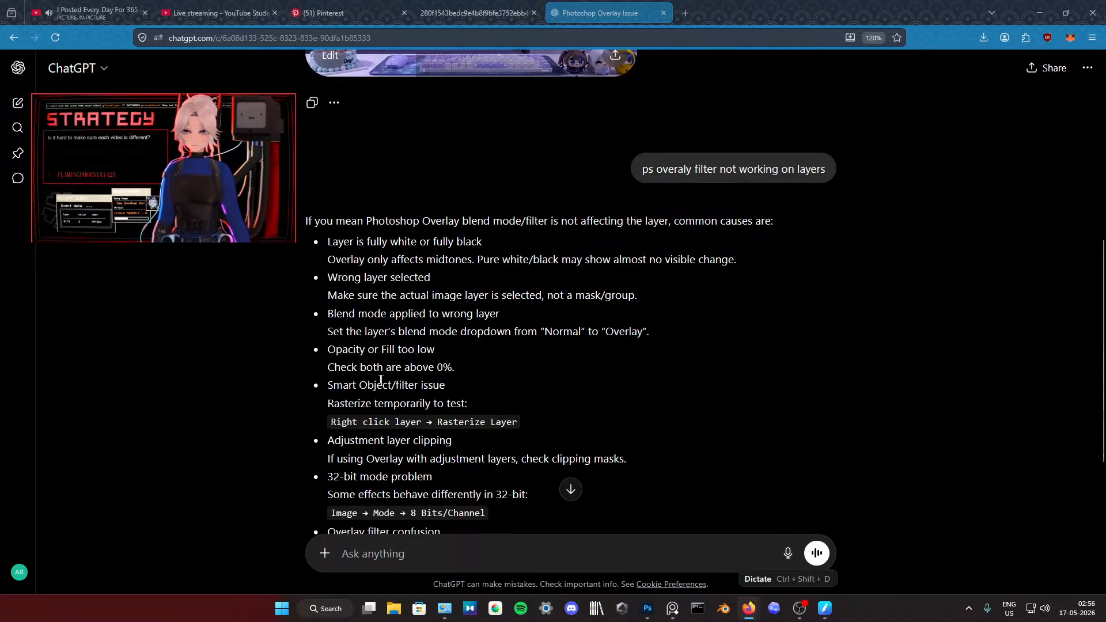
pyautogui.scroll(-3, 362, 398)
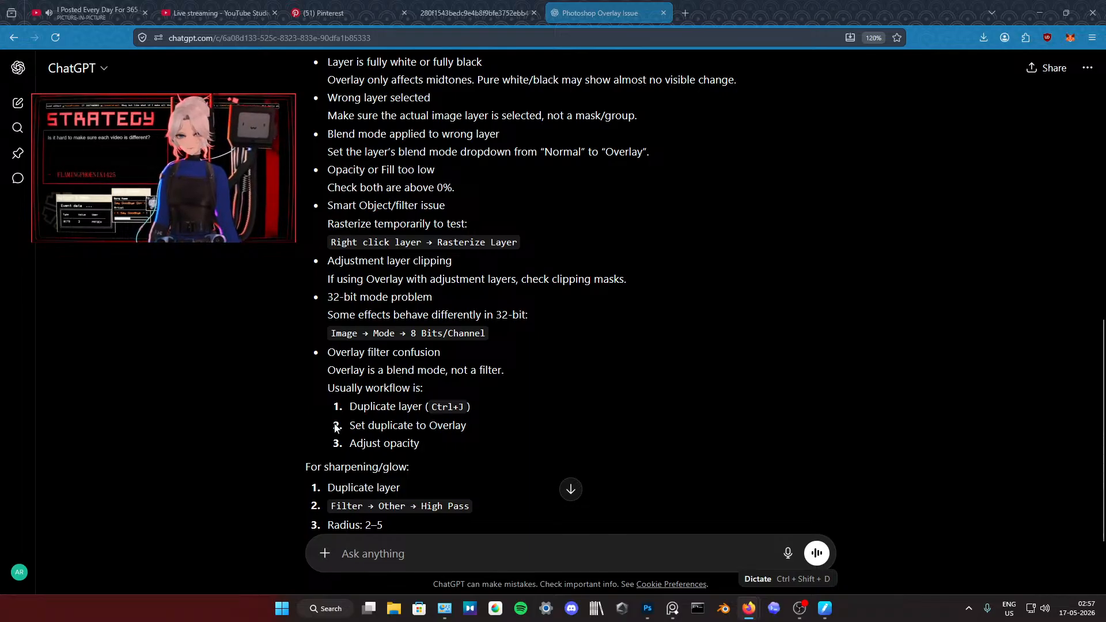
pyautogui.click(1041, 15)
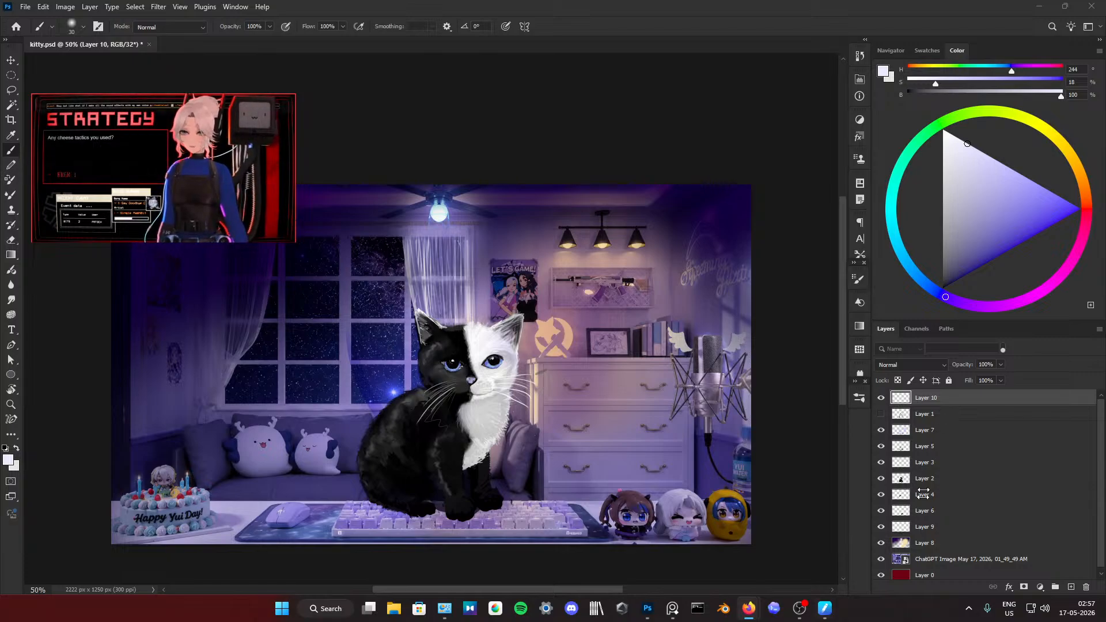
# Step: Duplicate the ChatGPT room image layer, keeping the copy as a smart object
pyautogui.click(943, 560)
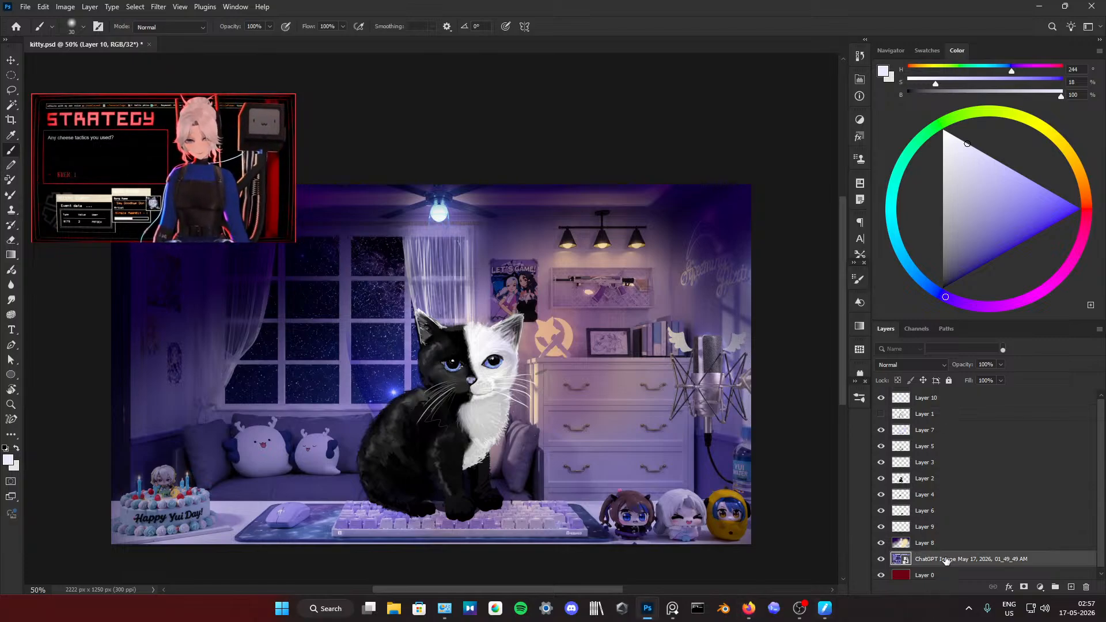
pyautogui.rightClick(948, 559)
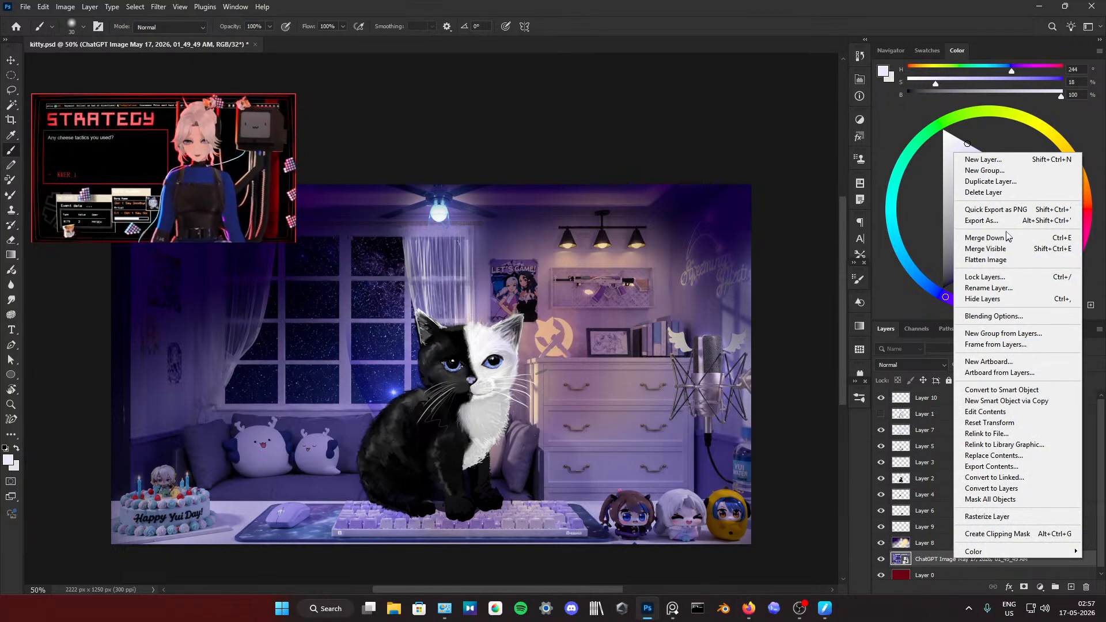
pyautogui.click(990, 182)
pyautogui.click(650, 170)
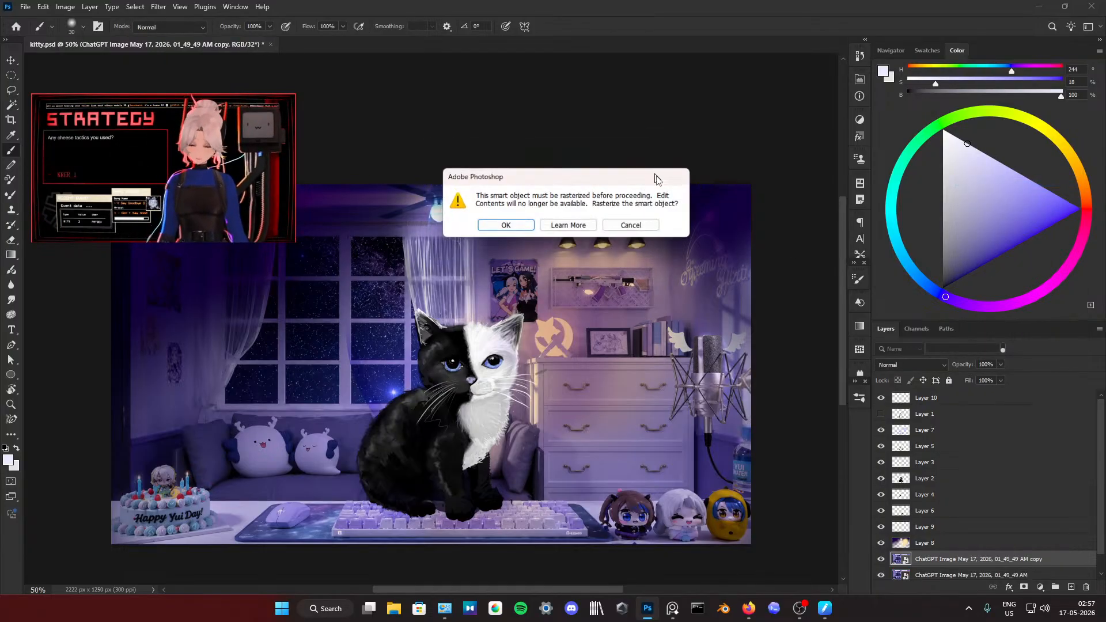
pyautogui.click(631, 225)
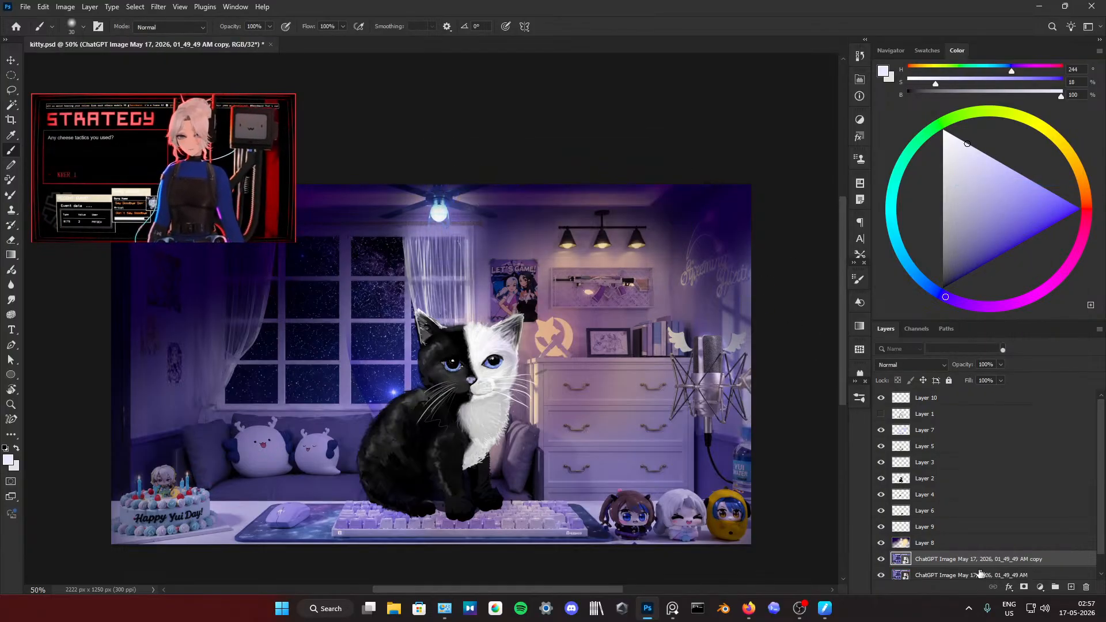
# Step: Rasterize the duplicated room image and set its blend mode to Linear Dodge (Add)
pyautogui.click(910, 364)
pyautogui.click(847, 480)
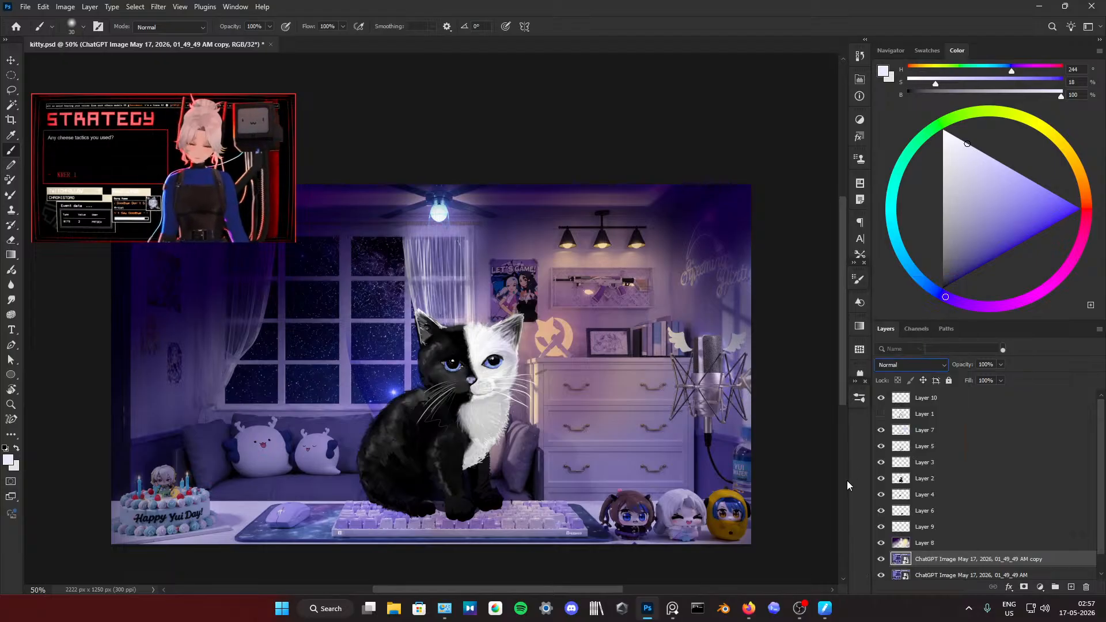
pyautogui.click(639, 404)
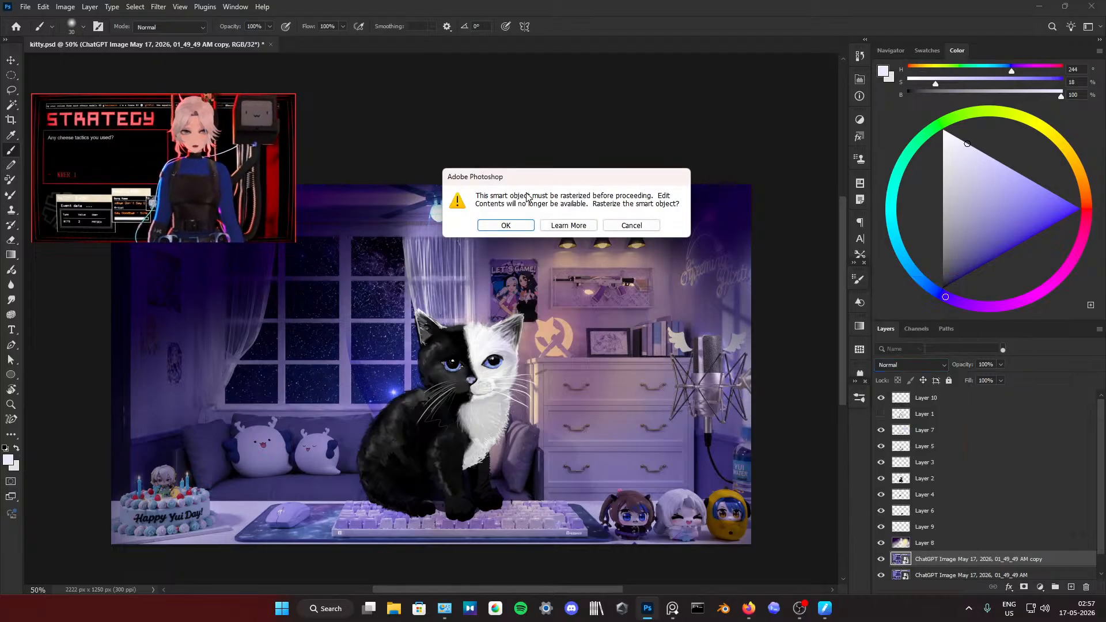
pyautogui.click(506, 224)
pyautogui.click(910, 364)
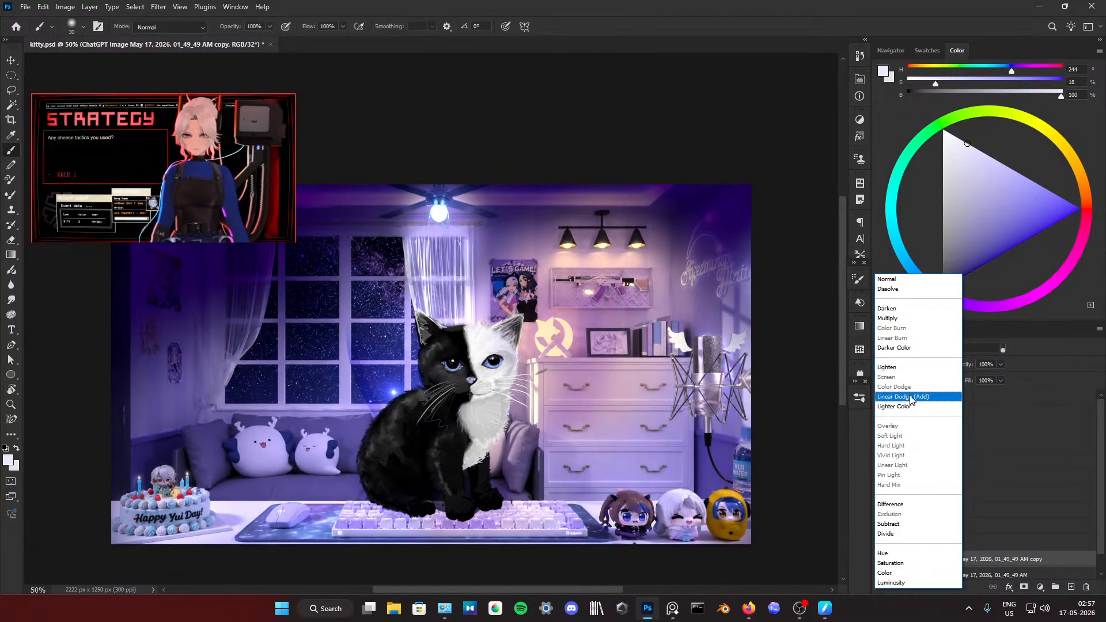
pyautogui.click(910, 398)
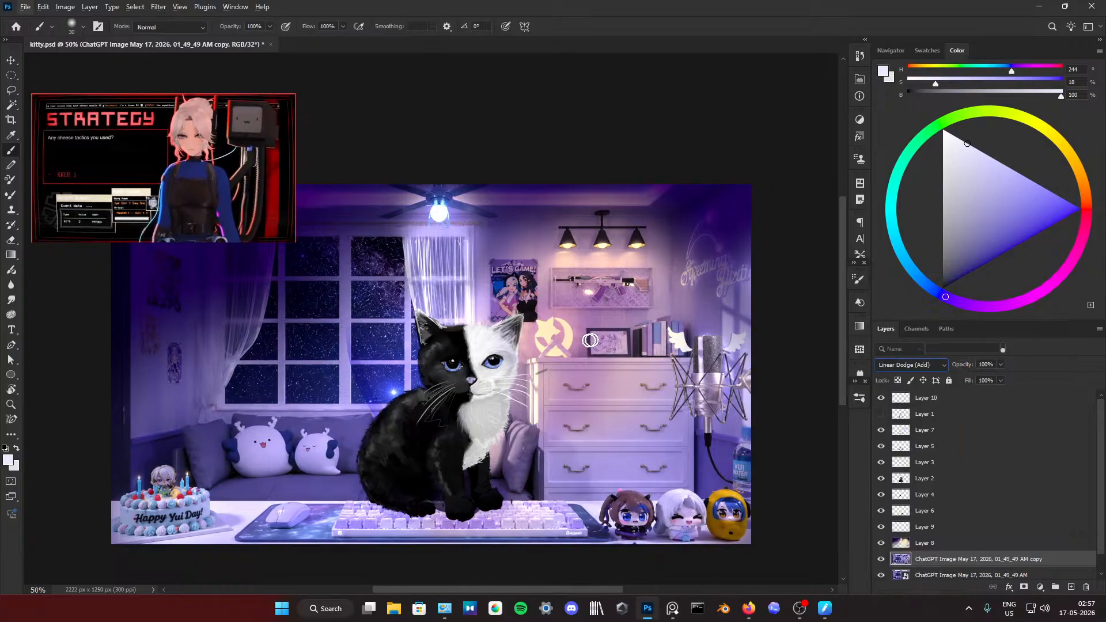
# Step: Set the brush opacity to 19% and paint pale lavender on Layer 8 over the poster wall, window and neon sign
pyautogui.click(913, 542)
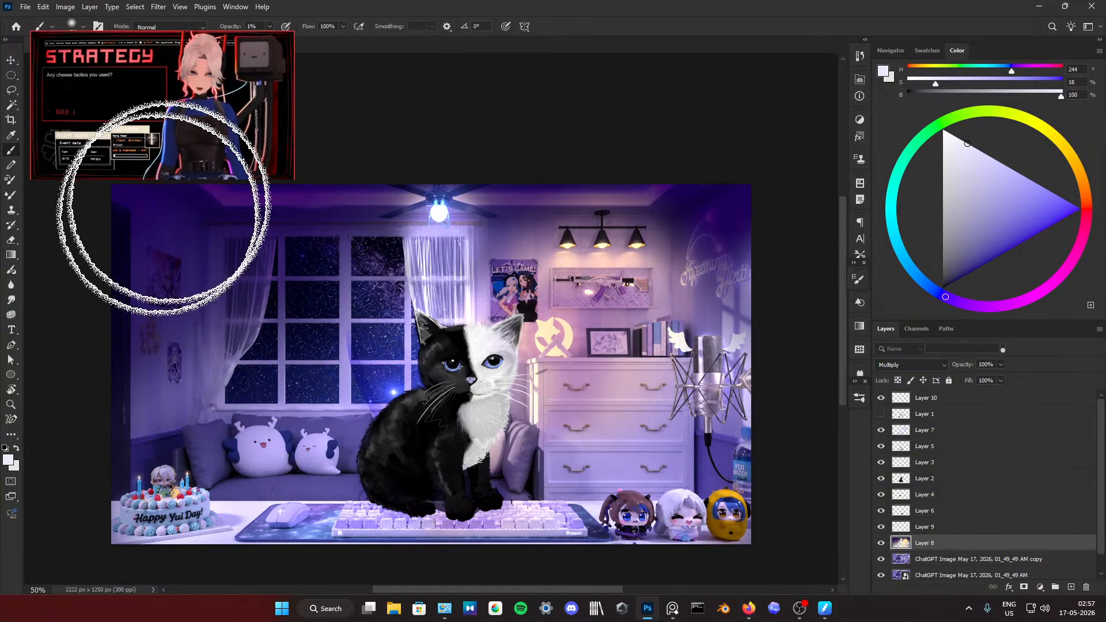
pyautogui.moveTo(235, 27); pyautogui.dragTo(239, 27)
pyautogui.moveTo(240, 316)
pyautogui.mouseDown()
pyautogui.moveTo(140, 321)
pyautogui.moveTo(170, 340)
pyautogui.moveTo(178, 272)
pyautogui.mouseUp()
pyautogui.moveTo(716, 289)
pyautogui.mouseDown()
pyautogui.moveTo(723, 282)
pyautogui.moveTo(717, 298)
pyautogui.mouseUp()
pyautogui.moveTo(718, 297)
pyautogui.mouseDown()
pyautogui.moveTo(695, 304)
pyautogui.moveTo(707, 302)
pyautogui.mouseUp()
pyautogui.moveTo(690, 290)
pyautogui.mouseDown()
pyautogui.moveTo(735, 275)
pyautogui.moveTo(684, 289)
pyautogui.mouseUp()
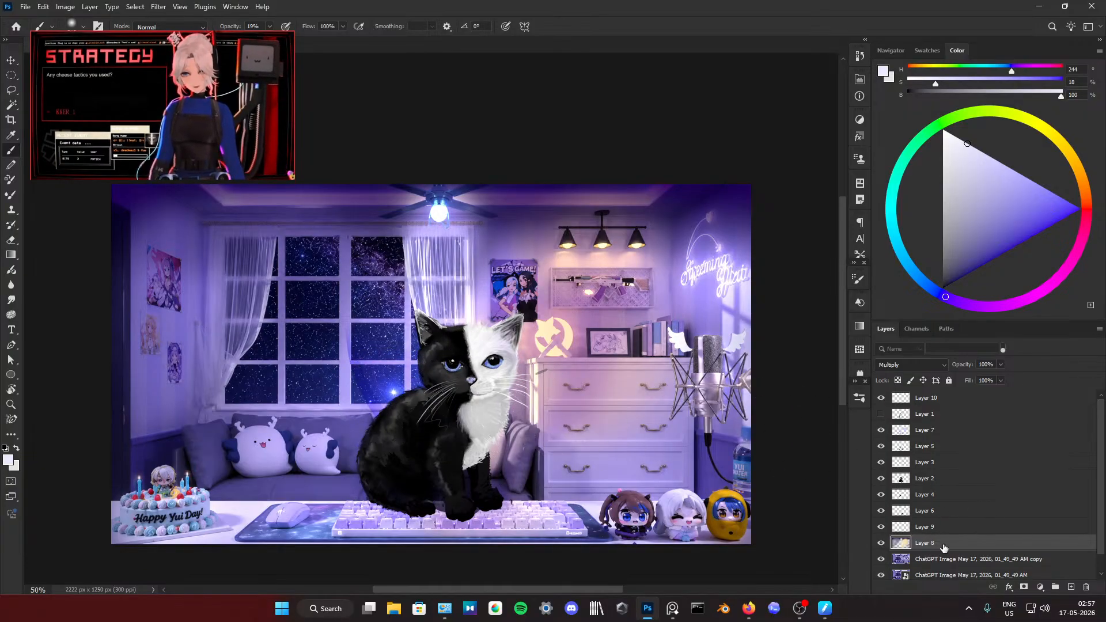
# Step: Examine the relit room as a whole and the area around the kitten
pyautogui.scroll(-5, 285, 339)
pyautogui.scroll(7, 285, 340)
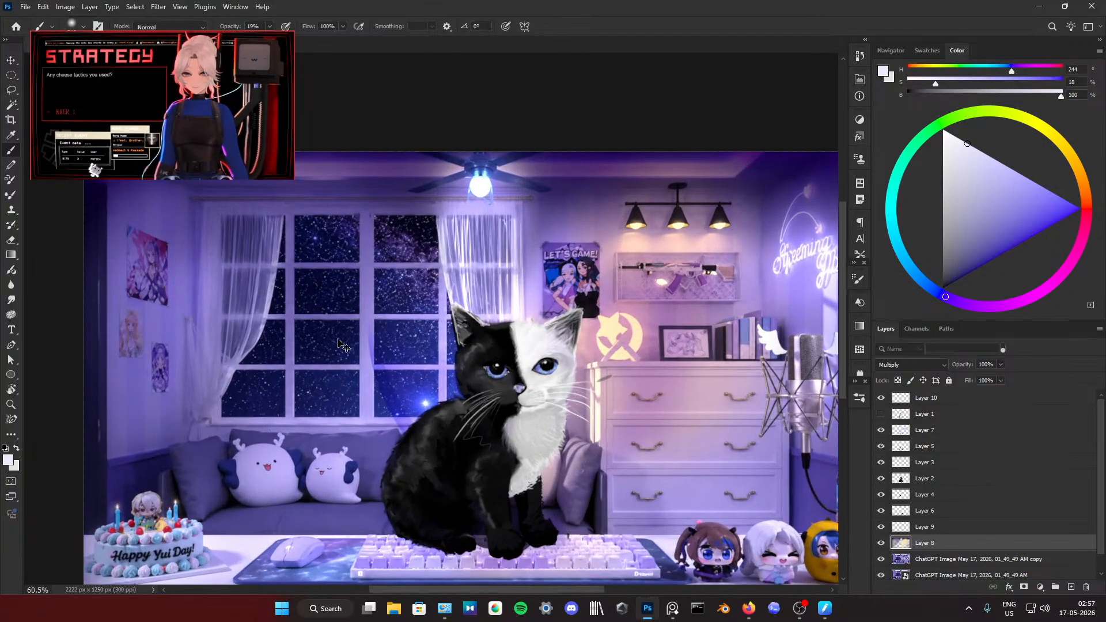
pyautogui.hscroll(-3, 317, 341)
pyautogui.scroll(-6, 419, 350)
pyautogui.scroll(4, 536, 354)
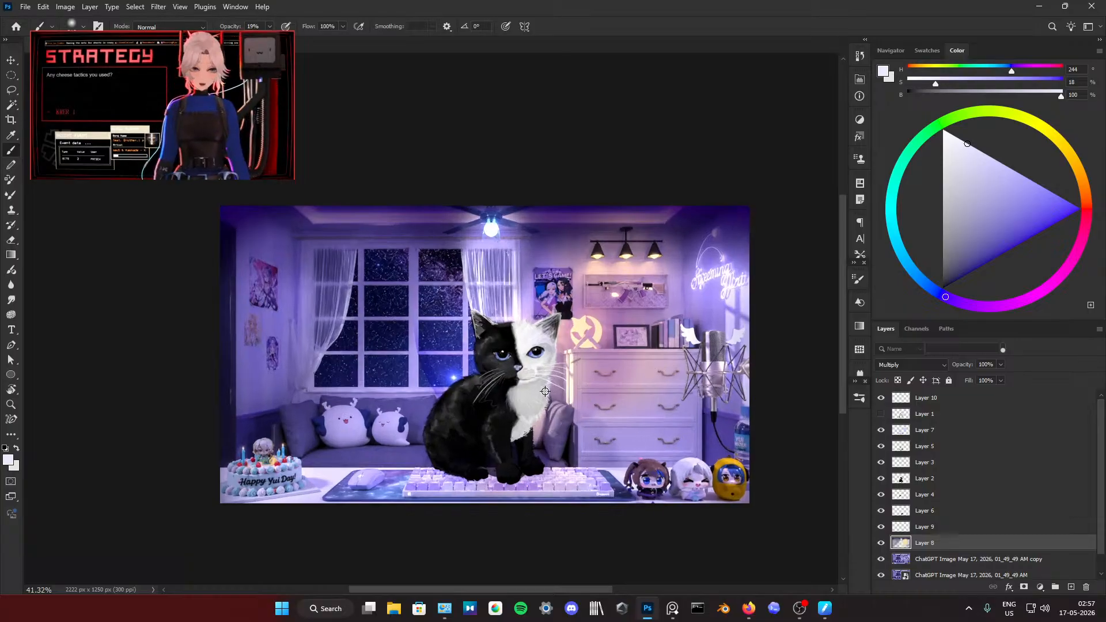
pyautogui.scroll(-3, 583, 365)
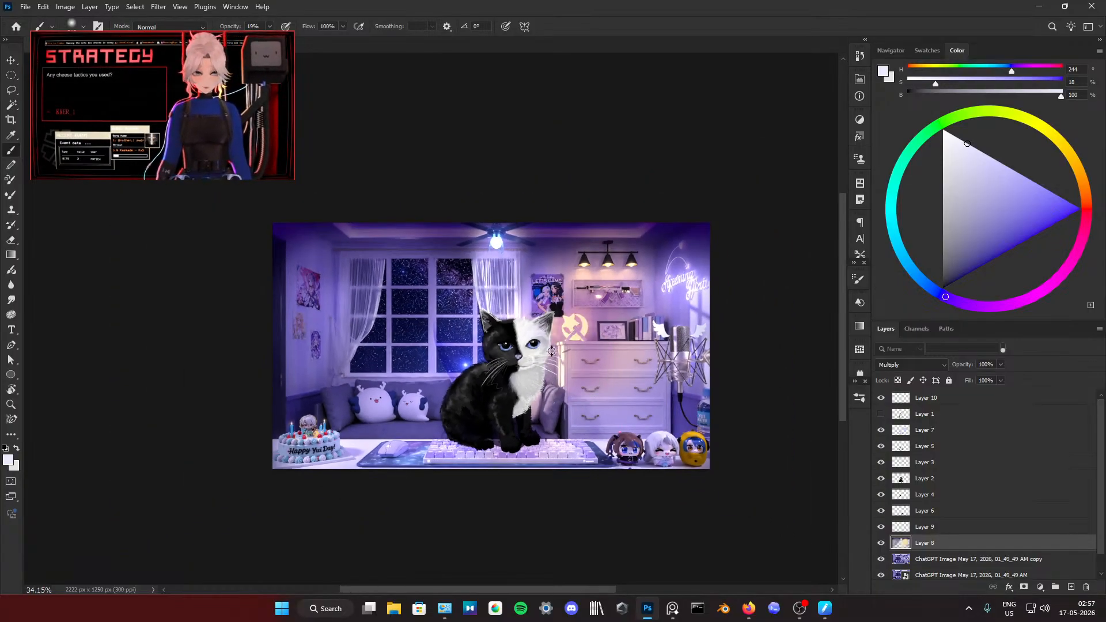
pyautogui.scroll(5, 582, 375)
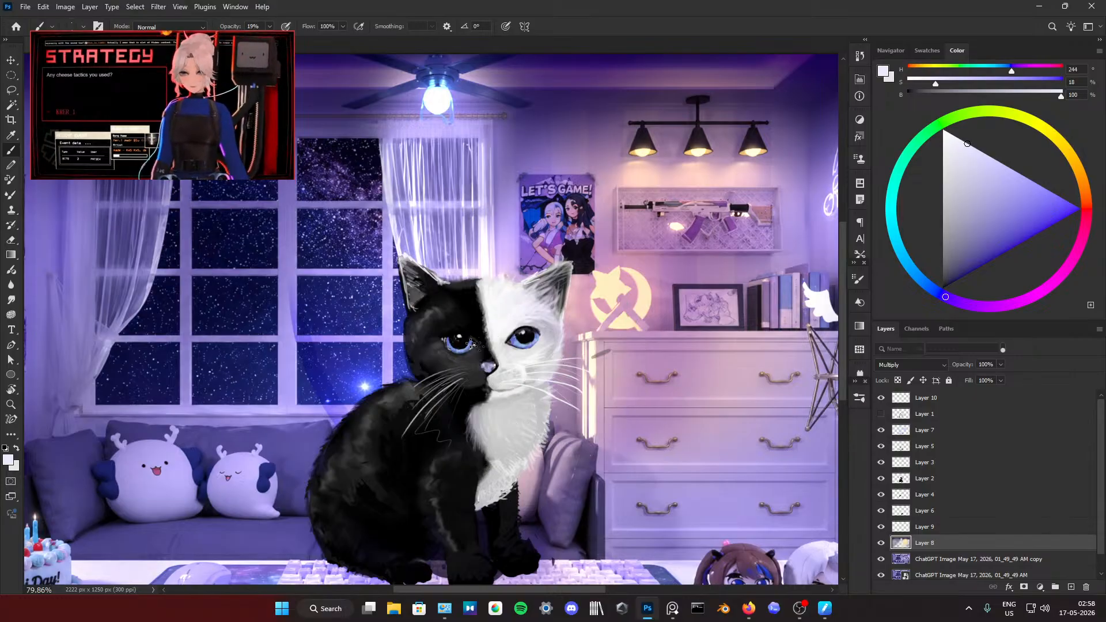
# Step: Check the filters available for Layer 2 and draw an elliptical selection around the kitten's head
pyautogui.click(161, 7)
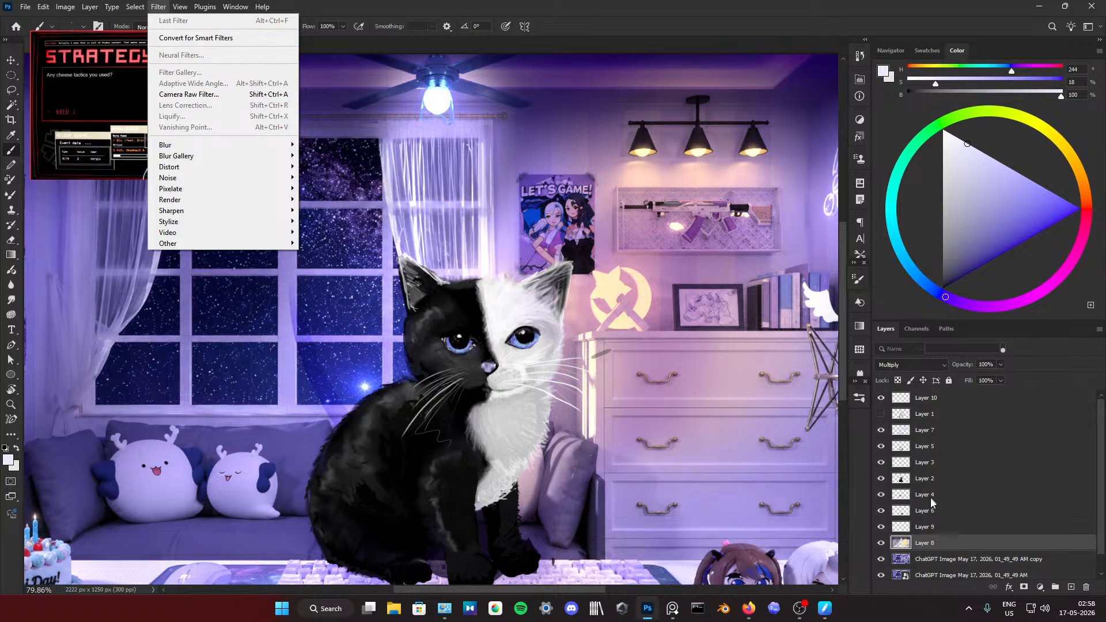
pyautogui.click(919, 481)
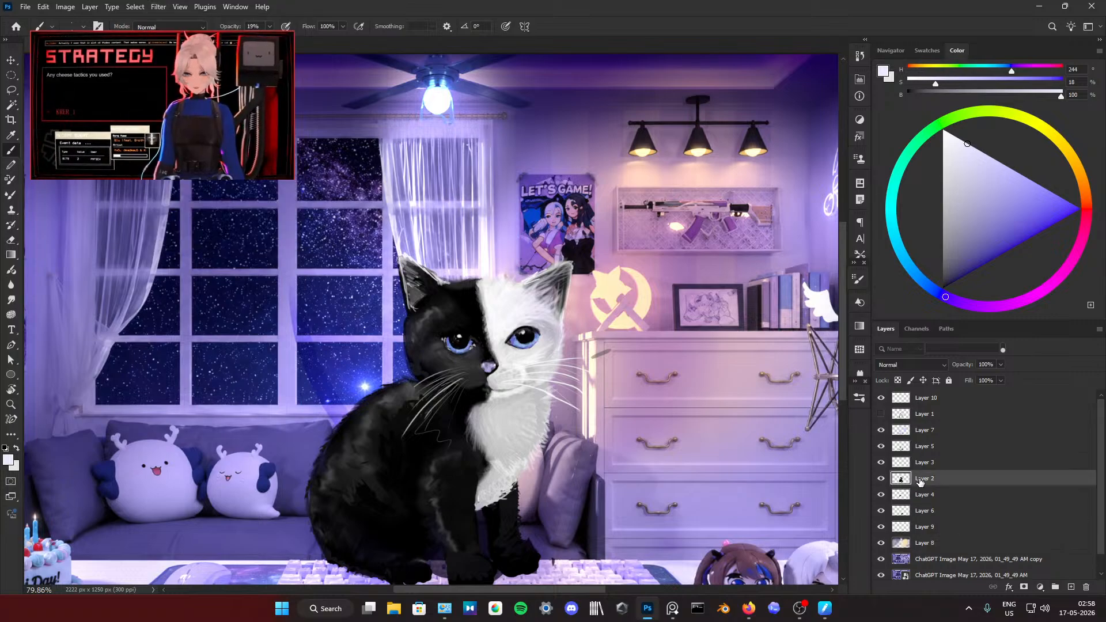
pyautogui.click(165, 7)
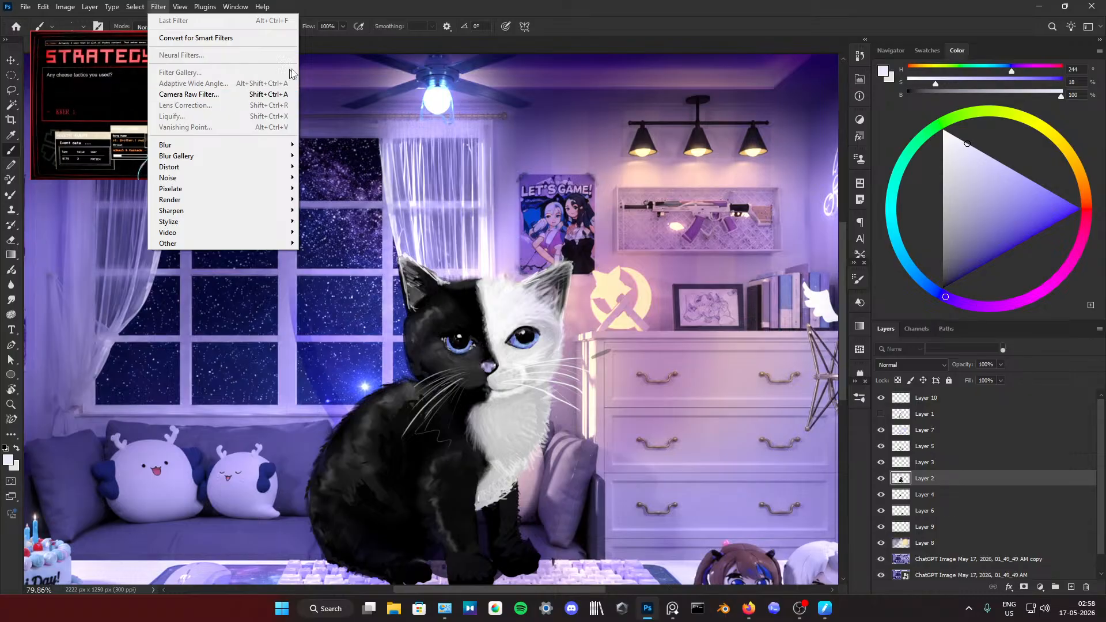
pyautogui.click(421, 3)
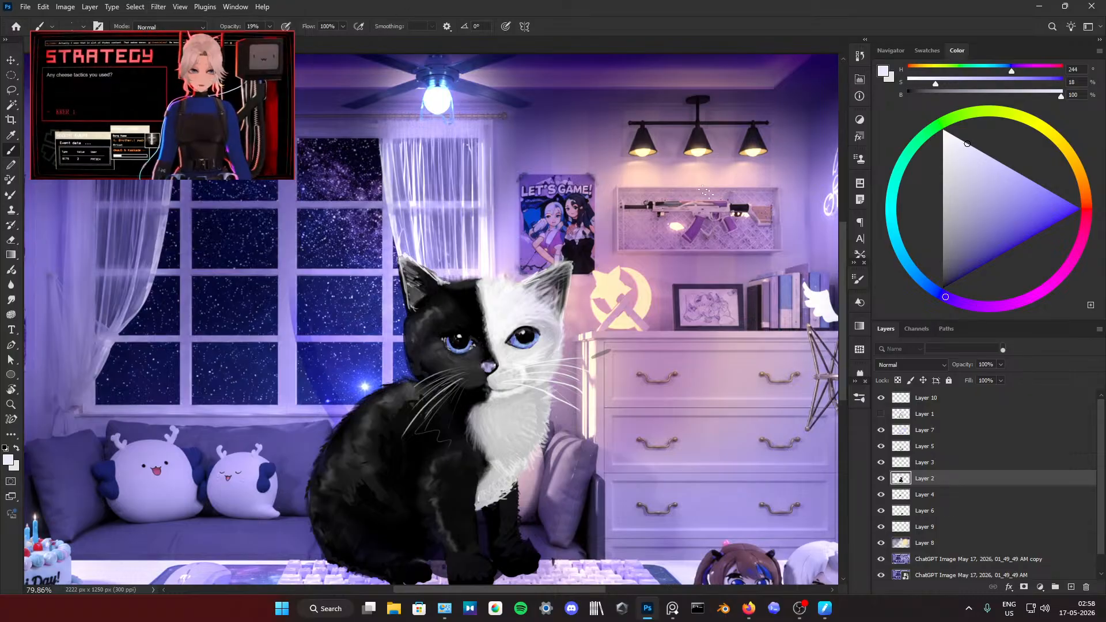
pyautogui.click(11, 75)
pyautogui.moveTo(396, 253); pyautogui.dragTo(571, 390)
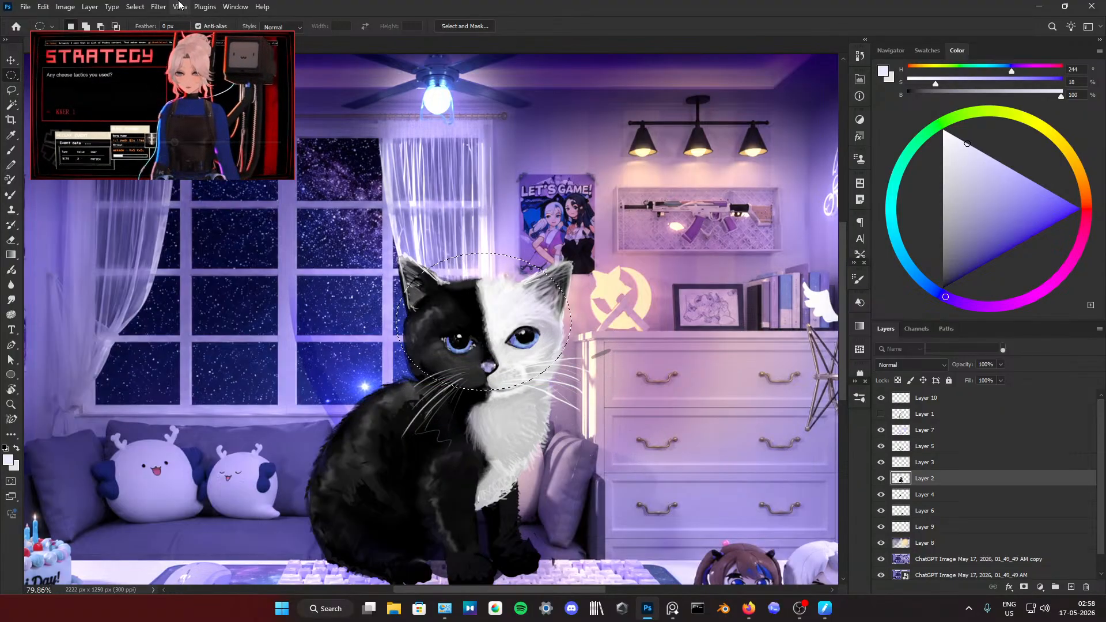
# Step: Check the filters available for the selection around the kitten's head and clear that selection
pyautogui.click(158, 7)
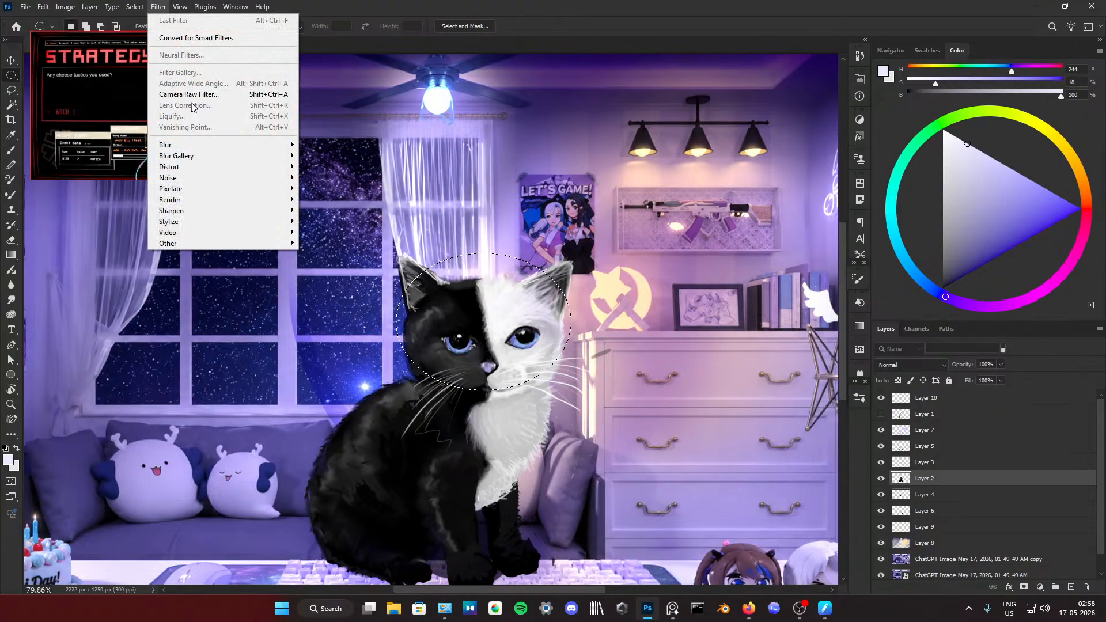
pyautogui.click(503, 237)
pyautogui.rightClick(537, 359)
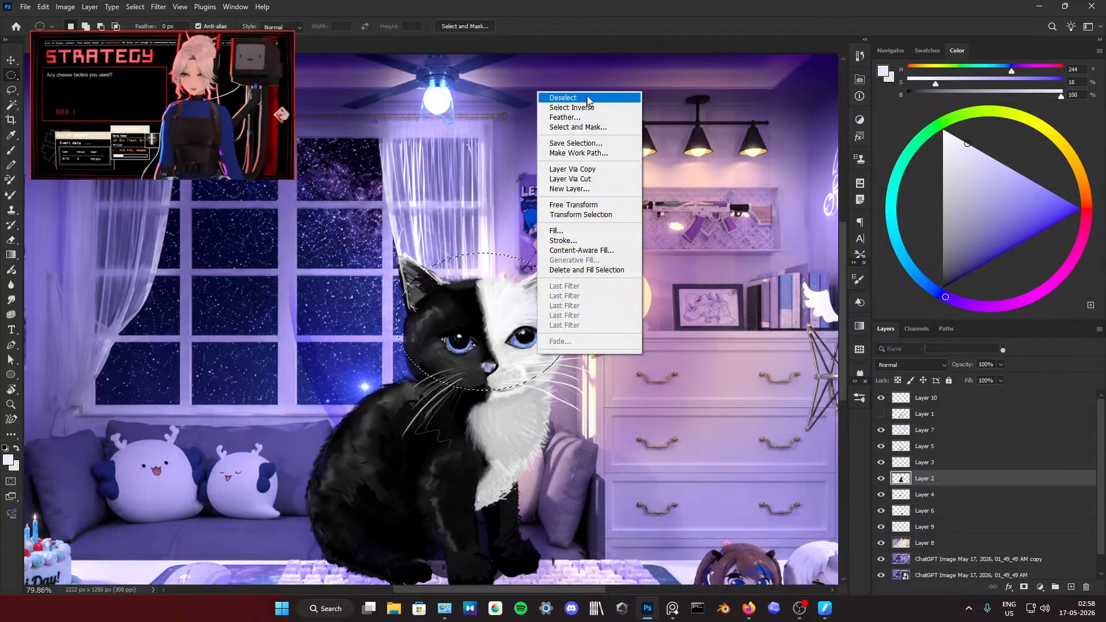
pyautogui.click(547, 102)
# Step: Check the filters available with a small elliptical selection around the eye on the white half, and deselect it
pyautogui.moveTo(496, 322); pyautogui.dragTo(556, 365)
pyautogui.click(159, 6)
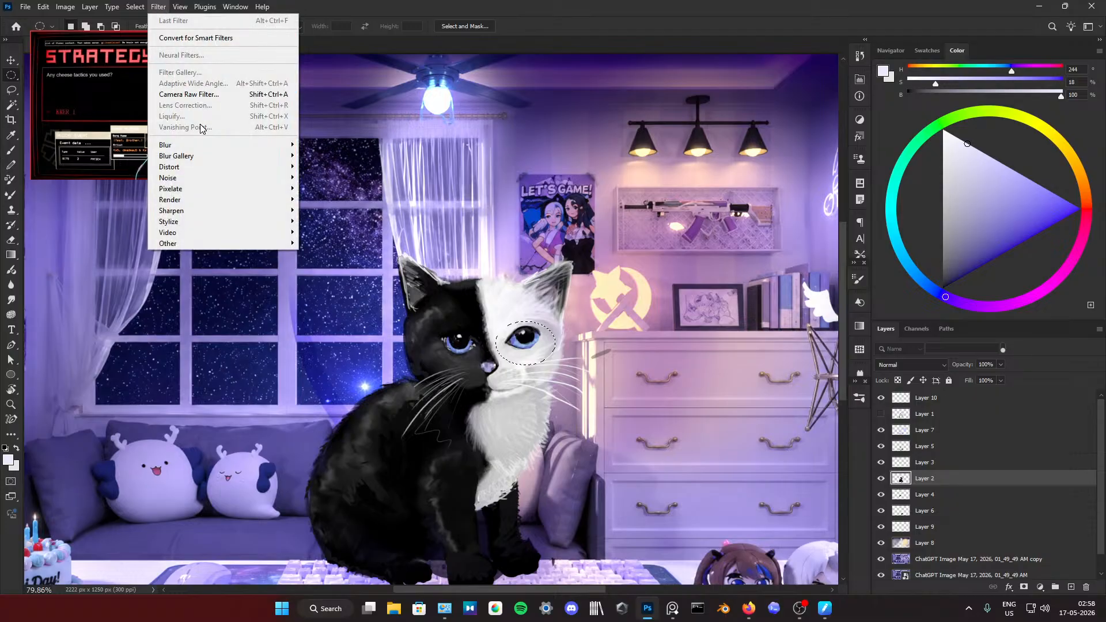
pyautogui.click(419, 123)
pyautogui.rightClick(645, 115)
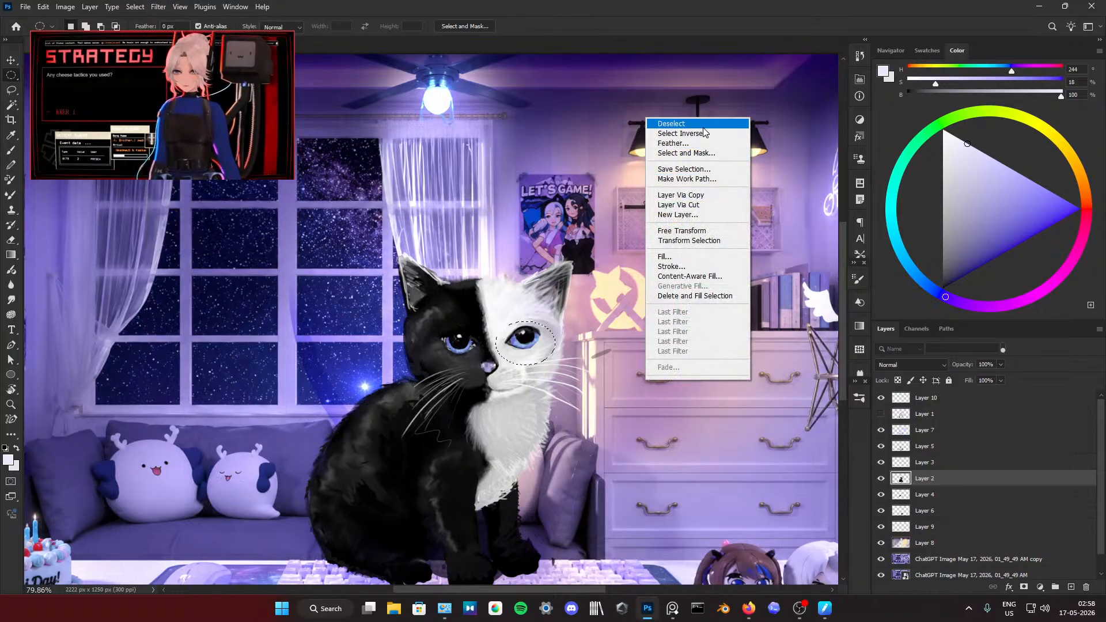
pyautogui.click(659, 121)
# Step: Make Layer 10 active and set up the hard round brush tip at a smaller size and 100% opacity
pyautogui.scroll(-5, 579, 294)
pyautogui.scroll(-2, 575, 312)
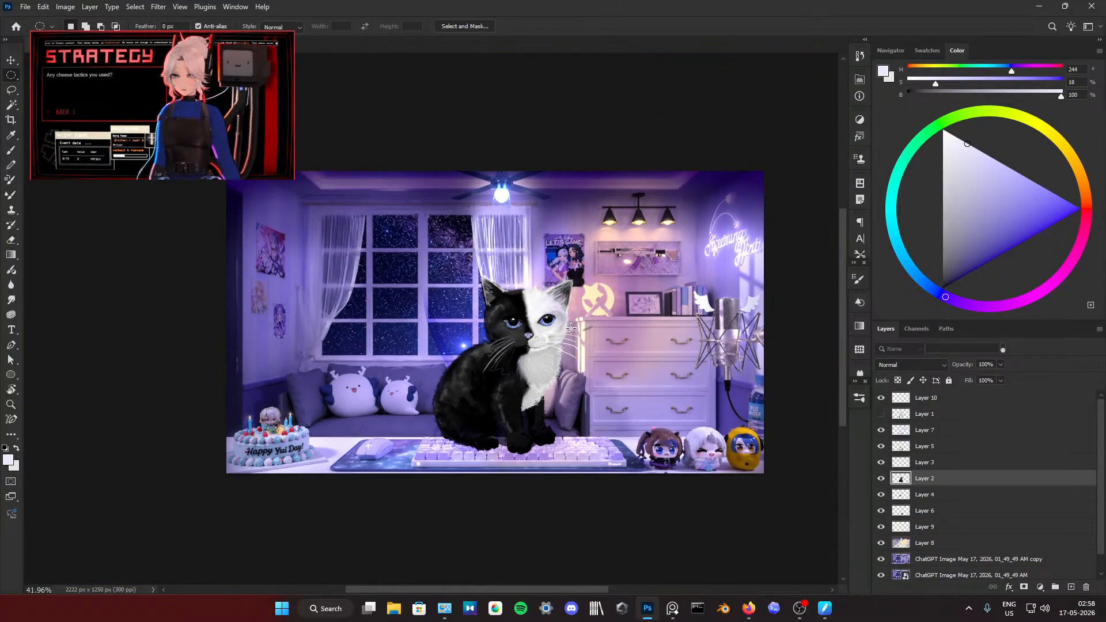
pyautogui.scroll(15, 570, 331)
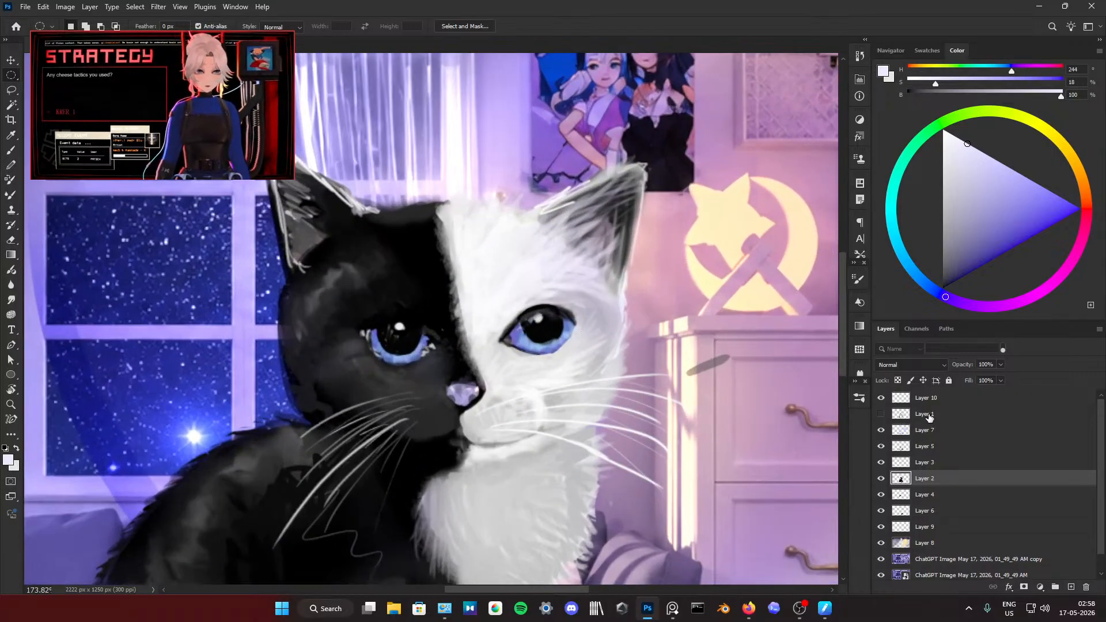
pyautogui.click(932, 403)
pyautogui.press('b')
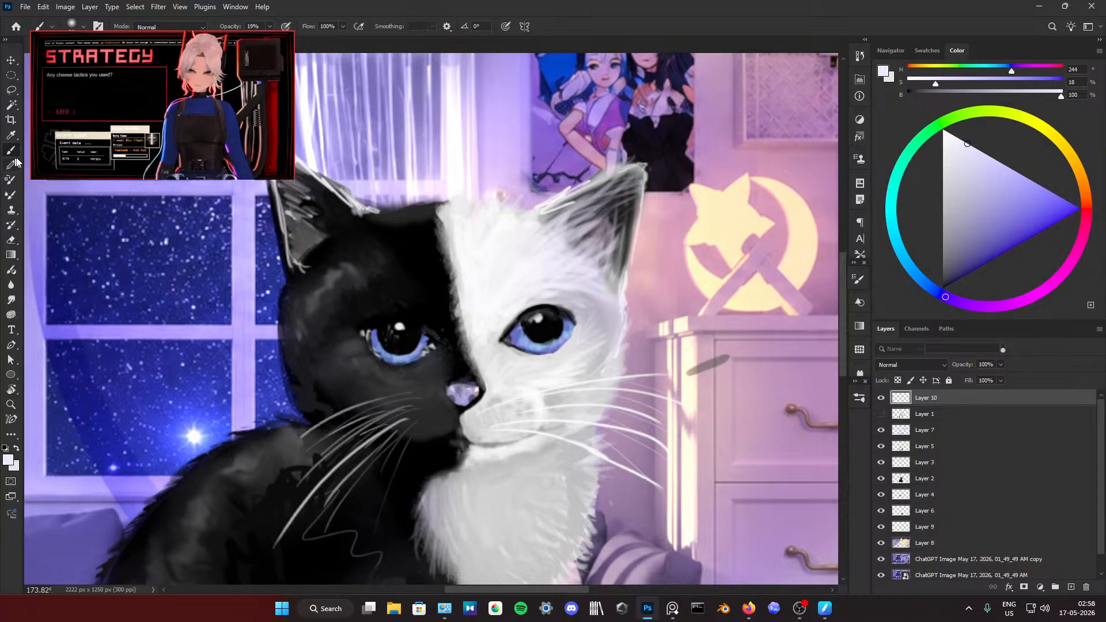
pyautogui.click(855, 281)
pyautogui.click(745, 298)
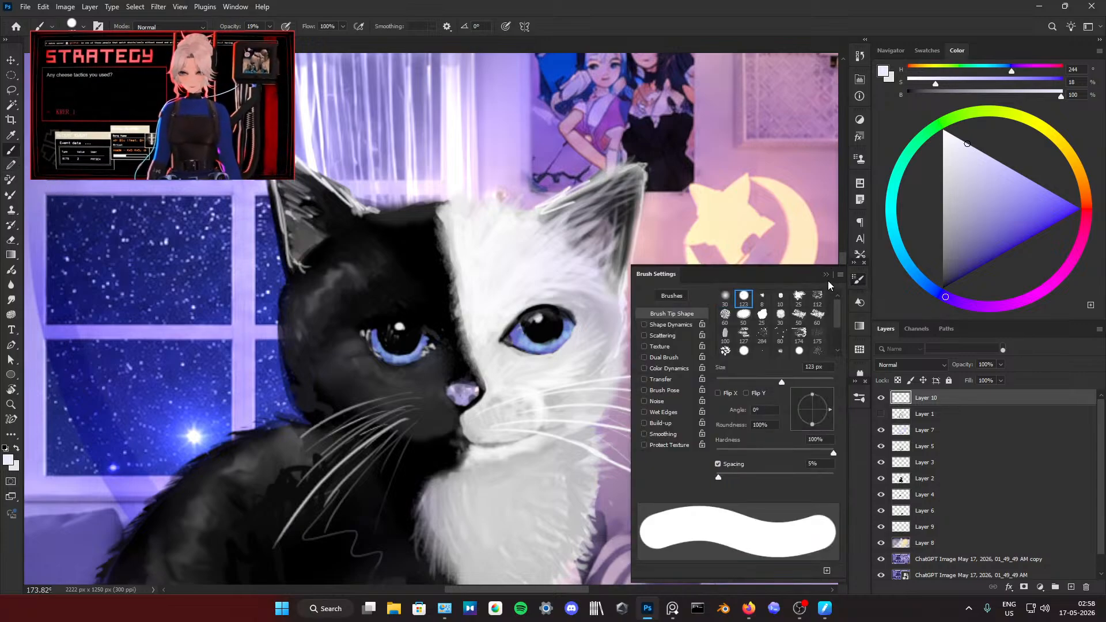
pyautogui.click(858, 280)
pyautogui.moveTo(551, 402); pyautogui.dragTo(498, 408)
pyautogui.moveTo(232, 27); pyautogui.dragTo(585, 84)
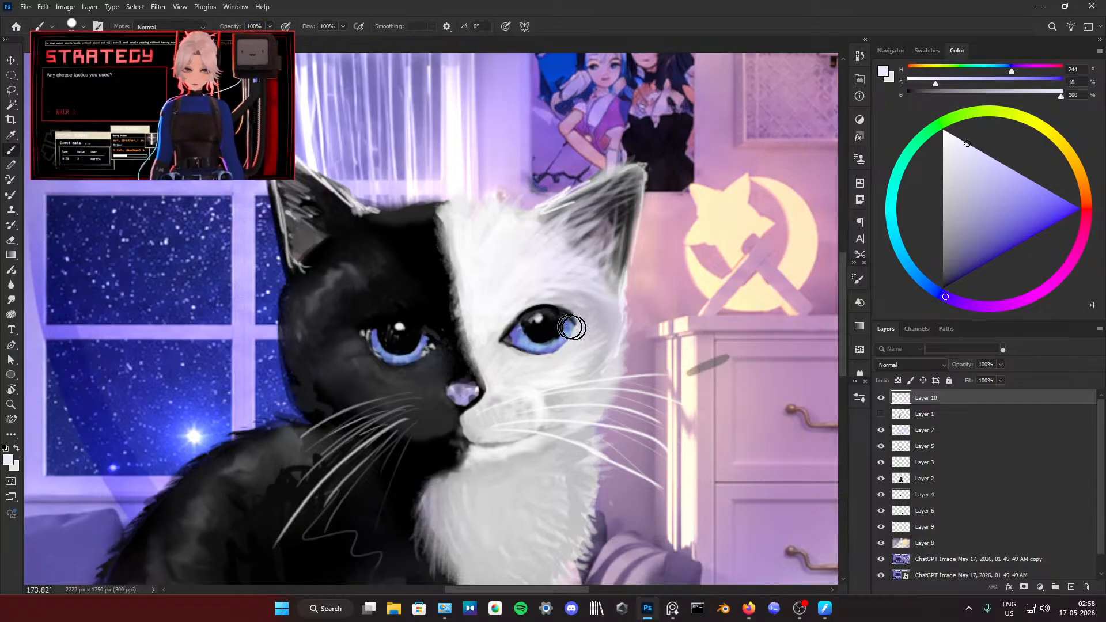
# Step: Sample blue from the eye on the kitten's white half and paint it along the lower edge of the iris
pyautogui.keyDown('alt'); pyautogui.click(499, 330); pyautogui.keyUp('alt')
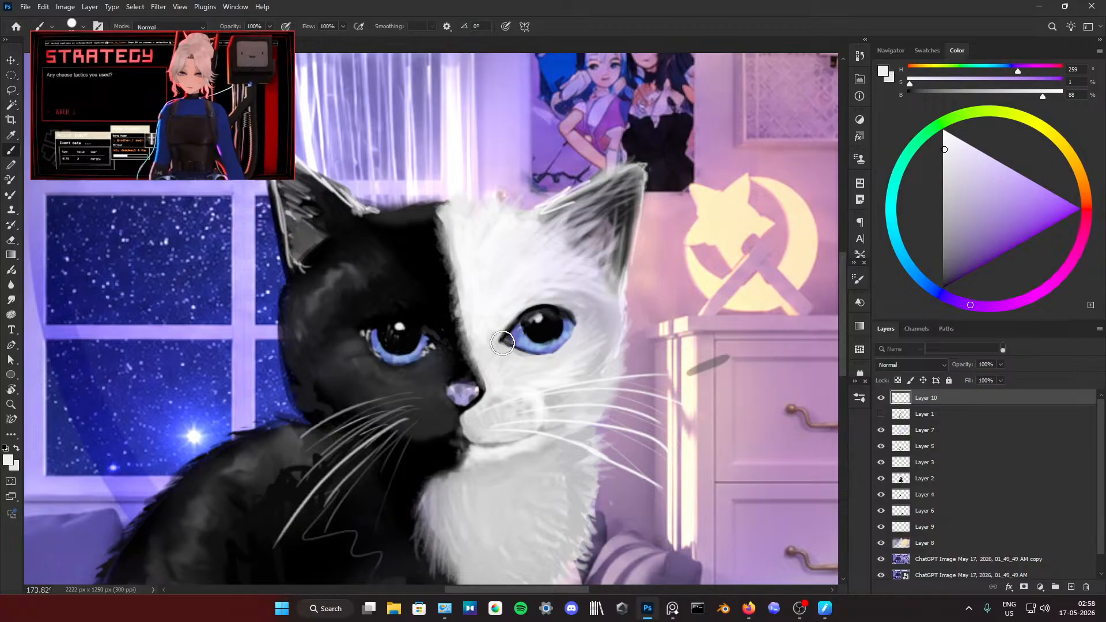
pyautogui.moveTo(545, 348); pyautogui.dragTo(535, 347)
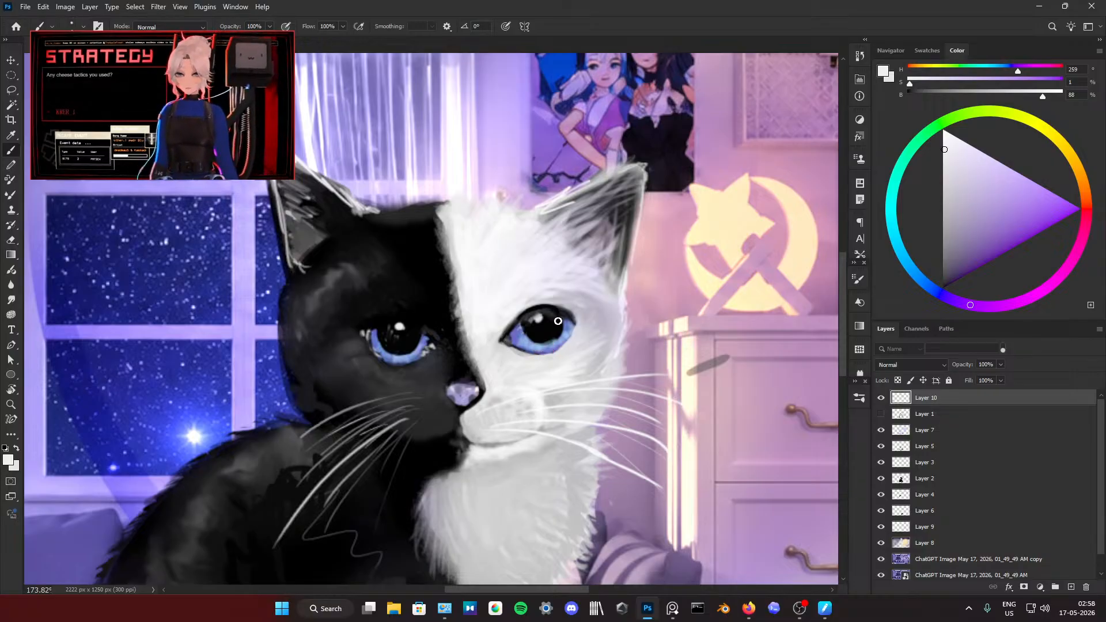
pyautogui.keyDown('alt'); pyautogui.click(516, 336); pyautogui.keyUp('alt')
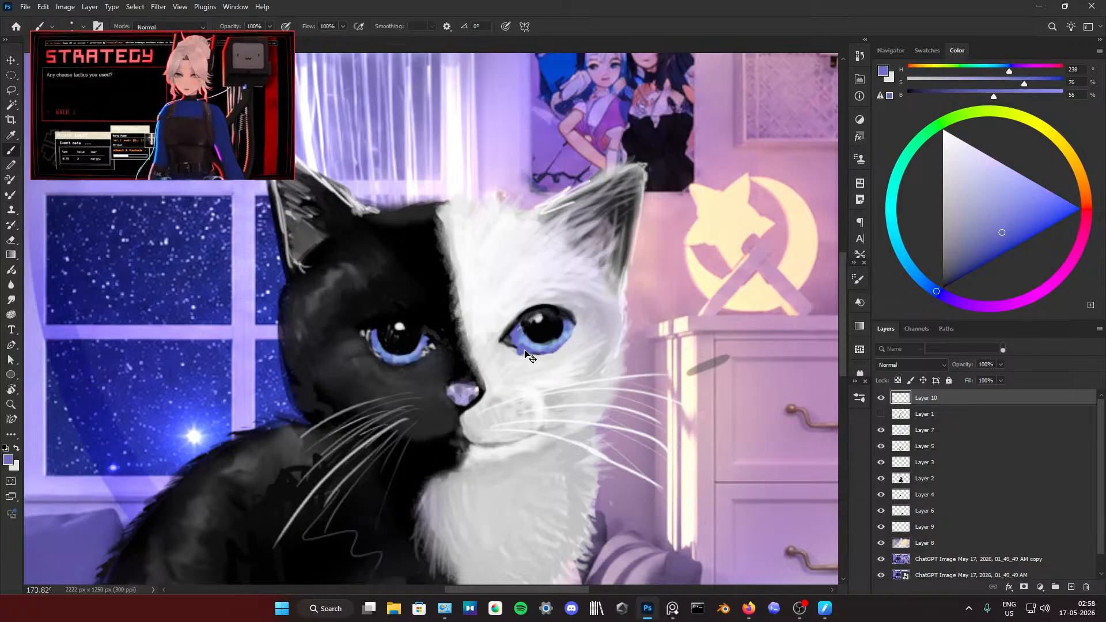
pyautogui.moveTo(518, 349)
pyautogui.mouseDown()
pyautogui.moveTo(541, 355)
pyautogui.moveTo(568, 341)
pyautogui.mouseUp()
# Step: Sample light grey from the fur and paint around the blue eye on the white half to clean up its outline
pyautogui.keyDown('alt'); pyautogui.click(565, 315); pyautogui.keyUp('alt')
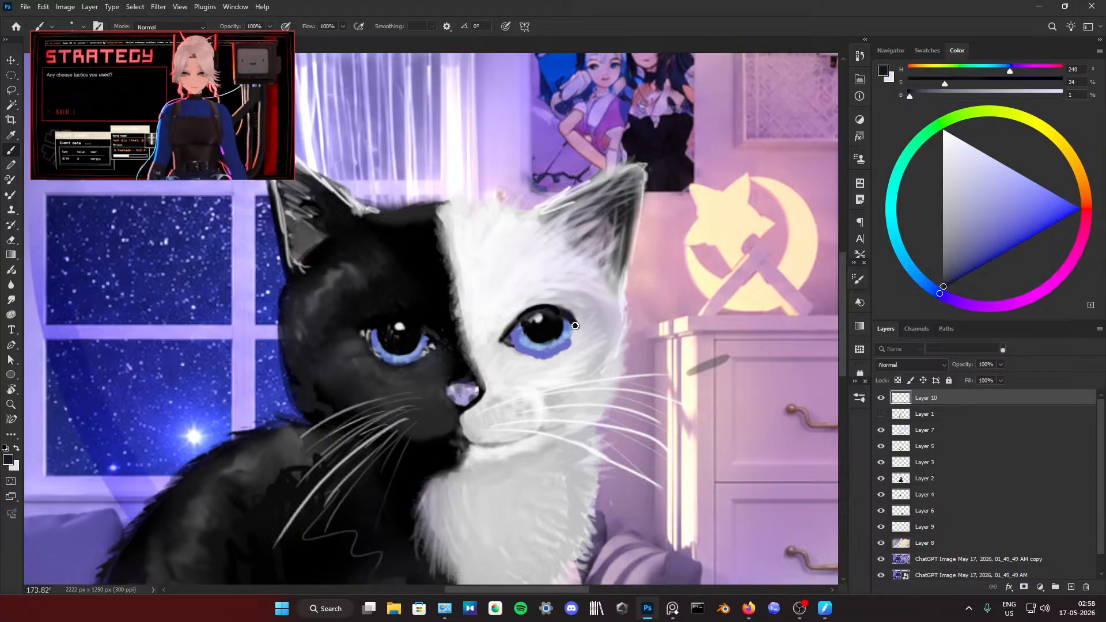
pyautogui.keyDown('alt'); pyautogui.click(585, 324); pyautogui.keyUp('alt')
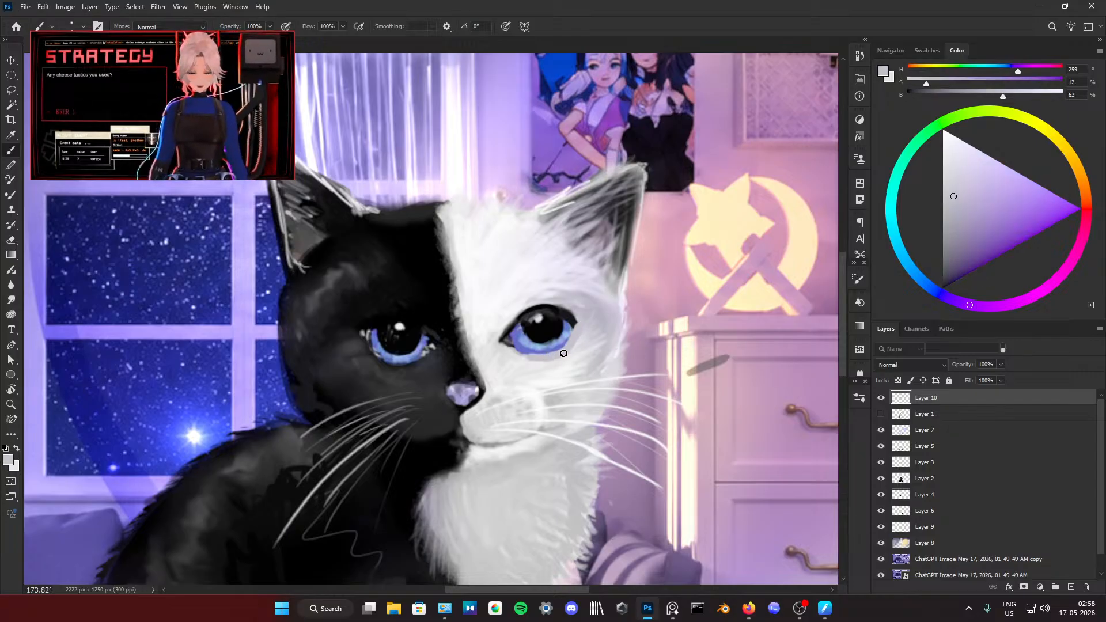
pyautogui.keyDown('alt'); pyautogui.click(541, 358); pyautogui.keyUp('alt')
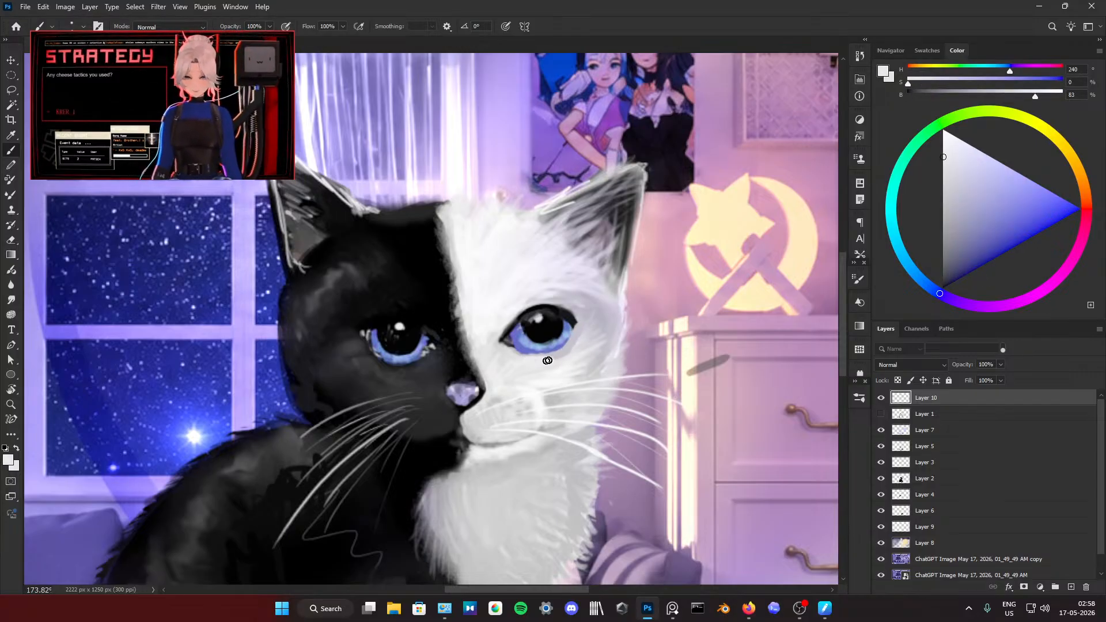
pyautogui.moveTo(568, 348); pyautogui.dragTo(507, 349)
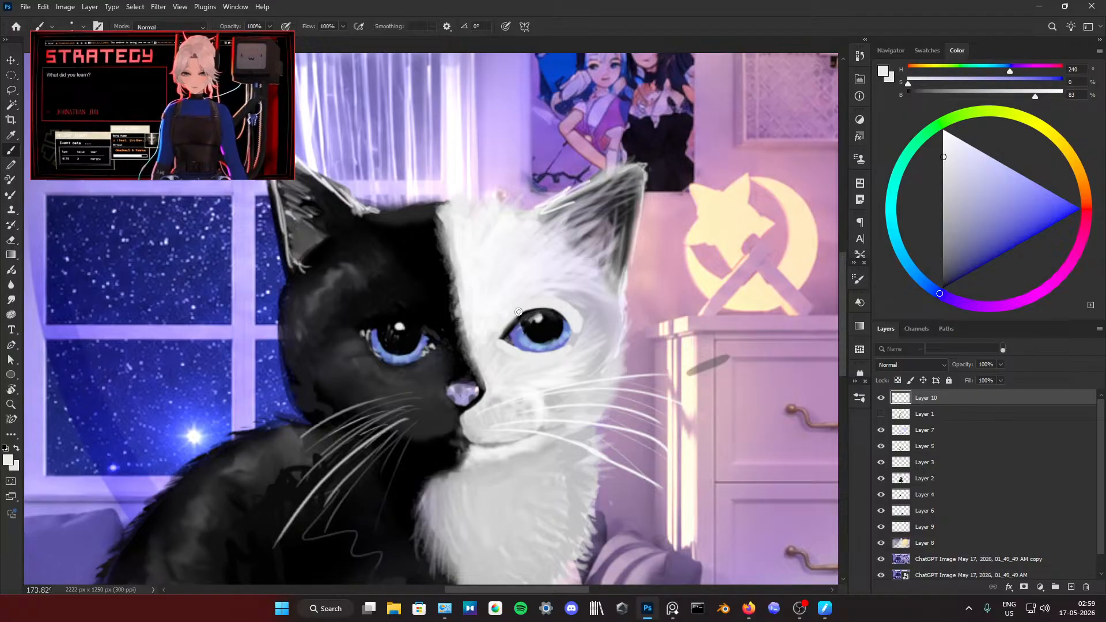
# Step: Draw an elliptical selection enclosing the eye on the kitten's white half
pyautogui.scroll(-5, 518, 312)
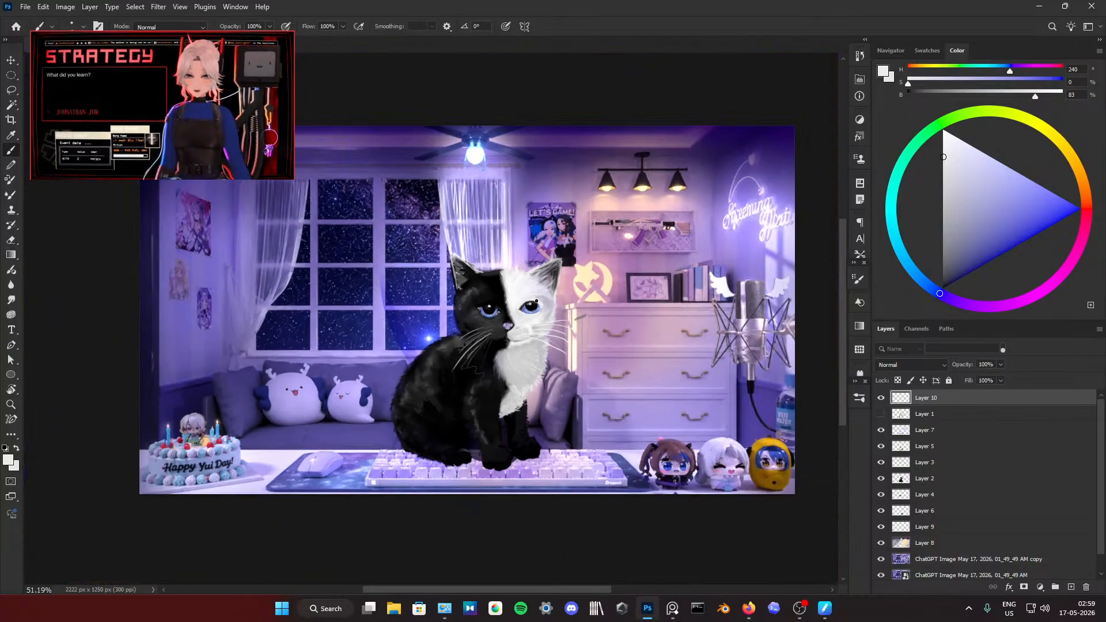
pyautogui.scroll(4, 533, 310)
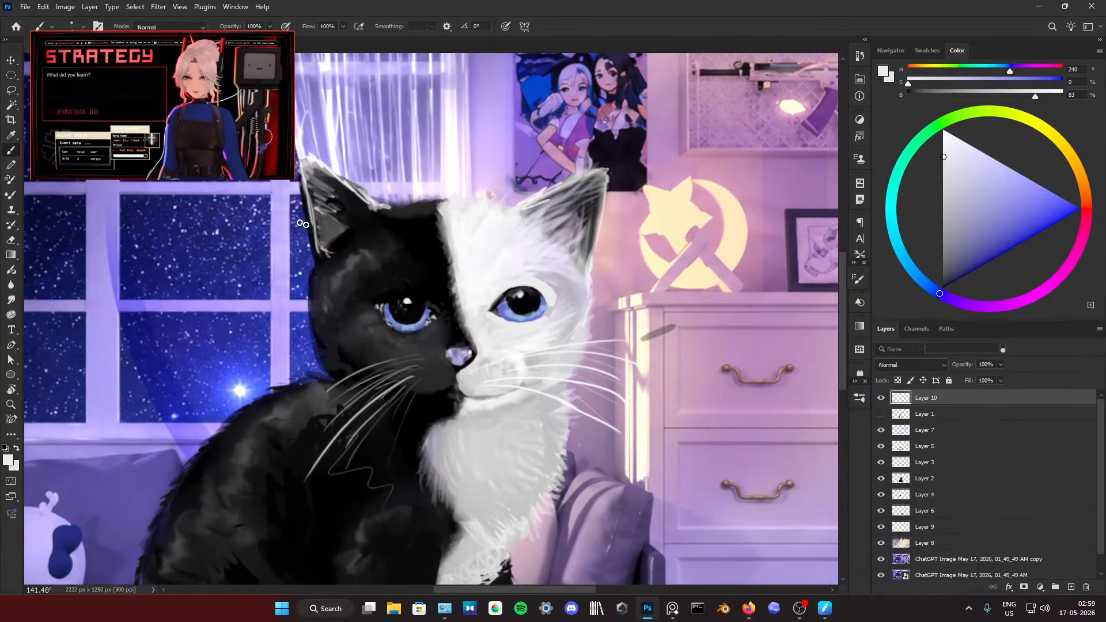
pyautogui.click(10, 78)
pyautogui.scroll(2, 444, 331)
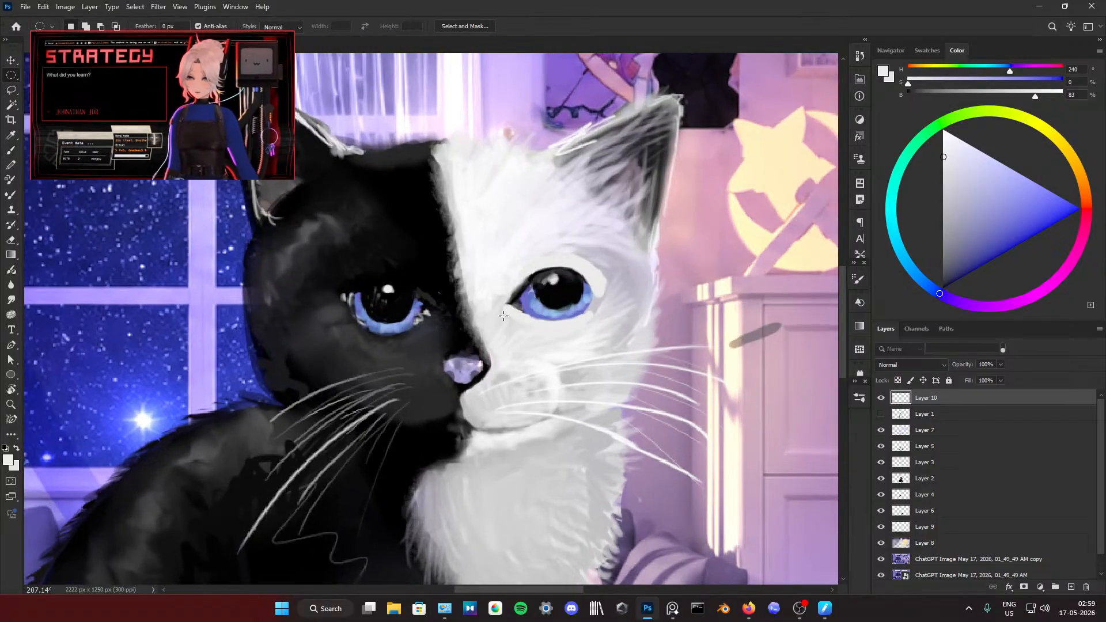
pyautogui.moveTo(499, 306); pyautogui.dragTo(502, 309)
pyautogui.moveTo(603, 328); pyautogui.dragTo(606, 330)
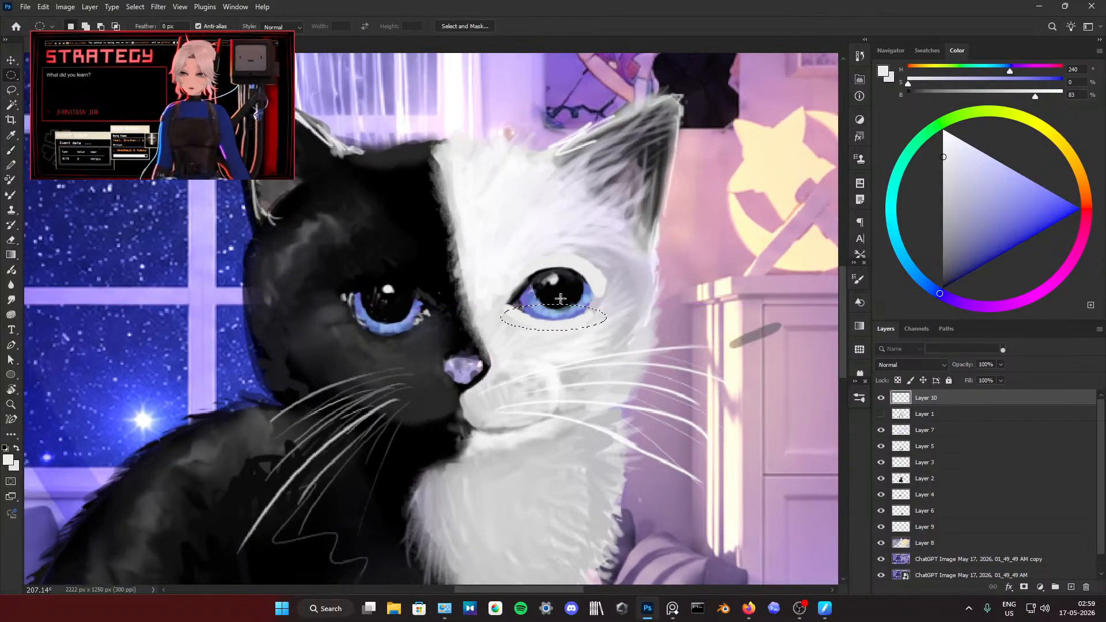
pyautogui.moveTo(501, 264); pyautogui.dragTo(568, 301)
# Step: Try to move the elliptically selected eye area on Layer 2 and on Layer 3
pyautogui.press('v')
pyautogui.click(917, 479)
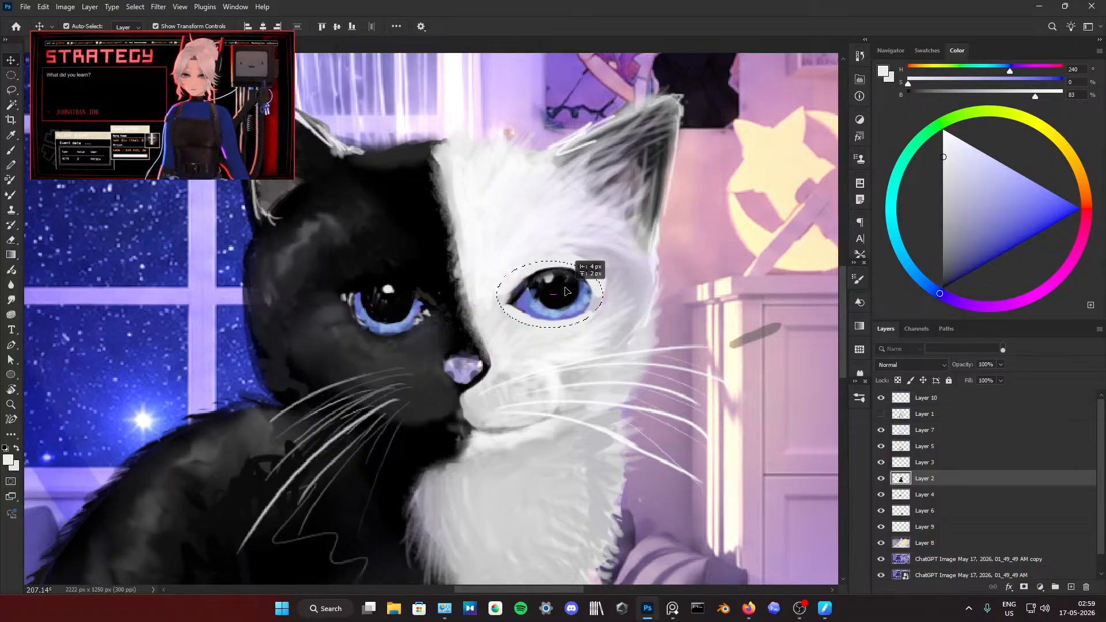
pyautogui.moveTo(568, 295); pyautogui.dragTo(567, 295)
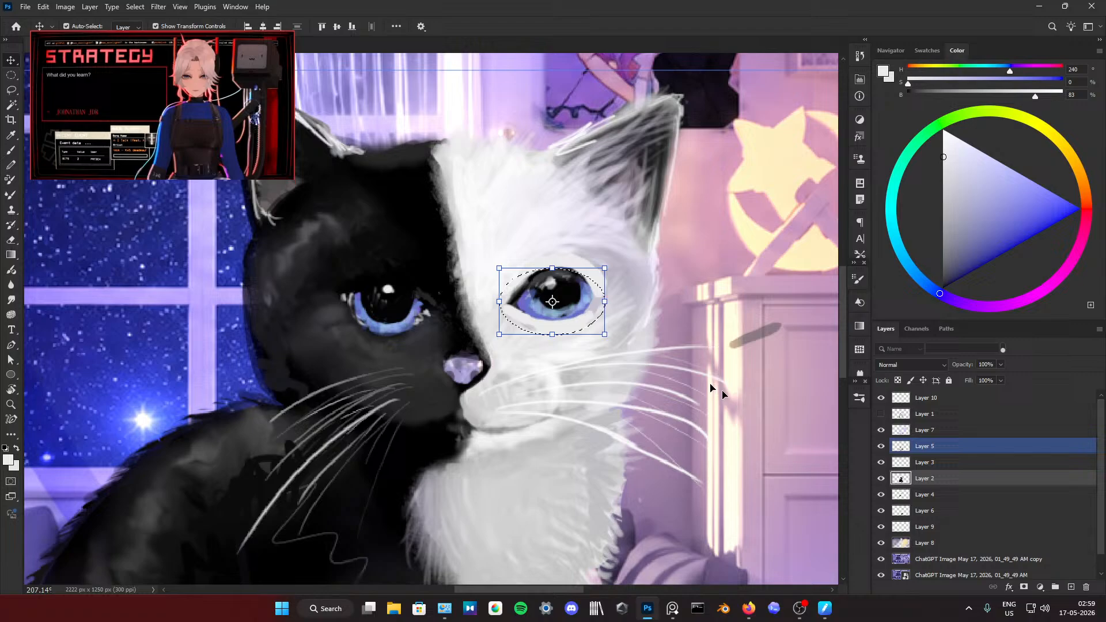
pyautogui.click(914, 464)
pyautogui.click(573, 293)
pyautogui.click(547, 223)
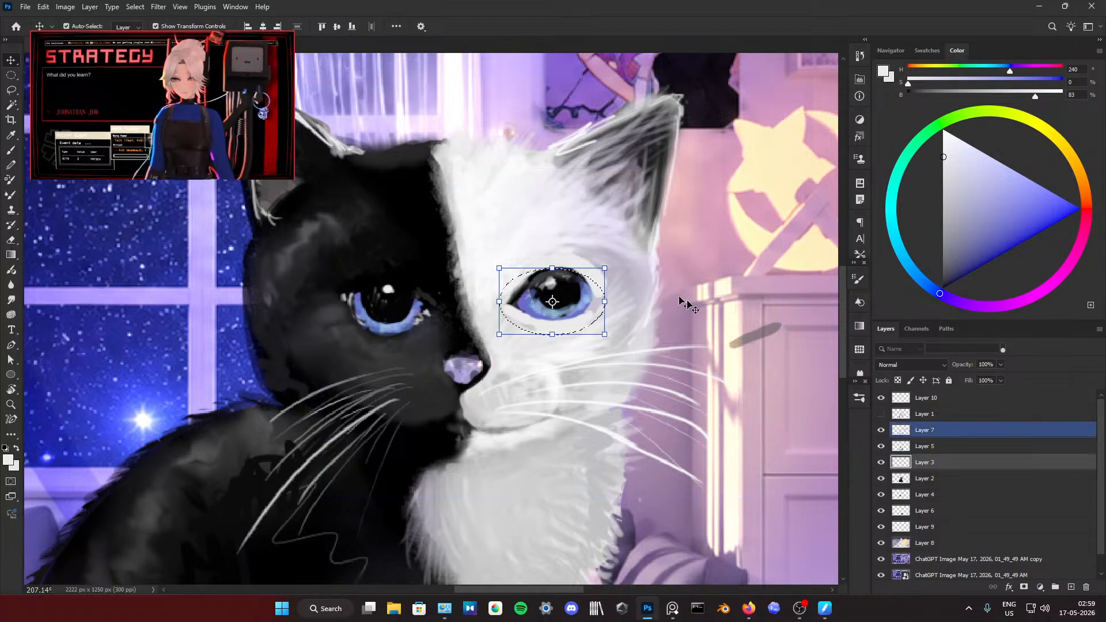
pyautogui.click(570, 297)
pyautogui.click(550, 224)
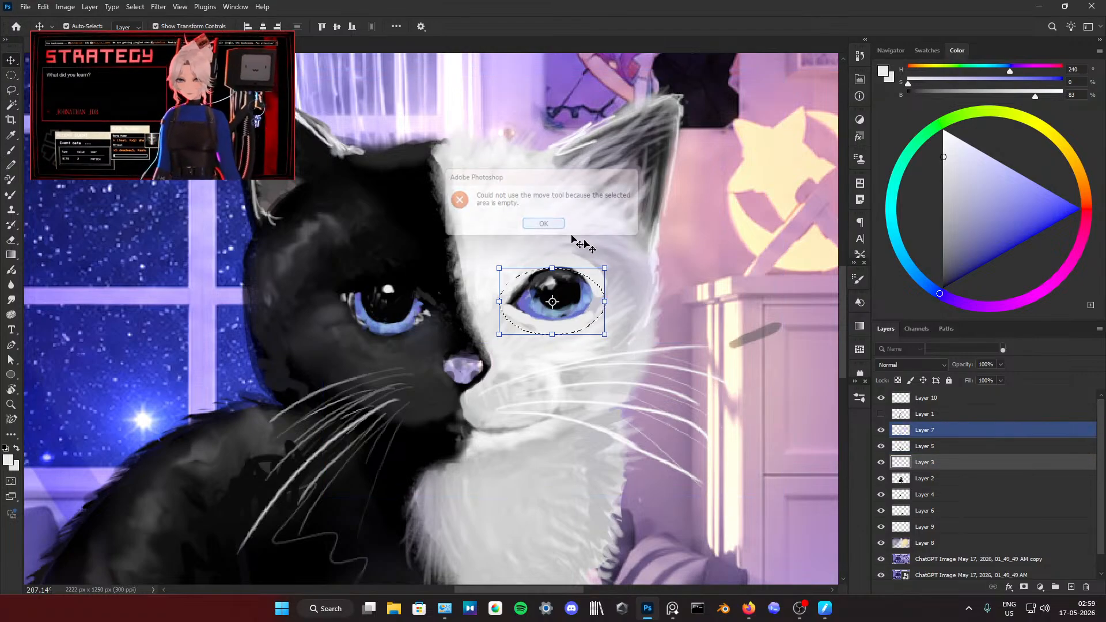
# Step: Try to move the selected eye area on Layer 5, undo the move and clear the selection
pyautogui.click(937, 446)
pyautogui.moveTo(566, 294); pyautogui.dragTo(565, 285)
pyautogui.click(931, 434)
pyautogui.hotkey('ctrl', 'z')
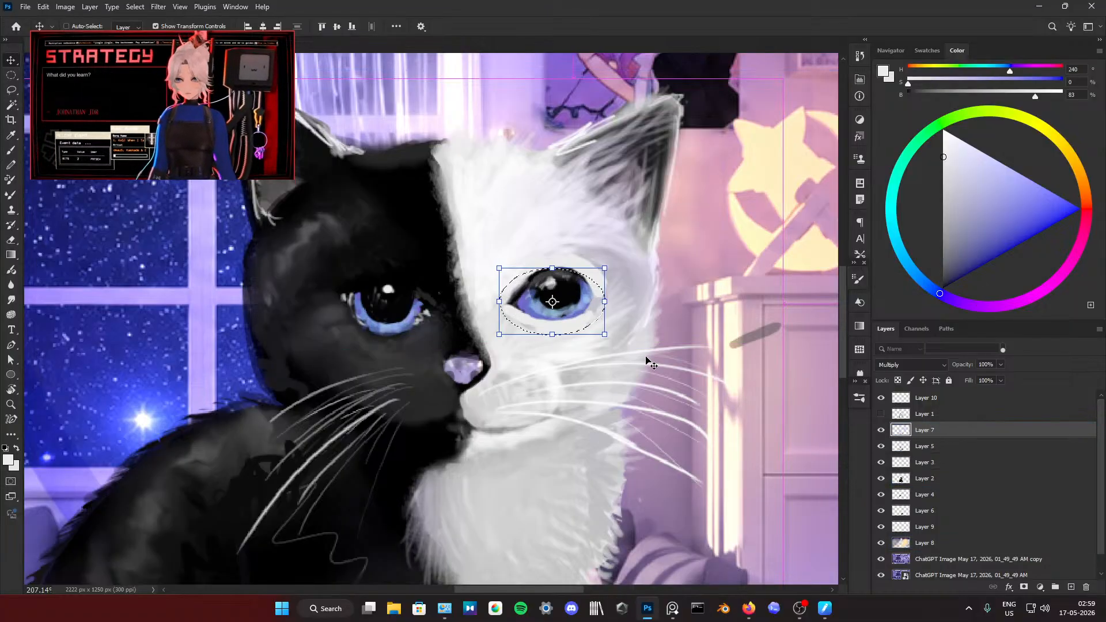
pyautogui.hotkey('ctrl', 'd')
pyautogui.keyDown('ctrl'); pyautogui.click(955, 478); pyautogui.keyUp('ctrl')
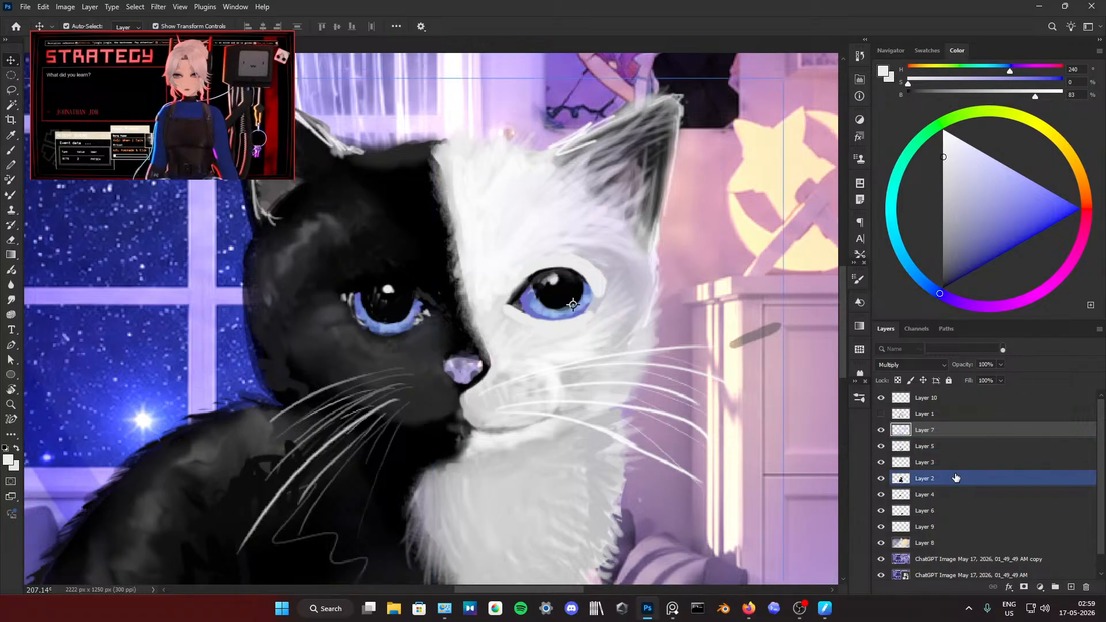
pyautogui.click(932, 399)
pyautogui.rightClick(931, 401)
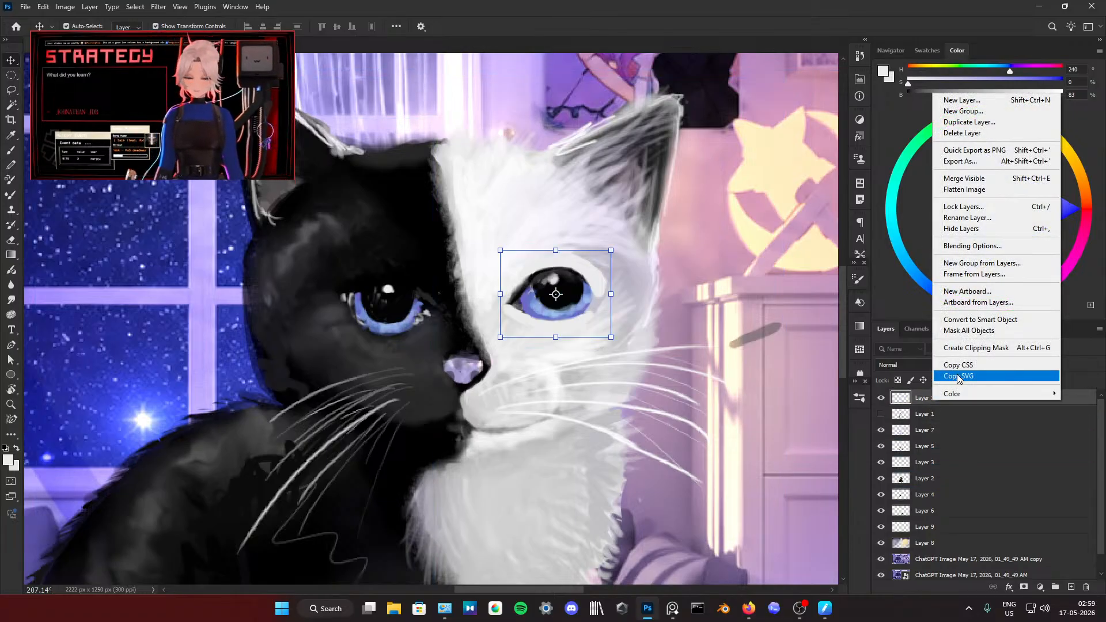
pyautogui.rightClick(910, 432)
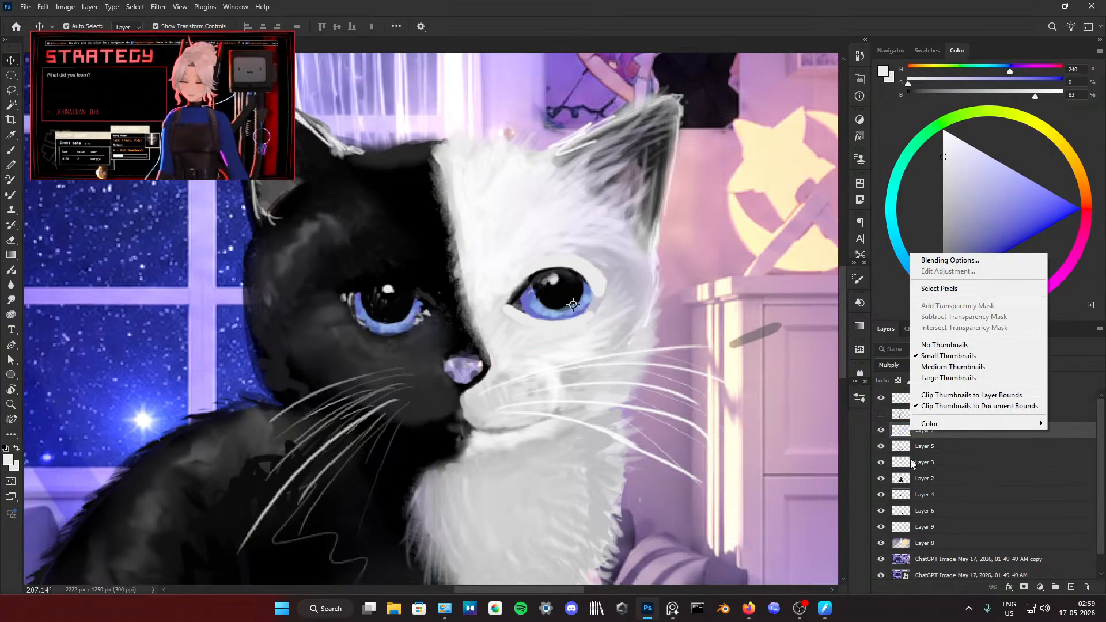
pyautogui.click(893, 436)
# Step: Add Layers 5, 3, 2, 4, 6, 9 and 8 to the layer selection alongside Layer 7
pyautogui.keyDown('ctrl'); pyautogui.click(914, 447); pyautogui.keyUp('ctrl')
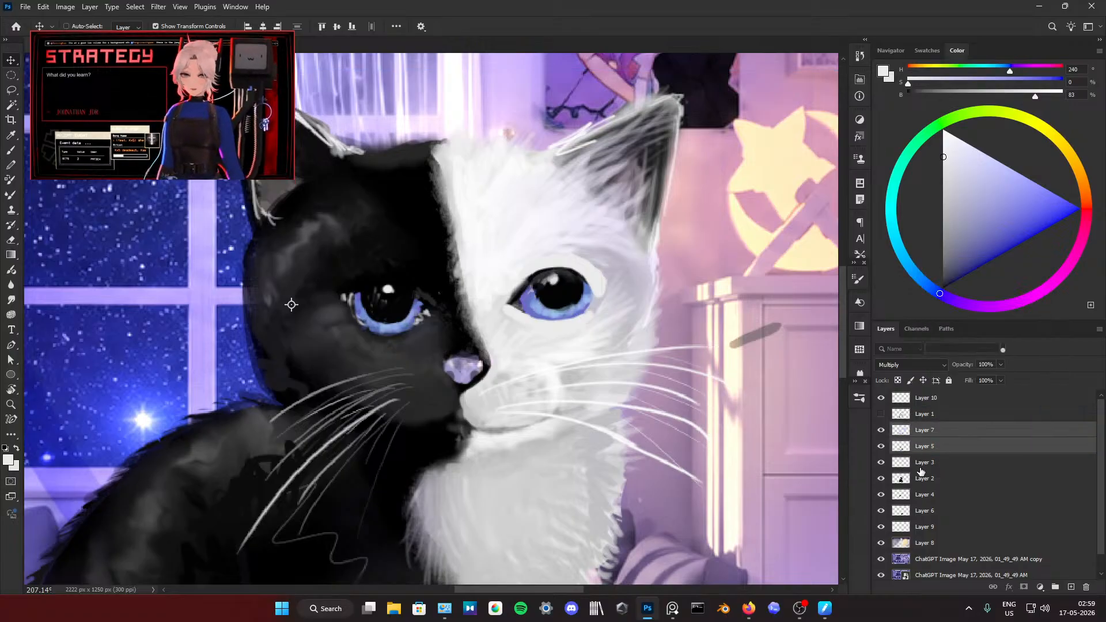
pyautogui.keyDown('ctrl'); pyautogui.click(921, 464); pyautogui.keyUp('ctrl')
pyautogui.keyDown('ctrl'); pyautogui.click(922, 480); pyautogui.keyUp('ctrl')
pyautogui.keyDown('ctrl'); pyautogui.click(925, 495); pyautogui.keyUp('ctrl')
pyautogui.keyDown('ctrl'); pyautogui.click(928, 510); pyautogui.keyUp('ctrl')
pyautogui.keyDown('ctrl'); pyautogui.click(932, 528); pyautogui.keyUp('ctrl')
pyautogui.keyDown('ctrl'); pyautogui.click(934, 545); pyautogui.keyUp('ctrl')
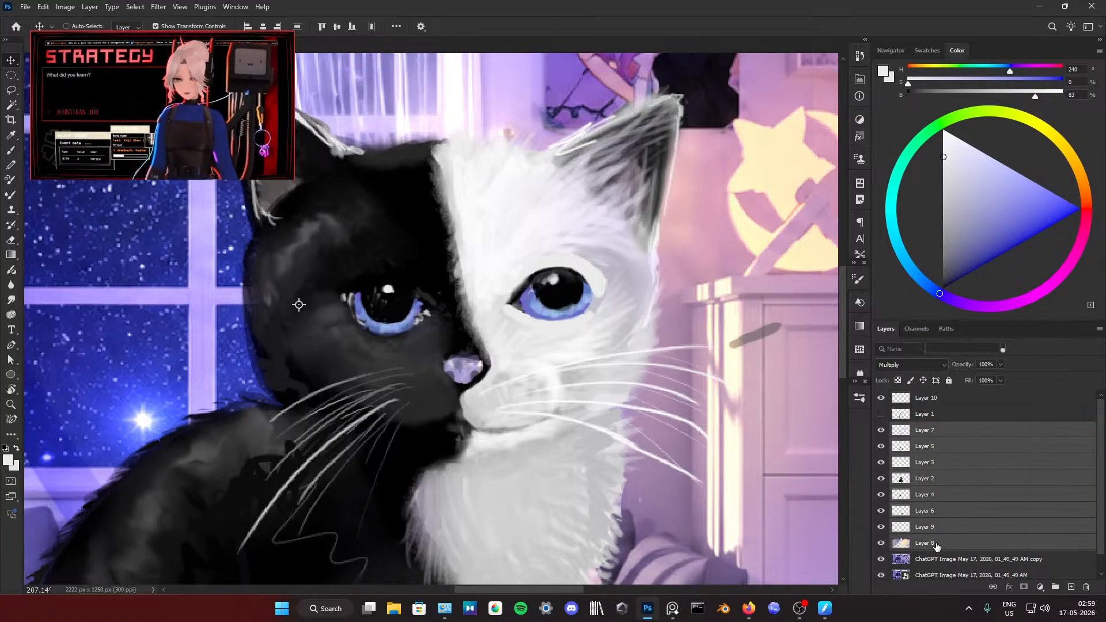
# Step: Lasso the eye on the white half, try moving it downward across the selected layers, and undo the move
pyautogui.click(10, 89)
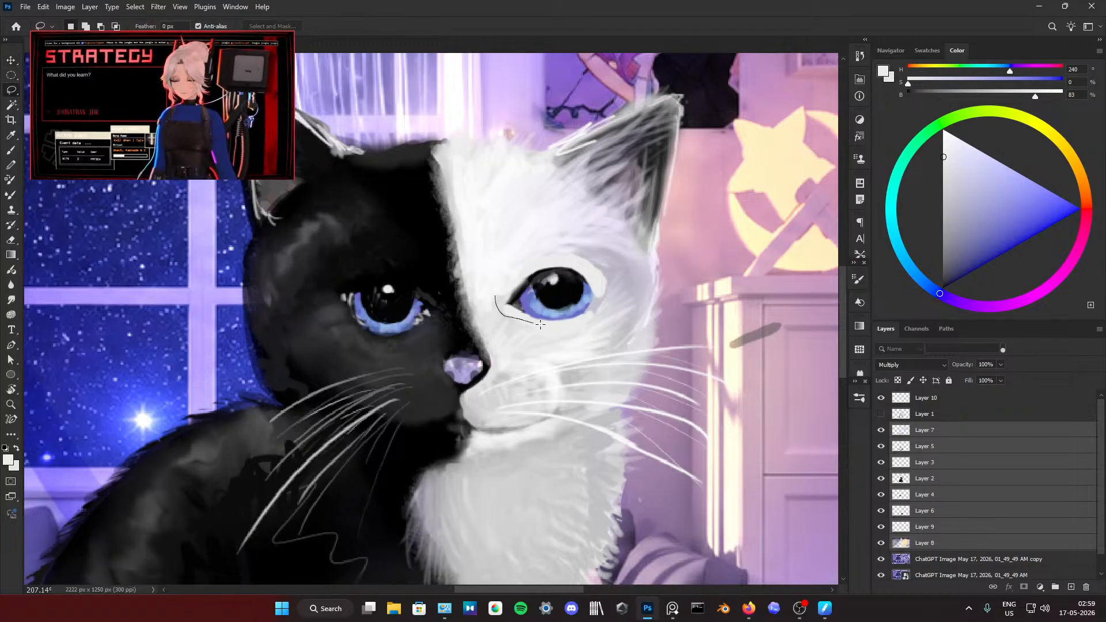
pyautogui.click(8, 61)
pyautogui.moveTo(570, 286); pyautogui.dragTo(567, 297)
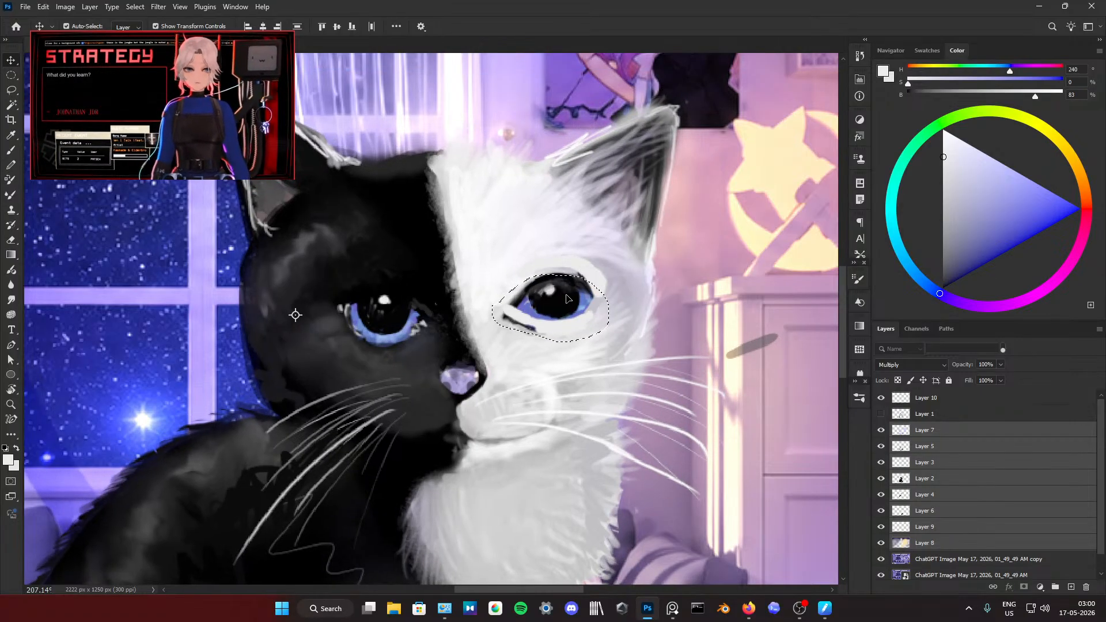
pyautogui.hotkey('ctrl', 'z')
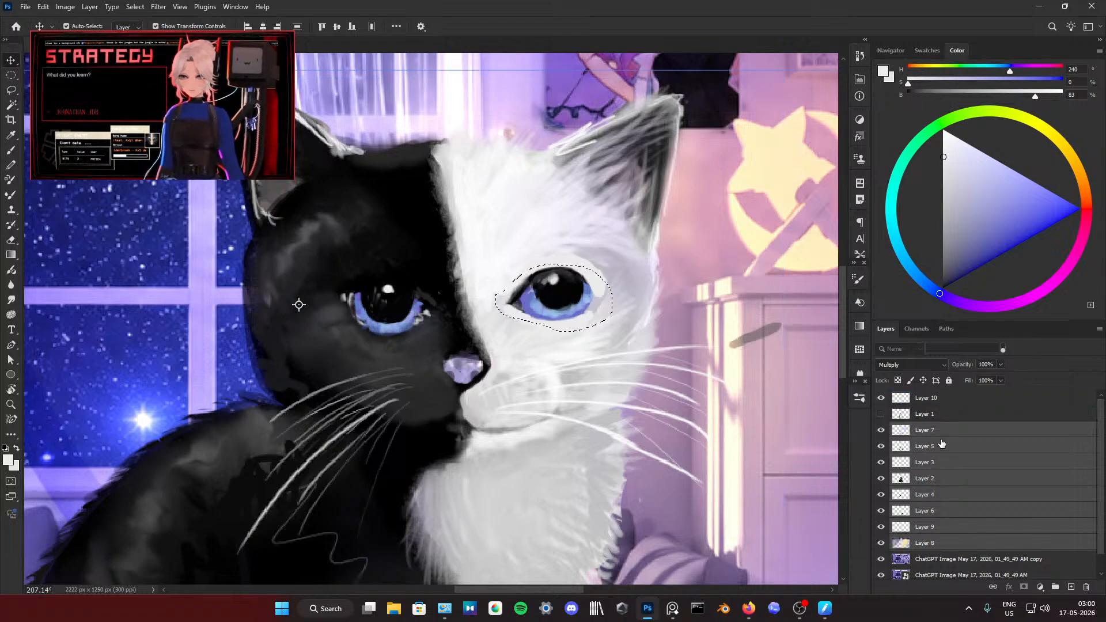
# Step: Try to move the selected eye area on Layer 7 and on Layer 2, and undo the move
pyautogui.click(924, 429)
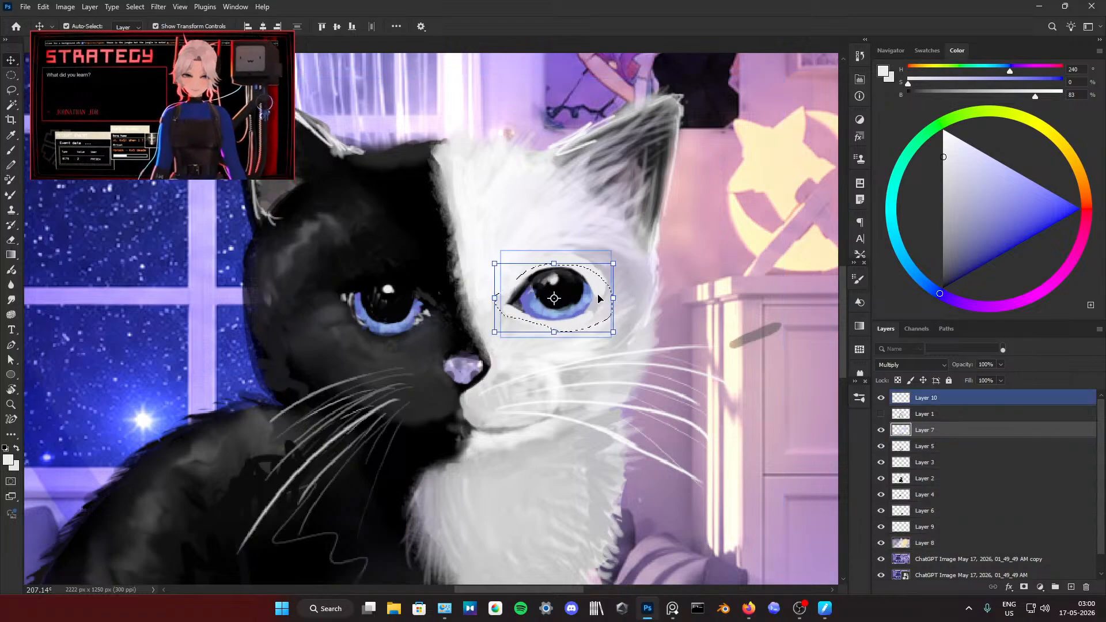
pyautogui.moveTo(598, 299); pyautogui.dragTo(591, 300)
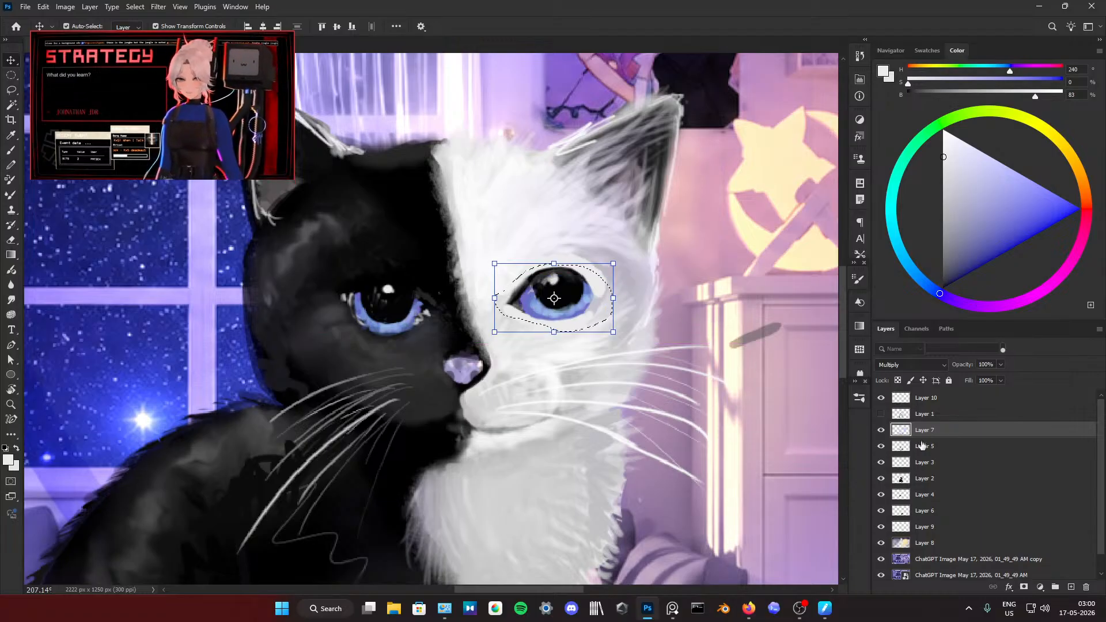
pyautogui.click(932, 495)
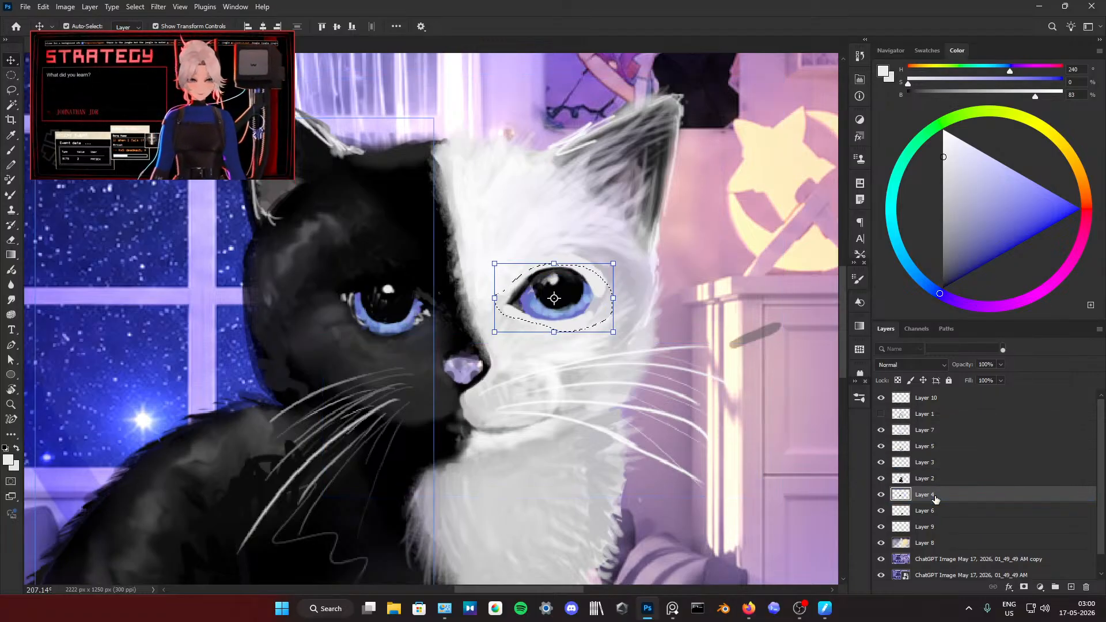
pyautogui.click(925, 478)
pyautogui.press('ctrl')
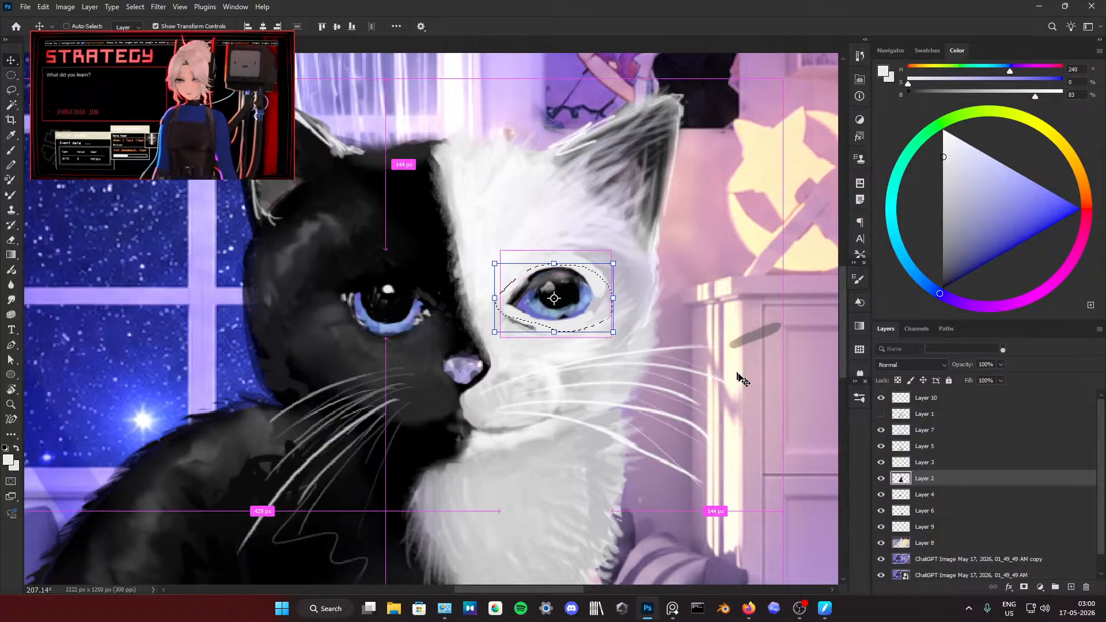
# Step: Try to merge Layer 7 down into Layer 5 and the result into Layer 3, and undo both merges
pyautogui.click(924, 429)
pyautogui.rightClick(932, 430)
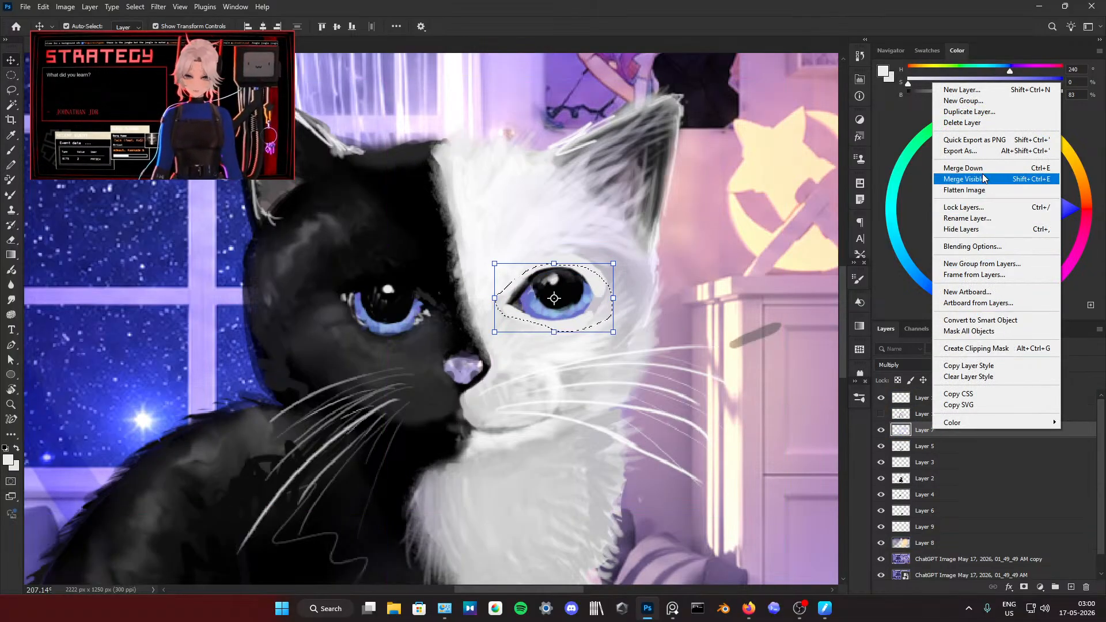
pyautogui.click(963, 122)
pyautogui.rightClick(957, 420)
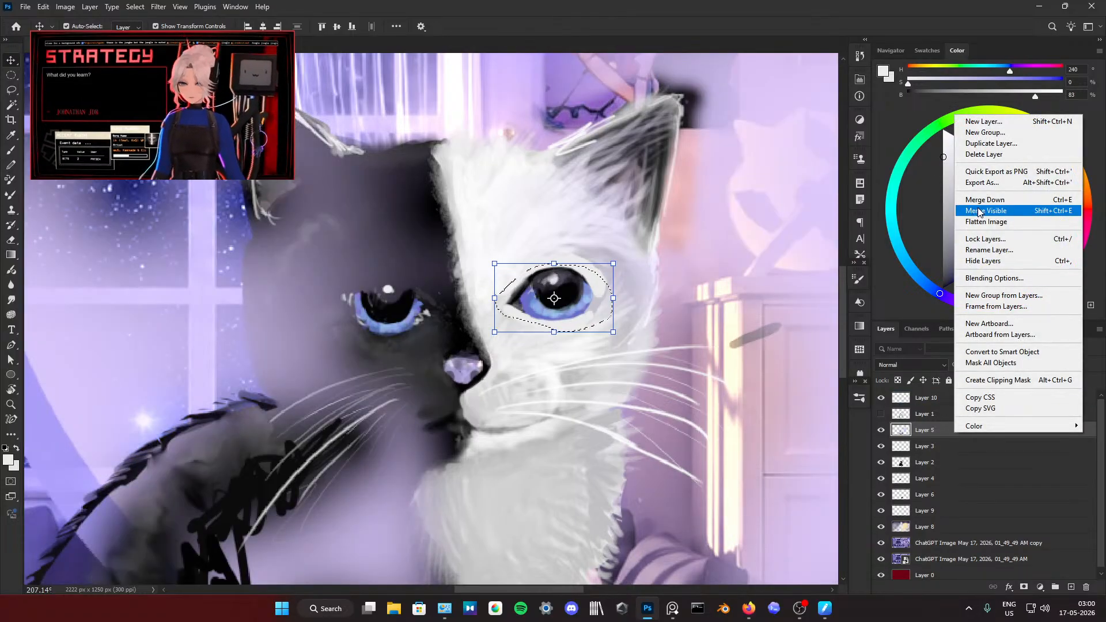
pyautogui.click(984, 154)
pyautogui.rightClick(941, 430)
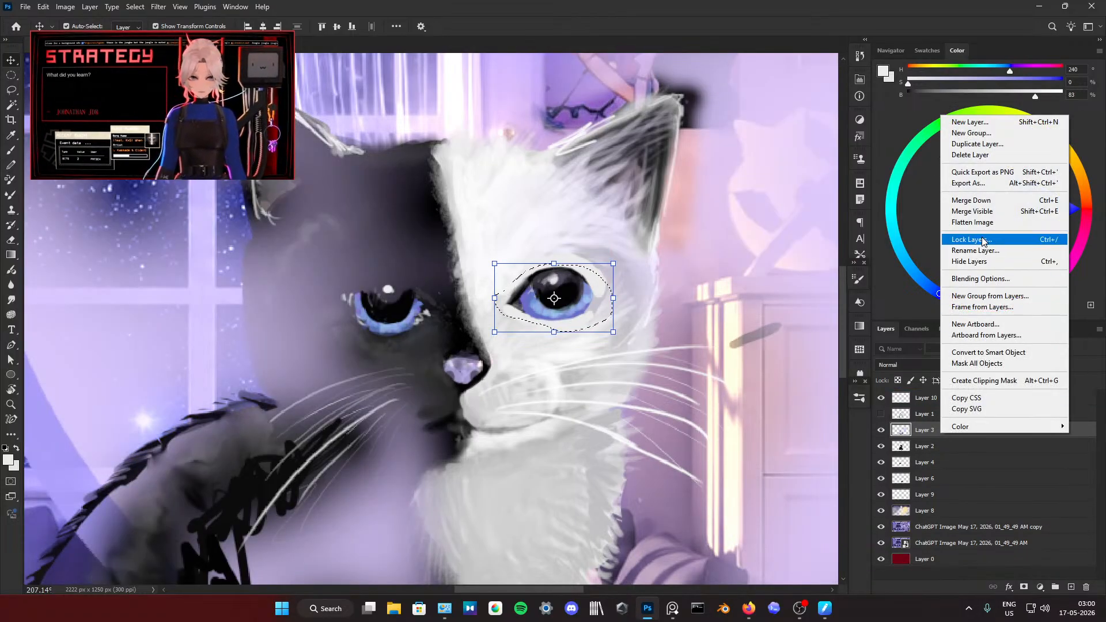
pyautogui.click(790, 345)
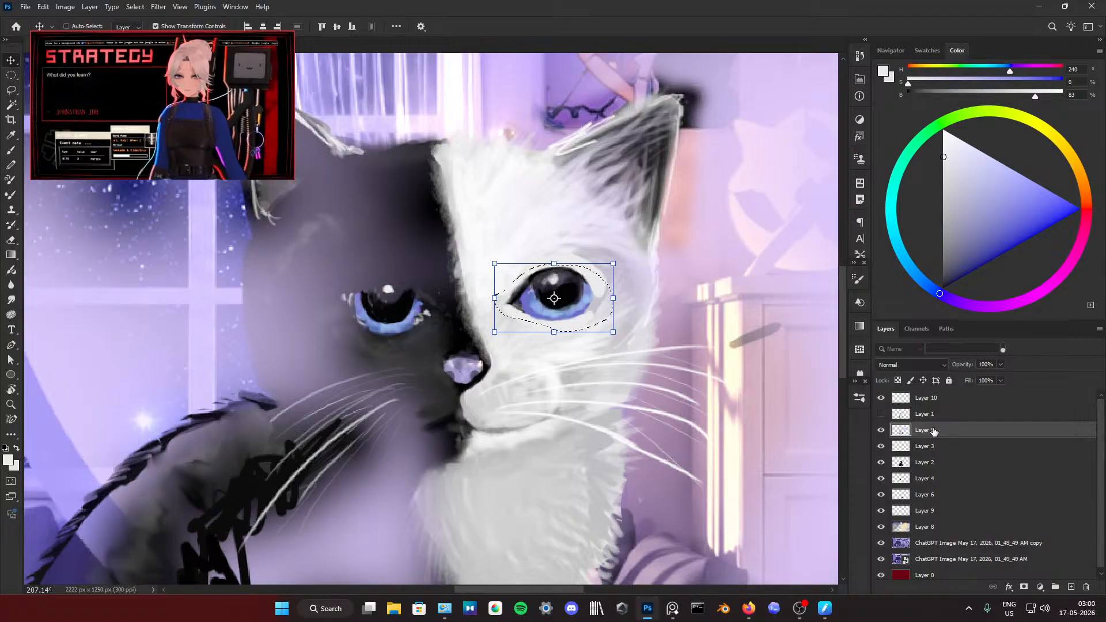
pyautogui.hotkey('ctrl', 'z')
# Step: Merge Layer 5 down into Layer 3
pyautogui.rightClick(926, 454)
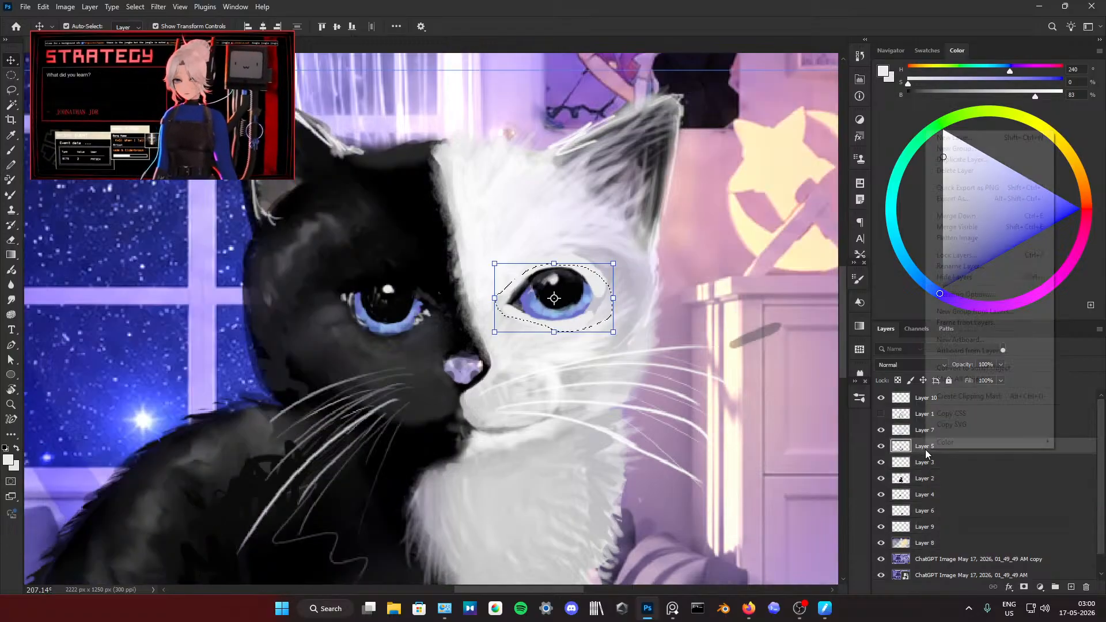
pyautogui.click(974, 216)
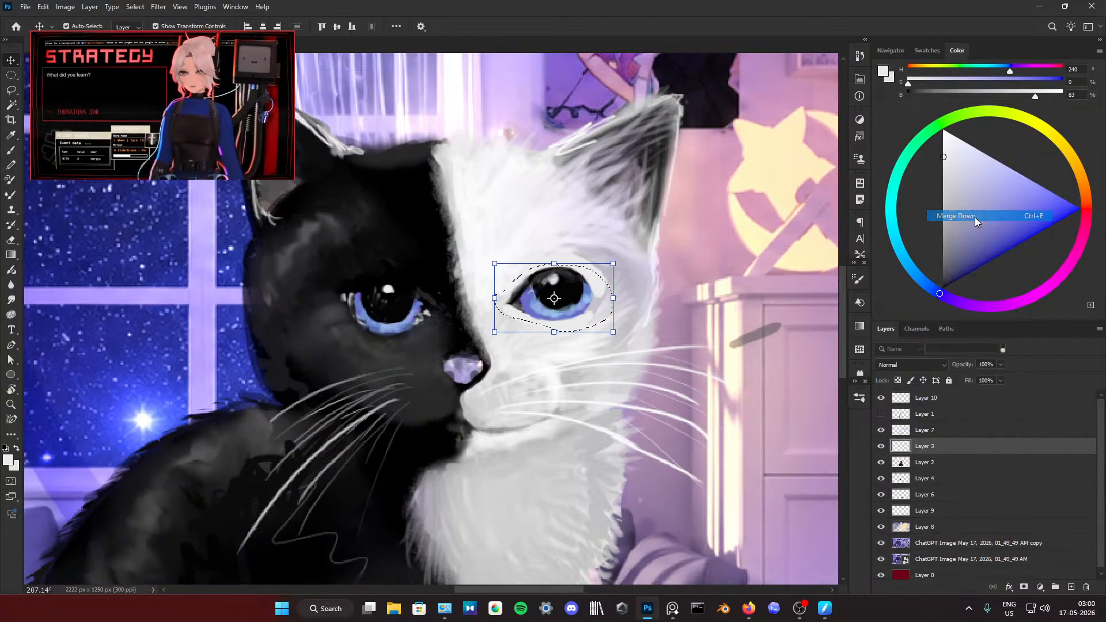
# Step: Try to merge all visible layers into Layer 3, and undo the merge
pyautogui.rightClick(962, 429)
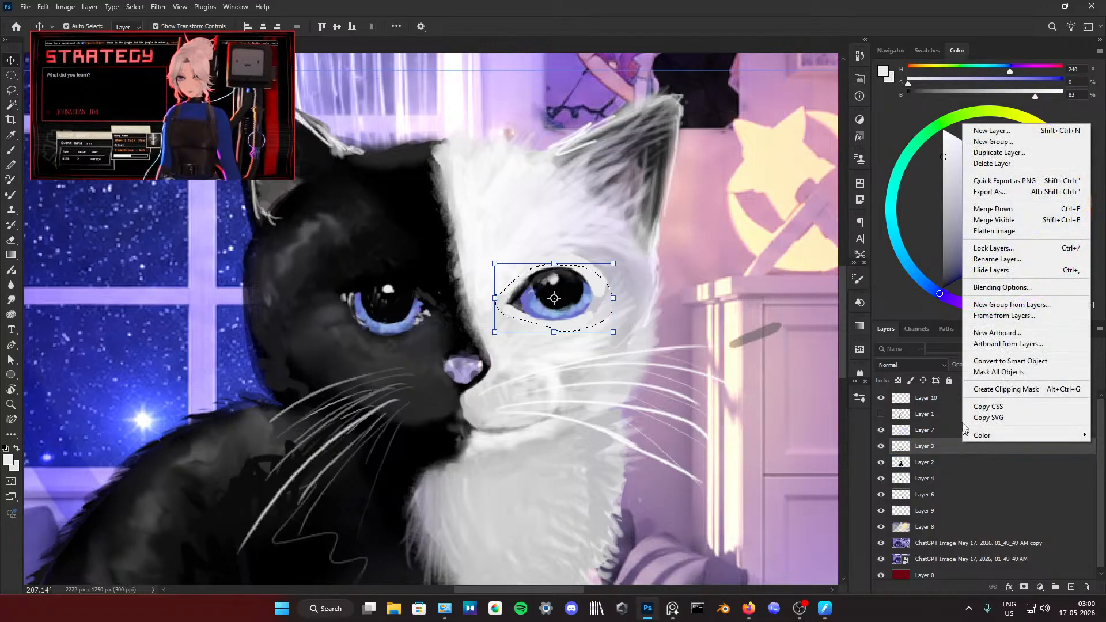
pyautogui.click(994, 219)
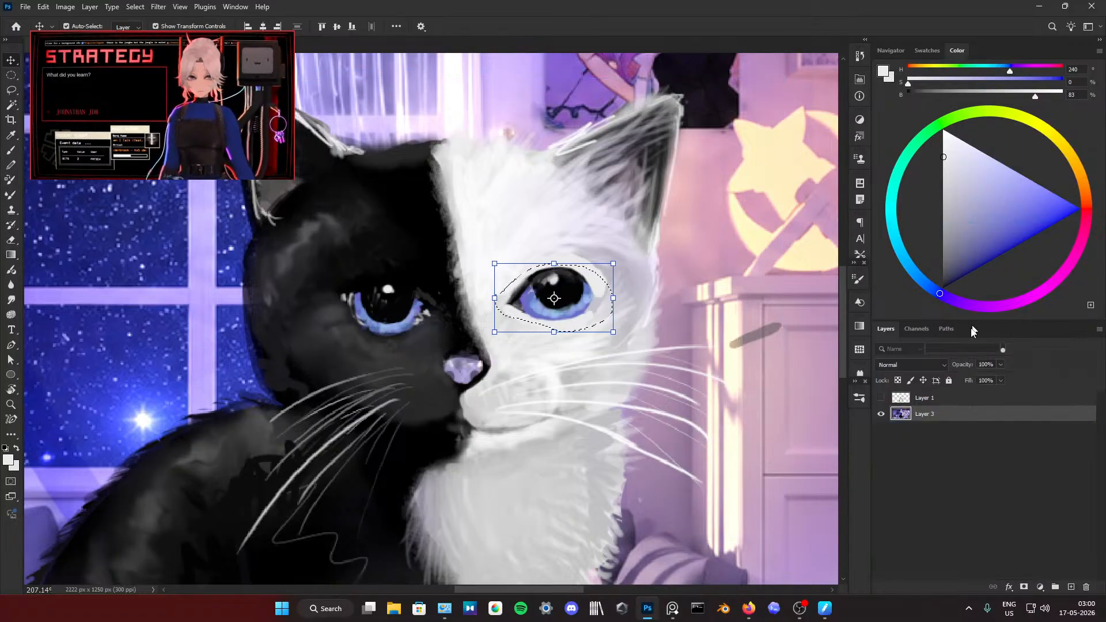
pyautogui.click(933, 402)
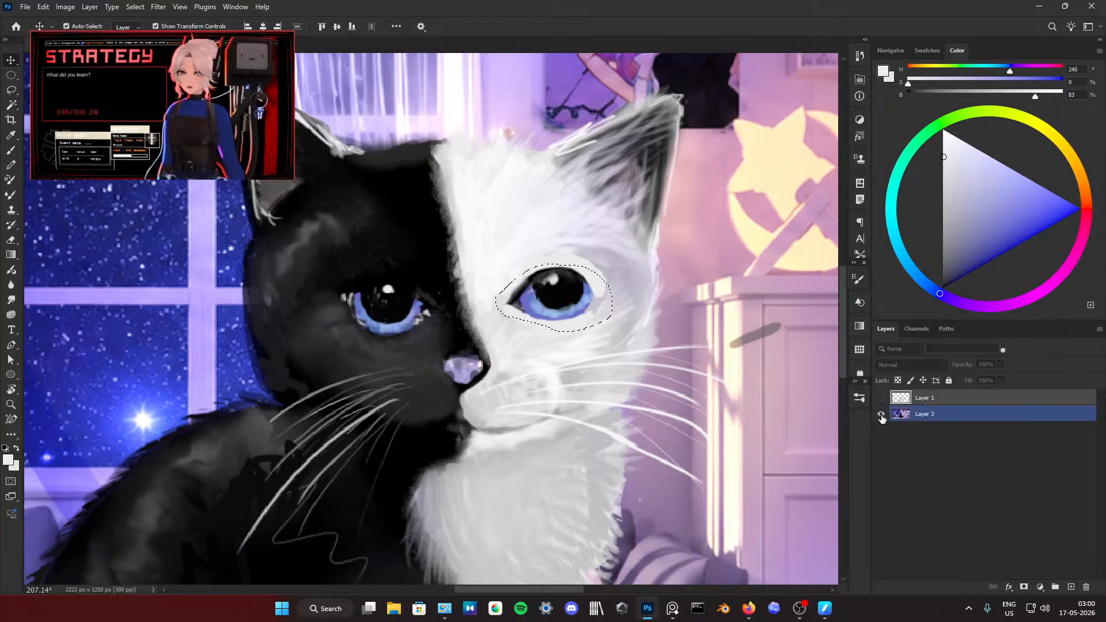
pyautogui.scroll(-5, 690, 361)
pyautogui.hotkey('ctrl', 'z')
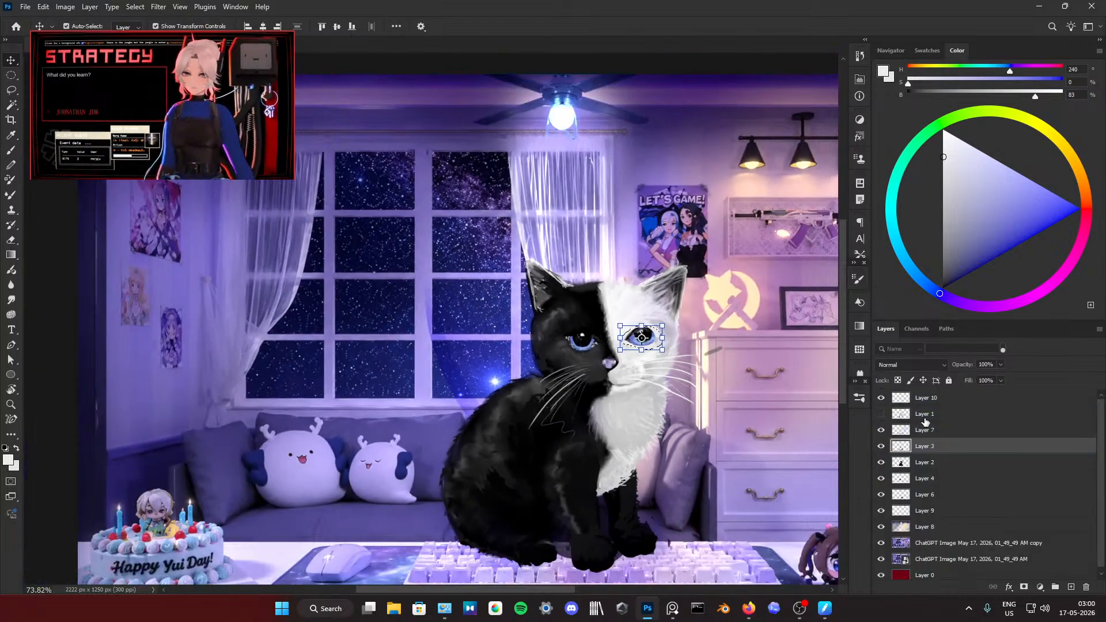
# Step: Hide both ChatGPT image background layers for a moment and show them again
pyautogui.click(880, 559)
pyautogui.click(880, 542)
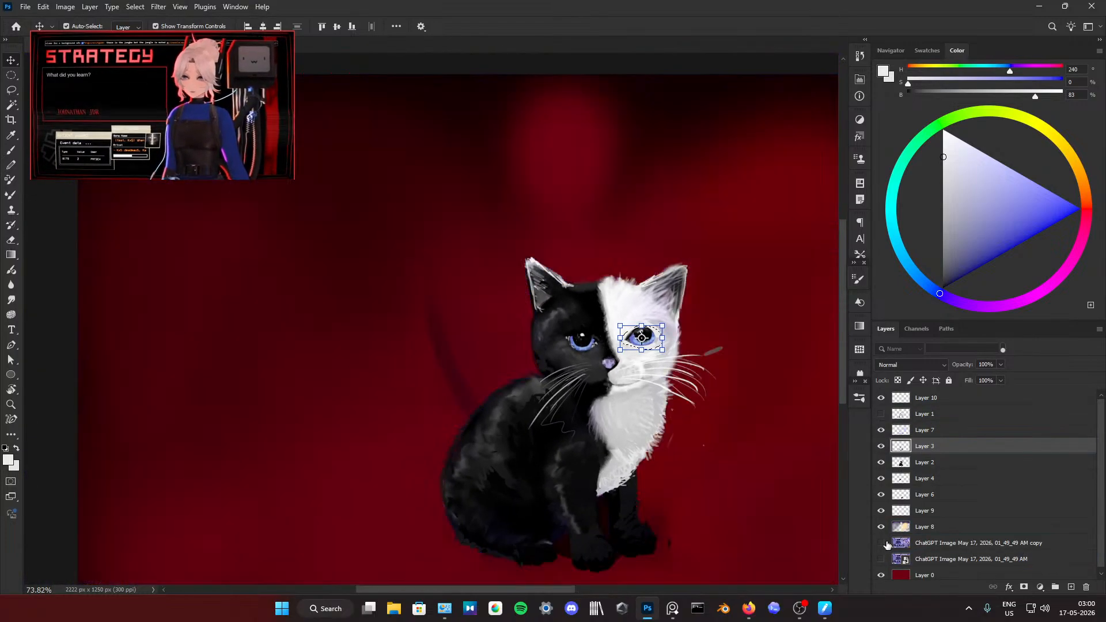
pyautogui.rightClick(935, 430)
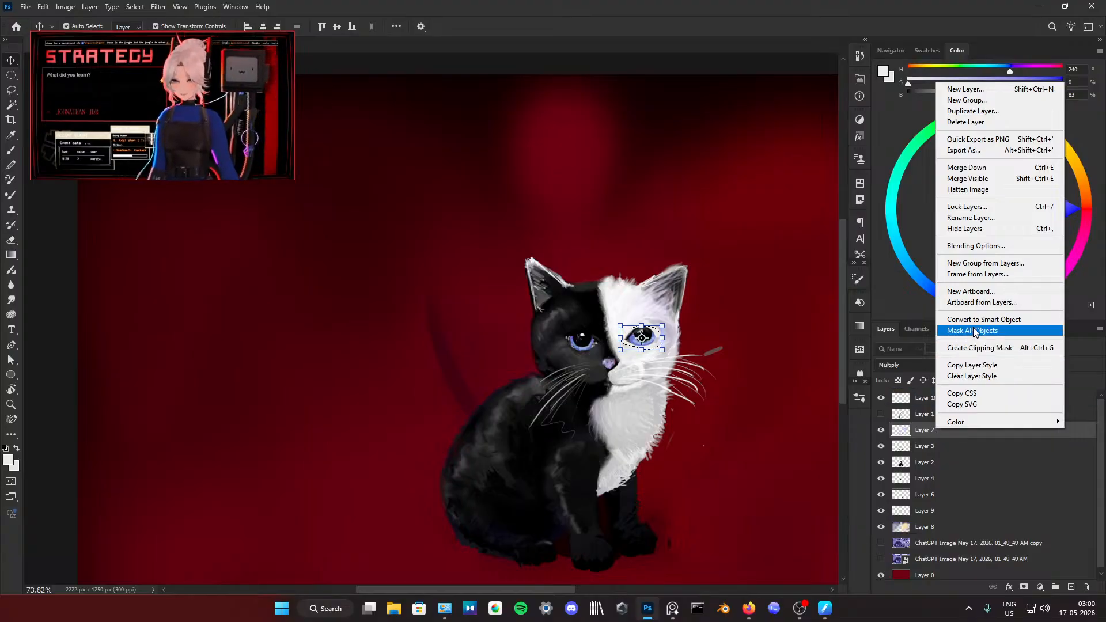
pyautogui.click(882, 524)
pyautogui.click(881, 544)
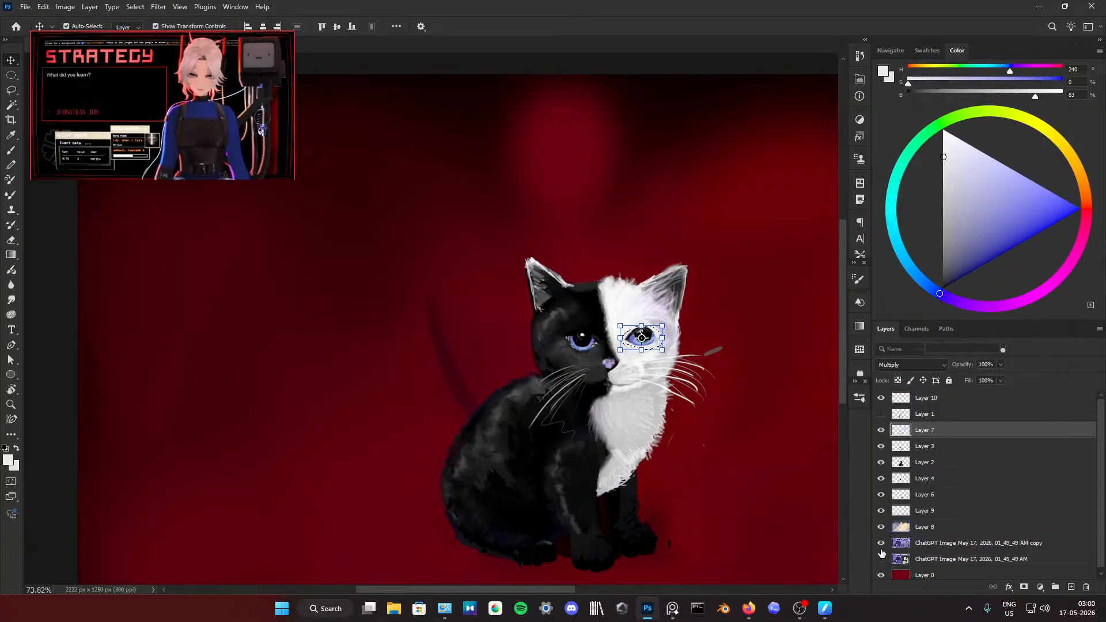
pyautogui.click(881, 558)
# Step: Clear the lasso selection around the eye on the kitten's white half
pyautogui.scroll(-3, 708, 360)
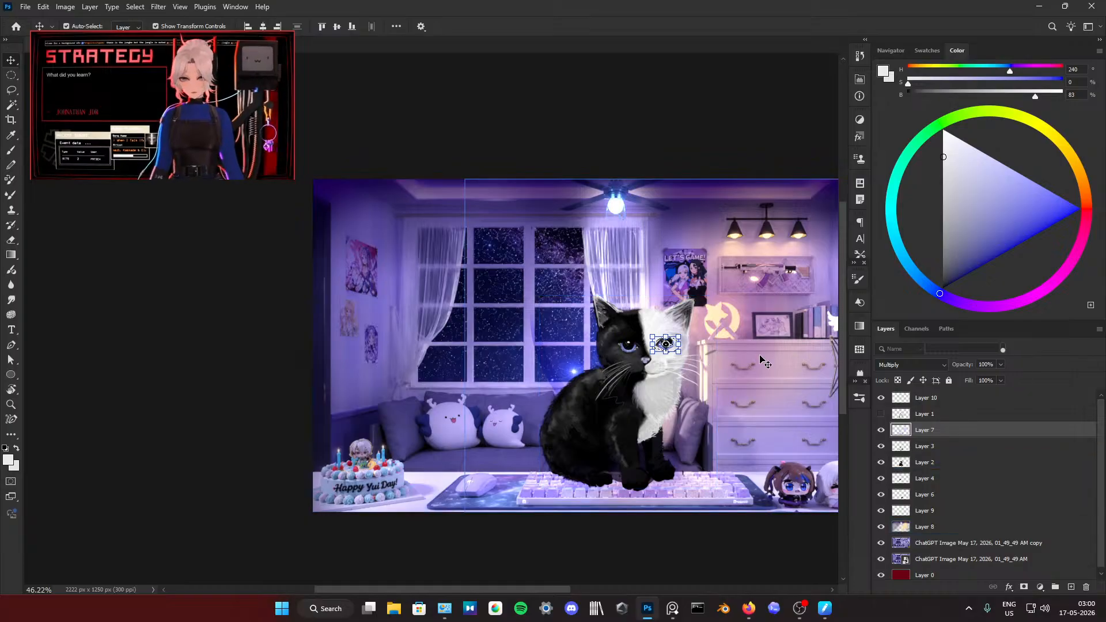
pyautogui.press('m')
pyautogui.rightClick(548, 269)
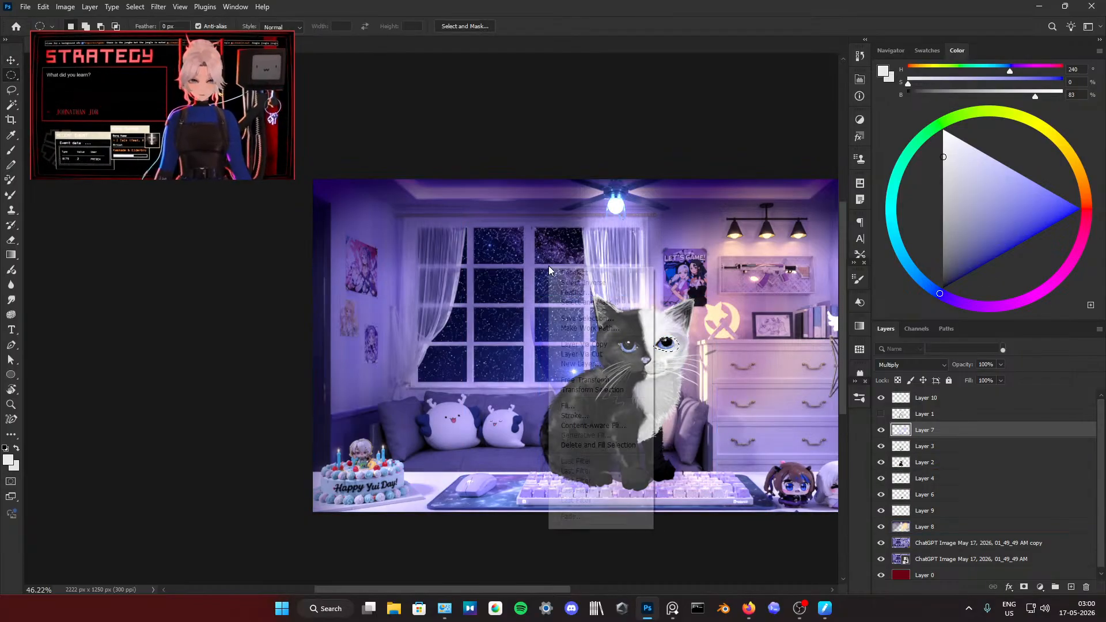
pyautogui.click(599, 274)
pyautogui.hscroll(4, 626, 300)
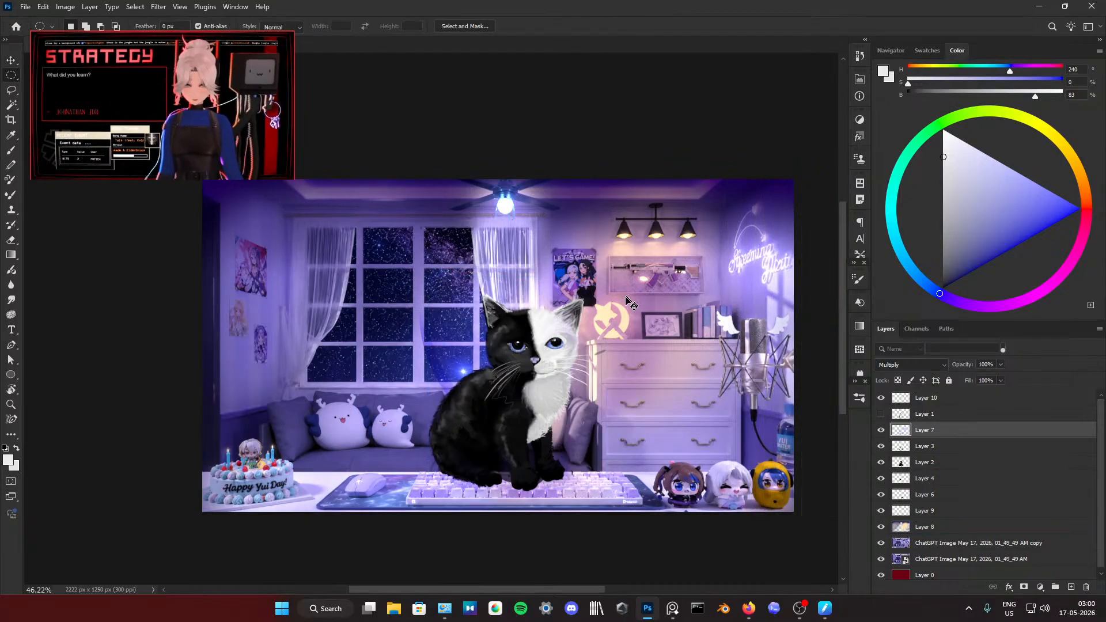
# Step: Brush sampled blue-violet over the white half's lower iris on Layer 7 and Layer 10, and enlarge its pupil with black
pyautogui.scroll(4, 582, 325)
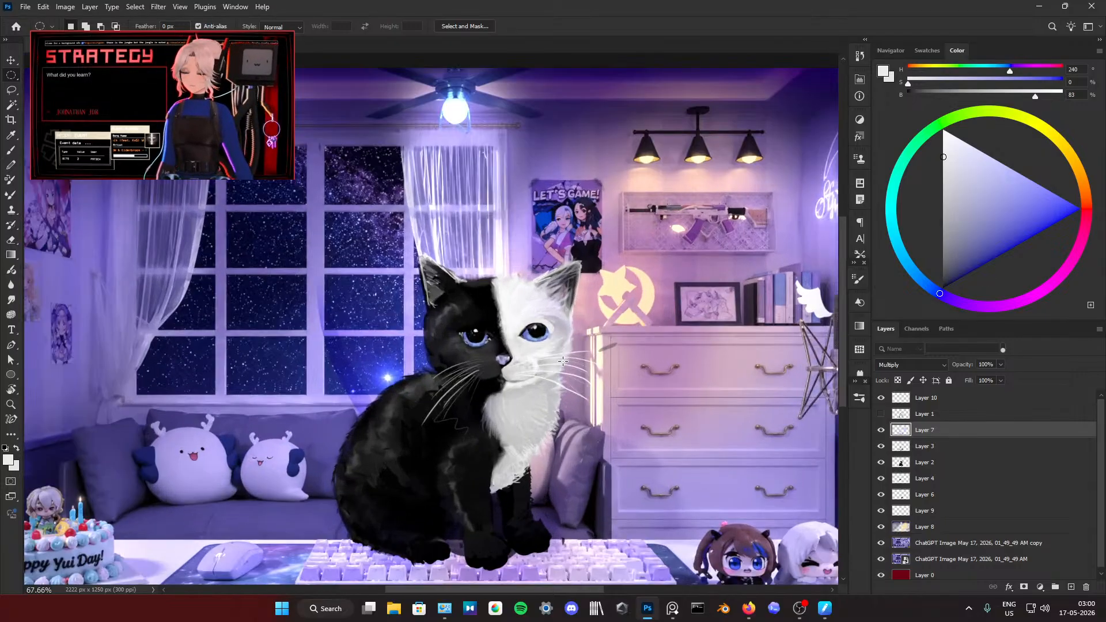
pyautogui.scroll(3, 542, 346)
pyautogui.press('b')
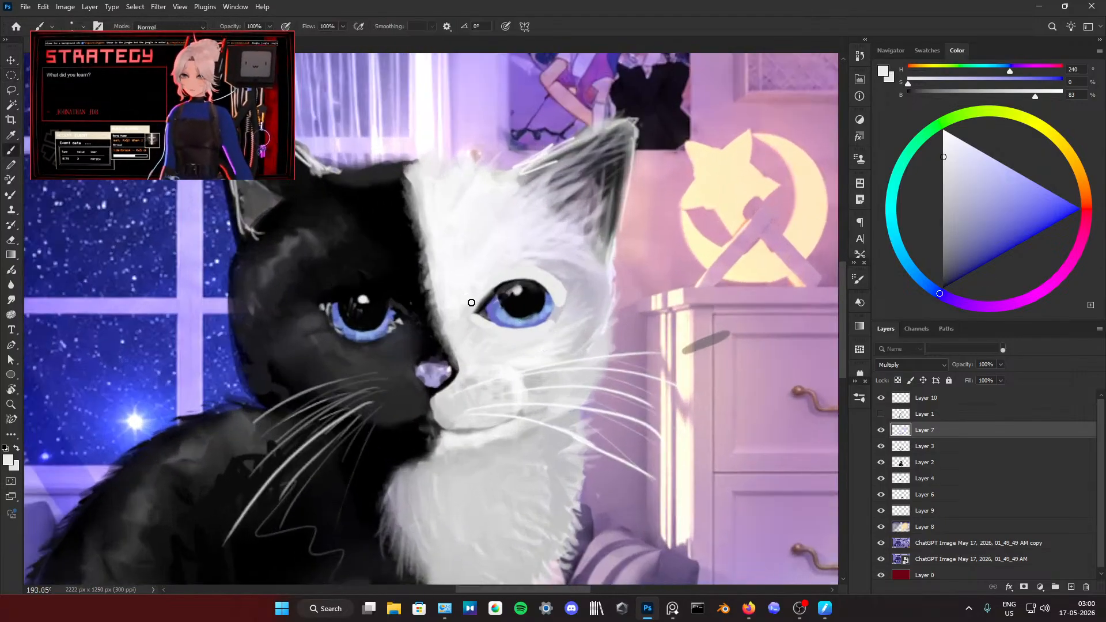
pyautogui.keyDown('alt'); pyautogui.click(493, 318); pyautogui.keyUp('alt')
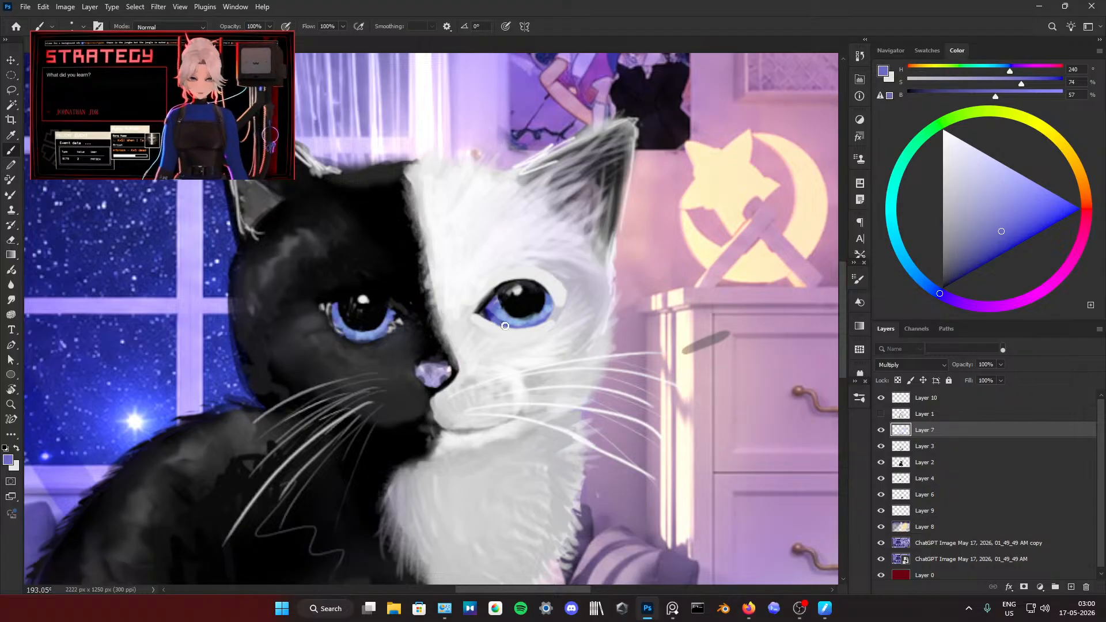
pyautogui.click(937, 413)
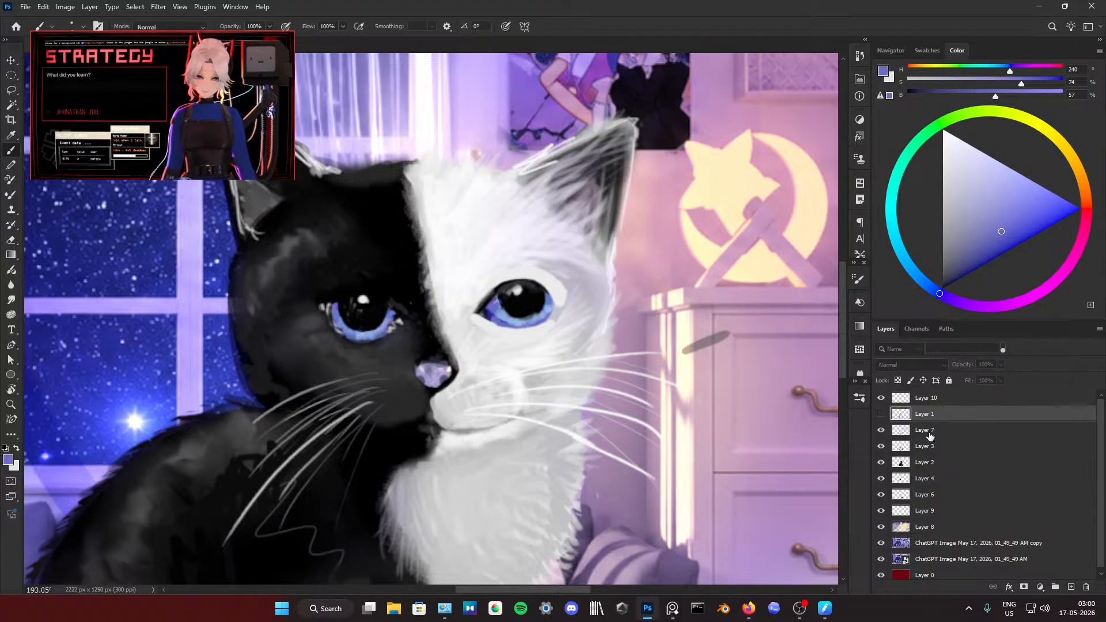
pyautogui.click(936, 397)
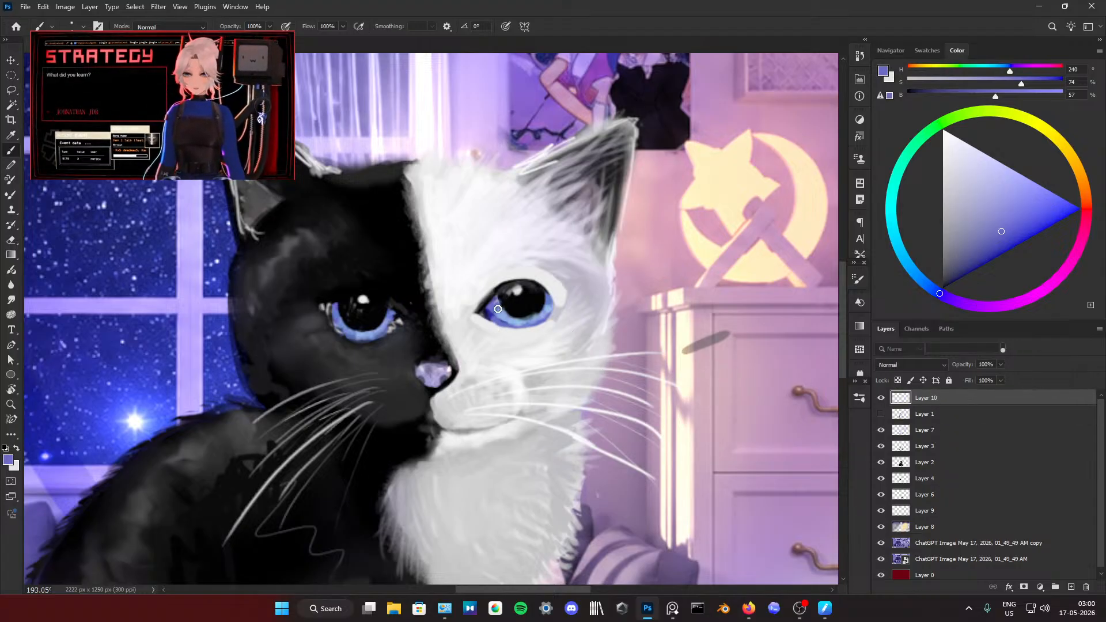
pyautogui.moveTo(513, 326)
pyautogui.mouseDown()
pyautogui.moveTo(547, 313)
pyautogui.moveTo(505, 325)
pyautogui.moveTo(539, 322)
pyautogui.moveTo(493, 294)
pyautogui.moveTo(527, 319)
pyautogui.mouseUp()
pyautogui.keyDown('alt'); pyautogui.click(506, 303); pyautogui.keyUp('alt')
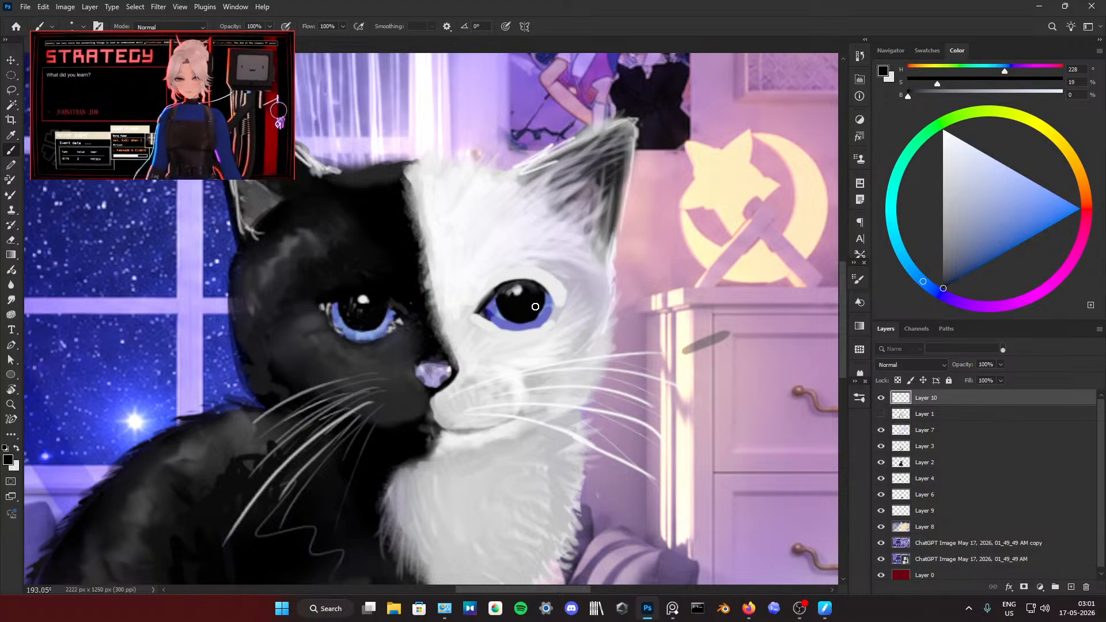
# Step: Trim the upper rim of the white half's eye with sampled light grey on Layer 10 and redraw its dark inner corner
pyautogui.keyDown('alt'); pyautogui.click(498, 282); pyautogui.keyUp('alt')
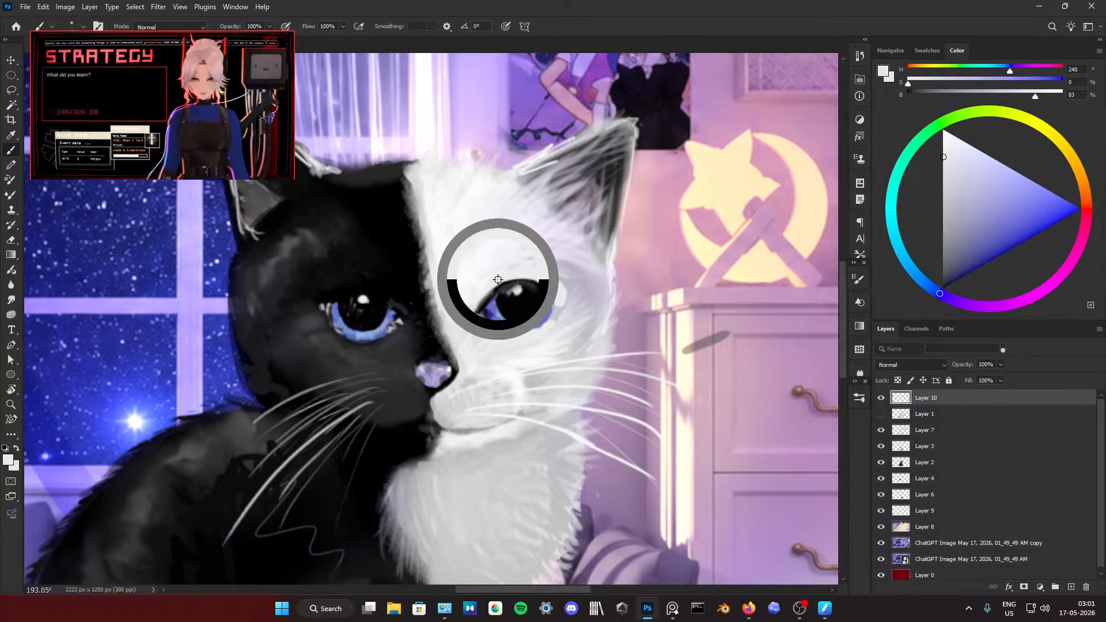
pyautogui.moveTo(498, 280)
pyautogui.mouseDown()
pyautogui.moveTo(539, 281)
pyautogui.moveTo(556, 300)
pyautogui.mouseUp()
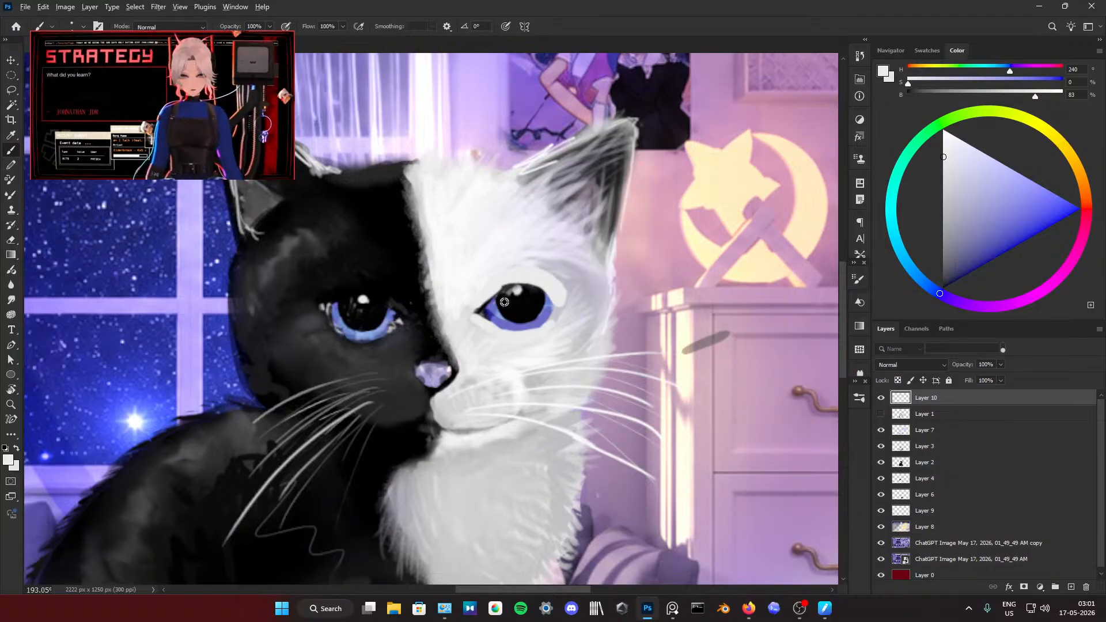
pyautogui.keyDown('alt'); pyautogui.click(486, 307); pyautogui.keyUp('alt')
pyautogui.moveTo(482, 306)
pyautogui.mouseDown()
pyautogui.moveTo(503, 287)
pyautogui.moveTo(471, 315)
pyautogui.mouseUp()
pyautogui.keyDown('alt'); pyautogui.click(505, 280); pyautogui.keyUp('alt')
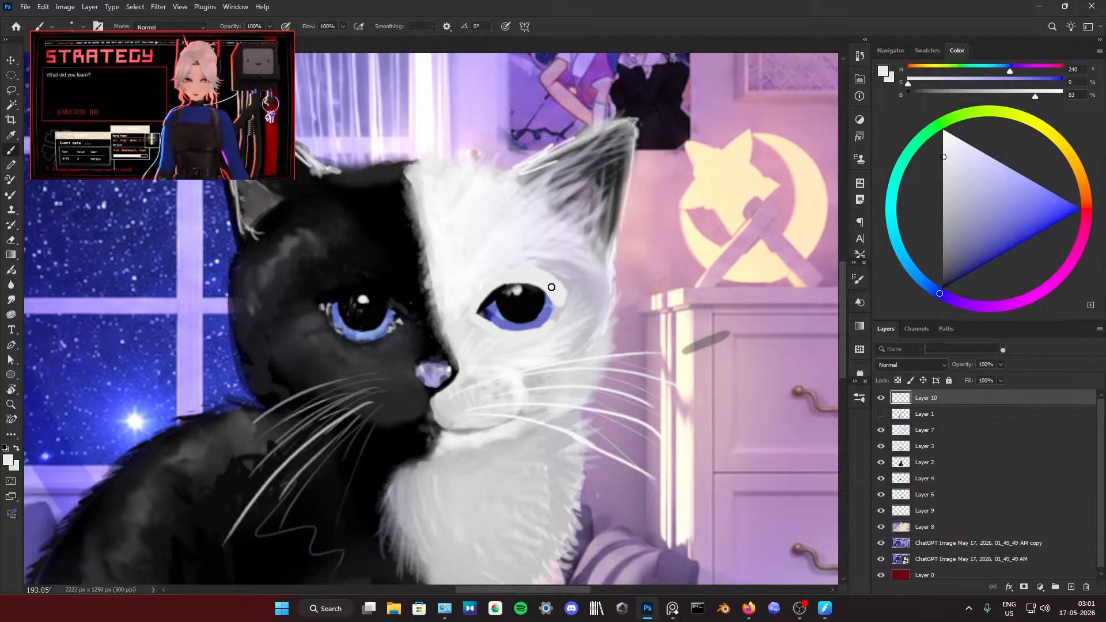
# Step: Extend the white half's lower iris toward its inner corner with sampled blue-violet and trim the lower rim with light grey
pyautogui.scroll(-10, 551, 287)
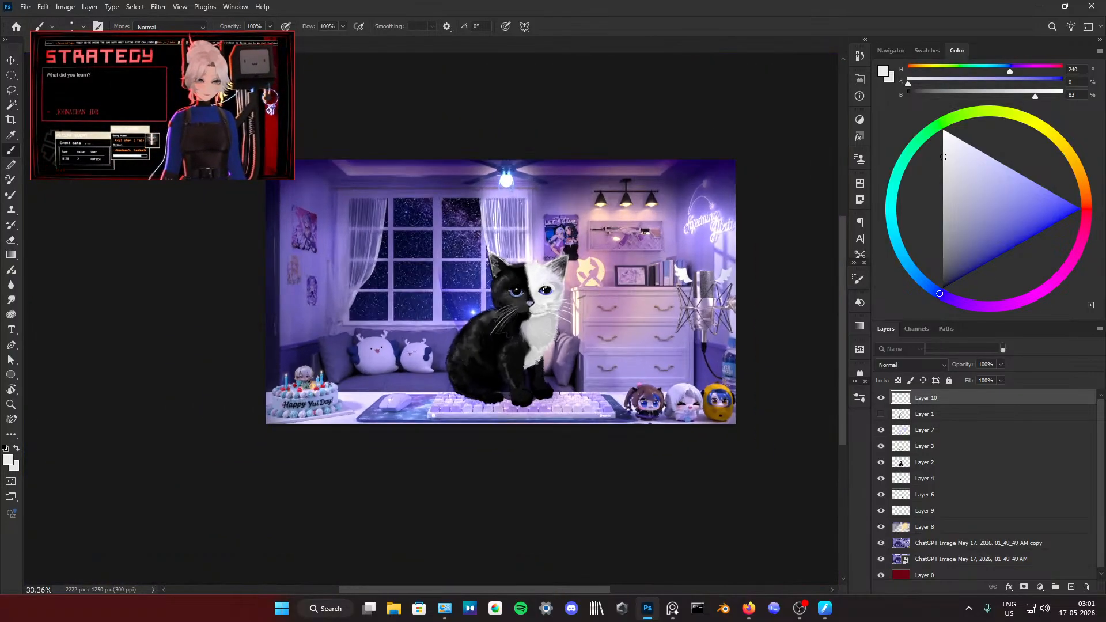
pyautogui.scroll(11, 544, 290)
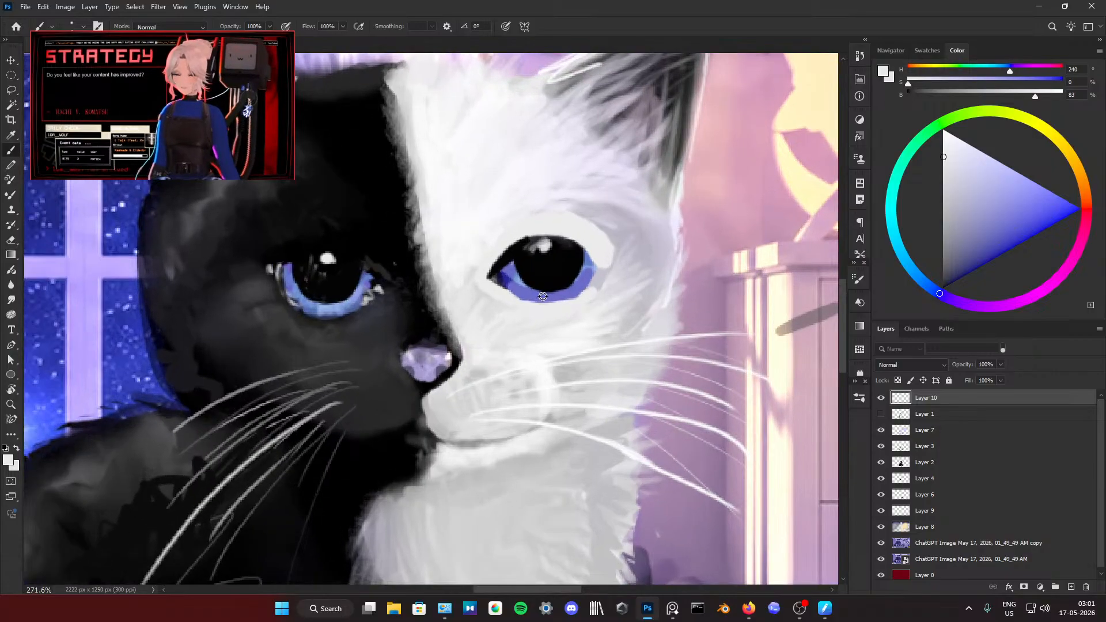
pyautogui.keyDown('alt'); pyautogui.click(509, 291); pyautogui.keyUp('alt')
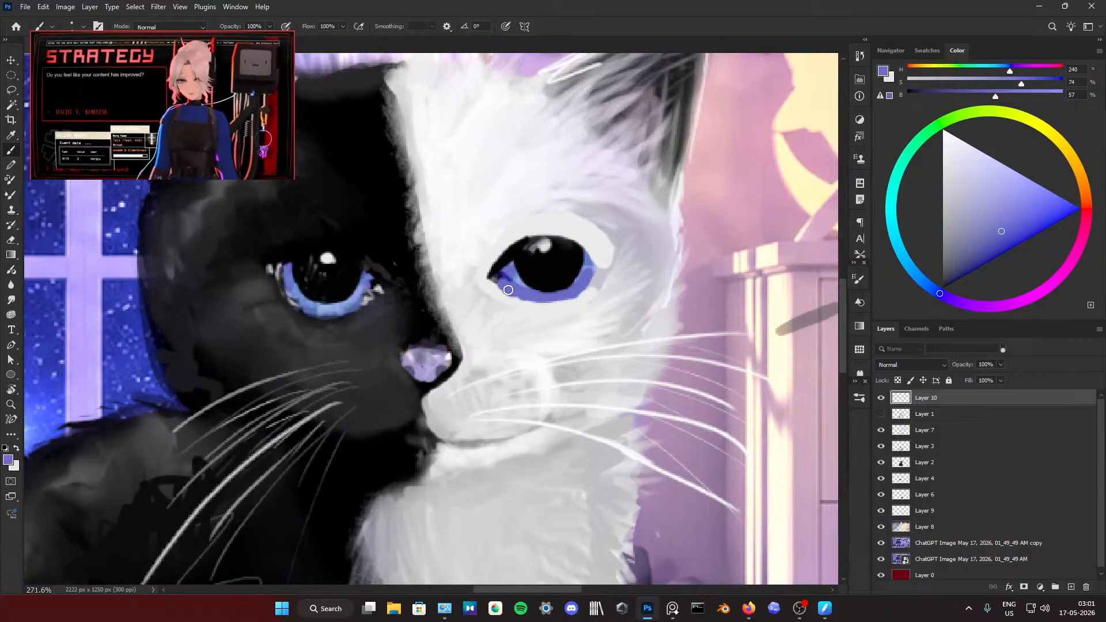
pyautogui.moveTo(508, 290); pyautogui.dragTo(496, 281)
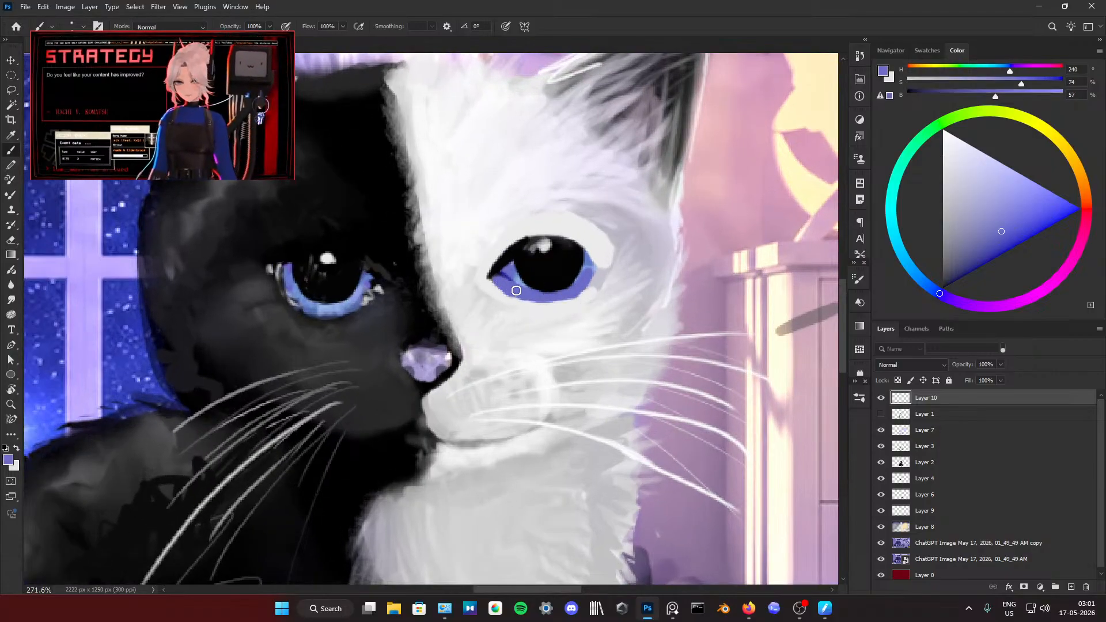
pyautogui.keyDown('alt'); pyautogui.click(578, 304); pyautogui.keyUp('alt')
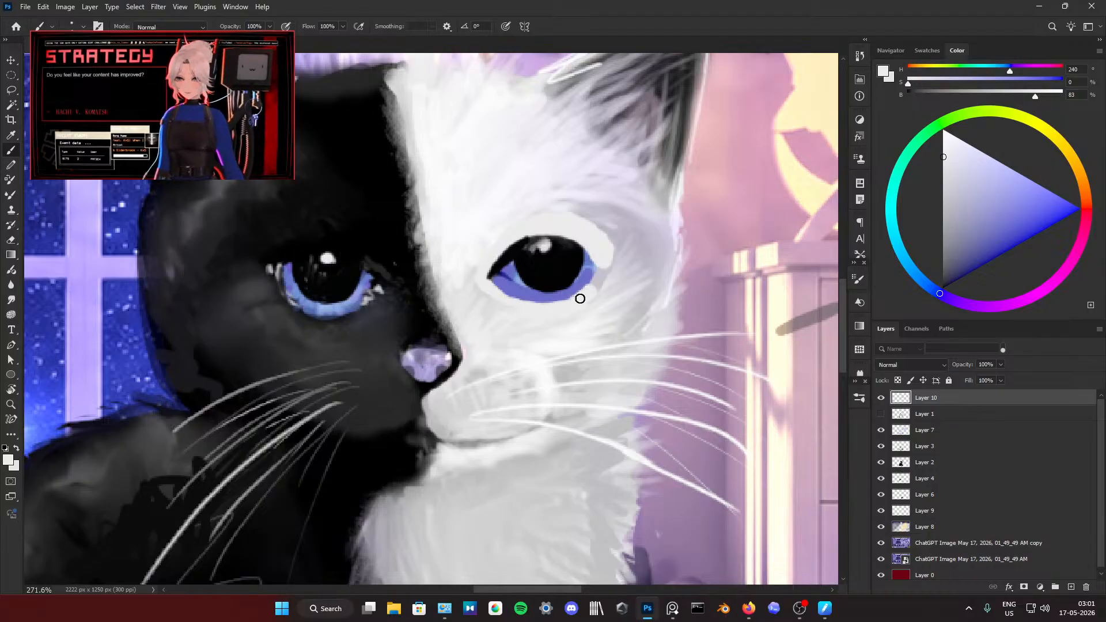
# Step: Outline the lower rim of the white half's eye in sampled black on Layer 10 and thin the line with light grey
pyautogui.keyDown('alt'); pyautogui.click(518, 274); pyautogui.keyUp('alt')
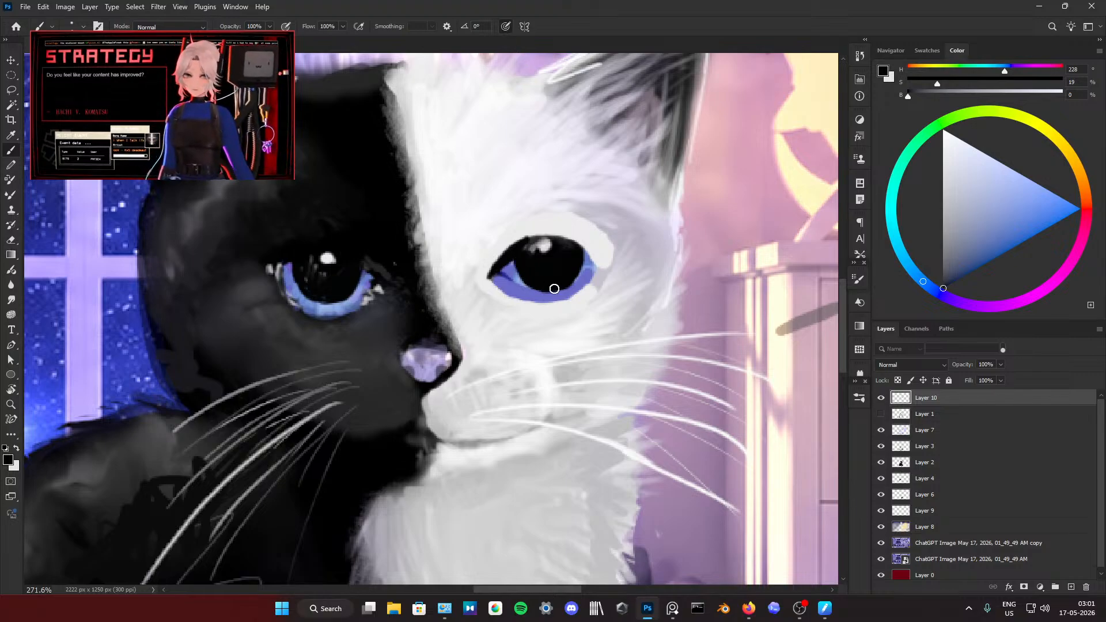
pyautogui.moveTo(521, 249)
pyautogui.mouseDown()
pyautogui.moveTo(562, 243)
pyautogui.moveTo(533, 237)
pyautogui.moveTo(552, 240)
pyautogui.moveTo(599, 267)
pyautogui.moveTo(550, 299)
pyautogui.mouseUp()
pyautogui.moveTo(490, 279)
pyautogui.mouseDown()
pyautogui.moveTo(524, 306)
pyautogui.moveTo(494, 280)
pyautogui.moveTo(549, 297)
pyautogui.mouseUp()
pyautogui.hotkey('ctrl', 'z')
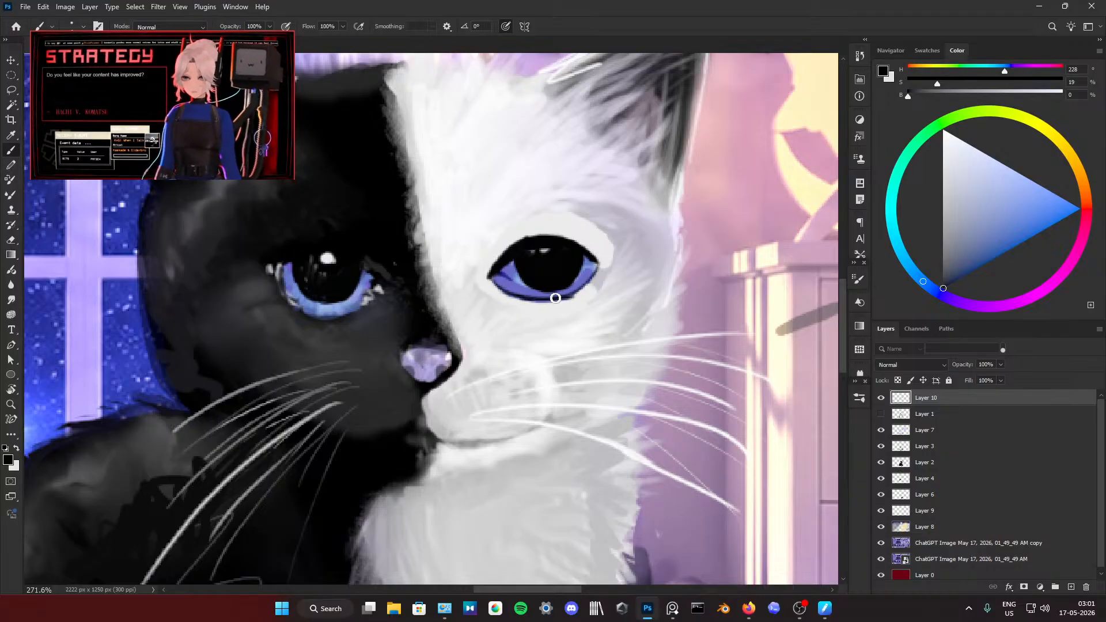
pyautogui.keyDown('alt'); pyautogui.click(571, 300); pyautogui.keyUp('alt')
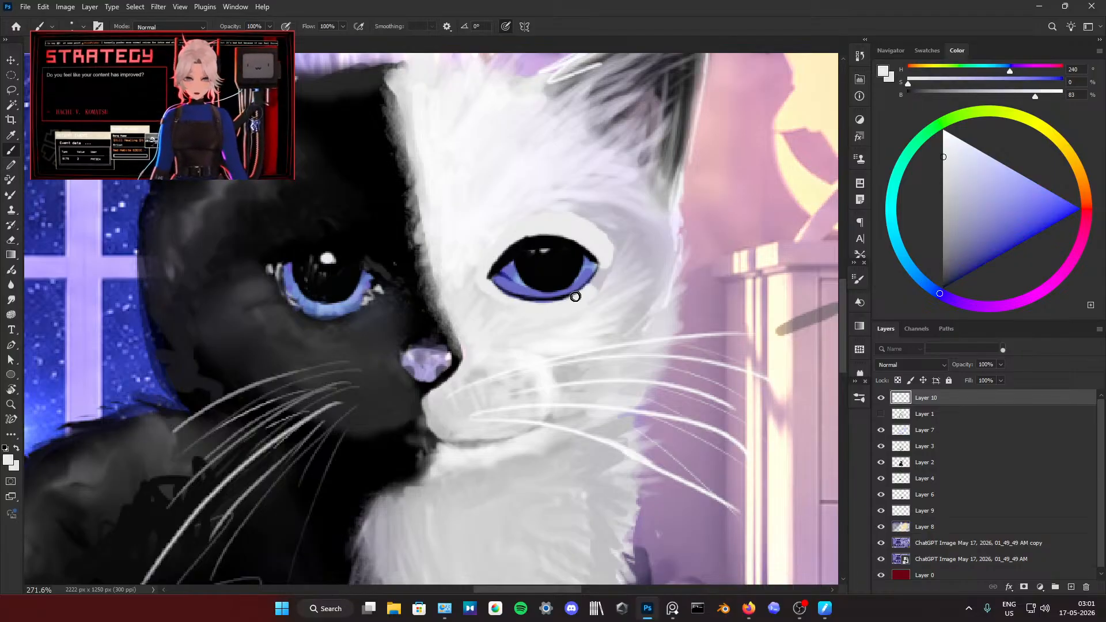
# Step: Cover the old highlight in the white half's pupil with black and paint highlights in light grey sampled from the black half's eye
pyautogui.keyDown('alt'); pyautogui.click(531, 273); pyautogui.keyUp('alt')
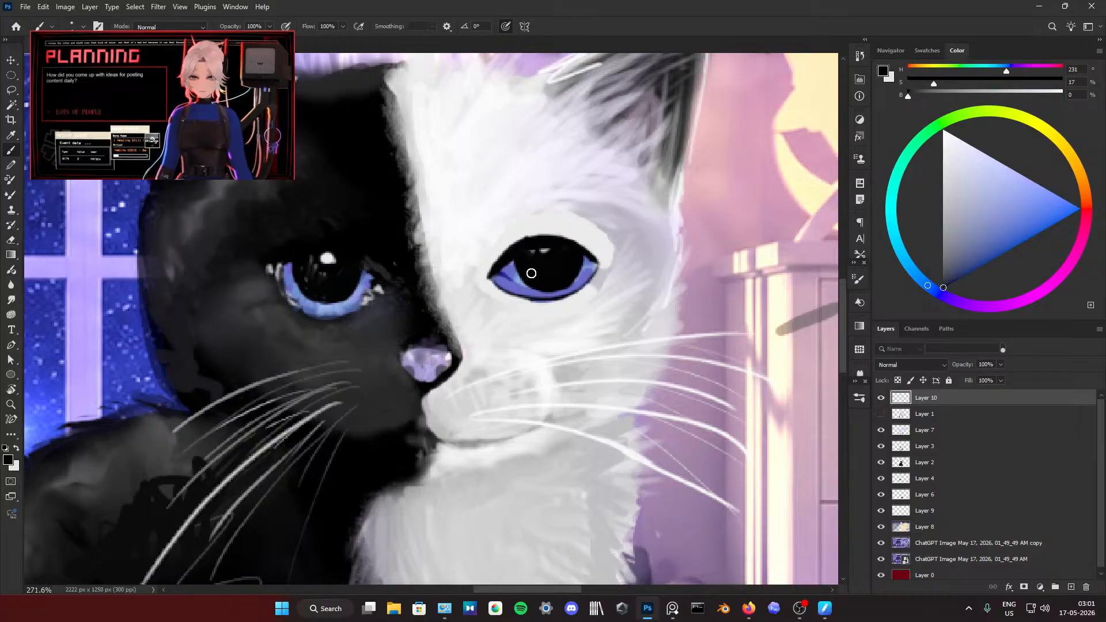
pyautogui.keyDown('alt'); pyautogui.click(327, 258); pyautogui.keyUp('alt')
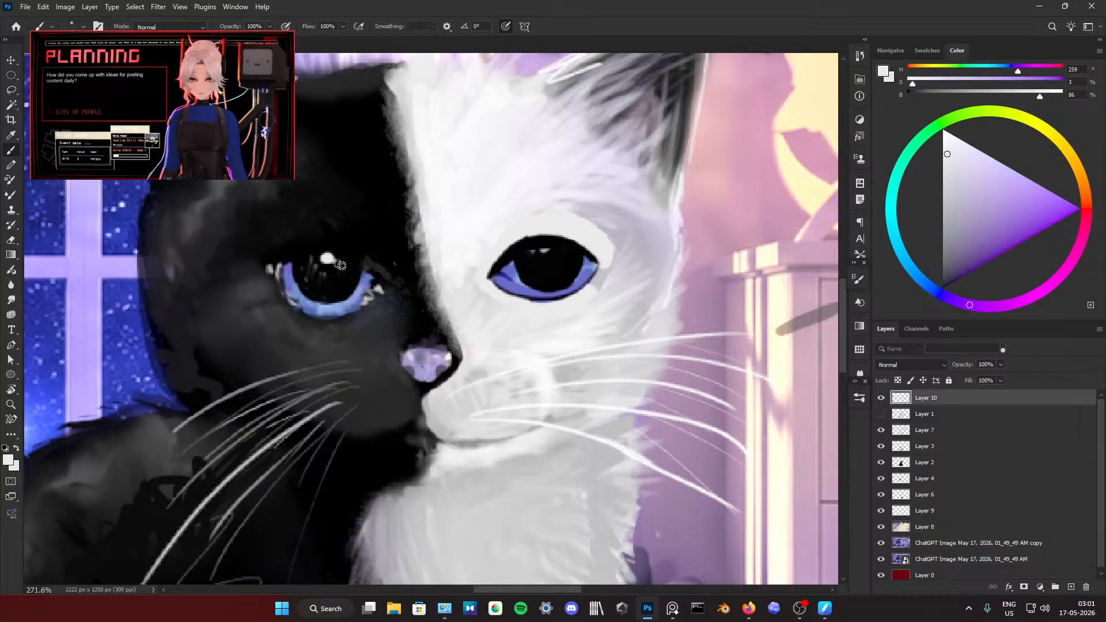
pyautogui.click(533, 260)
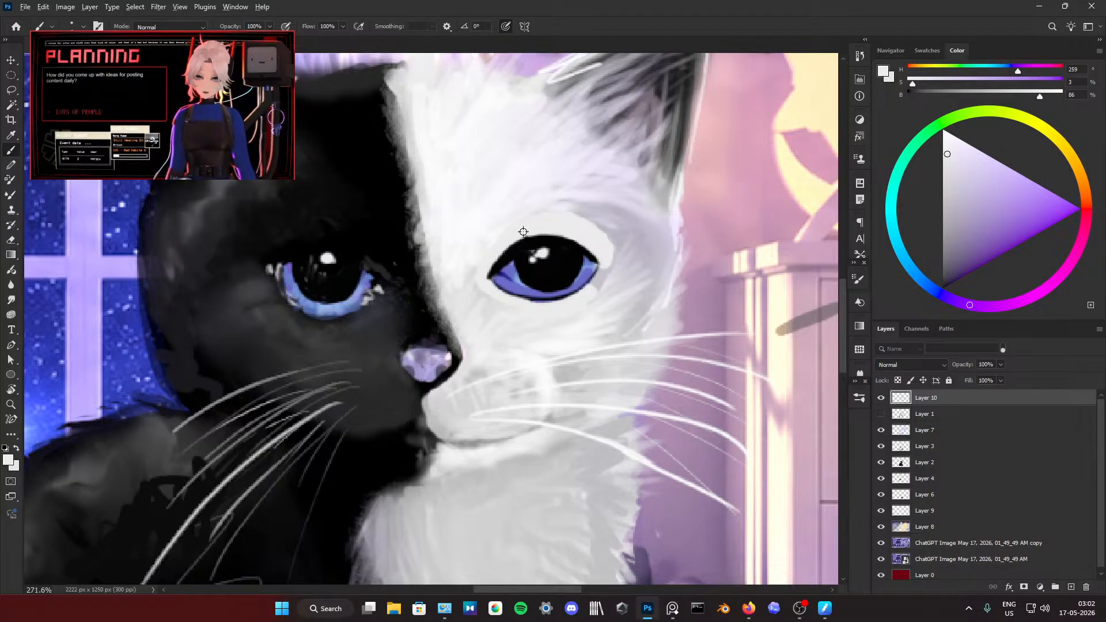
# Step: Compare both of the kitten's eyes from far and near, and bring up the kitten reference photo beside the artwork
pyautogui.scroll(-10, 523, 231)
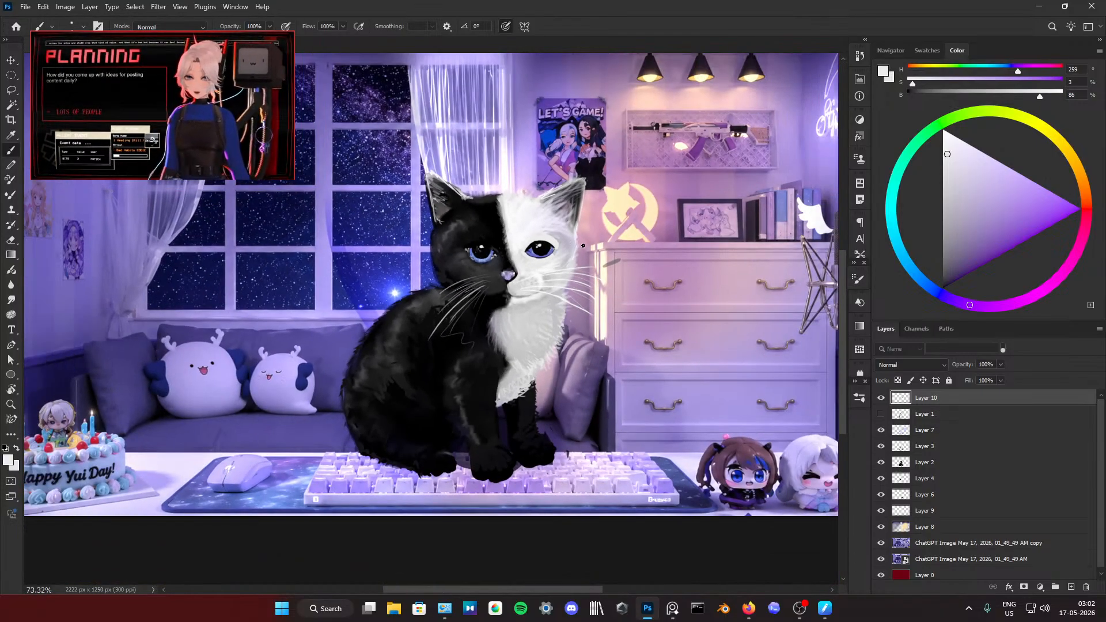
pyautogui.scroll(8, 506, 229)
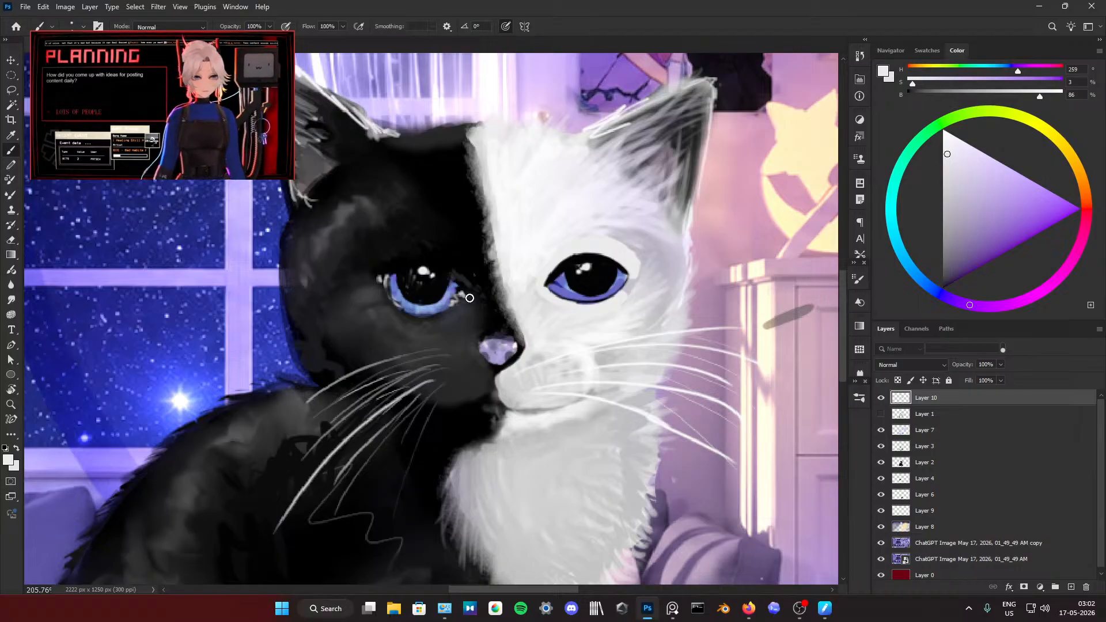
pyautogui.scroll(-8, 485, 294)
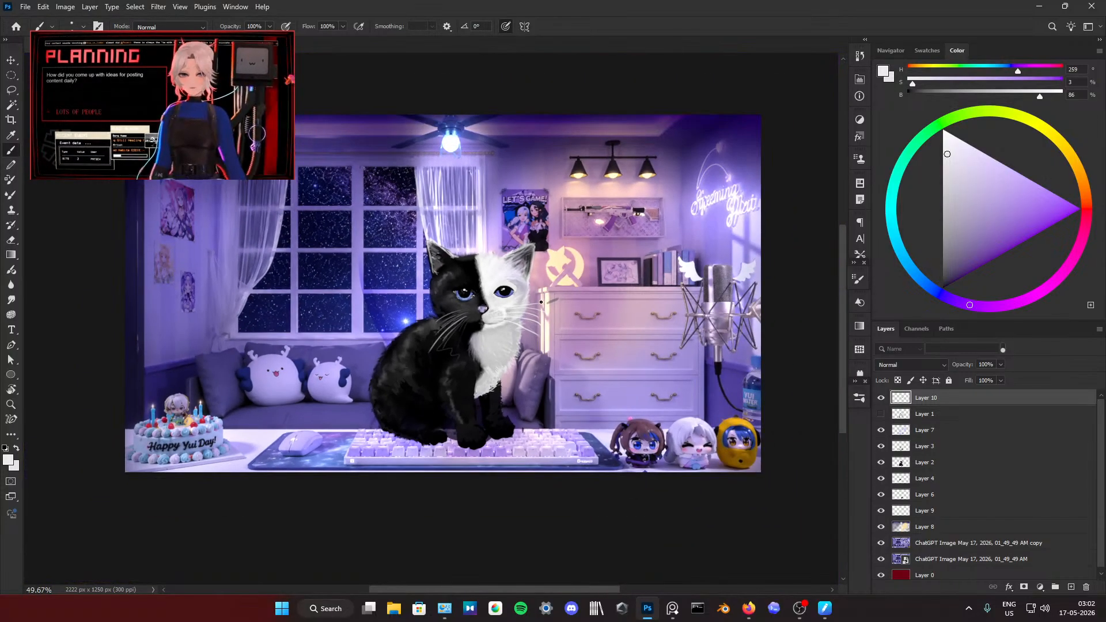
pyautogui.scroll(-2, 485, 294)
pyautogui.scroll(6, 522, 344)
pyautogui.scroll(1, 522, 344)
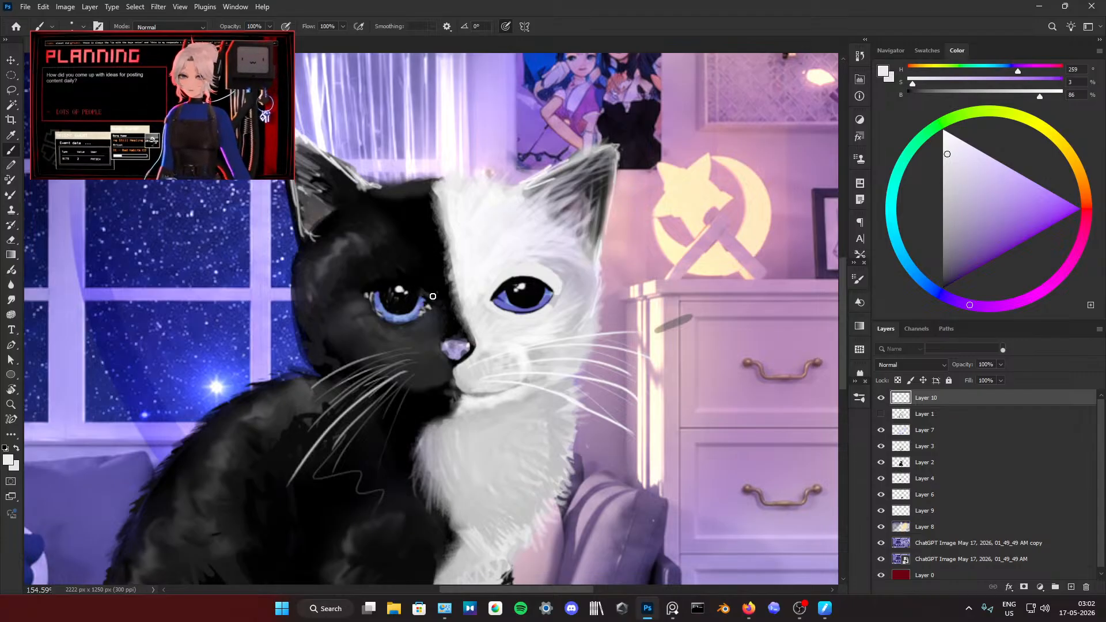
pyautogui.keyDown('alt'); pyautogui.click(496, 297); pyautogui.keyUp('alt')
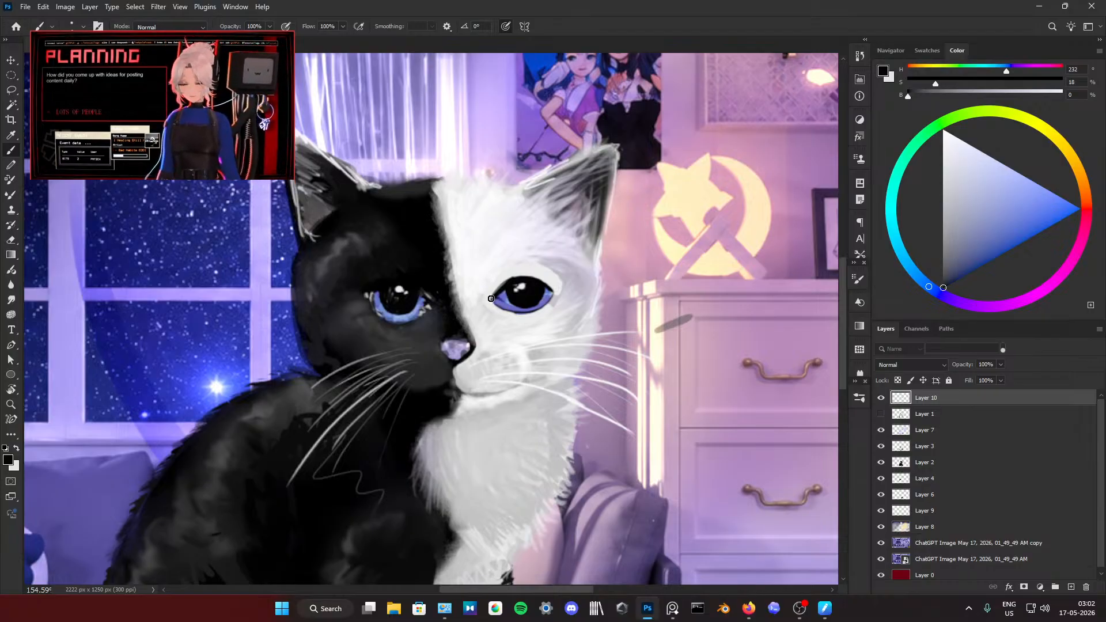
pyautogui.keyDown('alt'); pyautogui.click(492, 298); pyautogui.keyUp('alt')
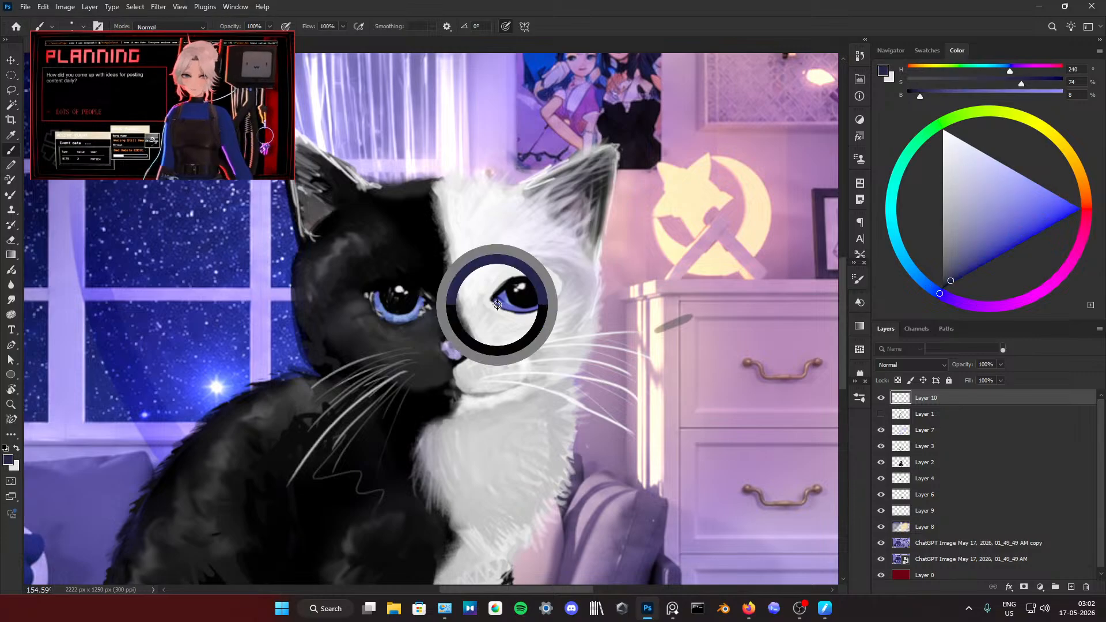
pyautogui.scroll(-6, 492, 295)
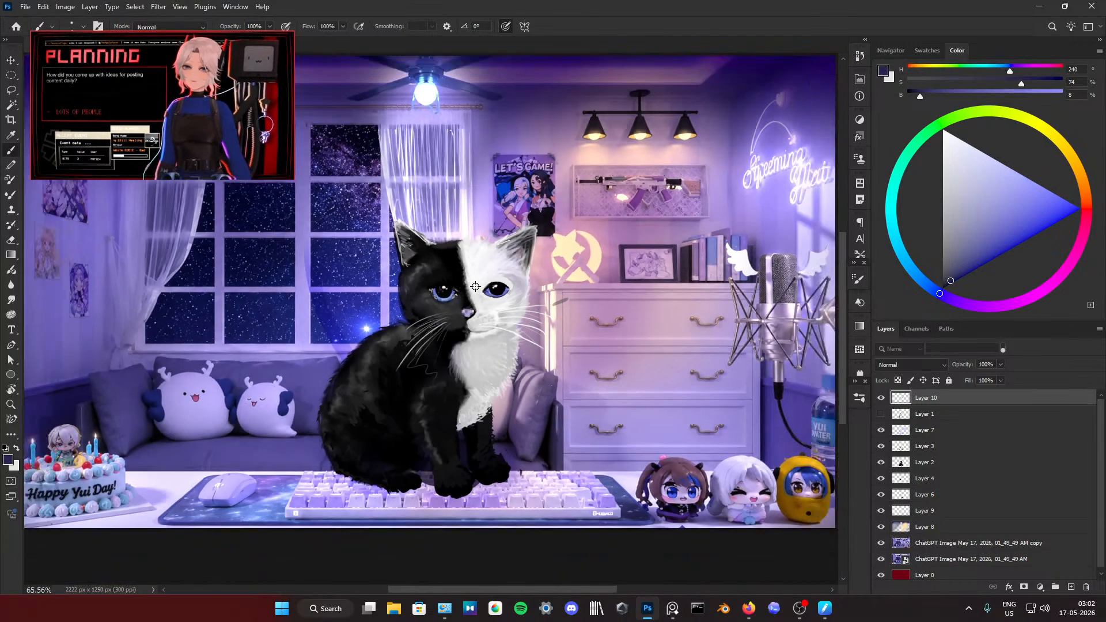
pyautogui.scroll(4, 507, 286)
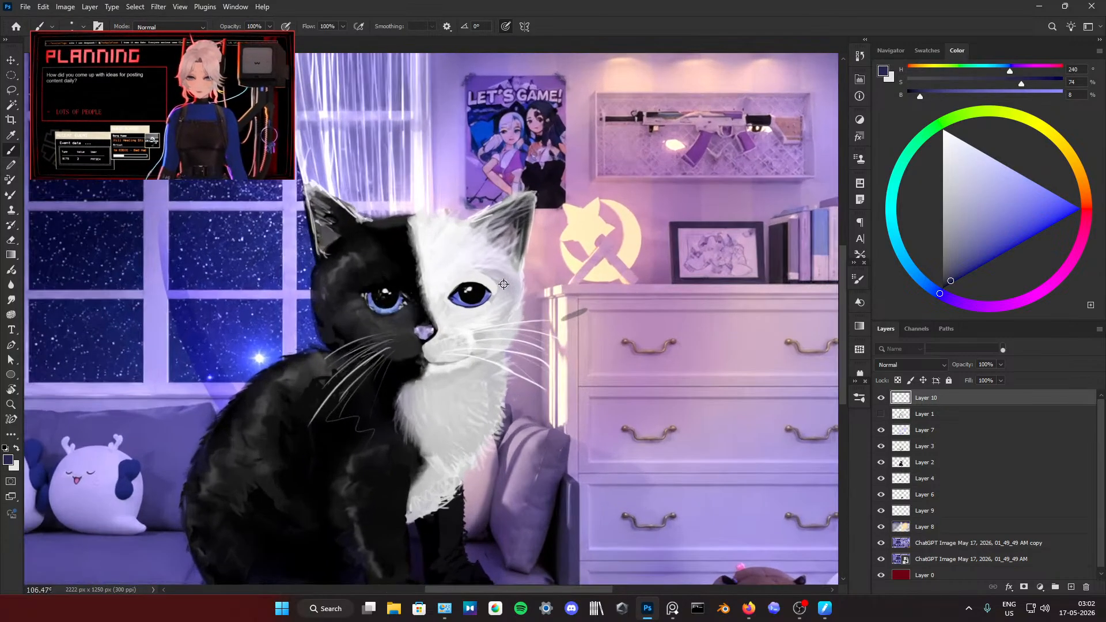
pyautogui.click(667, 608)
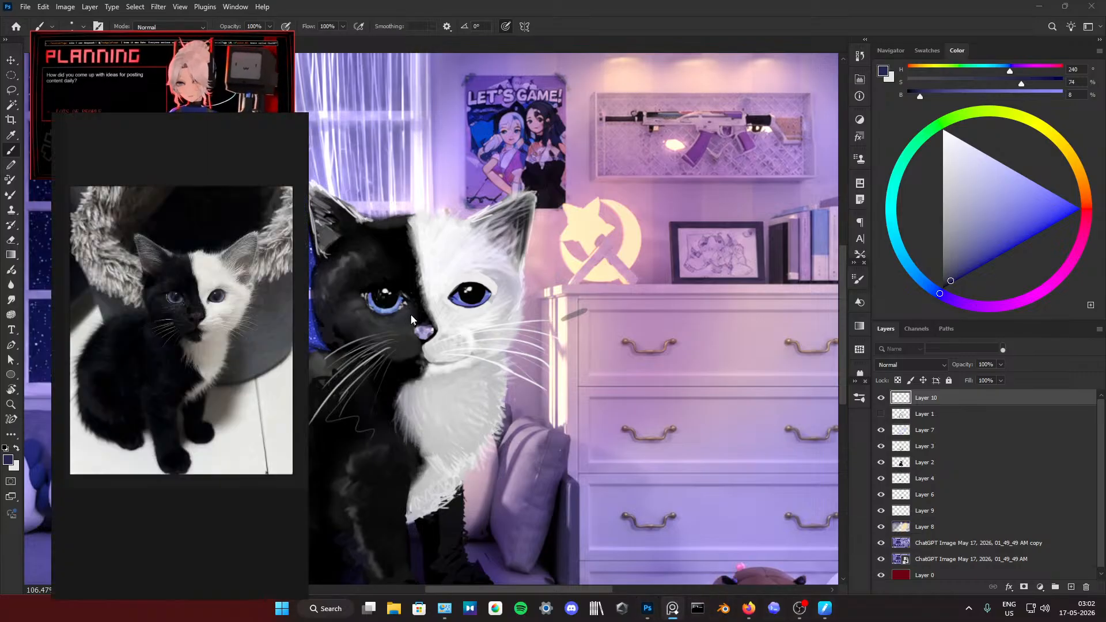
# Step: Redraw the inner corner and upper lid line of the white half's eye in sampled black
pyautogui.scroll(4, 485, 322)
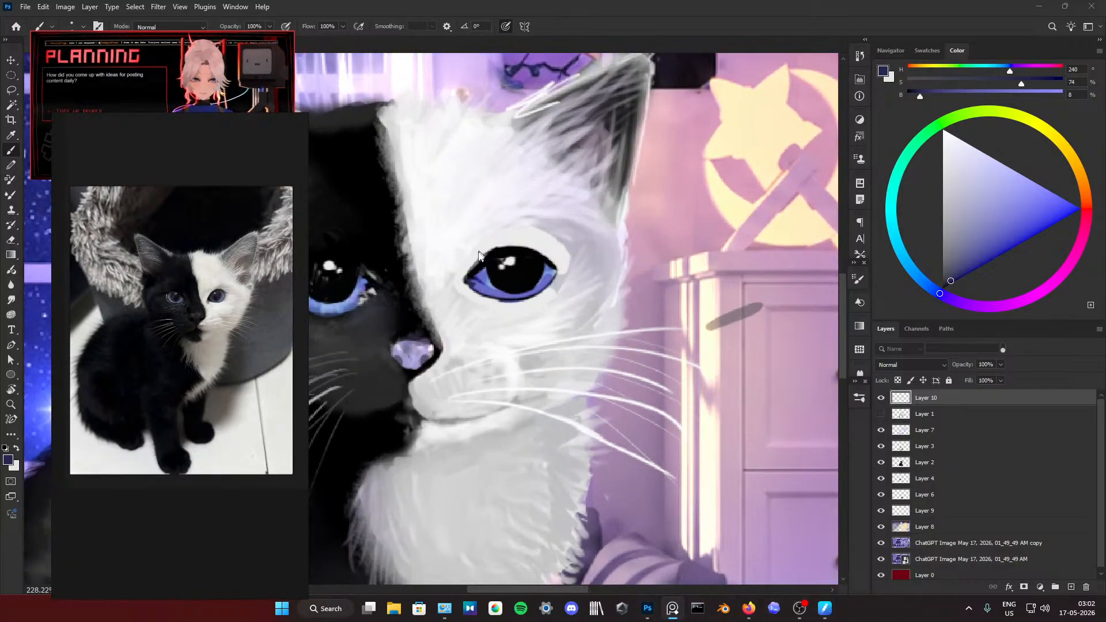
pyautogui.click(480, 275)
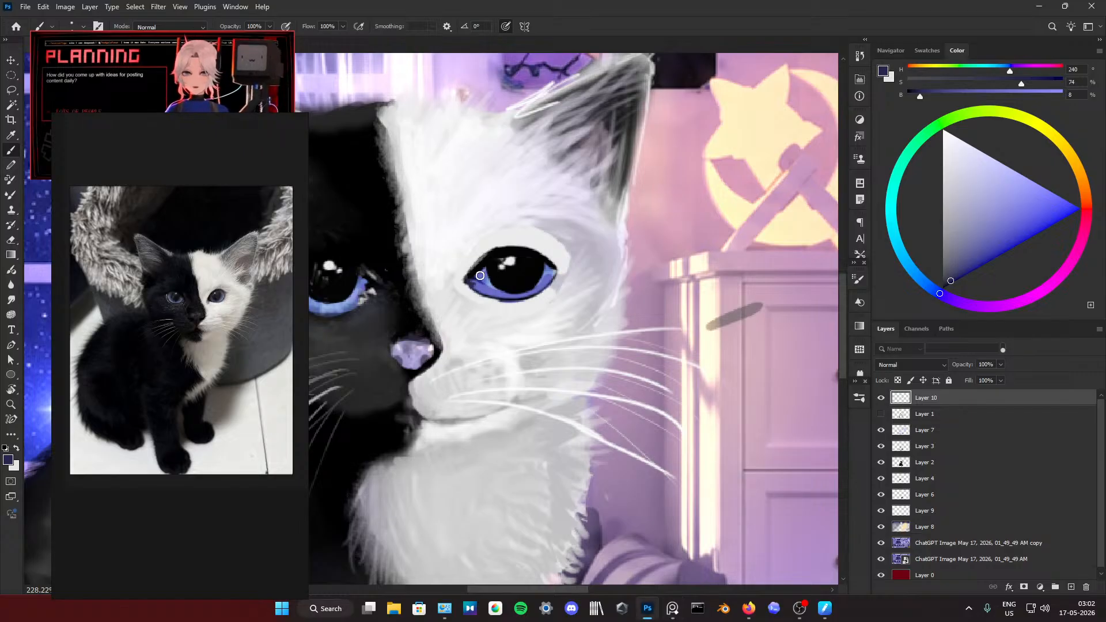
pyautogui.keyDown('alt'); pyautogui.click(482, 269); pyautogui.keyUp('alt')
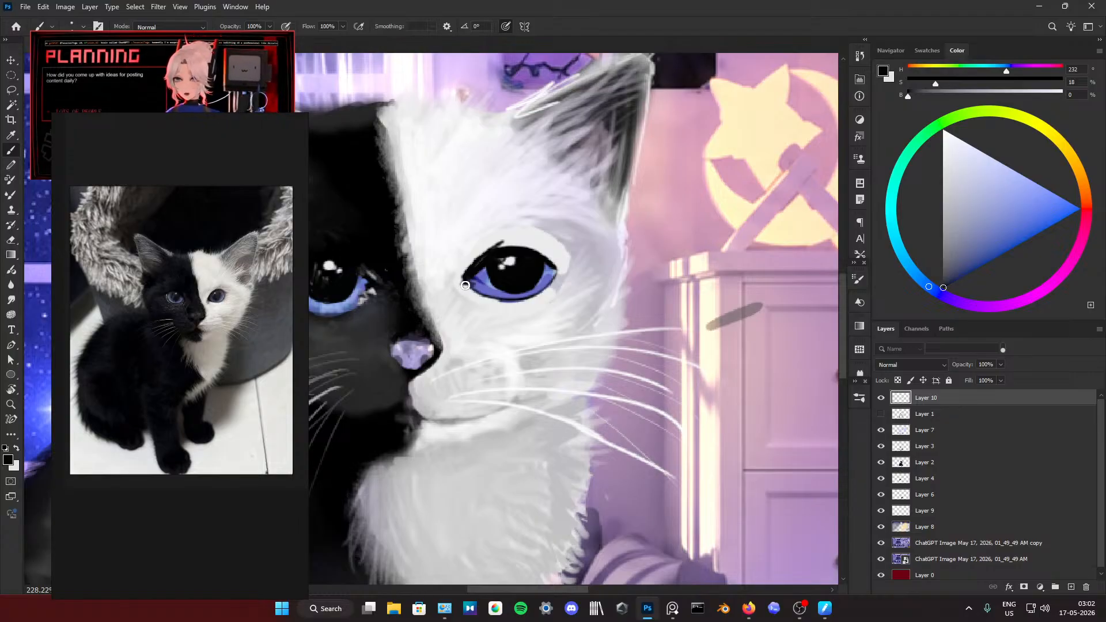
# Step: Repaint the white half's iris in sampled blue-violet around a smaller, rounder black pupil and trim its outer edge with light grey
pyautogui.keyDown('alt'); pyautogui.click(479, 278); pyautogui.keyUp('alt')
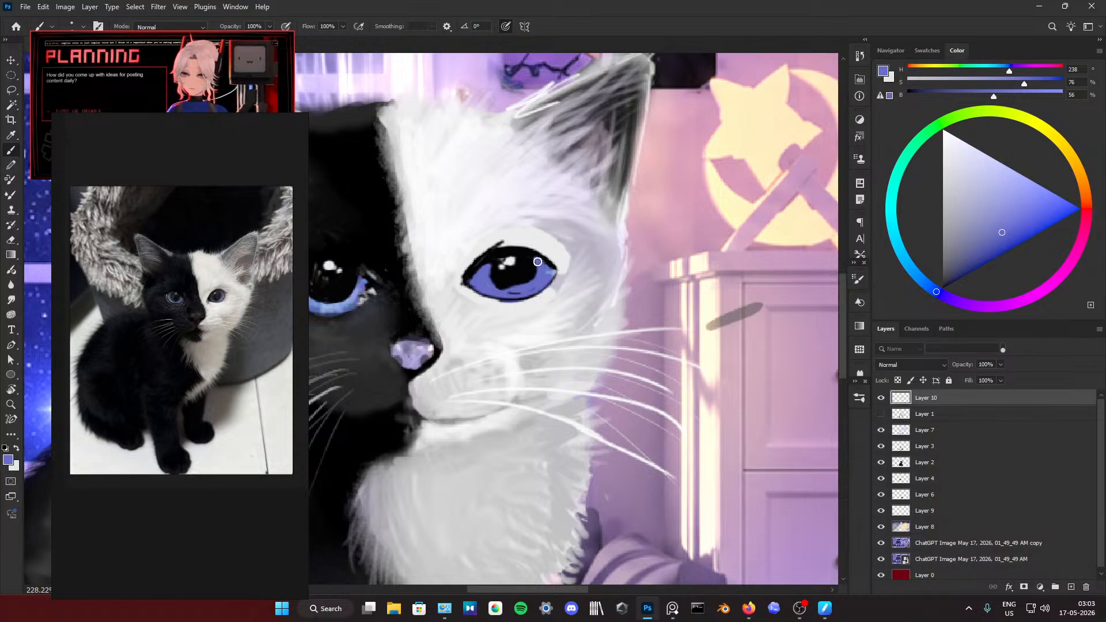
pyautogui.keyDown('alt'); pyautogui.click(555, 276); pyautogui.keyUp('alt')
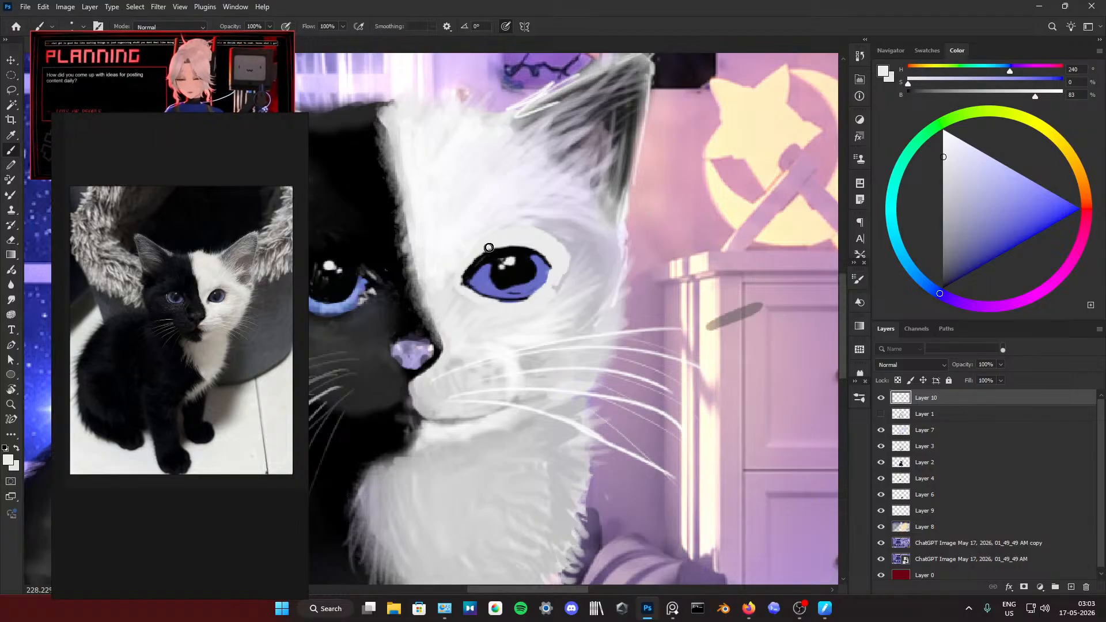
pyautogui.keyDown('alt'); pyautogui.click(517, 273); pyautogui.keyUp('alt')
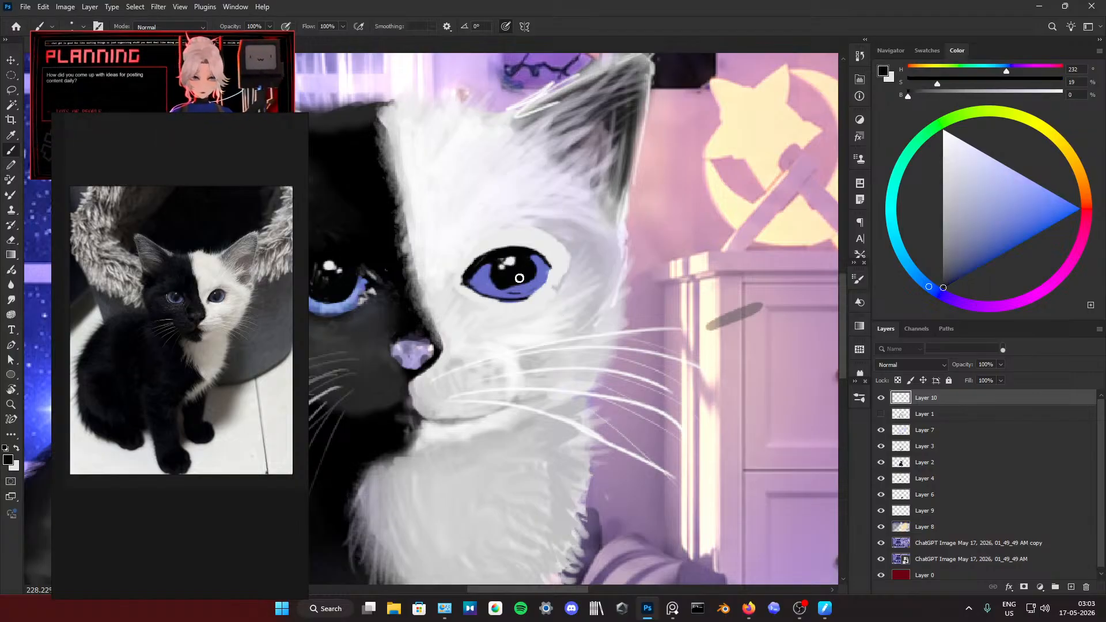
pyautogui.moveTo(524, 278); pyautogui.dragTo(523, 280)
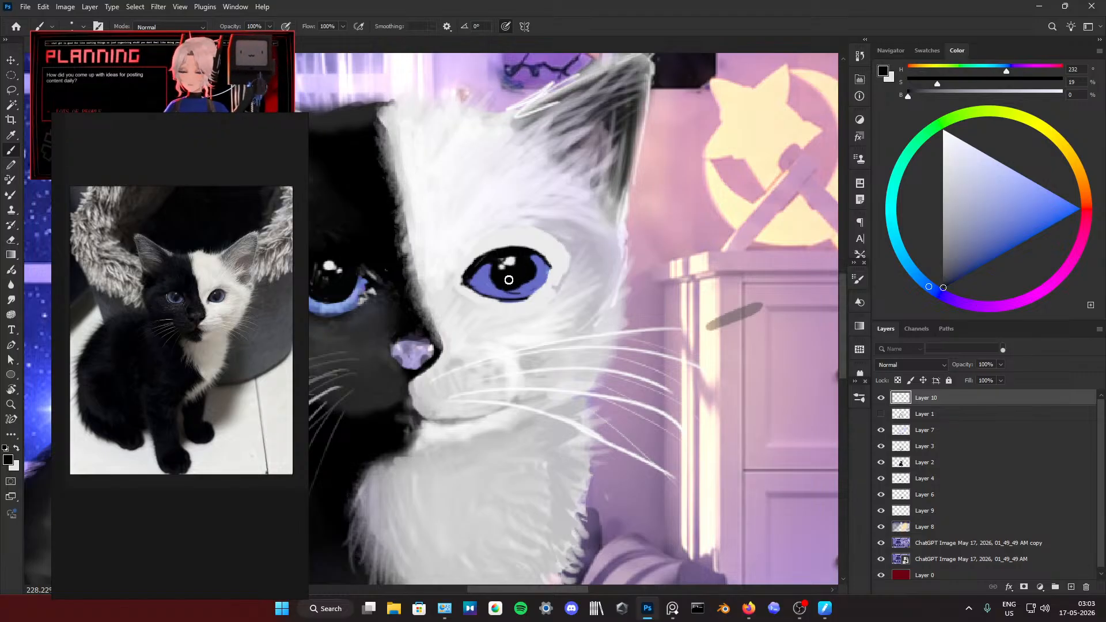
pyautogui.keyDown('alt'); pyautogui.click(537, 264); pyautogui.keyUp('alt')
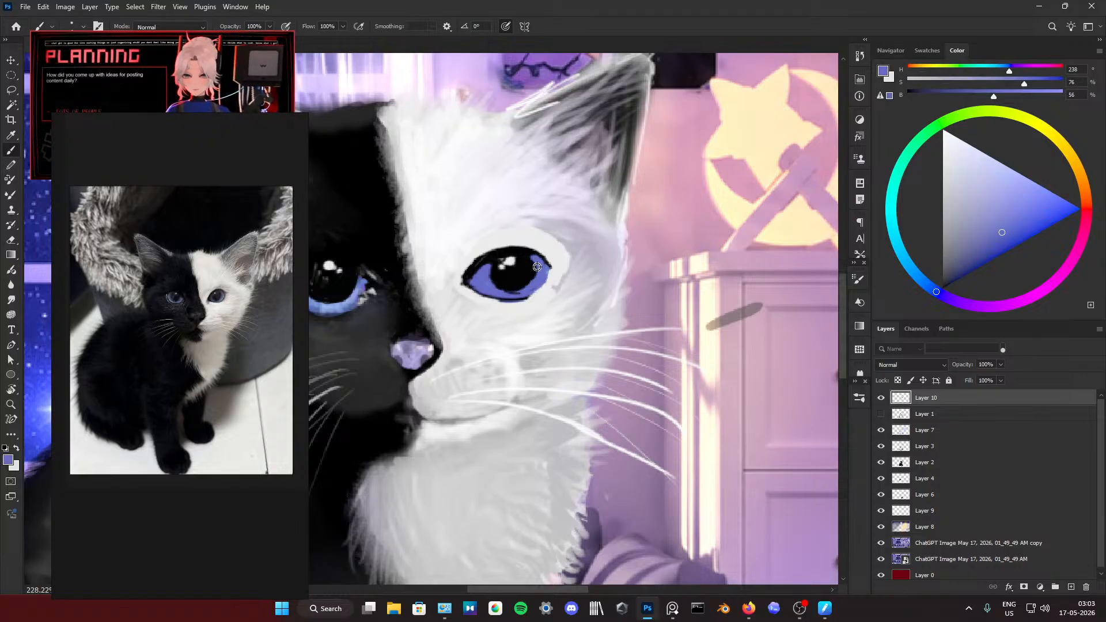
# Step: Darken the lower and outer rim of the white half's eye with sampled near-black
pyautogui.keyDown('alt'); pyautogui.click(516, 287); pyautogui.keyUp('alt')
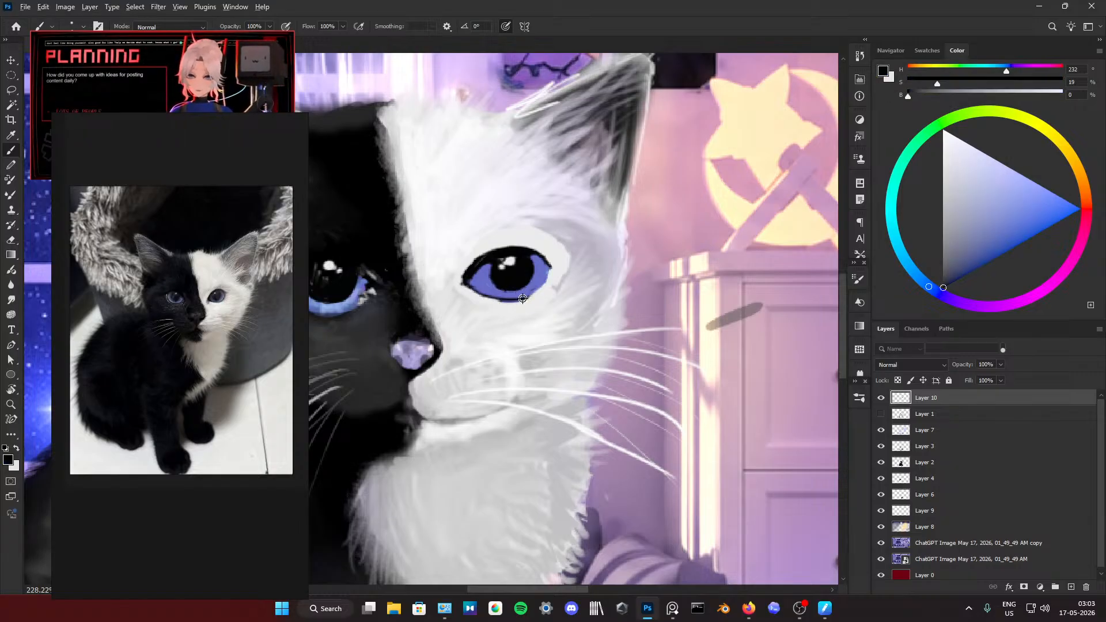
pyautogui.keyDown('alt'); pyautogui.click(520, 298); pyautogui.keyUp('alt')
pyautogui.moveTo(522, 299); pyautogui.dragTo(545, 286)
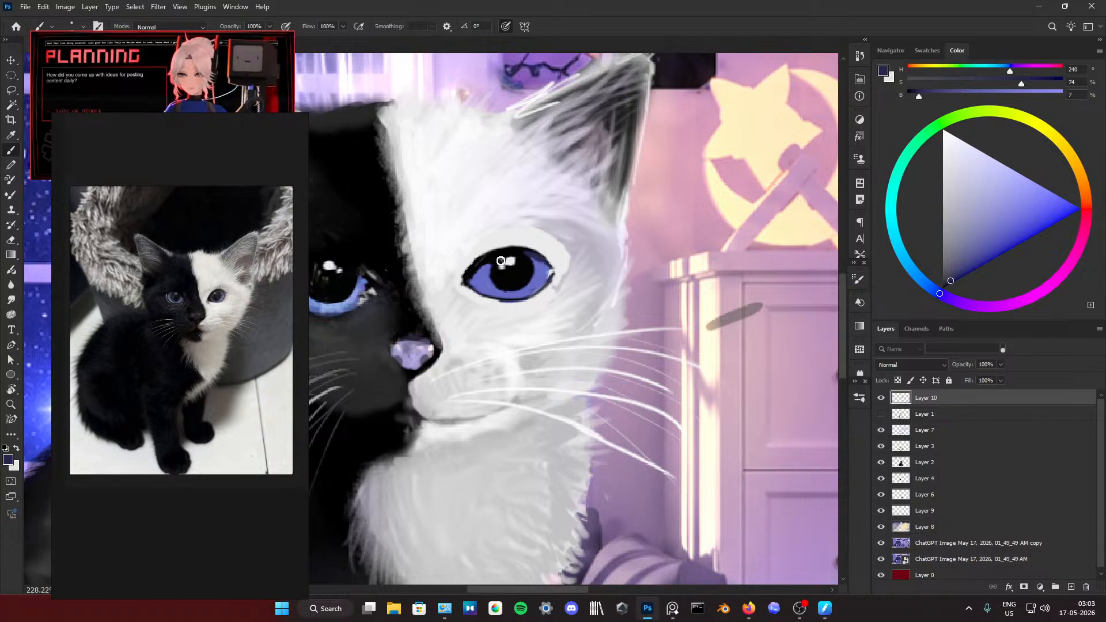
# Step: Refine the inner corner of the white half's eye with sampled black and trim its upper edge with light grey
pyautogui.keyDown('alt'); pyautogui.click(485, 249); pyautogui.keyUp('alt')
pyautogui.moveTo(473, 258); pyautogui.dragTo(494, 248)
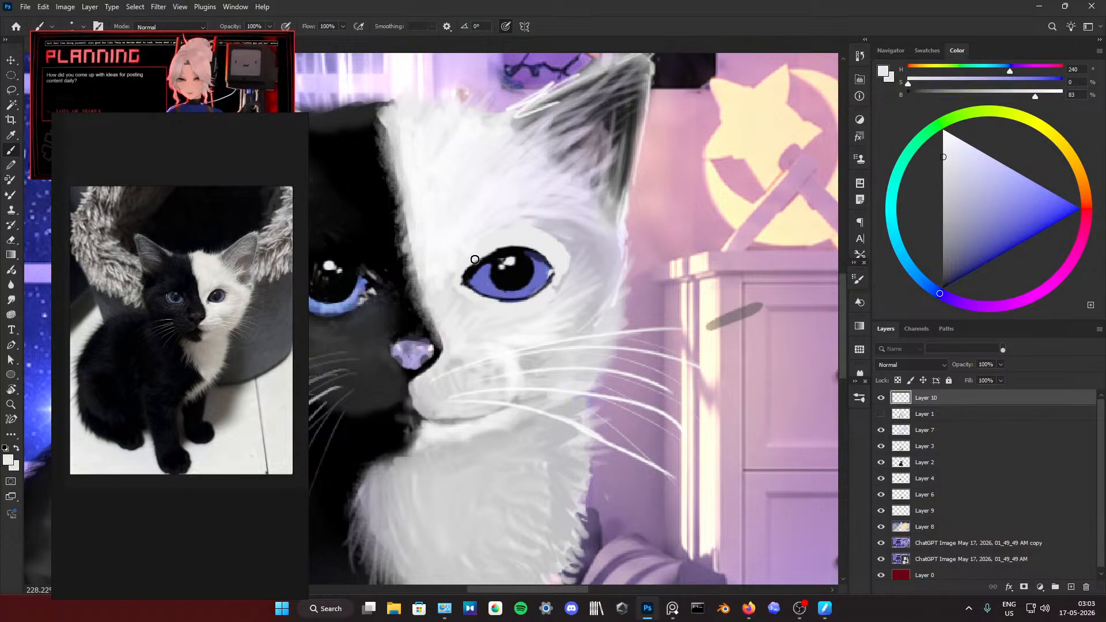
pyautogui.hotkey('ctrl', 'z')
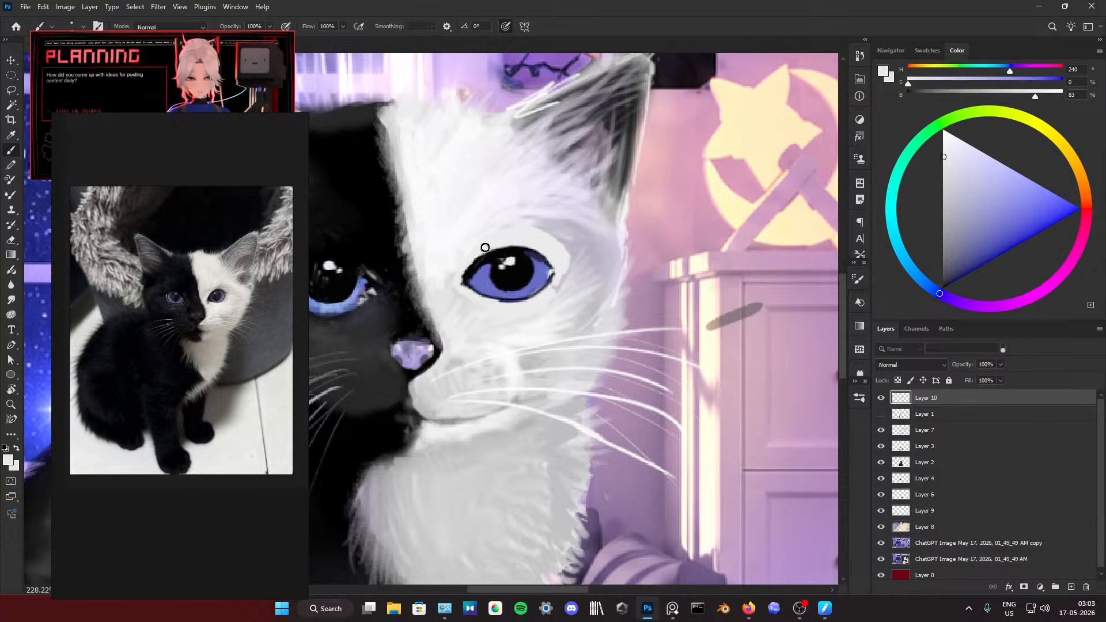
pyautogui.keyDown('alt'); pyautogui.click(464, 278); pyautogui.keyUp('alt')
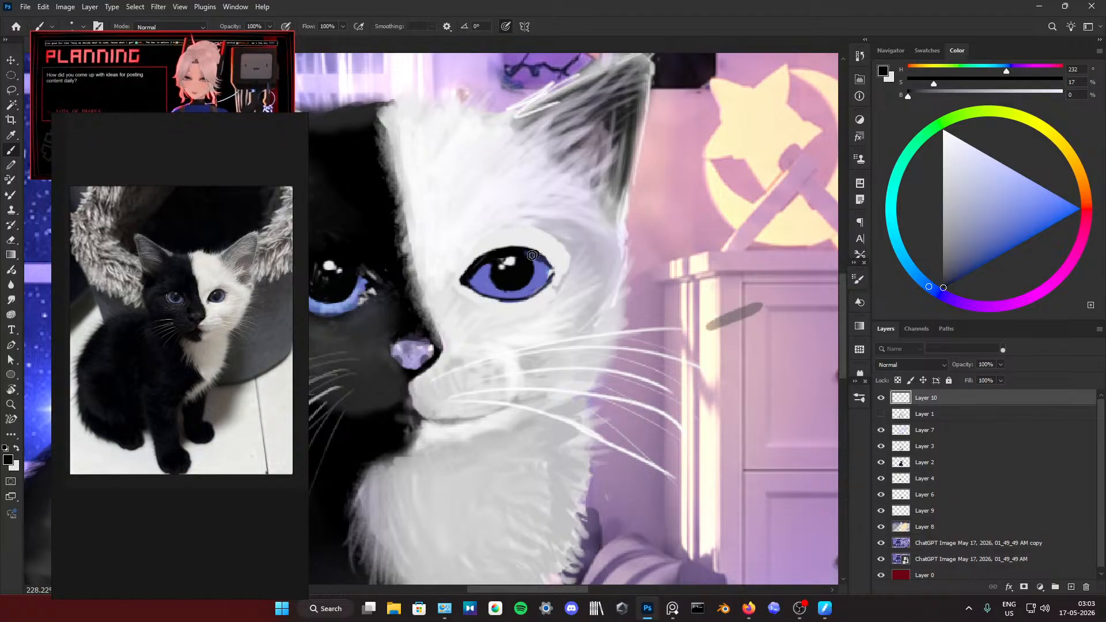
pyautogui.keyDown('alt'); pyautogui.click(473, 257); pyautogui.keyUp('alt')
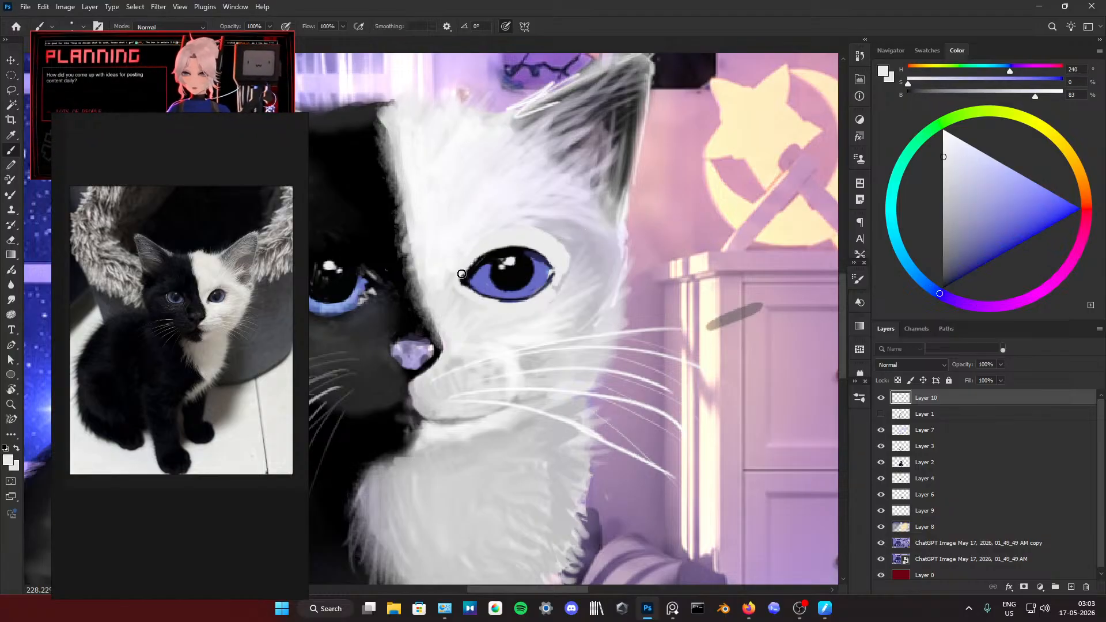
pyautogui.moveTo(471, 262); pyautogui.dragTo(461, 277)
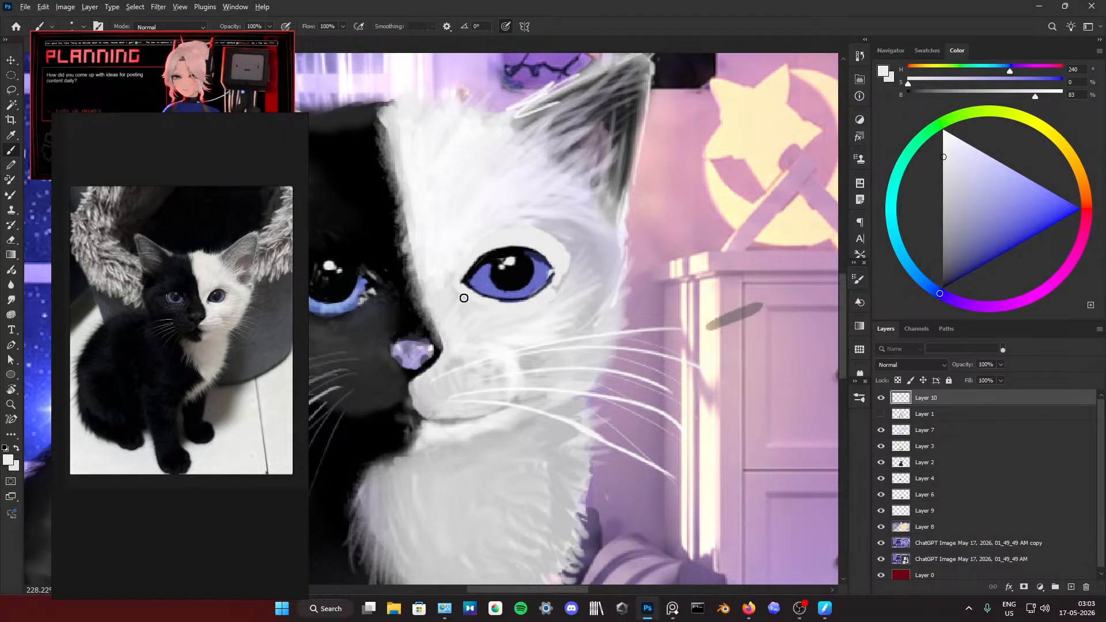
# Step: Turn on Smoothing for the 6 px brush in the brush settings
pyautogui.scroll(-10, 507, 274)
pyautogui.scroll(8, 511, 274)
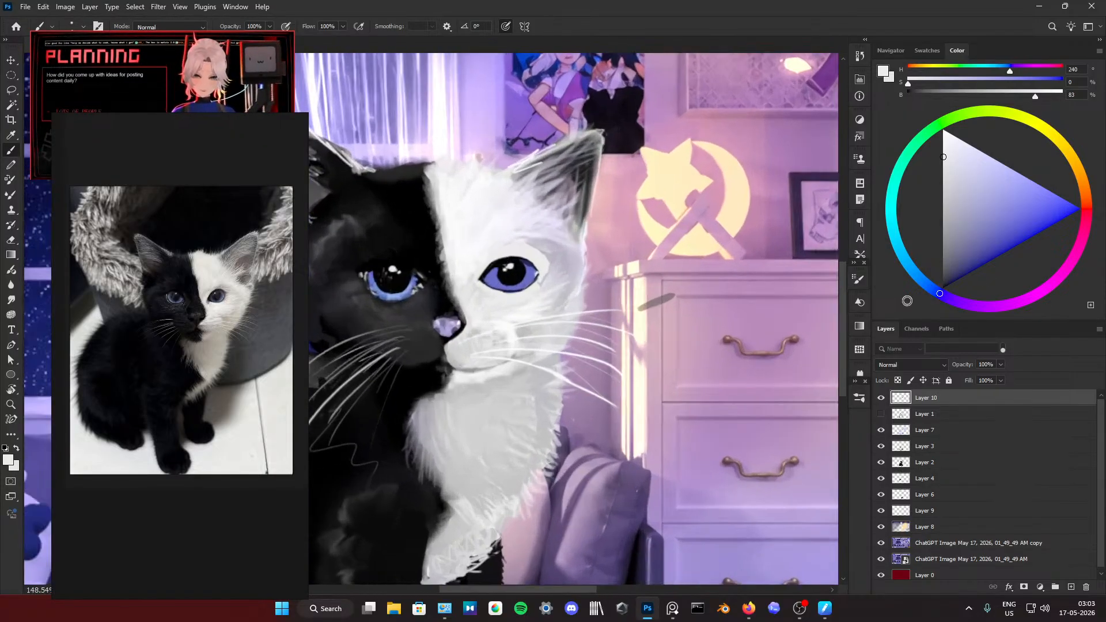
pyautogui.click(859, 279)
pyautogui.click(859, 280)
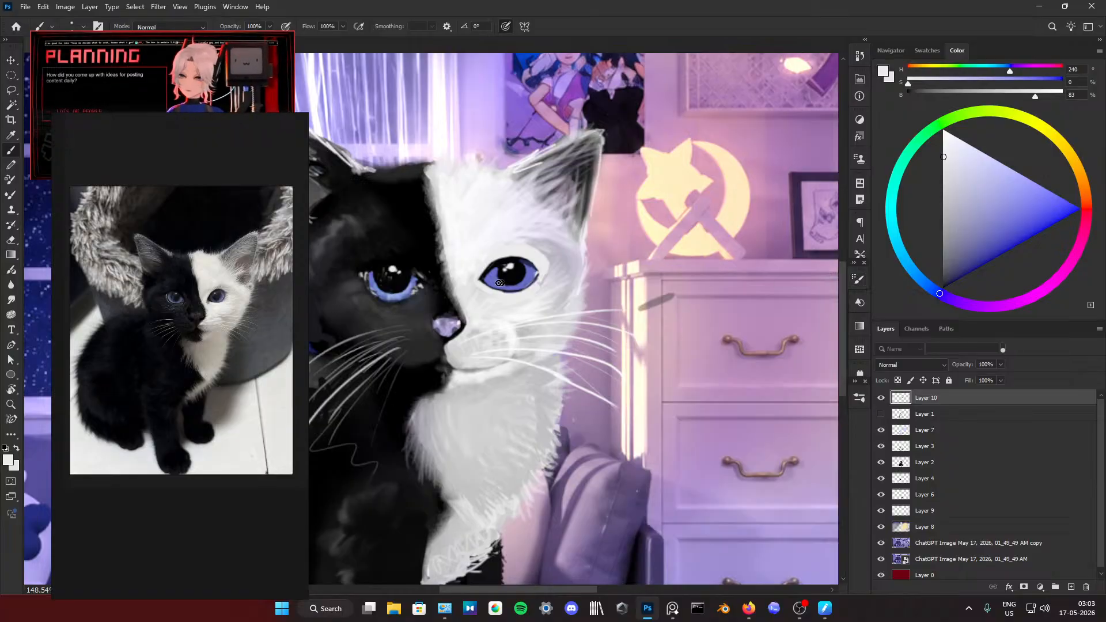
pyautogui.scroll(4, 499, 283)
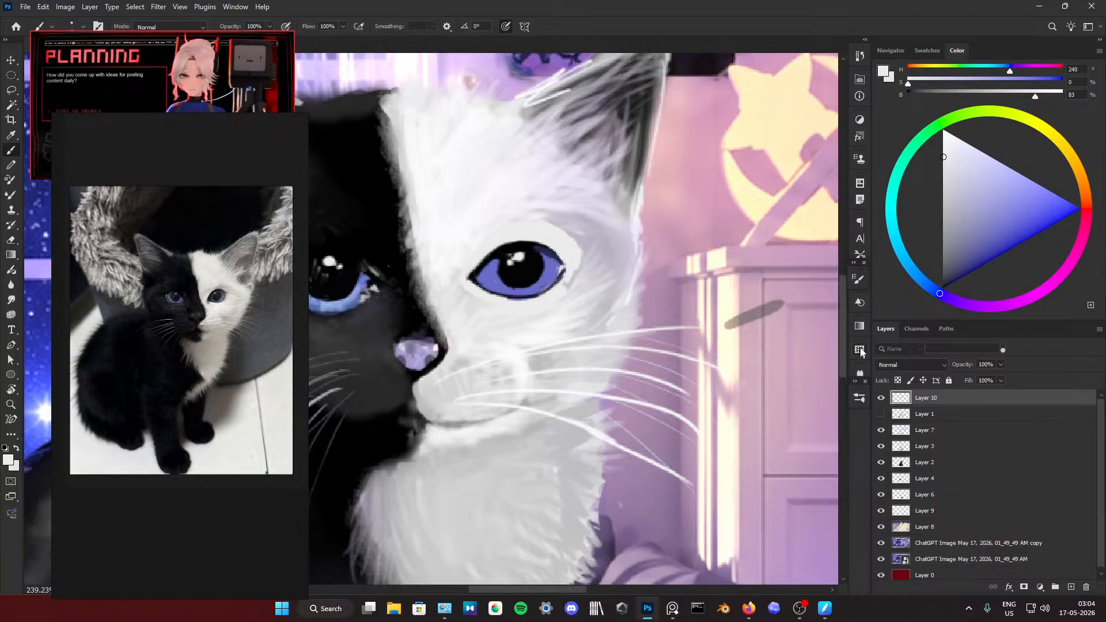
pyautogui.click(858, 281)
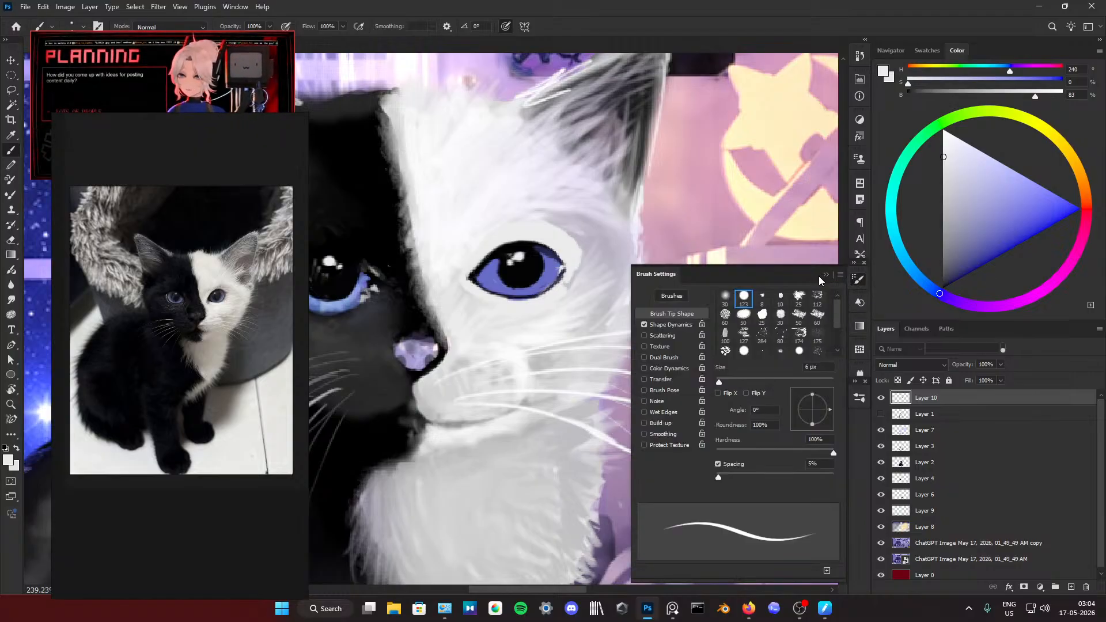
pyautogui.click(643, 433)
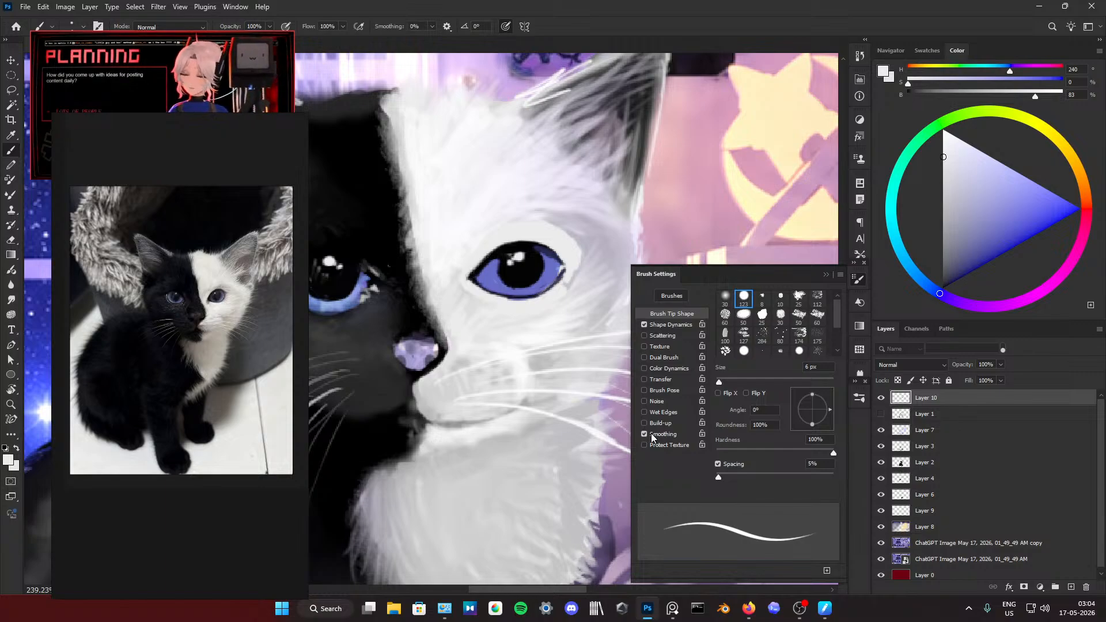
pyautogui.click(826, 274)
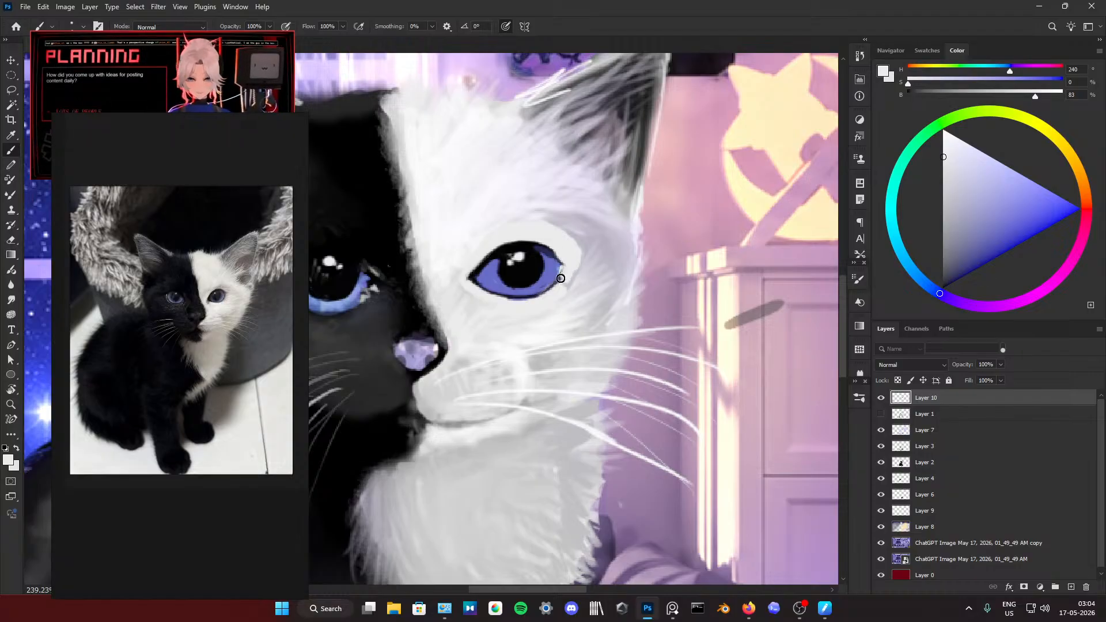
# Step: Trim the outer and lower edge of the white half's eye with light grey and redraw its rim in sampled near-black
pyautogui.moveTo(560, 280); pyautogui.dragTo(520, 302)
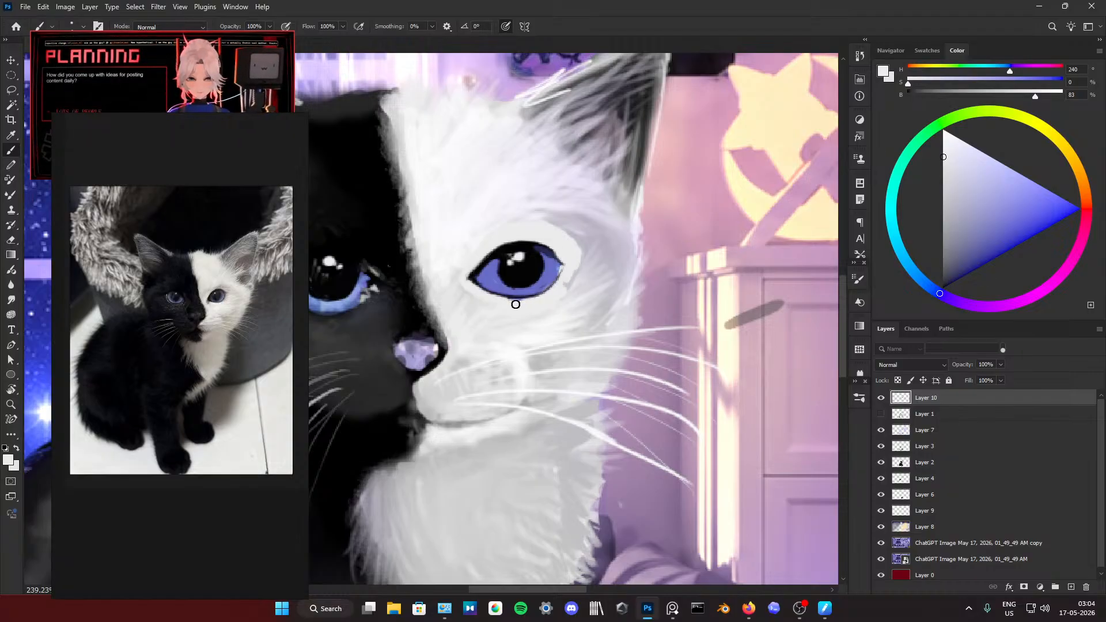
pyautogui.keyDown('alt'); pyautogui.click(484, 266); pyautogui.keyUp('alt')
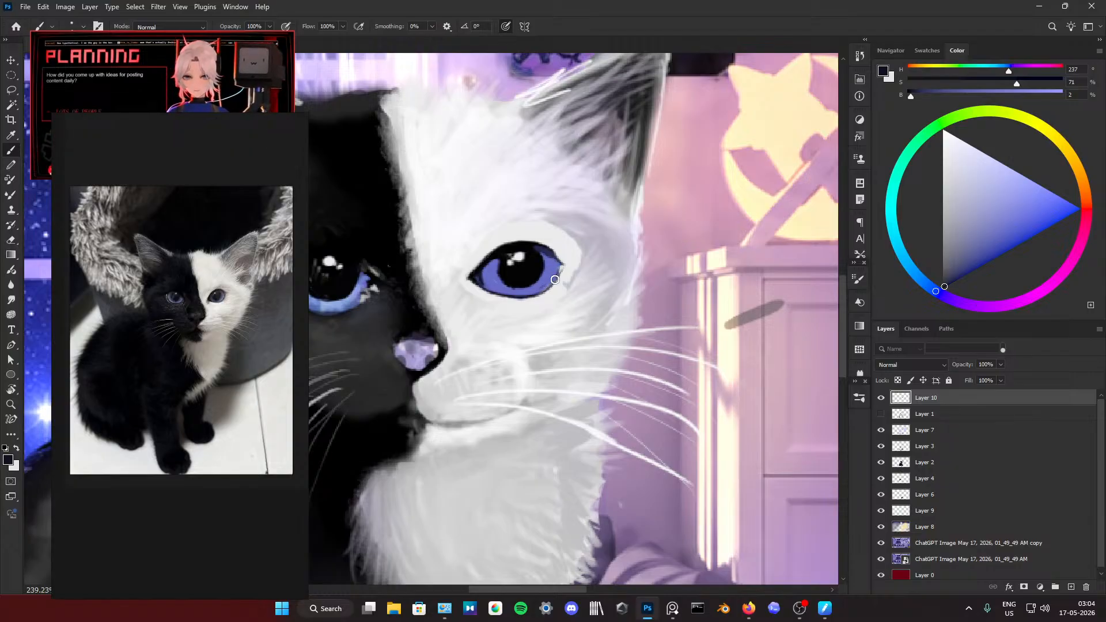
pyautogui.moveTo(561, 261)
pyautogui.mouseDown()
pyautogui.moveTo(534, 293)
pyautogui.moveTo(512, 297)
pyautogui.mouseUp()
pyautogui.keyDown('alt'); pyautogui.click(506, 292); pyautogui.keyUp('alt')
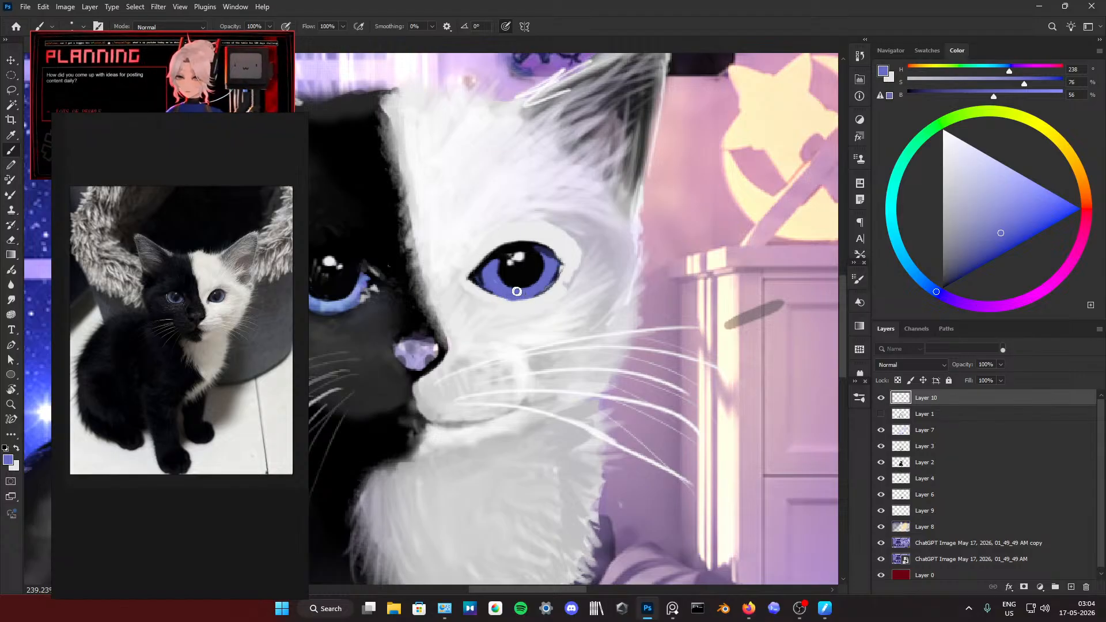
pyautogui.keyDown('alt'); pyautogui.click(479, 277); pyautogui.keyUp('alt')
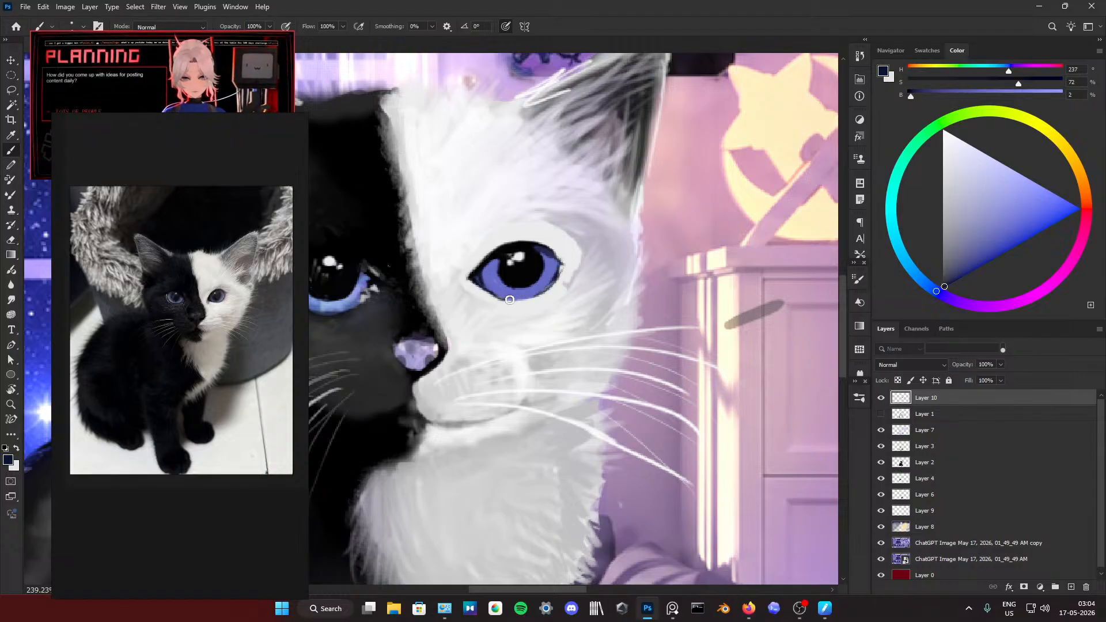
pyautogui.moveTo(501, 298); pyautogui.dragTo(544, 292)
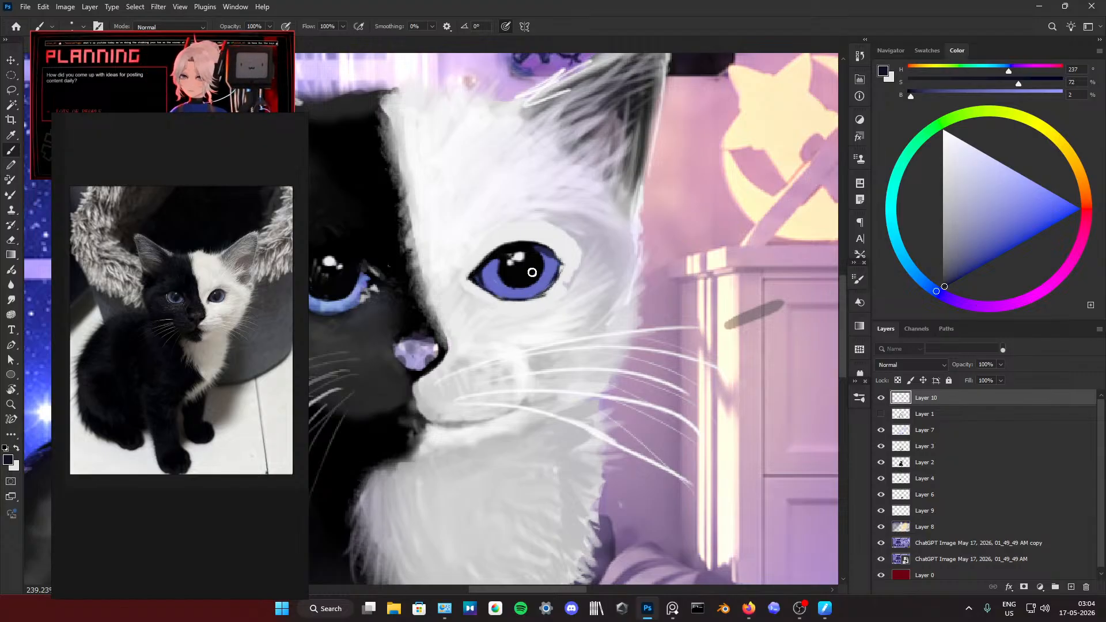
# Step: Texture the white half's iris with light blue sampled from the other eye and flecks of sampled violet
pyautogui.keyDown('alt'); pyautogui.click(332, 306); pyautogui.keyUp('alt')
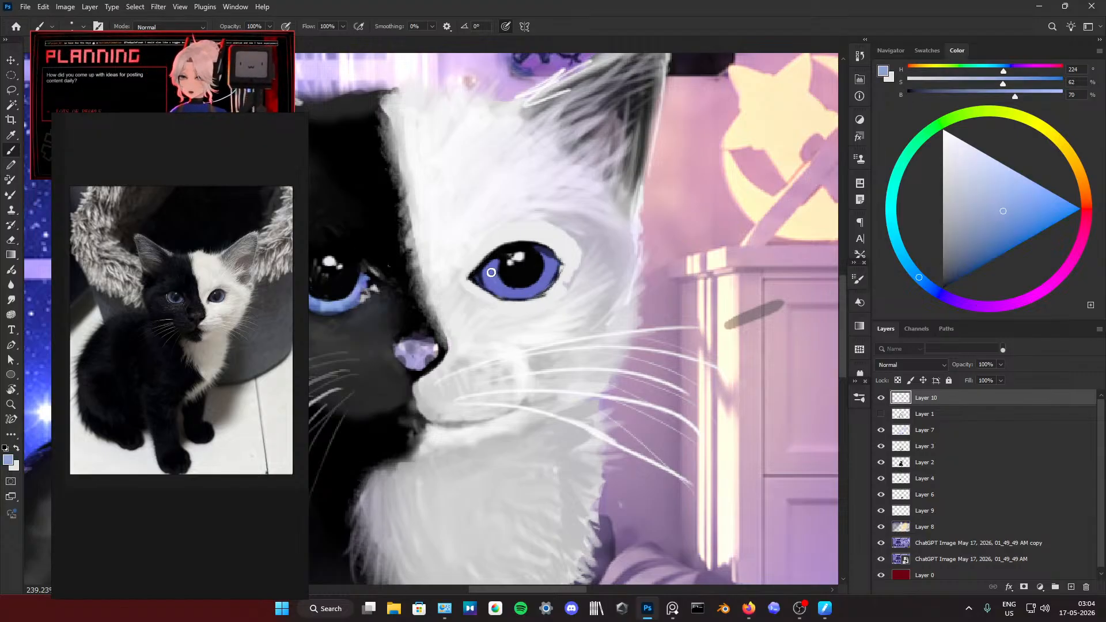
pyautogui.moveTo(505, 285)
pyautogui.mouseDown()
pyautogui.moveTo(551, 270)
pyautogui.moveTo(518, 286)
pyautogui.mouseUp()
pyautogui.keyDown('alt'); pyautogui.click(529, 271); pyautogui.keyUp('alt')
pyautogui.keyDown('alt'); pyautogui.click(505, 284); pyautogui.keyUp('alt')
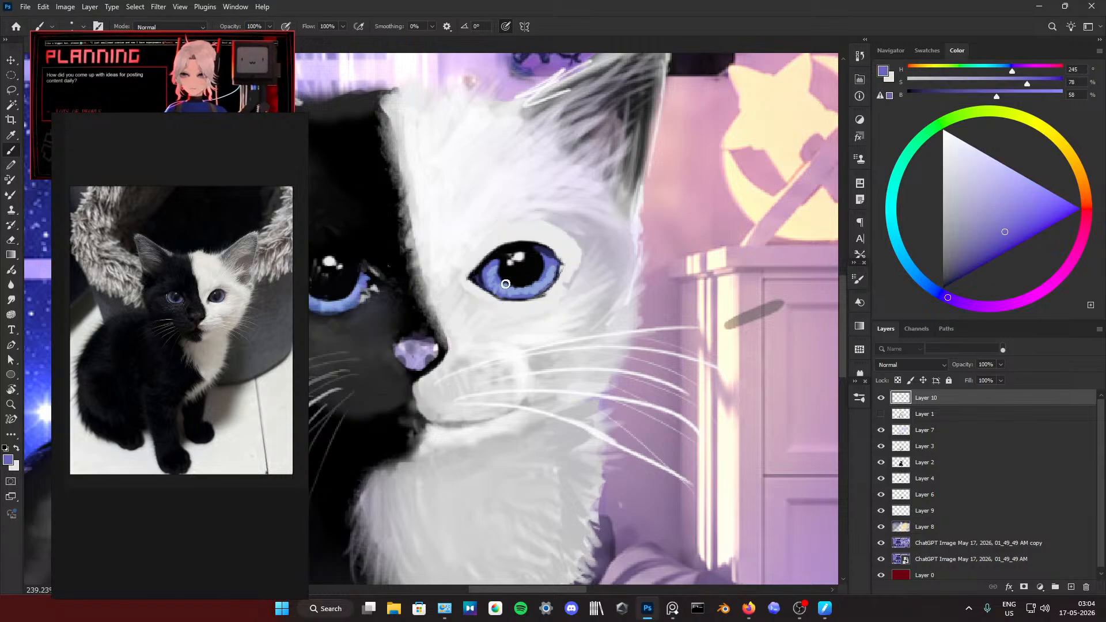
pyautogui.moveTo(510, 292); pyautogui.dragTo(544, 277)
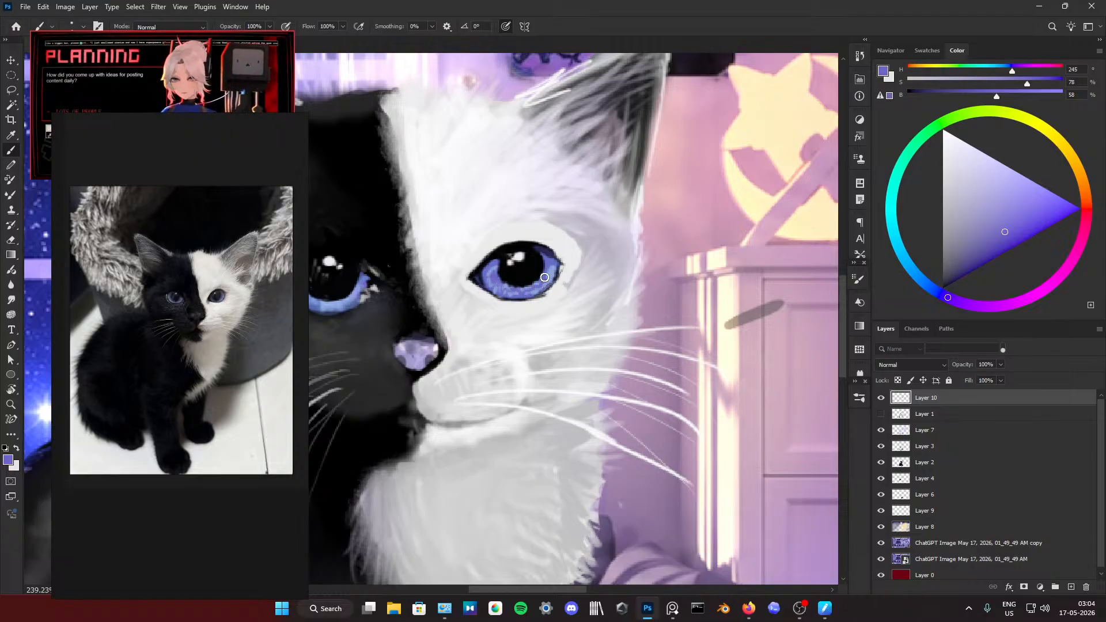
# Step: Add pale grey glints along the white half's lower iris and sharpen the eye's inner corner with sampled near-black
pyautogui.keyDown('alt'); pyautogui.click(337, 266); pyautogui.keyUp('alt')
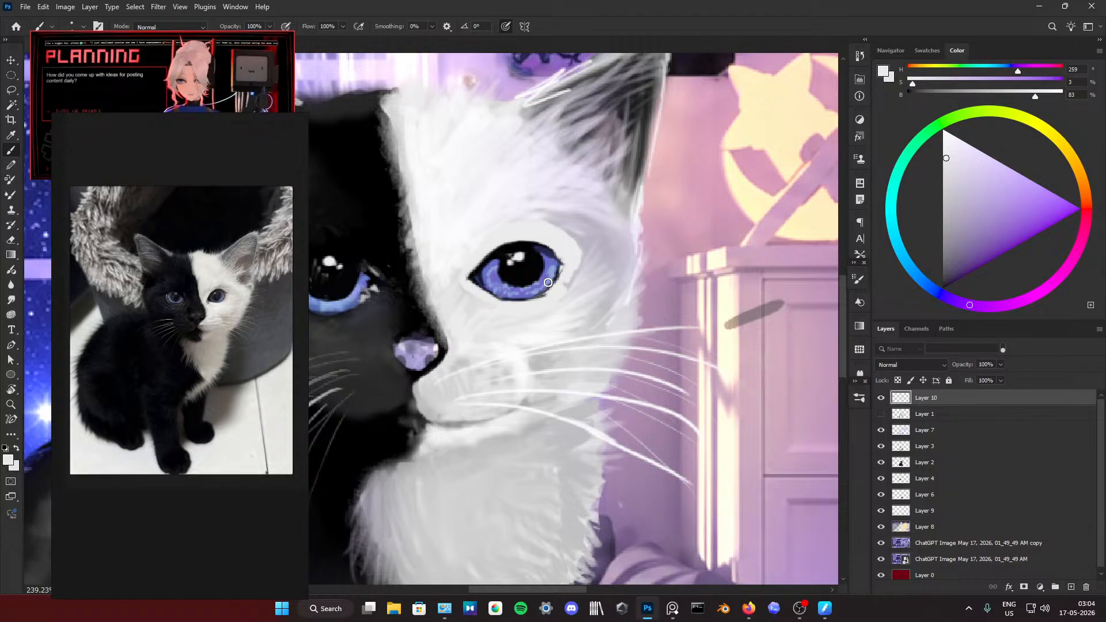
pyautogui.moveTo(538, 285)
pyautogui.mouseDown()
pyautogui.moveTo(491, 290)
pyautogui.moveTo(482, 268)
pyautogui.mouseUp()
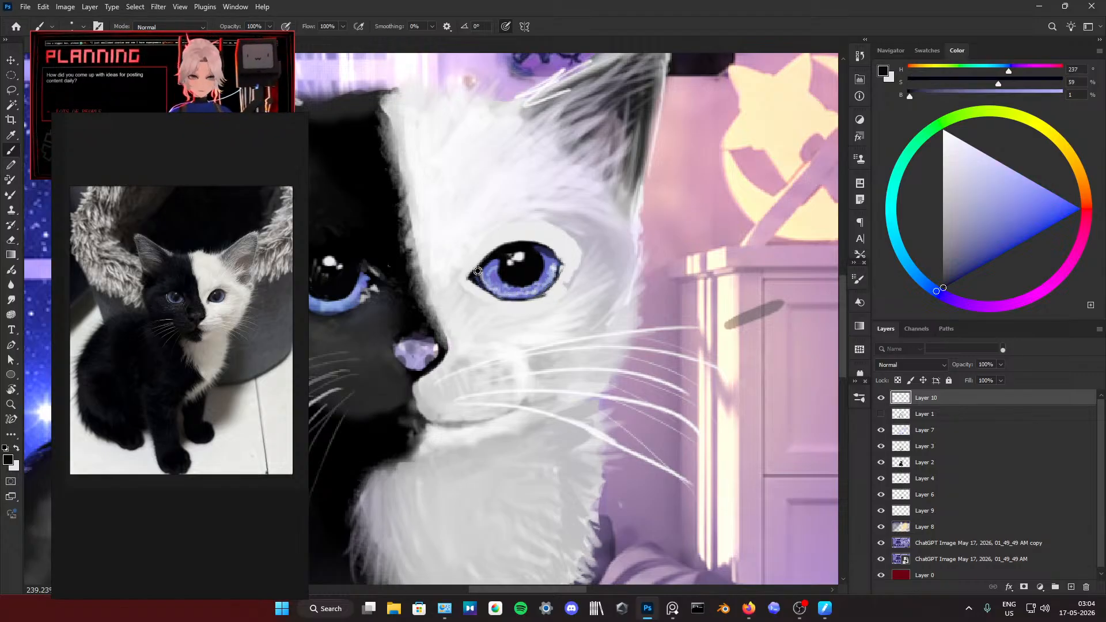
pyautogui.keyDown('alt'); pyautogui.click(474, 271); pyautogui.keyUp('alt')
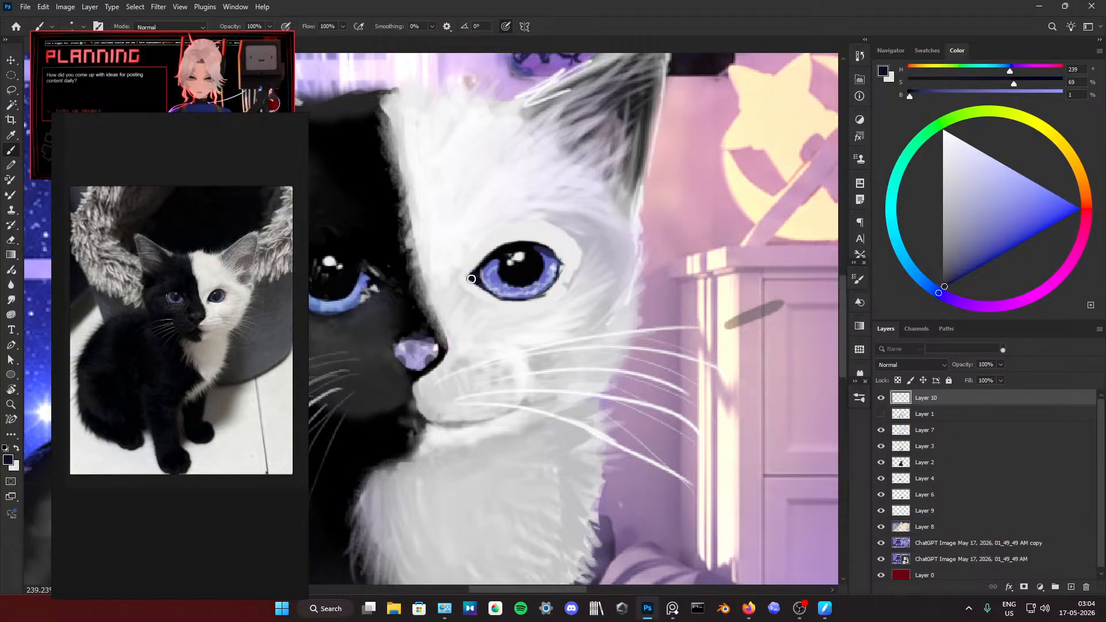
pyautogui.scroll(-3, 557, 202)
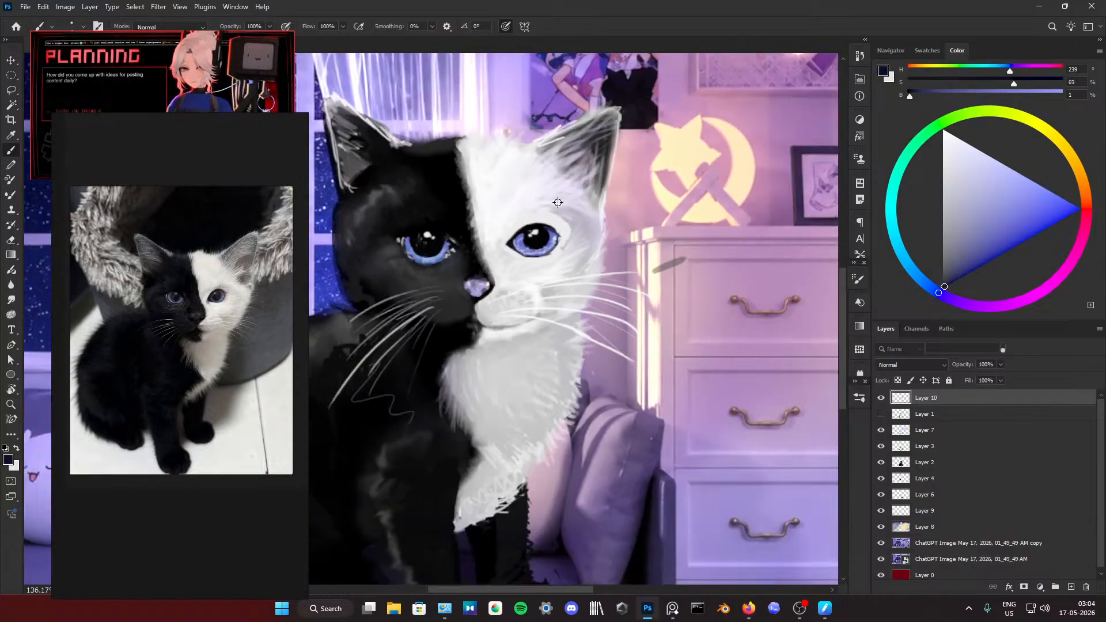
pyautogui.scroll(-4, 557, 202)
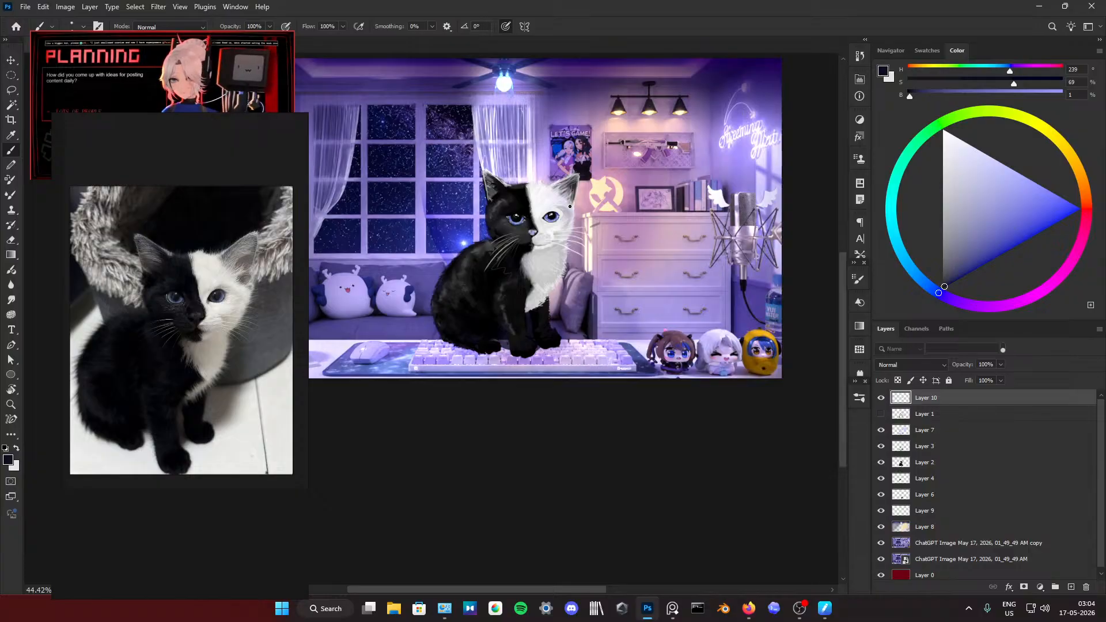
# Step: Clean up the pupil's highlights with sampled black and blend the flat light patch around the white half's eye with pale fur strokes
pyautogui.scroll(7, 545, 219)
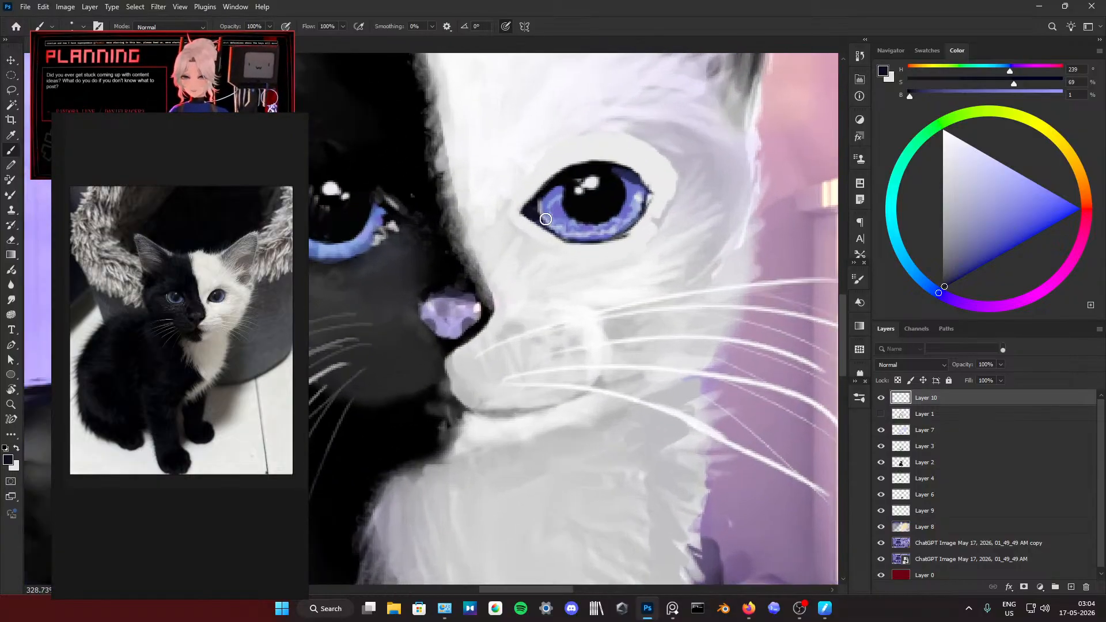
pyautogui.keyDown('alt'); pyautogui.click(567, 185); pyautogui.keyUp('alt')
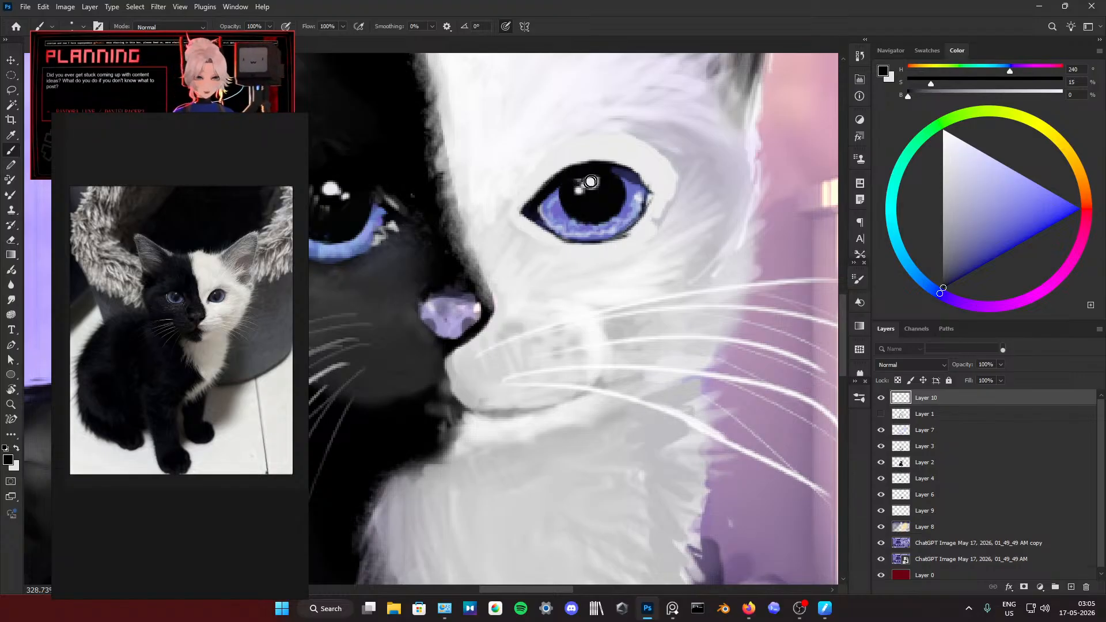
pyautogui.keyDown('alt'); pyautogui.click(563, 120); pyautogui.keyUp('alt')
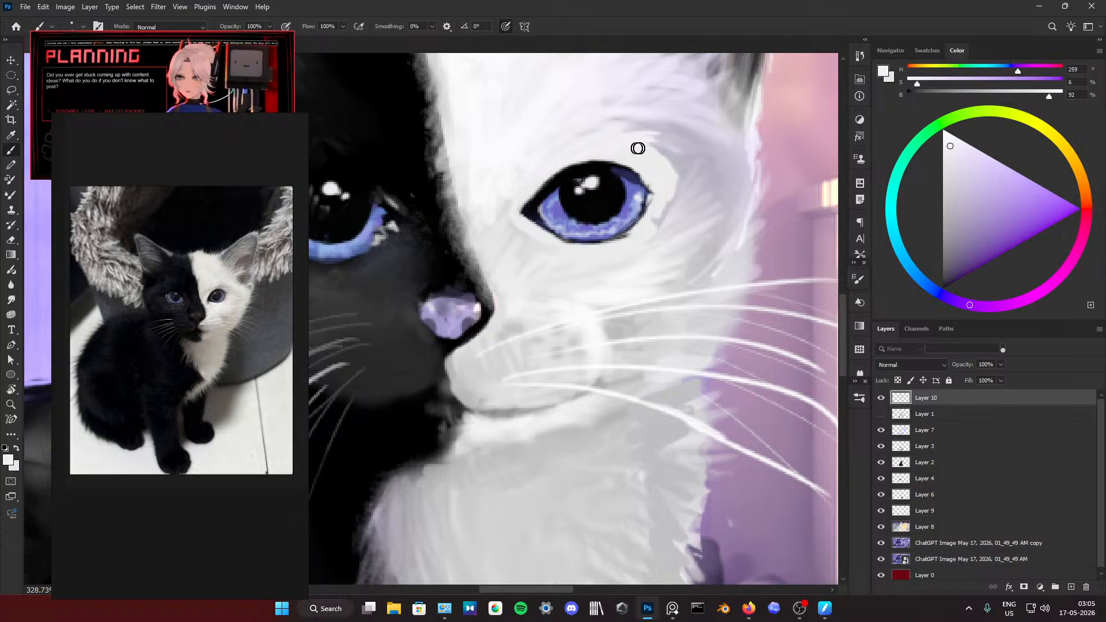
pyautogui.moveTo(672, 155)
pyautogui.mouseDown()
pyautogui.moveTo(650, 183)
pyautogui.moveTo(664, 191)
pyautogui.moveTo(655, 187)
pyautogui.moveTo(657, 210)
pyautogui.moveTo(690, 205)
pyautogui.moveTo(655, 234)
pyautogui.mouseUp()
pyautogui.keyDown('alt'); pyautogui.click(657, 237); pyautogui.keyUp('alt')
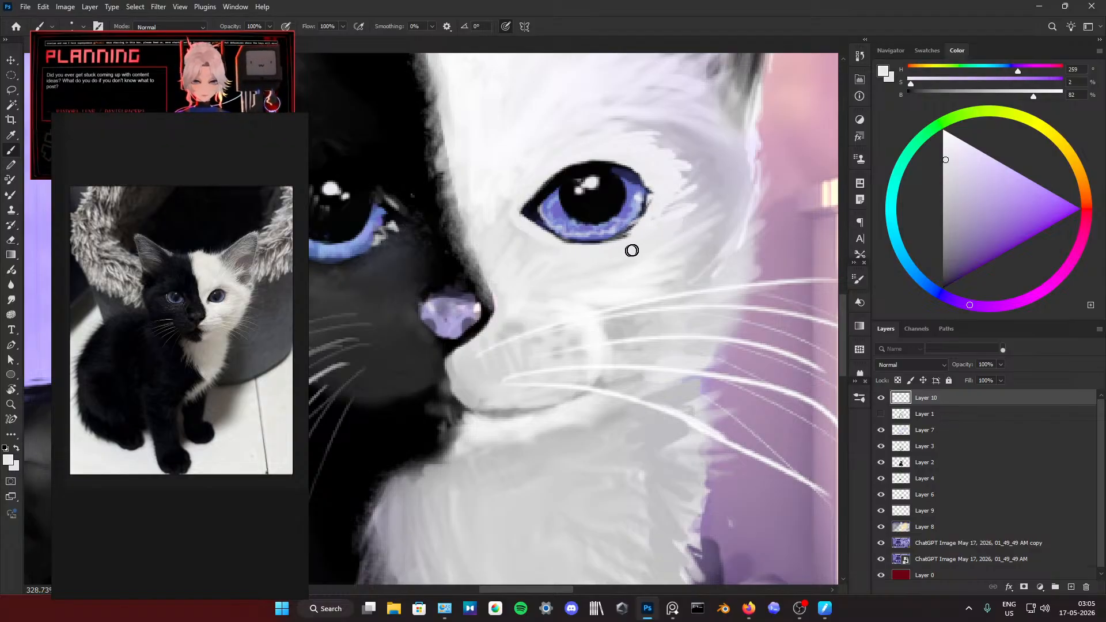
pyautogui.moveTo(539, 241)
pyautogui.mouseDown()
pyautogui.moveTo(508, 225)
pyautogui.moveTo(535, 245)
pyautogui.moveTo(508, 207)
pyautogui.moveTo(511, 234)
pyautogui.moveTo(521, 210)
pyautogui.moveTo(512, 216)
pyautogui.mouseUp()
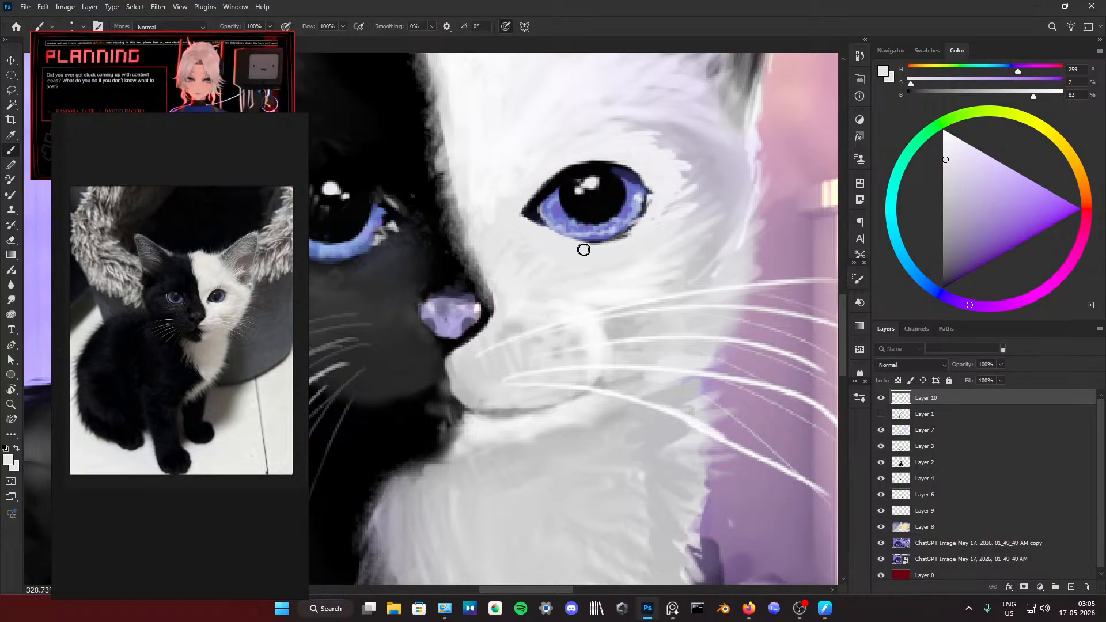
# Step: Thin the lower lid line of the white half's eye with sampled violet, near-black and light grey
pyautogui.keyDown('alt'); pyautogui.click(554, 219); pyautogui.keyUp('alt')
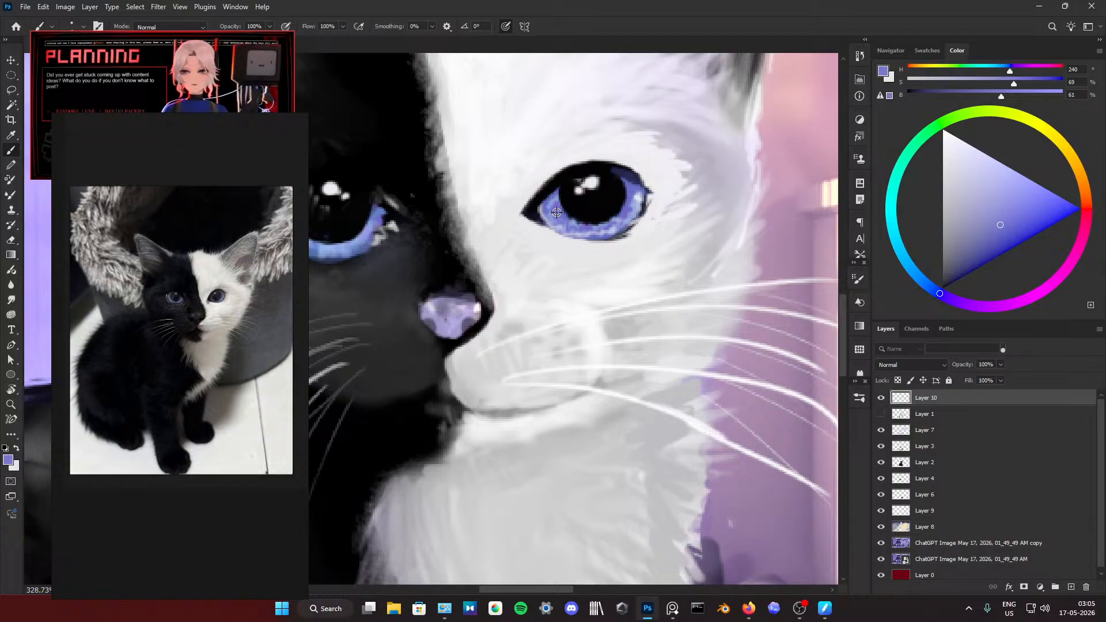
pyautogui.keyDown('alt'); pyautogui.click(557, 213); pyautogui.keyUp('alt')
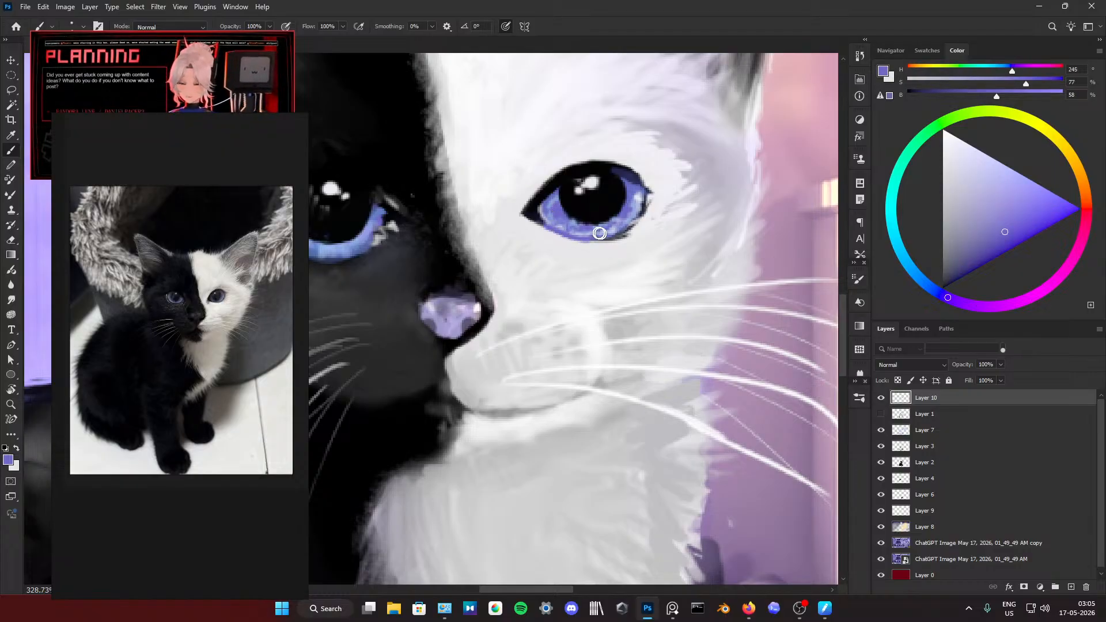
pyautogui.keyDown('alt'); pyautogui.click(545, 223); pyautogui.keyUp('alt')
pyautogui.moveTo(545, 224); pyautogui.dragTo(587, 240)
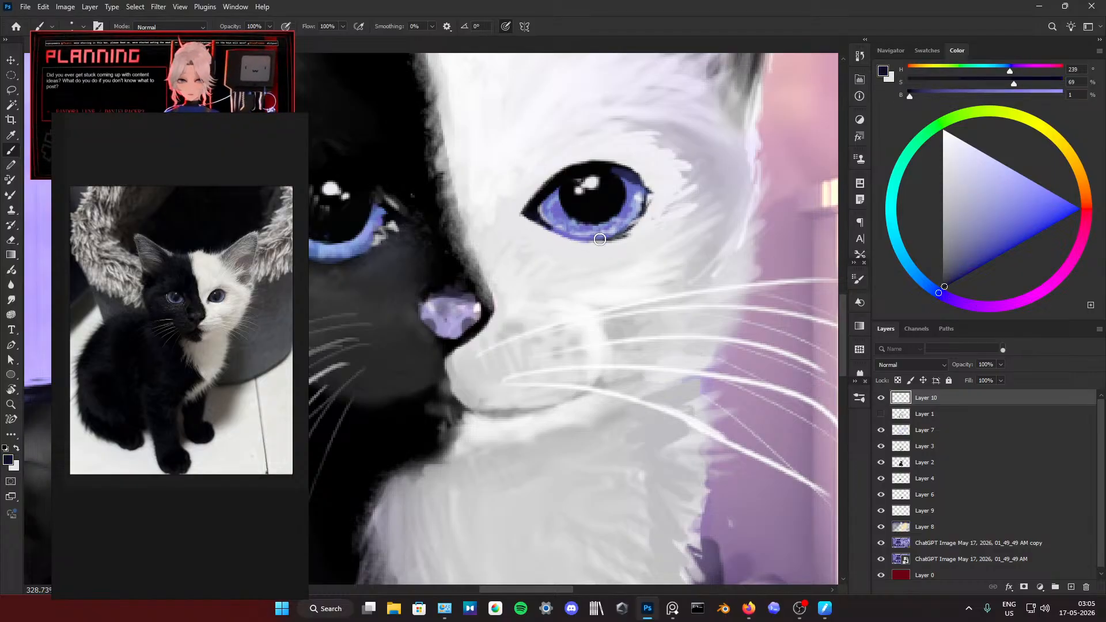
pyautogui.keyDown('alt'); pyautogui.click(593, 250); pyautogui.keyUp('alt')
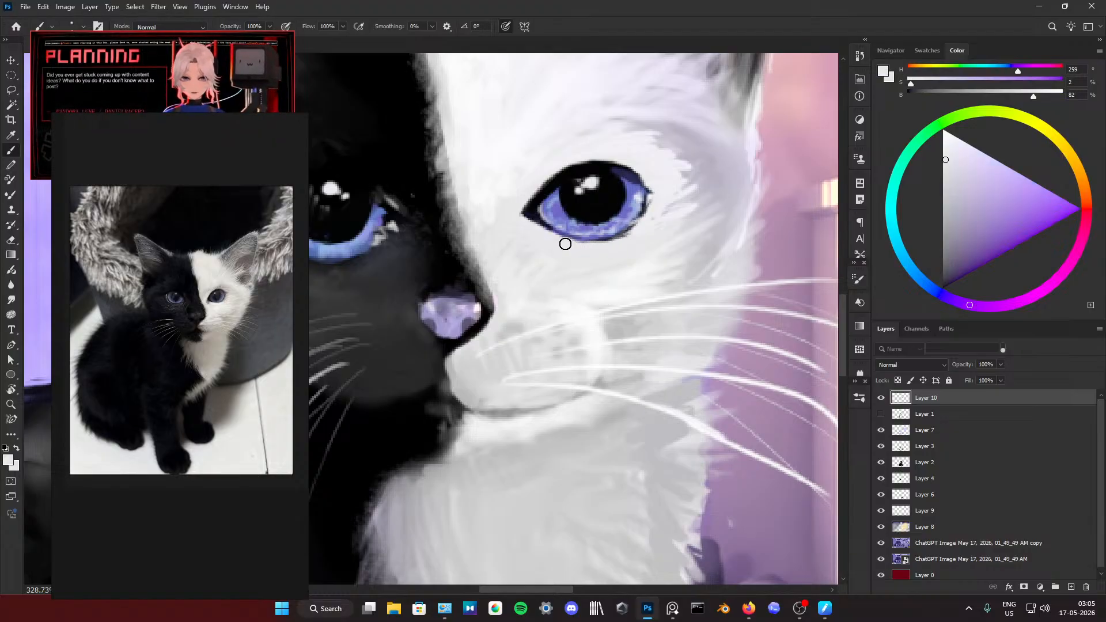
# Step: Touch up the white half's iris beside the pupil with sampled blue-violet
pyautogui.hotkey('ctrl', '0')
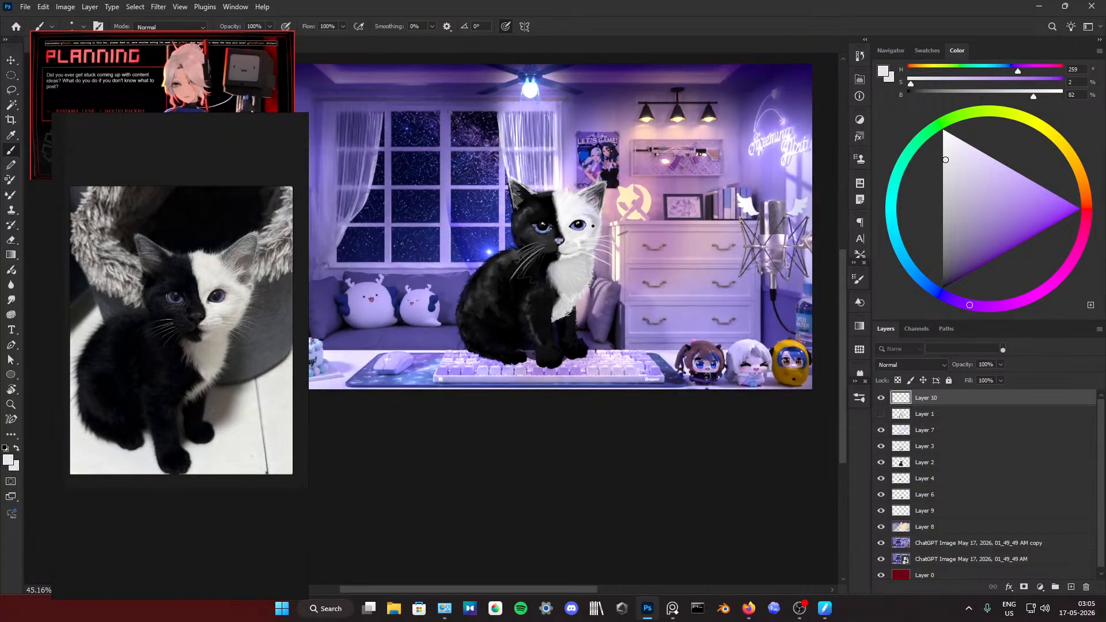
pyautogui.scroll(10, 585, 219)
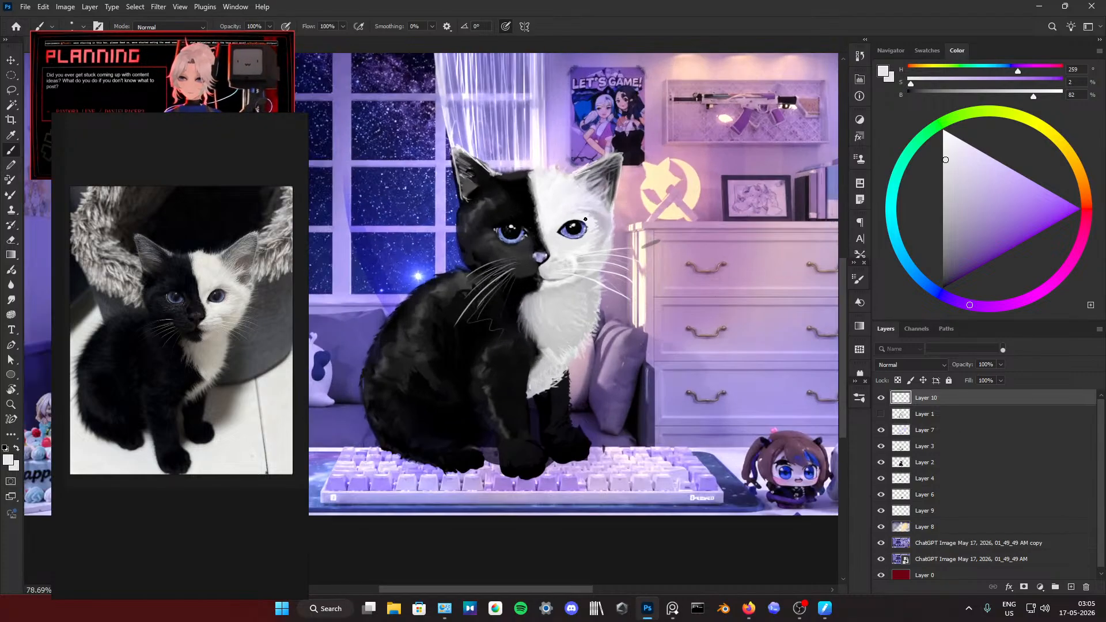
pyautogui.scroll(-2, 542, 246)
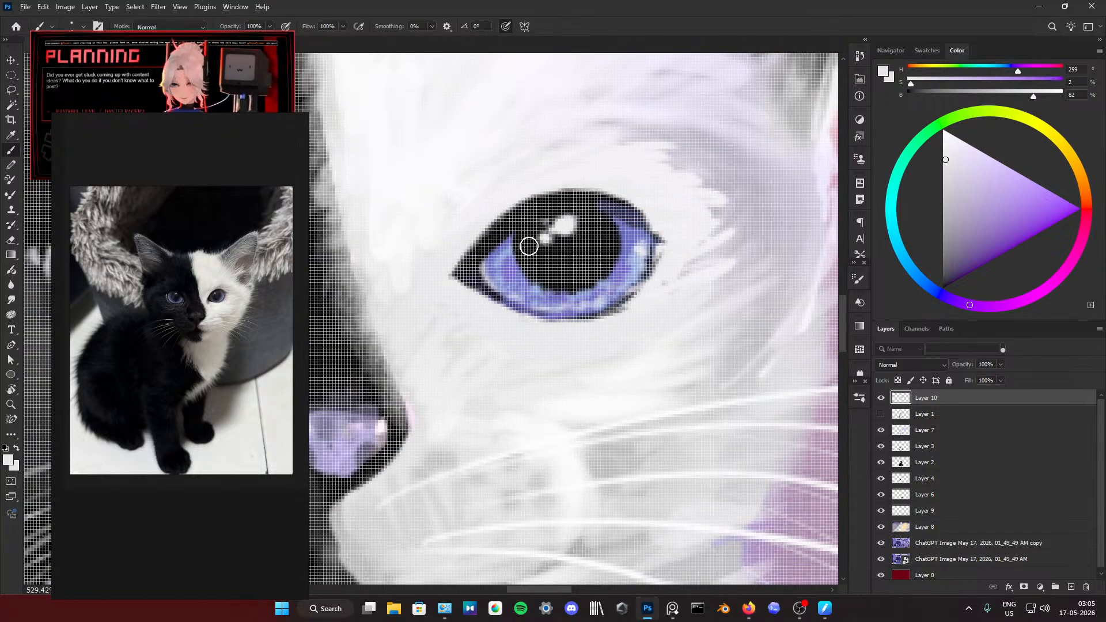
pyautogui.keyDown('alt'); pyautogui.click(511, 250); pyautogui.keyUp('alt')
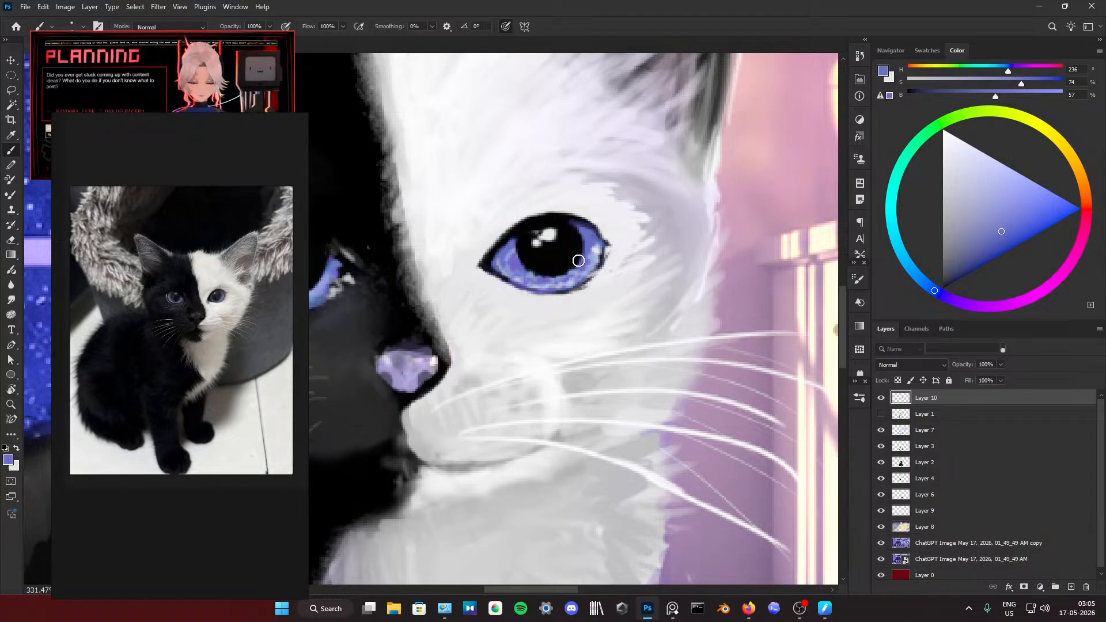
# Step: Touch up the highlights in the white half's pupil with sampled black
pyautogui.scroll(-8, 576, 254)
pyautogui.scroll(-2, 625, 204)
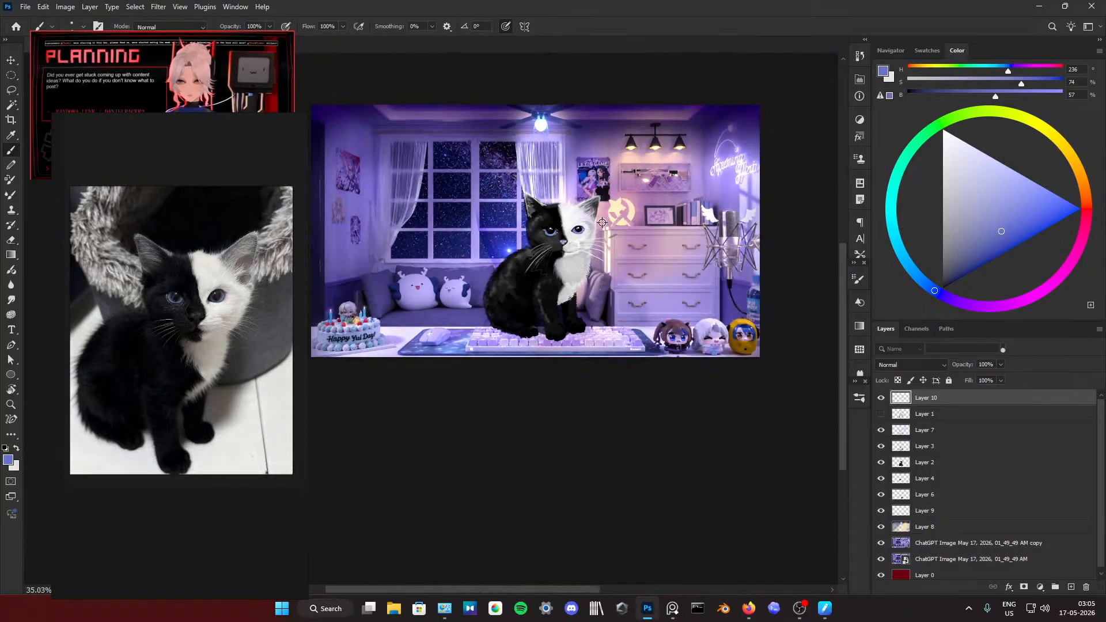
pyautogui.scroll(6, 603, 222)
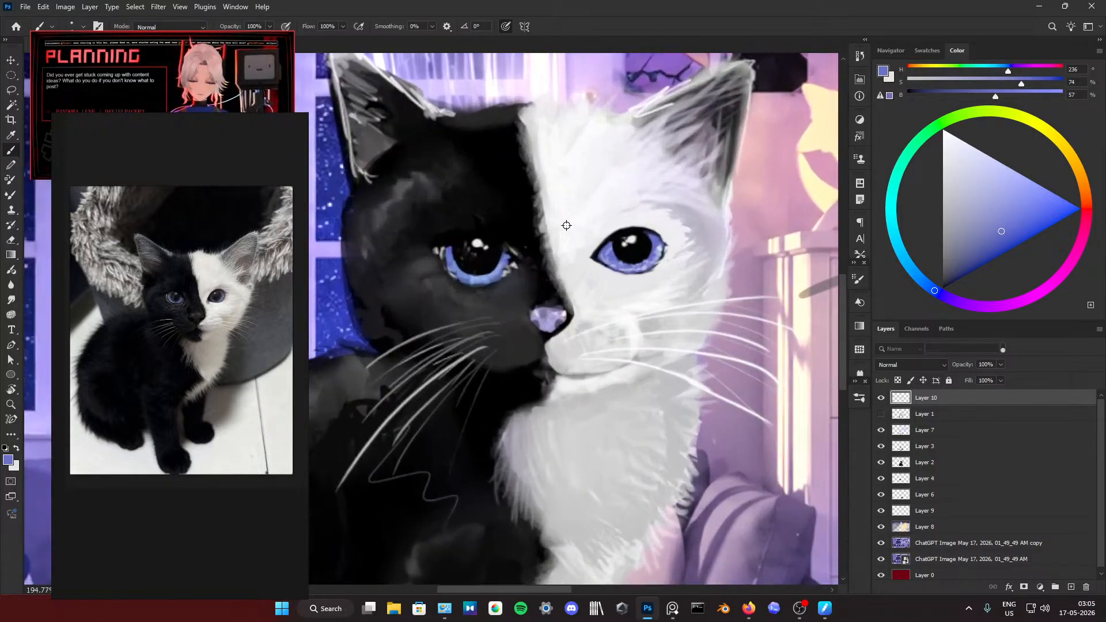
pyautogui.keyDown('alt'); pyautogui.click(633, 236); pyautogui.keyUp('alt')
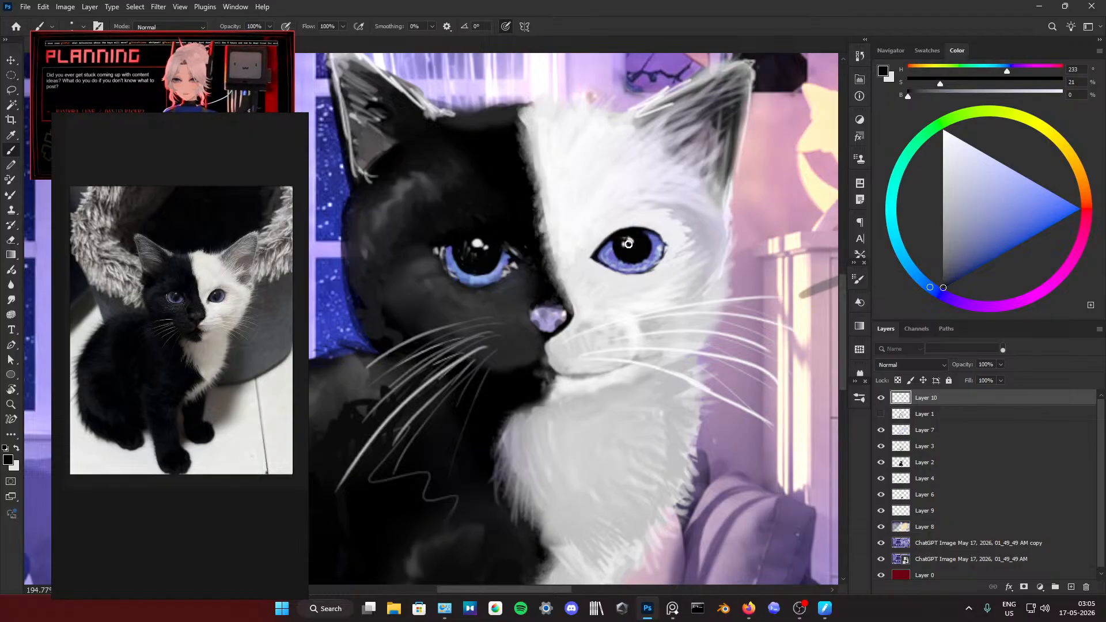
pyautogui.scroll(-5, 655, 210)
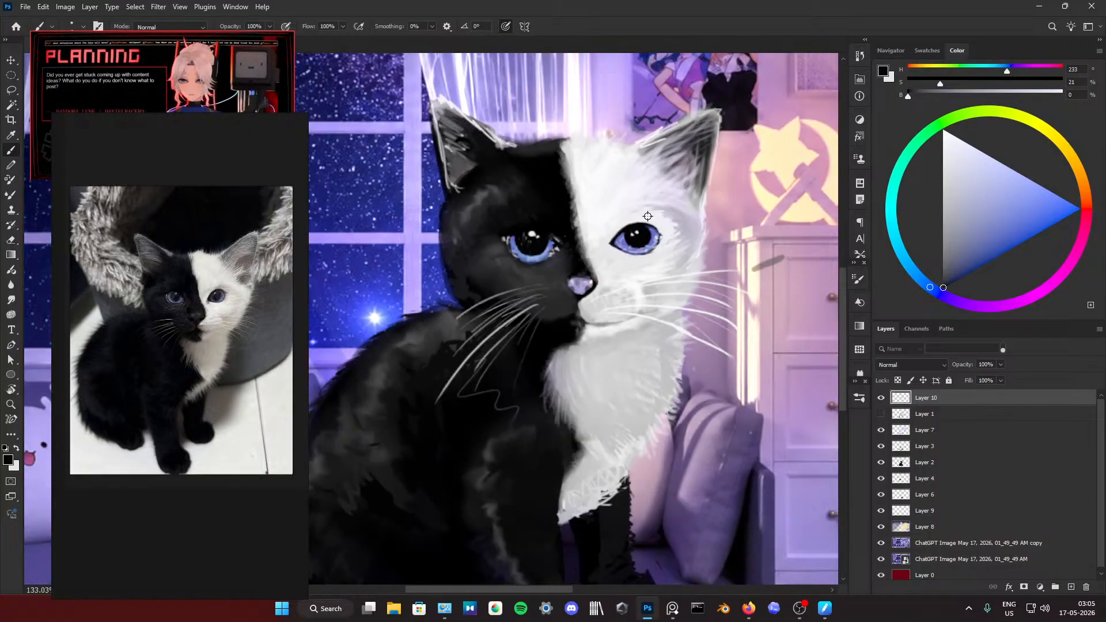
pyautogui.scroll(-2, 654, 210)
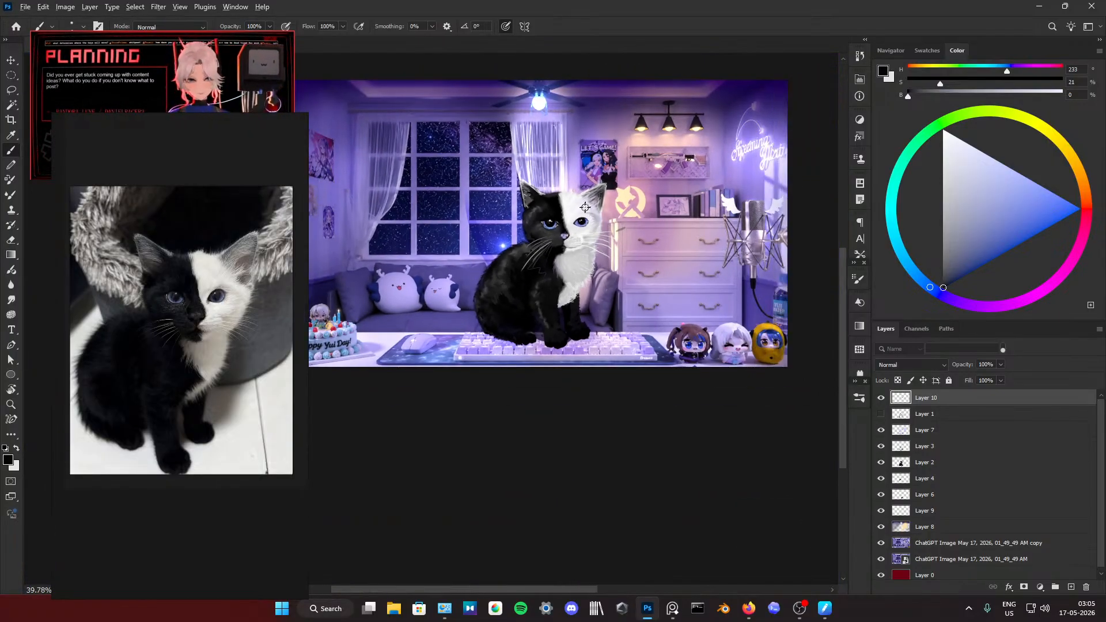
# Step: Refine the white half's pupil glints and iris edge with sampled pale grey, near-black and blue-violet
pyautogui.scroll(4, 595, 211)
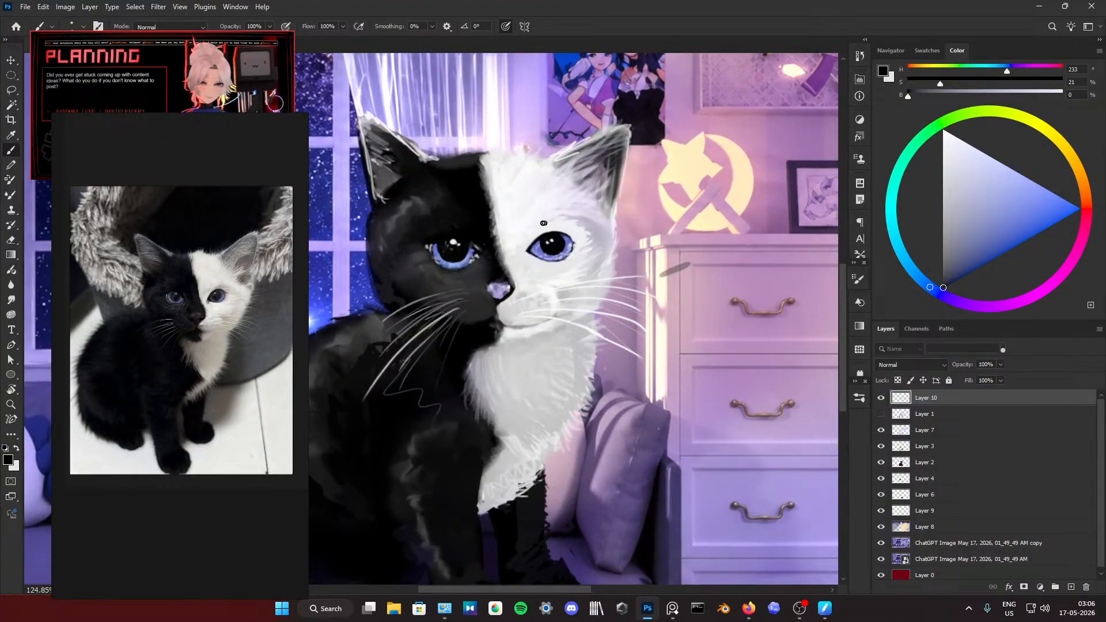
pyautogui.keyDown('alt'); pyautogui.click(453, 241); pyautogui.keyUp('alt')
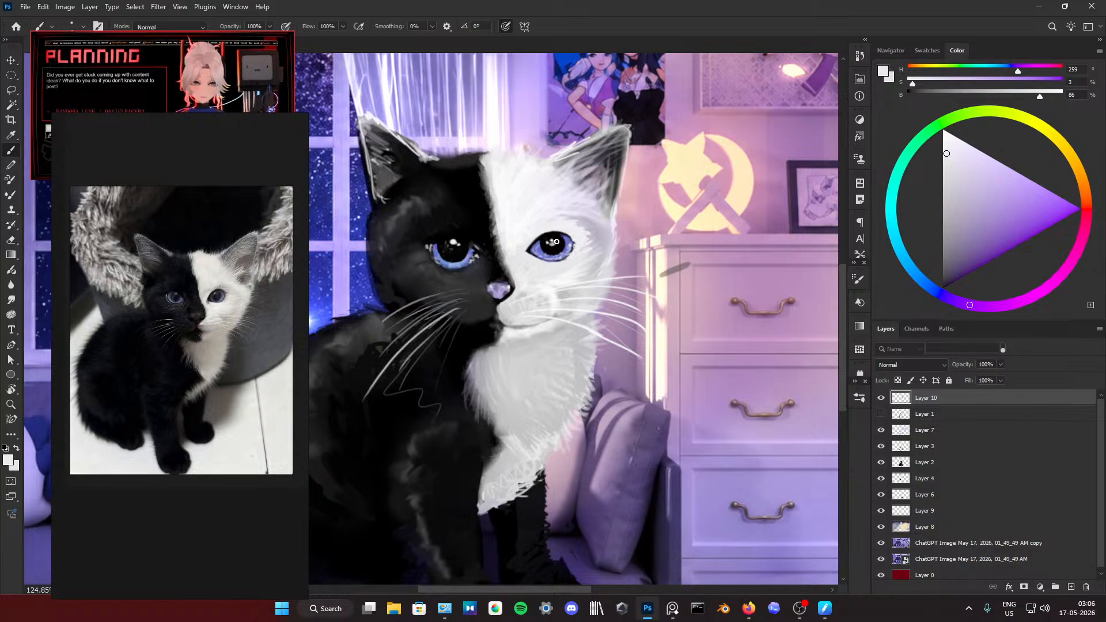
pyautogui.keyDown('alt'); pyautogui.click(556, 245); pyautogui.keyUp('alt')
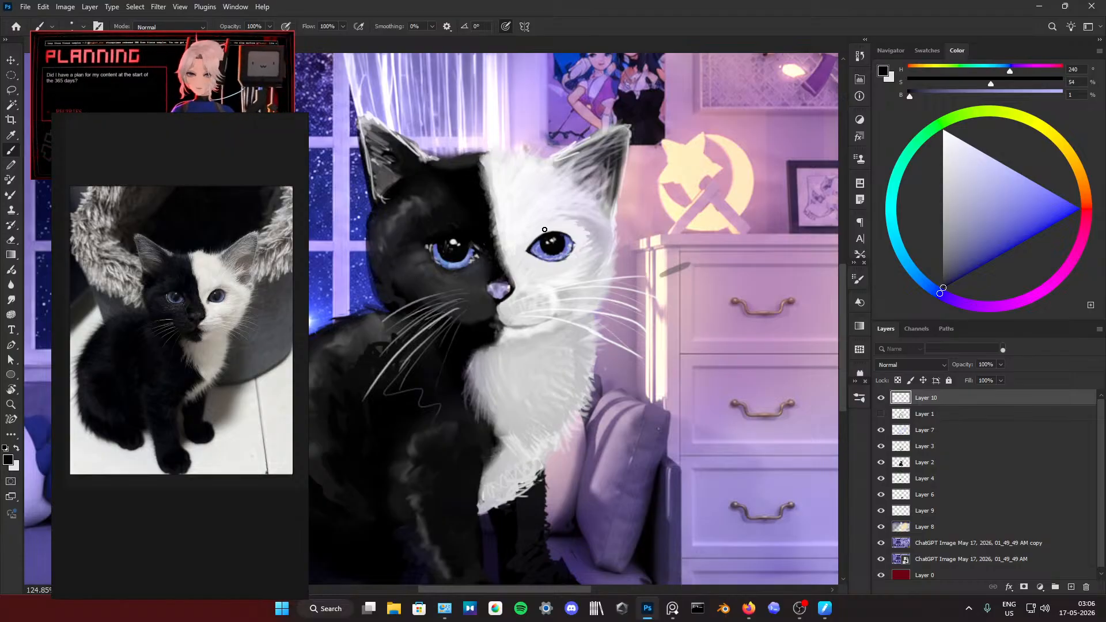
pyautogui.keyDown('alt'); pyautogui.click(566, 242); pyautogui.keyUp('alt')
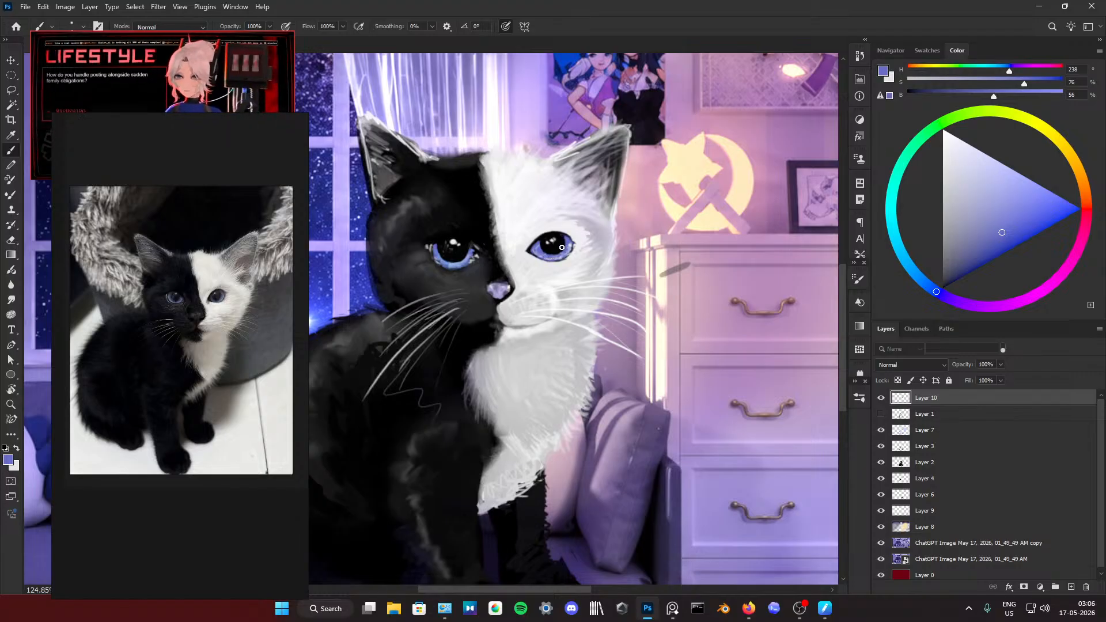
# Step: Smudge the white half's iris at 100% strength to blend its blue-violet tones smoothly
pyautogui.click(11, 300)
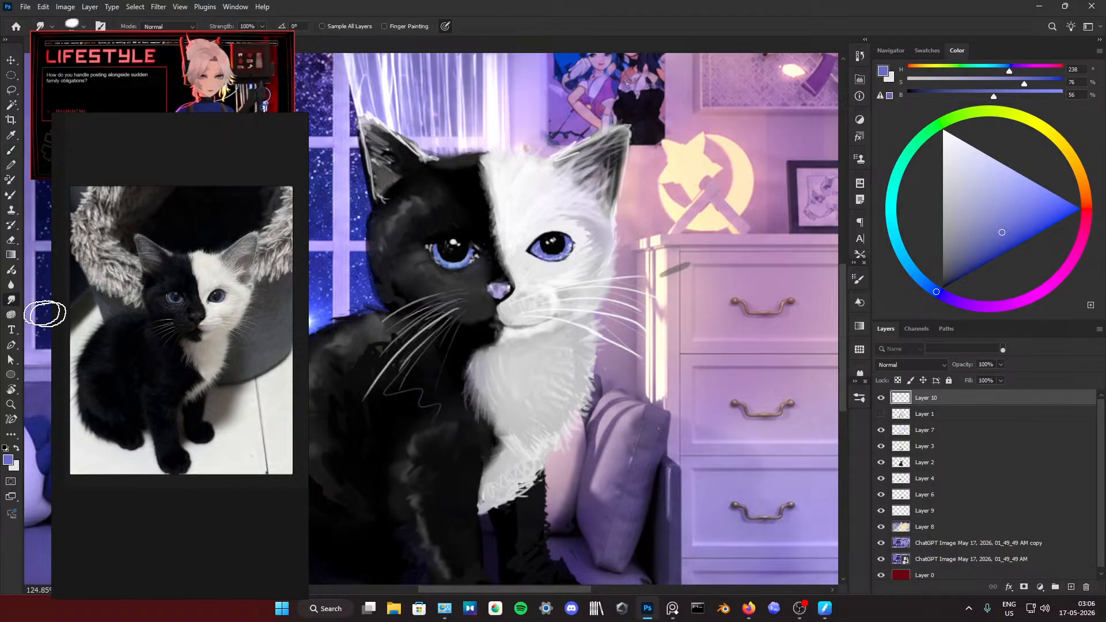
pyautogui.moveTo(558, 254); pyautogui.dragTo(558, 249)
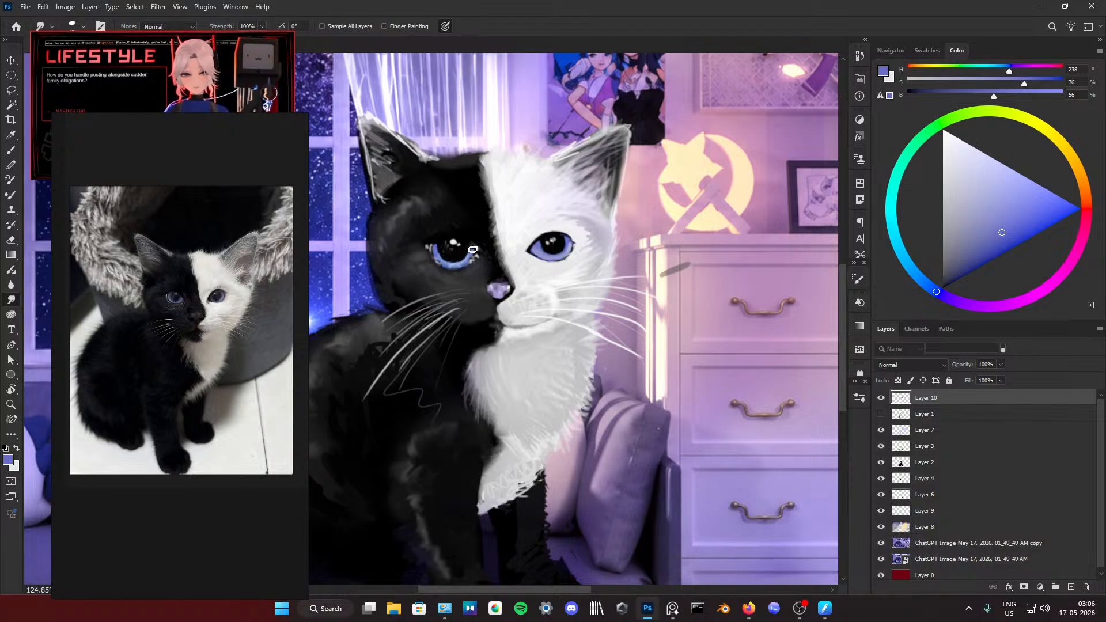
pyautogui.scroll(-3, 545, 315)
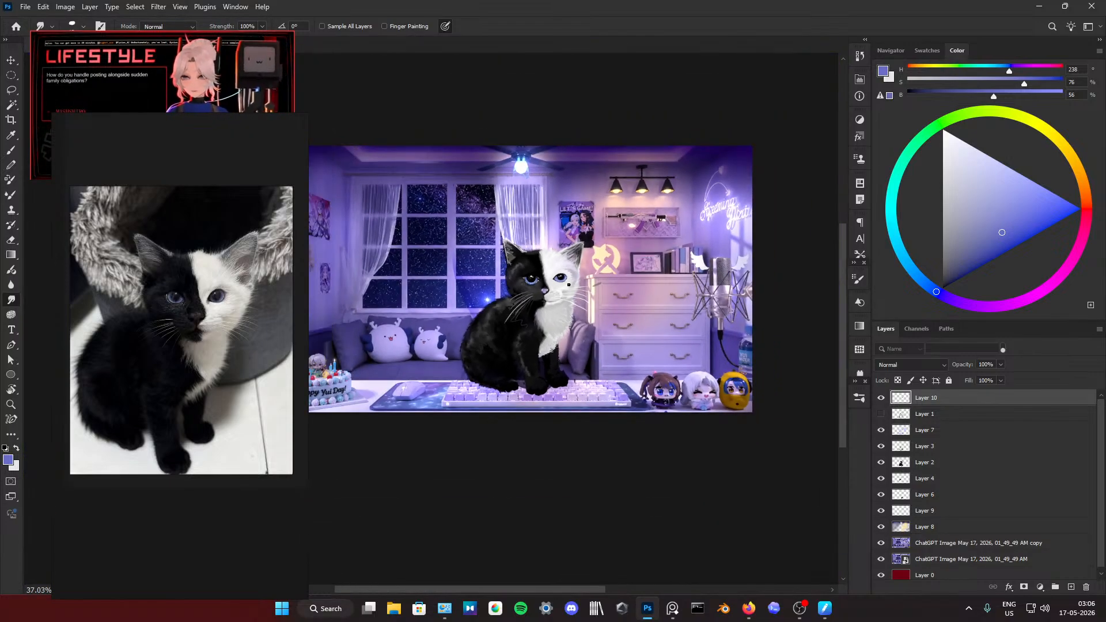
# Step: Brush a light blue with hue 216, saturation 58 and brightness 77 along the lower iris of the white half's eye
pyautogui.scroll(3, 625, 262)
pyautogui.click(1010, 169)
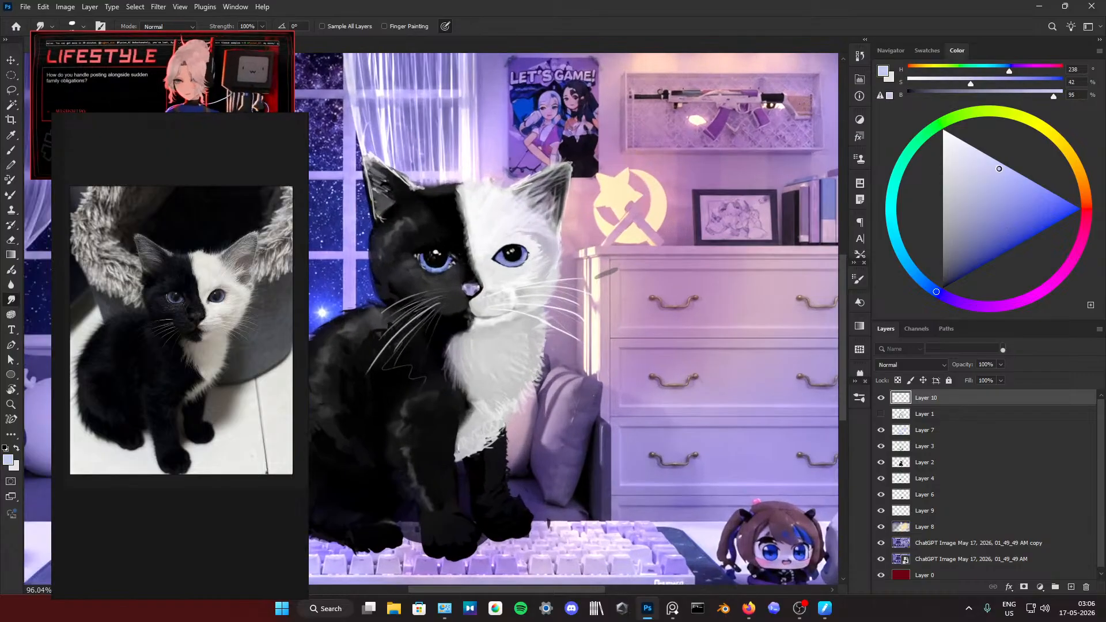
pyautogui.click(896, 243)
pyautogui.click(1005, 201)
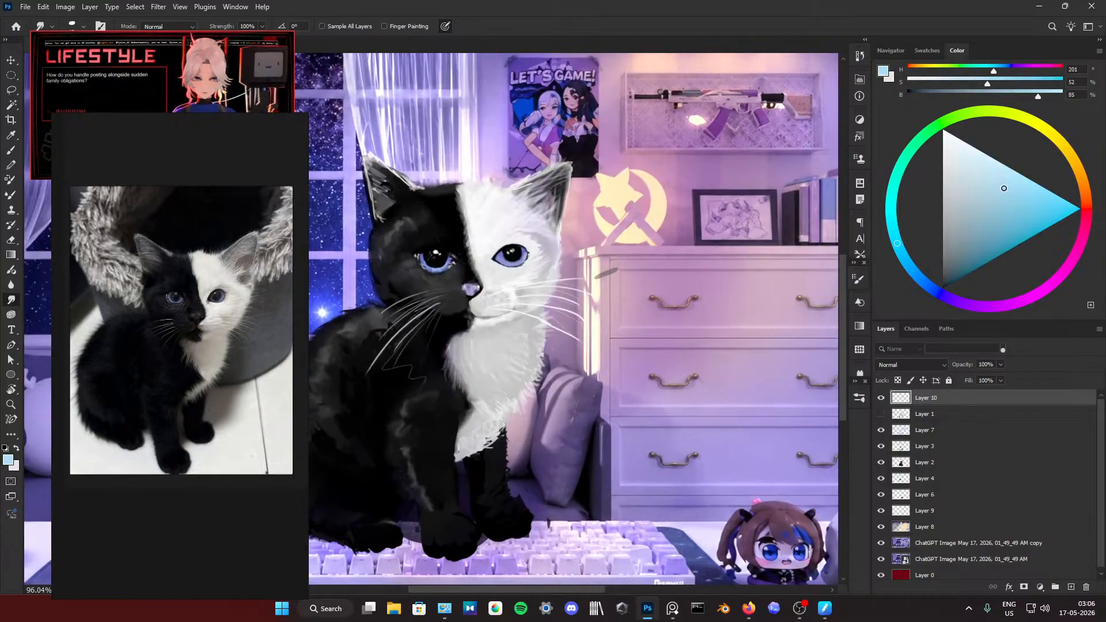
pyautogui.click(903, 266)
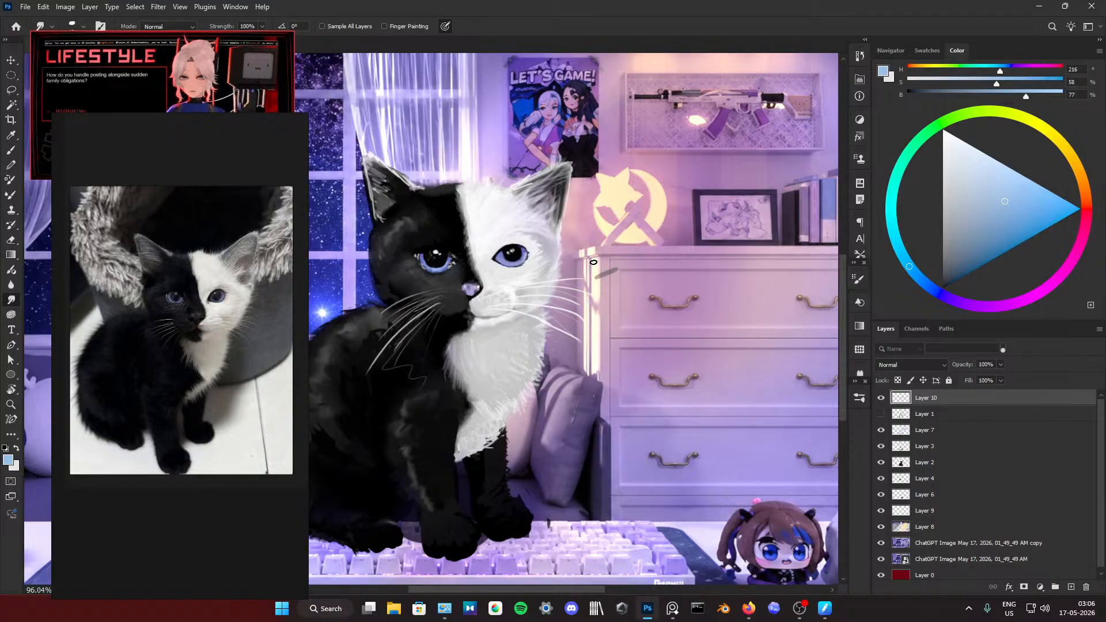
pyautogui.scroll(3, 484, 238)
pyautogui.press('b')
pyautogui.scroll(3, 524, 289)
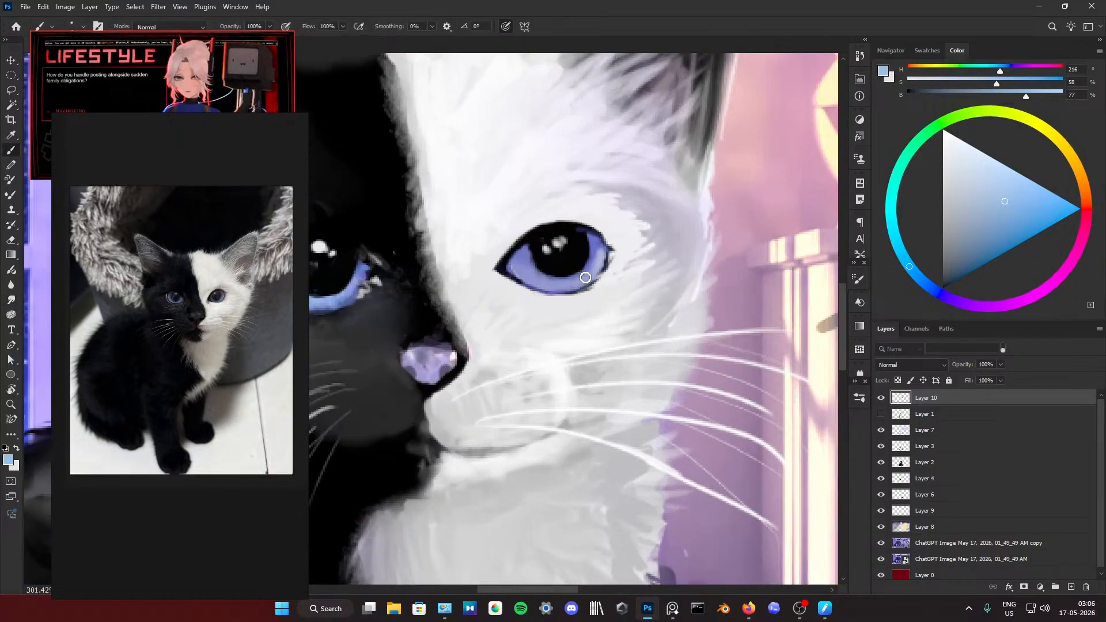
pyautogui.moveTo(592, 265)
pyautogui.mouseDown()
pyautogui.moveTo(582, 285)
pyautogui.moveTo(540, 279)
pyautogui.mouseUp()
# Step: Add faint pale glints across the white half's iris with a light grey sampled from the surrounding fur
pyautogui.keyDown('alt'); pyautogui.click(617, 259); pyautogui.keyUp('alt')
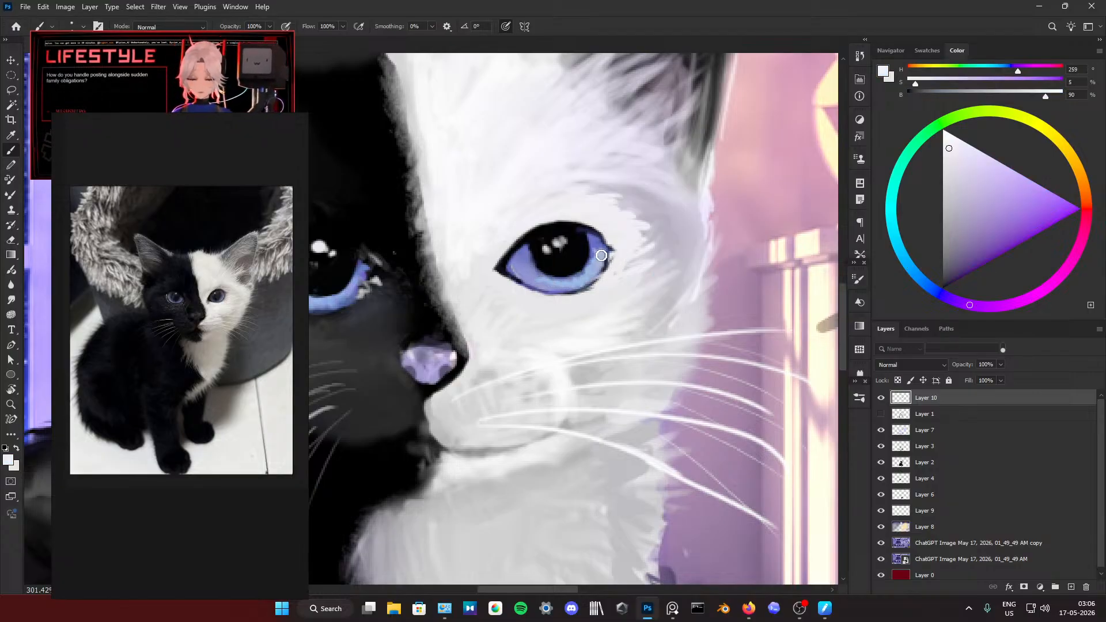
pyautogui.moveTo(598, 257)
pyautogui.mouseDown()
pyautogui.moveTo(599, 247)
pyautogui.moveTo(573, 285)
pyautogui.moveTo(516, 272)
pyautogui.mouseUp()
pyautogui.scroll(-10, 553, 206)
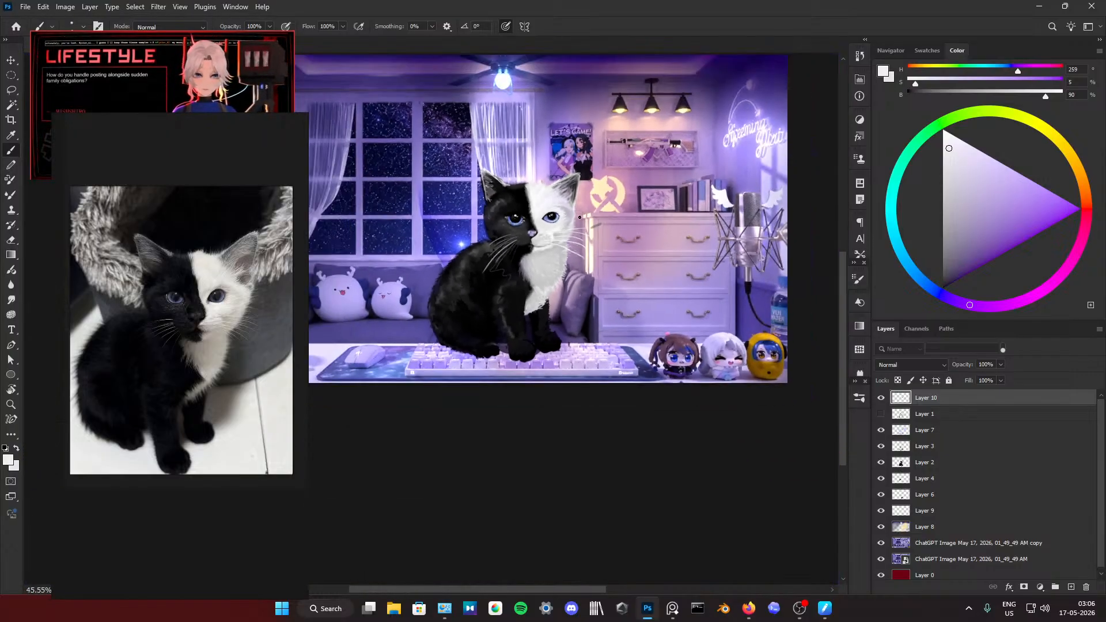
# Step: Paint fine fur strokes where the white chest meets the black fur, using pale grey and a sampled mid-grey
pyautogui.scroll(3, 524, 273)
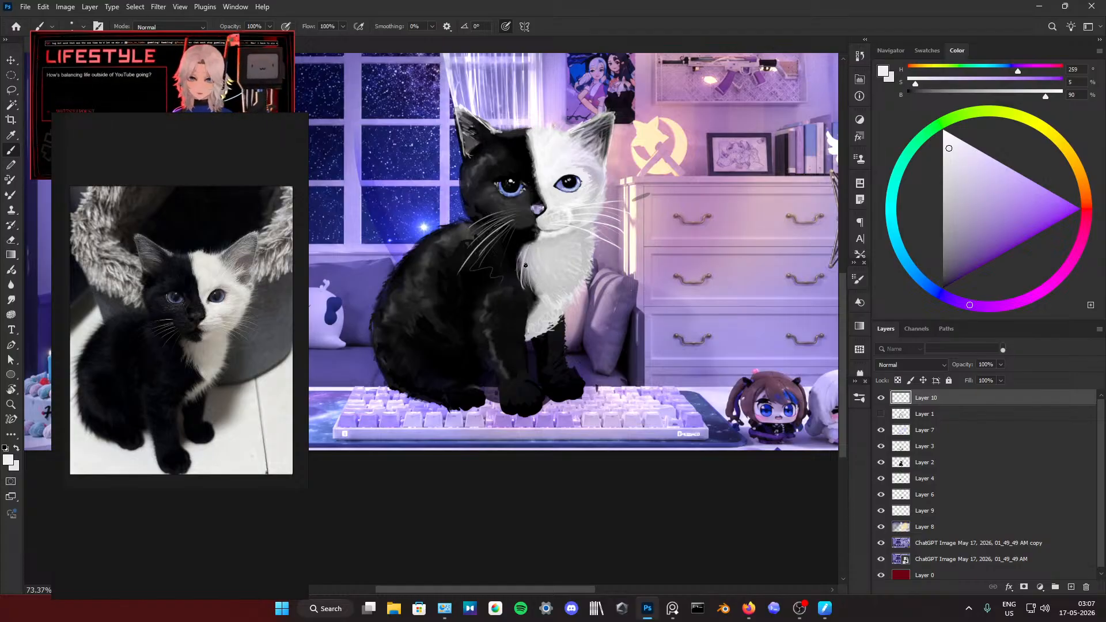
pyautogui.moveTo(517, 274); pyautogui.dragTo(527, 259)
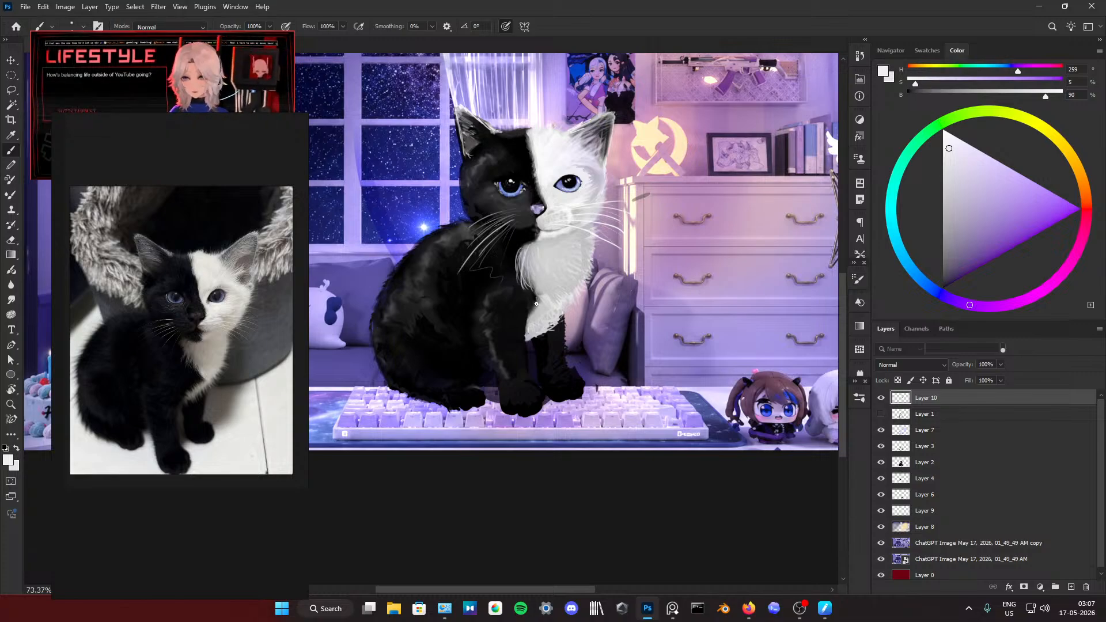
pyautogui.keyDown('alt'); pyautogui.click(528, 255); pyautogui.keyUp('alt')
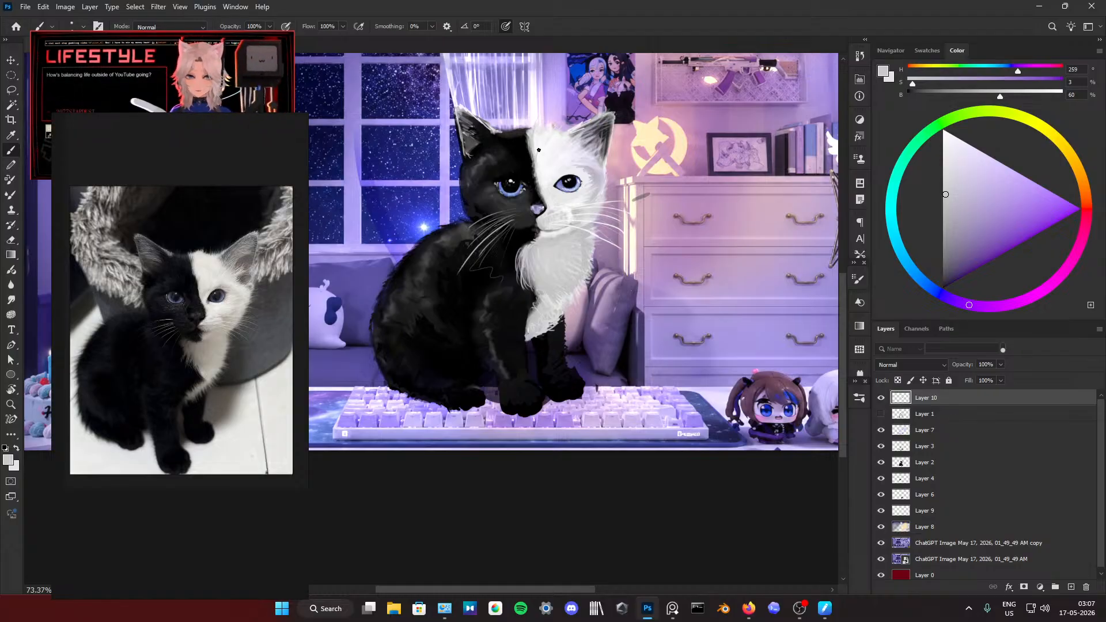
# Step: Refine the dividing line between the black and white fur on the forehead with sampled white and black
pyautogui.keyDown('alt'); pyautogui.click(543, 143); pyautogui.keyUp('alt')
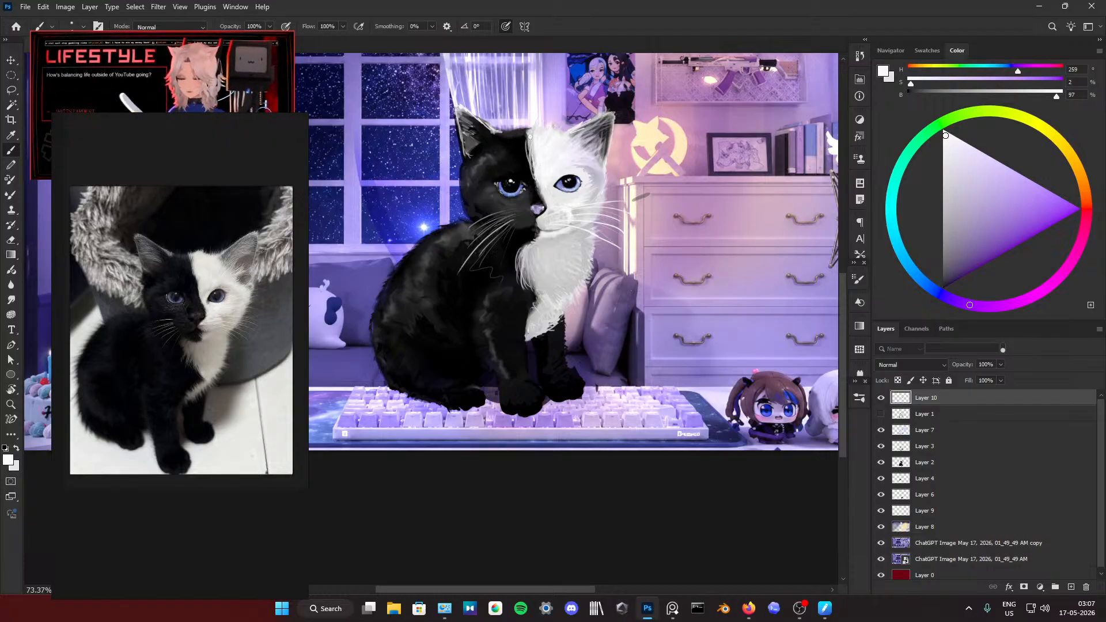
pyautogui.keyDown('alt'); pyautogui.click(523, 153); pyautogui.keyUp('alt')
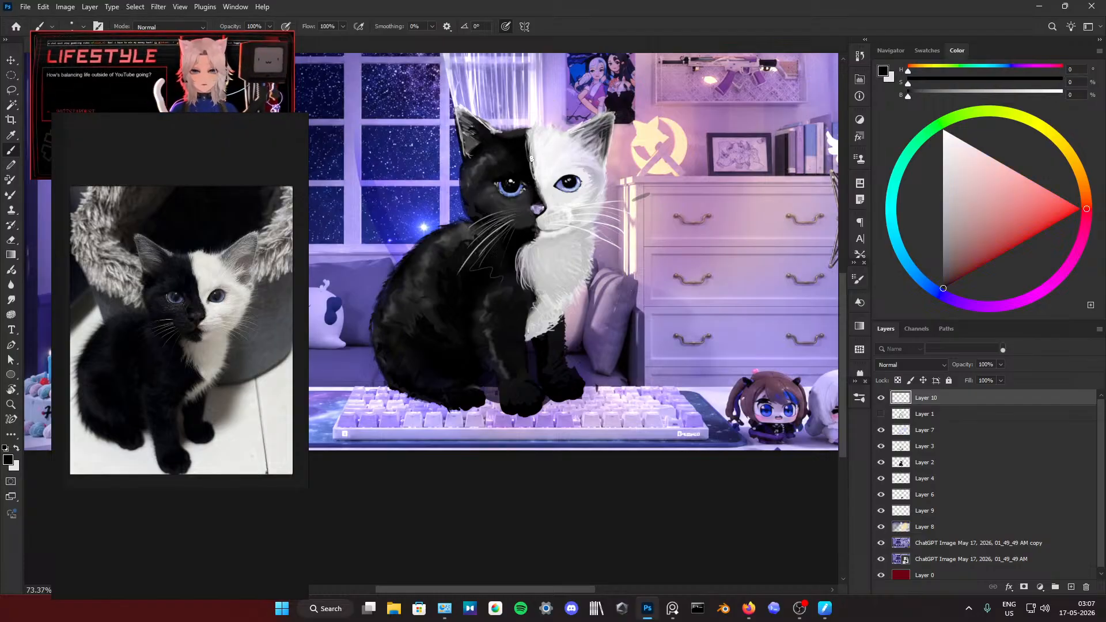
pyautogui.scroll(-5, 535, 182)
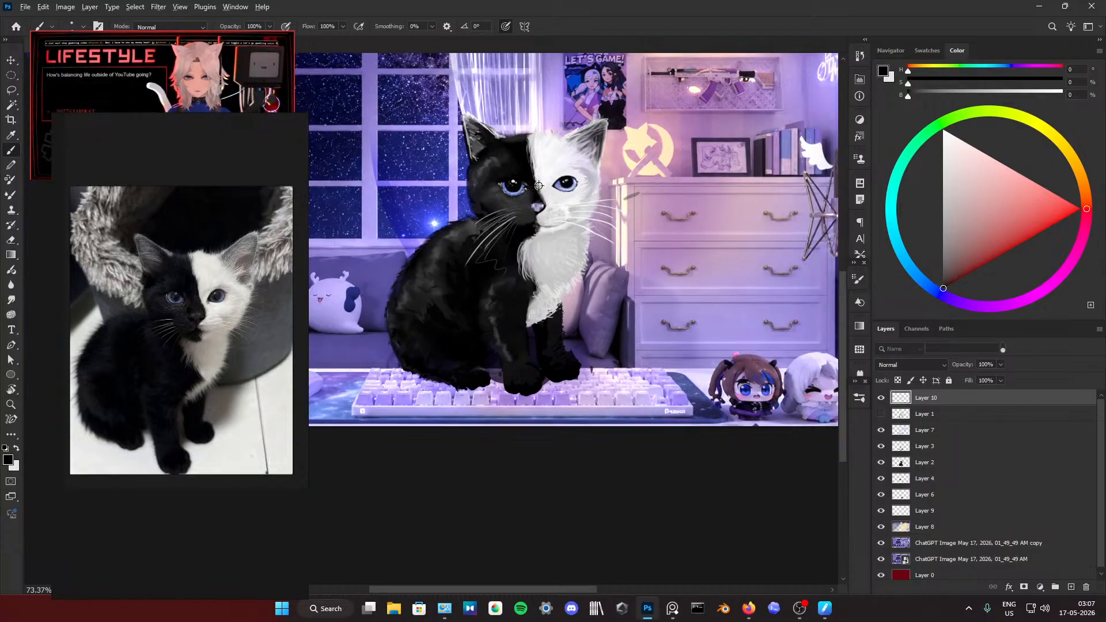
# Step: Add fur strokes to the lower part of the white chest with sampled mid and light greys
pyautogui.scroll(2, 541, 187)
pyautogui.scroll(5, 547, 278)
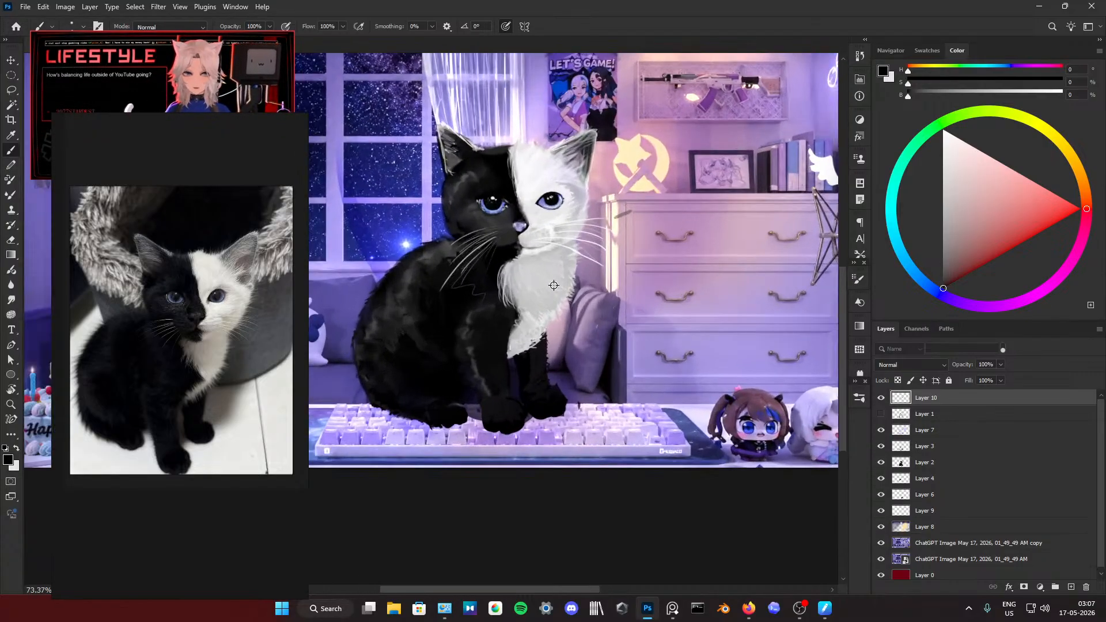
pyautogui.keyDown('alt'); pyautogui.click(530, 316); pyautogui.keyUp('alt')
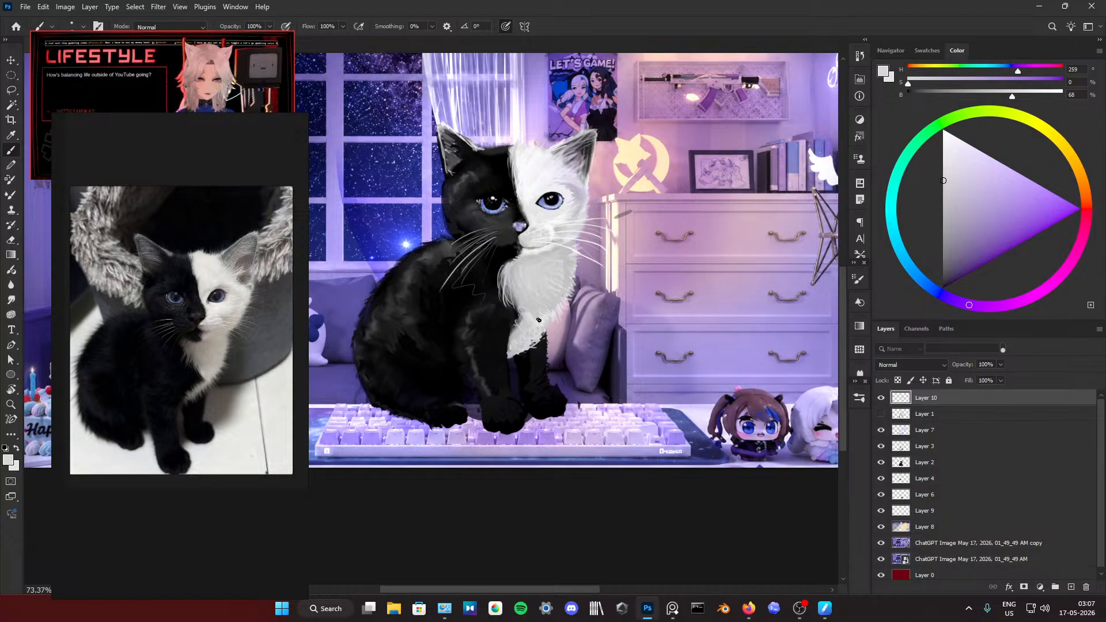
pyautogui.keyDown('alt'); pyautogui.click(527, 316); pyautogui.keyUp('alt')
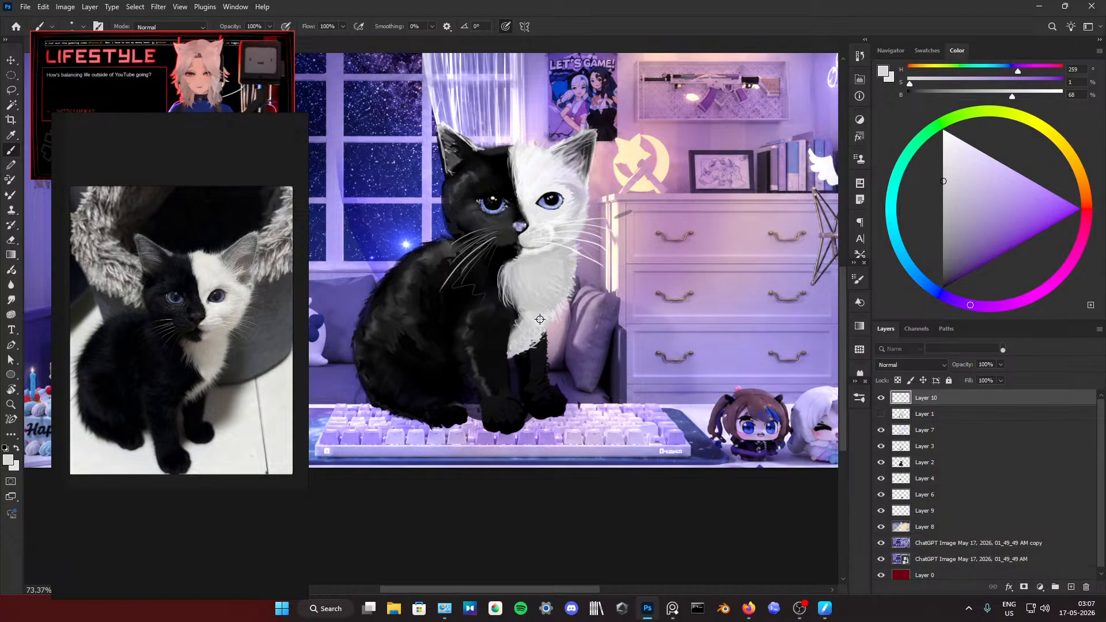
pyautogui.keyDown('alt'); pyautogui.click(540, 314); pyautogui.keyUp('alt')
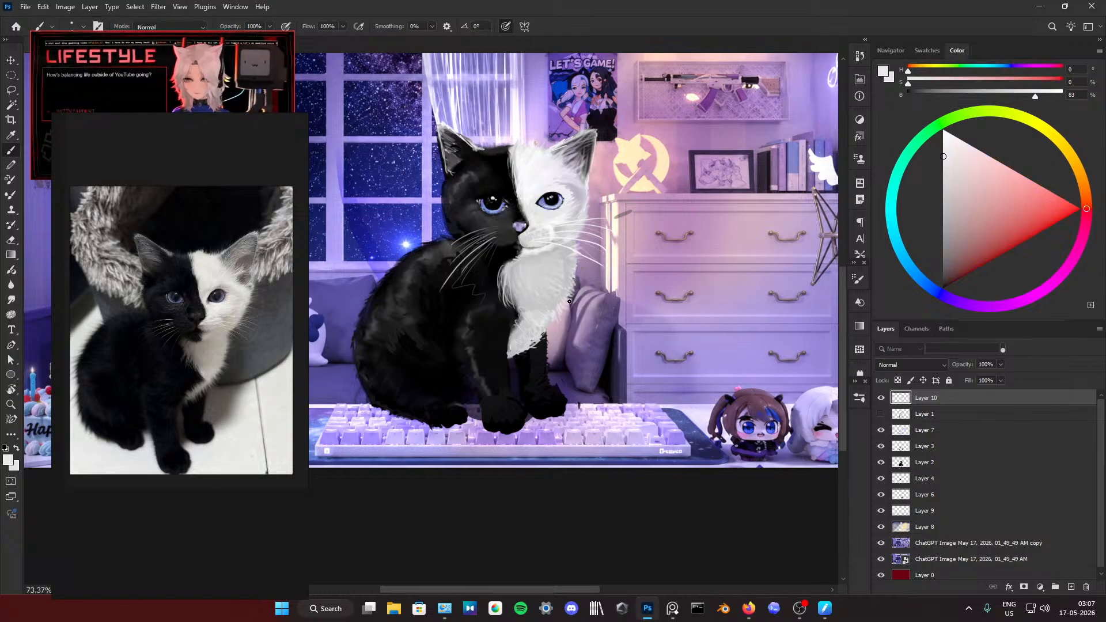
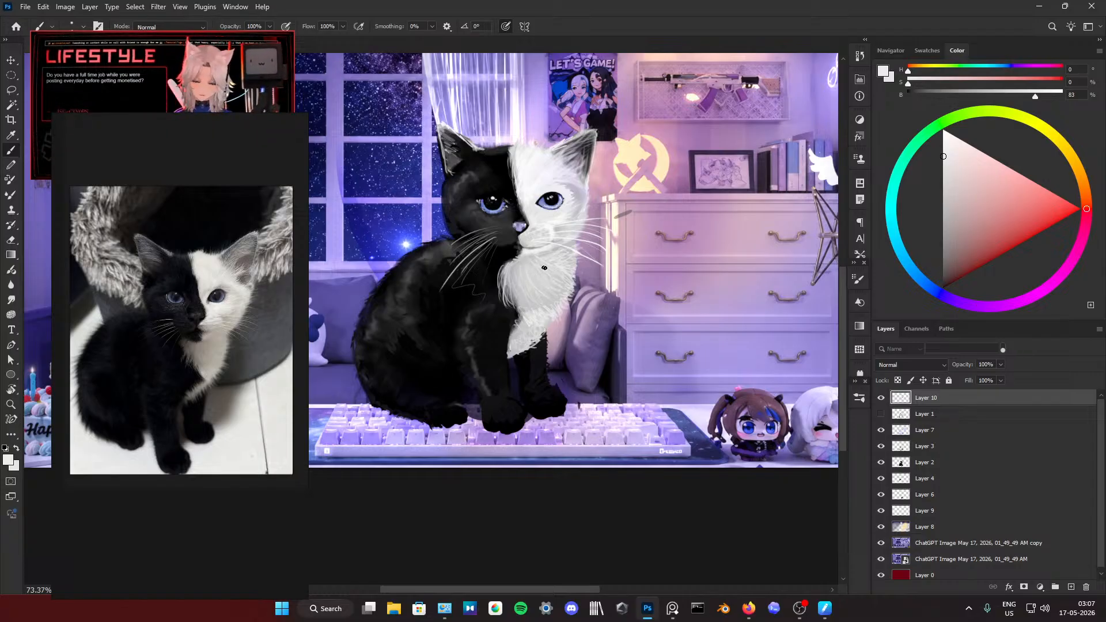
# Step: Paint fine grey fur strokes on the white chest below the kitten's chin with a sampled light grey
pyautogui.keyDown('alt'); pyautogui.click(533, 261); pyautogui.keyUp('alt')
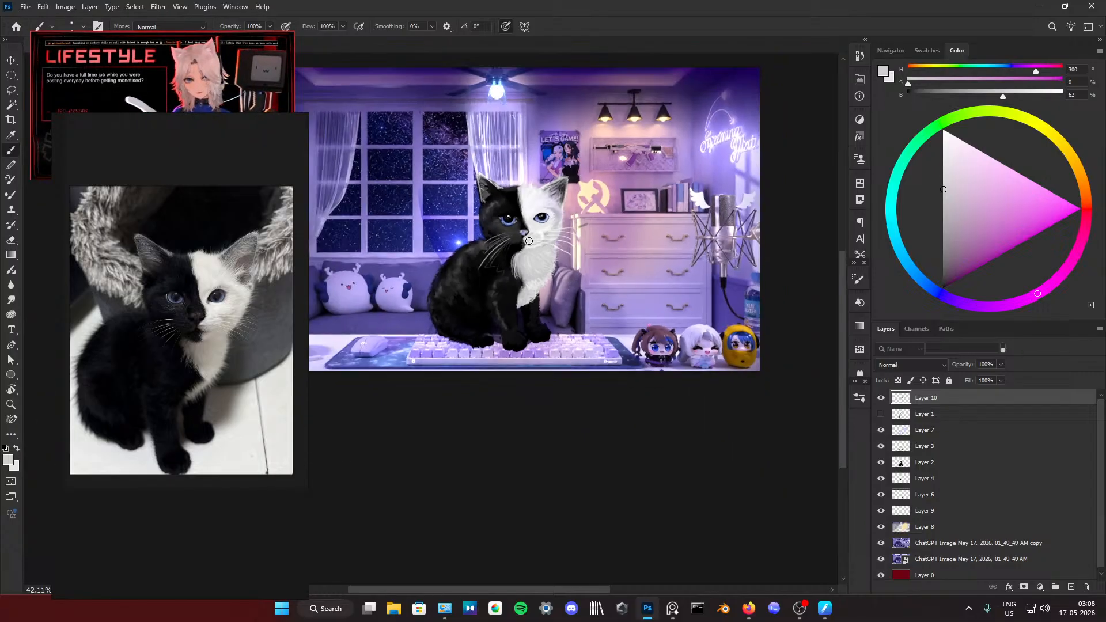
pyautogui.scroll(-3, 545, 238)
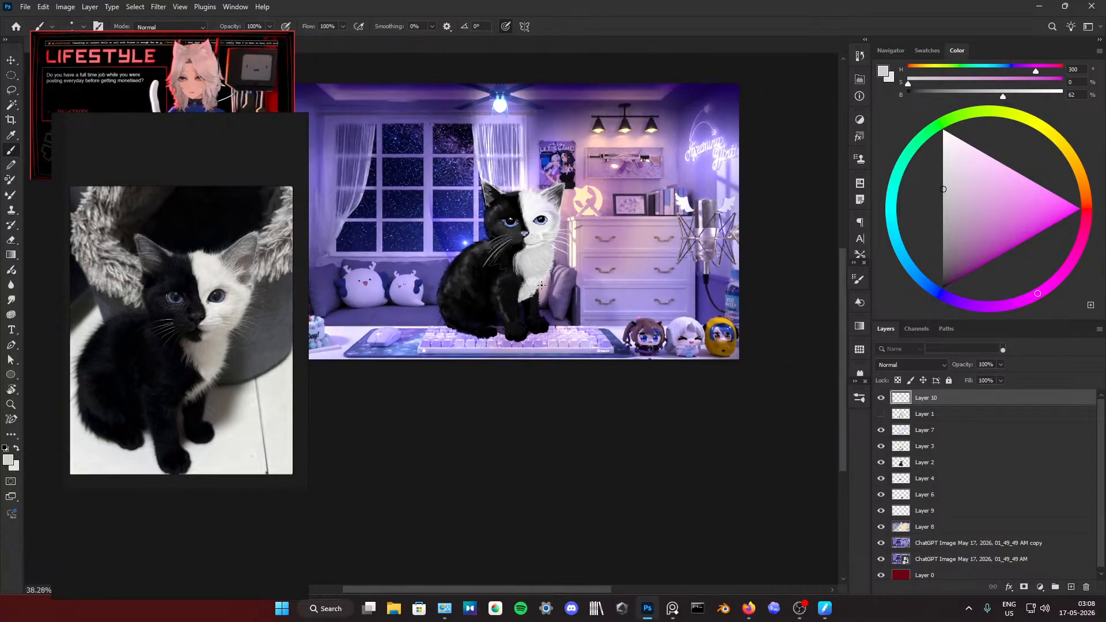
pyautogui.scroll(3, 536, 278)
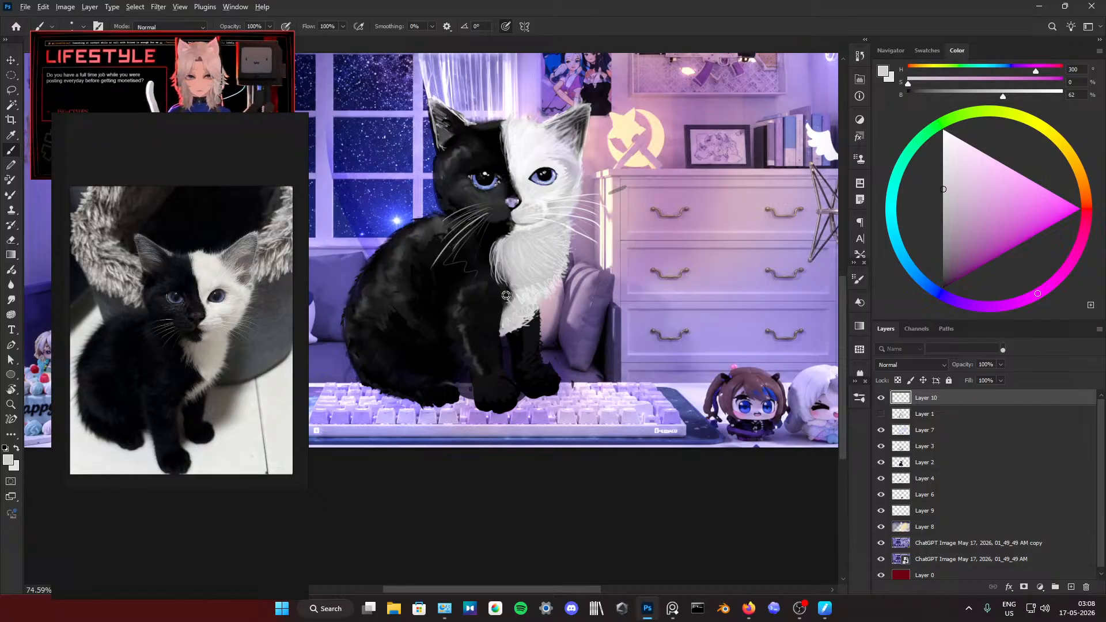
# Step: Refine the ragged fur edge between the white chest and black body with alternating strokes of sampled grey and black
pyautogui.keyDown('alt'); pyautogui.click(505, 297); pyautogui.keyUp('alt')
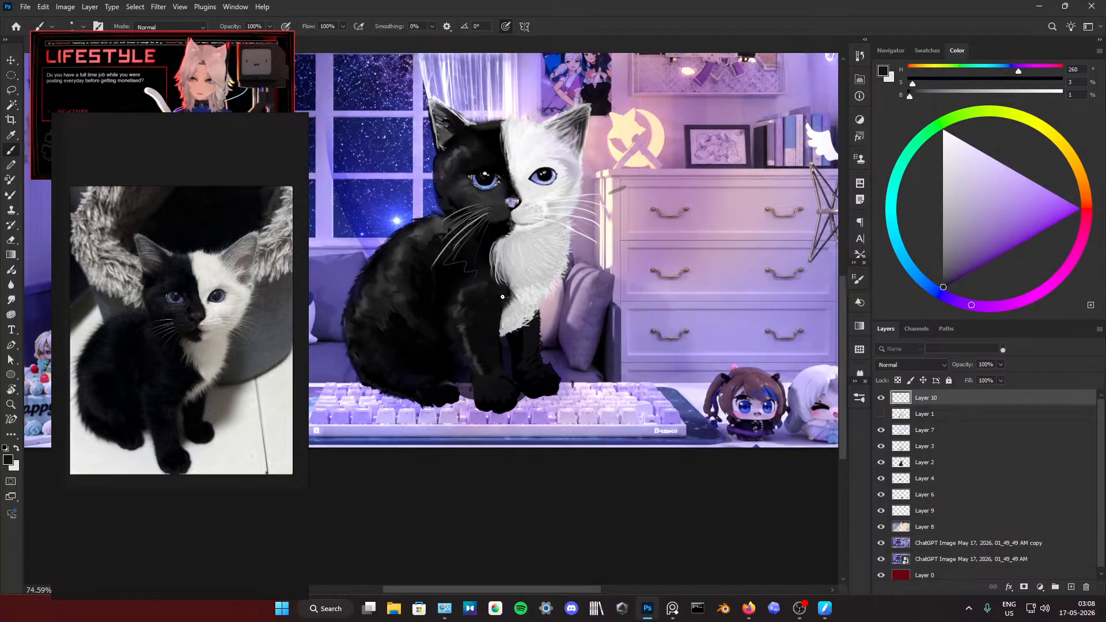
pyautogui.keyDown('alt'); pyautogui.click(503, 240); pyautogui.keyUp('alt')
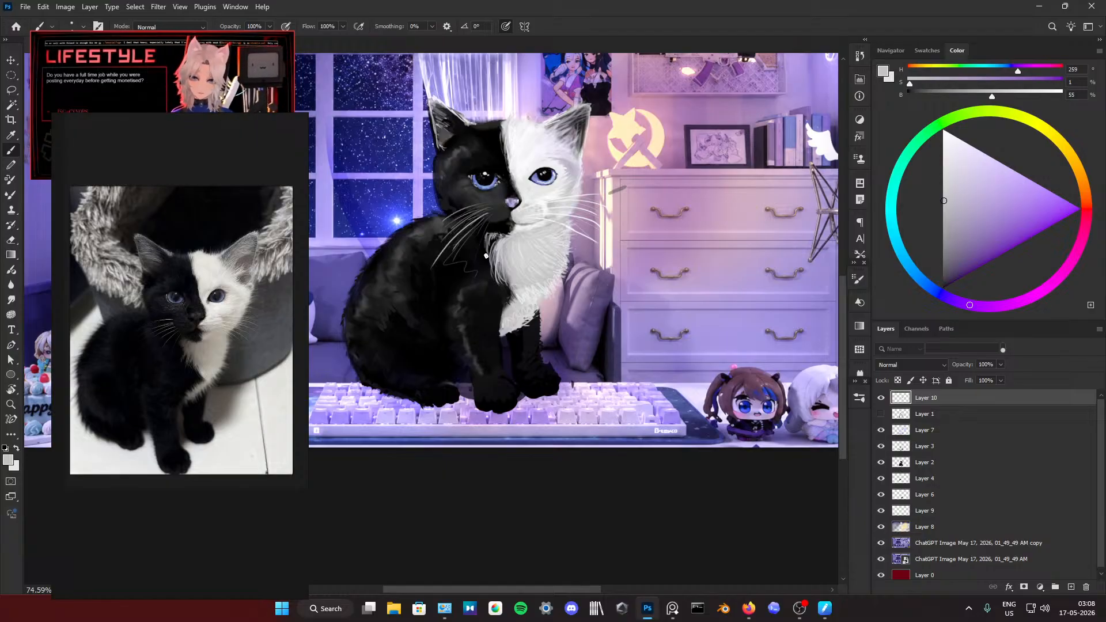
pyautogui.moveTo(488, 241); pyautogui.dragTo(483, 266)
pyautogui.moveTo(488, 244); pyautogui.dragTo(489, 270)
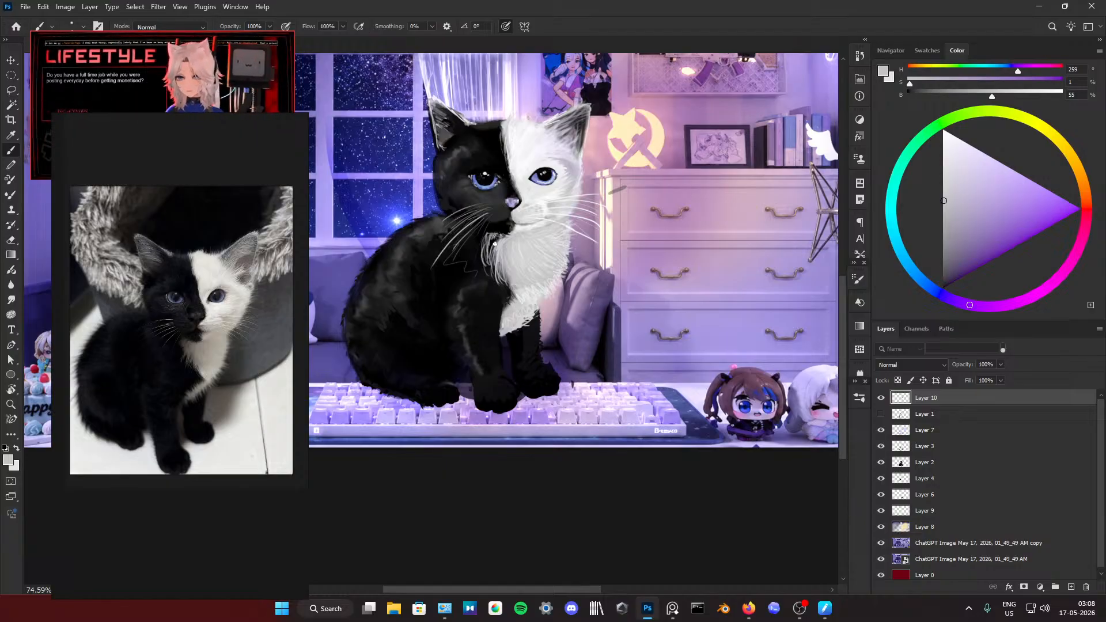
pyautogui.keyDown('alt'); pyautogui.click(499, 234); pyautogui.keyUp('alt')
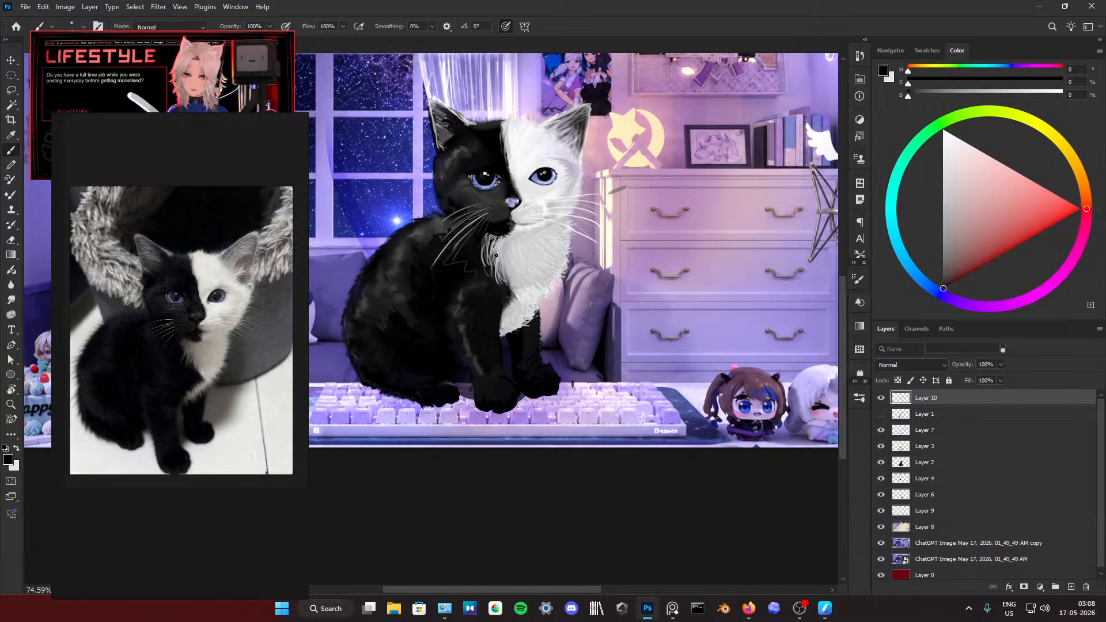
pyautogui.keyDown('alt'); pyautogui.click(496, 245); pyautogui.keyUp('alt')
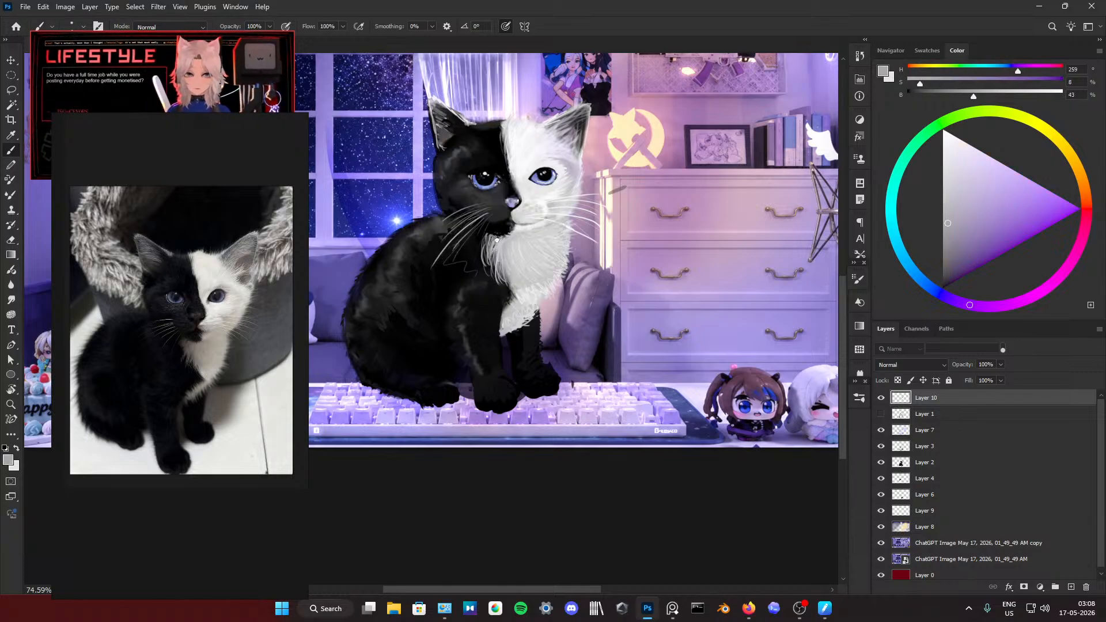
pyautogui.keyDown('alt'); pyautogui.click(485, 274); pyautogui.keyUp('alt')
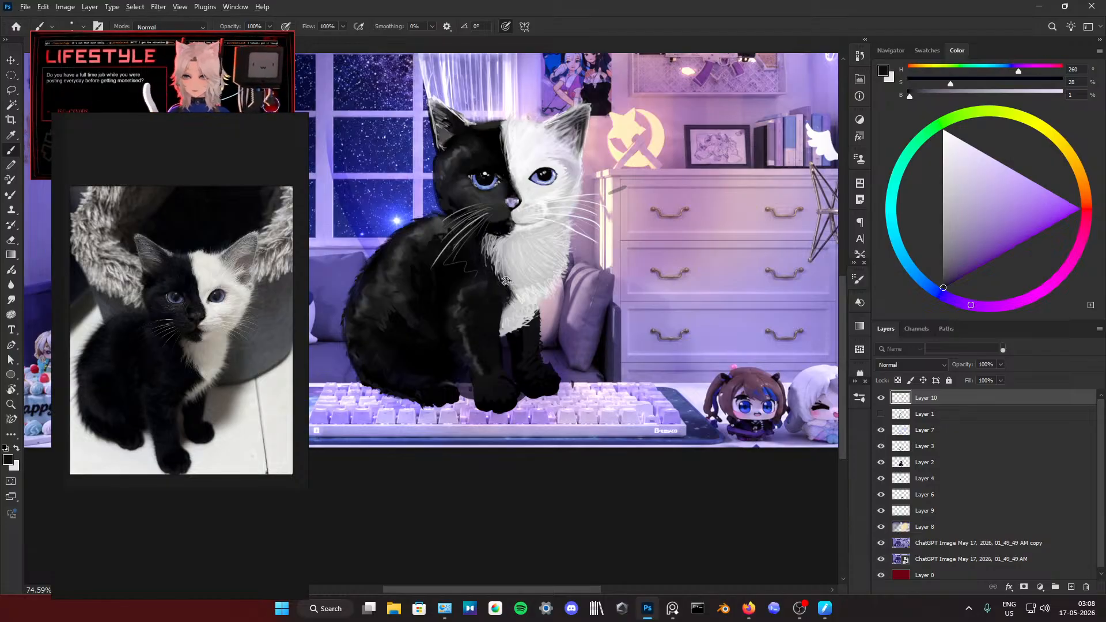
# Step: Paint brighter white whiskers across the black cheek, undo the unwanted strokes, and sample the dark fur colour at their roots
pyautogui.scroll(-5, 507, 289)
pyautogui.scroll(7, 499, 262)
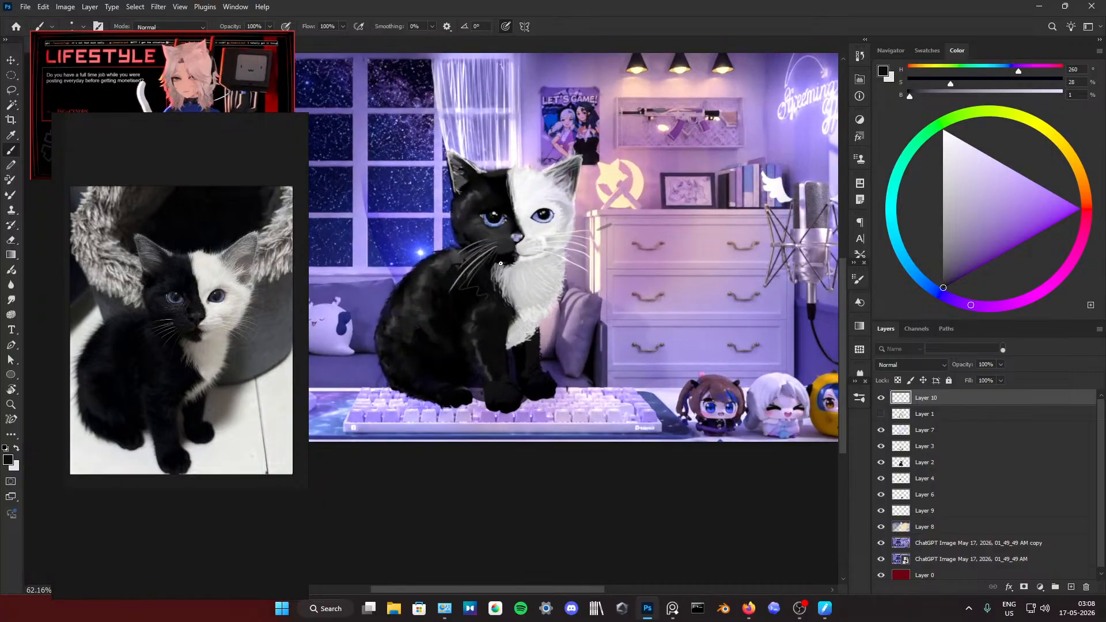
pyautogui.keyDown('alt'); pyautogui.click(571, 224); pyautogui.keyUp('alt')
pyautogui.moveTo(409, 264)
pyautogui.mouseDown()
pyautogui.moveTo(452, 228)
pyautogui.moveTo(481, 217)
pyautogui.mouseUp()
pyautogui.hotkey('ctrl', 'z')
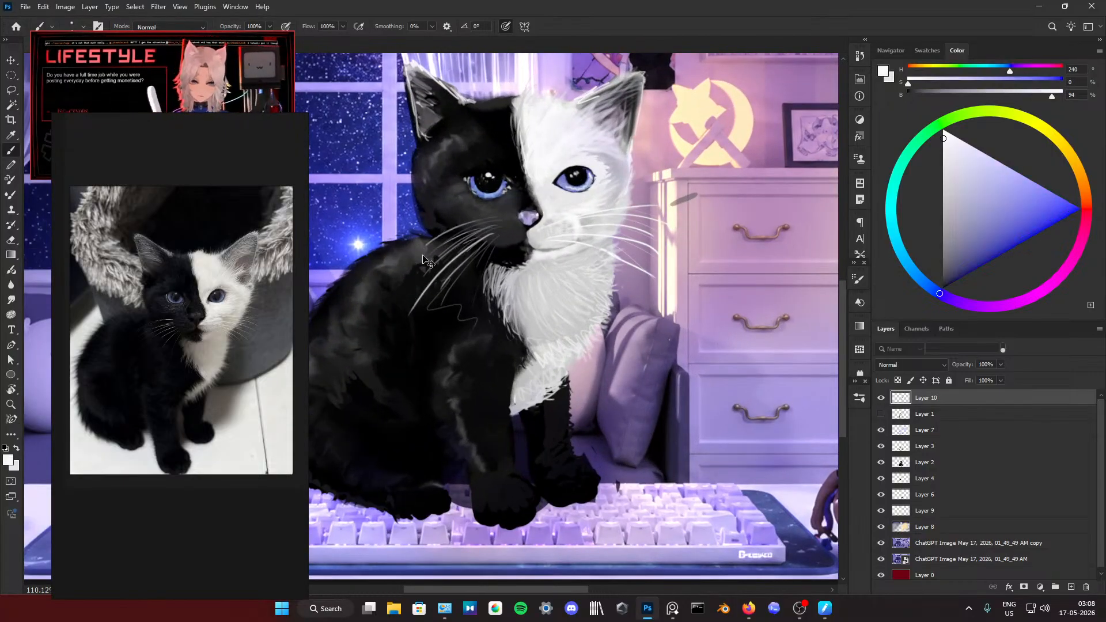
pyautogui.moveTo(409, 262); pyautogui.dragTo(492, 218)
pyautogui.moveTo(411, 277); pyautogui.dragTo(501, 227)
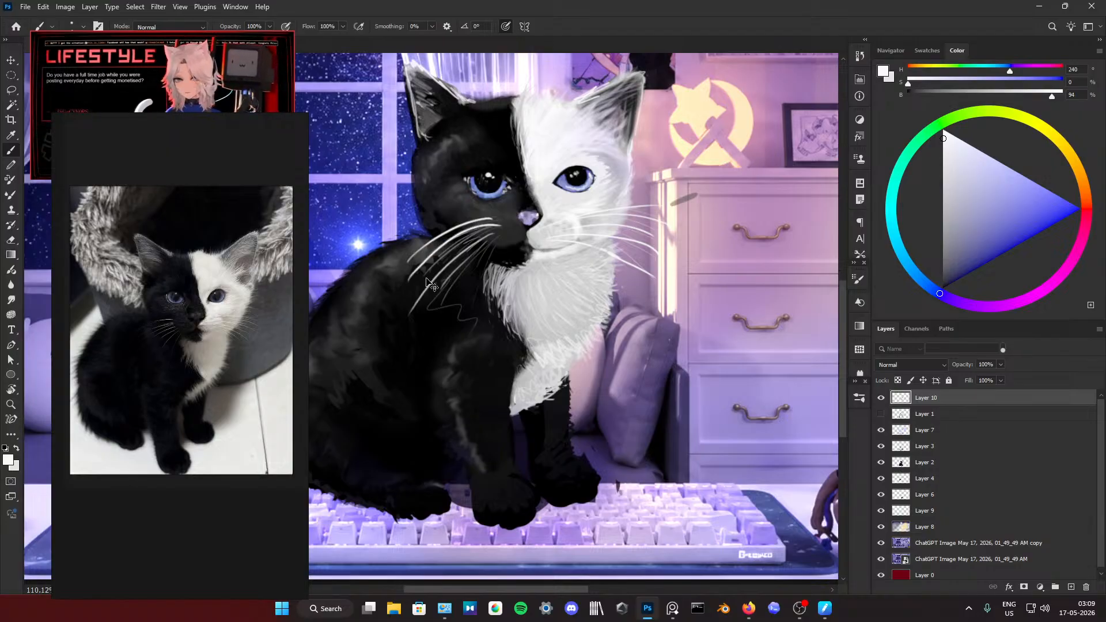
pyautogui.hotkey('ctrl', 'z')
pyautogui.moveTo(406, 287)
pyautogui.mouseDown()
pyautogui.moveTo(461, 239)
pyautogui.moveTo(476, 248)
pyautogui.moveTo(415, 290)
pyautogui.moveTo(513, 217)
pyautogui.mouseUp()
pyautogui.hotkey('ctrl', 'z')
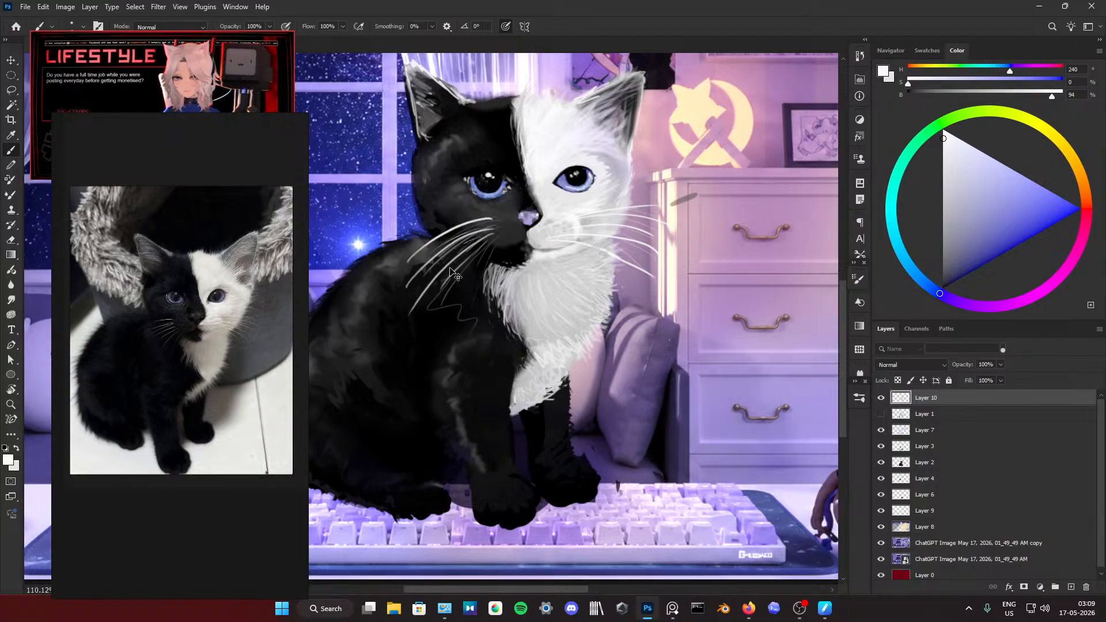
pyautogui.moveTo(425, 282); pyautogui.dragTo(493, 227)
pyautogui.hotkey('ctrl', 'z')
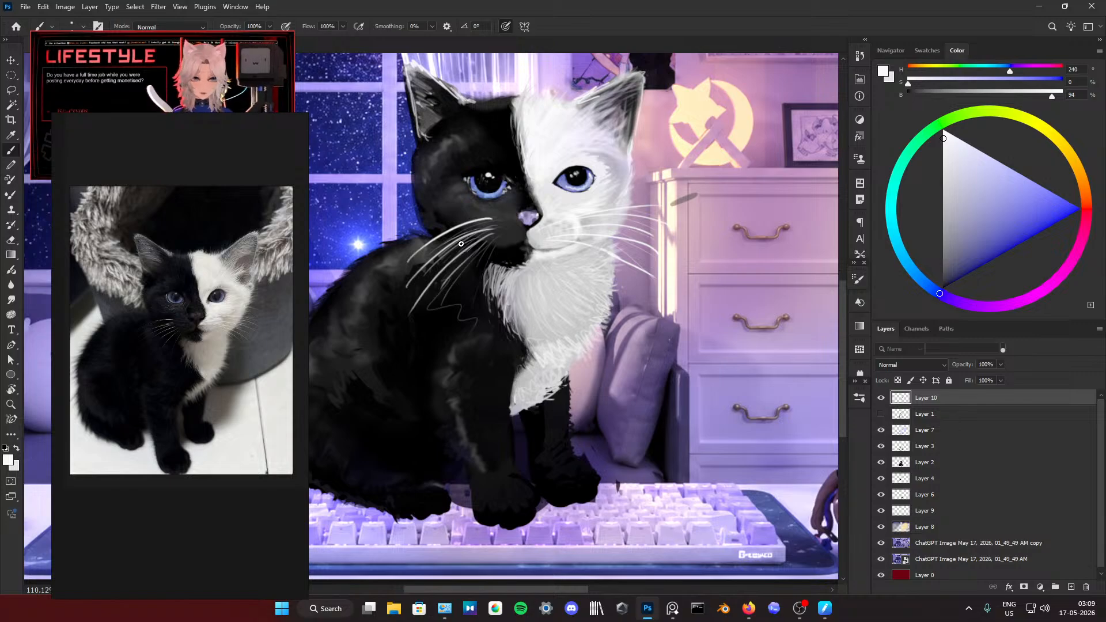
pyautogui.keyDown('alt'); pyautogui.click(488, 218); pyautogui.keyUp('alt')
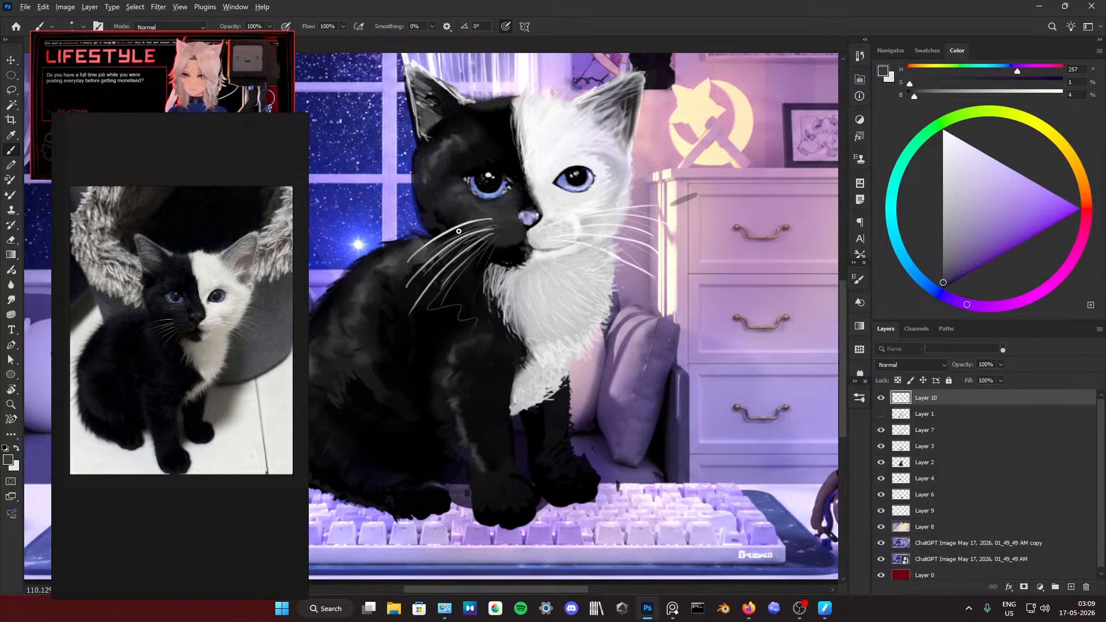
# Step: Paint fine fur strokes beside the eye on the white half of the face, using dark and sampled off-white tones
pyautogui.scroll(-10, 458, 231)
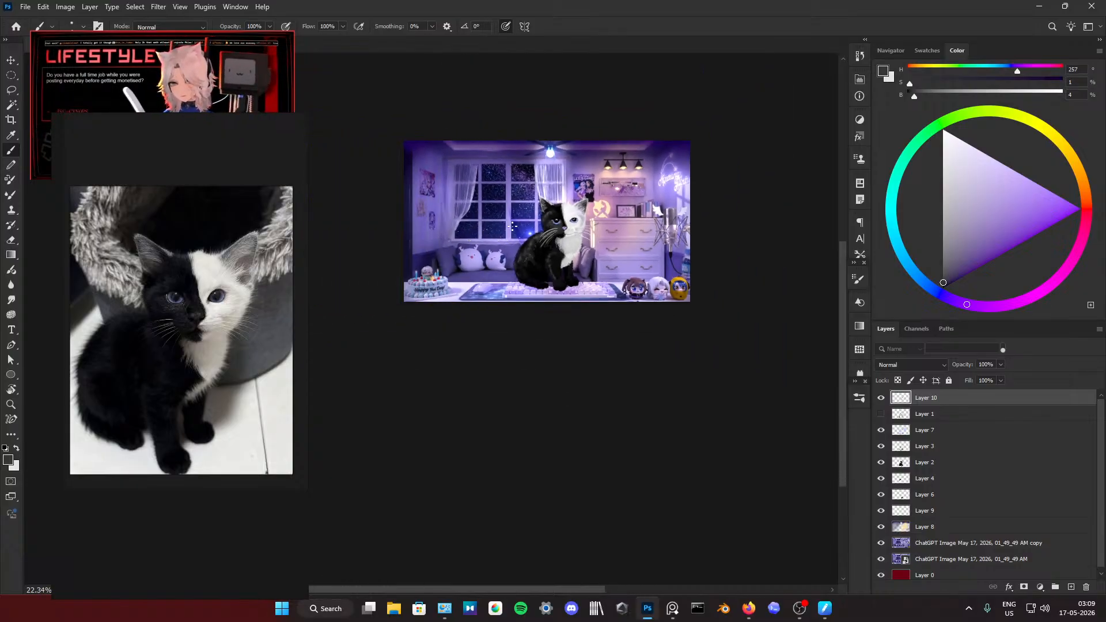
pyautogui.scroll(3, 512, 227)
pyautogui.scroll(3, 564, 223)
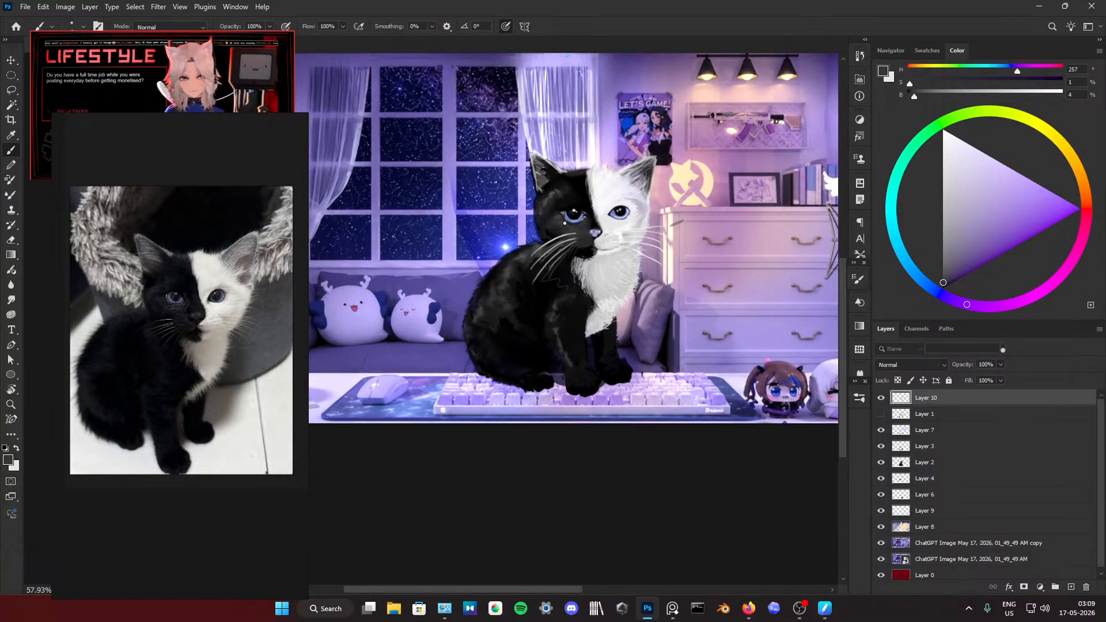
pyautogui.moveTo(637, 209); pyautogui.dragTo(643, 206)
pyautogui.keyDown('alt'); pyautogui.click(630, 206); pyautogui.keyUp('alt')
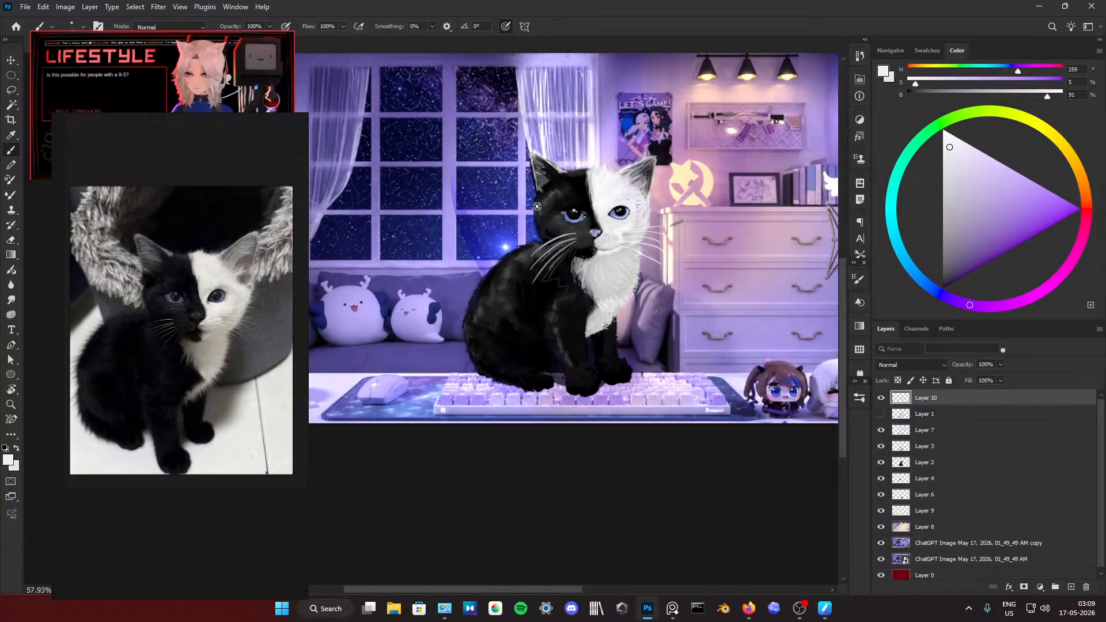
# Step: Touch up the outer edge of the black half of the head below the ear with a sampled near-black brush colour
pyautogui.hotkey('alt', 'e')
pyautogui.press('Escape')
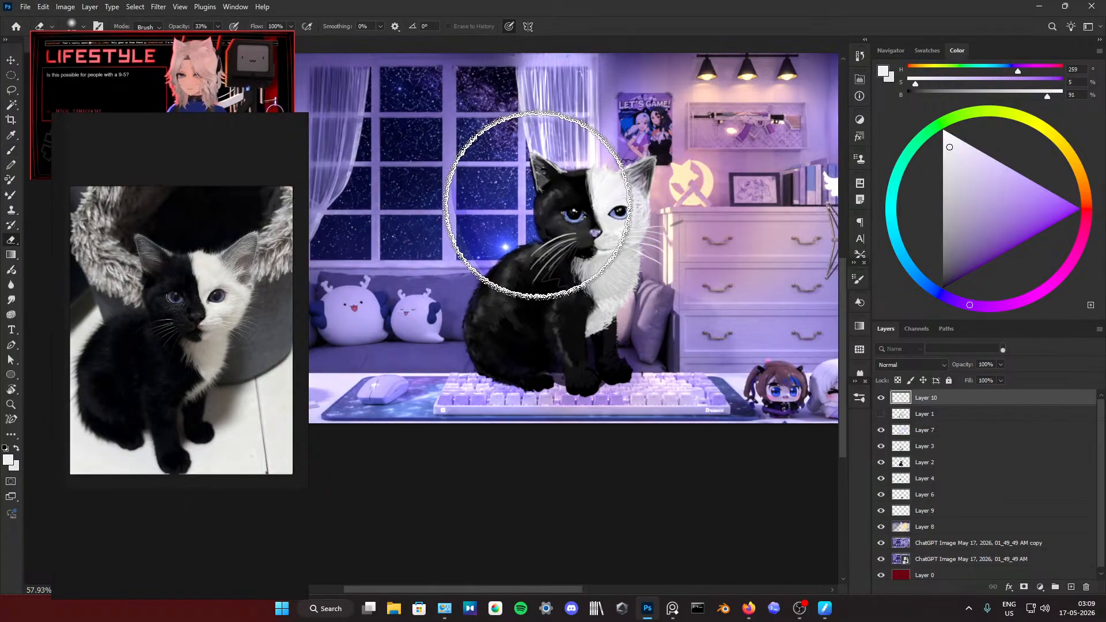
pyautogui.press('b')
pyautogui.keyDown('alt'); pyautogui.click(535, 198); pyautogui.keyUp('alt')
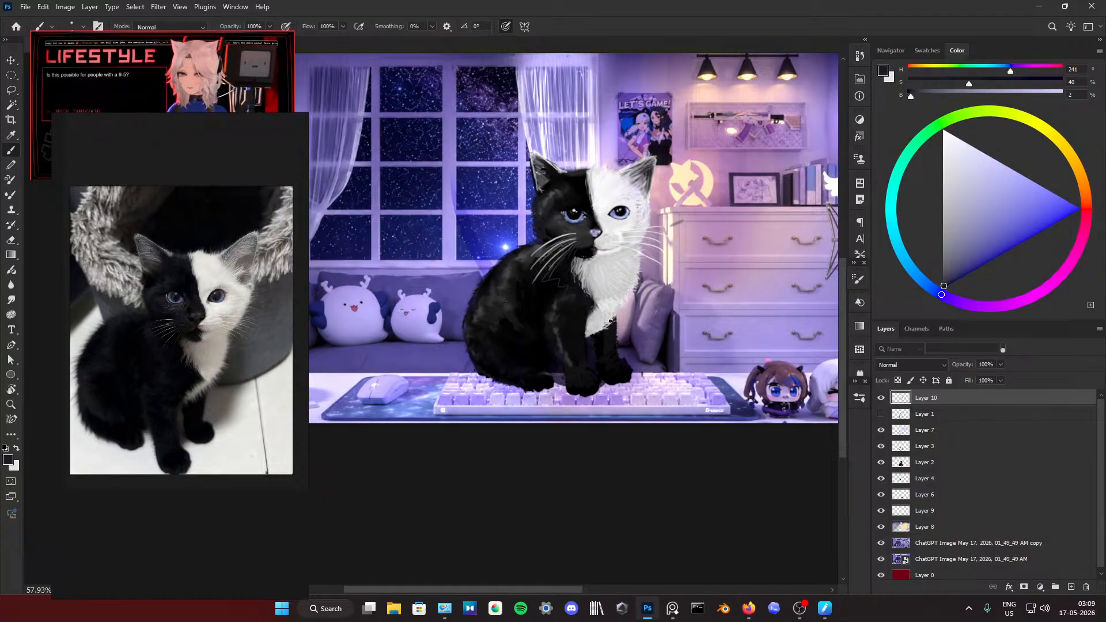
# Step: Shade the upper chest fur just under the chin with a sampled mid grey
pyautogui.scroll(-4, 606, 320)
pyautogui.hscroll(1, 605, 320)
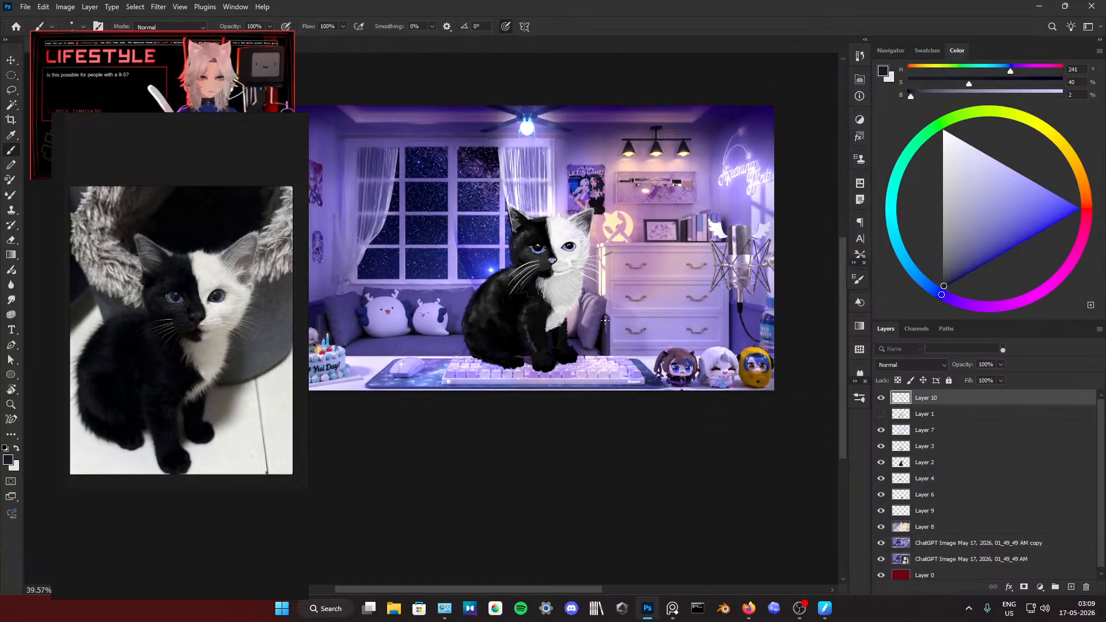
pyautogui.scroll(3, 605, 320)
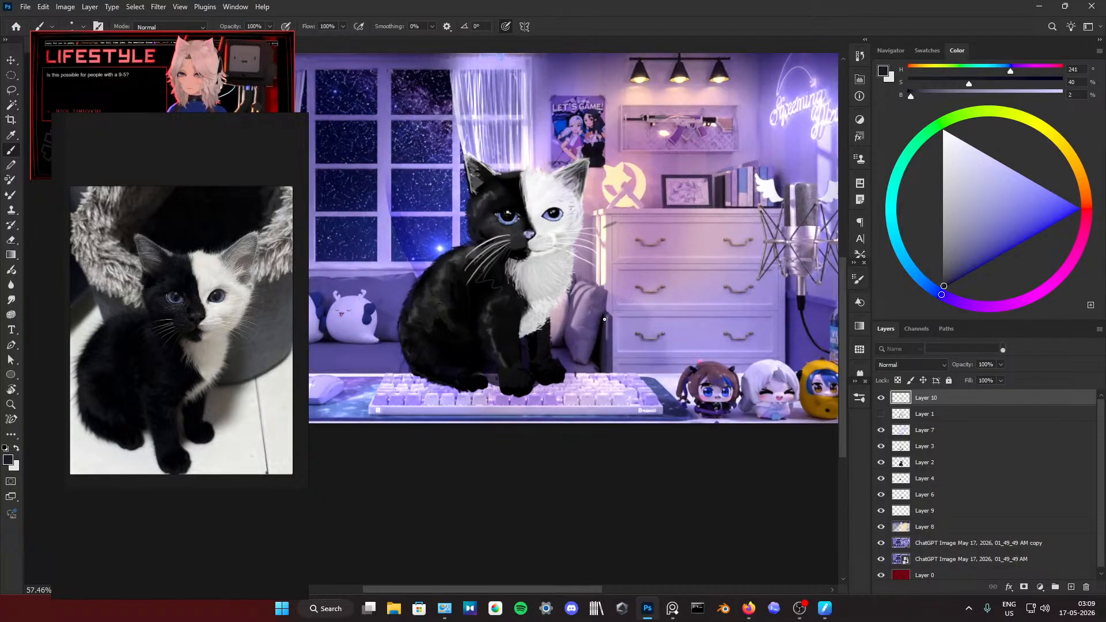
pyautogui.scroll(4, 604, 319)
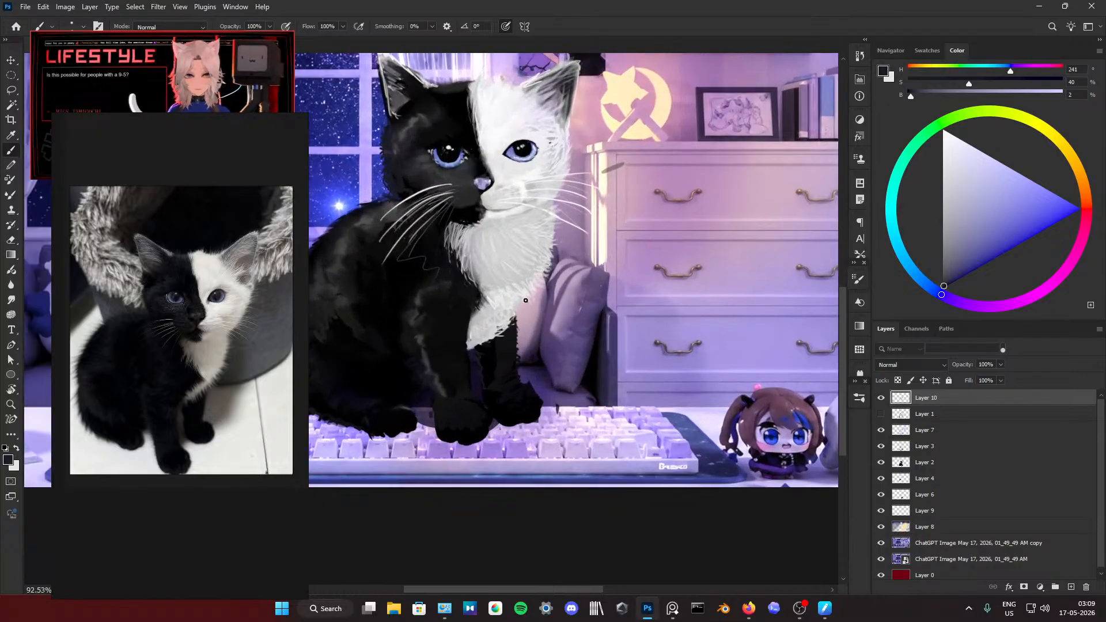
pyautogui.keyDown('alt'); pyautogui.click(473, 244); pyautogui.keyUp('alt')
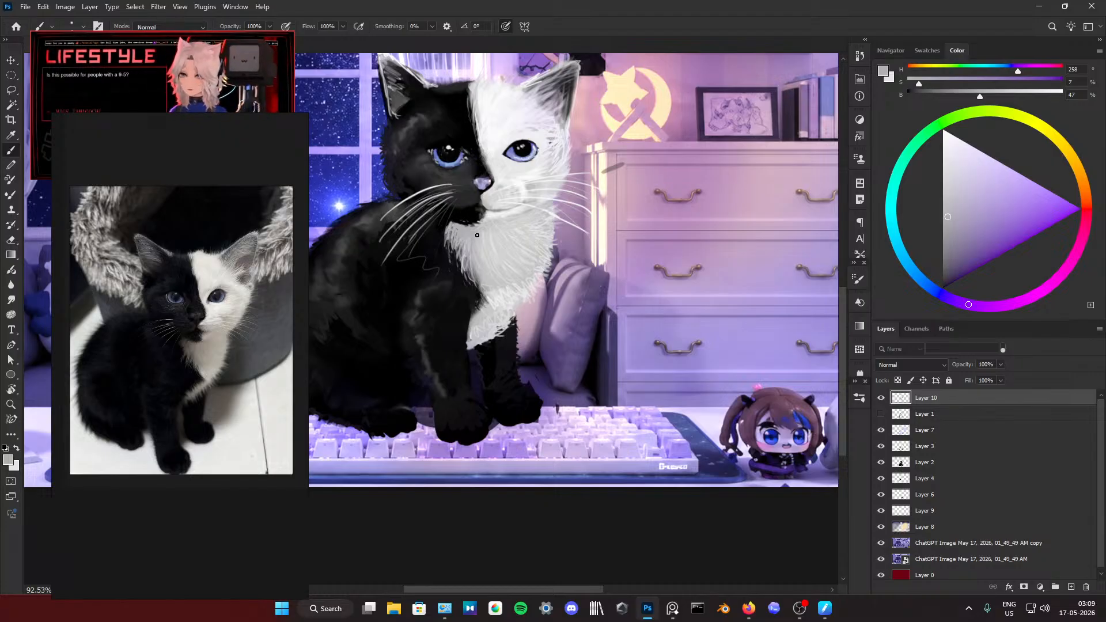
pyautogui.scroll(-5, 447, 229)
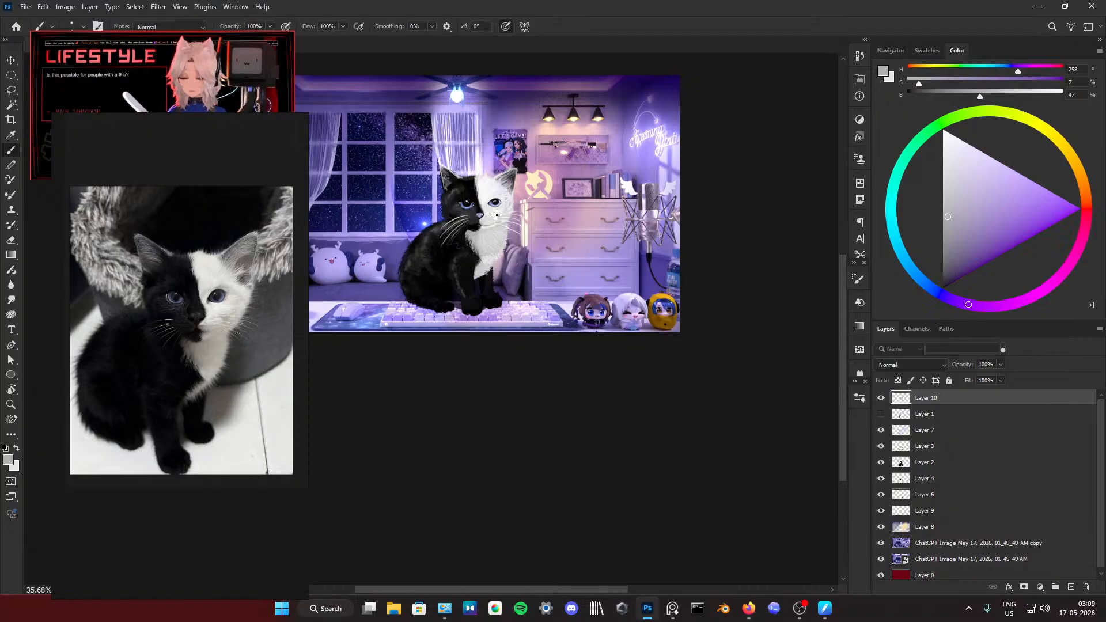
pyautogui.scroll(5, 484, 228)
# Step: Clean up the black and white boundary around the mouth and chin with alternating strokes of sampled off-white and black
pyautogui.keyDown('alt'); pyautogui.click(461, 248); pyautogui.keyUp('alt')
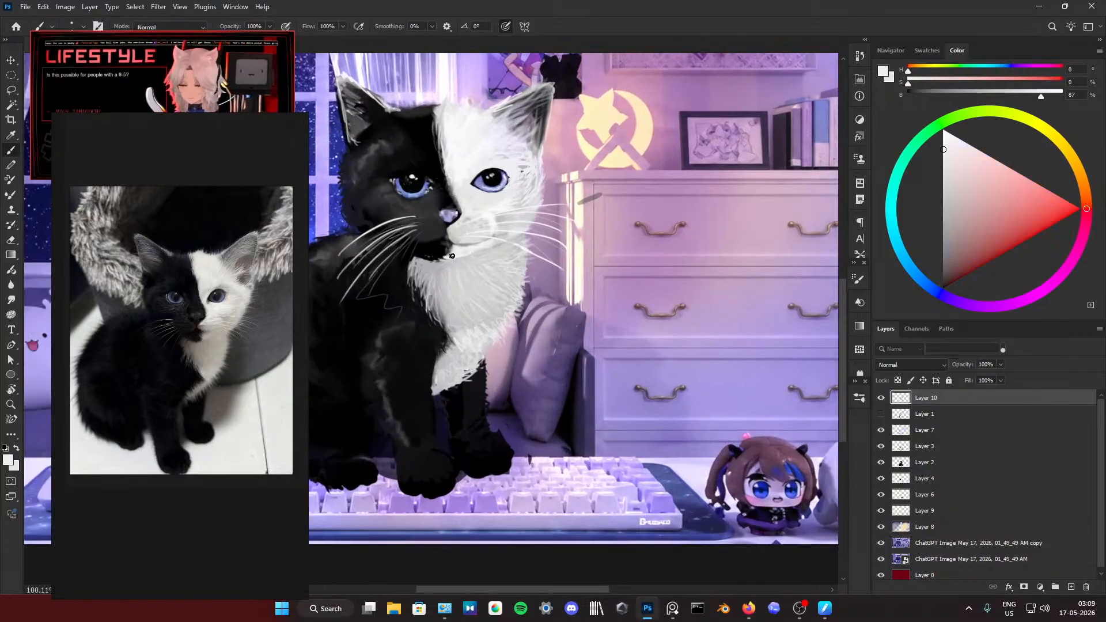
pyautogui.keyDown('alt'); pyautogui.click(451, 253); pyautogui.keyUp('alt')
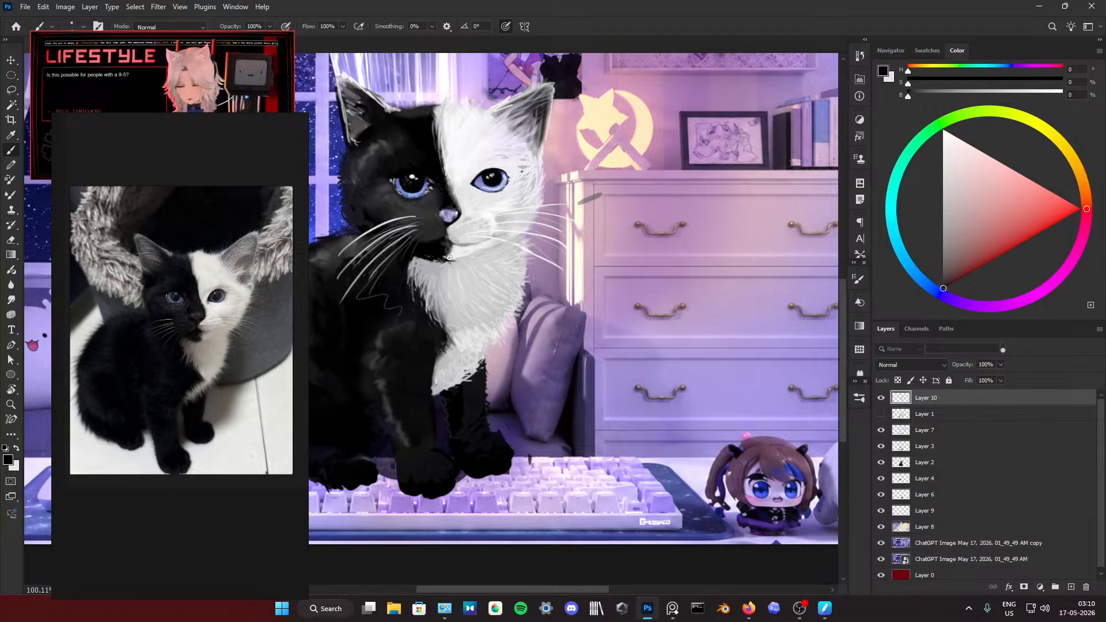
pyautogui.keyDown('alt'); pyautogui.click(455, 248); pyautogui.keyUp('alt')
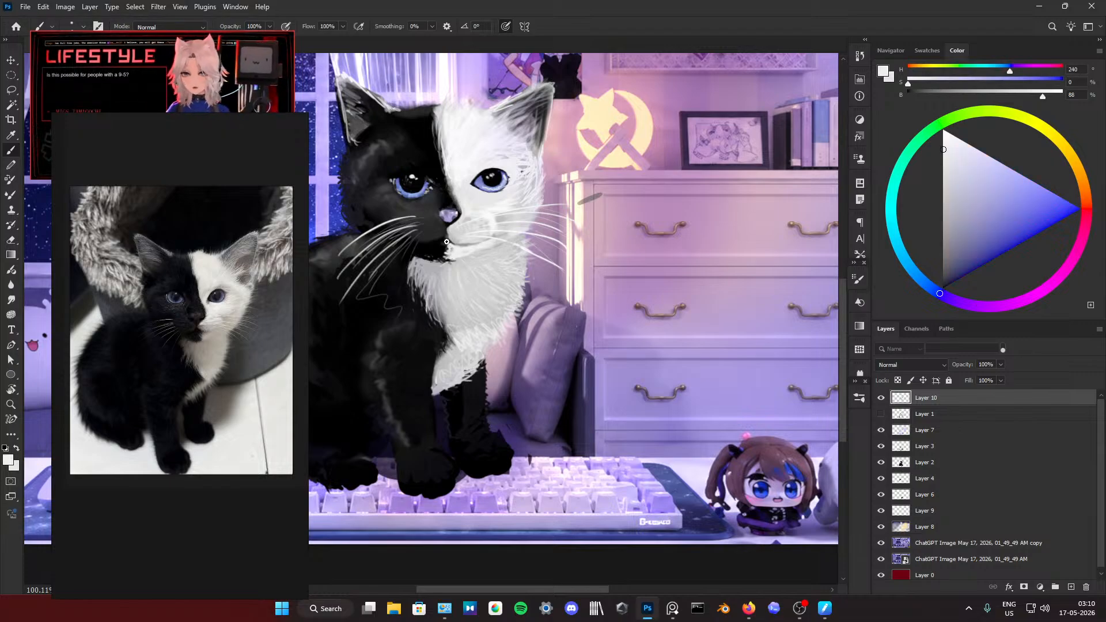
pyautogui.keyDown('alt'); pyautogui.click(447, 243); pyautogui.keyUp('alt')
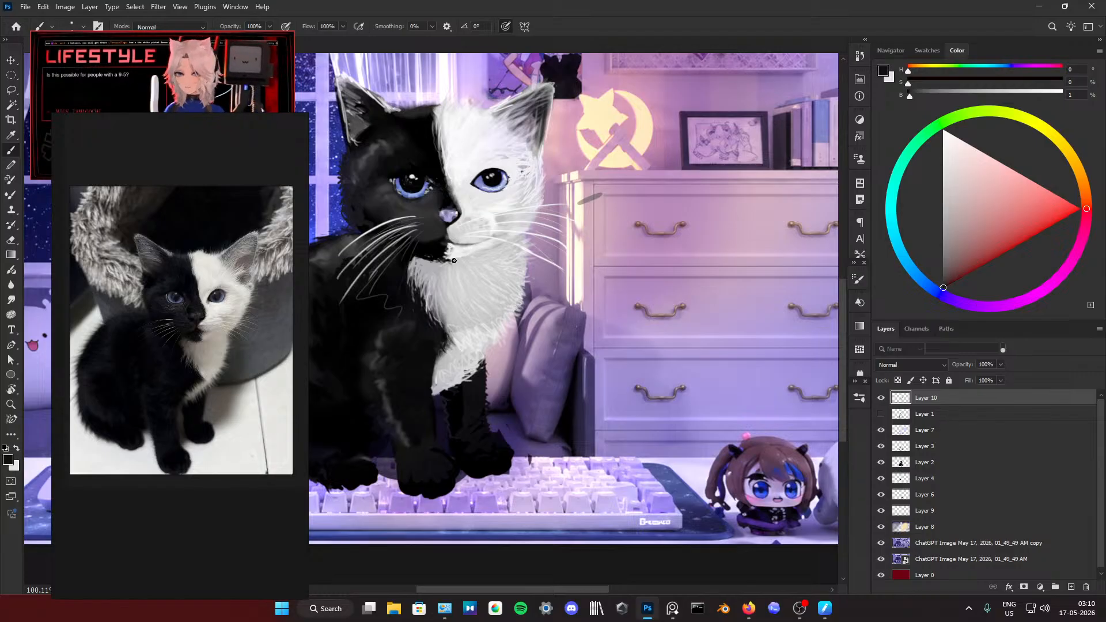
pyautogui.keyDown('alt'); pyautogui.click(444, 241); pyautogui.keyUp('alt')
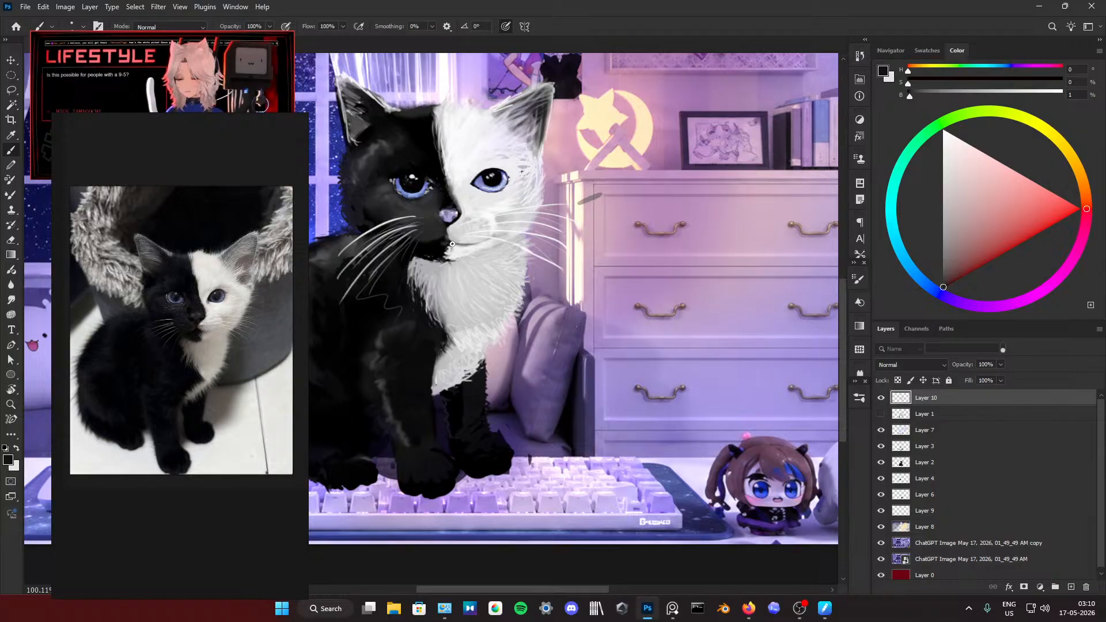
# Step: Examine the whole kitten against the room background and the reference photo from closer and wider views
pyautogui.scroll(-3, 472, 255)
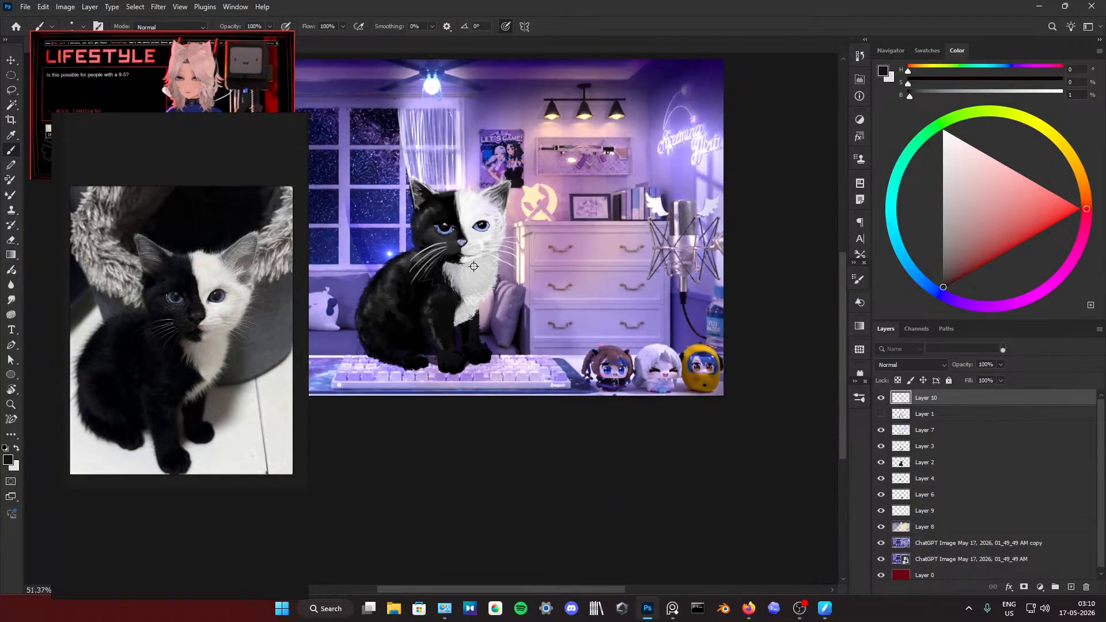
pyautogui.scroll(1, 480, 262)
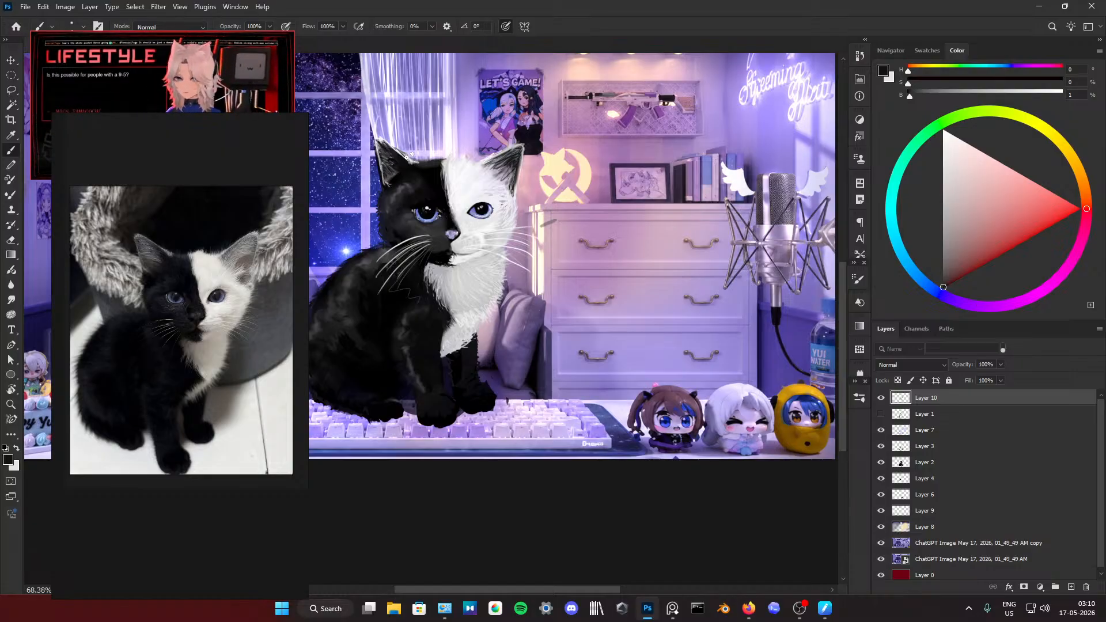
pyautogui.scroll(-4, 439, 113)
pyautogui.hscroll(-1, 361, 134)
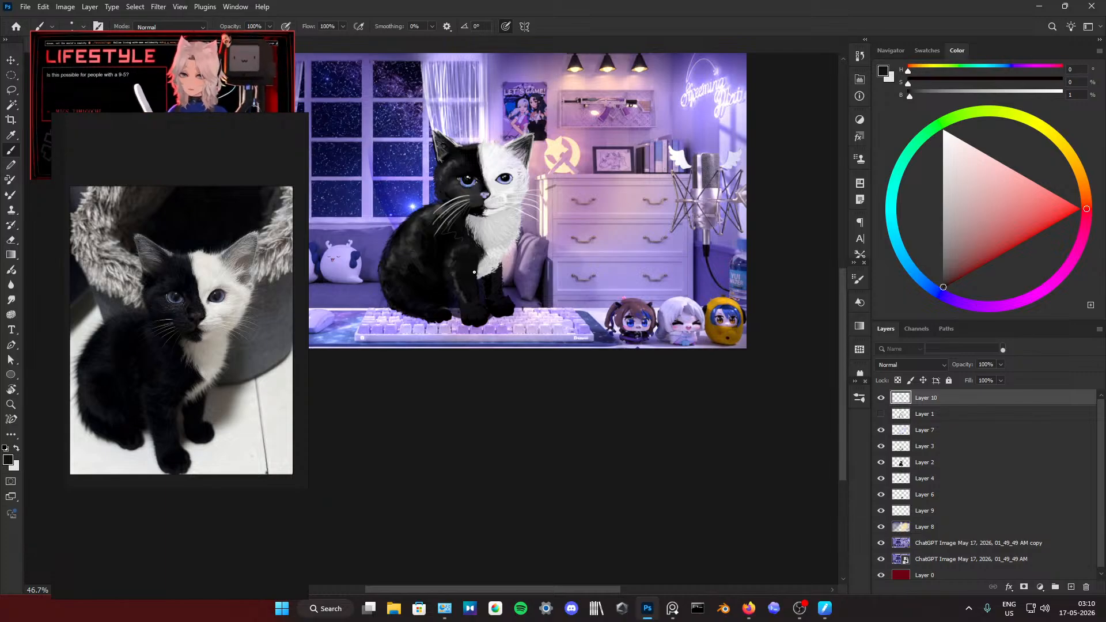
pyautogui.scroll(3, 473, 272)
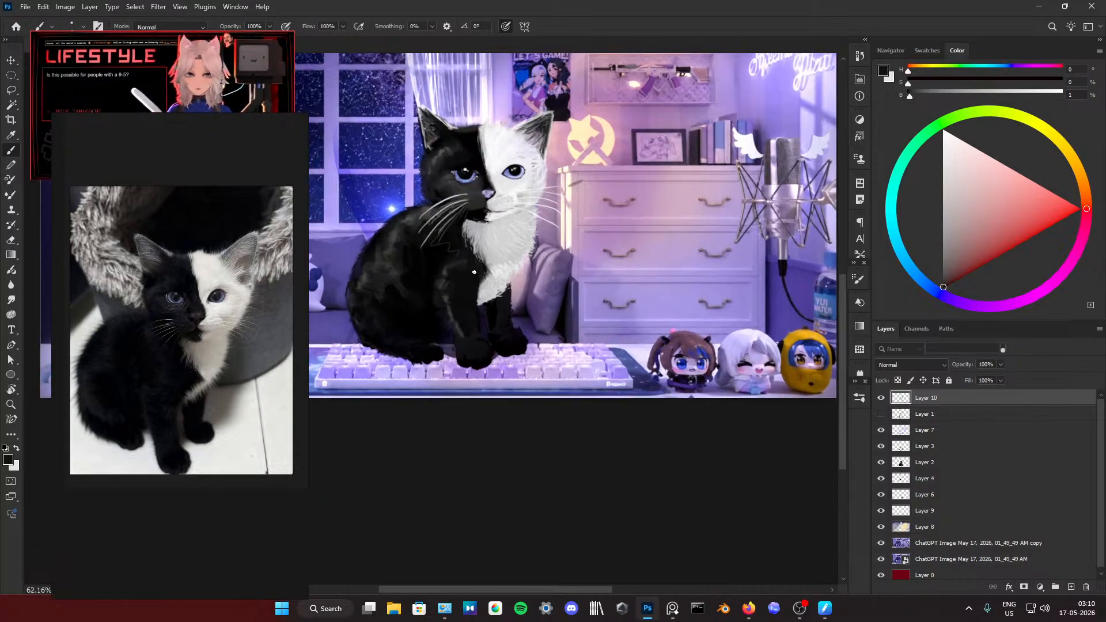
pyautogui.keyDown('alt'); pyautogui.click(399, 286); pyautogui.keyUp('alt')
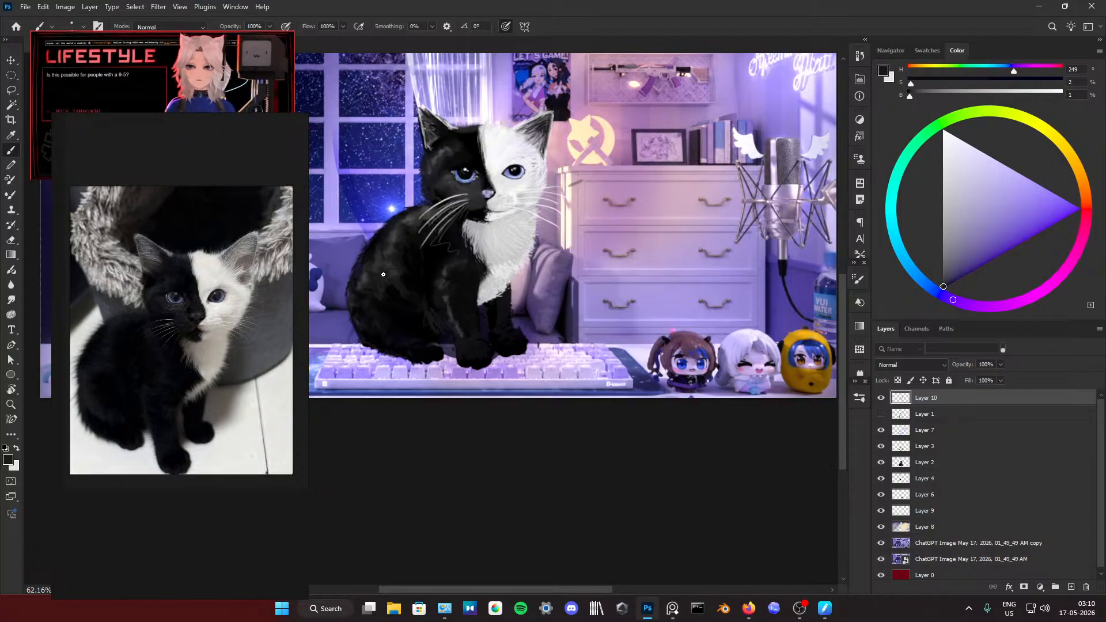
pyautogui.click(11, 299)
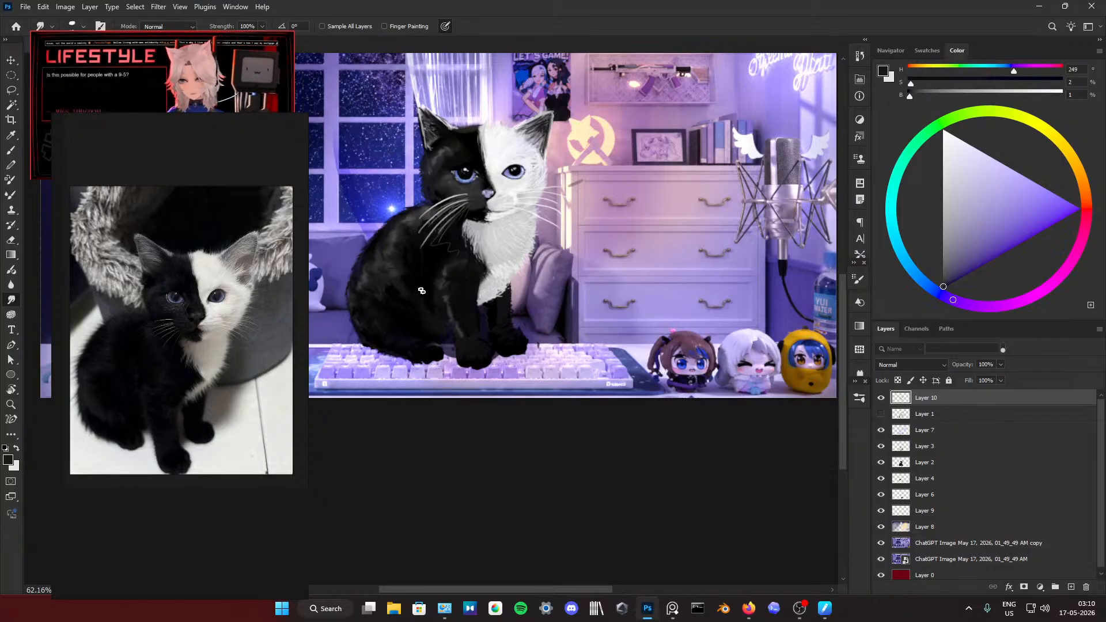
pyautogui.scroll(-5, 423, 238)
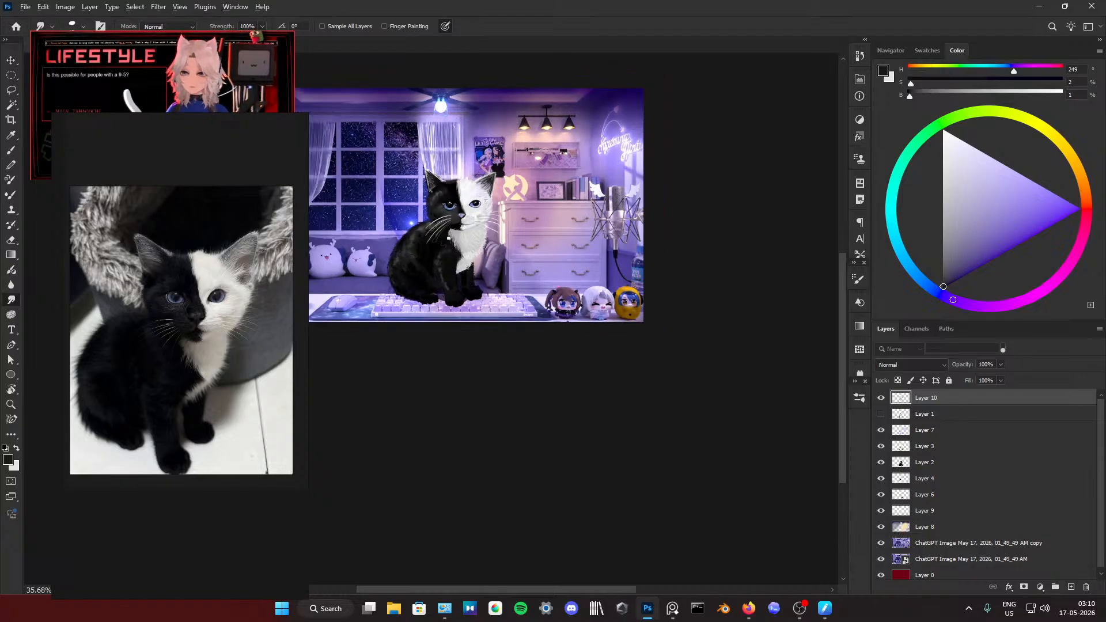
pyautogui.scroll(2, 551, 268)
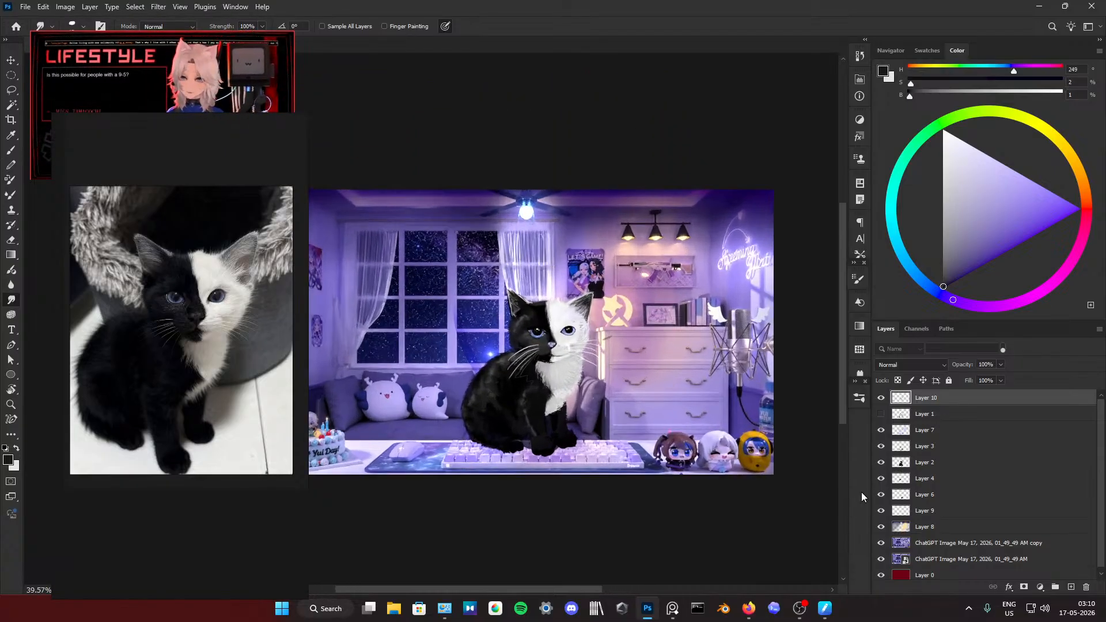
# Step: Isolate the kitten on transparency by hiding Layer 8, both ChatGPT Image layers, Layer 0 and Layer 7
pyautogui.click(881, 526)
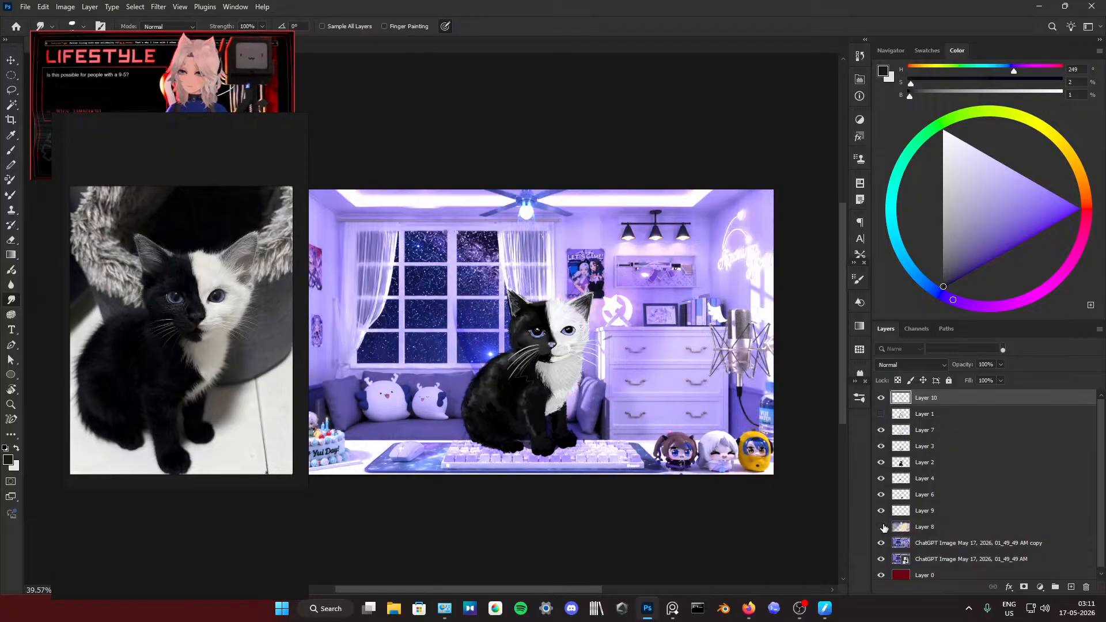
pyautogui.click(882, 527)
pyautogui.click(881, 527)
pyautogui.click(881, 542)
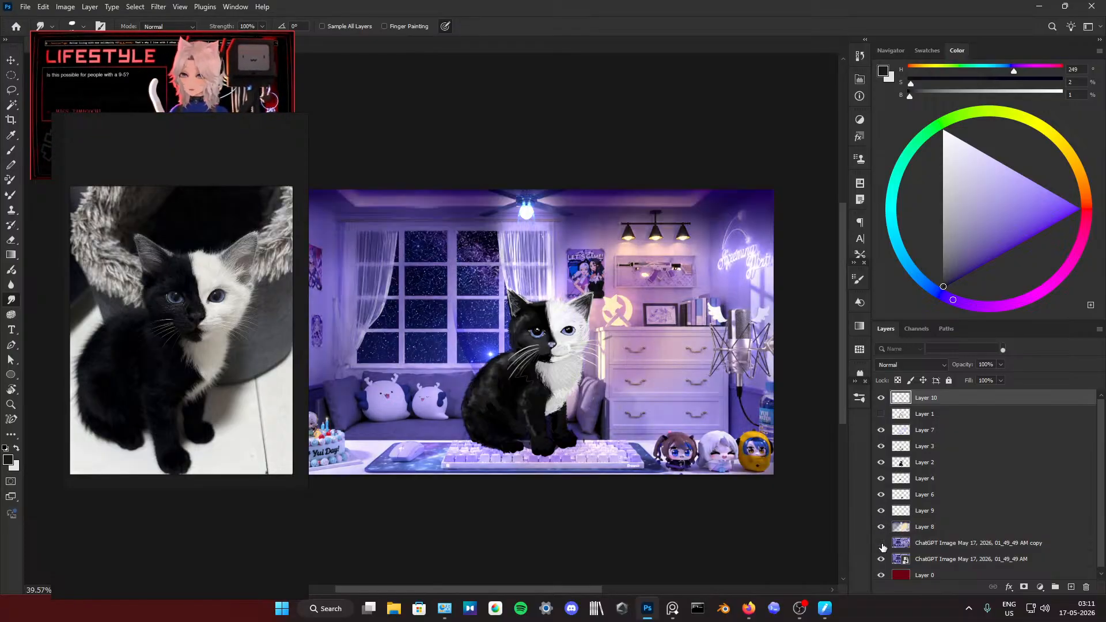
pyautogui.click(881, 559)
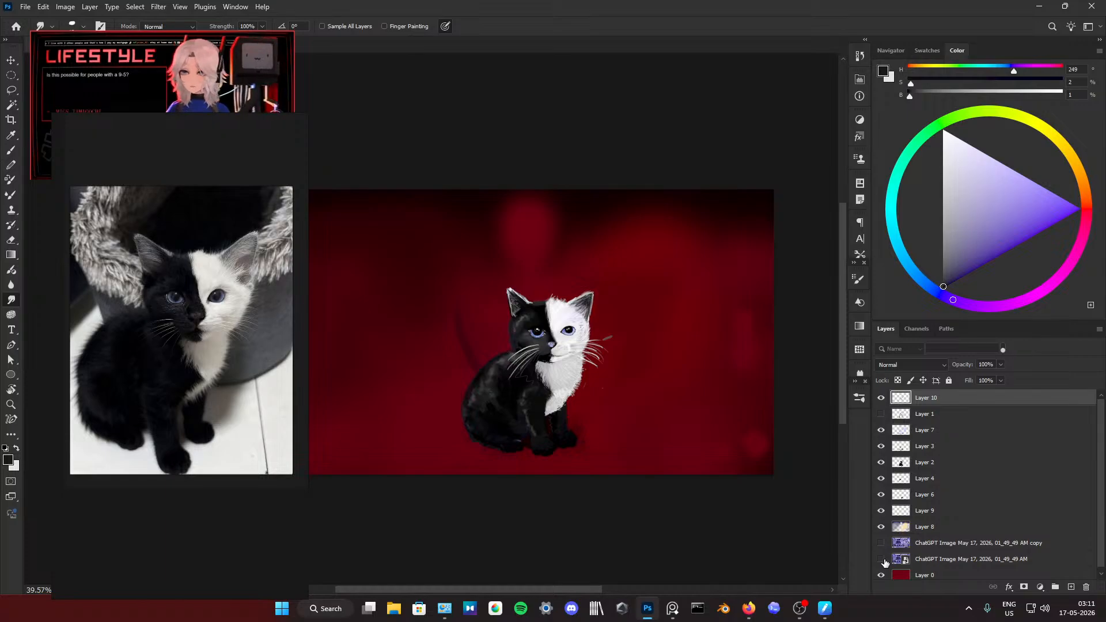
pyautogui.click(880, 575)
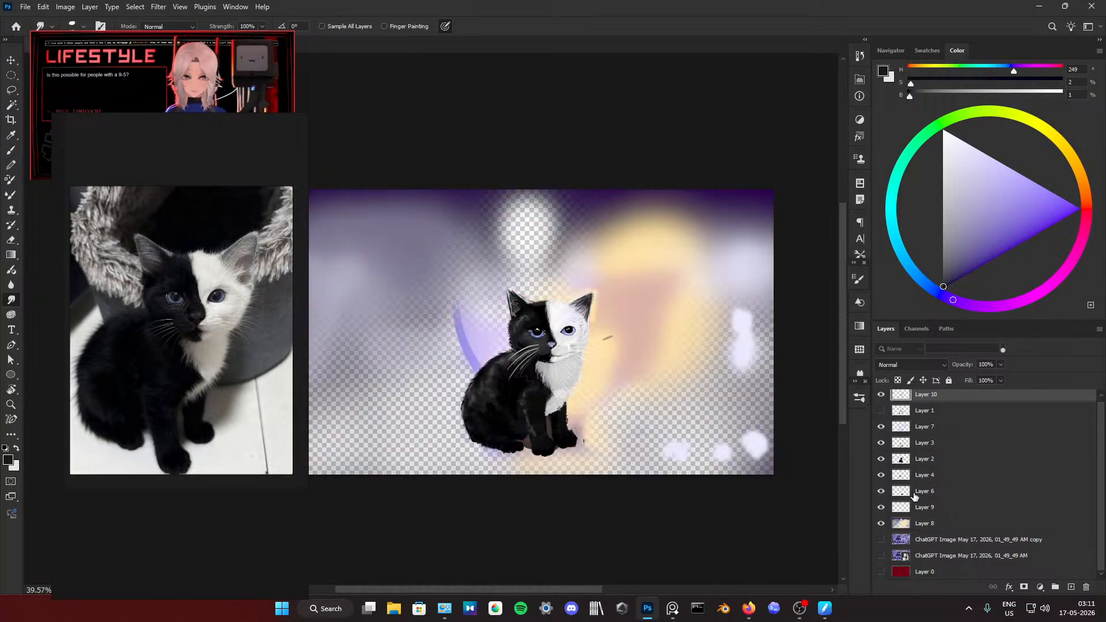
pyautogui.click(882, 524)
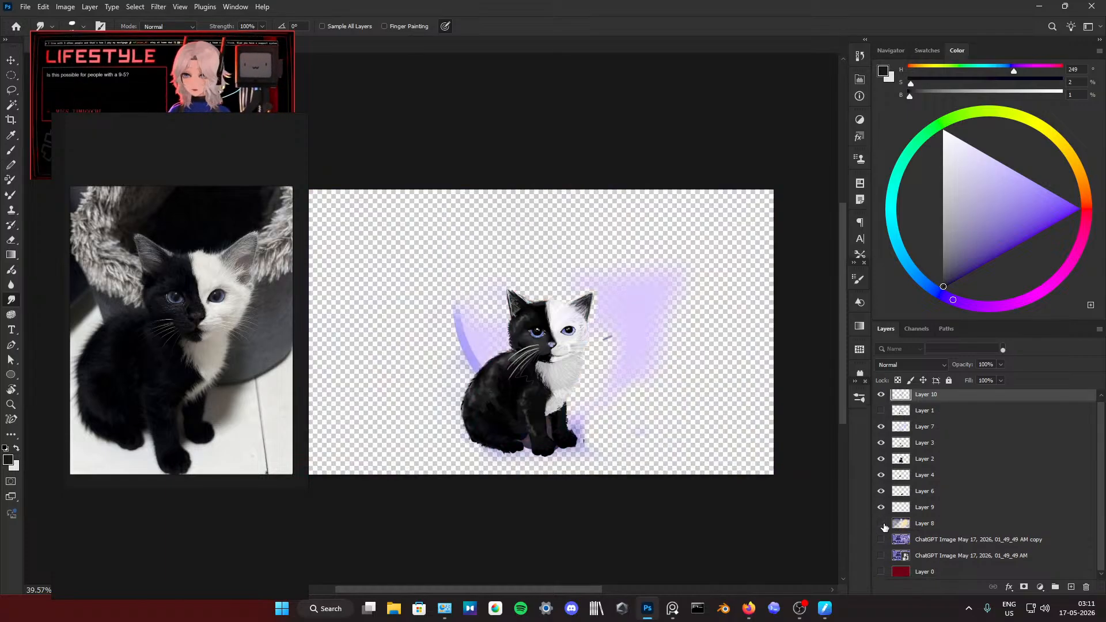
pyautogui.click(881, 430)
pyautogui.click(880, 459)
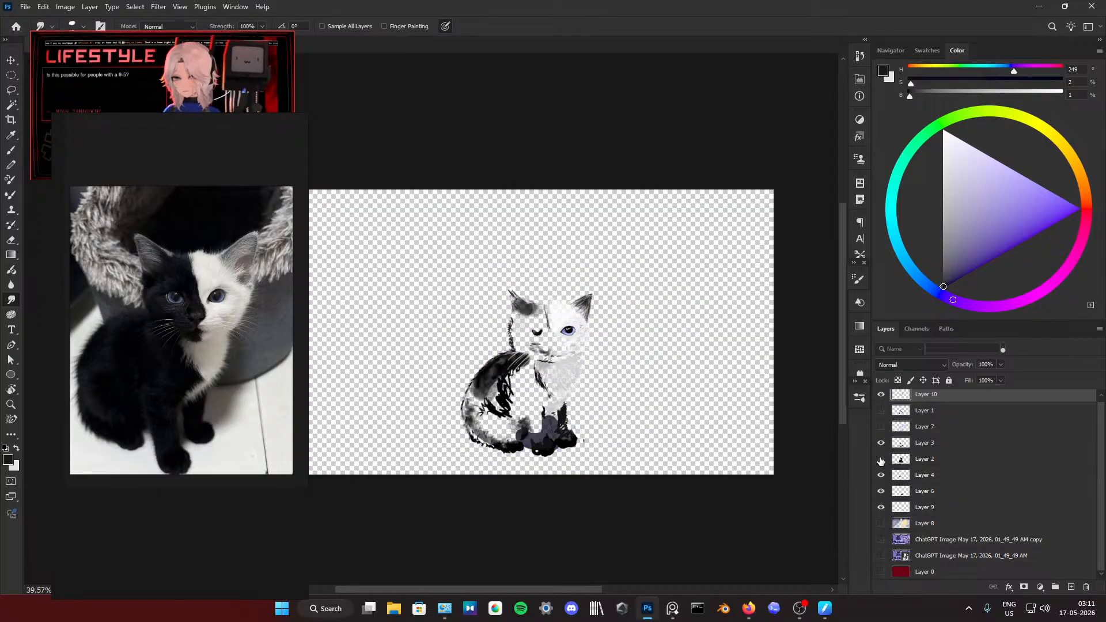
pyautogui.click(881, 459)
# Step: Erase the stray grey mark beside the whiskers of the white half on Layer 3, using a hard round eraser
pyautogui.press('e')
pyautogui.moveTo(710, 357)
pyautogui.mouseDown()
pyautogui.moveTo(677, 369)
pyautogui.moveTo(649, 350)
pyautogui.mouseUp()
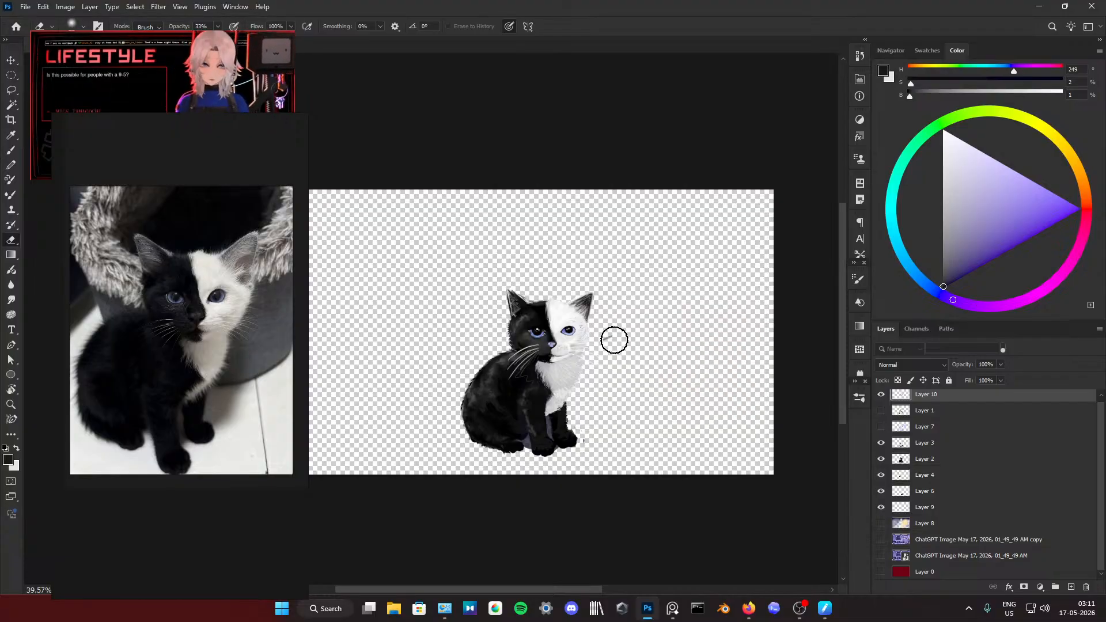
pyautogui.click(919, 443)
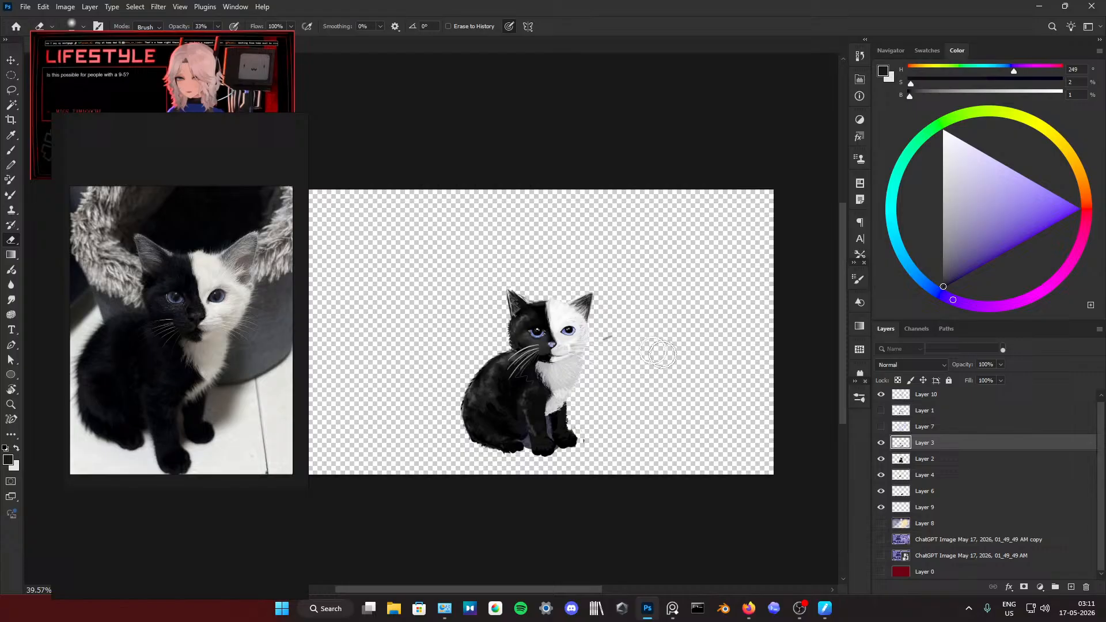
pyautogui.click(858, 281)
pyautogui.click(743, 296)
pyautogui.click(827, 276)
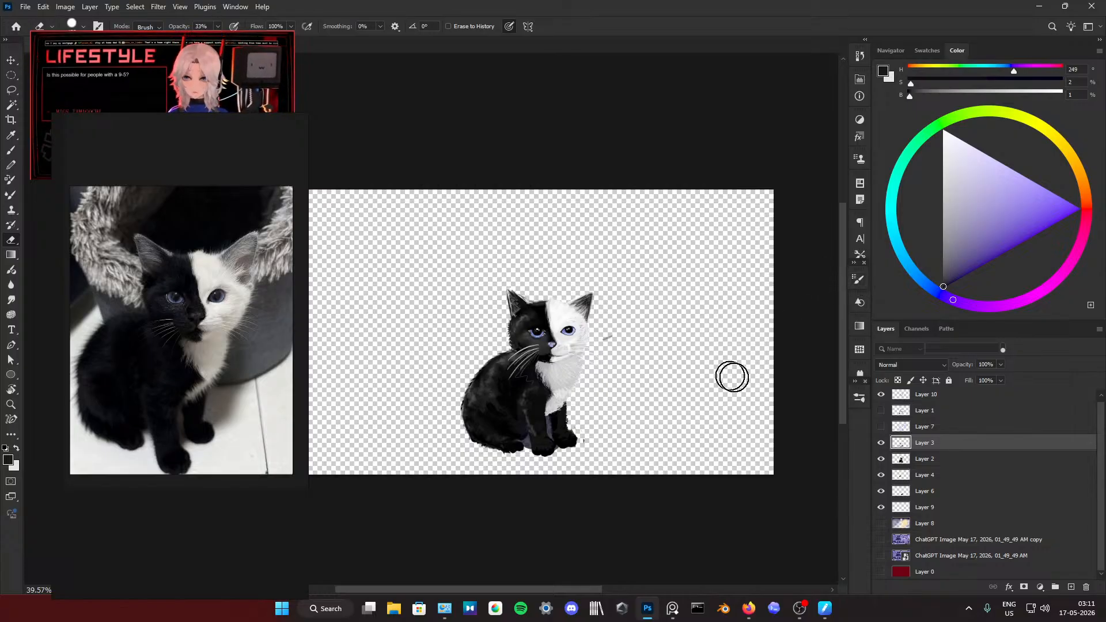
pyautogui.click(882, 396)
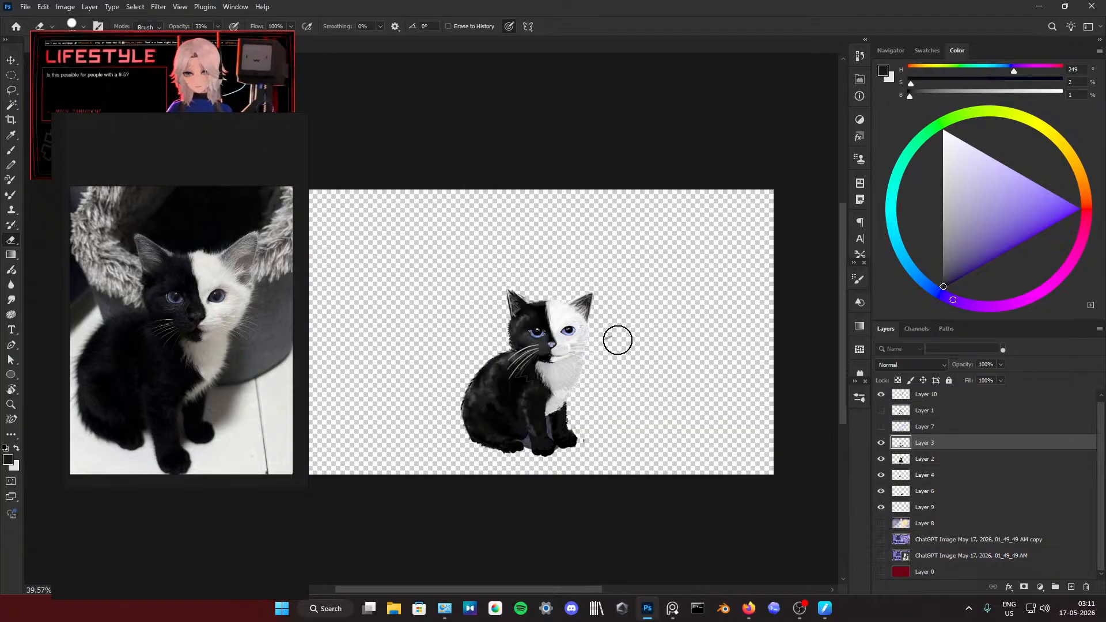
# Step: Clean up stray specks around the kitten's front paws on Layer 2 and Layer 6 with the hard eraser
pyautogui.click(936, 461)
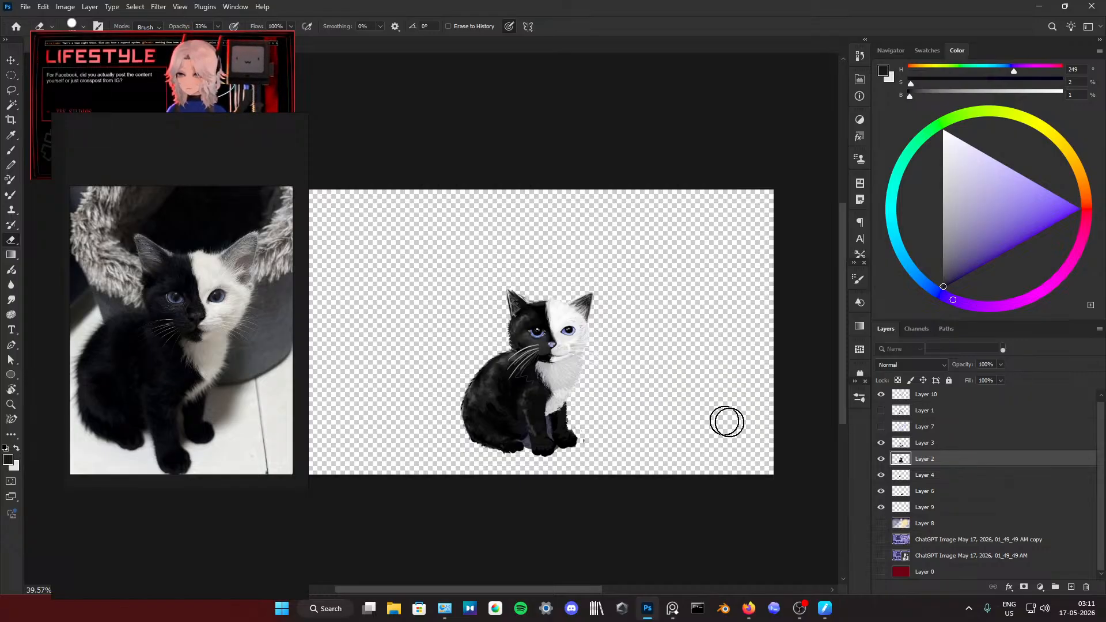
pyautogui.click(880, 490)
pyautogui.click(924, 492)
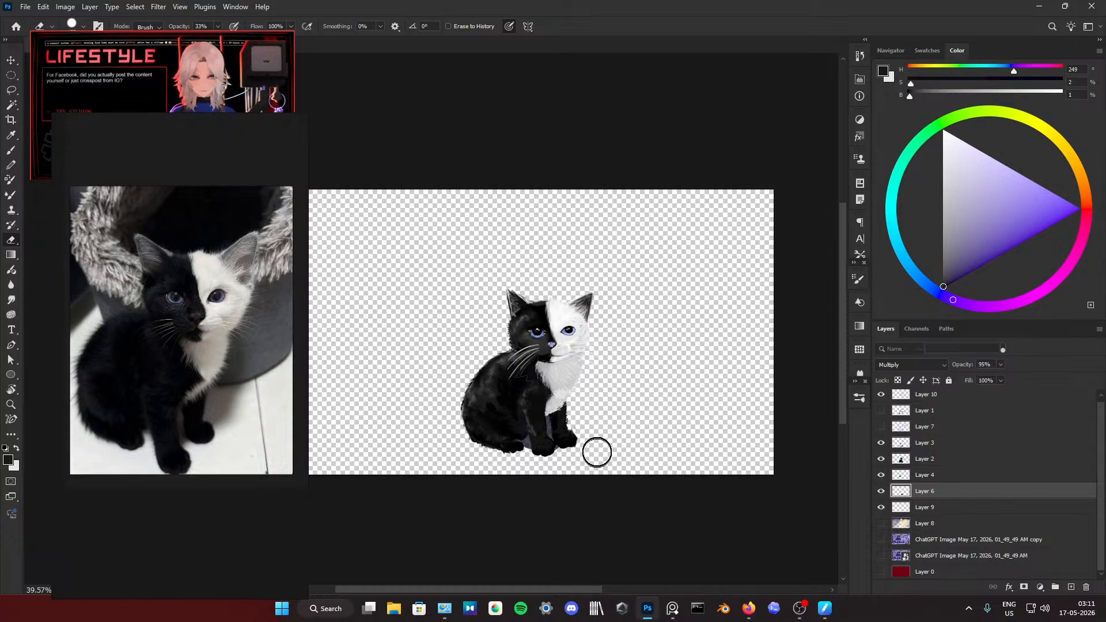
pyautogui.scroll(-1, 575, 410)
pyautogui.scroll(2, 574, 407)
pyautogui.scroll(-1, 574, 407)
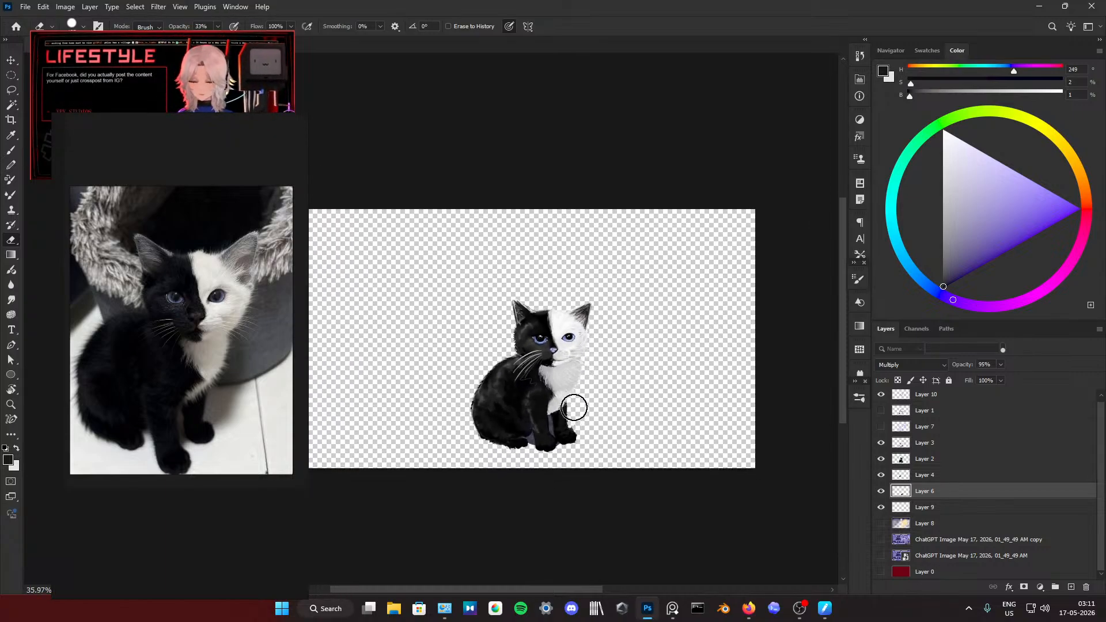
pyautogui.scroll(-5, 573, 407)
pyautogui.scroll(2, 558, 337)
pyautogui.scroll(-2, 557, 337)
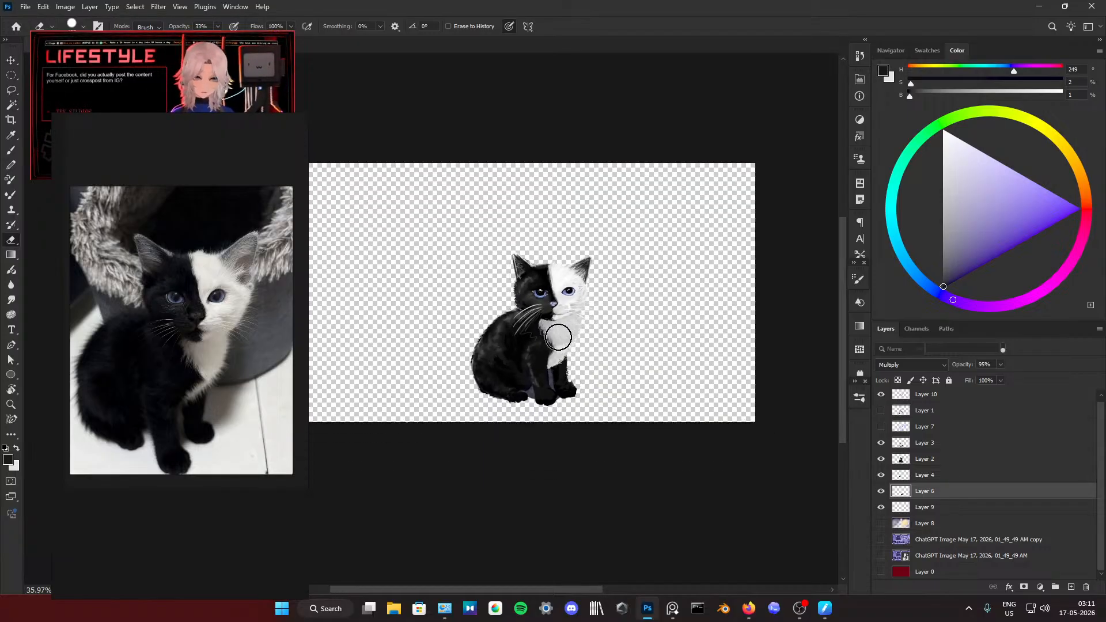
pyautogui.scroll(1, 558, 337)
pyautogui.scroll(1, 558, 337)
pyautogui.keyDown('ctrl'); pyautogui.click(582, 382); pyautogui.keyUp('ctrl')
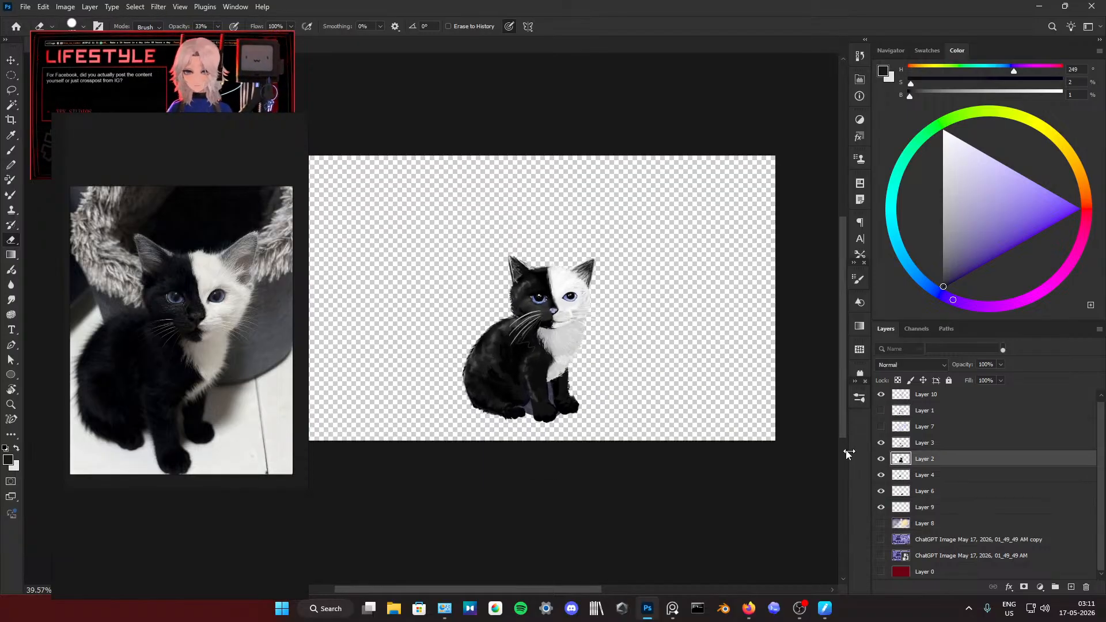
pyautogui.click(11, 90)
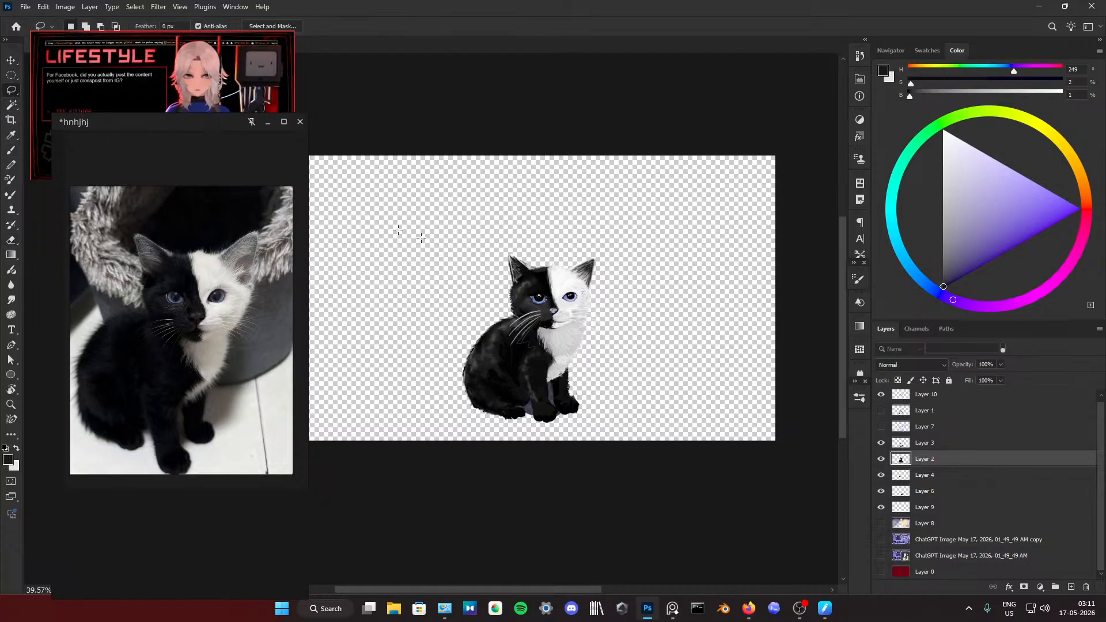
pyautogui.keyDown('ctrl'); pyautogui.click(941, 444); pyautogui.keyUp('ctrl')
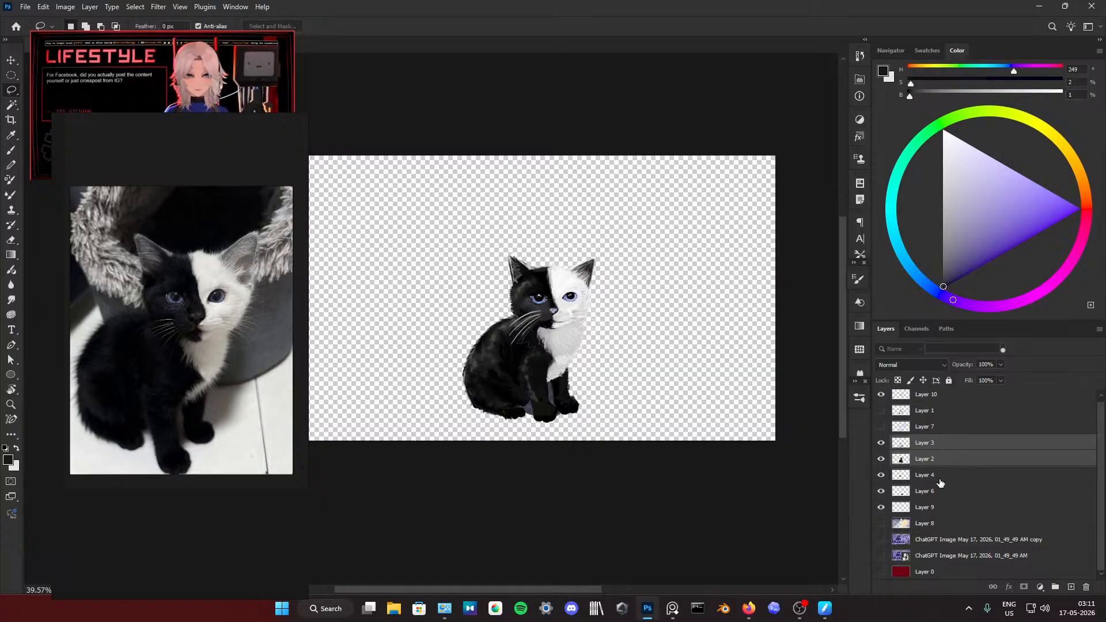
pyautogui.keyDown('ctrl'); pyautogui.click(940, 479); pyautogui.keyUp('ctrl')
pyautogui.keyDown('ctrl'); pyautogui.click(943, 494); pyautogui.keyUp('ctrl')
pyautogui.keyDown('ctrl'); pyautogui.click(941, 508); pyautogui.keyUp('ctrl')
pyautogui.scroll(1, 946, 457)
# Step: Select all visible kitten layers together: Layer 10, Layer 3, Layer 2, Layer 4, Layer 6 and Layer 9
pyautogui.click(954, 398)
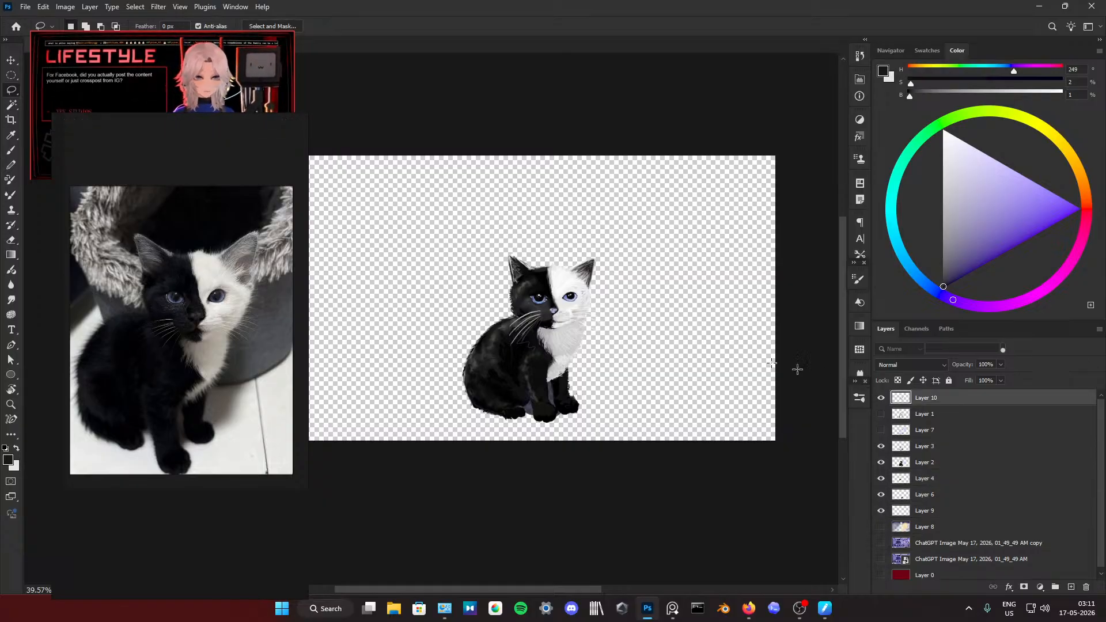
pyautogui.keyDown('ctrl'); pyautogui.click(939, 449); pyautogui.keyUp('ctrl')
pyautogui.keyDown('ctrl'); pyautogui.click(947, 463); pyautogui.keyUp('ctrl')
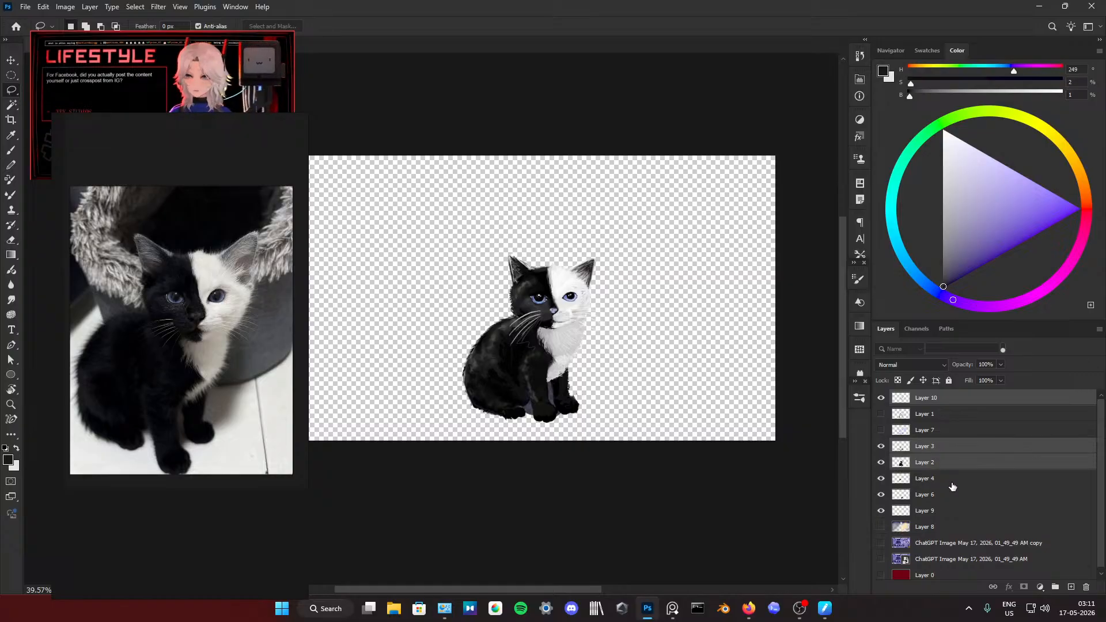
pyautogui.keyDown('ctrl'); pyautogui.click(951, 479); pyautogui.keyUp('ctrl')
pyautogui.keyDown('ctrl'); pyautogui.click(952, 495); pyautogui.keyUp('ctrl')
pyautogui.keyDown('ctrl'); pyautogui.click(951, 511); pyautogui.keyUp('ctrl')
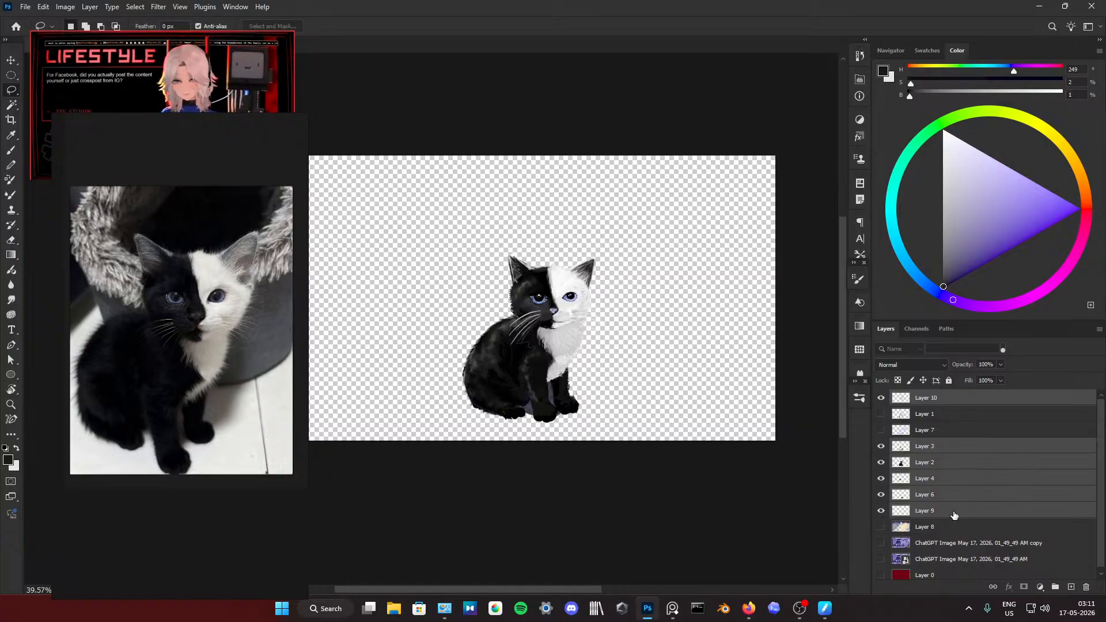
# Step: Enclose the kitten in a large elliptical selection and move its content upward on the canvas
pyautogui.press('m')
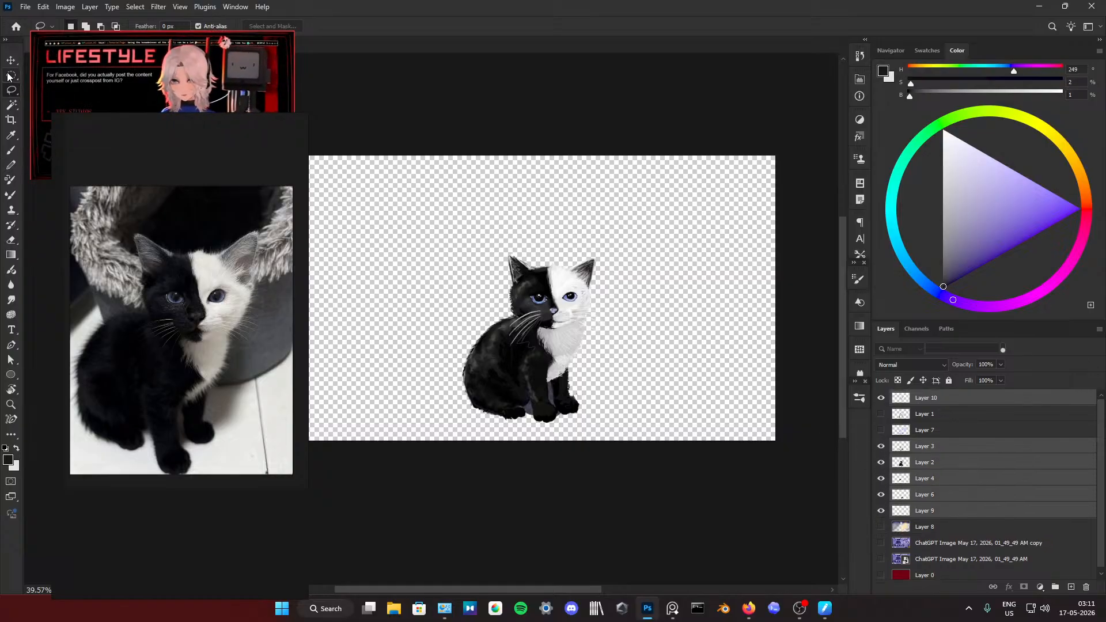
pyautogui.moveTo(409, 175); pyautogui.dragTo(689, 506)
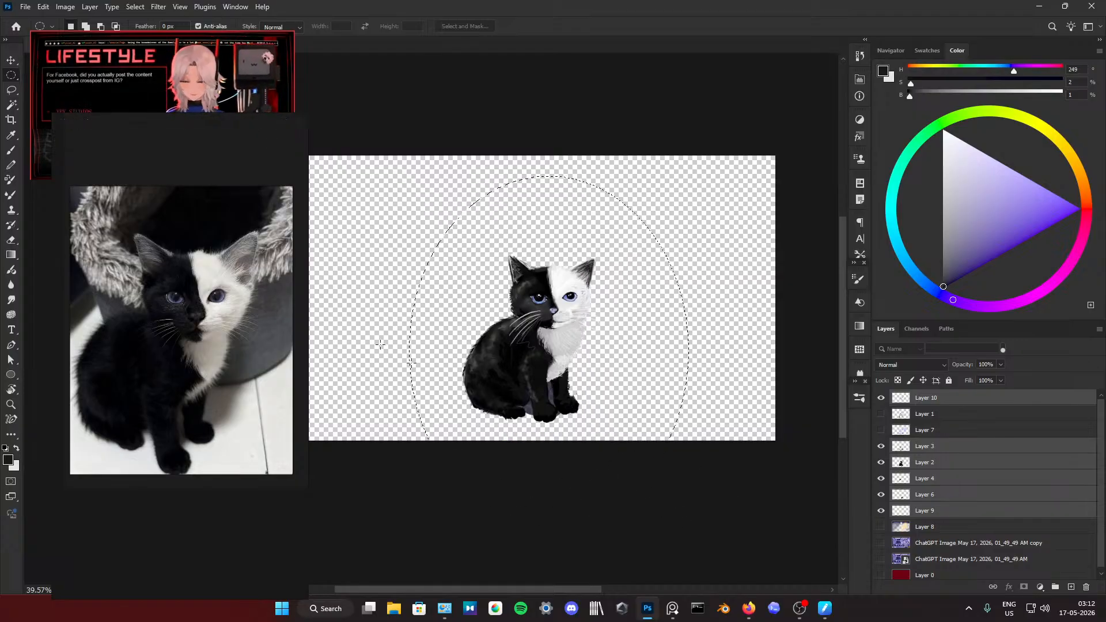
pyautogui.press('v')
pyautogui.moveTo(581, 312); pyautogui.dragTo(557, 258)
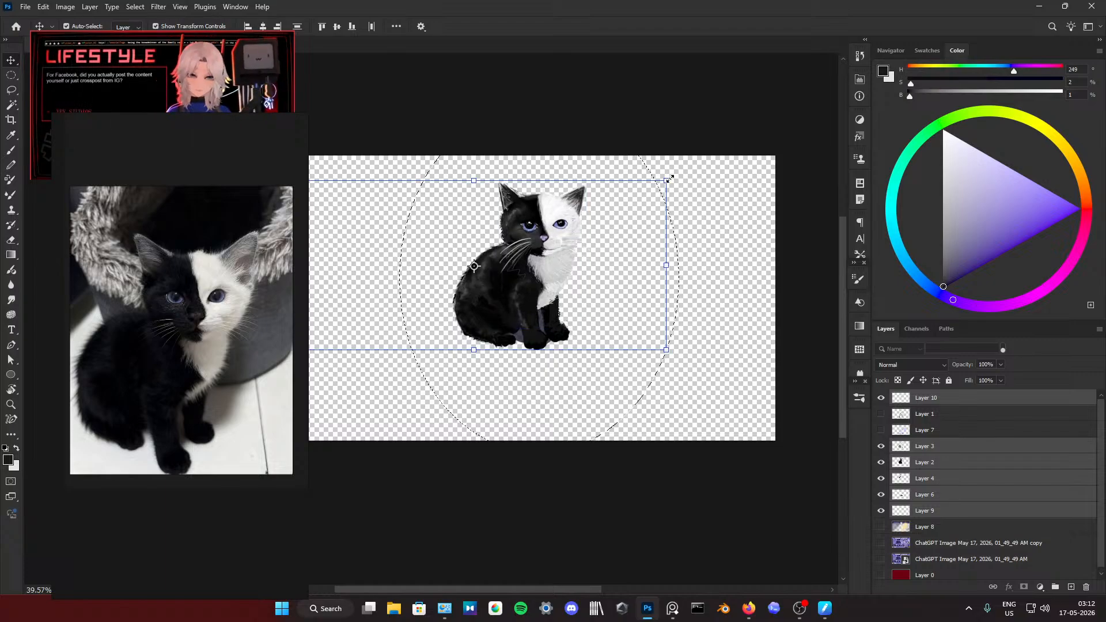
pyautogui.moveTo(550, 247); pyautogui.dragTo(550, 254)
# Step: Scale the selected kitten down to about 98%, shift it slightly up and to the right, and clear the selection
pyautogui.hotkey('ctrl', 't')
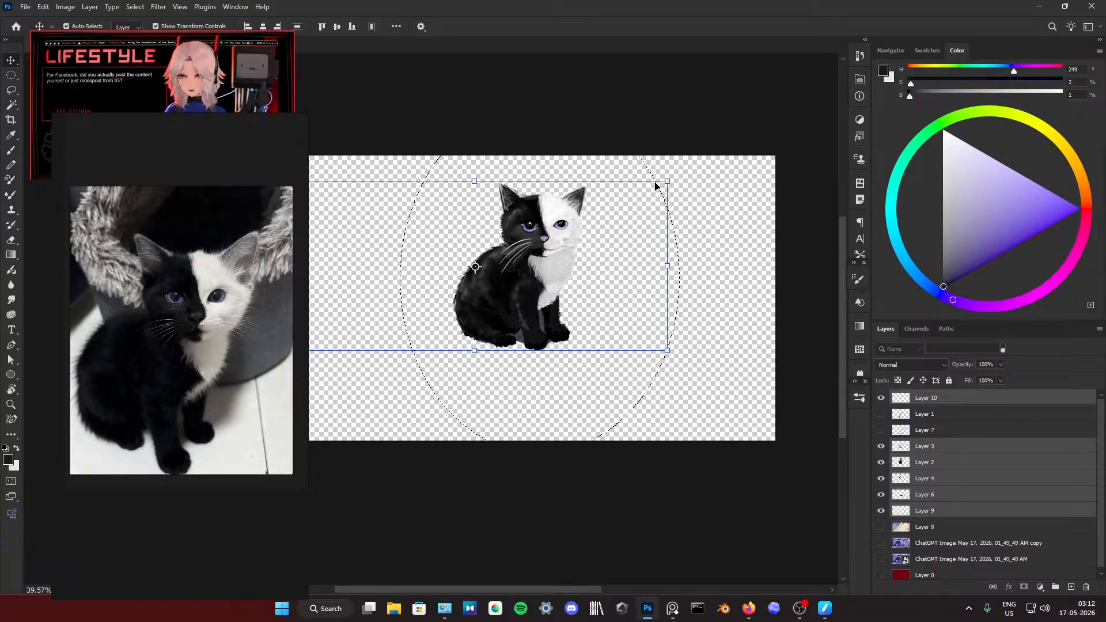
pyautogui.moveTo(668, 181); pyautogui.dragTo(663, 186)
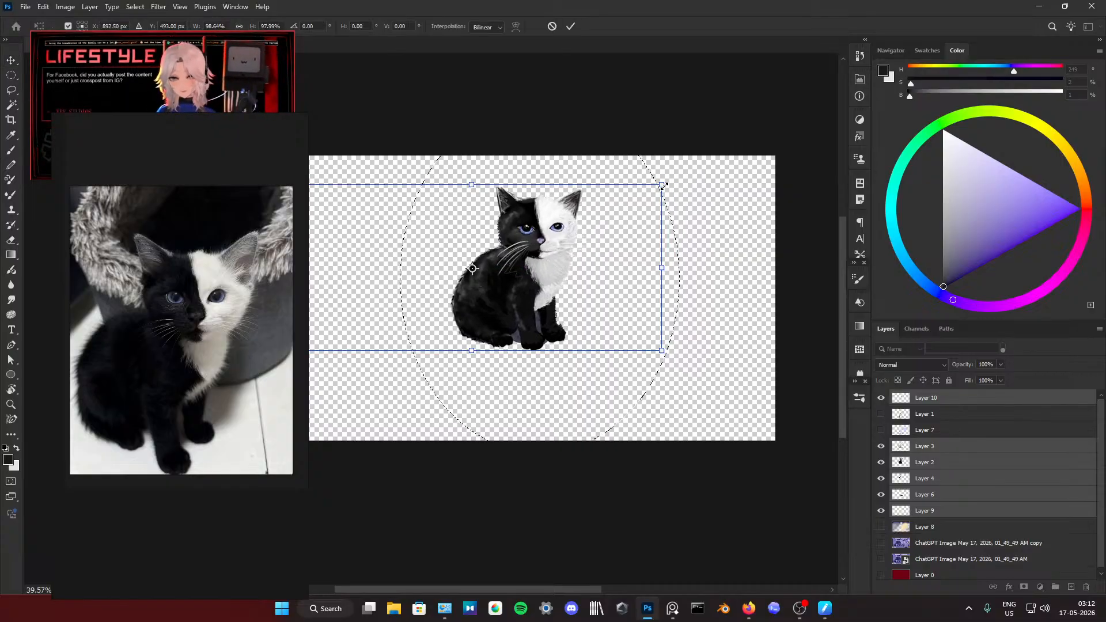
pyautogui.moveTo(541, 255); pyautogui.dragTo(545, 249)
pyautogui.click(568, 28)
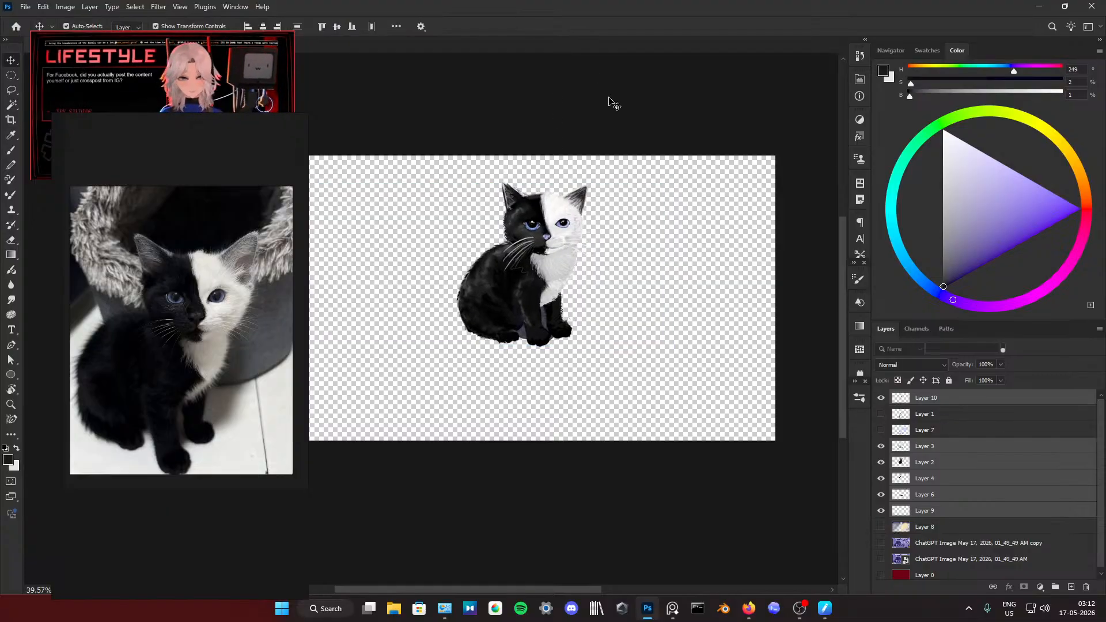
pyautogui.click(610, 102)
pyautogui.click(576, 191)
pyautogui.click(574, 190)
pyautogui.scroll(8, 574, 190)
pyautogui.scroll(-6, 573, 190)
pyautogui.scroll(-4, 573, 189)
pyautogui.click(576, 200)
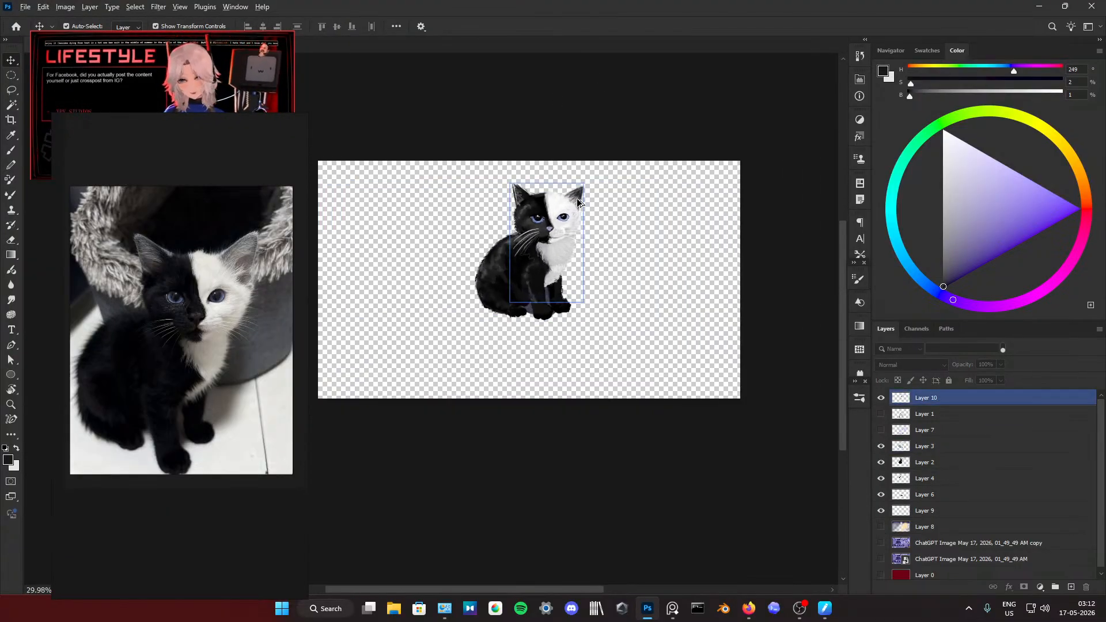
pyautogui.scroll(4, 575, 201)
pyautogui.click(735, 345)
# Step: Add a new empty layer directly above Layer 8 and beneath the kitten layers
pyautogui.click(921, 462)
pyautogui.click(932, 494)
pyautogui.click(935, 525)
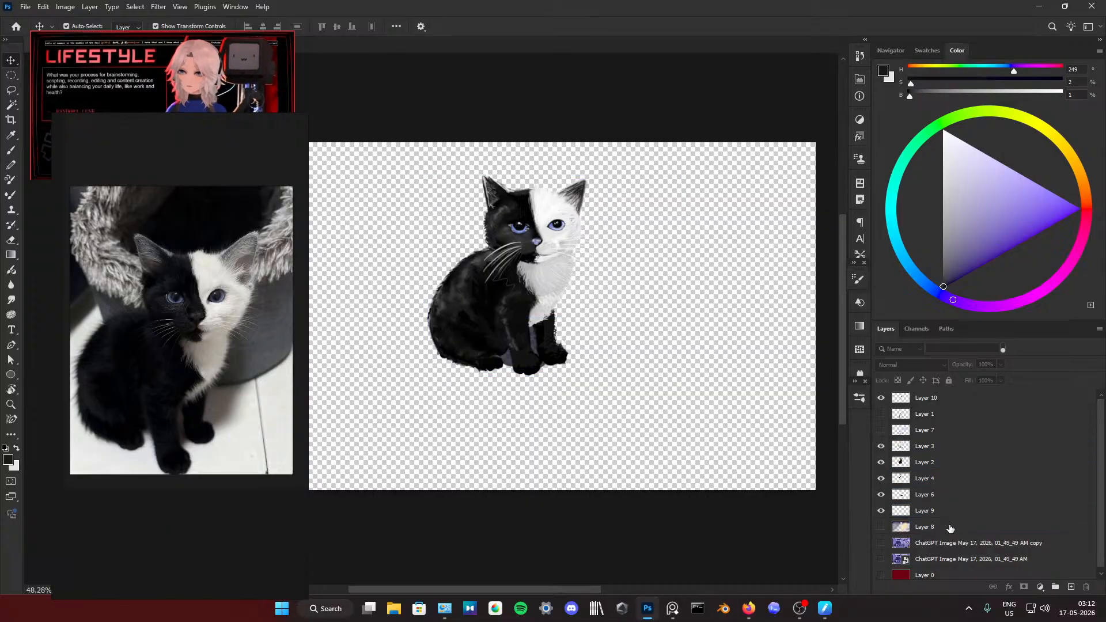
pyautogui.click(1070, 587)
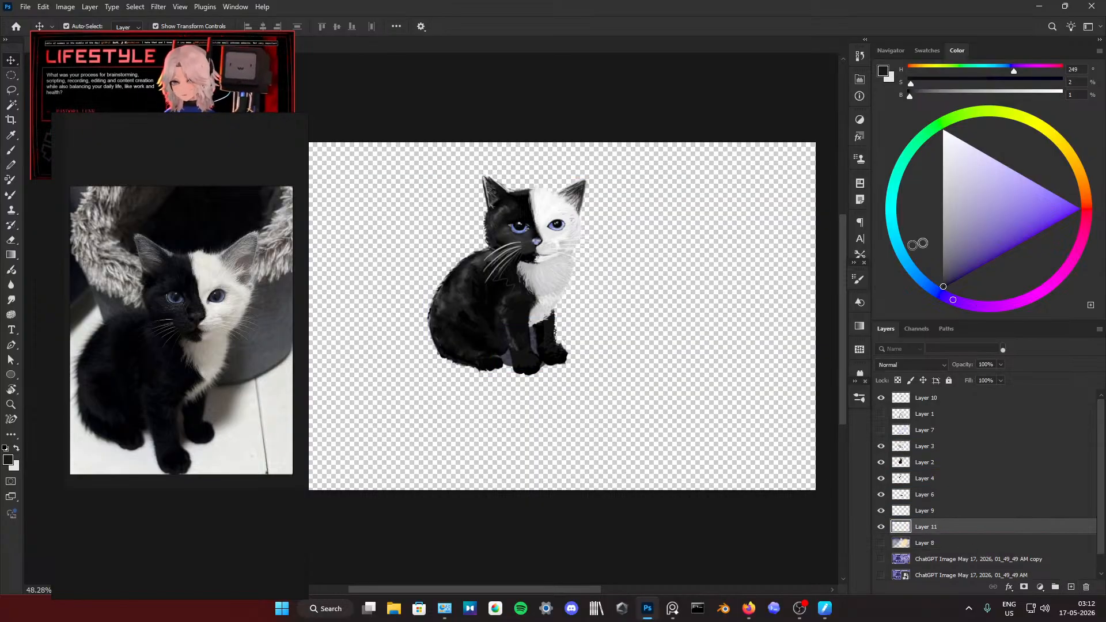
# Step: Cover the whole new layer with medium purple (H 249, S 66, B 51) using a large brush
pyautogui.scroll(-2, 783, 352)
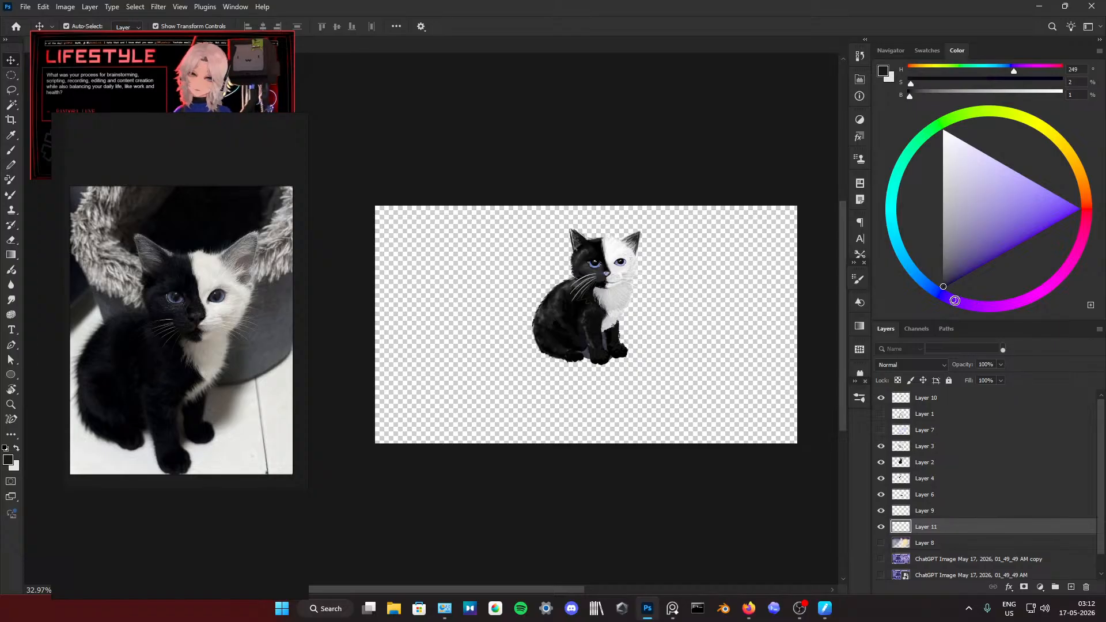
pyautogui.moveTo(952, 276)
pyautogui.mouseDown()
pyautogui.moveTo(991, 208)
pyautogui.moveTo(994, 180)
pyautogui.moveTo(972, 169)
pyautogui.moveTo(989, 233)
pyautogui.mouseUp()
pyautogui.press('b')
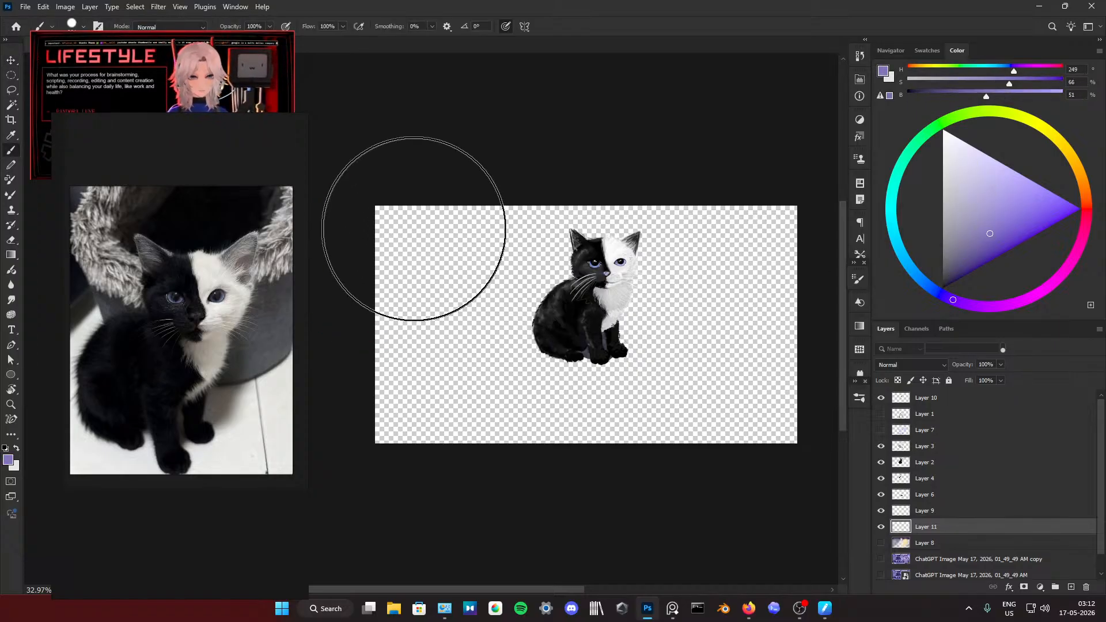
pyautogui.moveTo(413, 228)
pyautogui.mouseDown()
pyautogui.moveTo(444, 284)
pyautogui.moveTo(649, 452)
pyautogui.moveTo(637, 321)
pyautogui.mouseUp()
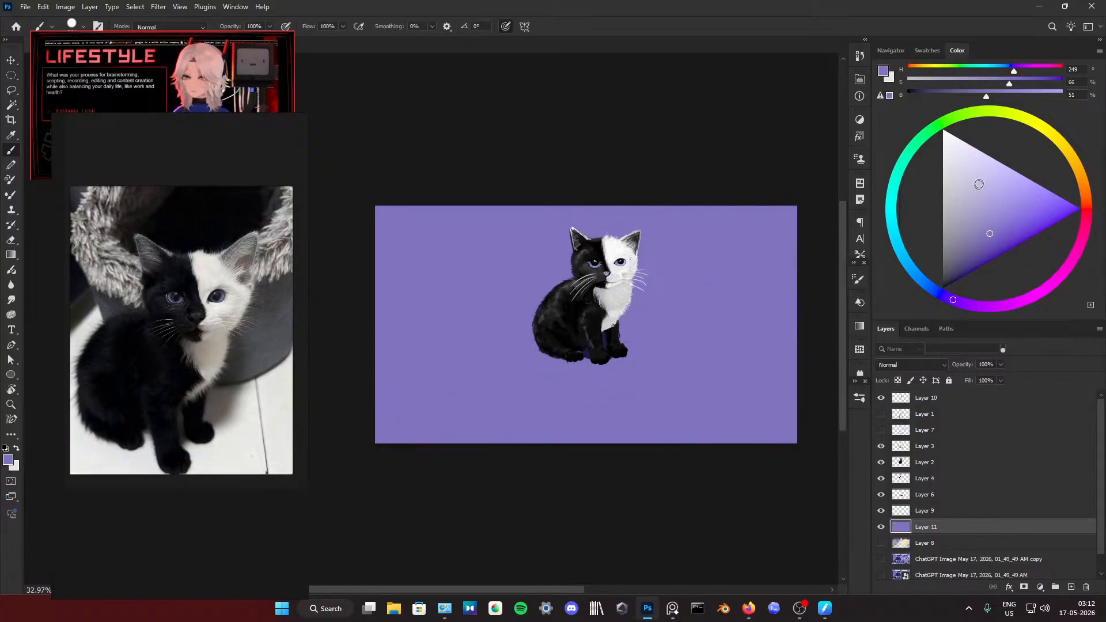
# Step: Set the foreground colour to pale lavender (H 249, S 20, B 100) and choose the Triangle tool
pyautogui.moveTo(978, 184); pyautogui.dragTo(971, 146)
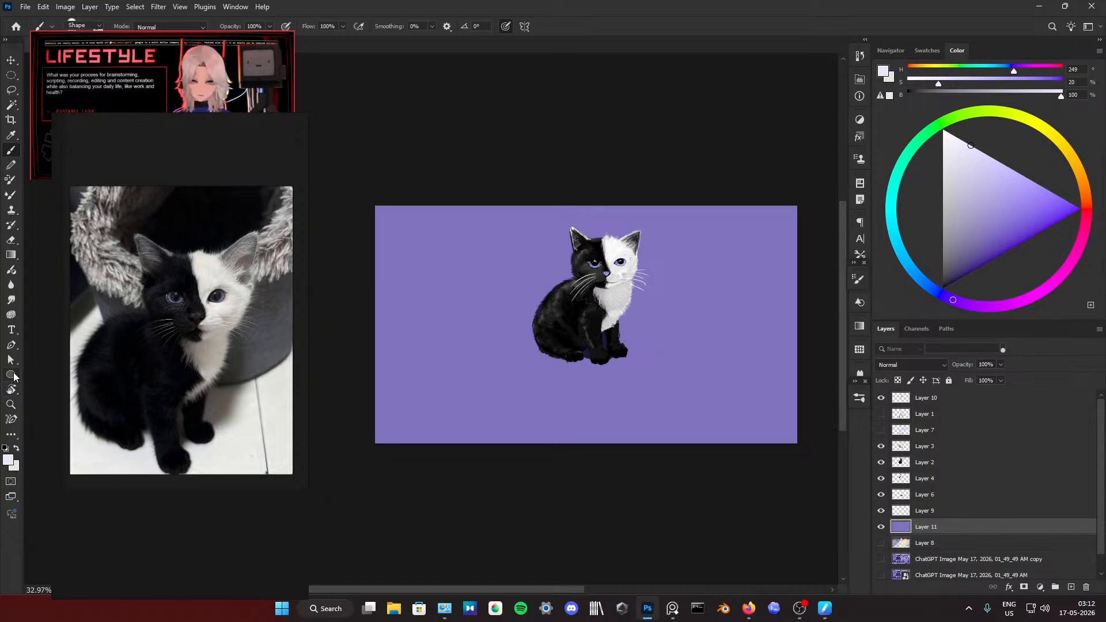
pyautogui.rightClick(11, 374)
pyautogui.click(35, 402)
pyautogui.moveTo(517, 360); pyautogui.dragTo(686, 372)
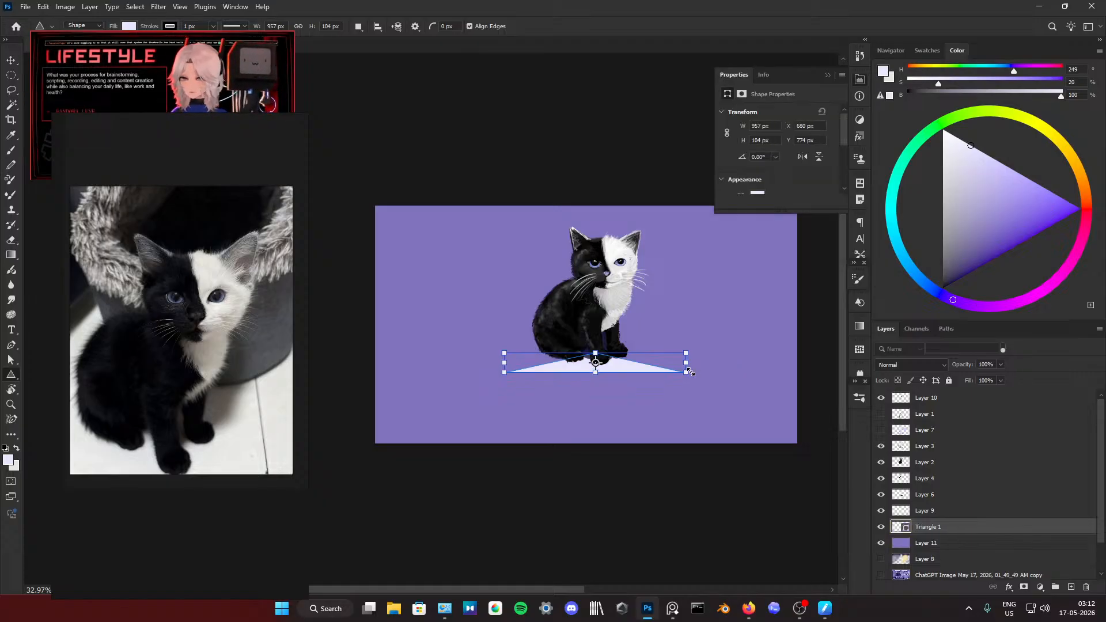
pyautogui.click(836, 76)
pyautogui.hotkey('ctrl', 'z')
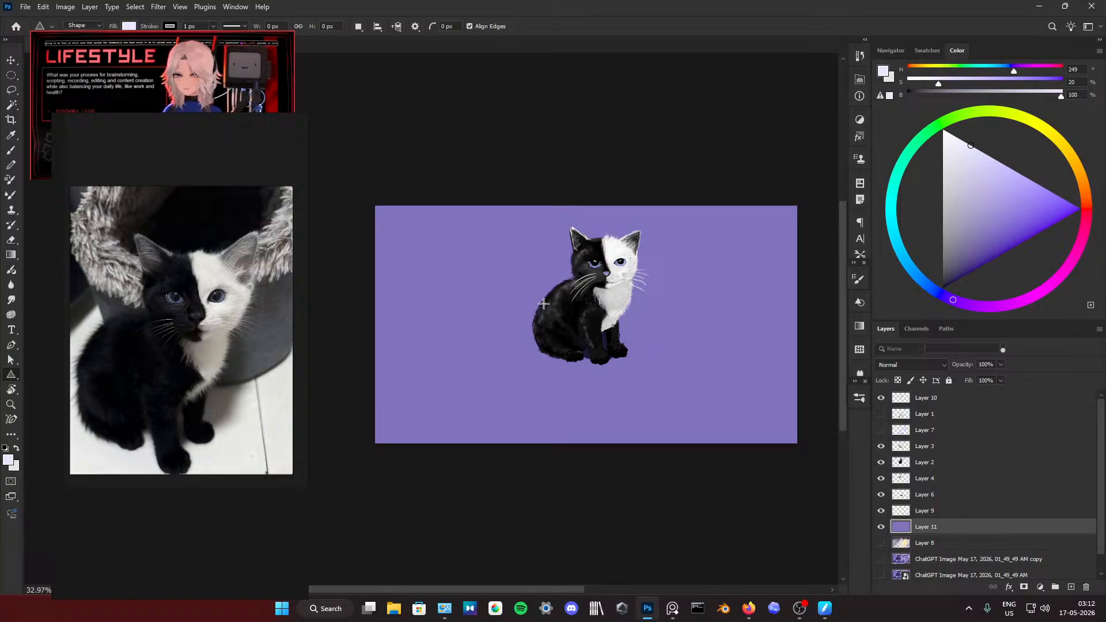
pyautogui.moveTo(543, 303); pyautogui.dragTo(517, 313)
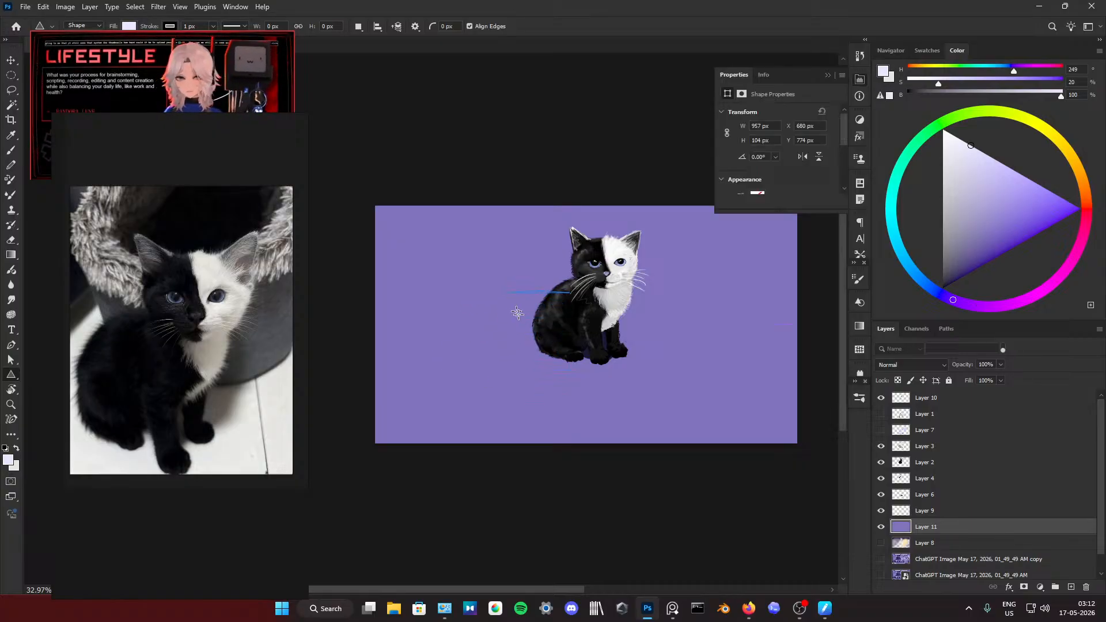
pyautogui.hotkey('ctrl', 'z')
# Step: Draw a flat, wide triangle of about 940 by 83 px beside the kitten, above the purple layer
pyautogui.moveTo(584, 296); pyautogui.dragTo(408, 311)
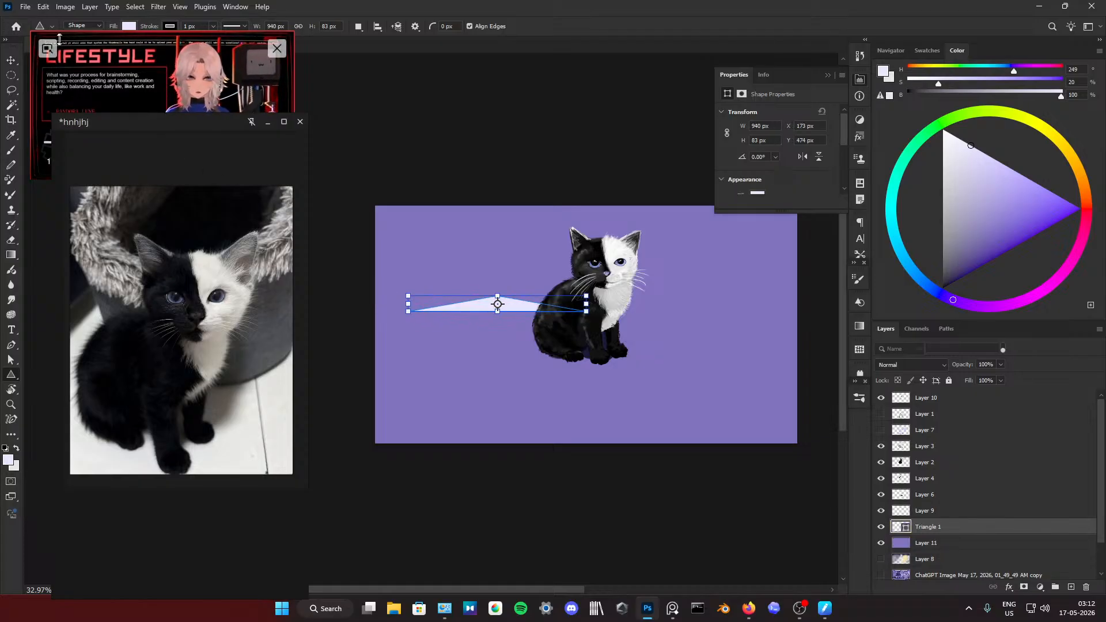
pyautogui.click(11, 60)
pyautogui.moveTo(513, 299); pyautogui.dragTo(558, 330)
pyautogui.hotkey('ctrl', 'z')
# Step: Move the flat triangle beneath the kitten's paws and scale it to about 108% width and 187% height
pyautogui.click(928, 510)
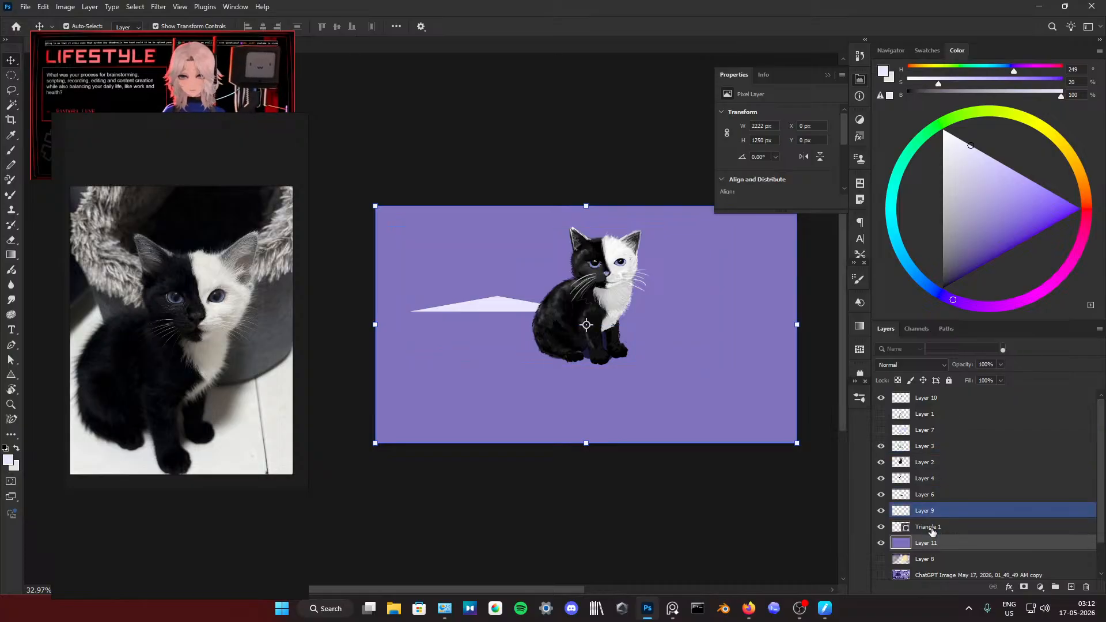
pyautogui.click(931, 528)
pyautogui.moveTo(493, 302); pyautogui.dragTo(605, 362)
pyautogui.hotkey('ctrl', 't')
pyautogui.moveTo(672, 351); pyautogui.dragTo(687, 336)
pyautogui.moveTo(623, 365); pyautogui.dragTo(619, 364)
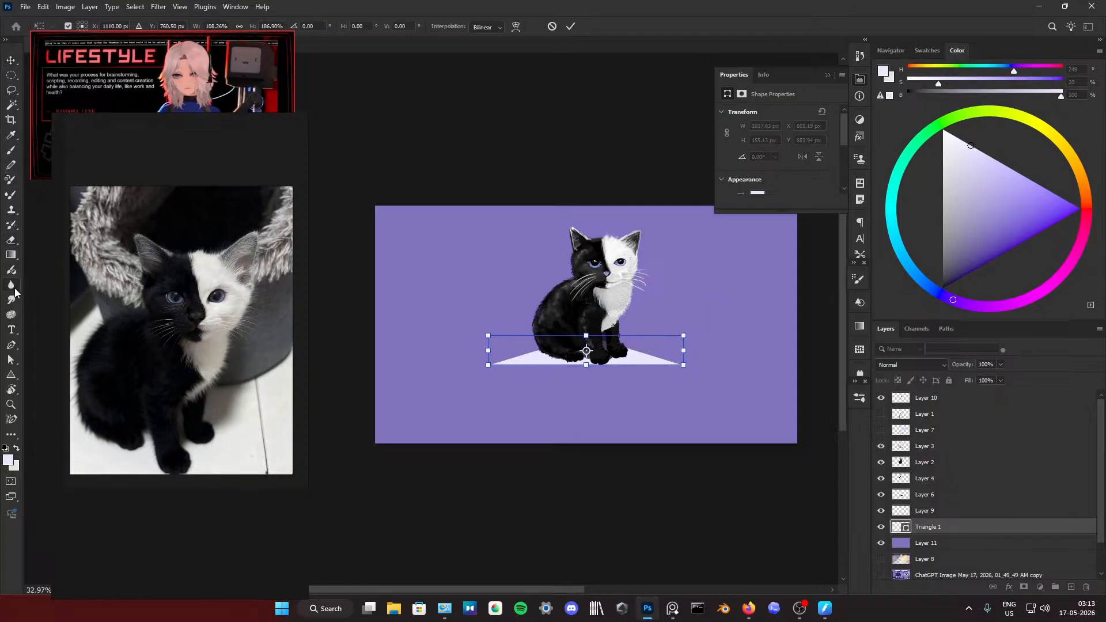
# Step: Draw a tall triangle of about 1085 by 1025 px, extending below the lower edge of the canvas
pyautogui.rightClick(11, 375)
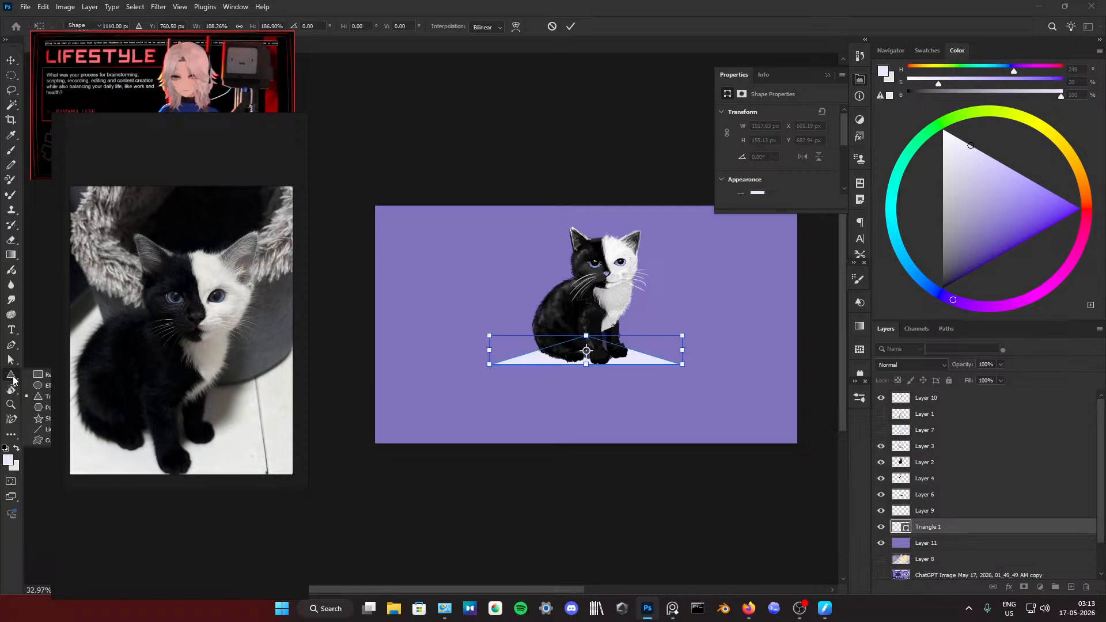
pyautogui.click(39, 429)
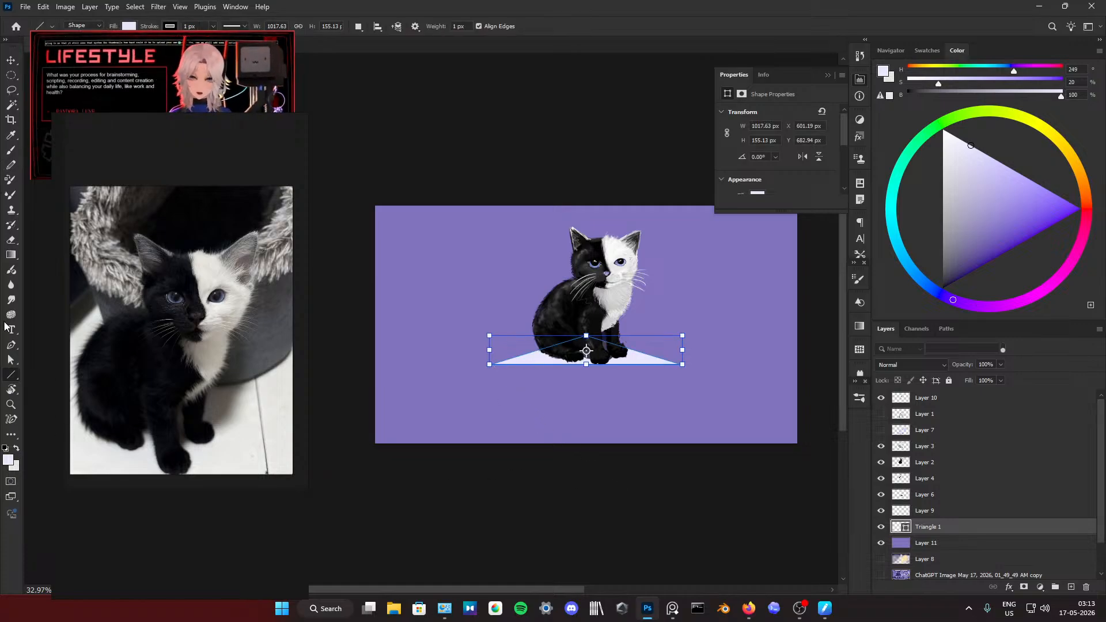
pyautogui.rightClick(10, 375)
pyautogui.click(40, 398)
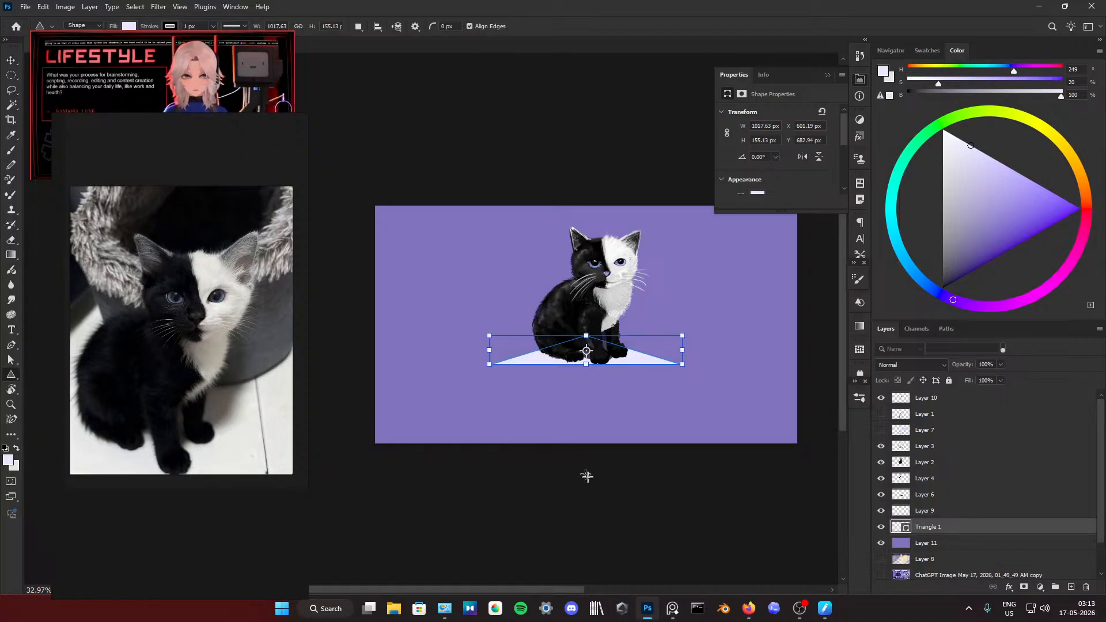
pyautogui.moveTo(585, 531); pyautogui.dragTo(379, 336)
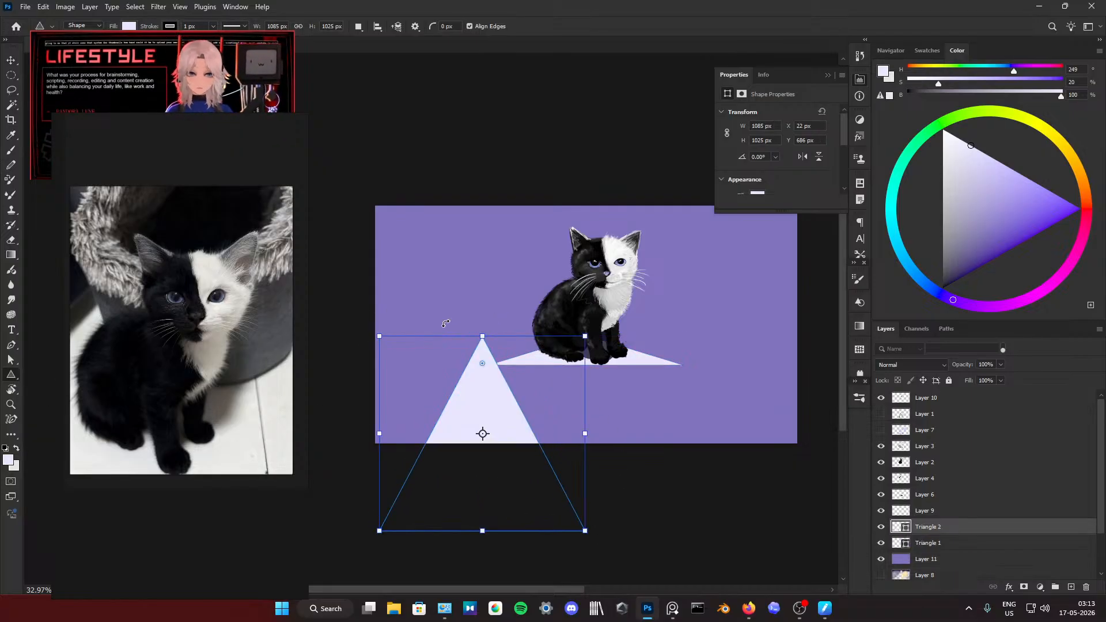
pyautogui.click(375, 330)
pyautogui.click(583, 251)
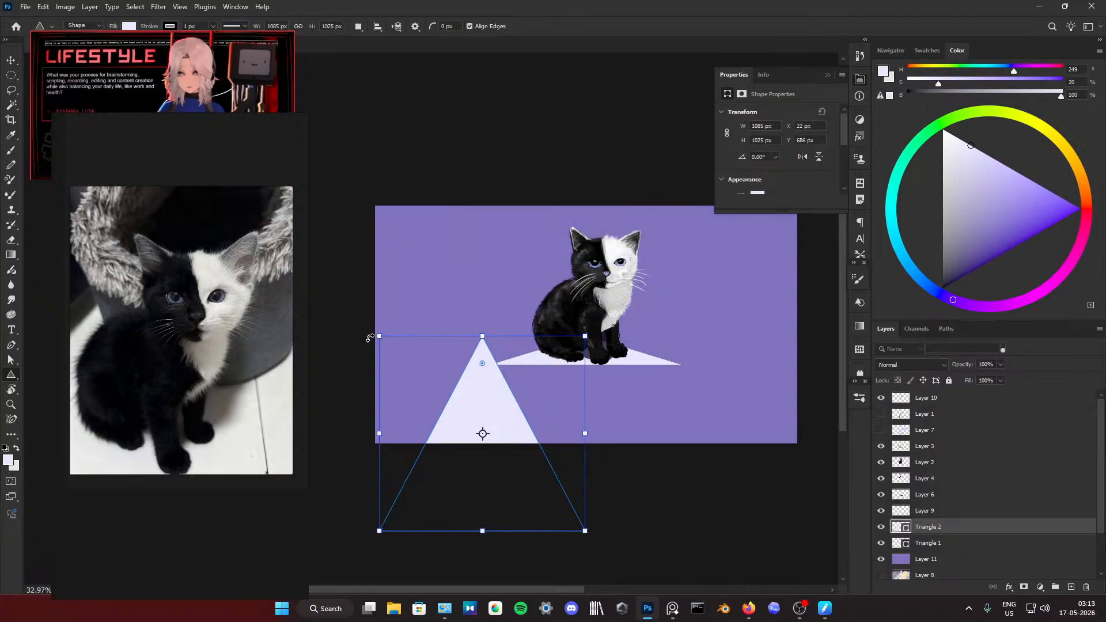
pyautogui.click(373, 340)
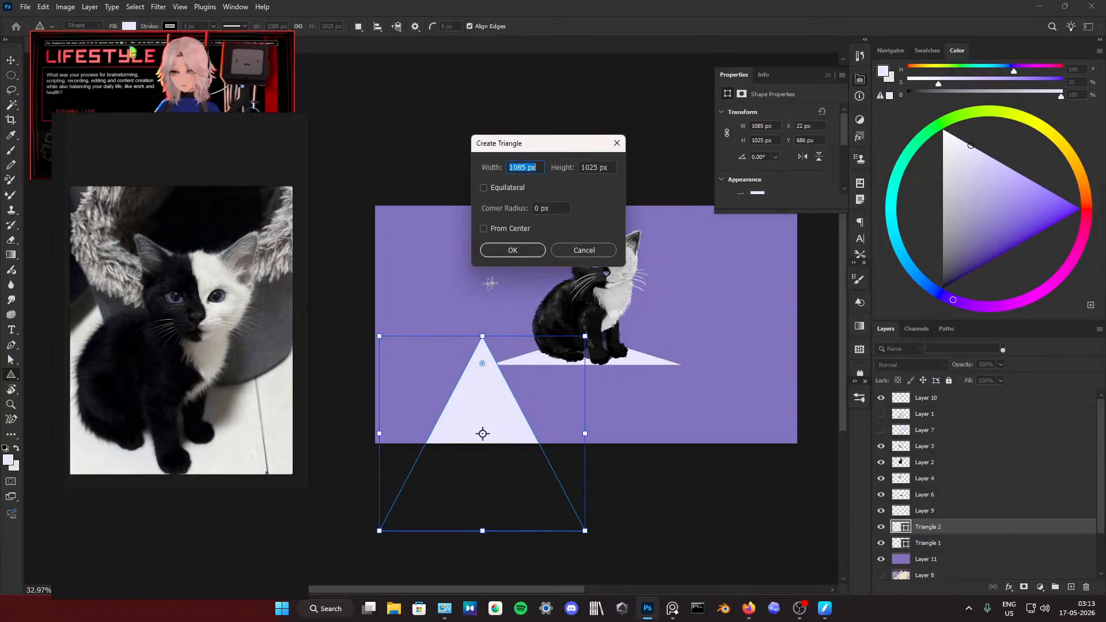
pyautogui.click(583, 251)
# Step: Rotate the tall triangle upside down and move it beneath the flat triangle
pyautogui.moveTo(372, 334); pyautogui.dragTo(569, 535)
pyautogui.press('v')
pyautogui.moveTo(442, 373); pyautogui.dragTo(553, 405)
# Step: Scale the inverted triangle to about 95% width and 99% height and align its upper edge with the flat triangle's base
pyautogui.moveTo(694, 363); pyautogui.dragTo(685, 354)
pyautogui.moveTo(641, 396); pyautogui.dragTo(643, 394)
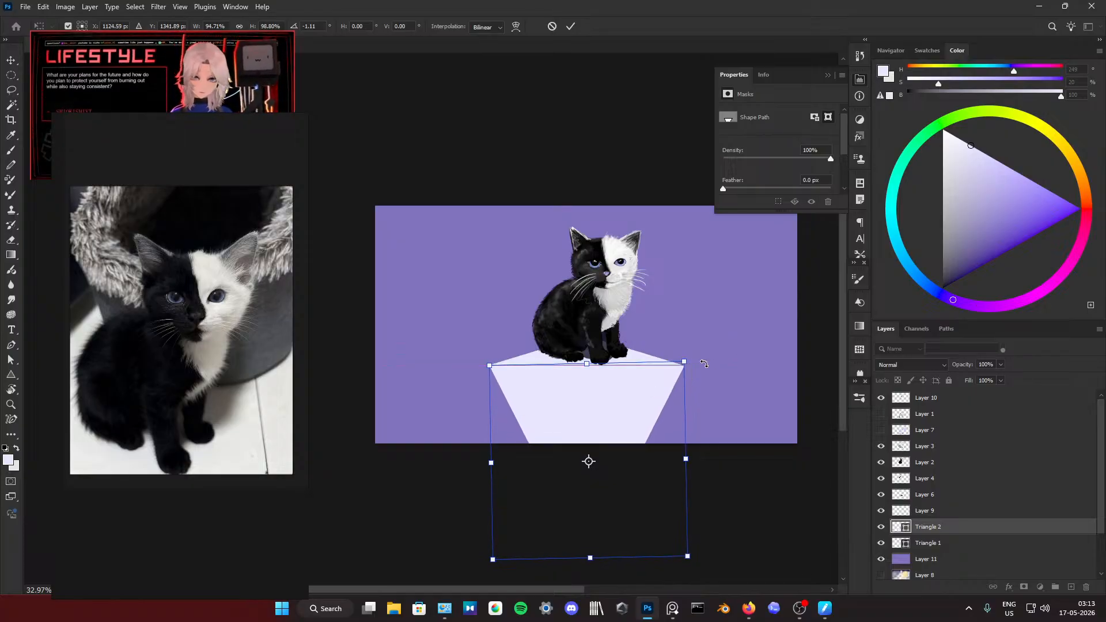
pyautogui.press('Up')
pyautogui.press('Left')
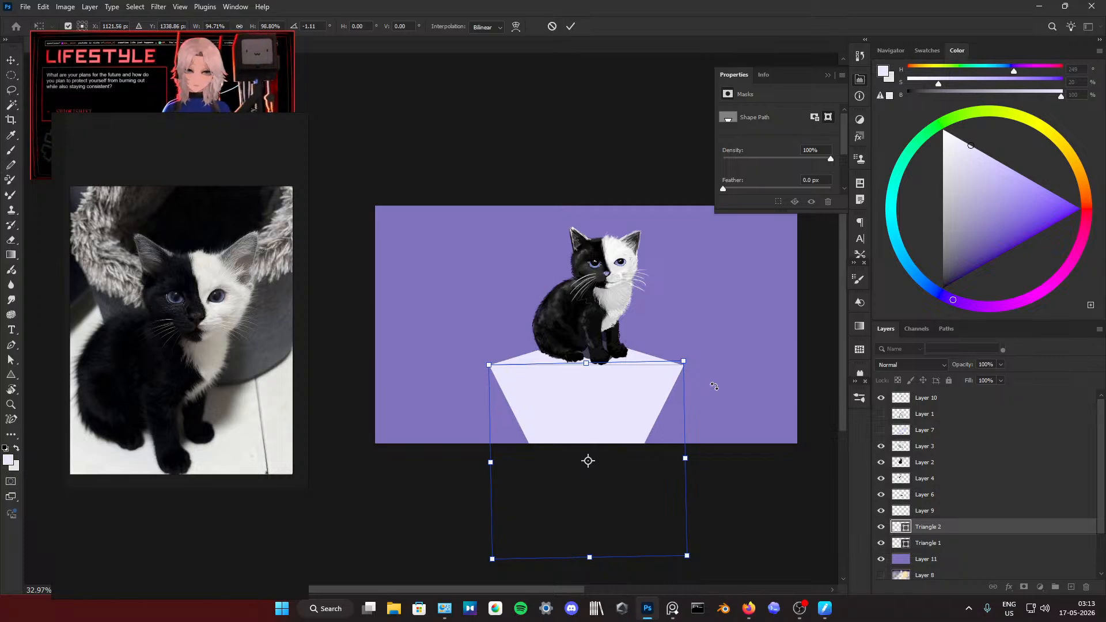
pyautogui.click(572, 28)
pyautogui.click(779, 352)
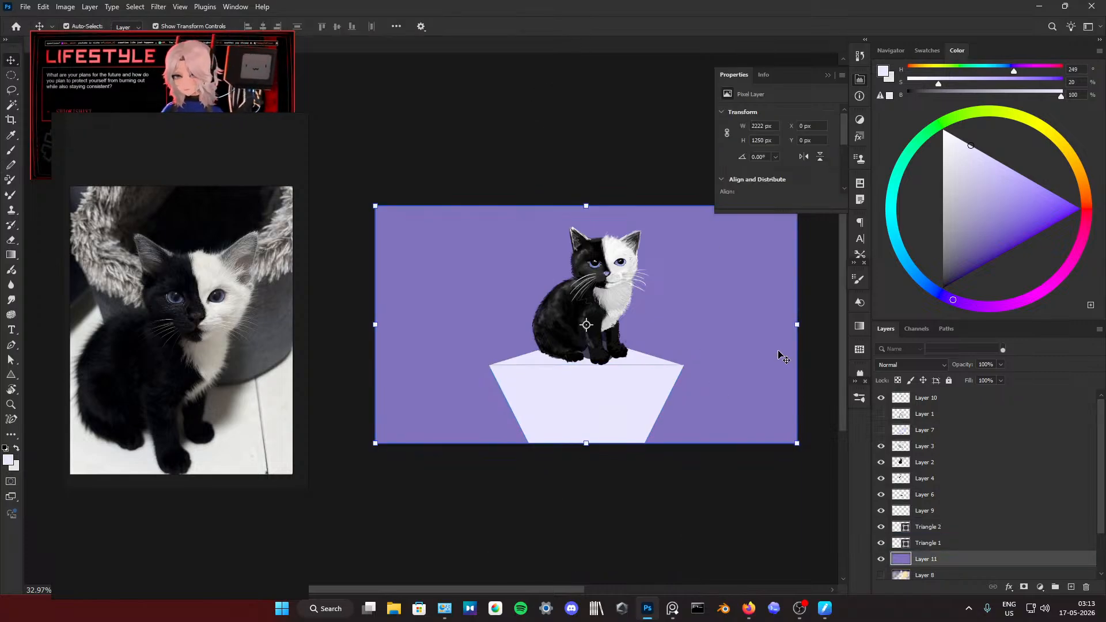
pyautogui.click(655, 393)
pyautogui.click(725, 360)
pyautogui.click(654, 383)
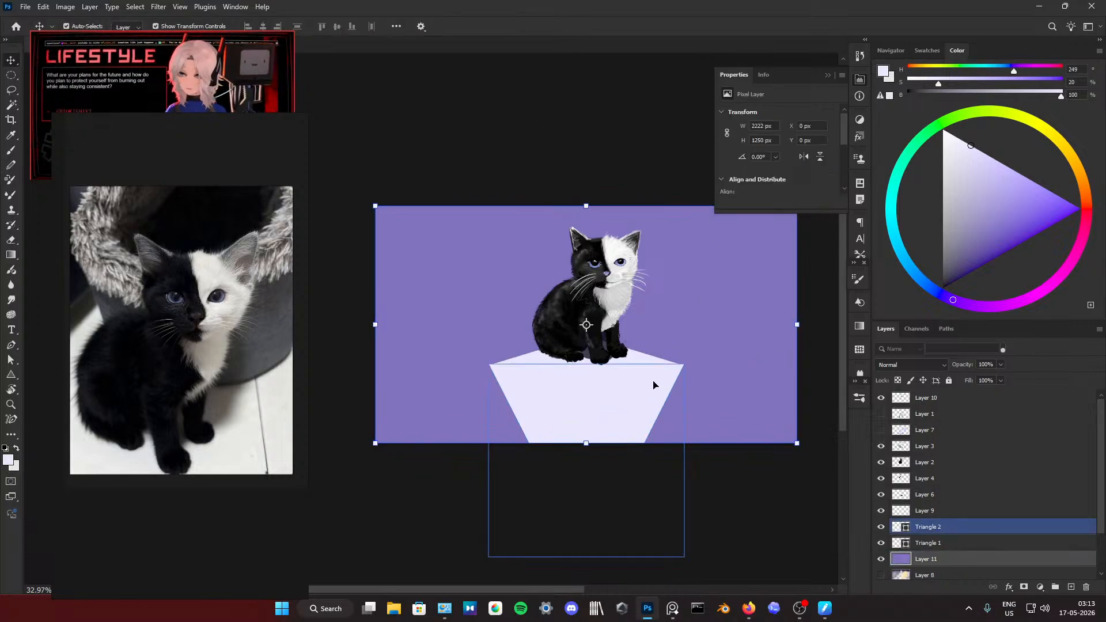
pyautogui.click(692, 363)
# Step: Shift the reference photo window down out of the way and set the inverted triangle's stroke to none
pyautogui.click(650, 384)
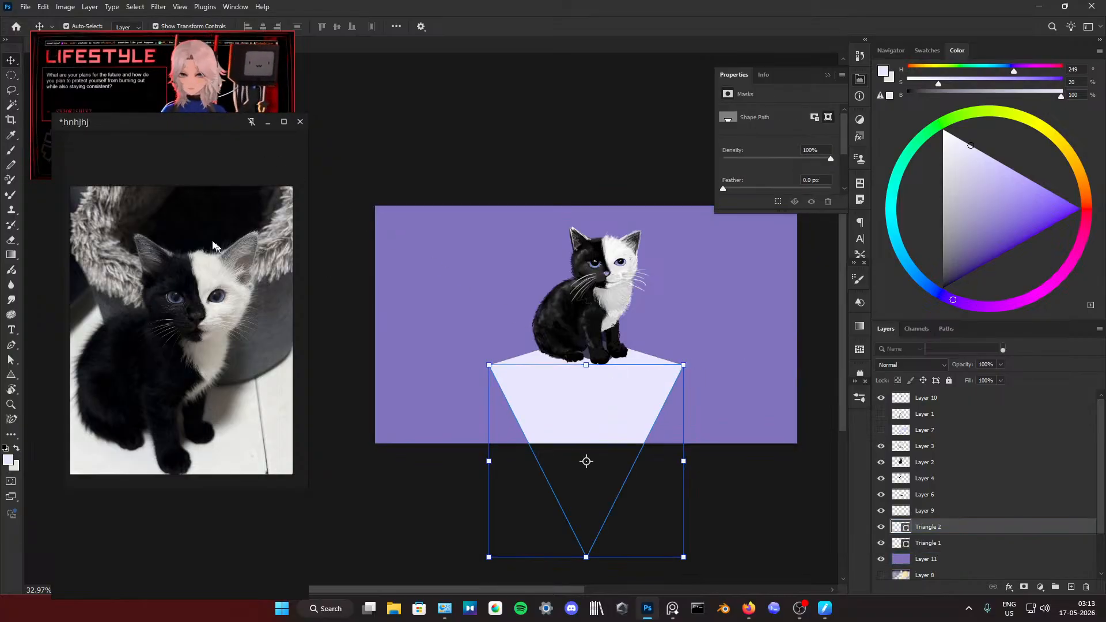
pyautogui.moveTo(191, 126); pyautogui.dragTo(185, 221)
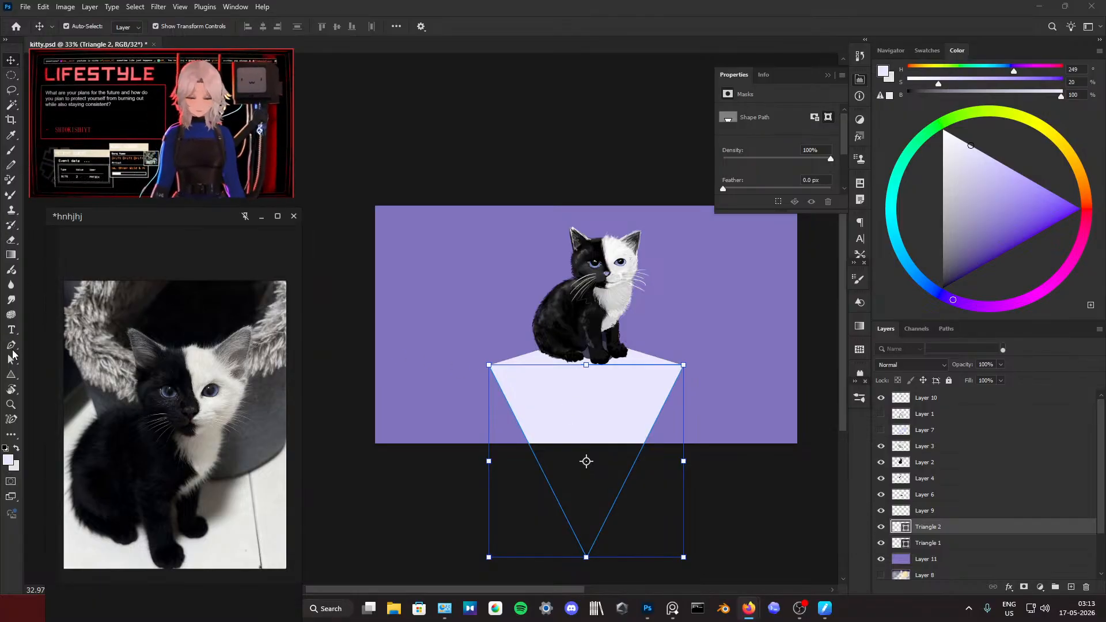
pyautogui.click(14, 376)
pyautogui.click(10, 378)
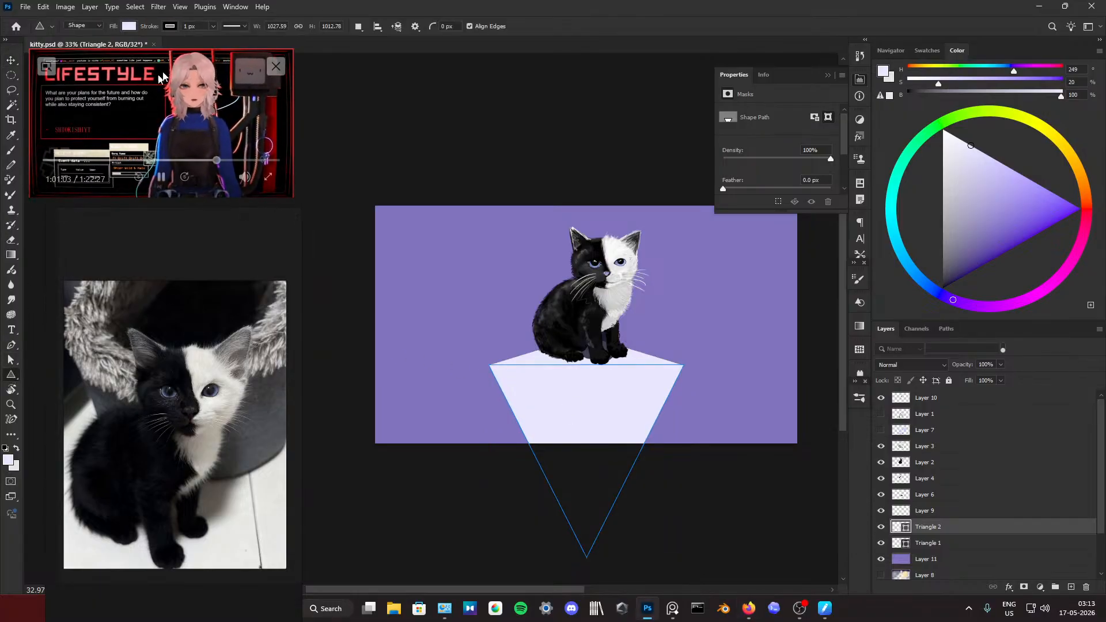
pyautogui.click(170, 27)
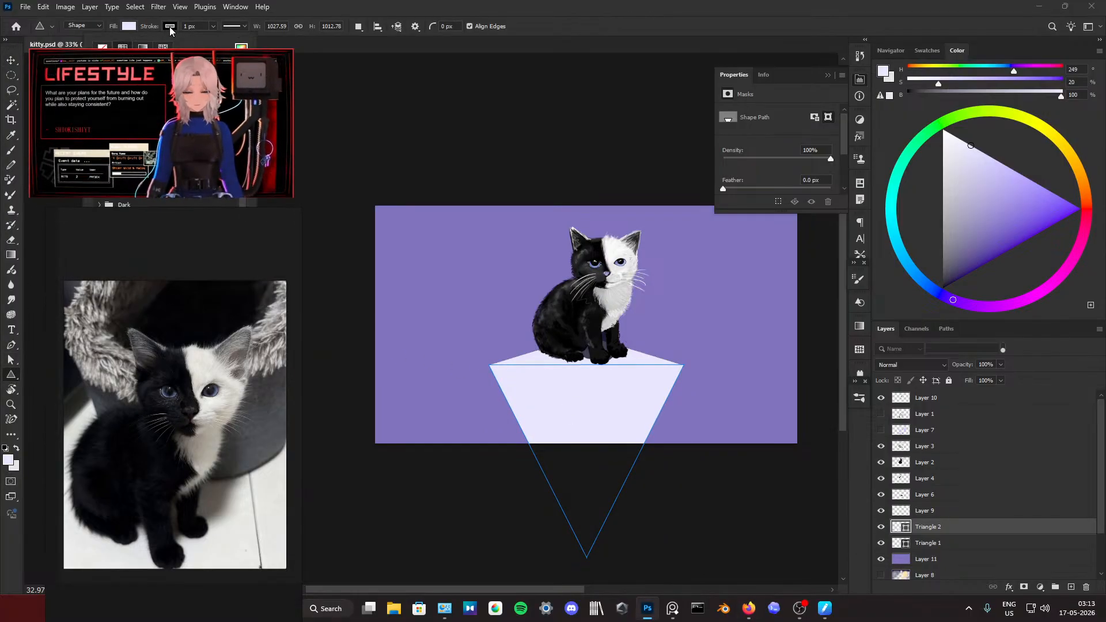
pyautogui.click(104, 51)
pyautogui.click(417, 262)
pyautogui.click(513, 251)
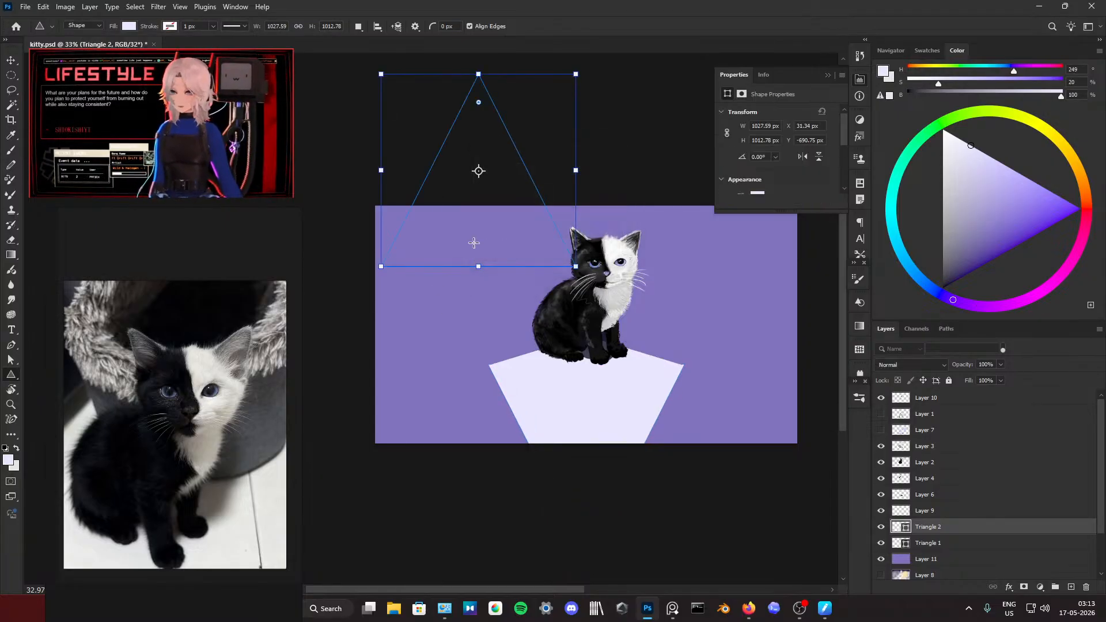
pyautogui.hotkey('ctrl', 'z')
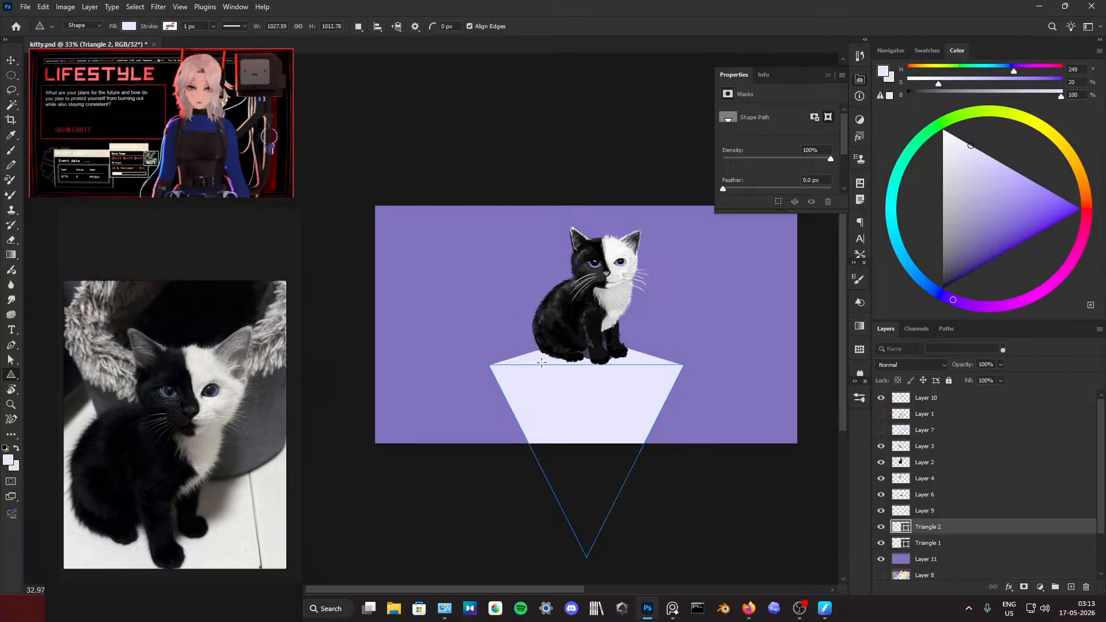
# Step: Try to set the stroke of the flat triangle behind the kitten's paws to none
pyautogui.click(11, 60)
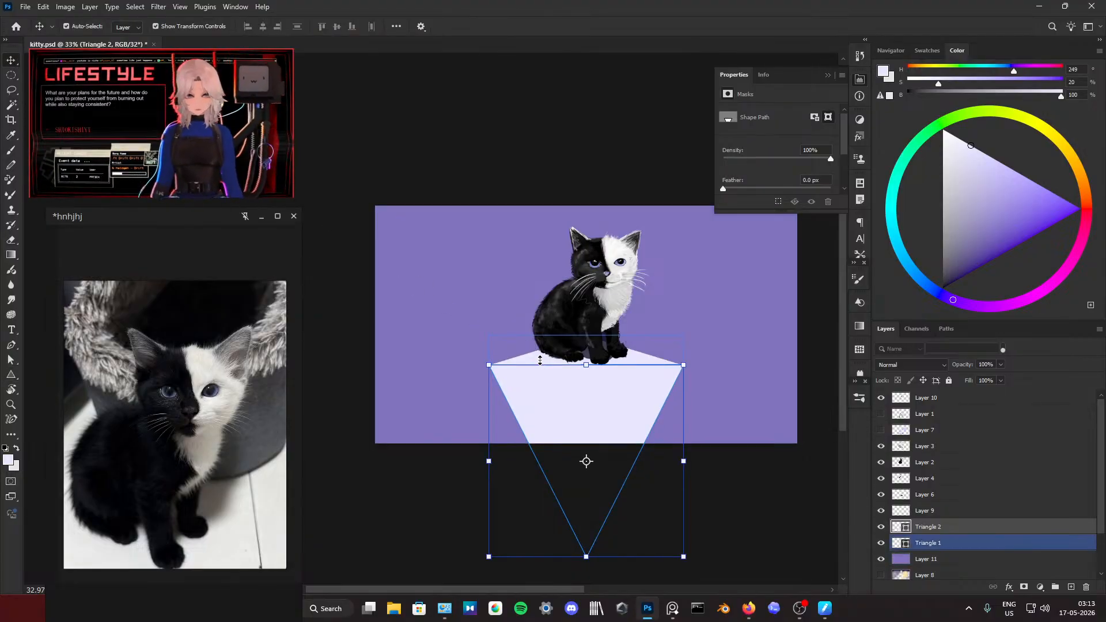
pyautogui.click(540, 355)
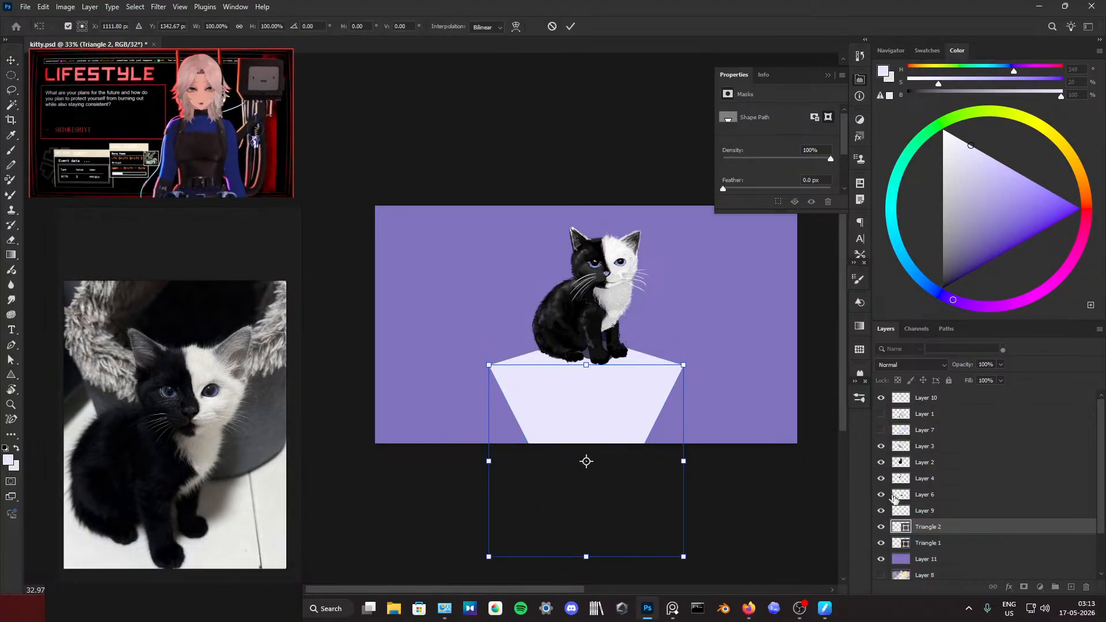
pyautogui.click(926, 543)
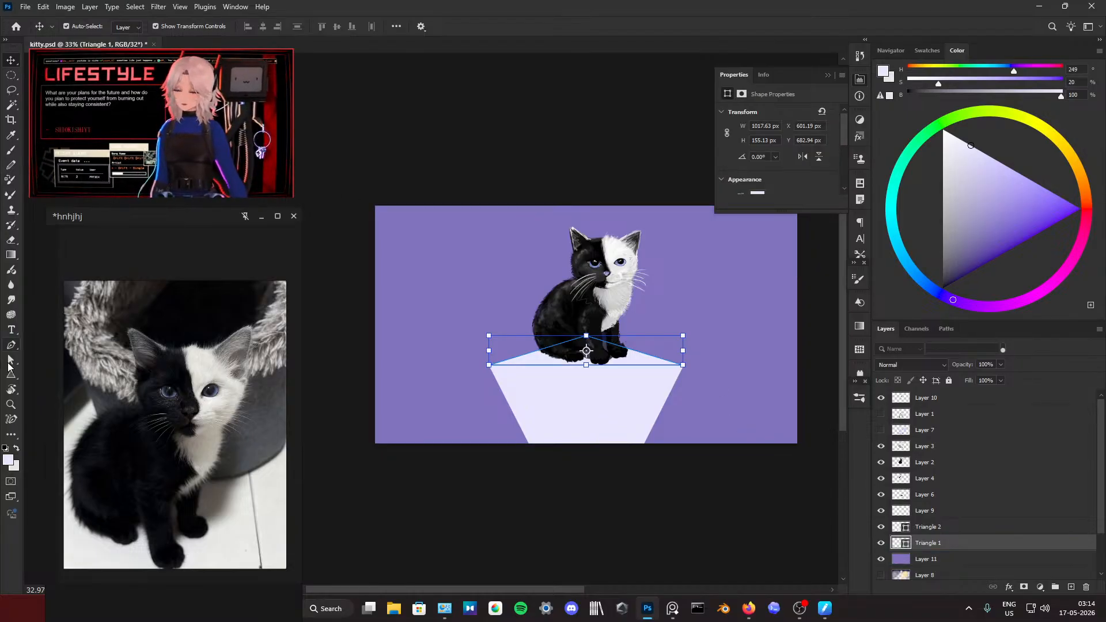
pyautogui.click(11, 373)
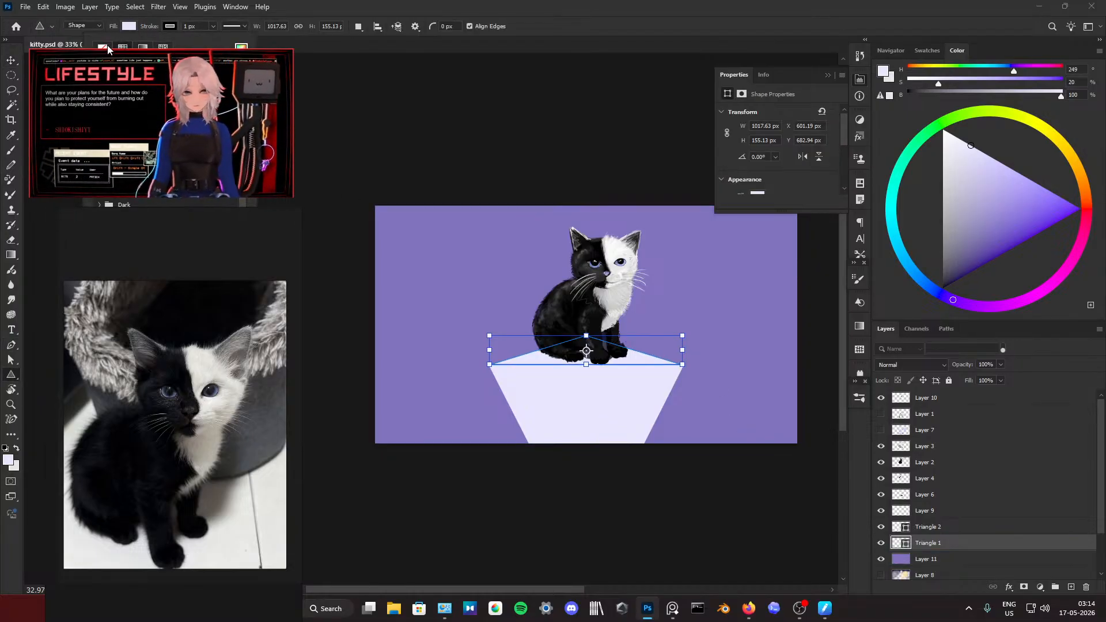
pyautogui.click(415, 91)
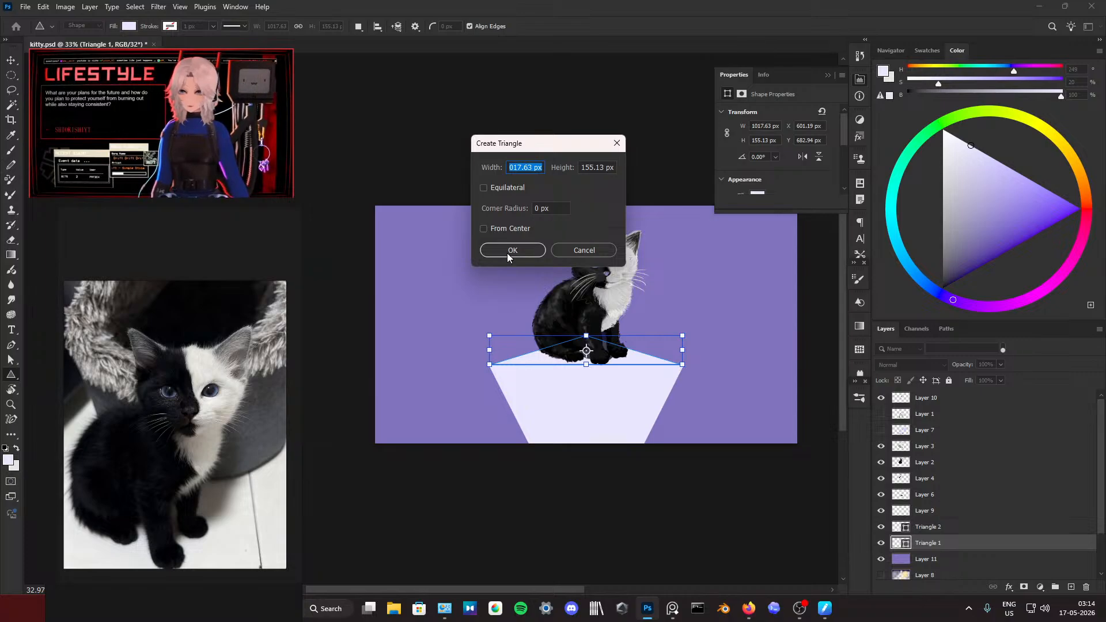
pyautogui.click(511, 251)
pyautogui.hotkey('ctrl', 'z')
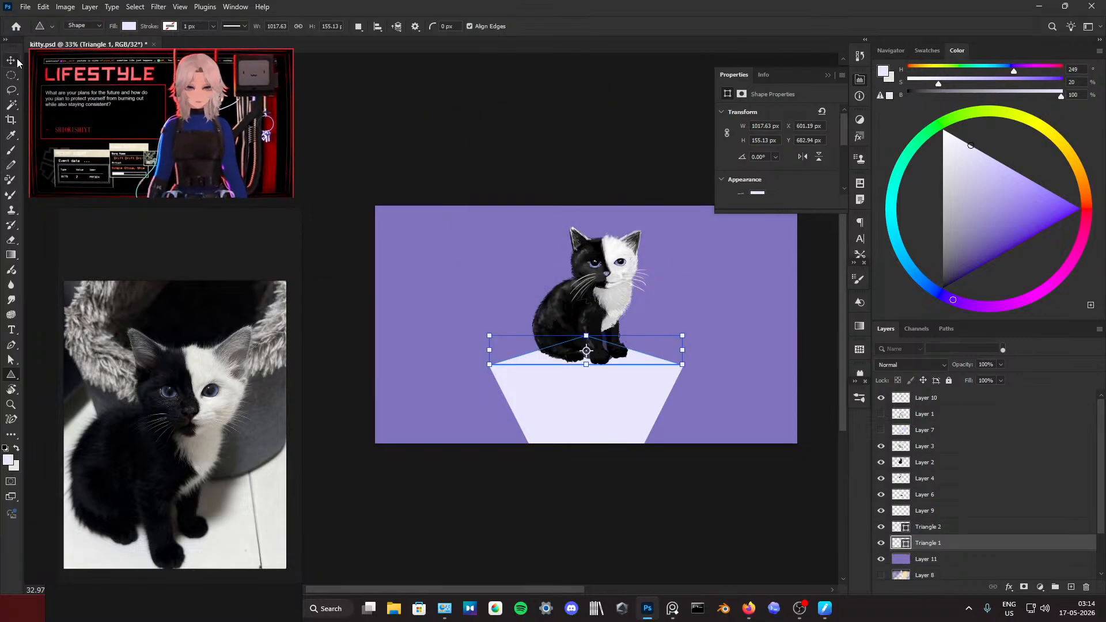
# Step: Scale the inverted triangle to about 98.8% width and 99.4% height and nudge it up against the flat triangle's base
pyautogui.press('v')
pyautogui.click(596, 310)
pyautogui.click(630, 392)
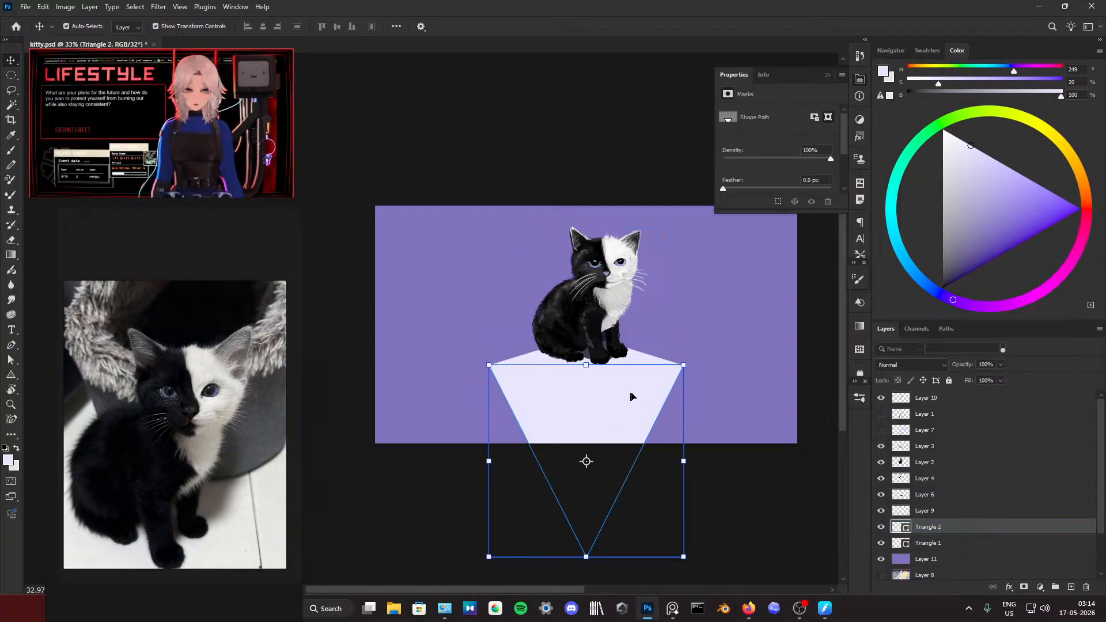
pyautogui.click(688, 364)
pyautogui.moveTo(688, 364); pyautogui.dragTo(688, 364)
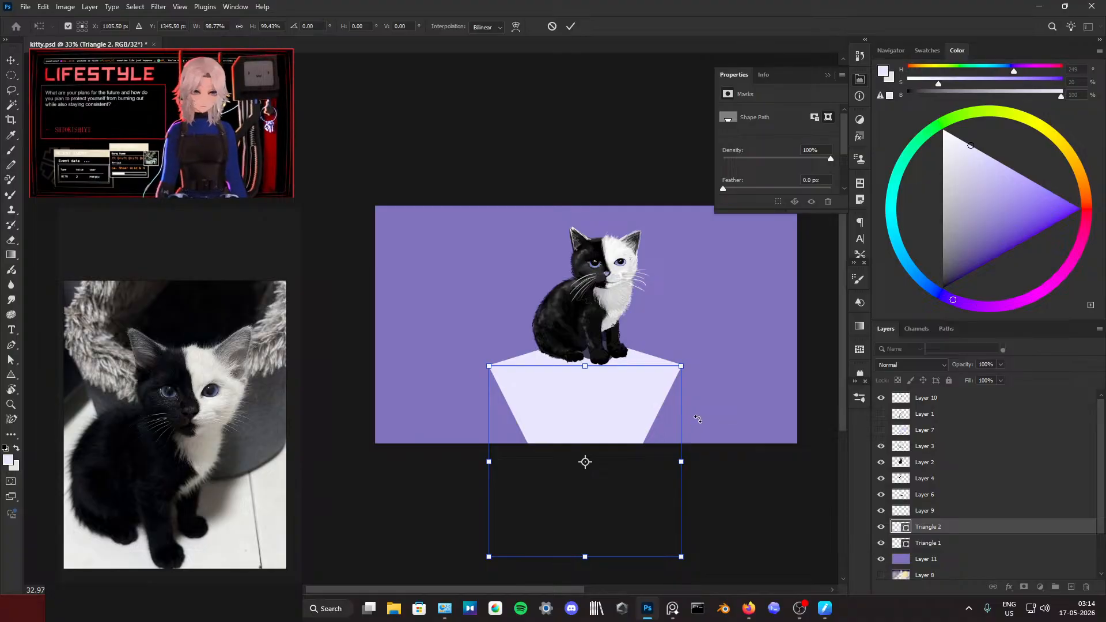
pyautogui.press('Up')
pyautogui.press('Up')
pyautogui.press('Up')
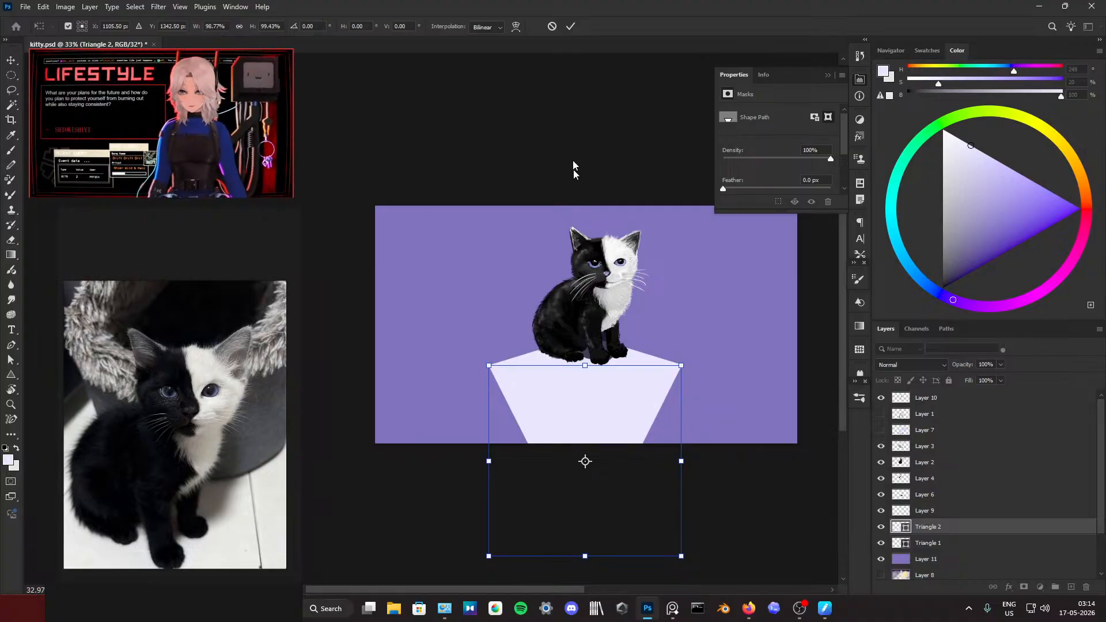
pyautogui.click(571, 27)
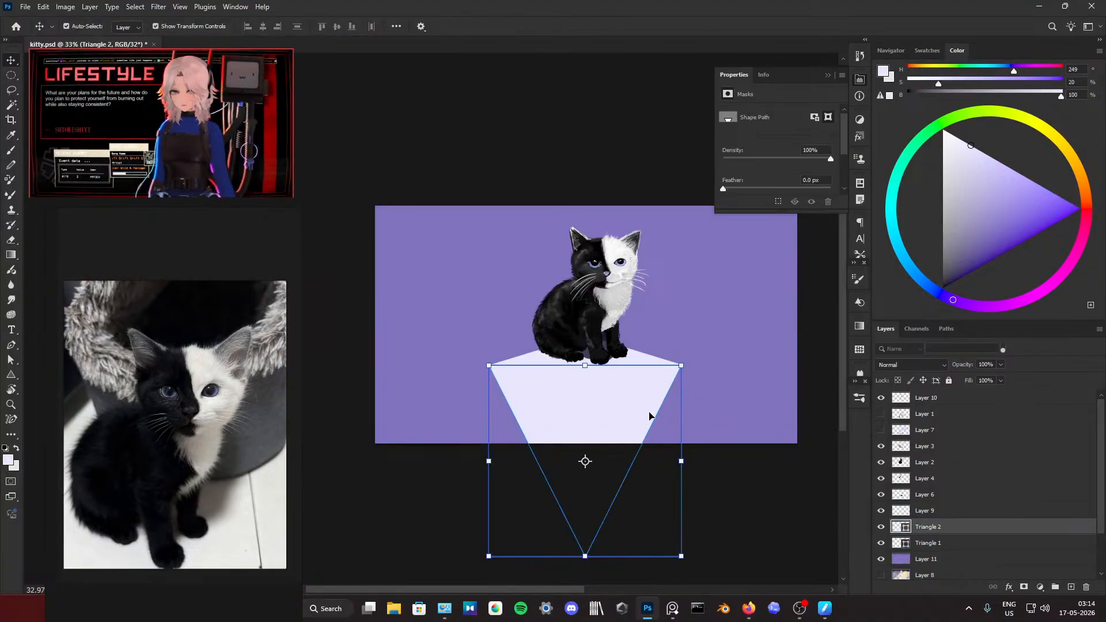
# Step: Nudge the inverted triangle slightly to line up with the flat triangle's corners, and deselect it
pyautogui.click(745, 486)
pyautogui.click(601, 412)
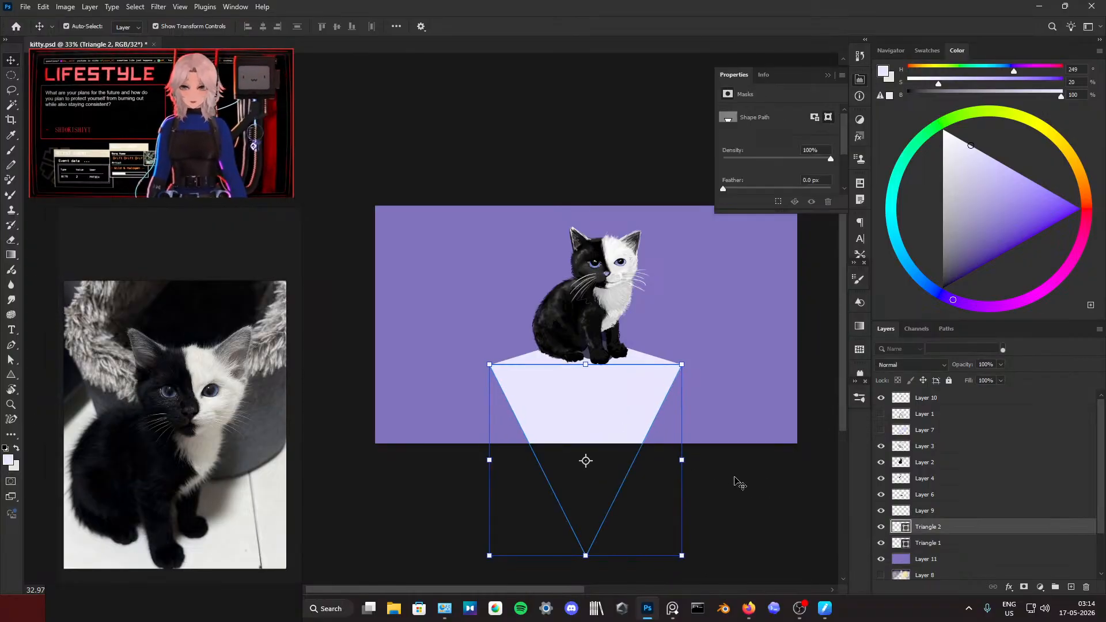
pyautogui.click(685, 458)
pyautogui.click(604, 421)
pyautogui.click(806, 508)
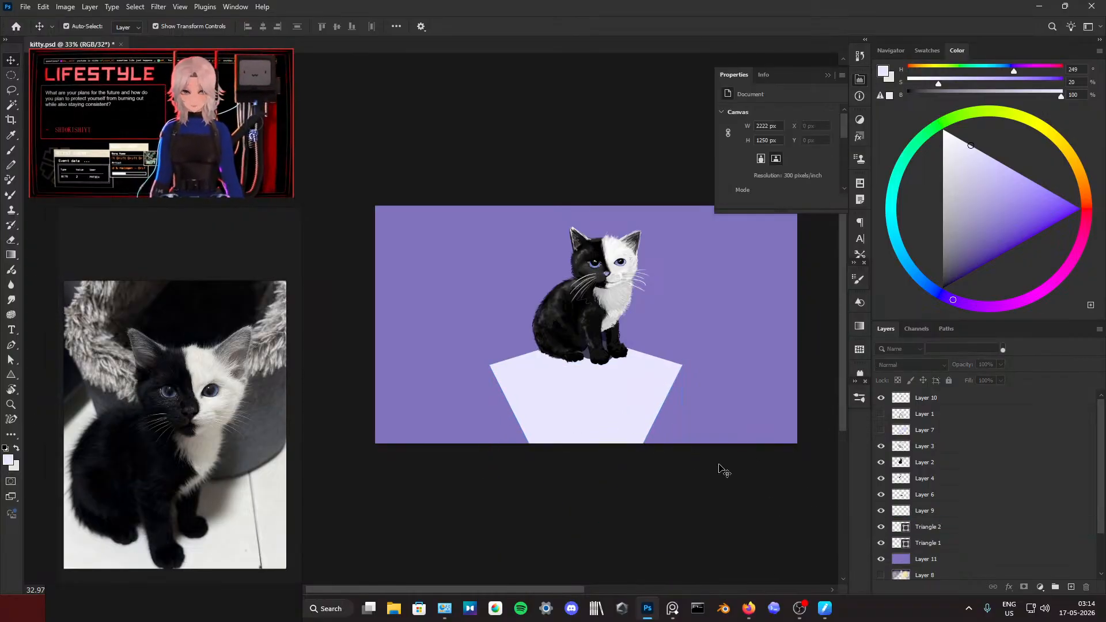
pyautogui.click(711, 441)
pyautogui.click(644, 419)
pyautogui.click(705, 362)
pyautogui.click(644, 366)
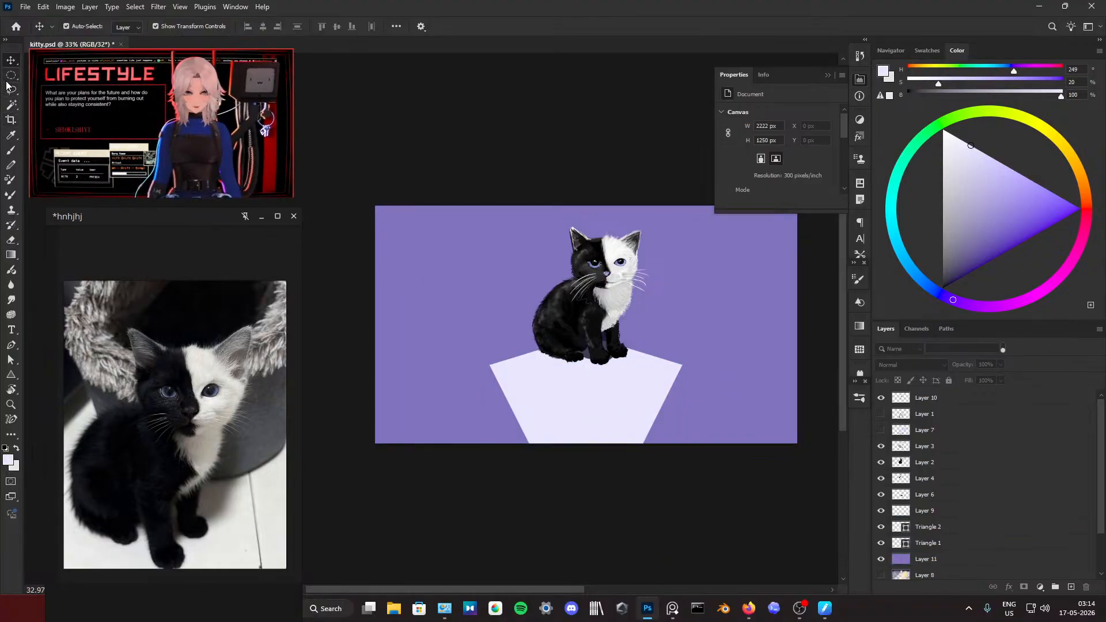
# Step: Set the canvas height to 4250 pixels with the width kept at 2222 pixels and a centre anchor
pyautogui.scroll(-6, 515, 298)
pyautogui.scroll(5, 515, 298)
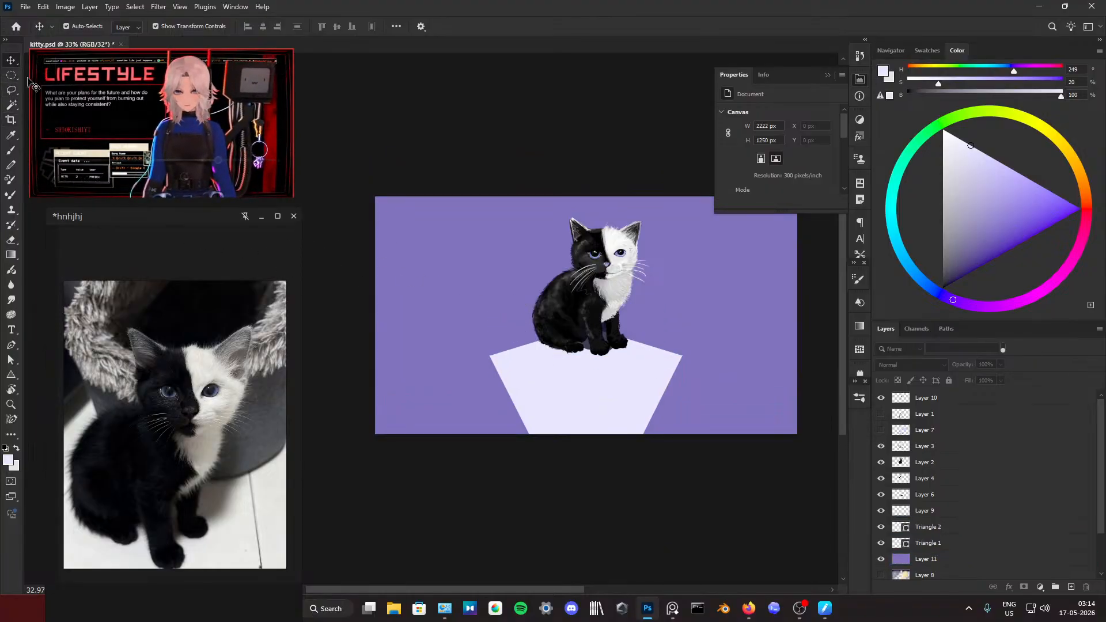
pyautogui.click(25, 7)
pyautogui.click(43, 6)
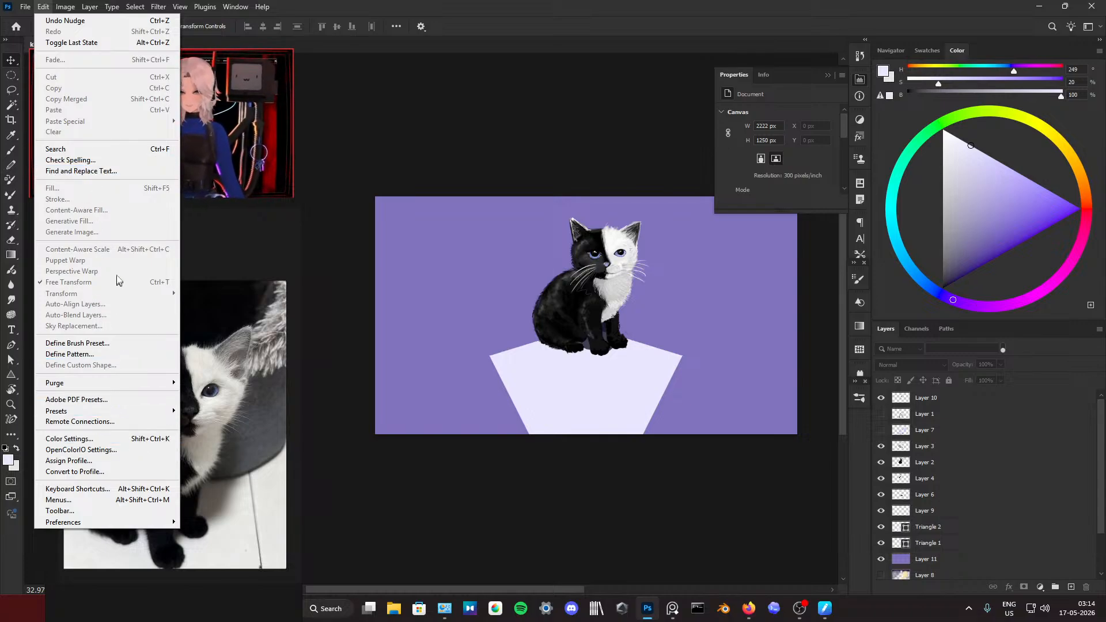
pyautogui.click(65, 6)
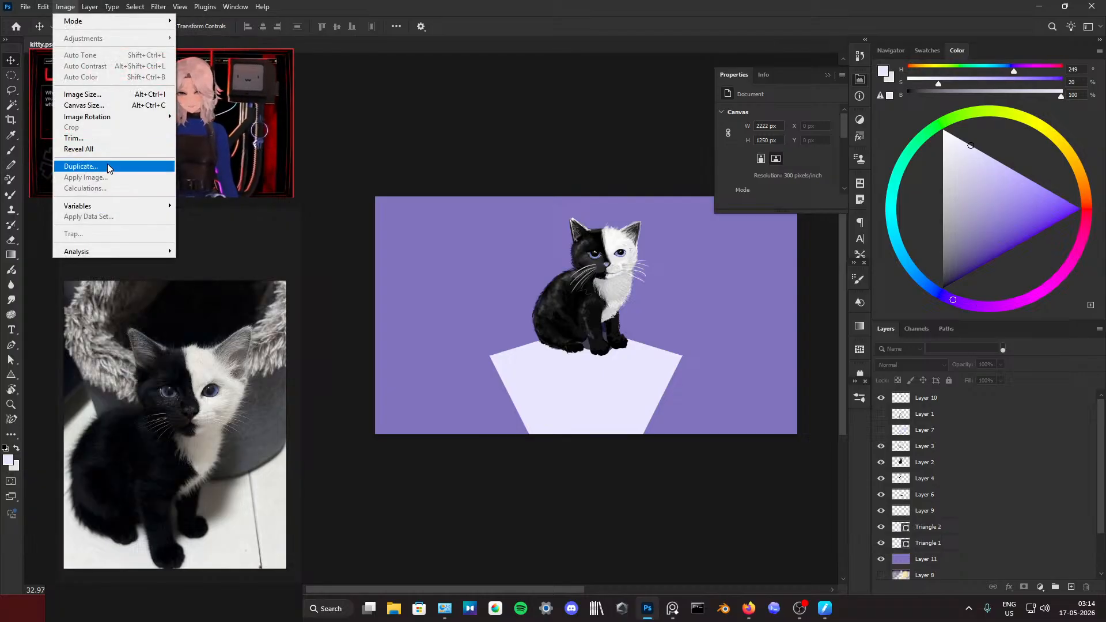
pyautogui.click(112, 107)
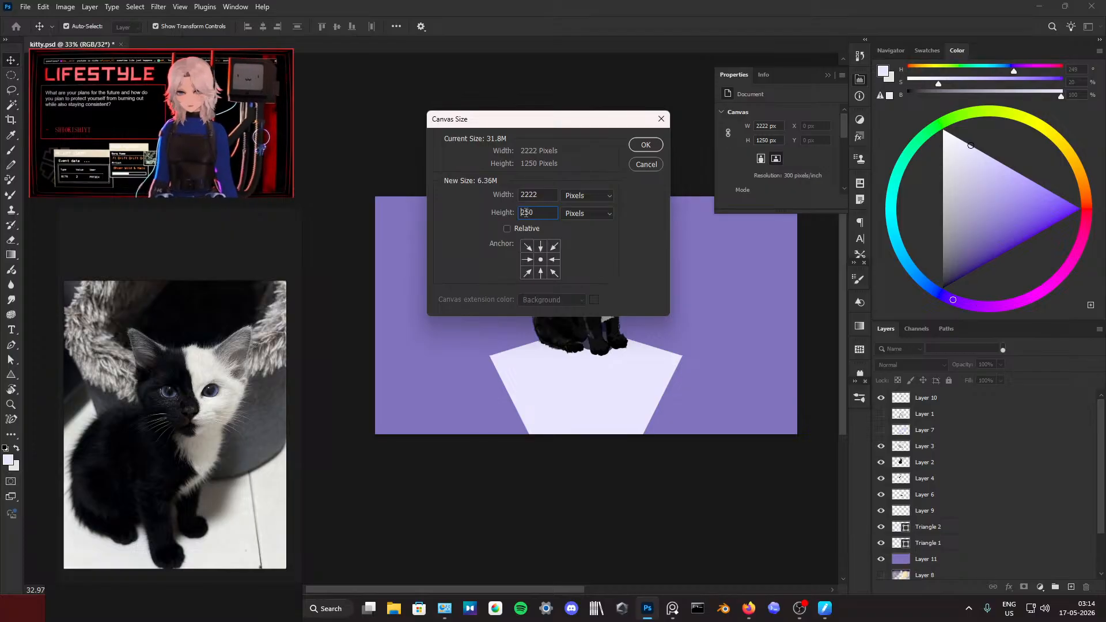
pyautogui.write('4')
pyautogui.click(645, 144)
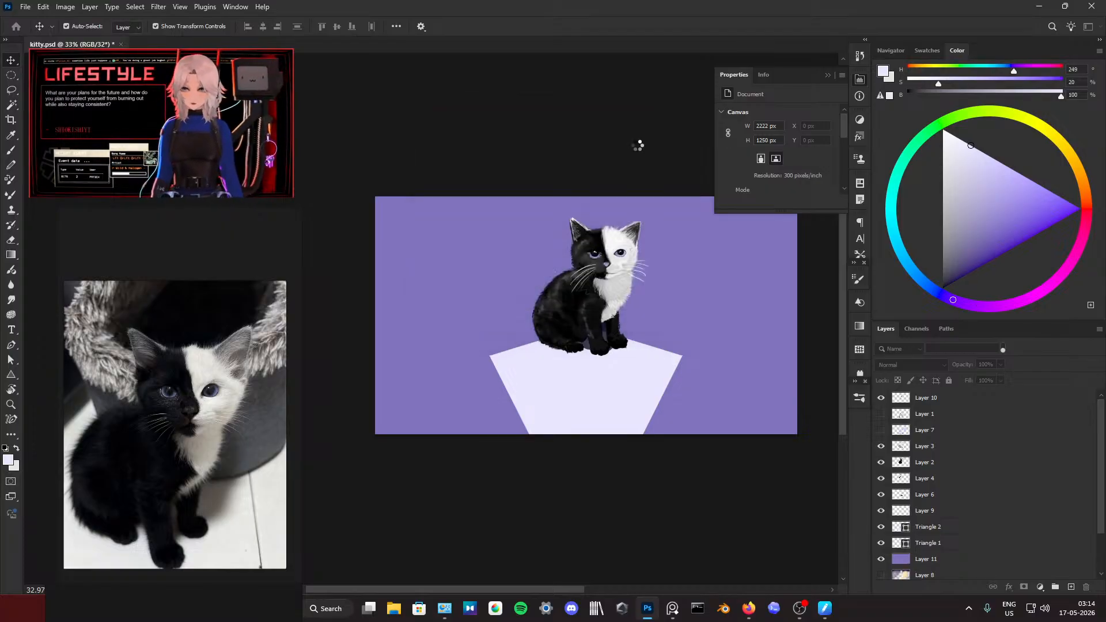
# Step: Crop the canvas to 2222 × 1988 px, trimming the empty area above the purple backdrop and well below the pedestal's tip
pyautogui.scroll(-3, 639, 271)
pyautogui.scroll(-2, 639, 309)
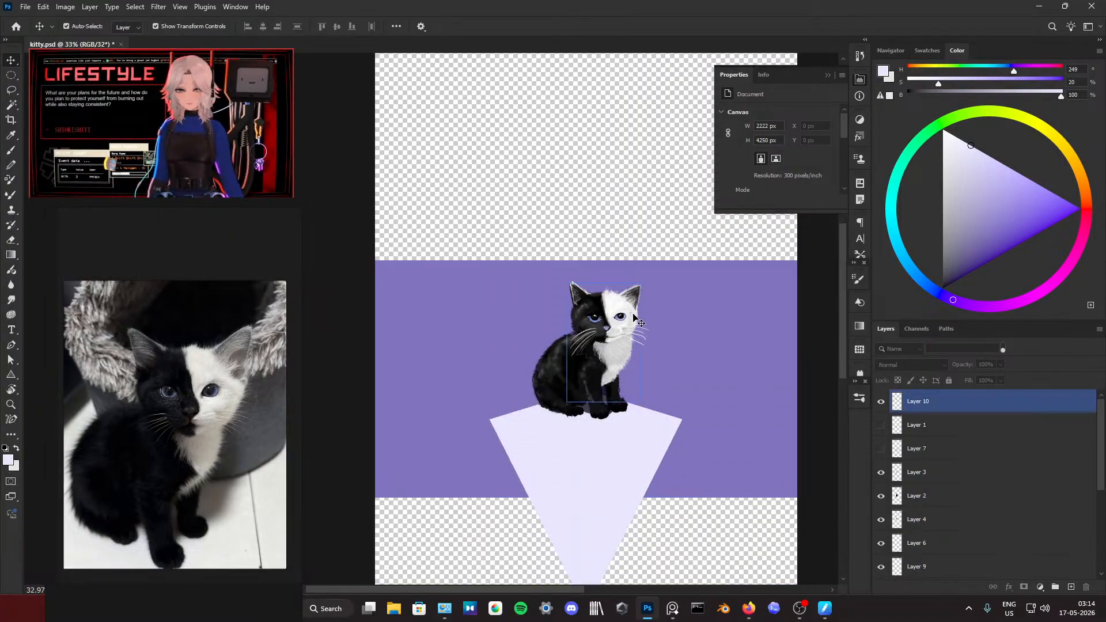
pyautogui.scroll(-3, 645, 323)
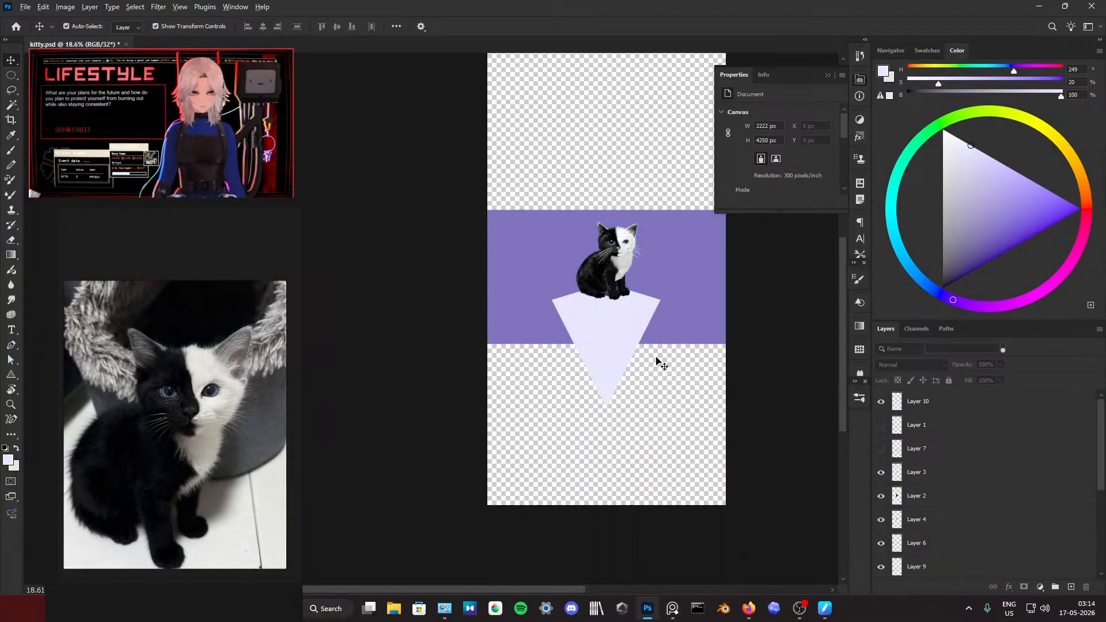
pyautogui.scroll(3, 656, 361)
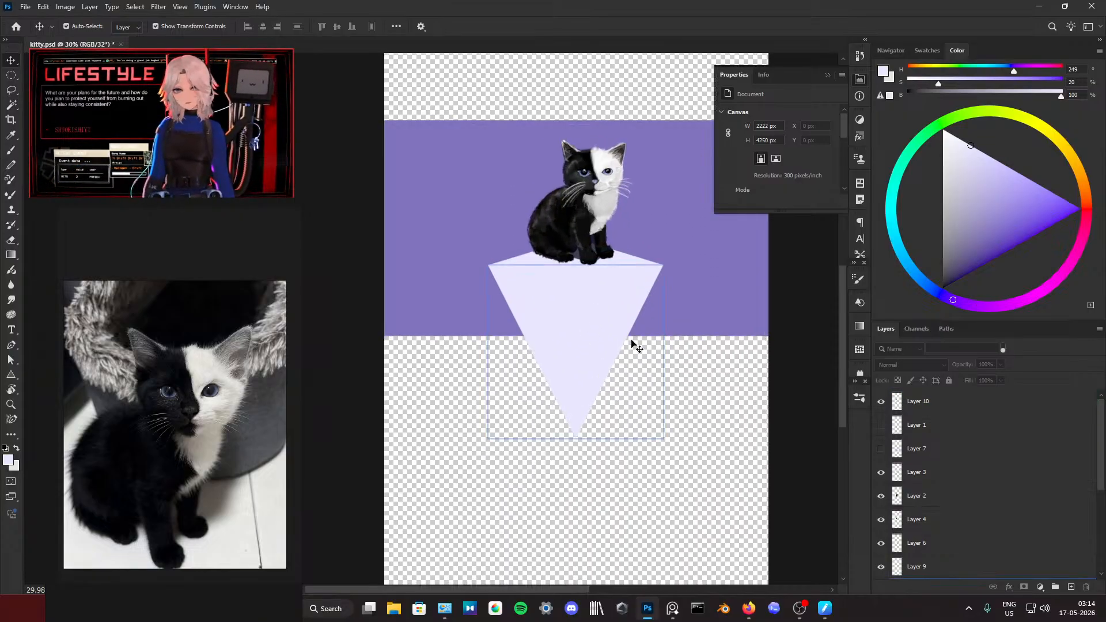
pyautogui.scroll(-1, 556, 276)
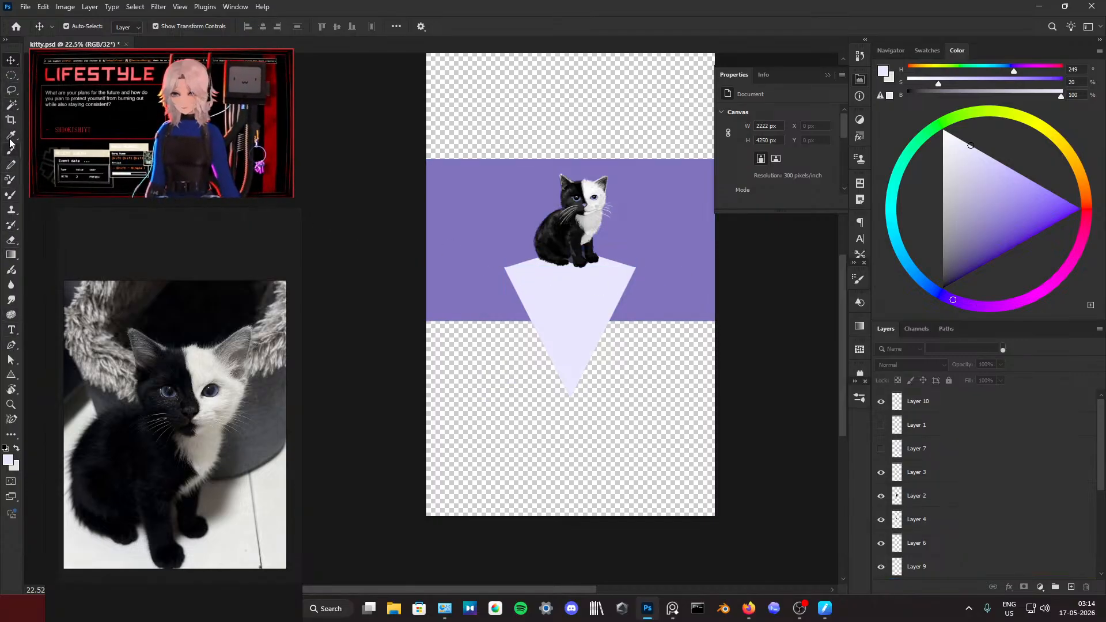
pyautogui.press('c')
pyautogui.moveTo(570, 516); pyautogui.dragTo(578, 472)
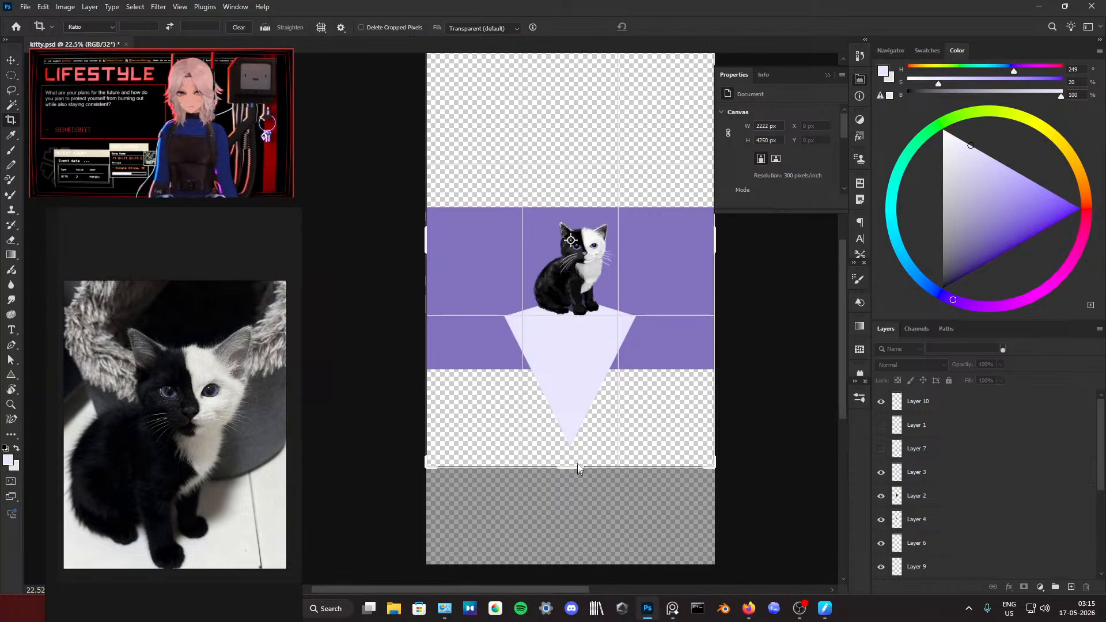
pyautogui.moveTo(567, 76); pyautogui.dragTo(567, 174)
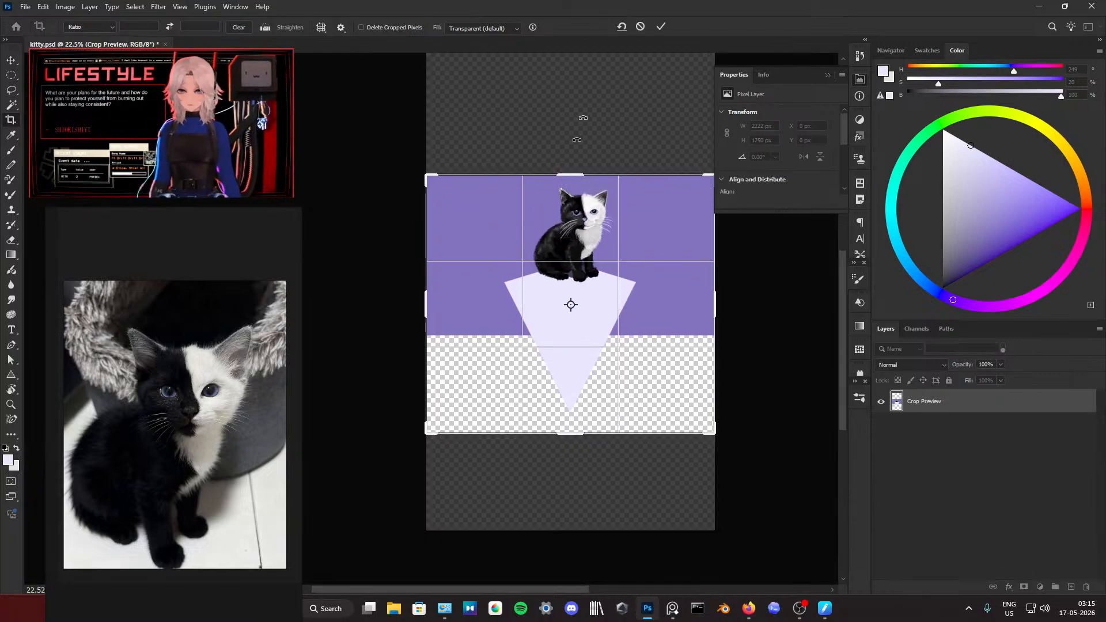
pyautogui.click(661, 26)
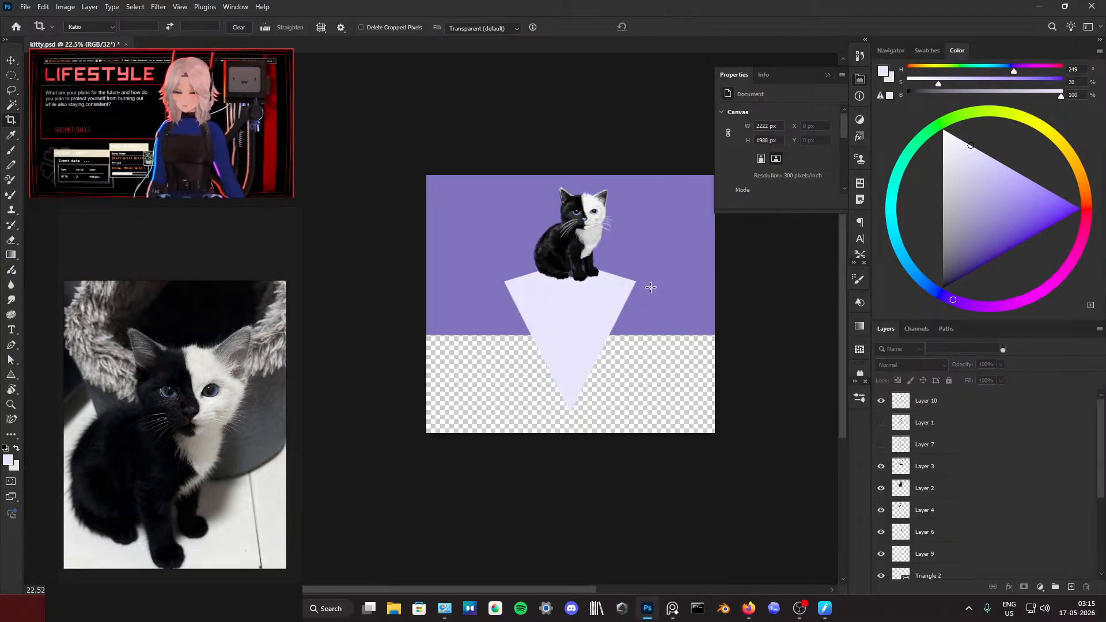
# Step: Draw a deep purple (H 249, S 97, B 62) rectangle about 2548 × 1062 px over the transparent lower area, directly above Layer 11
pyautogui.scroll(4, 622, 311)
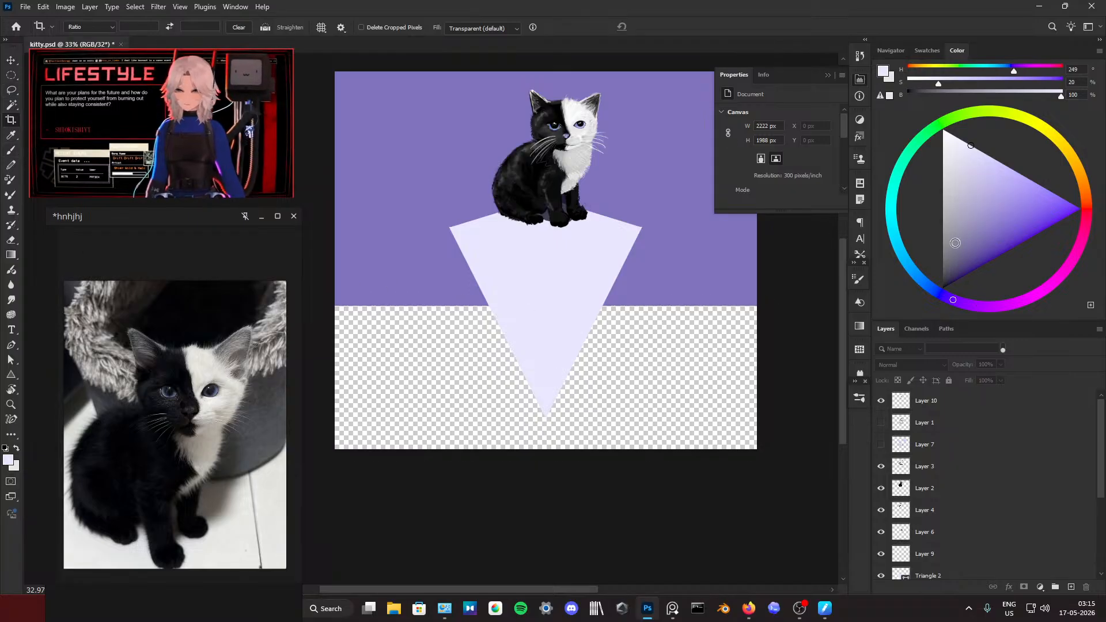
pyautogui.moveTo(1014, 186); pyautogui.dragTo(1025, 237)
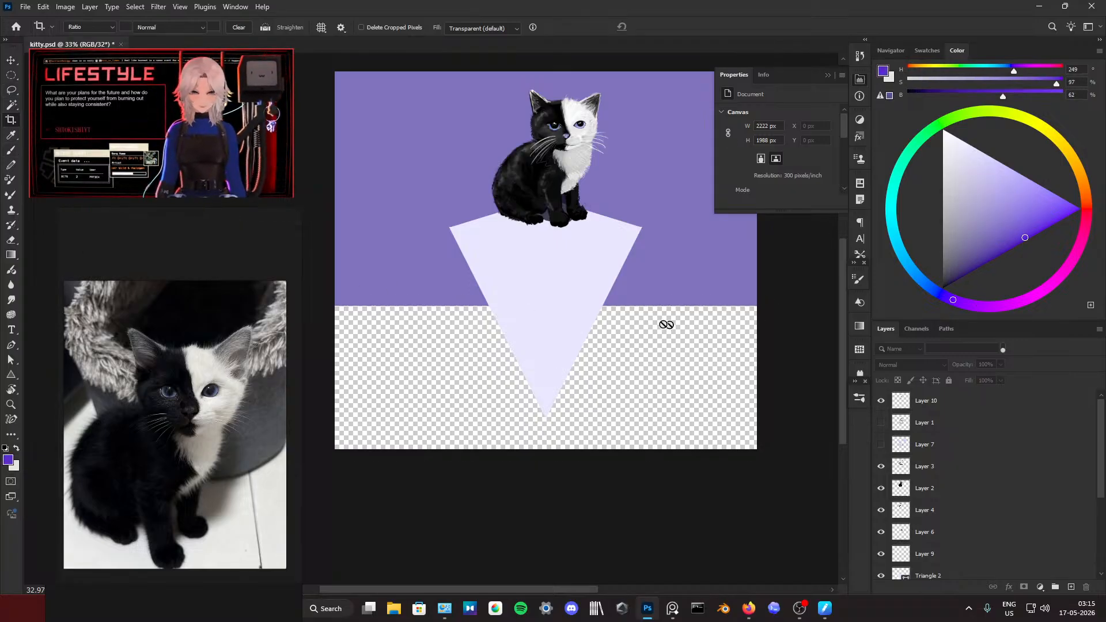
pyautogui.press('b')
pyautogui.scroll(-3, 961, 486)
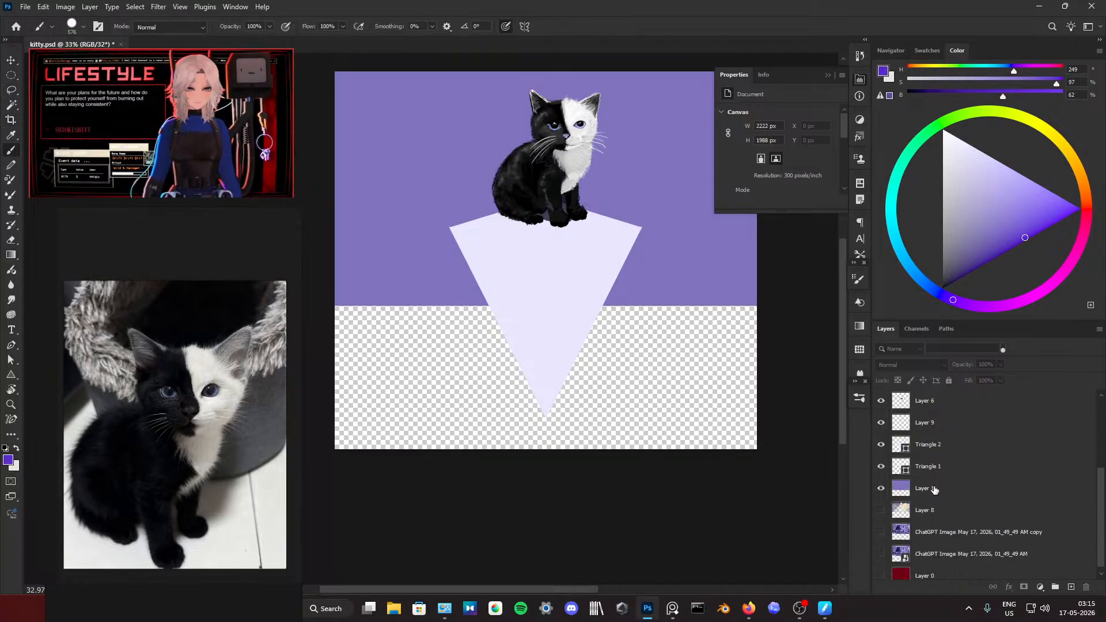
pyautogui.click(934, 489)
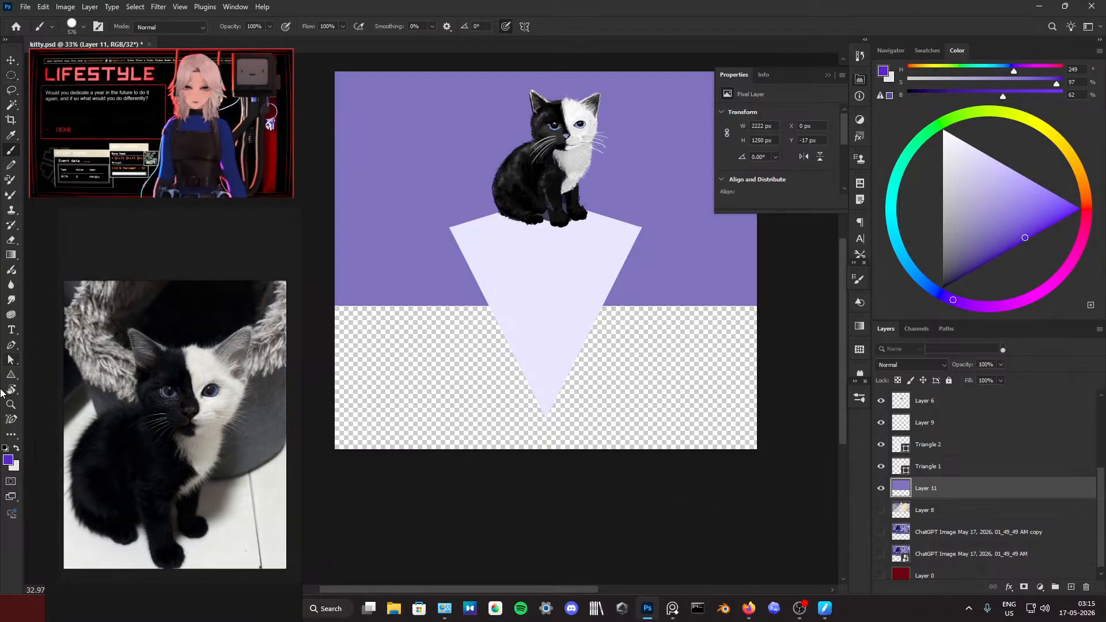
pyautogui.click(10, 377)
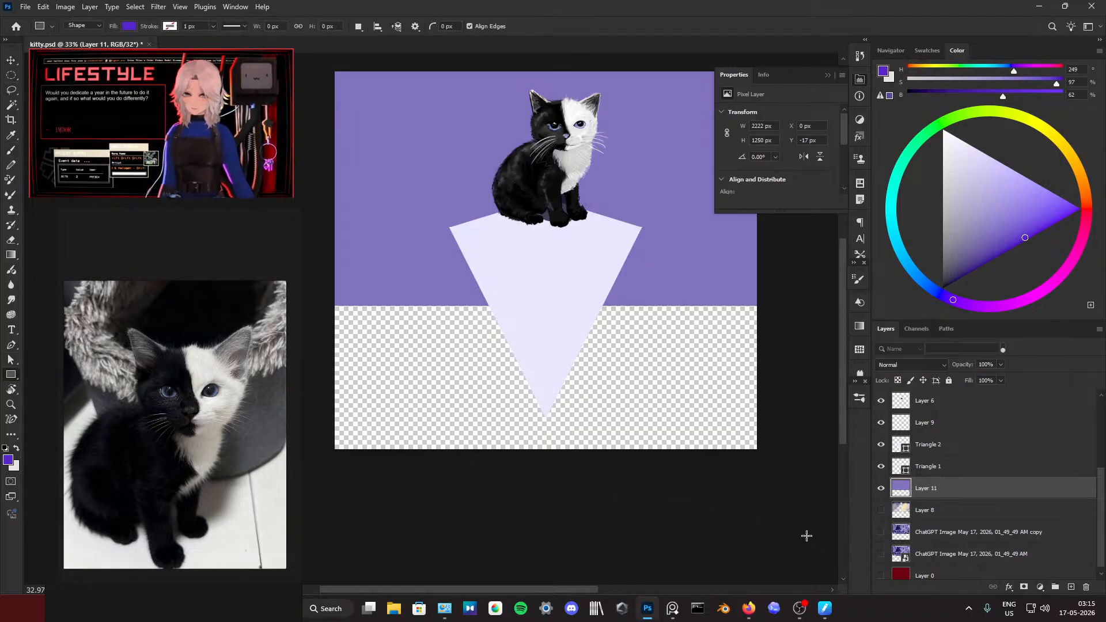
pyautogui.moveTo(800, 507); pyautogui.dragTo(316, 305)
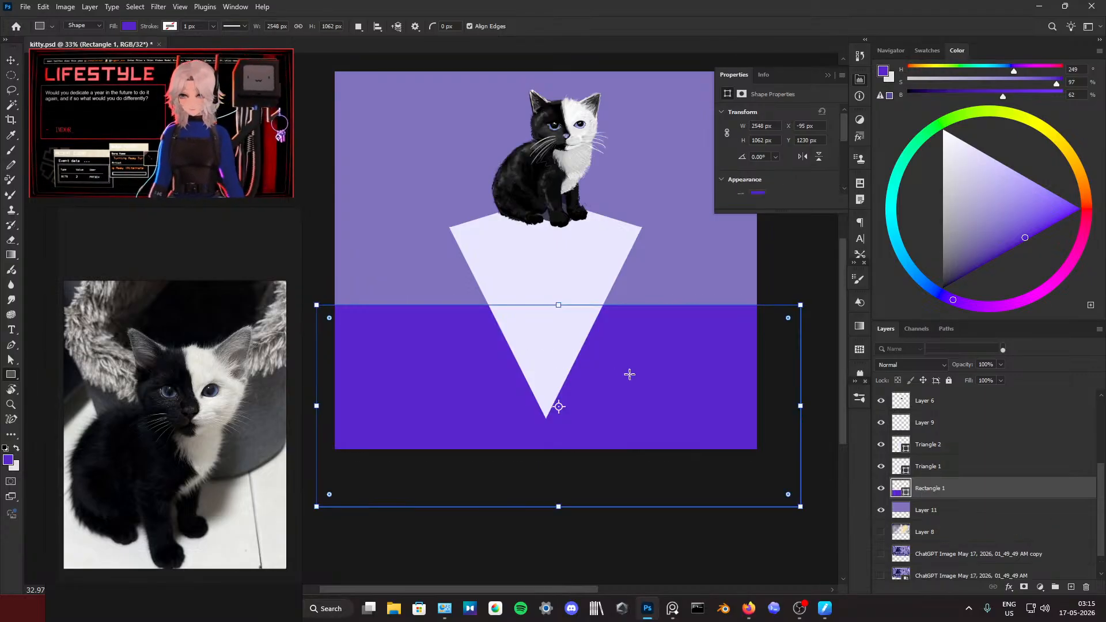
# Step: Try to recolour the lower rectangle with a lighter violet foreground colour, and delete the stray second rectangle
pyautogui.moveTo(996, 251); pyautogui.dragTo(1007, 209)
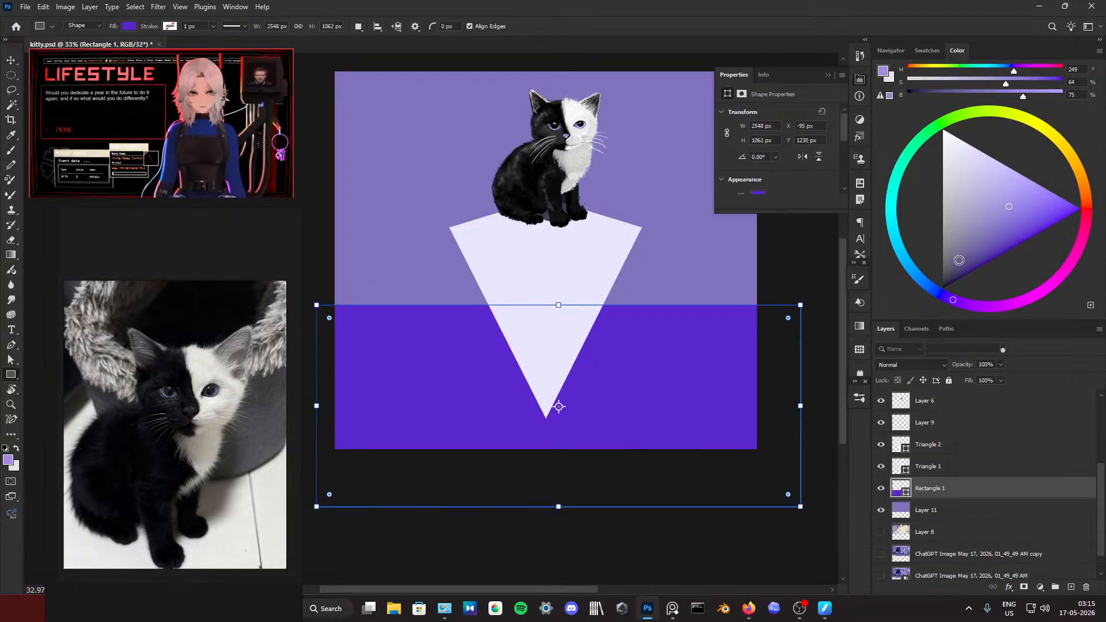
pyautogui.moveTo(1049, 197); pyautogui.dragTo(1066, 183)
pyautogui.click(417, 371)
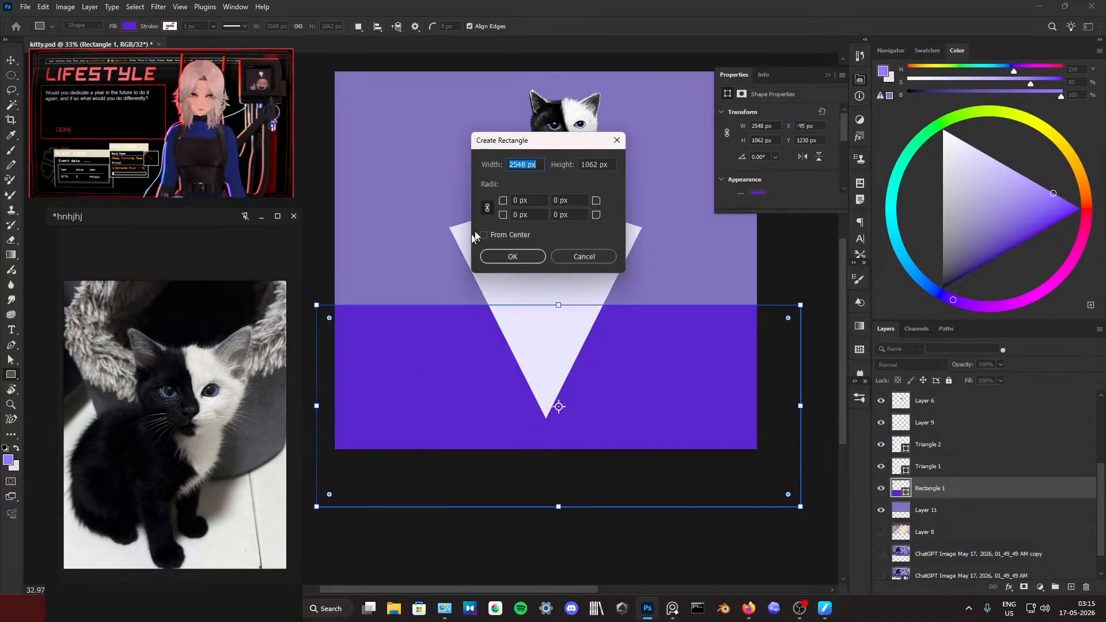
pyautogui.click(511, 254)
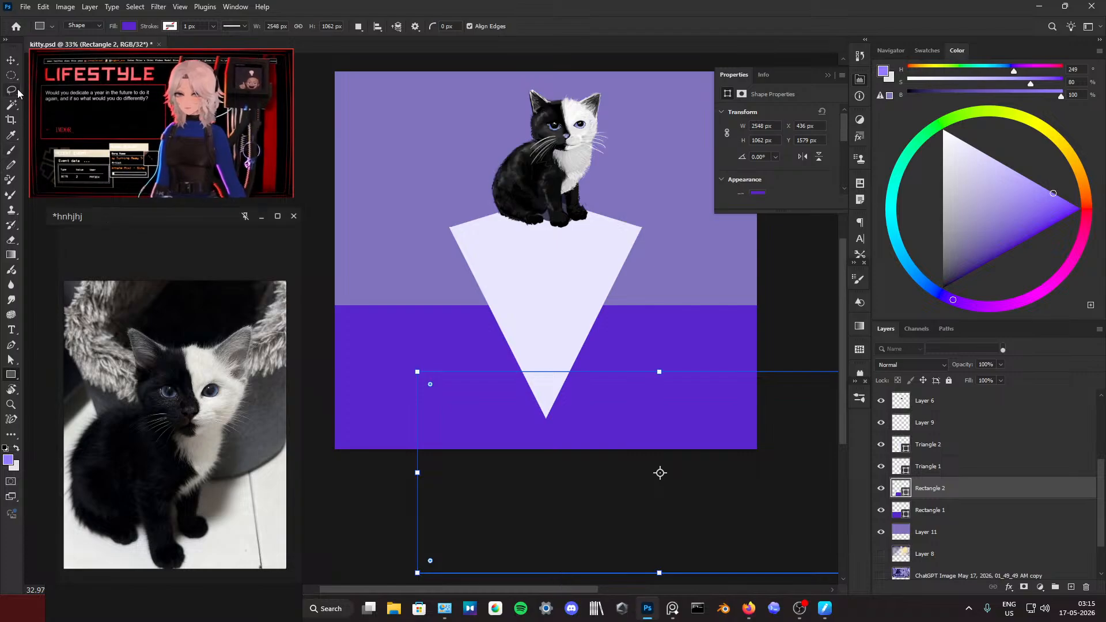
pyautogui.click(12, 61)
pyautogui.press('Delete')
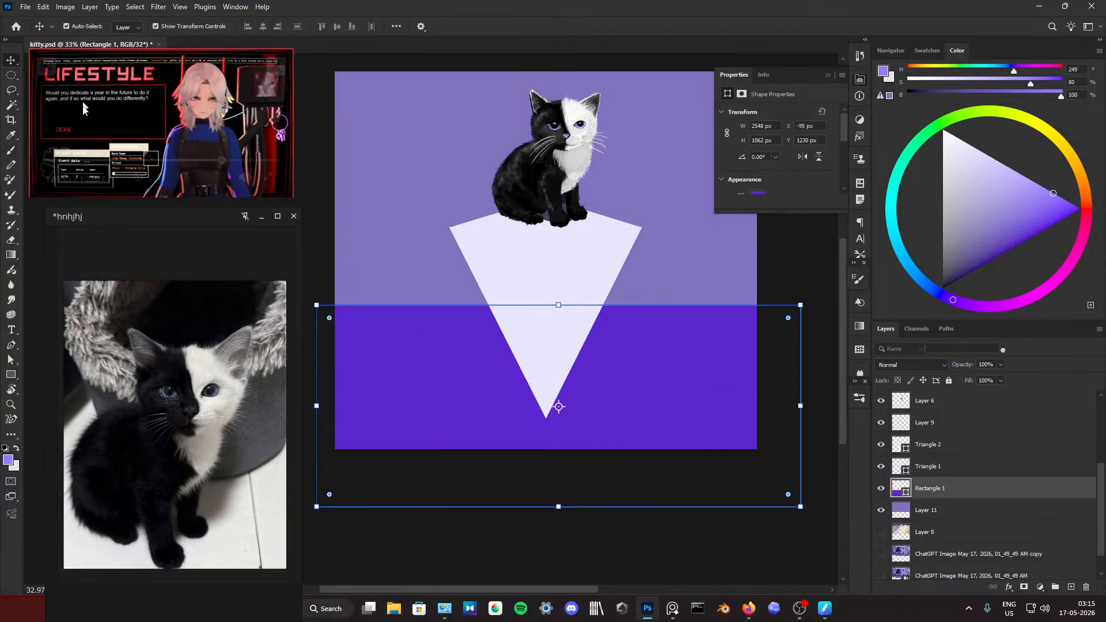
# Step: Move the overlay window out of the way and set the lower rectangle's fill to lavender (H 249, S 52, B 82)
pyautogui.click(11, 375)
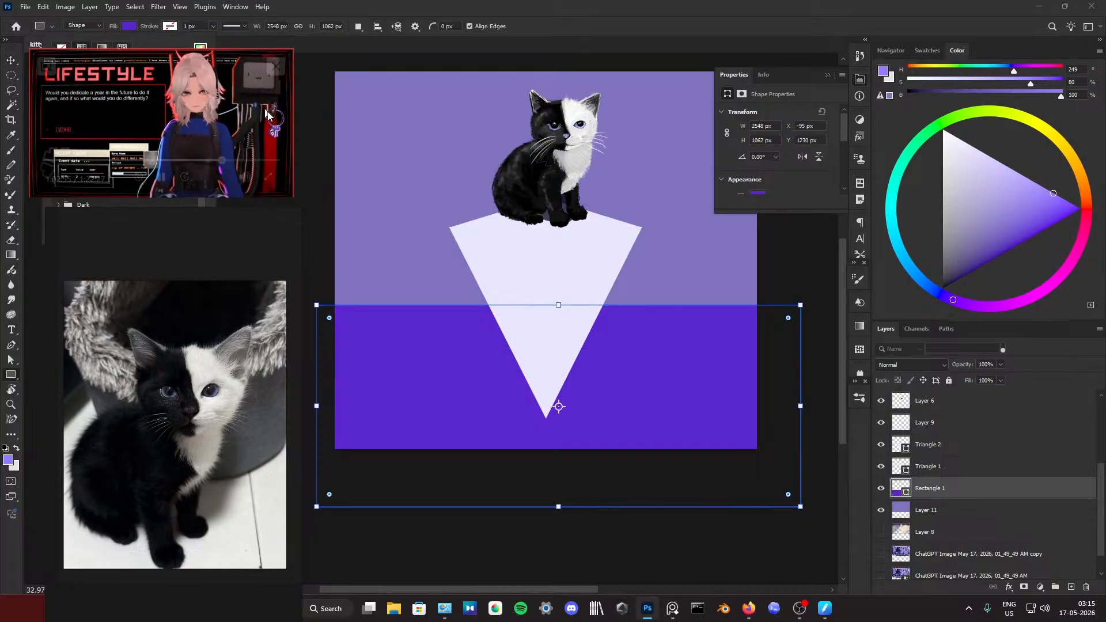
pyautogui.moveTo(267, 114); pyautogui.dragTo(979, 518)
pyautogui.click(129, 28)
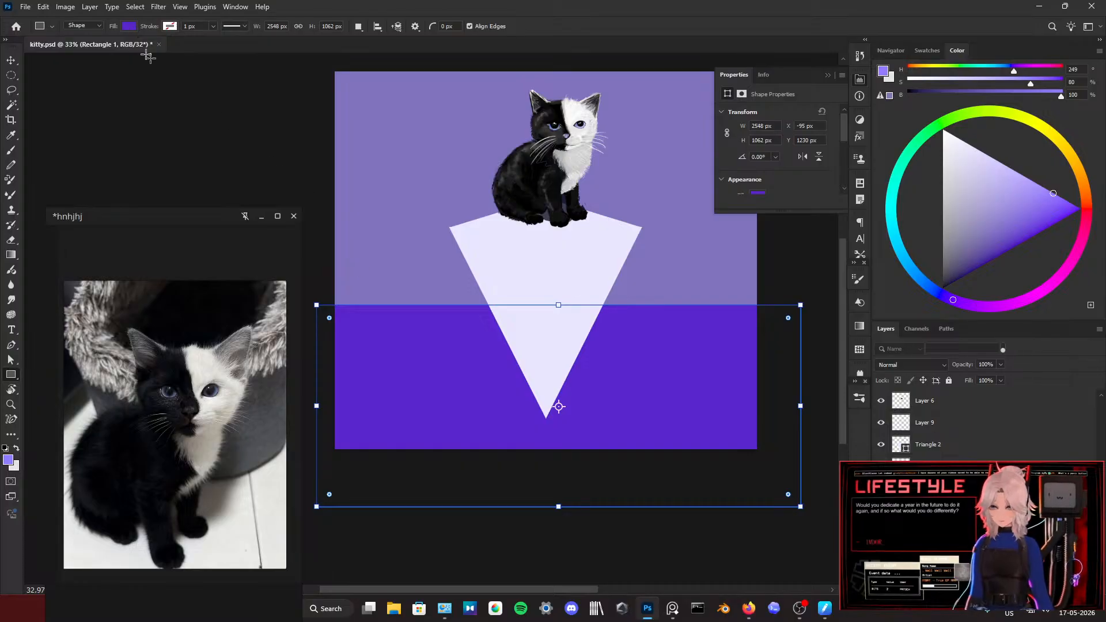
pyautogui.click(129, 27)
pyautogui.click(129, 27)
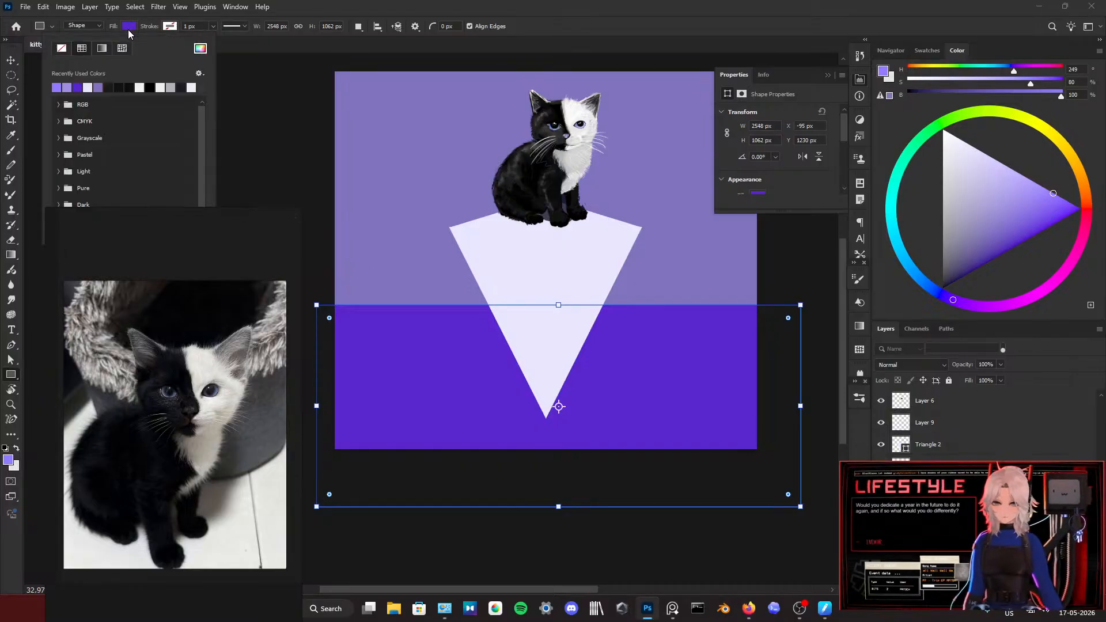
pyautogui.click(200, 49)
pyautogui.click(261, 217)
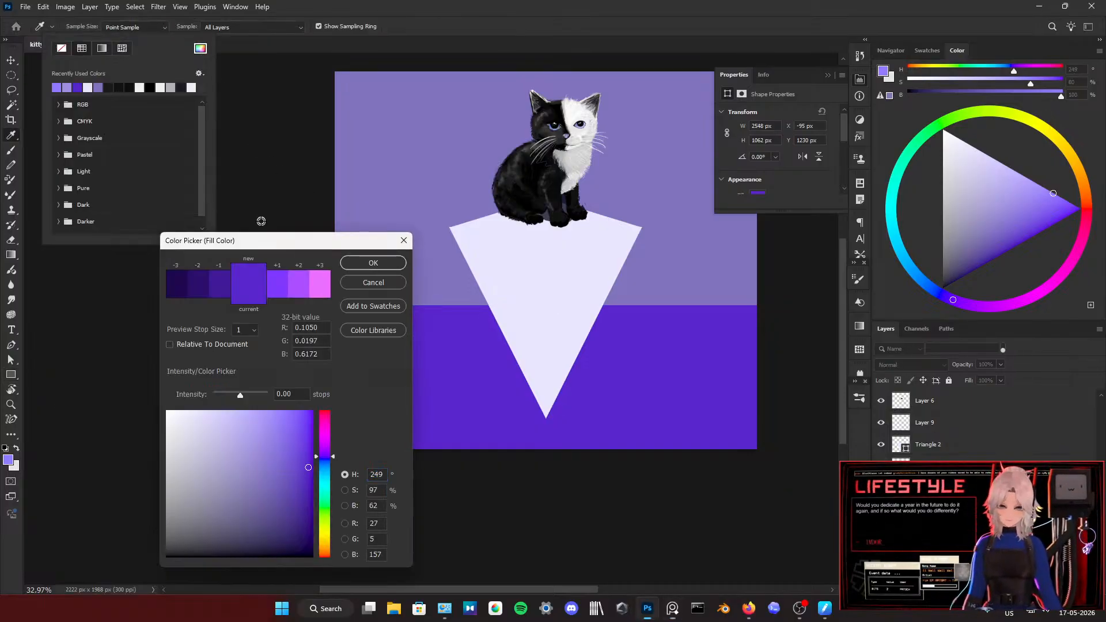
pyautogui.click(255, 417)
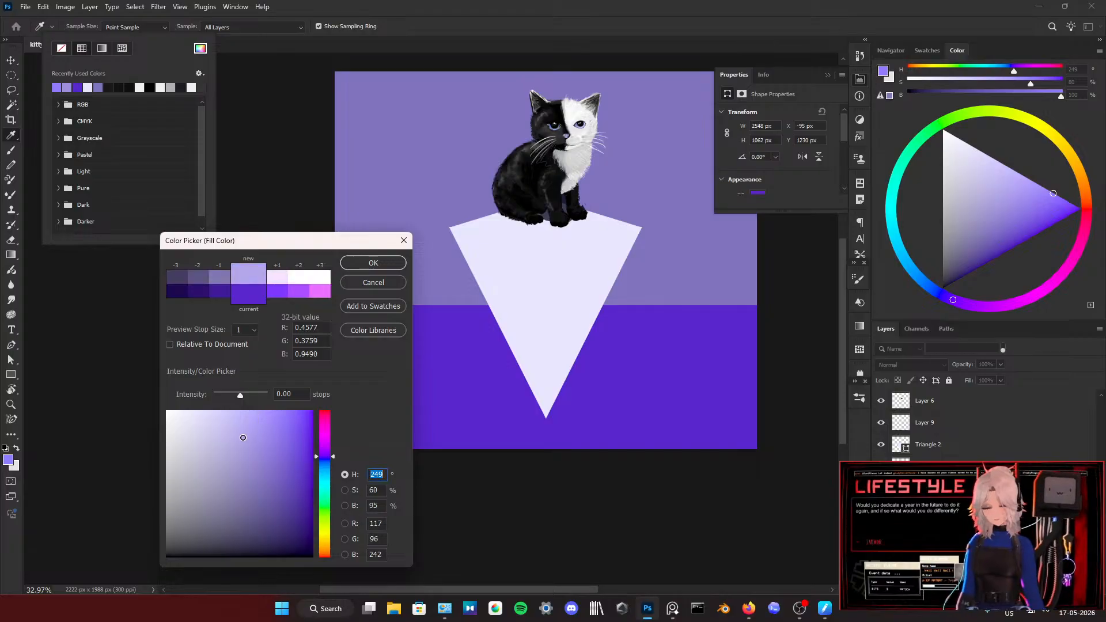
pyautogui.click(384, 264)
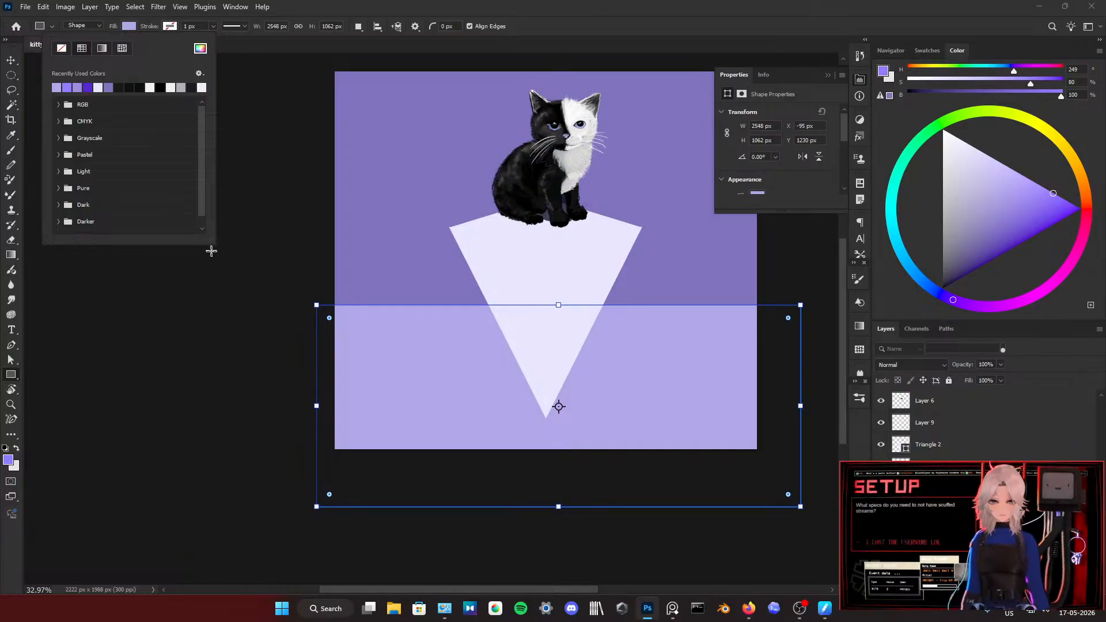
# Step: Dismiss the Create Rectangle dialog and move the overlay window away from the layer list to the empty area beside the canvas
pyautogui.click(229, 229)
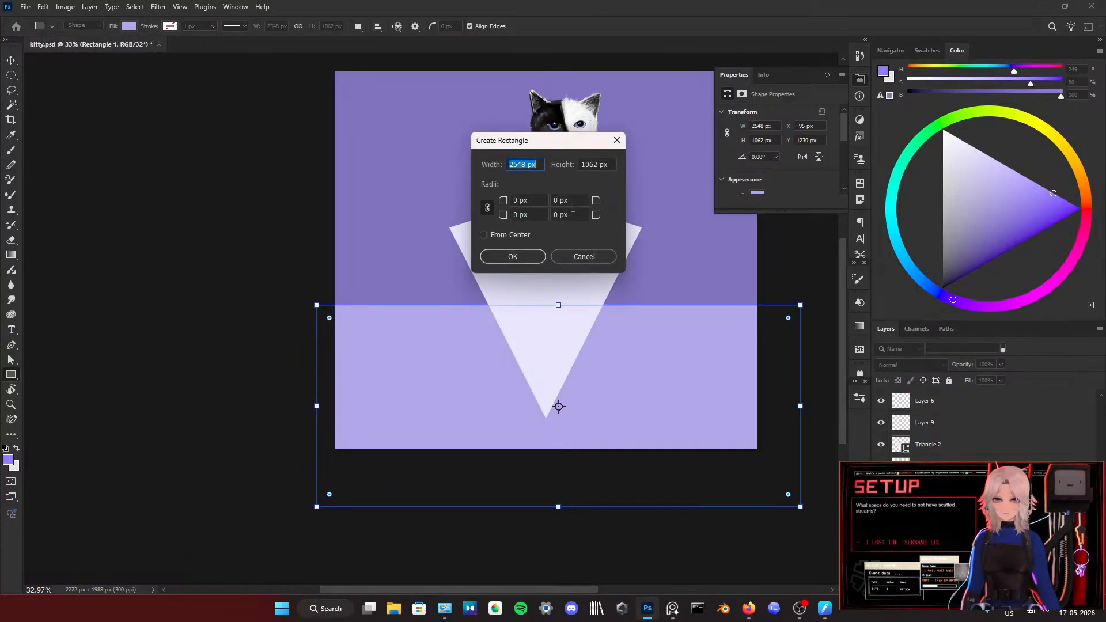
pyautogui.click(585, 257)
pyautogui.moveTo(934, 493); pyautogui.dragTo(134, 179)
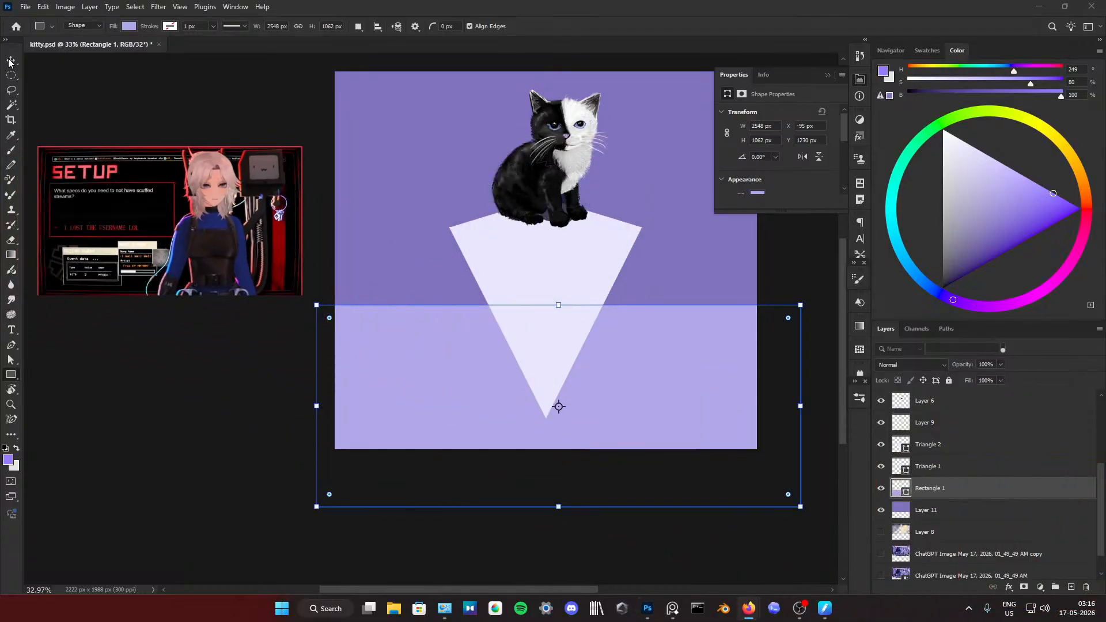
pyautogui.click(207, 91)
pyautogui.click(616, 141)
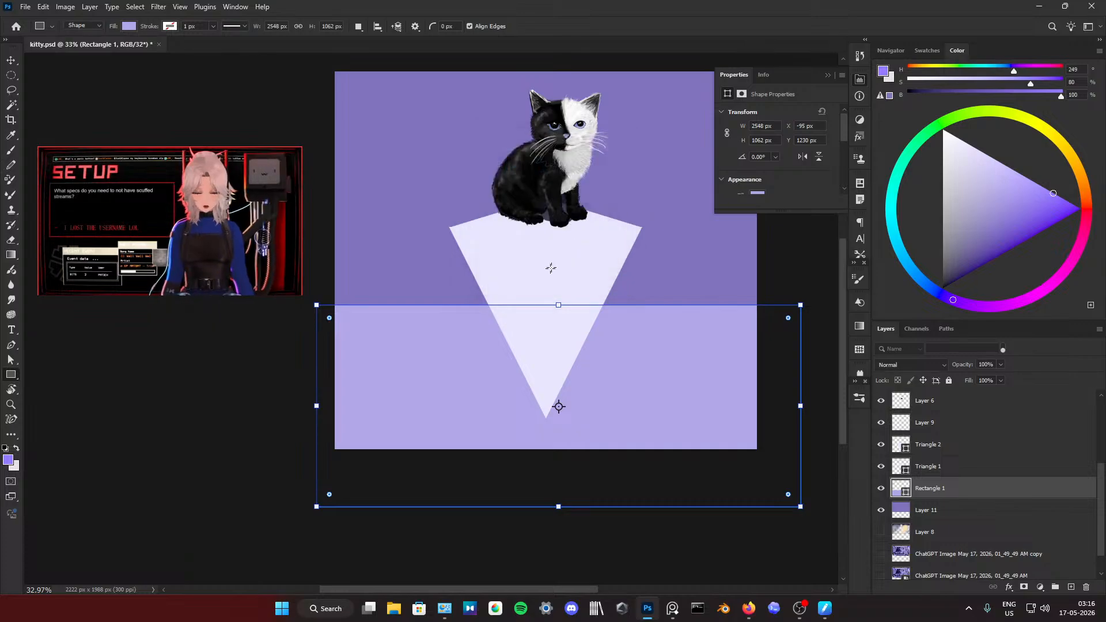
# Step: Toggle the visibility of Triangle 1 and Triangle 2 to check which part of the pedestal each layer forms
pyautogui.scroll(6, 930, 446)
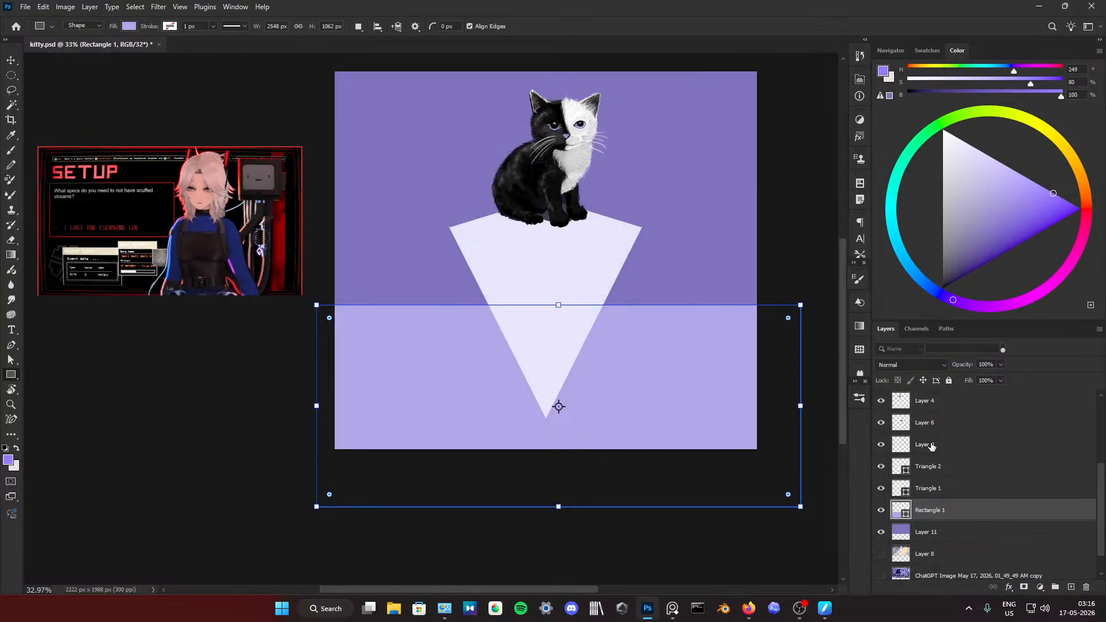
pyautogui.click(933, 402)
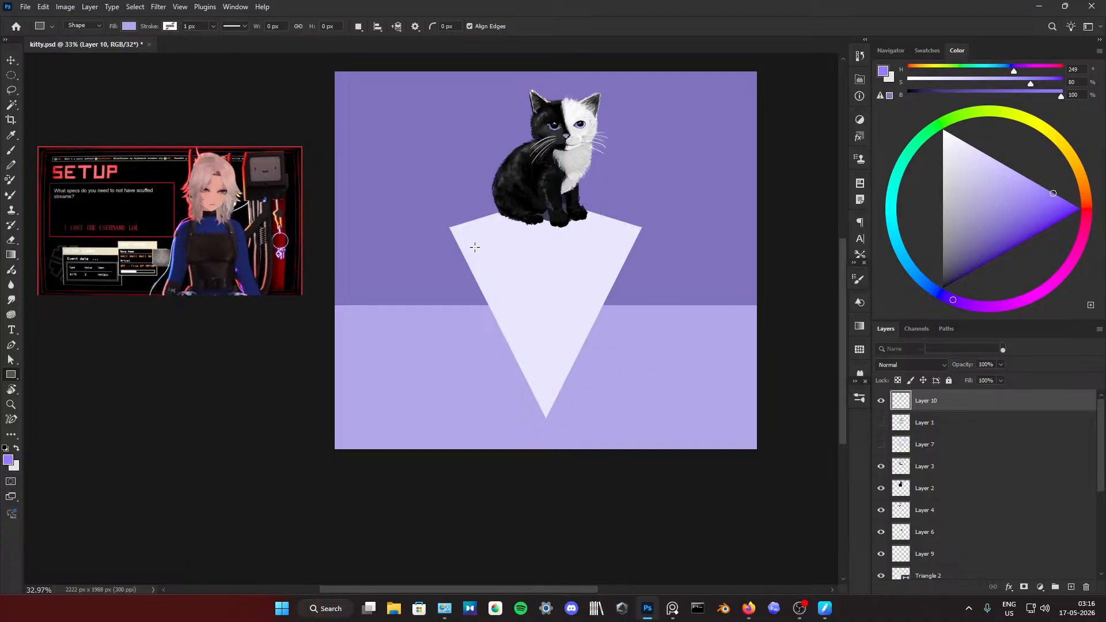
pyautogui.scroll(-3, 993, 556)
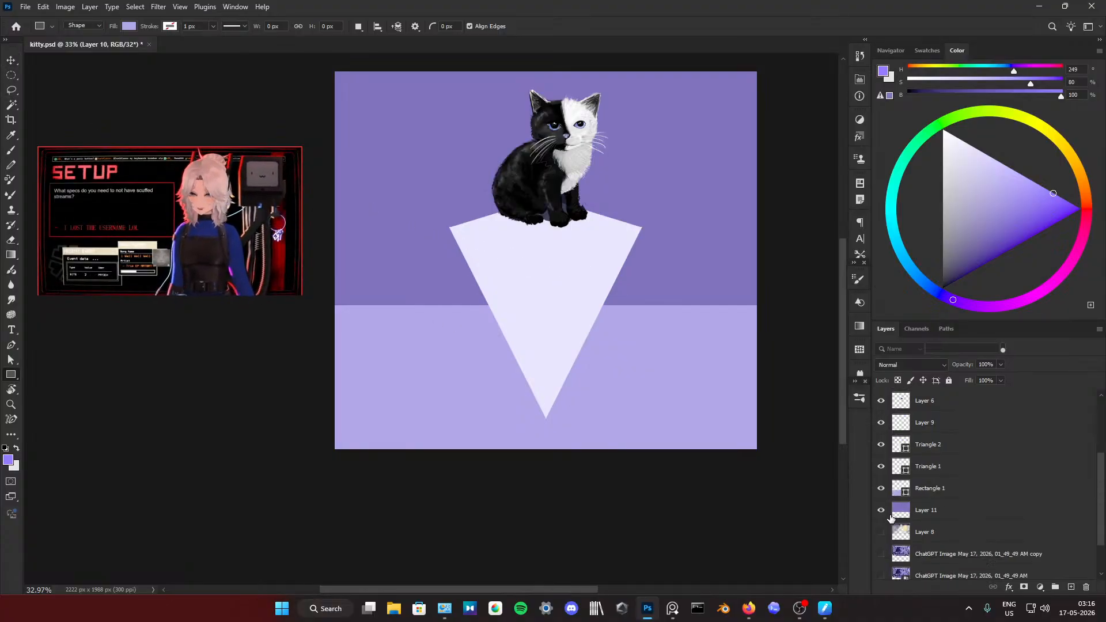
pyautogui.click(882, 440)
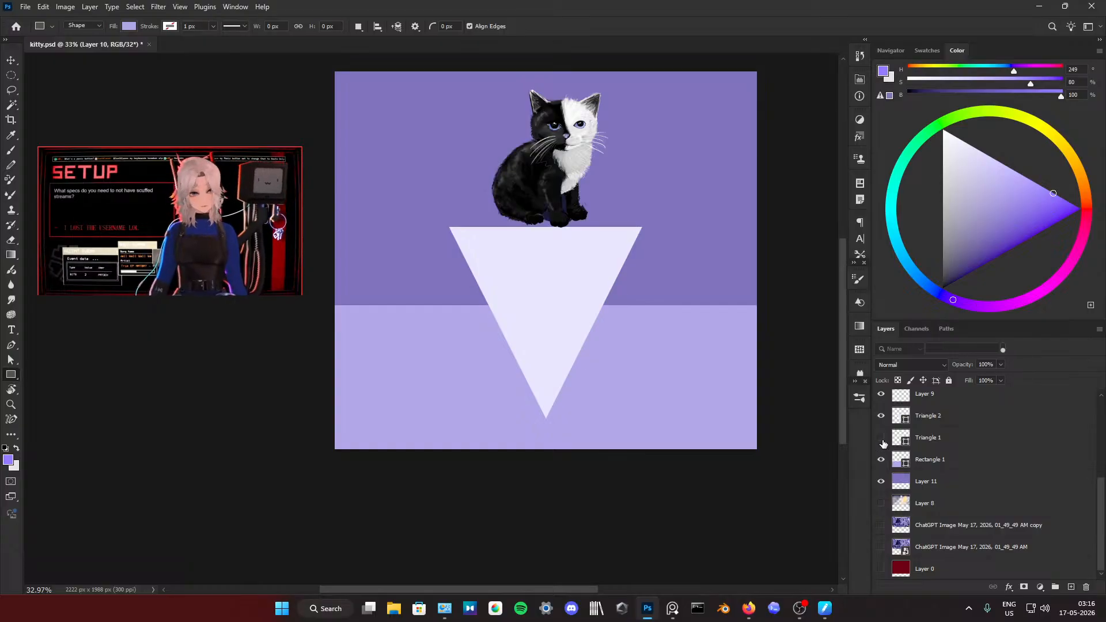
pyautogui.click(881, 440)
pyautogui.click(881, 440)
pyautogui.click(882, 440)
pyautogui.click(881, 440)
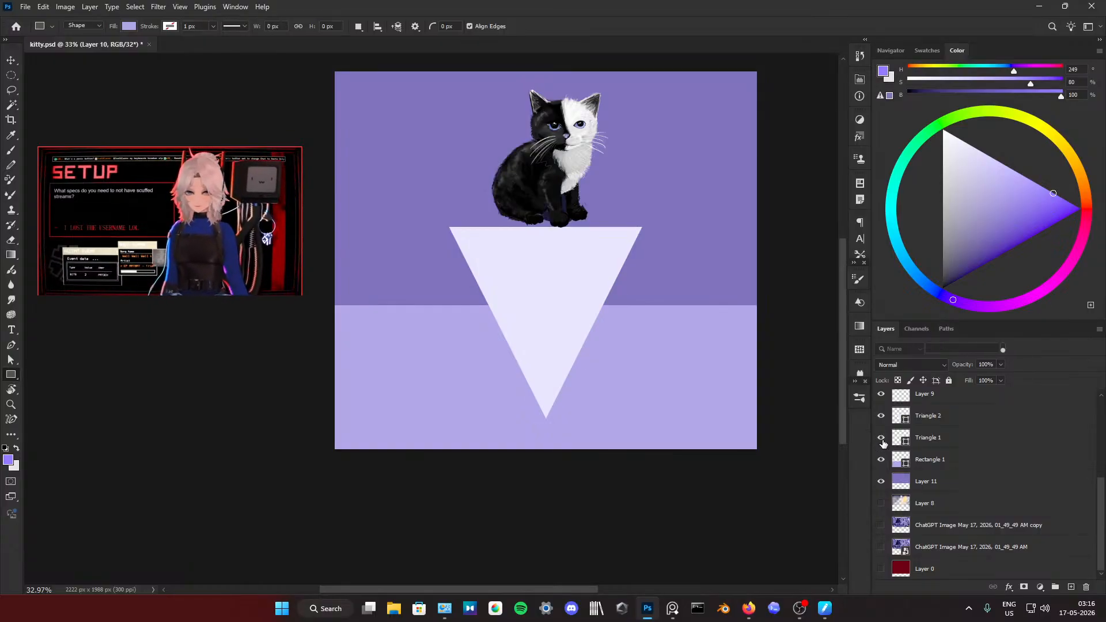
pyautogui.click(881, 440)
pyautogui.click(881, 440)
pyautogui.click(881, 440)
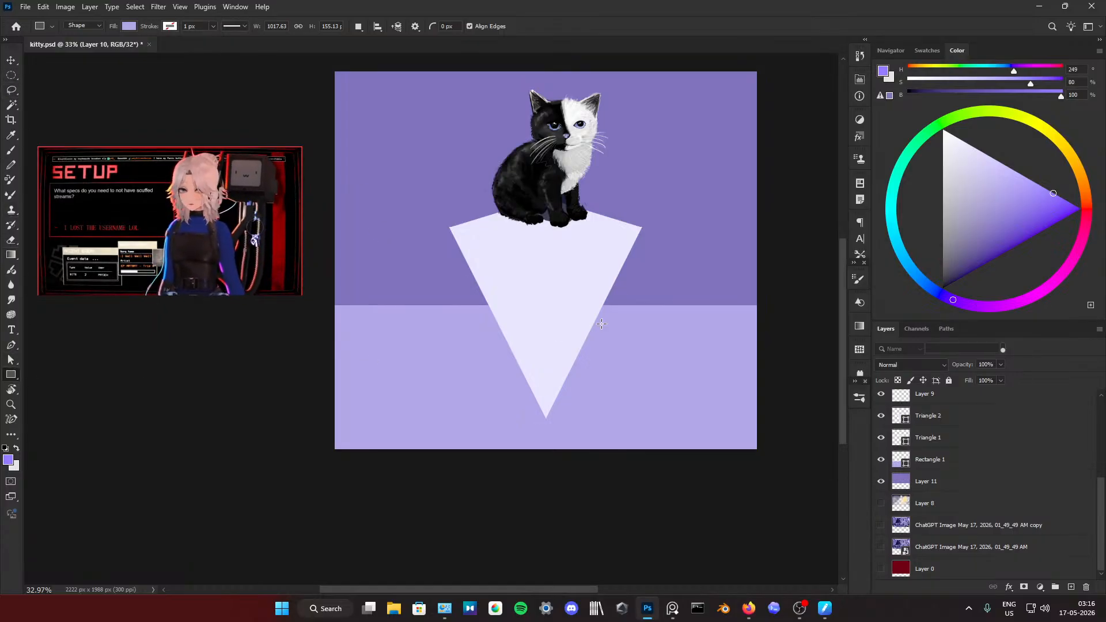
pyautogui.click(977, 415)
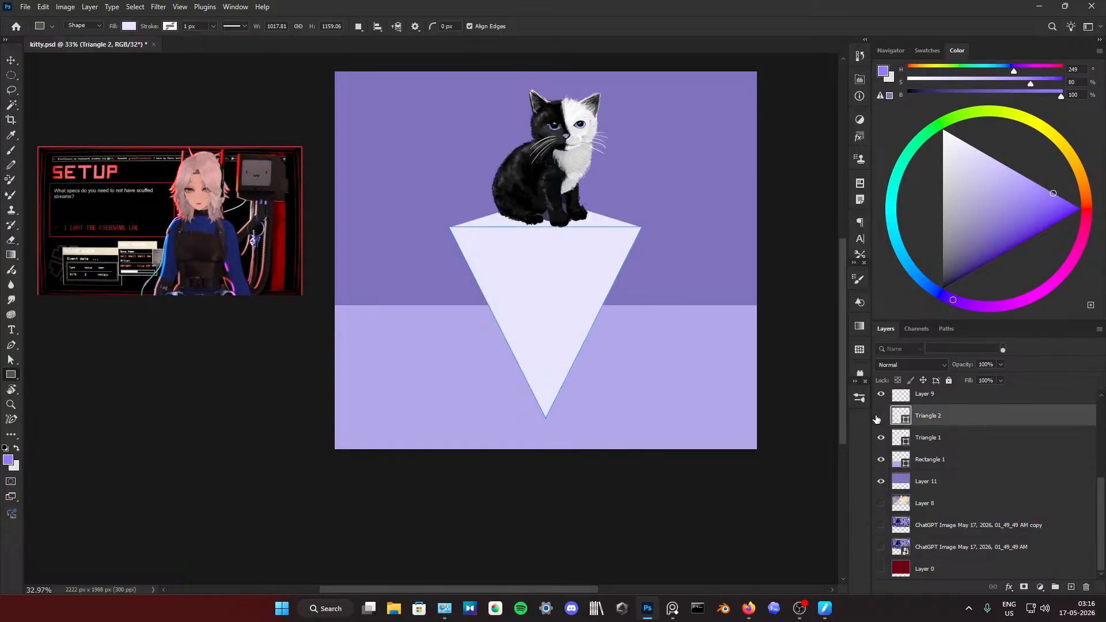
pyautogui.click(880, 415)
pyautogui.click(881, 415)
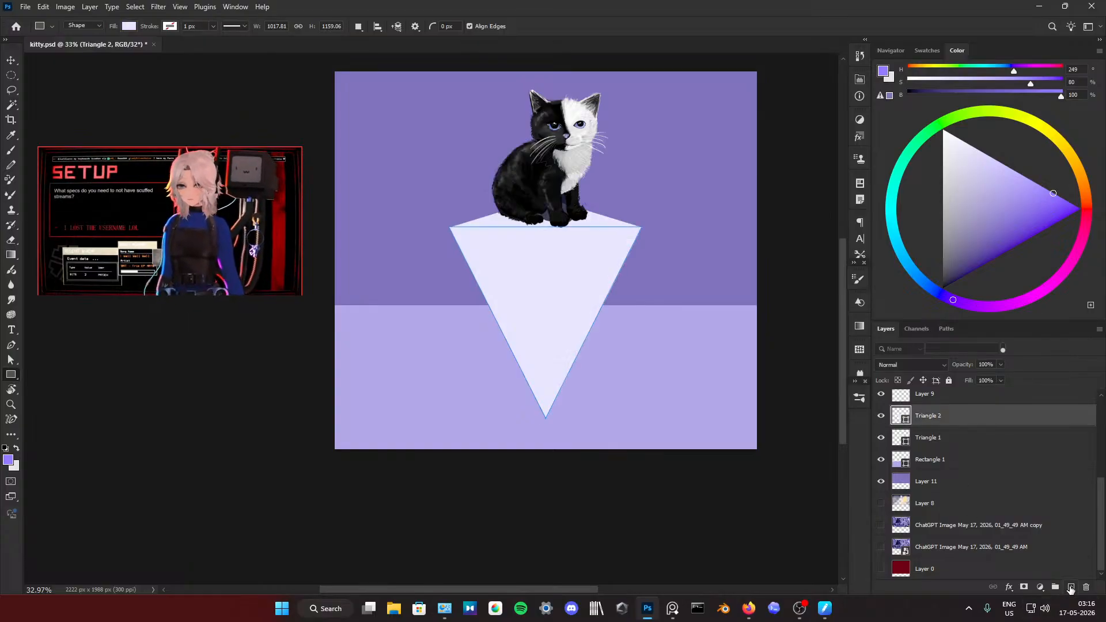
# Step: Add a new layer clipped to Triangle 2 and set the foreground colour to a muted violet (H 249, S 66, B 51)
pyautogui.click(1070, 588)
pyautogui.rightClick(962, 420)
pyautogui.click(993, 367)
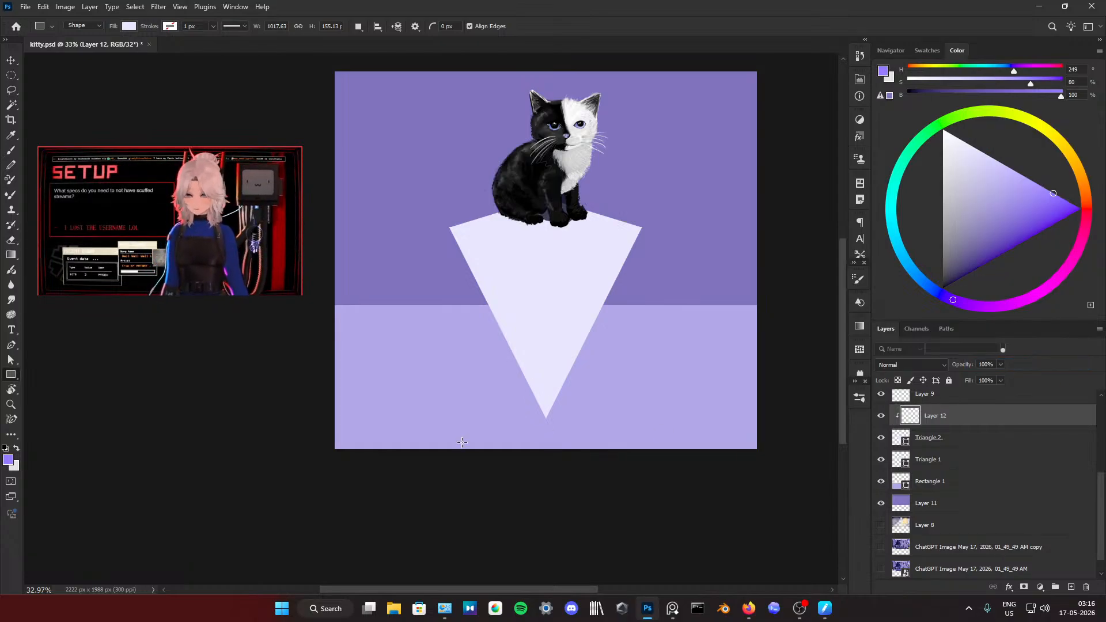
pyautogui.moveTo(975, 239); pyautogui.dragTo(1013, 211)
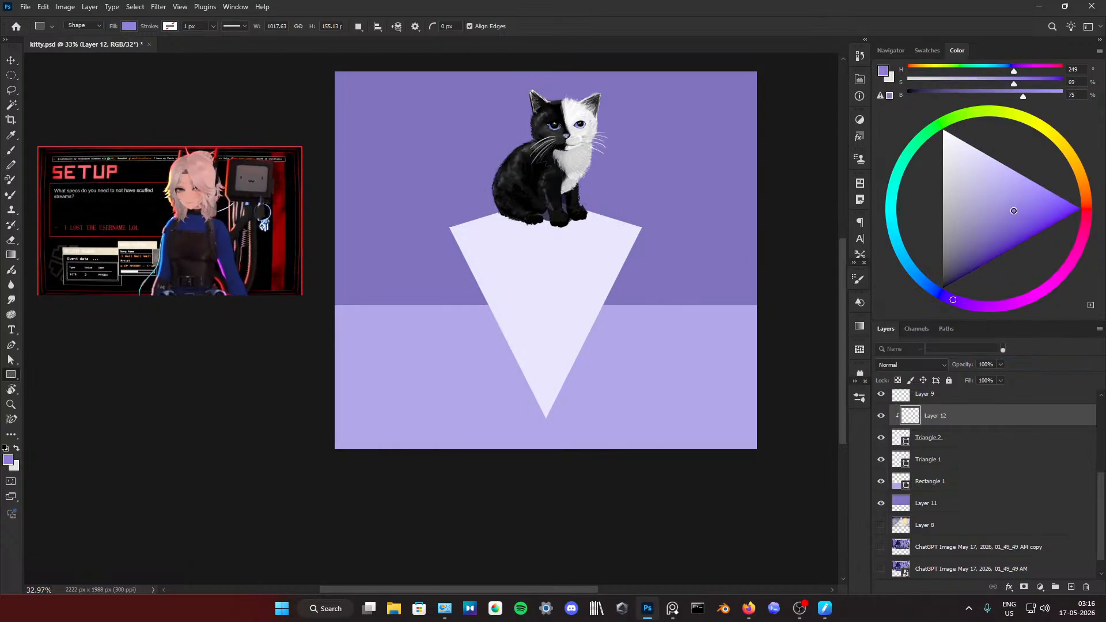
pyautogui.moveTo(542, 223); pyautogui.dragTo(492, 349)
pyautogui.click(827, 75)
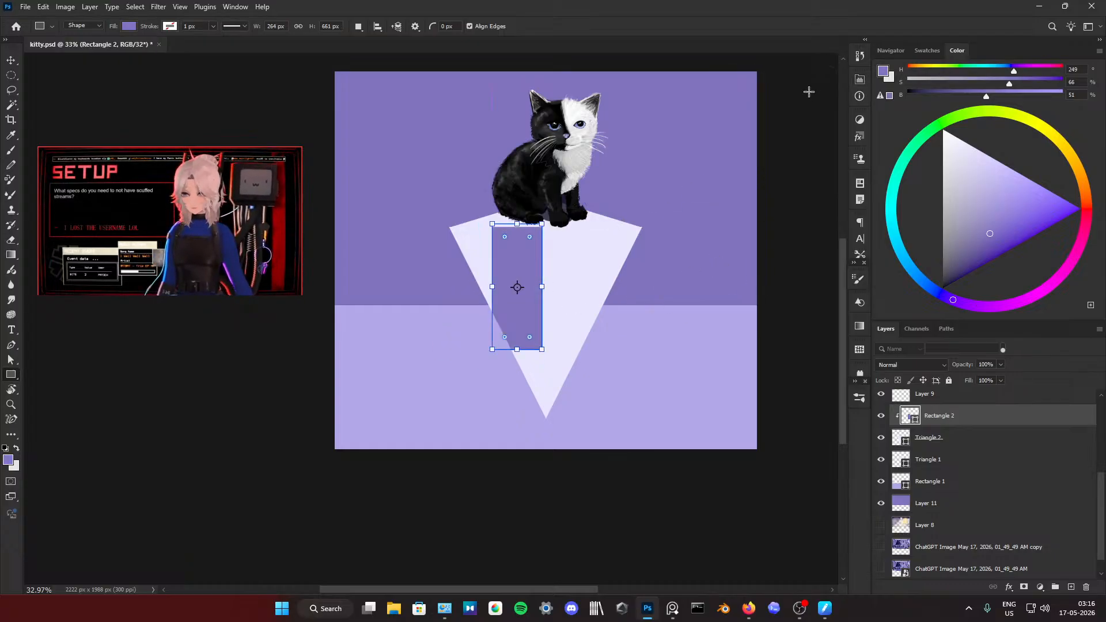
pyautogui.press('Delete')
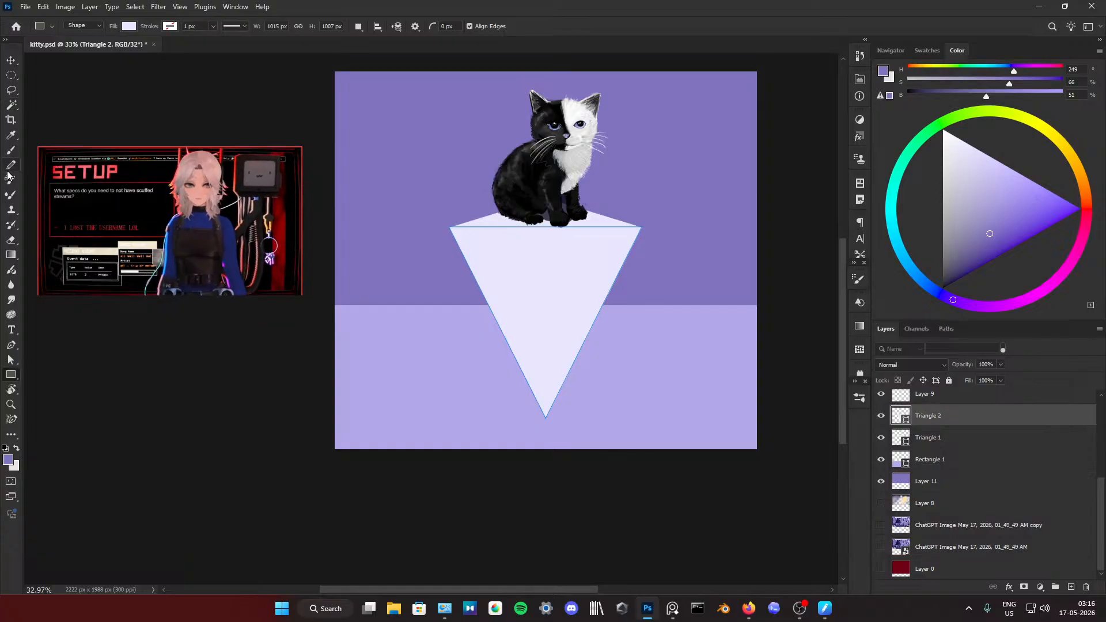
# Step: Rasterize the Triangle 2 shape with the Brush tool active, and add a new layer clipped to it
pyautogui.click(11, 151)
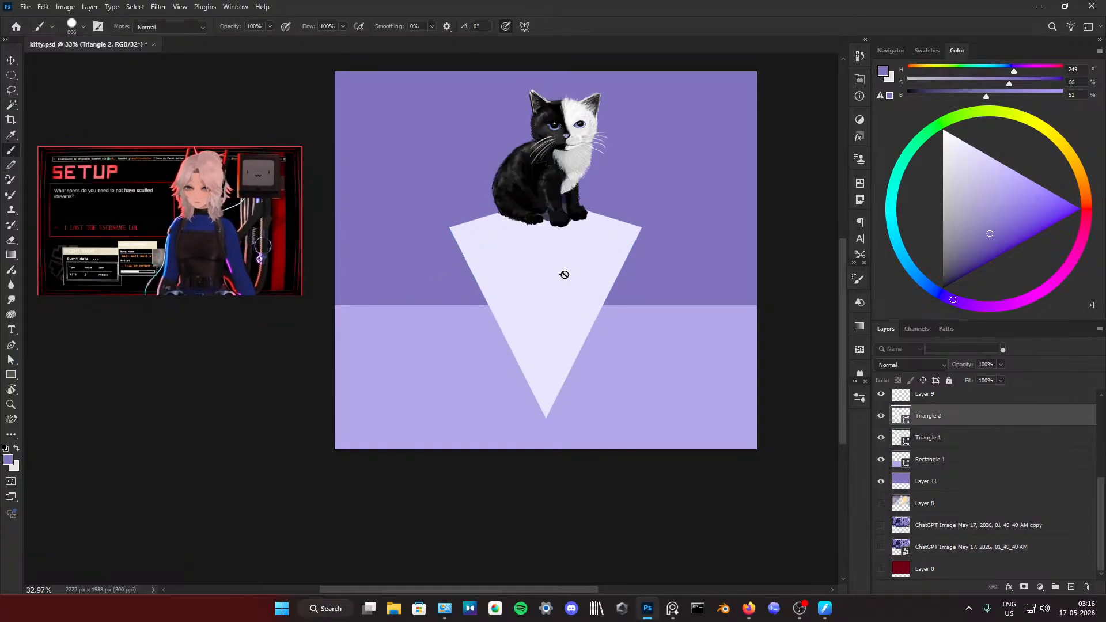
pyautogui.click(515, 327)
pyautogui.click(517, 227)
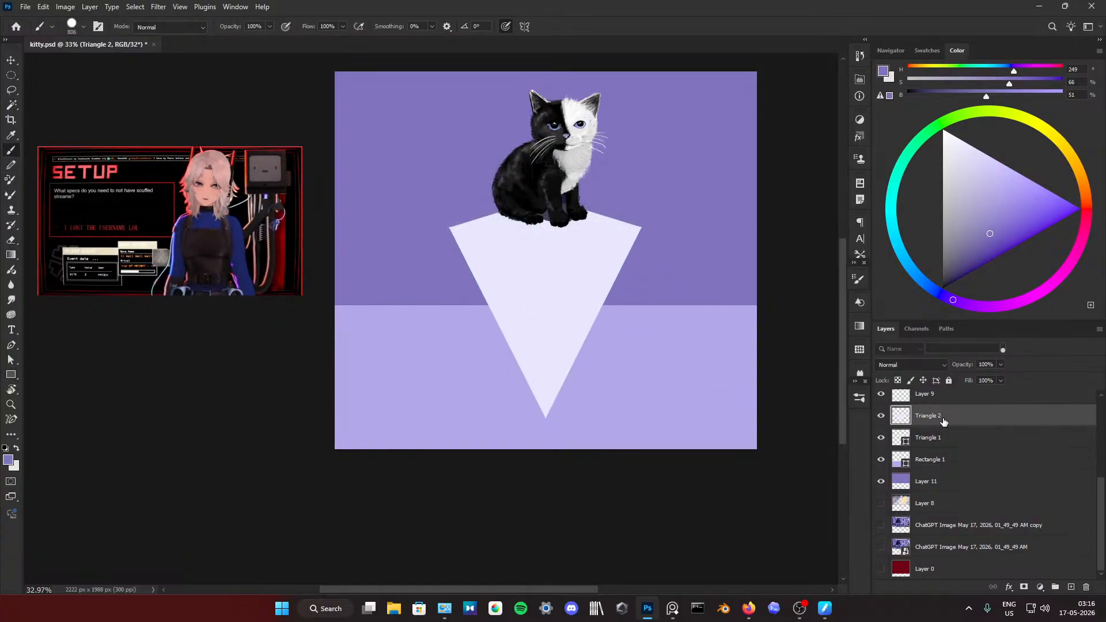
pyautogui.click(882, 417)
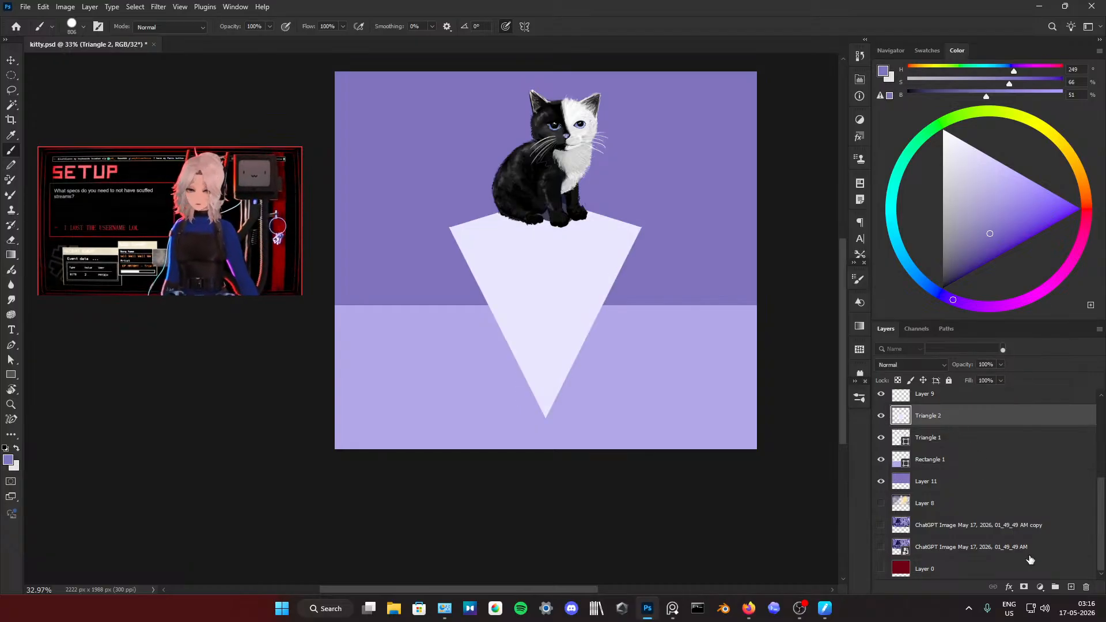
pyautogui.click(1073, 590)
pyautogui.rightClick(946, 420)
pyautogui.click(992, 371)
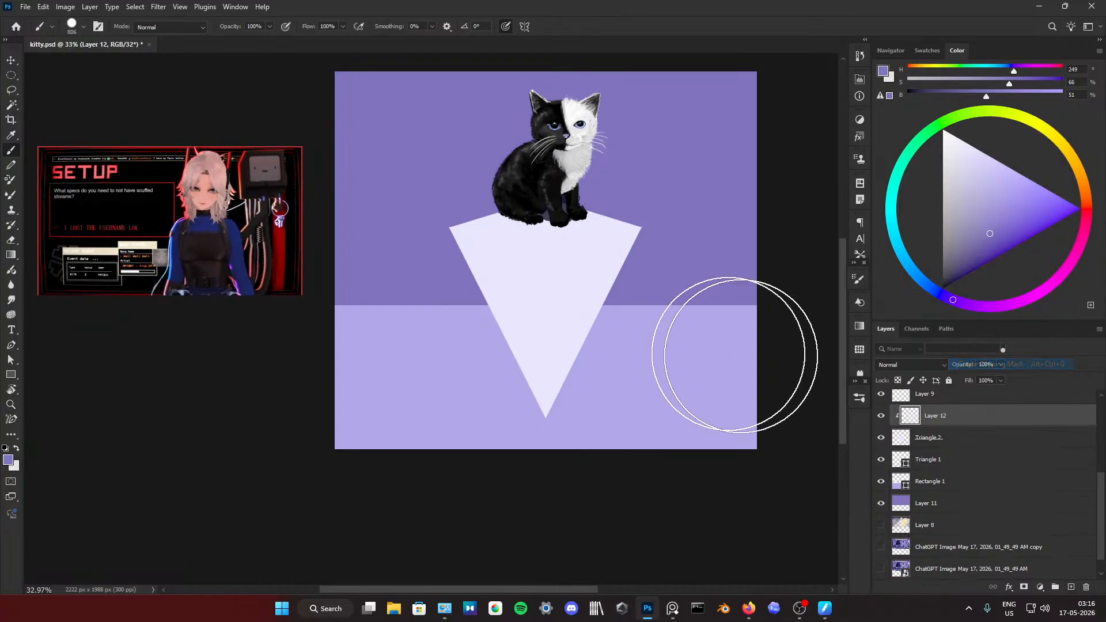
# Step: Try covering the pedestal's front face in solid violet, reducing the brush size to 533 px, and undo the strokes
pyautogui.moveTo(735, 353)
pyautogui.mouseDown()
pyautogui.moveTo(585, 272)
pyautogui.moveTo(557, 355)
pyautogui.mouseUp()
pyautogui.hotkey('ctrl', 'z')
pyautogui.moveTo(639, 318); pyautogui.dragTo(613, 317)
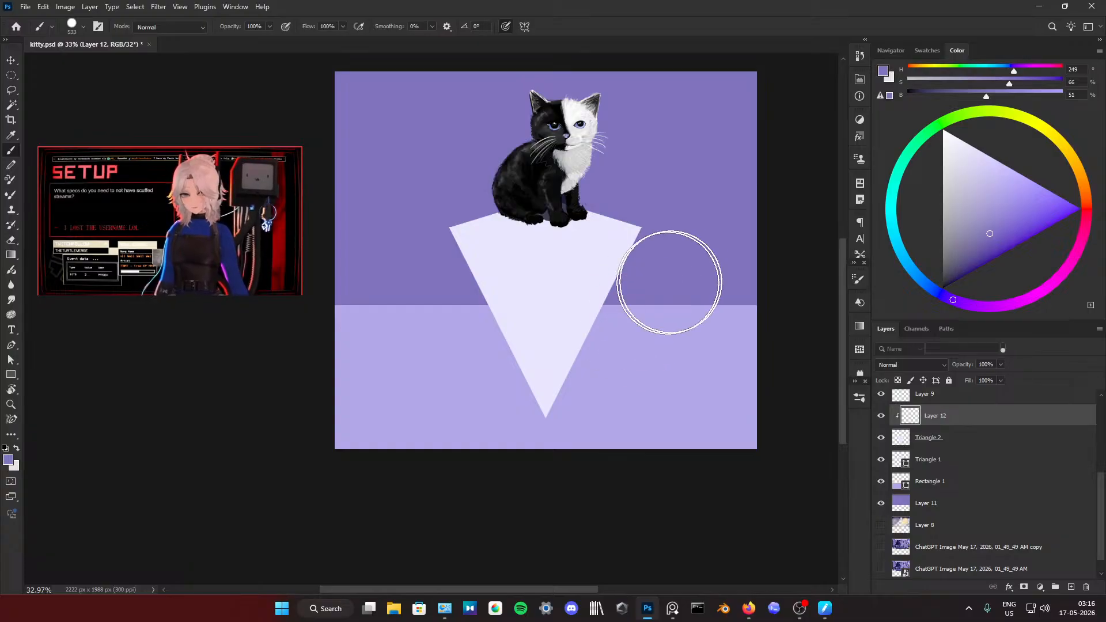
pyautogui.moveTo(669, 280)
pyautogui.mouseDown()
pyautogui.moveTo(727, 270)
pyautogui.moveTo(578, 269)
pyautogui.moveTo(369, 342)
pyautogui.moveTo(582, 420)
pyautogui.mouseUp()
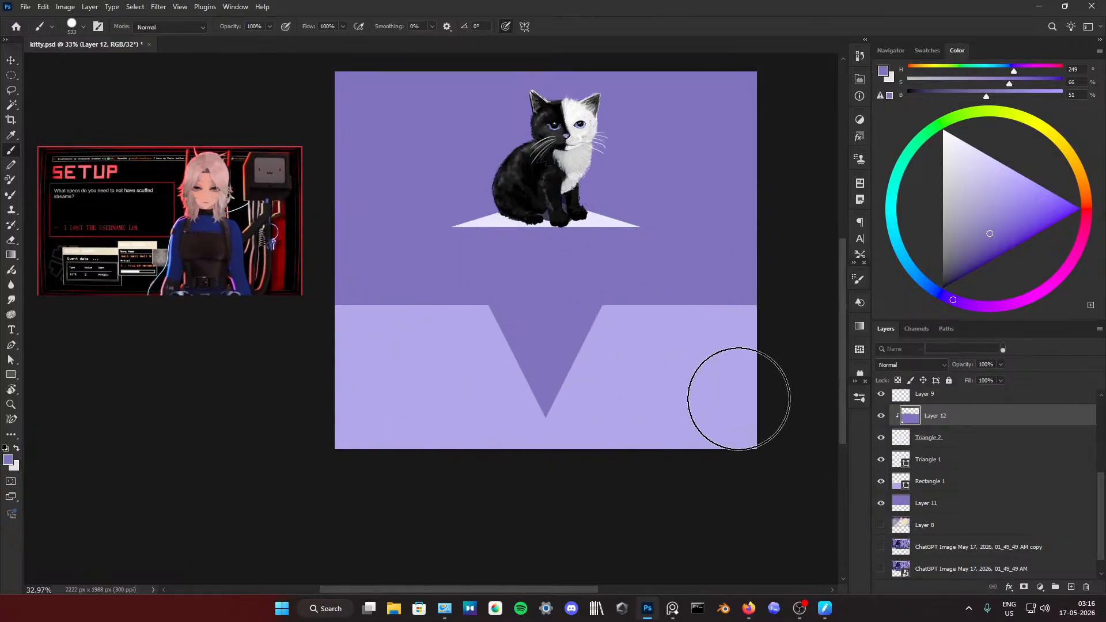
pyautogui.hotkey('ctrl', 'z')
pyautogui.moveTo(612, 351)
pyautogui.mouseDown()
pyautogui.moveTo(454, 357)
pyautogui.moveTo(708, 367)
pyautogui.moveTo(442, 375)
pyautogui.mouseUp()
pyautogui.hotkey('ctrl', 'z')
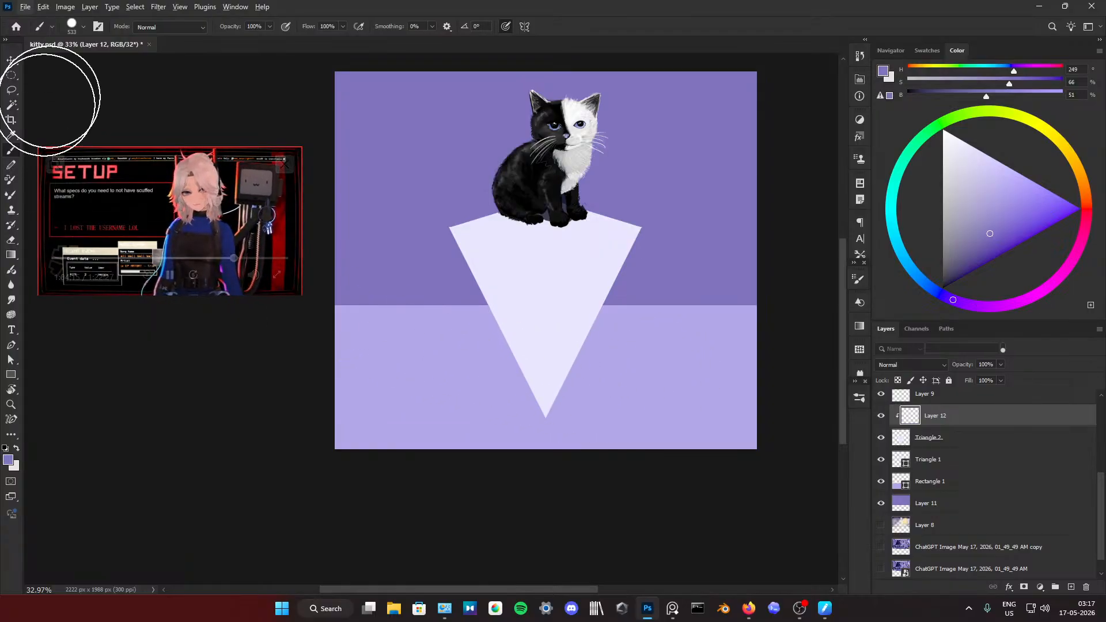
# Step: Set the brush opacity to 35% and paint translucent violet and lavender tones over the pedestal's front face on Layer 12
pyautogui.moveTo(220, 27); pyautogui.dragTo(210, 33)
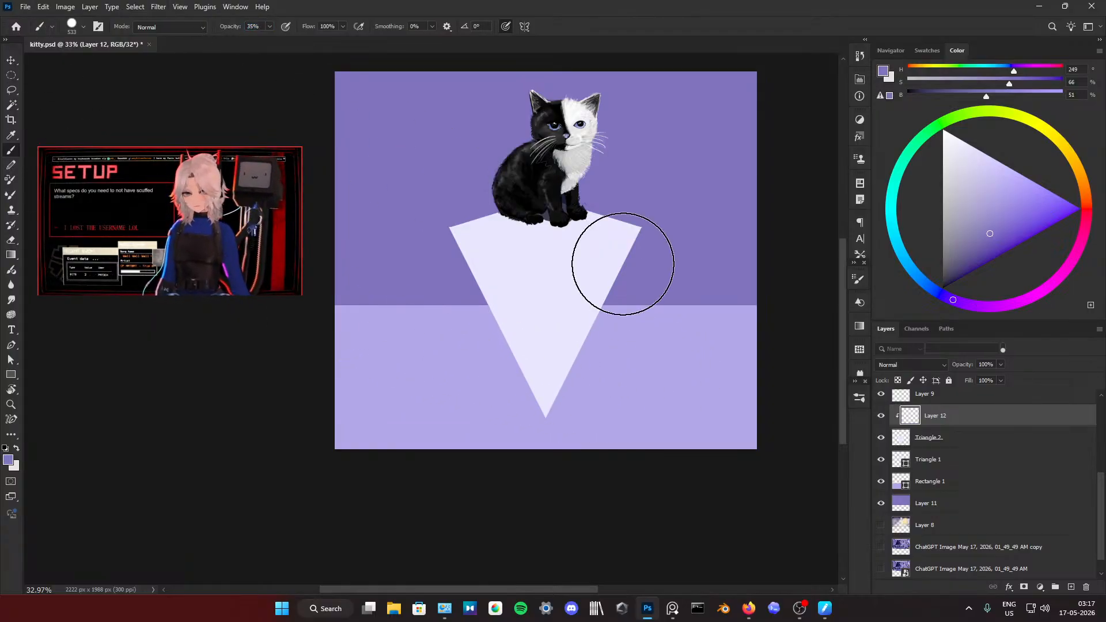
pyautogui.moveTo(563, 271); pyautogui.dragTo(607, 295)
pyautogui.moveTo(499, 439)
pyautogui.mouseDown()
pyautogui.moveTo(458, 388)
pyautogui.moveTo(466, 321)
pyautogui.moveTo(574, 224)
pyautogui.mouseUp()
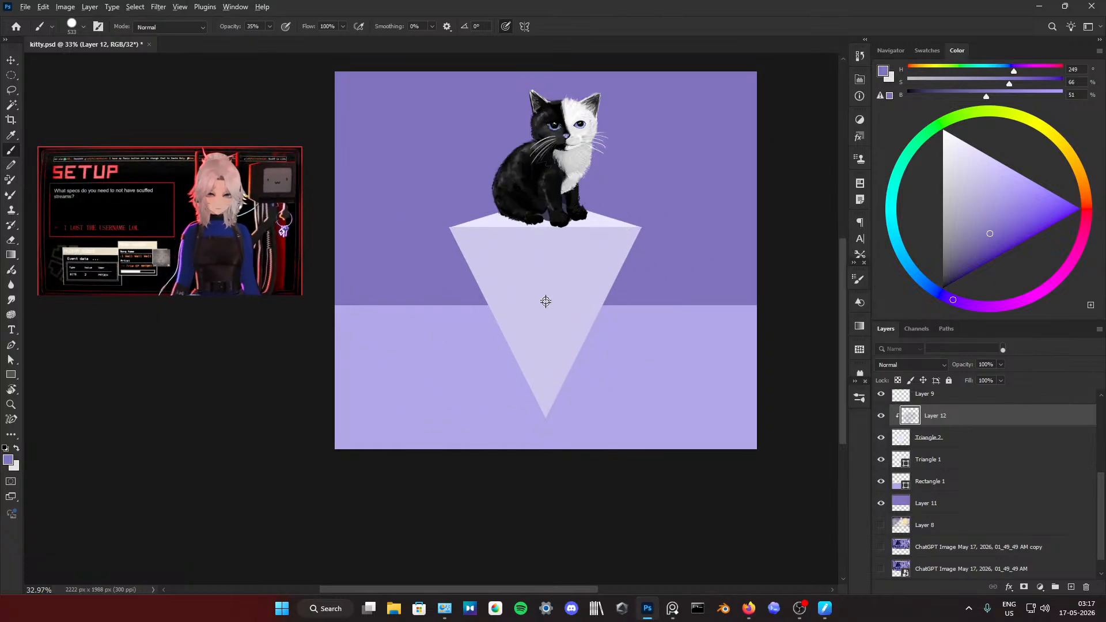
pyautogui.moveTo(441, 299)
pyautogui.mouseDown()
pyautogui.moveTo(451, 286)
pyautogui.moveTo(464, 363)
pyautogui.moveTo(441, 422)
pyautogui.mouseUp()
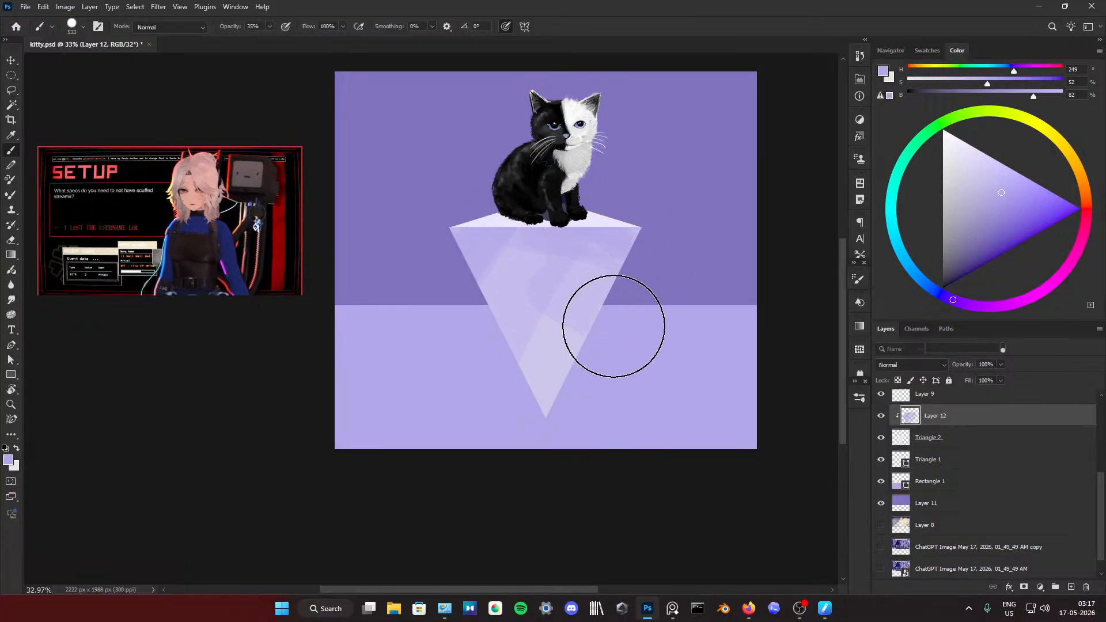
pyautogui.moveTo(528, 330); pyautogui.dragTo(532, 322)
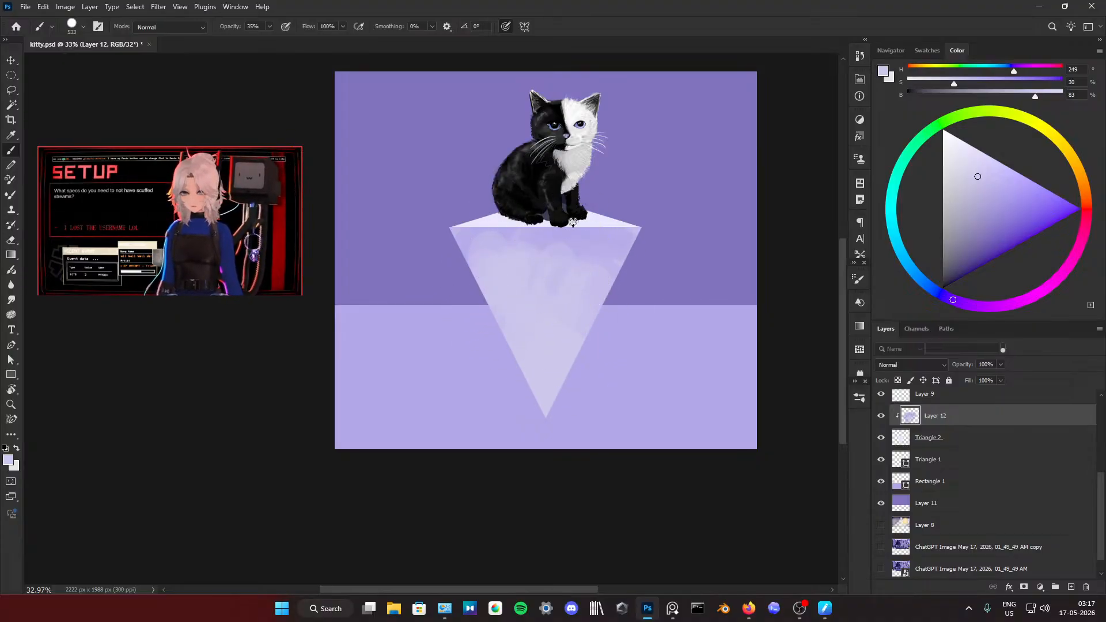
# Step: Sample the backdrop's violet and darken the pedestal's front face and lower tip, blending with sampled mid-tone violet strokes
pyautogui.keyDown('alt'); pyautogui.click(617, 191); pyautogui.keyUp('alt')
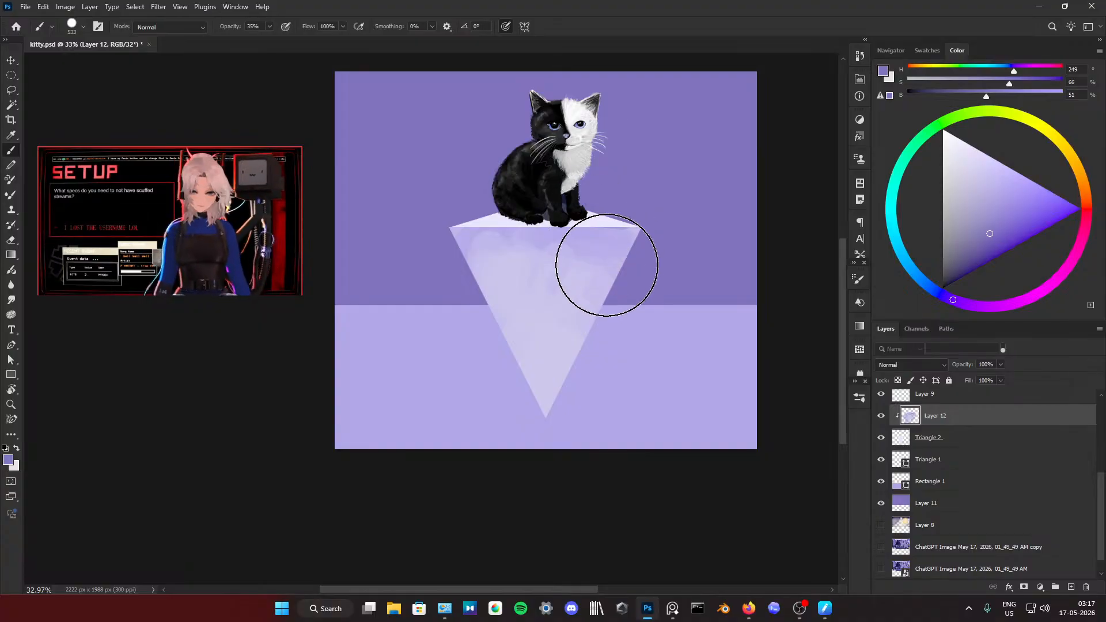
pyautogui.moveTo(606, 265)
pyautogui.mouseDown()
pyautogui.moveTo(609, 236)
pyautogui.moveTo(565, 219)
pyautogui.moveTo(613, 260)
pyautogui.mouseUp()
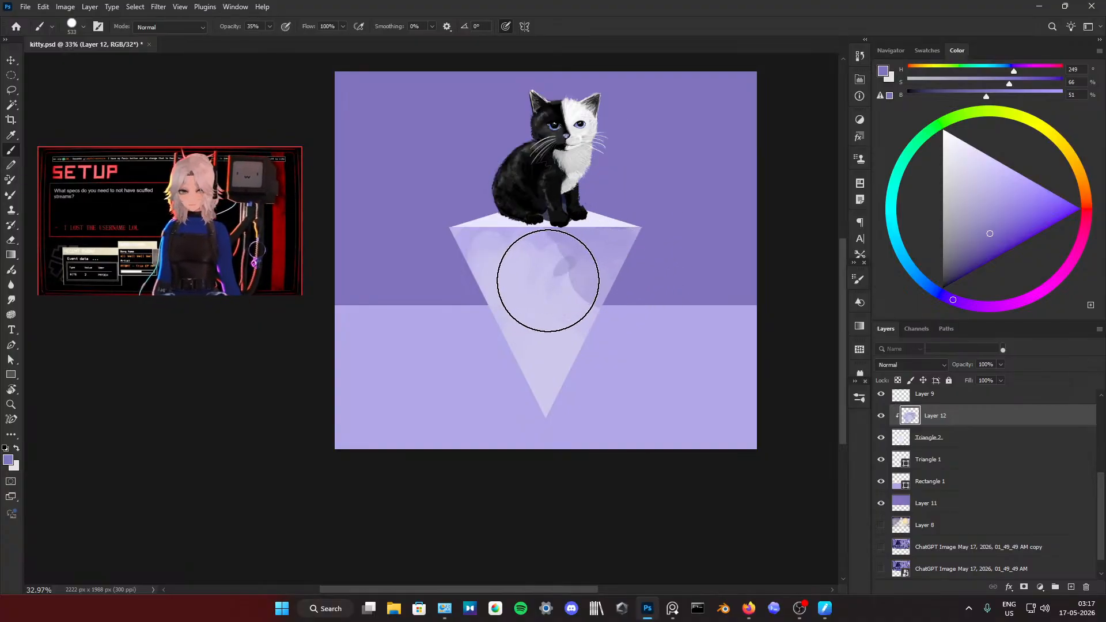
pyautogui.keyDown('alt'); pyautogui.click(512, 285); pyautogui.keyUp('alt')
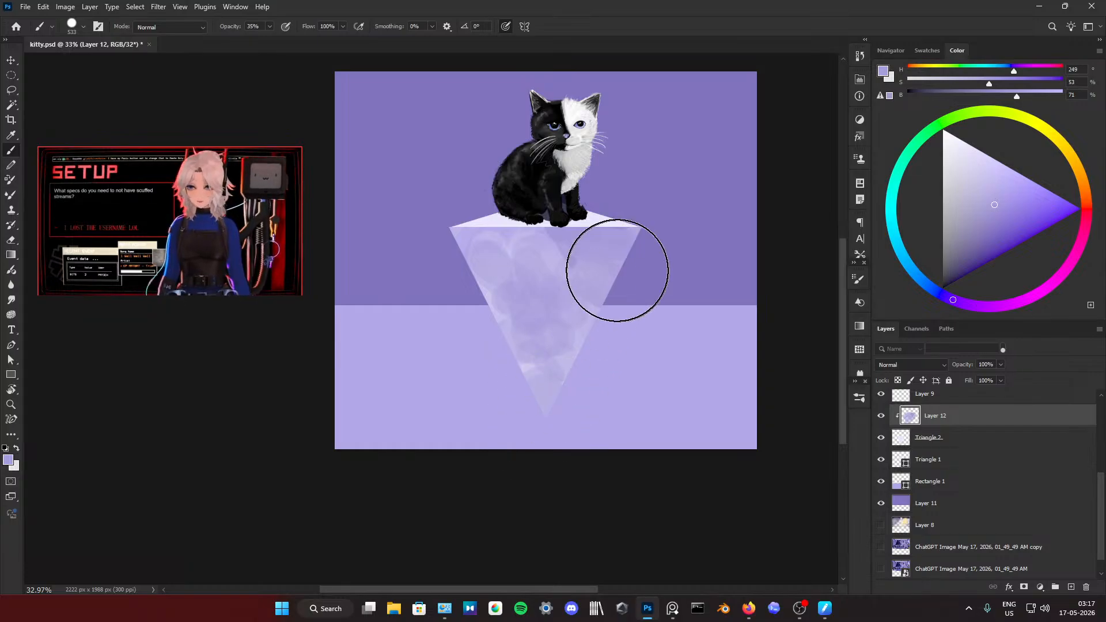
pyautogui.moveTo(544, 392)
pyautogui.mouseDown()
pyautogui.moveTo(511, 324)
pyautogui.moveTo(547, 312)
pyautogui.moveTo(572, 341)
pyautogui.moveTo(546, 380)
pyautogui.moveTo(540, 341)
pyautogui.moveTo(571, 328)
pyautogui.moveTo(519, 313)
pyautogui.moveTo(507, 254)
pyautogui.moveTo(546, 239)
pyautogui.mouseUp()
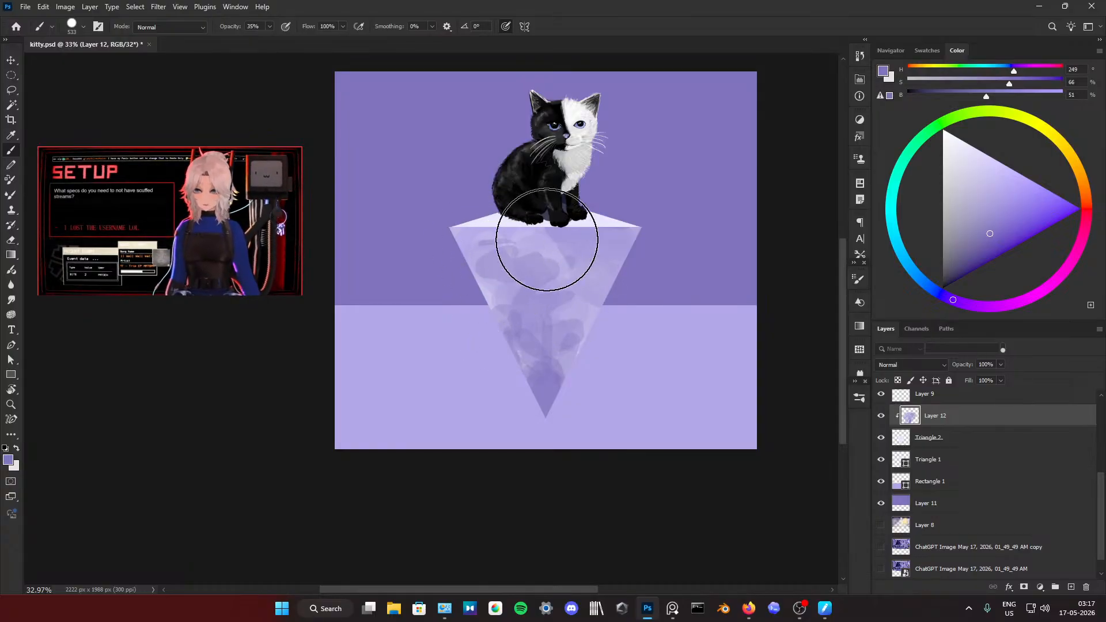
pyautogui.keyDown('alt'); pyautogui.click(539, 242); pyautogui.keyUp('alt')
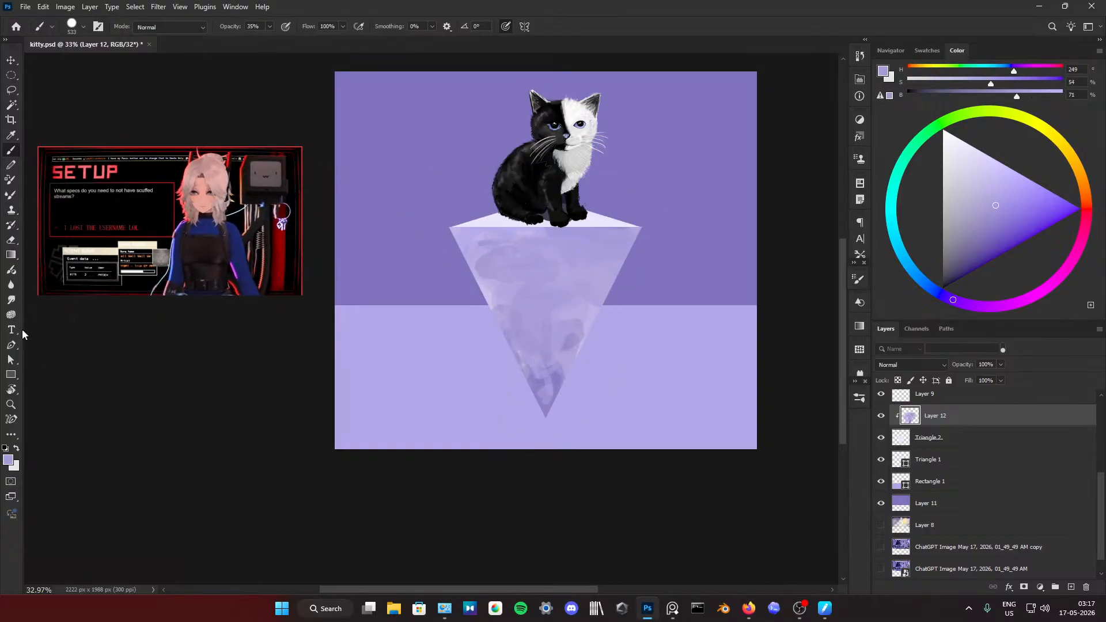
# Step: Smudge the pedestal front's brush marks with a brush up to 1067 px, deepening the lower part with backdrop violet at 8% brush opacity
pyautogui.click(11, 299)
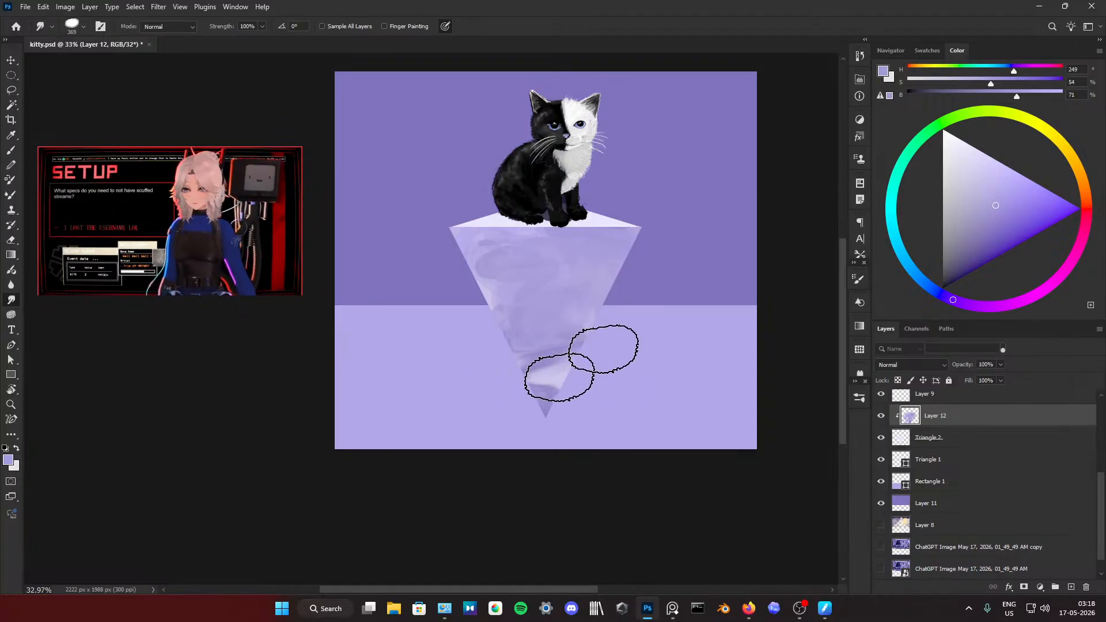
pyautogui.moveTo(535, 349); pyautogui.dragTo(600, 363)
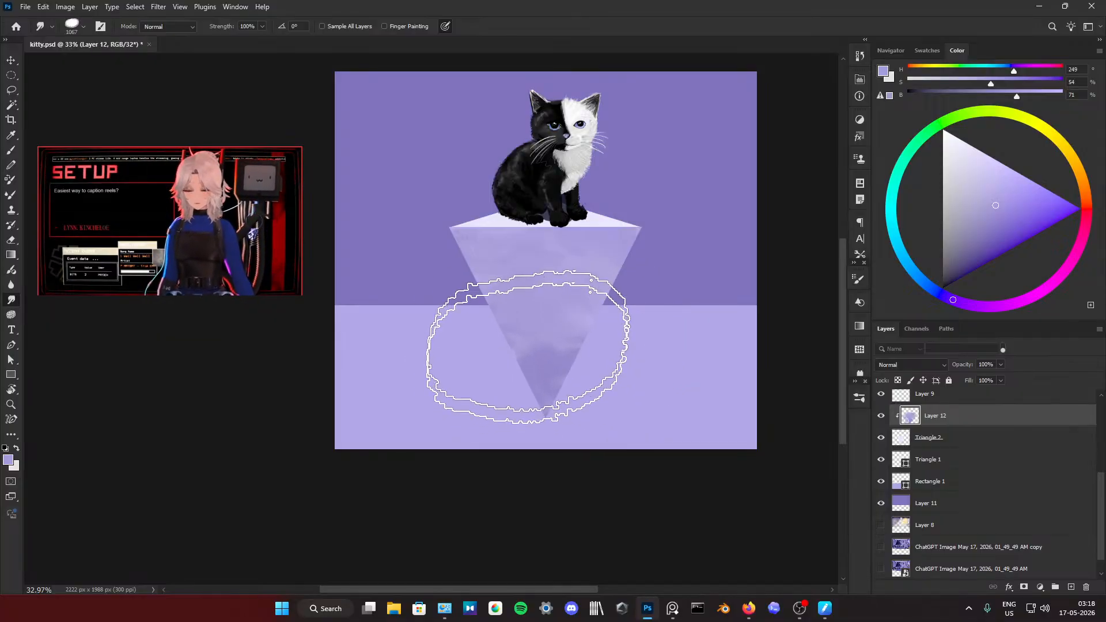
pyautogui.press('b')
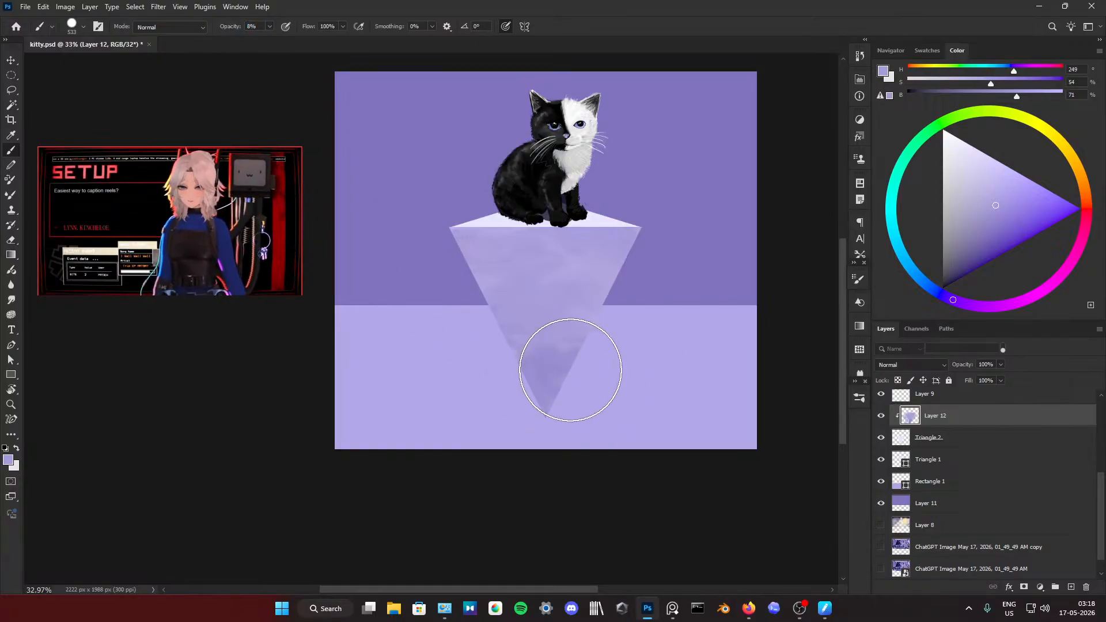
pyautogui.keyDown('alt'); pyautogui.click(627, 288); pyautogui.keyUp('alt')
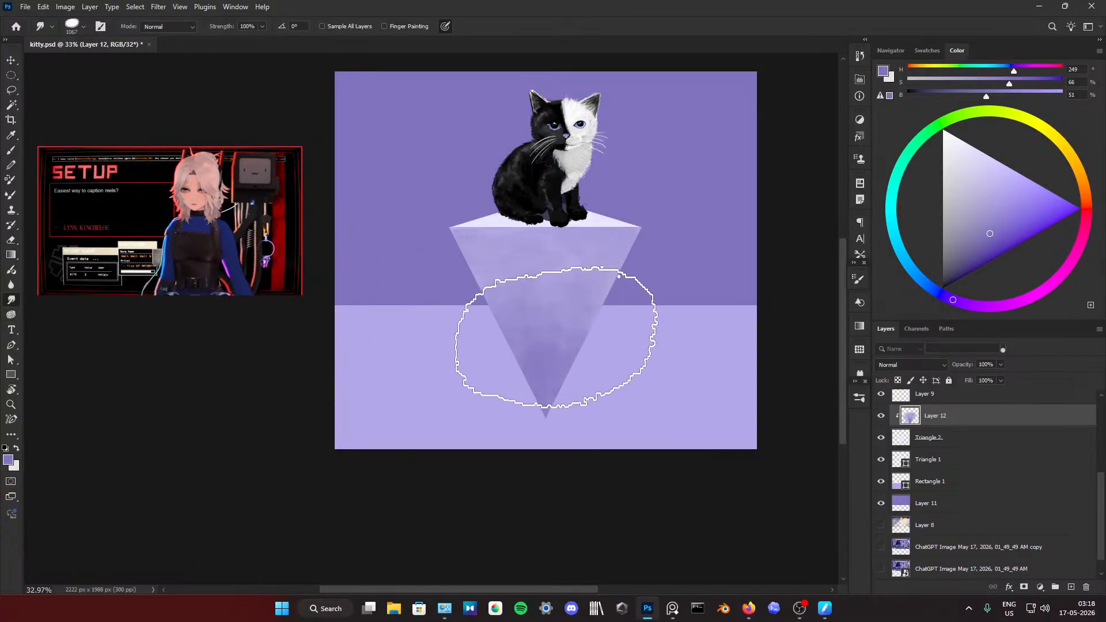
# Step: Smudge the pedestal's front face, switching the Smudge tool to the soft round tip at about 358 px
pyautogui.moveTo(550, 333)
pyautogui.mouseDown()
pyautogui.moveTo(554, 352)
pyautogui.moveTo(576, 351)
pyautogui.moveTo(522, 350)
pyautogui.mouseUp()
pyautogui.click(858, 280)
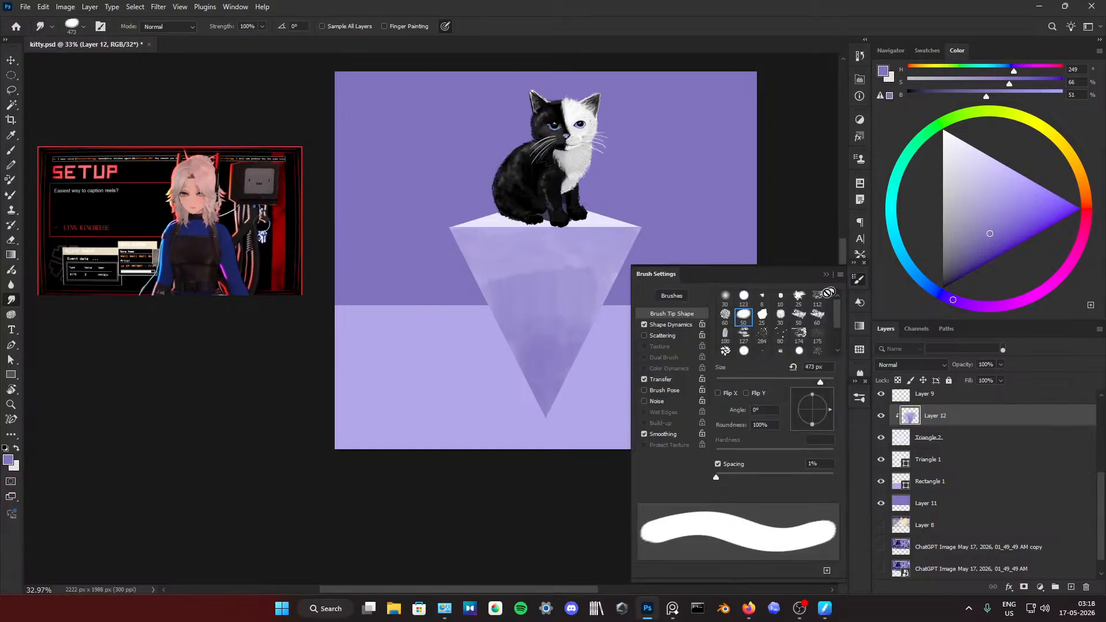
pyautogui.click(728, 298)
pyautogui.click(826, 275)
pyautogui.moveTo(530, 366); pyautogui.dragTo(562, 366)
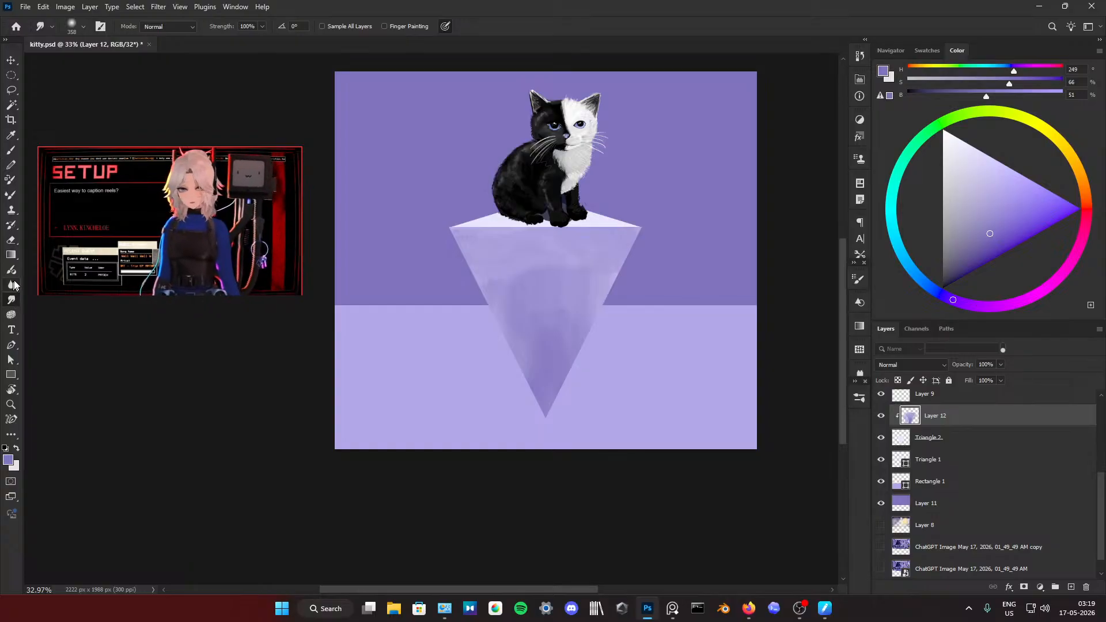
# Step: Blend the remaining brush marks on the pedestal's front with Smudge strokes down to 212 px, undoing one unwanted stroke
pyautogui.moveTo(125, 227); pyautogui.dragTo(227, 312)
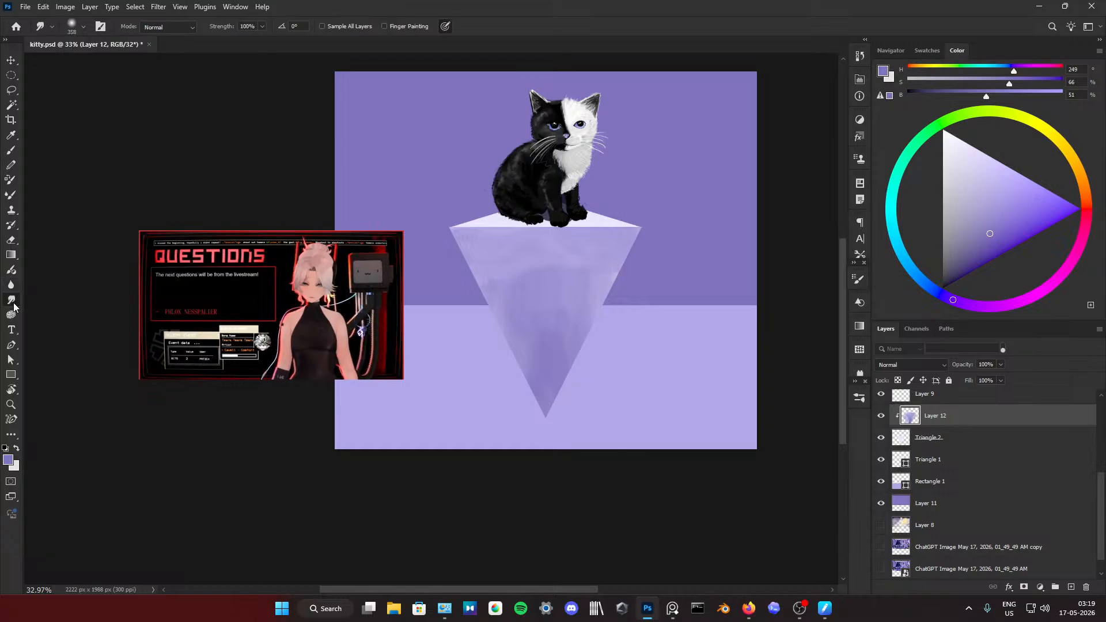
pyautogui.moveTo(226, 312); pyautogui.dragTo(190, 215)
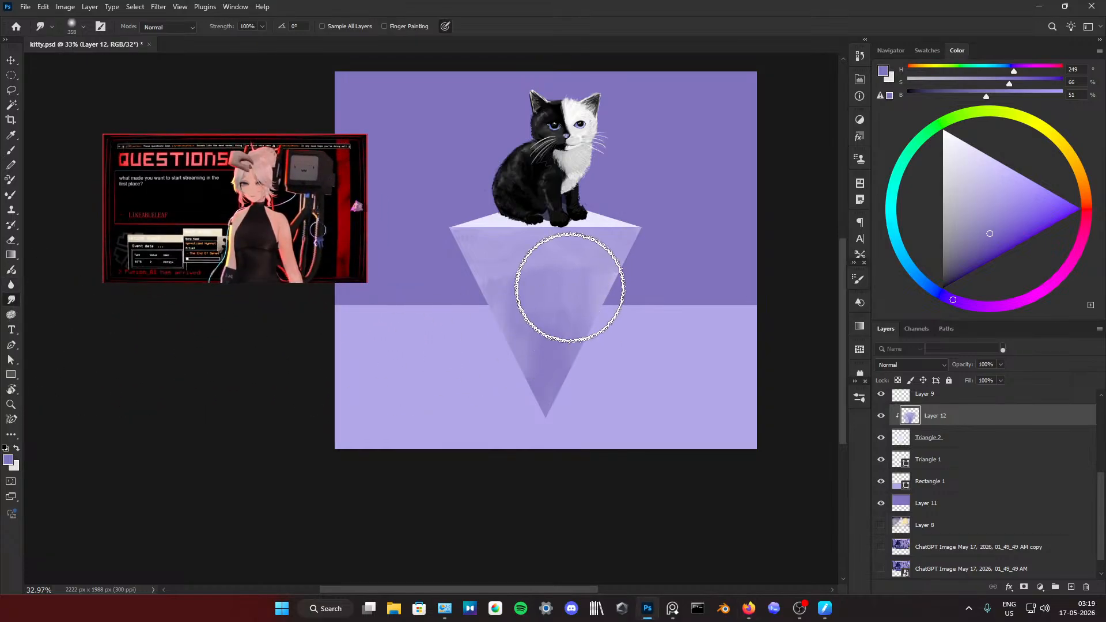
pyautogui.moveTo(570, 287)
pyautogui.mouseDown()
pyautogui.moveTo(602, 271)
pyautogui.moveTo(638, 285)
pyautogui.moveTo(644, 300)
pyautogui.moveTo(510, 272)
pyautogui.moveTo(528, 277)
pyautogui.moveTo(432, 297)
pyautogui.moveTo(458, 327)
pyautogui.moveTo(540, 359)
pyautogui.moveTo(527, 381)
pyautogui.moveTo(462, 390)
pyautogui.moveTo(543, 360)
pyautogui.moveTo(518, 436)
pyautogui.moveTo(529, 418)
pyautogui.moveTo(406, 444)
pyautogui.moveTo(507, 360)
pyautogui.moveTo(538, 419)
pyautogui.moveTo(550, 371)
pyautogui.moveTo(551, 400)
pyautogui.mouseUp()
pyautogui.hotkey('ctrl', 'z')
pyautogui.moveTo(617, 324); pyautogui.dragTo(599, 330)
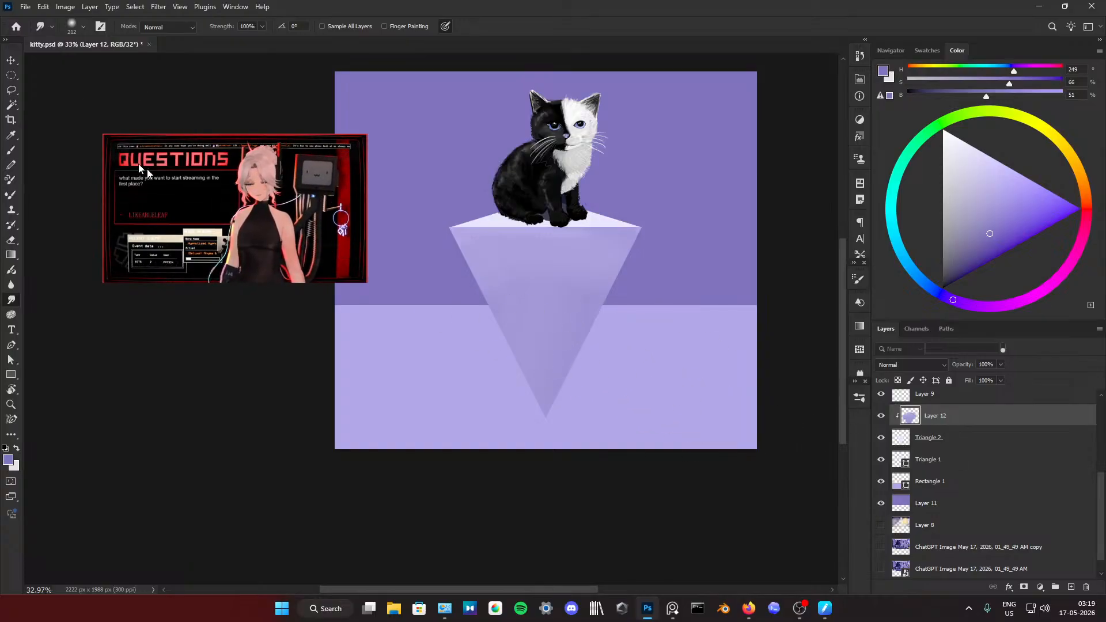
# Step: Switch to a soft round Brush at 645 px and 8% opacity and shade the pedestal's lower part with deep violet
pyautogui.press('b')
pyautogui.click(856, 279)
pyautogui.click(726, 298)
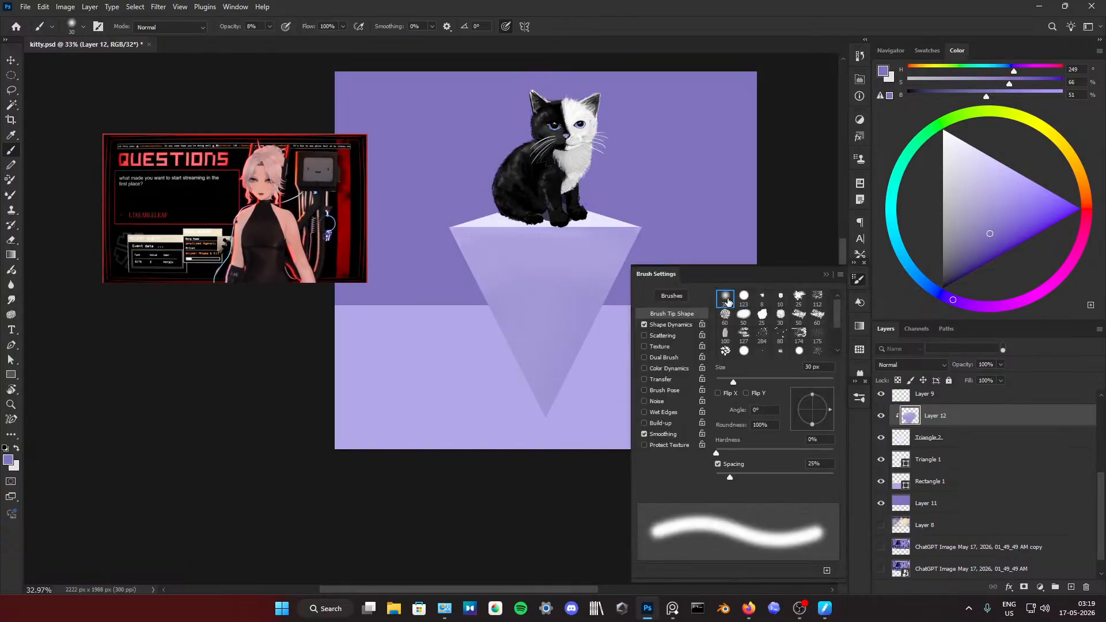
pyautogui.click(828, 275)
pyautogui.moveTo(548, 371); pyautogui.dragTo(600, 366)
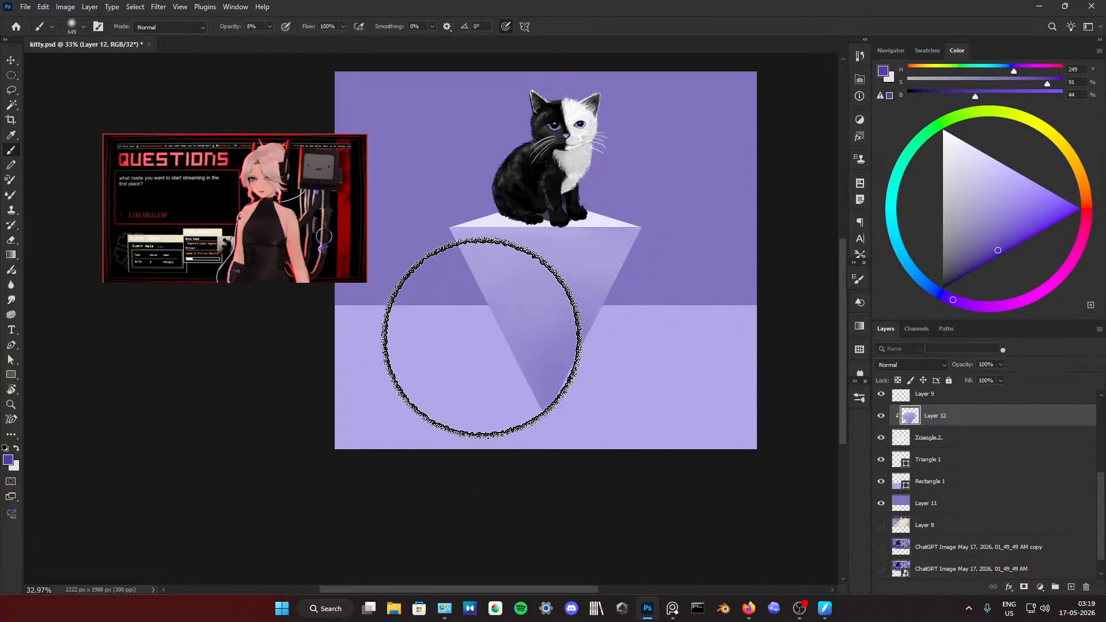
# Step: Sample lavender and the pale tone of the pedestal's top and lighten the upper part of its front face
pyautogui.keyDown('alt'); pyautogui.click(594, 254); pyautogui.keyUp('alt')
pyautogui.moveTo(541, 244); pyautogui.dragTo(610, 235)
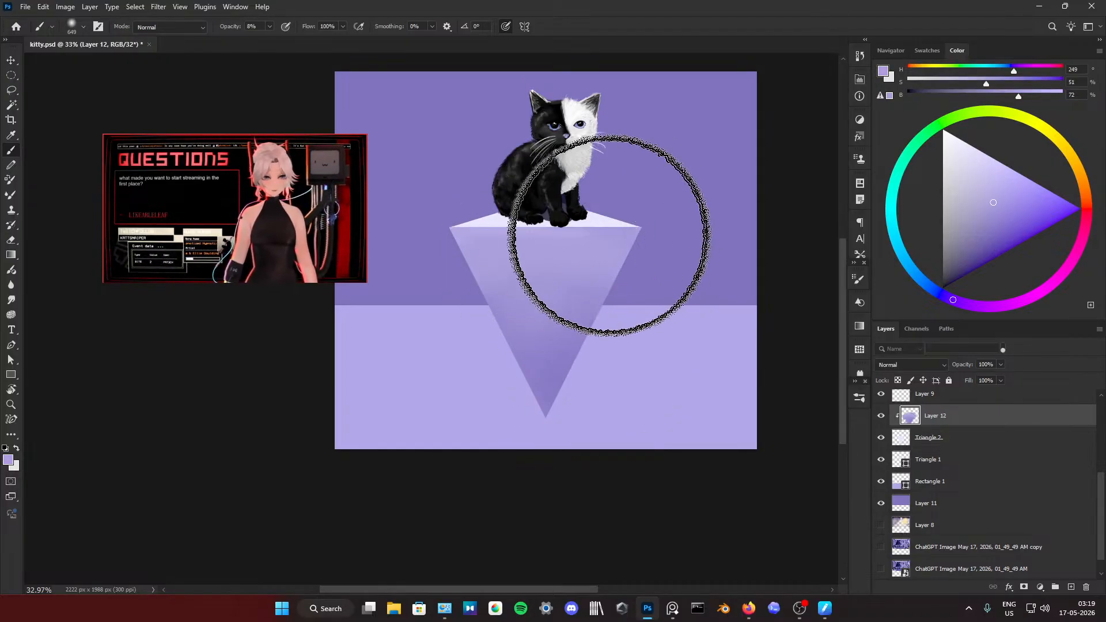
pyautogui.keyDown('alt'); pyautogui.click(590, 221); pyautogui.keyUp('alt')
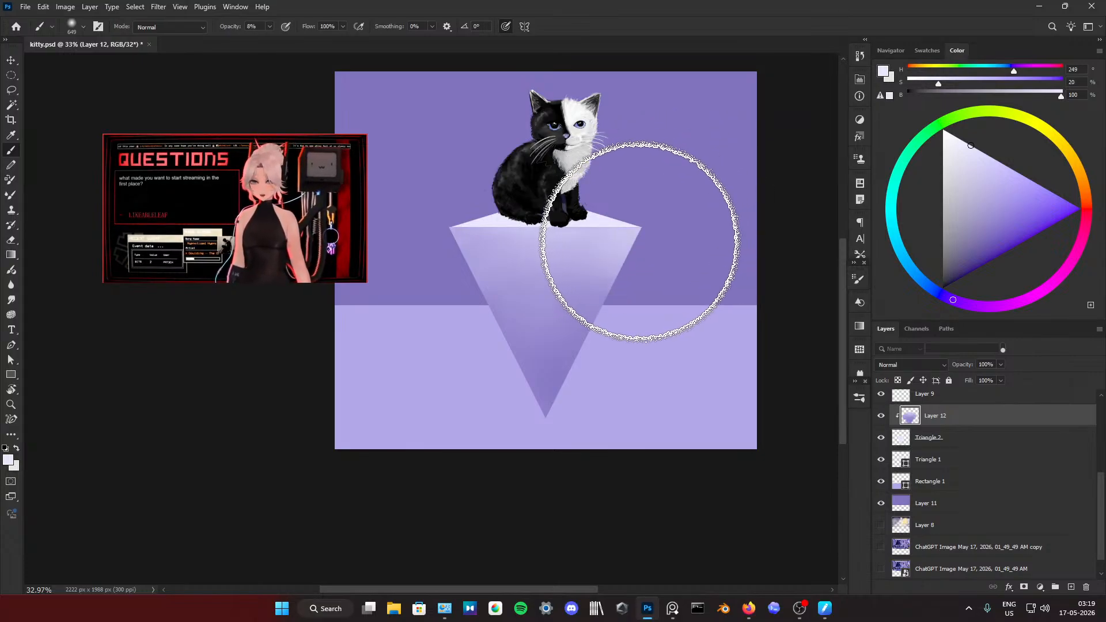
pyautogui.click(578, 241)
pyautogui.press('Return')
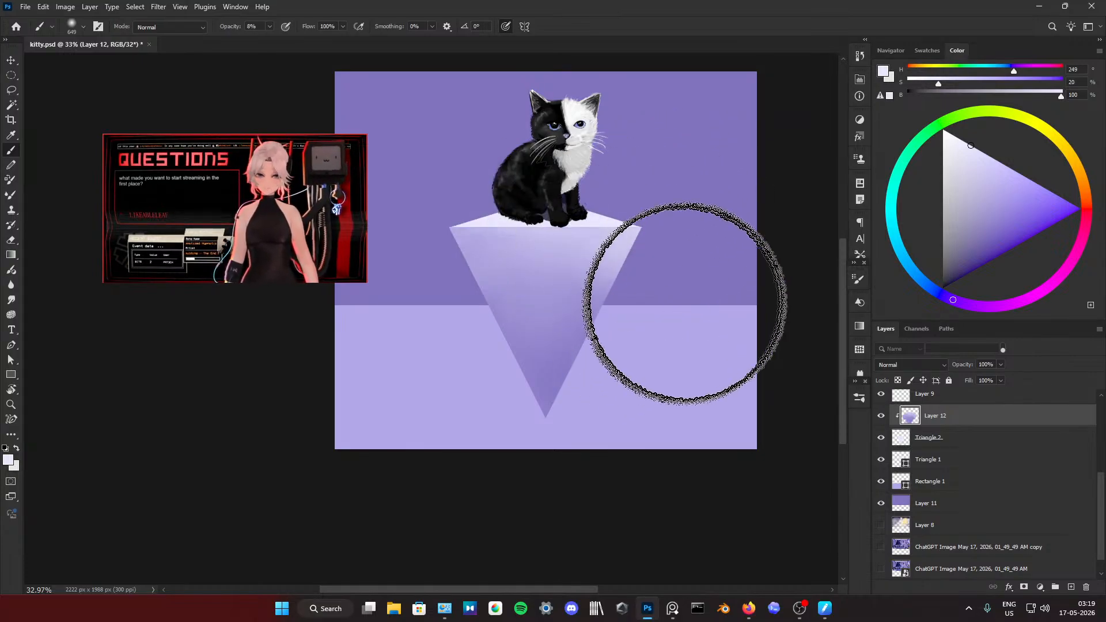
# Step: Pick deep violet and darken the pedestal front's lower tip and left edge, dismissing any error dialogs
pyautogui.moveTo(996, 248); pyautogui.dragTo(987, 255)
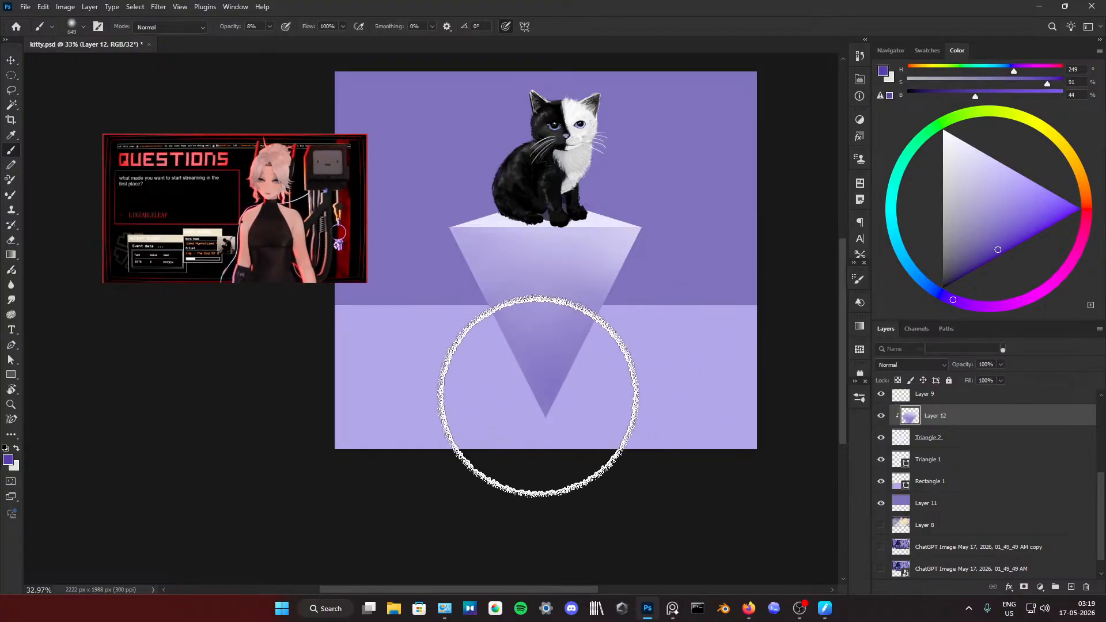
pyautogui.click(518, 374)
pyautogui.press('Return')
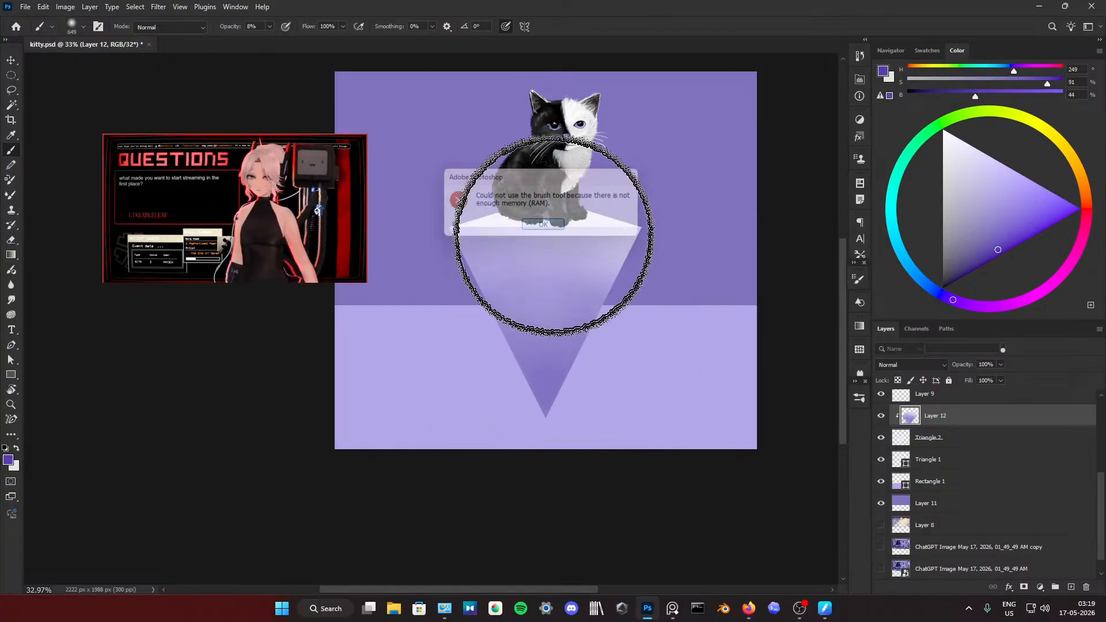
pyautogui.click(492, 317)
pyautogui.press('Return')
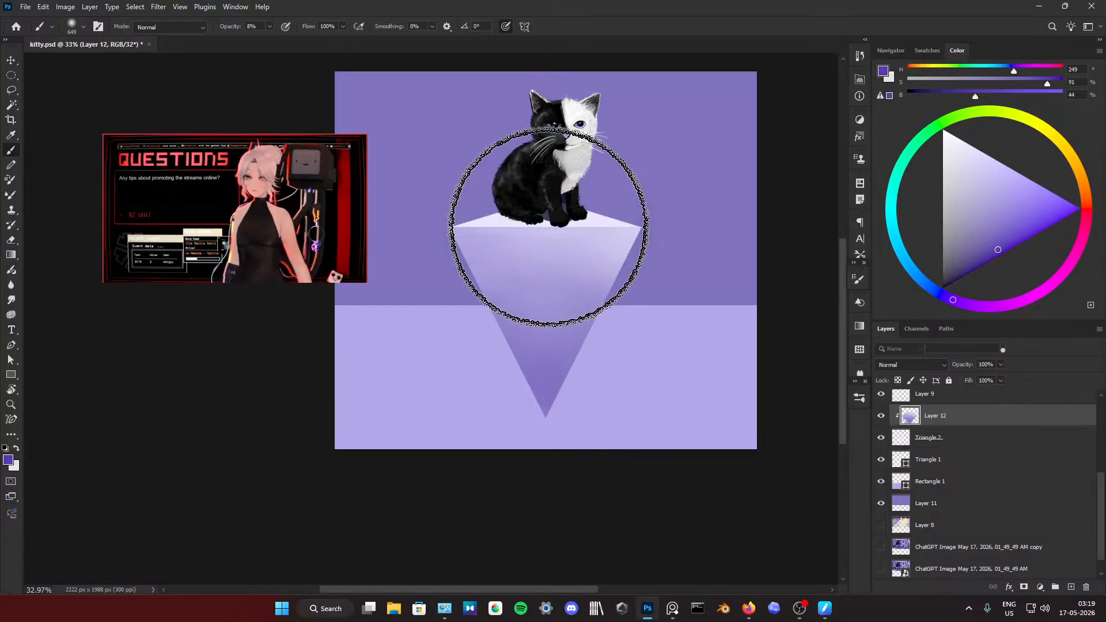
# Step: Darken the left side of the pedestal's front face with soft violet strokes and save the document
pyautogui.scroll(-3, 549, 248)
pyautogui.scroll(3, 526, 217)
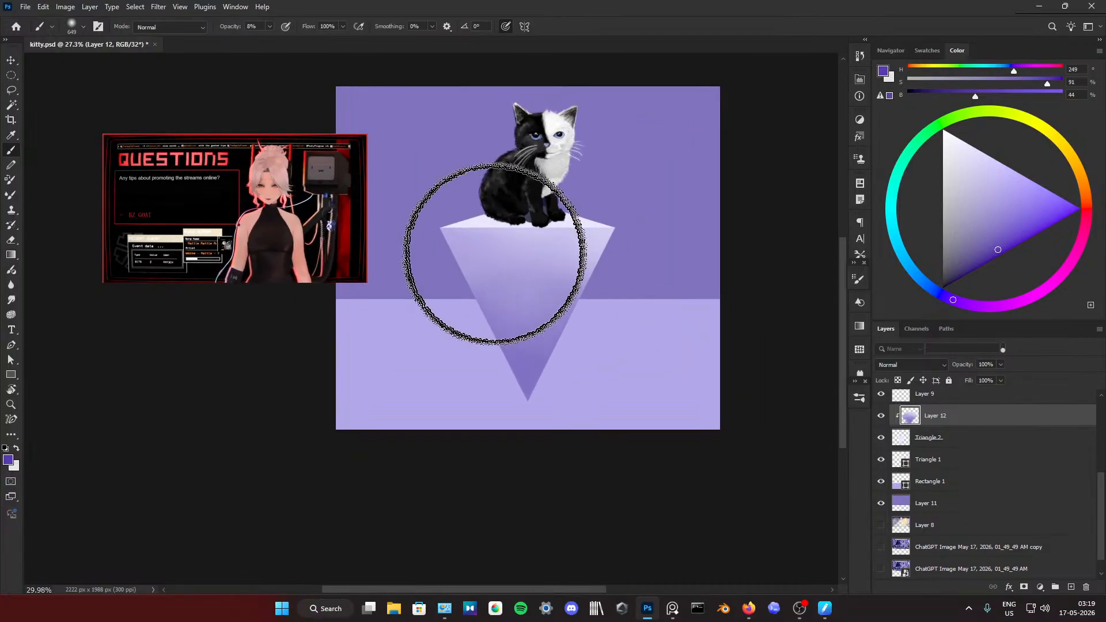
pyautogui.click(451, 266)
pyautogui.click(536, 228)
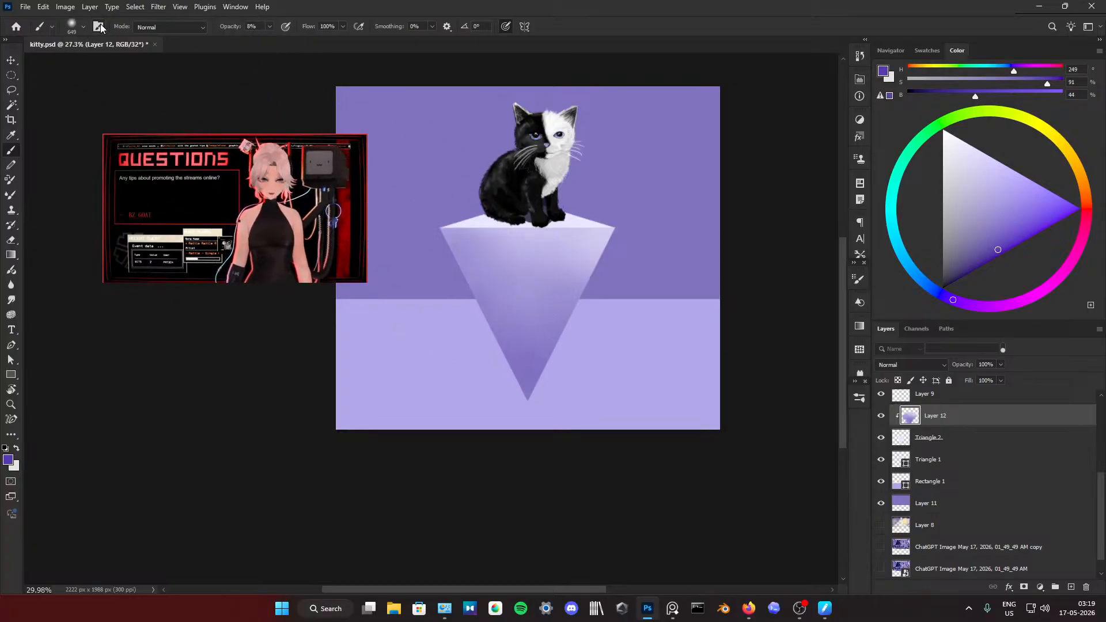
pyautogui.hotkey('ctrl', 's')
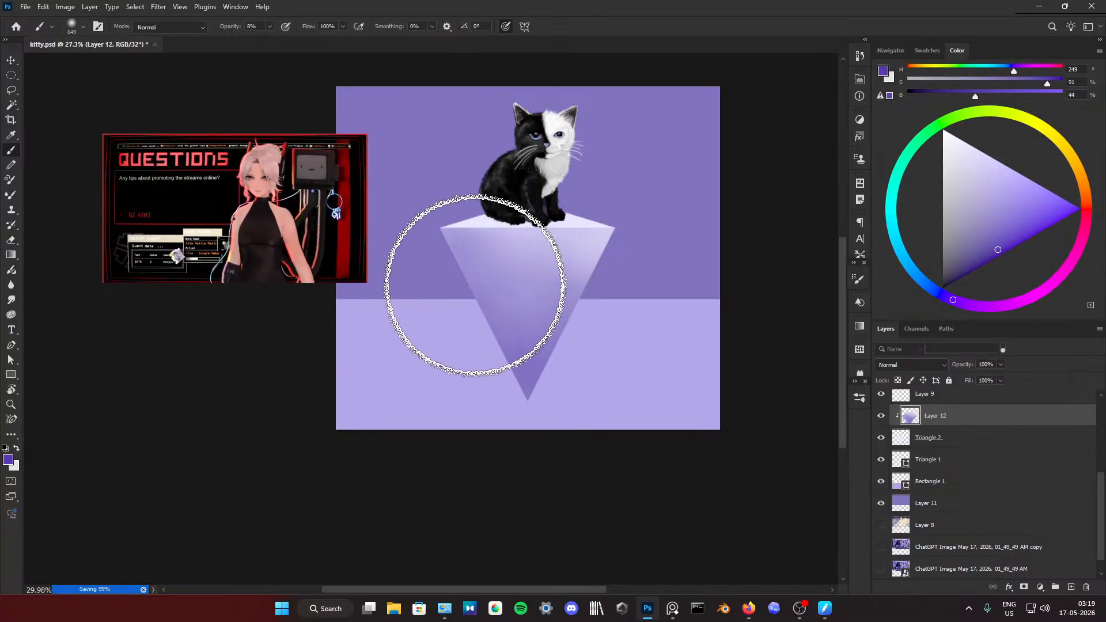
# Step: Refine the pedestal front's gradient by alternating sampled pale lavender on the upper right with mid violet on the lower left, varying the brush size
pyautogui.keyDown('alt'); pyautogui.click(591, 241); pyautogui.keyUp('alt')
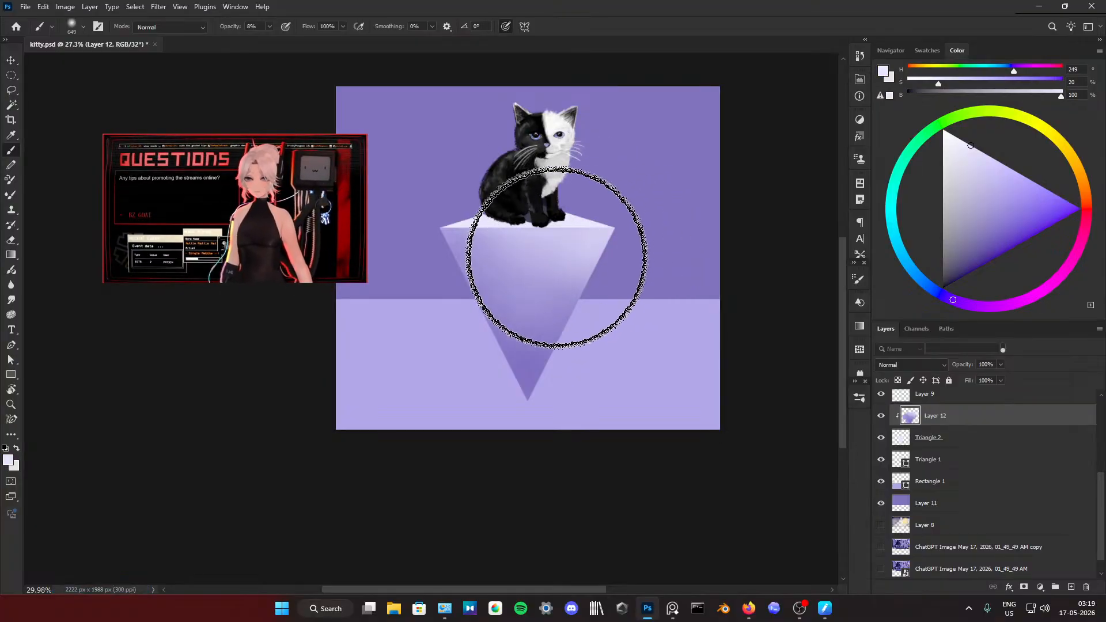
pyautogui.keyDown('alt'); pyautogui.click(537, 338); pyautogui.keyUp('alt')
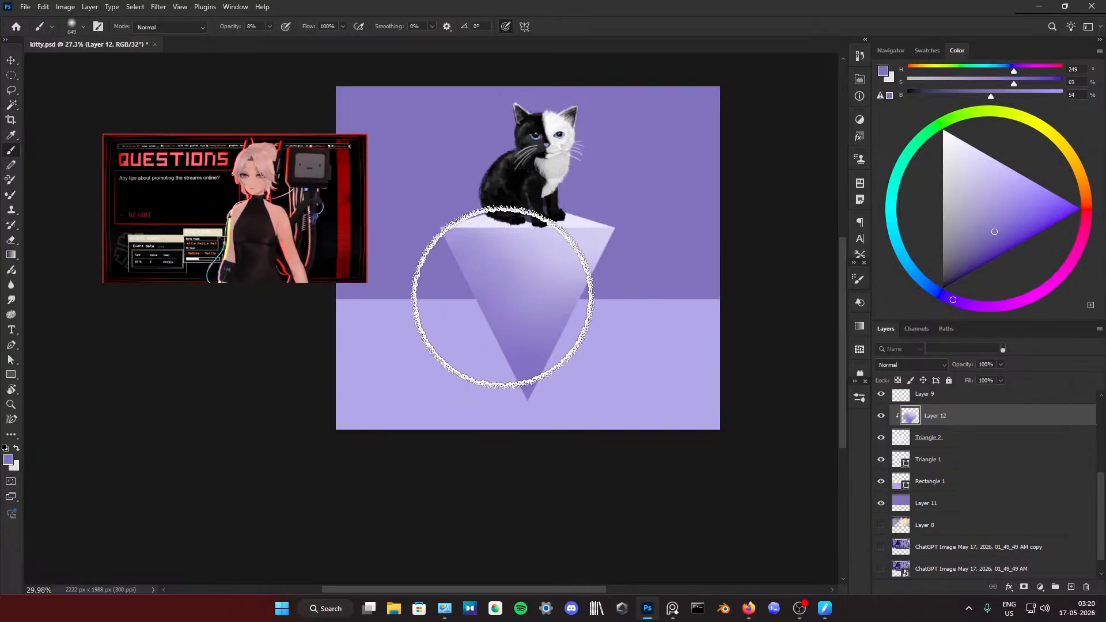
pyautogui.keyDown('alt'); pyautogui.click(567, 239); pyautogui.keyUp('alt')
pyautogui.moveTo(563, 270)
pyautogui.mouseDown()
pyautogui.moveTo(547, 303)
pyautogui.moveTo(565, 300)
pyautogui.moveTo(558, 271)
pyautogui.mouseUp()
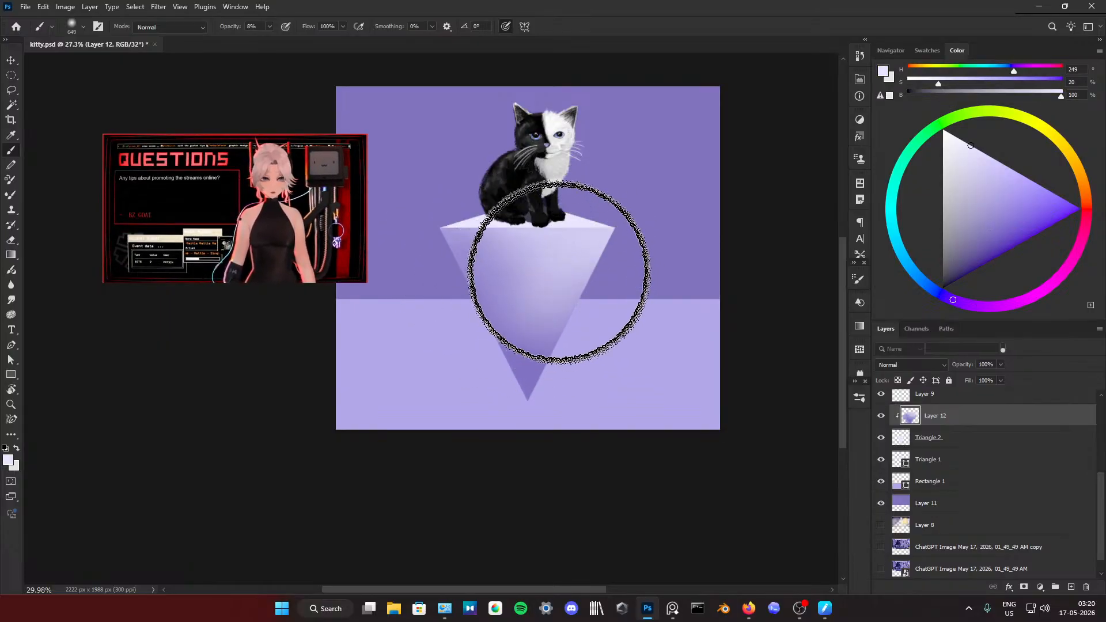
pyautogui.keyDown('alt'); pyautogui.click(530, 357); pyautogui.keyUp('alt')
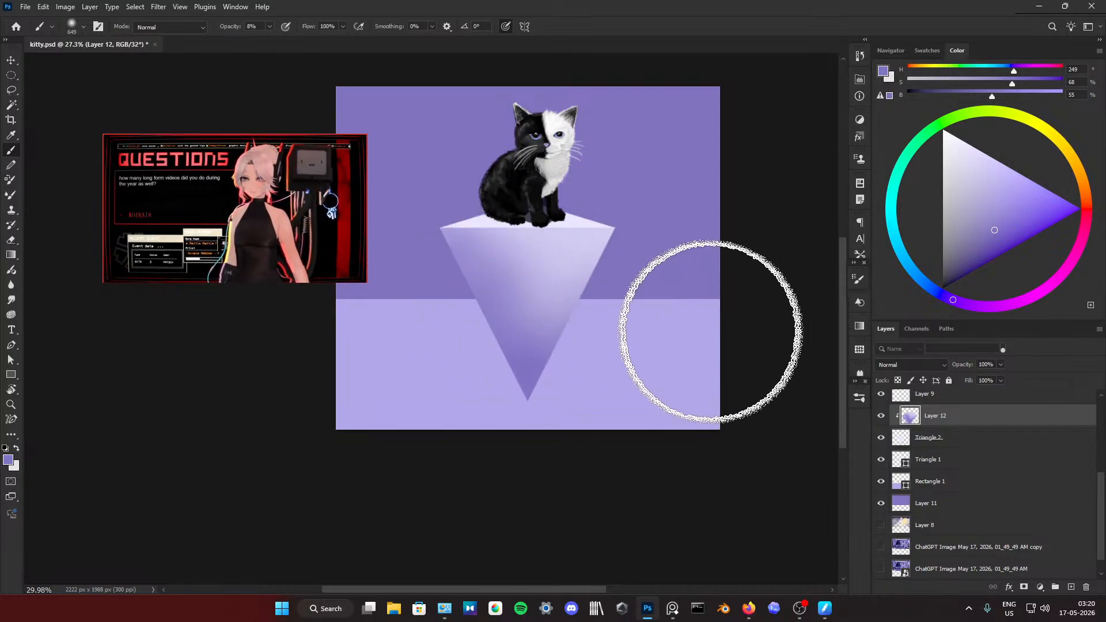
pyautogui.keyDown('alt'); pyautogui.click(540, 238); pyautogui.keyUp('alt')
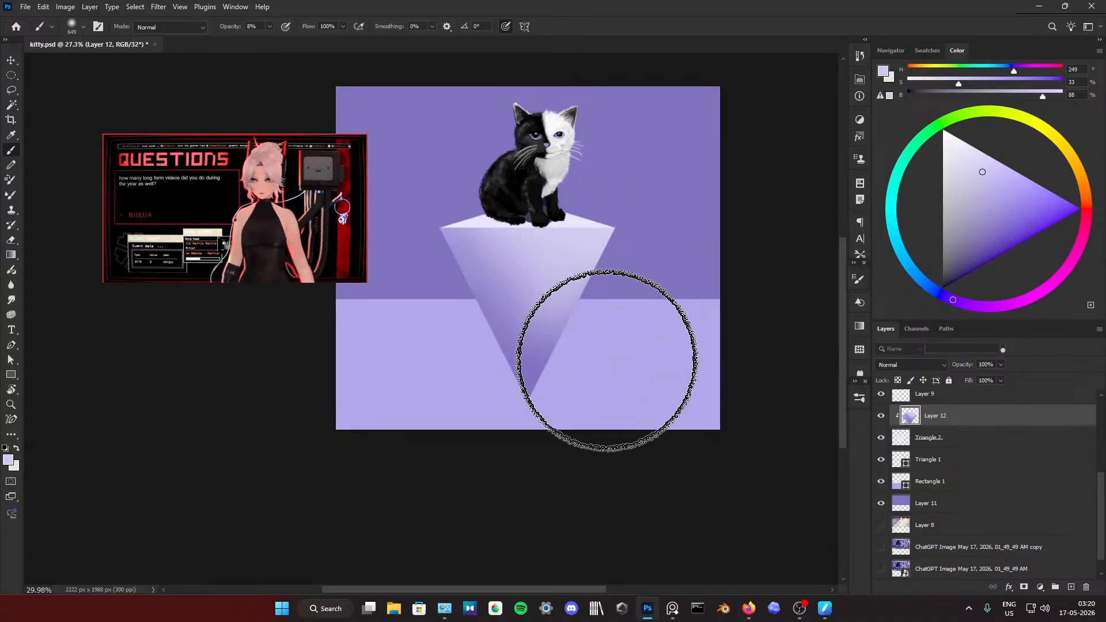
pyautogui.moveTo(621, 351); pyautogui.dragTo(591, 357)
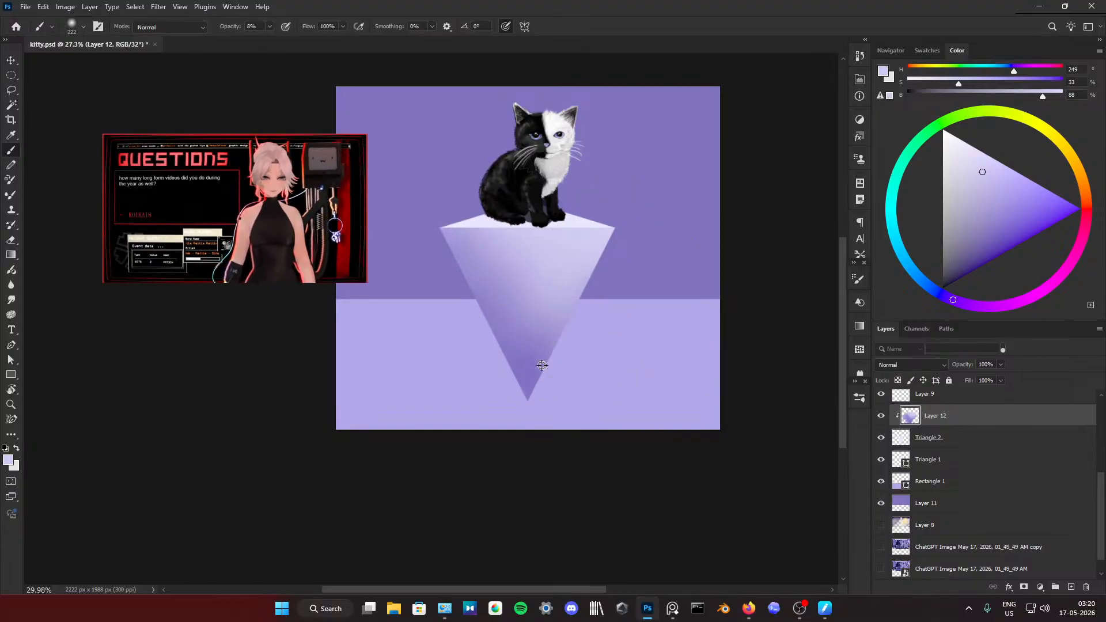
pyautogui.moveTo(522, 321); pyautogui.dragTo(550, 328)
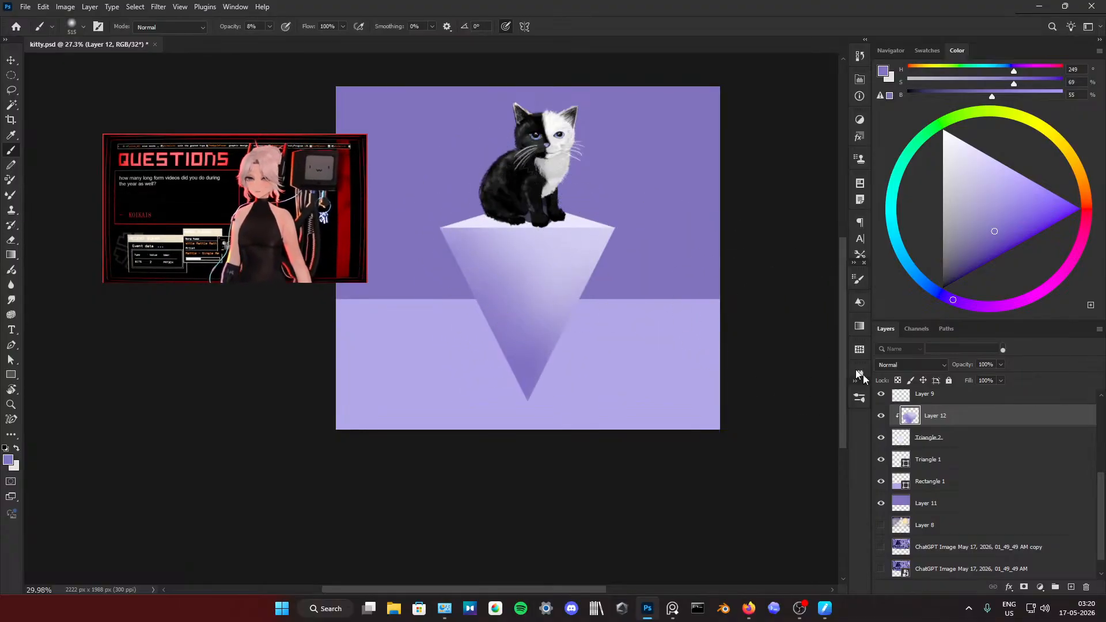
# Step: Add a new layer directly above Triangle 1 and clip it to that triangle
pyautogui.click(933, 460)
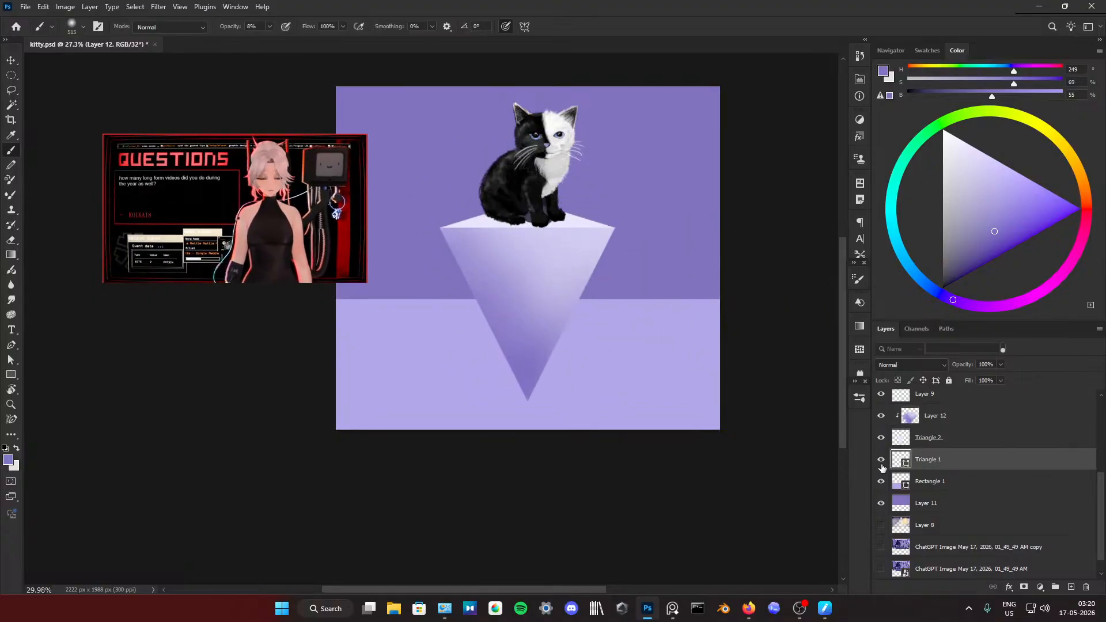
pyautogui.click(1063, 586)
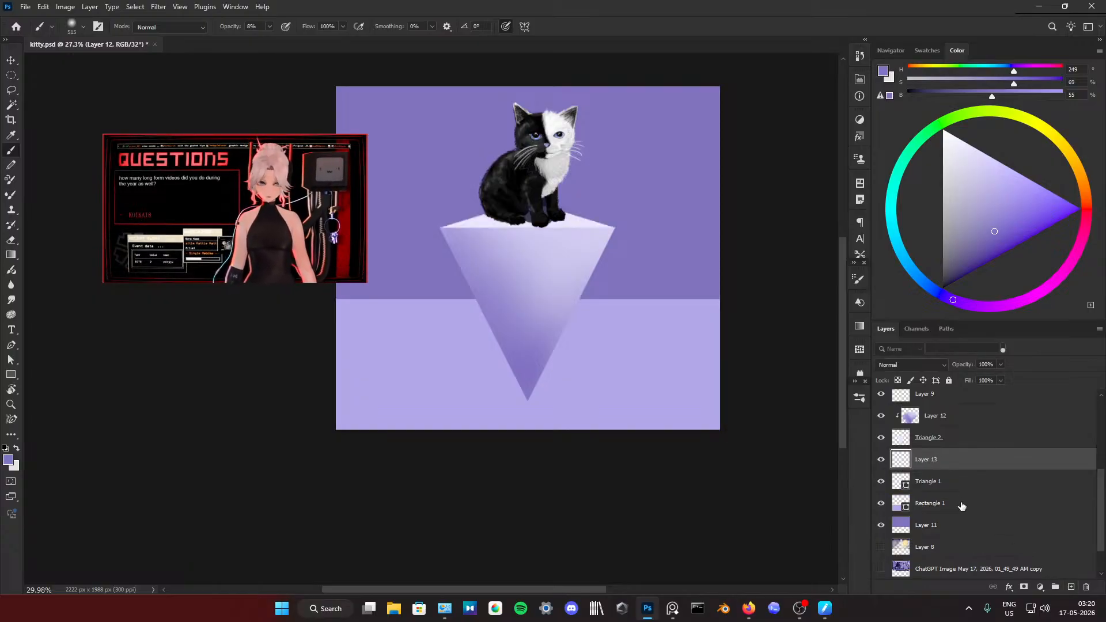
pyautogui.rightClick(942, 459)
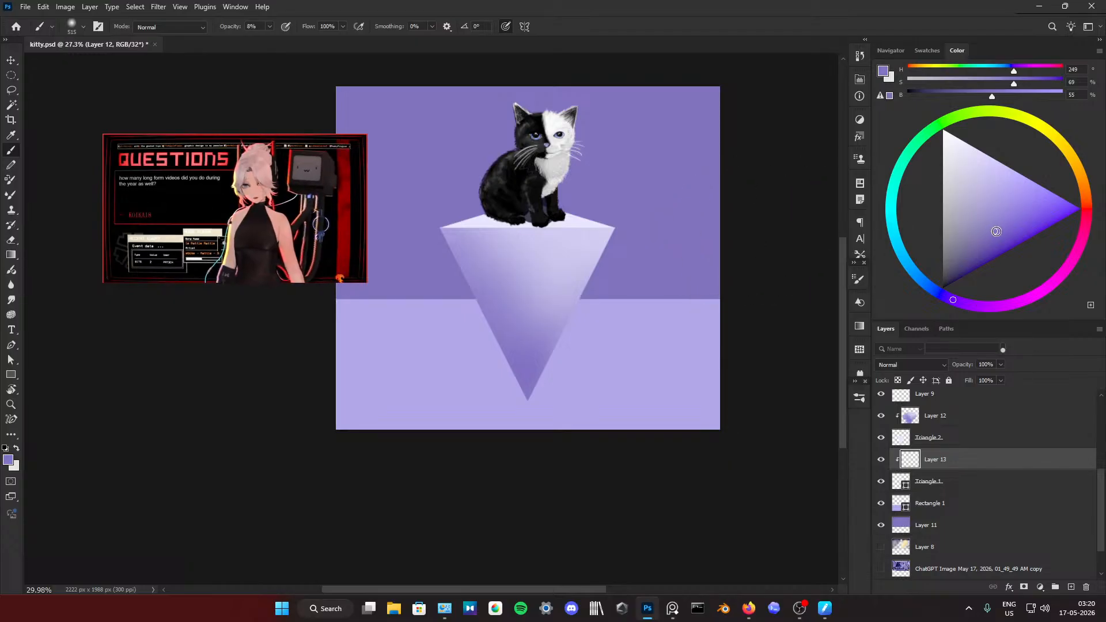
# Step: Paint a deep violet shadow beneath the kitten on Layer 13 at 100% brush opacity and set the layer opacity to 70%
pyautogui.moveTo(999, 239); pyautogui.dragTo(1000, 243)
pyautogui.moveTo(561, 223); pyautogui.dragTo(541, 231)
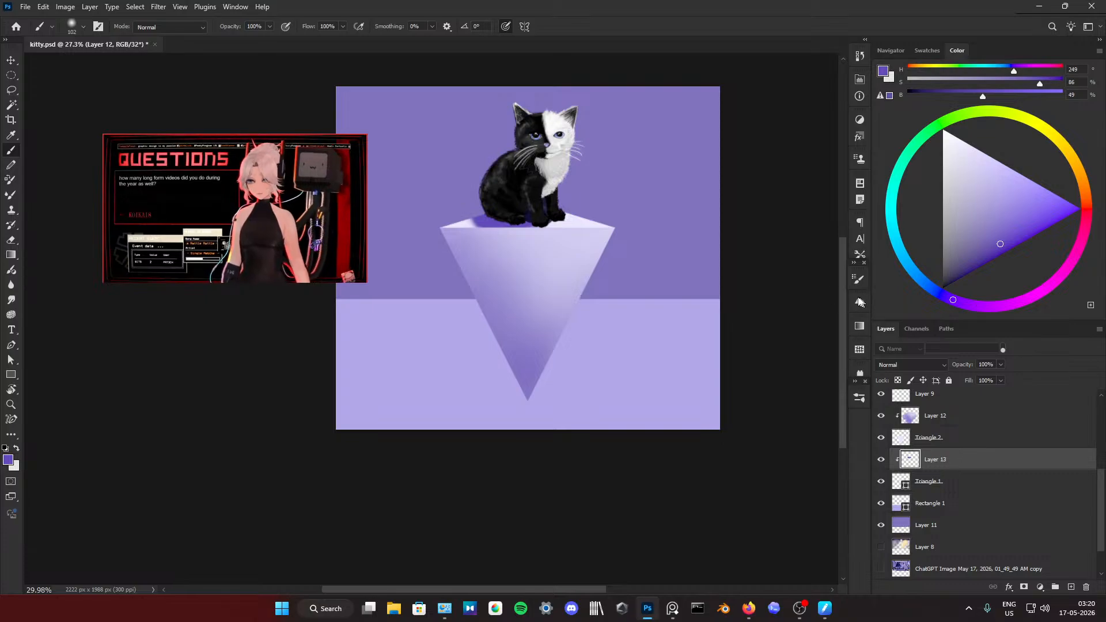
pyautogui.moveTo(482, 224); pyautogui.dragTo(503, 224)
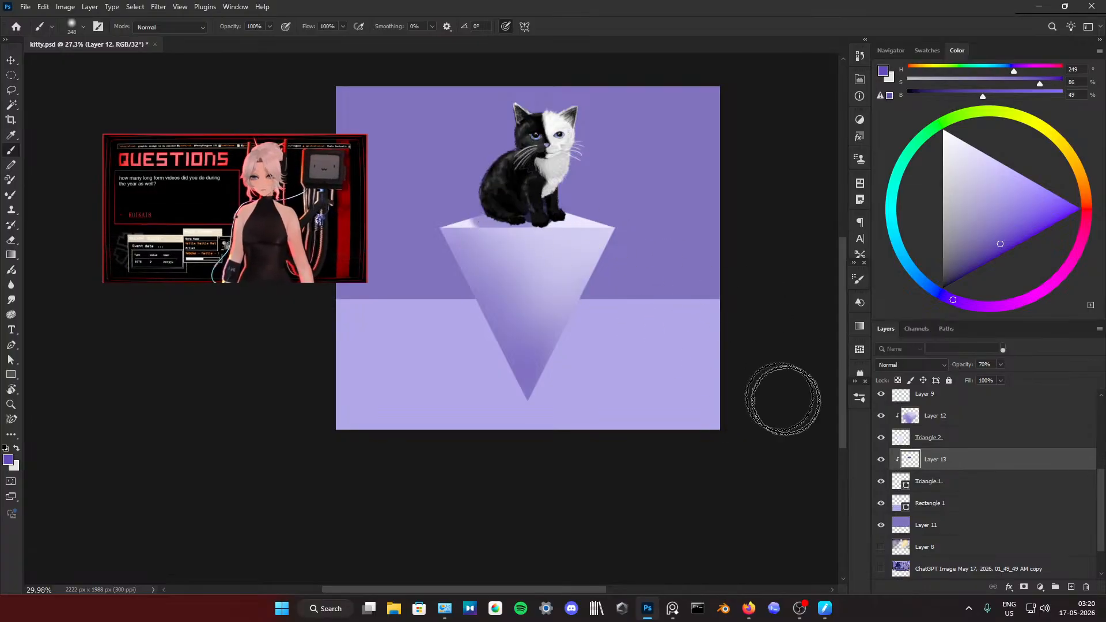
# Step: Add Layer 14 clipped to Triangle 1 and paint a softer violet shadow under the kitten with the 248 px brush
pyautogui.click(1068, 588)
pyautogui.rightClick(925, 454)
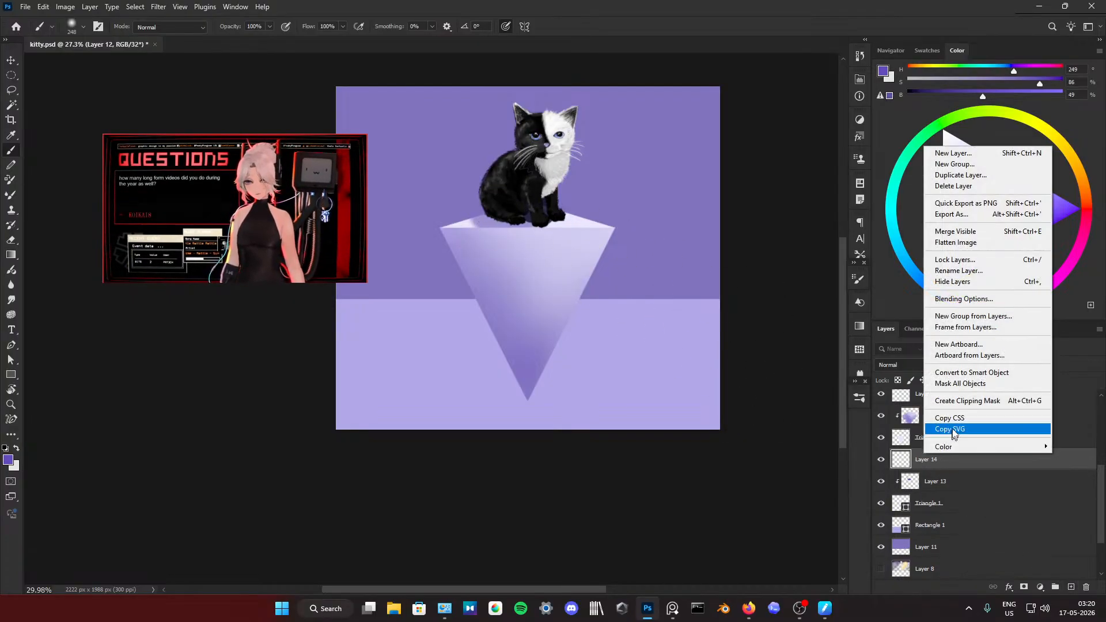
pyautogui.click(955, 401)
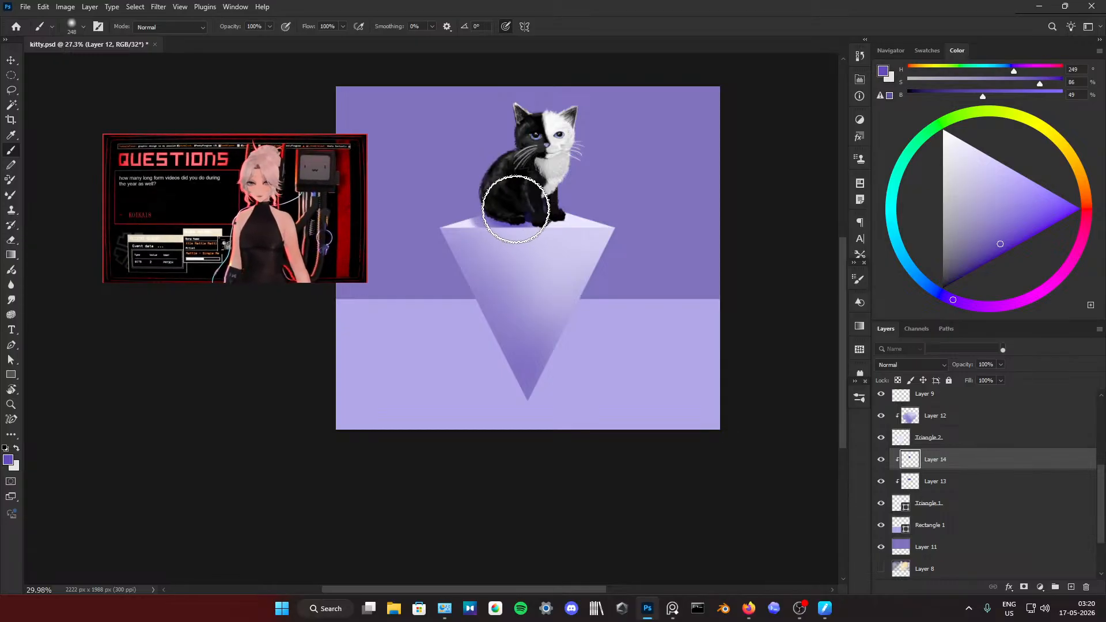
pyautogui.scroll(-2, 615, 223)
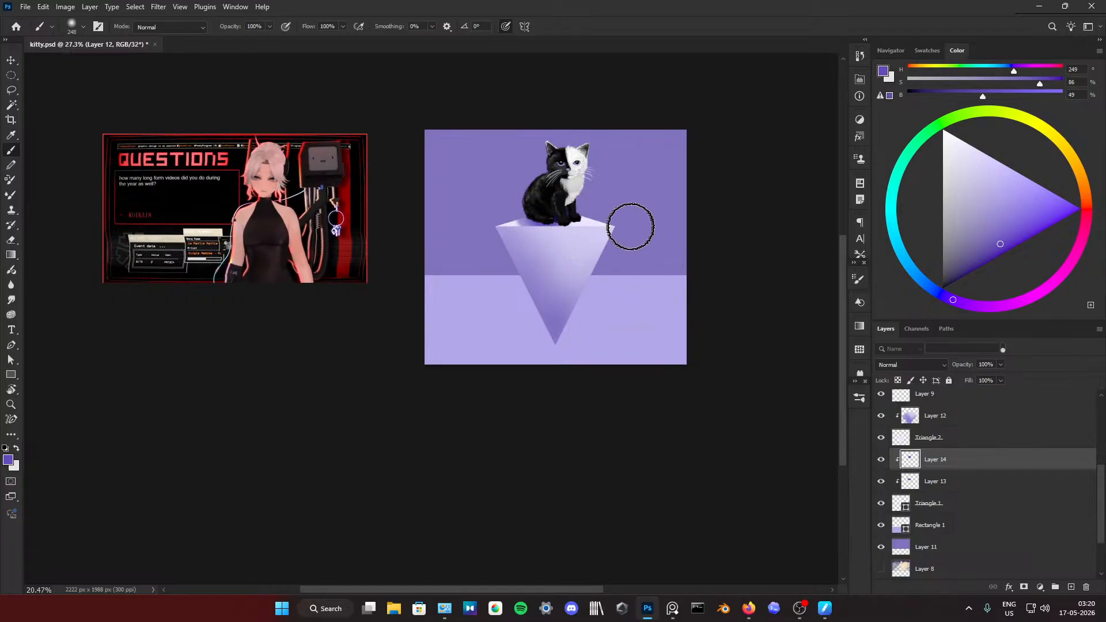
pyautogui.scroll(2, 580, 183)
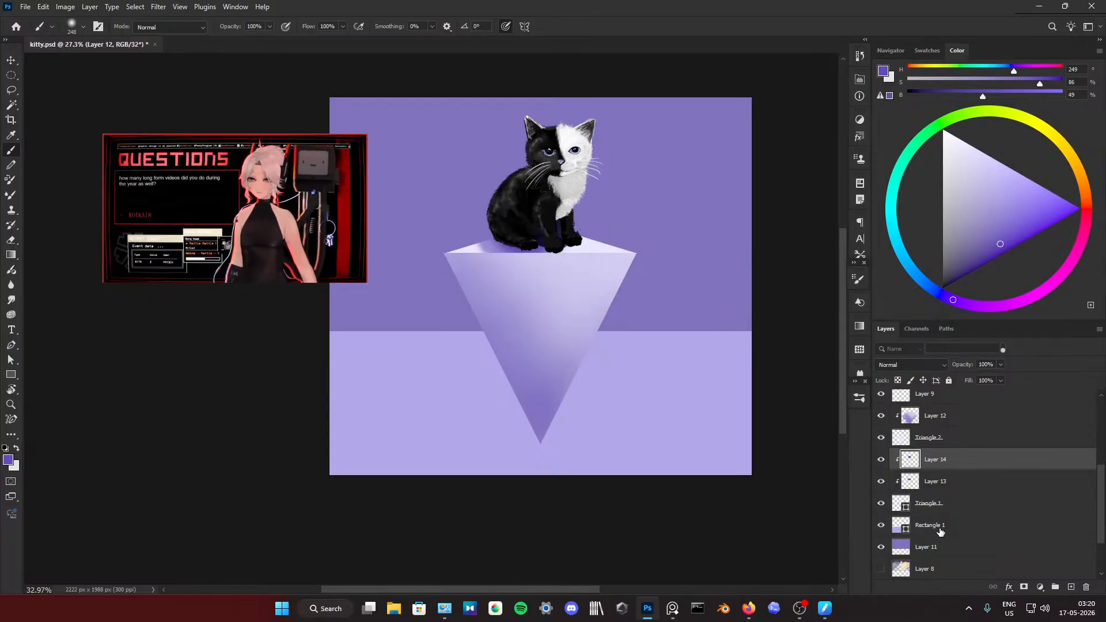
# Step: Add a new layer directly above Rectangle 1
pyautogui.click(940, 529)
pyautogui.click(1070, 587)
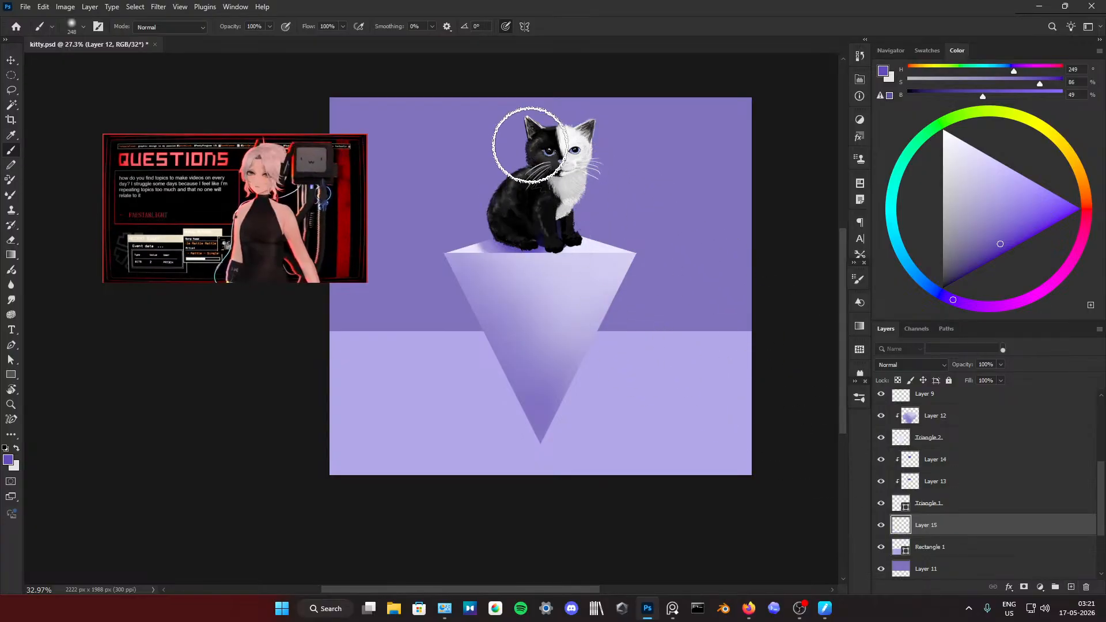
# Step: Try to paint a soft violet shadow on the wall behind the kitten with the 248 px brush
pyautogui.moveTo(521, 138); pyautogui.dragTo(484, 234)
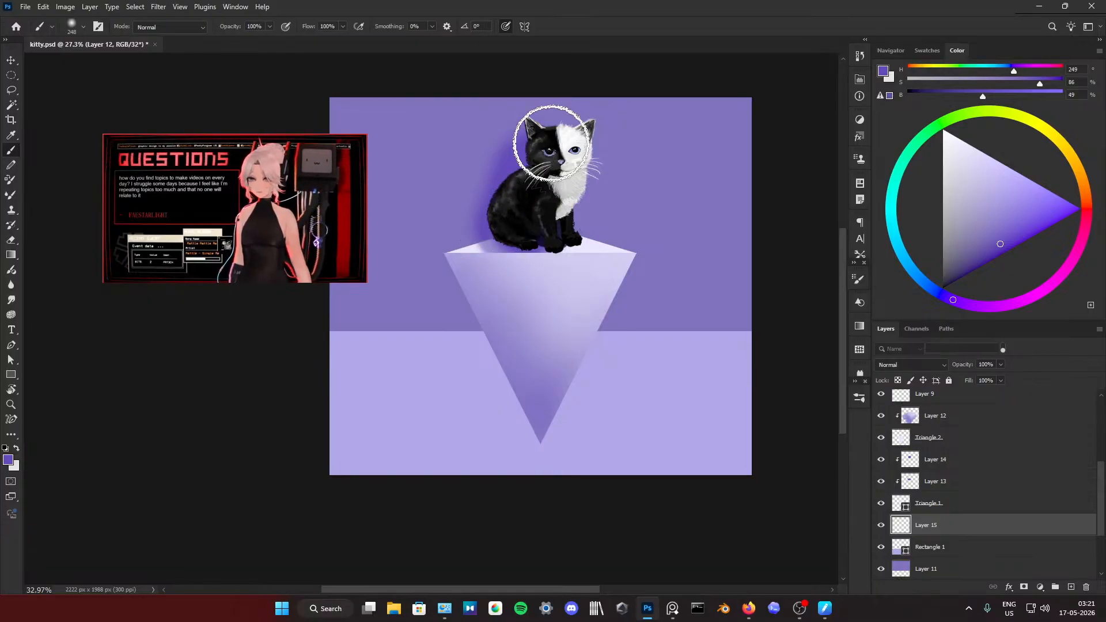
pyautogui.moveTo(548, 138)
pyautogui.mouseDown()
pyautogui.moveTo(558, 121)
pyautogui.moveTo(577, 131)
pyautogui.moveTo(523, 135)
pyautogui.moveTo(560, 158)
pyautogui.mouseUp()
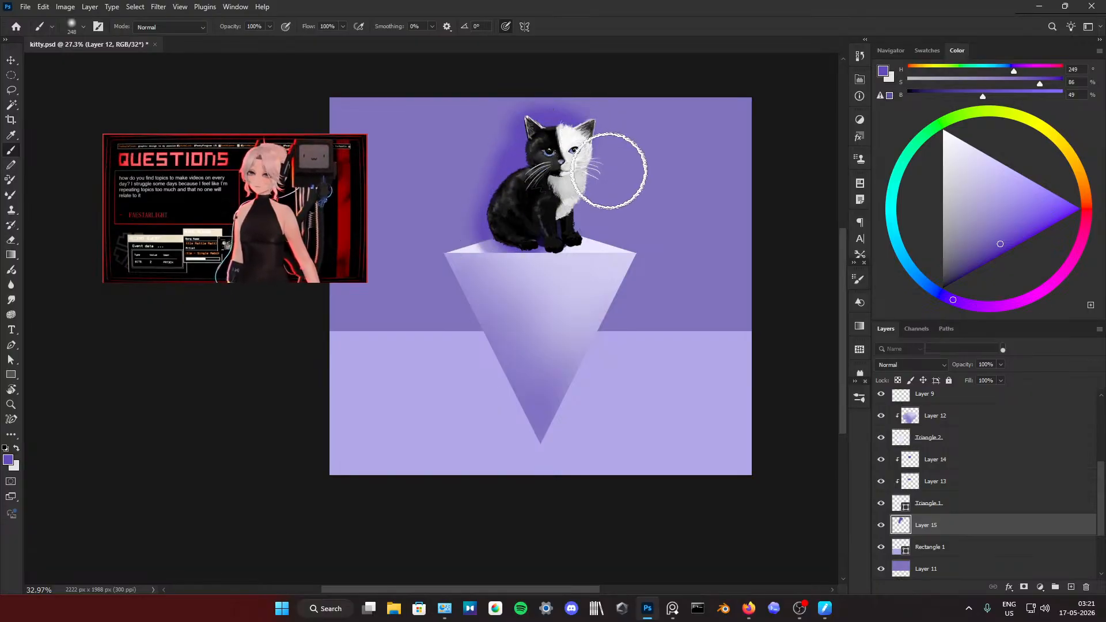
pyautogui.hotkey('ctrl', 'z')
pyautogui.moveTo(503, 210); pyautogui.dragTo(486, 234)
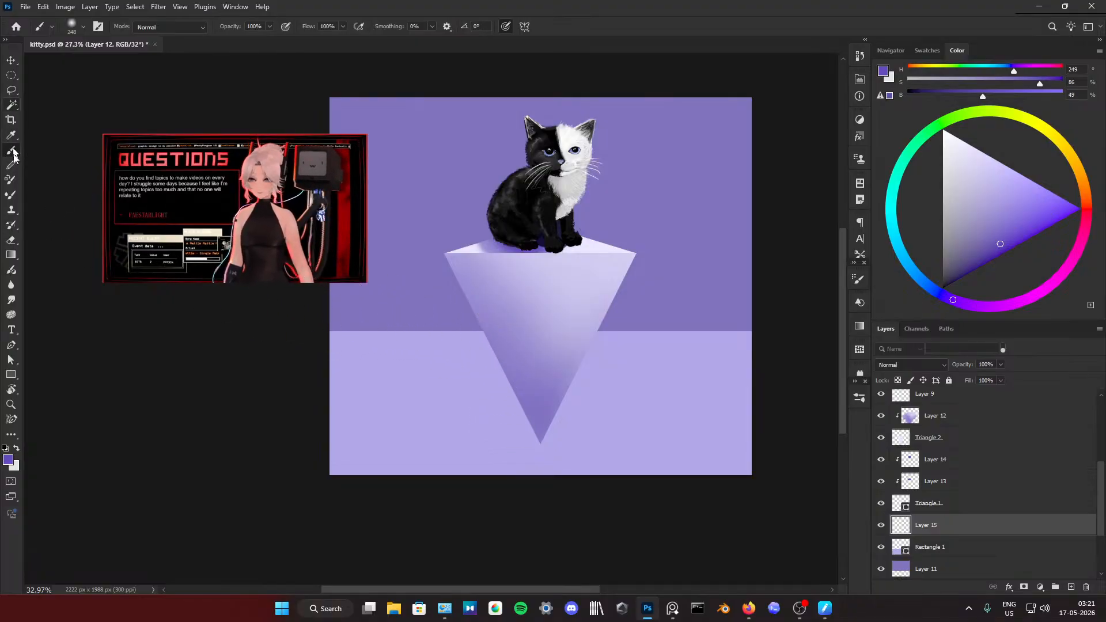
# Step: Outline a triangular floor shadow extending left from the pedestal's tip with the Polygonal Lasso, fill it with violet sampled from the pedestal, and deselect
pyautogui.click(12, 95)
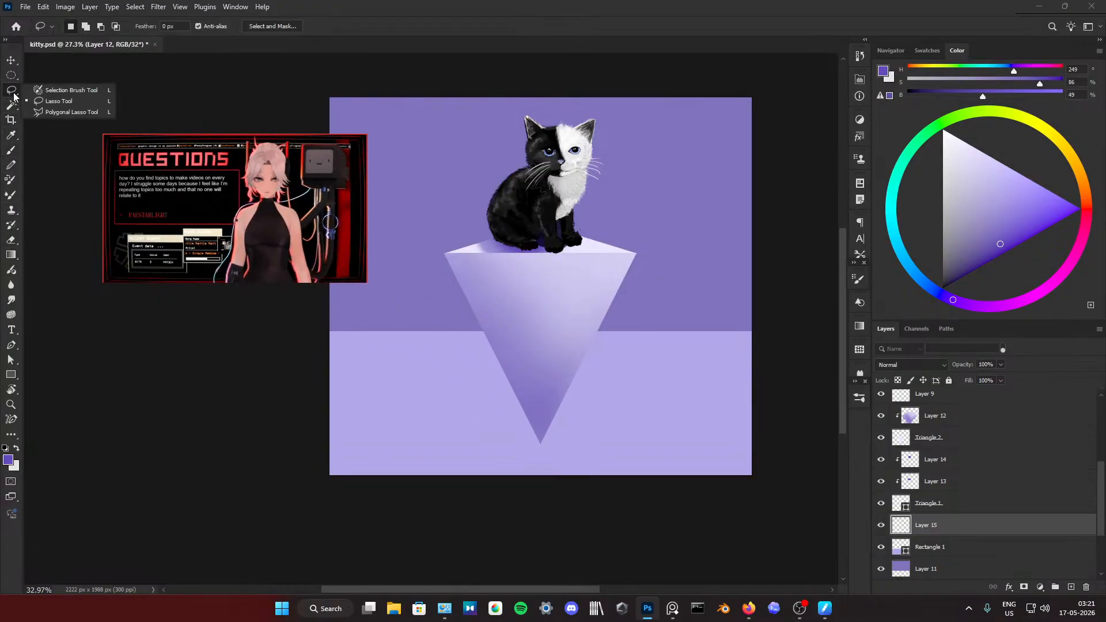
pyautogui.click(67, 112)
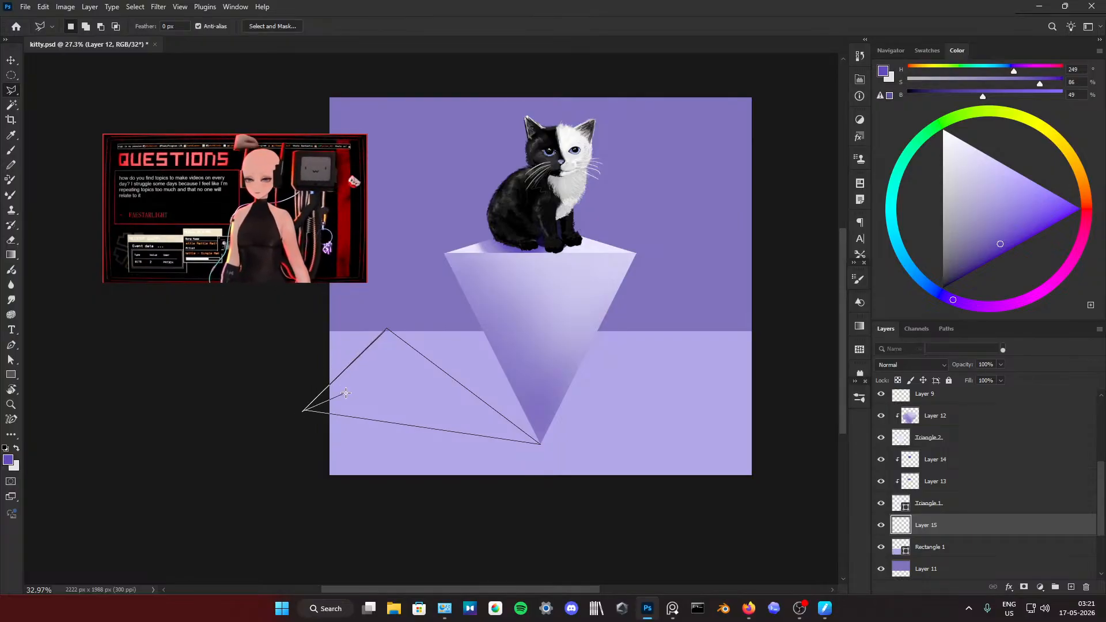
pyautogui.press('b')
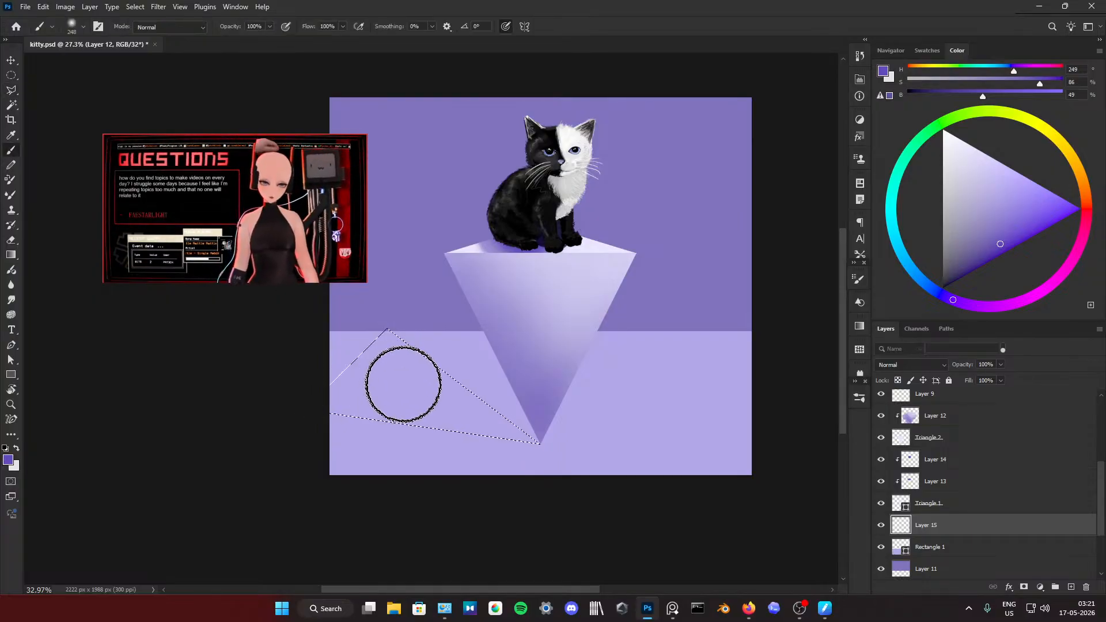
pyautogui.keyDown('alt'); pyautogui.click(537, 413); pyautogui.keyUp('alt')
pyautogui.moveTo(425, 405)
pyautogui.mouseDown()
pyautogui.moveTo(544, 438)
pyautogui.moveTo(357, 356)
pyautogui.moveTo(511, 405)
pyautogui.moveTo(376, 330)
pyautogui.moveTo(353, 350)
pyautogui.moveTo(416, 416)
pyautogui.mouseUp()
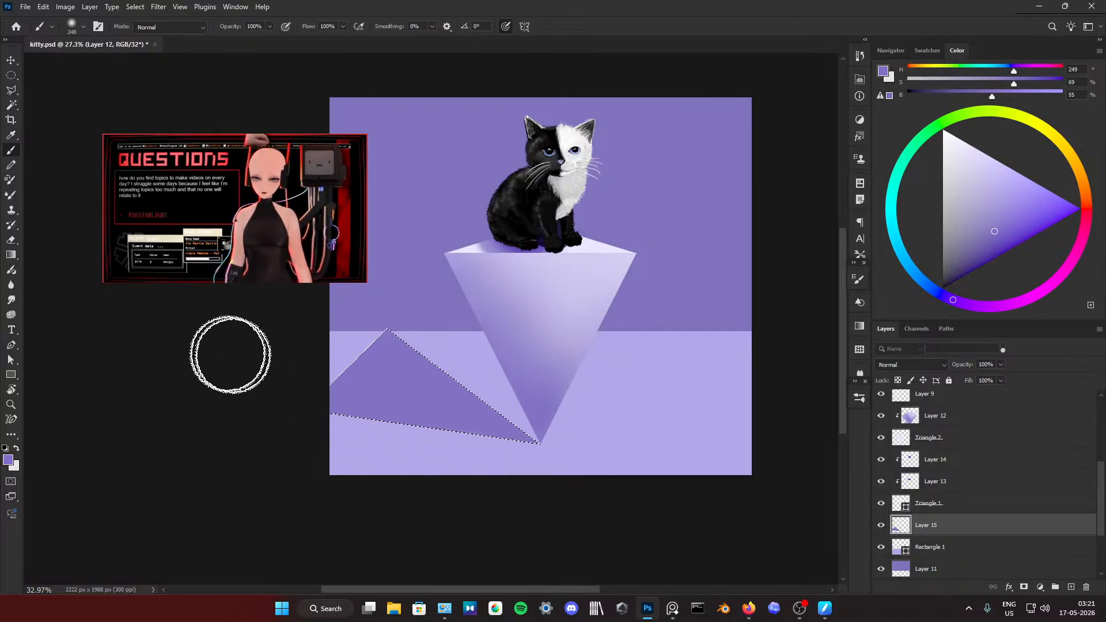
pyautogui.press('w')
pyautogui.rightClick(419, 371)
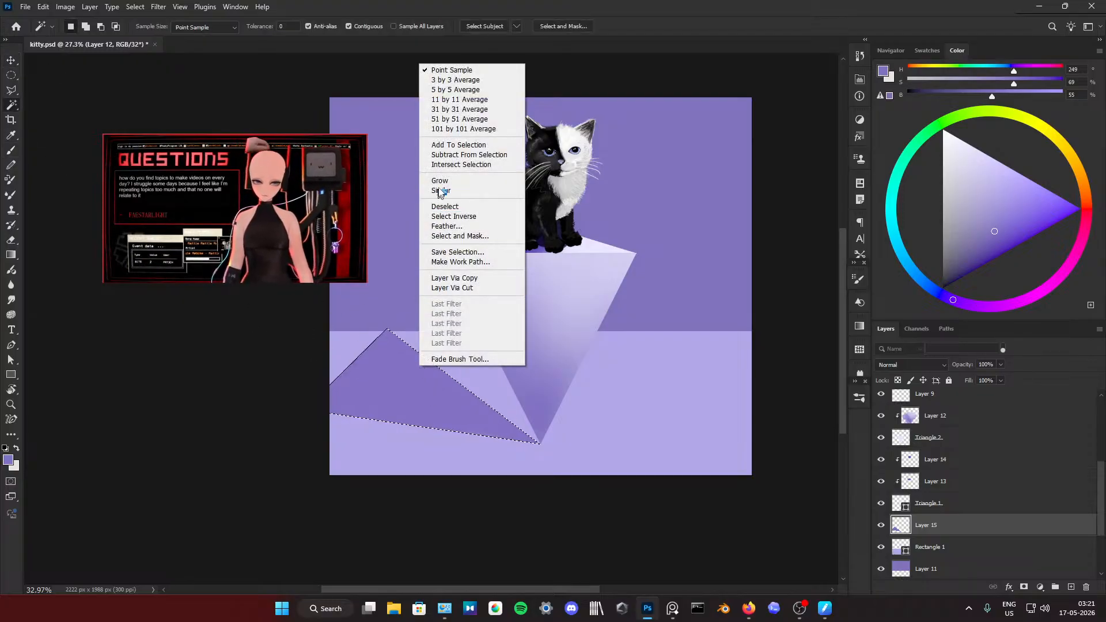
pyautogui.click(471, 217)
# Step: Choose a darker violet and add a new layer above Layer 15, clipped to the triangular floor shadow
pyautogui.scroll(-5, 461, 286)
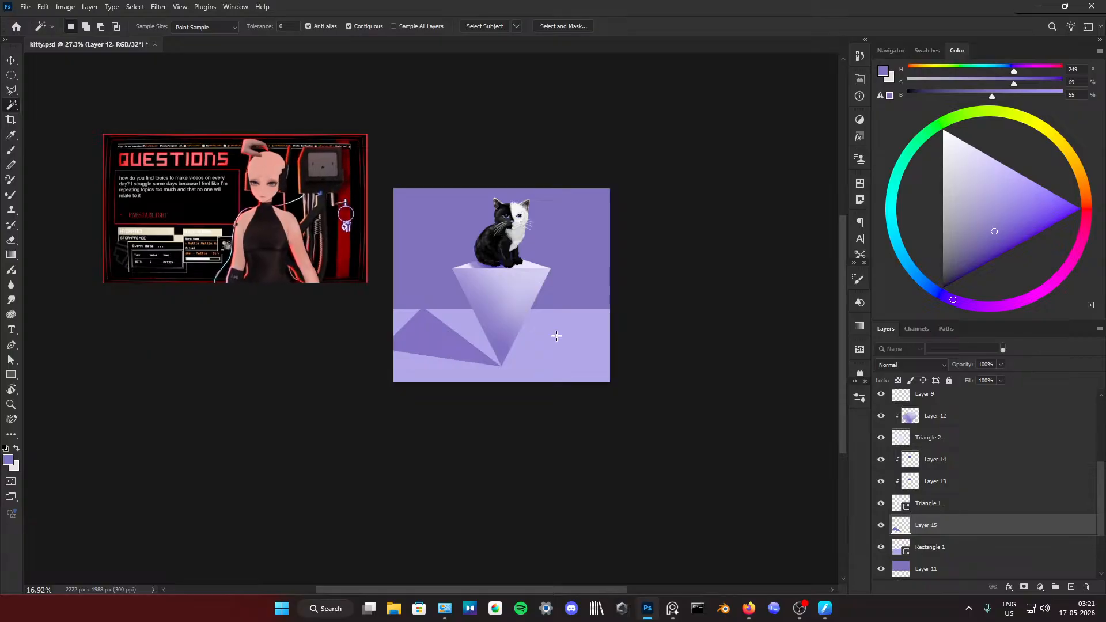
pyautogui.scroll(3, 446, 325)
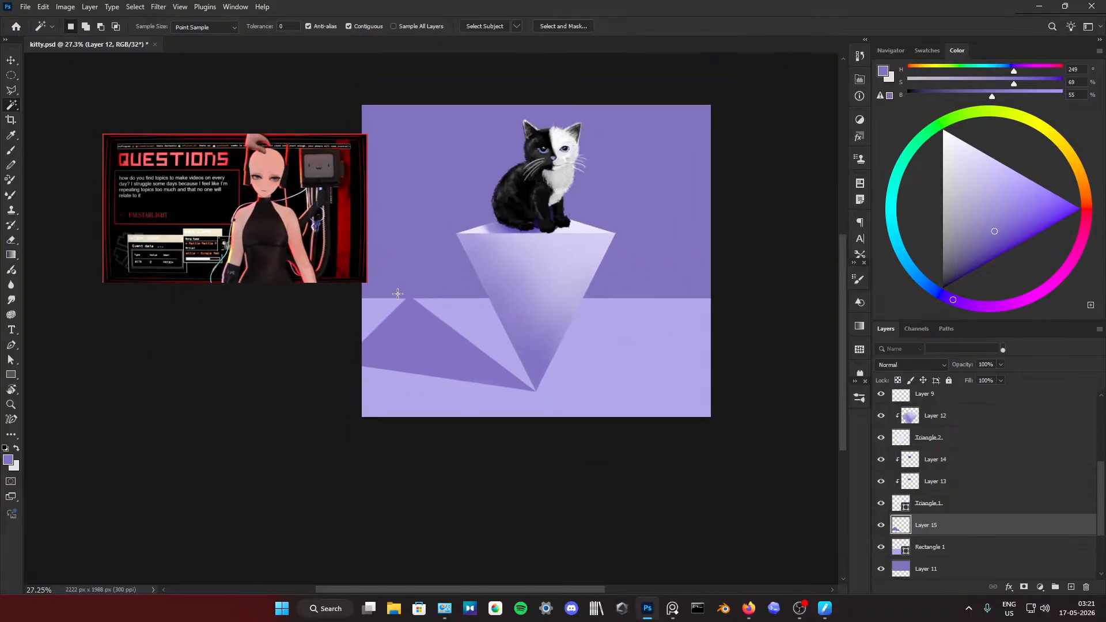
pyautogui.scroll(-3, 430, 293)
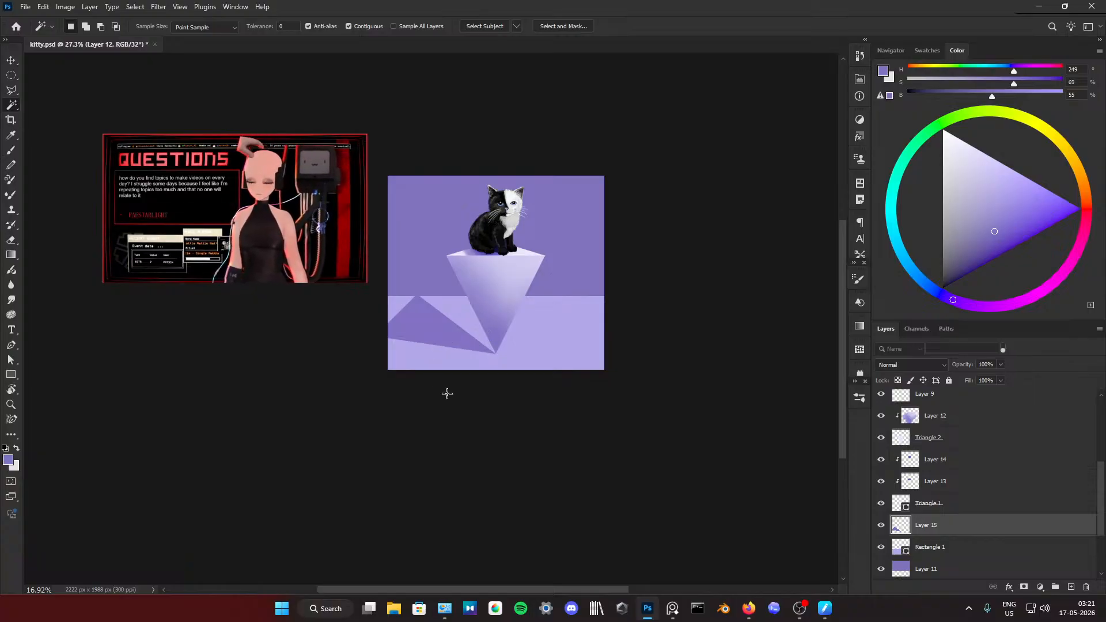
pyautogui.scroll(3, 431, 349)
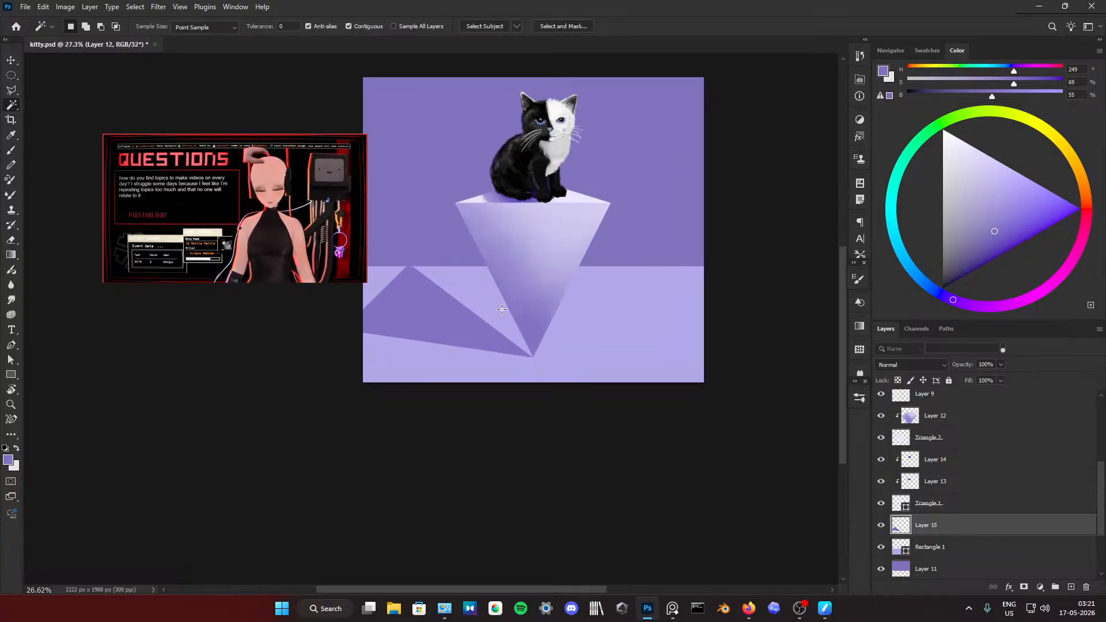
pyautogui.press('b')
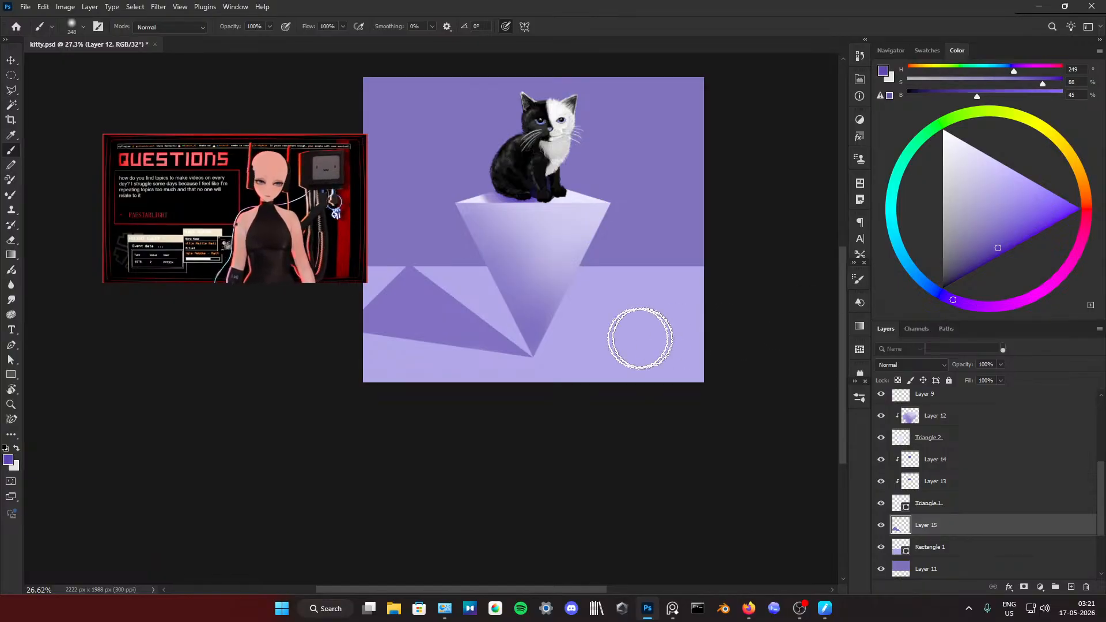
pyautogui.click(1070, 586)
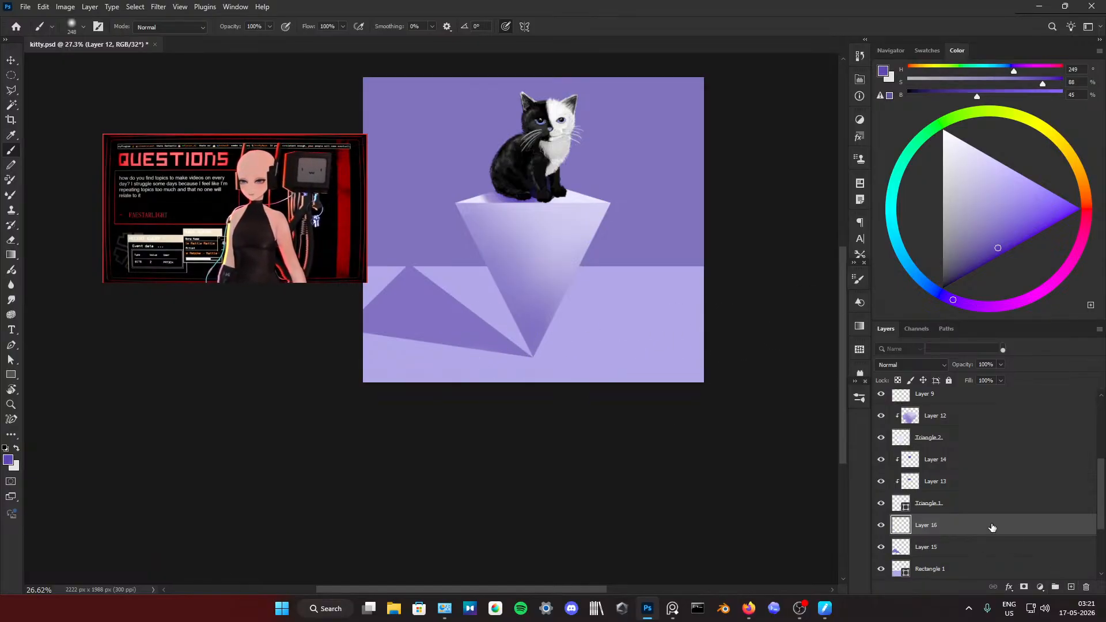
pyautogui.rightClick(979, 524)
pyautogui.click(1012, 471)
# Step: Paint deep violet toward the floor shadow's tip and blend it with sampled lavender, using a 564 px brush at 29% opacity
pyautogui.scroll(2, 439, 317)
pyautogui.moveTo(439, 316)
pyautogui.mouseDown()
pyautogui.moveTo(548, 357)
pyautogui.moveTo(502, 303)
pyautogui.mouseUp()
pyautogui.keyDown('alt'); pyautogui.click(501, 303); pyautogui.keyUp('alt')
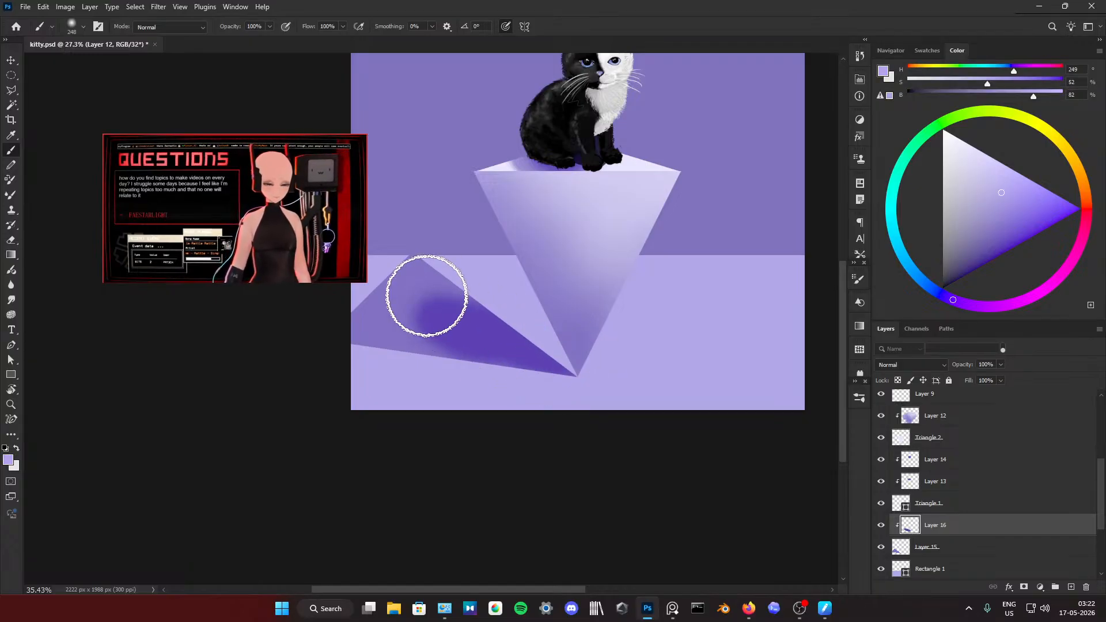
pyautogui.moveTo(427, 302)
pyautogui.mouseDown()
pyautogui.moveTo(454, 305)
pyautogui.moveTo(453, 292)
pyautogui.moveTo(425, 323)
pyautogui.moveTo(507, 333)
pyautogui.mouseUp()
pyautogui.write('29')
pyautogui.moveTo(436, 379); pyautogui.dragTo(499, 385)
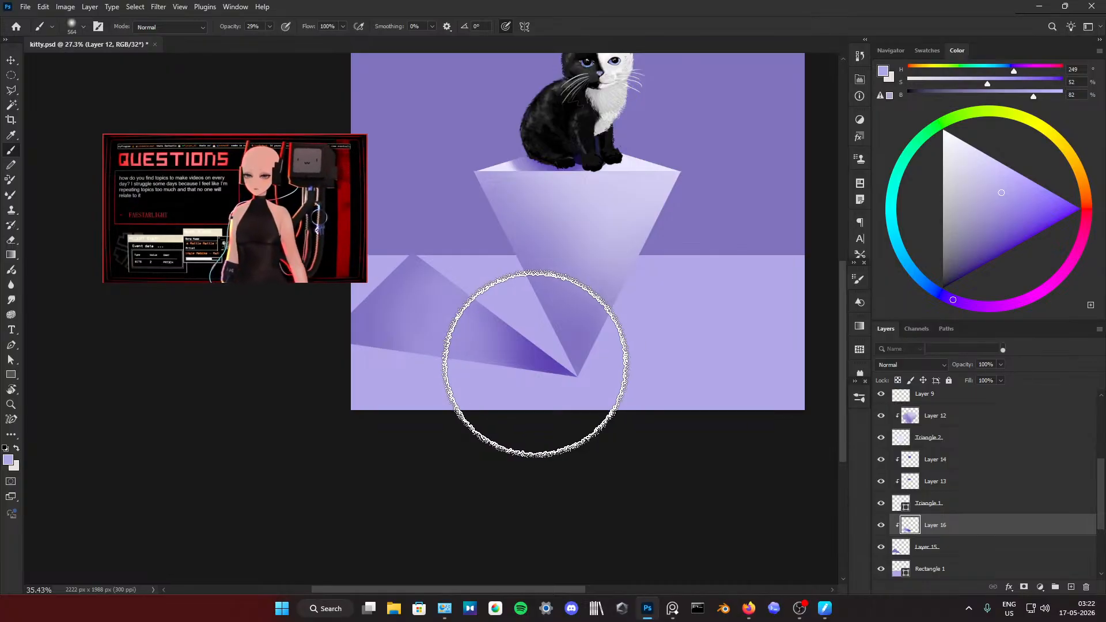
pyautogui.click(536, 364)
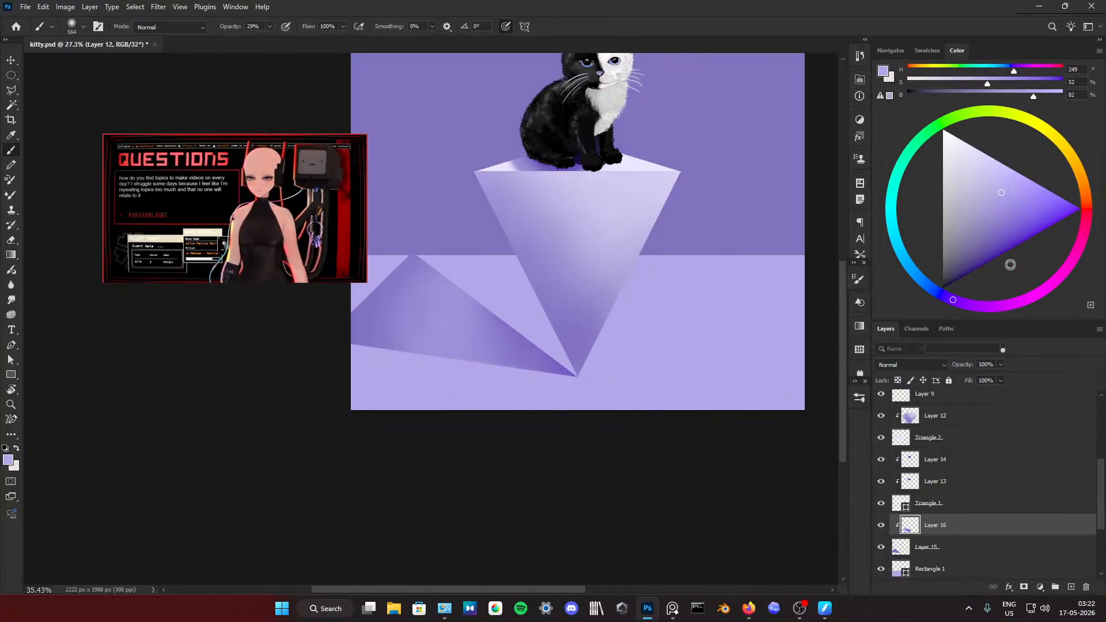
# Step: Darken the floor shadow beside the pedestal's tip with violet and very dark violet at 29% brush opacity
pyautogui.click(1012, 224)
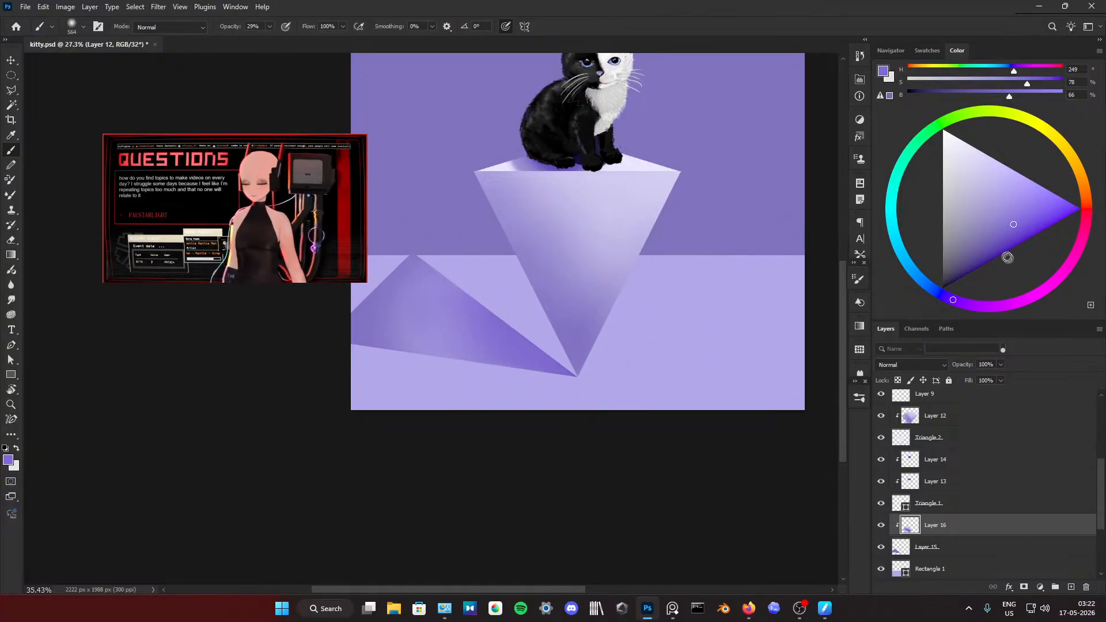
pyautogui.moveTo(1007, 257); pyautogui.dragTo(967, 274)
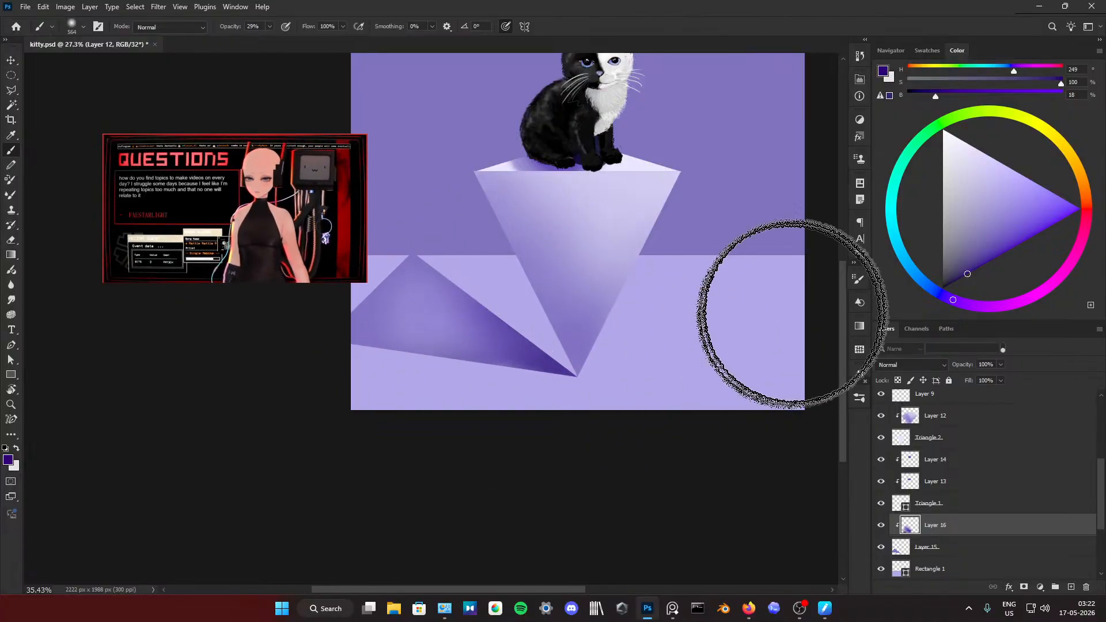
# Step: Brighten the middle of the floor shadow with light violet, reducing the brush size to 356 px
pyautogui.click(971, 189)
pyautogui.click(1028, 189)
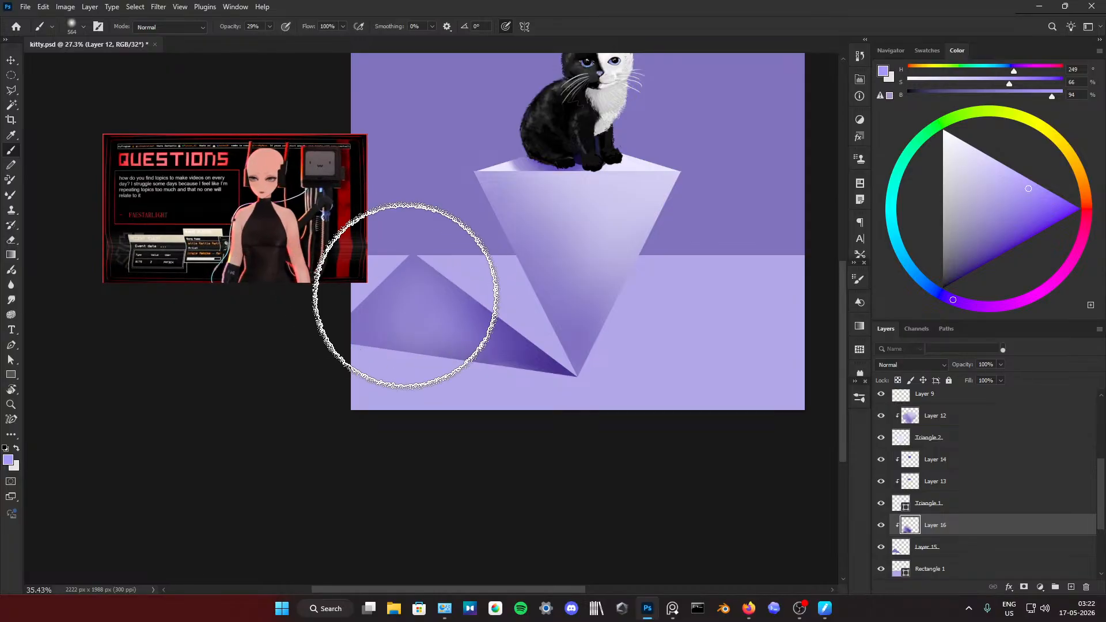
pyautogui.moveTo(425, 287)
pyautogui.mouseDown()
pyautogui.moveTo(417, 313)
pyautogui.moveTo(444, 327)
pyautogui.moveTo(384, 306)
pyautogui.mouseUp()
pyautogui.rightClick(447, 326)
pyautogui.moveTo(434, 333)
pyautogui.mouseDown()
pyautogui.moveTo(436, 316)
pyautogui.moveTo(378, 329)
pyautogui.moveTo(478, 330)
pyautogui.mouseUp()
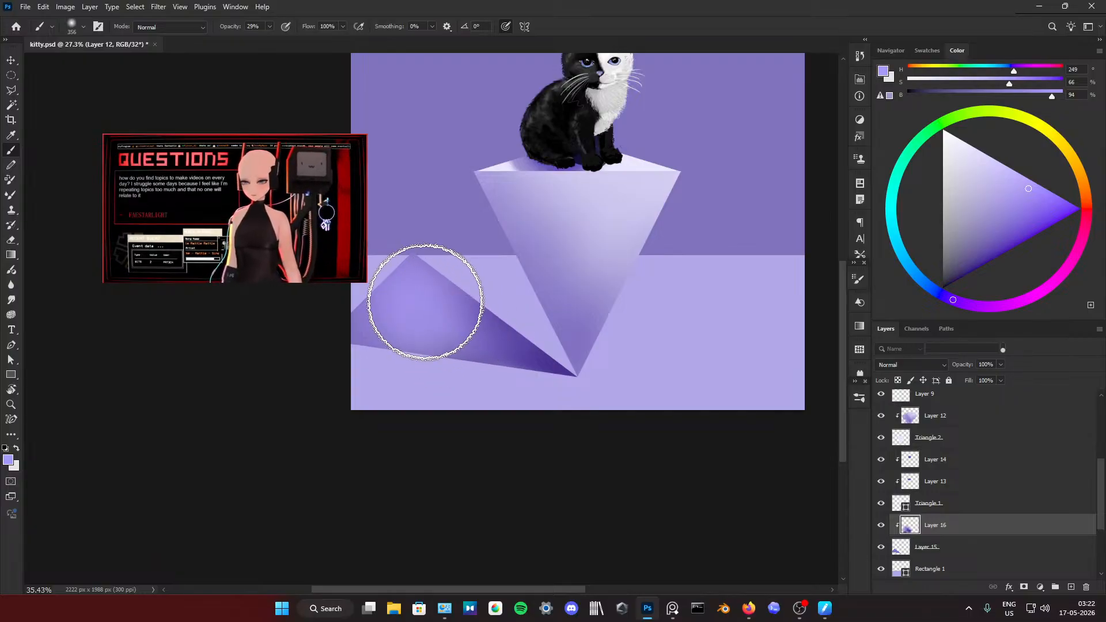
pyautogui.moveTo(424, 303)
pyautogui.mouseDown()
pyautogui.moveTo(397, 318)
pyautogui.moveTo(454, 327)
pyautogui.mouseUp()
# Step: Try to lighten the centre of the floor shadow with a near-white lavender using the 356 px brush
pyautogui.moveTo(978, 172); pyautogui.dragTo(952, 134)
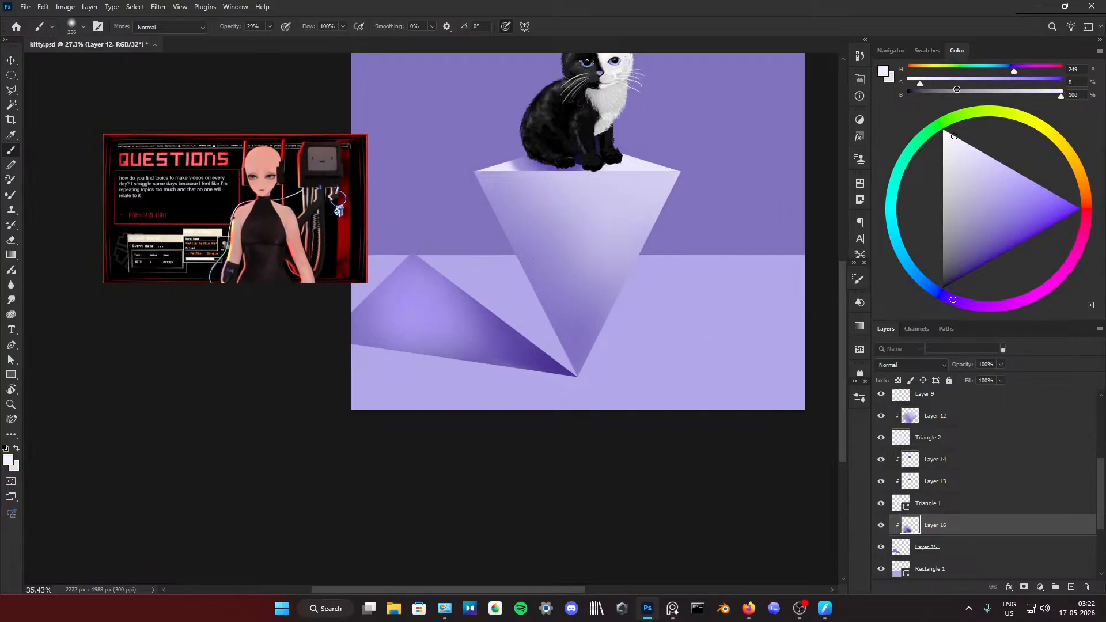
pyautogui.moveTo(385, 304); pyautogui.dragTo(408, 283)
pyautogui.keyDown('alt'); pyautogui.click(431, 320); pyautogui.keyUp('alt')
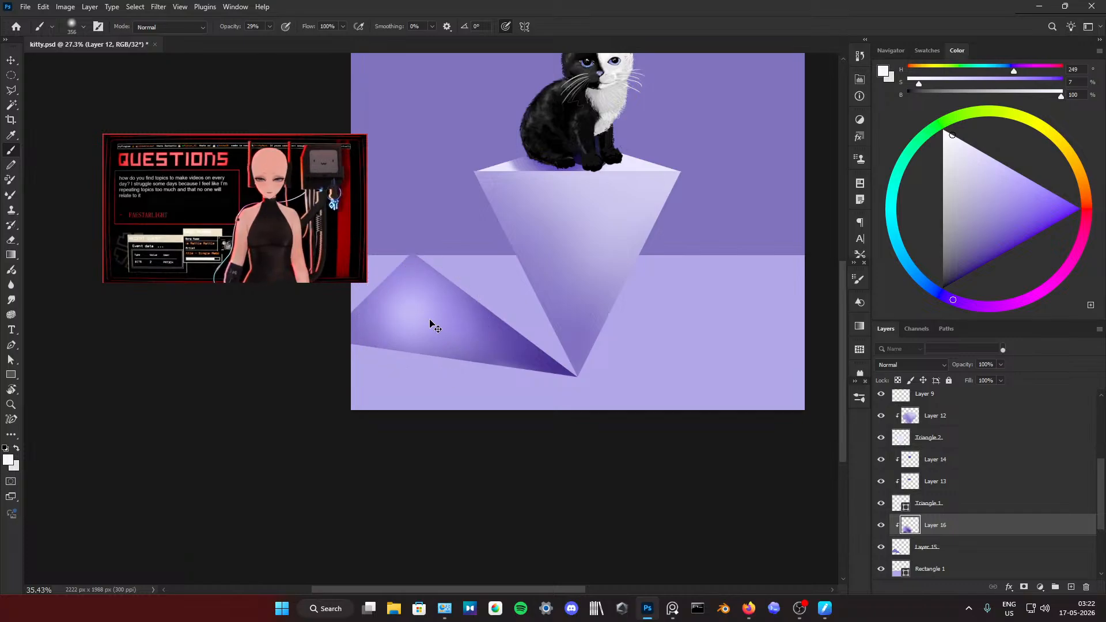
# Step: Deepen the floor shadow toward the pedestal's tip with dark purples and black, enlarging the brush to 553 px
pyautogui.moveTo(1011, 234); pyautogui.dragTo(1003, 272)
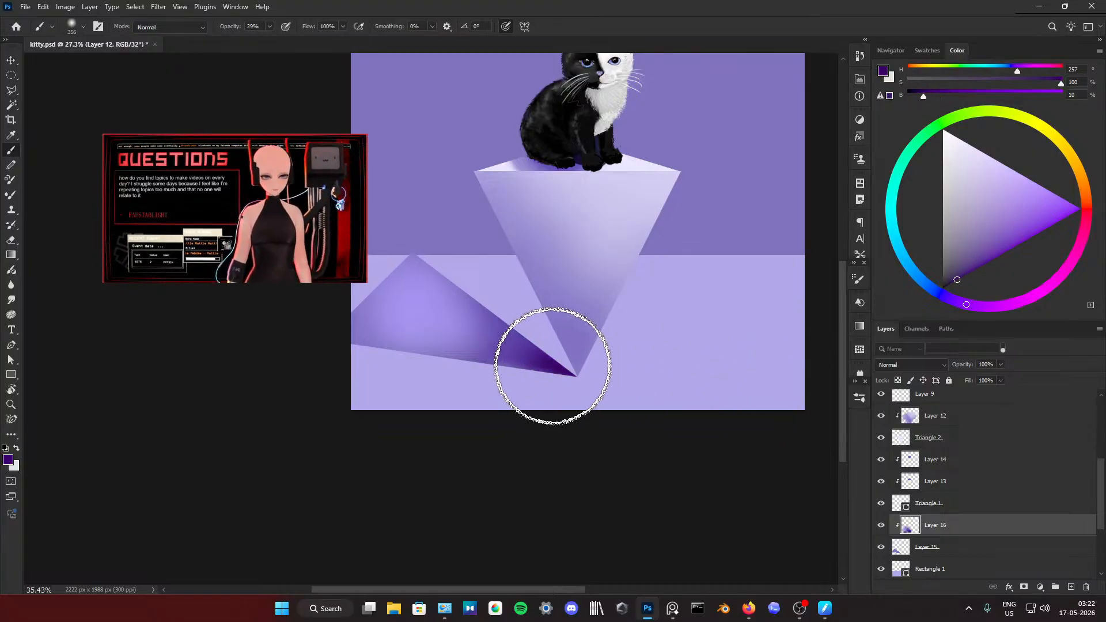
pyautogui.click(989, 260)
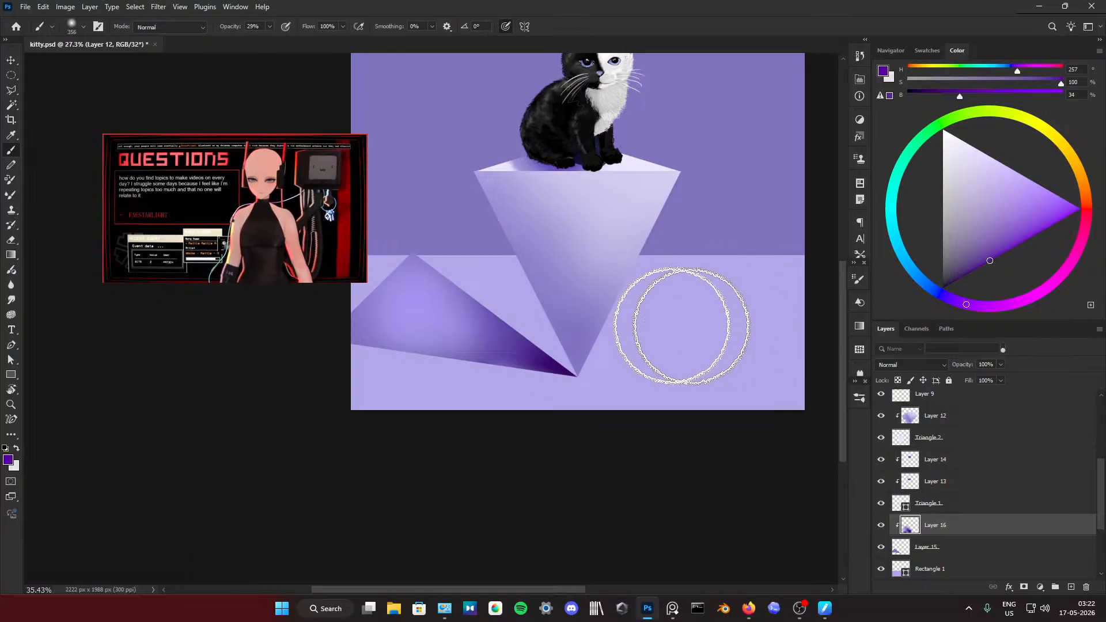
pyautogui.moveTo(521, 315); pyautogui.dragTo(554, 320)
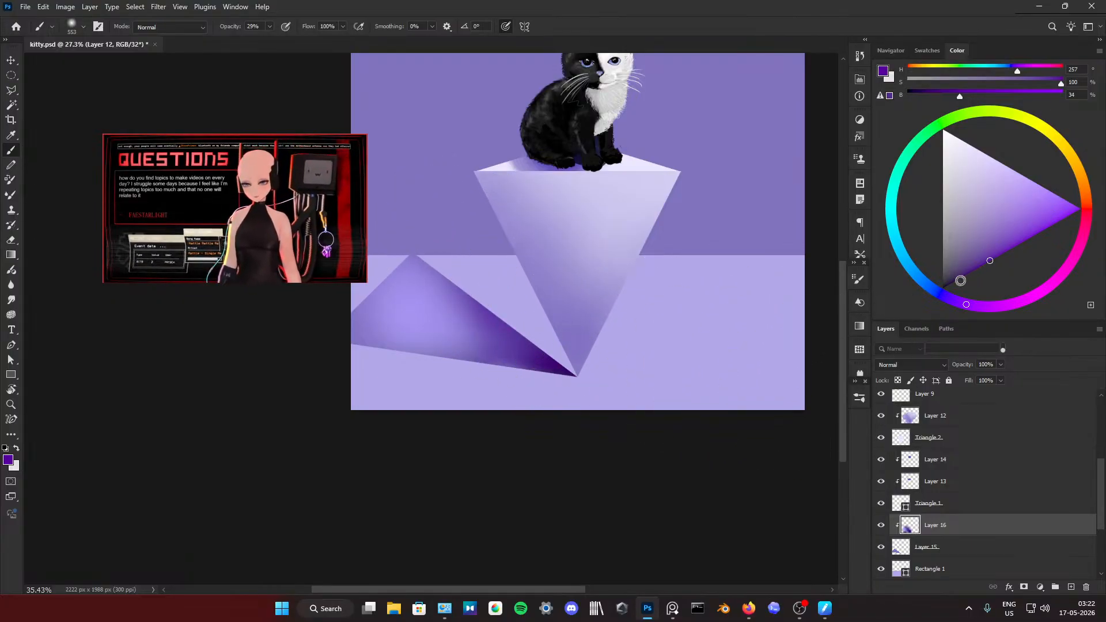
pyautogui.moveTo(959, 280); pyautogui.dragTo(943, 288)
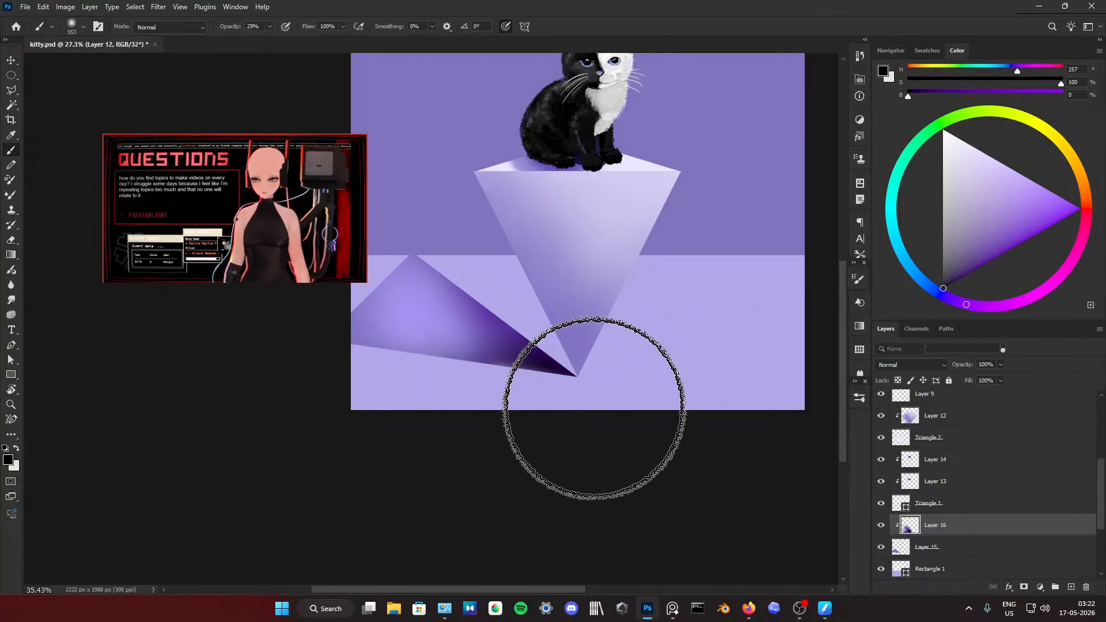
# Step: Check how Layers 16 and 15 build up the floor shadow by toggling their visibility
pyautogui.scroll(2, 515, 370)
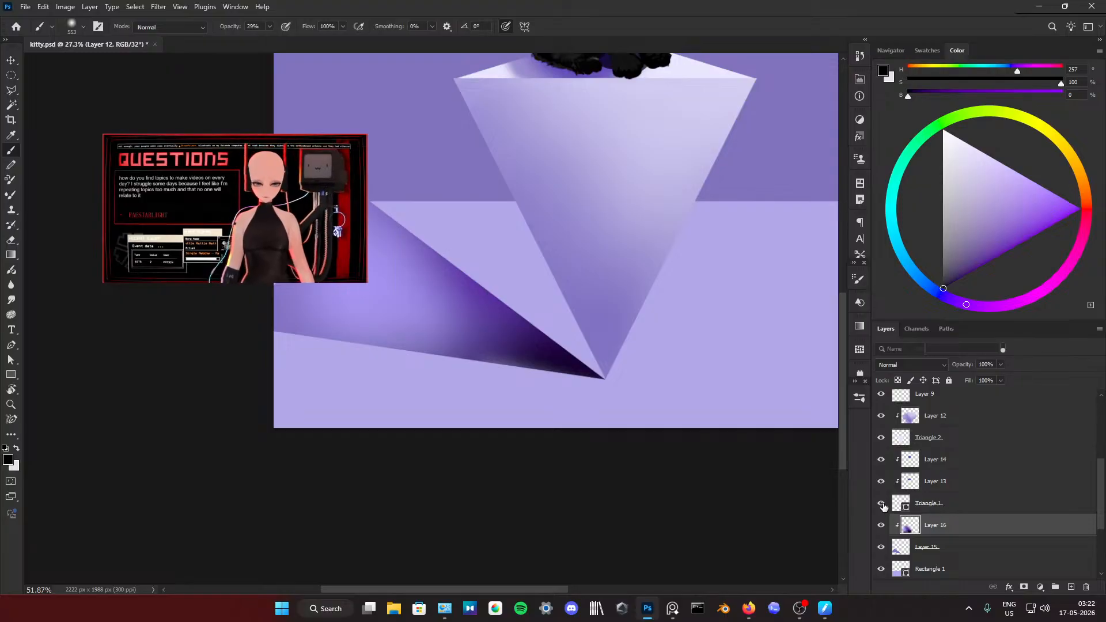
pyautogui.click(879, 439)
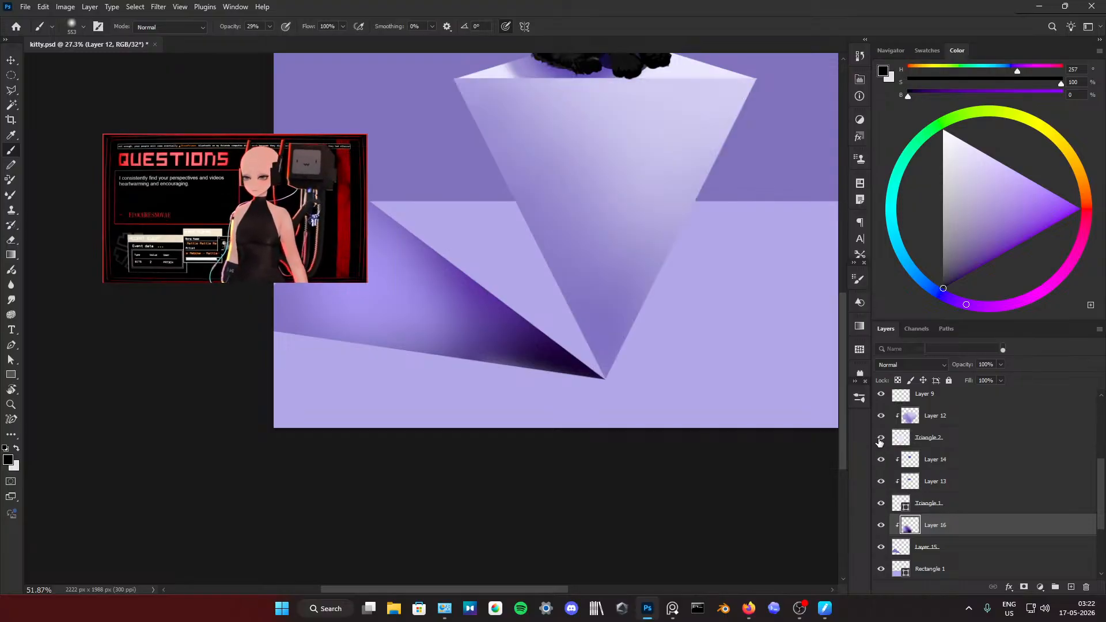
pyautogui.click(880, 525)
pyautogui.click(880, 525)
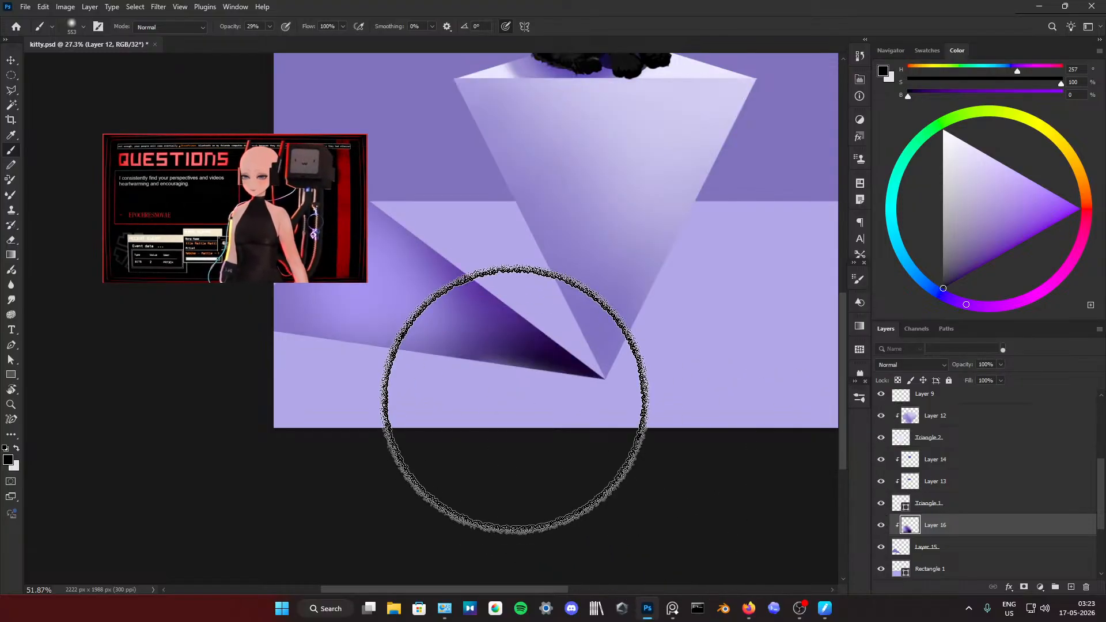
pyautogui.click(880, 546)
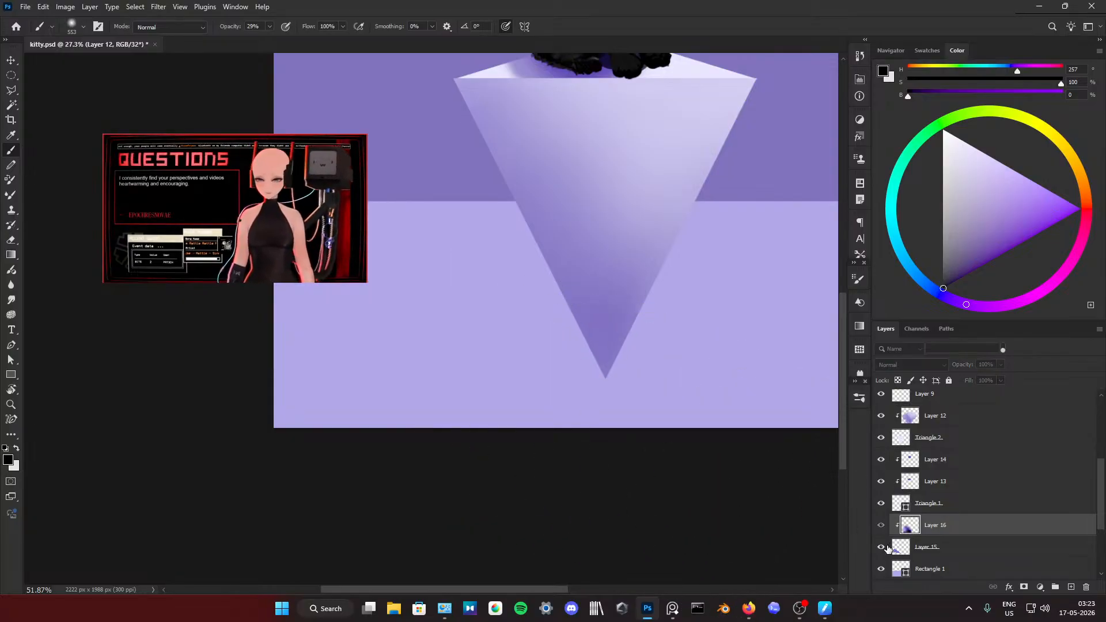
pyautogui.click(880, 546)
pyautogui.scroll(3, 886, 441)
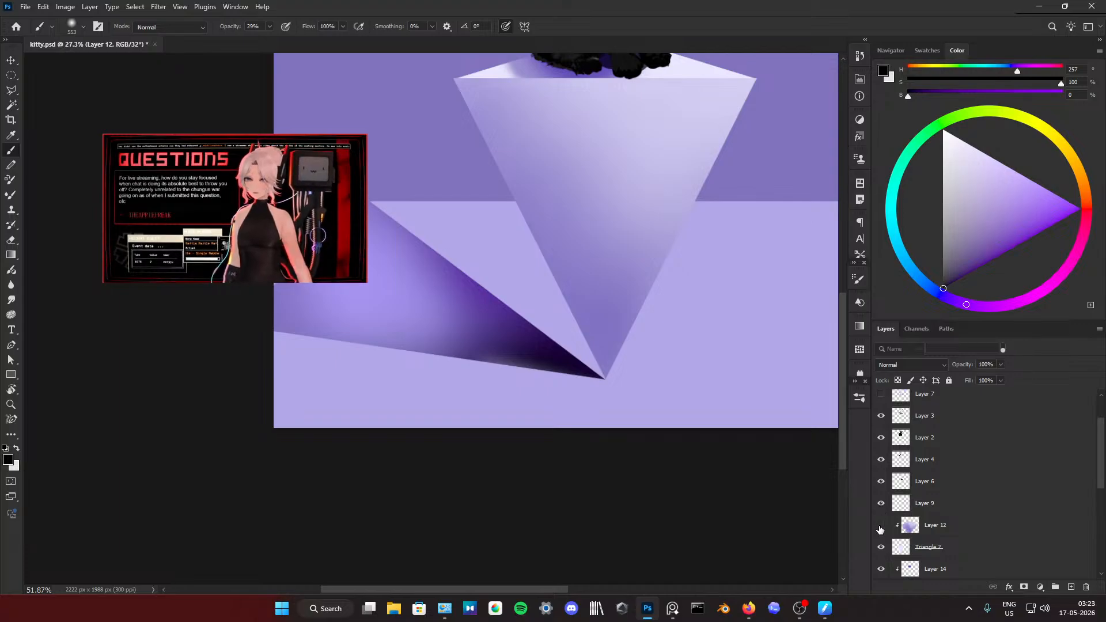
# Step: Examine the pedestal's layers by toggling the visibility of Layer 12, Triangle 2 and Triangle 1
pyautogui.click(881, 525)
pyautogui.click(880, 524)
pyautogui.click(880, 546)
pyautogui.click(880, 546)
pyautogui.scroll(-1, 877, 548)
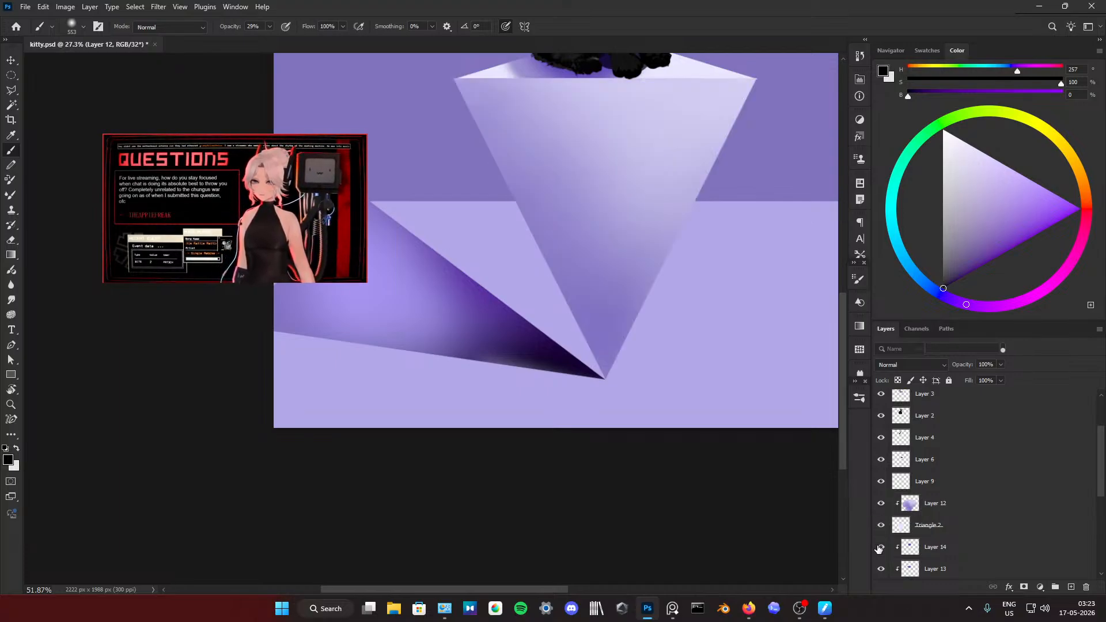
pyautogui.click(881, 526)
pyautogui.click(881, 527)
pyautogui.scroll(-2, 881, 548)
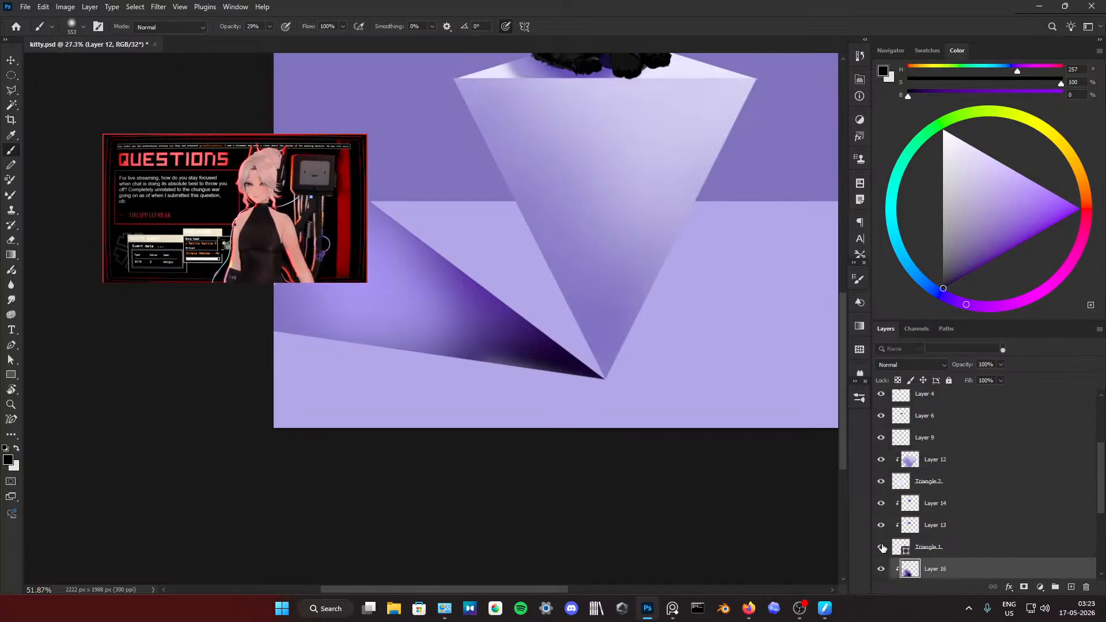
pyautogui.scroll(-2, 885, 521)
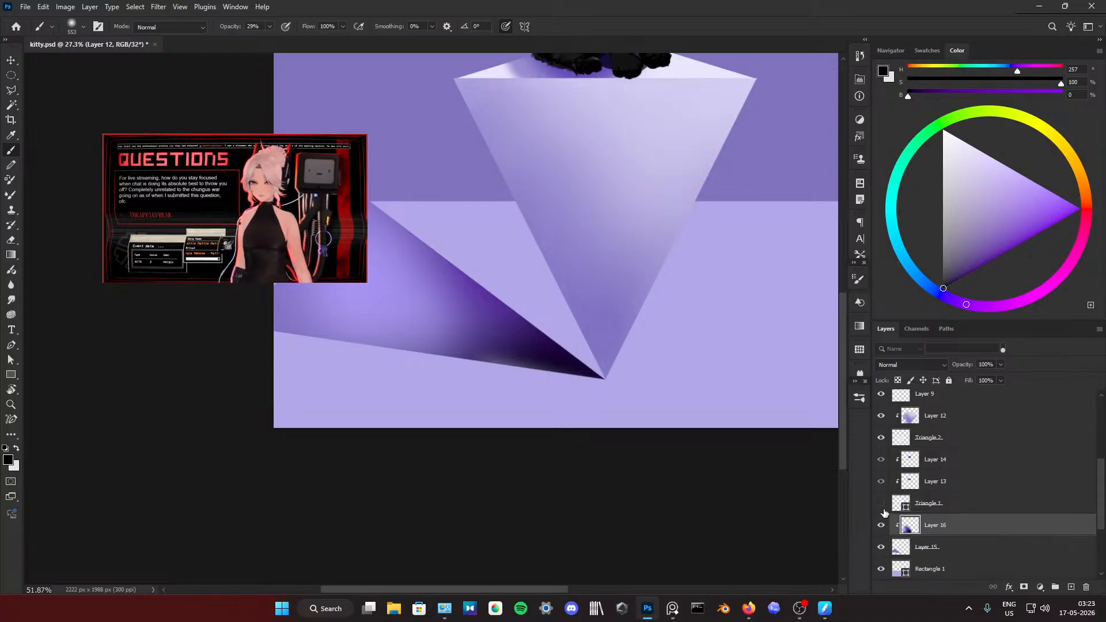
pyautogui.click(883, 509)
# Step: Compare the floor shadow's flat base with its Layer 16 shading by switching that shading off and on
pyautogui.click(883, 524)
pyautogui.click(883, 524)
pyautogui.click(883, 524)
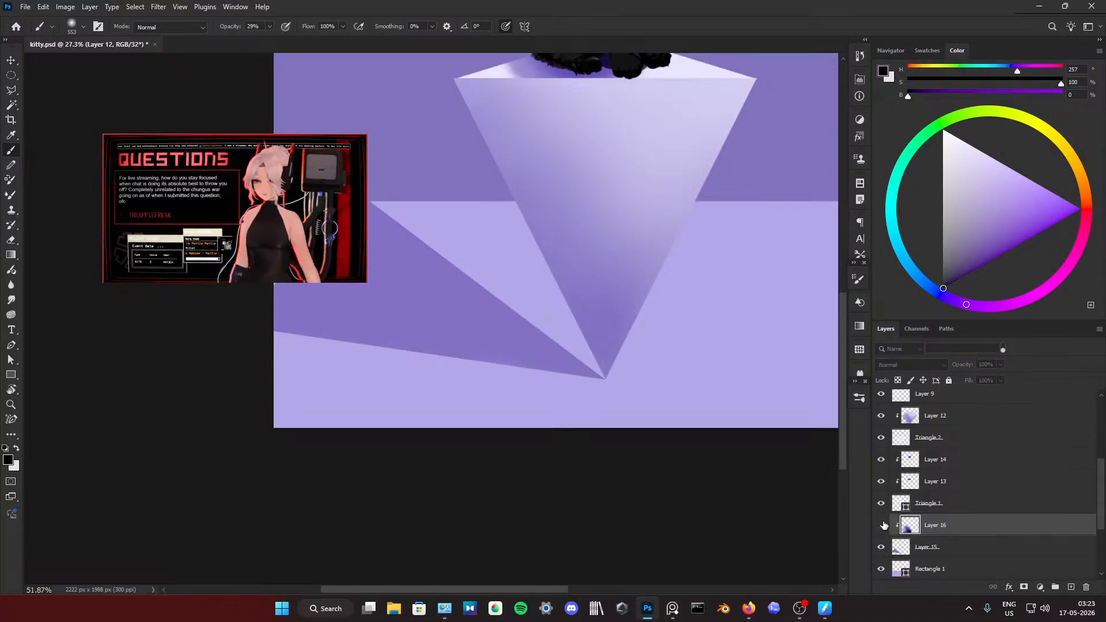
pyautogui.click(884, 525)
pyautogui.moveTo(558, 355)
pyautogui.mouseDown()
pyautogui.moveTo(471, 365)
pyautogui.moveTo(548, 373)
pyautogui.moveTo(620, 400)
pyautogui.mouseUp()
pyautogui.scroll(-2, 881, 507)
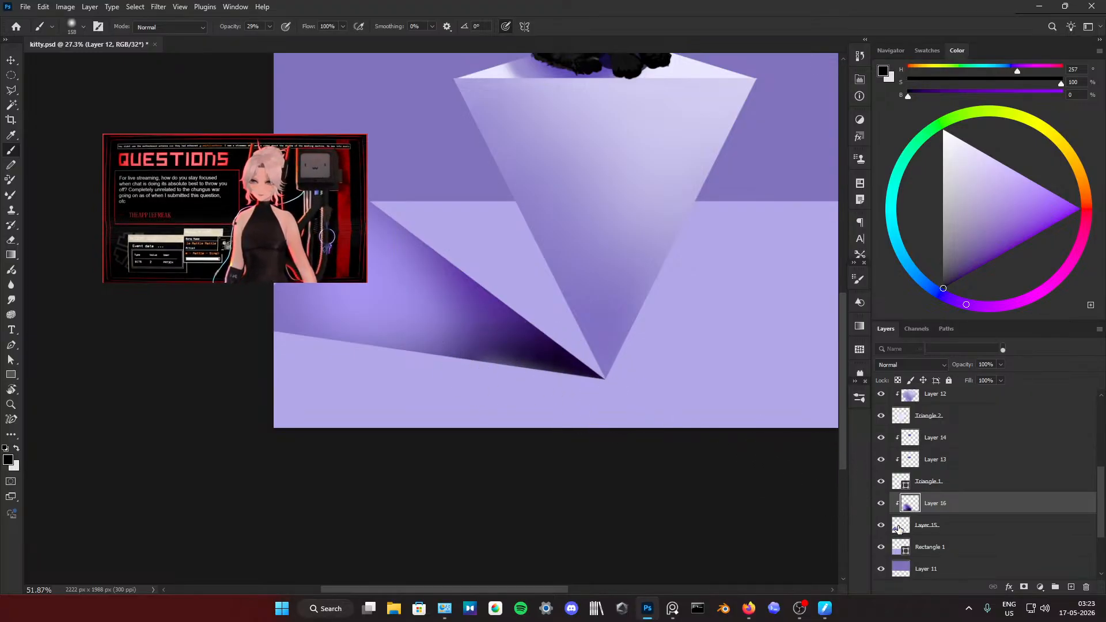
pyautogui.click(880, 506)
pyautogui.click(880, 506)
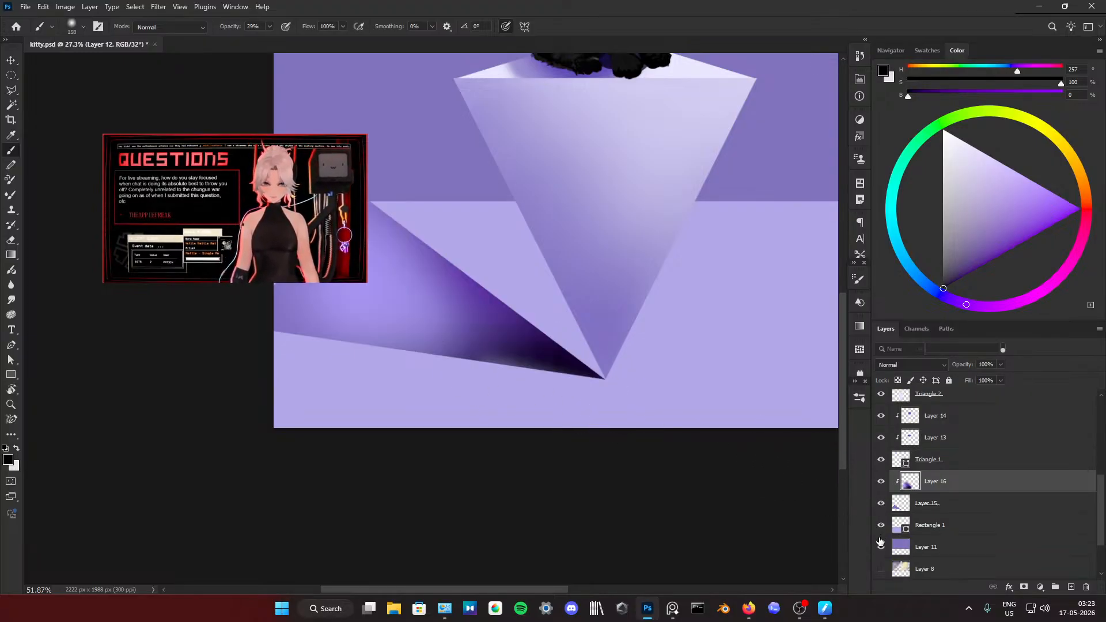
# Step: Hide the Rectangle 1 floor and the Layer 16 shading, and make the shadow's base shape on Layer 15 active
pyautogui.click(881, 526)
pyautogui.click(881, 525)
pyautogui.click(881, 526)
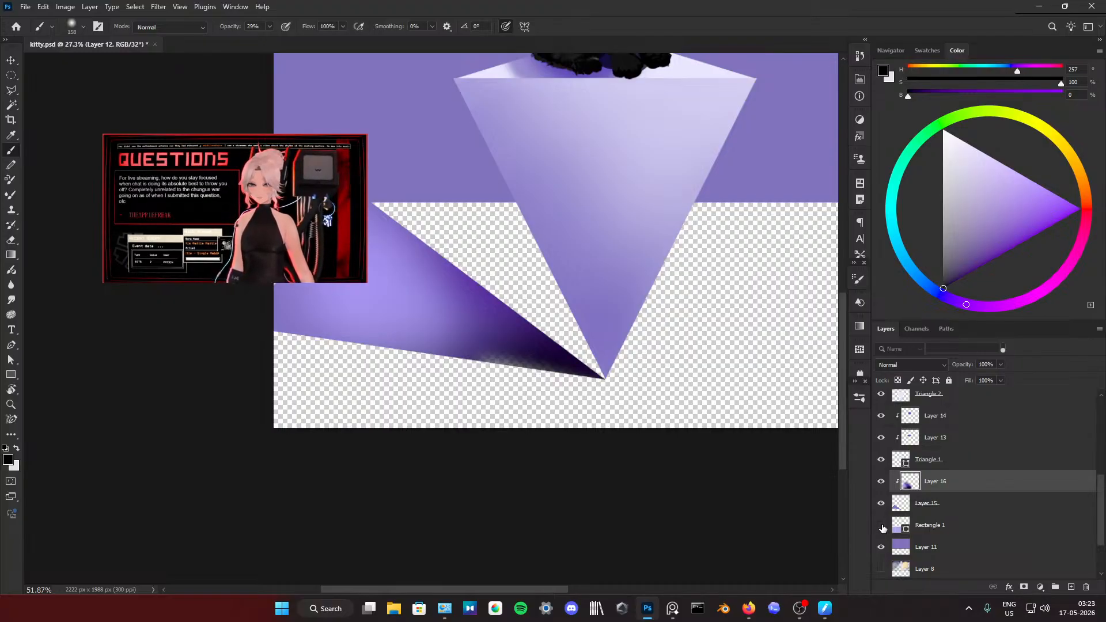
pyautogui.click(881, 525)
pyautogui.click(881, 526)
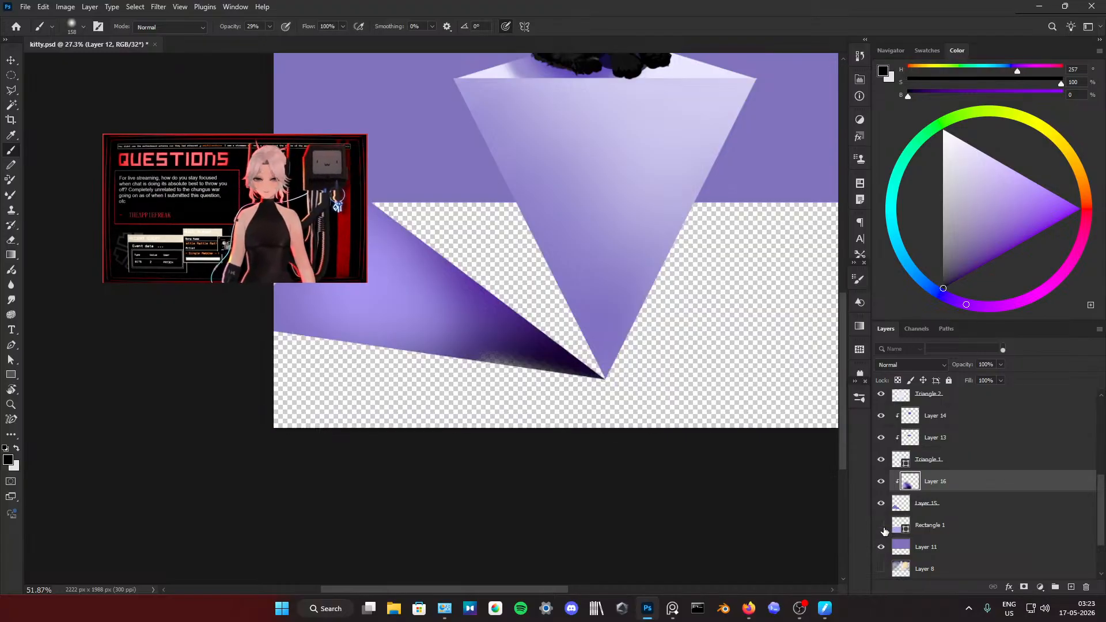
pyautogui.click(900, 506)
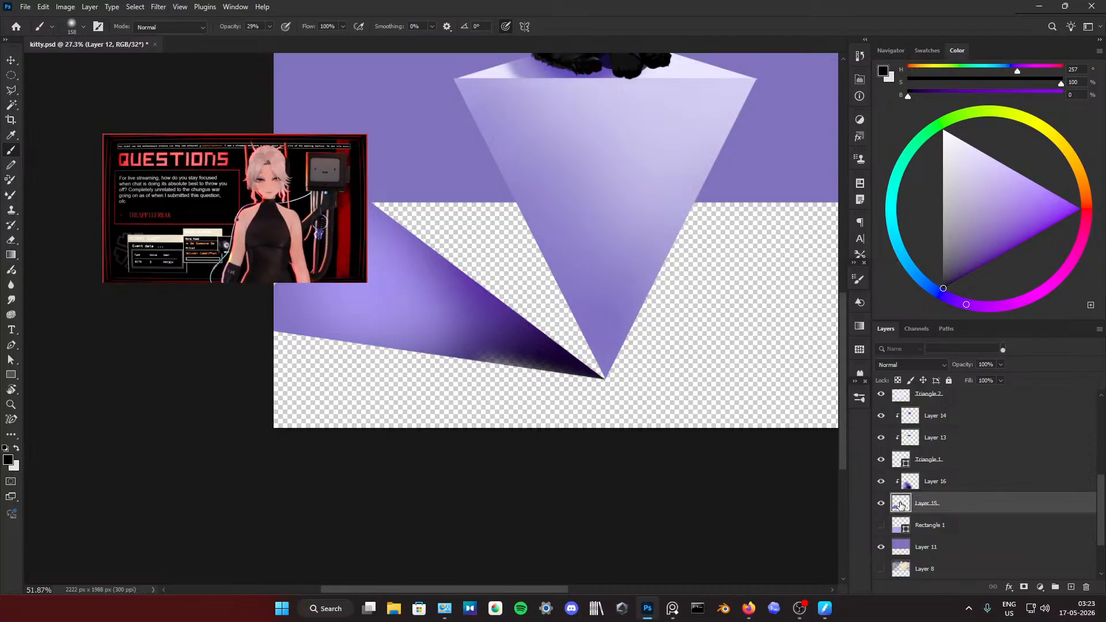
pyautogui.click(880, 481)
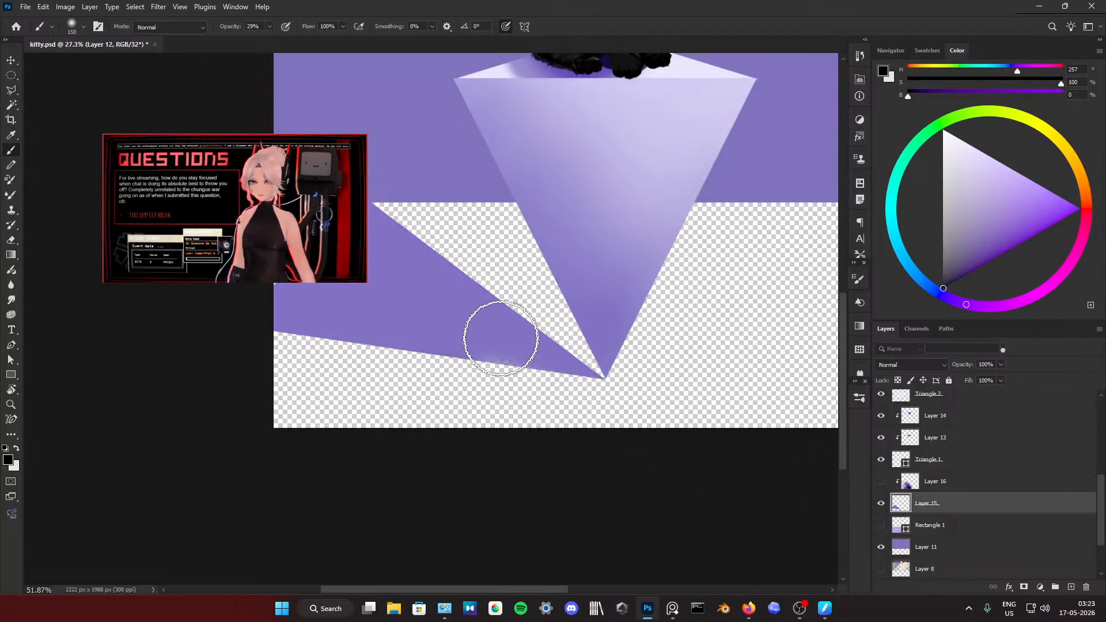
# Step: Lasso the shadow's lower part near the pedestal's tip, paint it solid with the sampled base purple at 100% opacity, and deselect
pyautogui.click(8, 91)
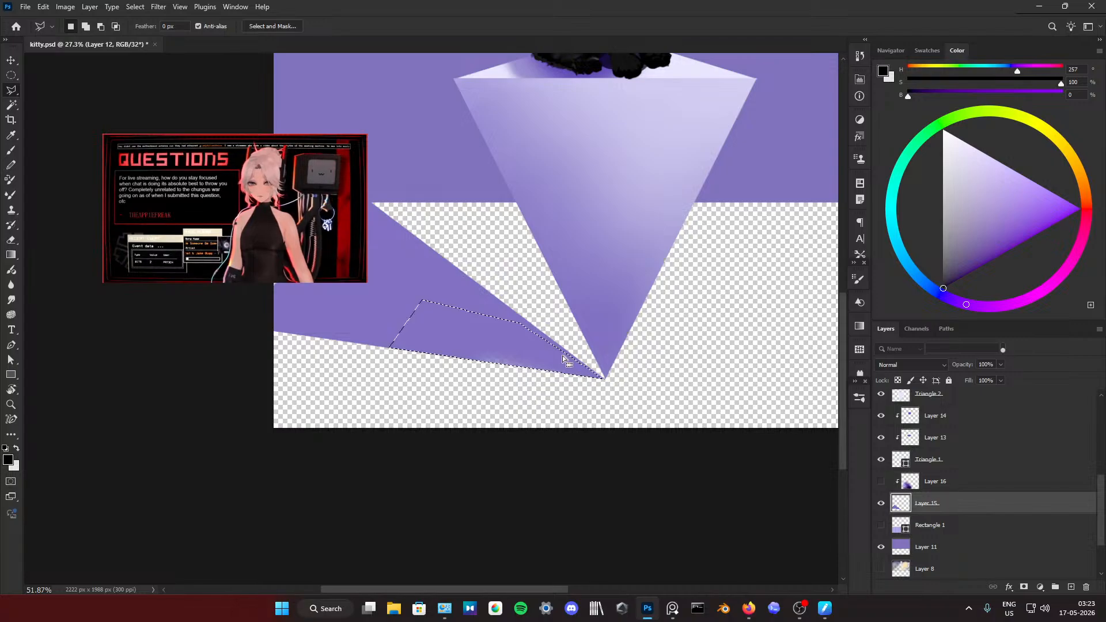
pyautogui.press('b')
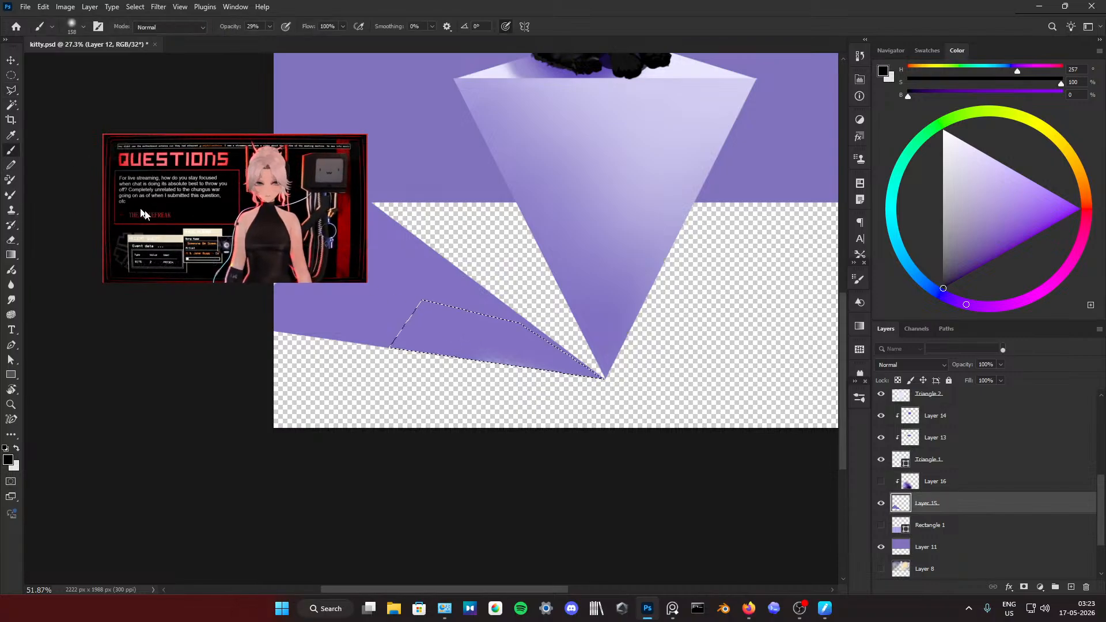
pyautogui.keyDown('alt'); pyautogui.click(432, 291); pyautogui.keyUp('alt')
pyautogui.moveTo(494, 355); pyautogui.dragTo(430, 353)
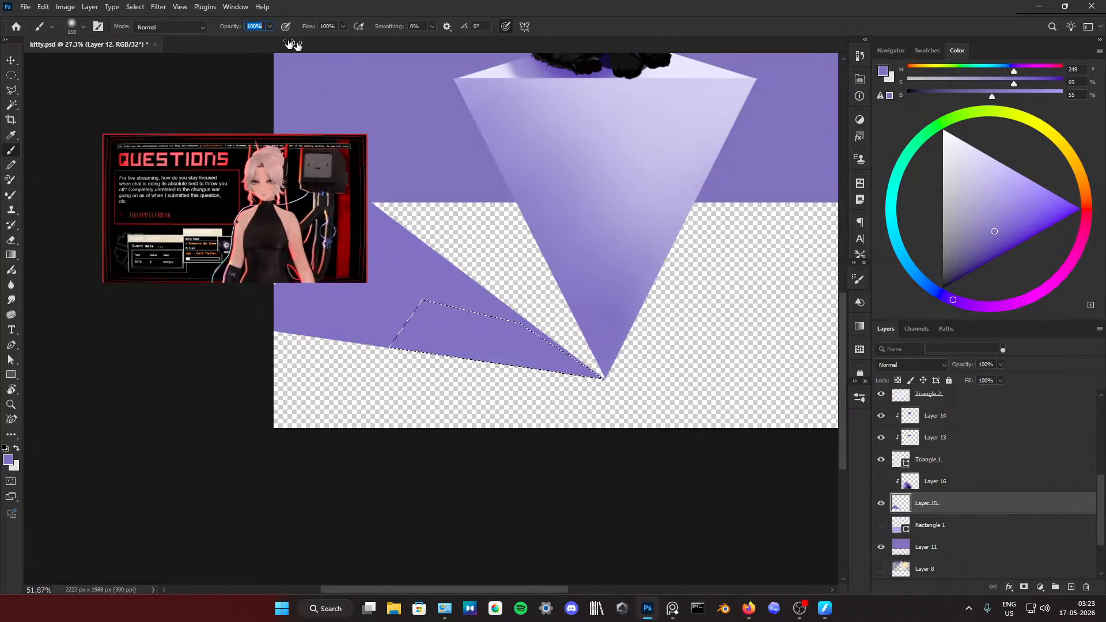
pyautogui.press('w')
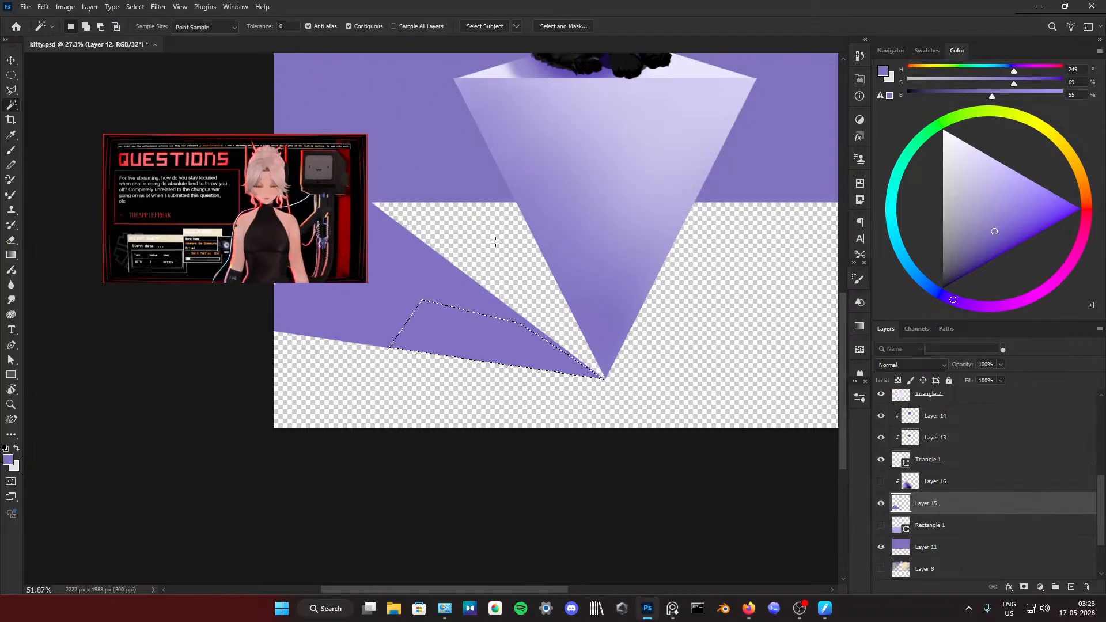
pyautogui.rightClick(496, 244)
pyautogui.click(541, 384)
pyautogui.scroll(-3, 500, 301)
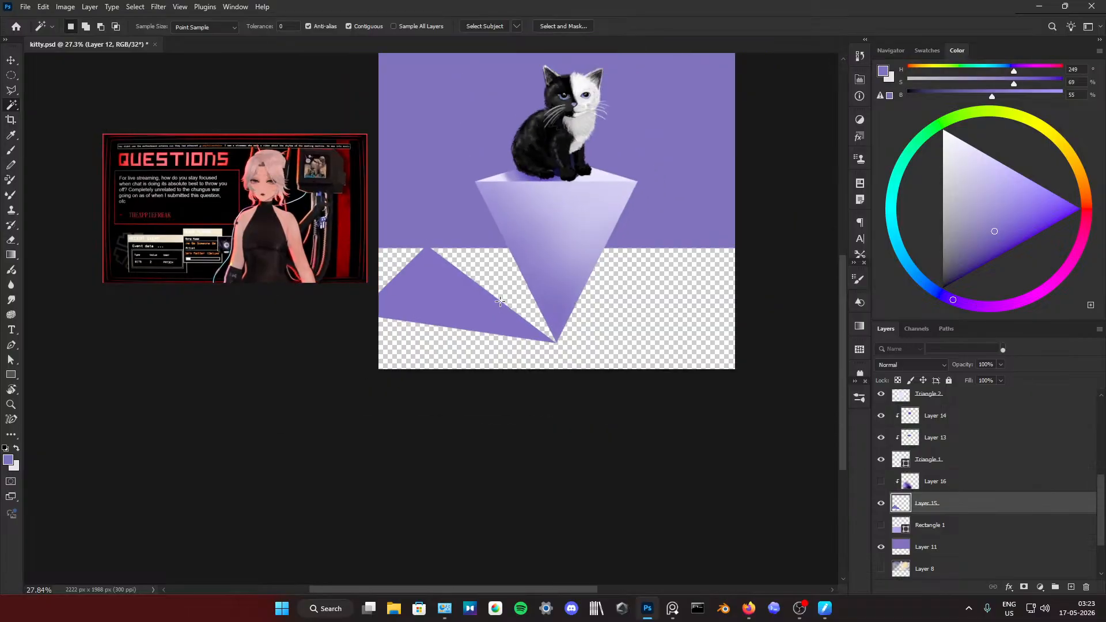
# Step: Show the Layer 16 shading and Rectangle 1 floor again, checking the artwork with the Layer 11 backdrop switched off and back on
pyautogui.scroll(2, 500, 301)
pyautogui.click(881, 480)
pyautogui.scroll(-3, 602, 314)
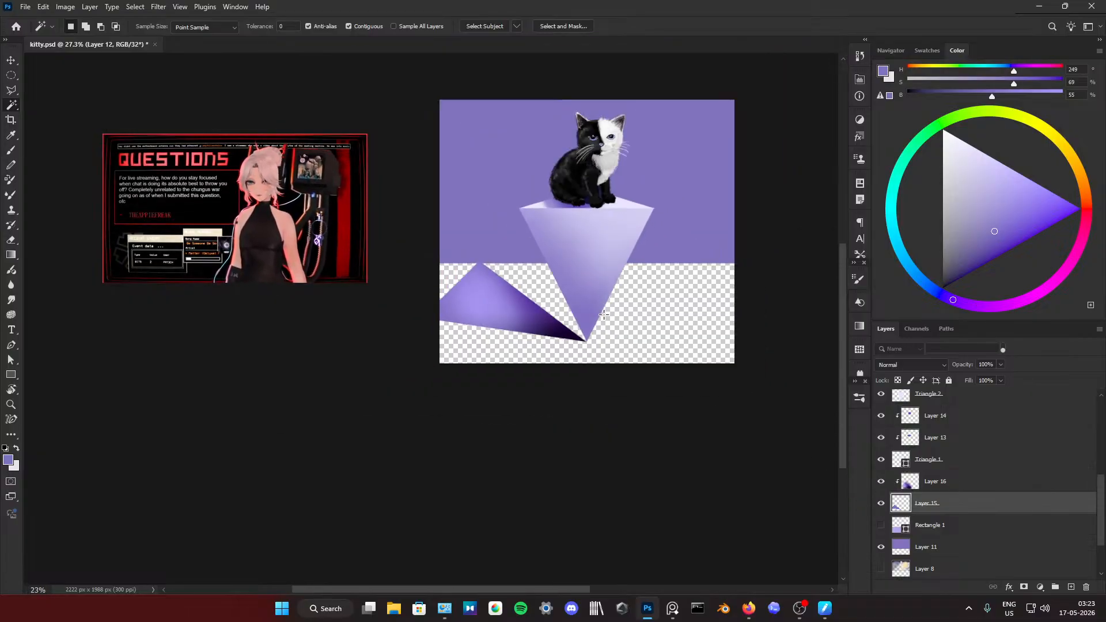
pyautogui.click(880, 547)
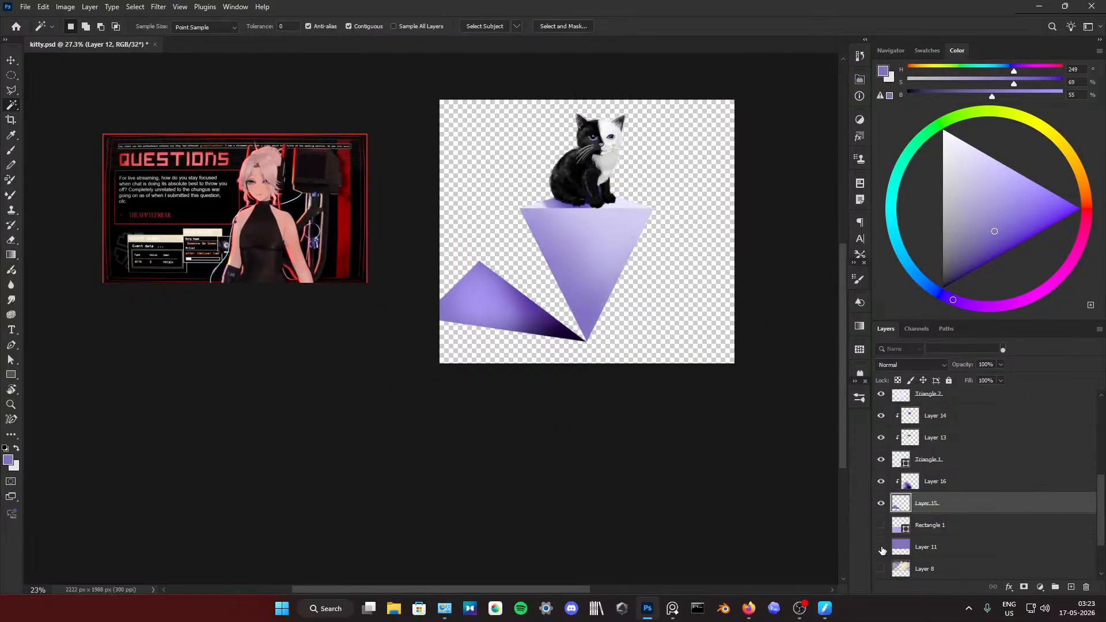
pyautogui.click(880, 547)
pyautogui.click(881, 524)
pyautogui.scroll(-2, 679, 257)
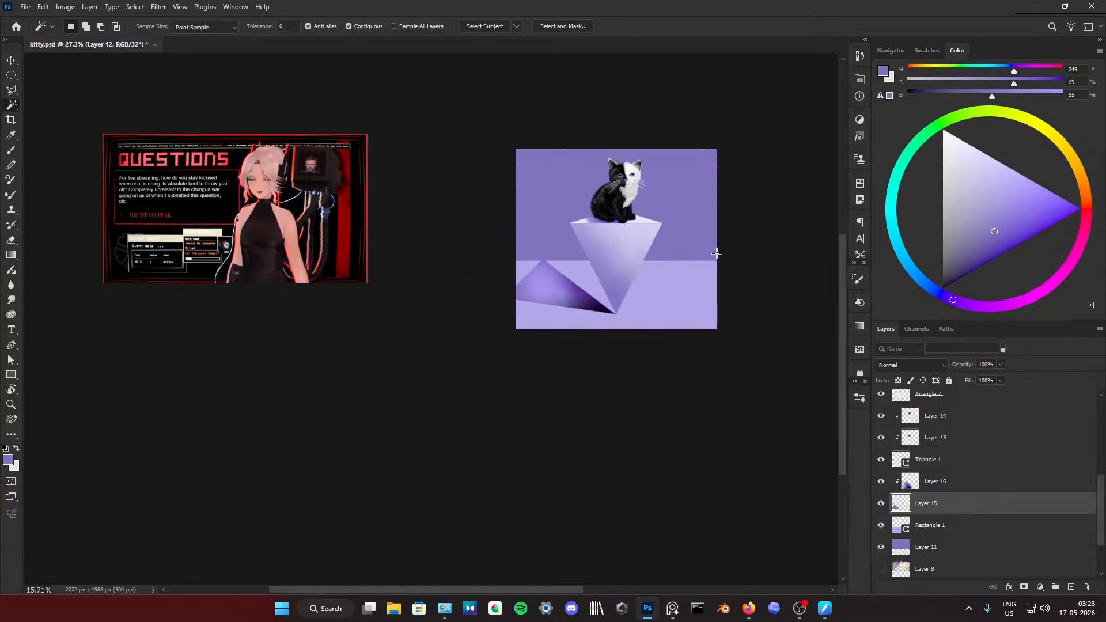
pyautogui.scroll(3, 716, 254)
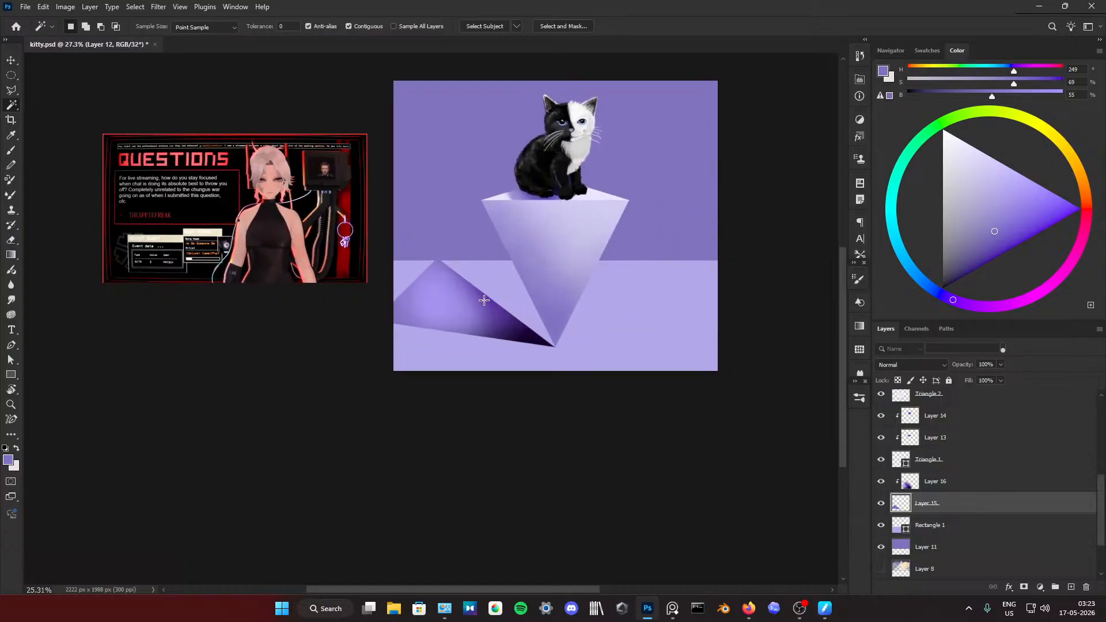
# Step: Fade the light centre of the Layer 16 floor shadow with a large soft round eraser at 33% opacity
pyautogui.press('e')
pyautogui.hotkey('alt', ']')
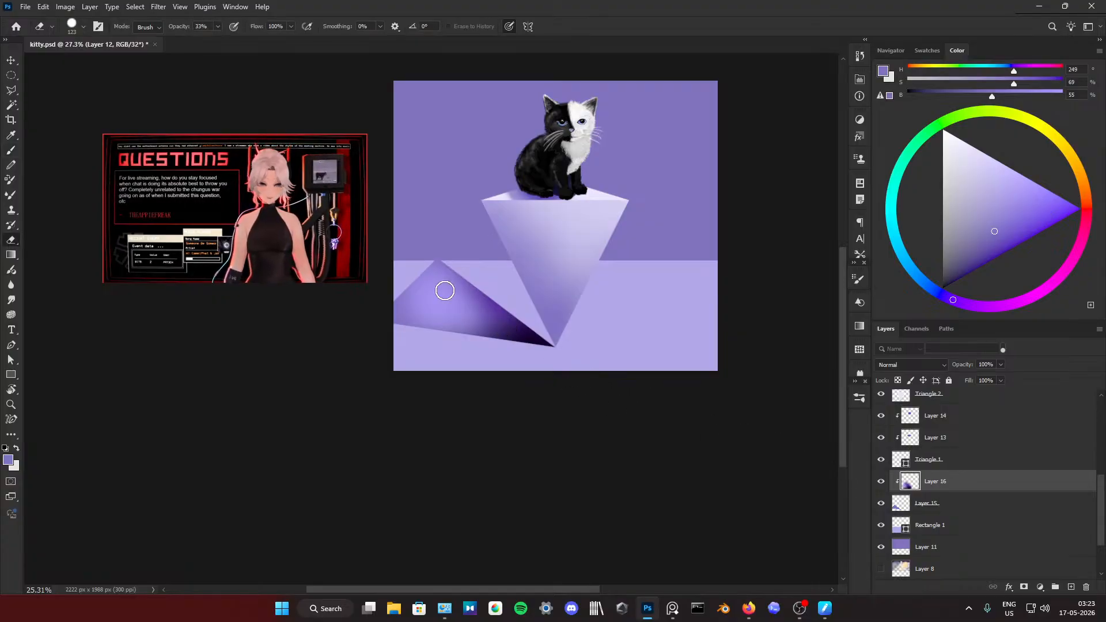
pyautogui.moveTo(444, 290); pyautogui.dragTo(499, 299)
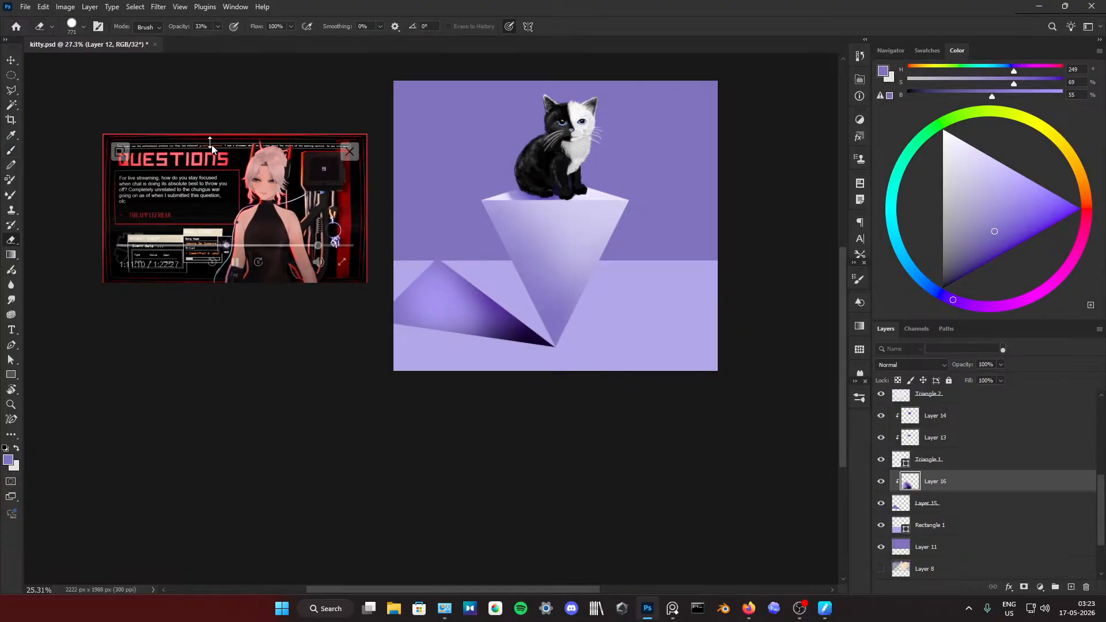
pyautogui.click(859, 280)
pyautogui.click(725, 295)
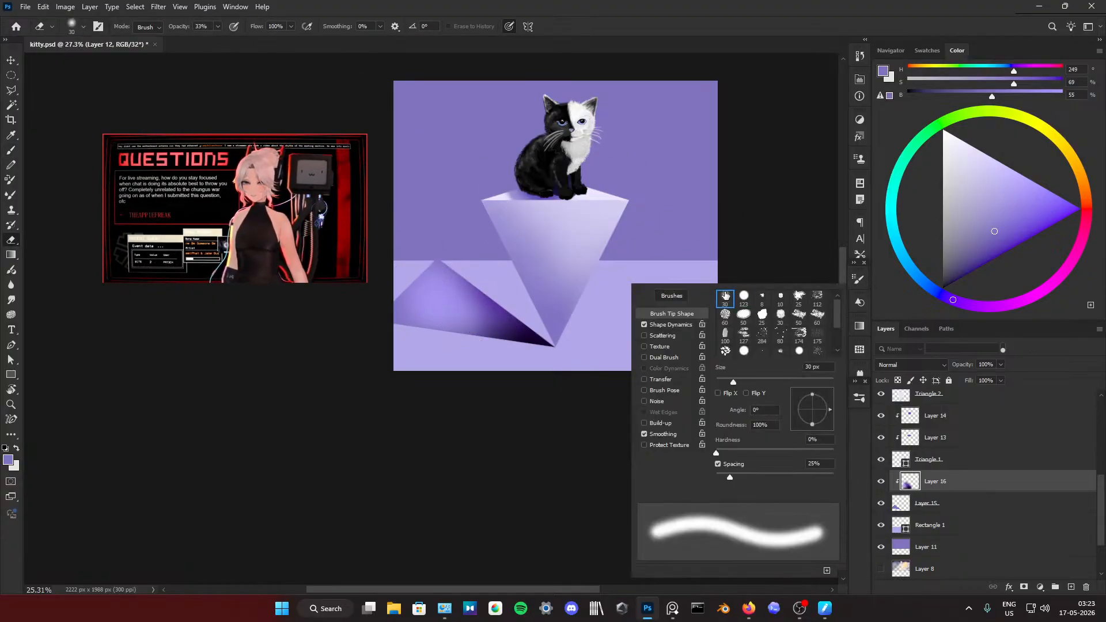
pyautogui.click(857, 282)
pyautogui.moveTo(429, 288)
pyautogui.mouseDown()
pyautogui.moveTo(497, 289)
pyautogui.moveTo(401, 299)
pyautogui.moveTo(426, 278)
pyautogui.mouseUp()
pyautogui.moveTo(452, 314); pyautogui.dragTo(454, 301)
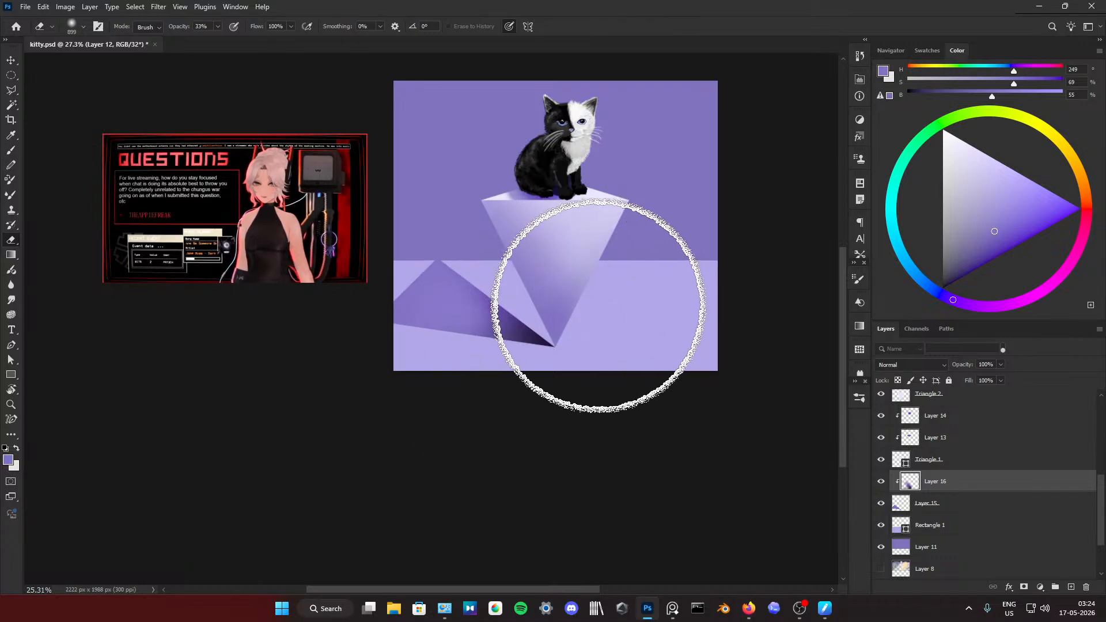
# Step: Darken the floor shadow toward the pedestal's tip with very dark purple, using a 1217 px soft brush at 100% opacity
pyautogui.rightClick(535, 285)
pyautogui.moveTo(491, 284)
pyautogui.mouseDown()
pyautogui.moveTo(444, 301)
pyautogui.moveTo(519, 261)
pyautogui.moveTo(469, 271)
pyautogui.moveTo(557, 256)
pyautogui.moveTo(525, 245)
pyautogui.mouseUp()
pyautogui.press('b')
pyautogui.keyDown('alt'); pyautogui.click(529, 332); pyautogui.keyUp('alt')
pyautogui.hotkey('ctrl', 'z')
pyautogui.moveTo(549, 291); pyautogui.dragTo(524, 248)
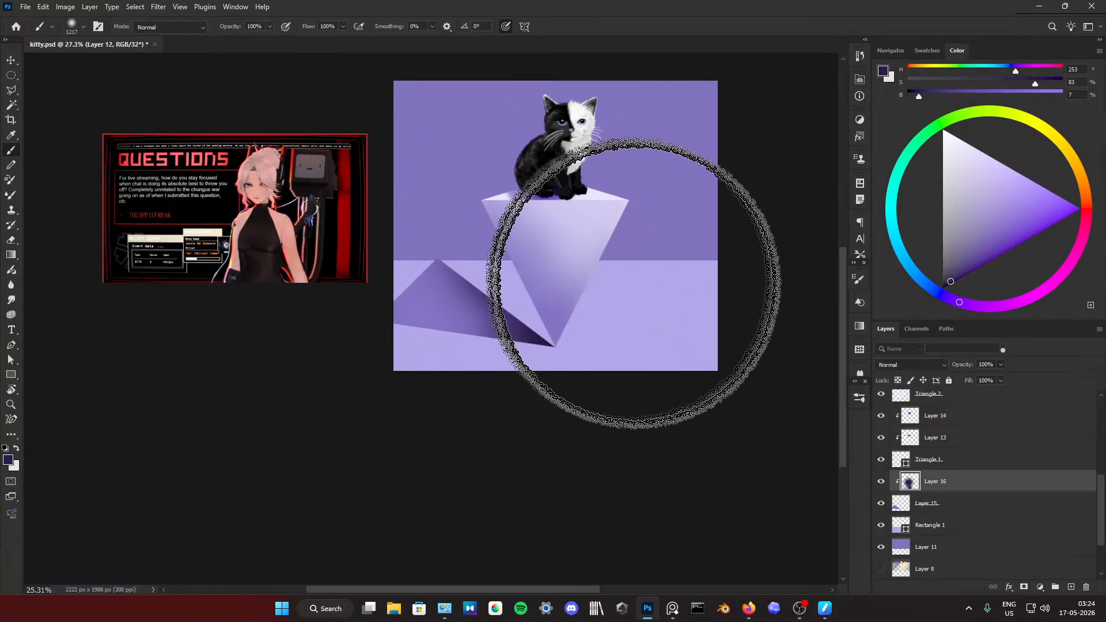
pyautogui.moveTo(693, 325); pyautogui.dragTo(528, 250)
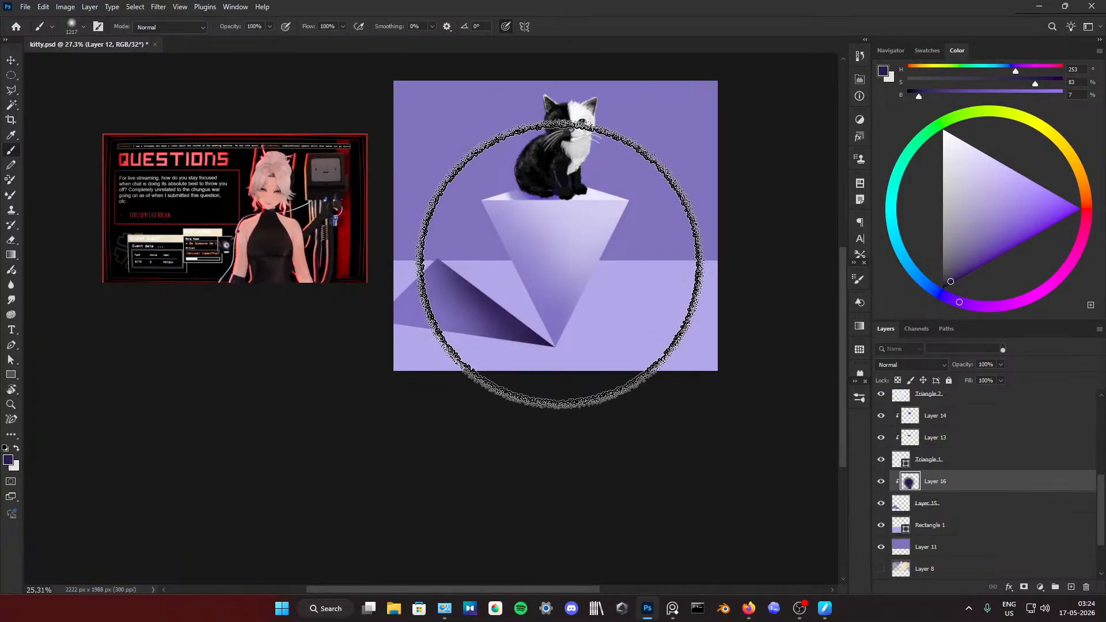
# Step: Try to lighten the floor shadow's lower edge with near-white lavender (H 249, S 17, B 100) using the 1217 px brush
pyautogui.keyDown('alt'); pyautogui.click(658, 281); pyautogui.keyUp('alt')
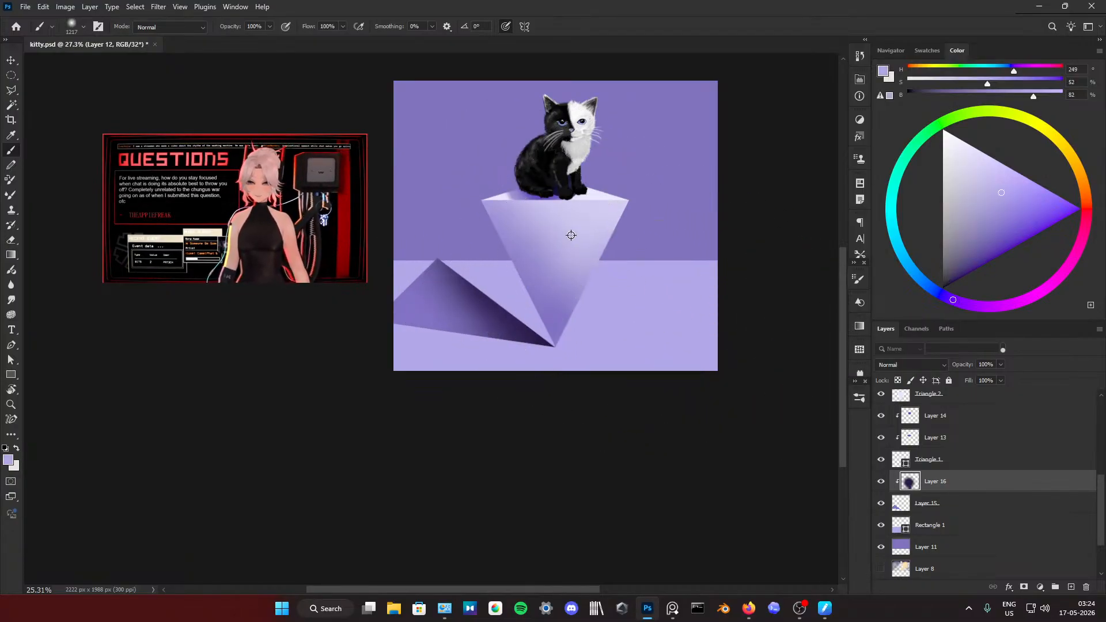
pyautogui.keyDown('alt'); pyautogui.click(560, 315); pyautogui.keyUp('alt')
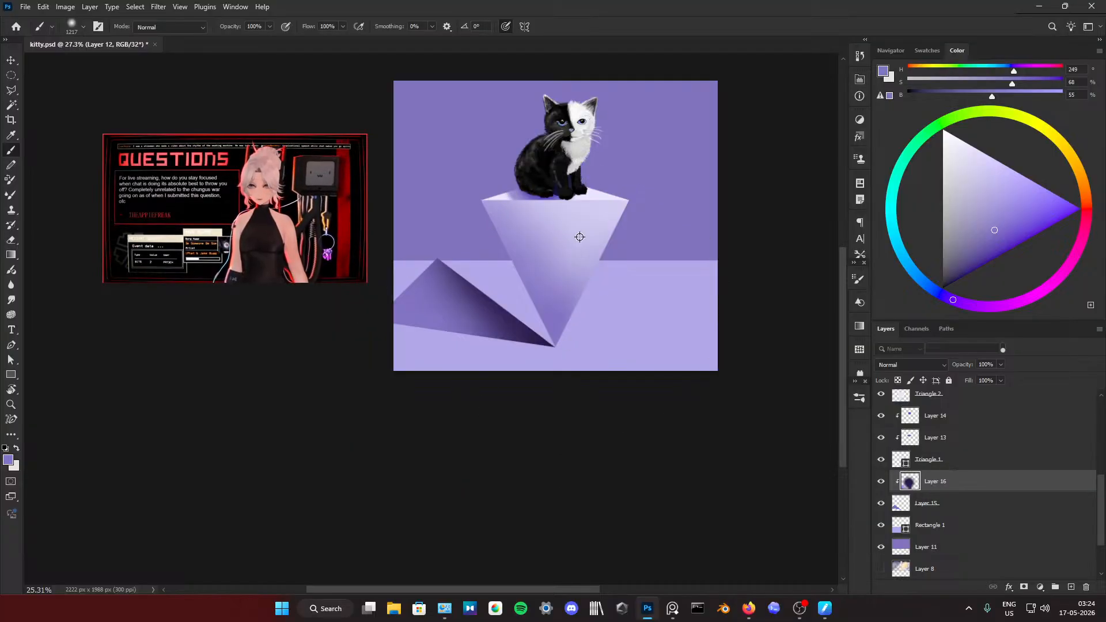
pyautogui.click(965, 142)
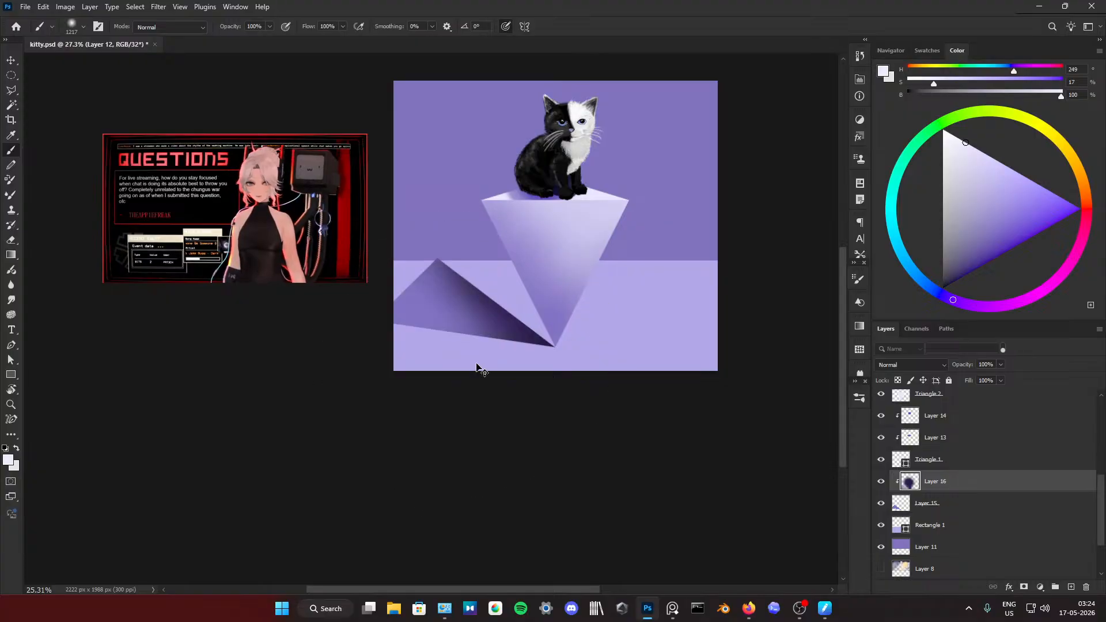
pyautogui.click(423, 377)
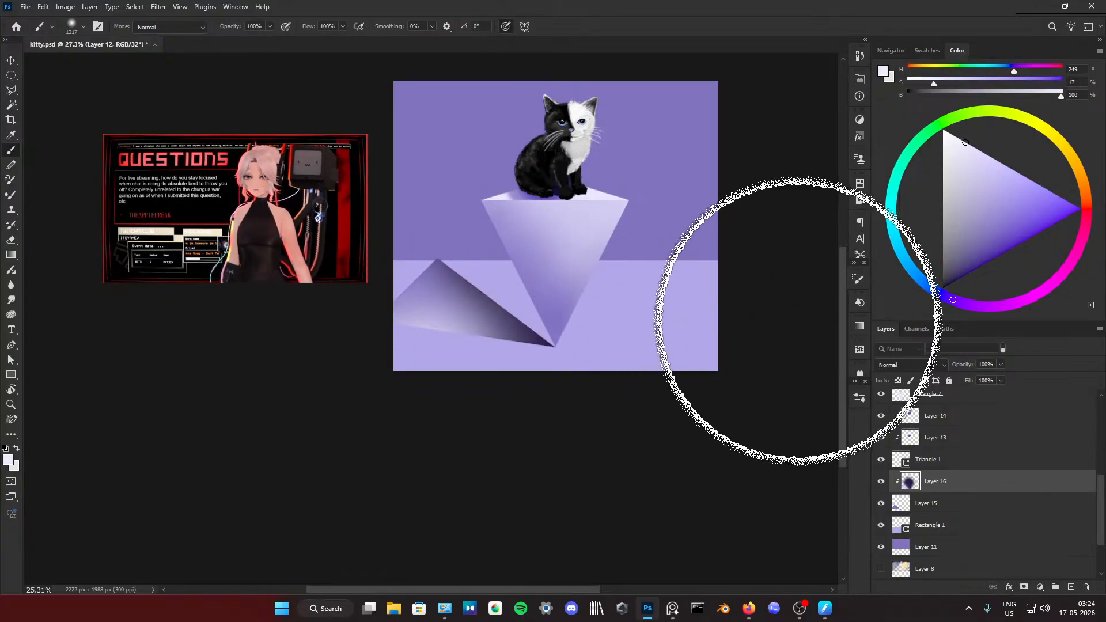
pyautogui.scroll(2, 457, 260)
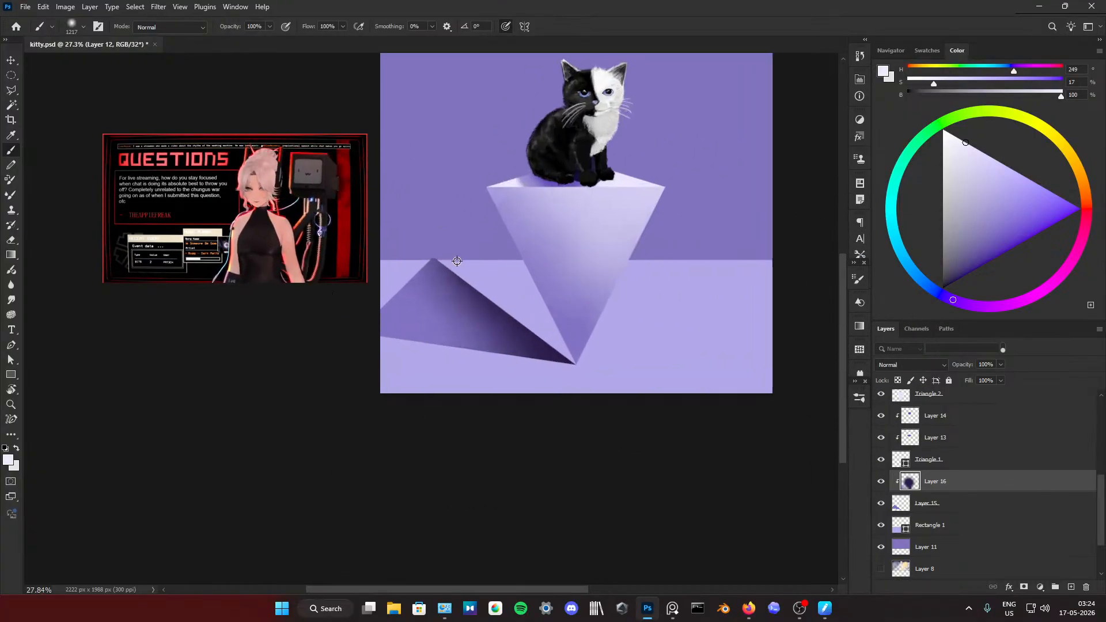
# Step: Move the Rectangle 1 floor up slightly so its back edge lines up with the peak of the triangular floor shadow
pyautogui.scroll(5, 440, 266)
pyautogui.scroll(-5, 437, 267)
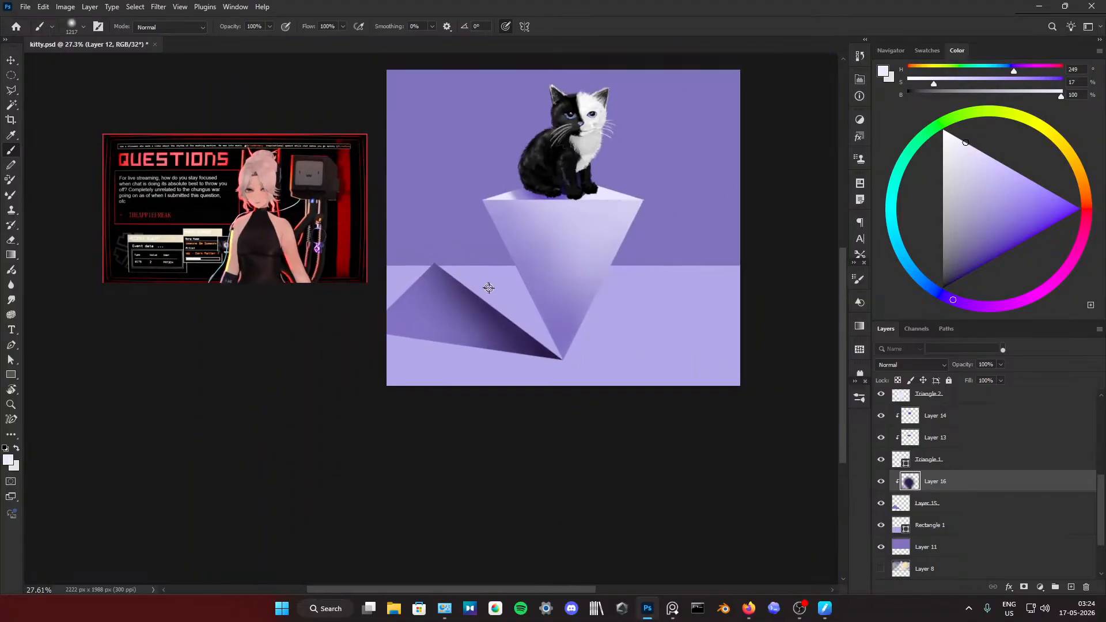
pyautogui.click(930, 525)
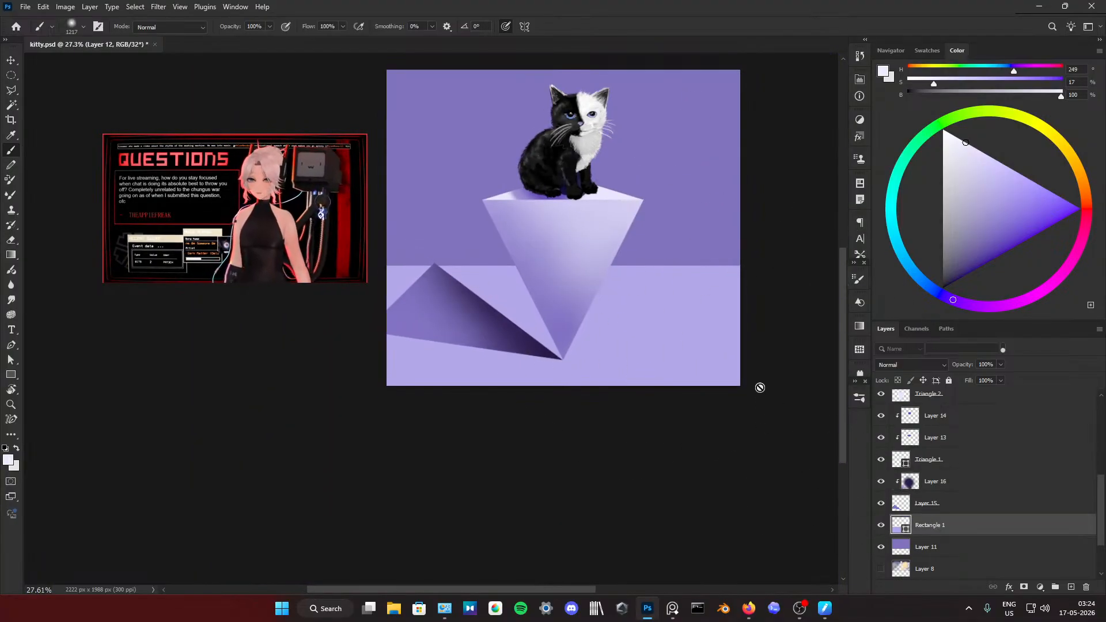
pyautogui.press('v')
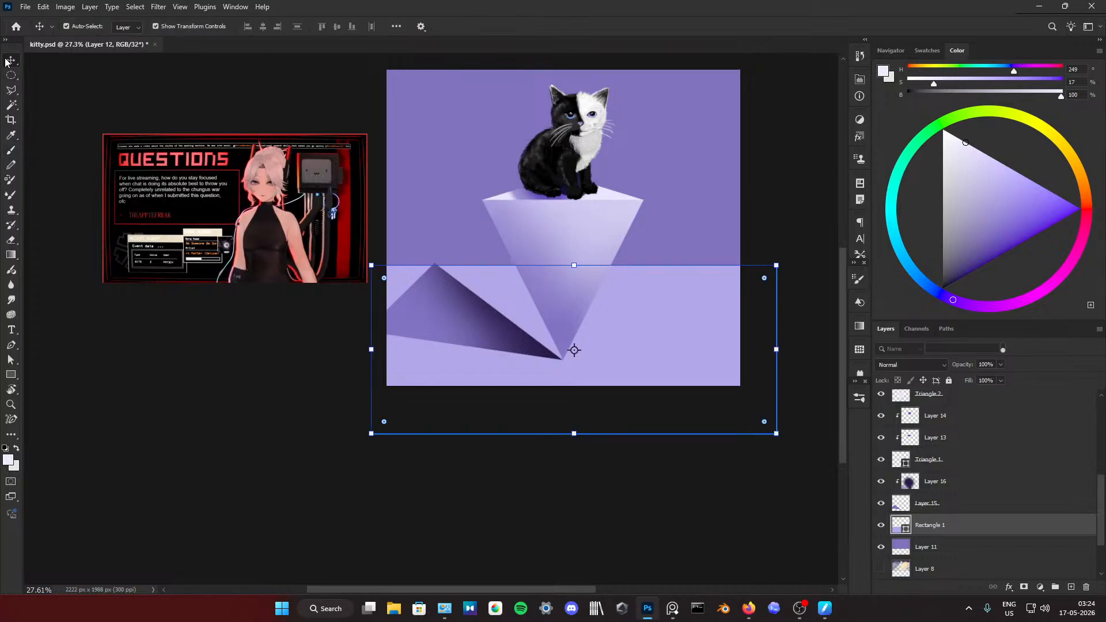
pyautogui.click(346, 352)
pyautogui.click(505, 365)
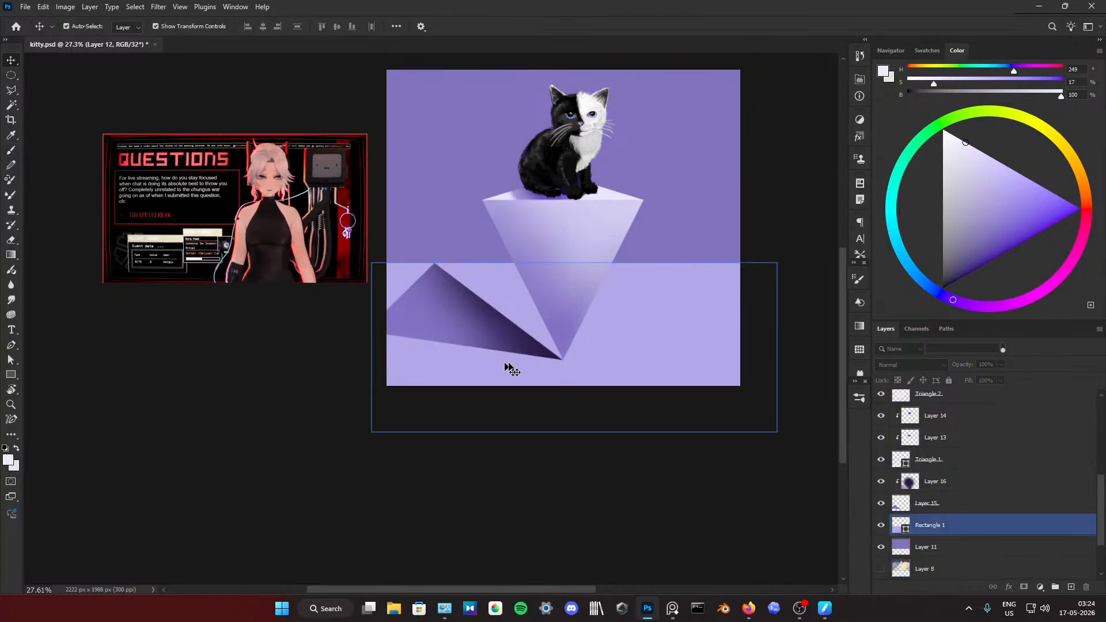
pyautogui.click(653, 397)
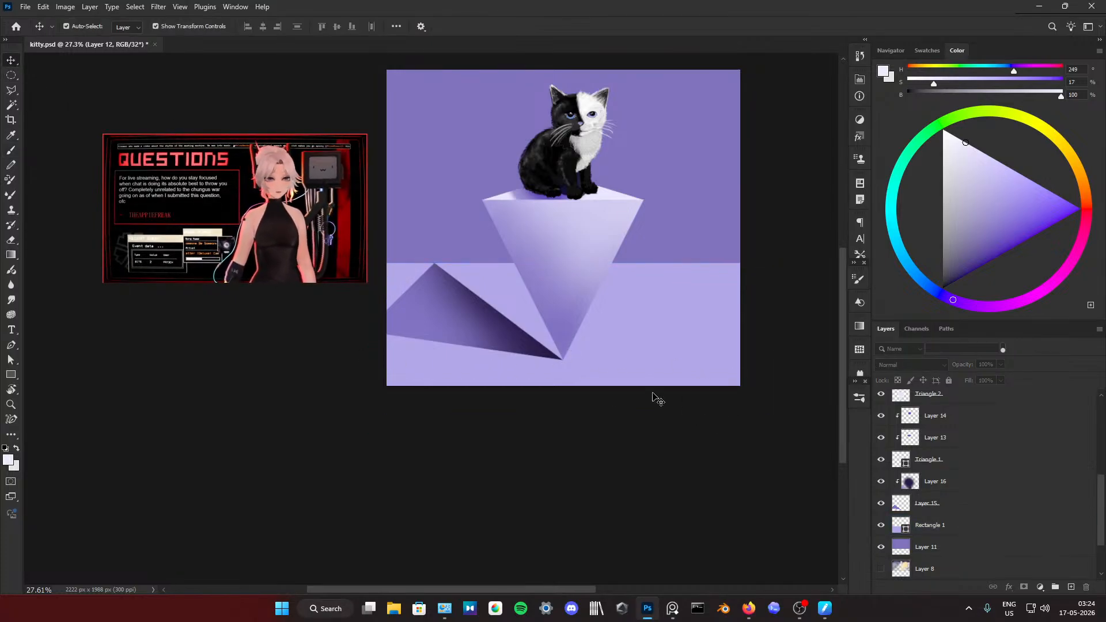
# Step: Clear the layer selection after checking the floor and backdrop, and save the kitty.psd painting
pyautogui.click(651, 301)
pyautogui.click(695, 204)
pyautogui.click(775, 356)
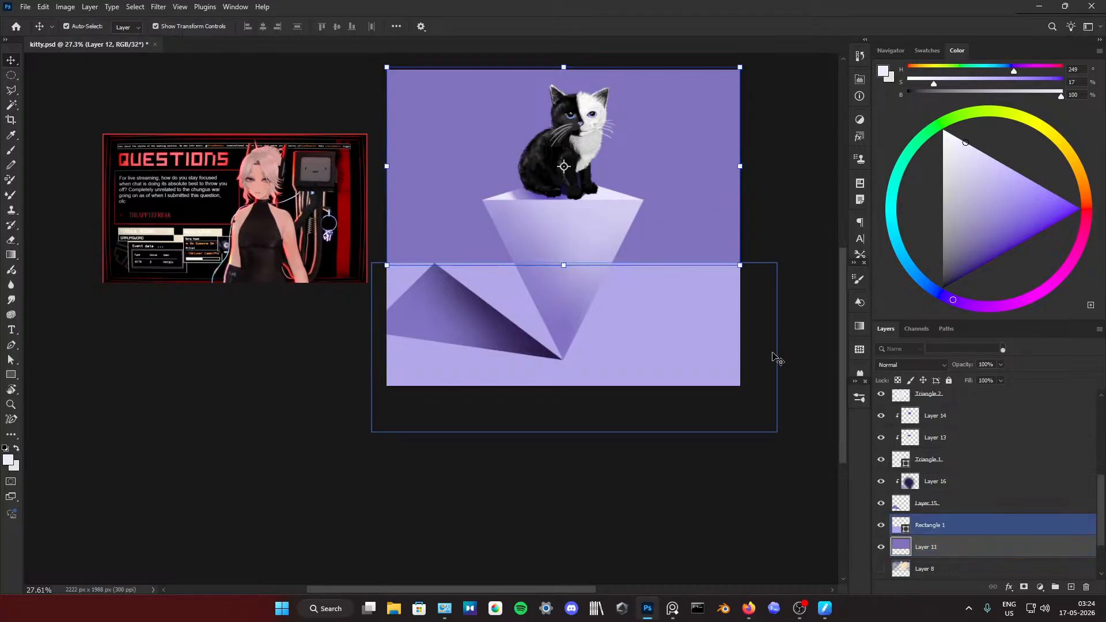
pyautogui.click(795, 349)
pyautogui.scroll(1, 743, 292)
pyautogui.hotkey('ctrl', 's')
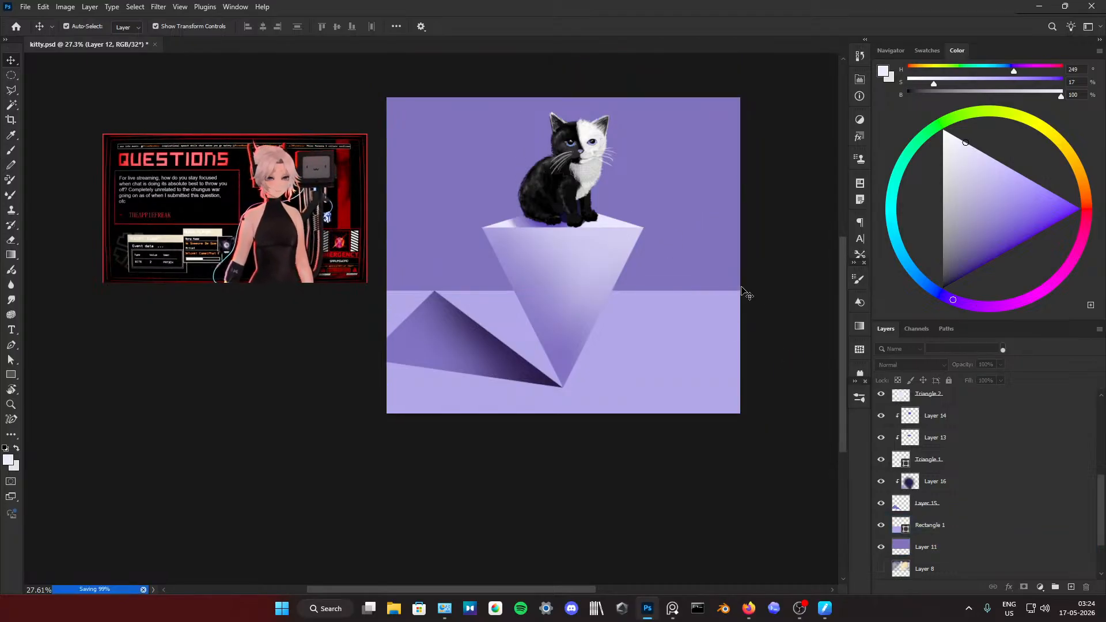
pyautogui.scroll(2, 779, 365)
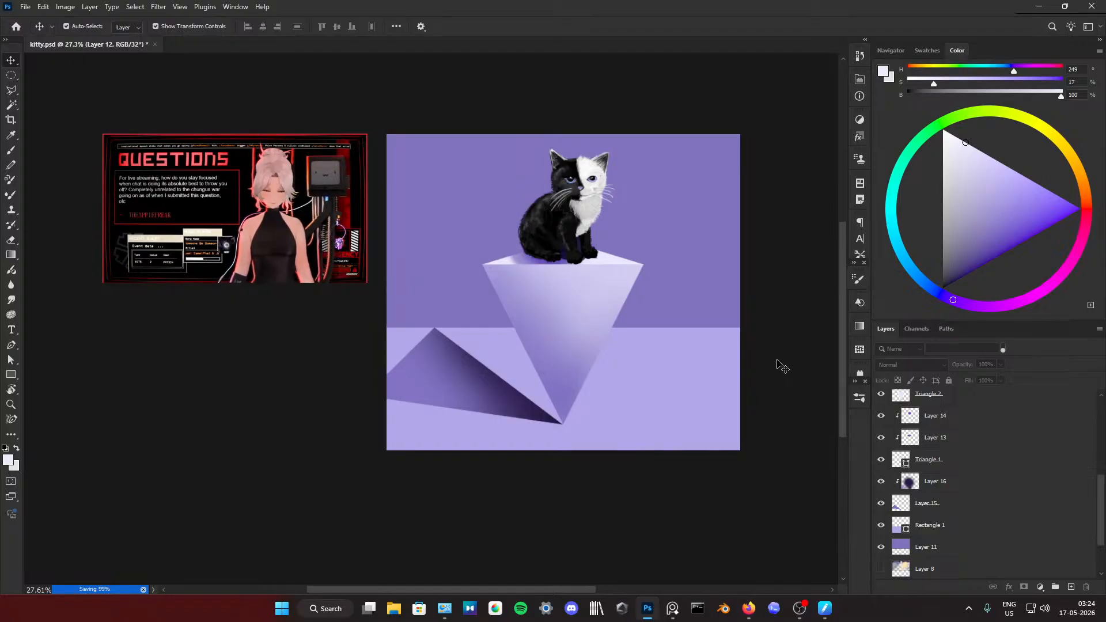
# Step: Examine the kitten up close, switching Layer 2 off and back on to see which fur it holds
pyautogui.moveTo(236, 232)
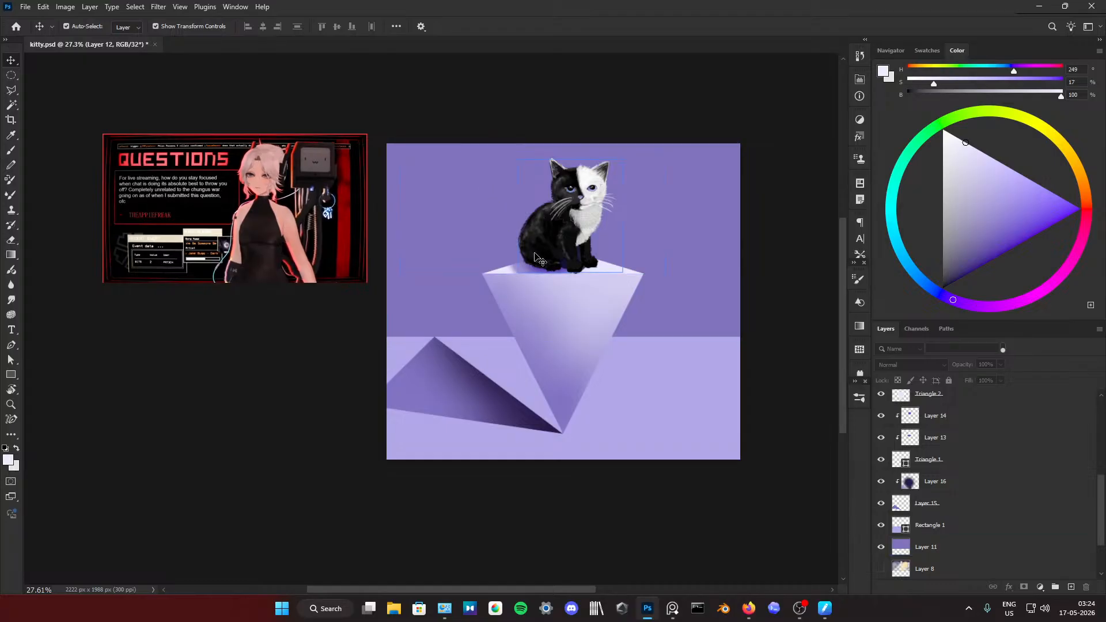
pyautogui.scroll(6, 588, 189)
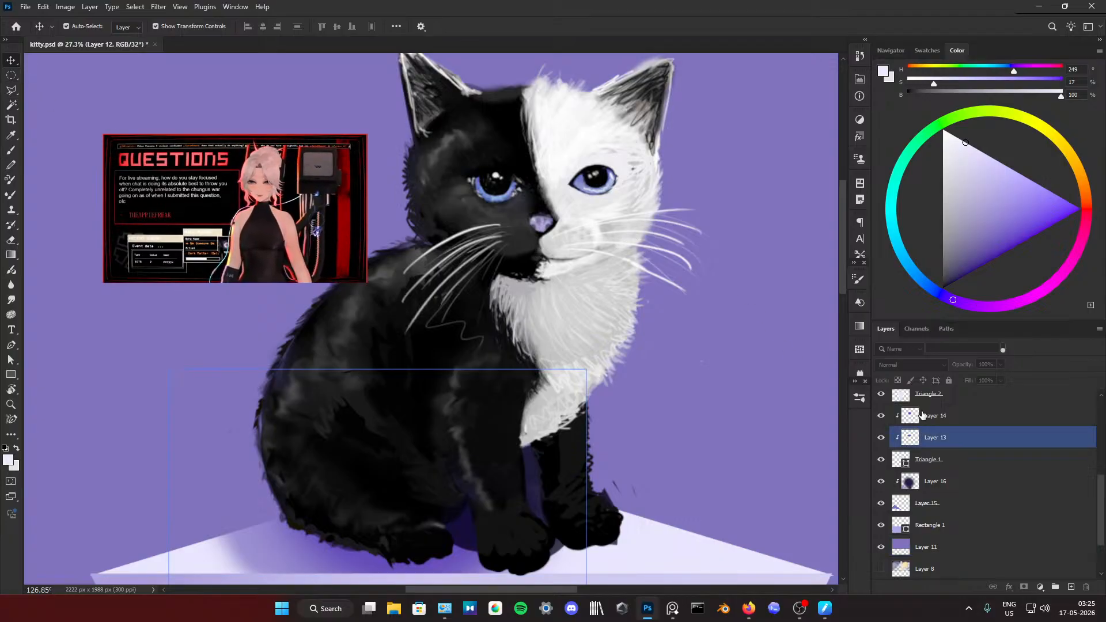
pyautogui.click(928, 476)
pyautogui.scroll(5, 898, 478)
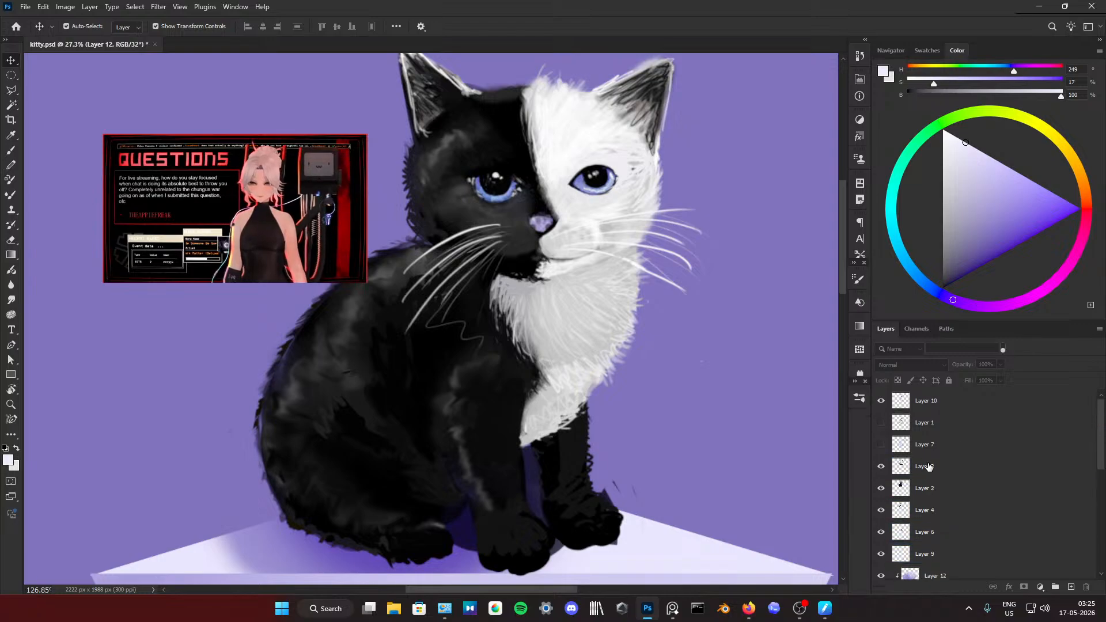
pyautogui.click(914, 489)
pyautogui.click(881, 488)
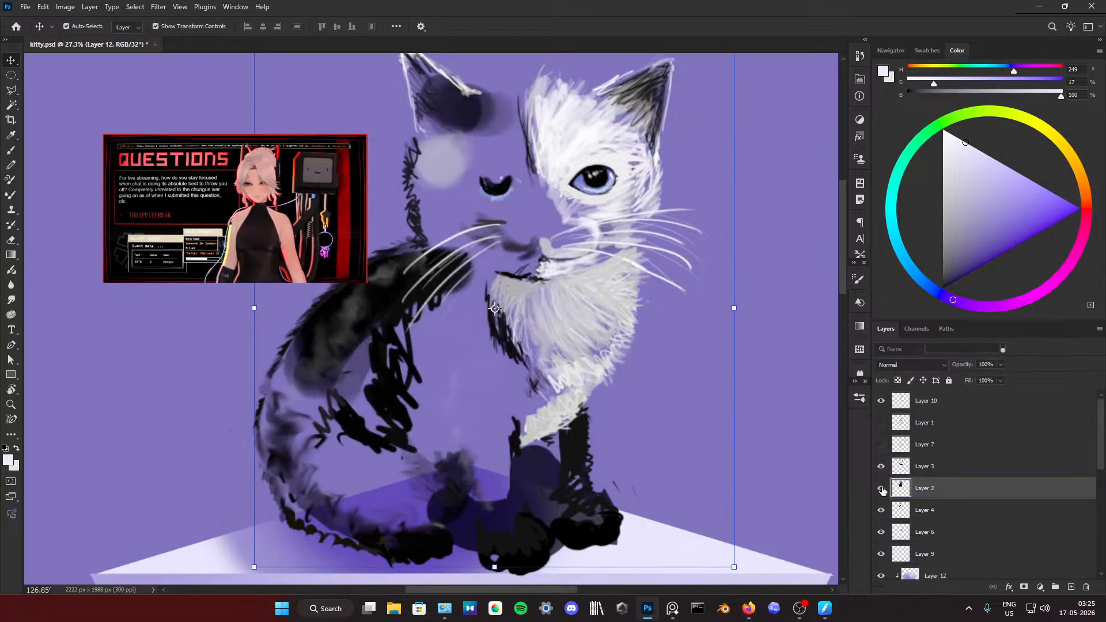
pyautogui.click(880, 488)
# Step: Check what Layer 3 and Layer 10 contribute to the kitten by switching each off and back on
pyautogui.click(904, 468)
pyautogui.click(880, 467)
pyautogui.click(881, 466)
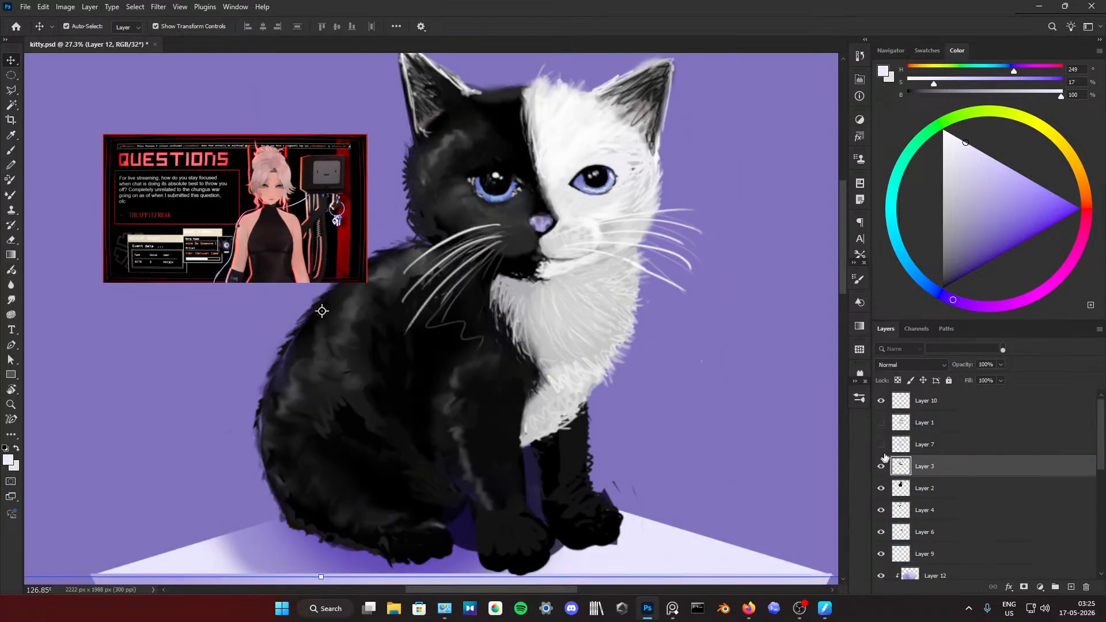
pyautogui.click(881, 402)
pyautogui.click(882, 402)
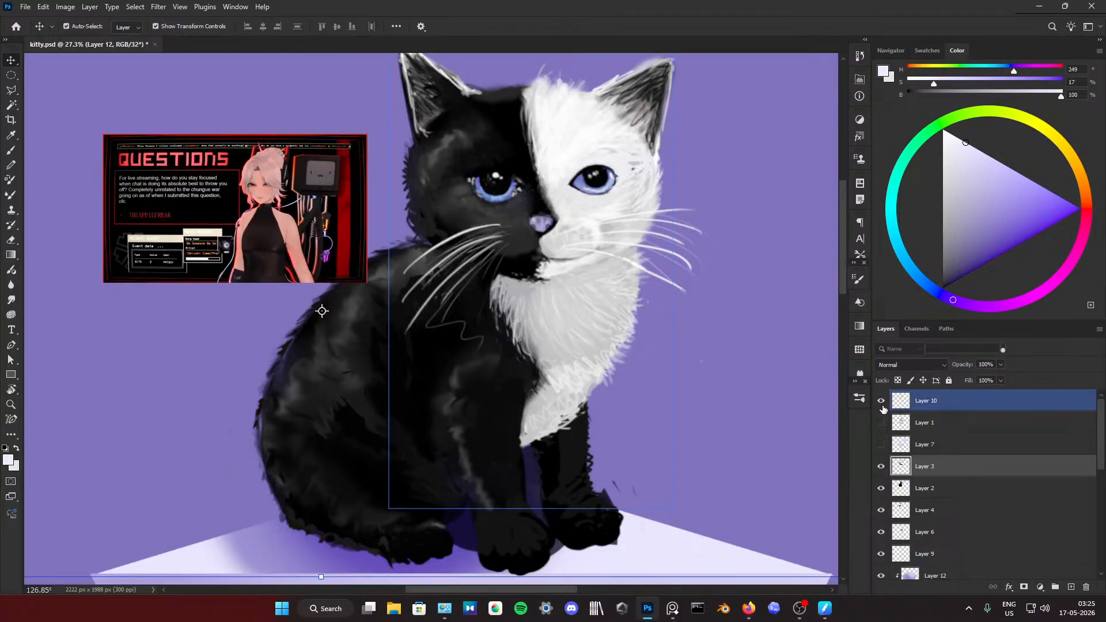
pyautogui.click(881, 402)
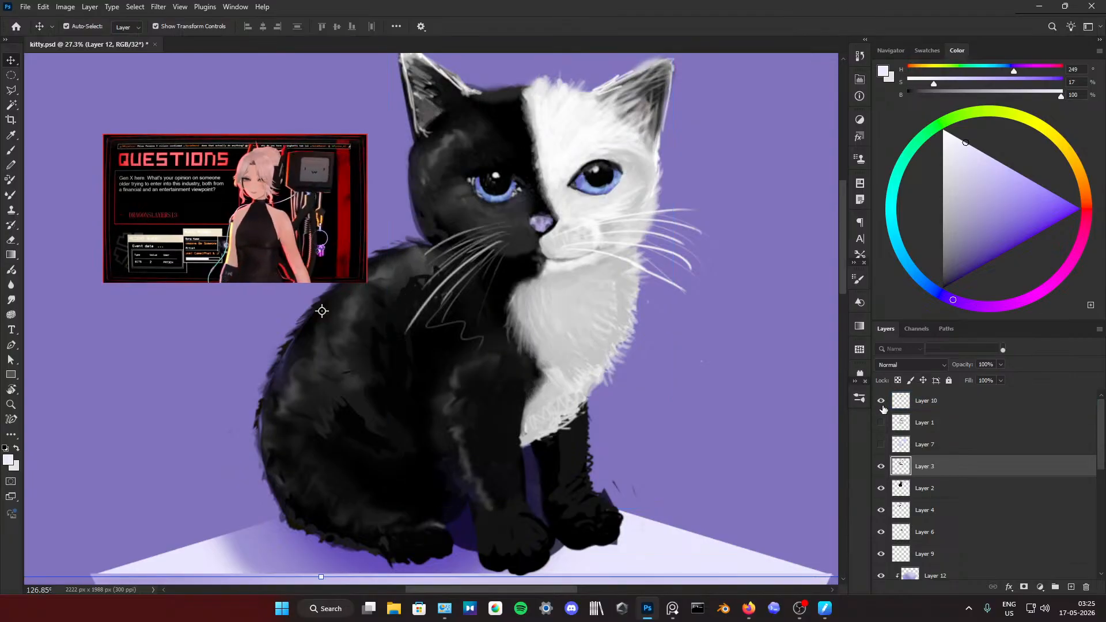
pyautogui.click(882, 402)
pyautogui.scroll(-5, 685, 348)
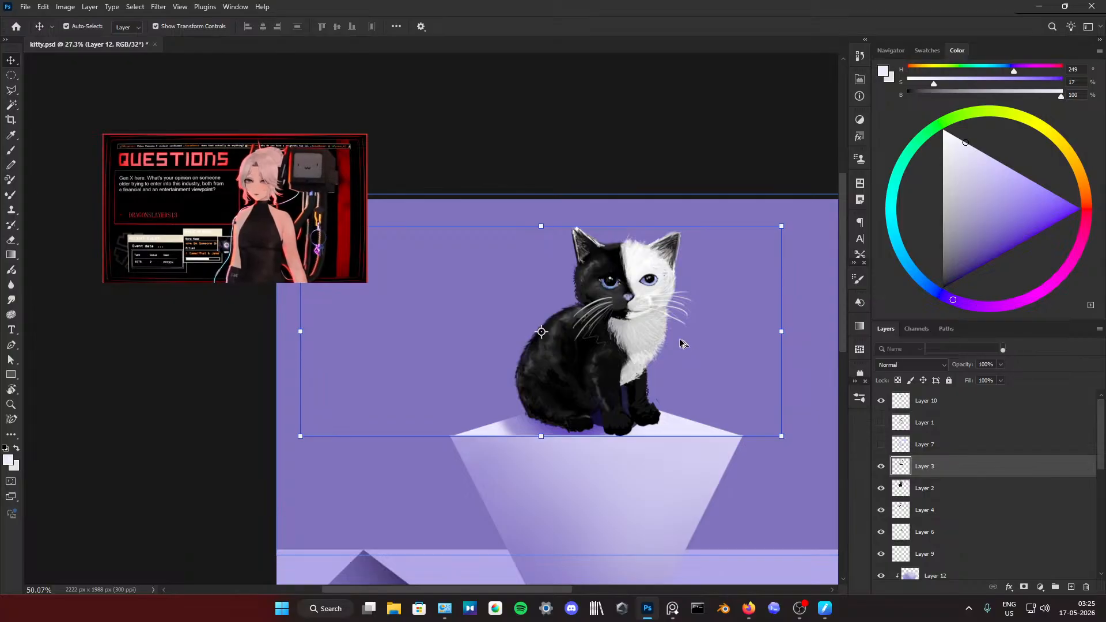
pyautogui.scroll(3, 668, 333)
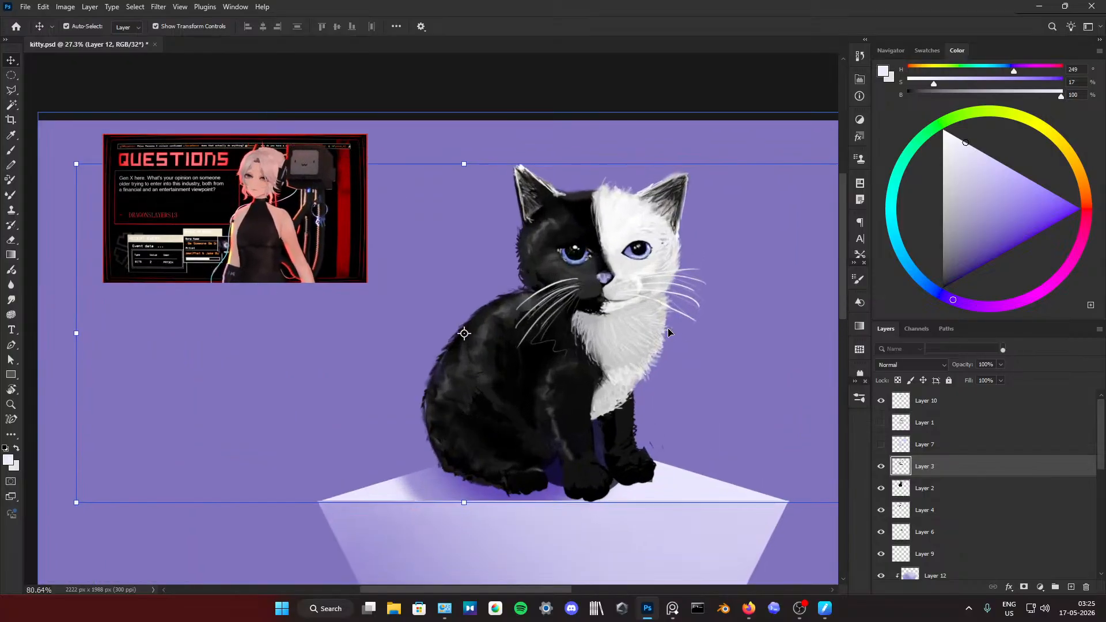
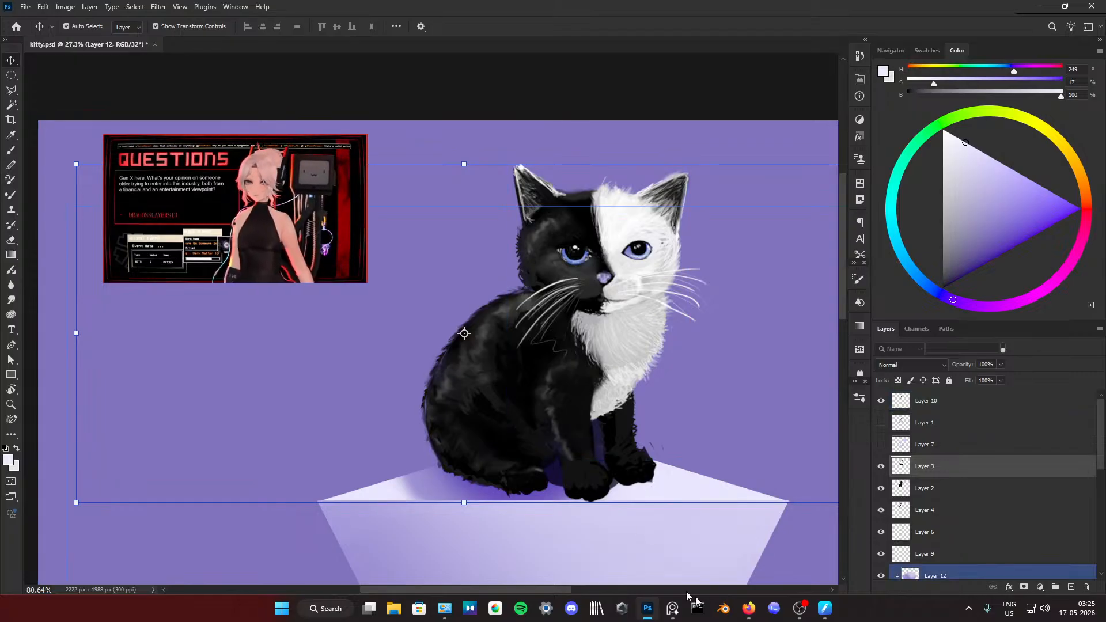
# Step: Switch to Firefox, look at the YouTube Studio live streaming tab and the playing video's tab, and return to Photoshop
pyautogui.moveTo(748, 609)
pyautogui.click(711, 557)
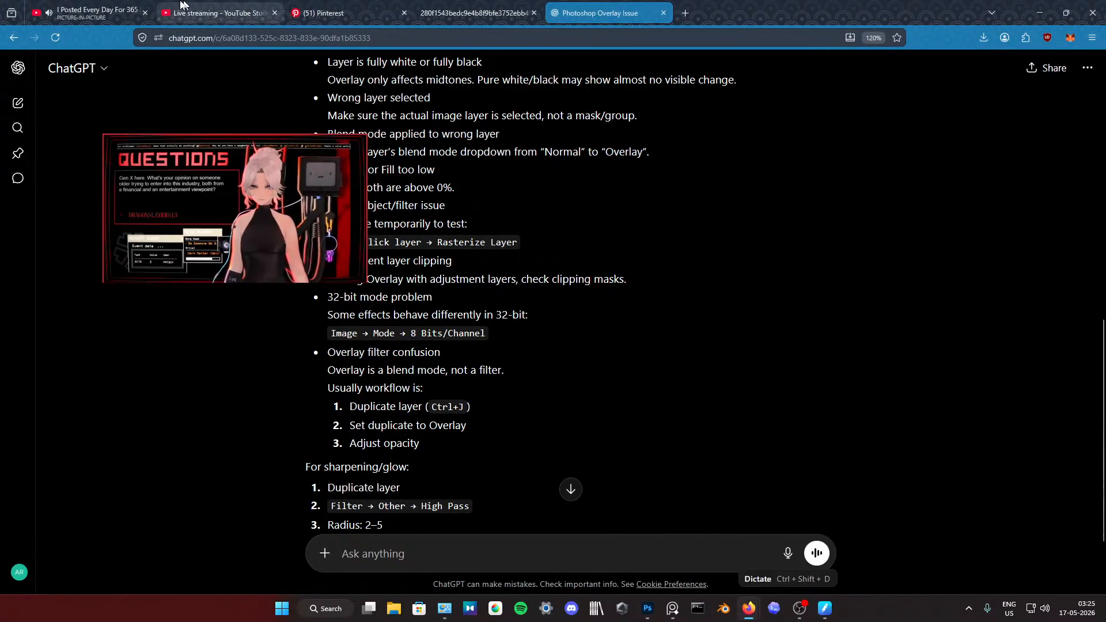
pyautogui.click(213, 13)
pyautogui.click(106, 14)
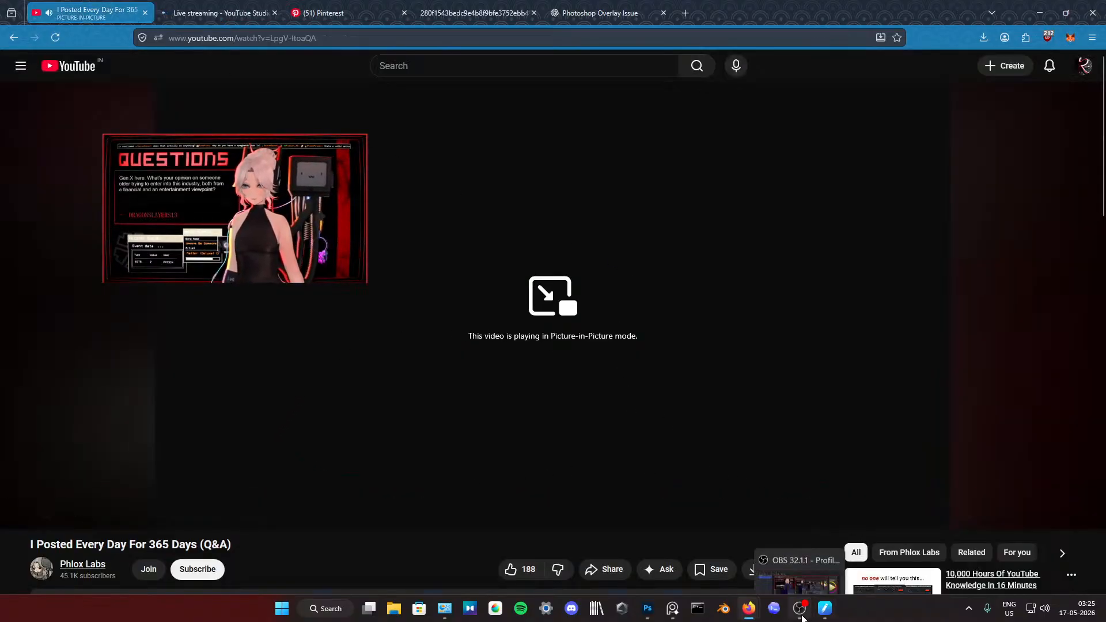
pyautogui.click(648, 614)
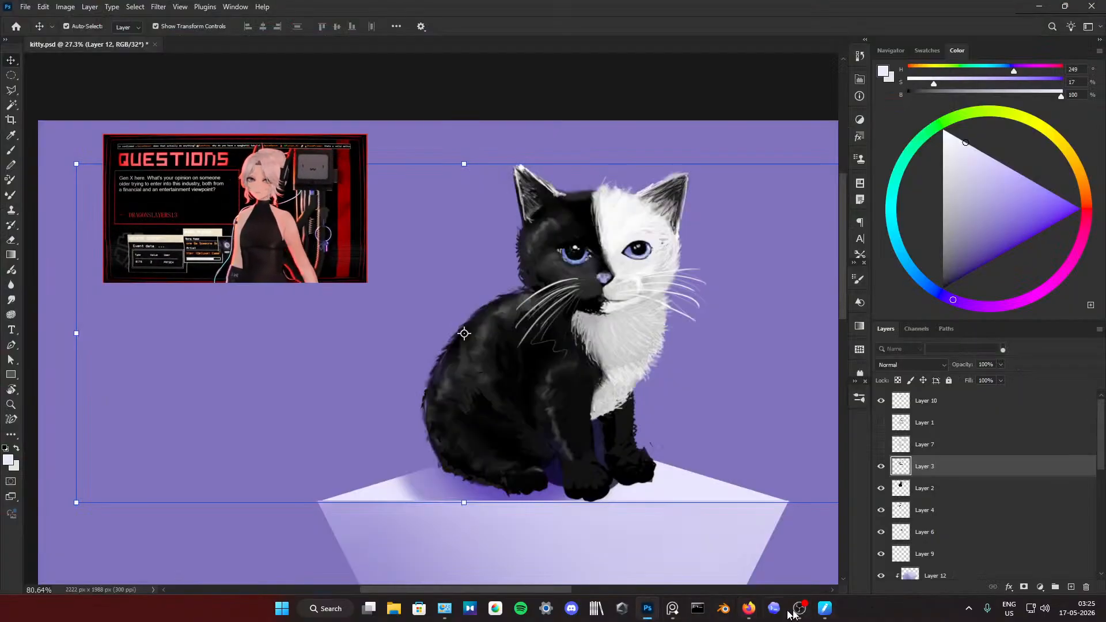
# Step: Select the purple backdrop, Layer 11, and look through the layer stack from the kitten layers to the hidden bottom layers
pyautogui.click(737, 344)
pyautogui.scroll(-4, 680, 344)
pyautogui.scroll(5, 679, 346)
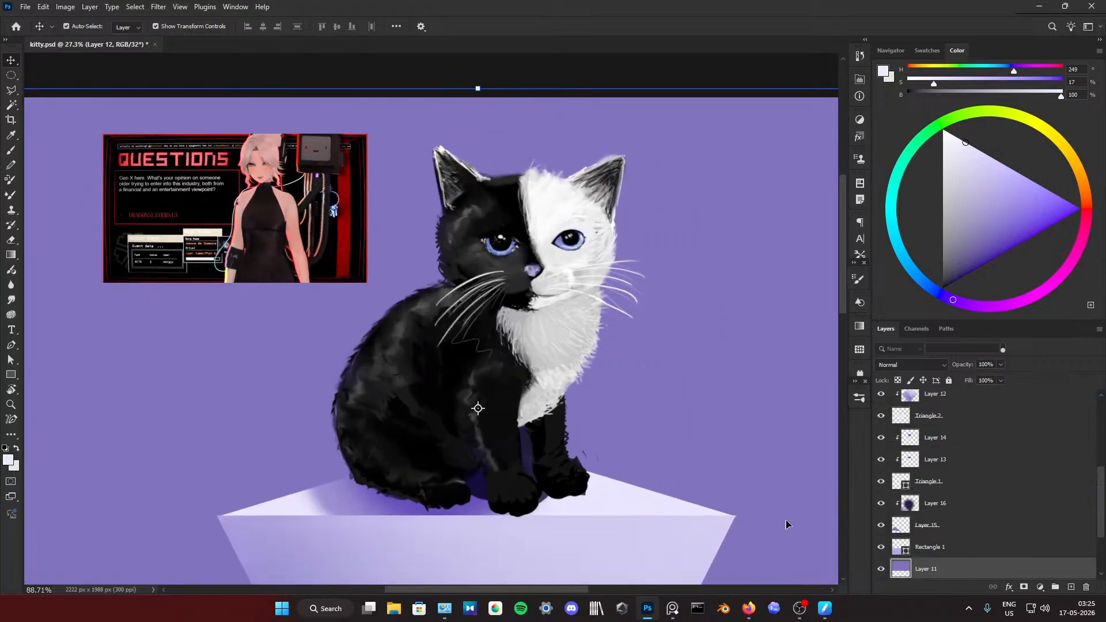
pyautogui.scroll(-3, 930, 526)
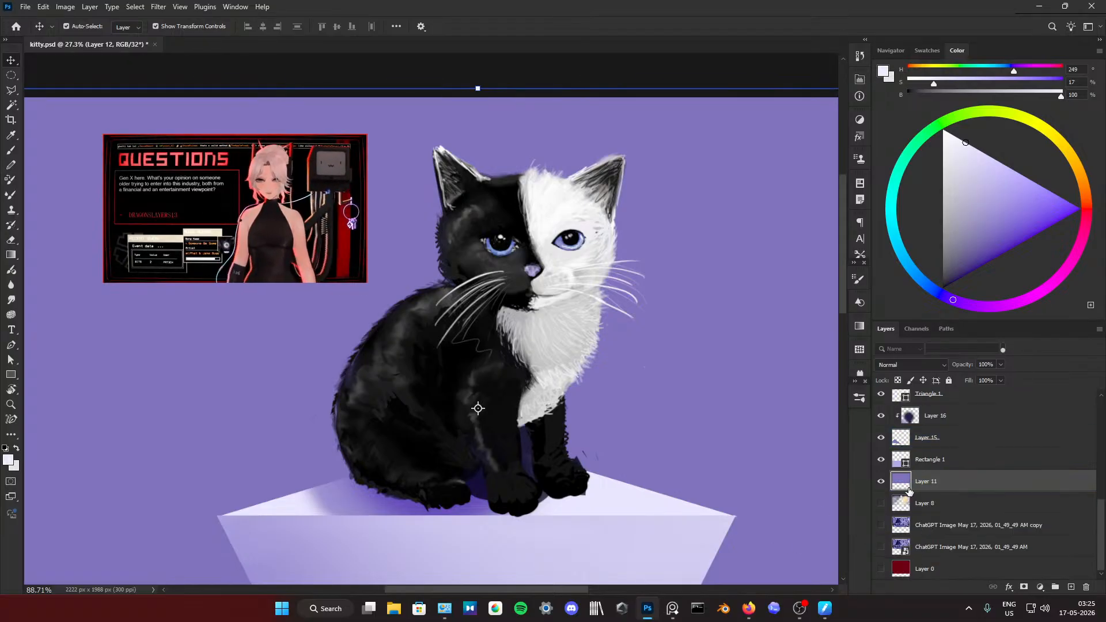
pyautogui.scroll(5, 944, 472)
pyautogui.scroll(-3, 922, 406)
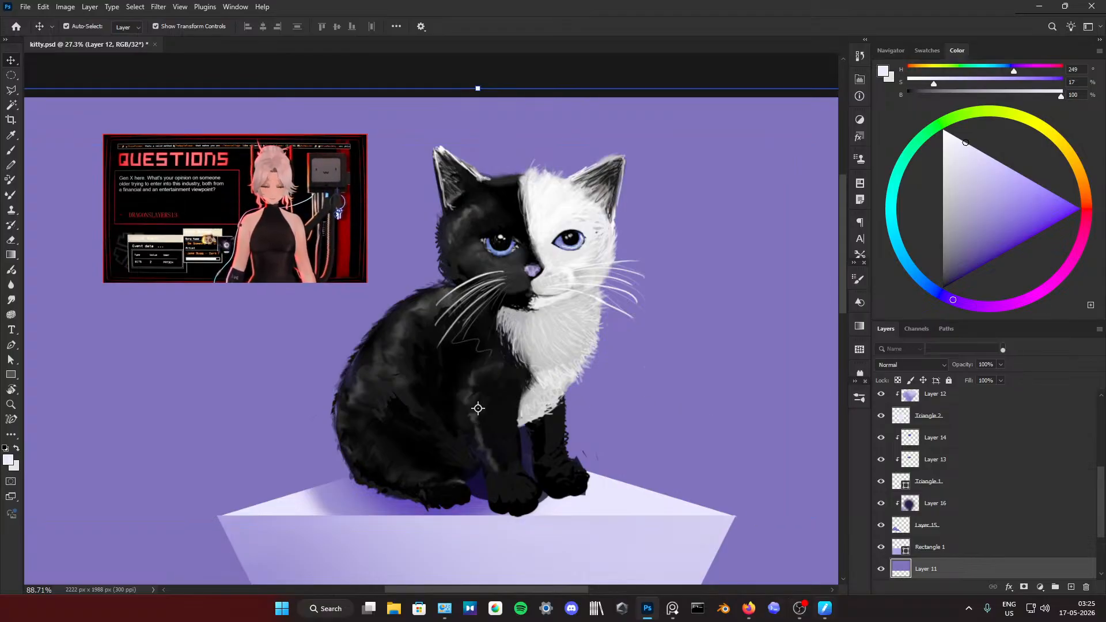
# Step: Bring up the kitten reference photo beside the canvas and add a new empty layer above Layer 10
pyautogui.click(672, 608)
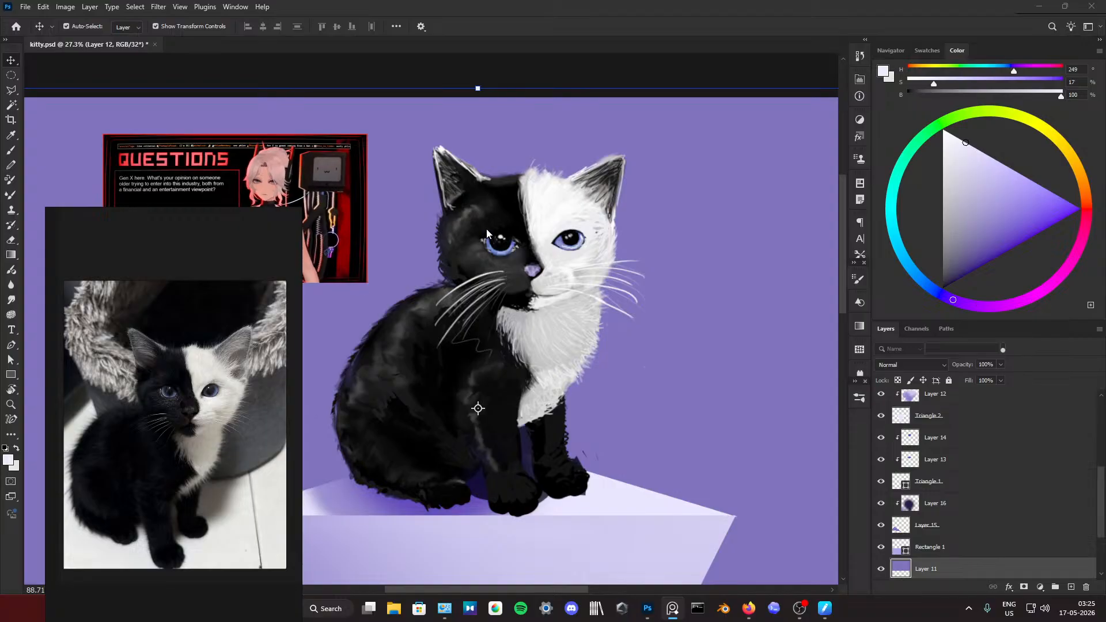
pyautogui.scroll(3, 939, 436)
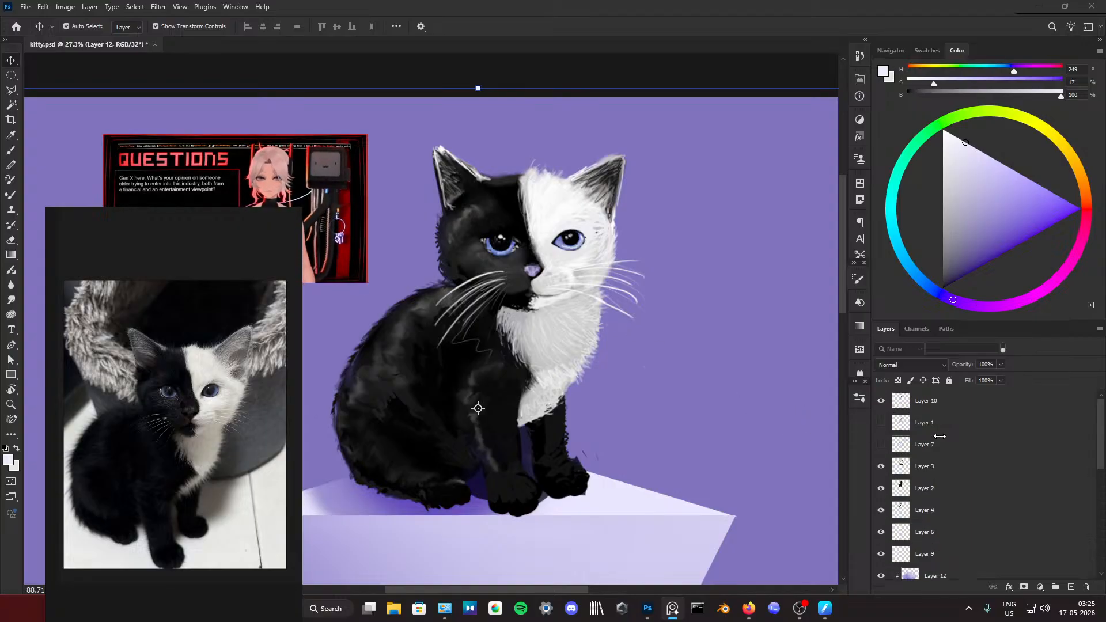
pyautogui.click(965, 404)
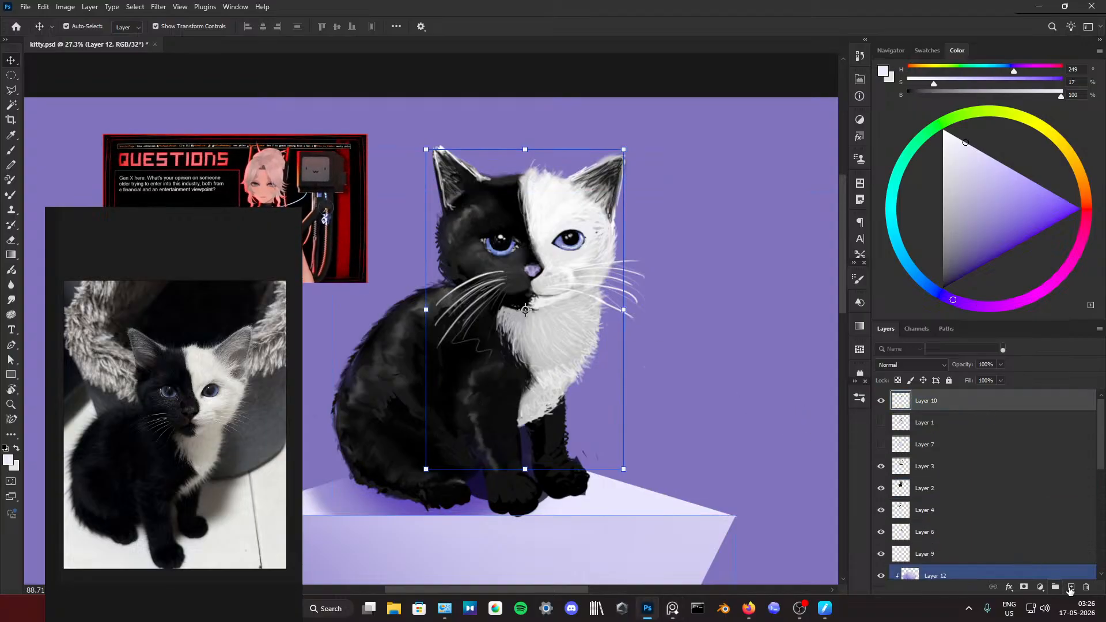
pyautogui.click(1070, 587)
# Step: Set the brush size to 32 and touch up the iris of the kitten's black-side eye with blue sampled from it
pyautogui.click(636, 347)
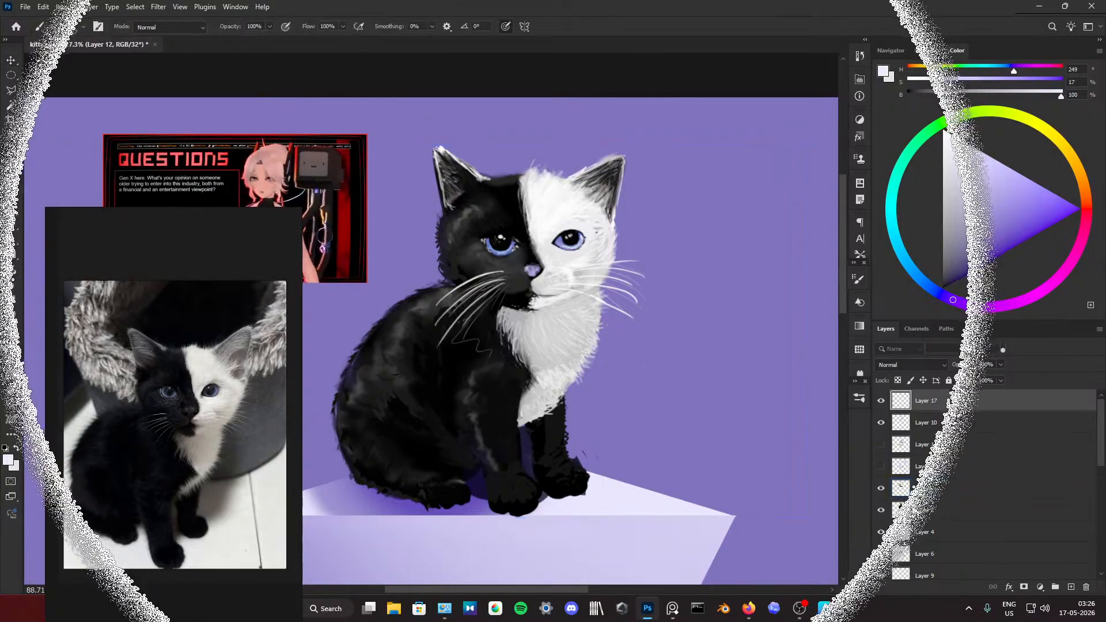
pyautogui.moveTo(624, 332); pyautogui.dragTo(662, 313)
pyautogui.keyDown('alt'); pyautogui.click(489, 245); pyautogui.keyUp('alt')
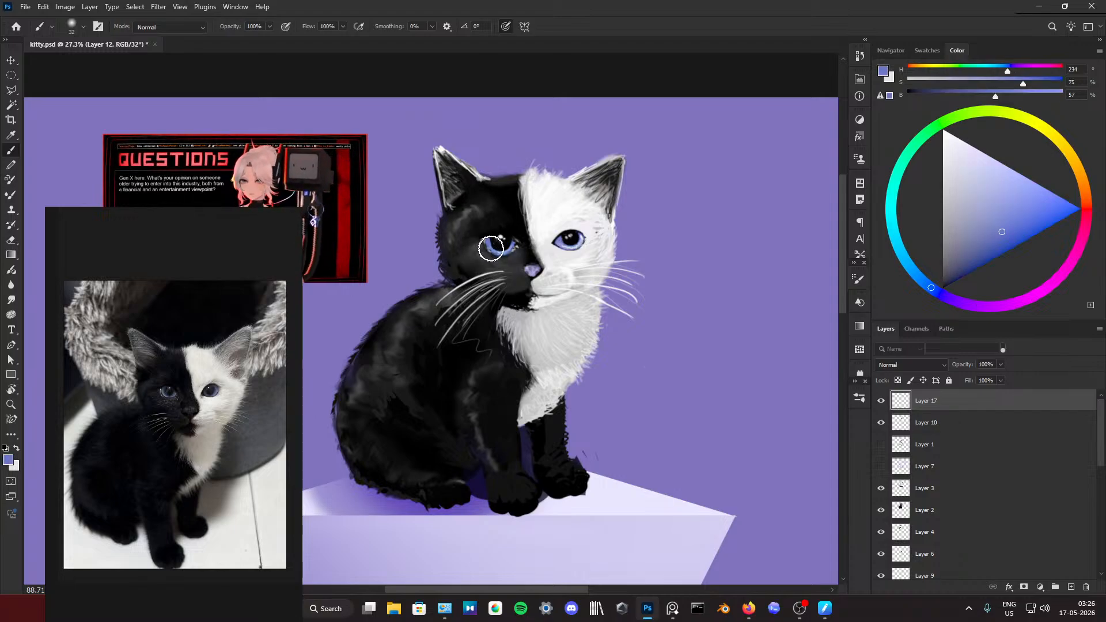
pyautogui.keyDown('alt'); pyautogui.click(493, 242); pyautogui.keyUp('alt')
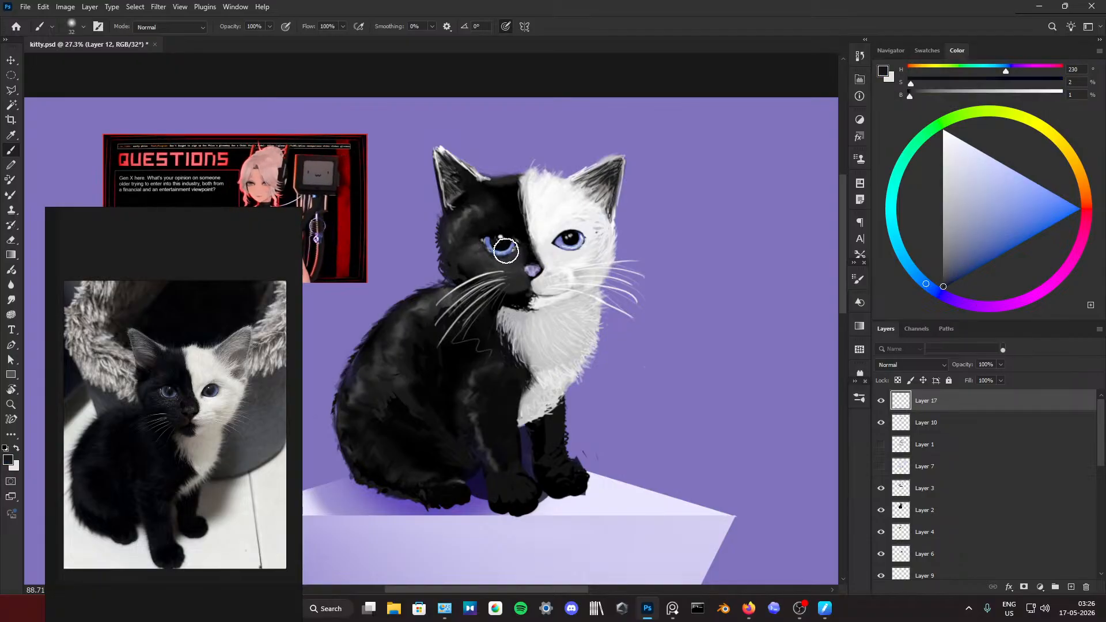
# Step: Rework the iris and pupil of the white-side eye with sampled dark blue, light blue and near-black tones
pyautogui.keyDown('alt'); pyautogui.click(559, 243); pyautogui.keyUp('alt')
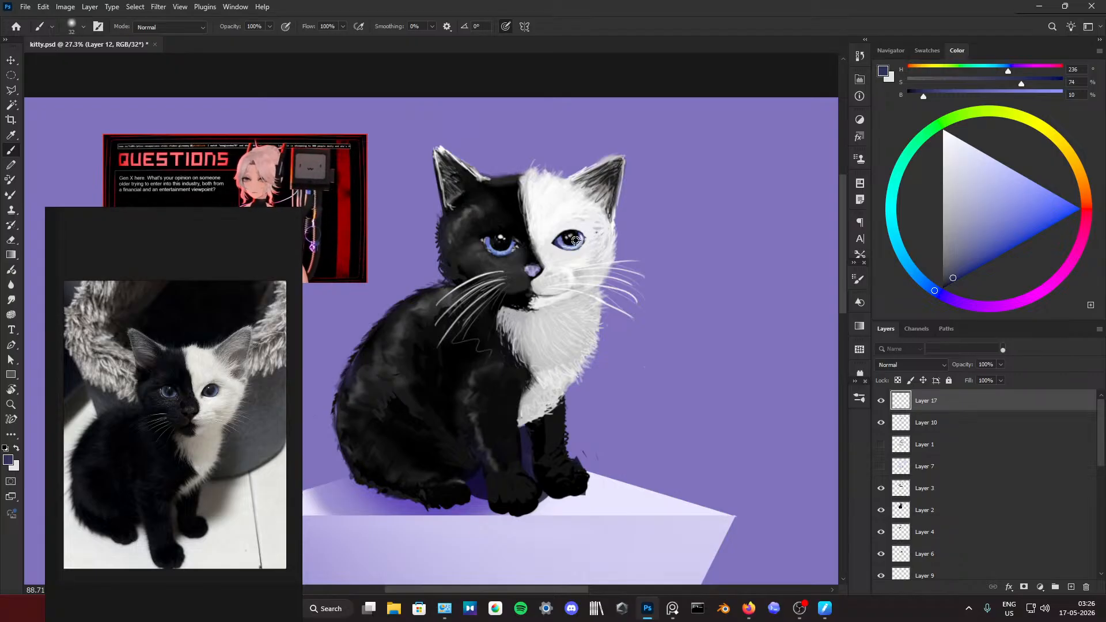
pyautogui.keyDown('alt'); pyautogui.click(578, 238); pyautogui.keyUp('alt')
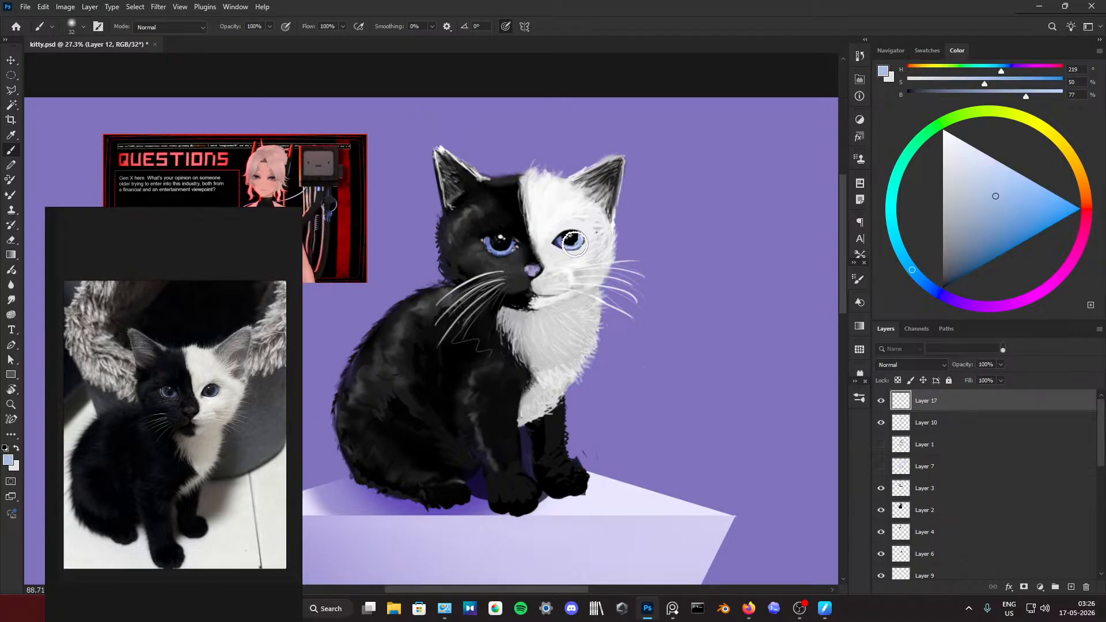
pyautogui.keyDown('alt'); pyautogui.click(574, 237); pyautogui.keyUp('alt')
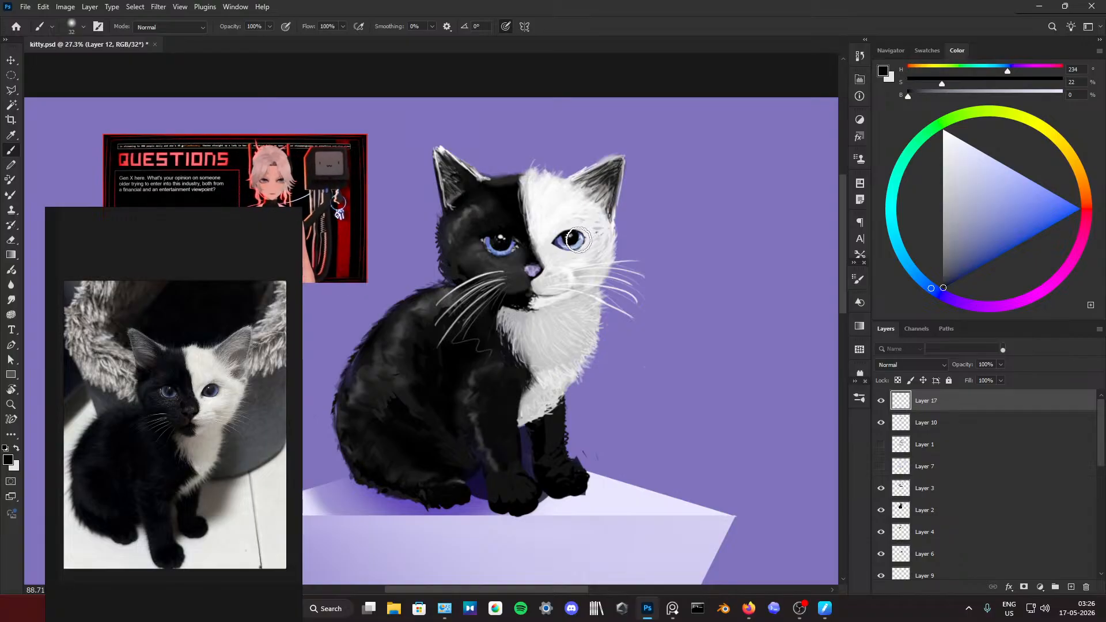
pyautogui.keyDown('alt'); pyautogui.click(578, 234); pyautogui.keyUp('alt')
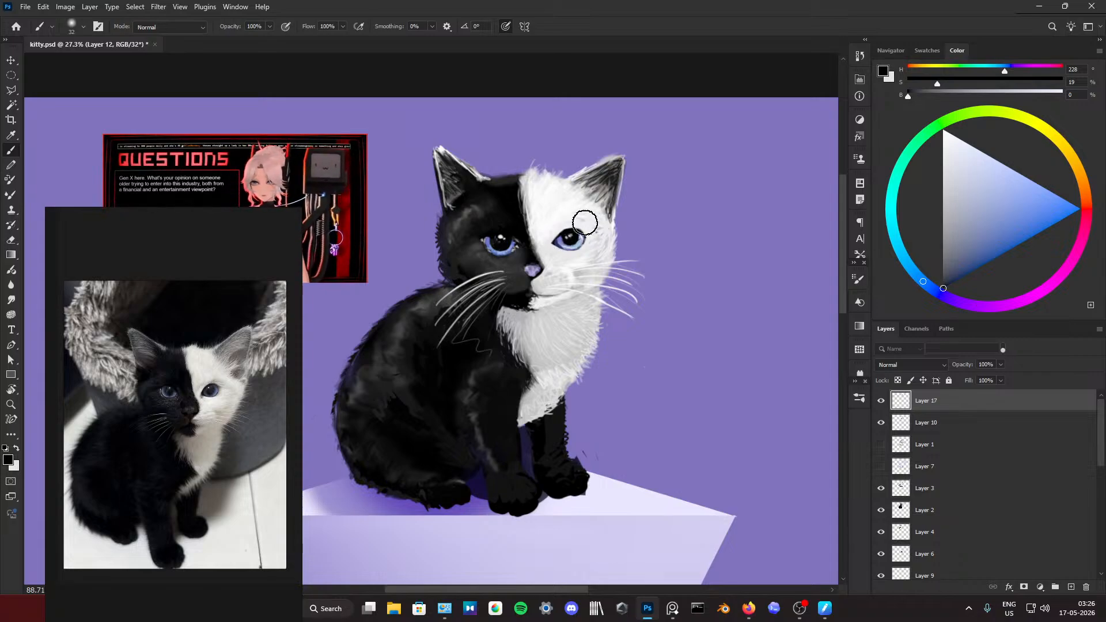
# Step: Examine the white-side eye up close and in the full composition, comparing it with the black-side eye and the reference photo
pyautogui.scroll(-5, 585, 223)
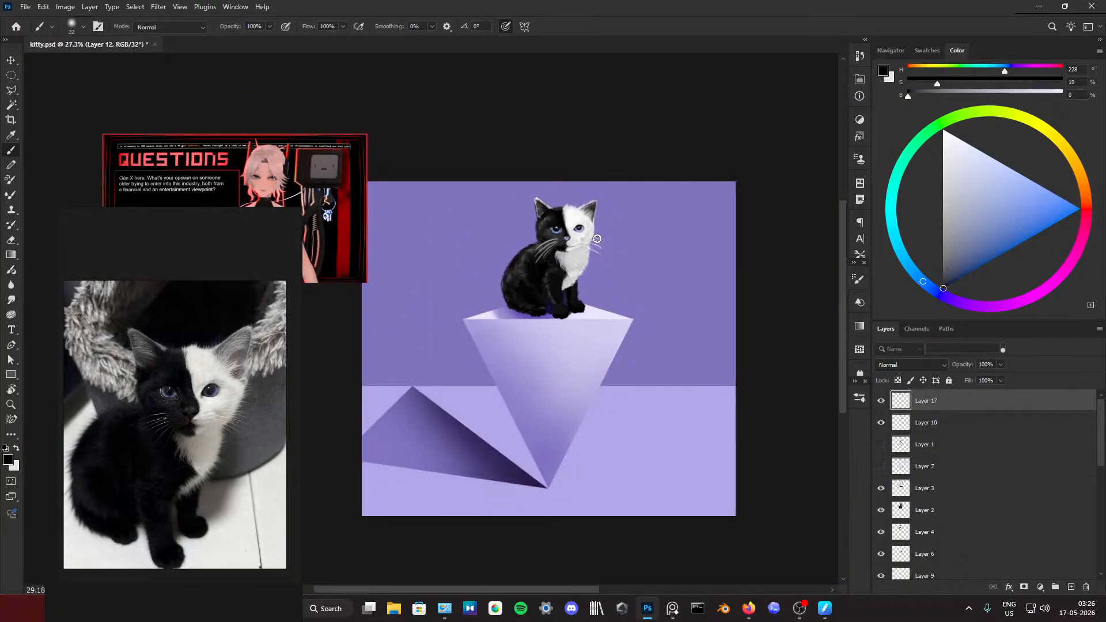
pyautogui.scroll(5, 596, 238)
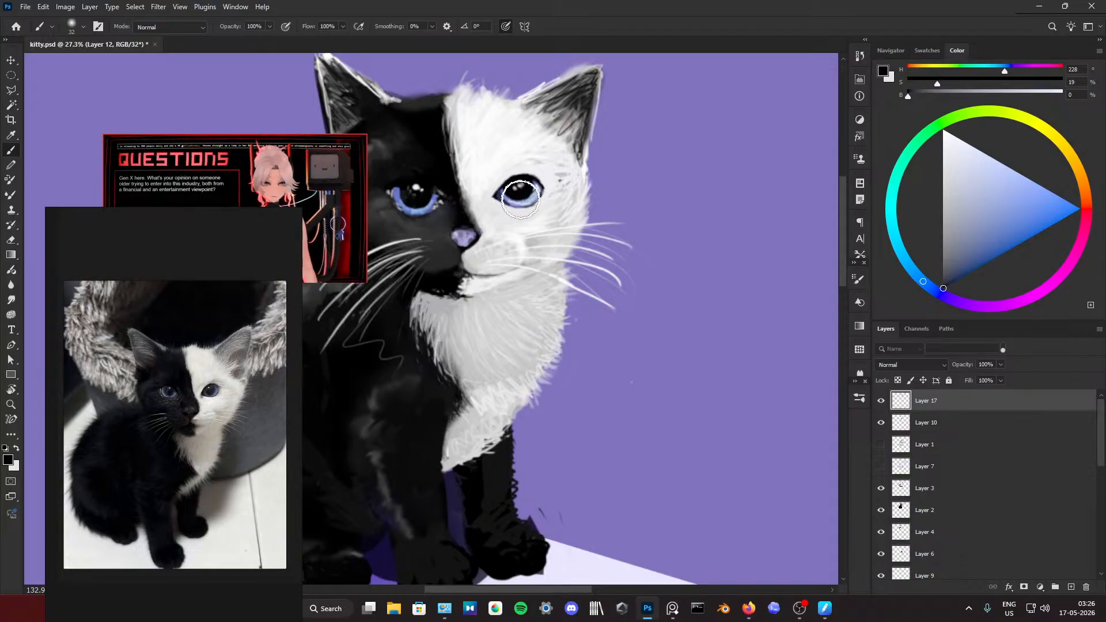
pyautogui.scroll(-5, 526, 165)
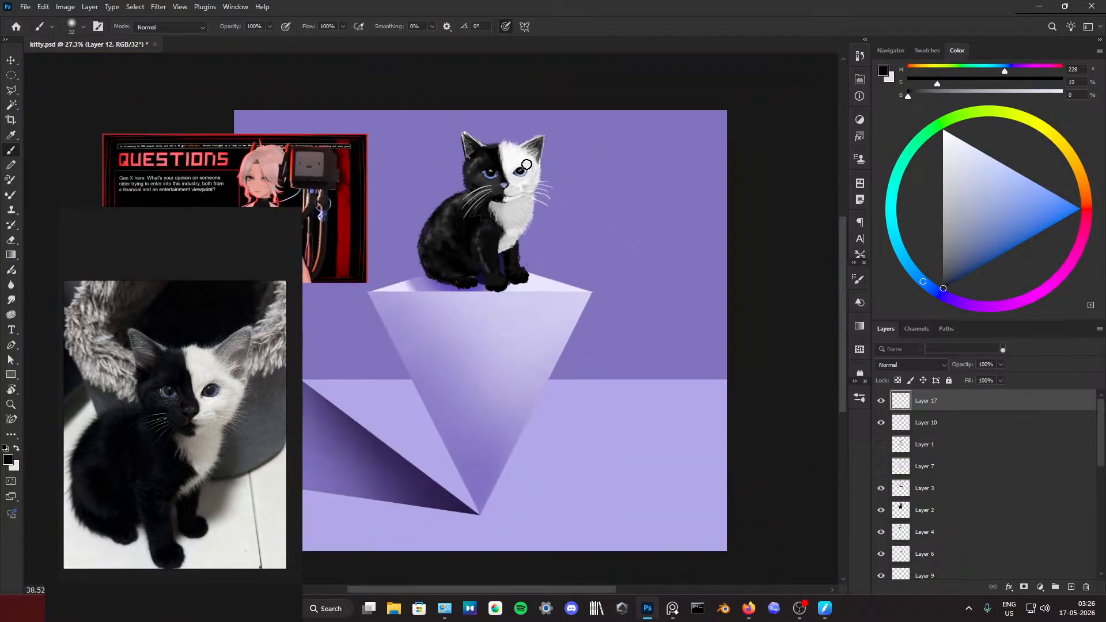
pyautogui.scroll(5, 551, 196)
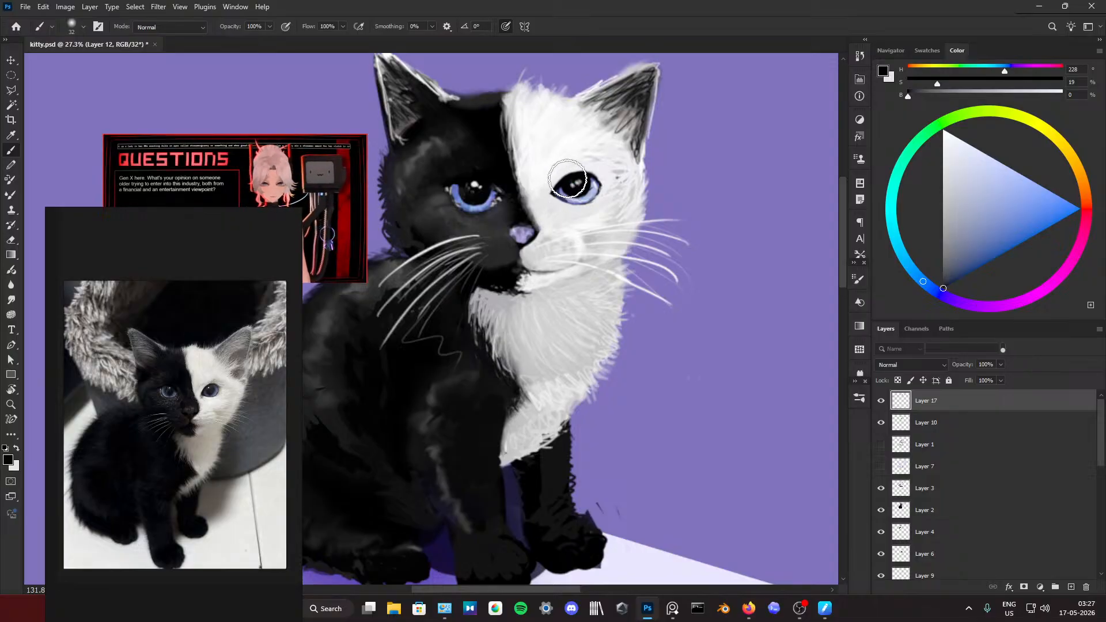
pyautogui.scroll(-5, 554, 189)
pyautogui.scroll(-2, 577, 172)
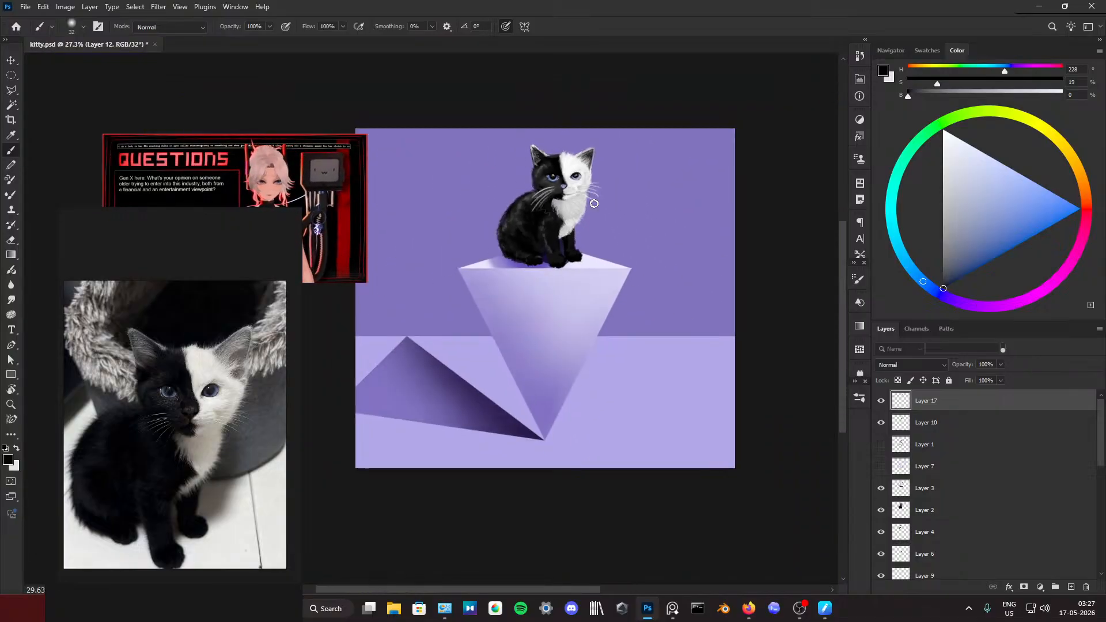
pyautogui.scroll(5, 589, 186)
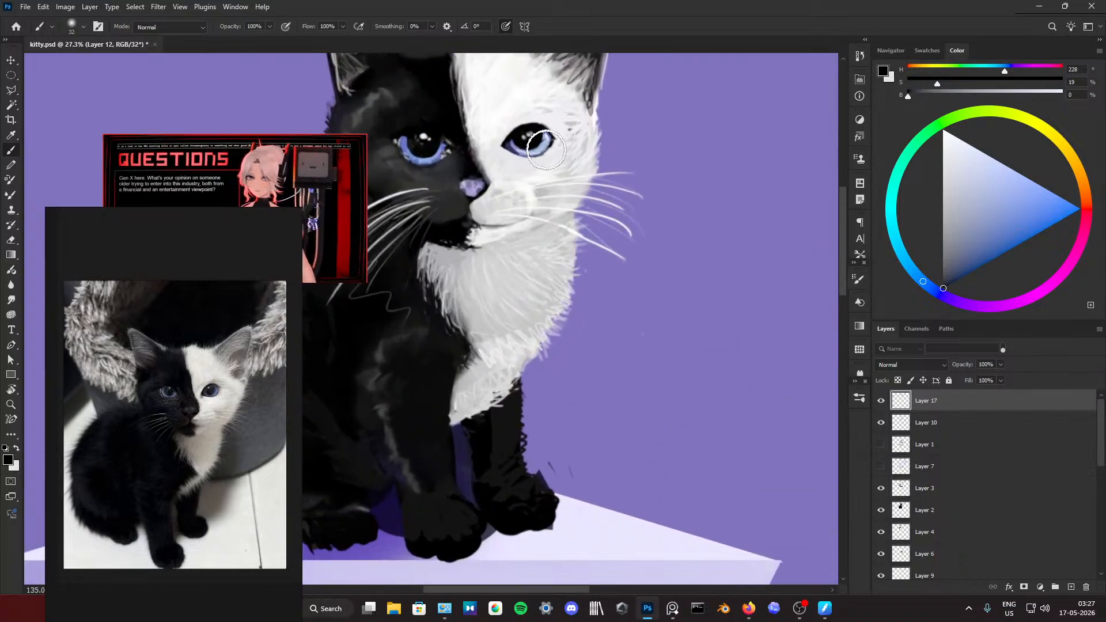
pyautogui.scroll(-4, 534, 133)
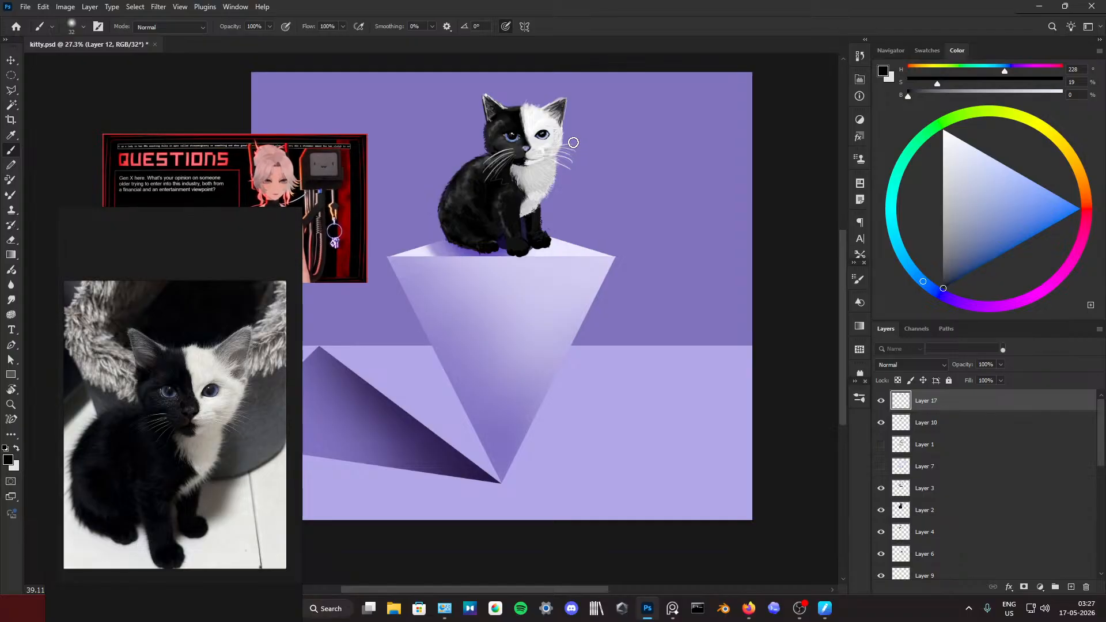
pyautogui.scroll(3, 572, 142)
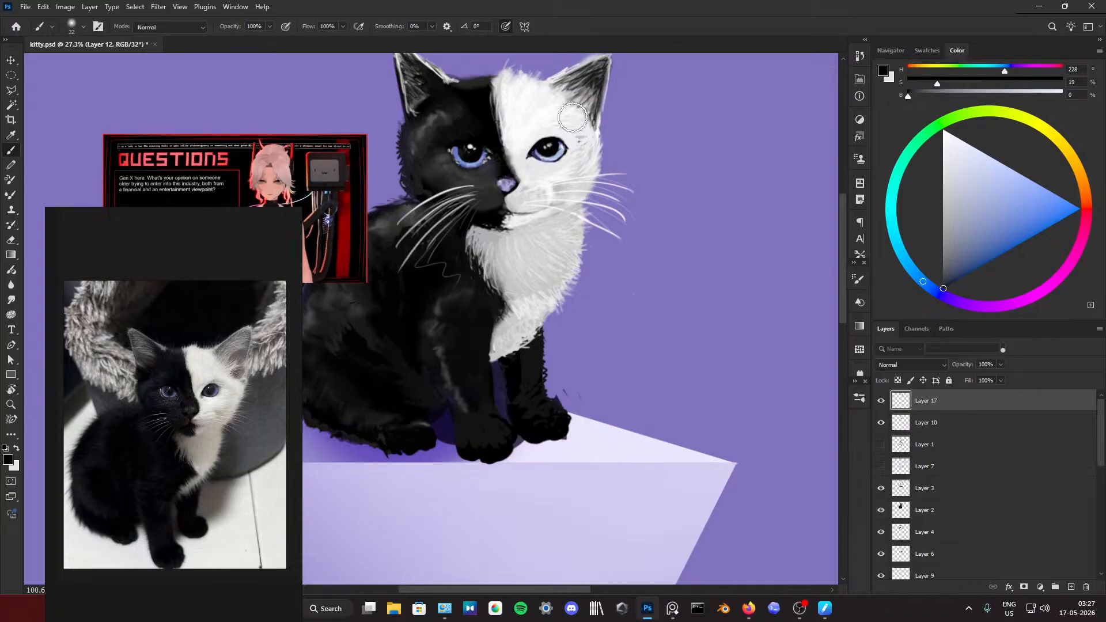
pyautogui.scroll(-4, 572, 118)
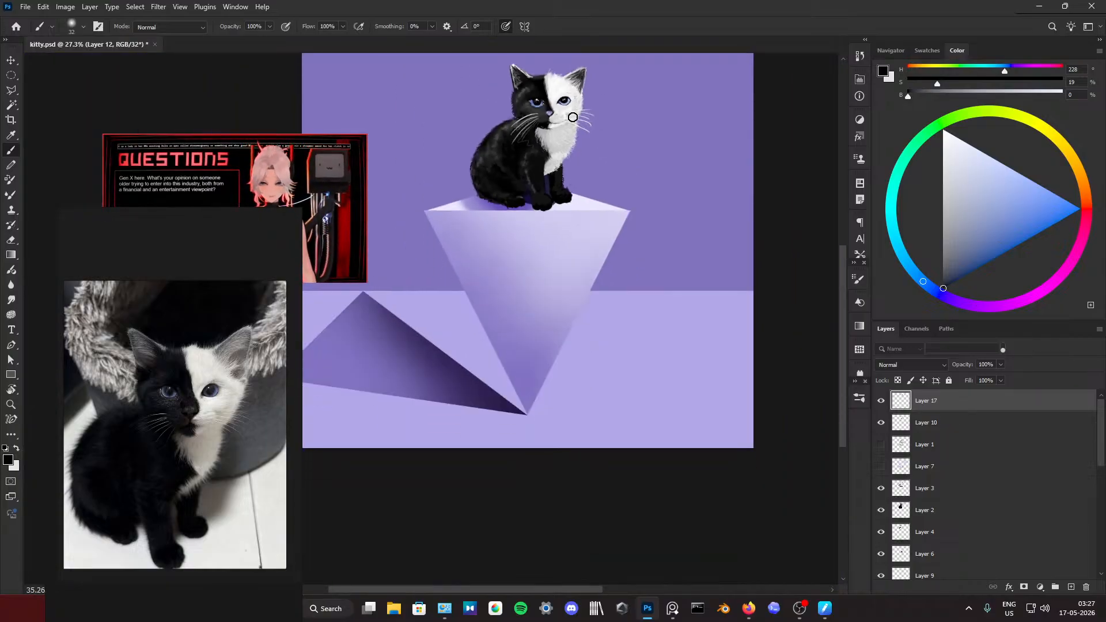
pyautogui.scroll(4, 572, 117)
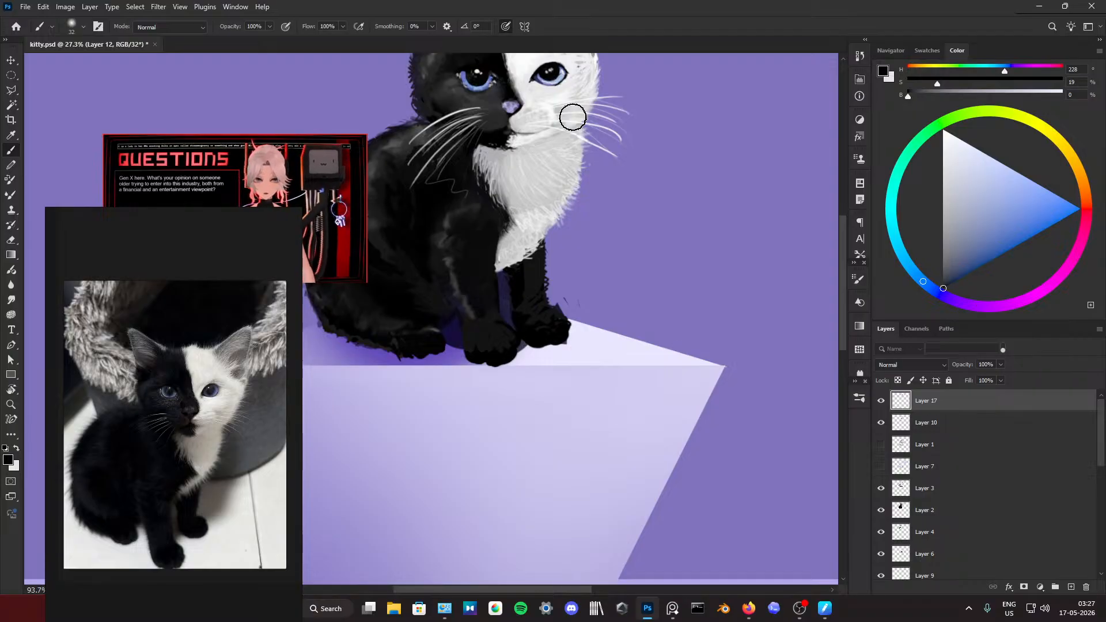
# Step: Touch up the inner corner of the black-side eye with a light grey of 89% brightness
pyautogui.keyDown('alt'); pyautogui.click(498, 86); pyautogui.keyUp('alt')
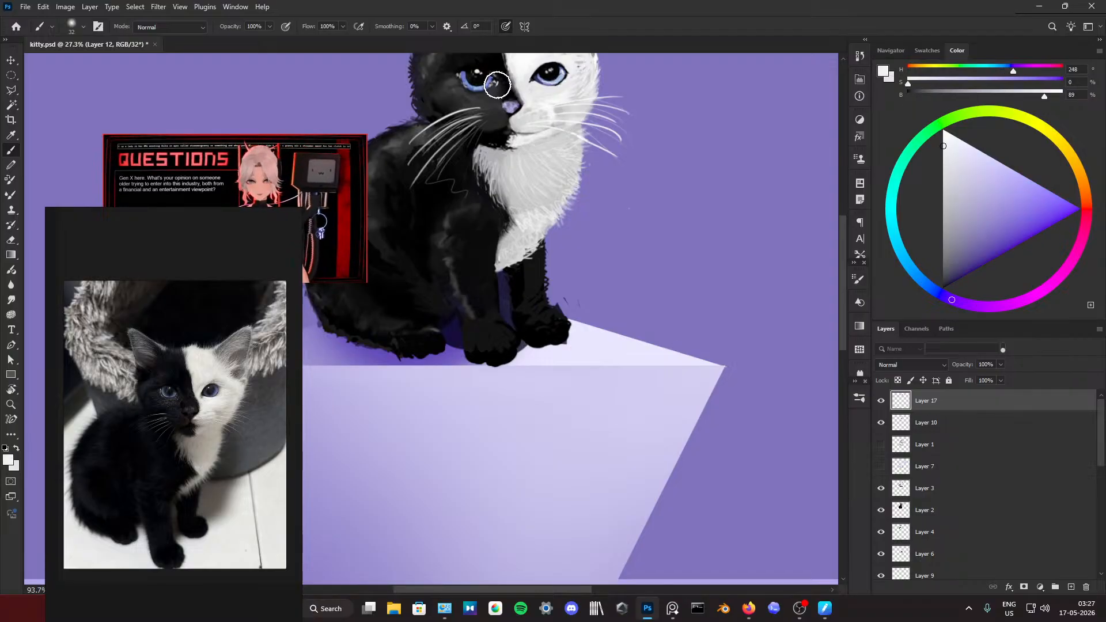
pyautogui.scroll(-6, 510, 117)
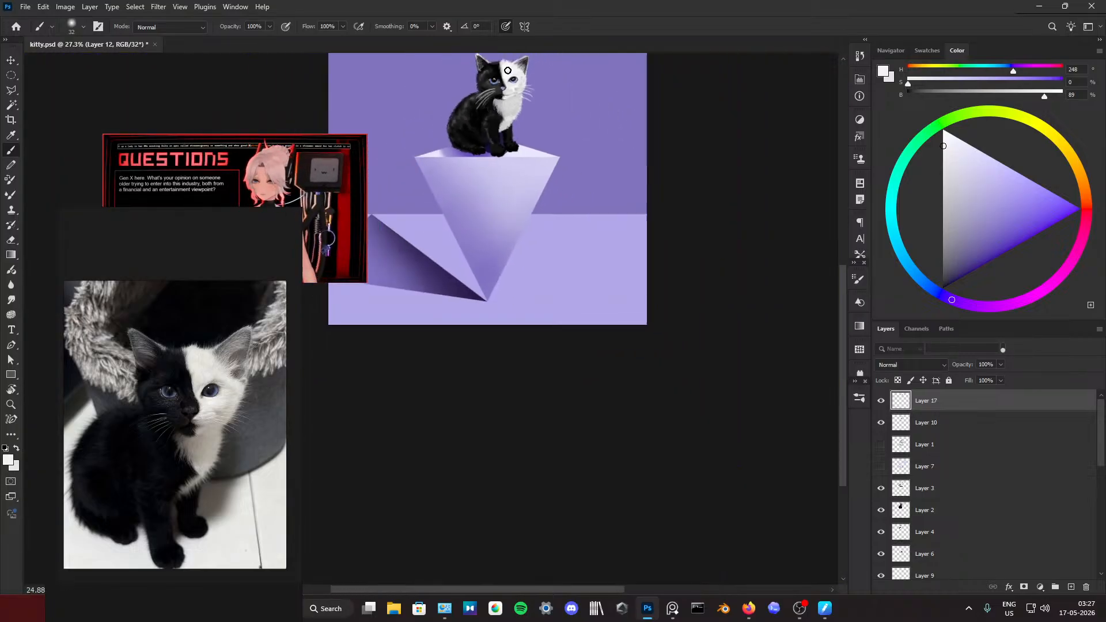
pyautogui.scroll(3, 476, 174)
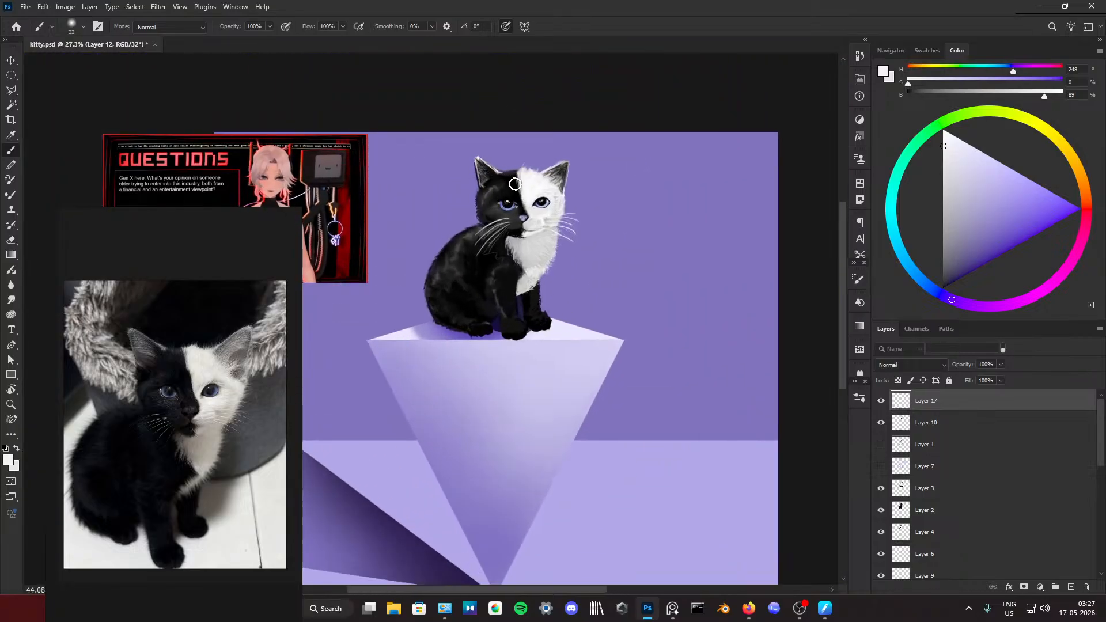
pyautogui.scroll(2, 540, 198)
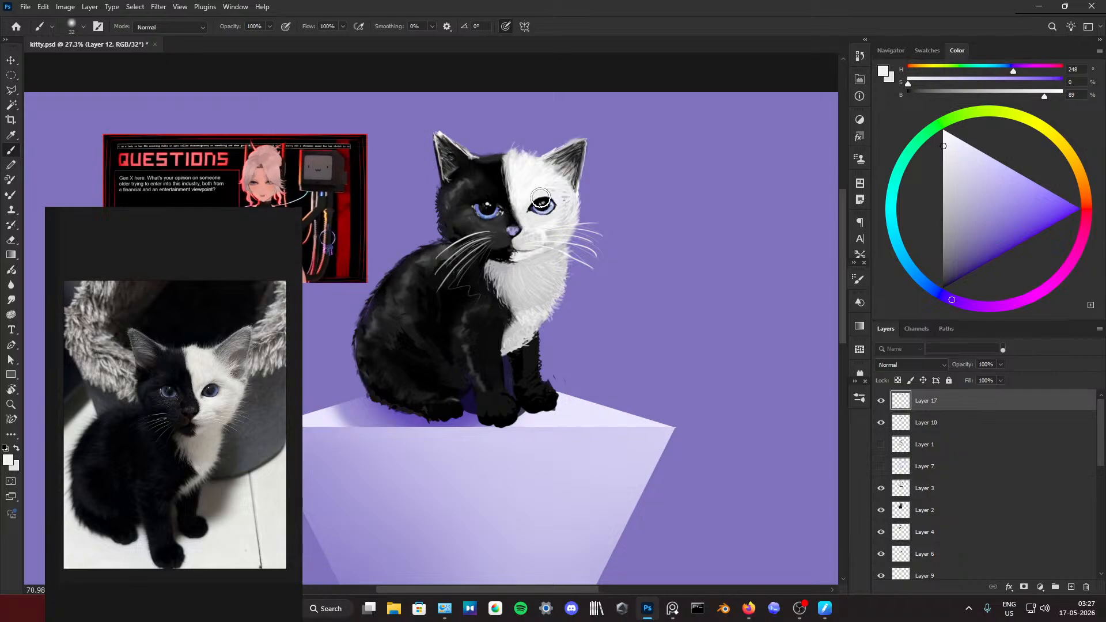
# Step: Refine the white-side eye and its surrounding fur with sampled near-black, the ear's greys and a pale off-white
pyautogui.keyDown('alt'); pyautogui.click(543, 199); pyautogui.keyUp('alt')
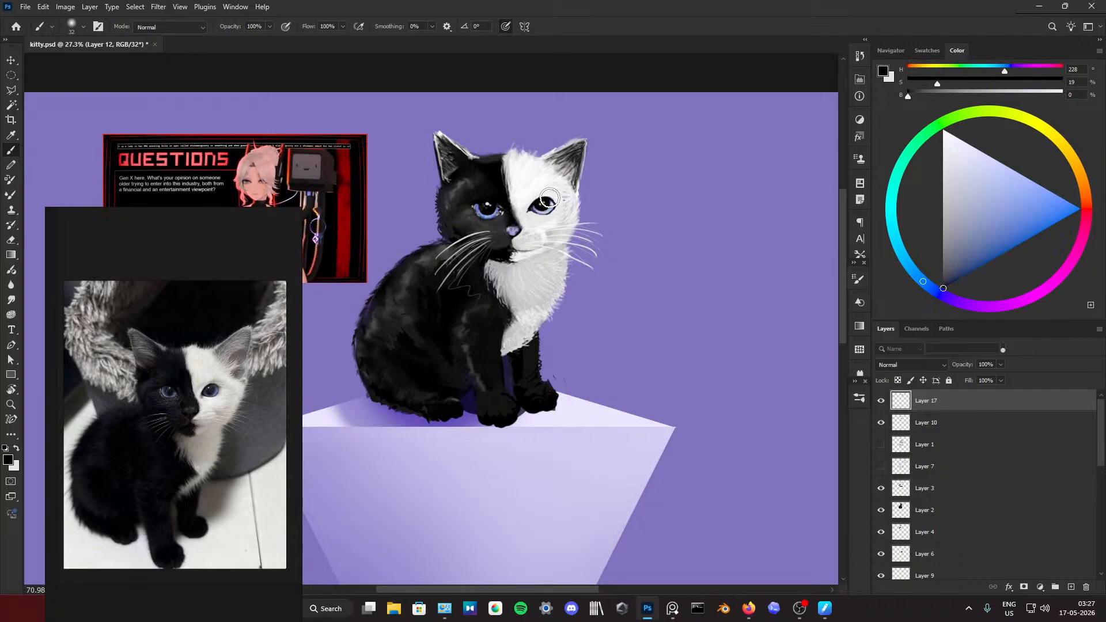
pyautogui.keyDown('alt'); pyautogui.click(569, 167); pyautogui.keyUp('alt')
pyautogui.keyDown('alt'); pyautogui.click(564, 170); pyautogui.keyUp('alt')
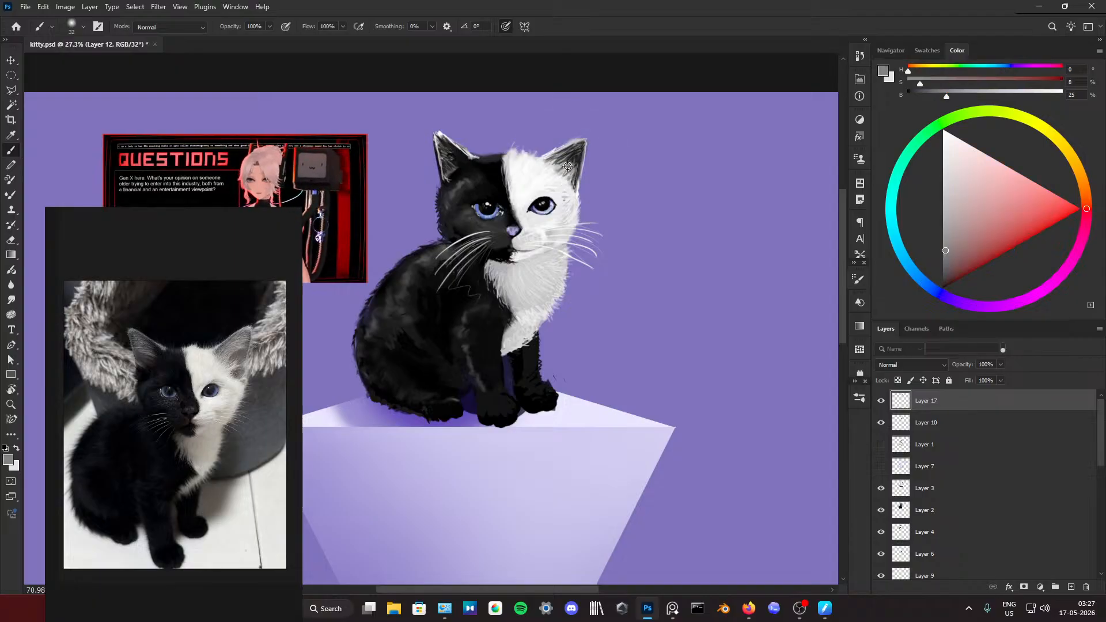
pyautogui.keyDown('alt'); pyautogui.click(560, 170); pyautogui.keyUp('alt')
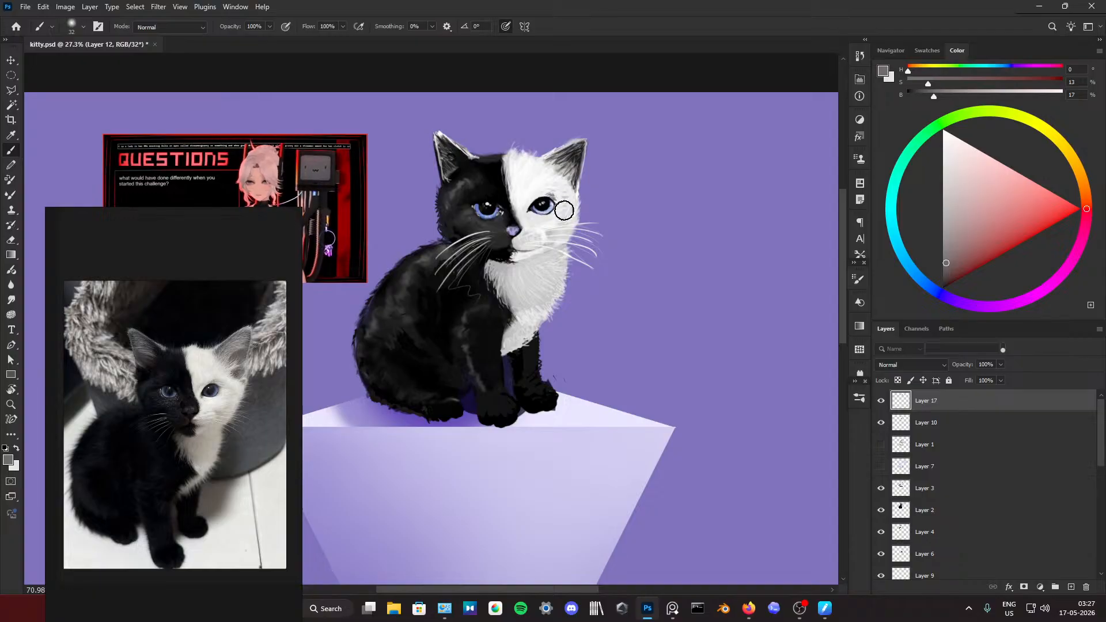
pyautogui.keyDown('alt'); pyautogui.click(544, 194); pyautogui.keyUp('alt')
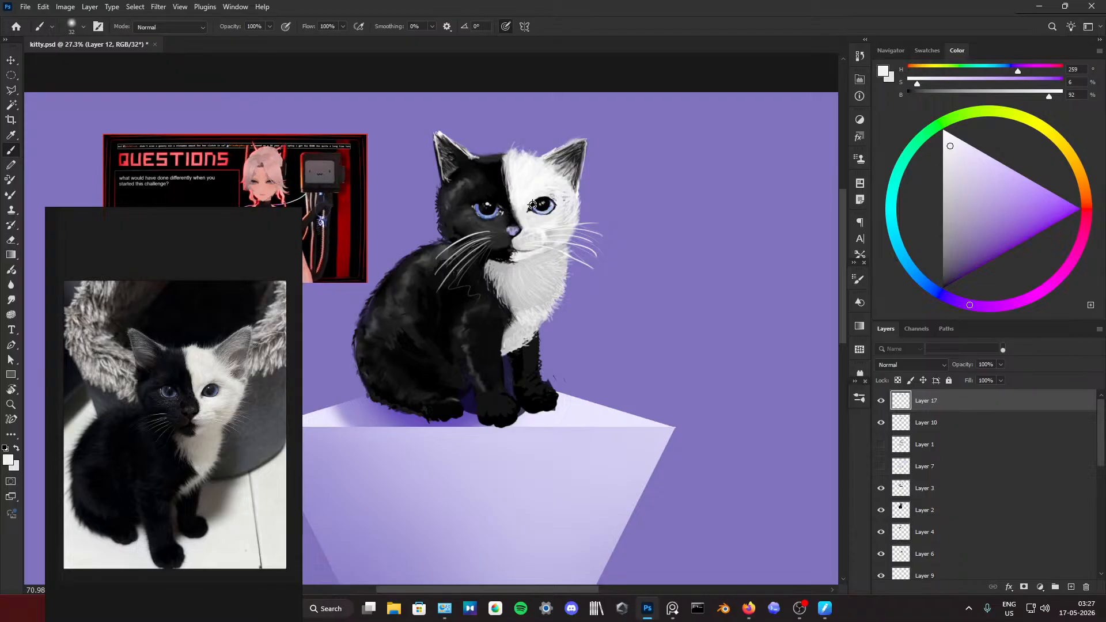
pyautogui.scroll(-3, 532, 204)
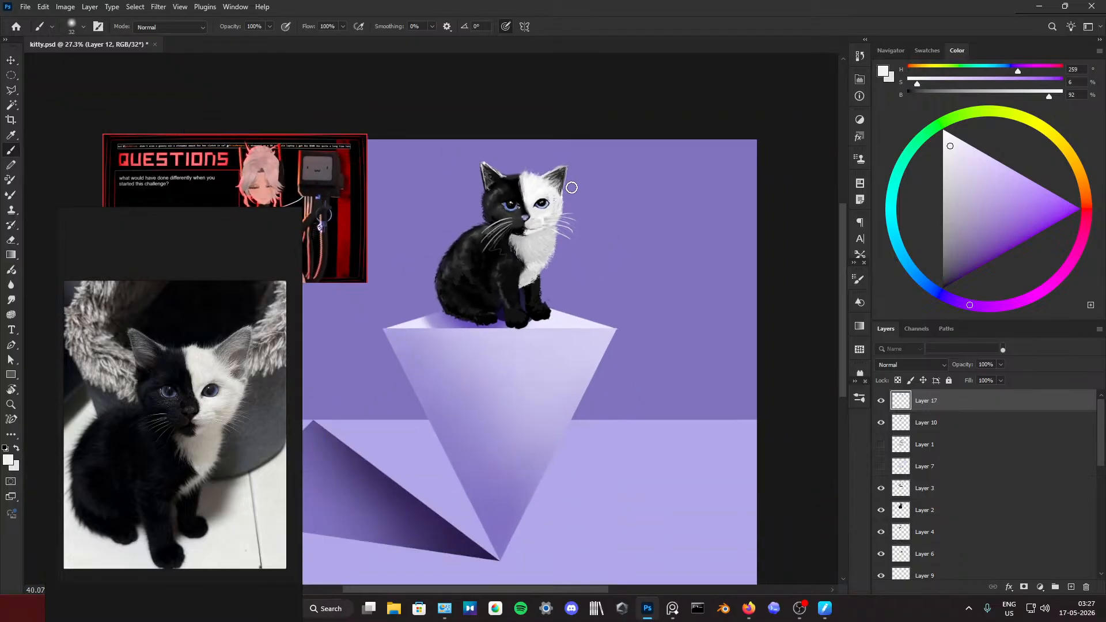
# Step: Touch up the dark fur beside the mouth with sampled near-black, and pick a muted pink of 33% saturation and 61% brightness
pyautogui.scroll(3, 516, 228)
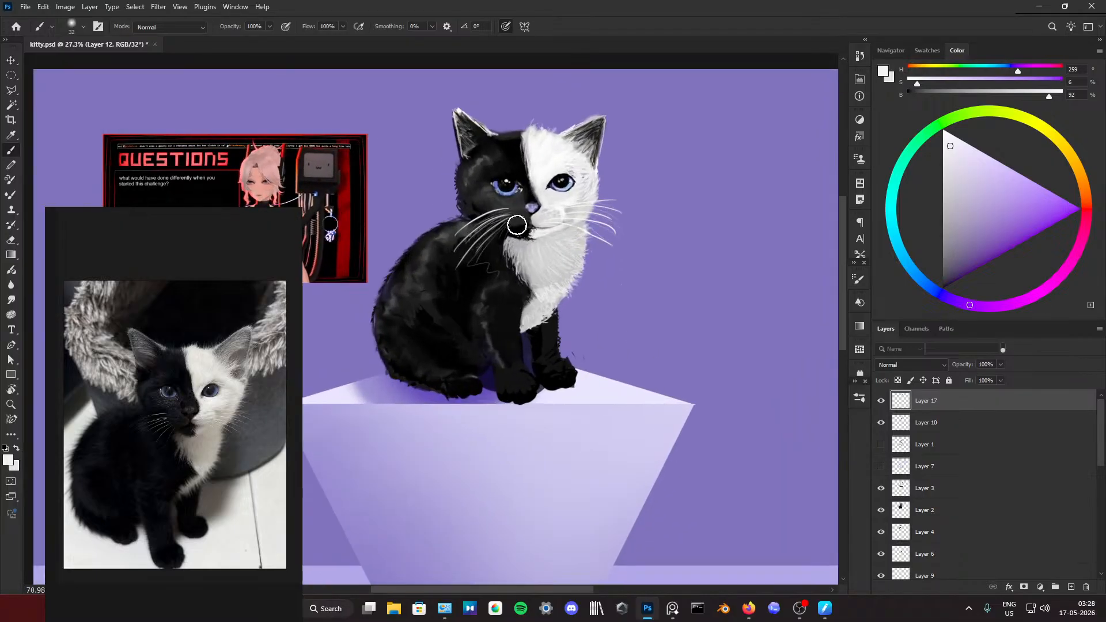
pyautogui.keyDown('alt'); pyautogui.click(525, 223); pyautogui.keyUp('alt')
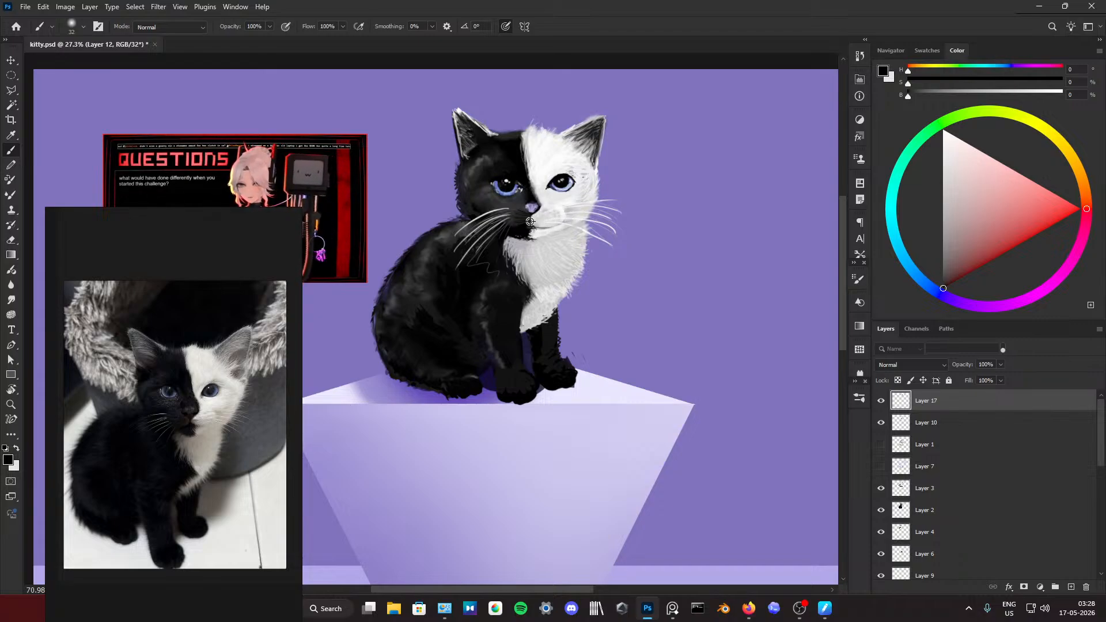
pyautogui.keyDown('alt'); pyautogui.click(524, 217); pyautogui.keyUp('alt')
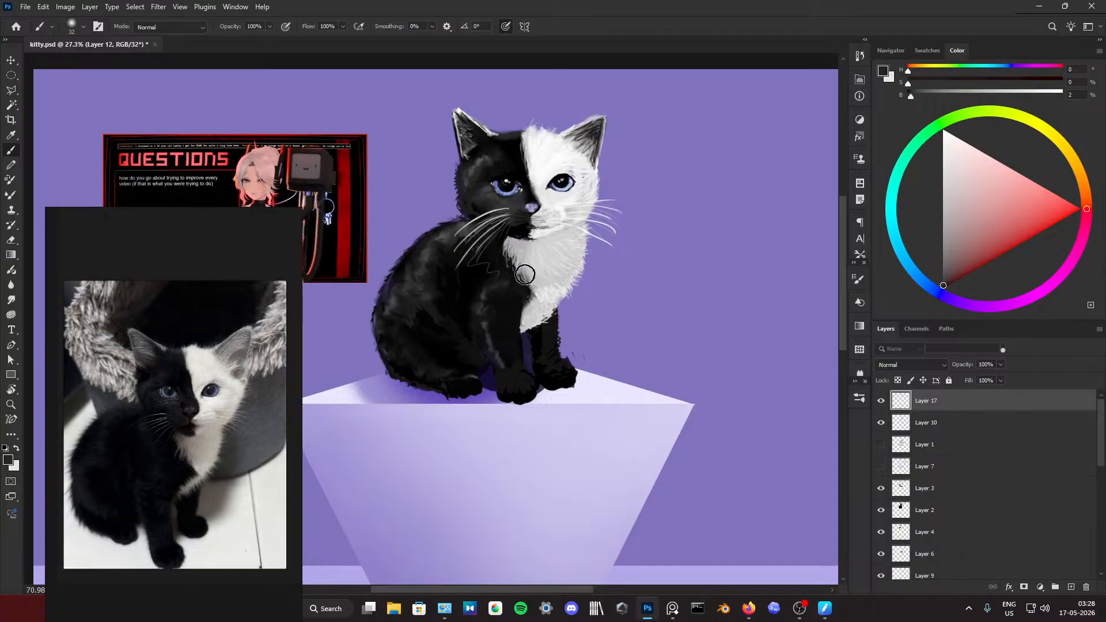
pyautogui.moveTo(967, 199); pyautogui.dragTo(969, 207)
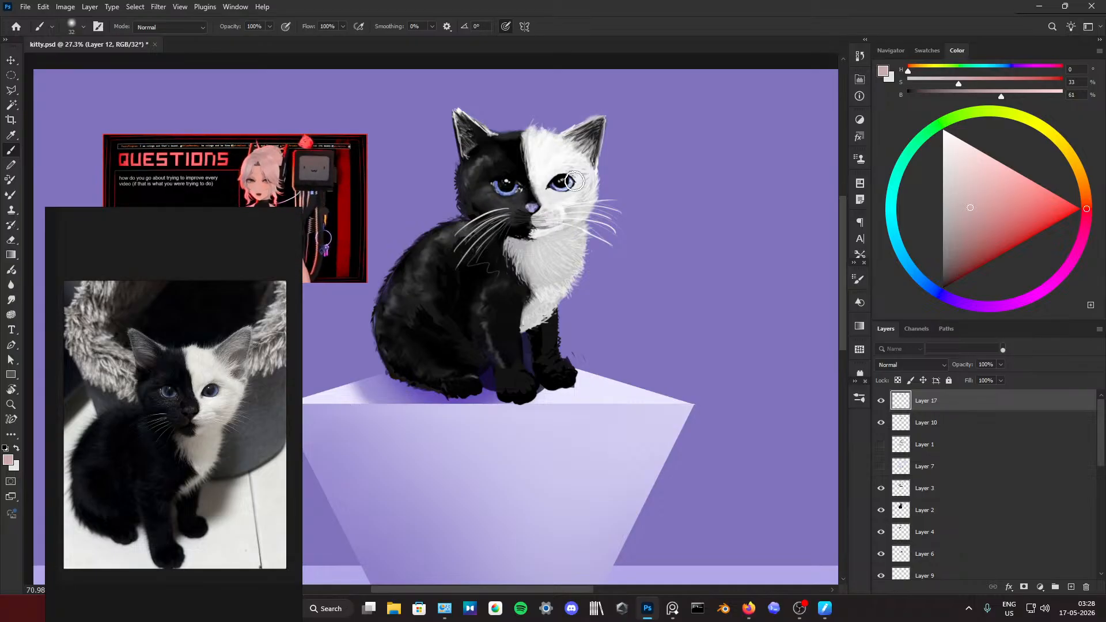
# Step: Examine the kitten up close and in the full composition, comparing it with Layer 3 hidden and shown
pyautogui.scroll(-5, 613, 197)
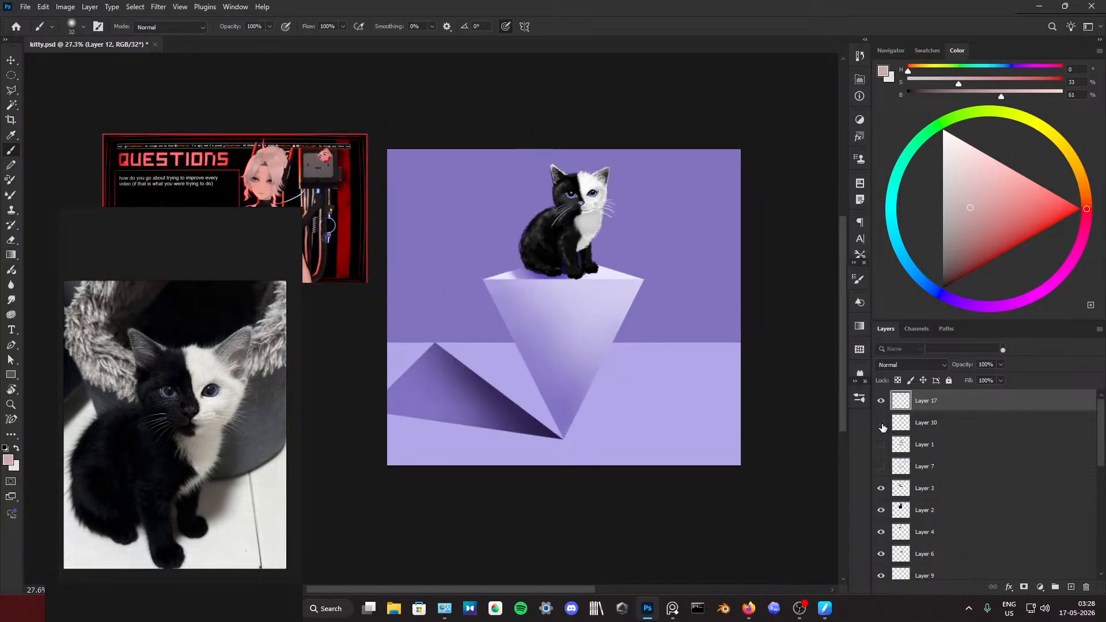
pyautogui.scroll(4, 632, 275)
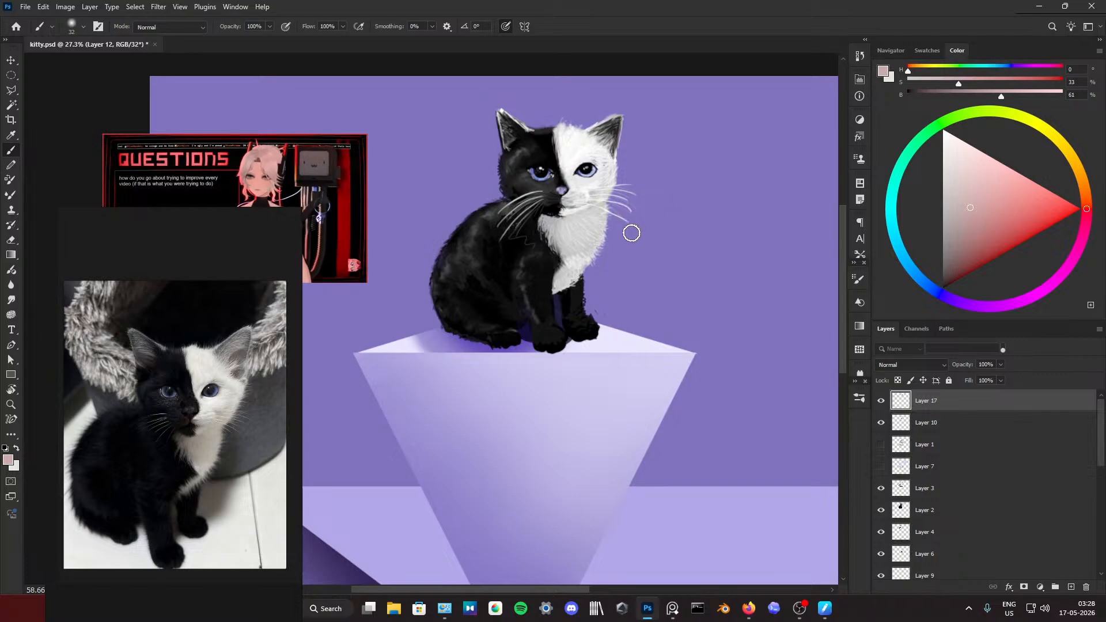
pyautogui.scroll(-3, 651, 219)
pyautogui.scroll(-2, 651, 219)
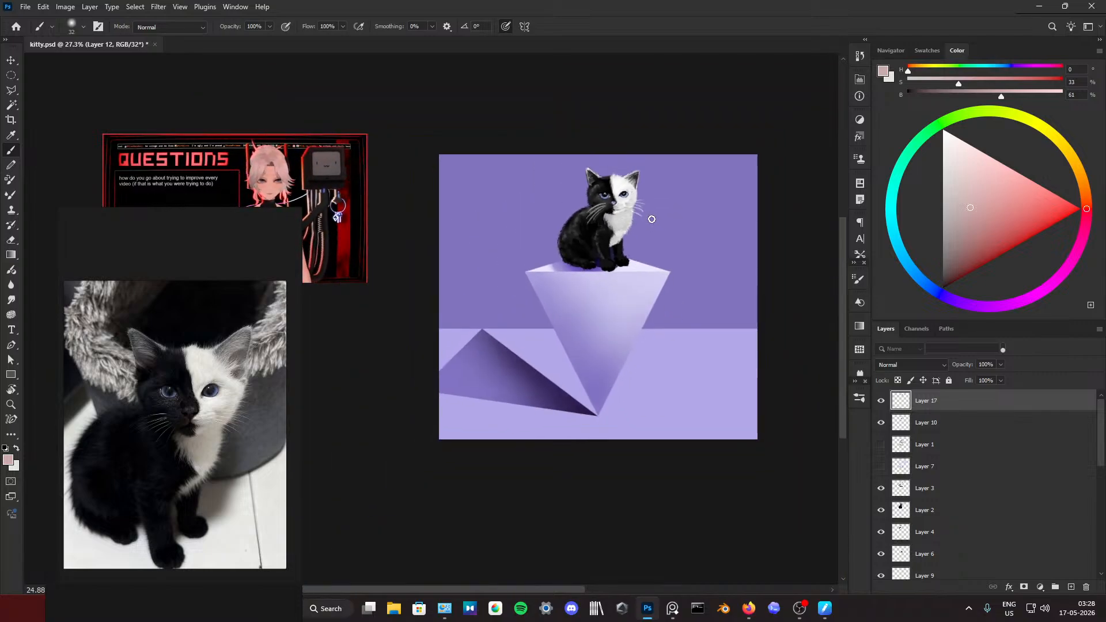
pyautogui.hscroll(2, 652, 219)
pyautogui.scroll(5, 589, 220)
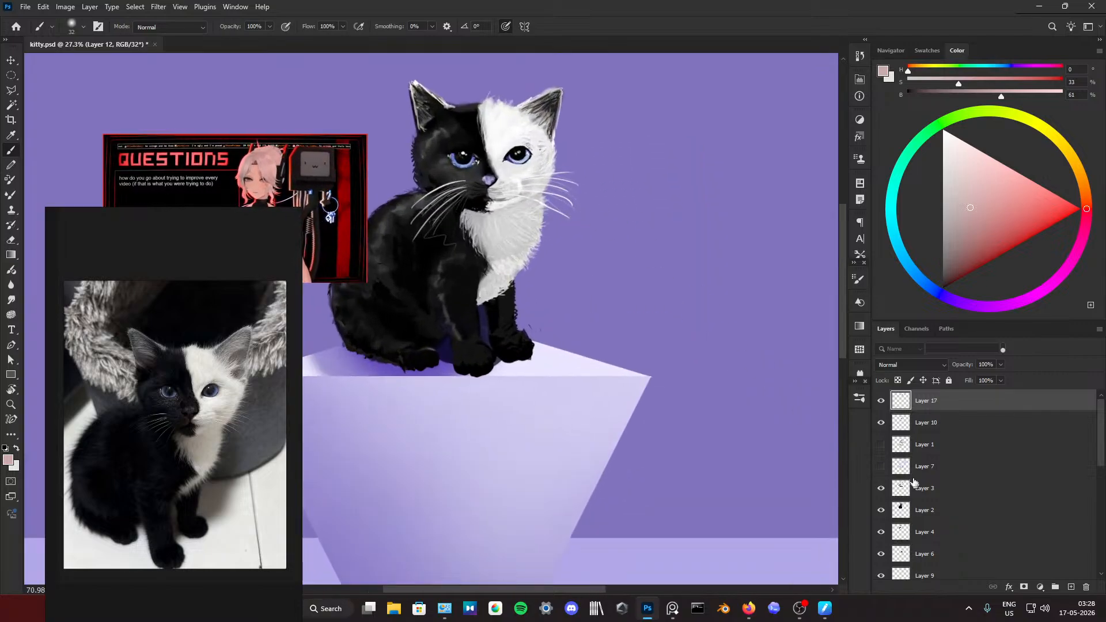
pyautogui.click(882, 489)
pyautogui.click(882, 488)
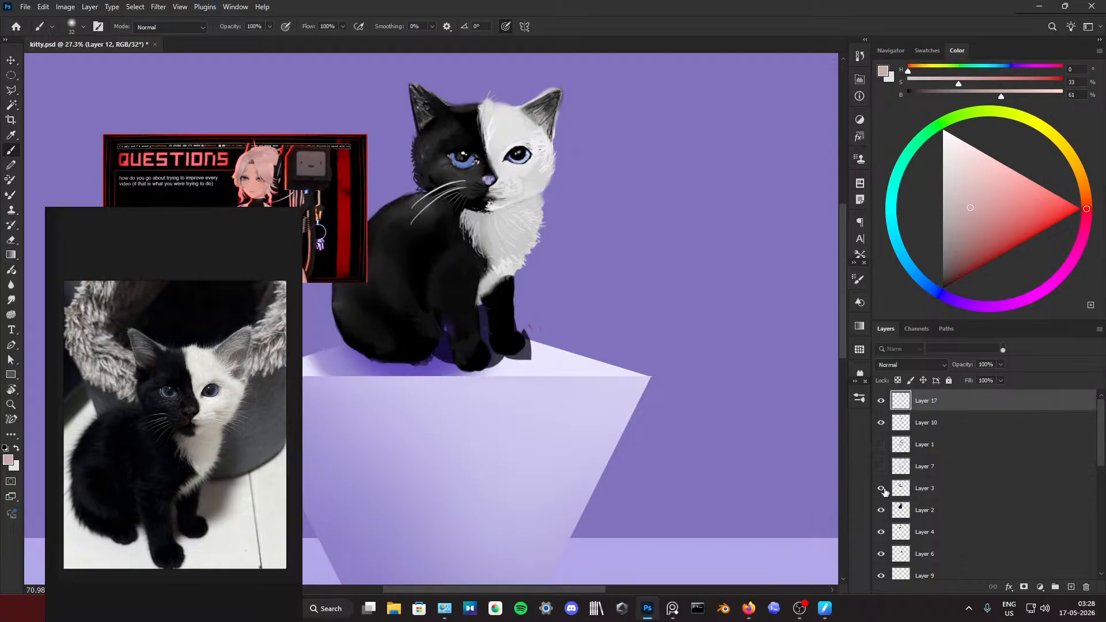
pyautogui.click(882, 488)
pyautogui.scroll(-5, 540, 301)
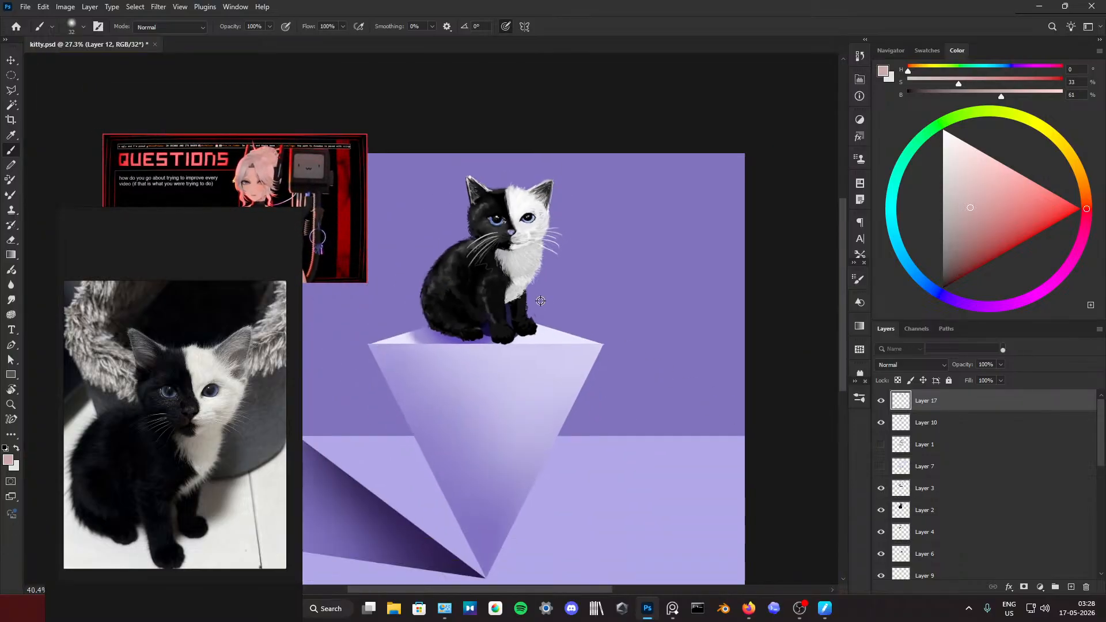
pyautogui.scroll(5, 578, 259)
# Step: Soften the whisker tips on the white side of the face with the Eraser at 33% opacity
pyautogui.press('e')
pyautogui.moveTo(659, 241)
pyautogui.mouseDown()
pyautogui.moveTo(627, 244)
pyautogui.moveTo(597, 227)
pyautogui.mouseUp()
pyautogui.scroll(2, 548, 195)
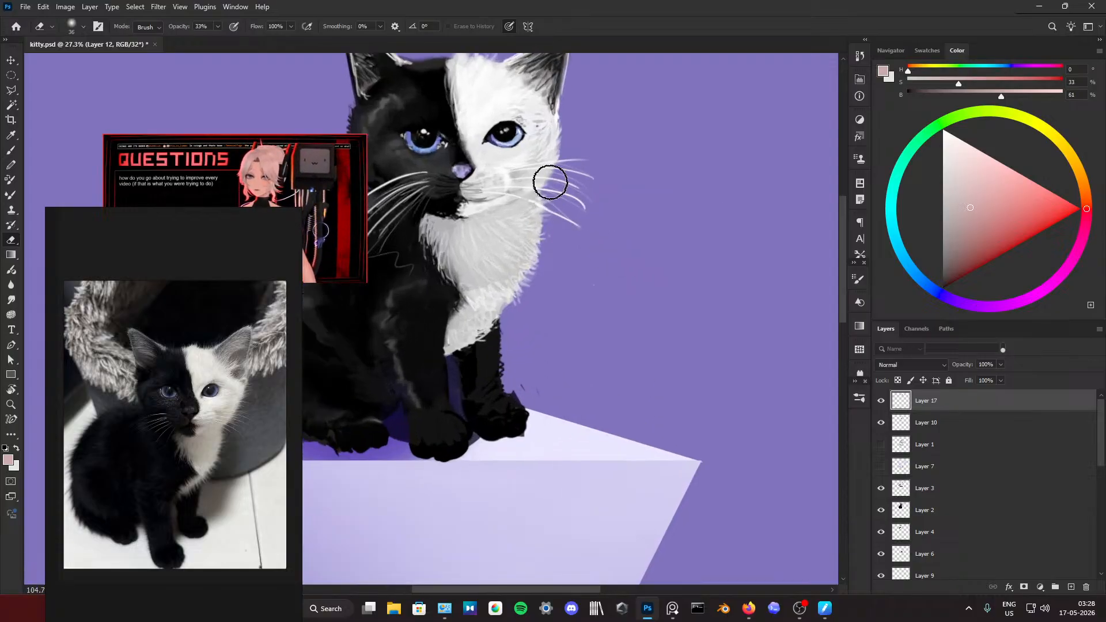
pyautogui.scroll(-5, 562, 259)
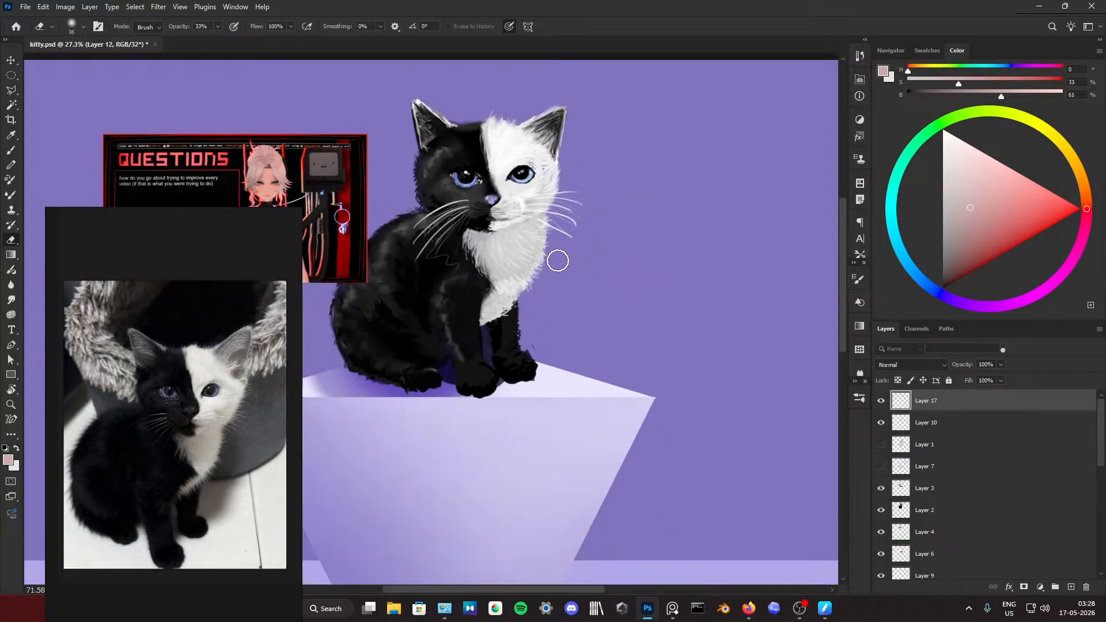
pyautogui.scroll(3, 557, 260)
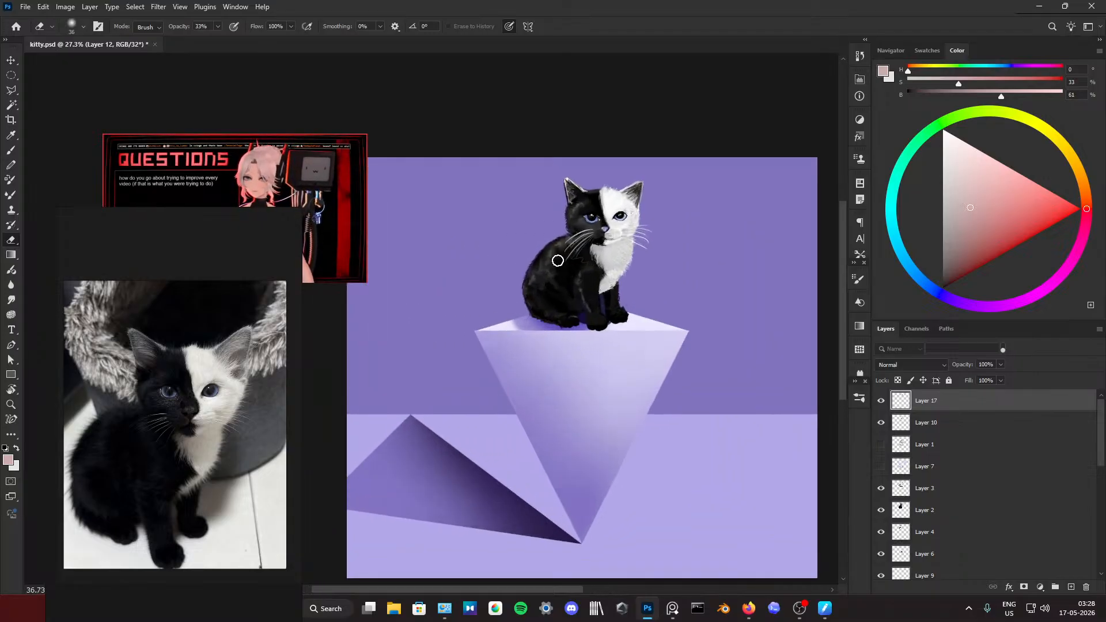
# Step: Move the floating video window off the canvas to the space above the reference photo
pyautogui.moveTo(337, 218); pyautogui.dragTo(271, 149)
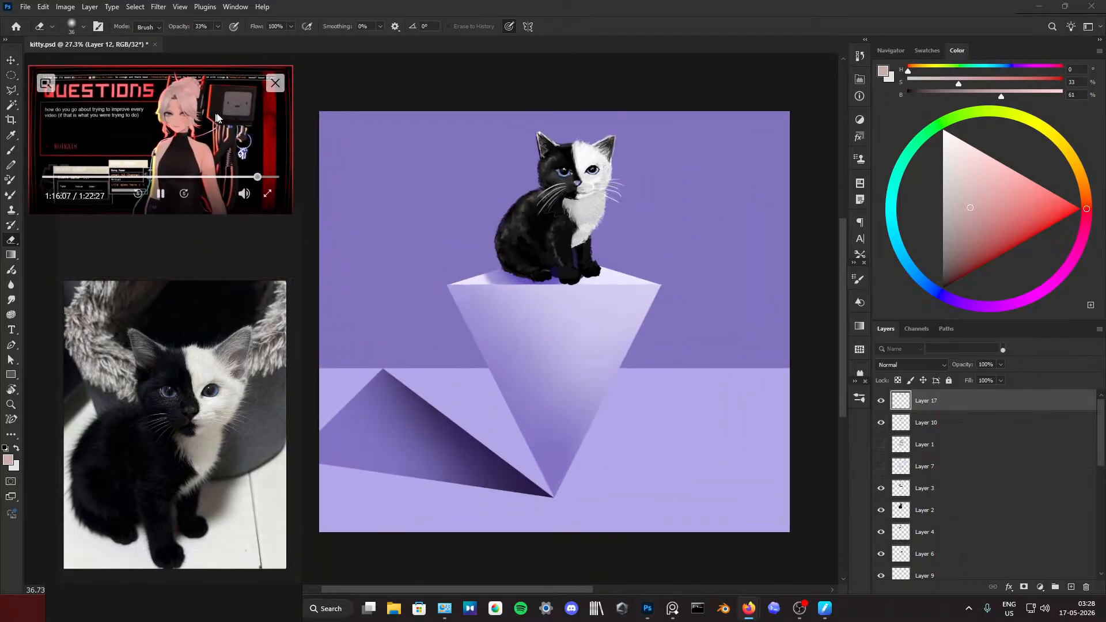
pyautogui.scroll(-1, 594, 203)
pyautogui.scroll(1, 594, 203)
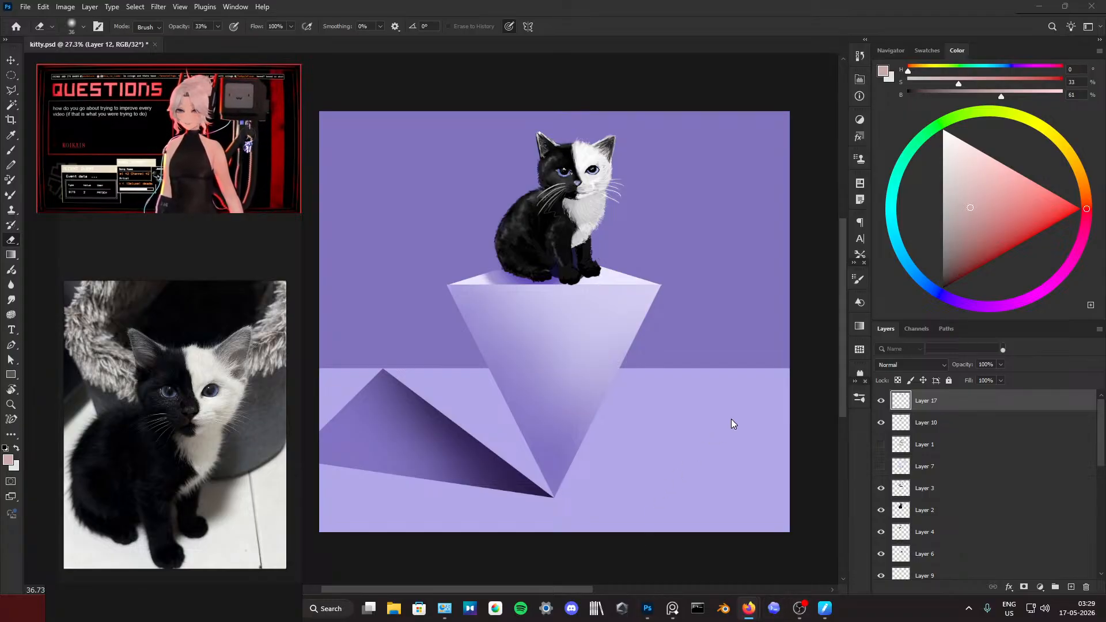
# Step: Quick-export the painting as kitty.png into the Files folder
pyautogui.click(25, 7)
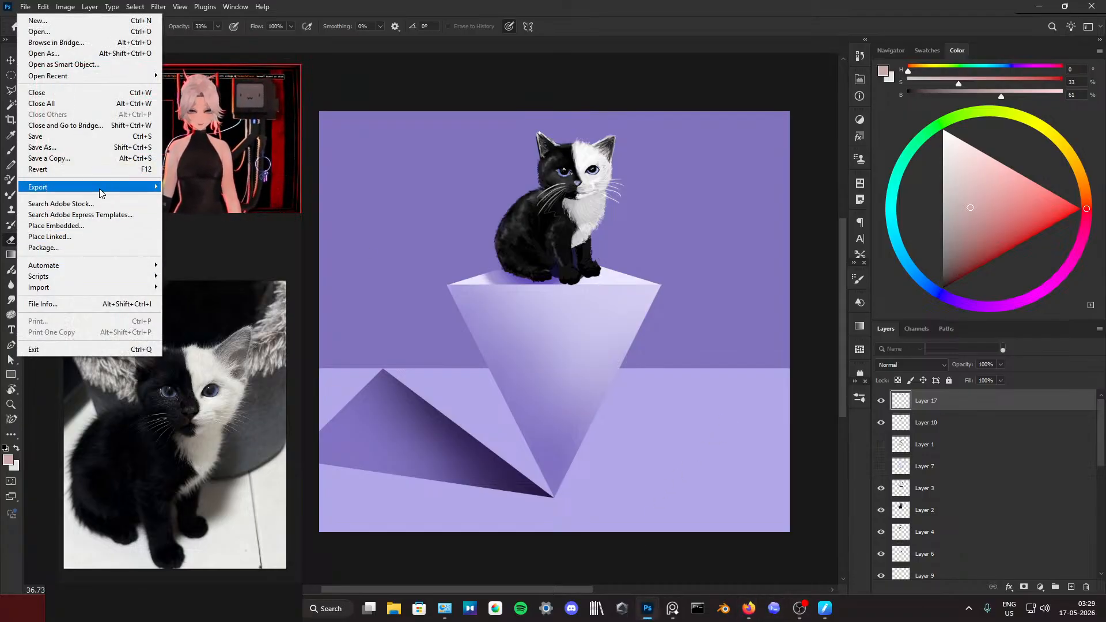
pyautogui.moveTo(101, 189)
pyautogui.click(245, 189)
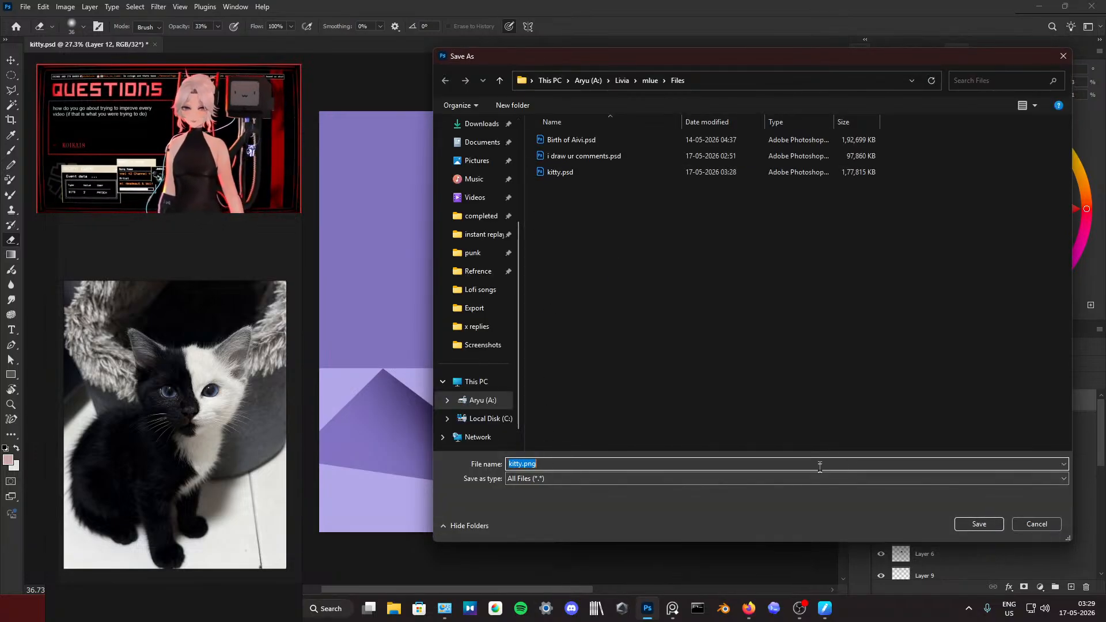
pyautogui.click(965, 523)
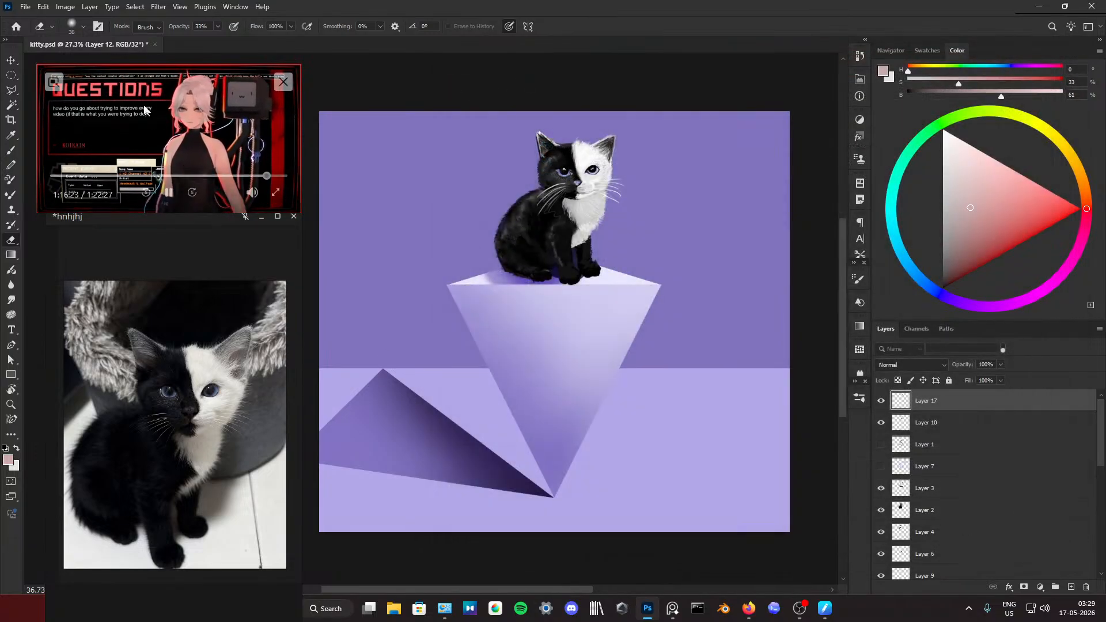
pyautogui.click(26, 6)
pyautogui.moveTo(87, 186)
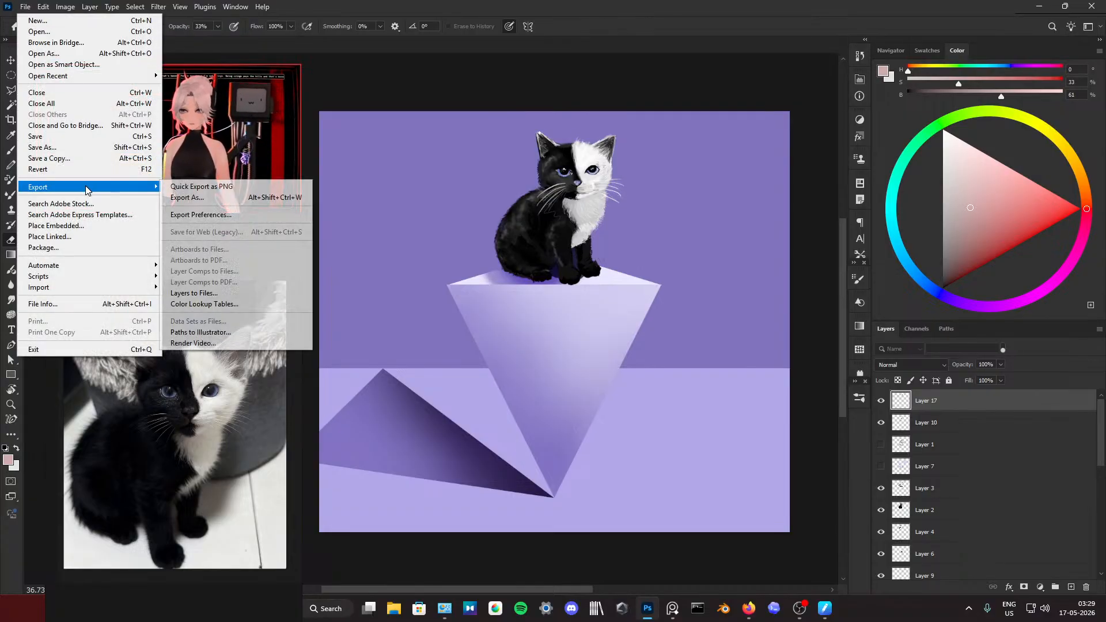
pyautogui.press('Escape')
pyautogui.press('Escape')
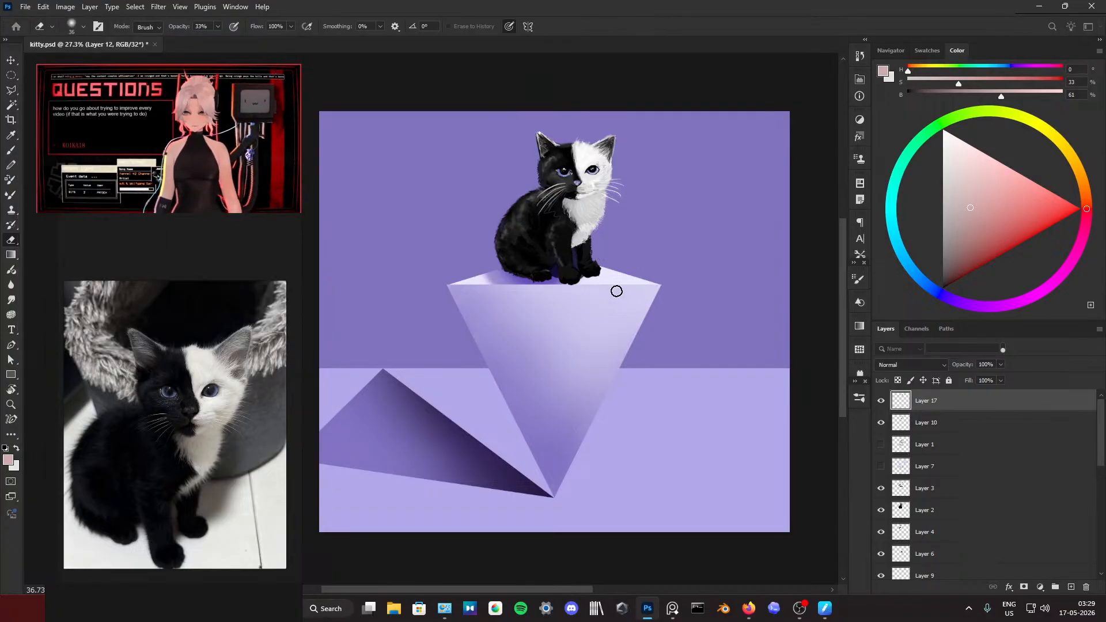
pyautogui.hotkey('alt', 'shift', 'ctrl', 'w')
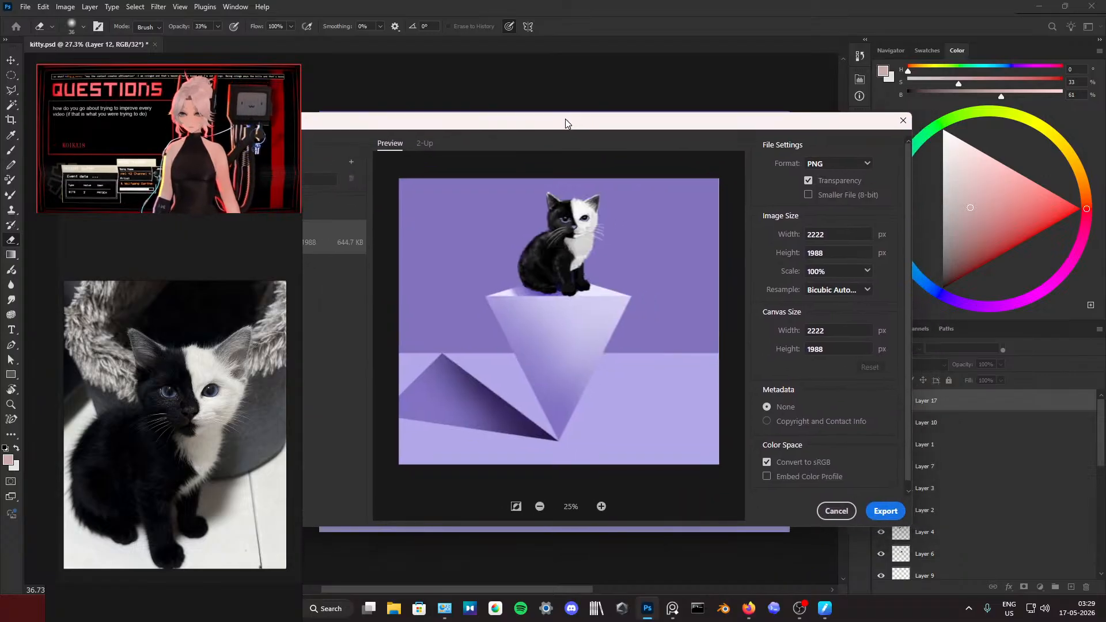
pyautogui.moveTo(565, 123); pyautogui.dragTo(692, 114)
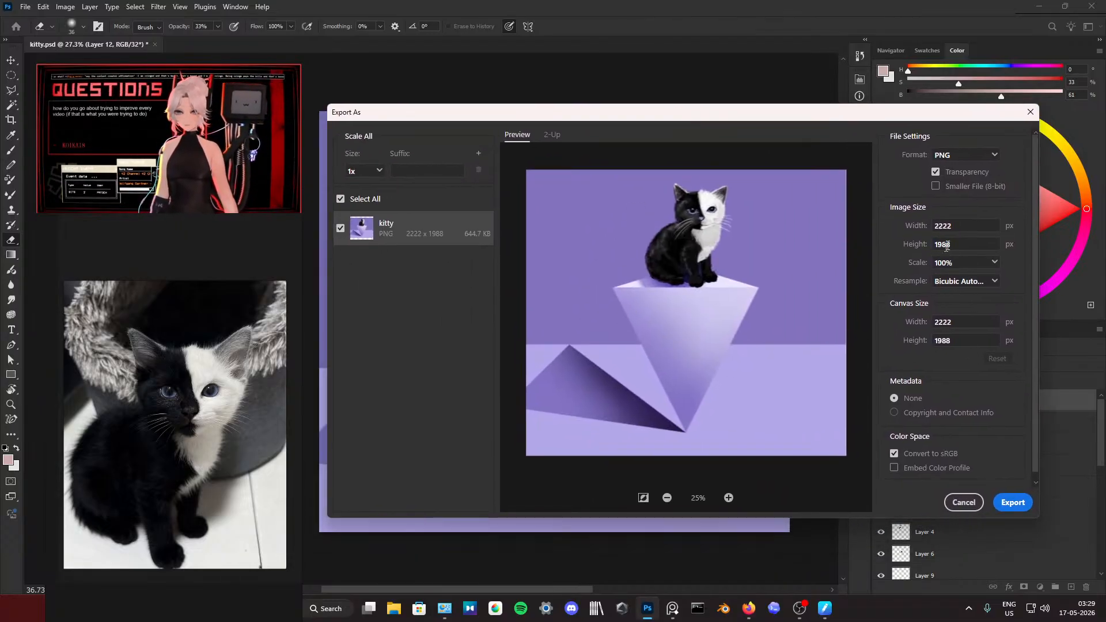
pyautogui.click(894, 413)
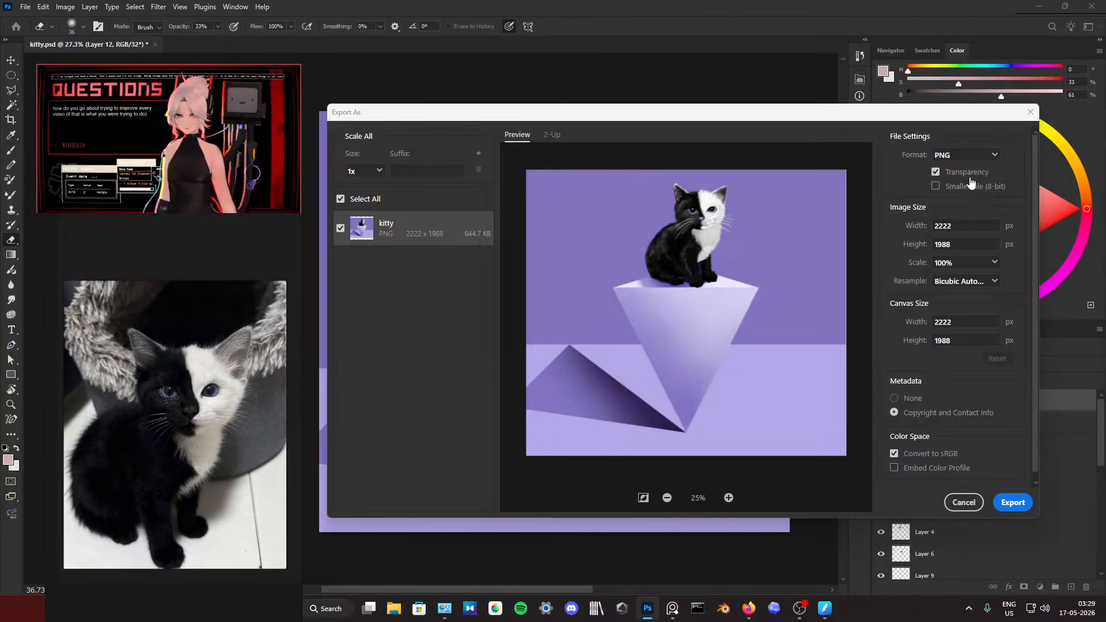
pyautogui.click(1012, 510)
pyautogui.click(1025, 521)
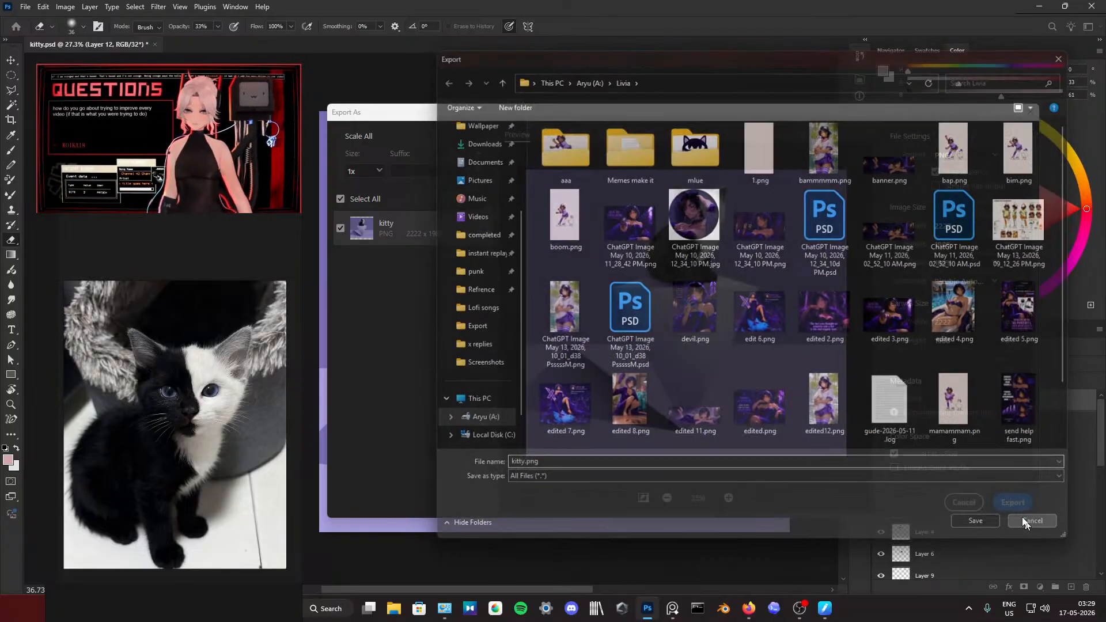
pyautogui.click(1028, 112)
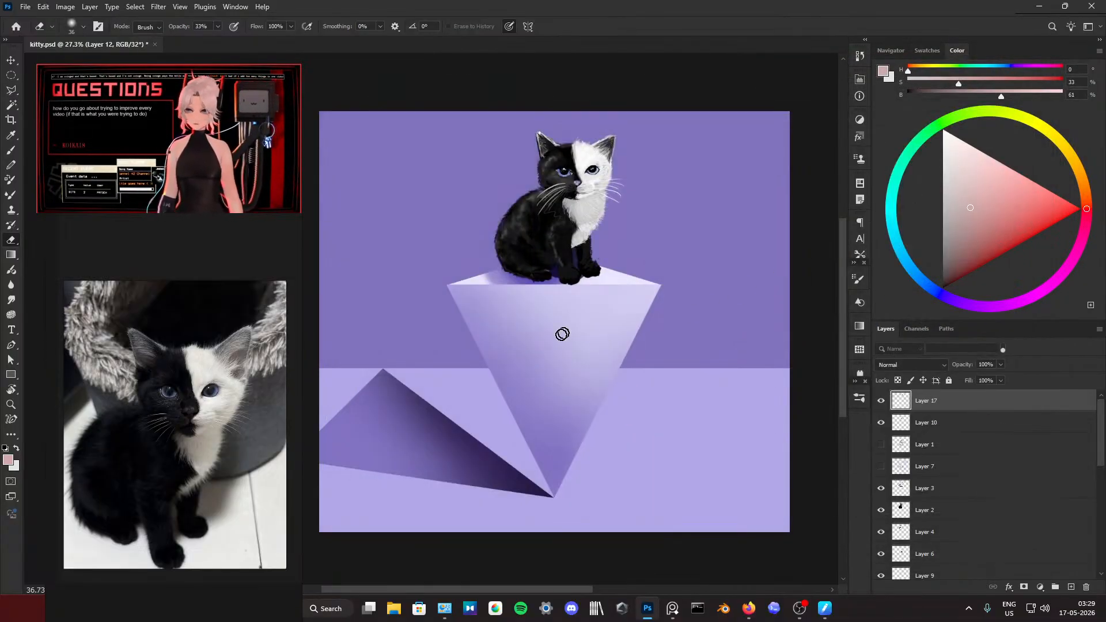
# Step: Examine the full composition and the edges of the pedestal's triangular shadow on the floor
pyautogui.scroll(-2, 486, 301)
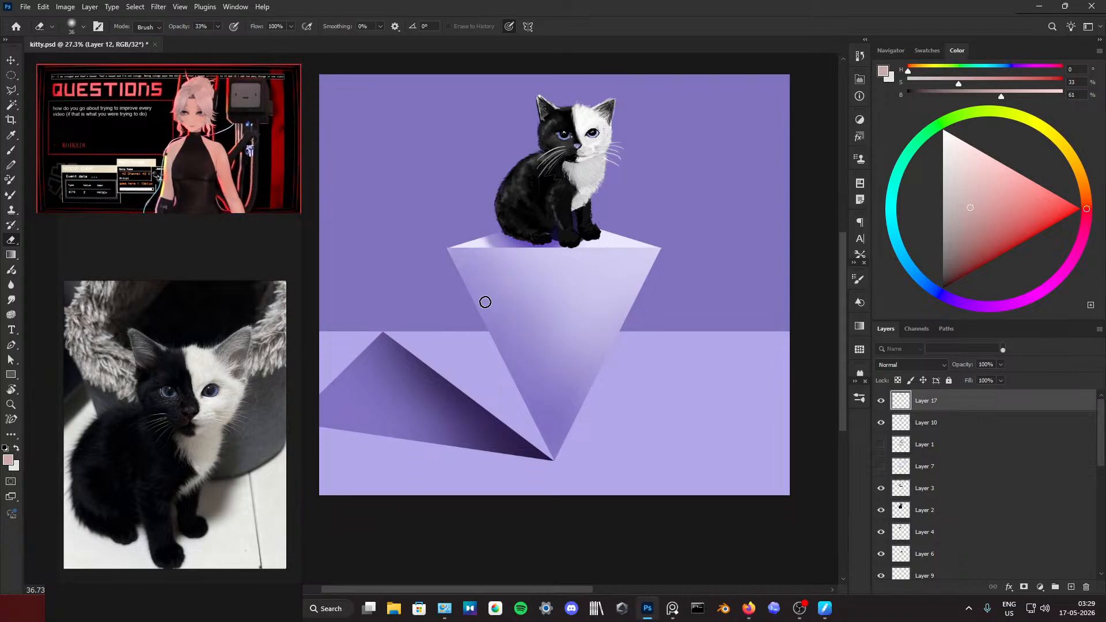
pyautogui.scroll(1, 583, 336)
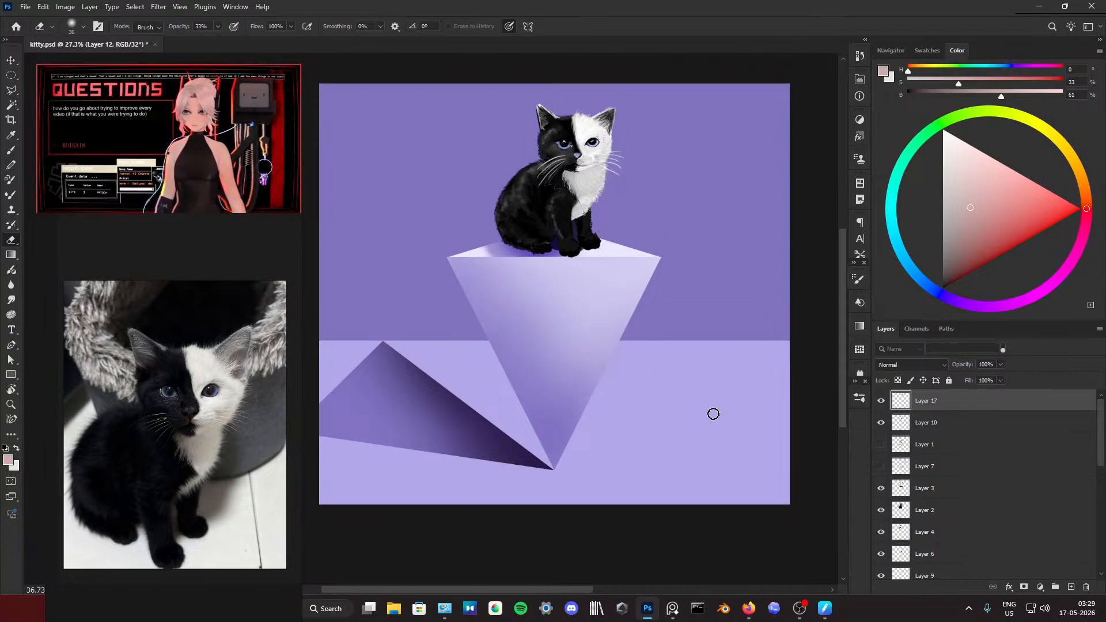
pyautogui.scroll(-1, 708, 403)
pyautogui.scroll(1, 407, 397)
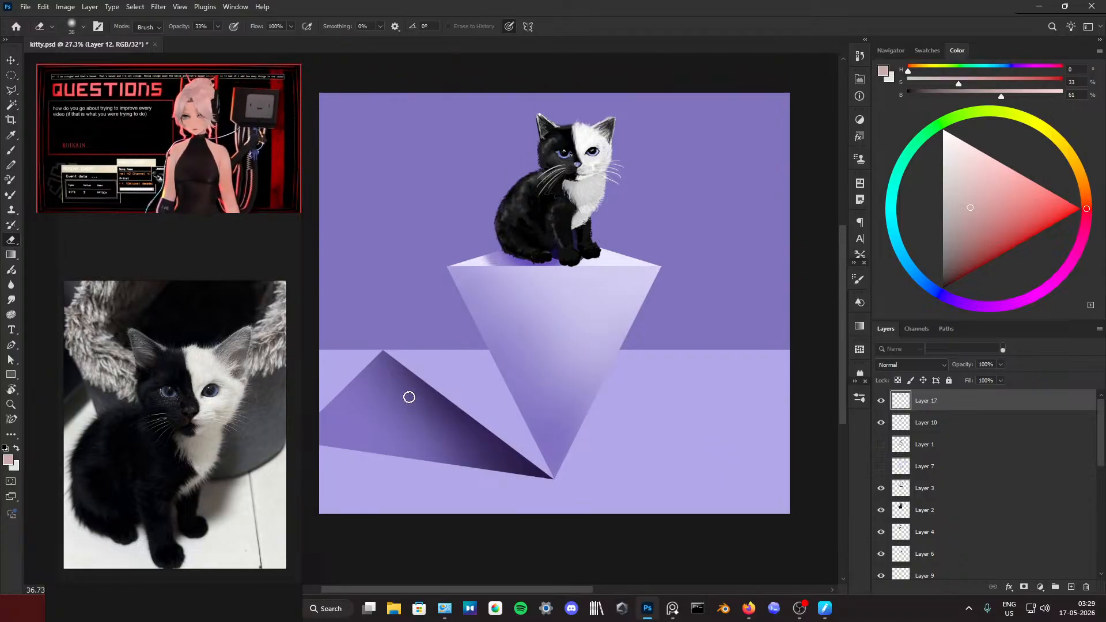
pyautogui.hscroll(-1, 409, 400)
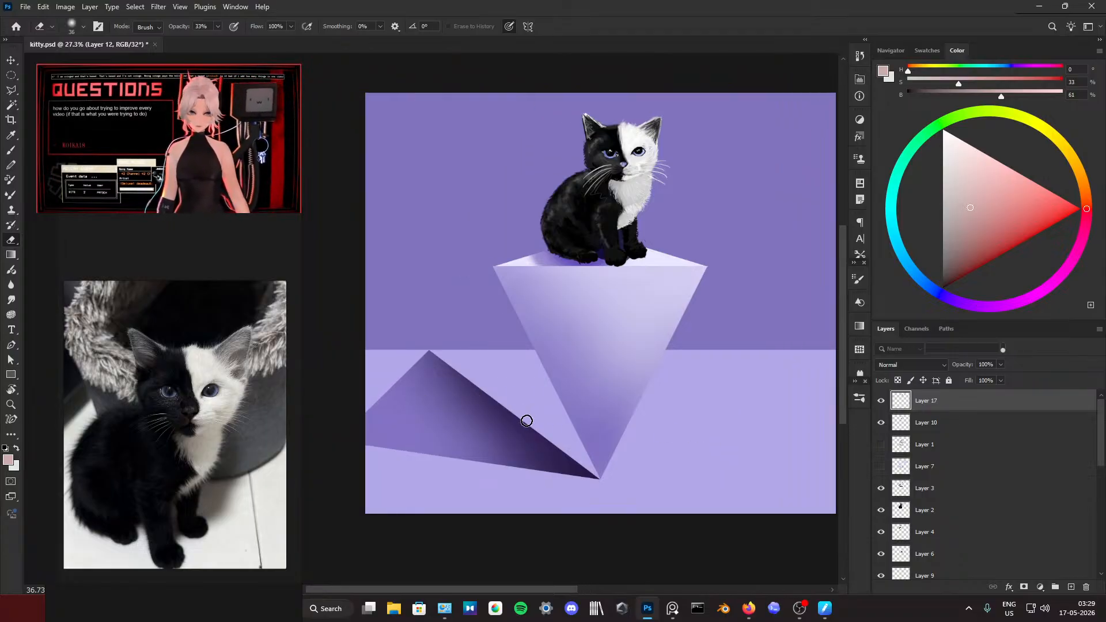
pyautogui.scroll(1, 530, 392)
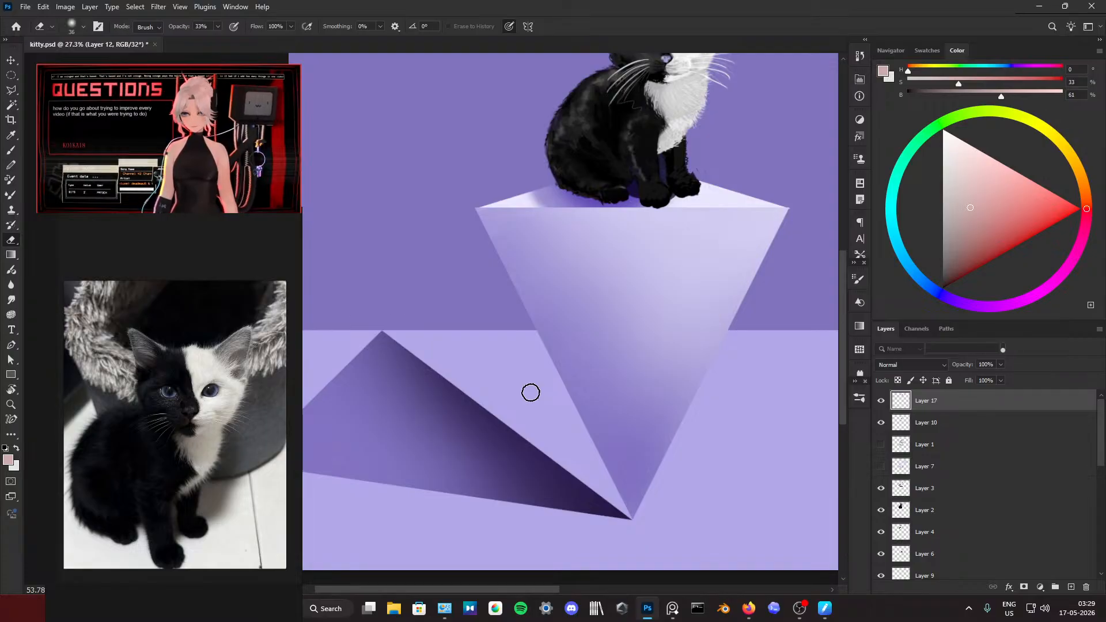
pyautogui.scroll(-1, 528, 390)
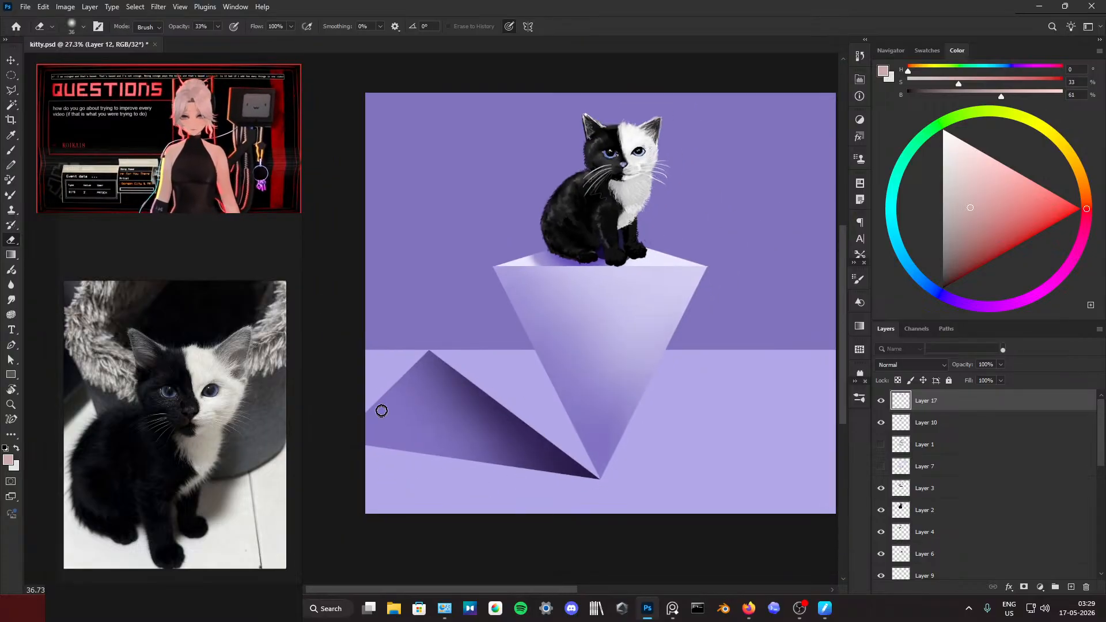
pyautogui.scroll(2, 375, 388)
pyautogui.scroll(3, 372, 388)
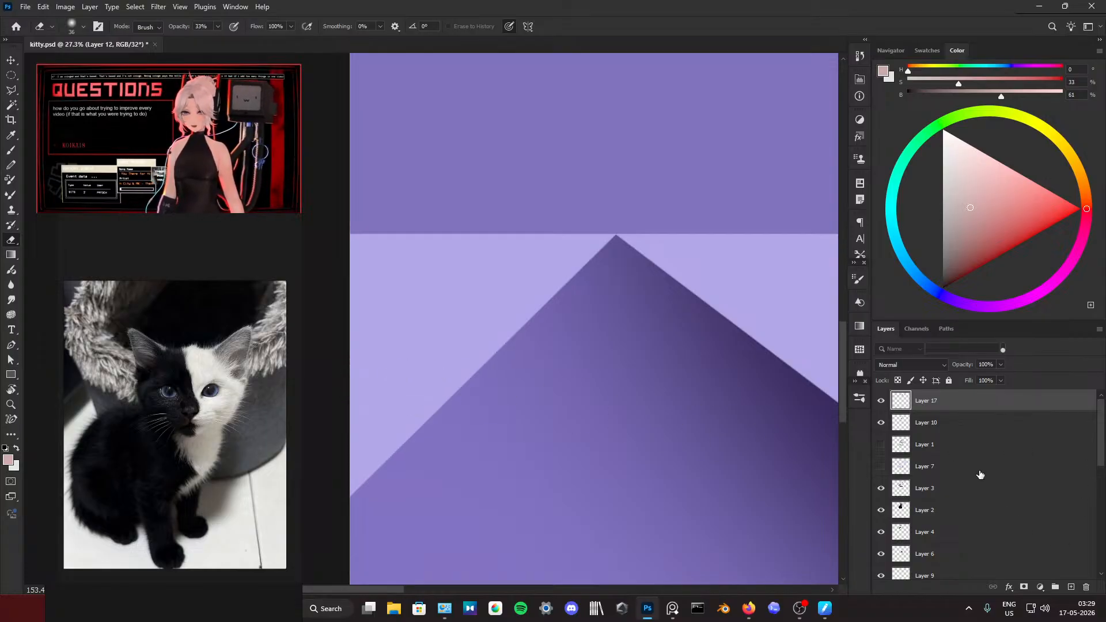
# Step: Sample the mid purple of the pedestal's floor shadow and choose the hard round 123 px brush tip for the Brush tool
pyautogui.press('b')
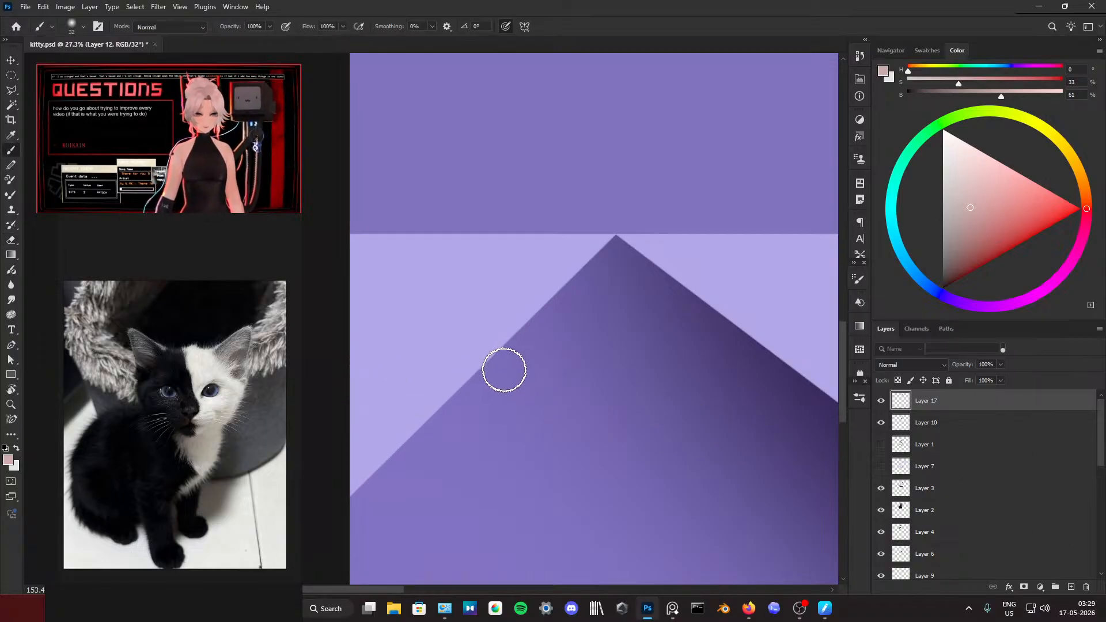
pyautogui.keyDown('alt'); pyautogui.click(463, 521); pyautogui.keyUp('alt')
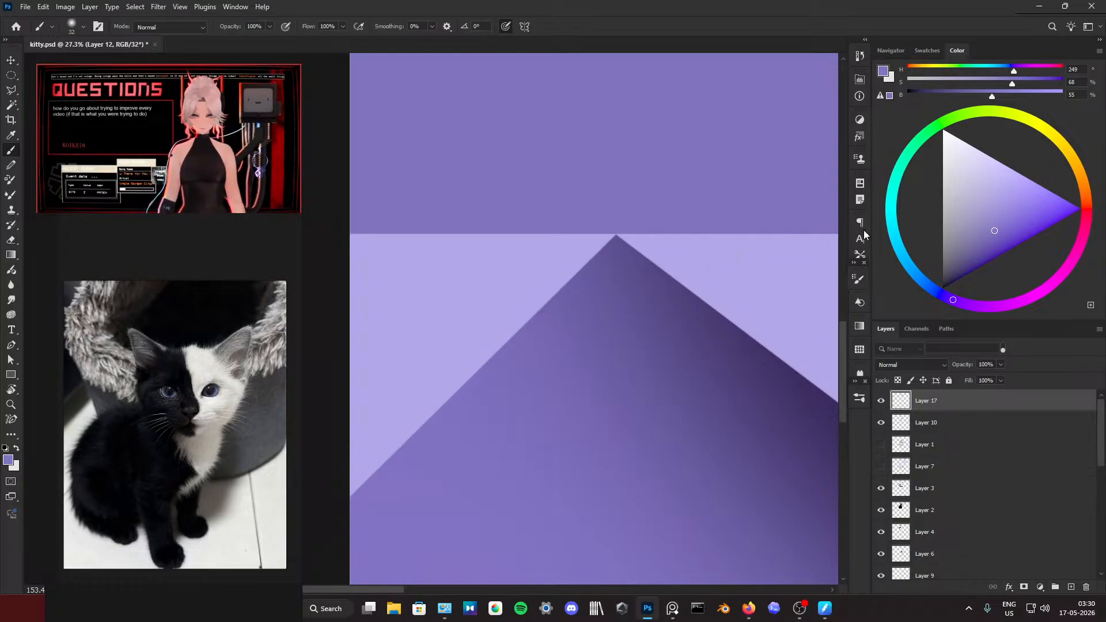
pyautogui.click(861, 257)
pyautogui.click(857, 283)
pyautogui.click(744, 297)
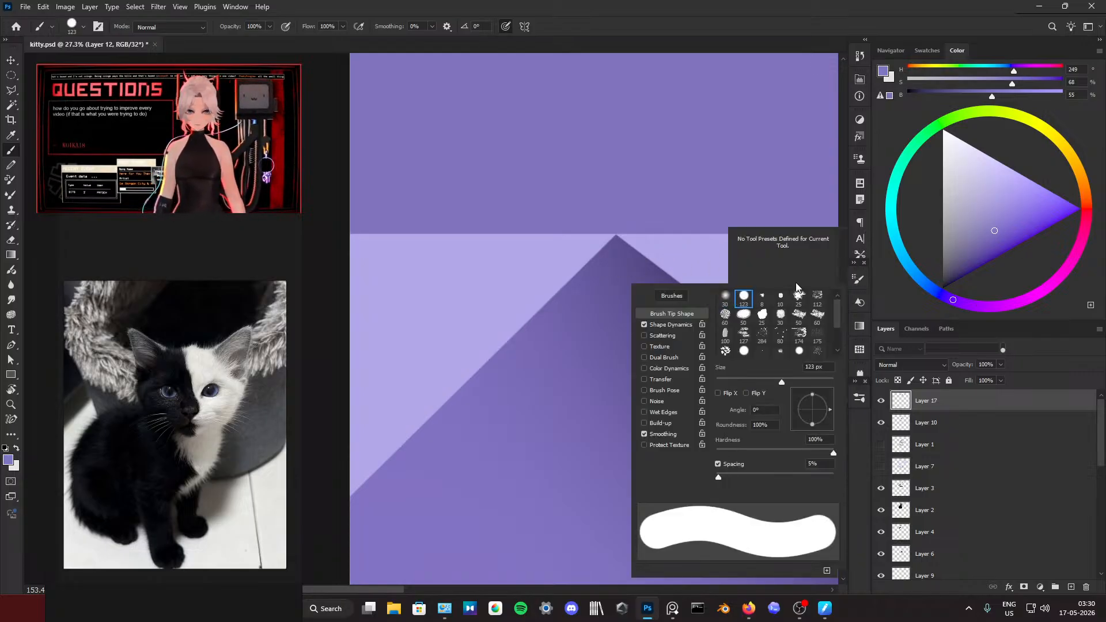
# Step: Try to letter the signature's capital R on the floor along the shadow's upper-left edge with a 25 px hard brush
pyautogui.hotkey('ctrl', 'z')
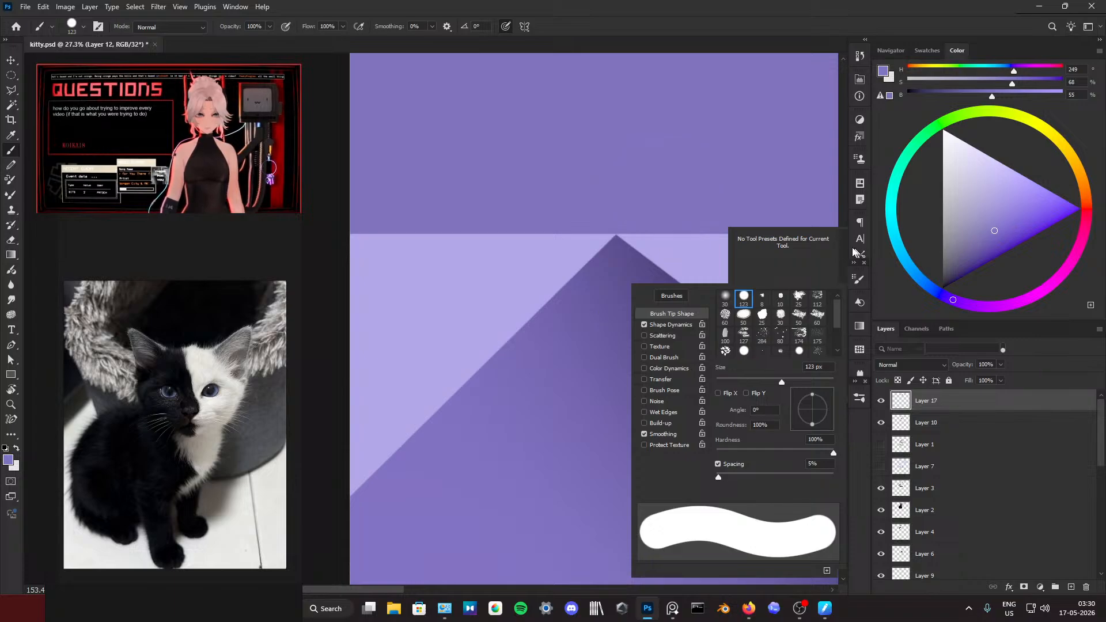
pyautogui.click(856, 283)
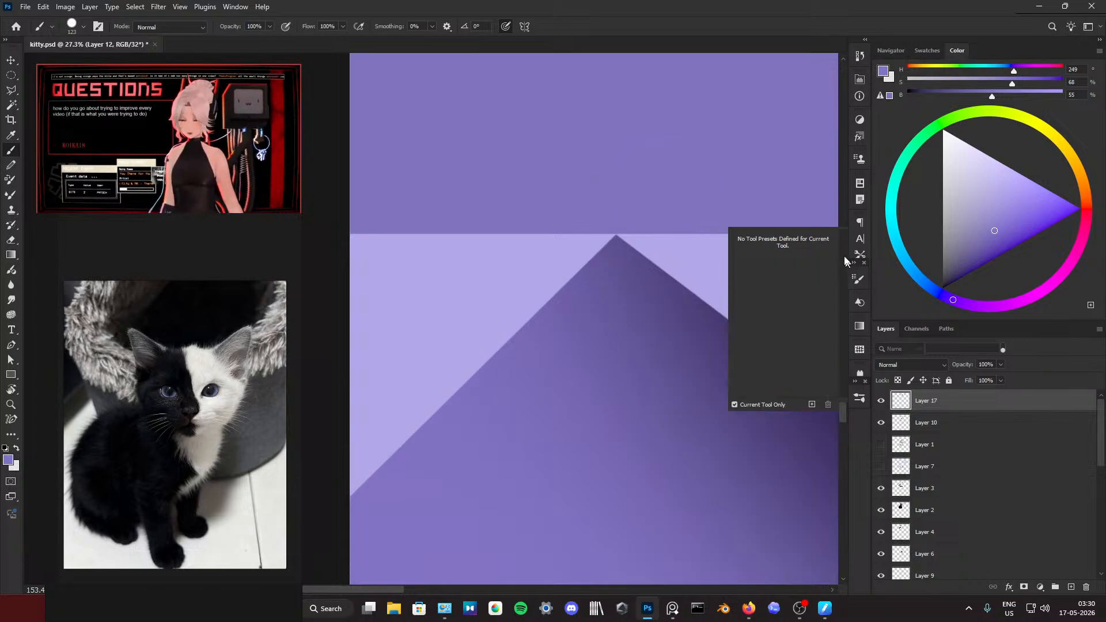
pyautogui.click(858, 241)
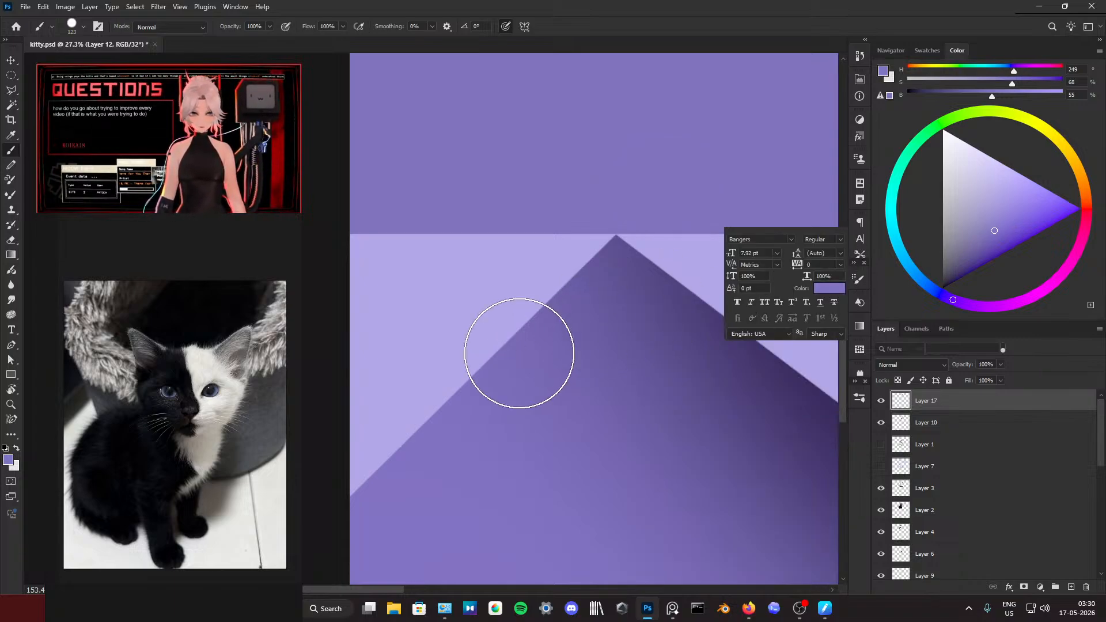
pyautogui.moveTo(447, 365)
pyautogui.mouseDown()
pyautogui.moveTo(396, 376)
pyautogui.moveTo(427, 409)
pyautogui.moveTo(392, 371)
pyautogui.moveTo(420, 359)
pyautogui.mouseUp()
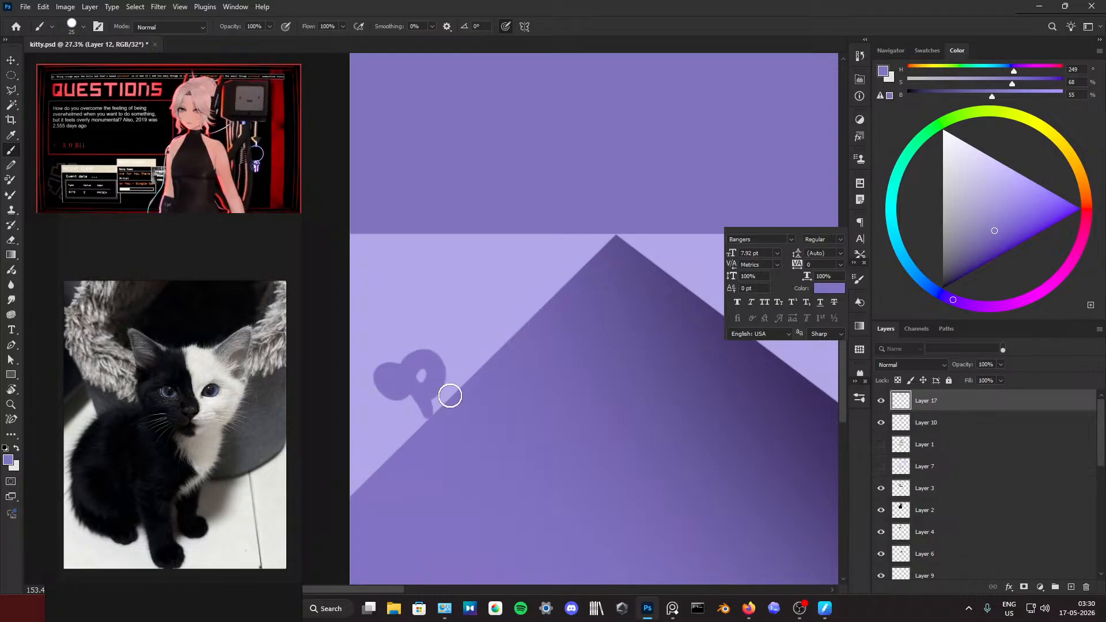
pyautogui.hotkey('ctrl', 'z')
pyautogui.moveTo(422, 414)
pyautogui.mouseDown()
pyautogui.moveTo(392, 351)
pyautogui.moveTo(419, 348)
pyautogui.moveTo(422, 386)
pyautogui.moveTo(463, 386)
pyautogui.moveTo(426, 404)
pyautogui.moveTo(409, 368)
pyautogui.moveTo(384, 358)
pyautogui.mouseUp()
pyautogui.hotkey('ctrl', 'z')
pyautogui.click(426, 408)
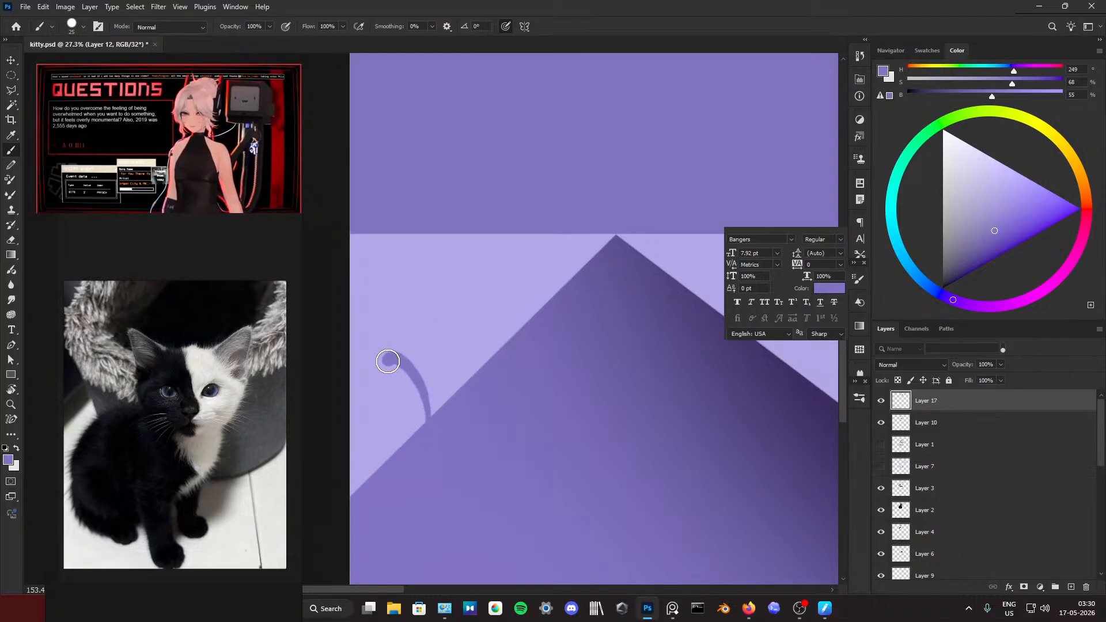
pyautogui.hotkey('ctrl', 'z')
pyautogui.moveTo(424, 432)
pyautogui.mouseDown()
pyautogui.moveTo(388, 369)
pyautogui.moveTo(470, 402)
pyautogui.moveTo(400, 348)
pyautogui.moveTo(422, 390)
pyautogui.moveTo(472, 403)
pyautogui.mouseUp()
pyautogui.hotkey('ctrl', 'z')
pyautogui.hotkey('ctrl', 'z')
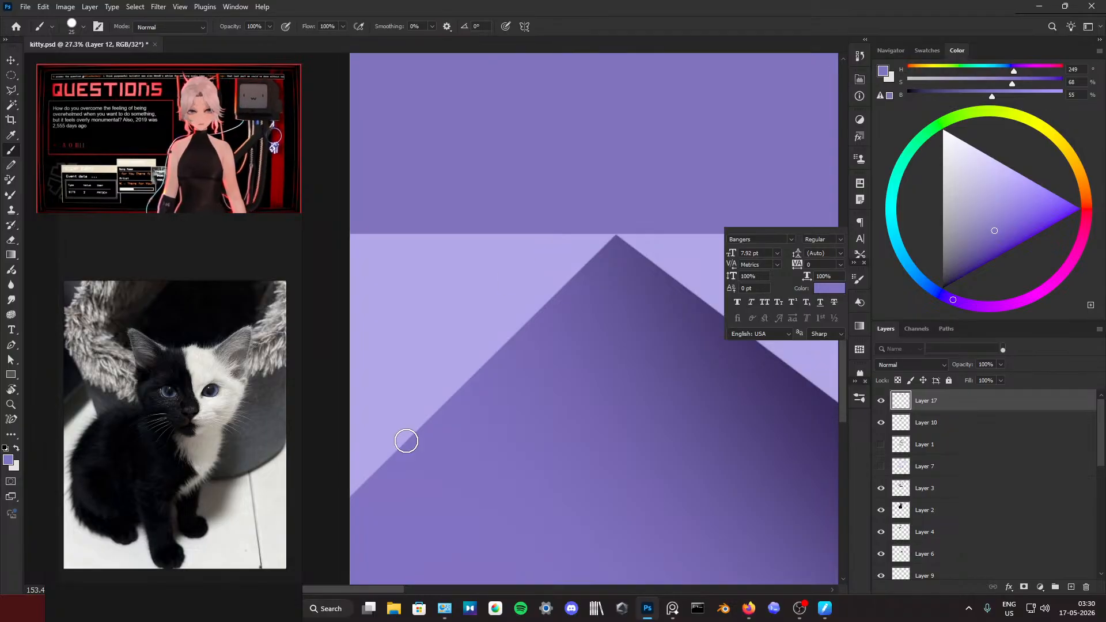
# Step: Letter the signature's looped capital R on the floor against the shadow's upper-left edge with a 10 px hard brush
pyautogui.moveTo(421, 439)
pyautogui.mouseDown()
pyautogui.moveTo(412, 391)
pyautogui.moveTo(386, 363)
pyautogui.moveTo(388, 389)
pyautogui.moveTo(424, 364)
pyautogui.moveTo(415, 401)
pyautogui.moveTo(381, 353)
pyautogui.moveTo(367, 363)
pyautogui.moveTo(390, 370)
pyautogui.moveTo(424, 352)
pyautogui.moveTo(424, 386)
pyautogui.moveTo(456, 393)
pyautogui.moveTo(389, 369)
pyautogui.moveTo(364, 373)
pyautogui.moveTo(395, 349)
pyautogui.mouseUp()
pyautogui.hotkey('ctrl', 'z')
pyautogui.keyDown('alt'); pyautogui.rightClick(424, 365); pyautogui.keyUp('alt')
pyautogui.hotkey('ctrl', 'z')
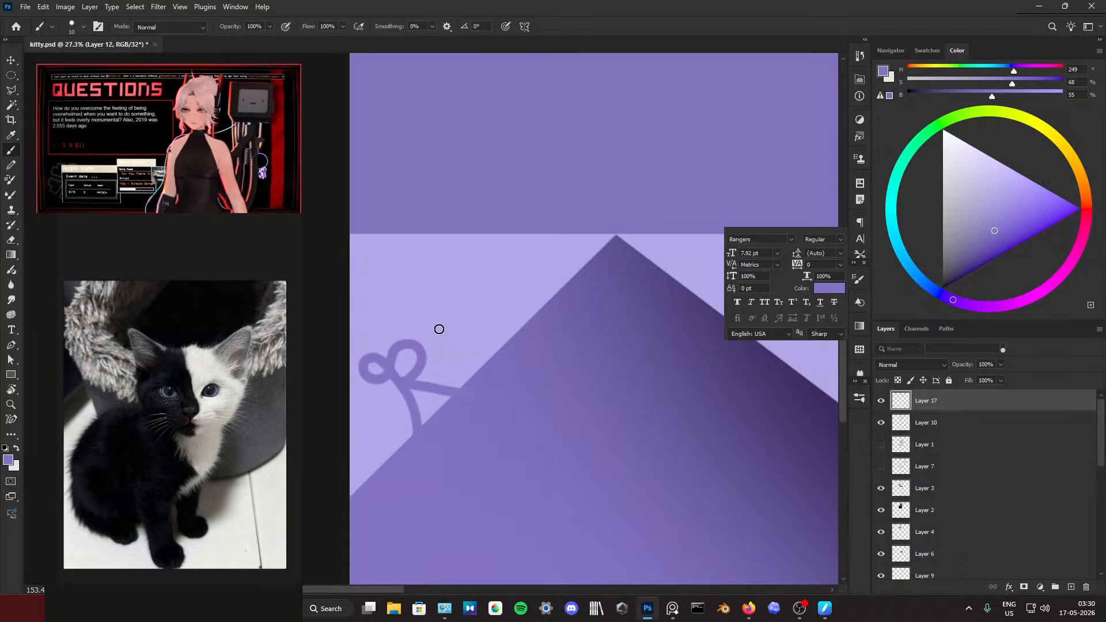
pyautogui.scroll(-5, 440, 324)
pyautogui.scroll(1, 446, 320)
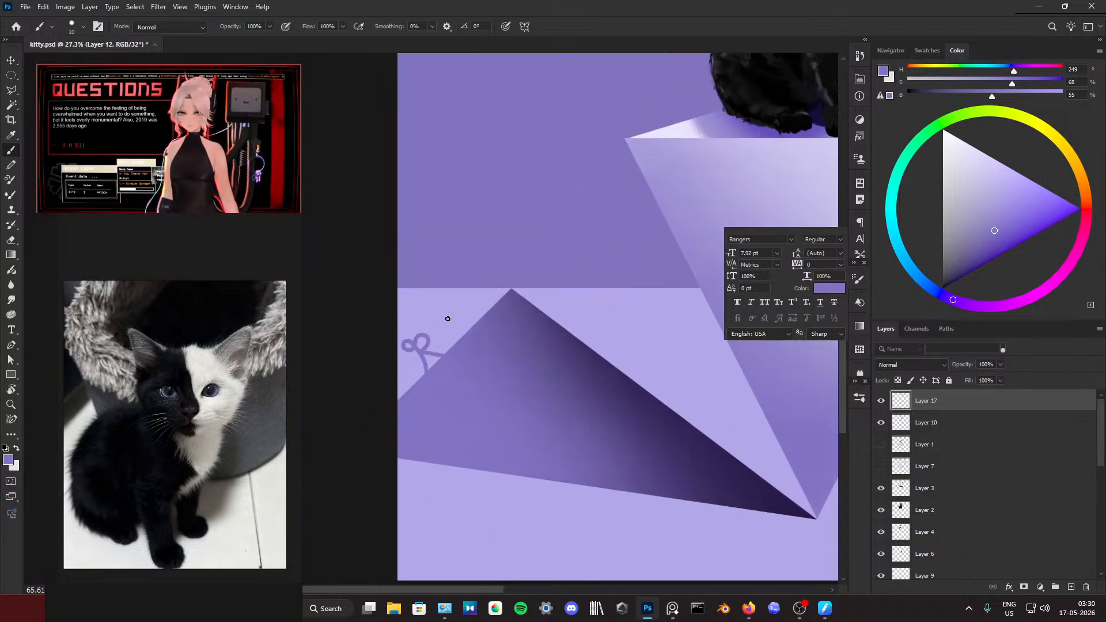
pyautogui.scroll(-1, 448, 318)
pyautogui.scroll(5, 448, 318)
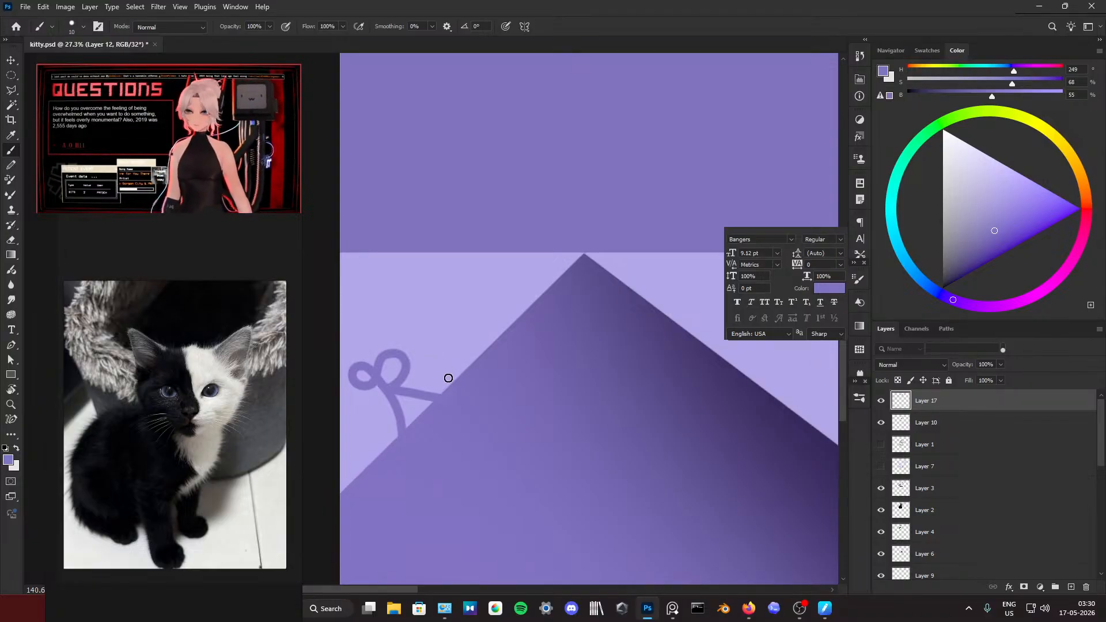
# Step: Try to letter a lowercase e beside the capital R in the same purple with the 10 px brush
pyautogui.hotkey('ctrl', 'z')
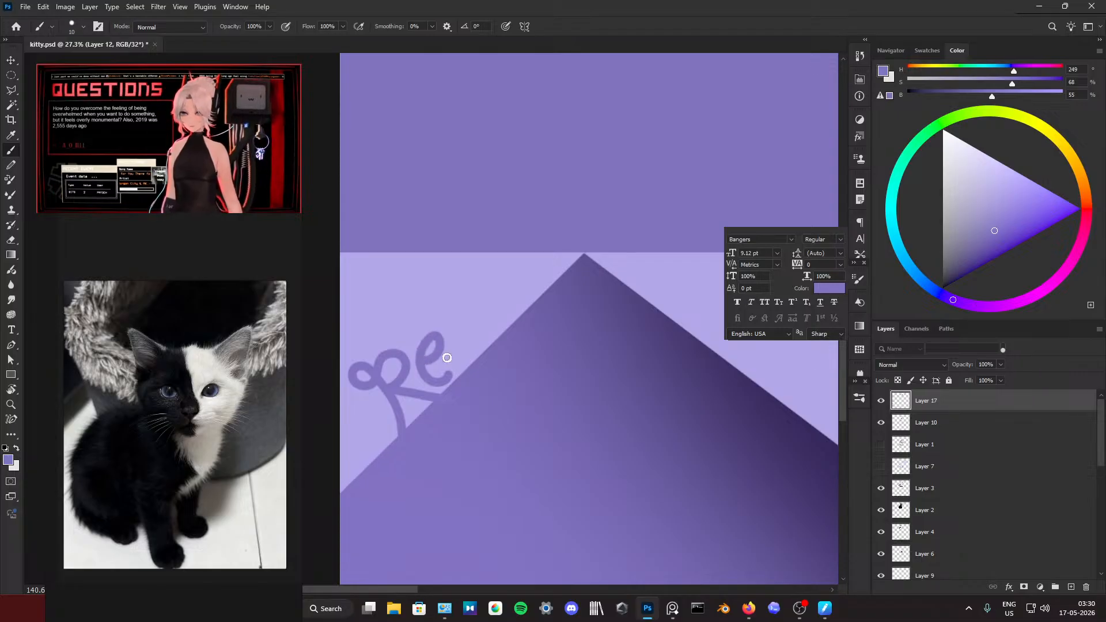
pyautogui.hotkey('ctrl', 'z')
pyautogui.moveTo(432, 361); pyautogui.dragTo(423, 356)
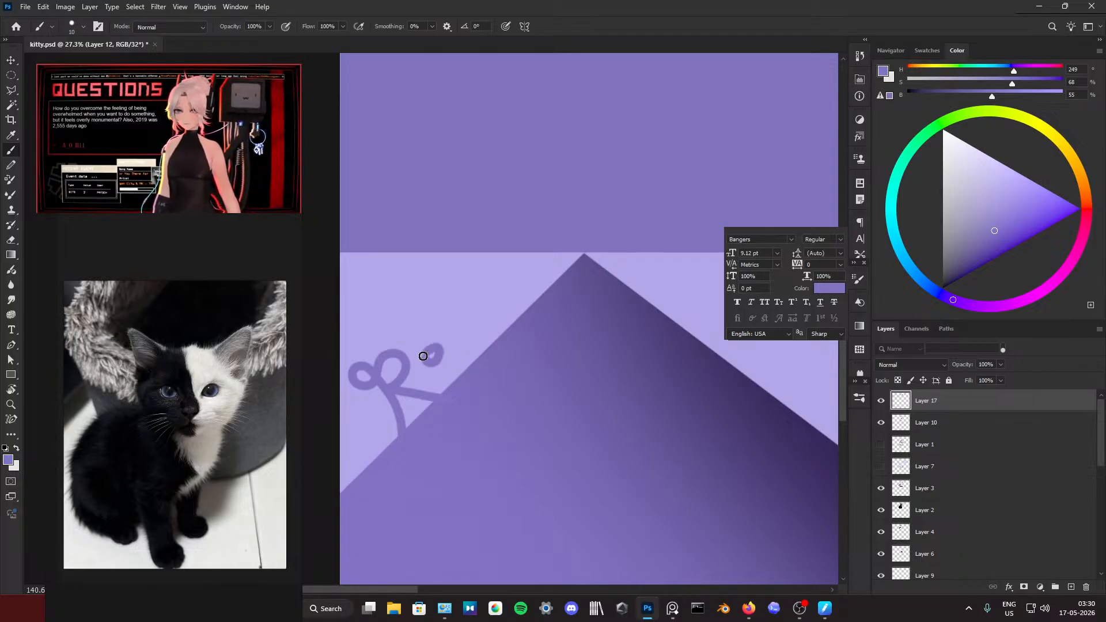
# Step: Letter a thin lowercase e beside the capital R with a 7 px brush in the darker purple sampled near the shadow's peak
pyautogui.keyDown('alt'); pyautogui.rightClick(455, 371); pyautogui.keyUp('alt')
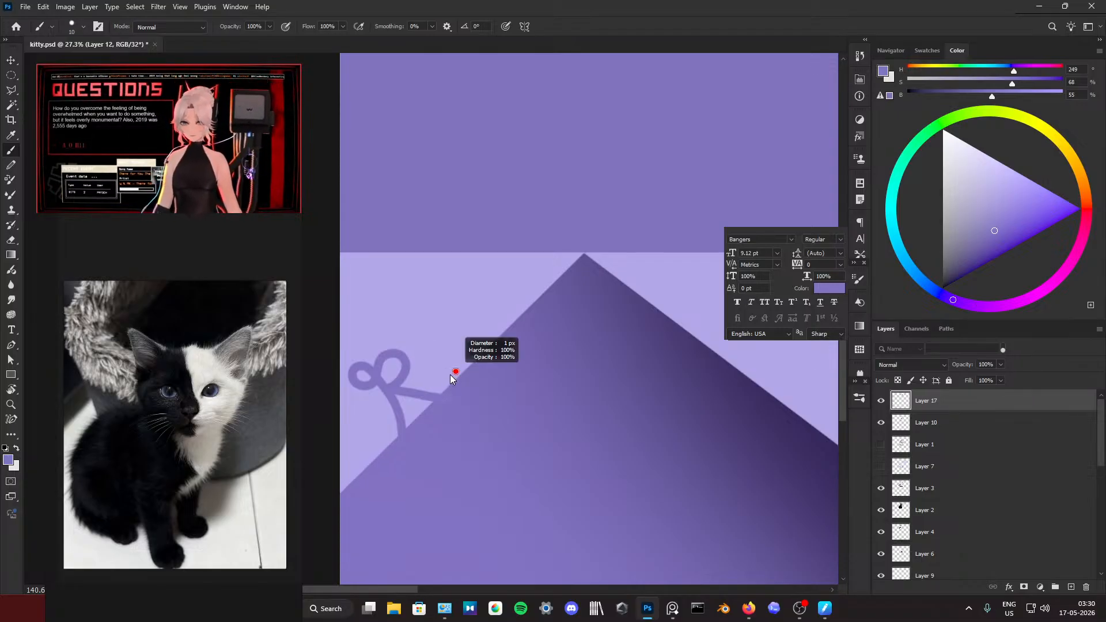
pyautogui.moveTo(452, 379); pyautogui.dragTo(459, 378)
pyautogui.scroll(3, 451, 391)
pyautogui.keyDown('alt'); pyautogui.rightClick(449, 374); pyautogui.keyUp('alt')
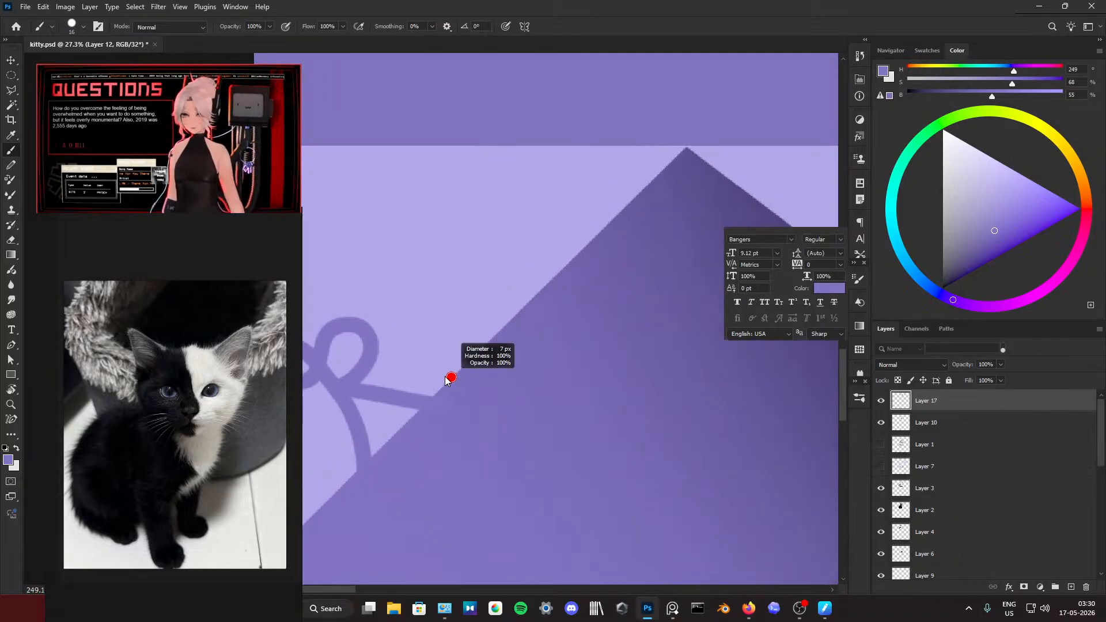
pyautogui.keyDown('alt'); pyautogui.click(687, 166); pyautogui.keyUp('alt')
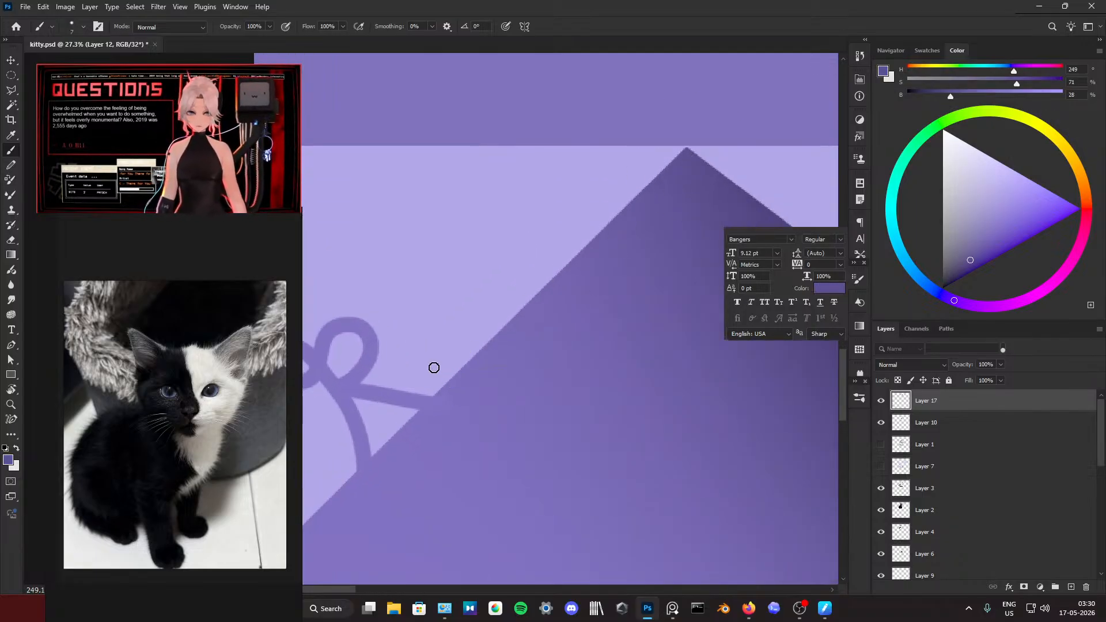
pyautogui.hotkey('ctrl', 'z')
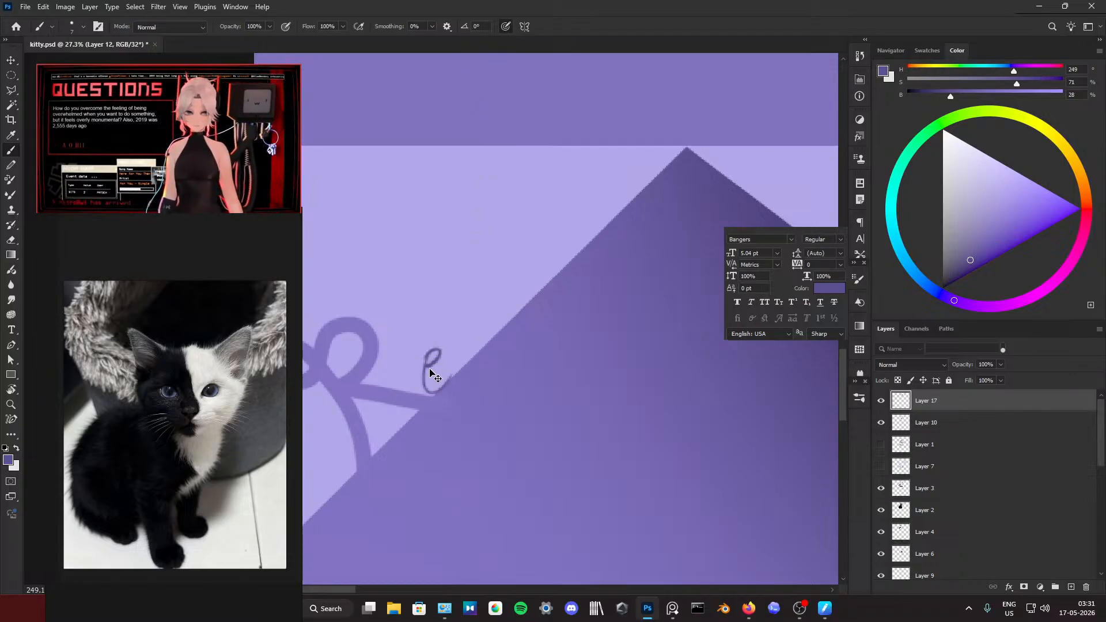
pyautogui.moveTo(423, 374)
pyautogui.mouseDown()
pyautogui.moveTo(438, 345)
pyautogui.moveTo(454, 376)
pyautogui.moveTo(424, 372)
pyautogui.moveTo(438, 343)
pyautogui.moveTo(458, 360)
pyautogui.moveTo(426, 364)
pyautogui.moveTo(435, 344)
pyautogui.moveTo(451, 377)
pyautogui.mouseUp()
pyautogui.hotkey('ctrl', 'z')
pyautogui.hotkey('ctrl', 'z')
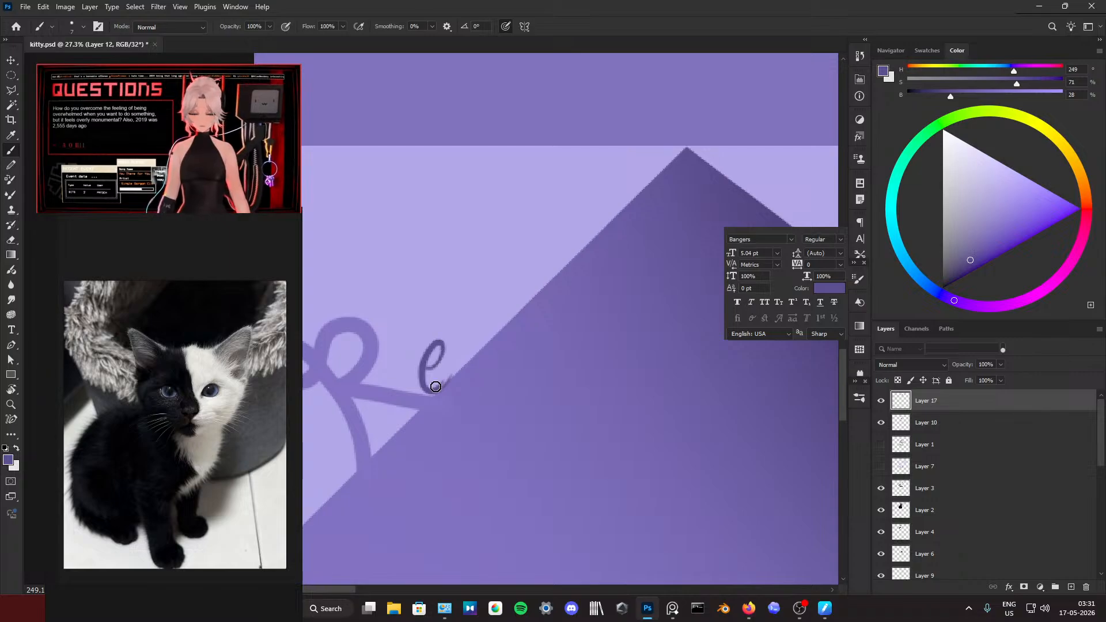
# Step: Letter the remaining lowercase letters of the artist's signature up along the shadow's edge, redoing uneven strokes
pyautogui.moveTo(460, 329)
pyautogui.mouseDown()
pyautogui.moveTo(483, 332)
pyautogui.moveTo(487, 345)
pyautogui.moveTo(483, 316)
pyautogui.moveTo(503, 325)
pyautogui.moveTo(516, 293)
pyautogui.mouseUp()
pyautogui.hotkey('ctrl', 'z')
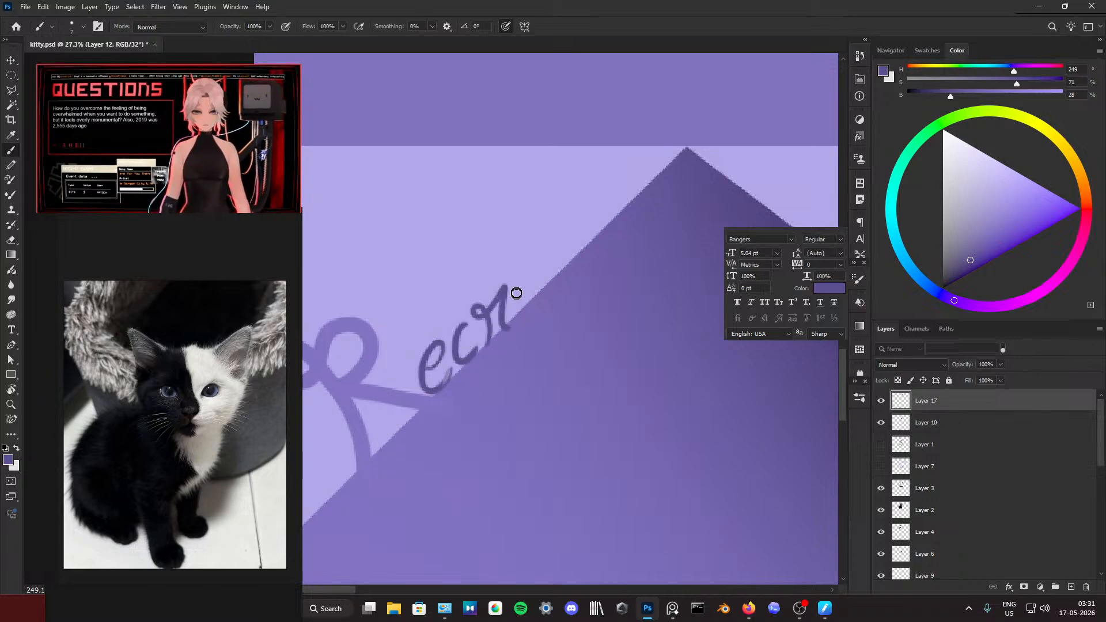
pyautogui.moveTo(533, 217); pyautogui.dragTo(549, 248)
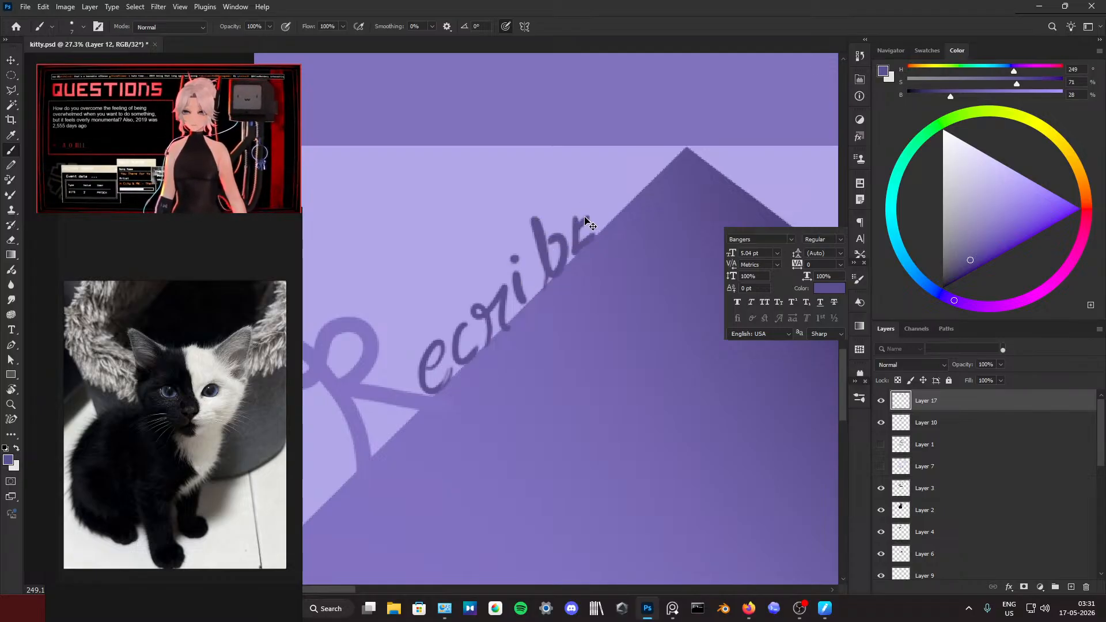
pyautogui.moveTo(586, 215)
pyautogui.mouseDown()
pyautogui.moveTo(571, 241)
pyautogui.moveTo(594, 220)
pyautogui.moveTo(611, 163)
pyautogui.moveTo(636, 191)
pyautogui.mouseUp()
pyautogui.hotkey('ctrl', 'z')
pyautogui.hotkey('ctrl', 'z')
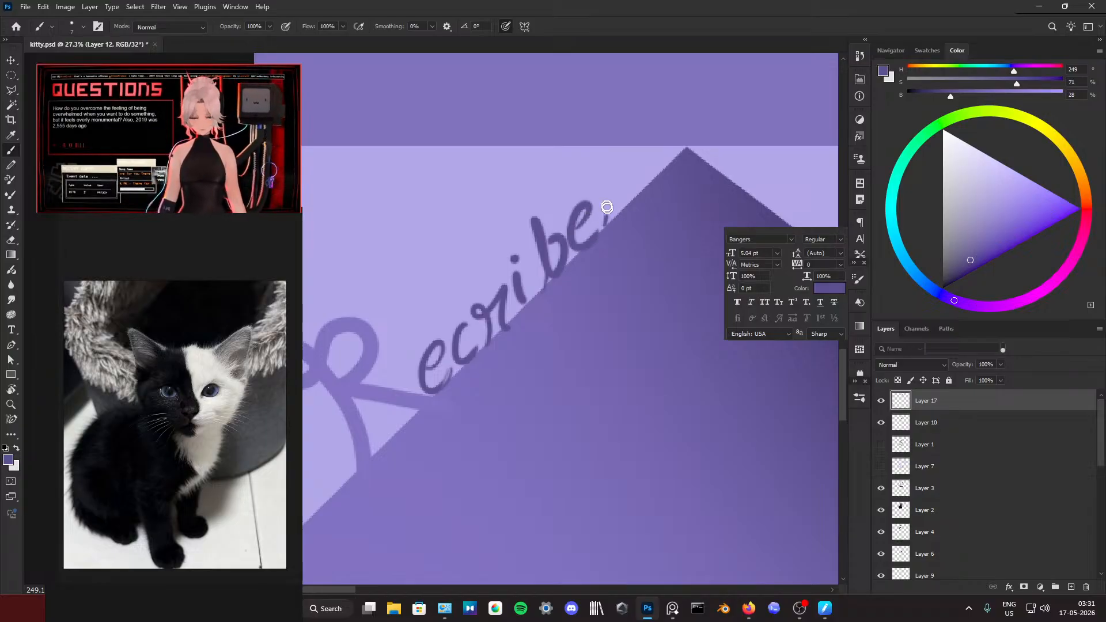
pyautogui.moveTo(594, 161); pyautogui.dragTo(628, 203)
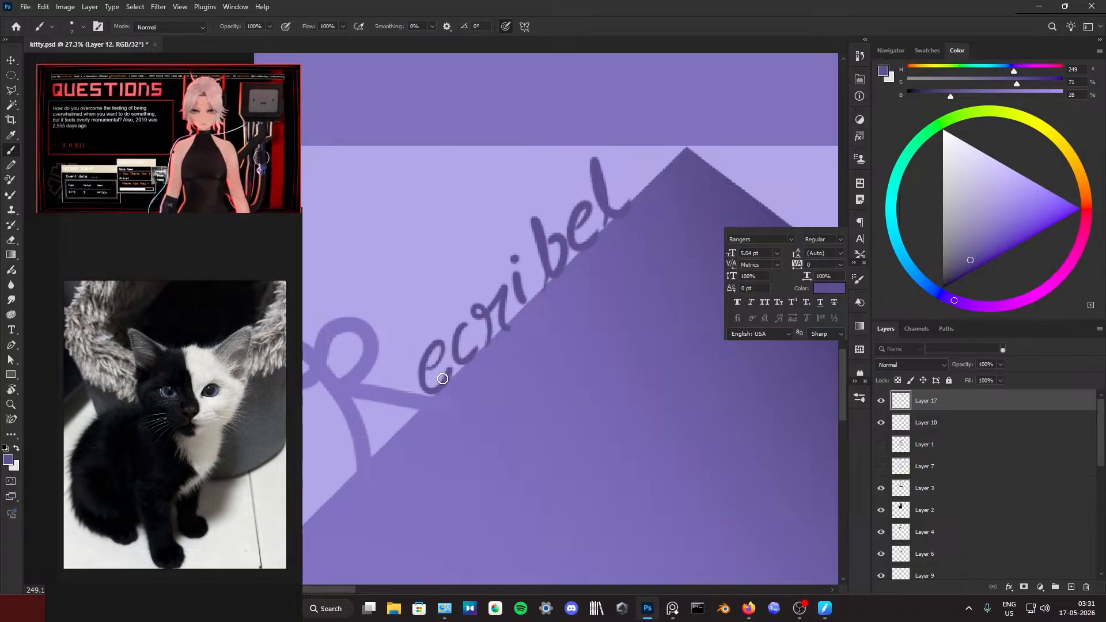
# Step: Add a new layer above Layer 17 and clip it to that layer
pyautogui.scroll(-10, 442, 378)
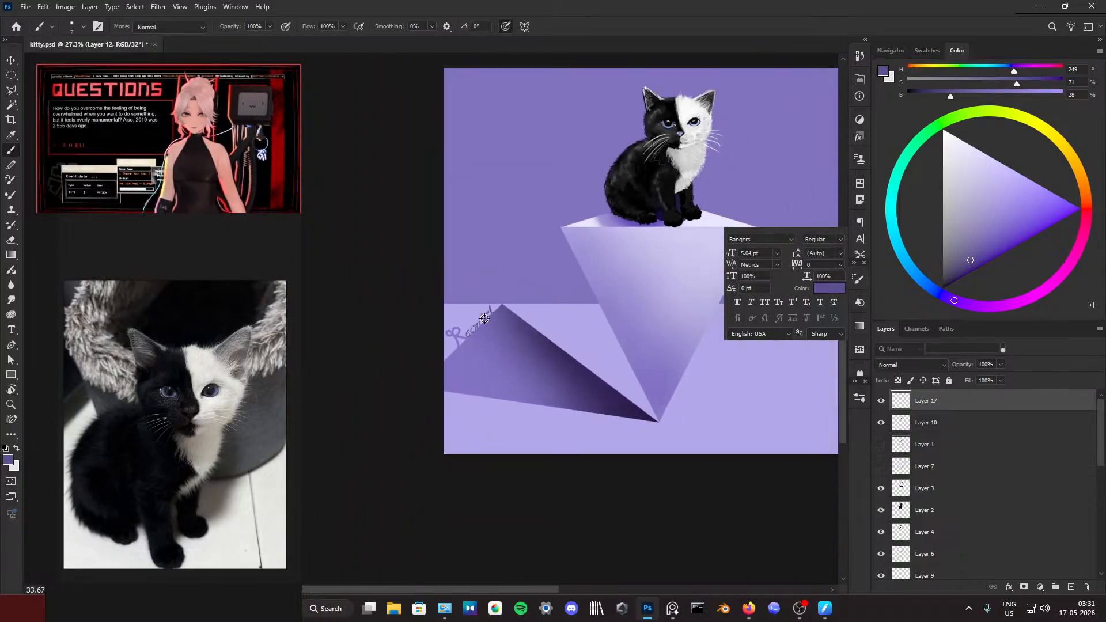
pyautogui.scroll(-2, 484, 359)
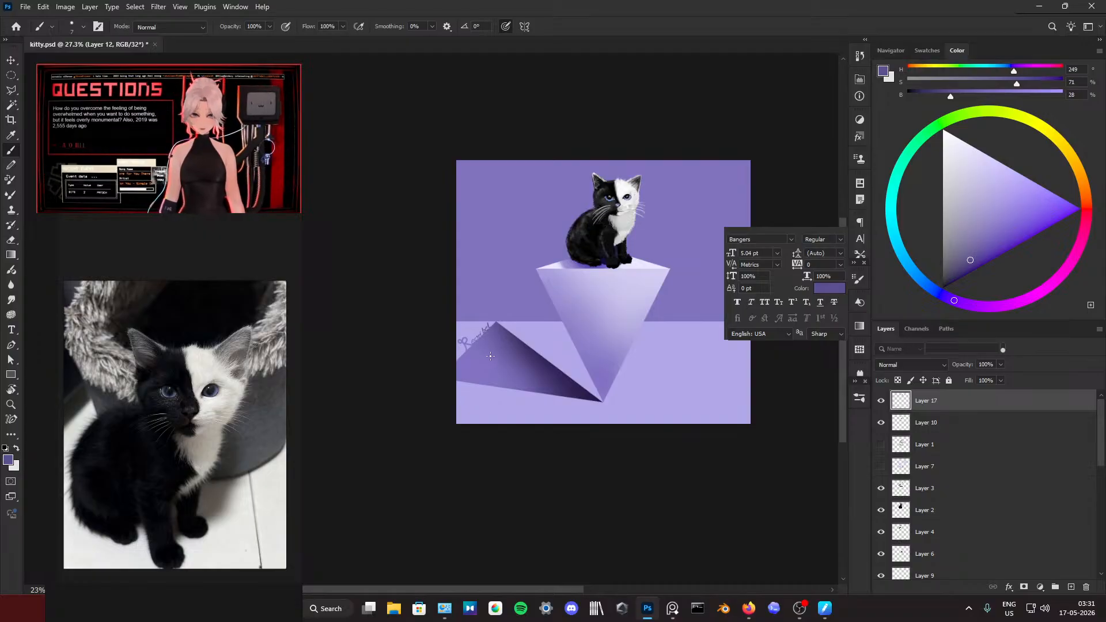
pyautogui.scroll(3, 490, 355)
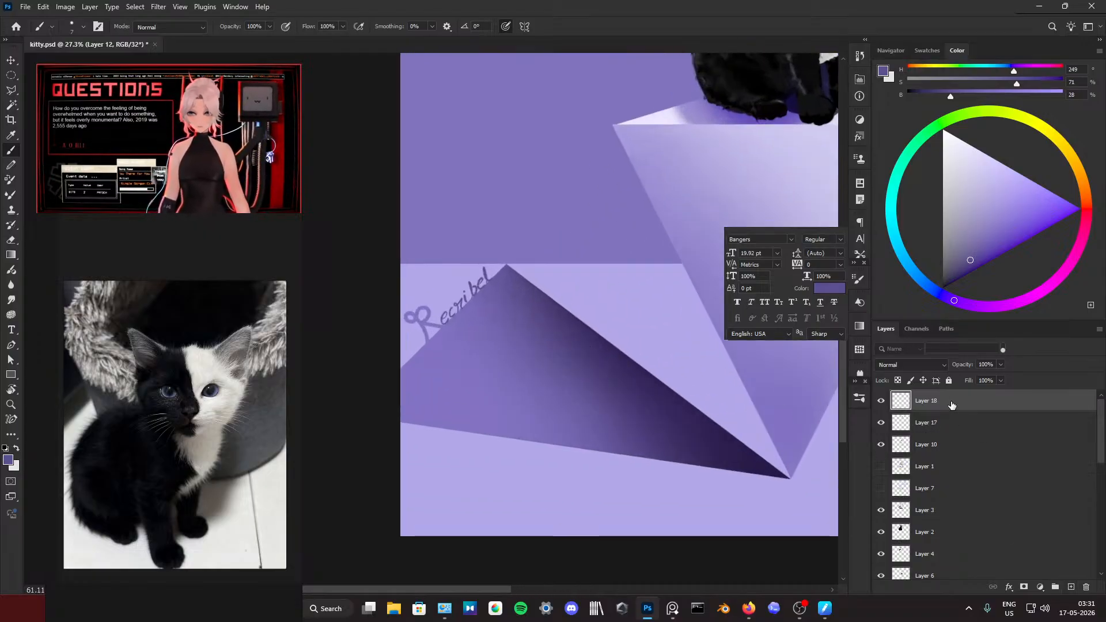
pyautogui.rightClick(952, 405)
pyautogui.click(990, 349)
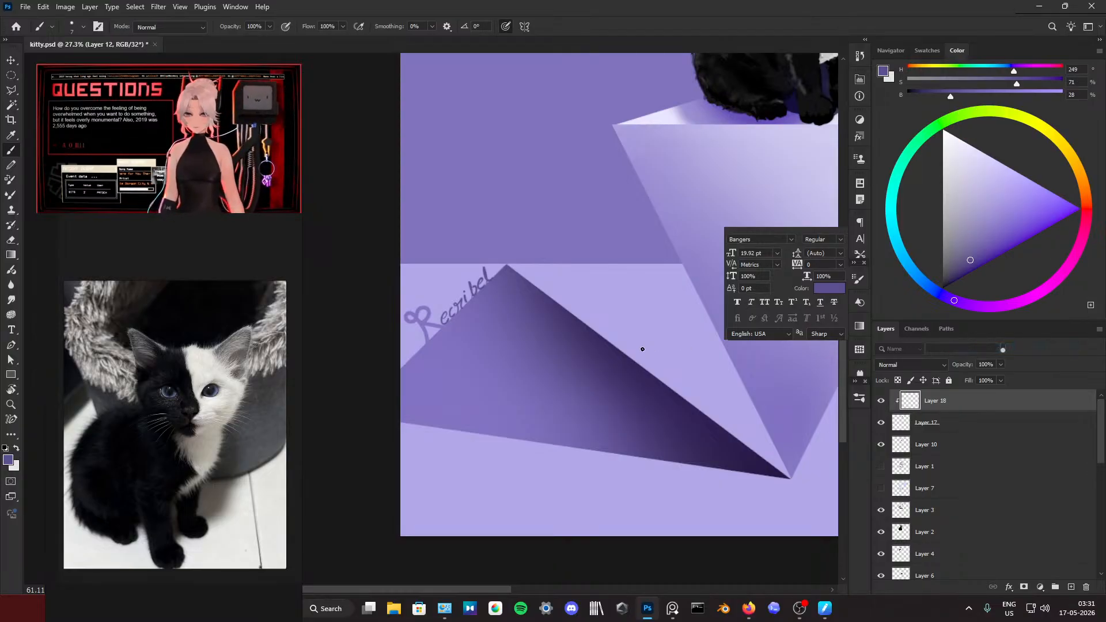
# Step: Sample a darker purple from the shadow and choose the soft round 30 px brush tip
pyautogui.moveTo(489, 301)
pyautogui.mouseDown()
pyautogui.moveTo(523, 313)
pyautogui.moveTo(432, 328)
pyautogui.moveTo(415, 350)
pyautogui.moveTo(455, 346)
pyautogui.moveTo(410, 316)
pyautogui.moveTo(455, 337)
pyautogui.moveTo(440, 331)
pyautogui.mouseUp()
pyautogui.keyDown('alt'); pyautogui.click(474, 339); pyautogui.keyUp('alt')
pyautogui.keyDown('alt'); pyautogui.click(559, 310); pyautogui.keyUp('alt')
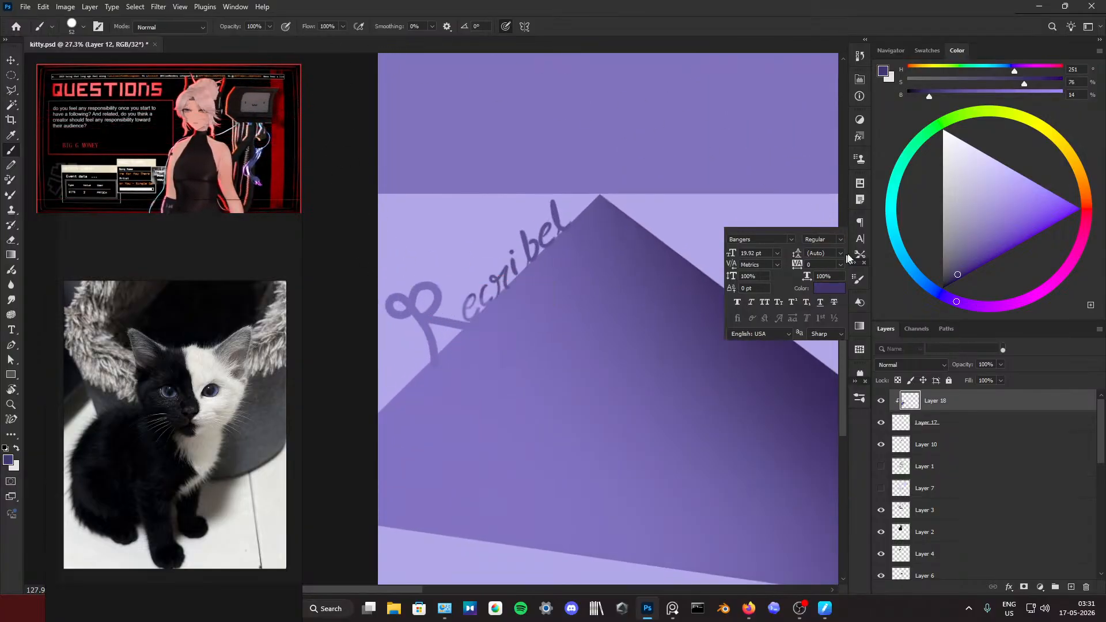
pyautogui.click(857, 280)
pyautogui.click(725, 296)
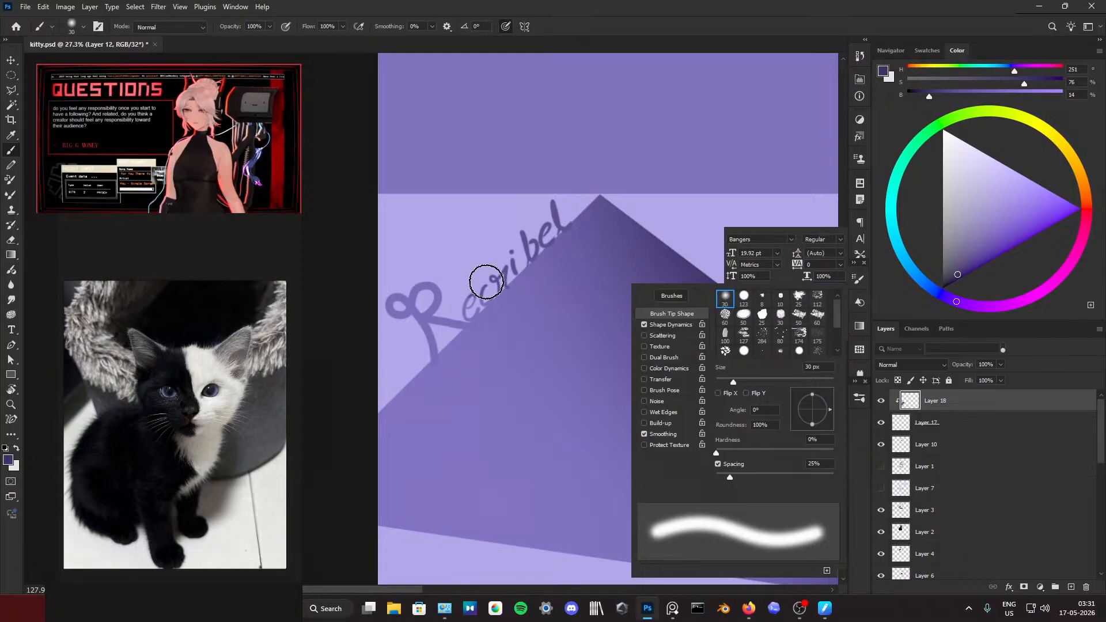
# Step: Shade the capital R's loops and leg with a 19 px soft brush, and the edge of its stem with a 9 px one
pyautogui.moveTo(447, 280)
pyautogui.mouseDown()
pyautogui.moveTo(461, 281)
pyautogui.moveTo(419, 310)
pyautogui.moveTo(447, 292)
pyautogui.moveTo(424, 343)
pyautogui.moveTo(506, 351)
pyautogui.mouseUp()
pyautogui.scroll(5, 442, 296)
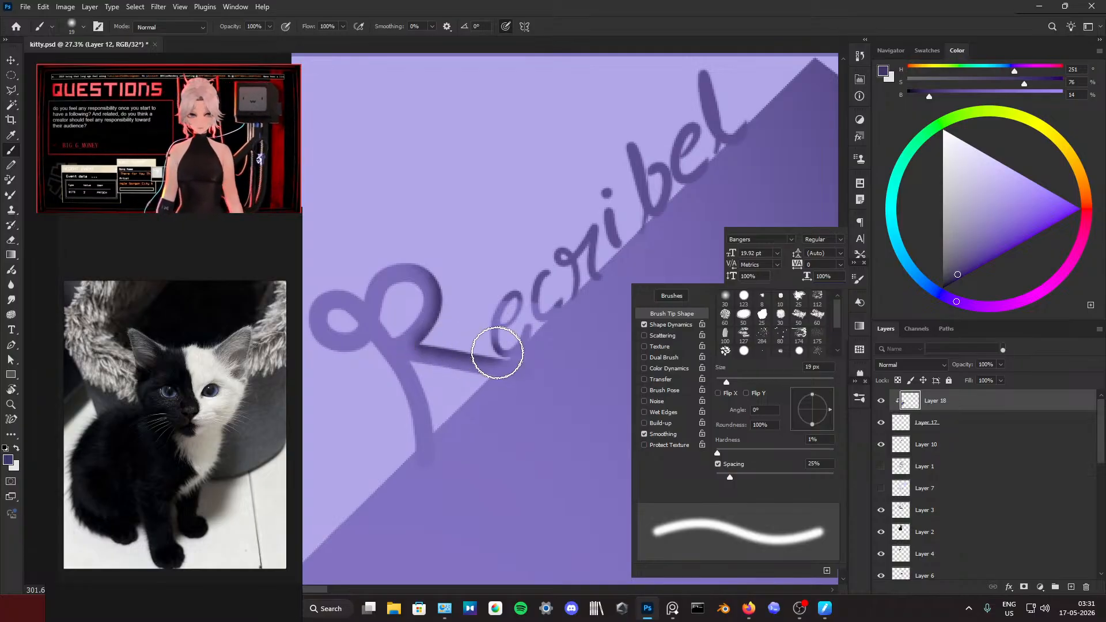
pyautogui.moveTo(426, 254)
pyautogui.mouseDown()
pyautogui.moveTo(381, 260)
pyautogui.moveTo(411, 259)
pyautogui.moveTo(367, 273)
pyautogui.moveTo(355, 298)
pyautogui.moveTo(328, 283)
pyautogui.moveTo(302, 327)
pyautogui.mouseUp()
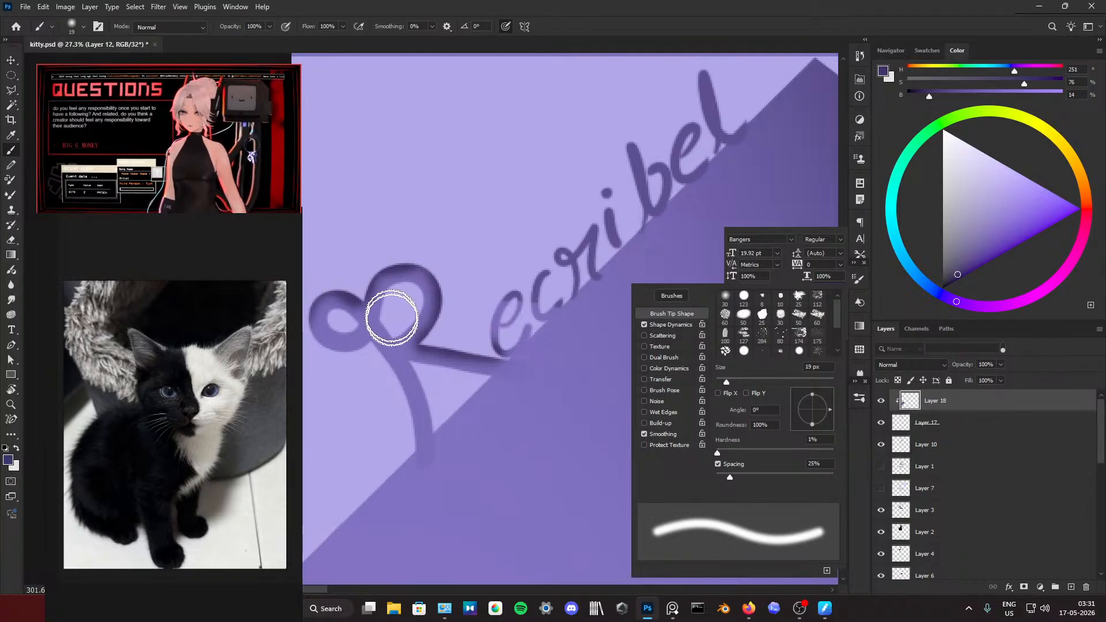
pyautogui.moveTo(415, 374); pyautogui.dragTo(430, 407)
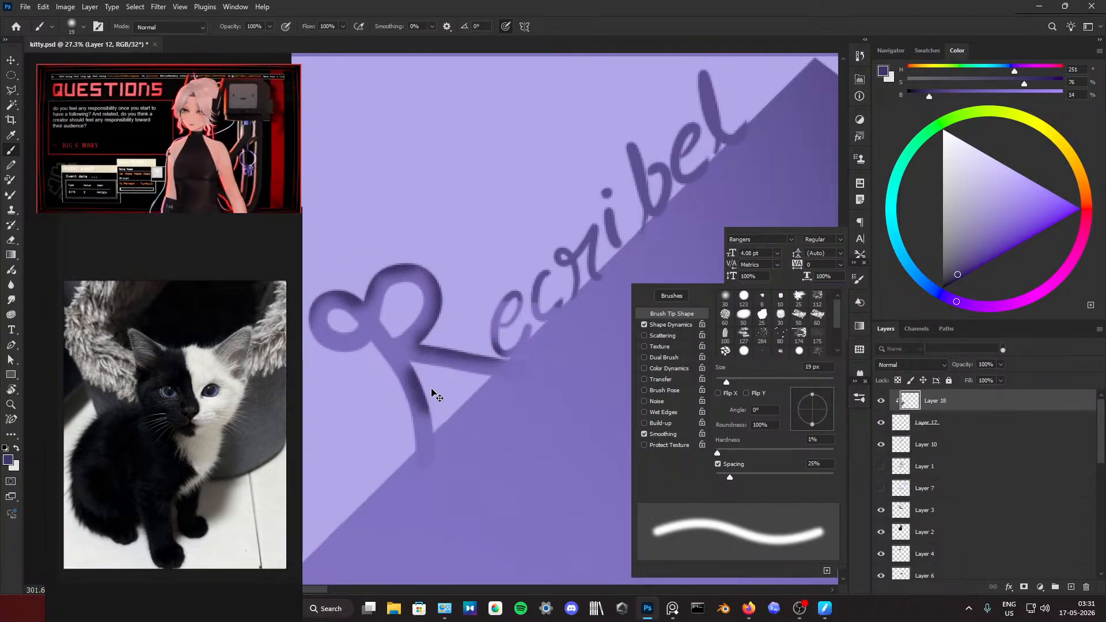
pyautogui.hotkey('ctrl', 'z')
pyautogui.keyDown('alt'); pyautogui.rightClick(427, 387); pyautogui.keyUp('alt')
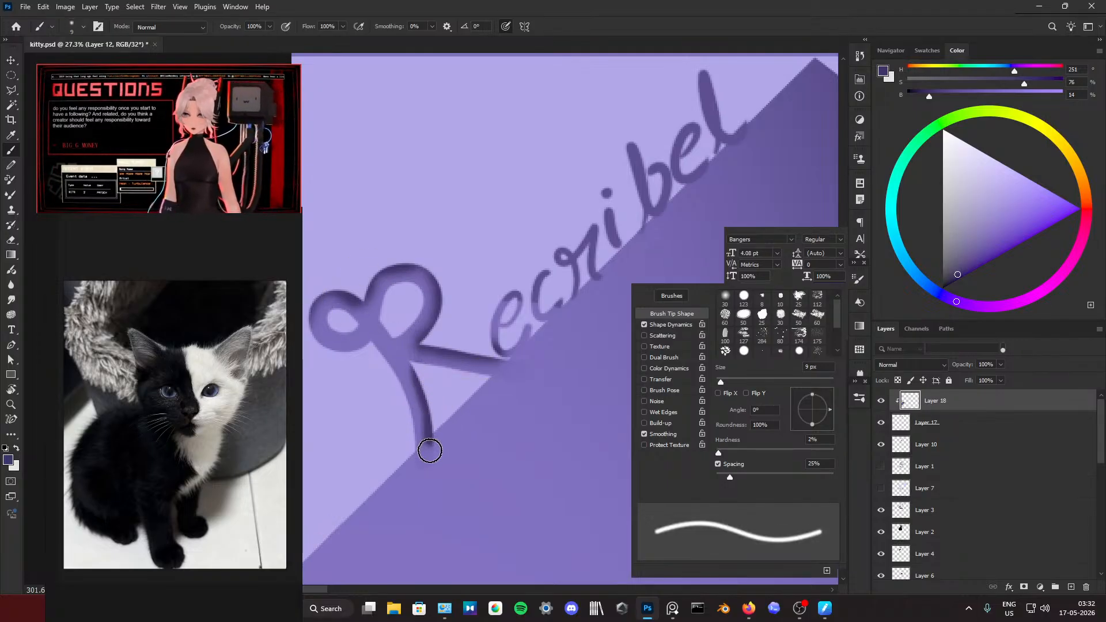
# Step: Soften the shading at the base of the capital R's stem with a 10 px soft eraser at 33% opacity
pyautogui.press('e')
pyautogui.keyDown('alt'); pyautogui.rightClick(449, 437); pyautogui.keyUp('alt')
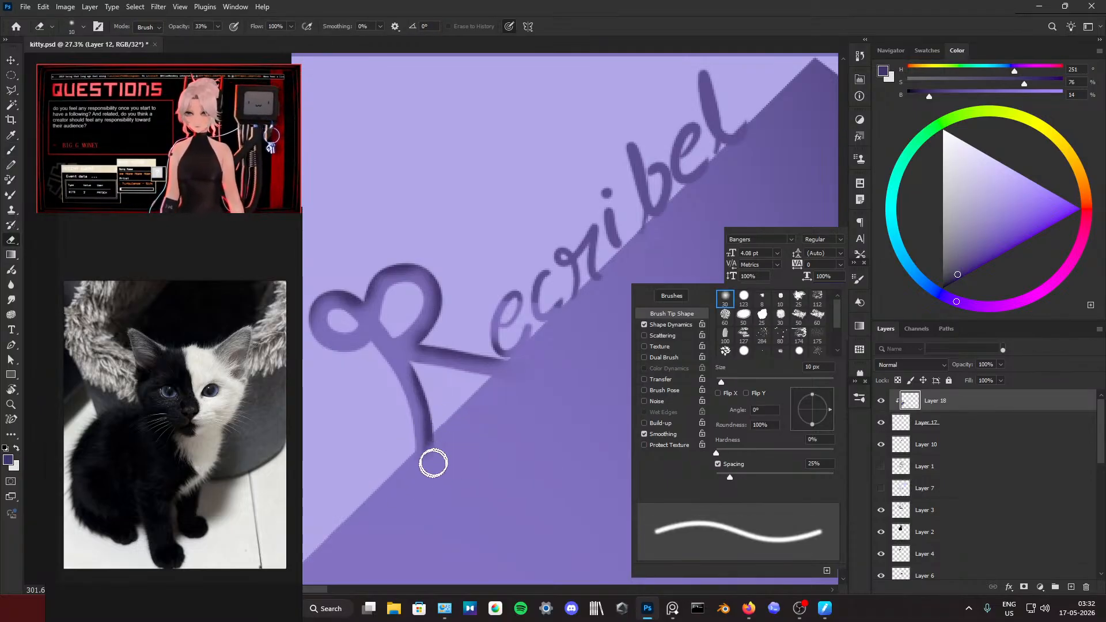
pyautogui.press('b')
pyautogui.press('e')
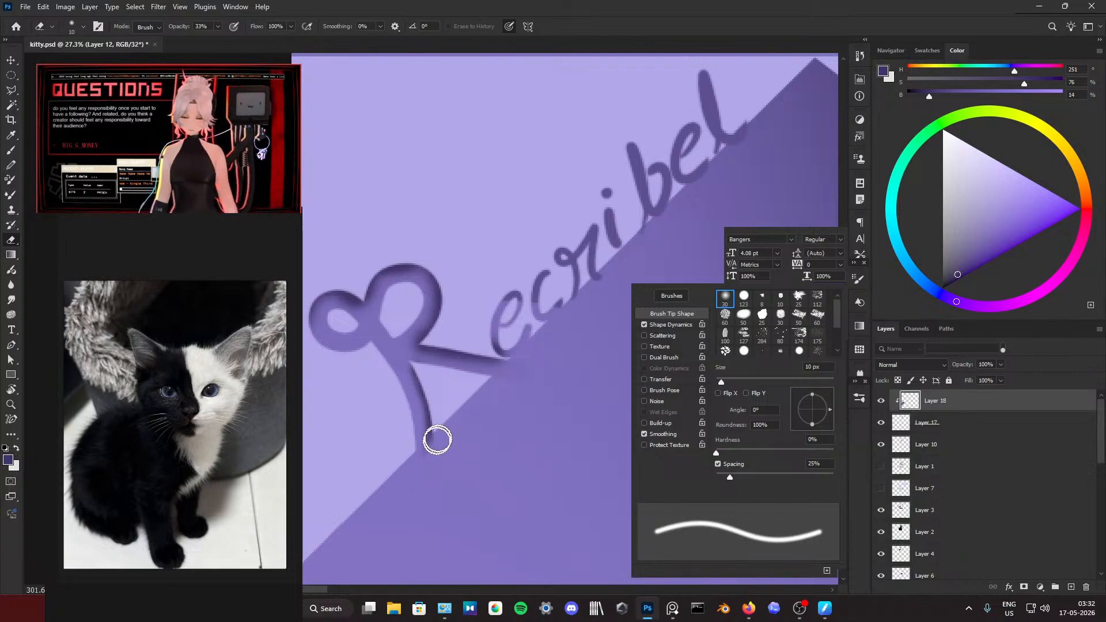
# Step: Shade the inside of the capital R's upper loop with 9 px and 17 px soft brushes, softening it with the eraser
pyautogui.press('b')
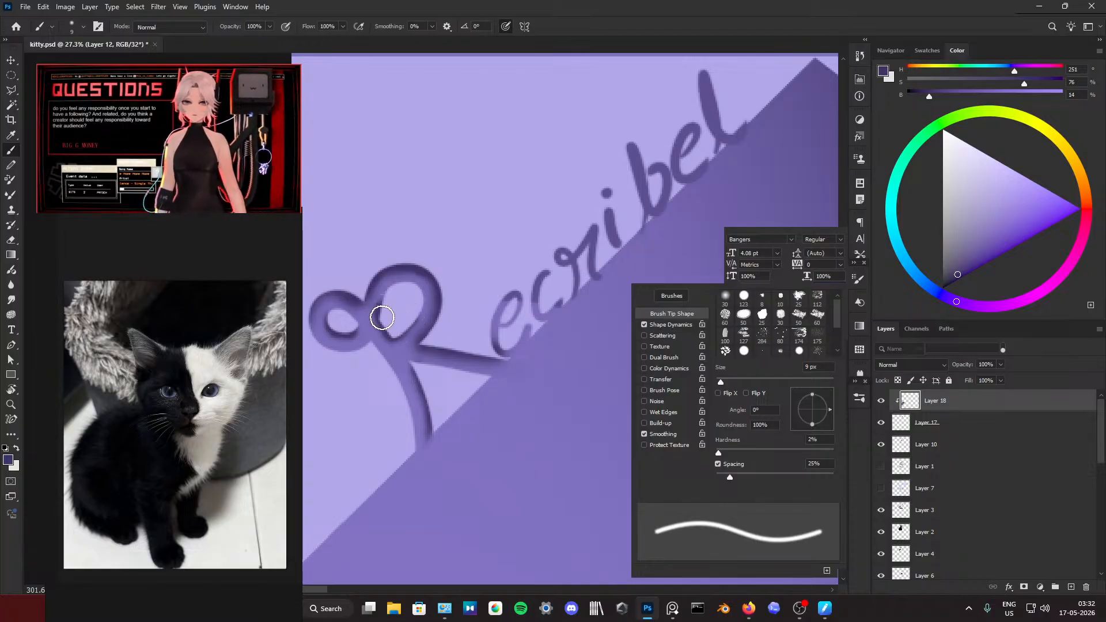
pyautogui.press(']')
pyautogui.press(']')
pyautogui.press(']')
pyautogui.press(']')
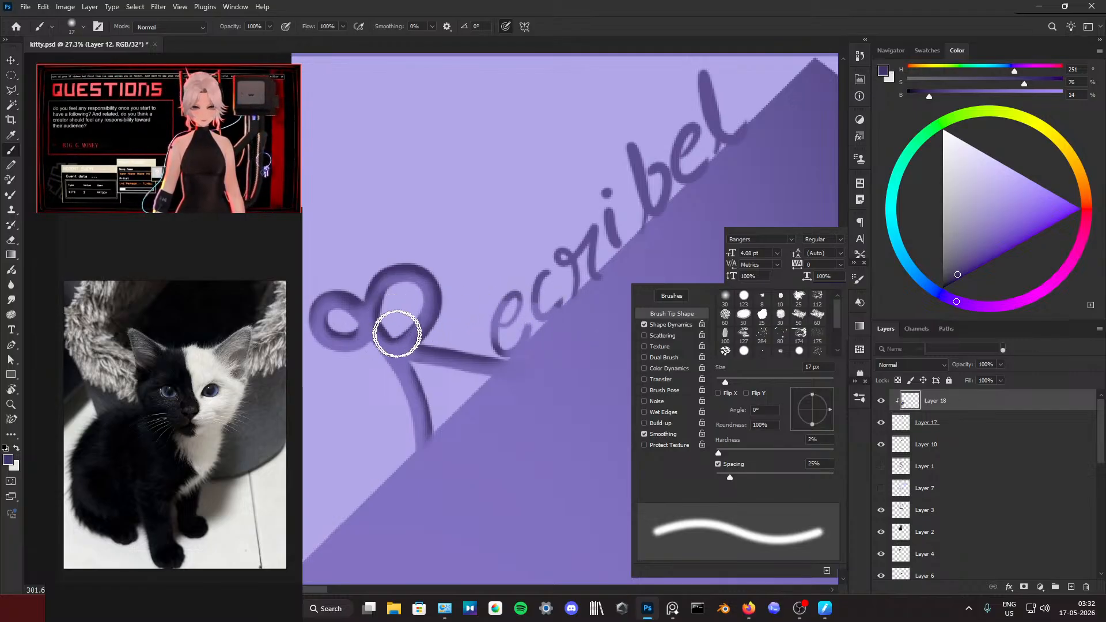
pyautogui.press('e')
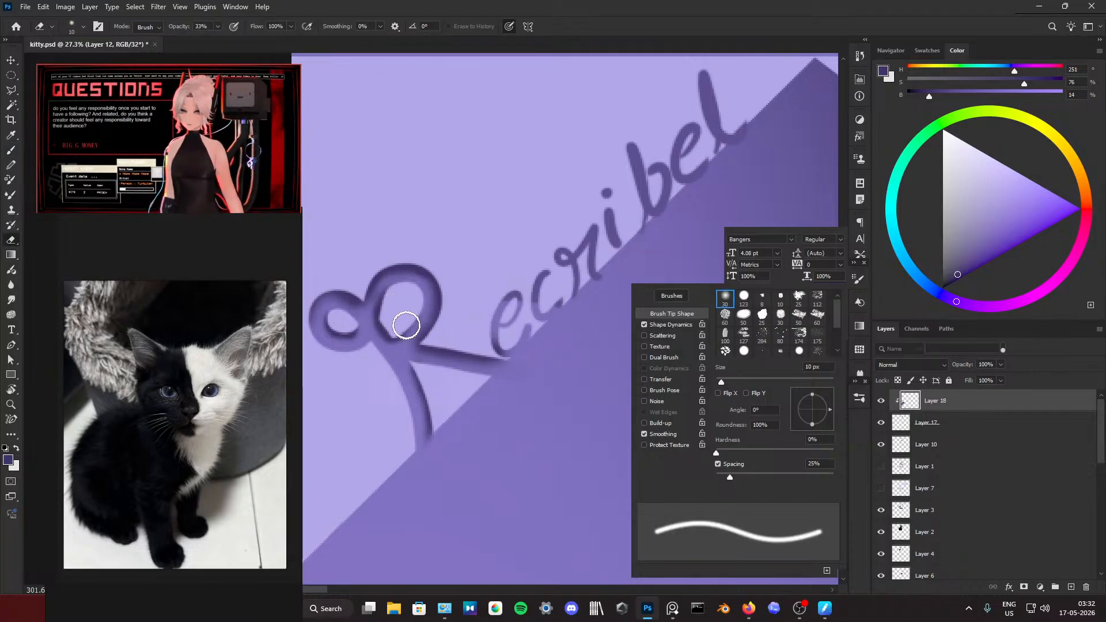
pyautogui.press('b')
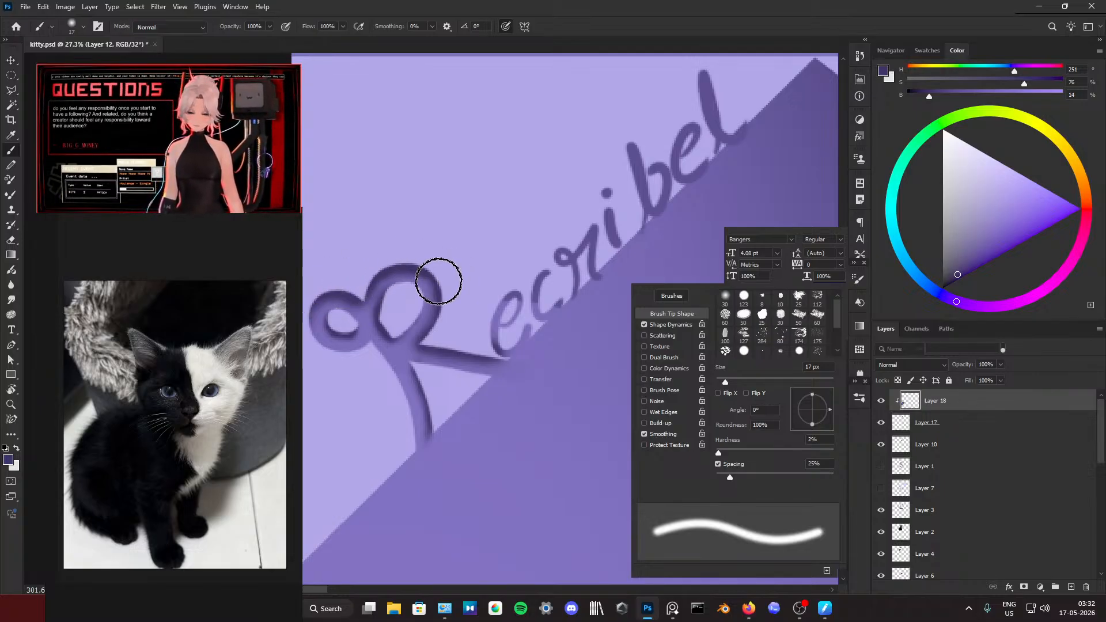
# Step: Inspect the shaded capital R against the rest of the signature and compare the artwork with Layer 17 hidden and shown
pyautogui.scroll(-6, 528, 308)
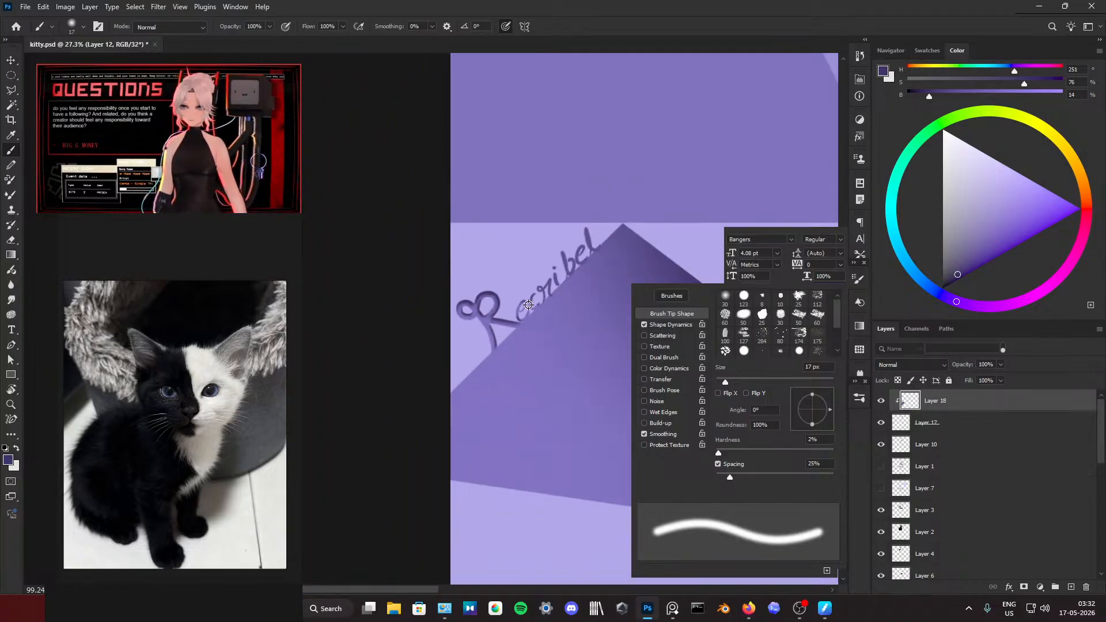
pyautogui.scroll(6, 528, 307)
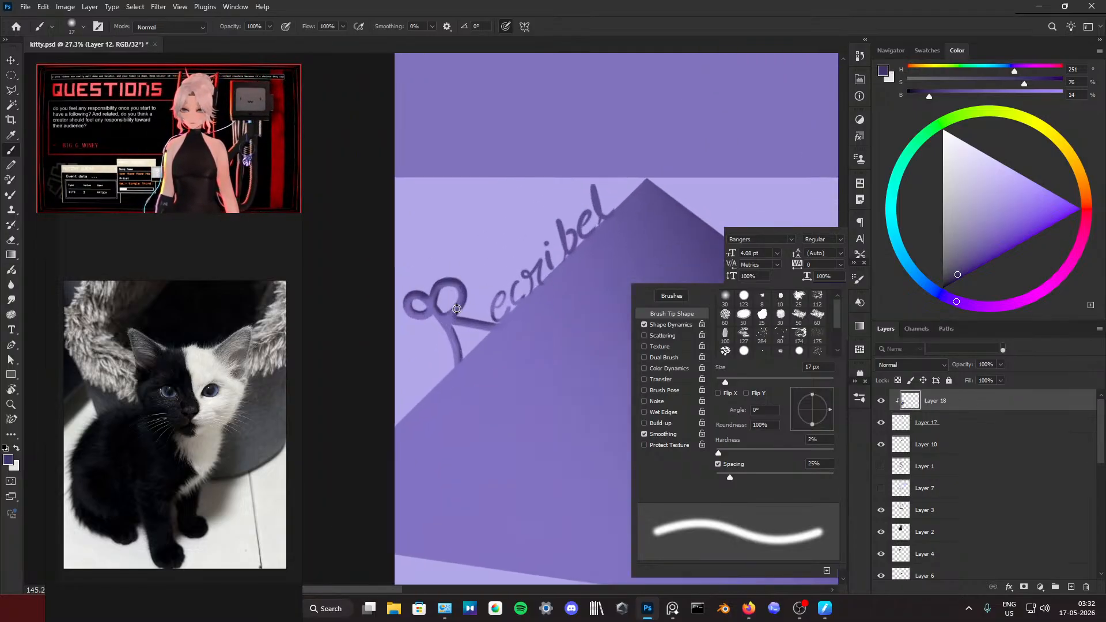
pyautogui.press('e')
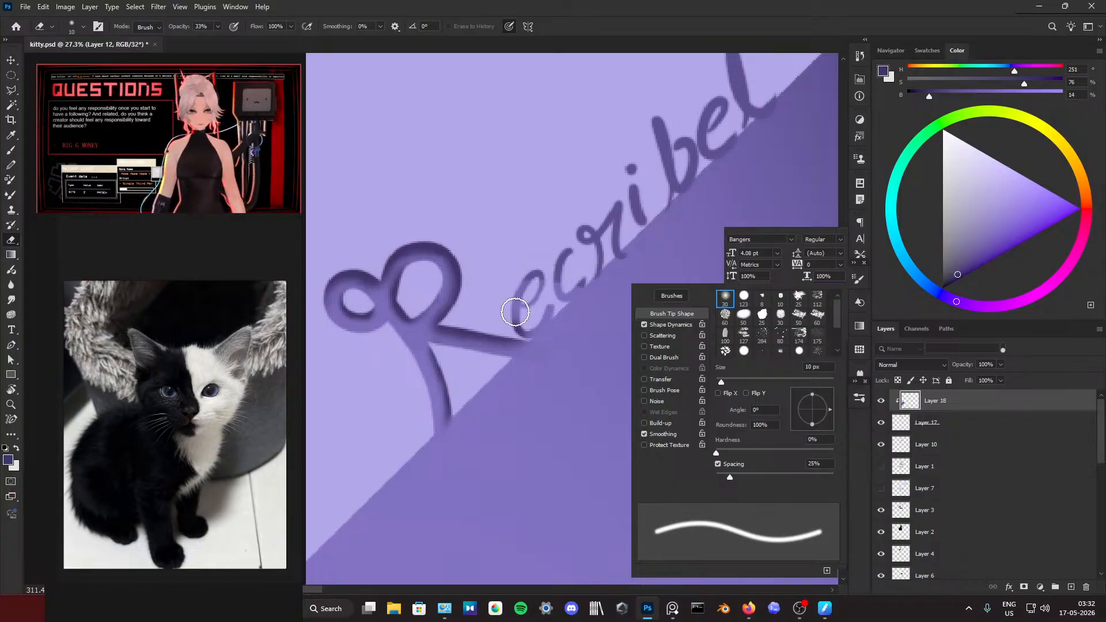
pyautogui.scroll(-2, 589, 290)
pyautogui.hscroll(2, 590, 292)
pyautogui.scroll(3, 590, 291)
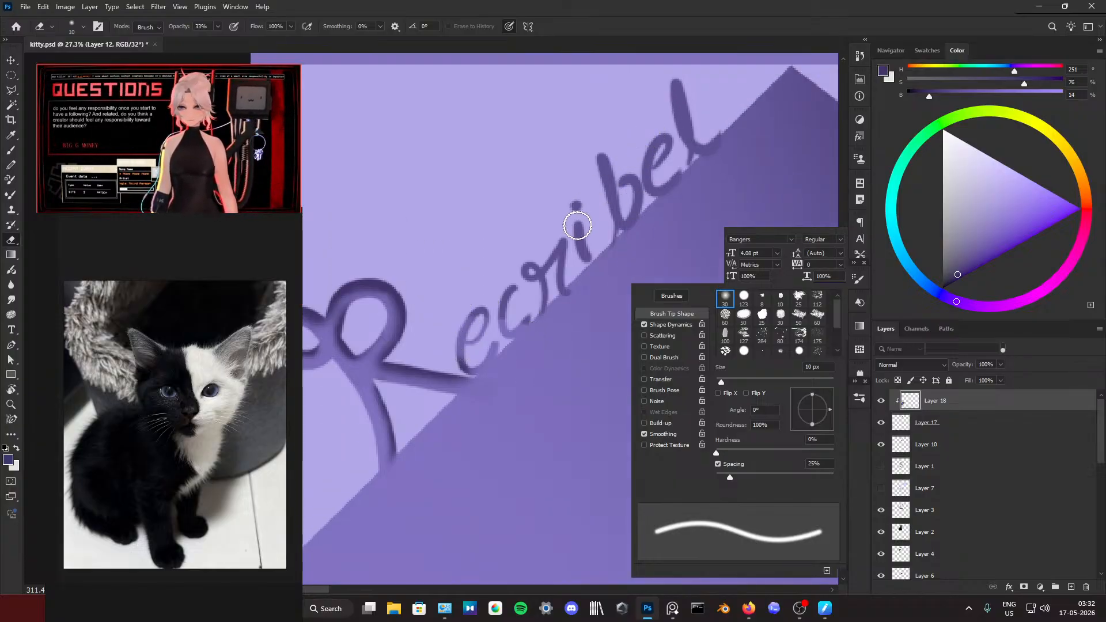
pyautogui.click(880, 423)
pyautogui.click(880, 424)
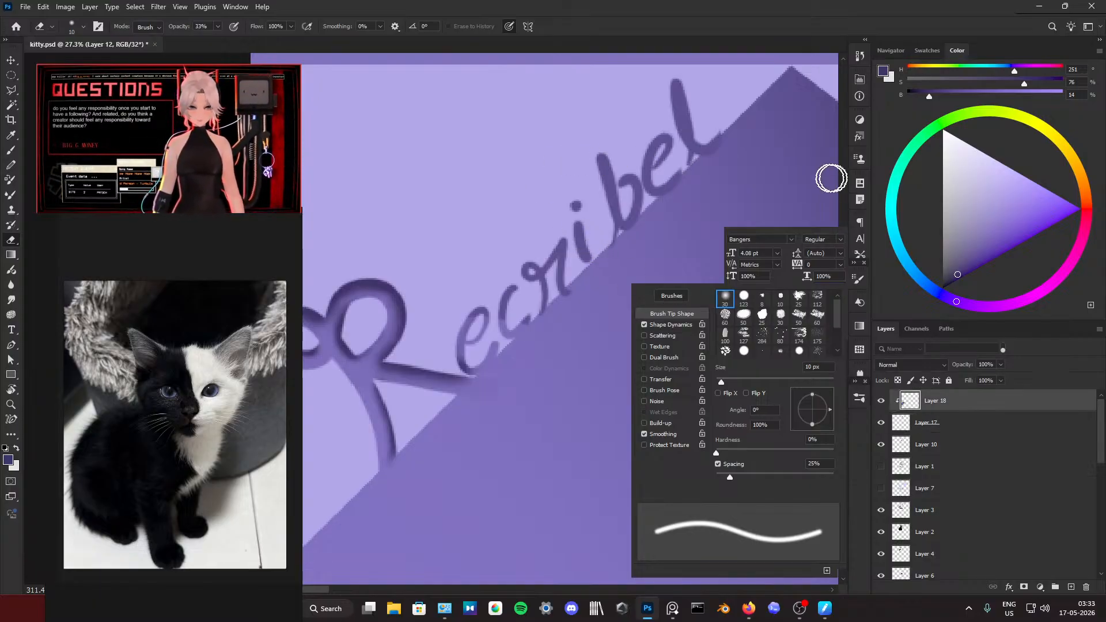
# Step: Set the eraser to a soft 23 px tip at 100% opacity and check Layer 18's shading by hiding and reshowing it
pyautogui.moveTo(553, 209); pyautogui.dragTo(635, 178)
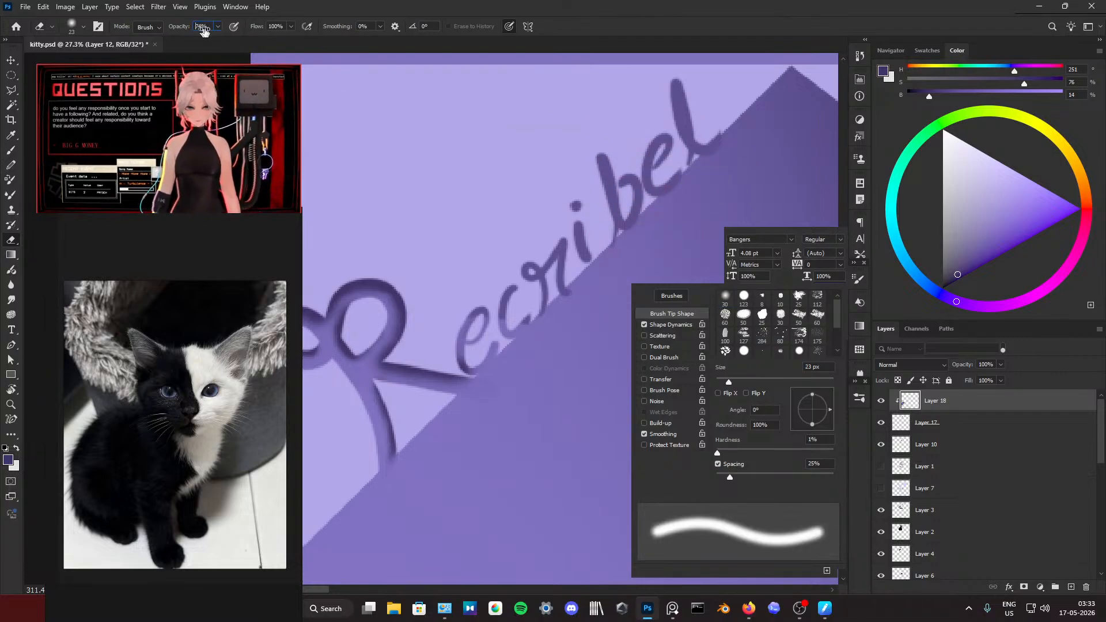
pyautogui.write('100')
pyautogui.press('Return')
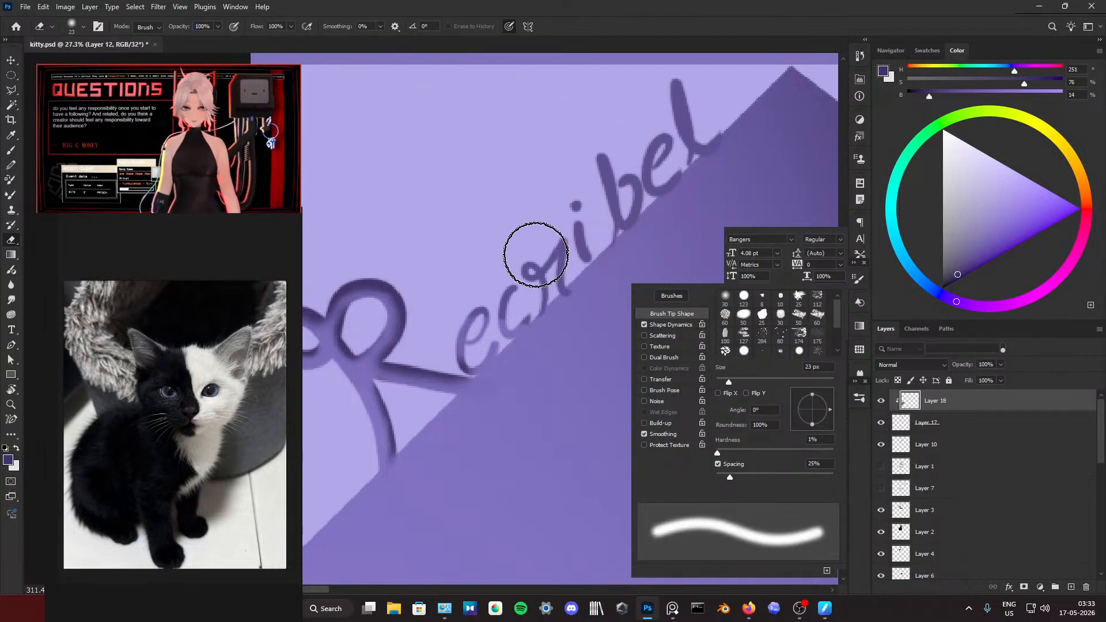
pyautogui.click(881, 401)
pyautogui.click(880, 401)
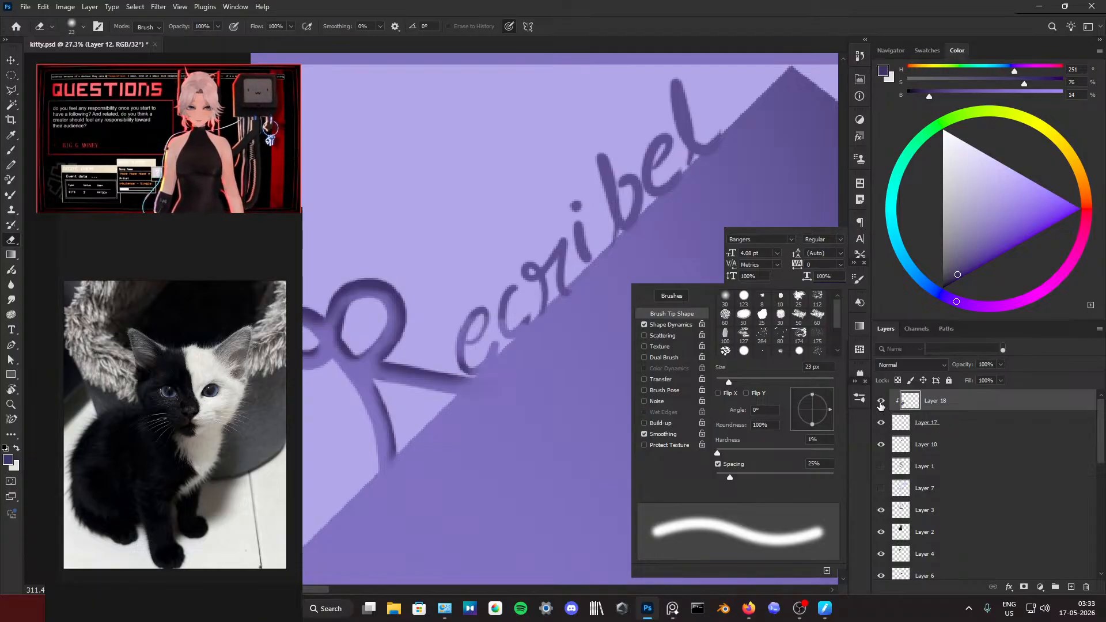
# Step: Blend the bases of the signature's lowercase letters into the pedestal shadow with a 17 px soft brush and purples sampled nearby
pyautogui.press('b')
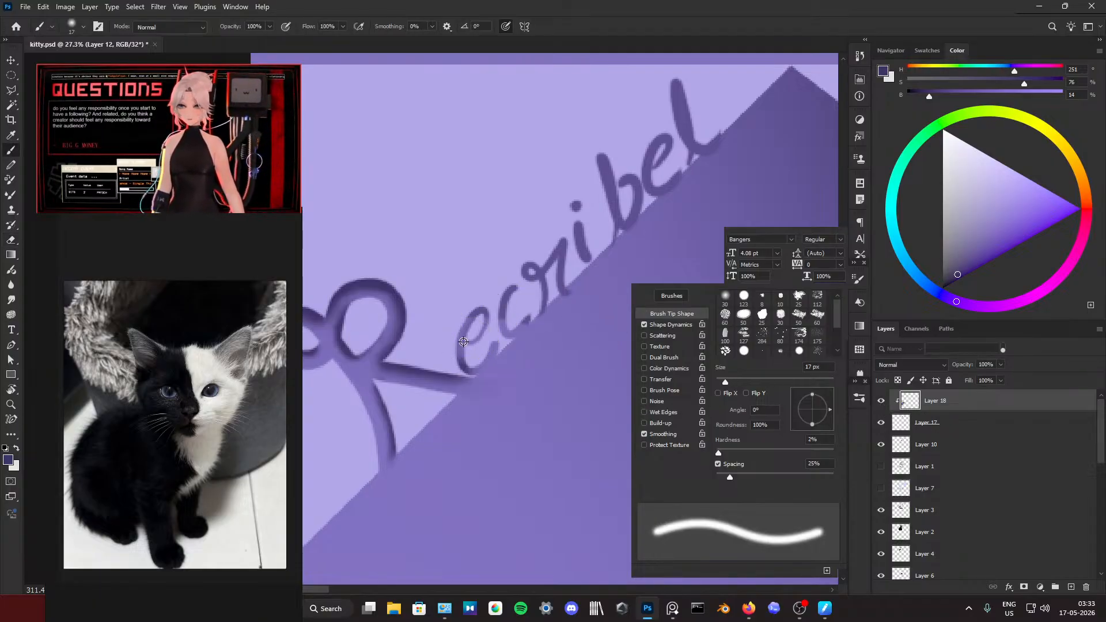
pyautogui.moveTo(463, 342)
pyautogui.mouseDown()
pyautogui.moveTo(496, 364)
pyautogui.moveTo(495, 303)
pyautogui.moveTo(493, 320)
pyautogui.moveTo(593, 229)
pyautogui.moveTo(601, 244)
pyautogui.moveTo(542, 297)
pyautogui.moveTo(505, 291)
pyautogui.moveTo(553, 237)
pyautogui.moveTo(564, 193)
pyautogui.moveTo(606, 233)
pyautogui.moveTo(708, 118)
pyautogui.moveTo(730, 120)
pyautogui.moveTo(673, 54)
pyautogui.moveTo(672, 102)
pyautogui.moveTo(714, 137)
pyautogui.moveTo(699, 162)
pyautogui.moveTo(730, 155)
pyautogui.moveTo(705, 159)
pyautogui.moveTo(633, 225)
pyautogui.mouseUp()
pyautogui.keyDown('alt'); pyautogui.click(726, 151); pyautogui.keyUp('alt')
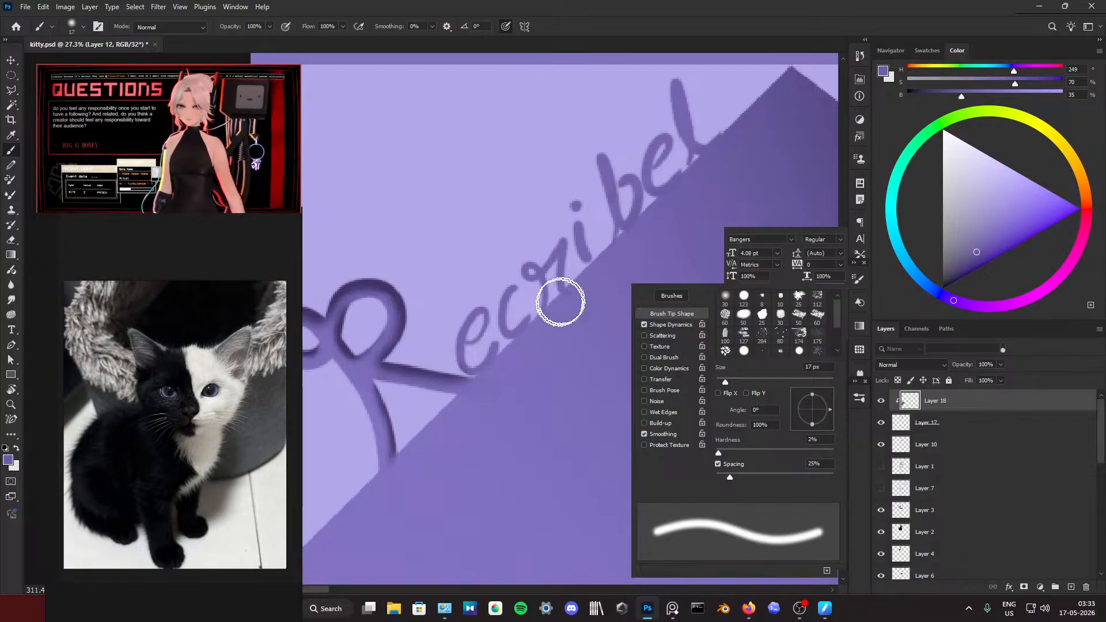
pyautogui.keyDown('alt'); pyautogui.click(563, 296); pyautogui.keyUp('alt')
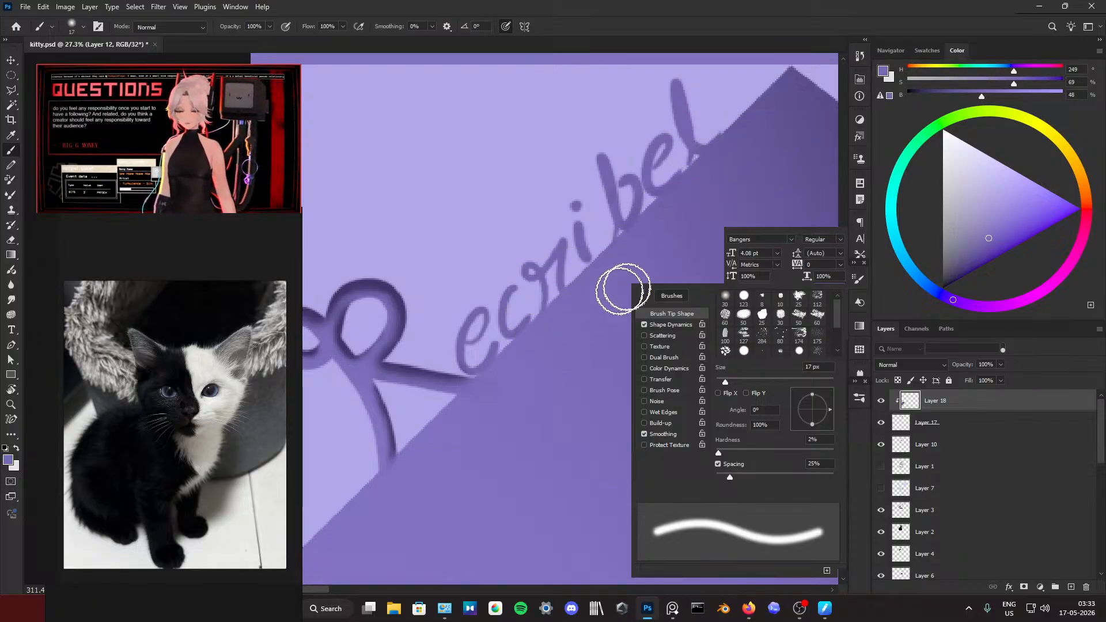
pyautogui.moveTo(619, 240); pyautogui.dragTo(648, 216)
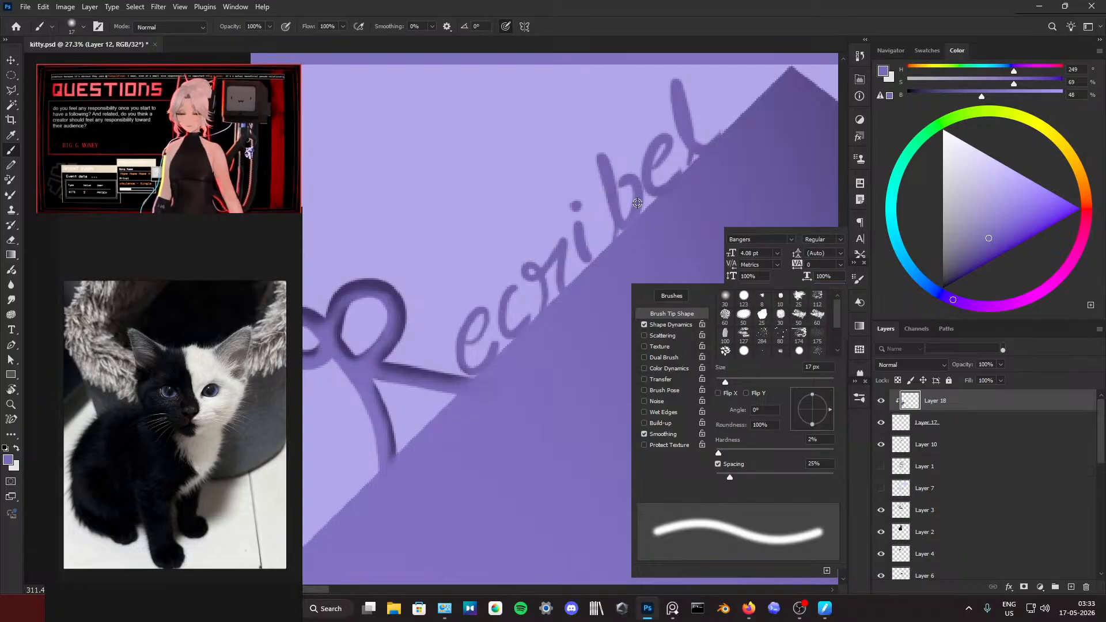
pyautogui.keyDown('alt'); pyautogui.click(801, 81); pyautogui.keyUp('alt')
pyautogui.scroll(-3, 692, 140)
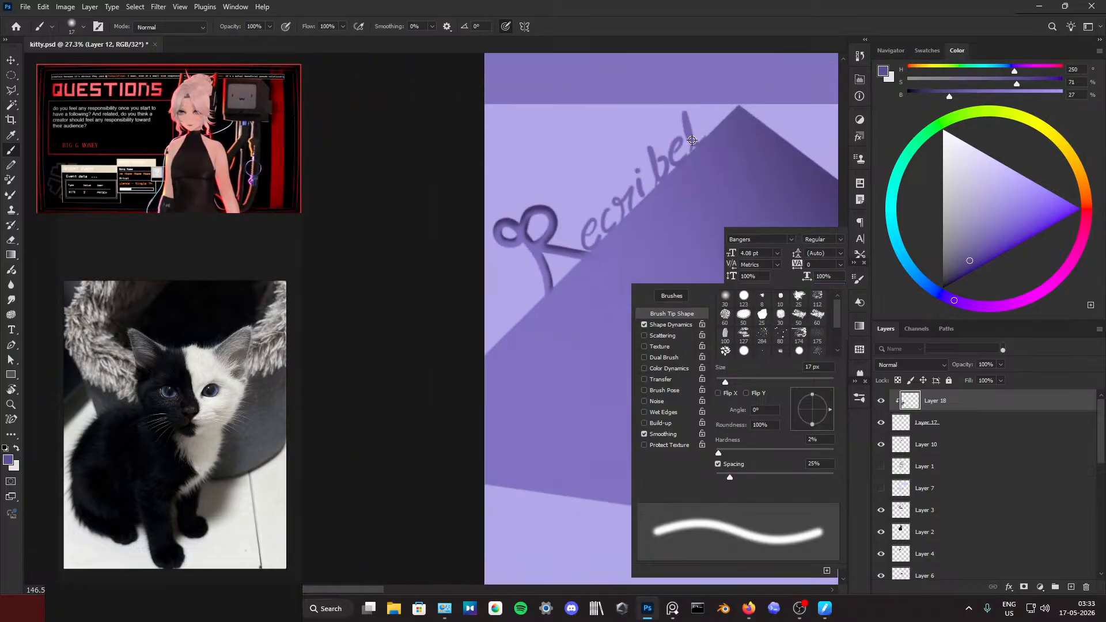
# Step: Sample a very dark purple from the pedestal's shadow and shade the lowercase letters before the last one with an 11 px soft brush
pyautogui.scroll(-3, 692, 140)
pyautogui.keyDown('alt'); pyautogui.click(659, 223); pyautogui.keyUp('alt')
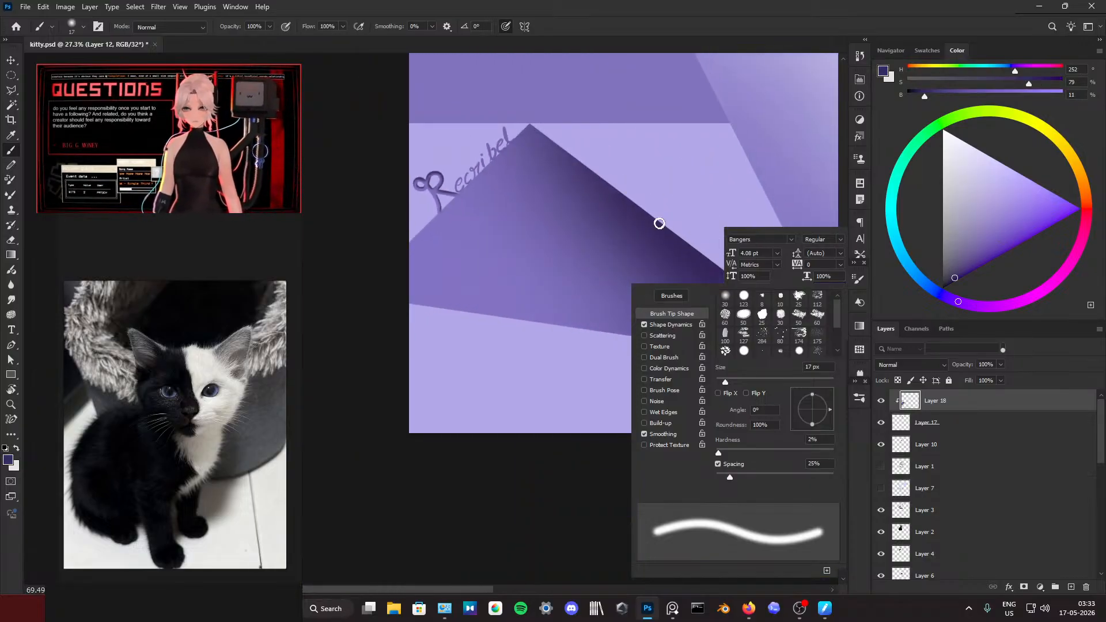
pyautogui.scroll(5, 469, 148)
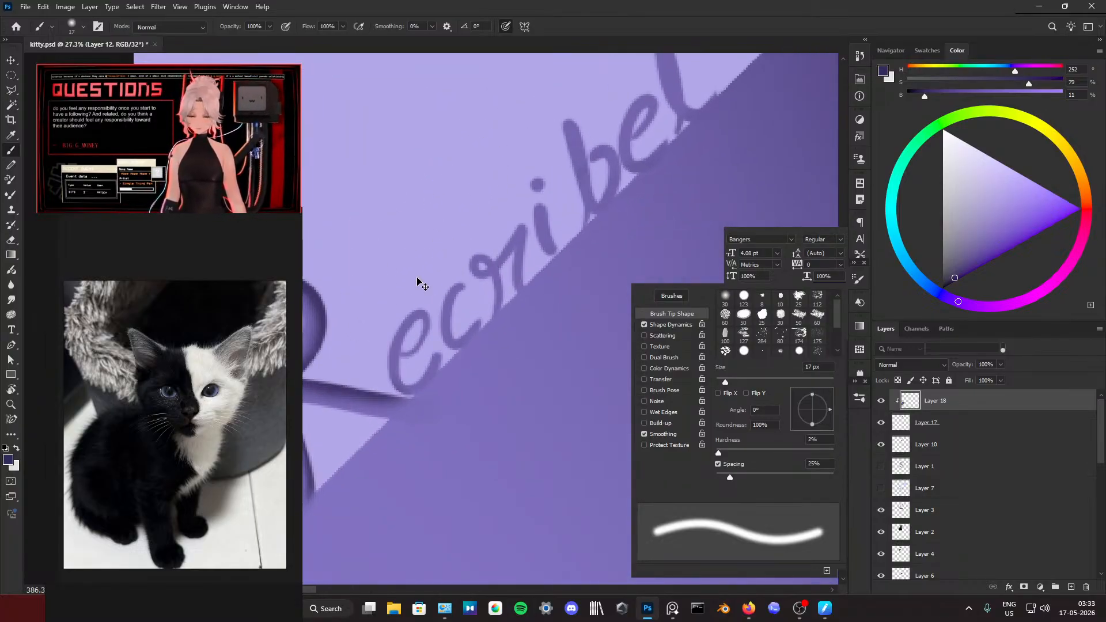
pyautogui.scroll(-2, 420, 282)
pyautogui.scroll(-2, 541, 294)
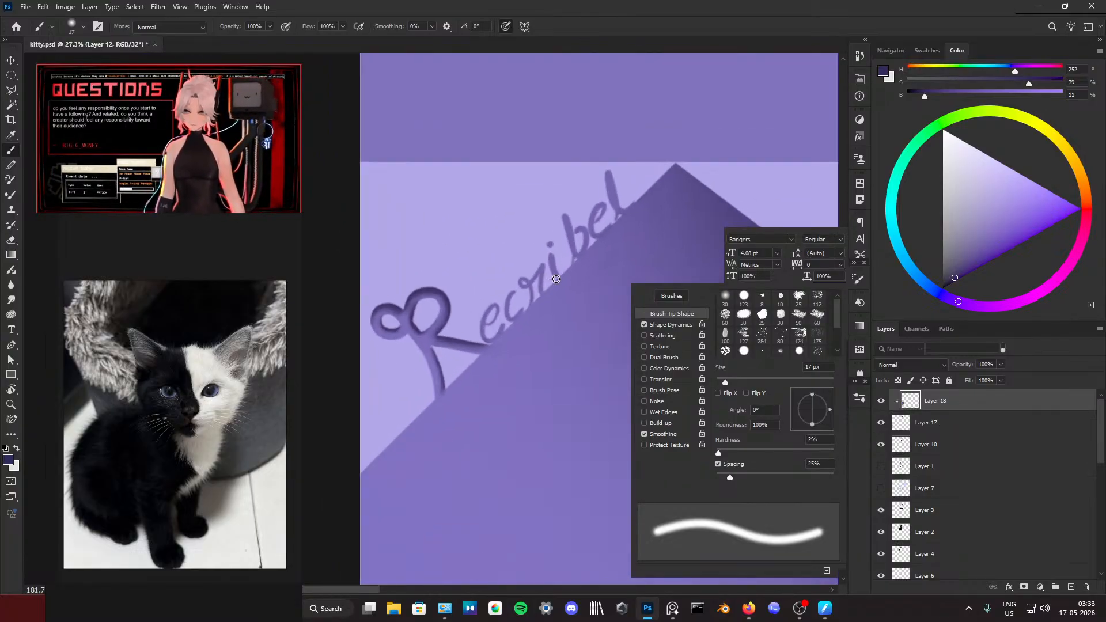
pyautogui.scroll(2, 556, 279)
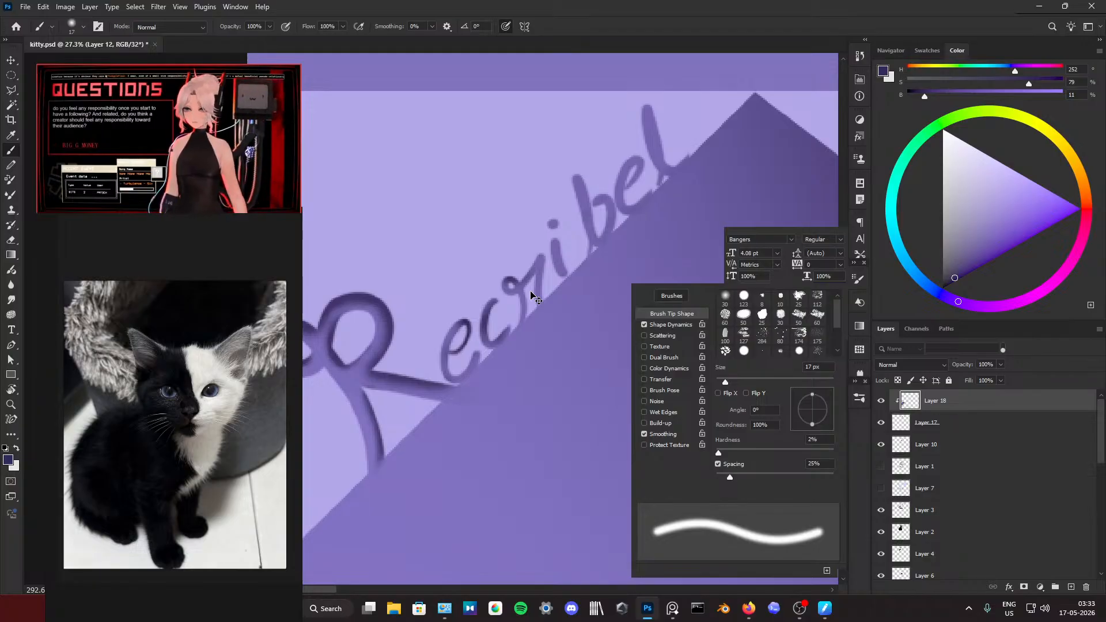
pyautogui.scroll(6, 529, 292)
pyautogui.moveTo(528, 291); pyautogui.dragTo(519, 292)
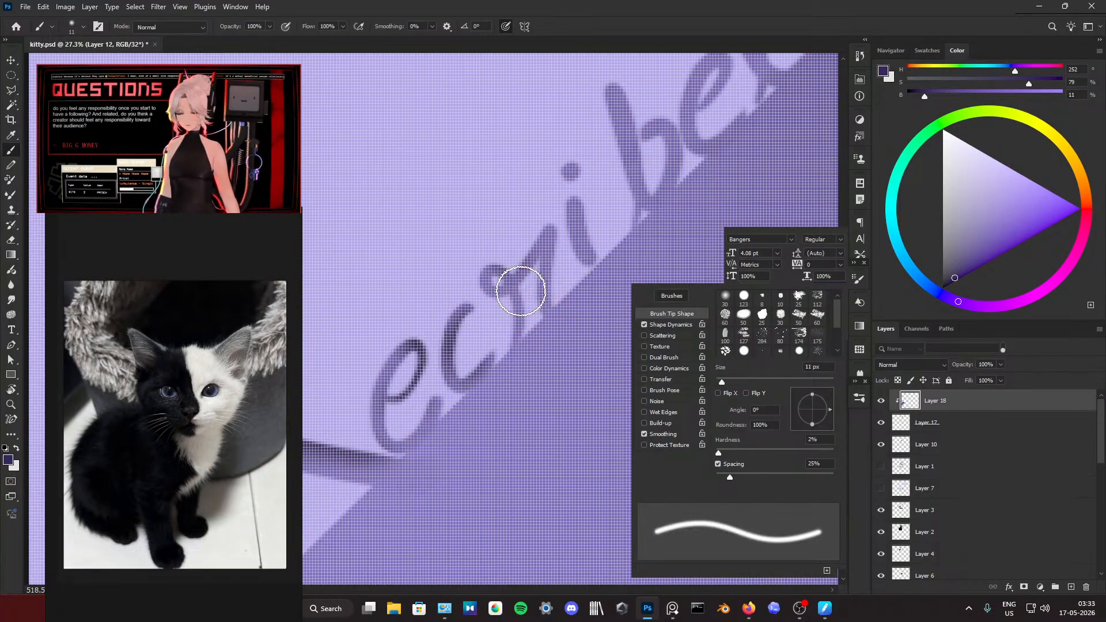
pyautogui.scroll(-3, 525, 292)
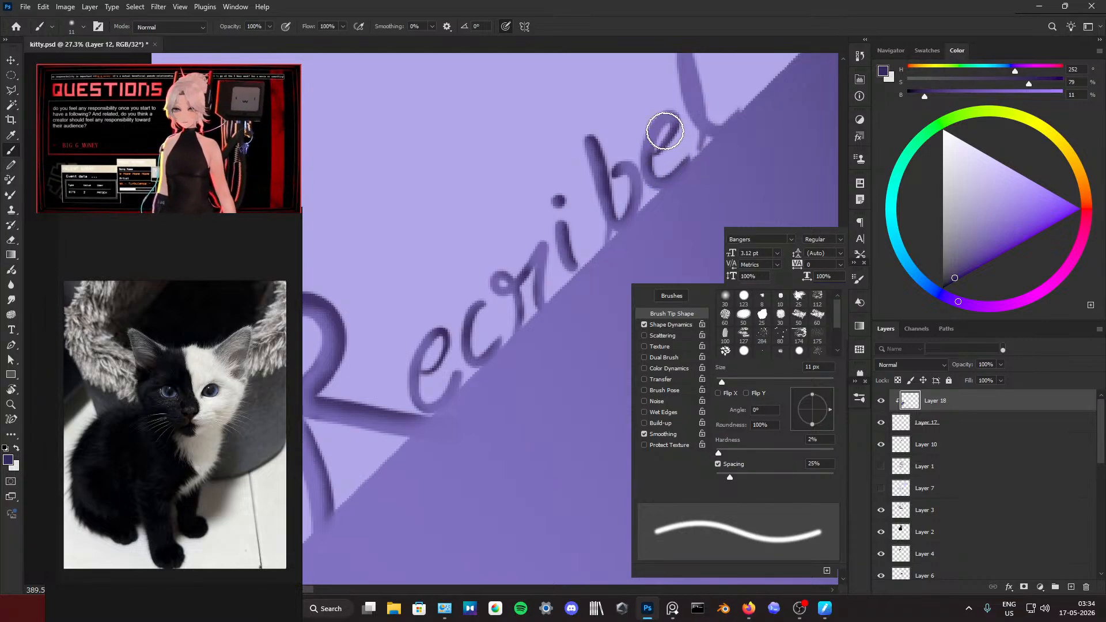
# Step: Shade the tall stem of the signature's last letter with a soft 20 px brush, undoing the first stroke
pyautogui.scroll(2, 665, 130)
pyautogui.moveTo(691, 112)
pyautogui.mouseDown()
pyautogui.moveTo(701, 165)
pyautogui.moveTo(705, 133)
pyautogui.moveTo(715, 172)
pyautogui.mouseUp()
pyautogui.hotkey('ctrl', 'z')
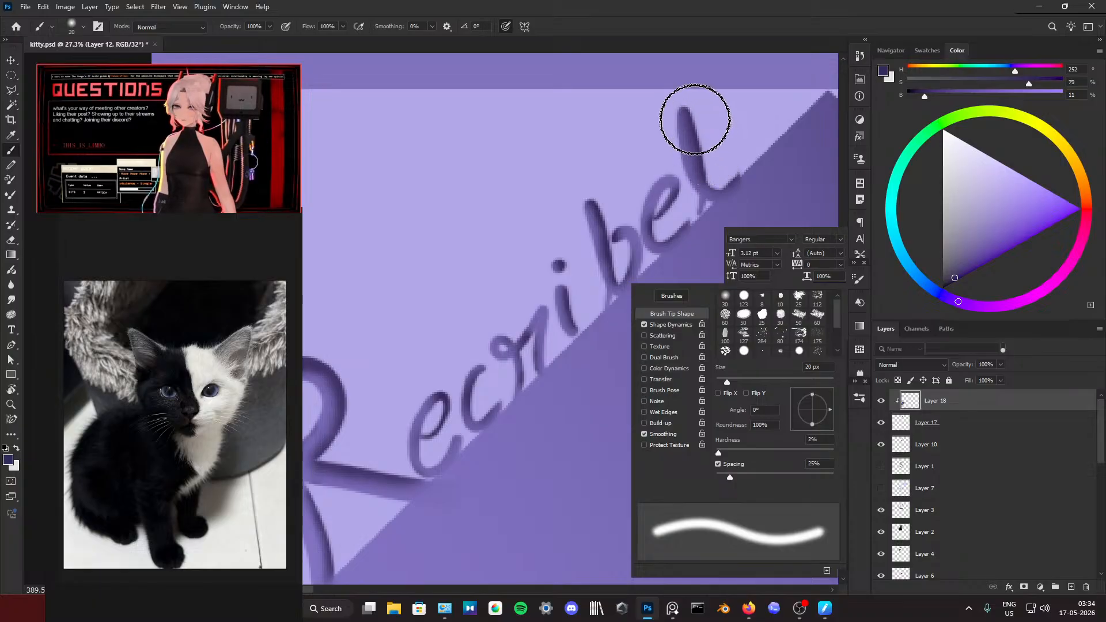
pyautogui.scroll(-5, 686, 146)
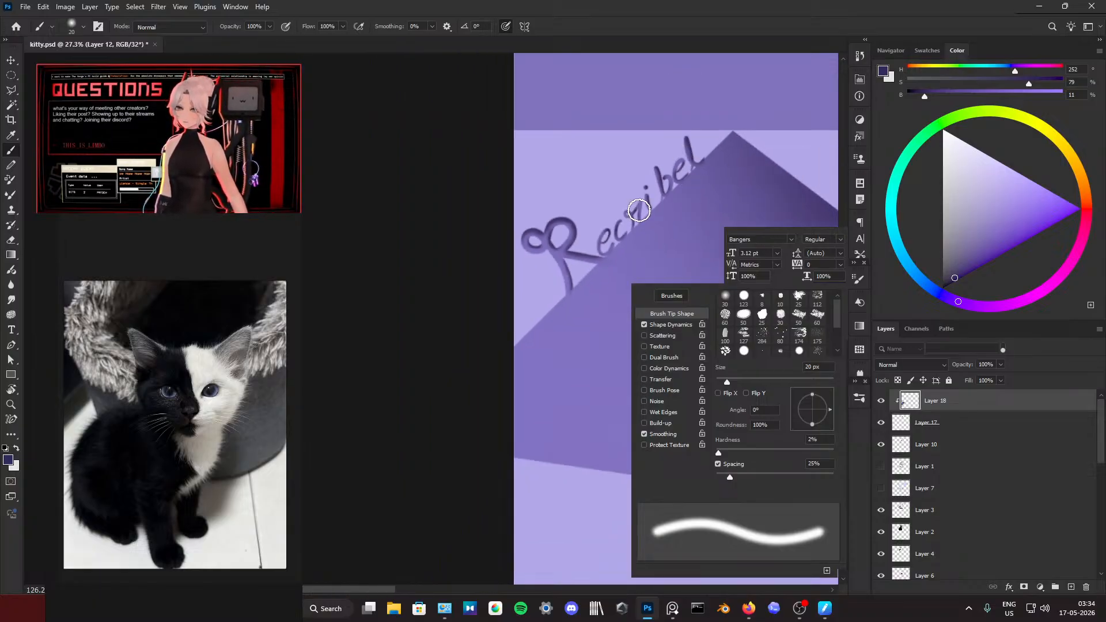
pyautogui.scroll(3, 637, 211)
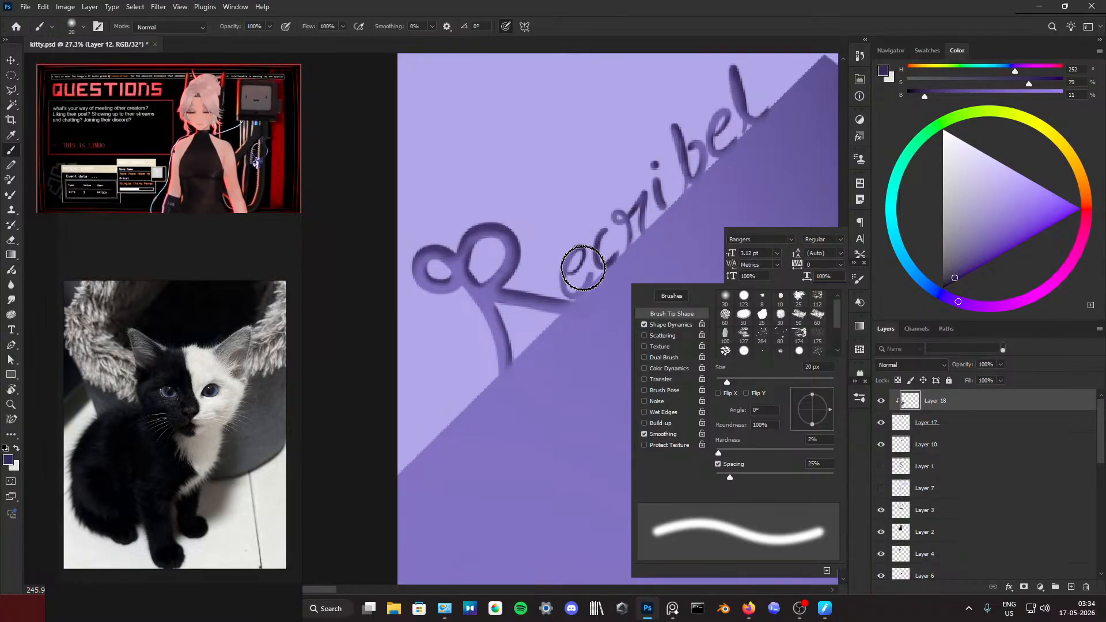
pyautogui.scroll(-5, 576, 276)
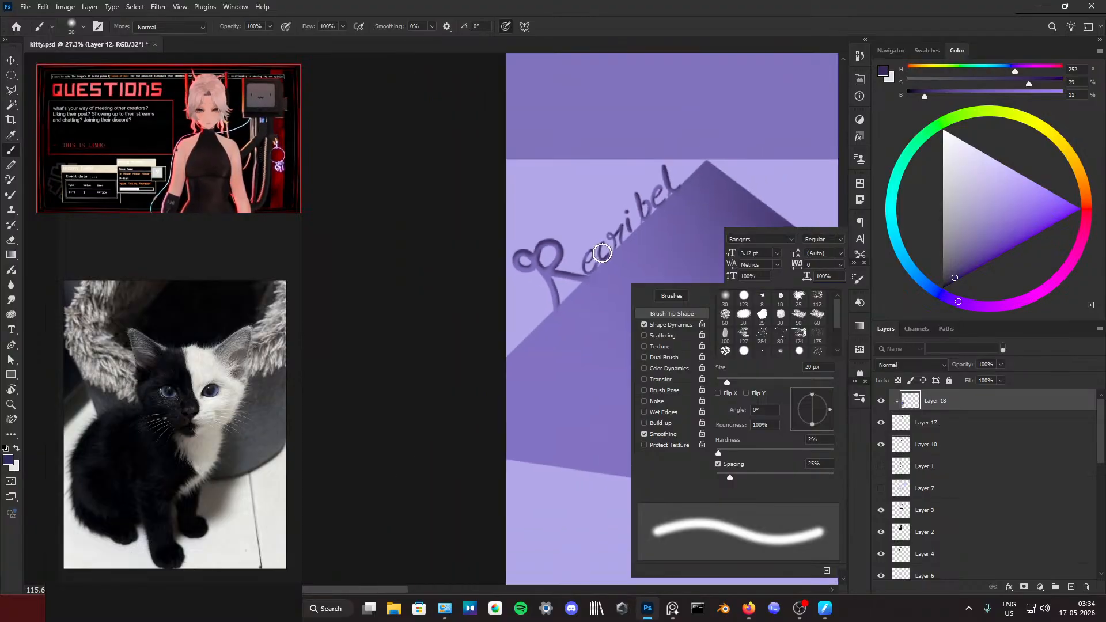
# Step: Touch up the shading of the first two lowercase letters with a 13 px soft brush, sampling a mid purple and a darker one
pyautogui.scroll(6, 602, 257)
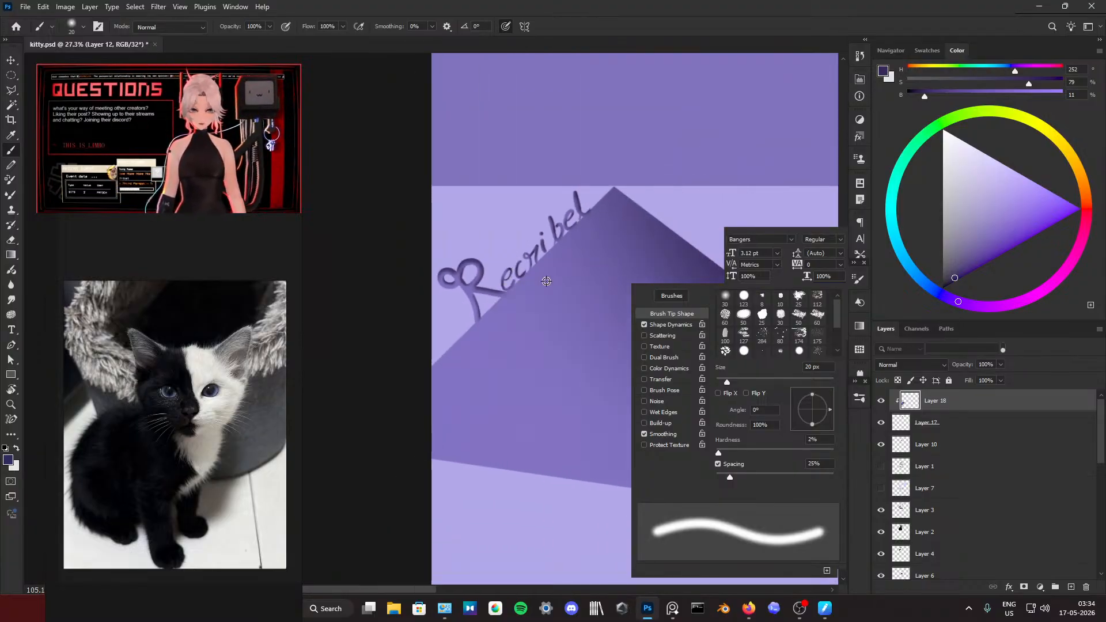
pyautogui.keyDown('alt'); pyautogui.click(506, 278); pyautogui.keyUp('alt')
pyautogui.rightClick(504, 269)
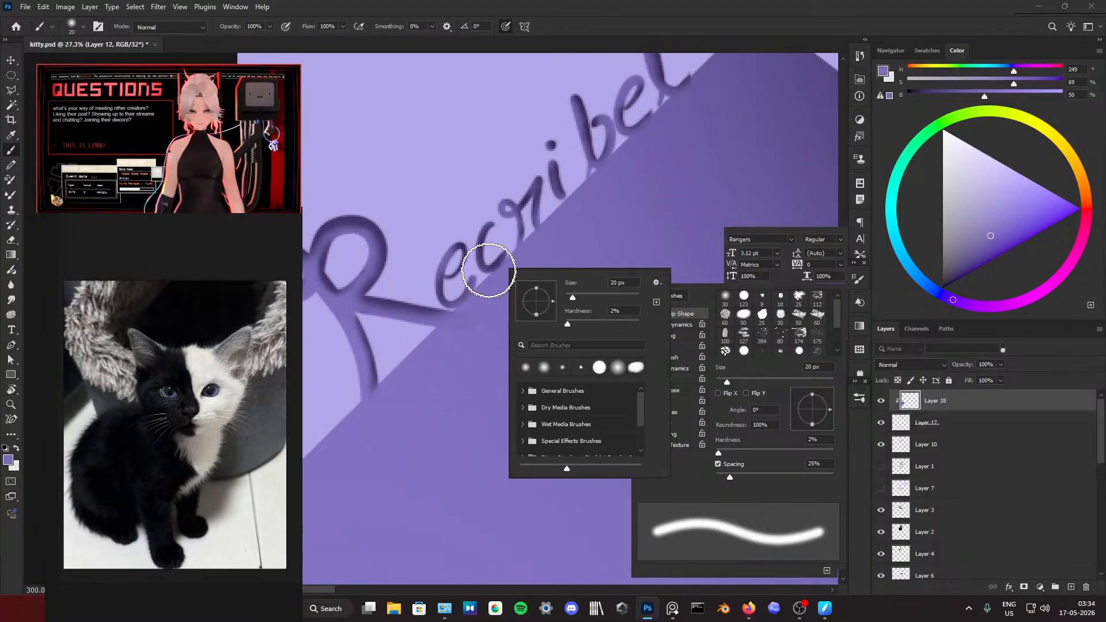
pyautogui.moveTo(487, 258); pyautogui.dragTo(483, 252)
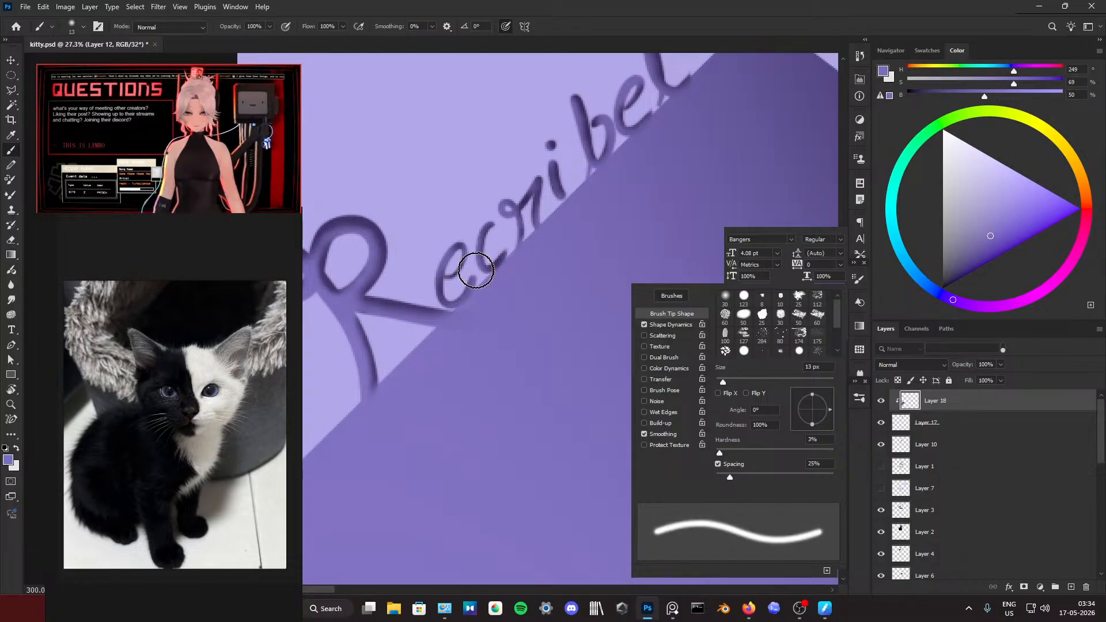
pyautogui.keyDown('alt'); pyautogui.click(440, 294); pyautogui.keyUp('alt')
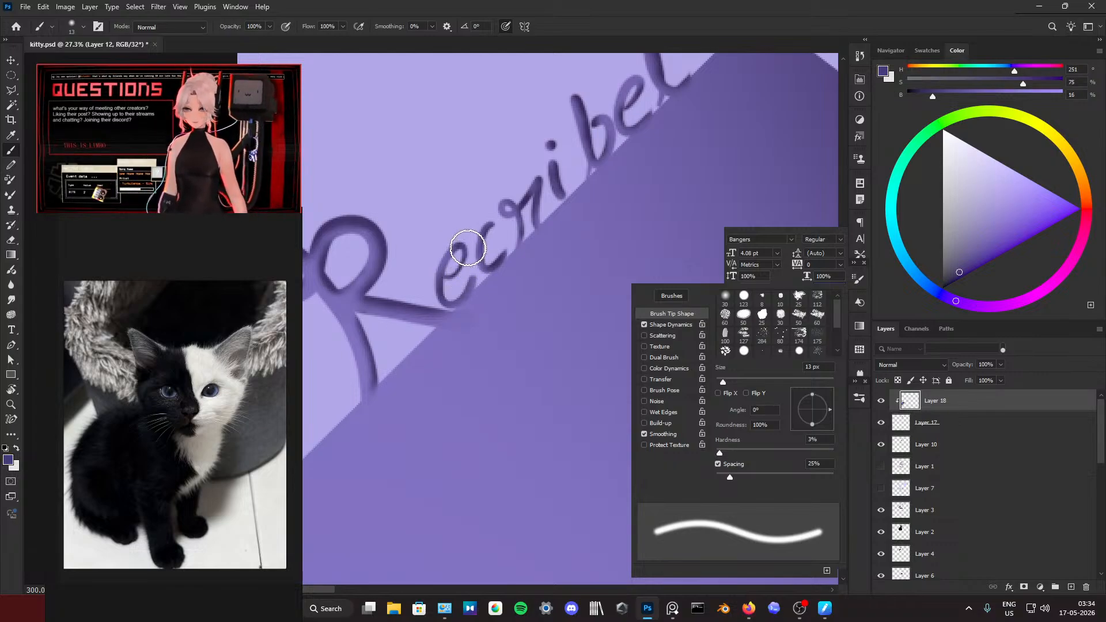
pyautogui.scroll(-8, 468, 248)
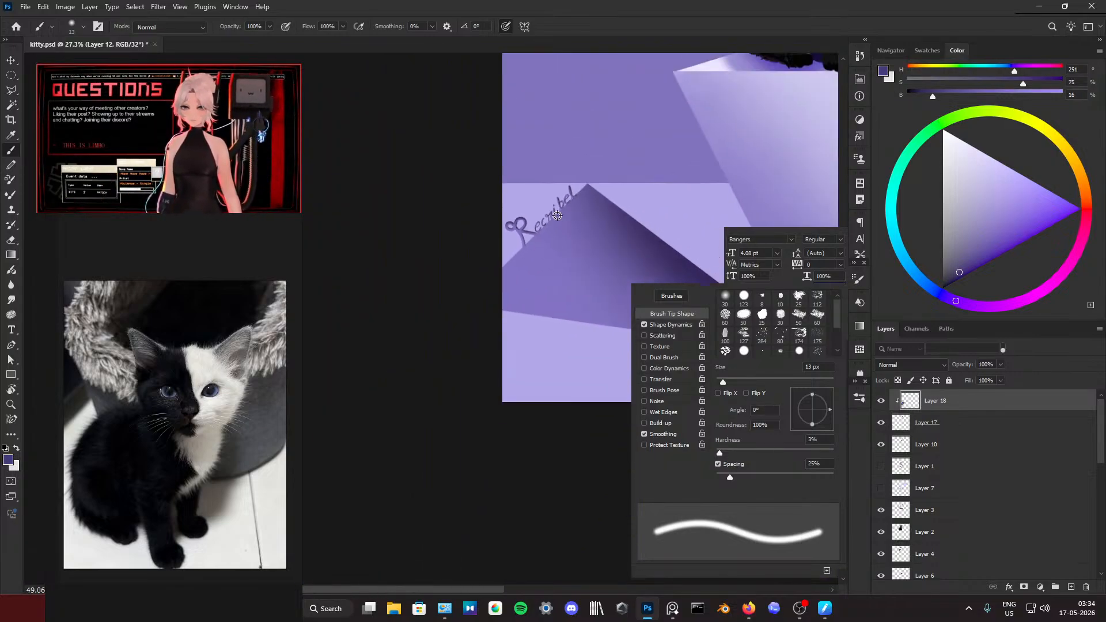
pyautogui.scroll(-4, 557, 215)
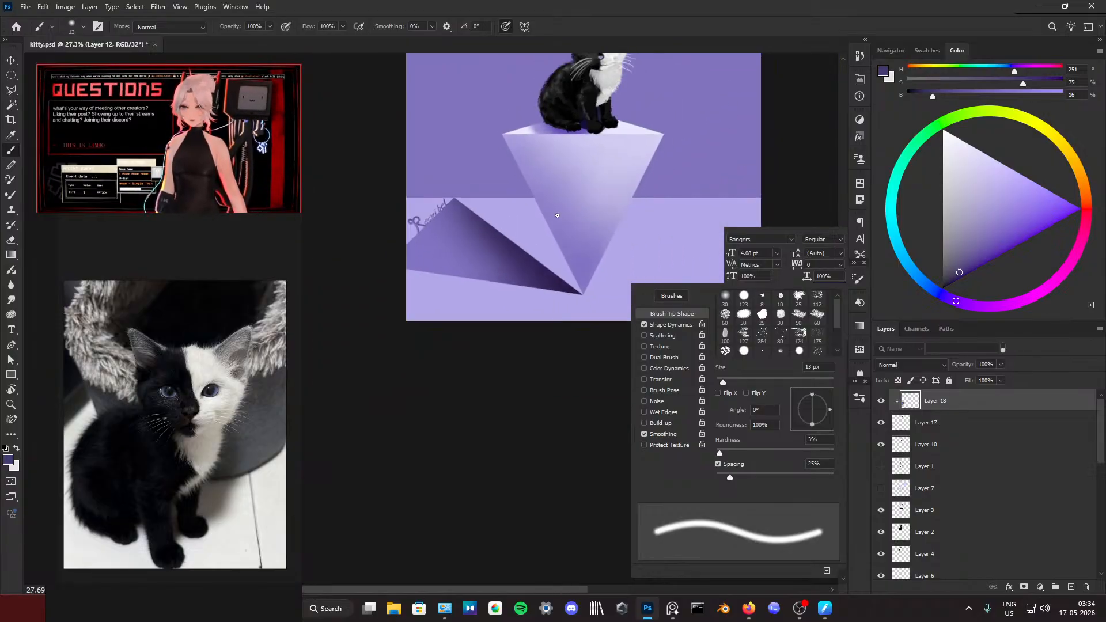
pyautogui.hscroll(2, 557, 216)
pyautogui.scroll(7, 557, 215)
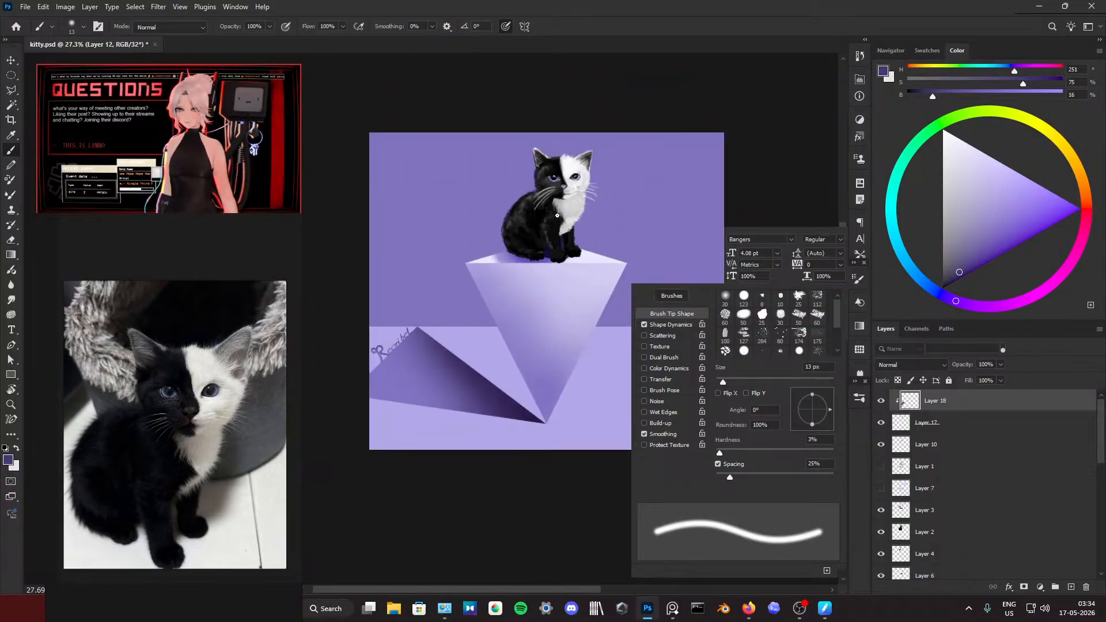
pyautogui.hscroll(2, 557, 215)
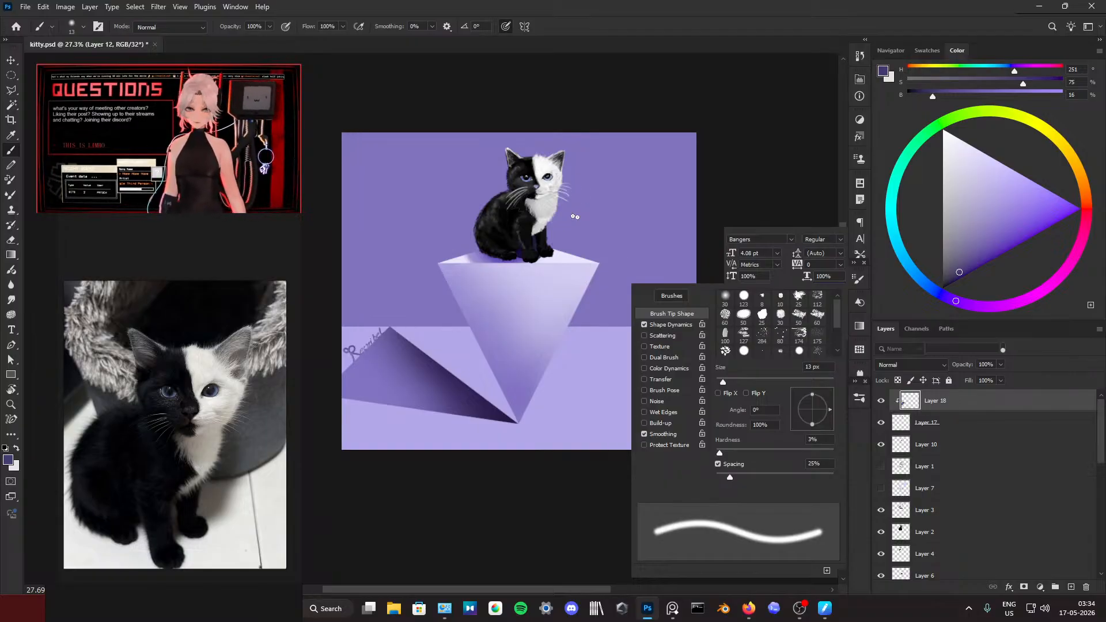
# Step: Collapse the floating Brush Settings and Character panels to uncover the painting
pyautogui.click(856, 282)
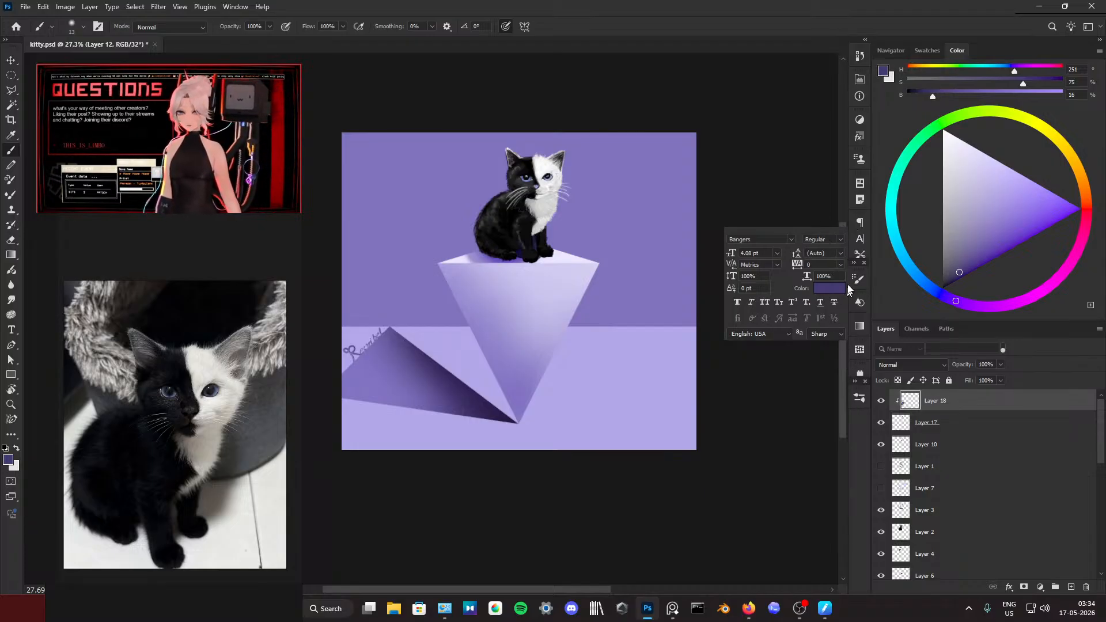
pyautogui.click(859, 240)
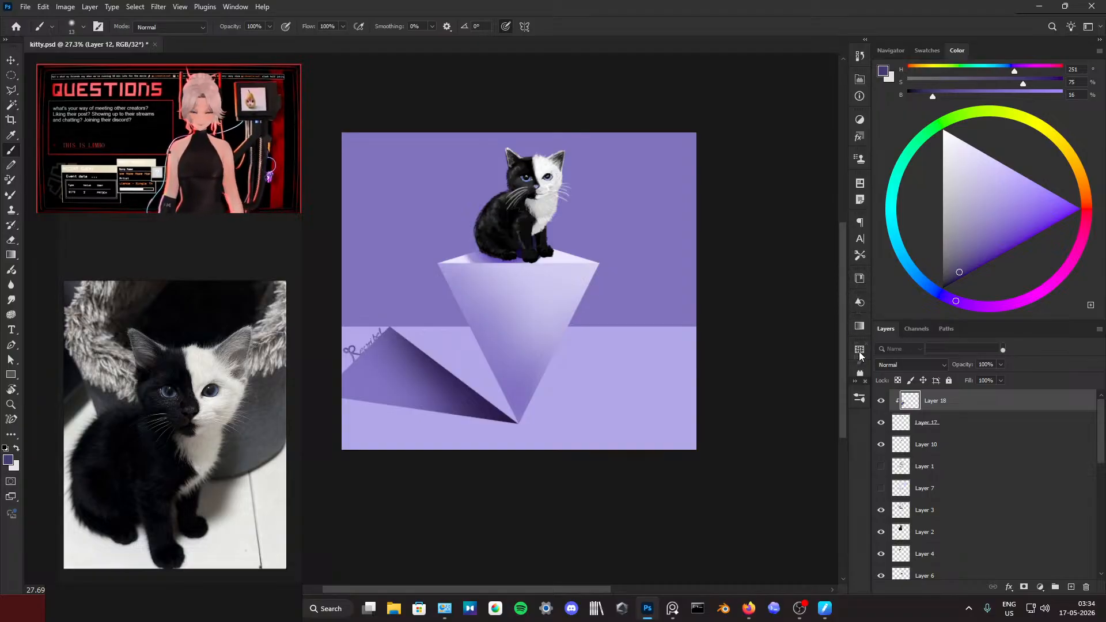
pyautogui.moveTo(847, 290); pyautogui.dragTo(825, 292)
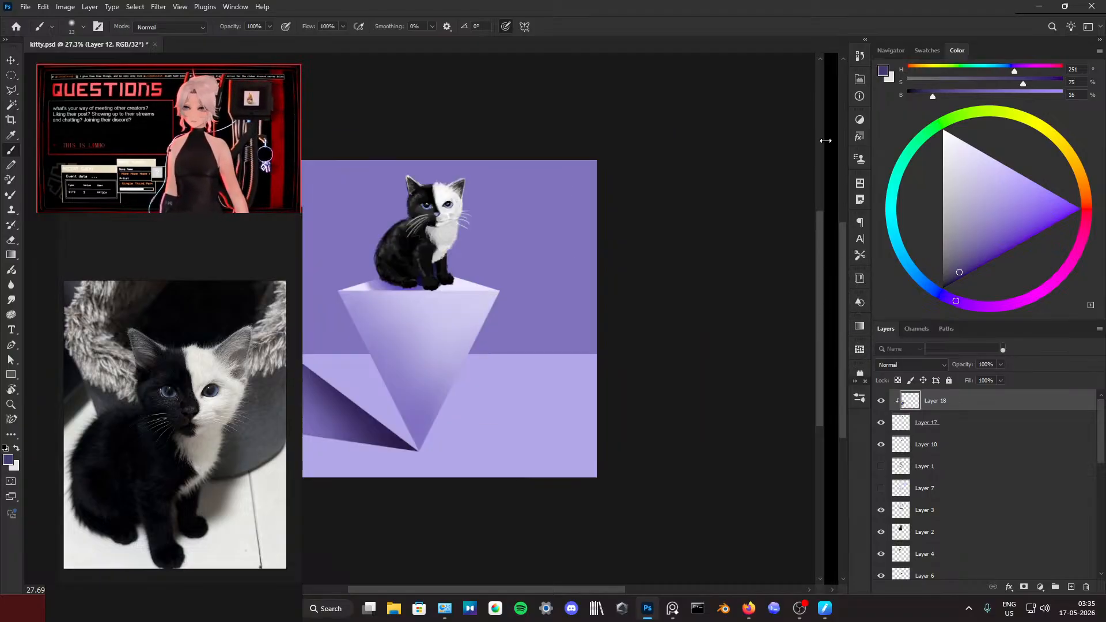
# Step: Examine the whole kitten painting with its pedestal, backdrop and signature at different magnifications
pyautogui.scroll(-4, 772, 163)
pyautogui.hscroll(2, 756, 174)
pyautogui.hscroll(-5, 754, 178)
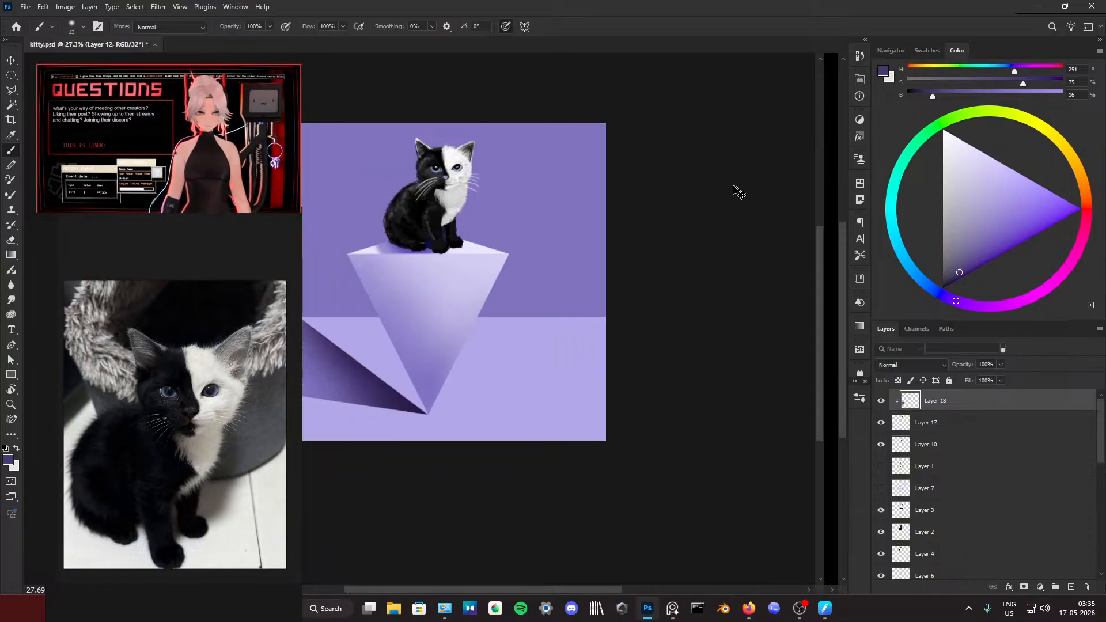
pyautogui.scroll(2, 670, 234)
pyautogui.hscroll(2, 670, 234)
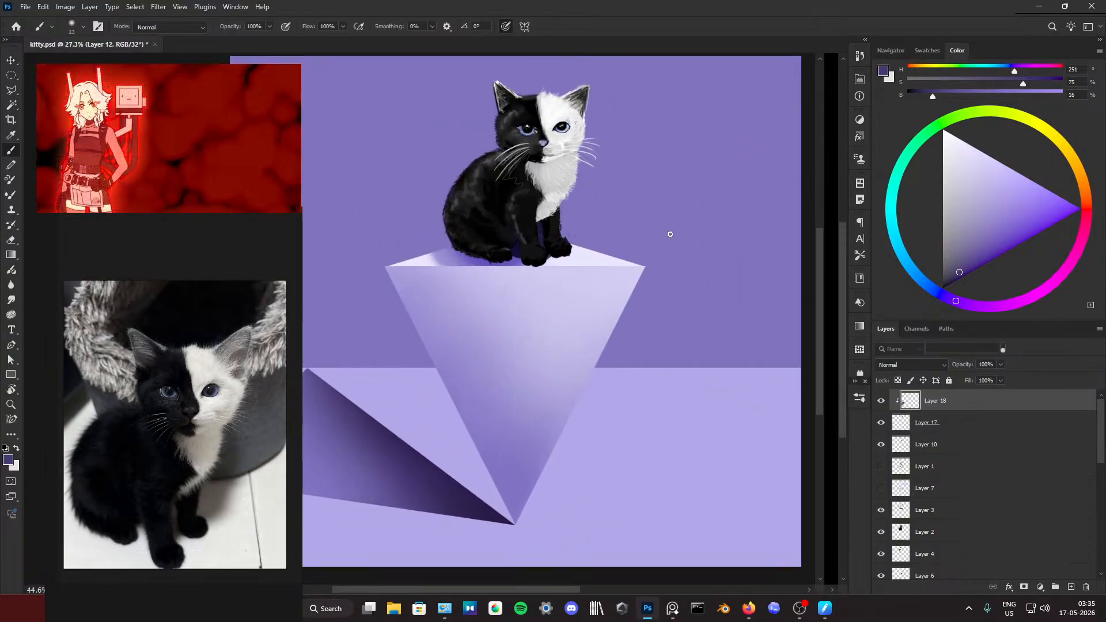
pyautogui.scroll(3, 668, 234)
pyautogui.scroll(-1, 667, 234)
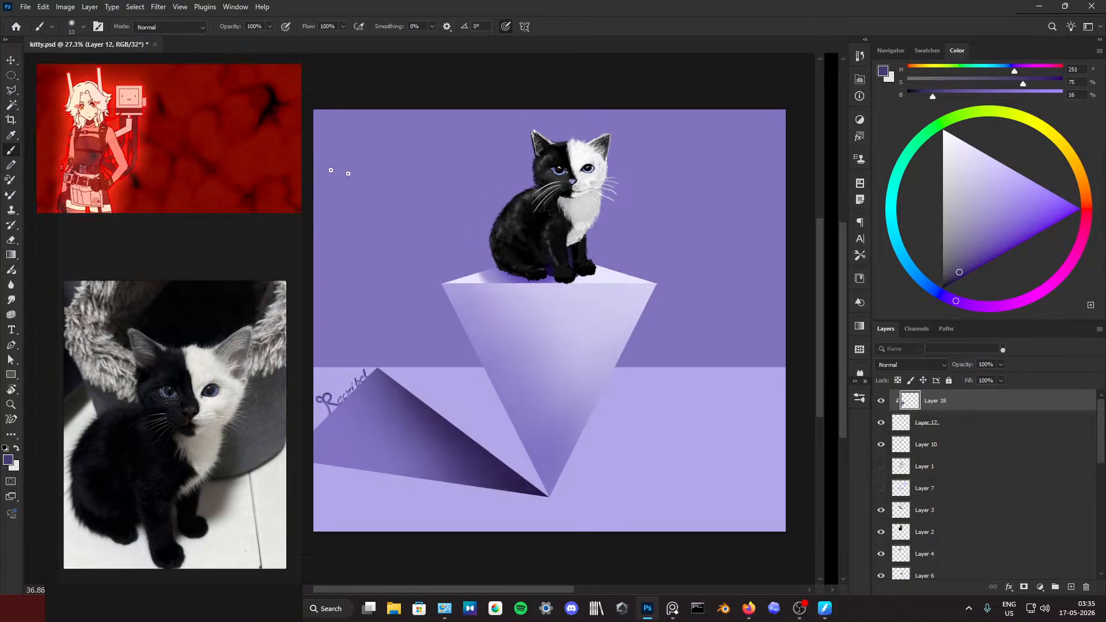
# Step: Return the picture-in-picture video to its YouTube page in Firefox and like "I Posted Every Day For 365 Days (Q&A)"
pyautogui.click(45, 85)
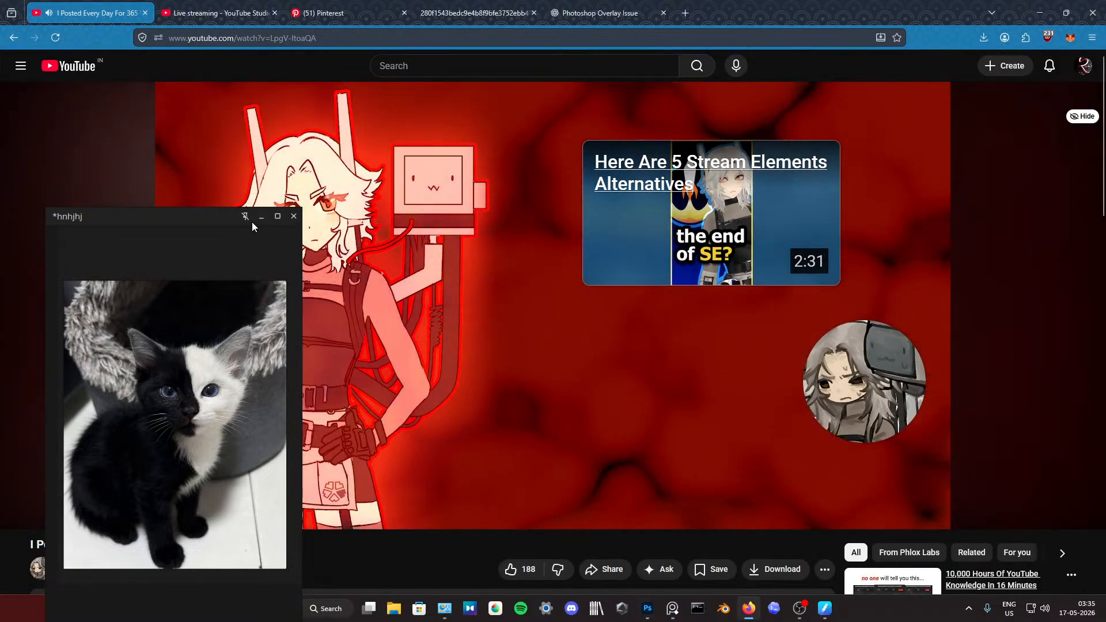
pyautogui.click(262, 216)
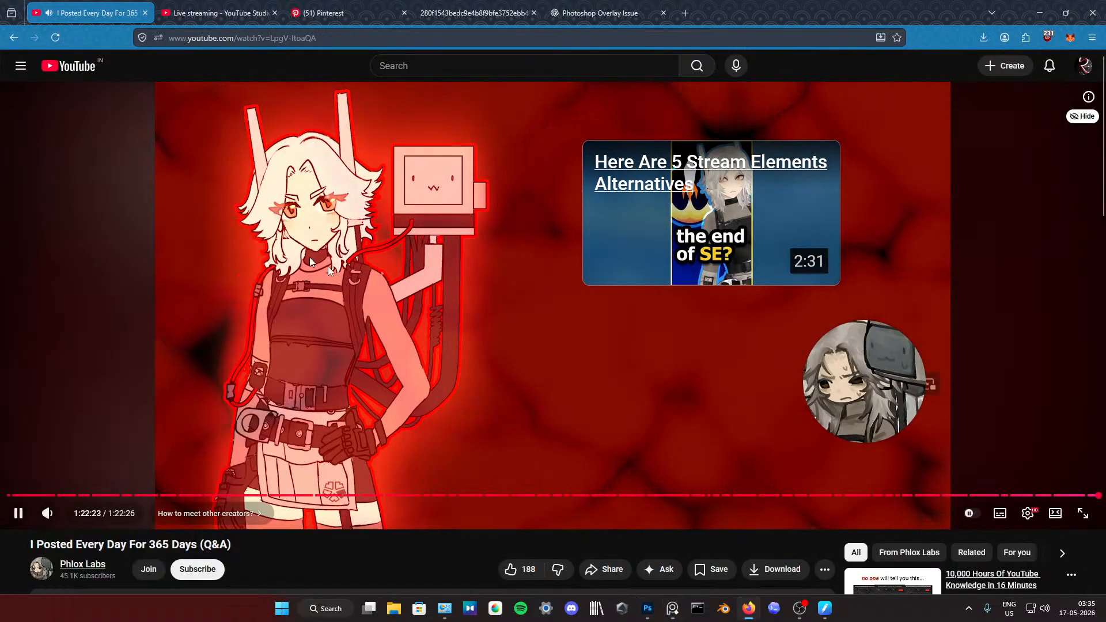
pyautogui.scroll(-2, 563, 461)
pyautogui.click(517, 452)
pyautogui.scroll(2, 556, 270)
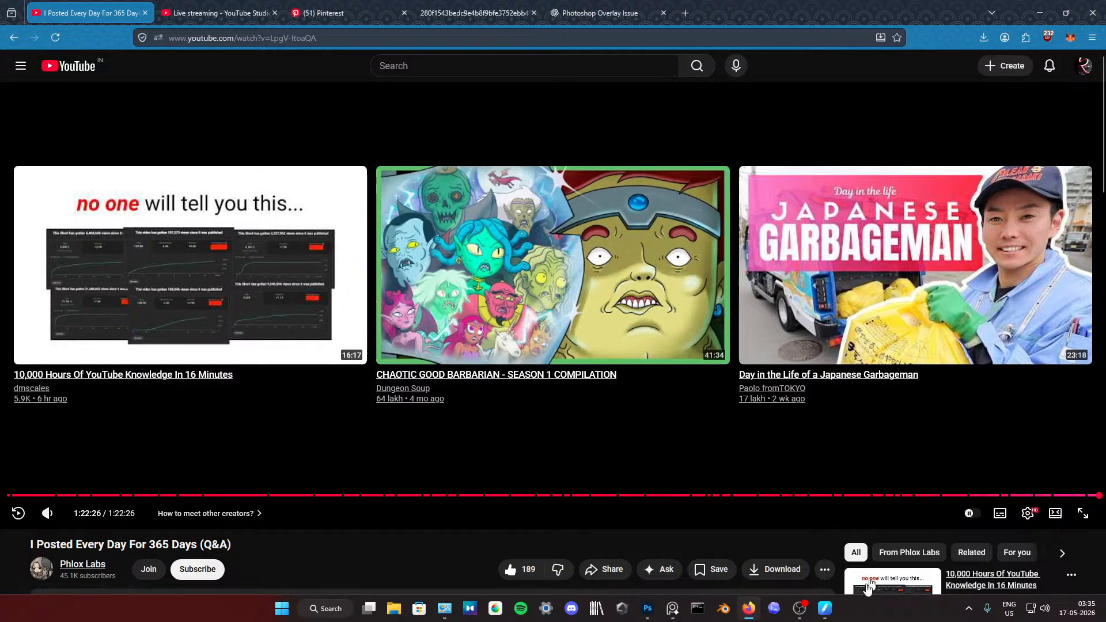
# Step: Switch to Photoshop and quick-export the painting as a PNG in the Files folder, adding "Rec" to the file name
pyautogui.click(647, 609)
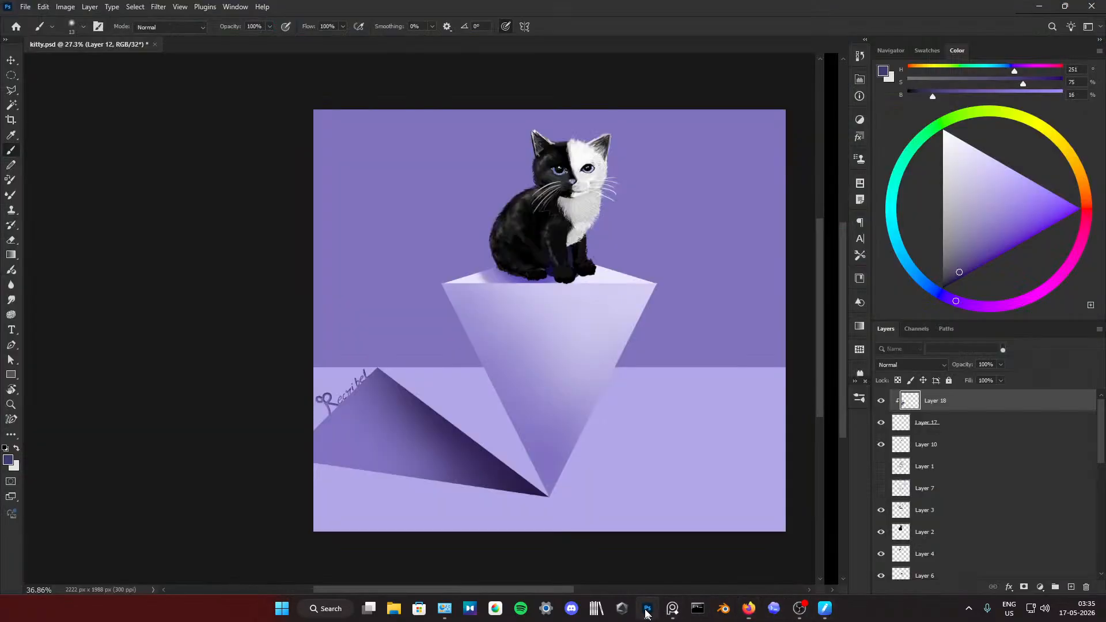
pyautogui.click(24, 7)
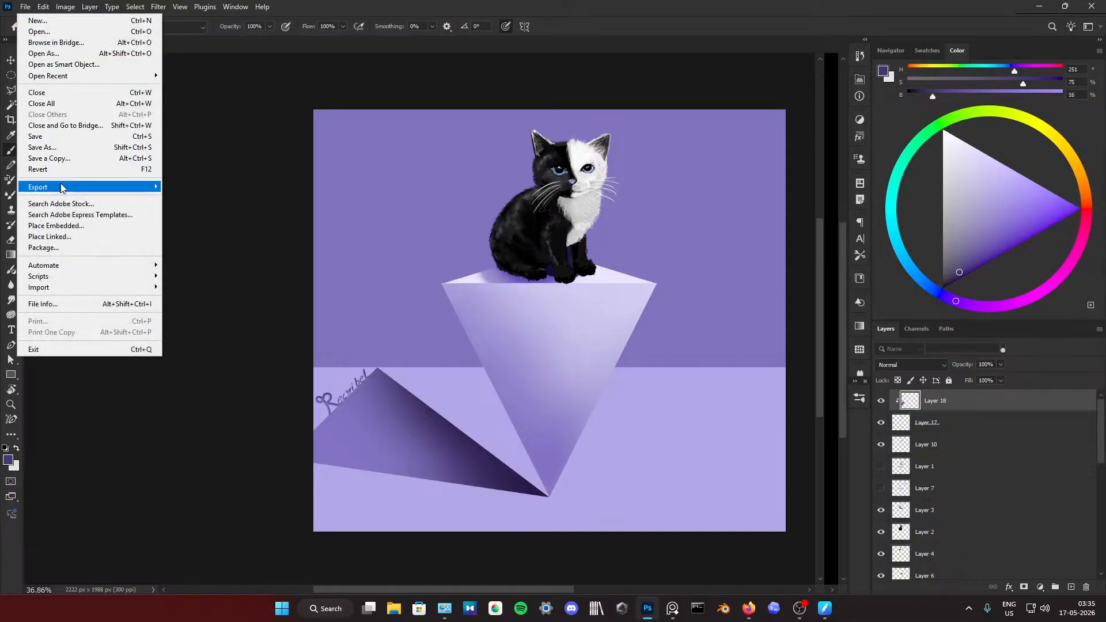
pyautogui.moveTo(144, 187)
pyautogui.click(186, 187)
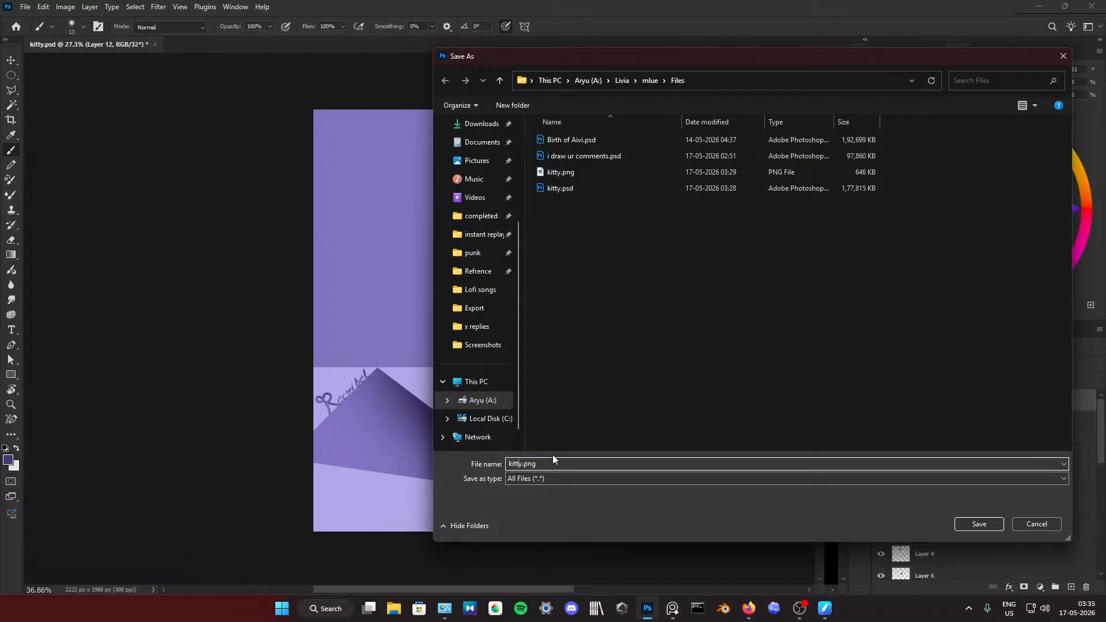
pyautogui.write('Recribel')
pyautogui.press('Return')
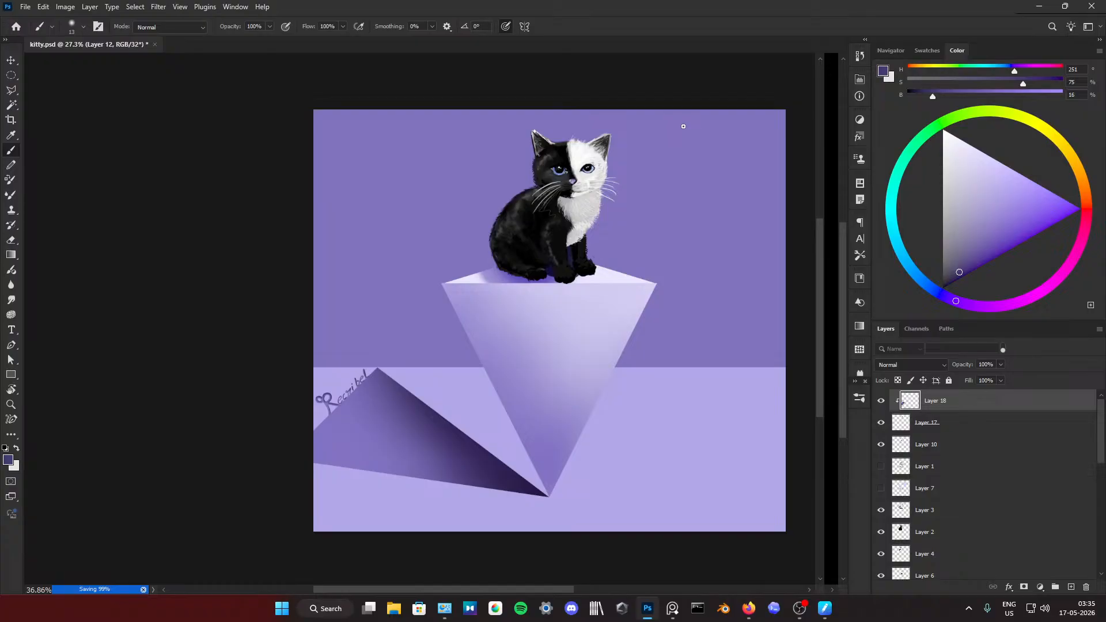
# Step: Quit Photoshop, letting kitty.psd finish saving in the background, and close the browser window
pyautogui.click(1091, 6)
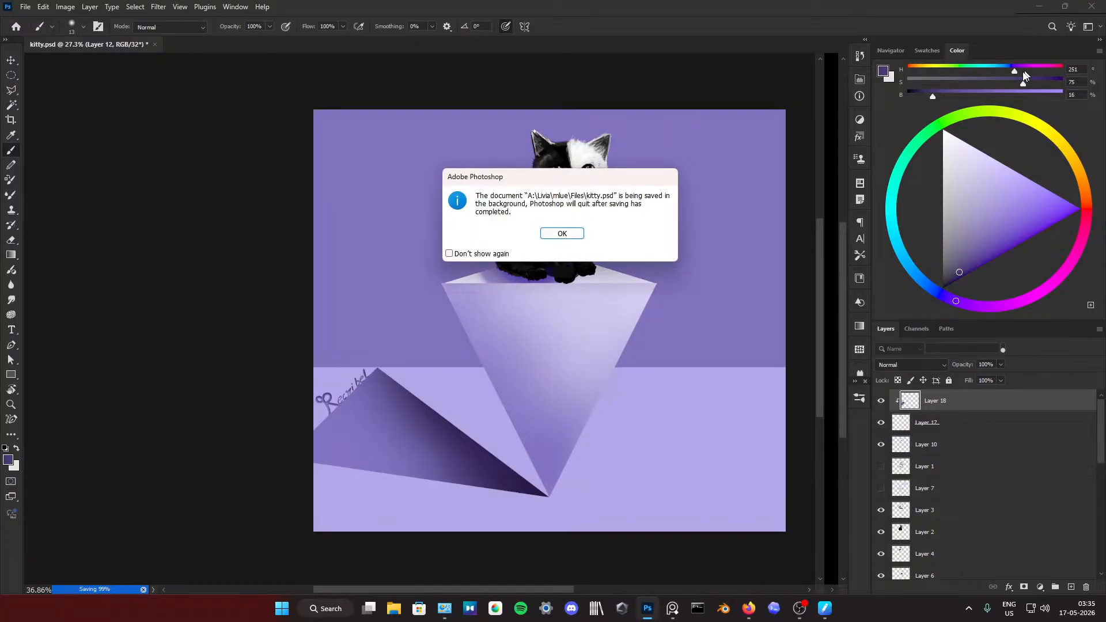
pyautogui.click(564, 234)
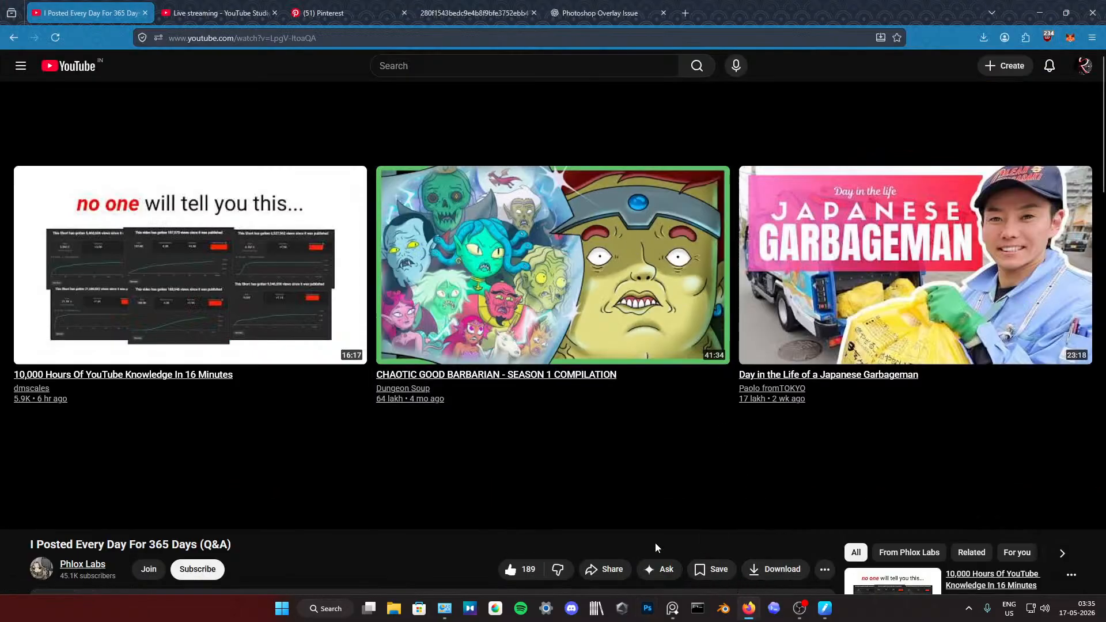
pyautogui.click(1091, 12)
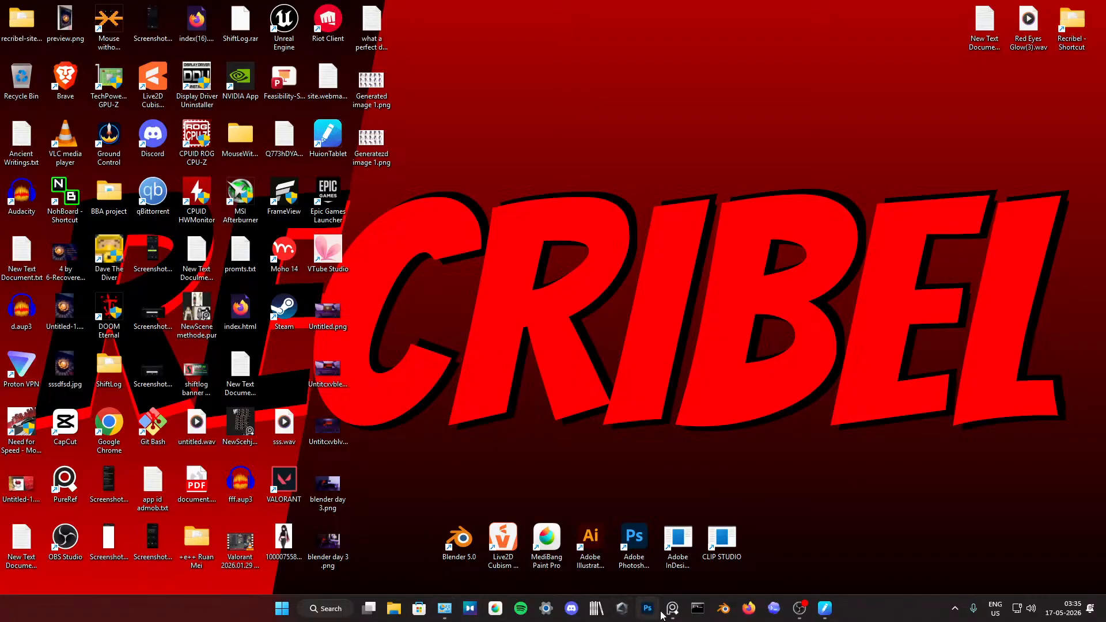
pyautogui.click(399, 611)
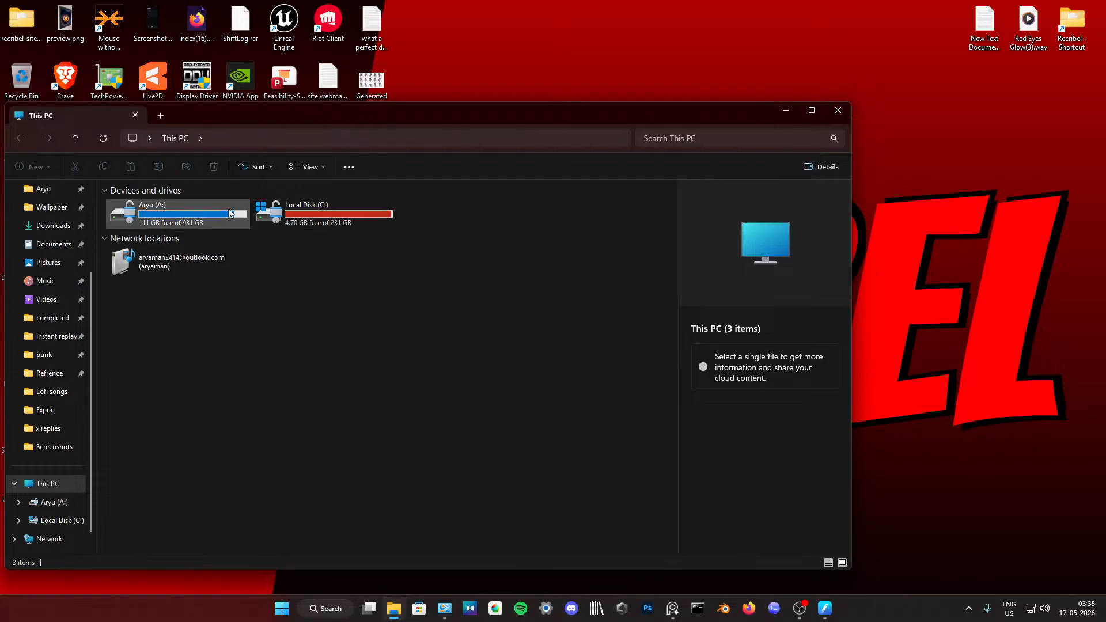
pyautogui.click(838, 110)
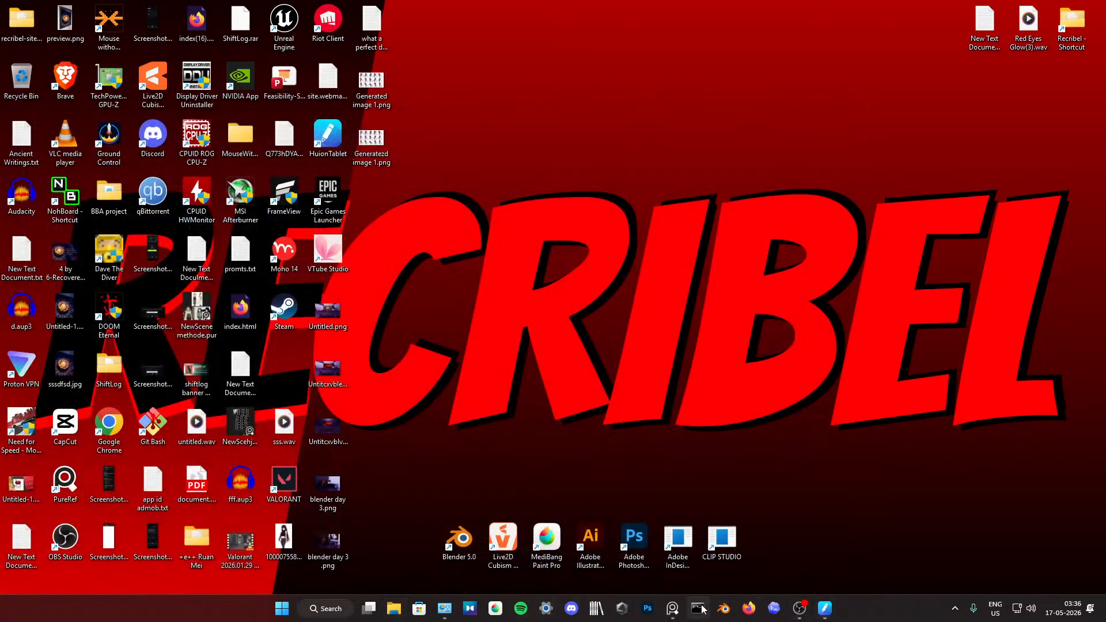
# Step: Switch to Firefox's YouTube Studio live streaming page and check the stream's status in OBS
pyautogui.click(747, 609)
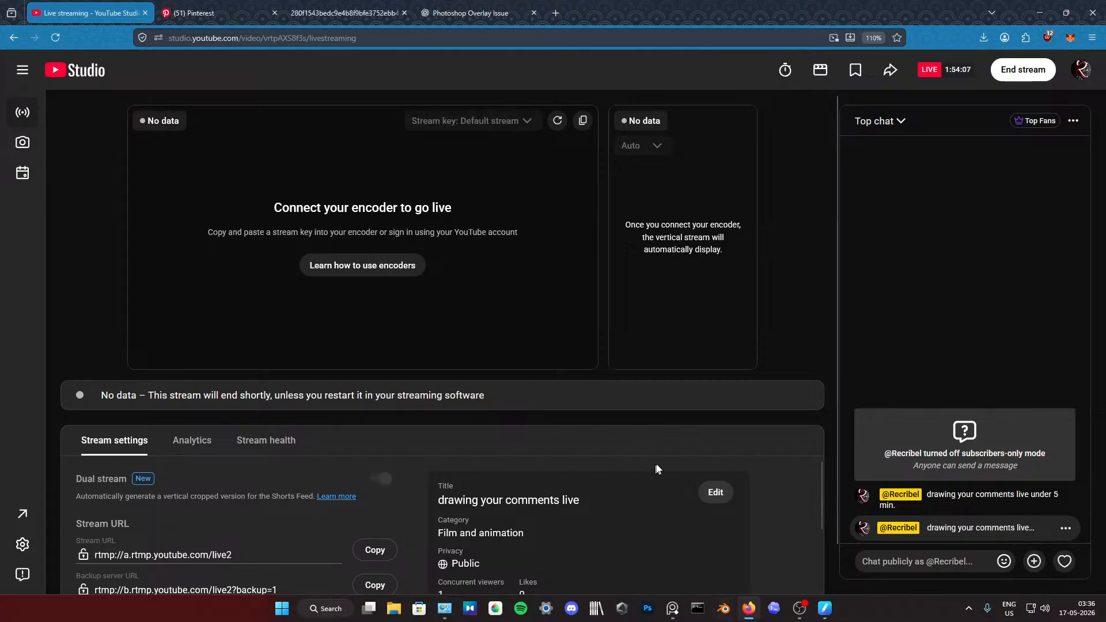
pyautogui.click(807, 609)
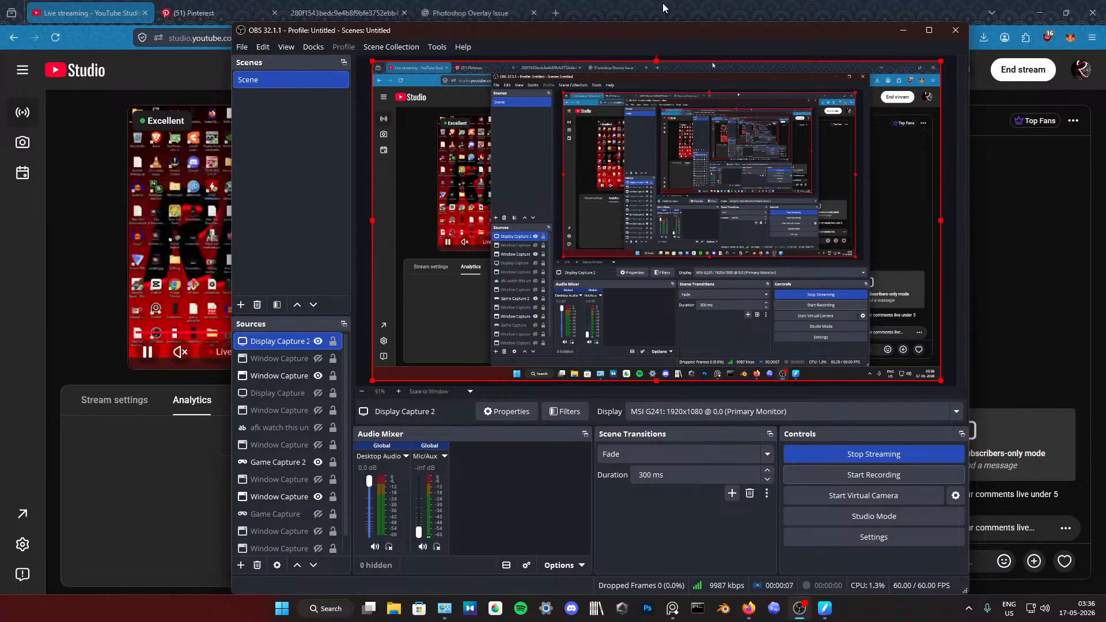
pyautogui.click(627, 5)
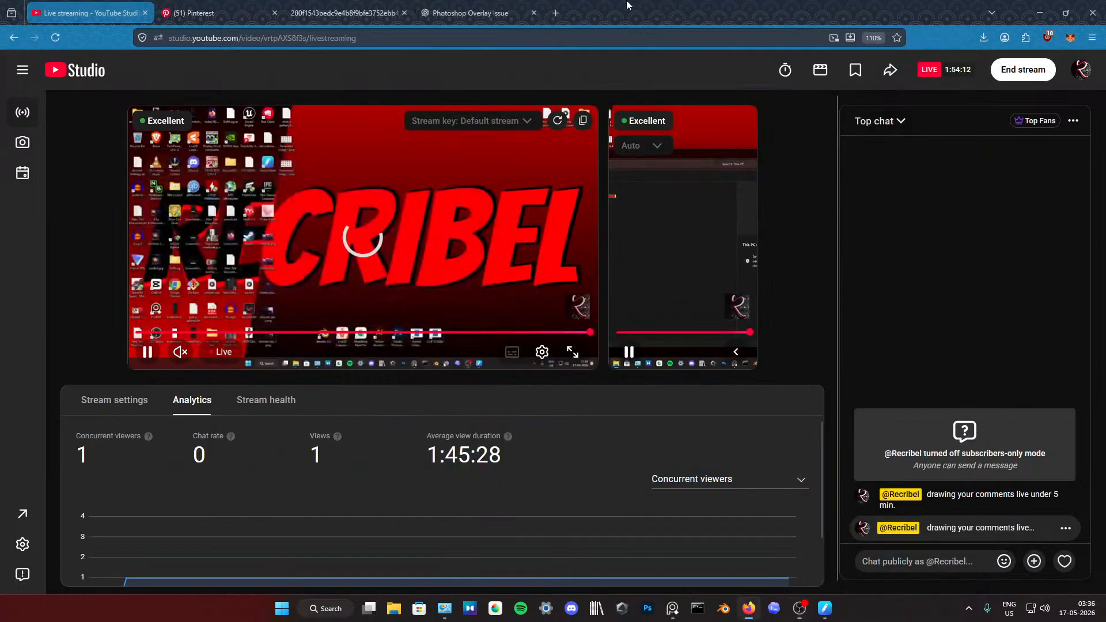
# Step: Open the X home page in a new browser tab, viewing the Pinterest room image while it loads
pyautogui.click(556, 13)
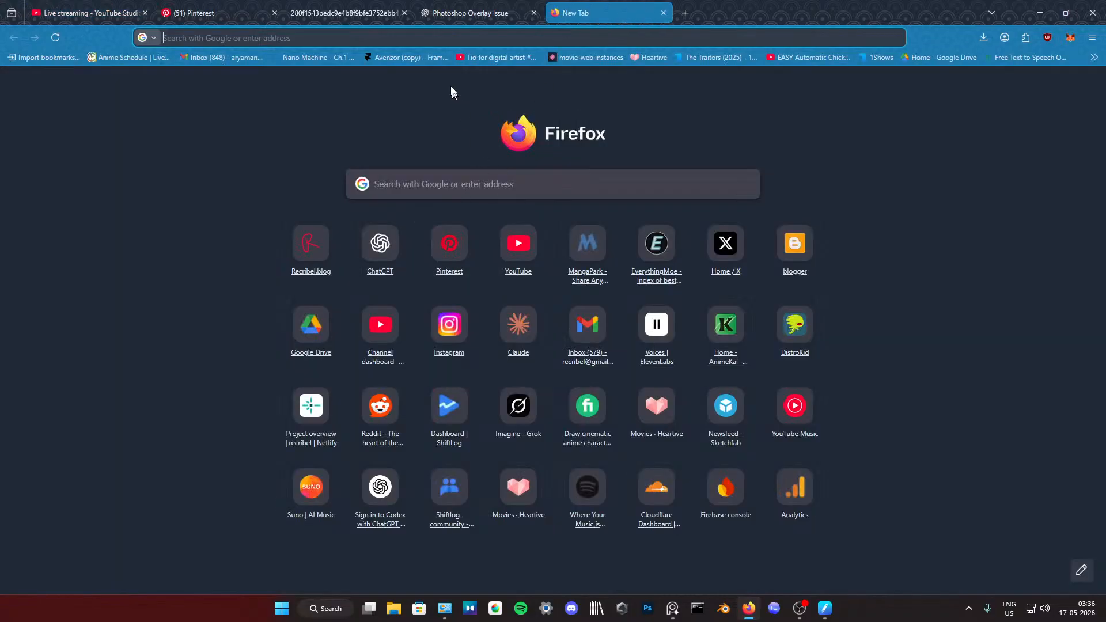
pyautogui.click(725, 243)
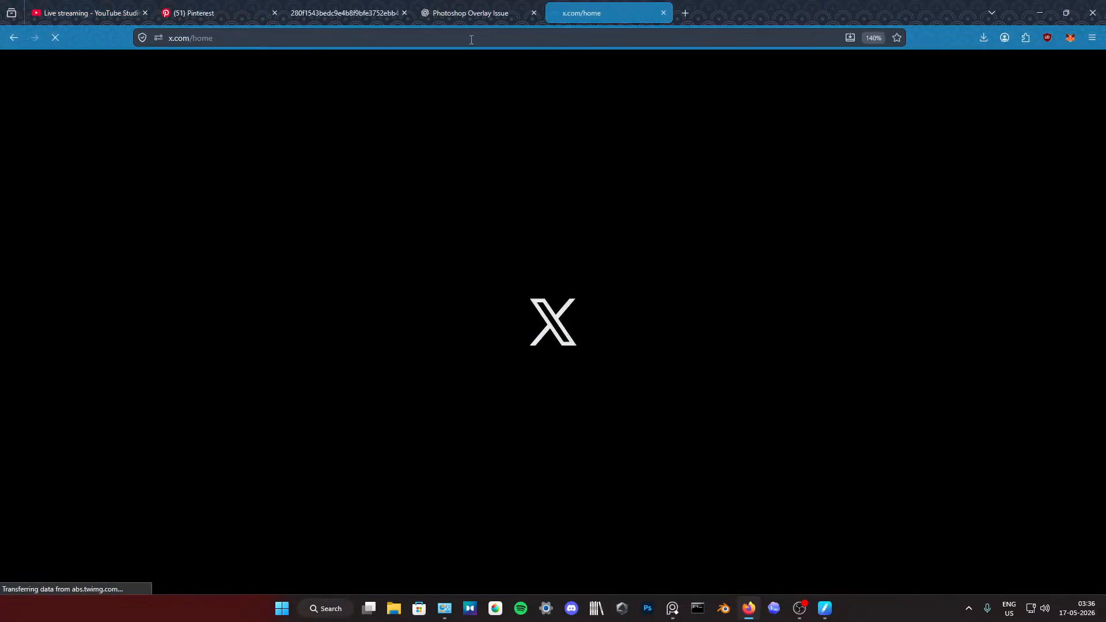
pyautogui.click(316, 21)
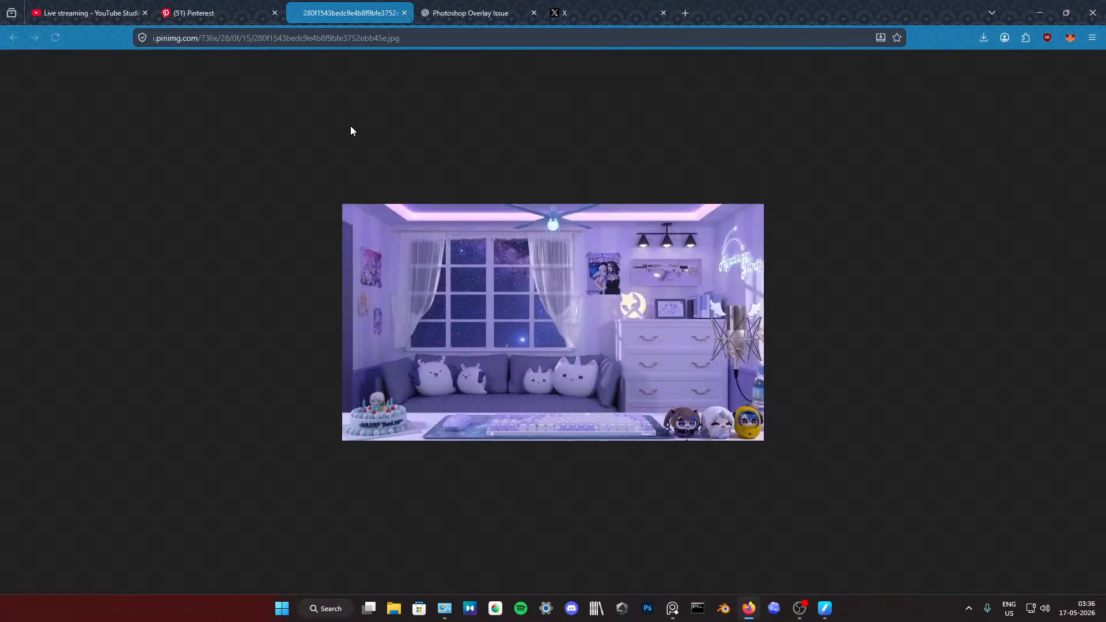
pyautogui.click(570, 13)
# Step: Browse the posts in the For you feed on X
pyautogui.scroll(-10, 345, 286)
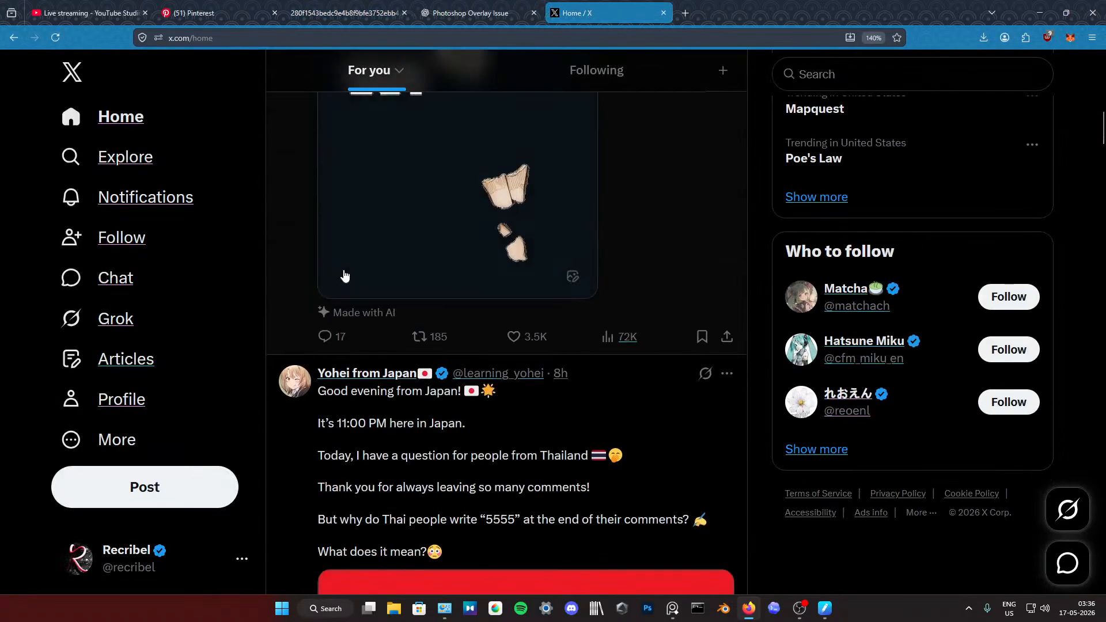
pyautogui.scroll(-15, 429, 318)
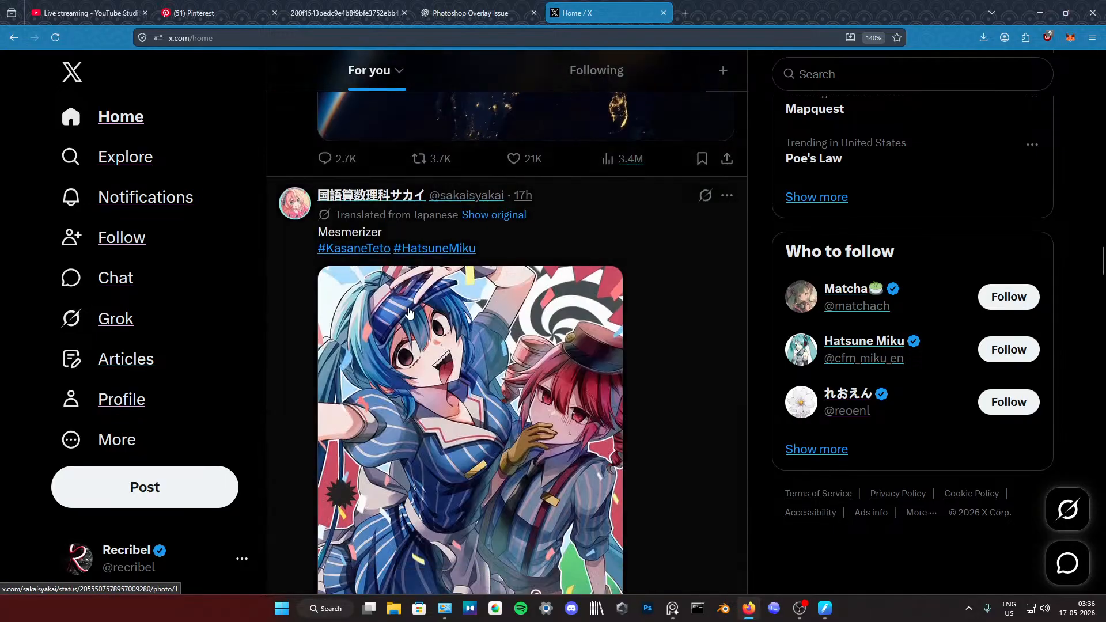
pyautogui.scroll(-15, 415, 344)
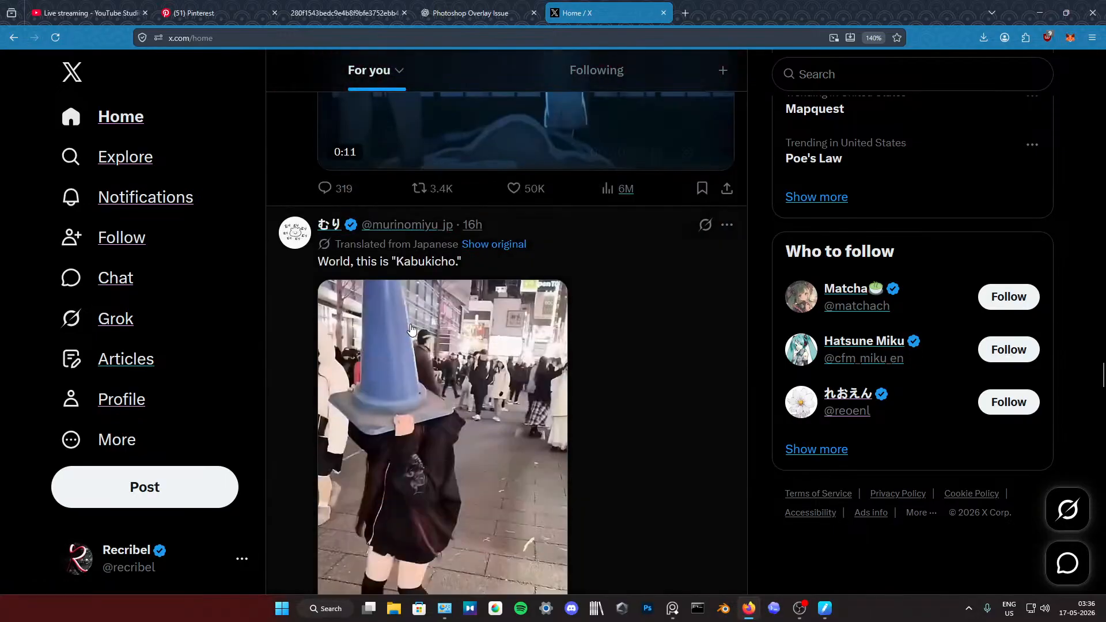
pyautogui.scroll(-15, 411, 330)
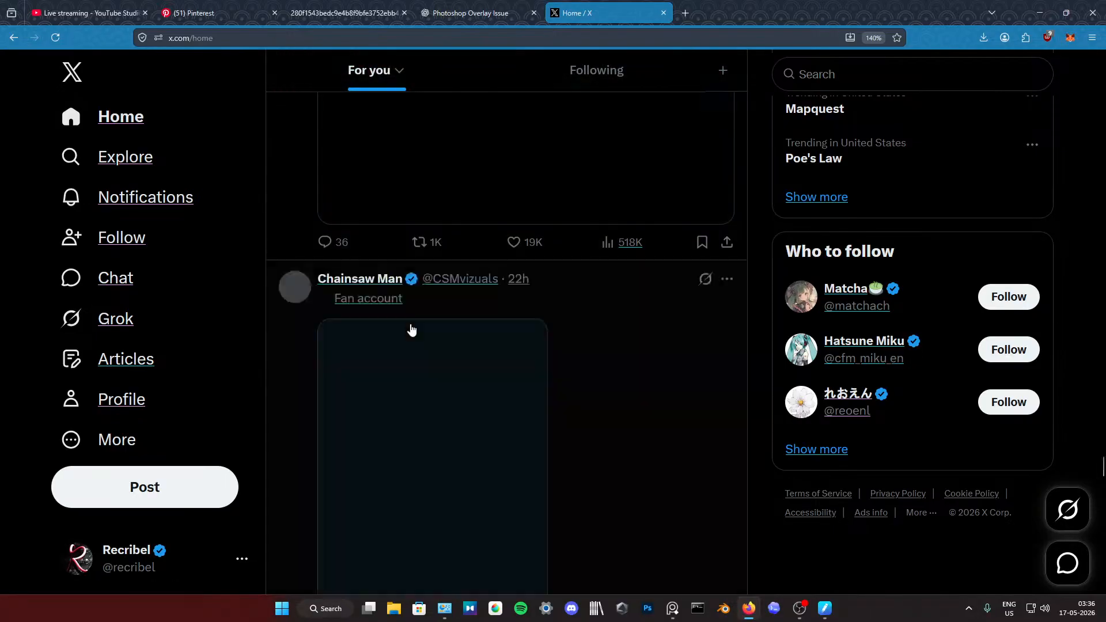
pyautogui.scroll(-15, 411, 330)
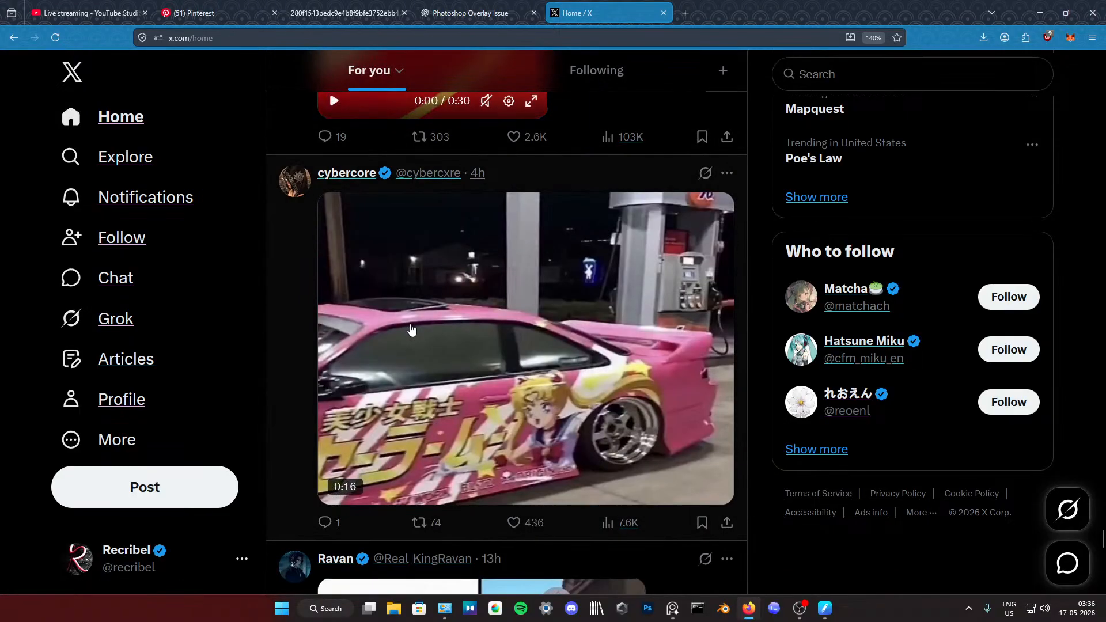
pyautogui.scroll(-10, 411, 330)
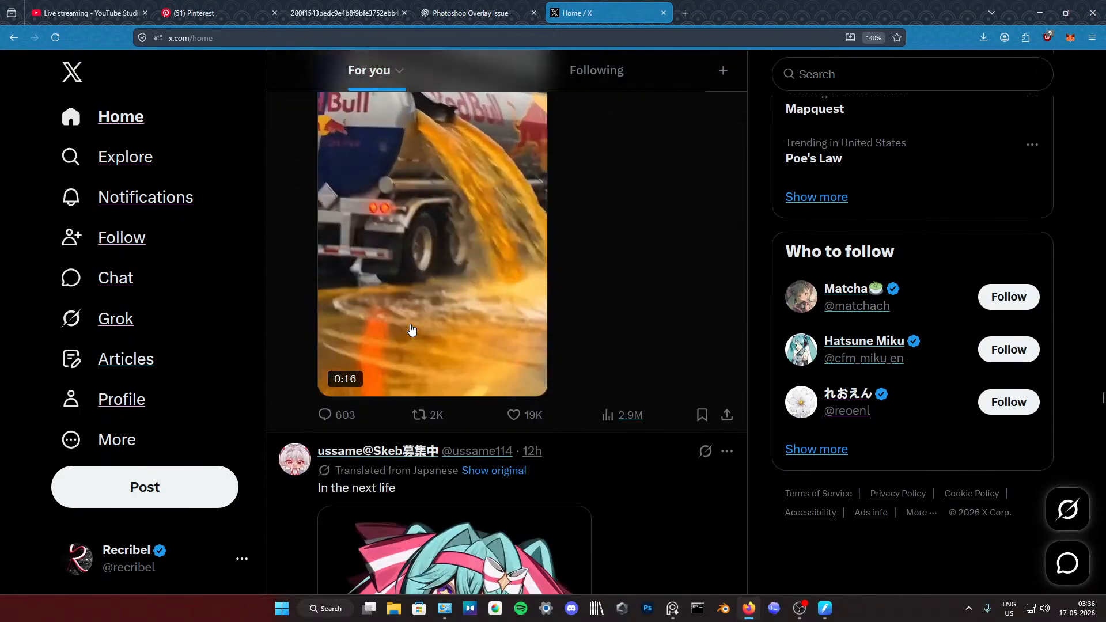
pyautogui.scroll(-15, 474, 323)
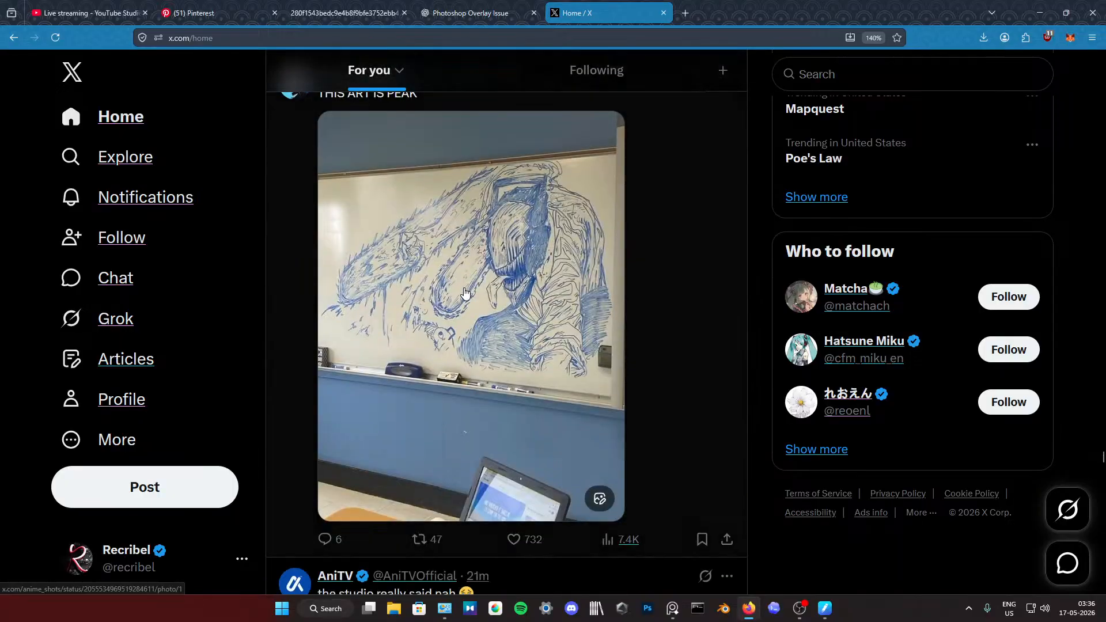
pyautogui.scroll(-10, 461, 290)
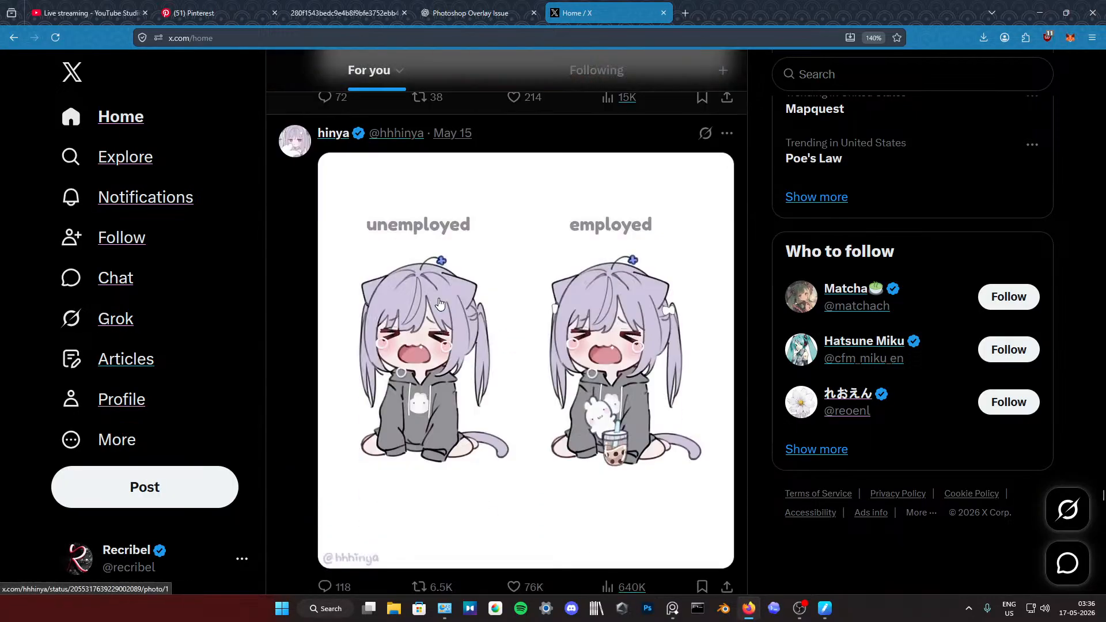
pyautogui.scroll(-5, 439, 304)
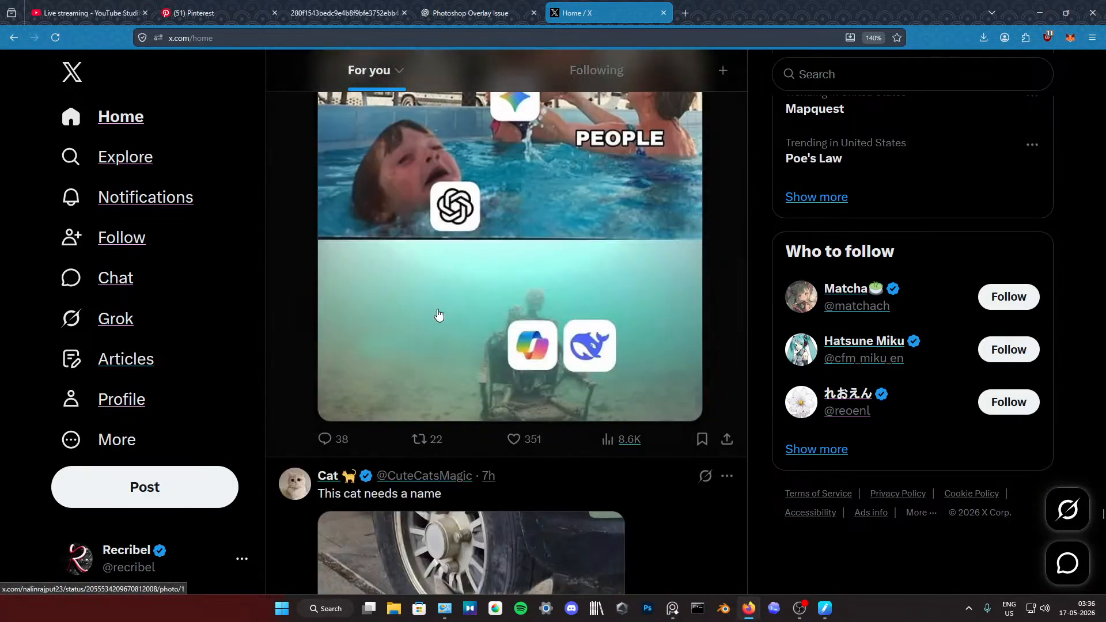
pyautogui.scroll(-10, 433, 303)
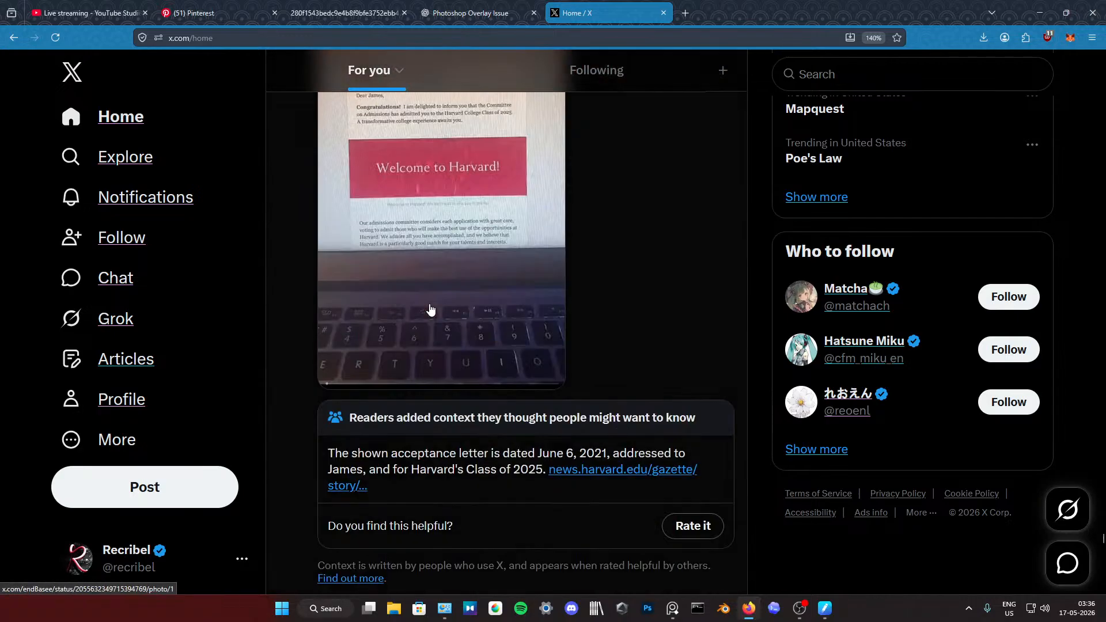
pyautogui.scroll(-15, 431, 309)
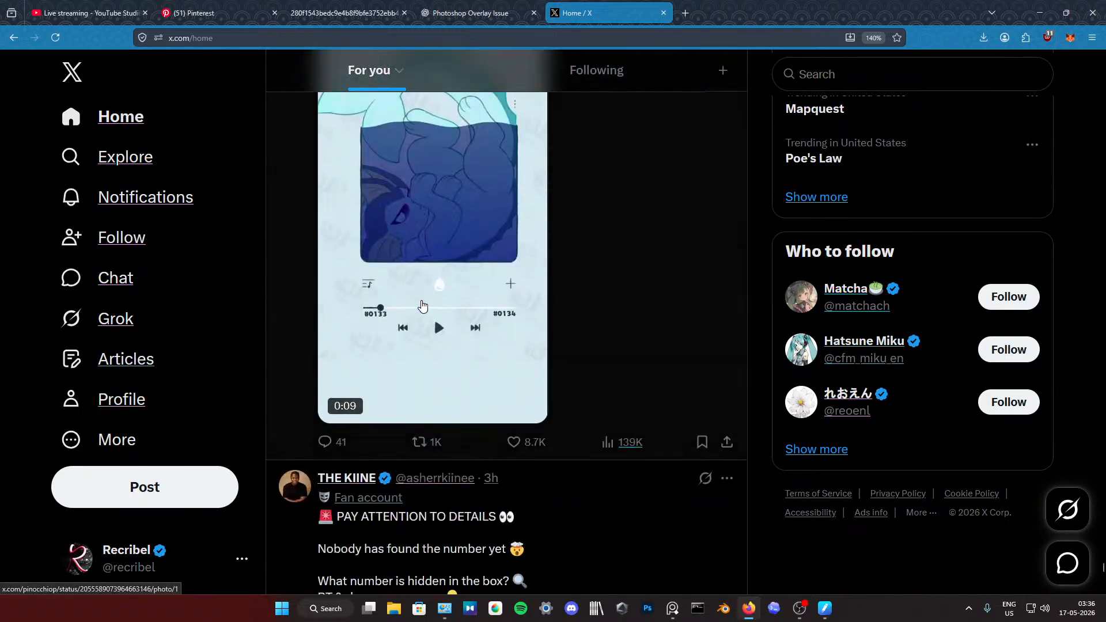
pyautogui.middleClick(421, 332)
pyautogui.middleClick(592, 315)
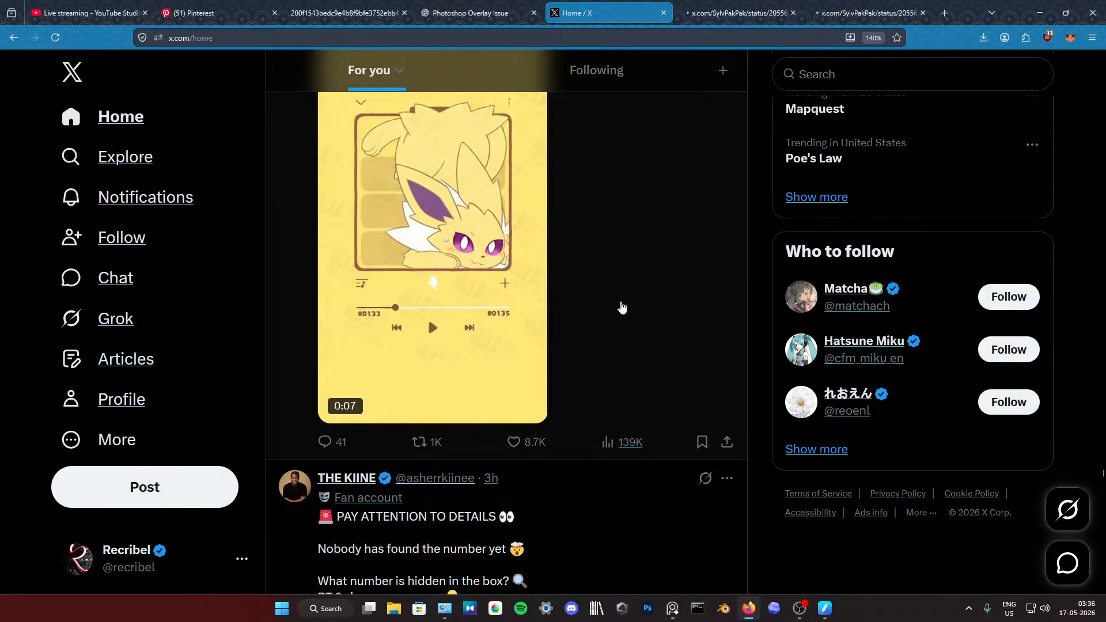
pyautogui.scroll(-5, 622, 308)
pyautogui.click(908, 8)
pyautogui.click(923, 13)
pyautogui.click(793, 12)
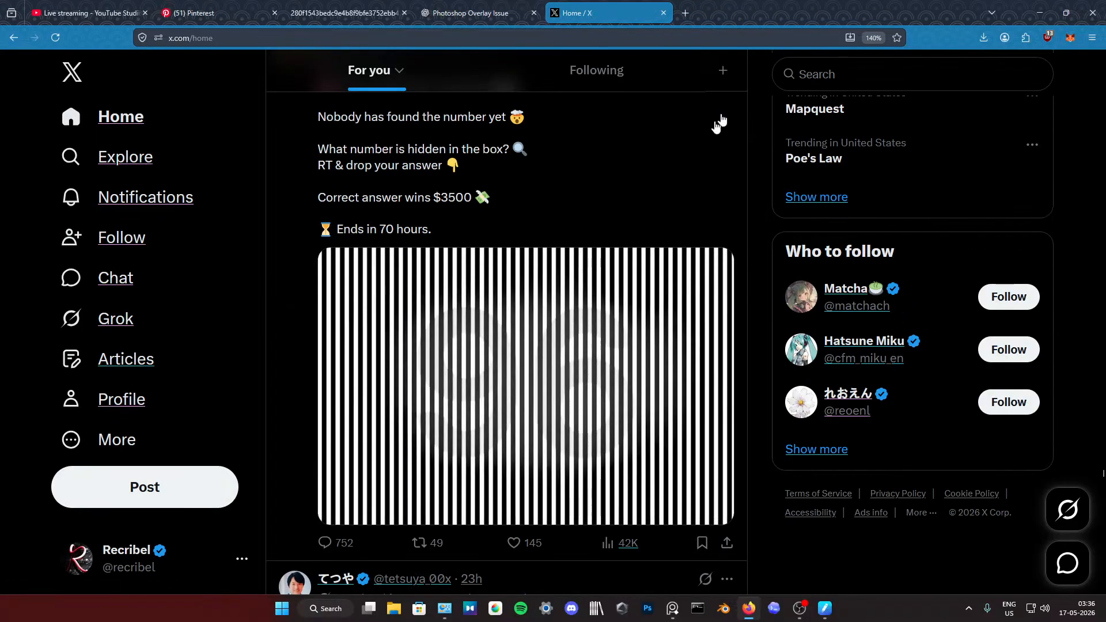
# Step: Search X for cat
pyautogui.scroll(-15, 538, 321)
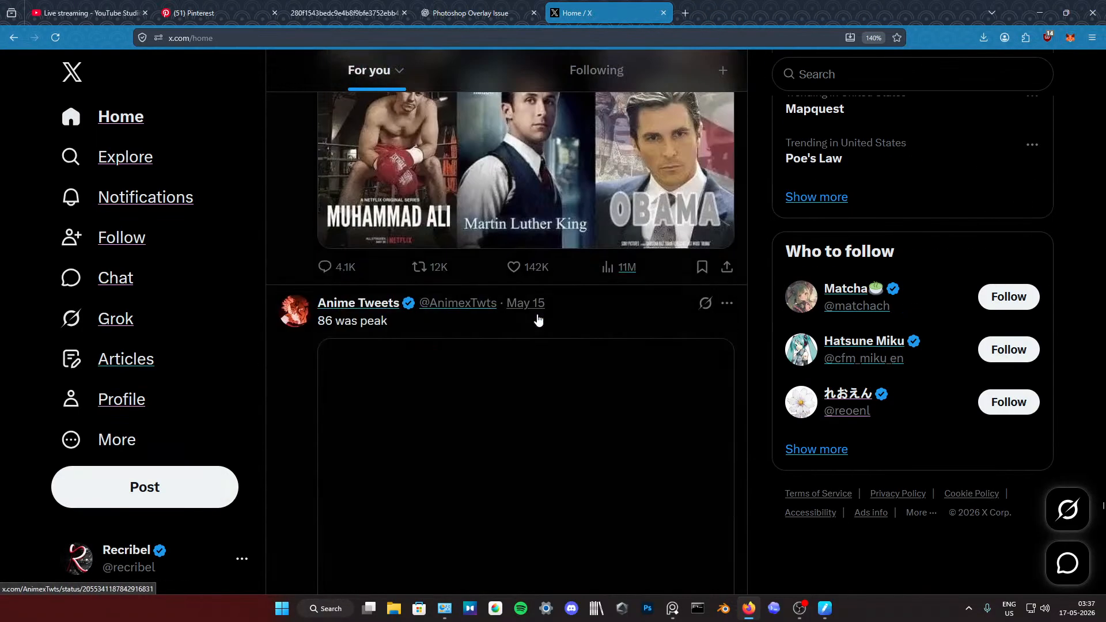
pyautogui.scroll(-20, 538, 321)
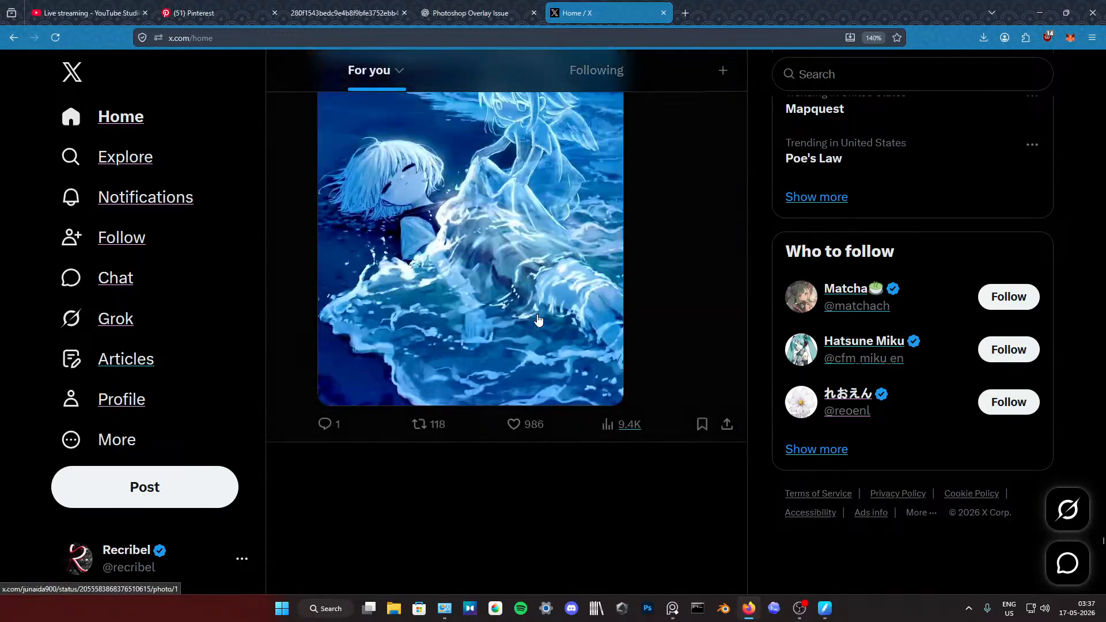
pyautogui.scroll(-10, 537, 320)
pyautogui.press('/')
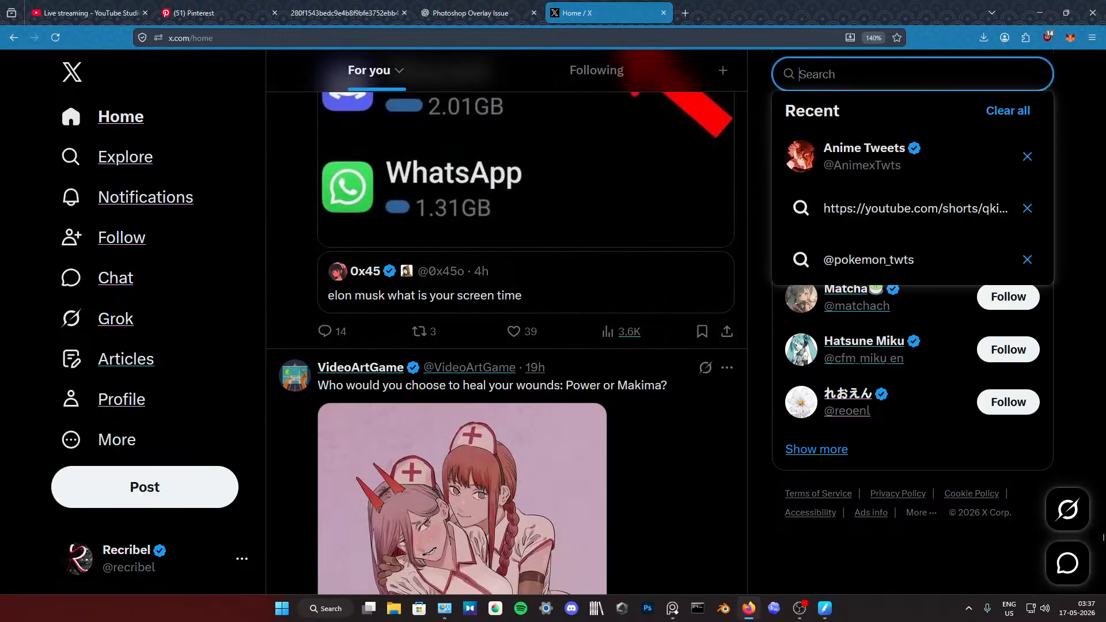
pyautogui.write('cat')
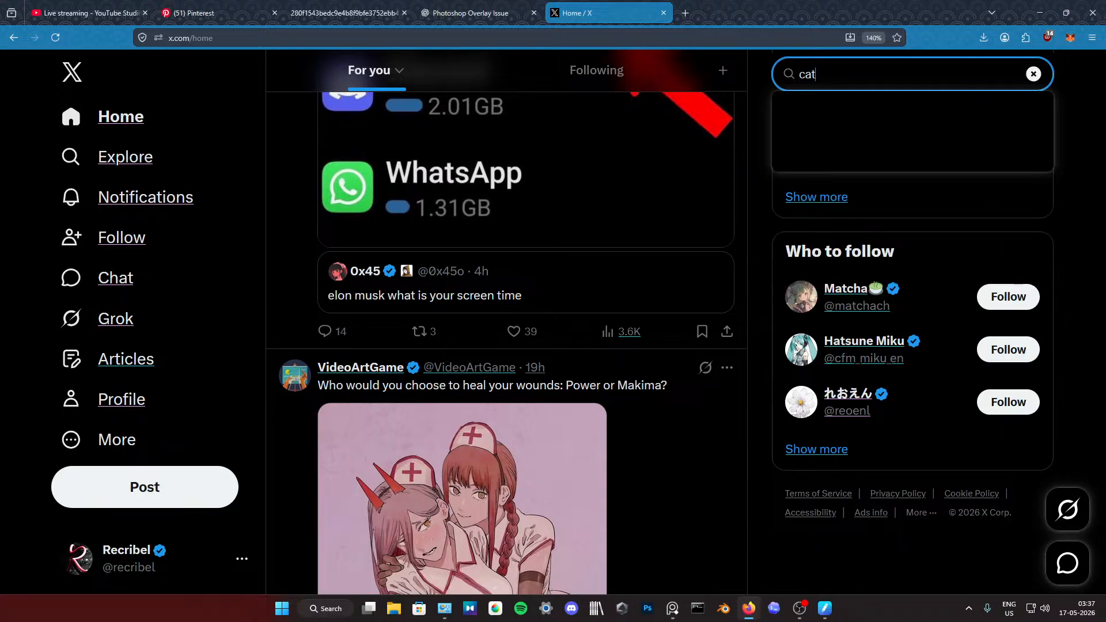
pyautogui.press('Return')
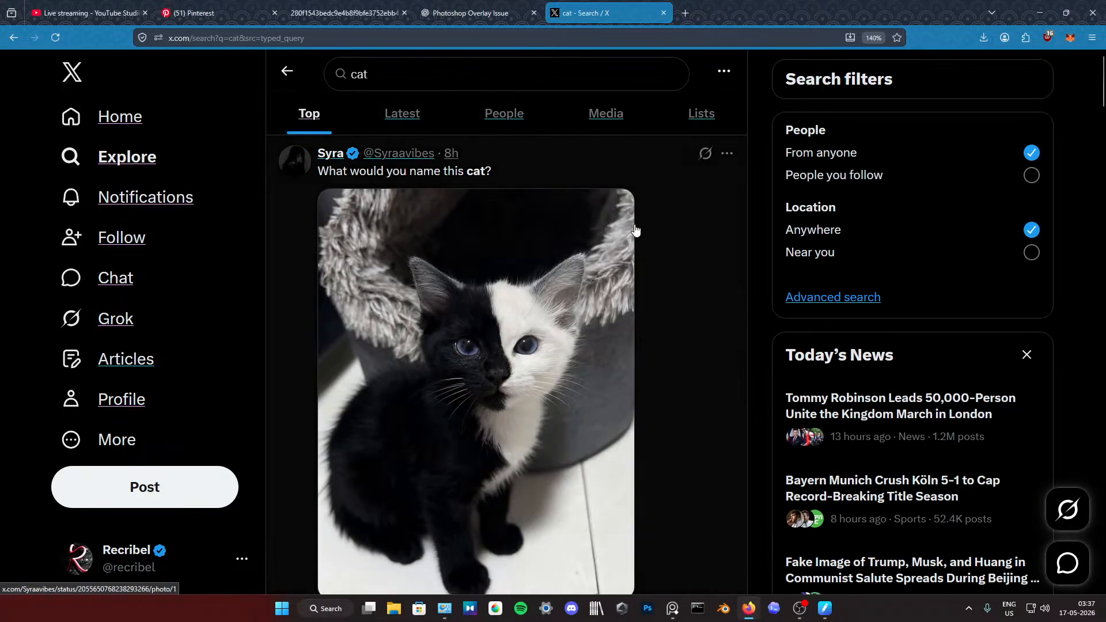
# Step: Start a reply to the black-and-white kitten post that asks what to name the cat
pyautogui.scroll(-3, 635, 231)
pyautogui.scroll(3, 635, 230)
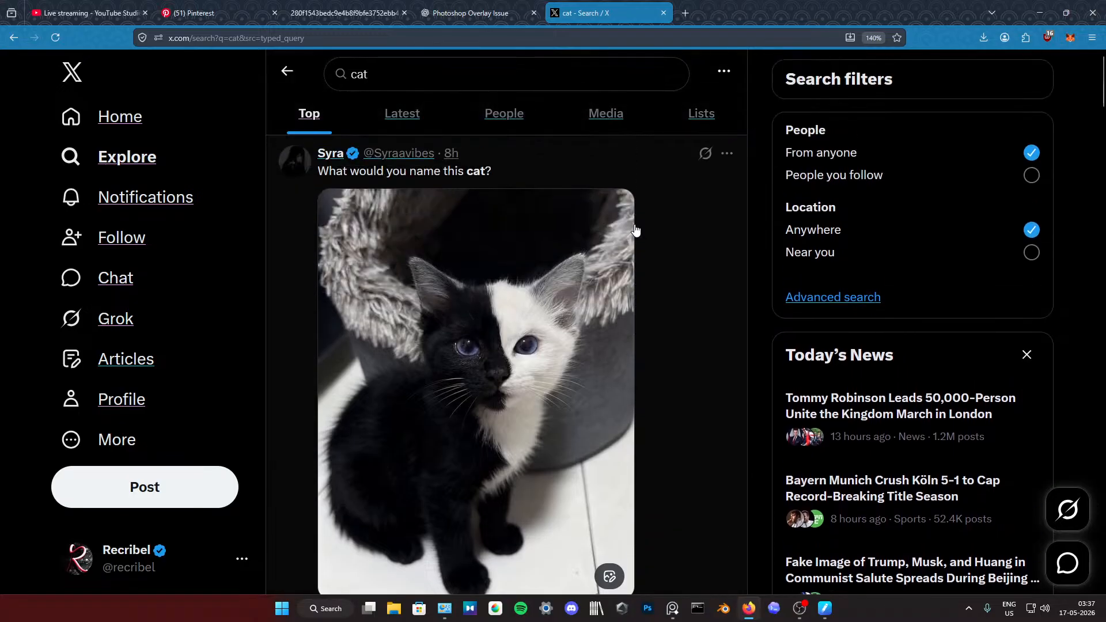
pyautogui.scroll(-5, 636, 230)
pyautogui.scroll(4, 635, 230)
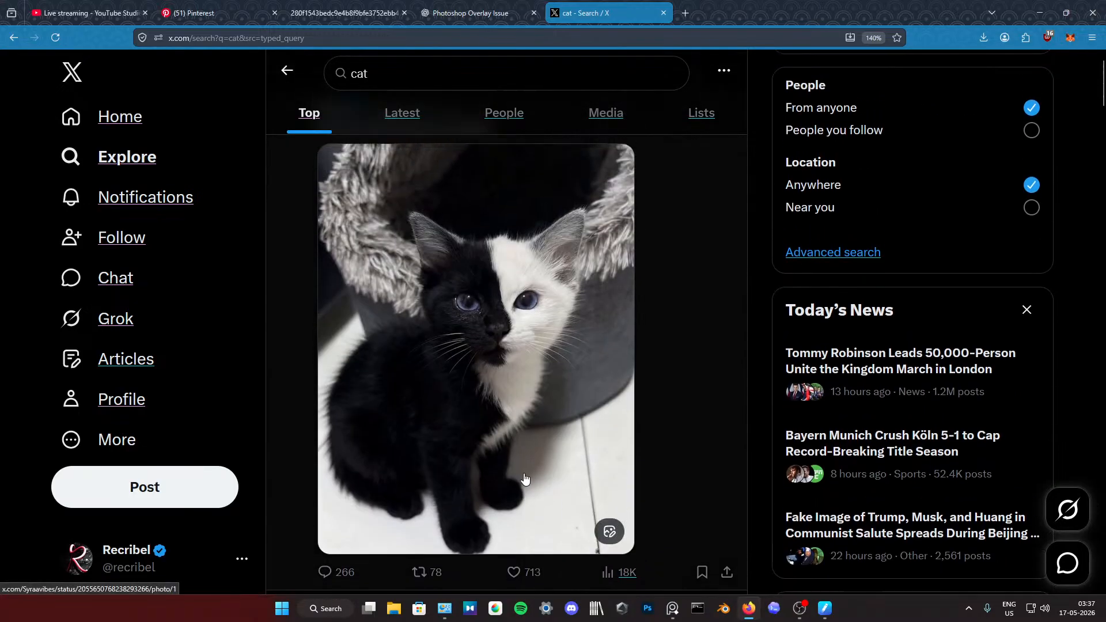
pyautogui.scroll(2, 526, 478)
pyautogui.scroll(-3, 518, 484)
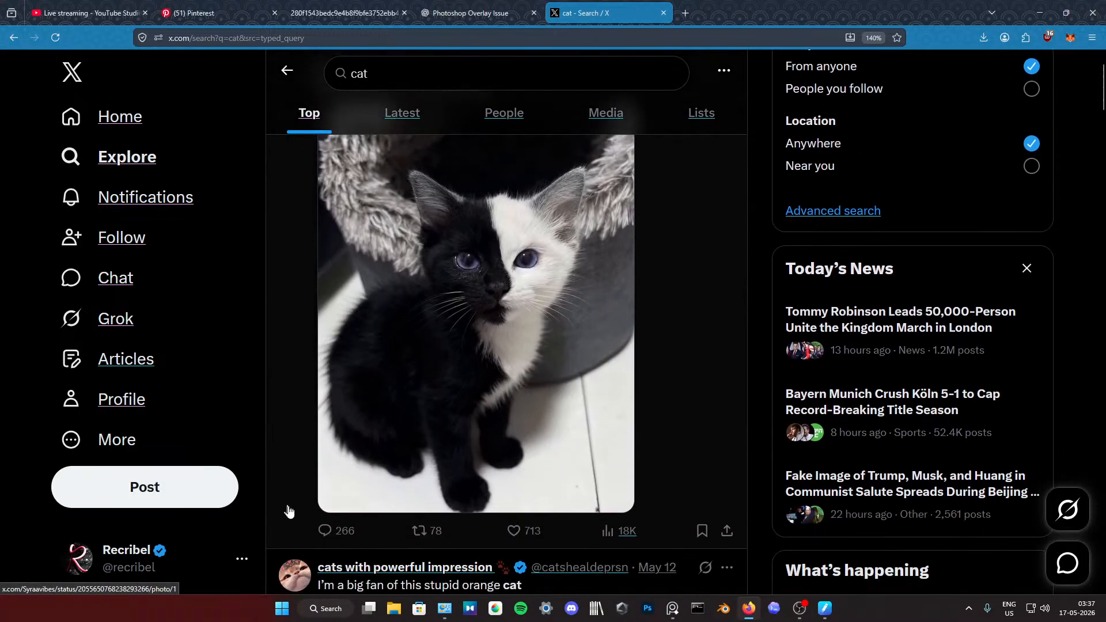
pyautogui.click(346, 531)
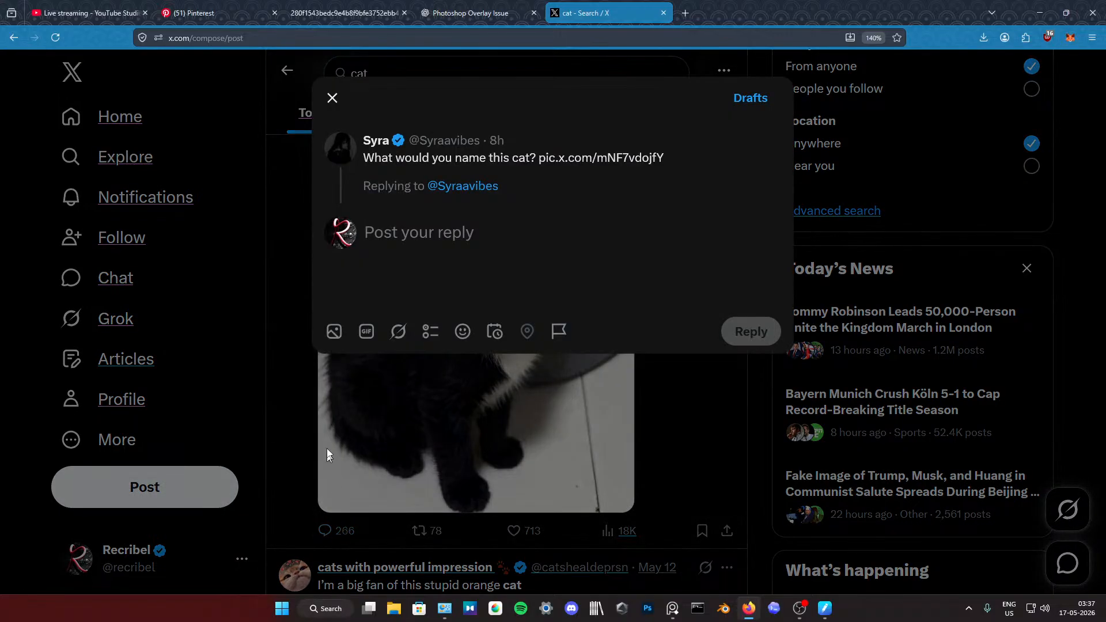
# Step: Look through the Export, x replies and Recribel folders for the kitten painting to attach to the reply
pyautogui.click(334, 331)
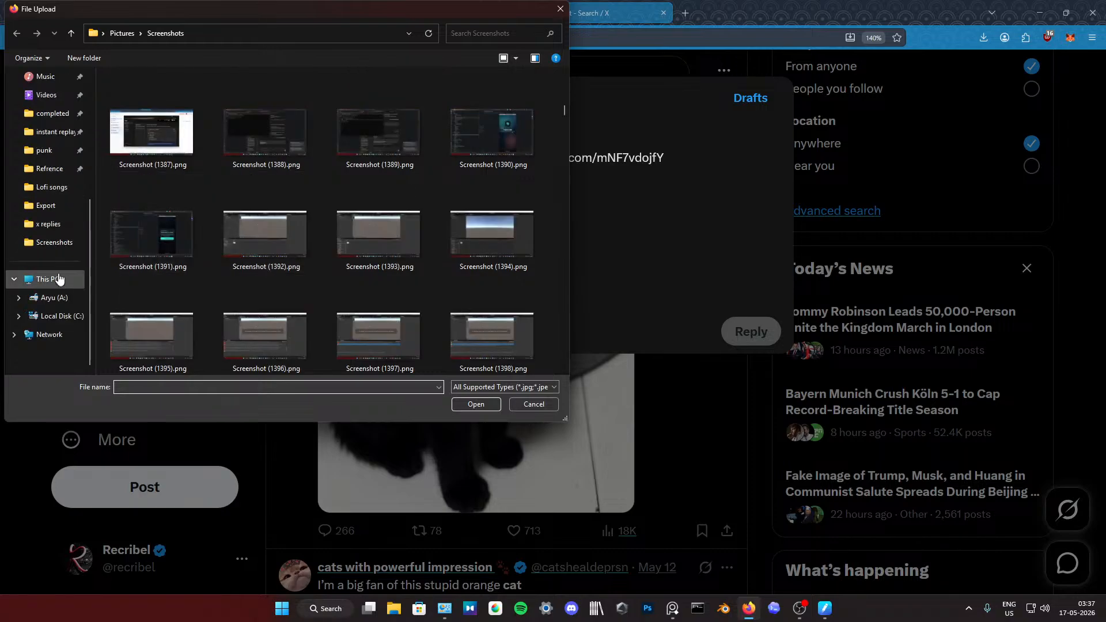
pyautogui.click(50, 207)
pyautogui.scroll(-1, 272, 244)
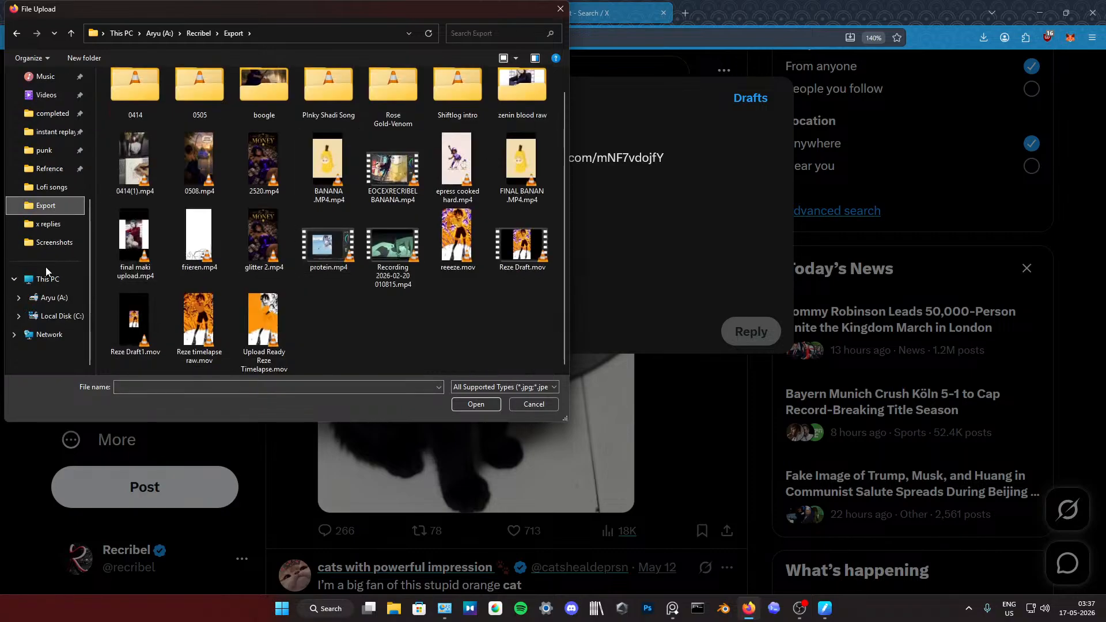
pyautogui.scroll(4, 46, 267)
pyautogui.scroll(-4, 56, 326)
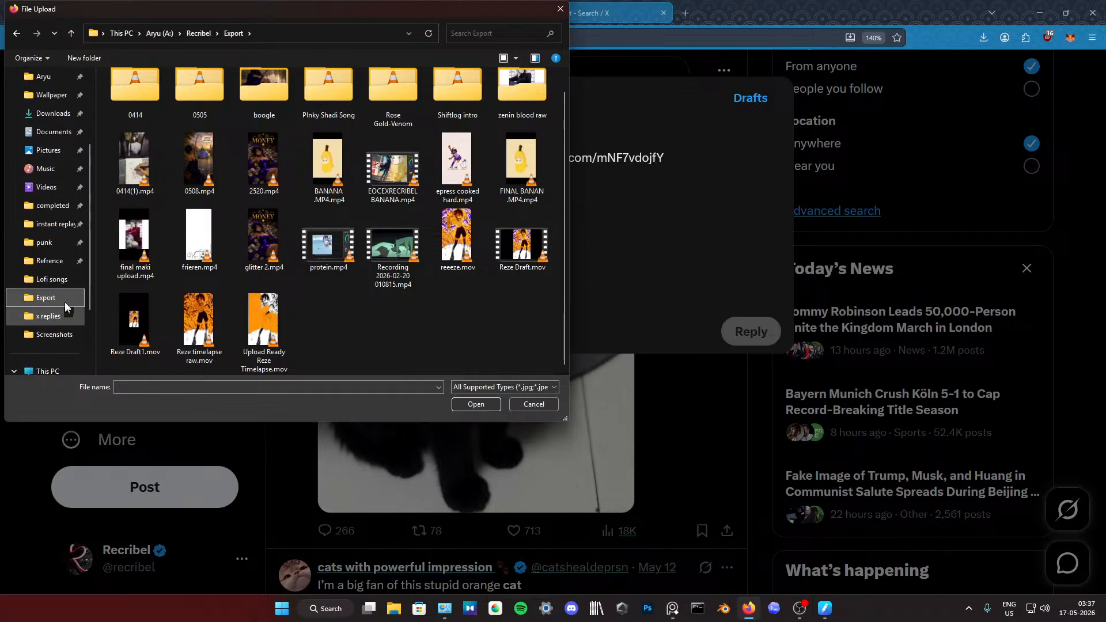
pyautogui.click(50, 315)
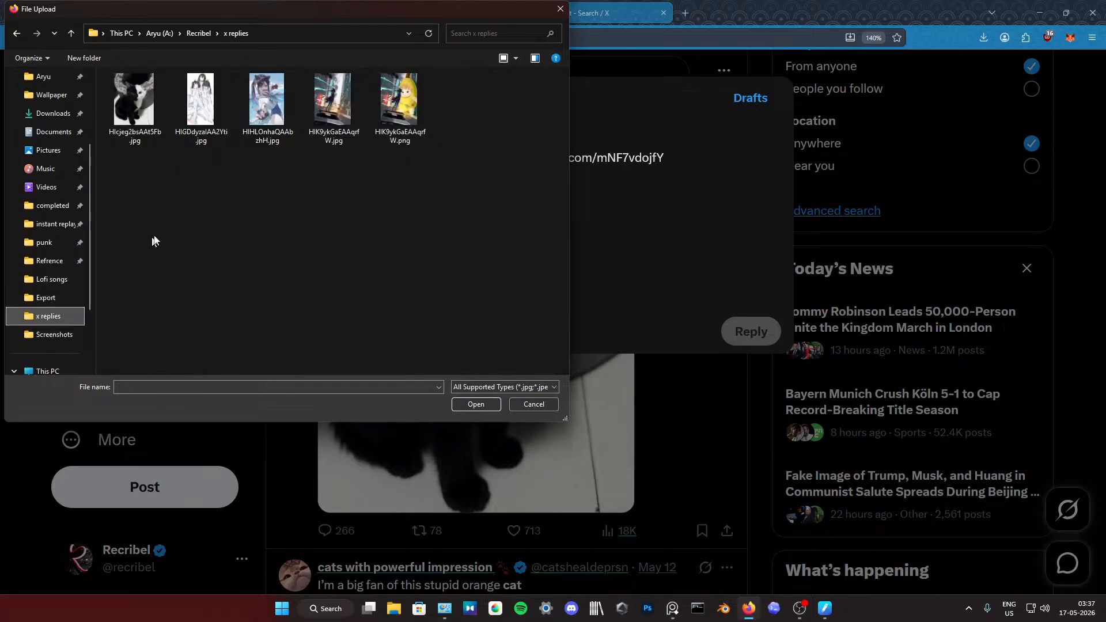
pyautogui.hotkey('alt', 'Left')
pyautogui.click(316, 161)
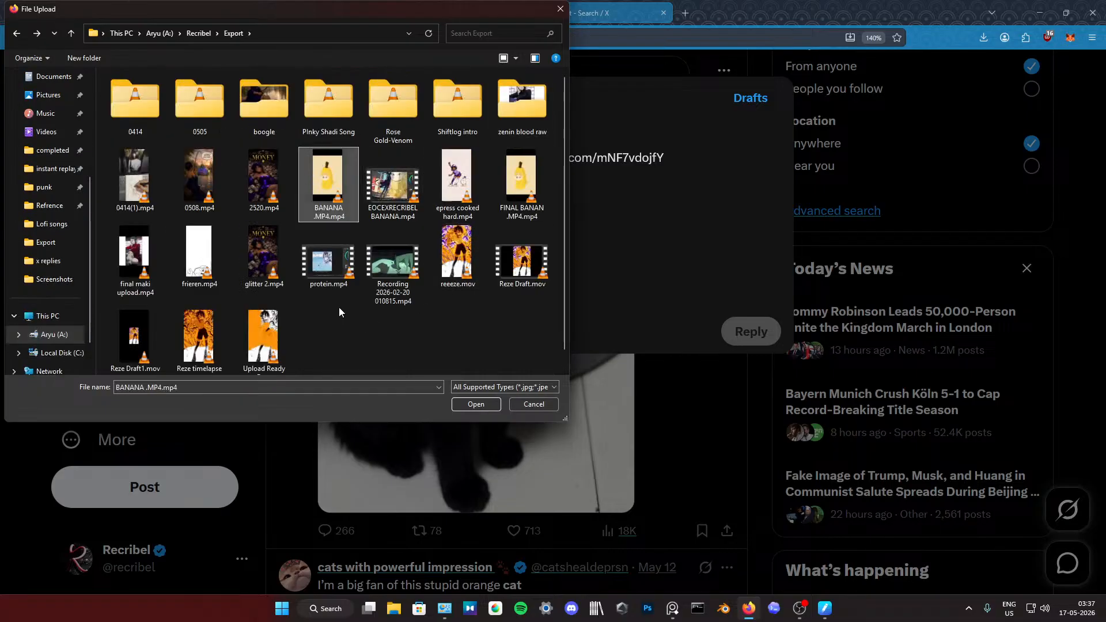
pyautogui.hotkey('alt', 'Right')
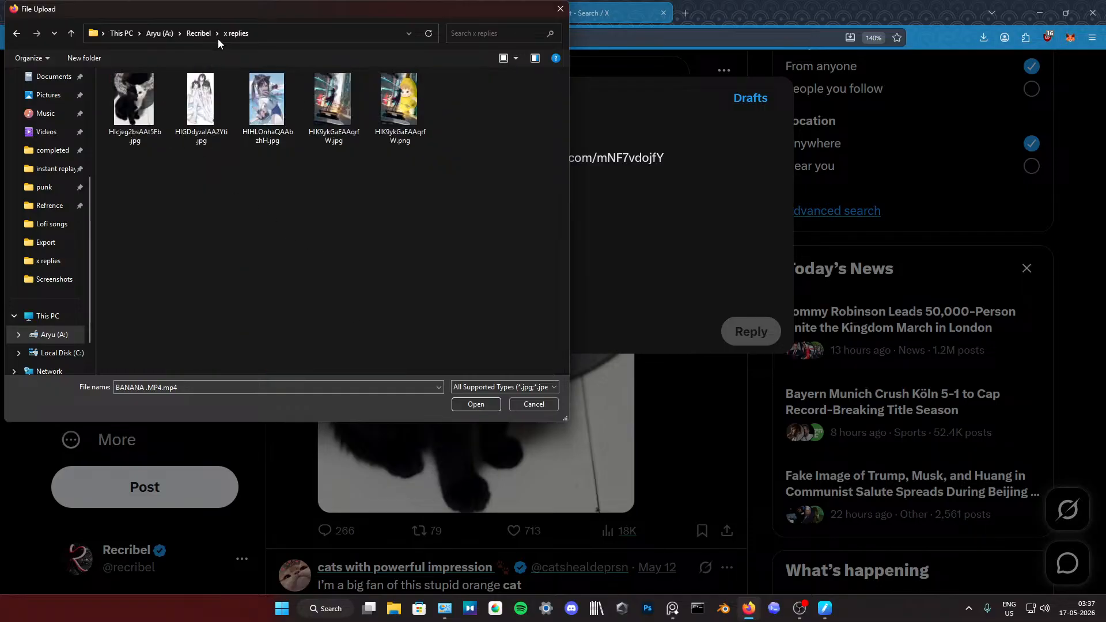
pyautogui.click(200, 33)
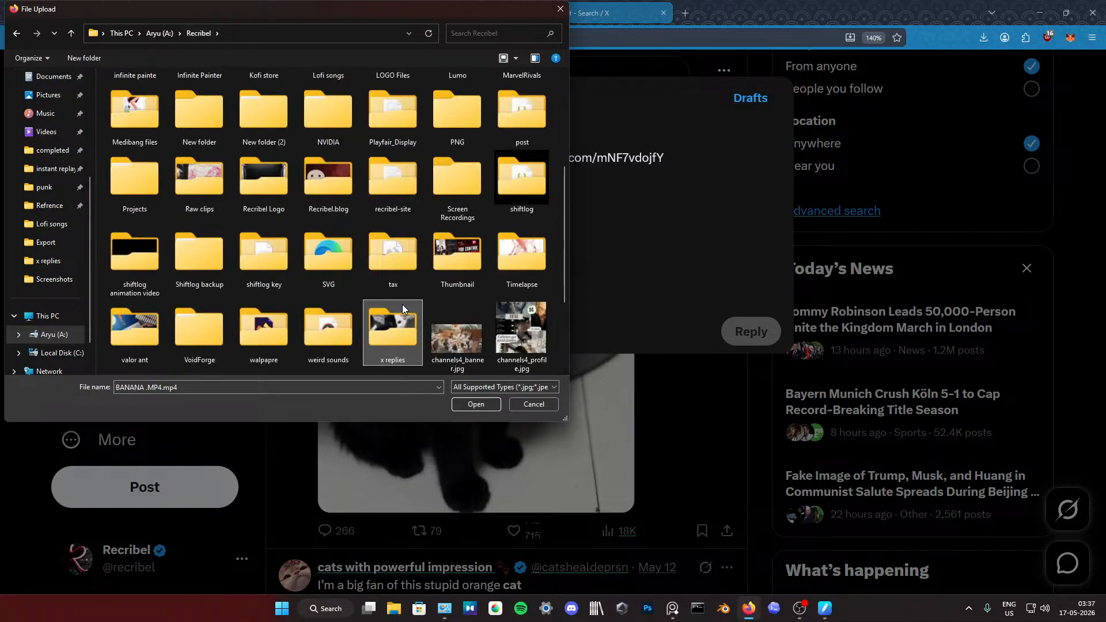
pyautogui.doubleClick(403, 315)
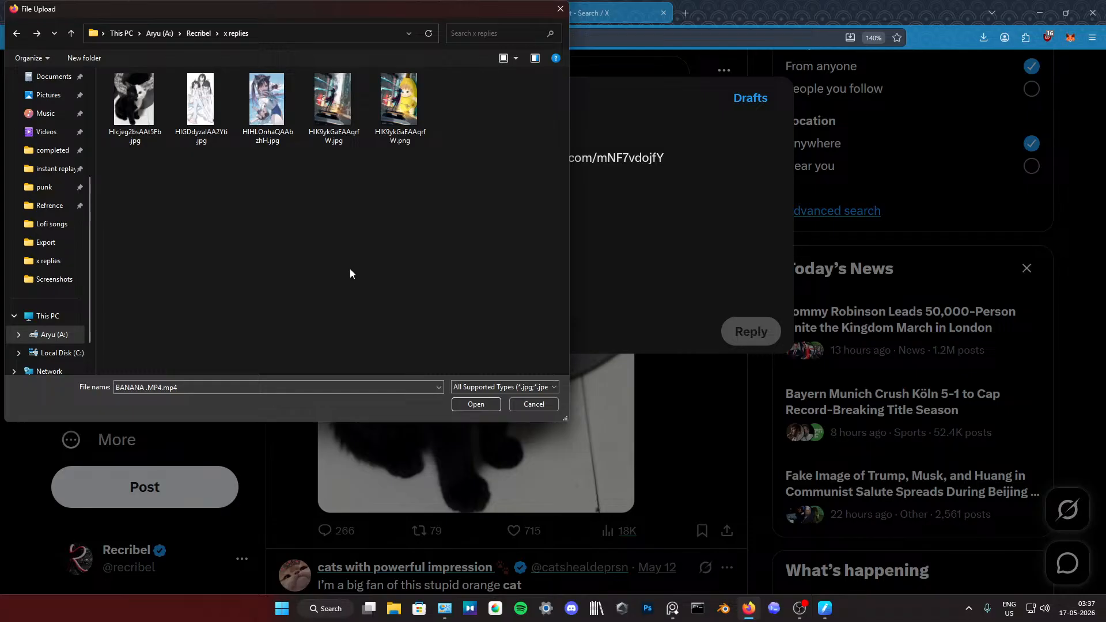
pyautogui.hotkey('alt', 'Left')
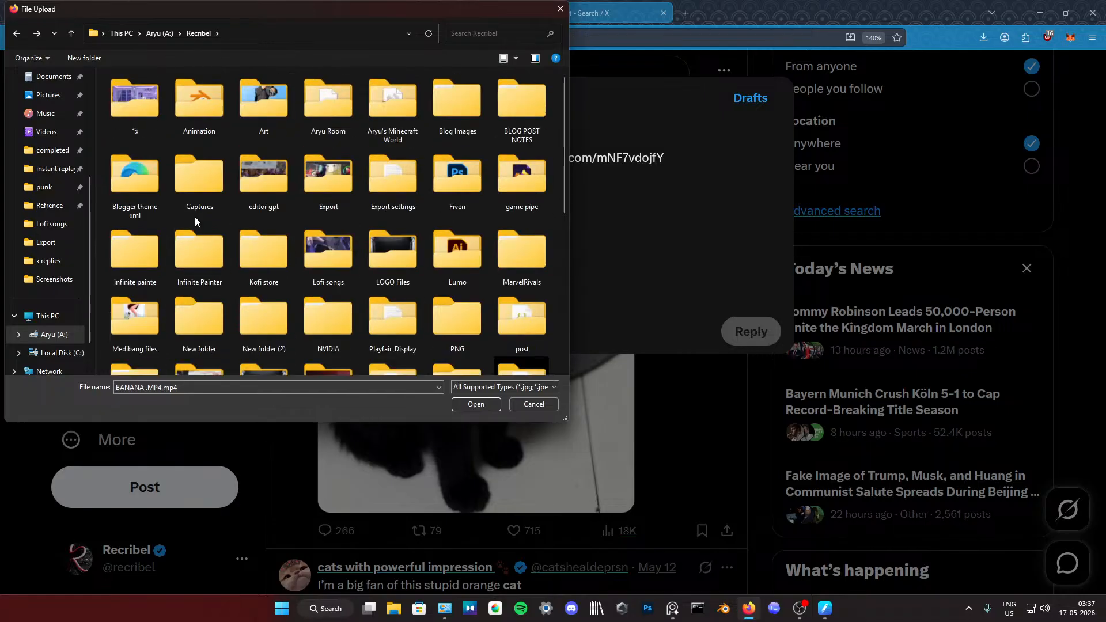
# Step: Try searching the Recribel folder for kitty, and close the file picker without attaching anything
pyautogui.click(509, 33)
pyautogui.write('ki')
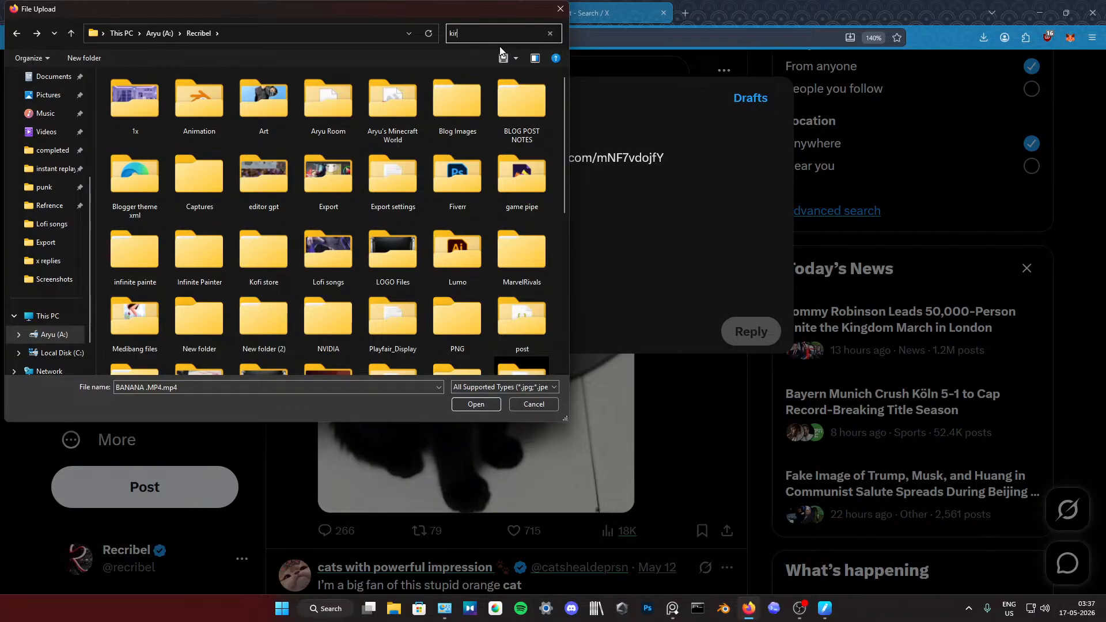
pyautogui.write('tty')
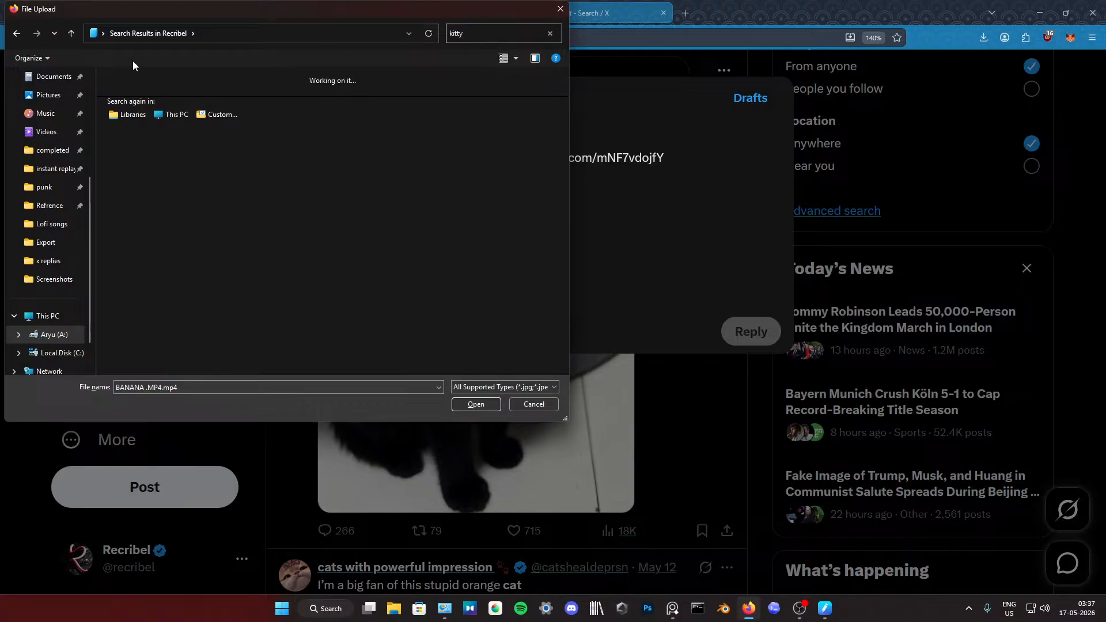
pyautogui.press('Escape')
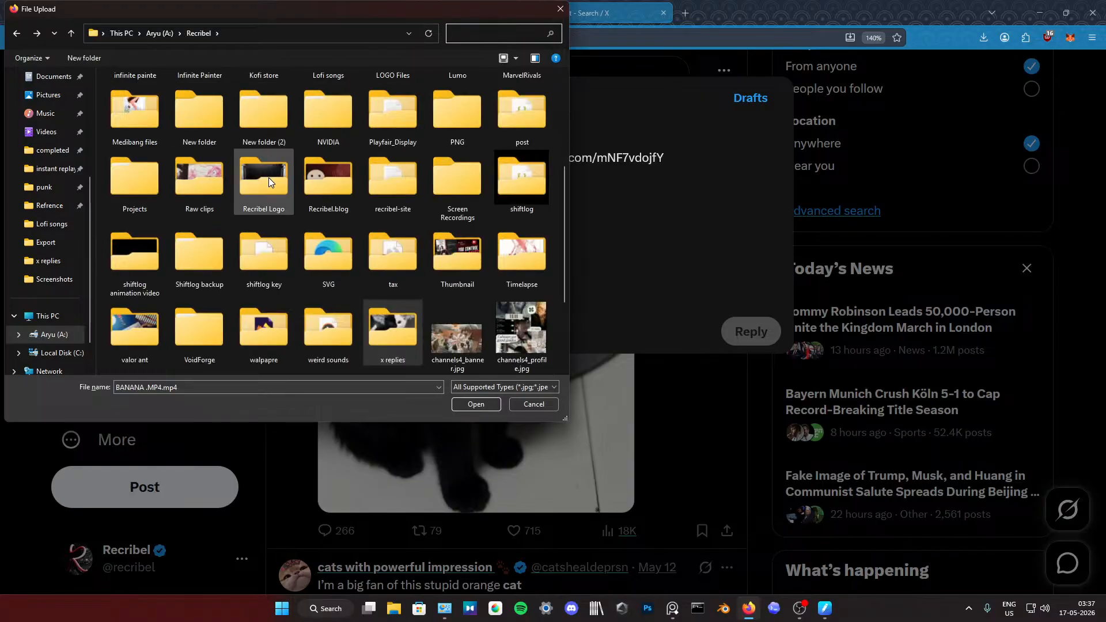
pyautogui.click(560, 9)
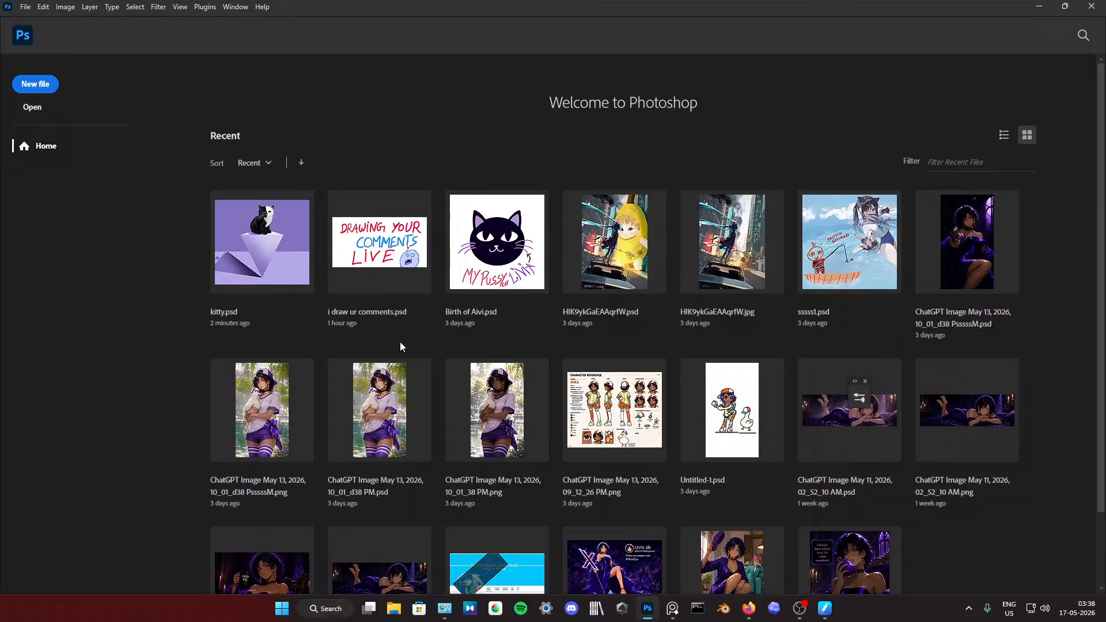
# Step: Open kitty.psd in Photoshop and check which folder its PNG export goes to, without exporting again
pyautogui.click(287, 258)
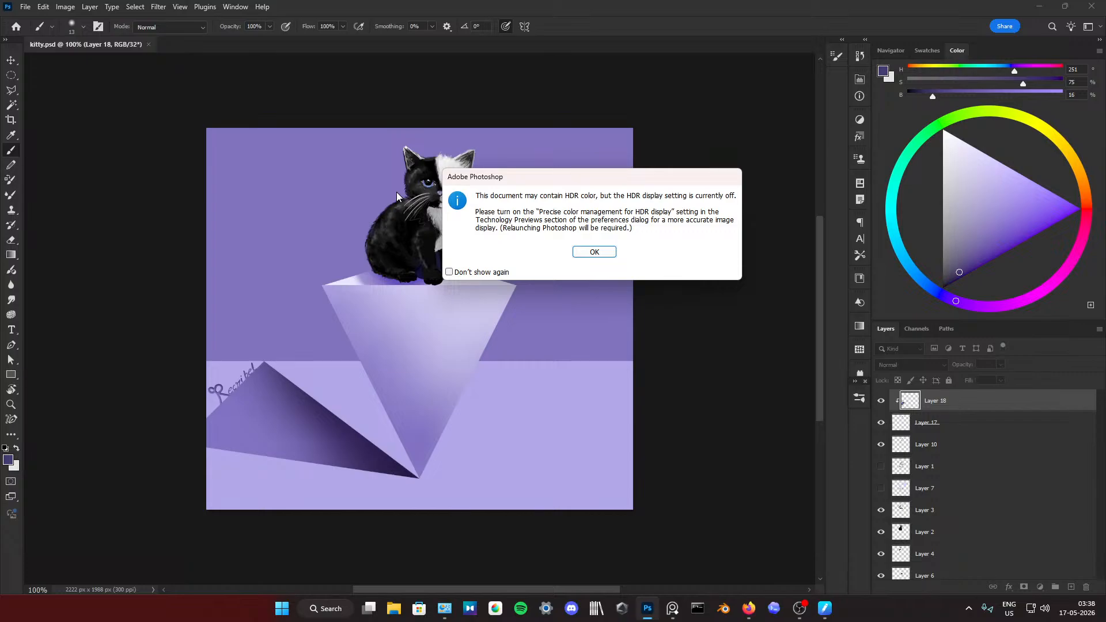
pyautogui.click(593, 252)
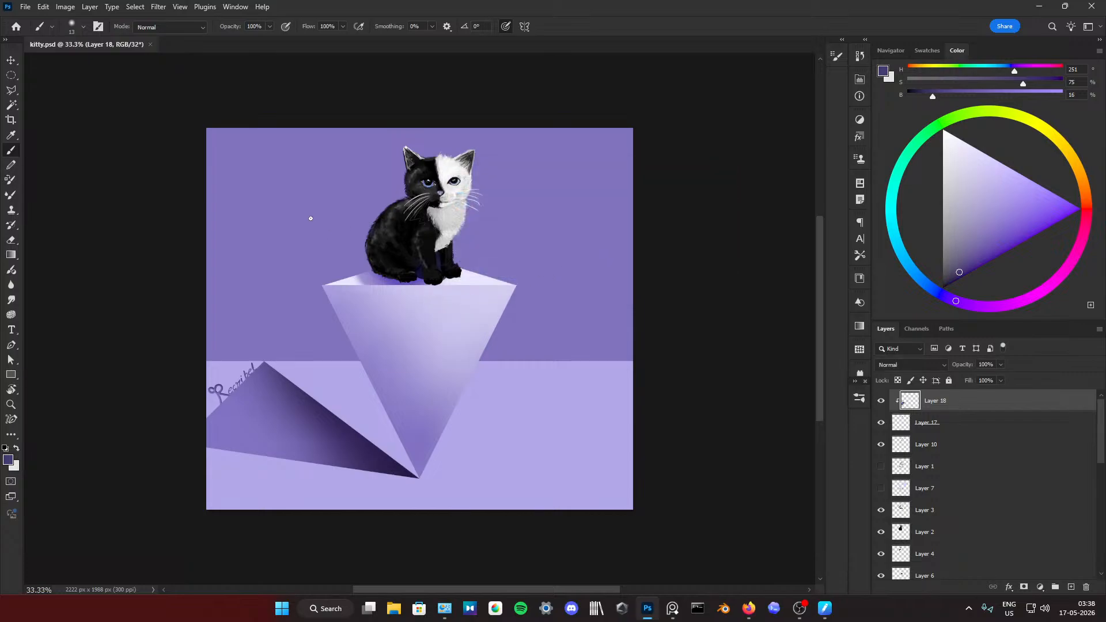
pyautogui.click(26, 7)
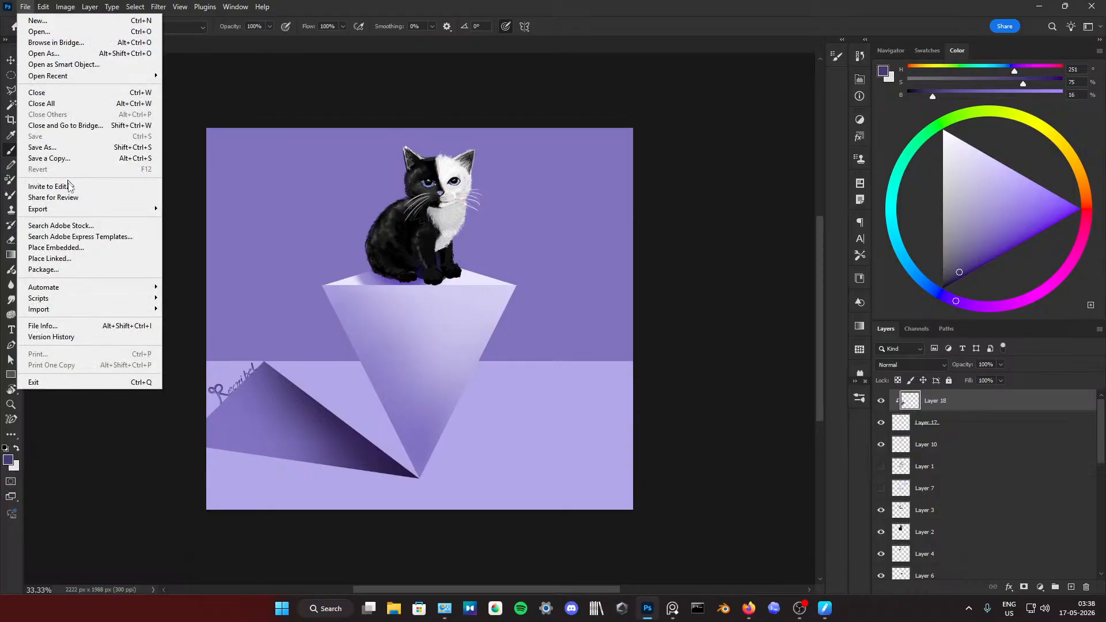
pyautogui.moveTo(127, 216)
pyautogui.click(202, 208)
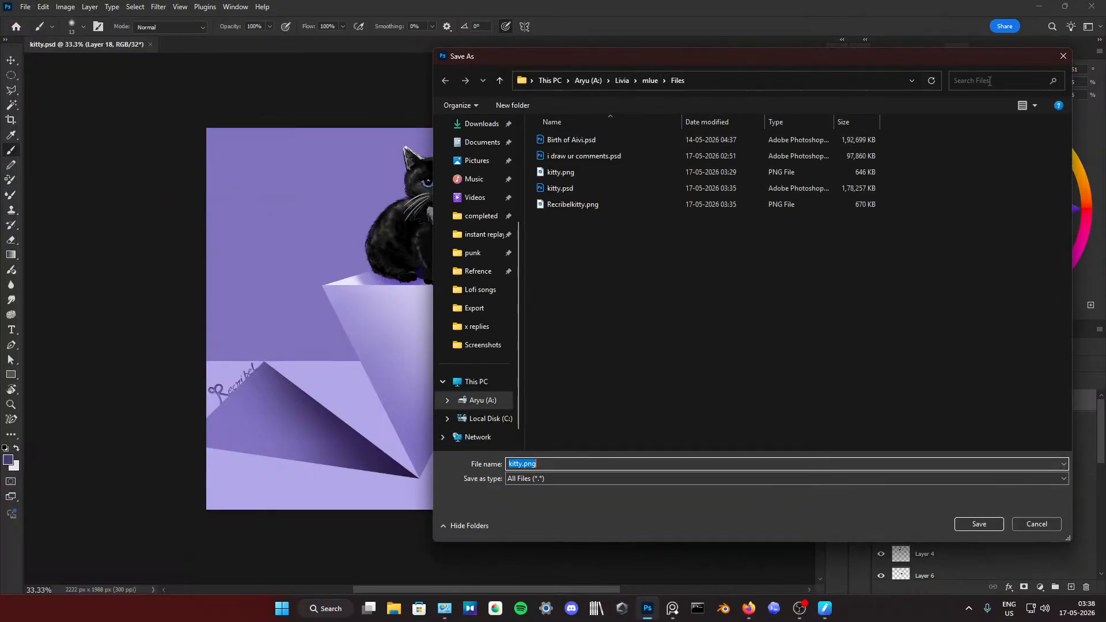
pyautogui.click(1062, 57)
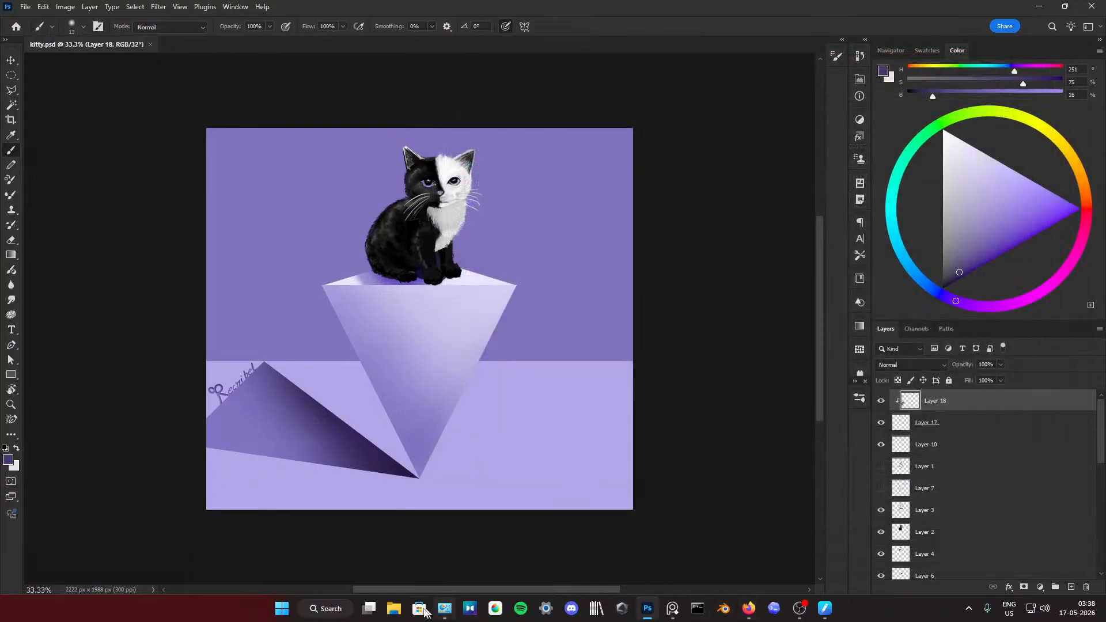
pyautogui.moveTo(683, 619)
# Step: Switch back to Firefox and write Velve as the reply to the kitten post
pyautogui.click(748, 608)
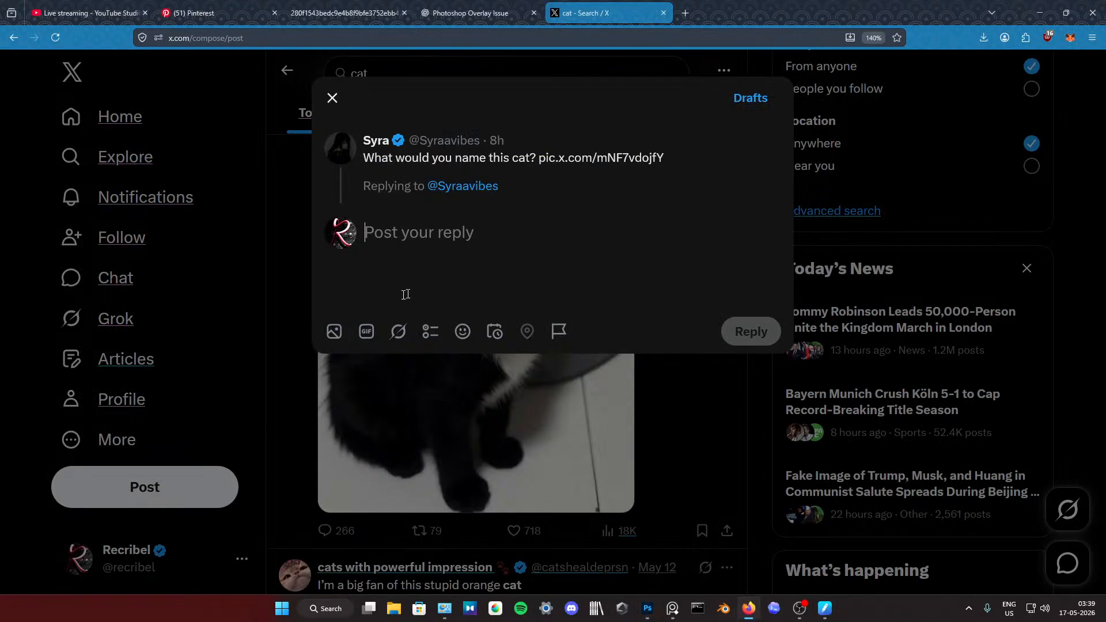
pyautogui.write('Bi')
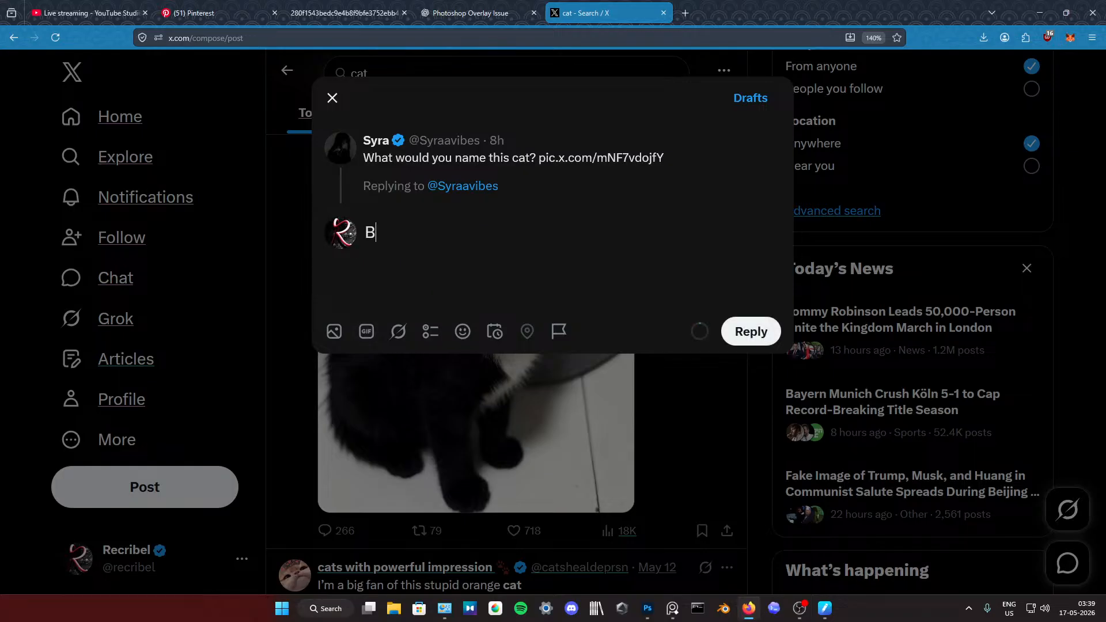
pyautogui.press('BackSpace')
pyautogui.press('BackSpace')
pyautogui.write('Velve')
# Step: Open the reply's media file picker and go to the Aryu (A:) drive
pyautogui.click(334, 331)
pyautogui.scroll(-3, 88, 219)
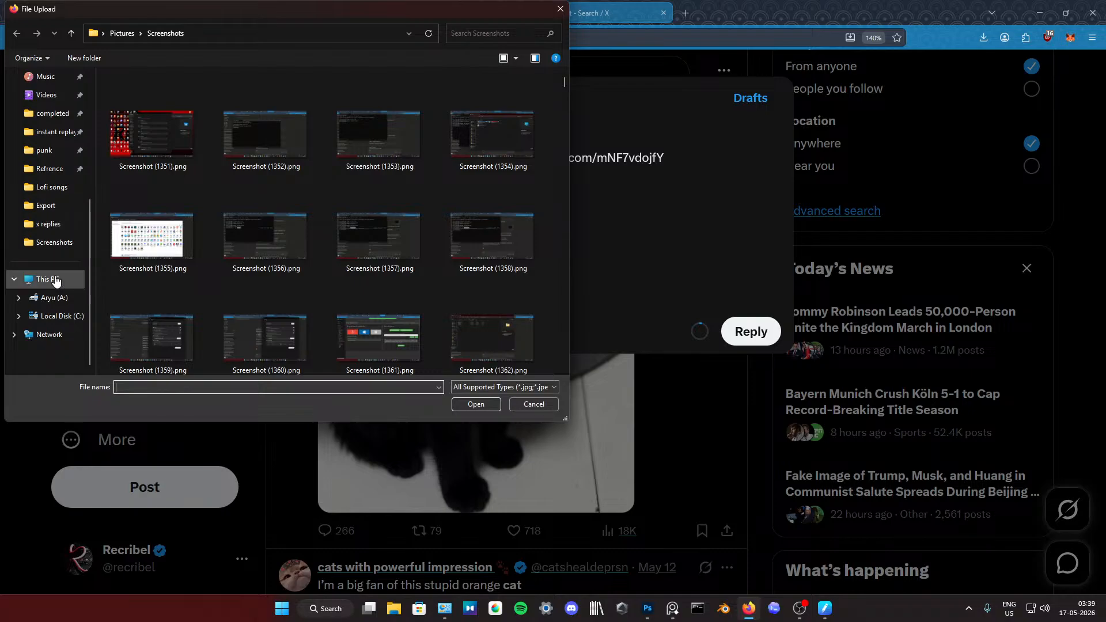
pyautogui.scroll(2, 61, 259)
pyautogui.scroll(3, 58, 265)
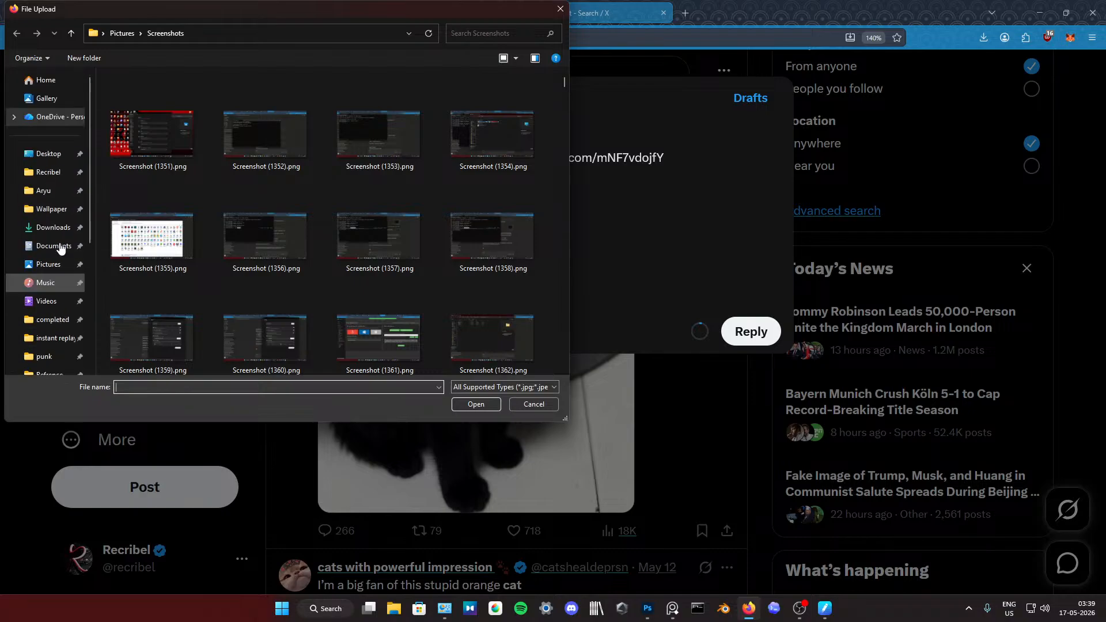
pyautogui.click(49, 173)
pyautogui.click(159, 33)
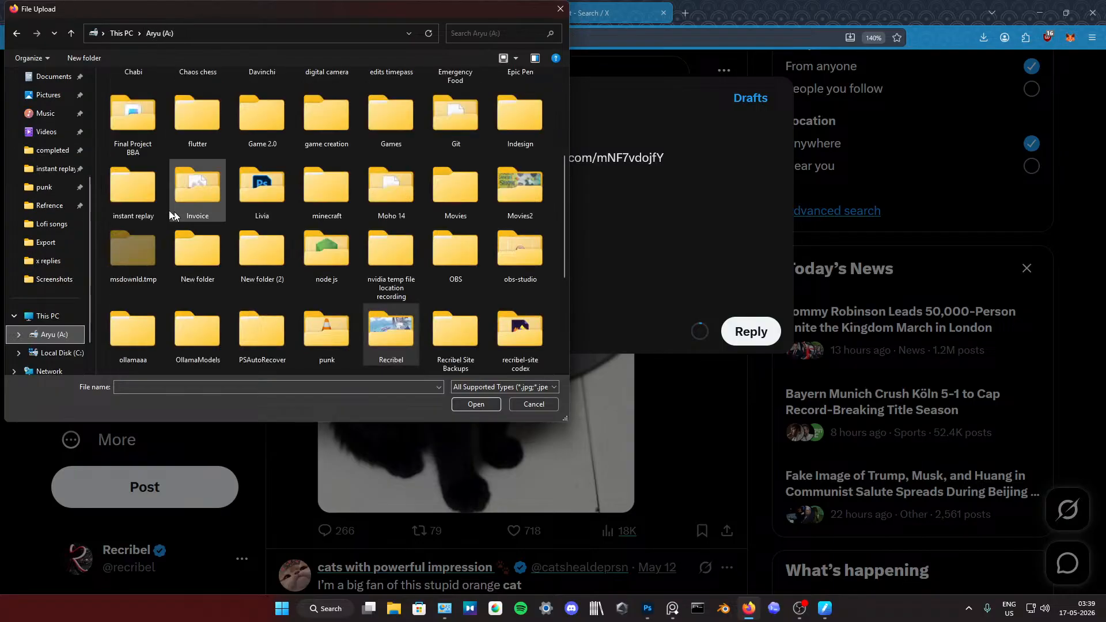
# Step: Look through the folders of the Aryu (A:) drive and the Recribel folder for the exported kitten painting
pyautogui.scroll(-5, 213, 219)
pyautogui.scroll(10, 527, 244)
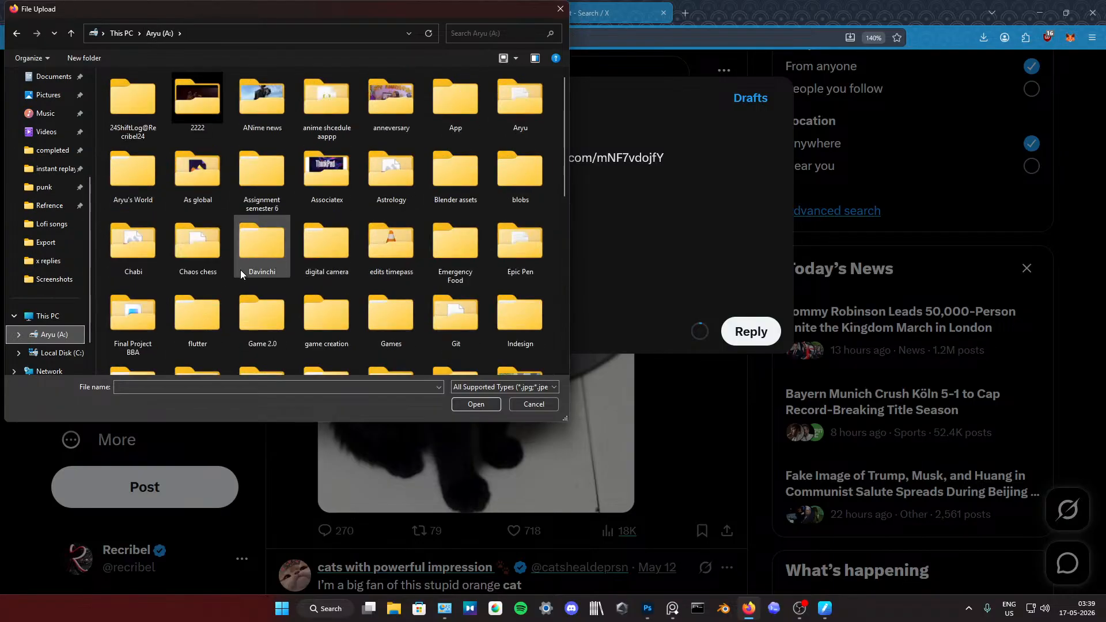
pyautogui.scroll(-3, 244, 272)
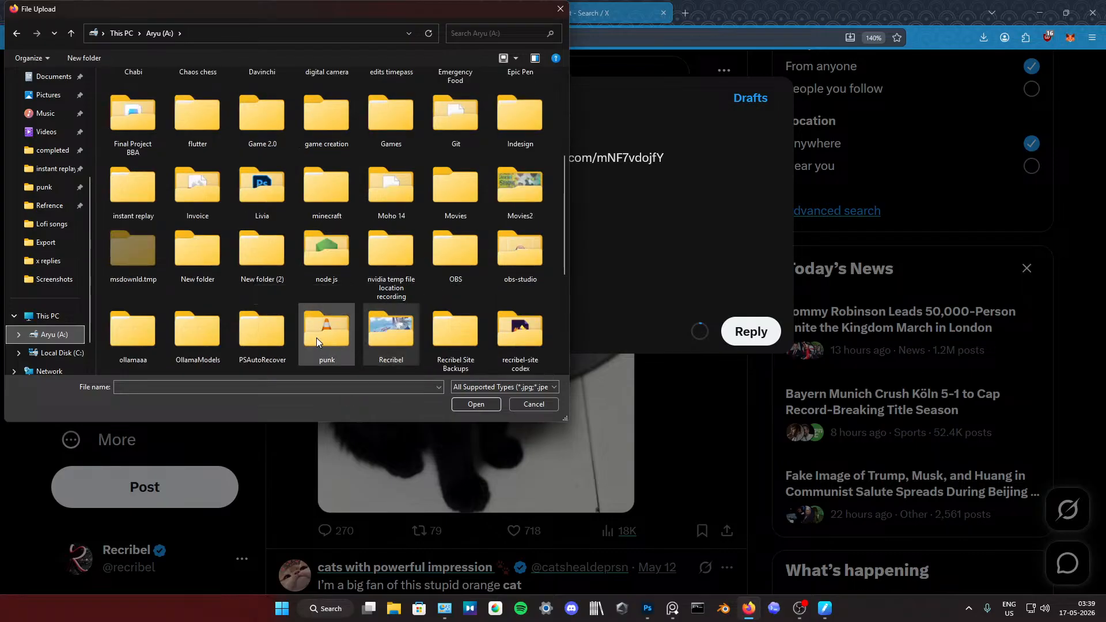
pyautogui.scroll(-3, 454, 283)
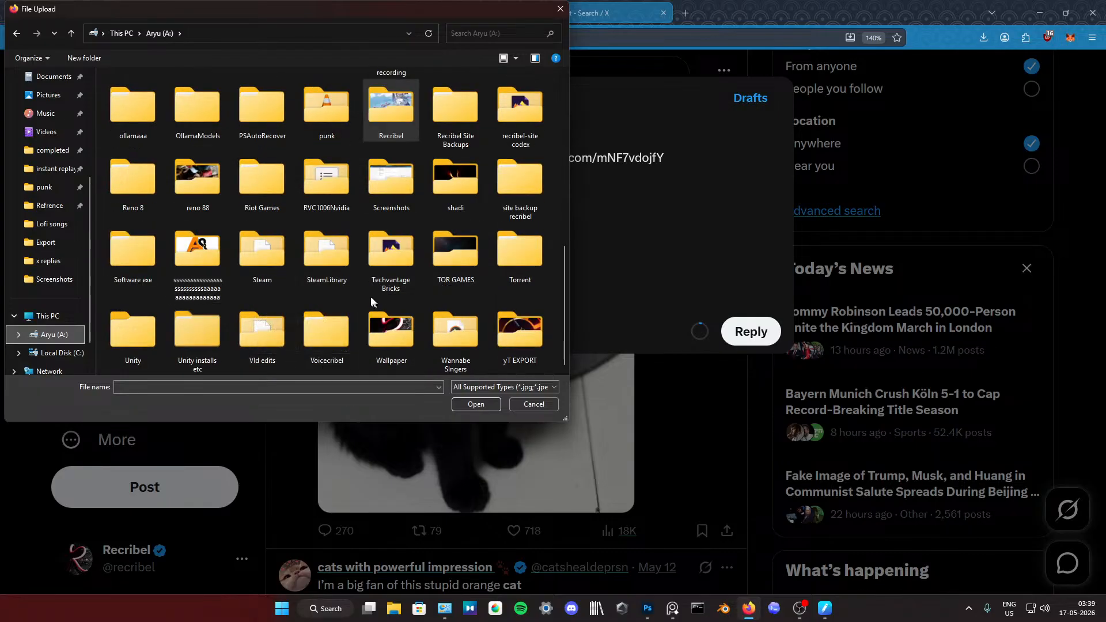
pyautogui.scroll(6, 371, 296)
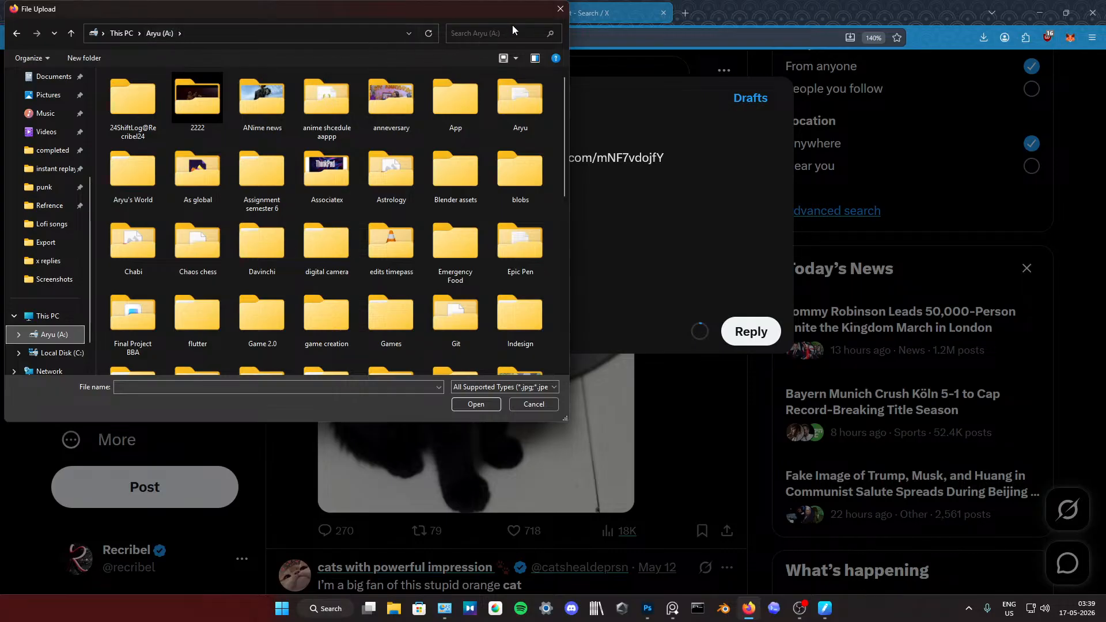
pyautogui.scroll(3, 51, 128)
pyautogui.click(49, 172)
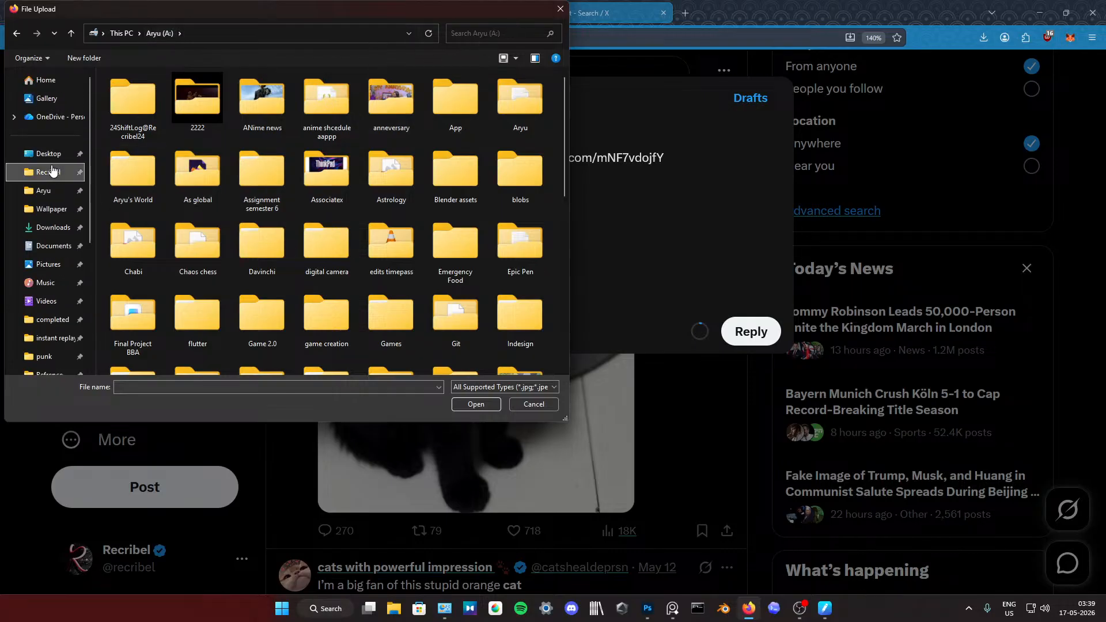
pyautogui.scroll(-5, 334, 157)
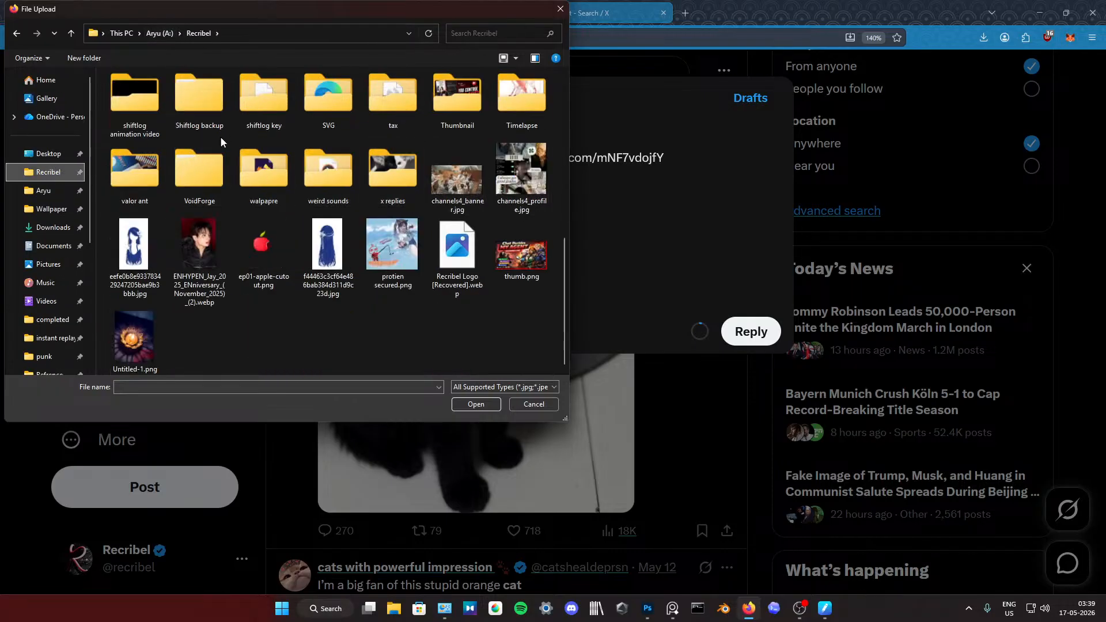
pyautogui.scroll(2, 305, 135)
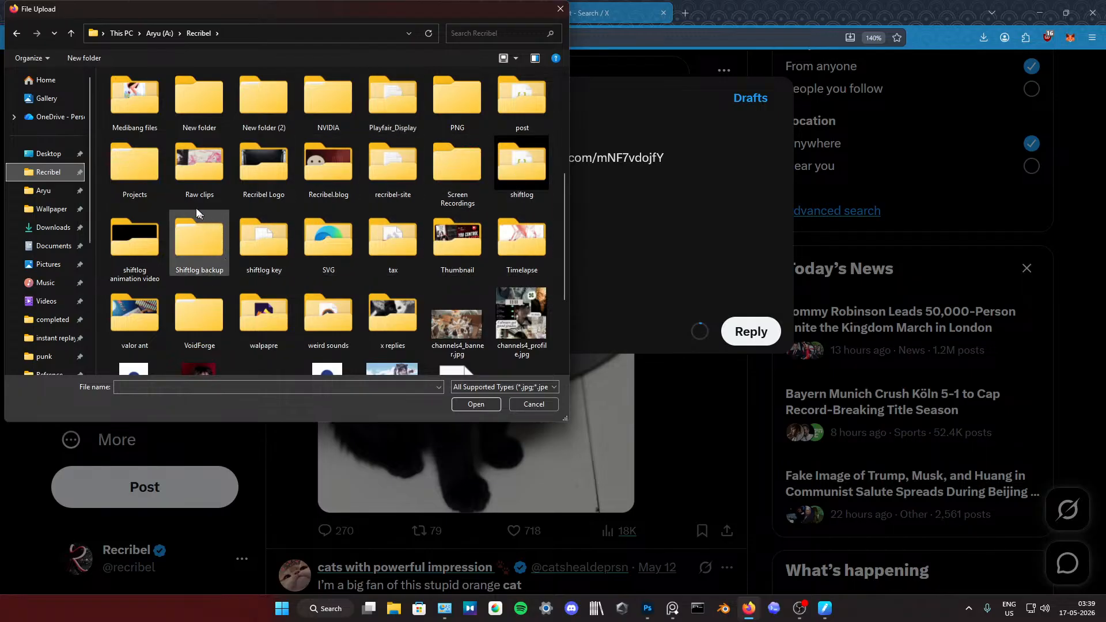
pyautogui.scroll(3, 441, 188)
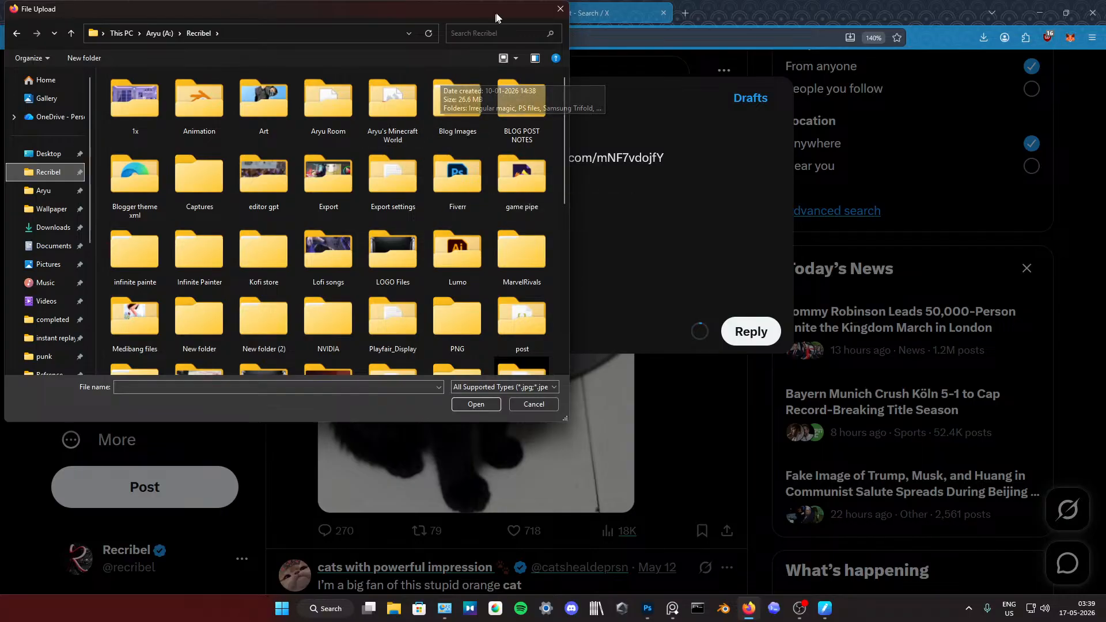
# Step: Search the Recribel folder for livia
pyautogui.click(493, 35)
pyautogui.write('liv')
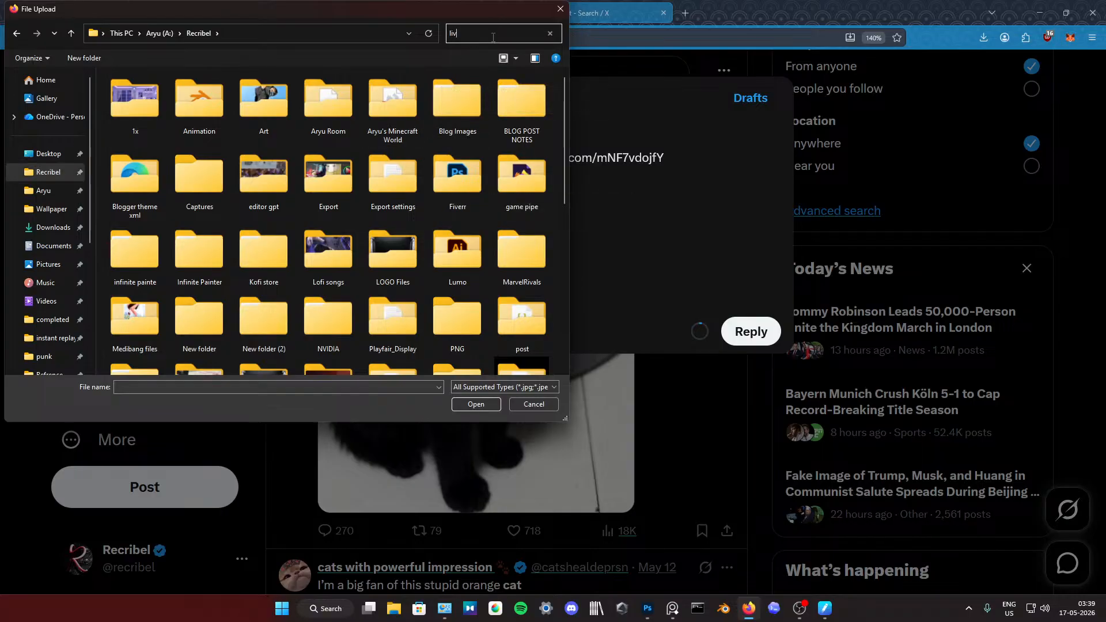
pyautogui.write('ia')
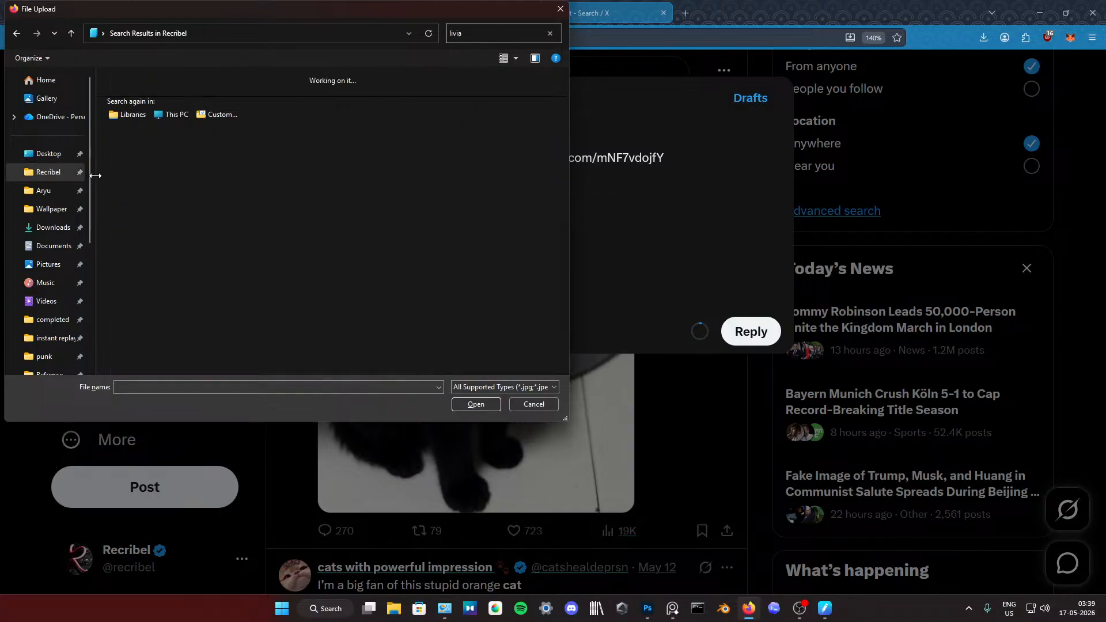
pyautogui.scroll(-3, 34, 196)
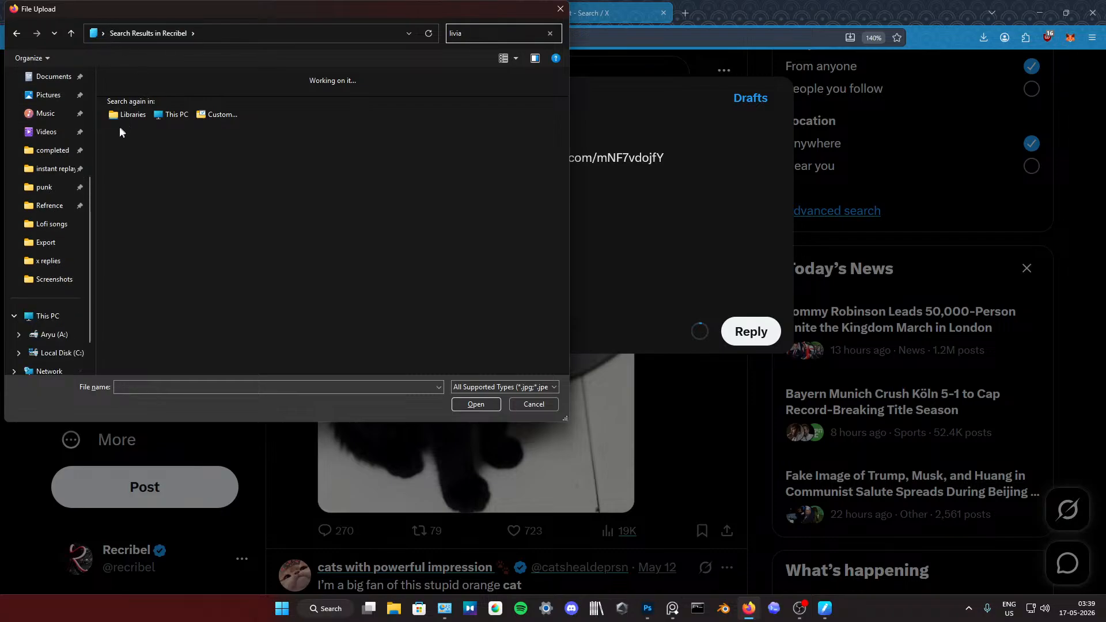
pyautogui.scroll(2, 53, 137)
pyautogui.scroll(-3, 56, 247)
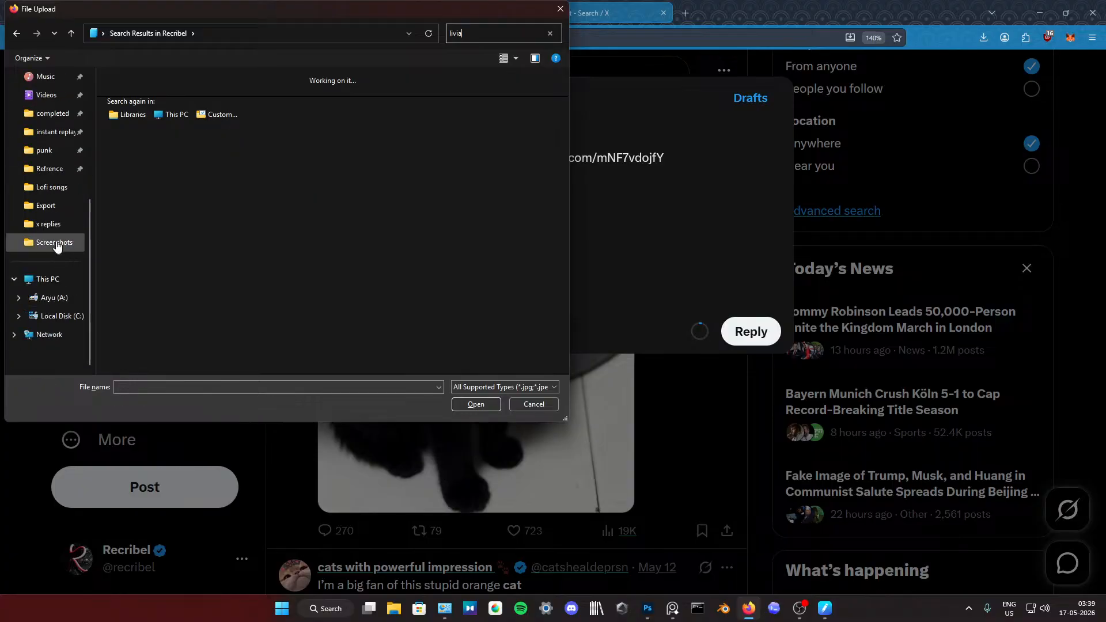
# Step: Return to the Aryu (A:) drive and examine its folder list for the one holding the kitten painting
pyautogui.click(47, 278)
pyautogui.doubleClick(222, 103)
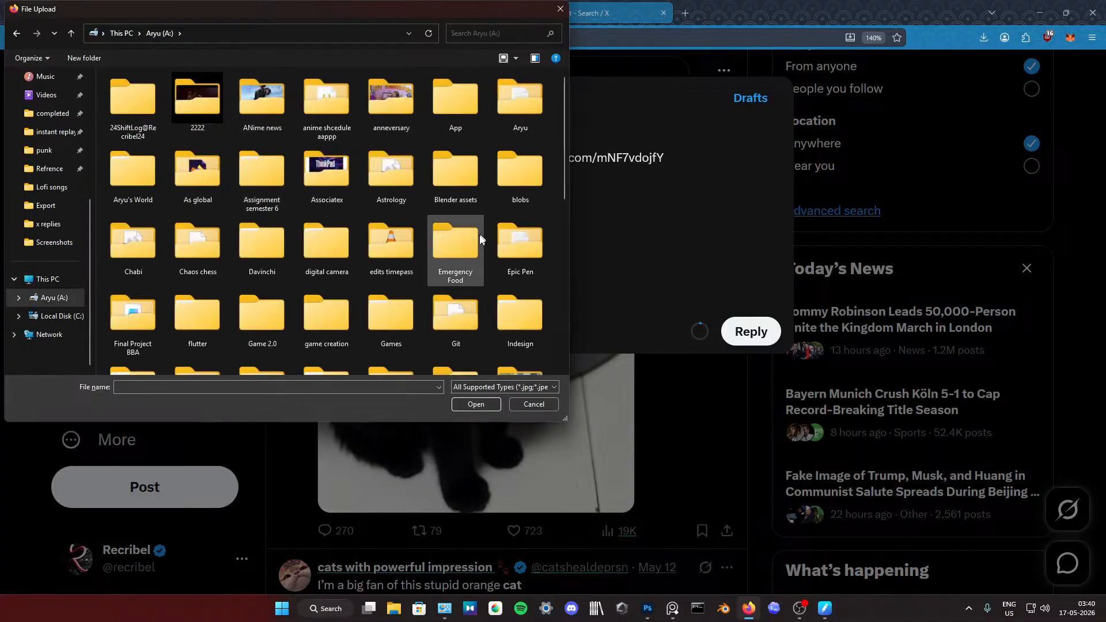
pyautogui.scroll(-3, 311, 294)
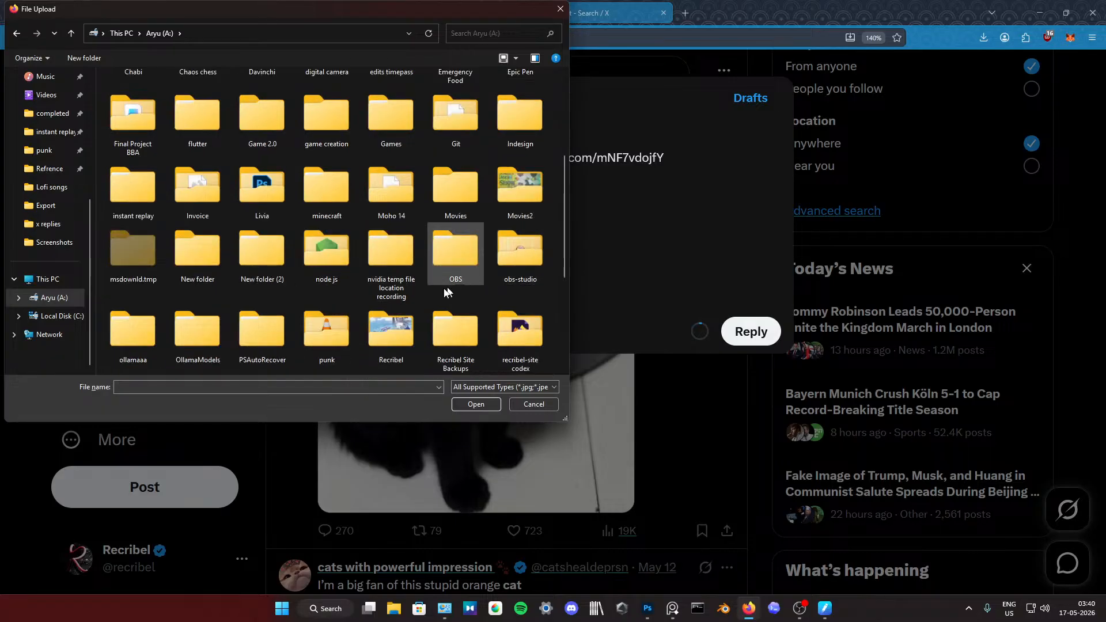
pyautogui.scroll(-3, 208, 311)
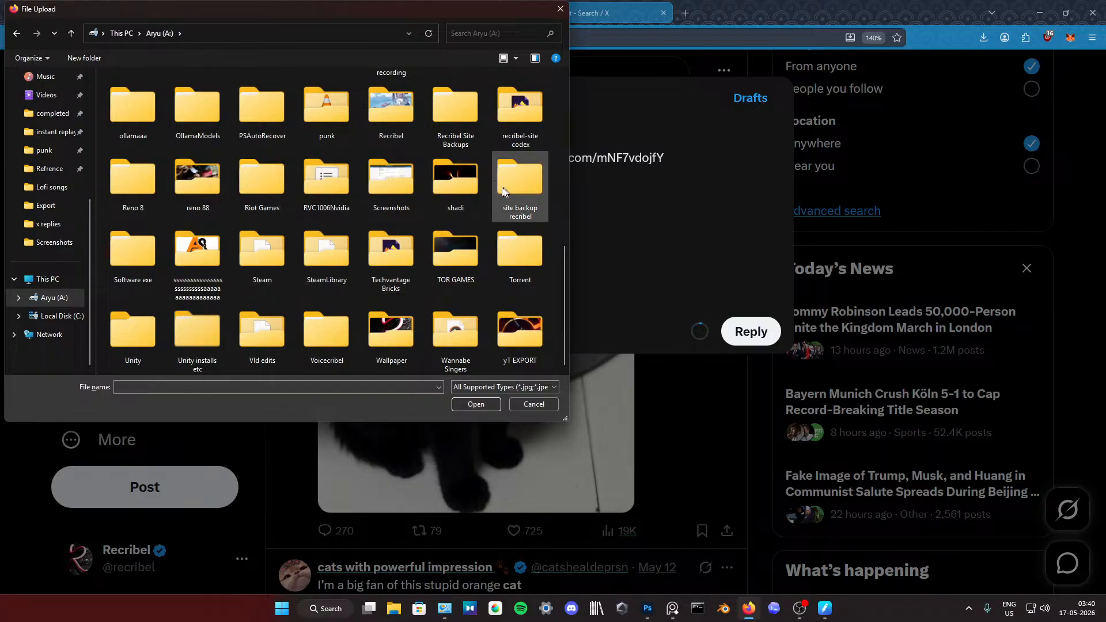
pyautogui.scroll(10, 247, 190)
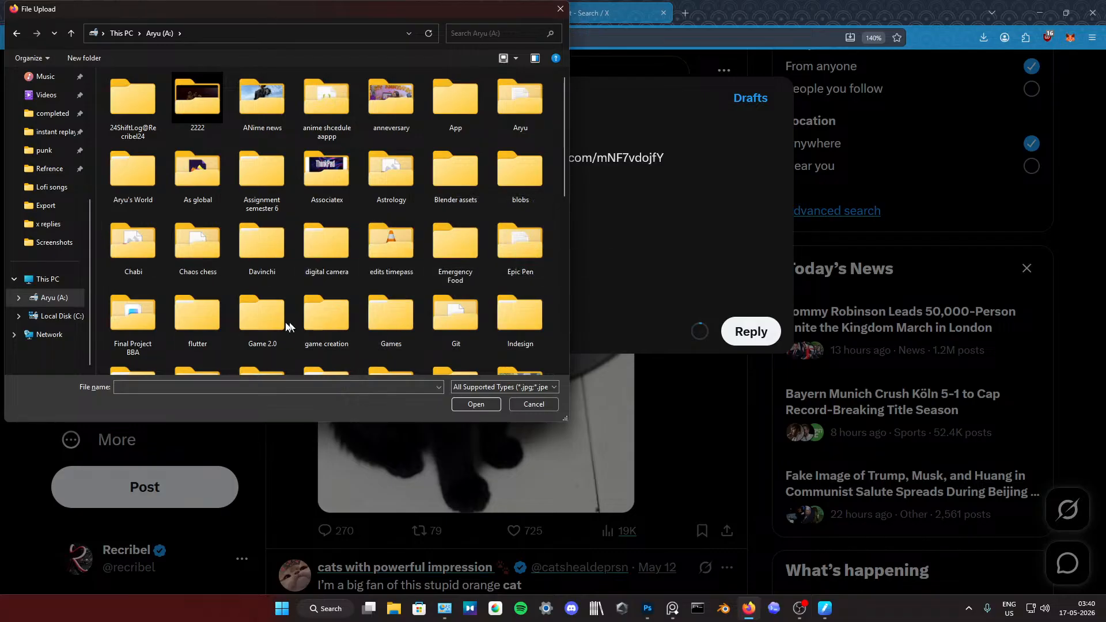
pyautogui.scroll(-10, 259, 288)
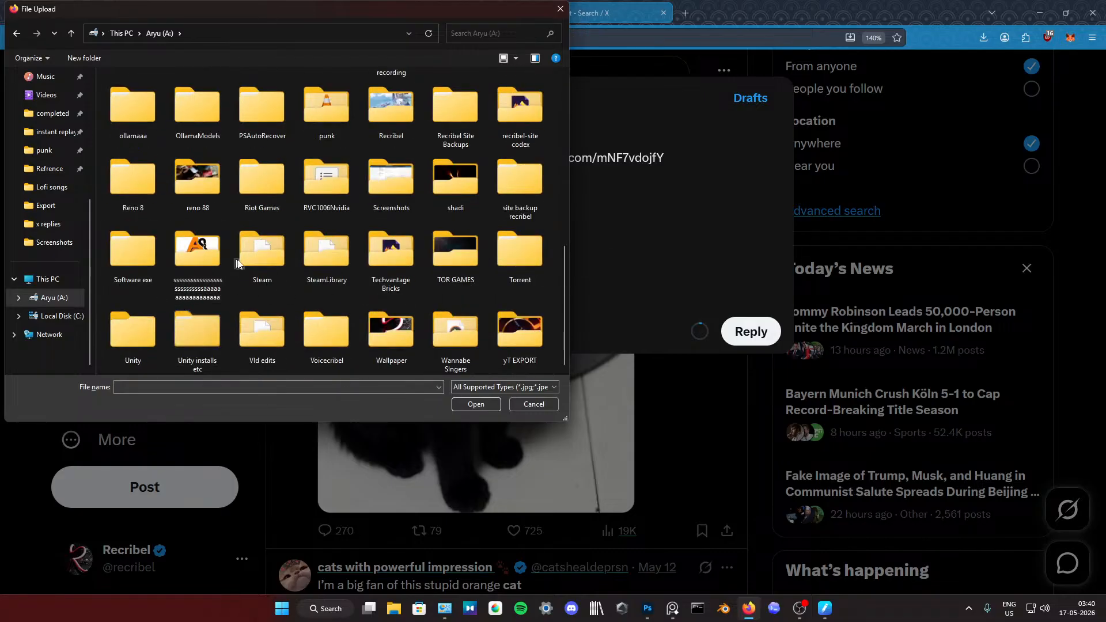
pyautogui.scroll(10, 144, 193)
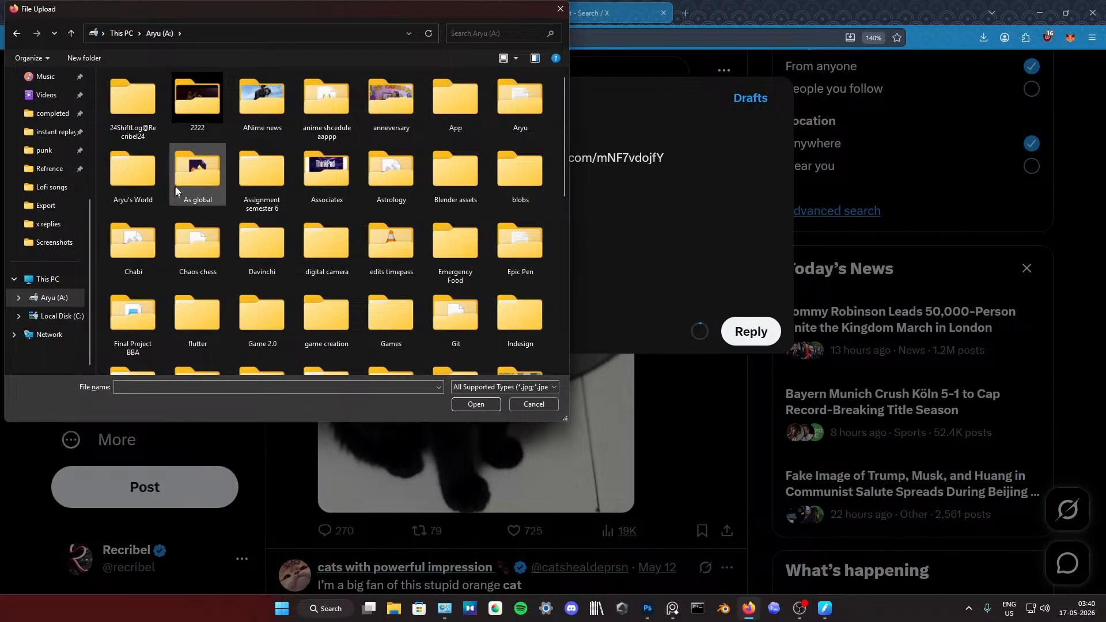
pyautogui.scroll(4, 54, 244)
# Step: Check the Aryu, Recribel and Recribel > Art folders for the kitten painting
pyautogui.click(43, 190)
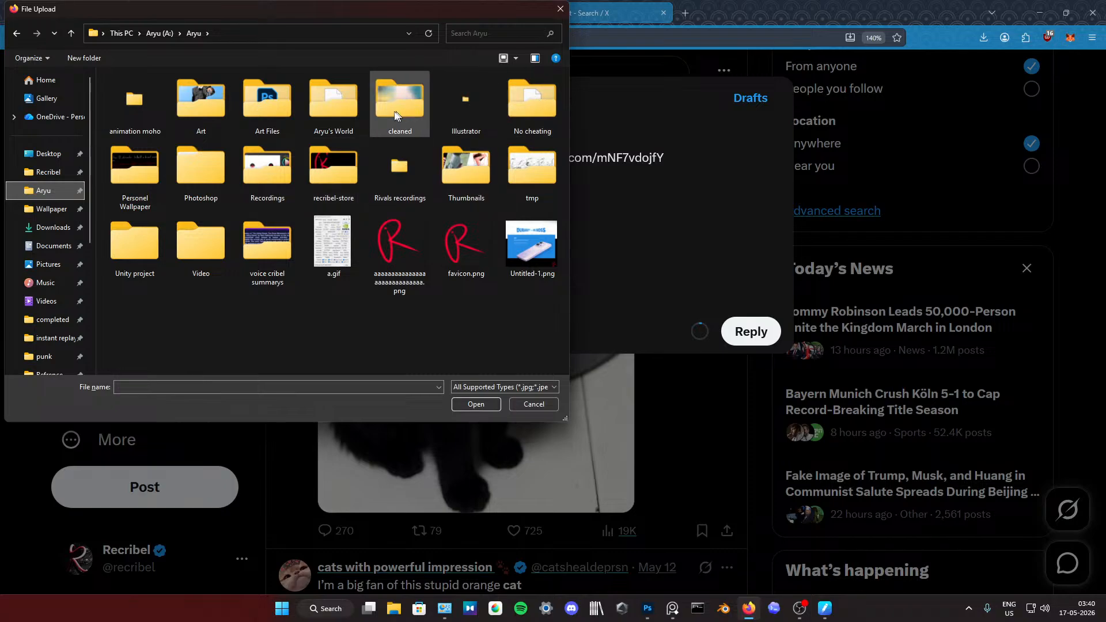
pyautogui.click(48, 172)
pyautogui.scroll(-5, 427, 181)
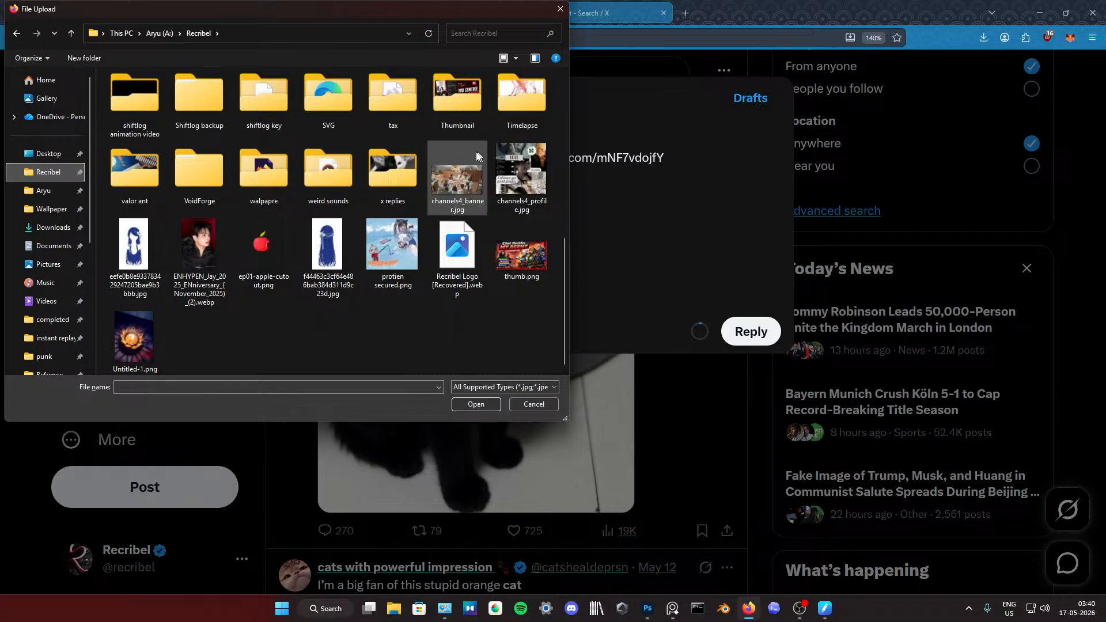
pyautogui.scroll(10, 476, 155)
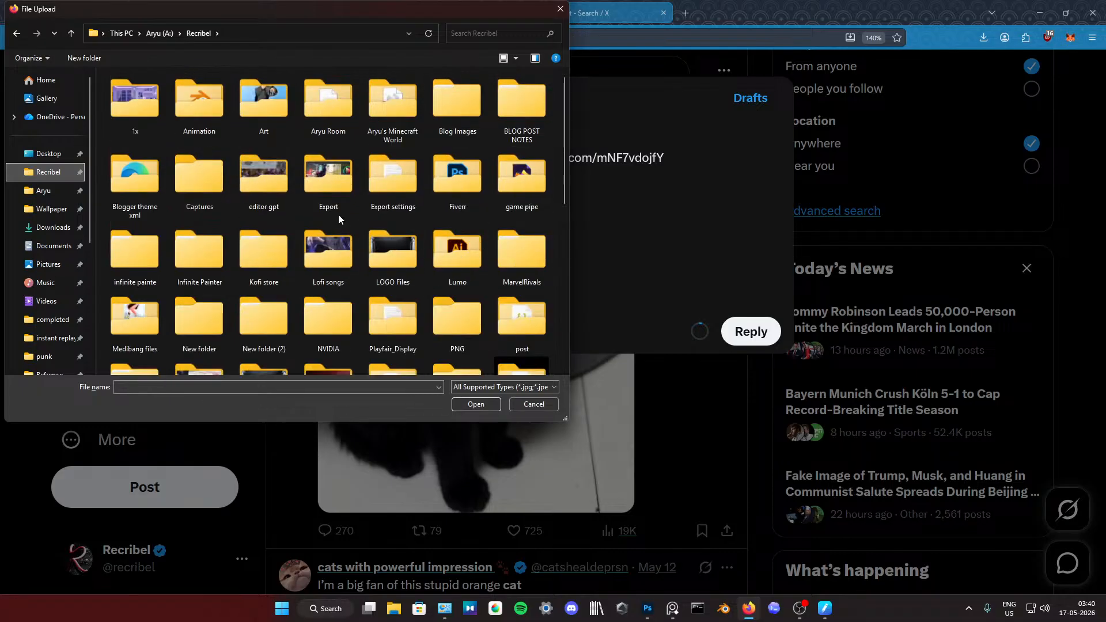
pyautogui.doubleClick(263, 101)
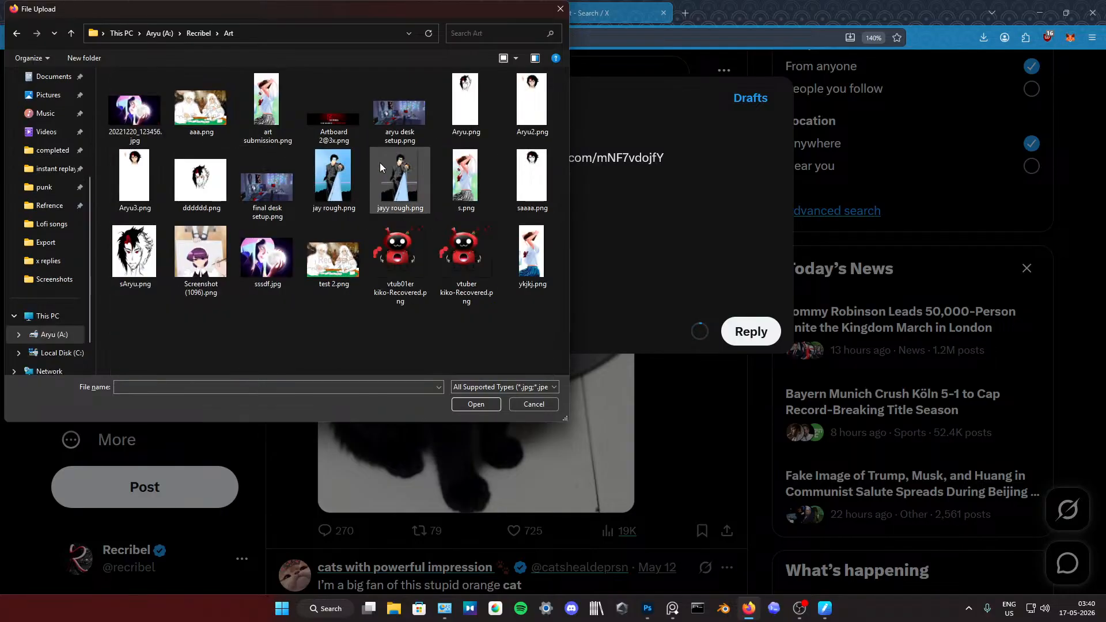
pyautogui.hotkey('alt', 'Left')
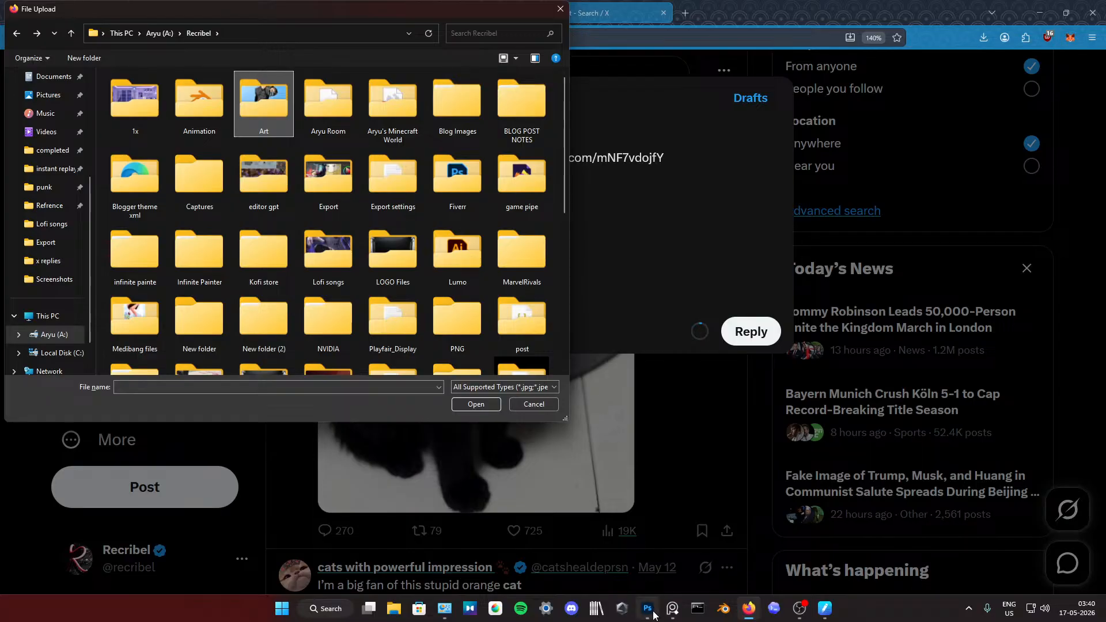
# Step: Switch to Photoshop and check the destination folder of kitty.psd's quick PNG export, without saving it
pyautogui.click(652, 614)
pyautogui.click(25, 7)
pyautogui.moveTo(104, 187)
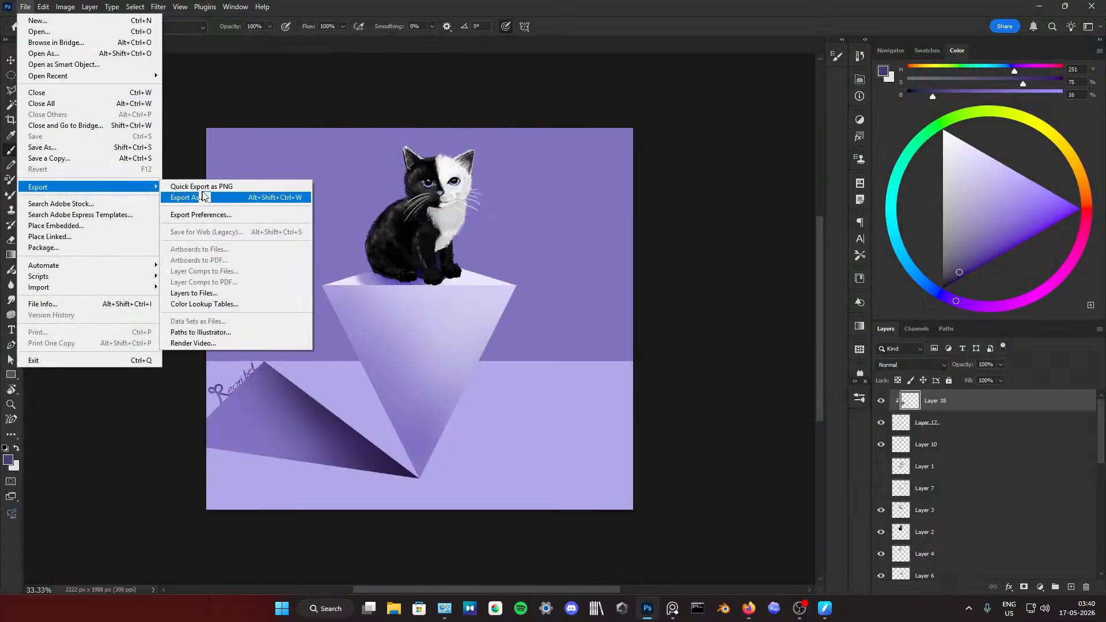
pyautogui.click(206, 187)
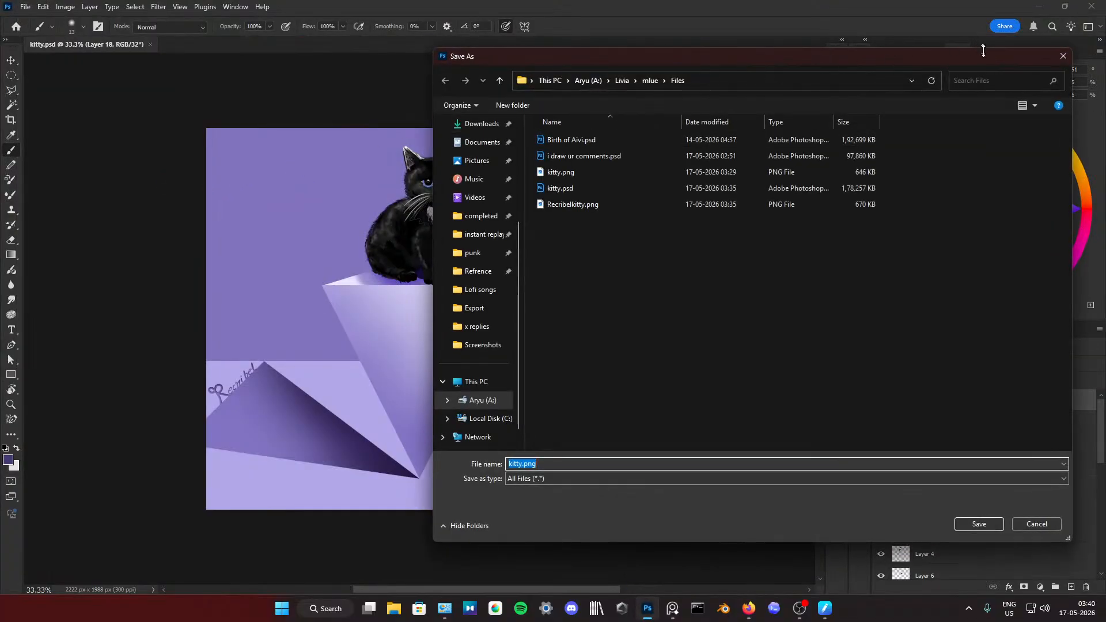
pyautogui.click(1062, 57)
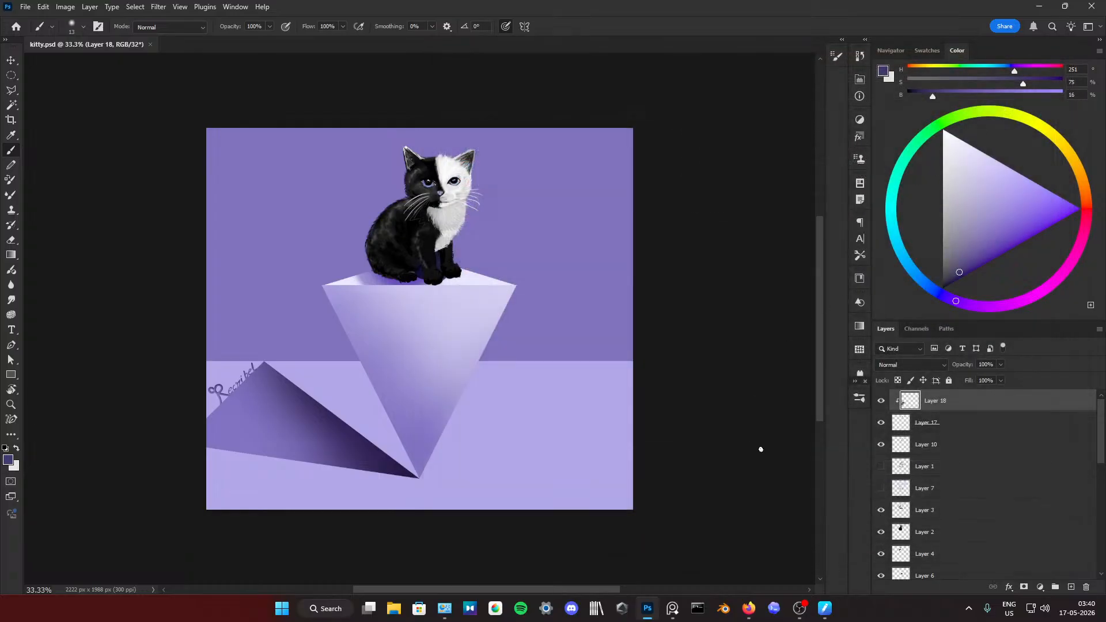
# Step: Switch back to Firefox's file upload dialog and browse to Aryu (A:) > Livia > mlue > Files
pyautogui.click(748, 608)
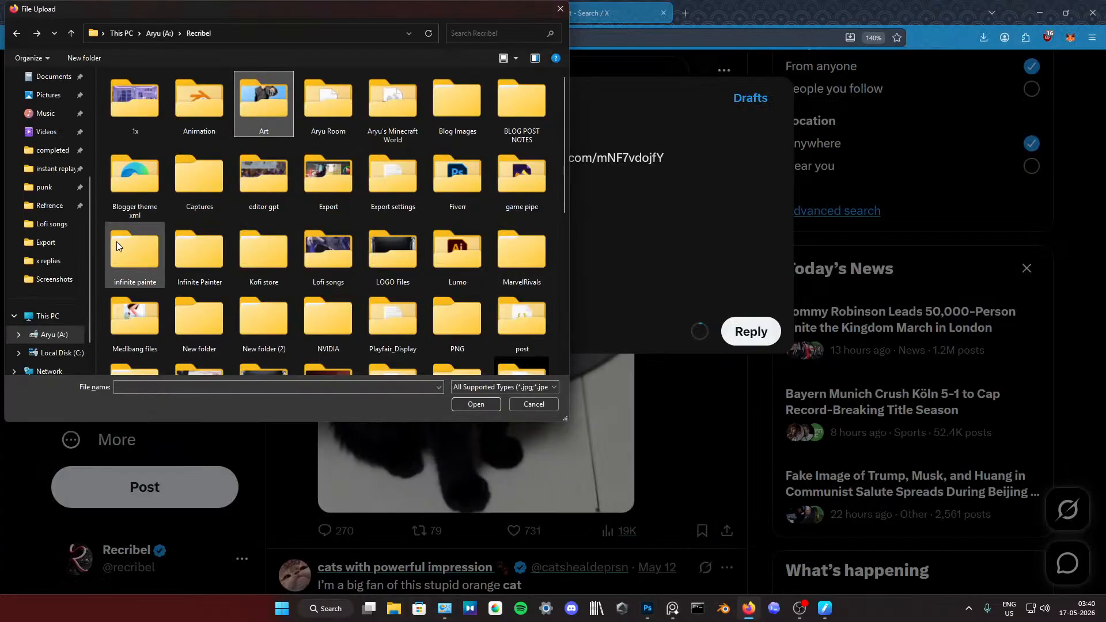
pyautogui.click(160, 34)
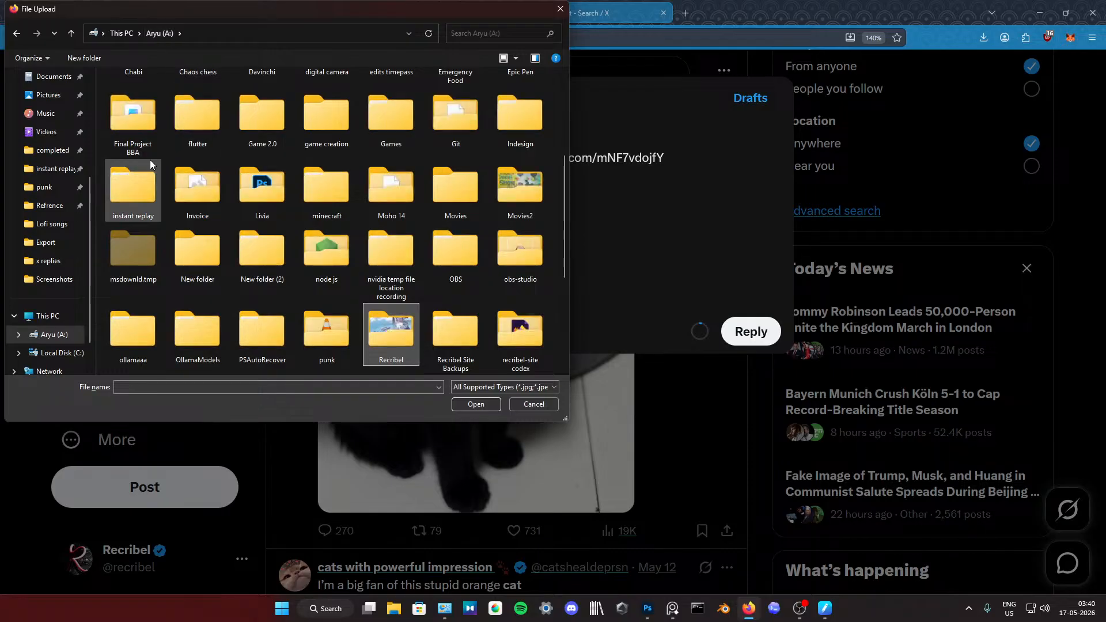
pyautogui.doubleClick(268, 184)
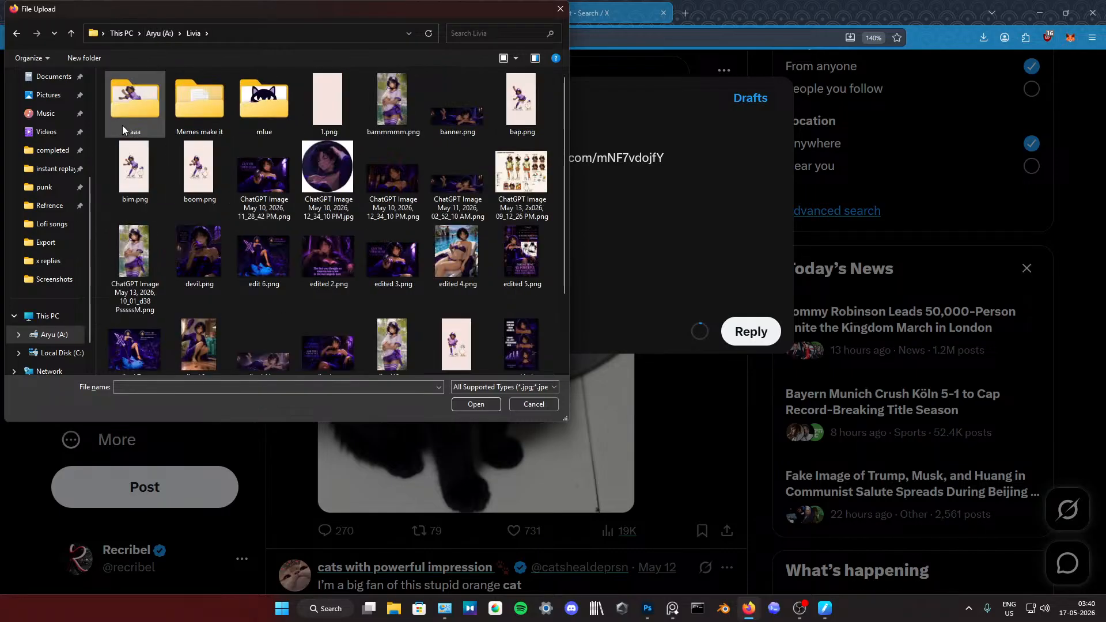
pyautogui.doubleClick(212, 106)
pyautogui.hotkey('alt', 'Left')
pyautogui.doubleClick(237, 108)
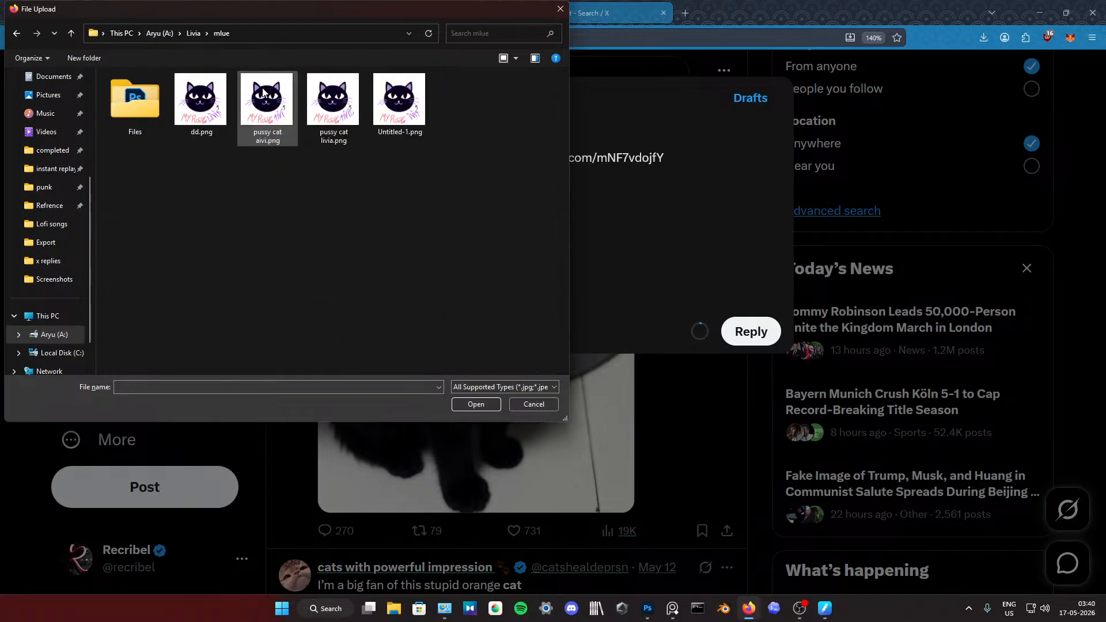
pyautogui.doubleClick(129, 85)
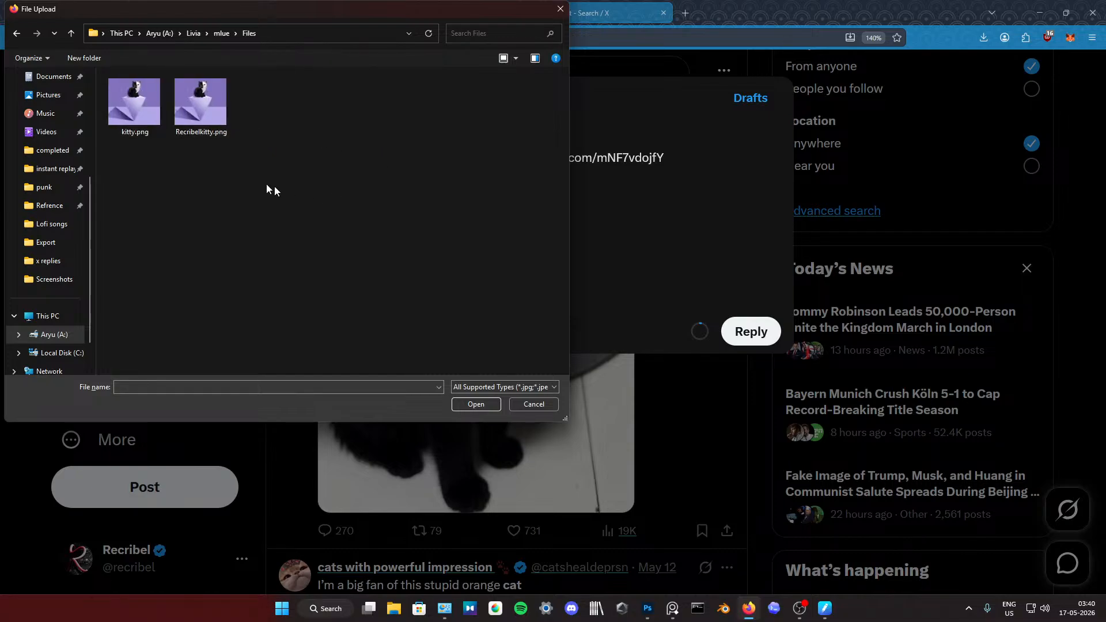
# Step: Attach Recribelkitty.png from the Files folder to the reply
pyautogui.moveTo(198, 97); pyautogui.dragTo(501, 185)
pyautogui.moveTo(534, 11); pyautogui.dragTo(649, 176)
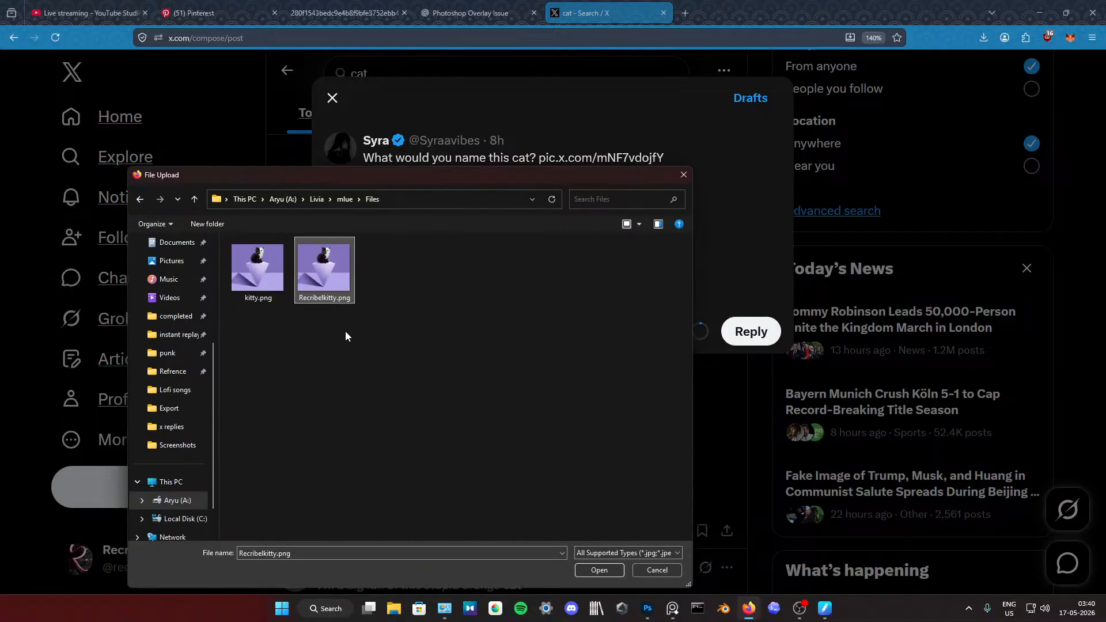
pyautogui.click(606, 570)
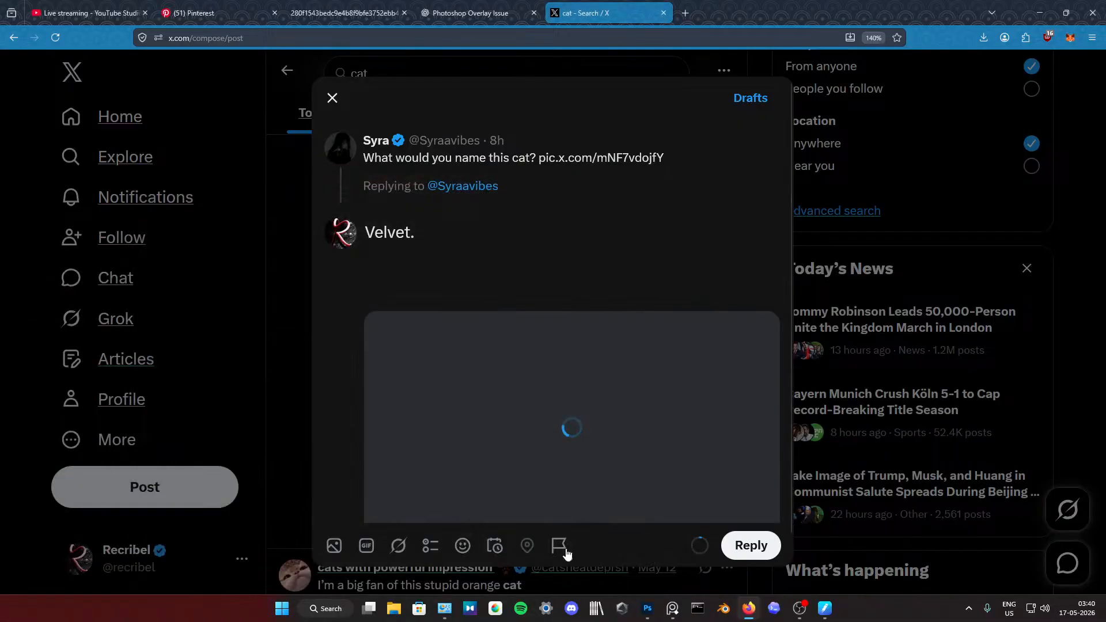
# Step: Review the "Velvet." reply with its attached kitten painting and send it
pyautogui.scroll(-2, 530, 323)
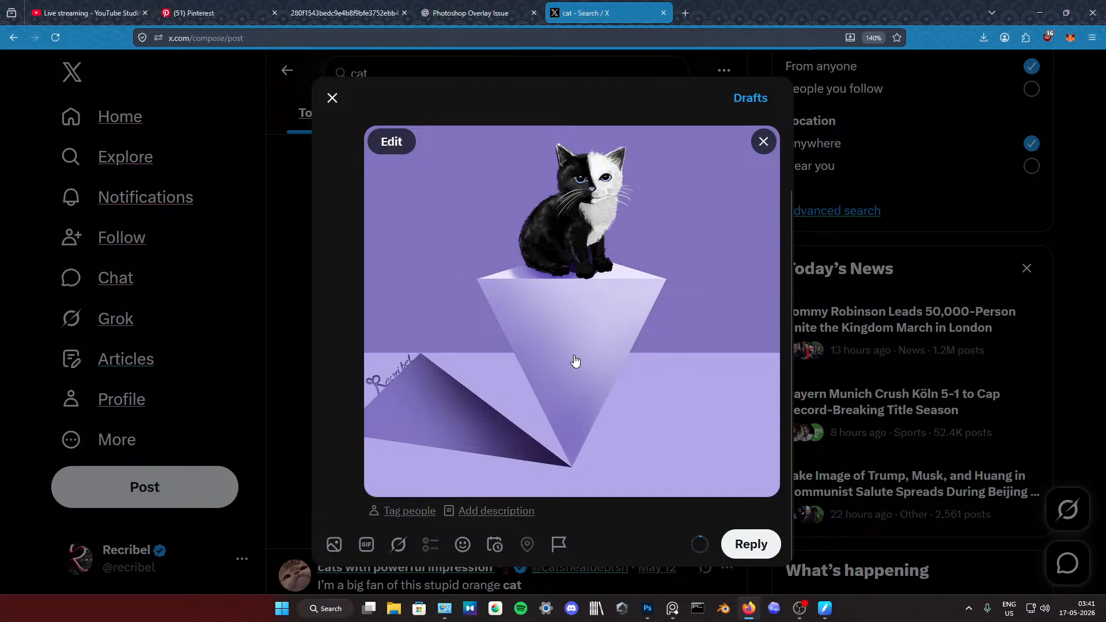
pyautogui.scroll(2, 535, 363)
pyautogui.scroll(-2, 569, 414)
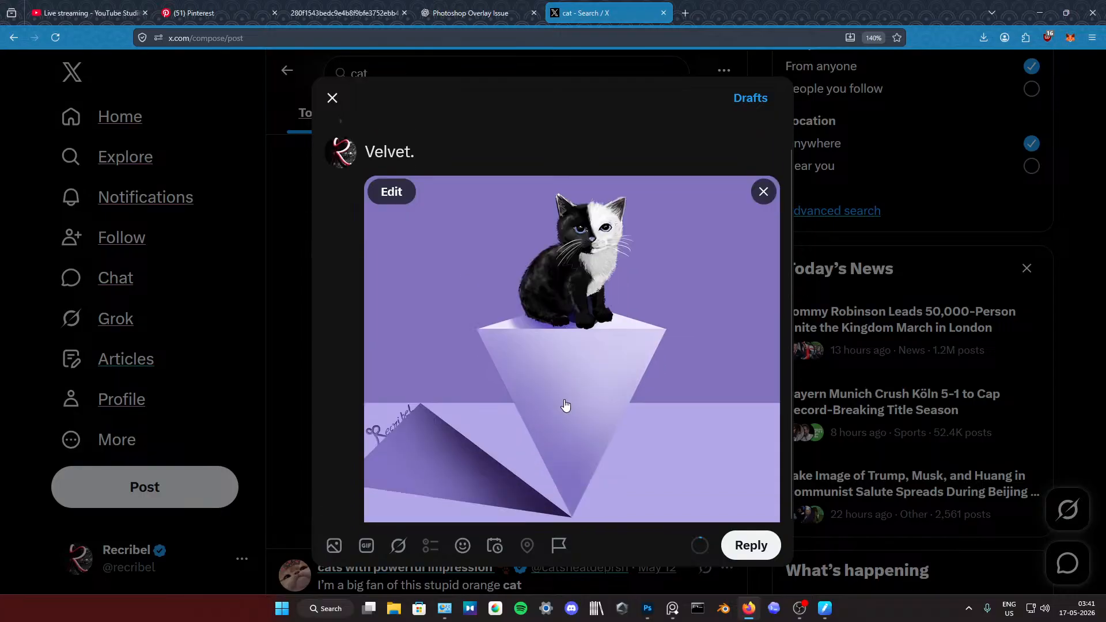
pyautogui.click(748, 545)
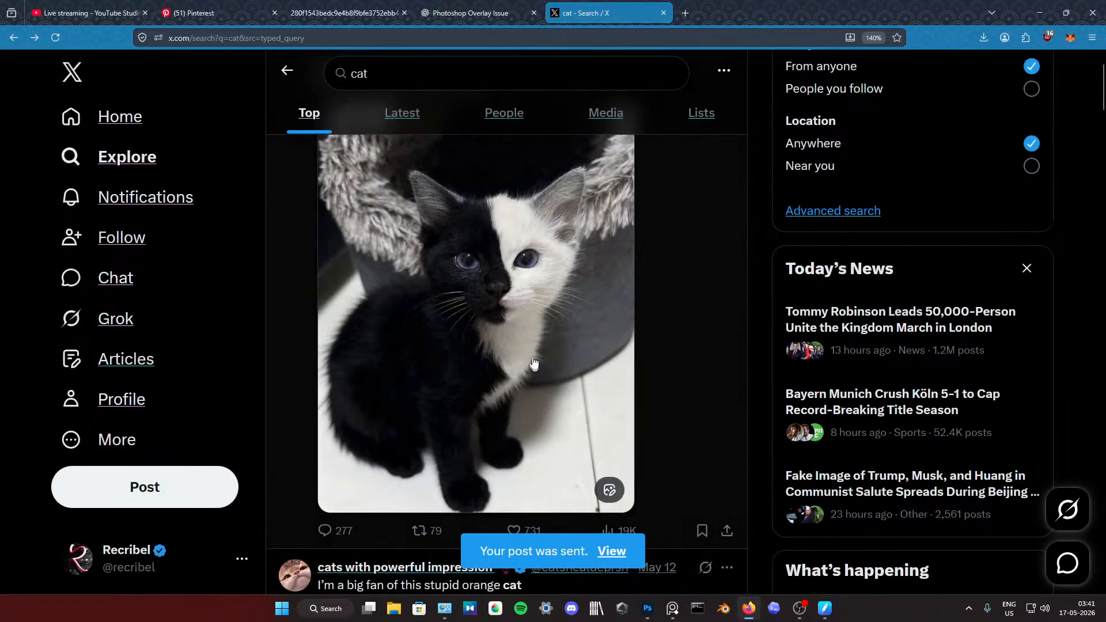
pyautogui.scroll(-5, 578, 305)
pyautogui.scroll(3, 572, 323)
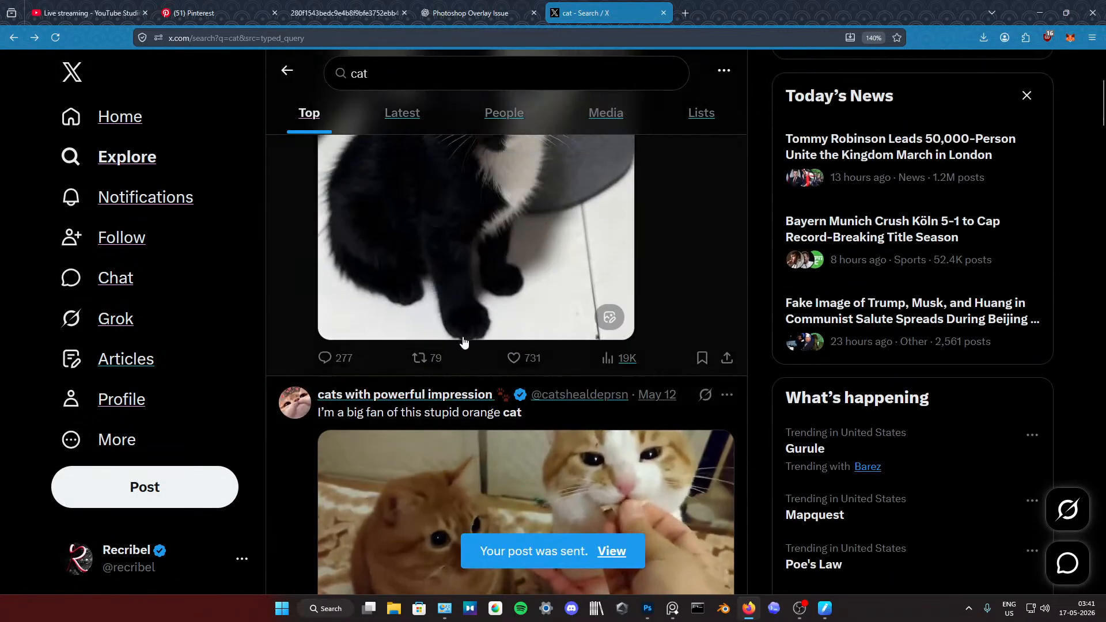
pyautogui.scroll(-4, 547, 380)
pyautogui.scroll(3, 541, 397)
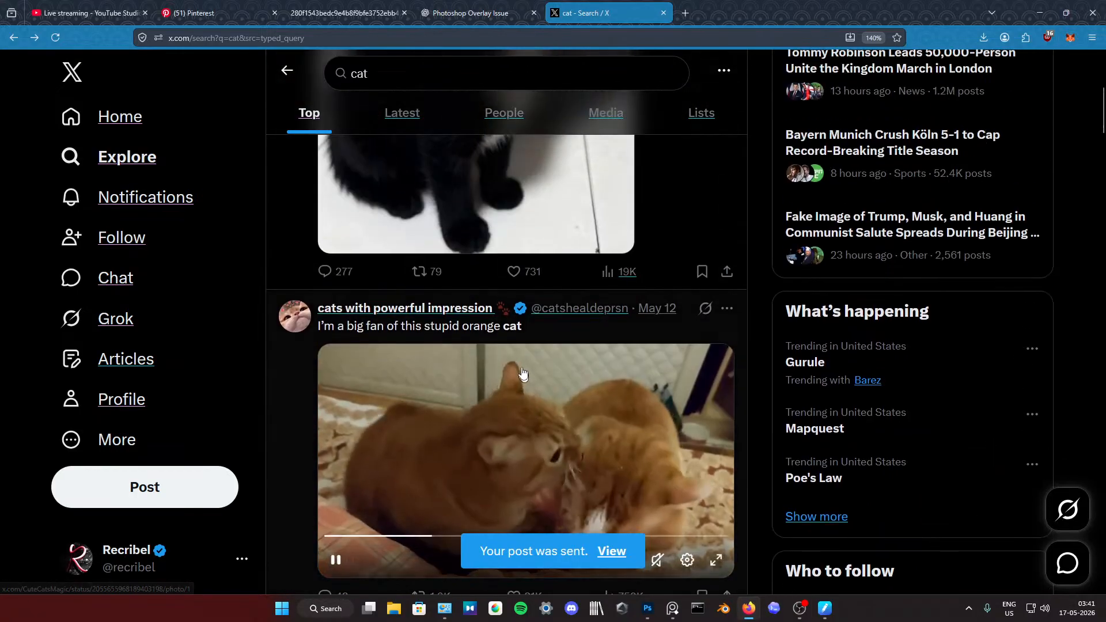
pyautogui.click(799, 608)
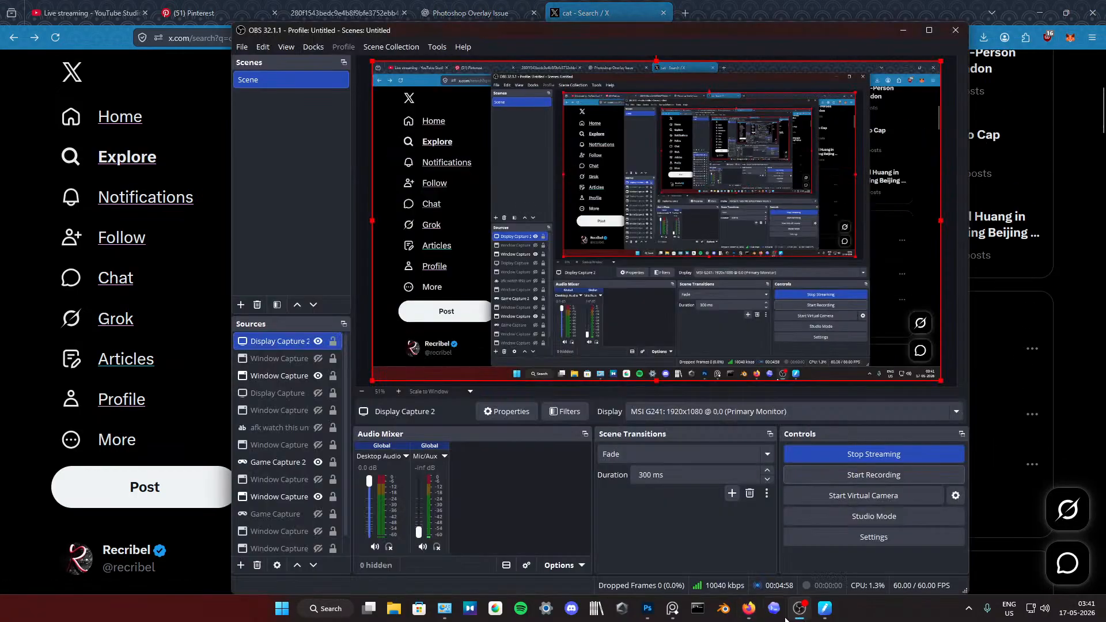
pyautogui.click(843, 452)
pyautogui.click(222, 365)
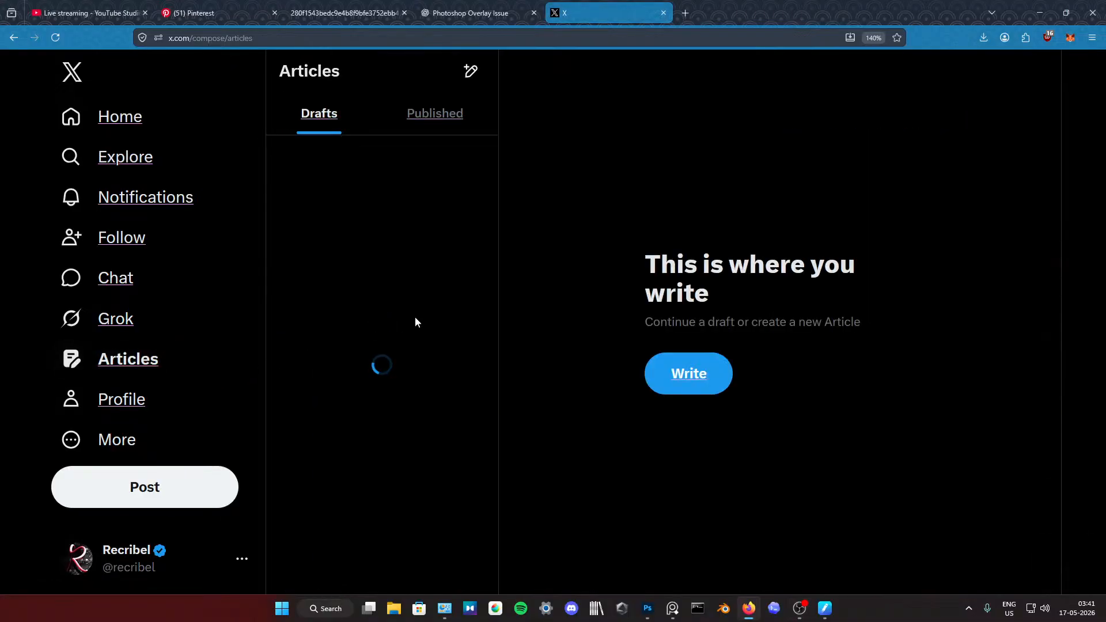
pyautogui.hotkey('alt', 'Left')
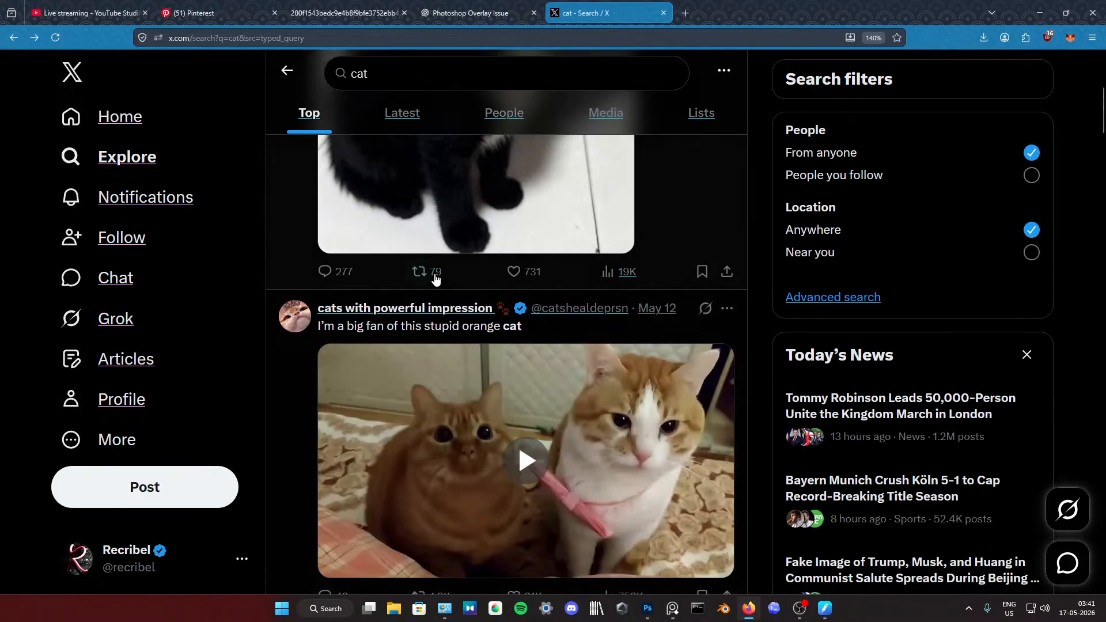
# Step: Open the "What would you name this cat?" post and examine the sent "Velvet." reply beneath it
pyautogui.click(729, 363)
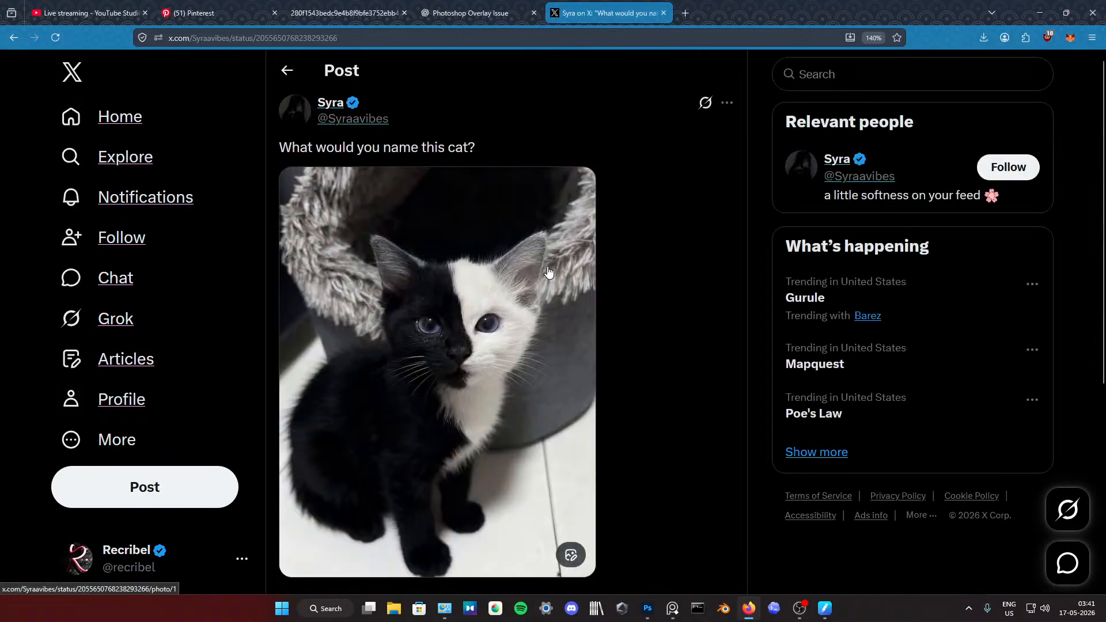
pyautogui.scroll(-5, 598, 350)
pyautogui.scroll(-5, 601, 370)
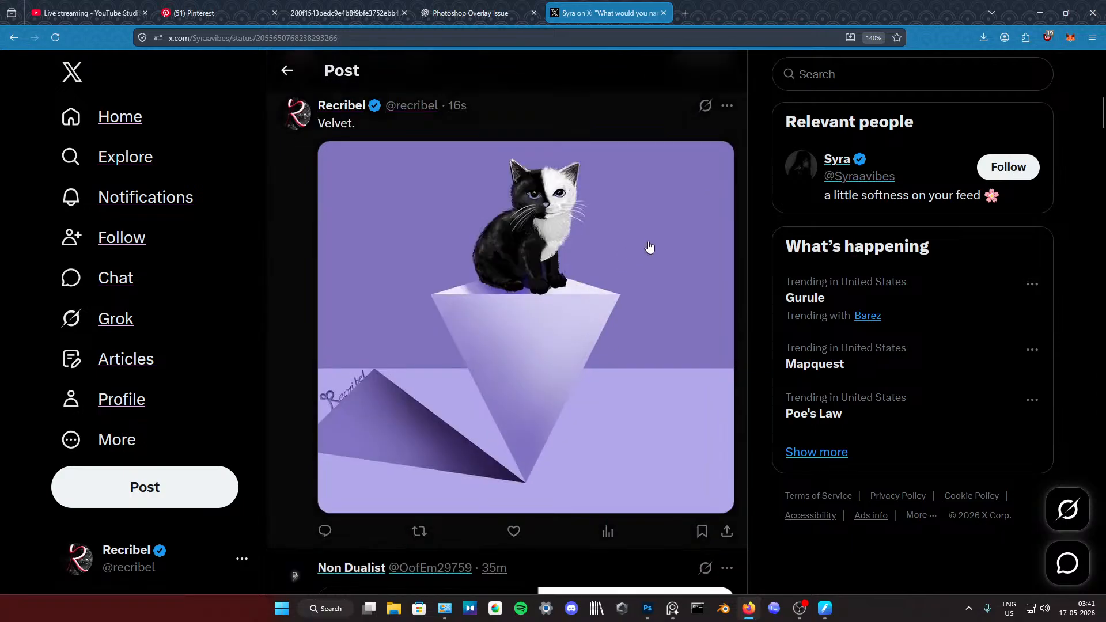
pyautogui.scroll(-5, 651, 288)
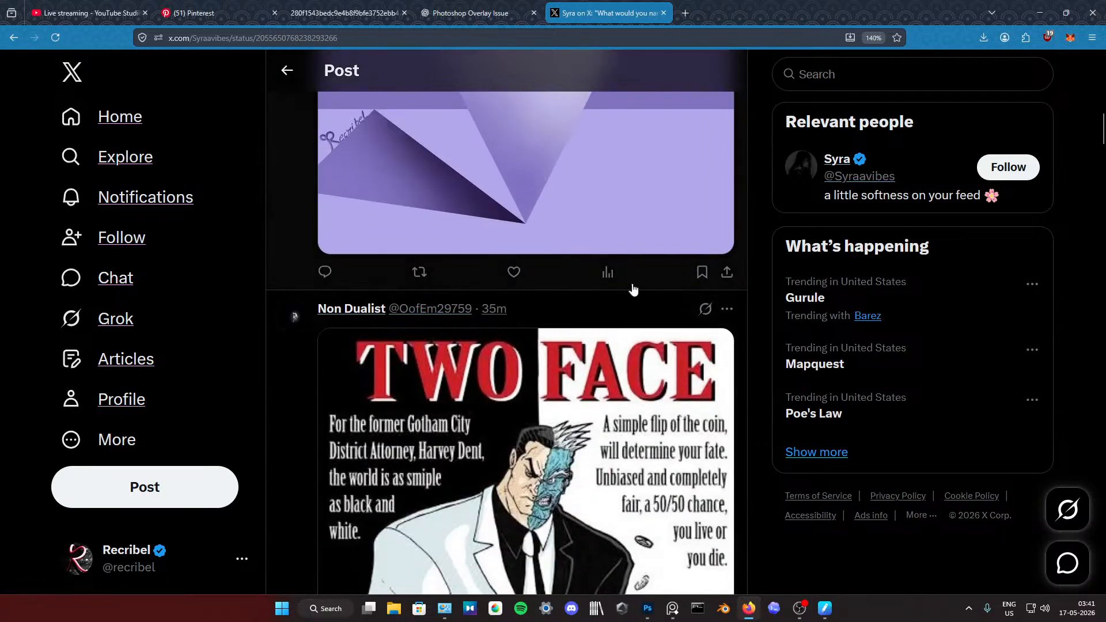
pyautogui.scroll(-5, 546, 415)
pyautogui.scroll(10, 546, 416)
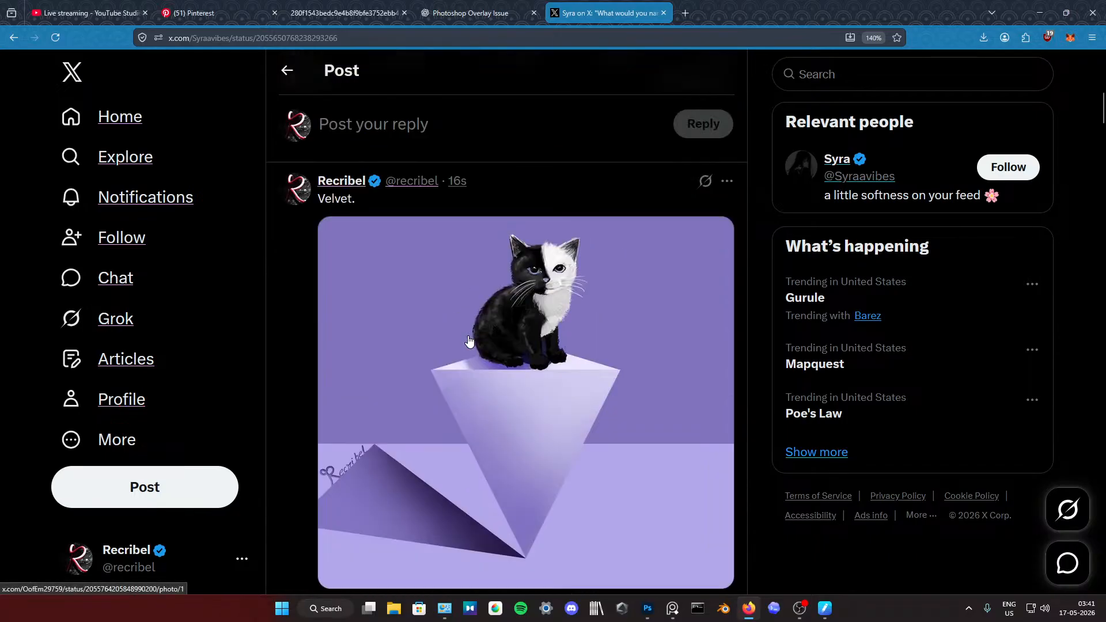
# Step: Repost the "Velvet." reply with the kitten painting
pyautogui.scroll(-1, 529, 436)
pyautogui.scroll(-1, 529, 436)
pyautogui.click(416, 445)
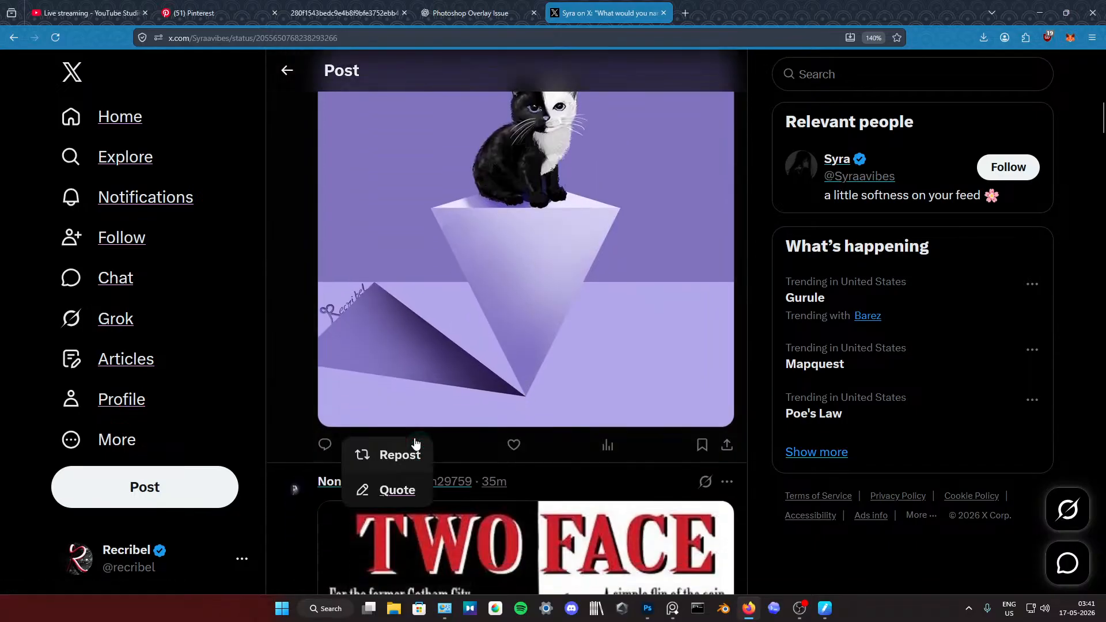
pyautogui.click(410, 456)
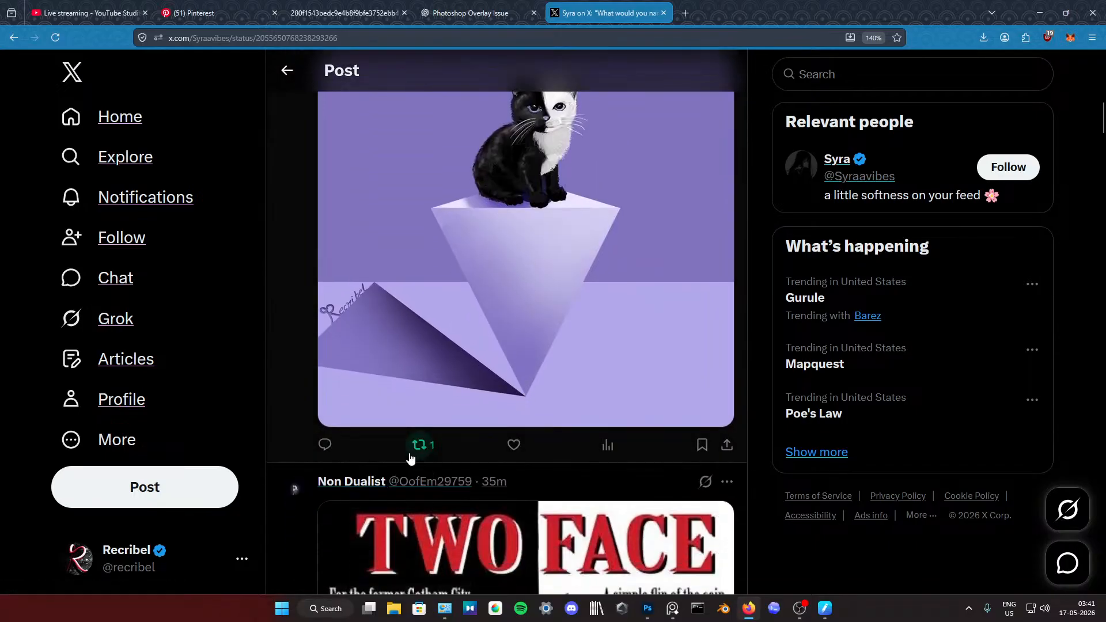
# Step: Open the repost and quote options of the "Velvet." reply
pyautogui.click(424, 450)
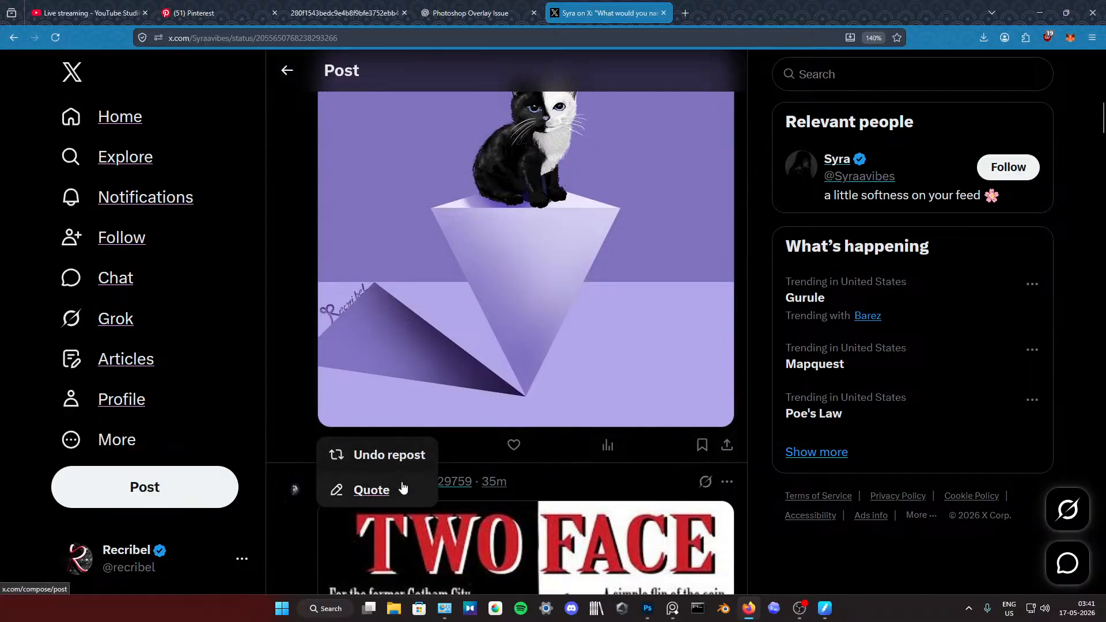
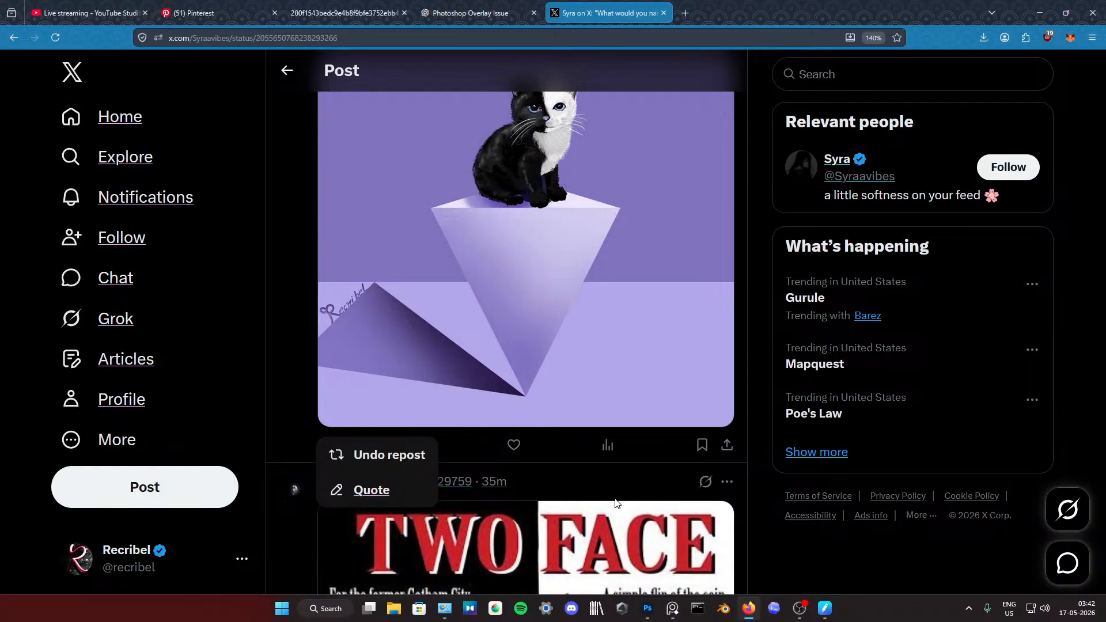
# Step: Start a quote of the "Velvet." reply and begin its comment with "Let me know"
pyautogui.click(385, 491)
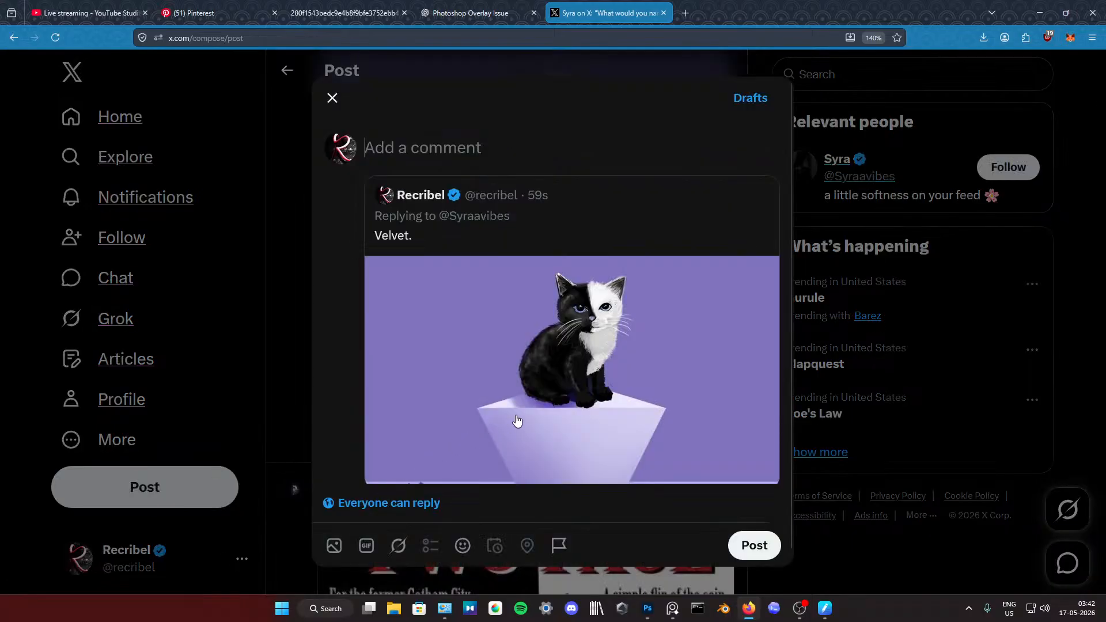
pyautogui.write('L')
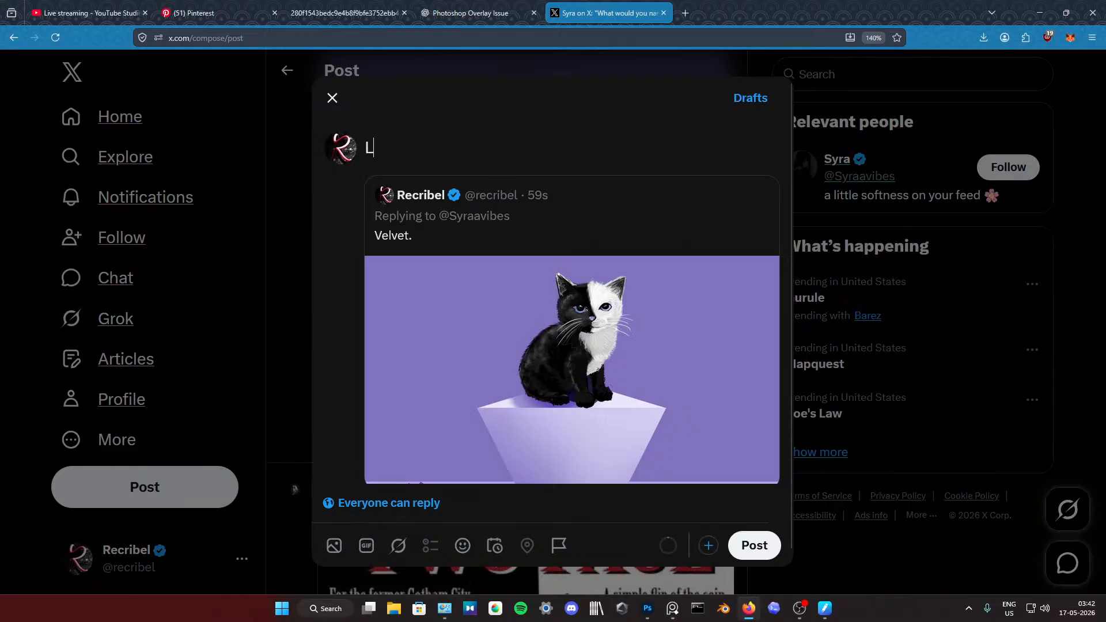
pyautogui.write('et me KNo')
pyautogui.press('BackSpace')
pyautogui.press('BackSpace')
pyautogui.press('BackSpace')
pyautogui.write('k')
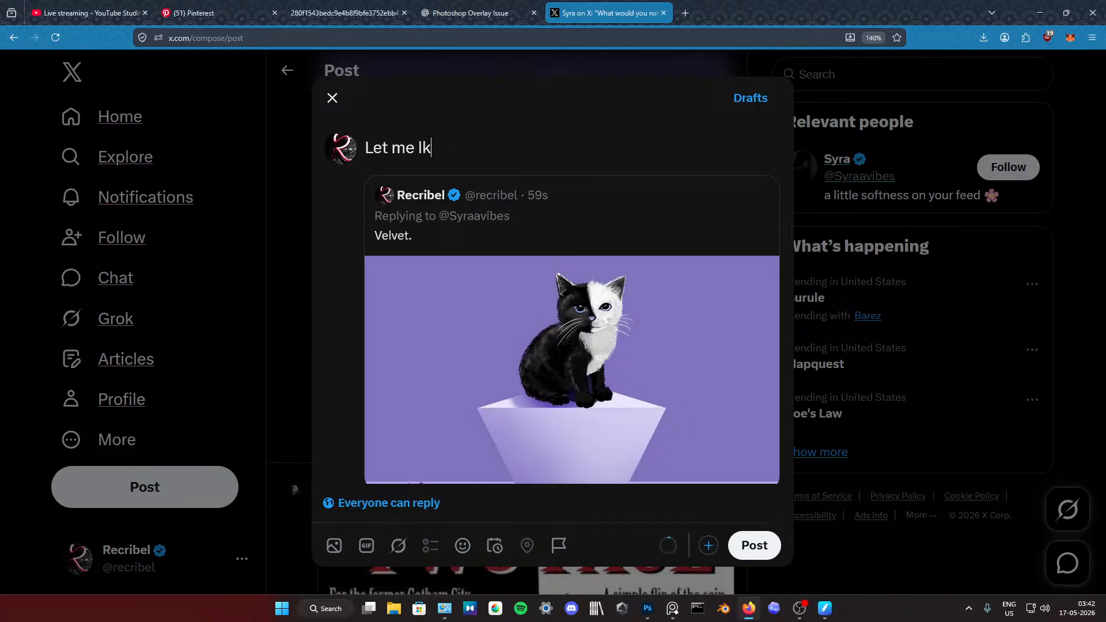
pyautogui.press('BackSpace')
pyautogui.write('know if someone ')
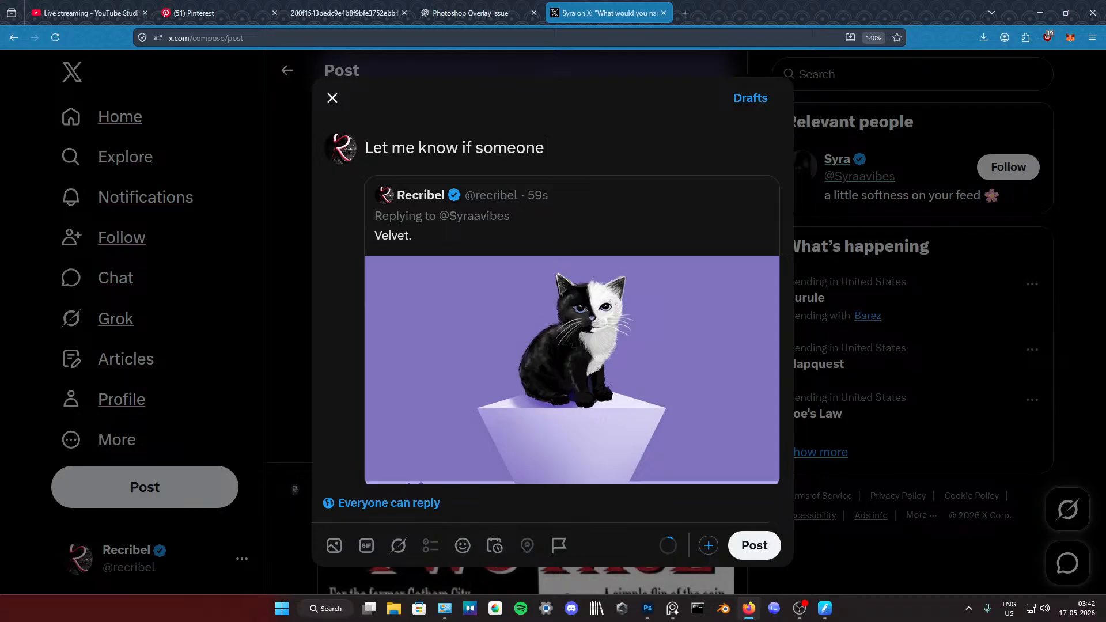
pyautogui.write('needs their ')
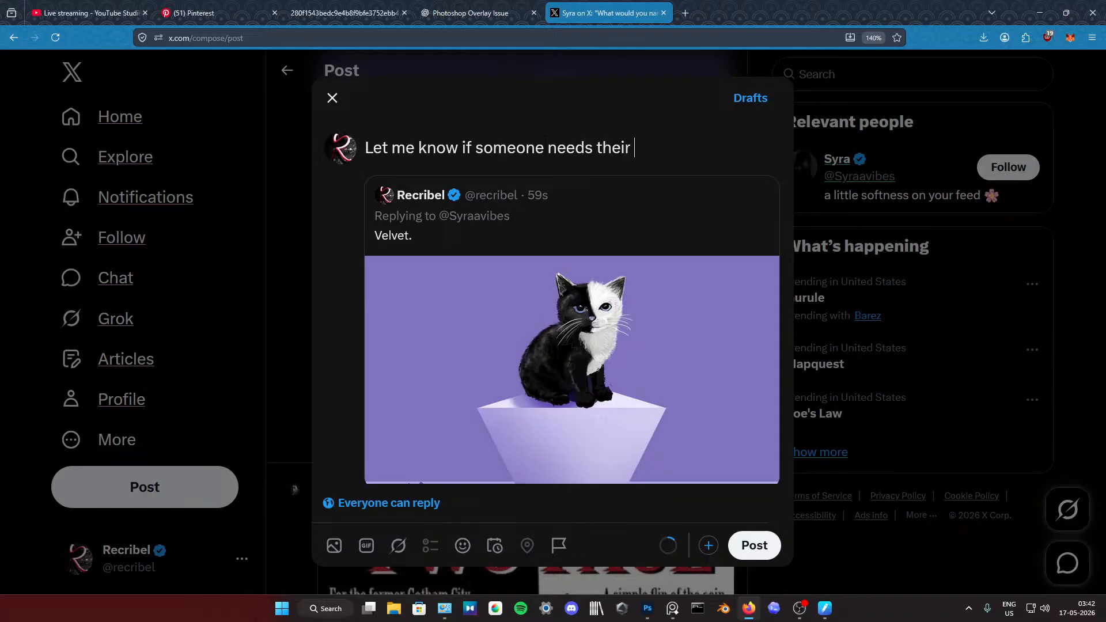
pyautogui.write('kitty named.')
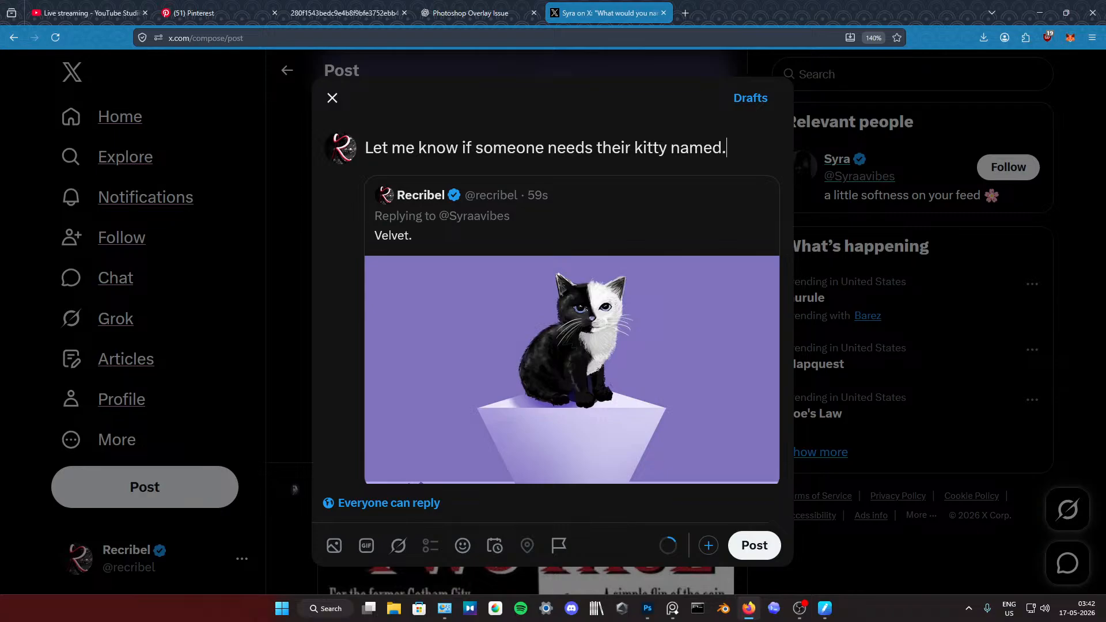
pyautogui.write(' I appear to have a')
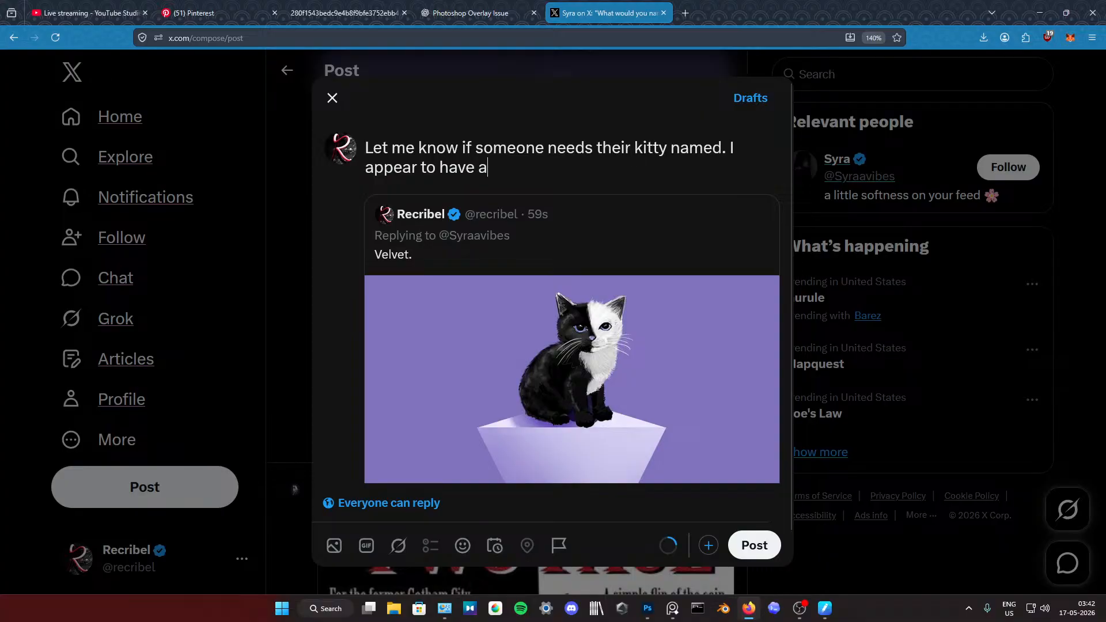
pyautogui.write(' talent for it.')
# Step: Try continuing the comment with "if someone needs their kitty named. I appear to have a talent for it." and delete that continuation
pyautogui.moveTo(577, 167); pyautogui.dragTo(463, 148)
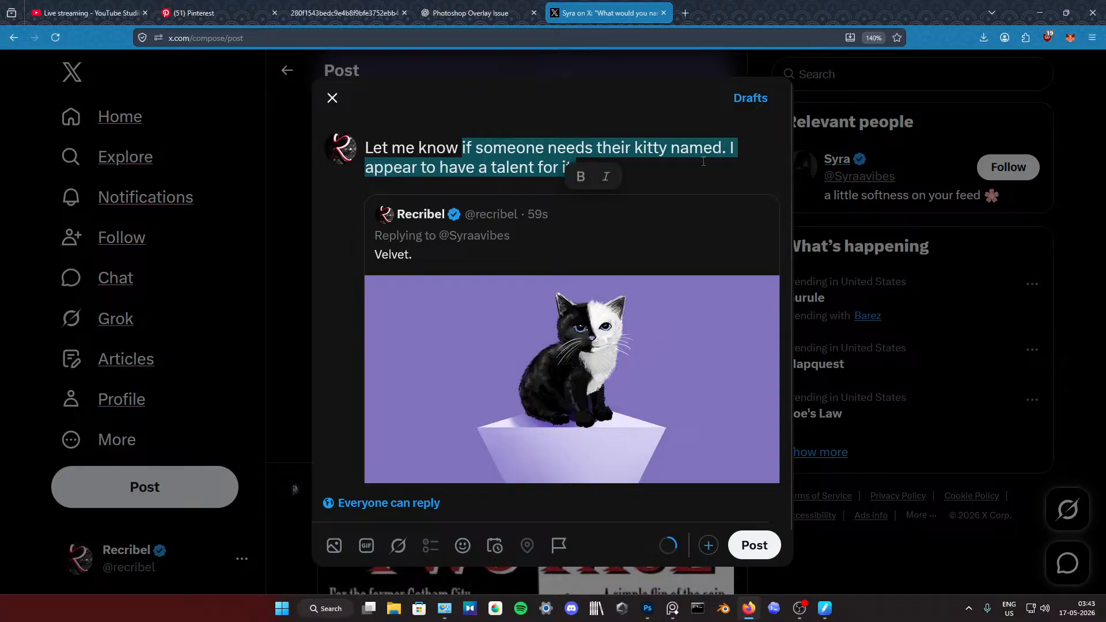
pyautogui.press('BackSpace')
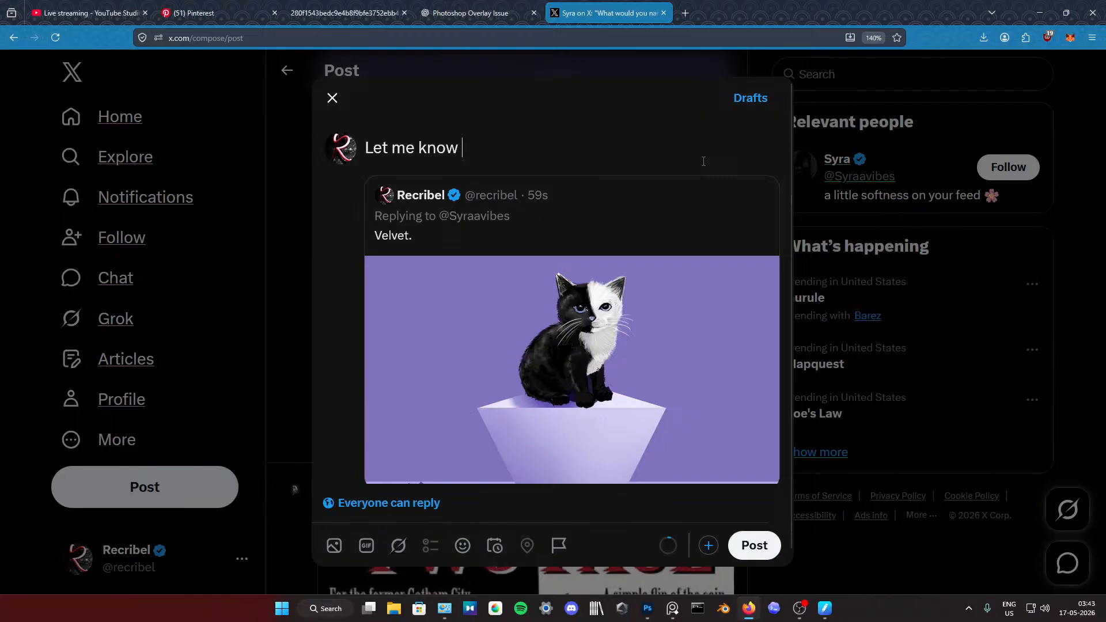
# Step: Continue the comment after "Let me know" with "if anyone needs their Kitty named"
pyautogui.write('if any')
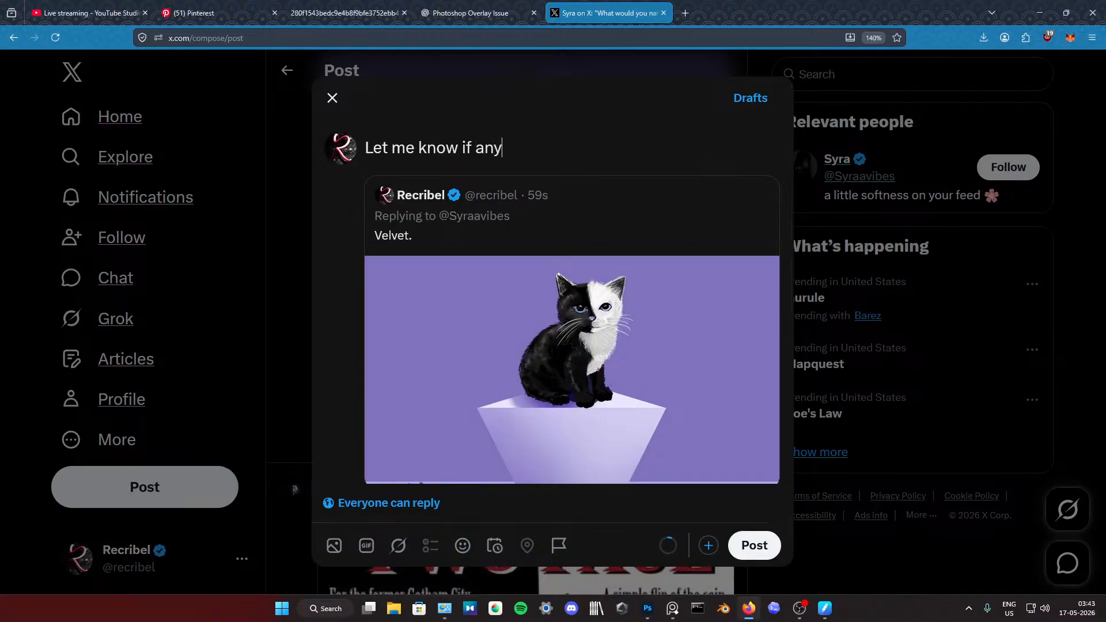
pyautogui.write('one needs t')
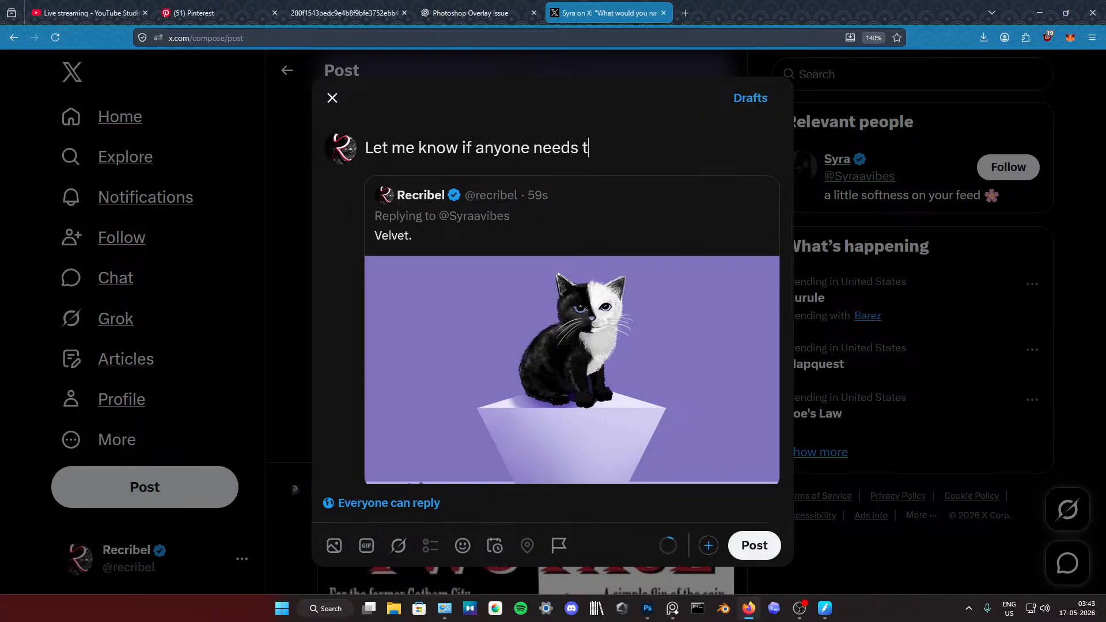
pyautogui.write('heir kitty named')
pyautogui.press('BackSpace')
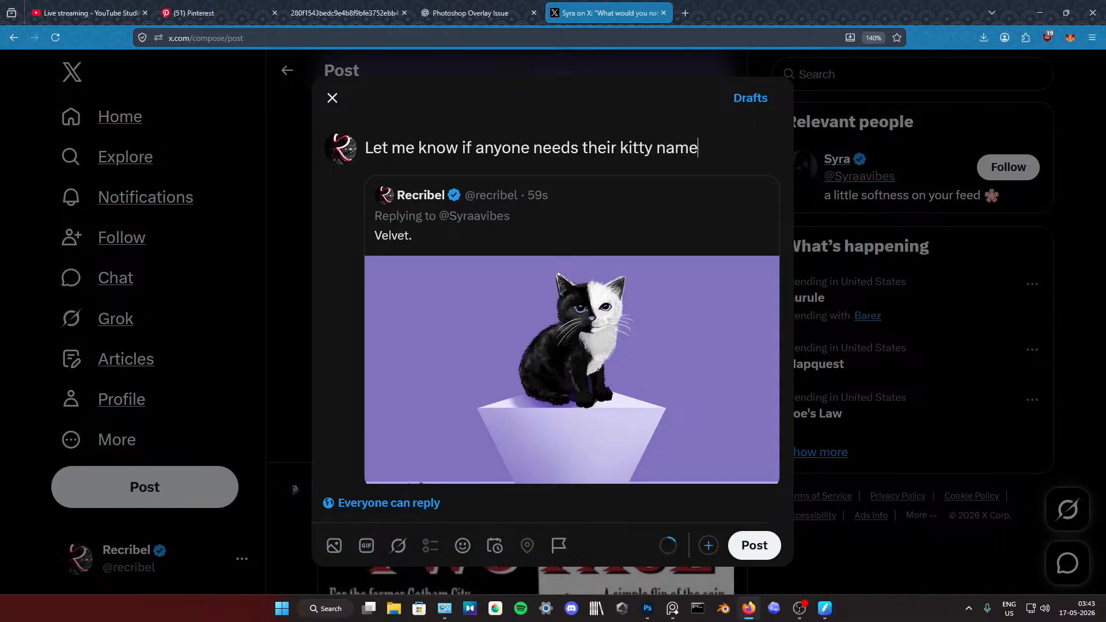
pyautogui.press('BackSpace')
pyautogui.press('BackSpace')
pyautogui.press('BackSpace')
pyautogui.press('BackSpace')
pyautogui.press('BackSpace')
pyautogui.press('BackSpace')
pyautogui.press('BackSpace')
pyautogui.press('BackSpace')
pyautogui.press('BackSpace')
pyautogui.press('BackSpace')
pyautogui.write('Kitty named')
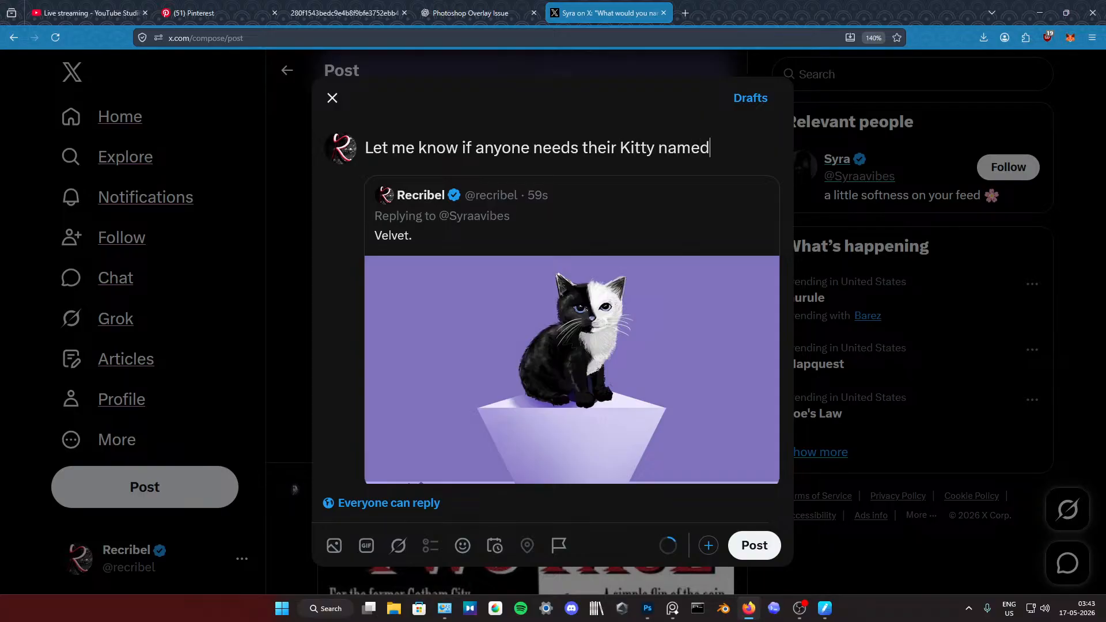
pyautogui.write(' apperan')
# Step: Add "apparently im good at this." to the end of the quote comment
pyautogui.press('BackSpace')
pyautogui.press('BackSpace')
pyautogui.press('BackSpace')
pyautogui.press('BackSpace')
pyautogui.write('arently ')
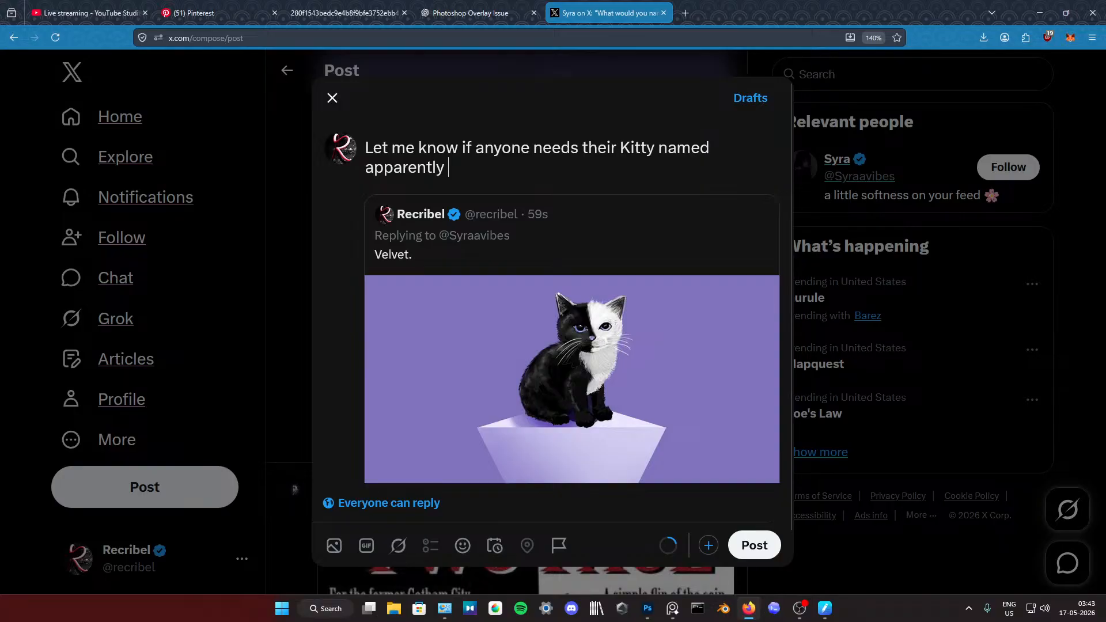
pyautogui.write('im go')
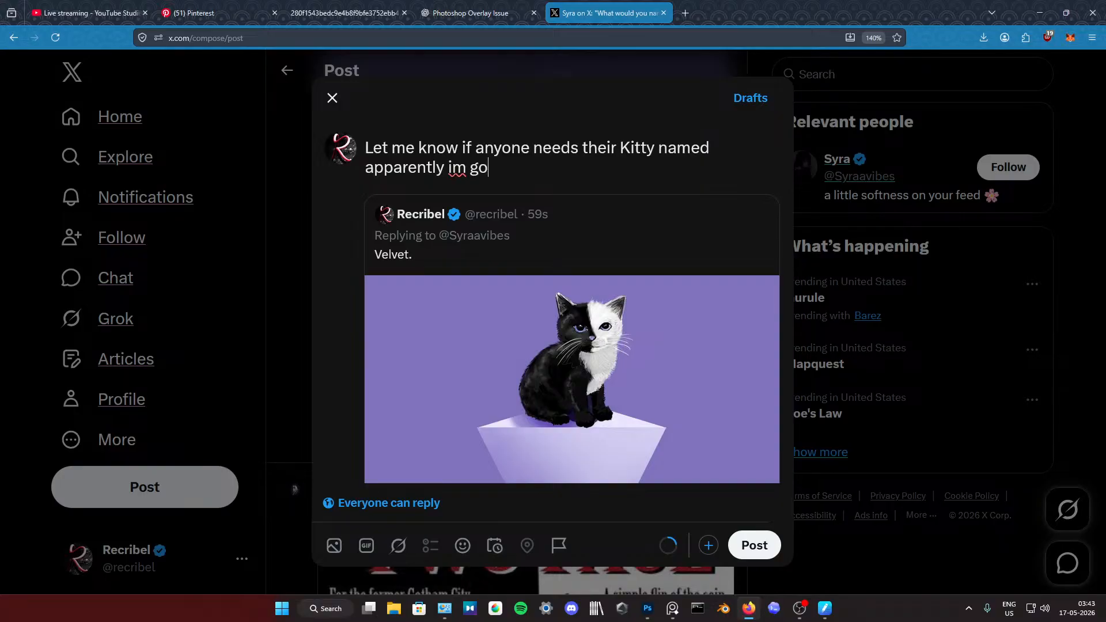
pyautogui.write('od at this.')
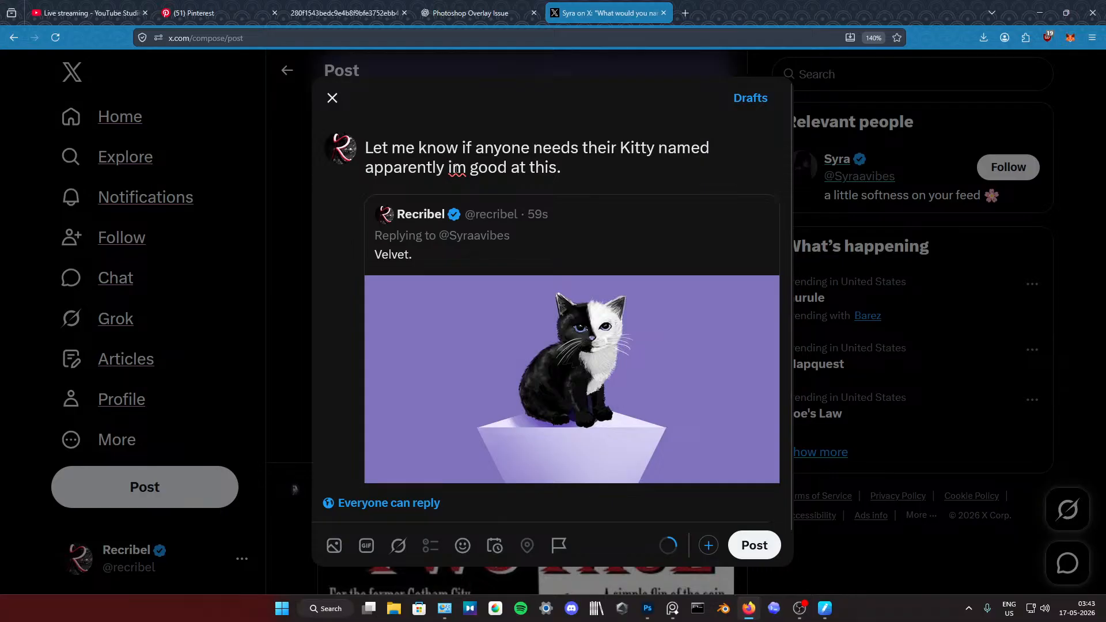
# Step: Correct "im" to "I'm" in the quote comment
pyautogui.click(452, 167)
pyautogui.press('BackSpace')
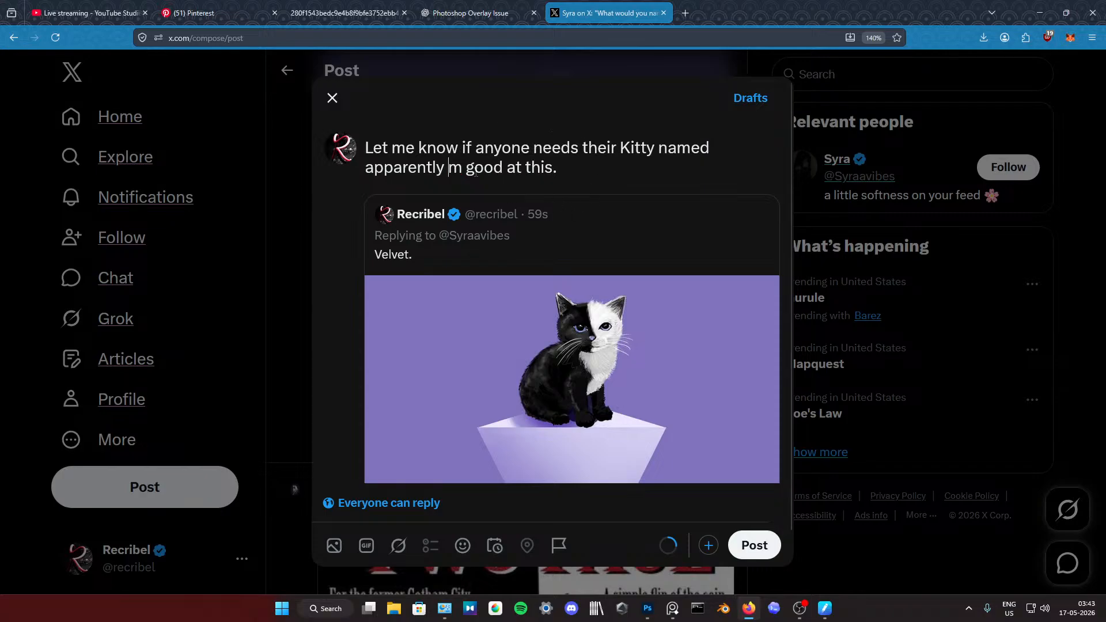
pyautogui.write("I'")
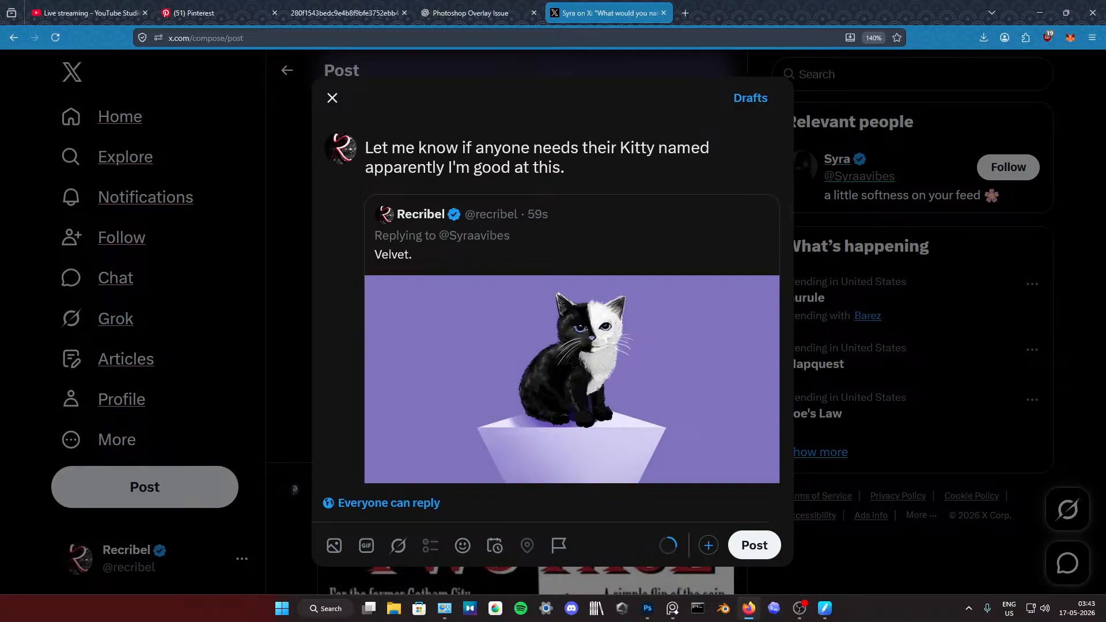
pyautogui.click(562, 167)
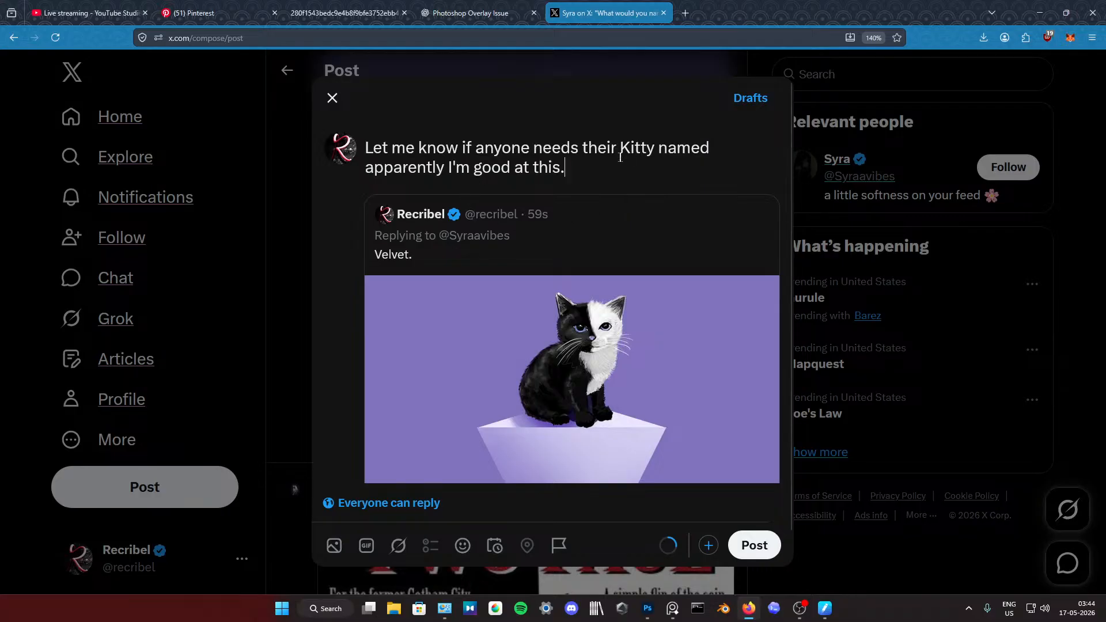
# Step: Move "I'm" in front of "apparently" in the quote comment and publish the quote post
pyautogui.moveTo(470, 168); pyautogui.dragTo(450, 175)
pyautogui.hotkey('ctrl', 'c')
pyautogui.press('Home')
pyautogui.hotkey('ctrl', 'v')
pyautogui.click(466, 170)
pyautogui.moveTo(466, 171); pyautogui.dragTo(449, 172)
pyautogui.press('BackSpace')
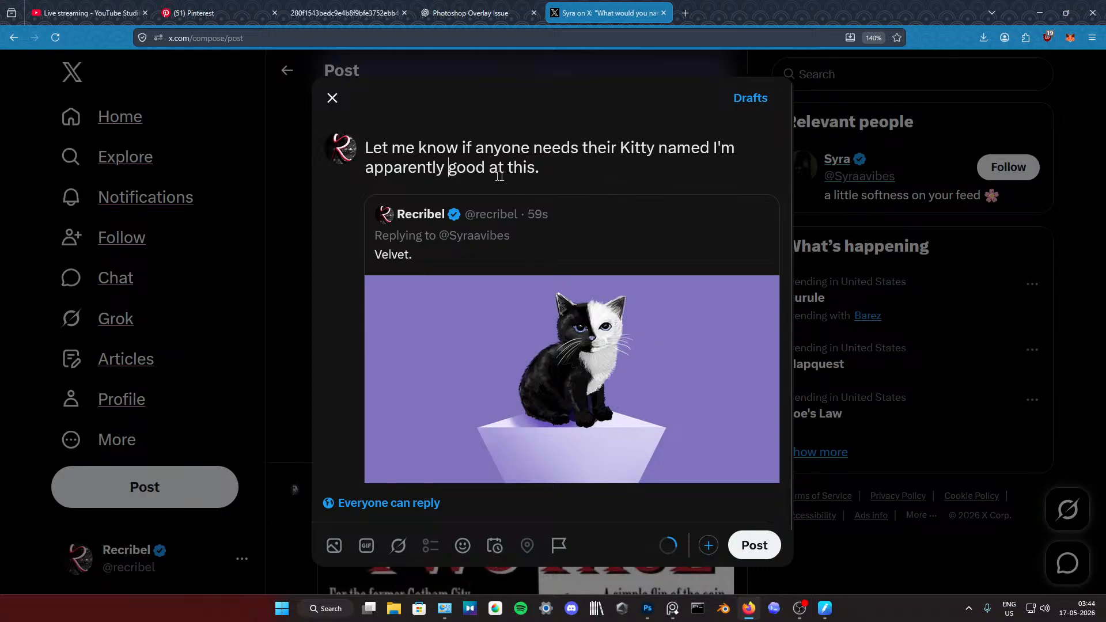
pyautogui.click(754, 545)
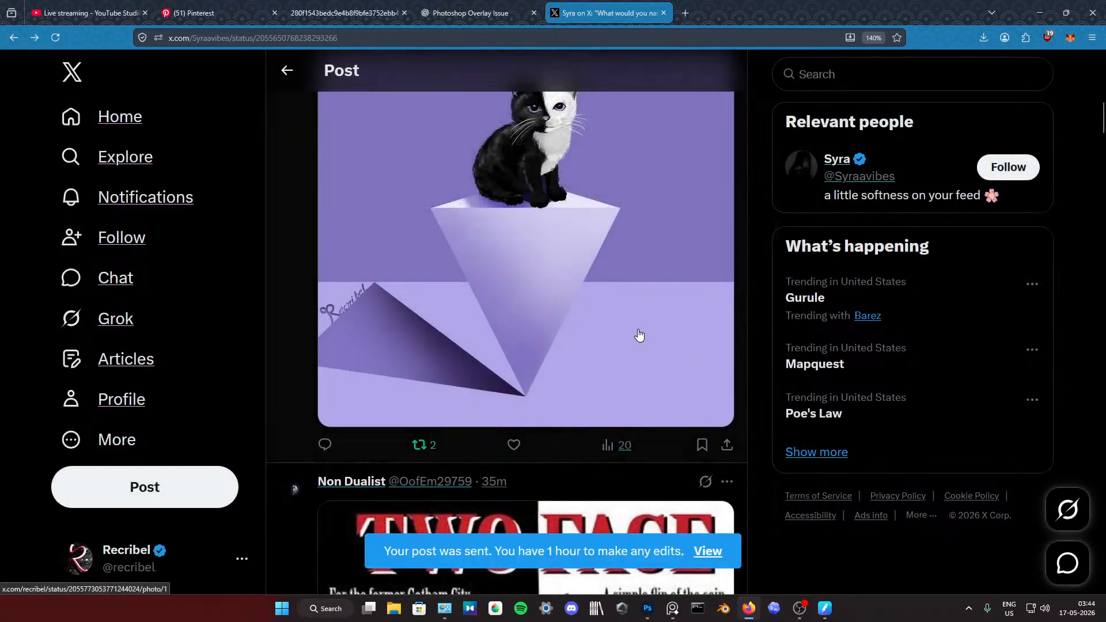
# Step: Examine the sent "Velvet." reply in the thread and check its post analytics
pyautogui.scroll(4, 553, 380)
pyautogui.scroll(-3, 541, 369)
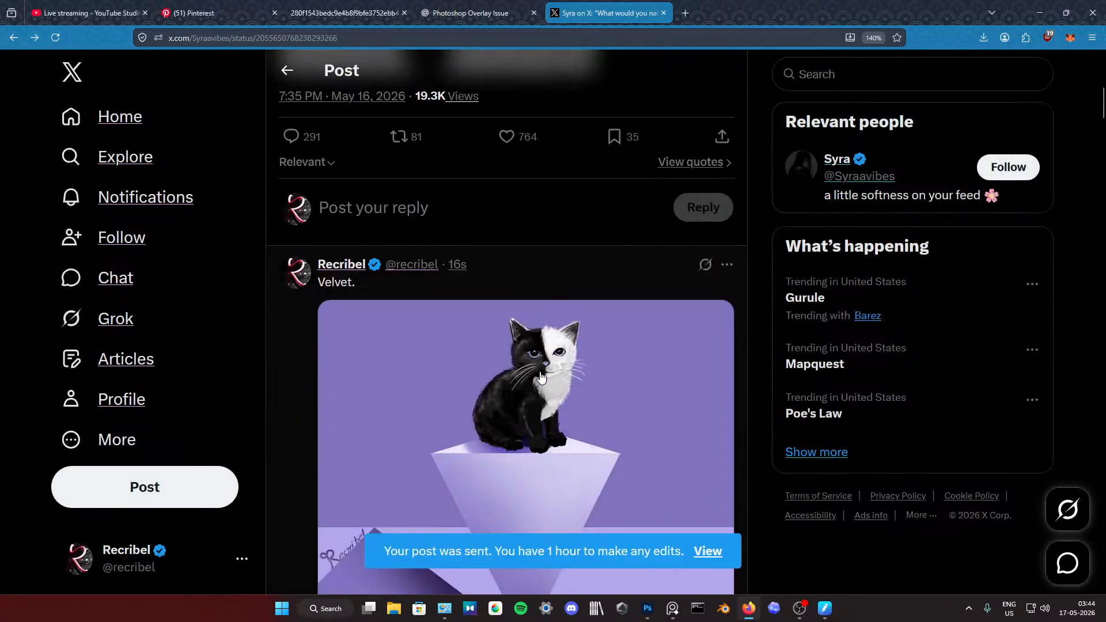
pyautogui.scroll(-3, 545, 334)
pyautogui.click(611, 356)
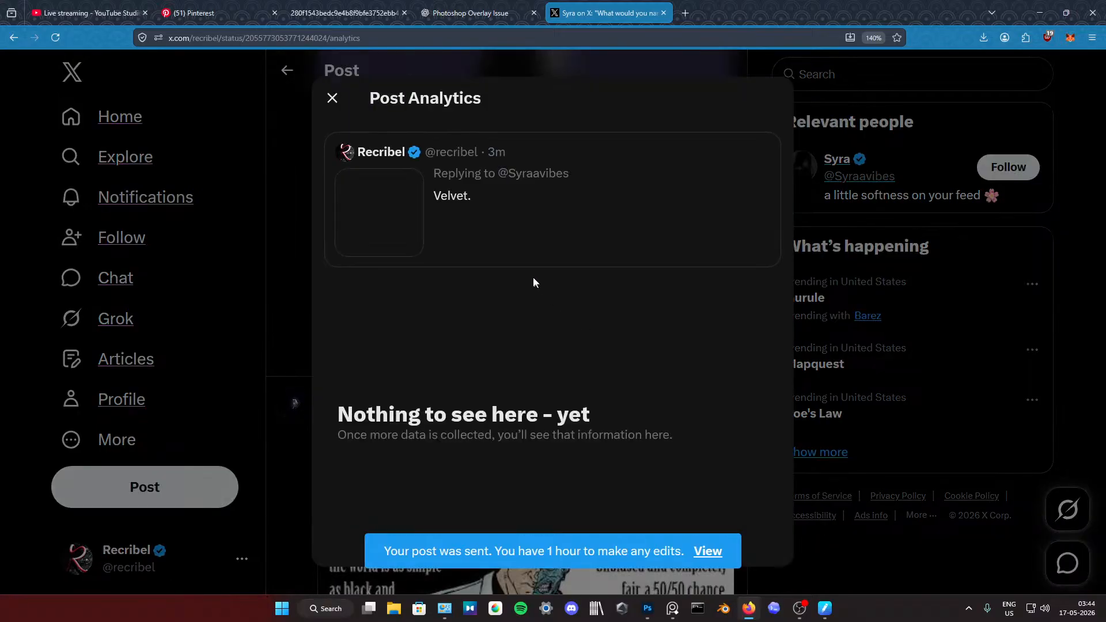
pyautogui.click(333, 99)
pyautogui.scroll(5, 543, 290)
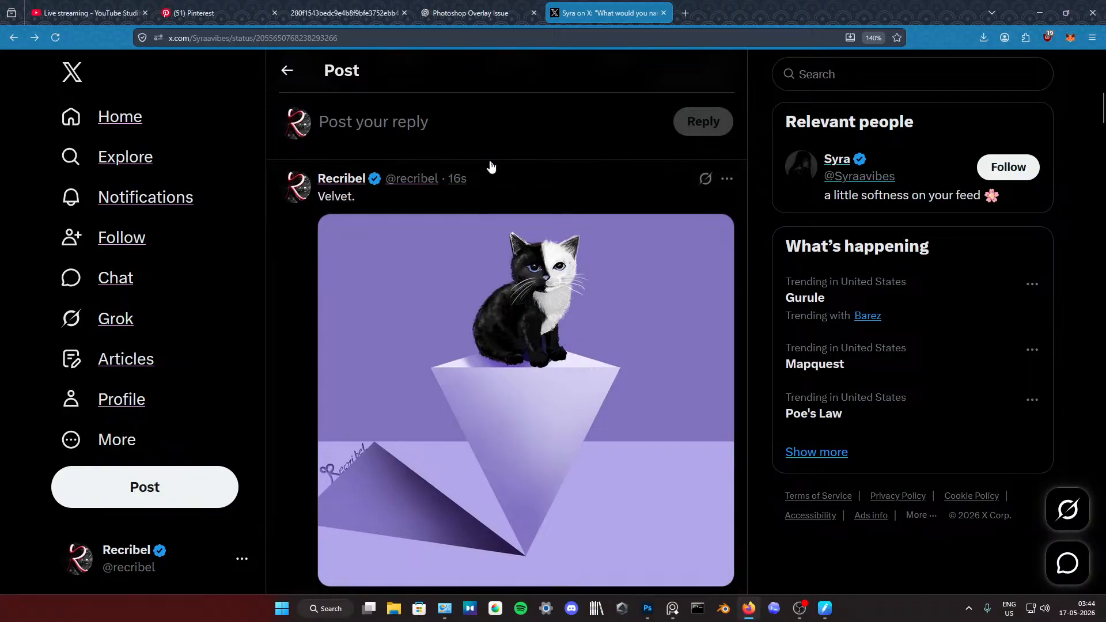
pyautogui.scroll(-5, 507, 167)
# Step: Switch to OBS and try to stop the stream from its streaming controls
pyautogui.click(799, 609)
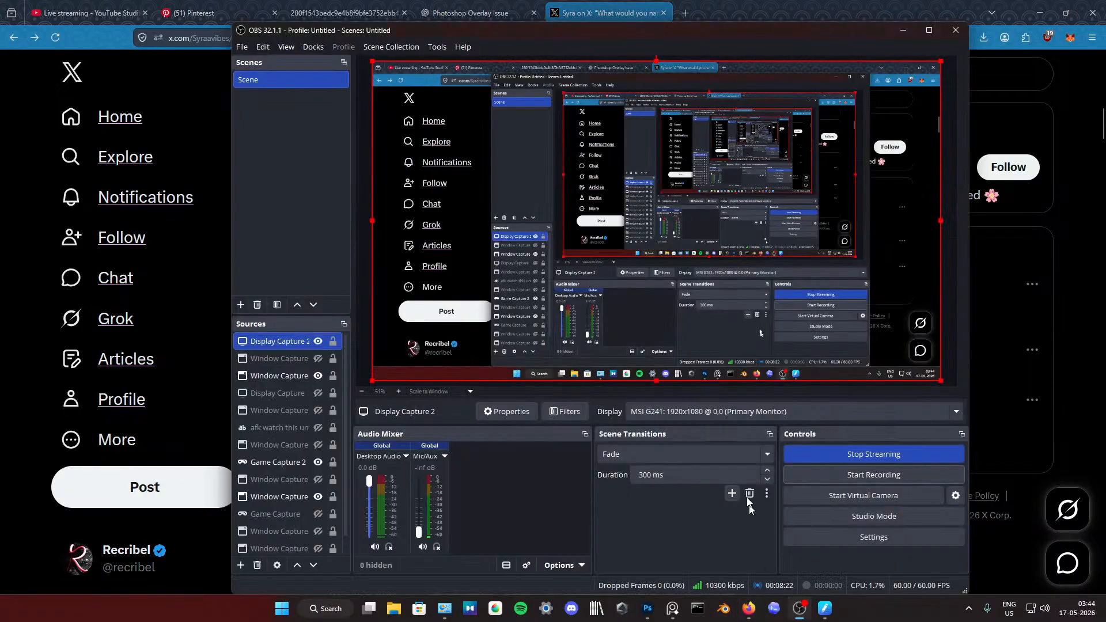
pyautogui.click(870, 459)
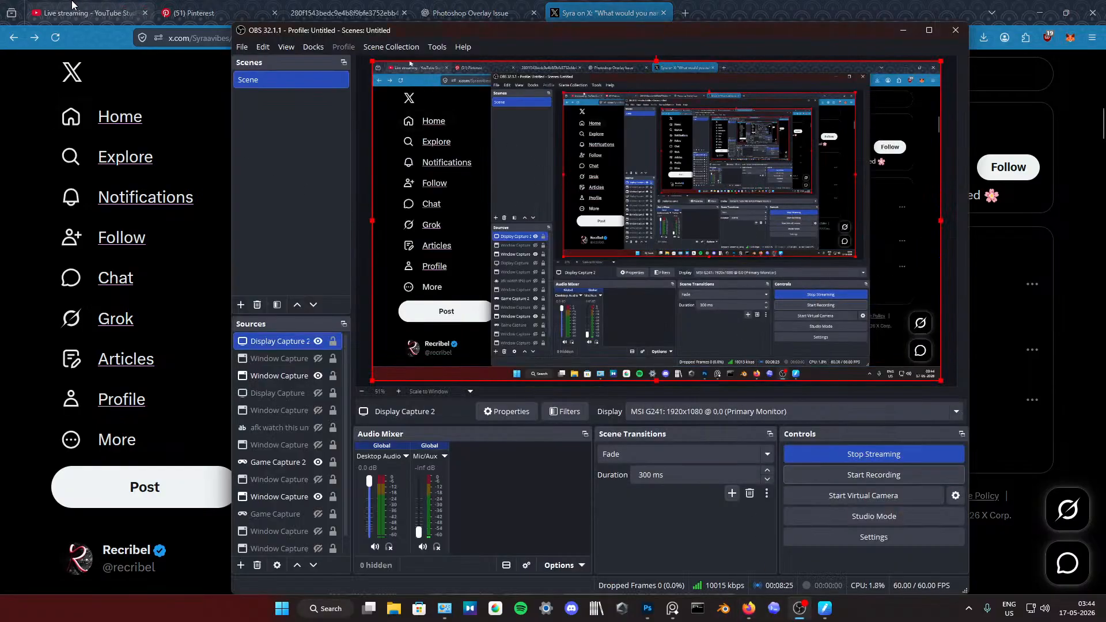
# Step: Switch to YouTube Studio, end the live stream, and open the finished stream in the video editor
pyautogui.click(89, 12)
pyautogui.click(1013, 69)
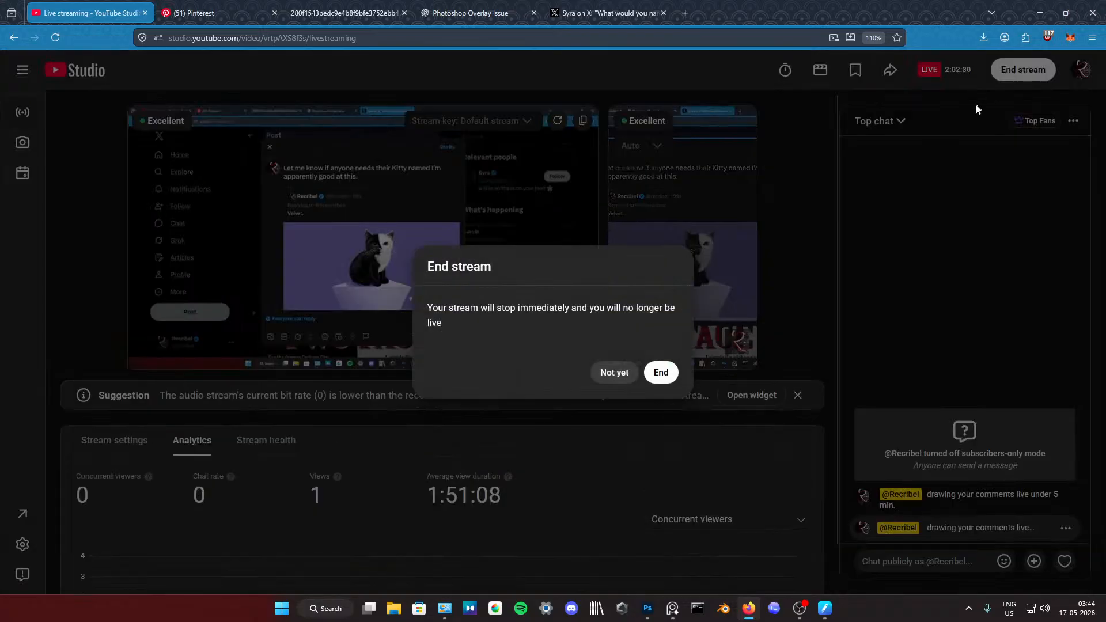
pyautogui.click(662, 372)
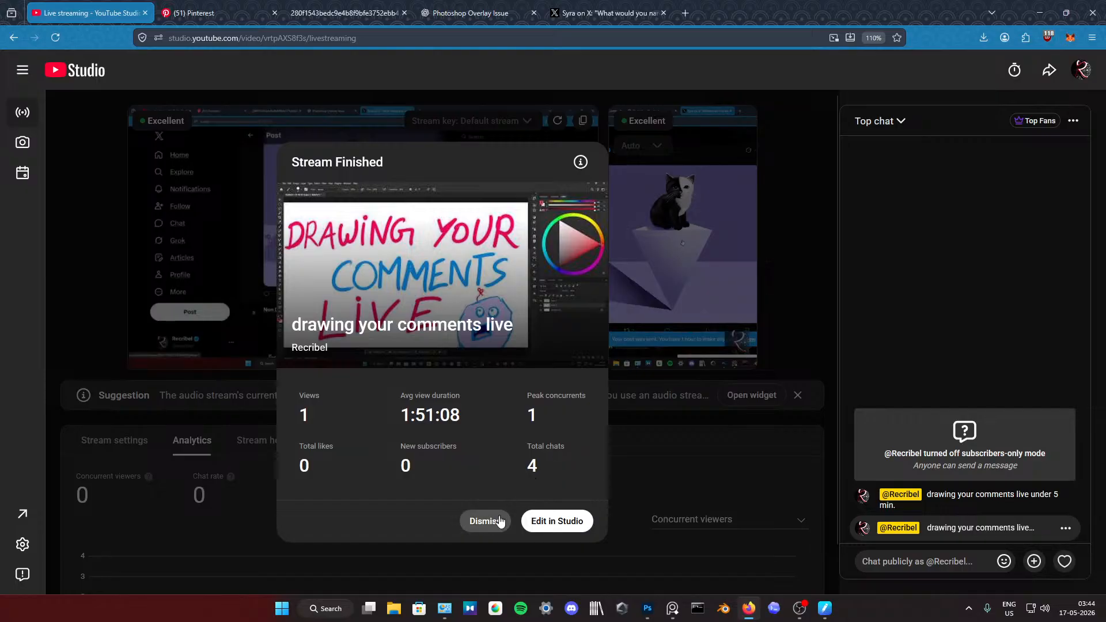
pyautogui.click(568, 525)
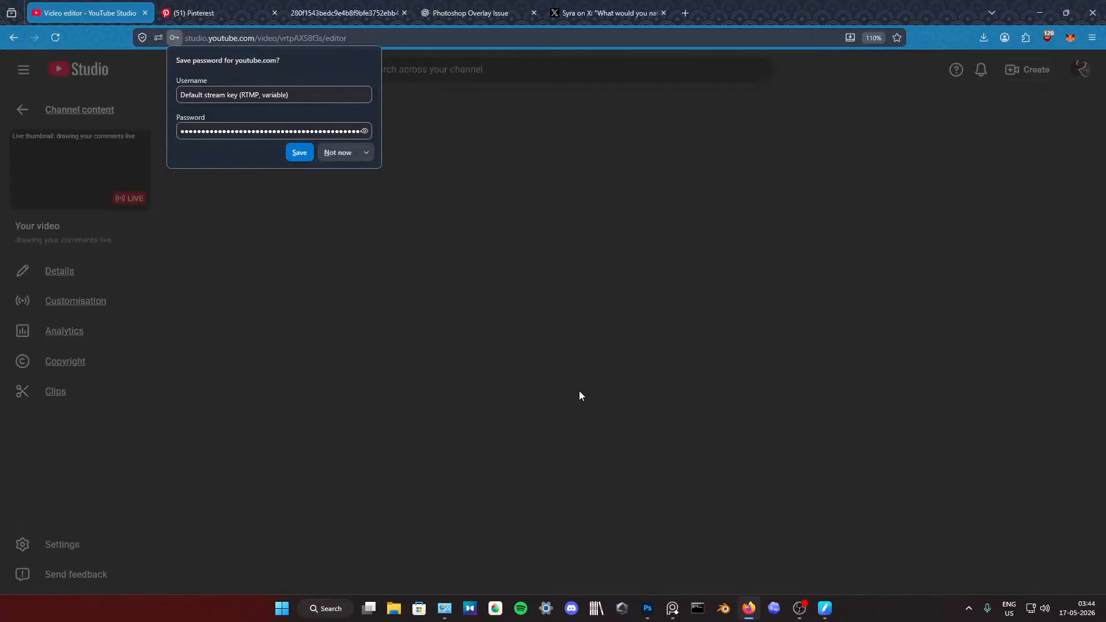